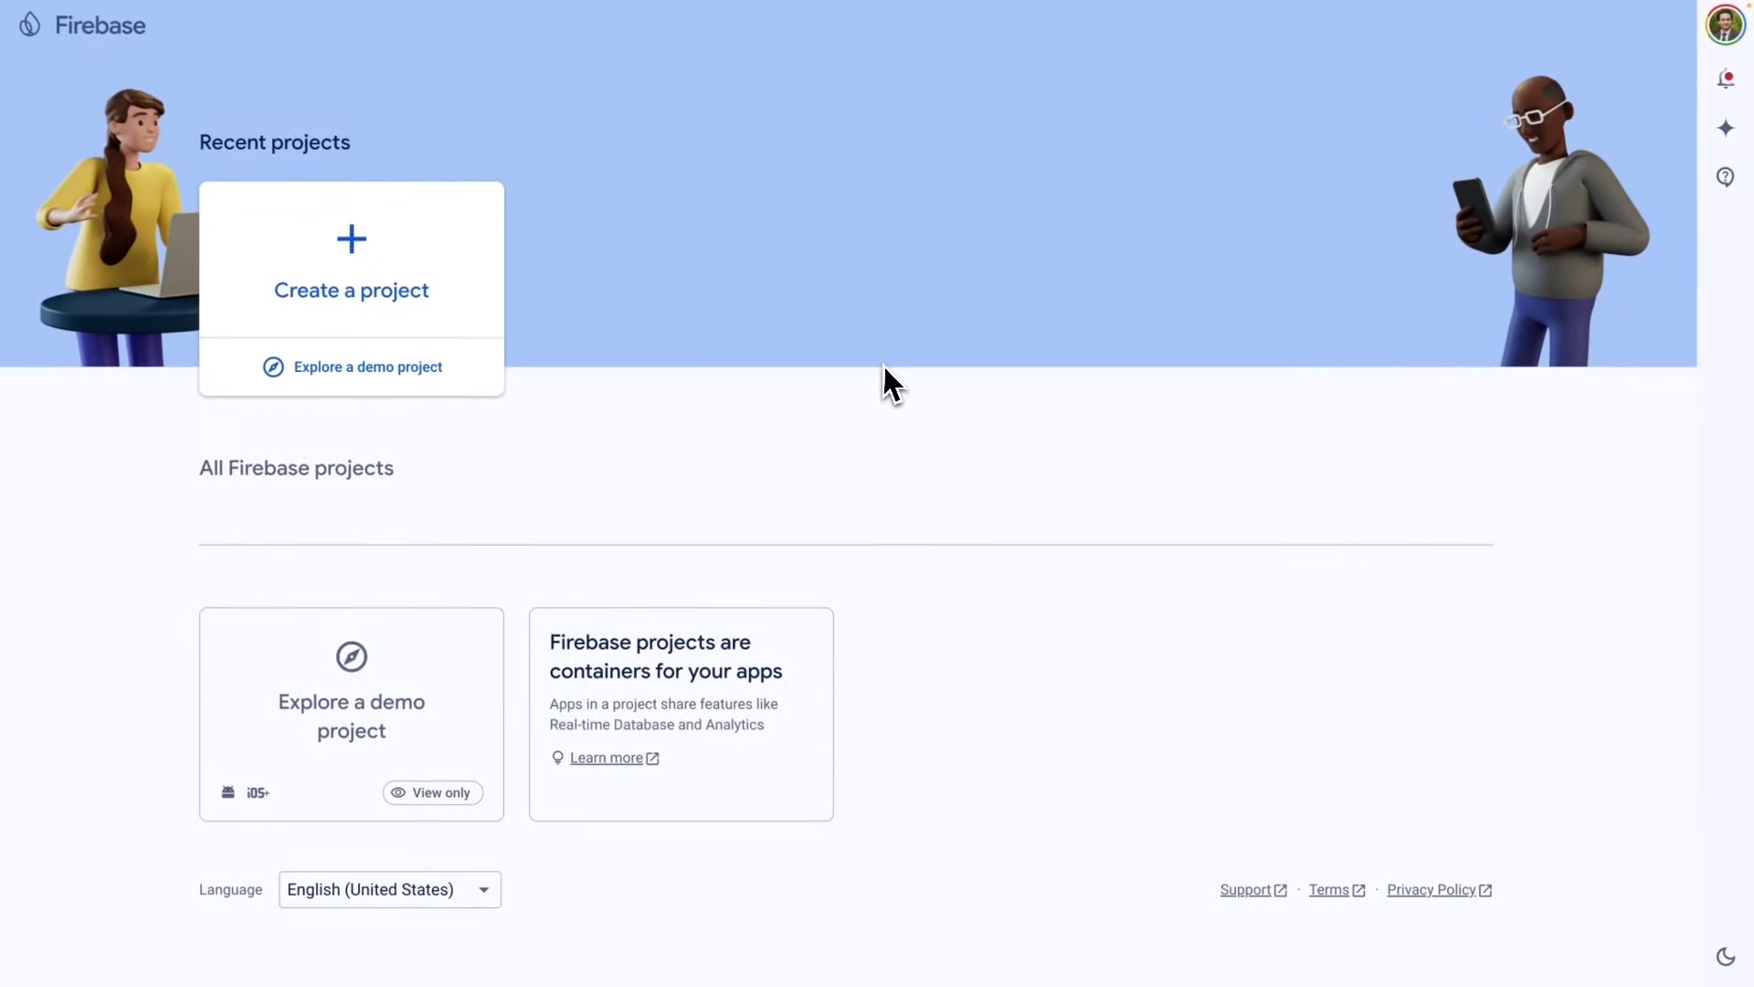
Name the new project 'E-commerce Course App', keep ID e-commerce-course-app-25d1a, and continue.
{"action": "left_click", "coordinate": [352, 309]}
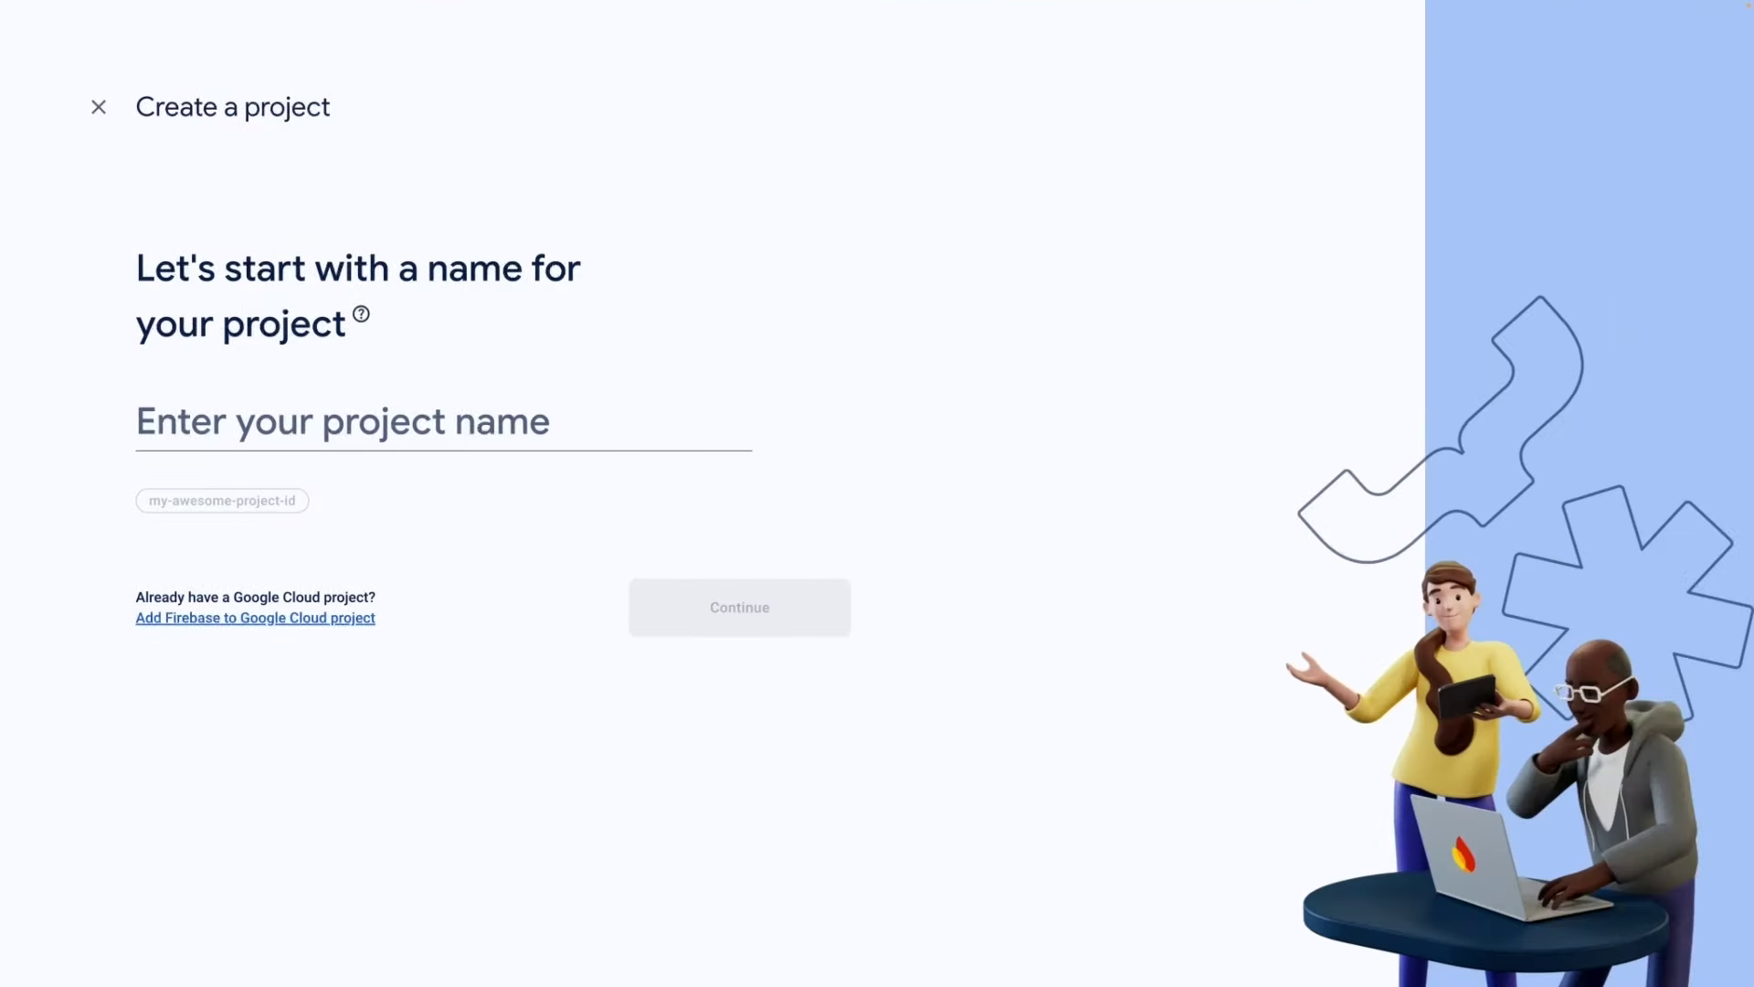
{"action": "left_click", "coordinate": [247, 423]}
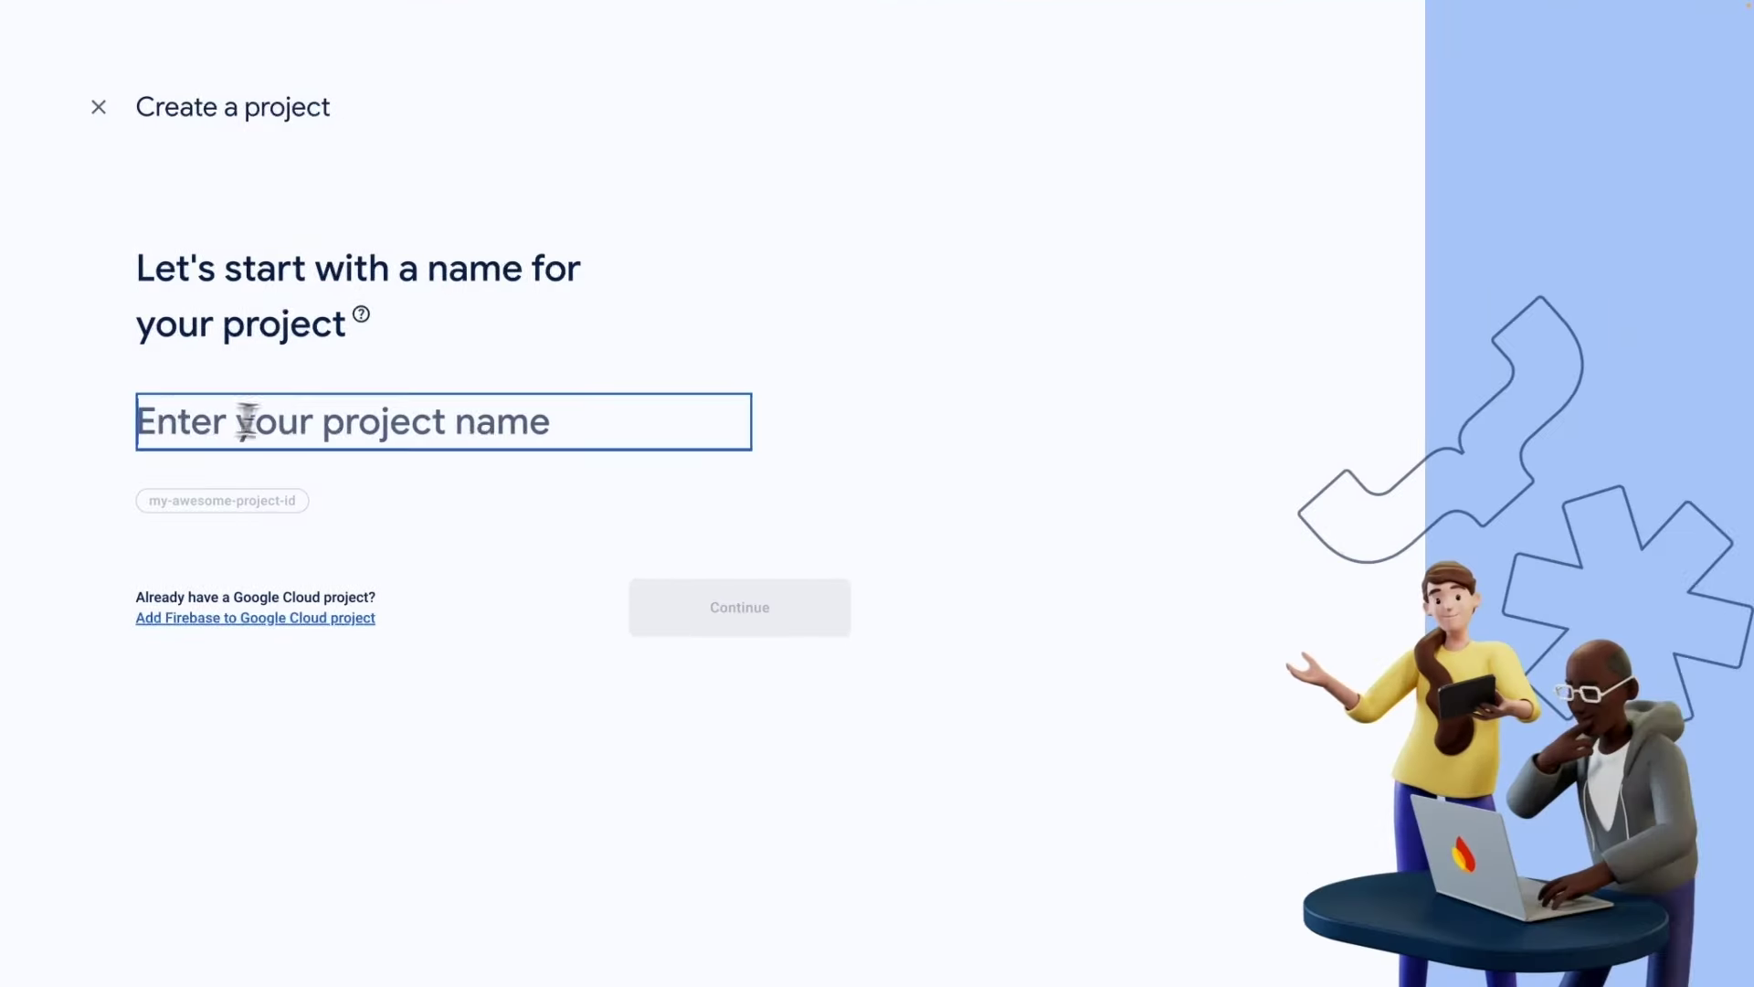
{"action": "type", "text": "Ecommerce Course App"}
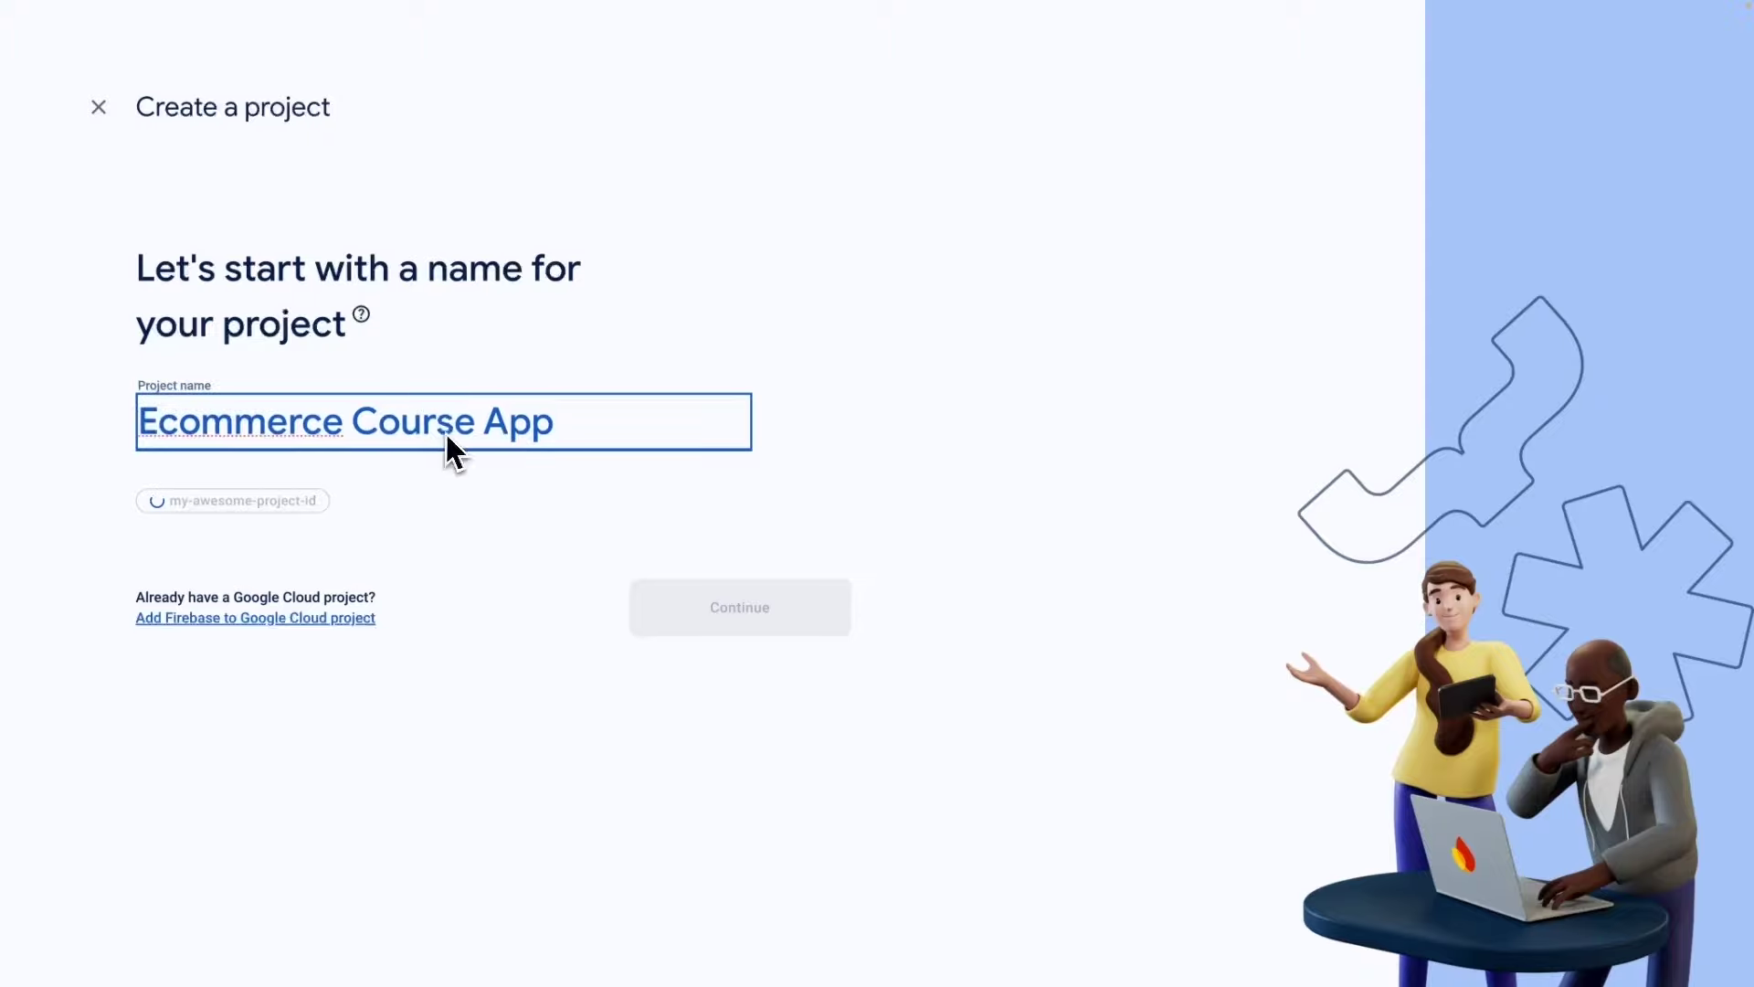
{"action": "right_click", "coordinate": [219, 422]}
{"action": "left_click", "coordinate": [245, 425]}
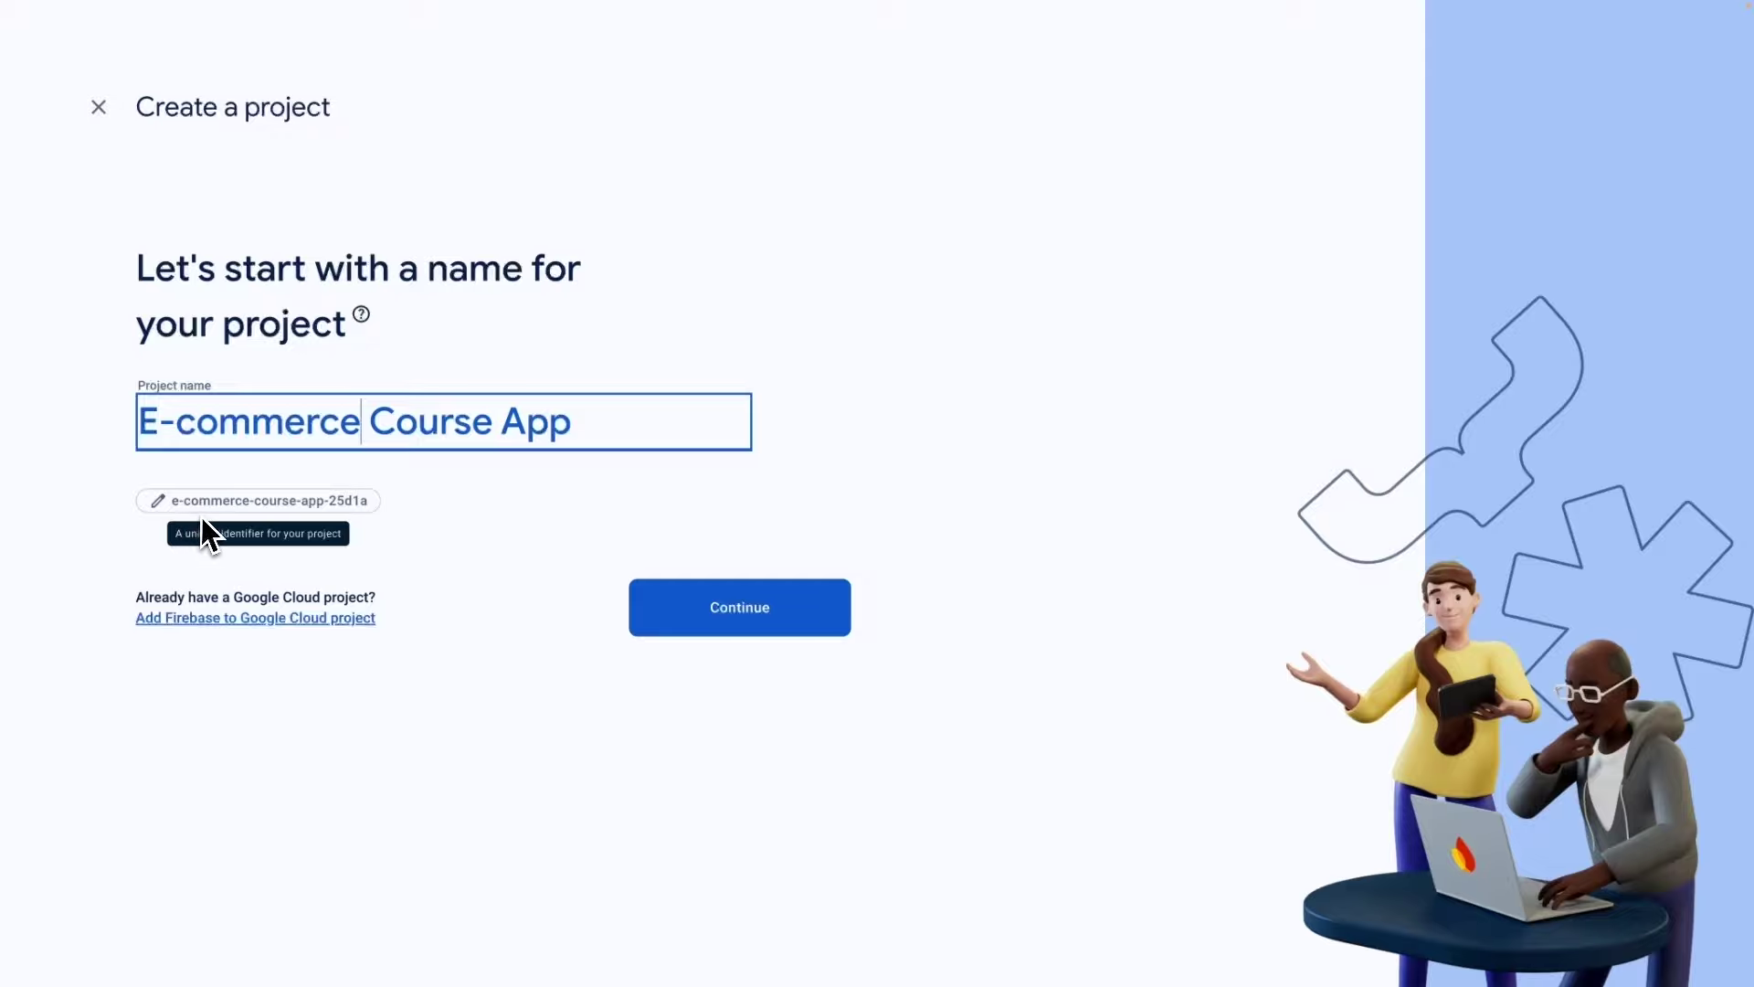
{"action": "left_click", "coordinate": [256, 525]}
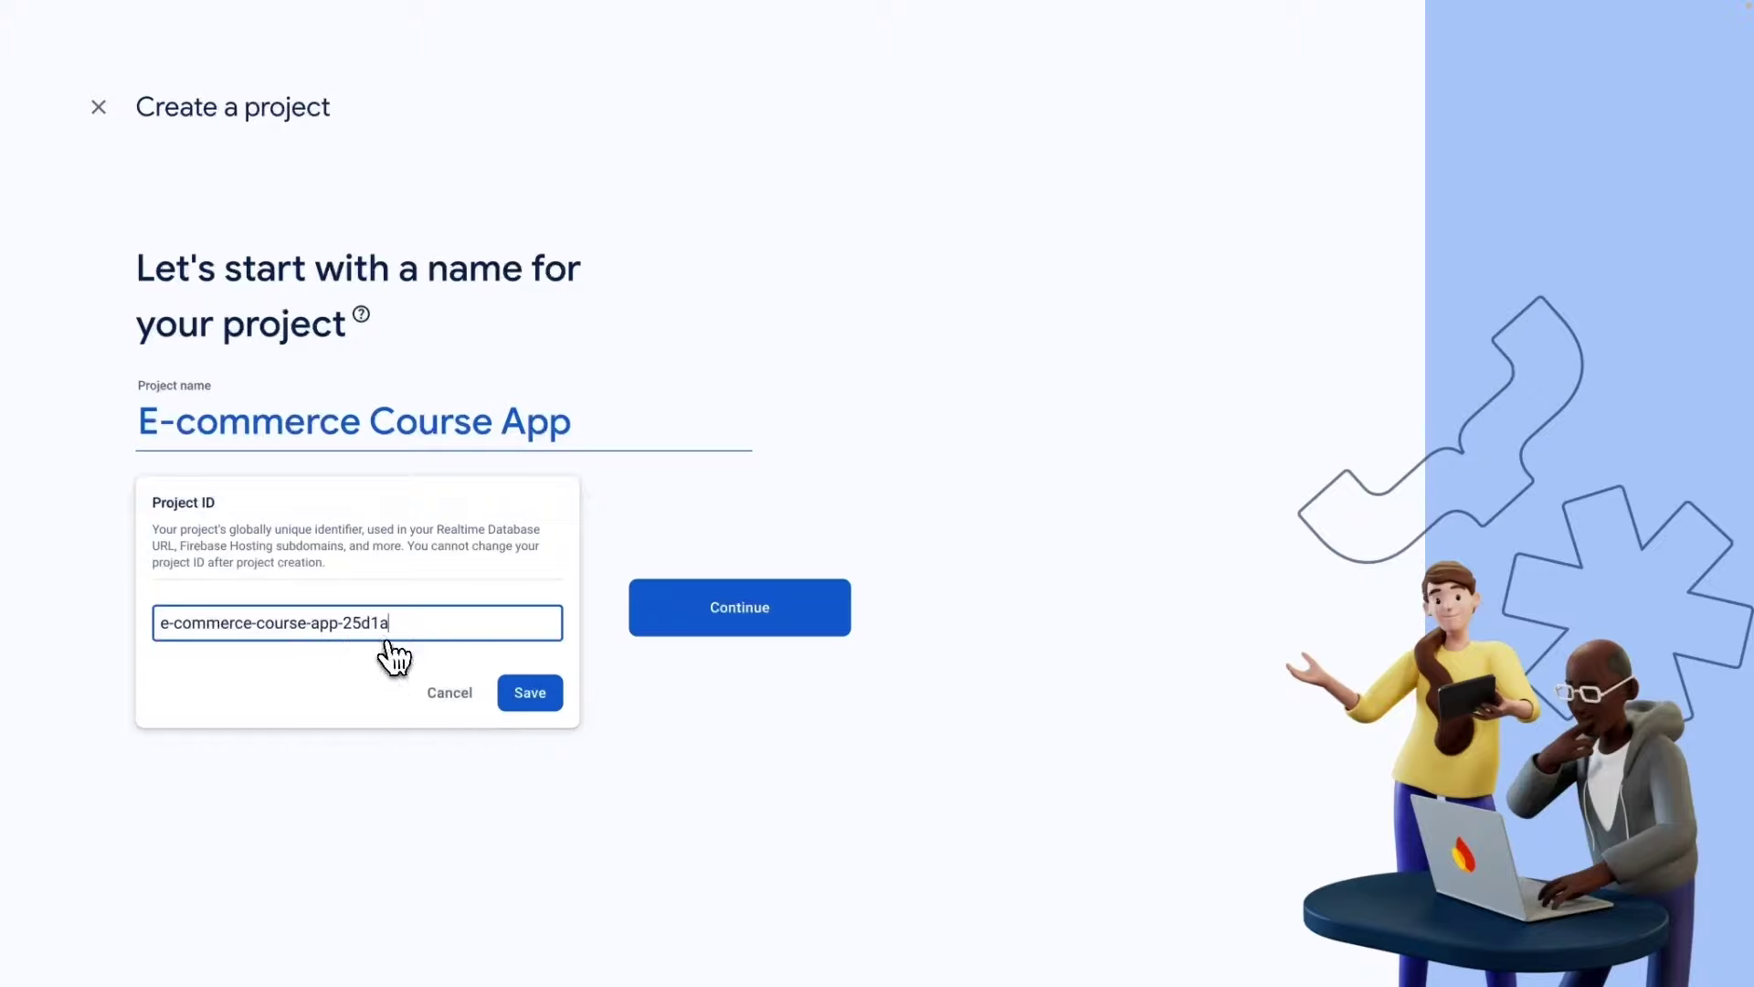
{"action": "left_click", "coordinate": [447, 694]}
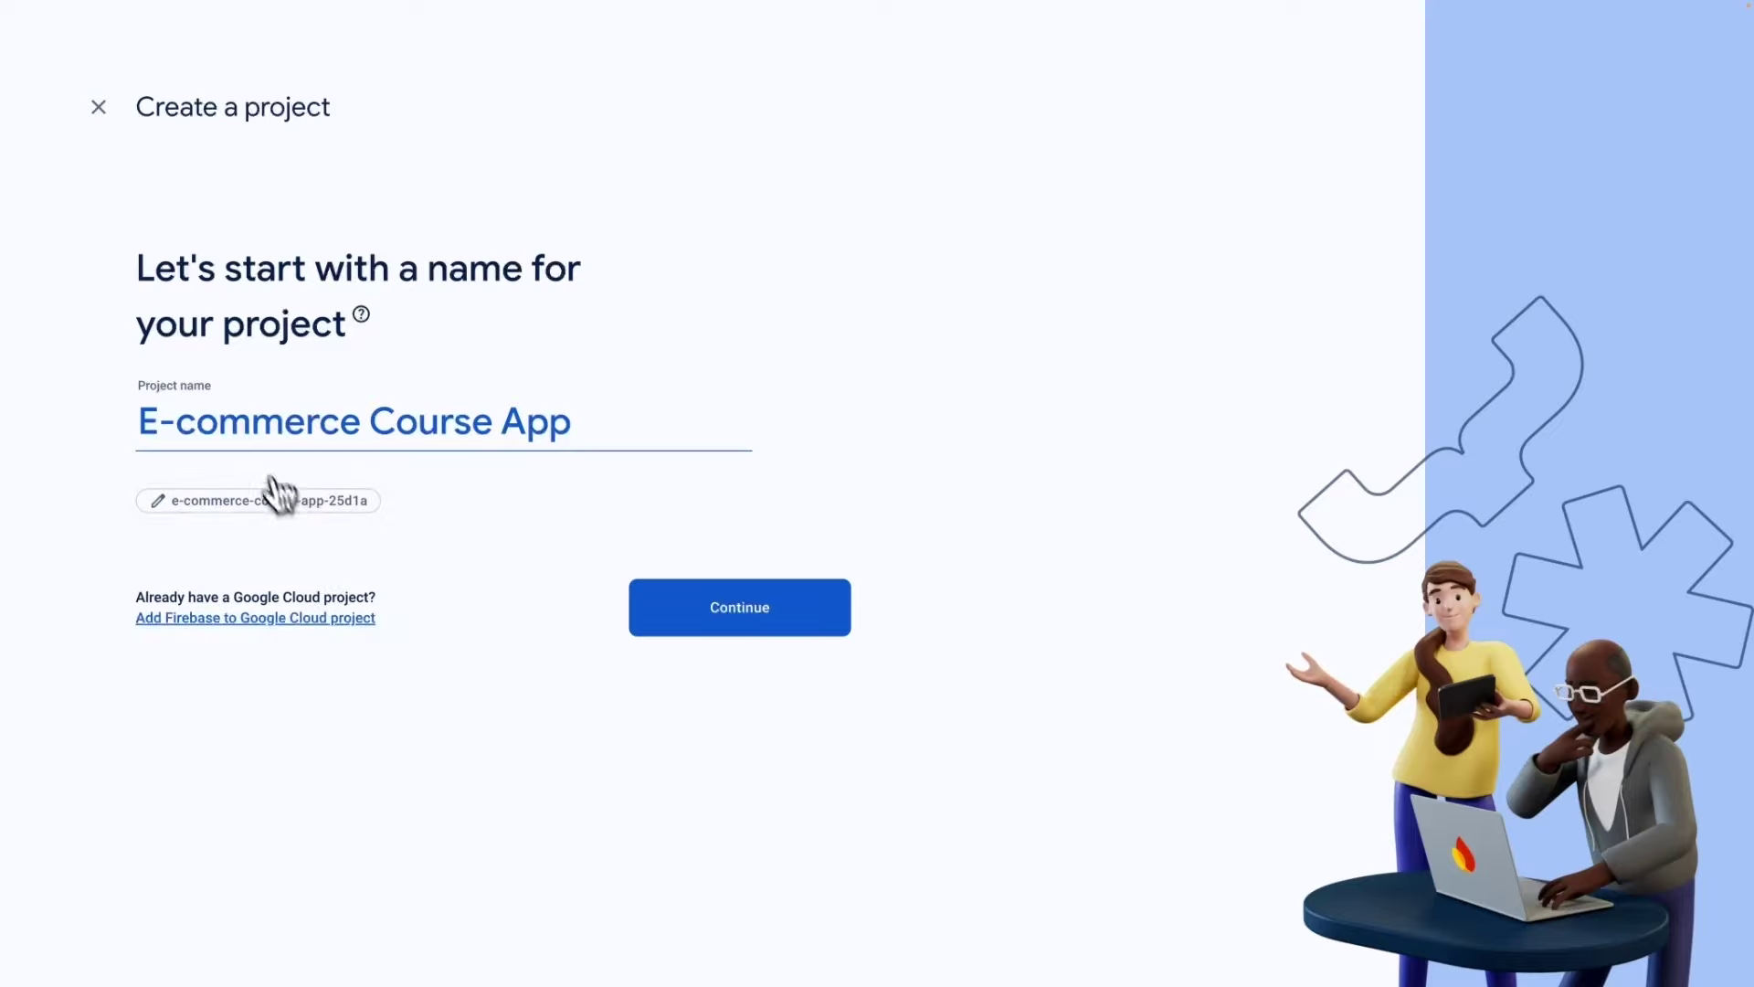
{"action": "left_click", "coordinate": [755, 630]}
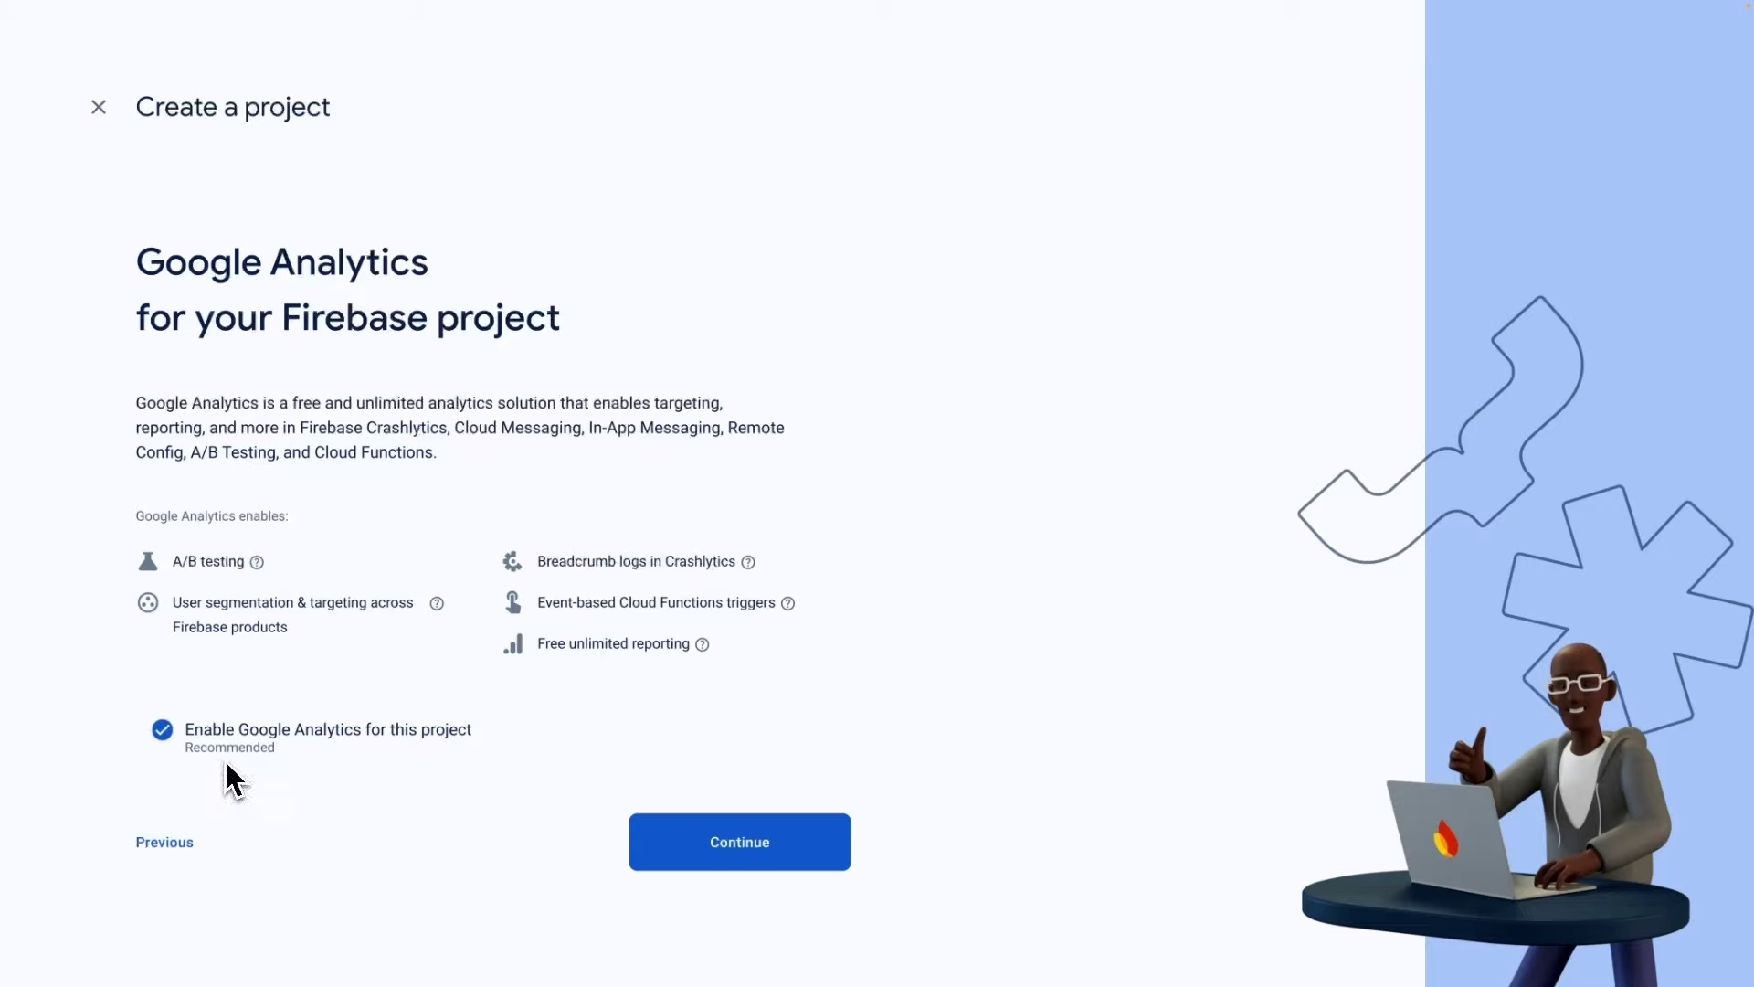
Link Analytics to a new 'E-commerce Course App' account, accept the terms, and create the project.
{"action": "left_click", "coordinate": [749, 851]}
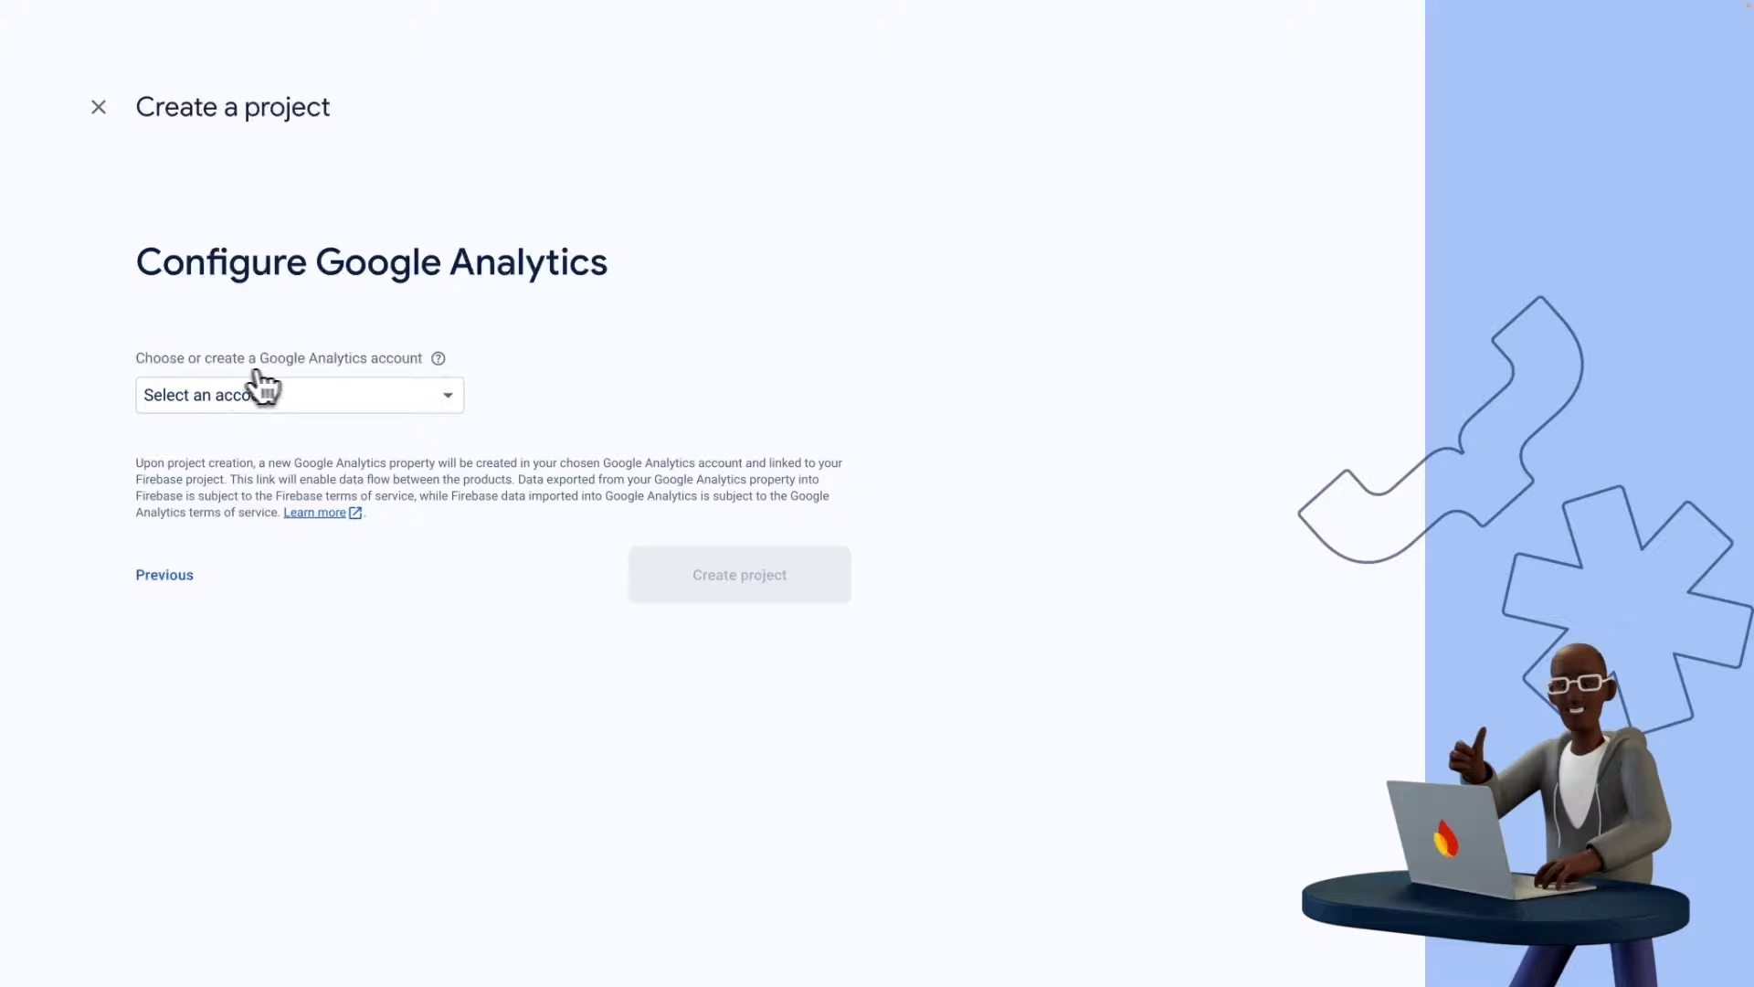
{"action": "mouse_move", "coordinate": [438, 358]}
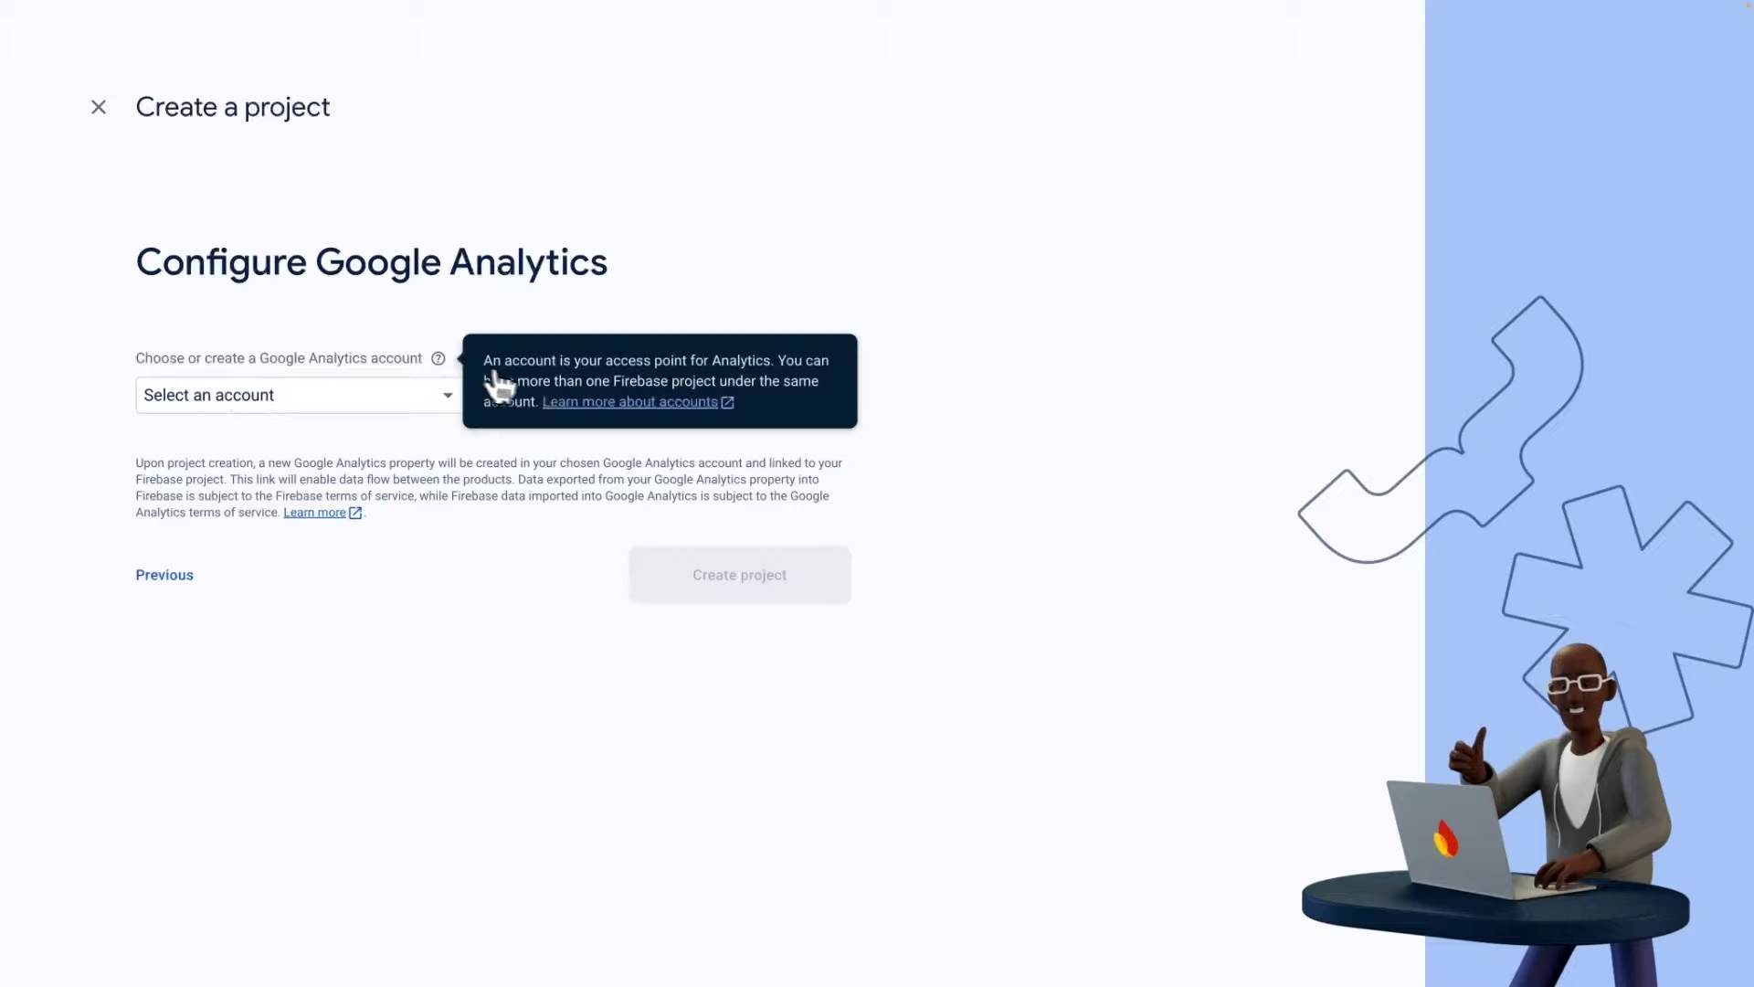
{"action": "left_click", "coordinate": [448, 405]}
{"action": "scroll", "coordinate": [392, 595], "scroll_direction": "down", "scroll_amount": 4}
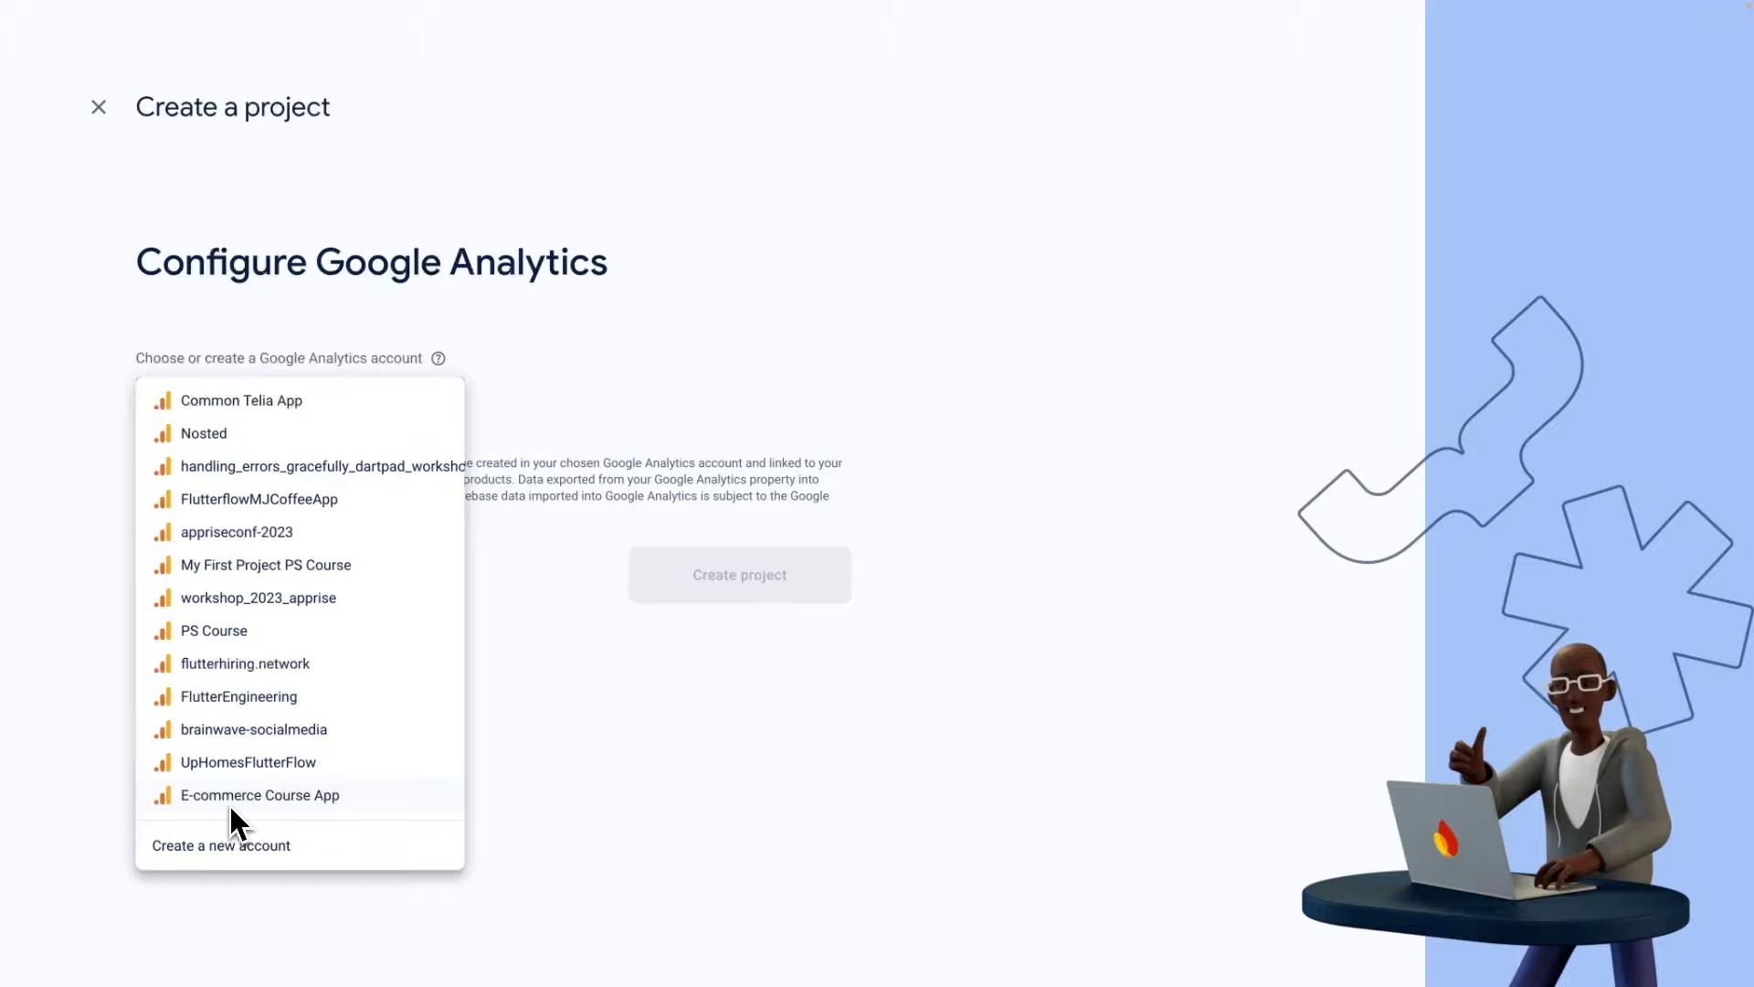
{"action": "left_click", "coordinate": [229, 846]}
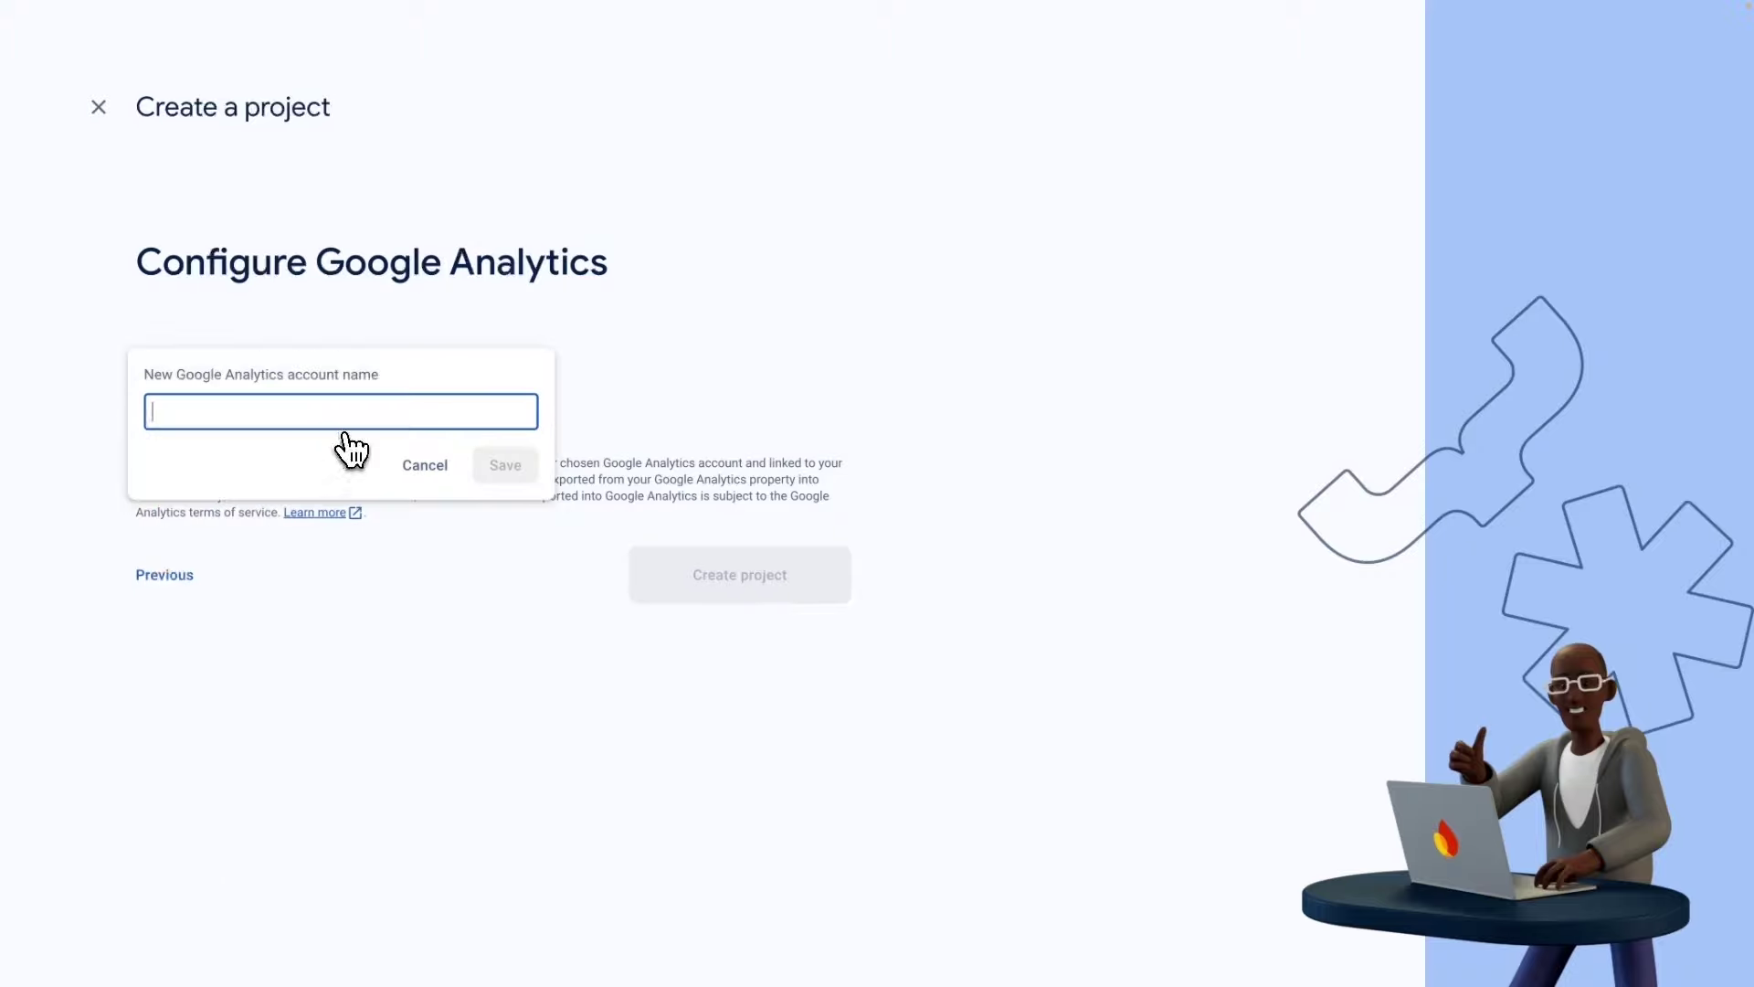
{"action": "type", "text": "E-commerce Course App"}
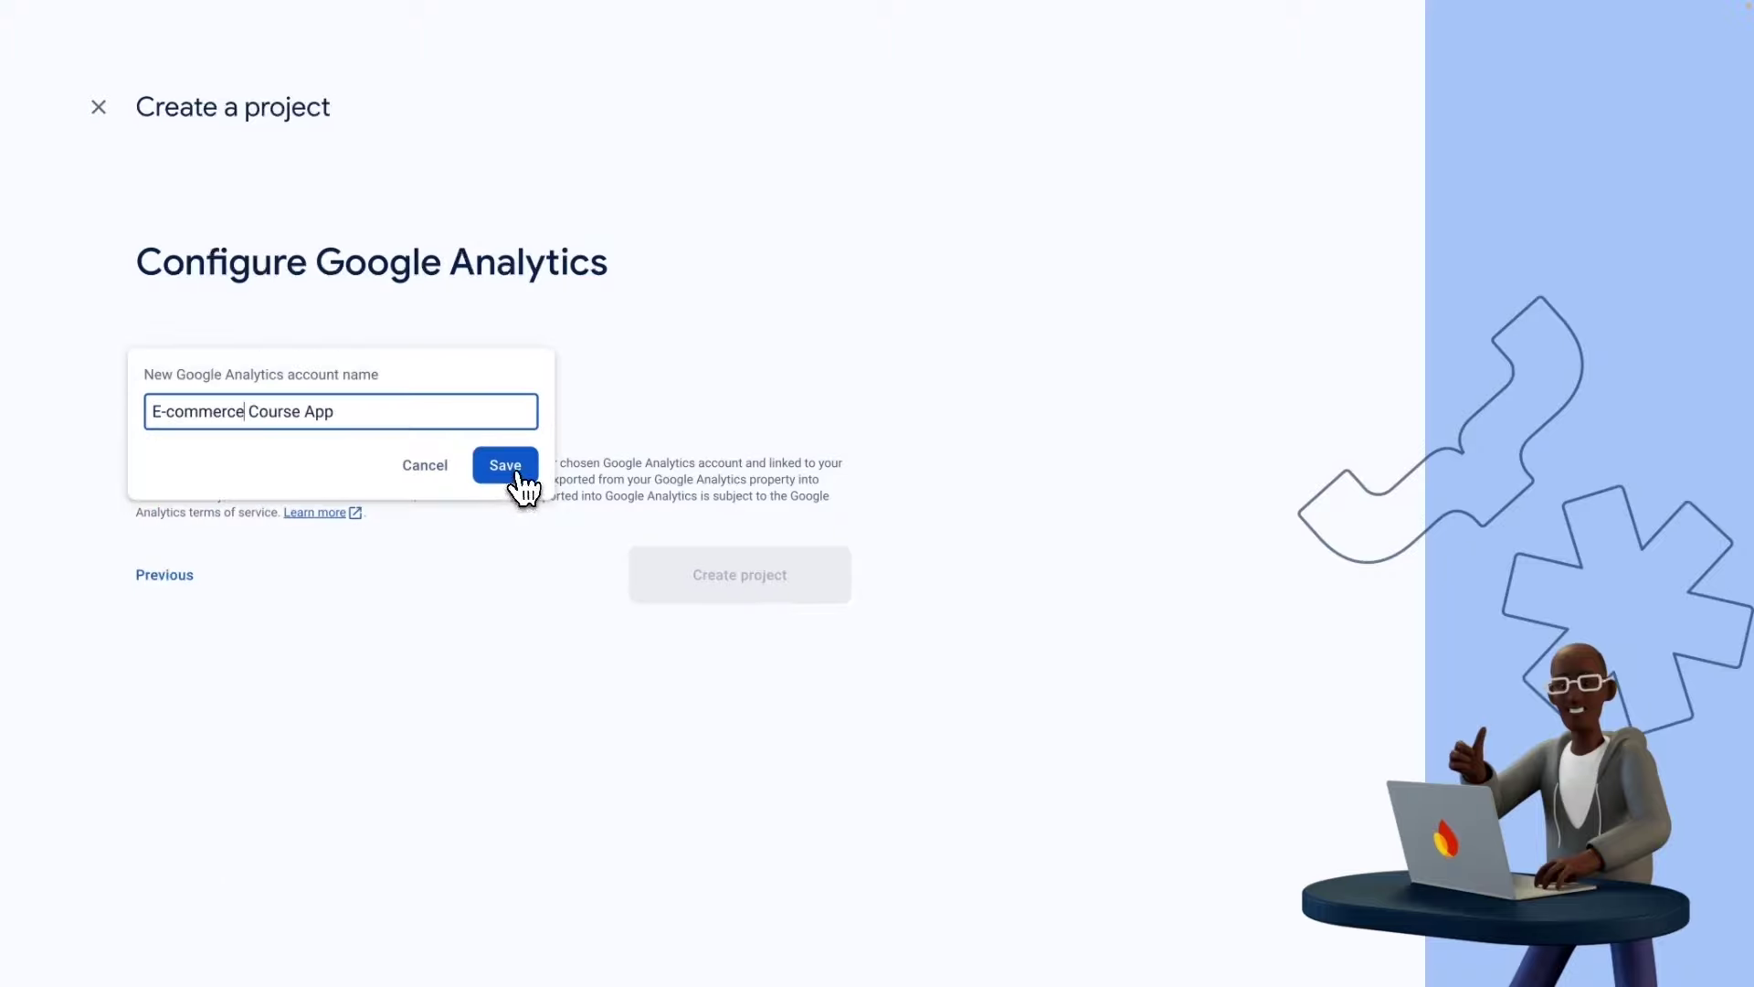
{"action": "left_click", "coordinate": [505, 465]}
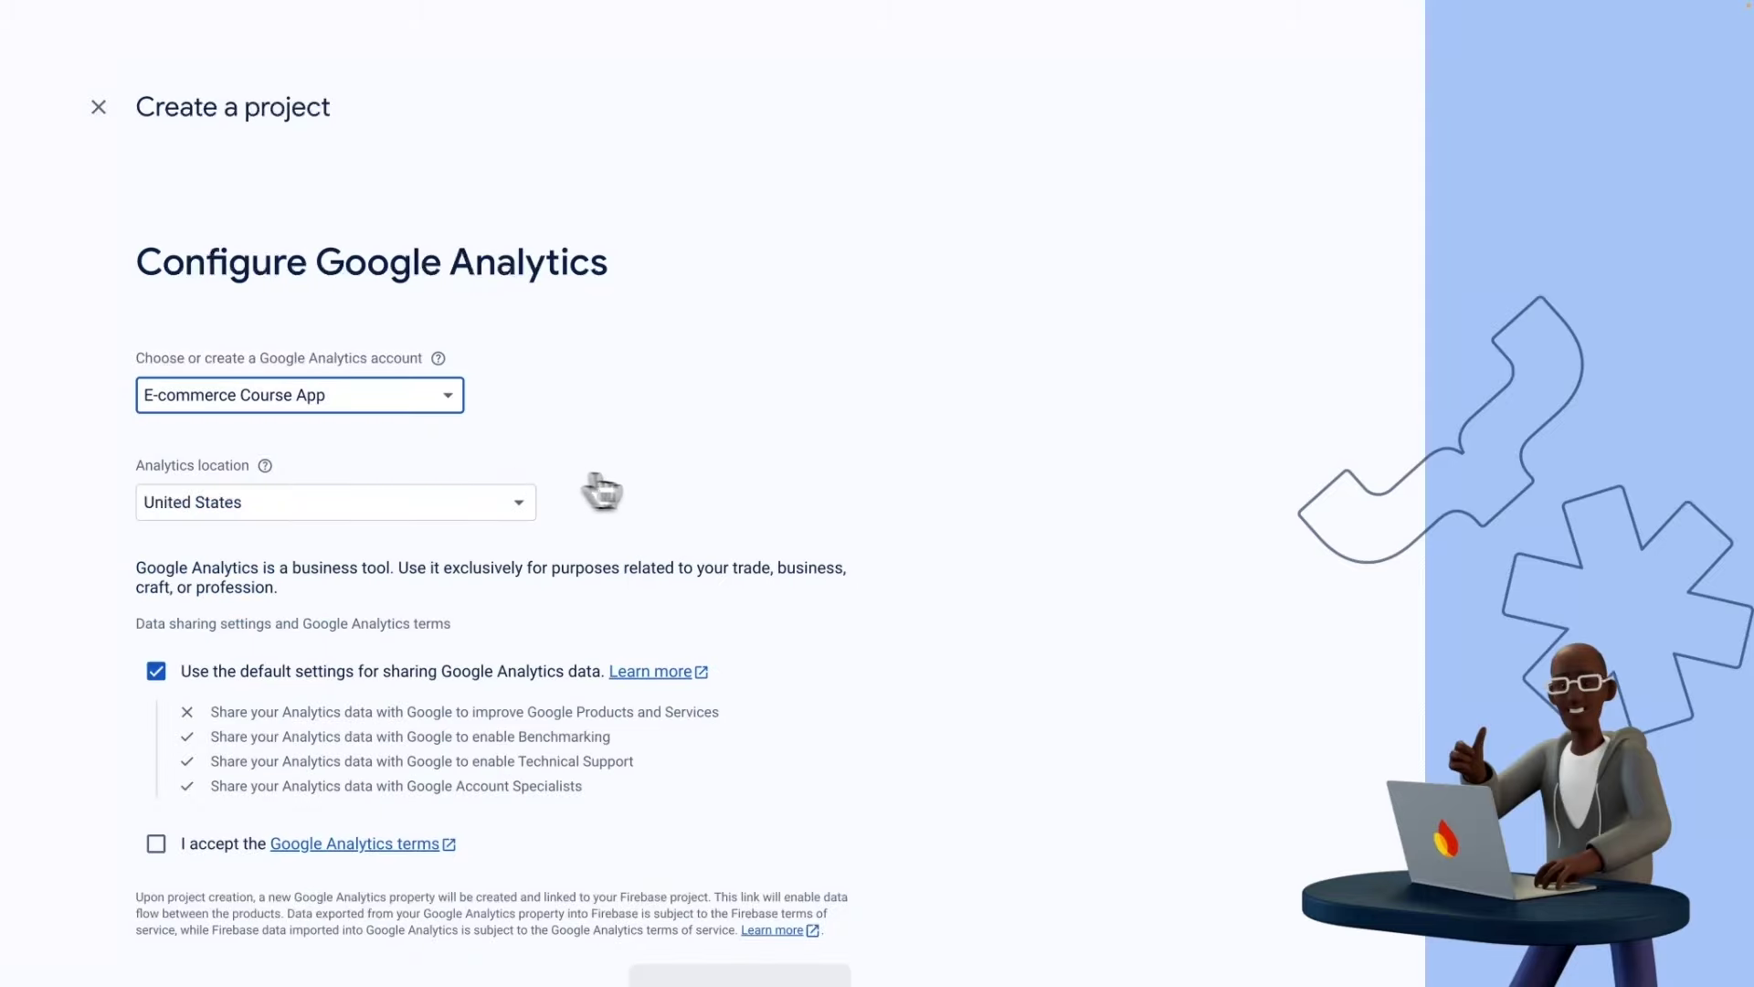
{"action": "scroll", "coordinate": [603, 489], "scroll_direction": "down", "scroll_amount": 1}
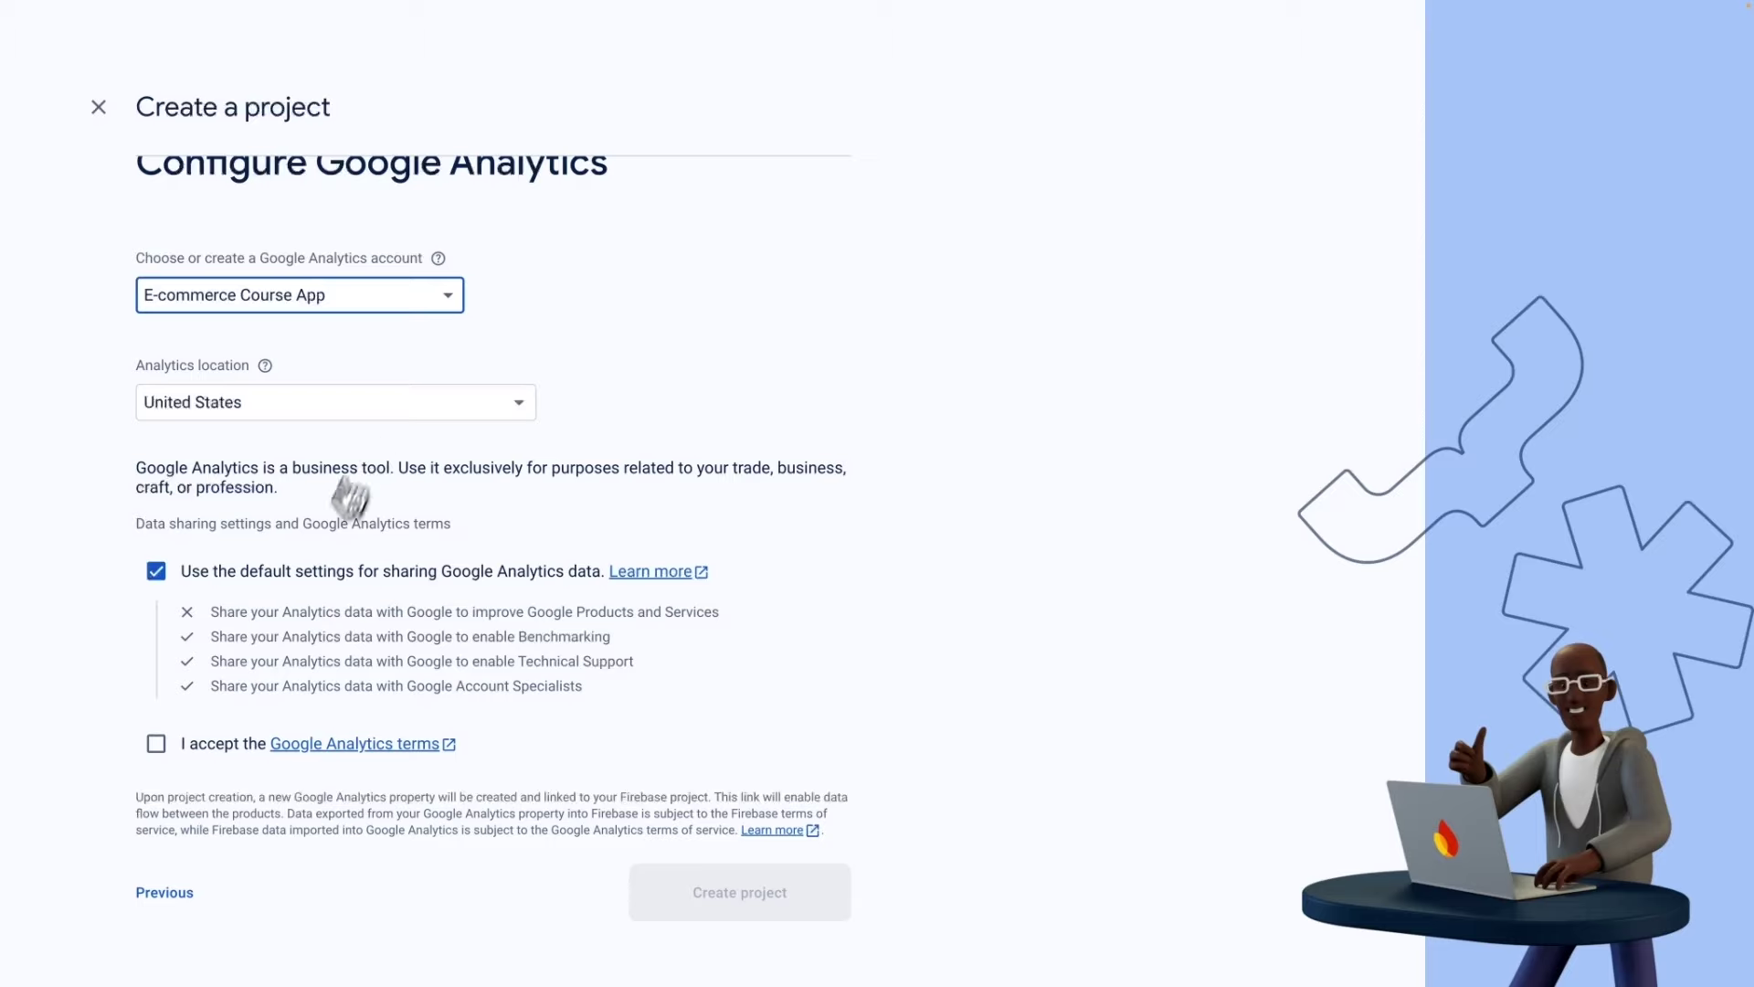
{"action": "left_click", "coordinate": [160, 749]}
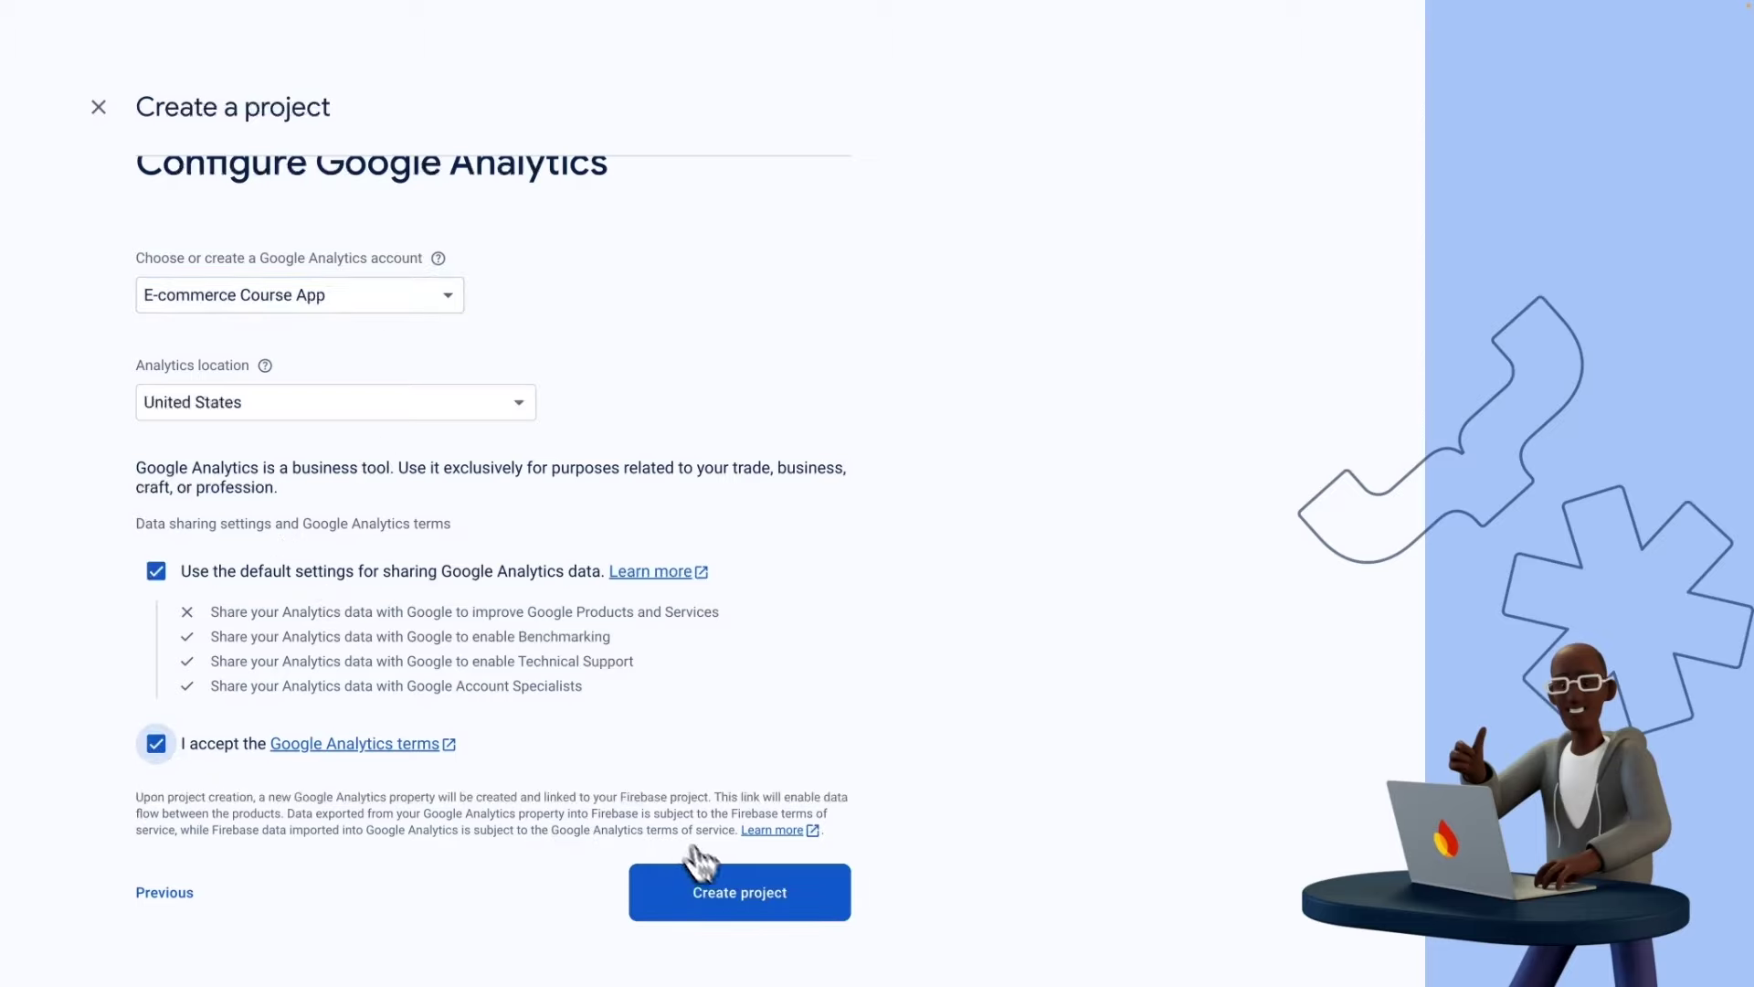
{"action": "left_click", "coordinate": [742, 907]}
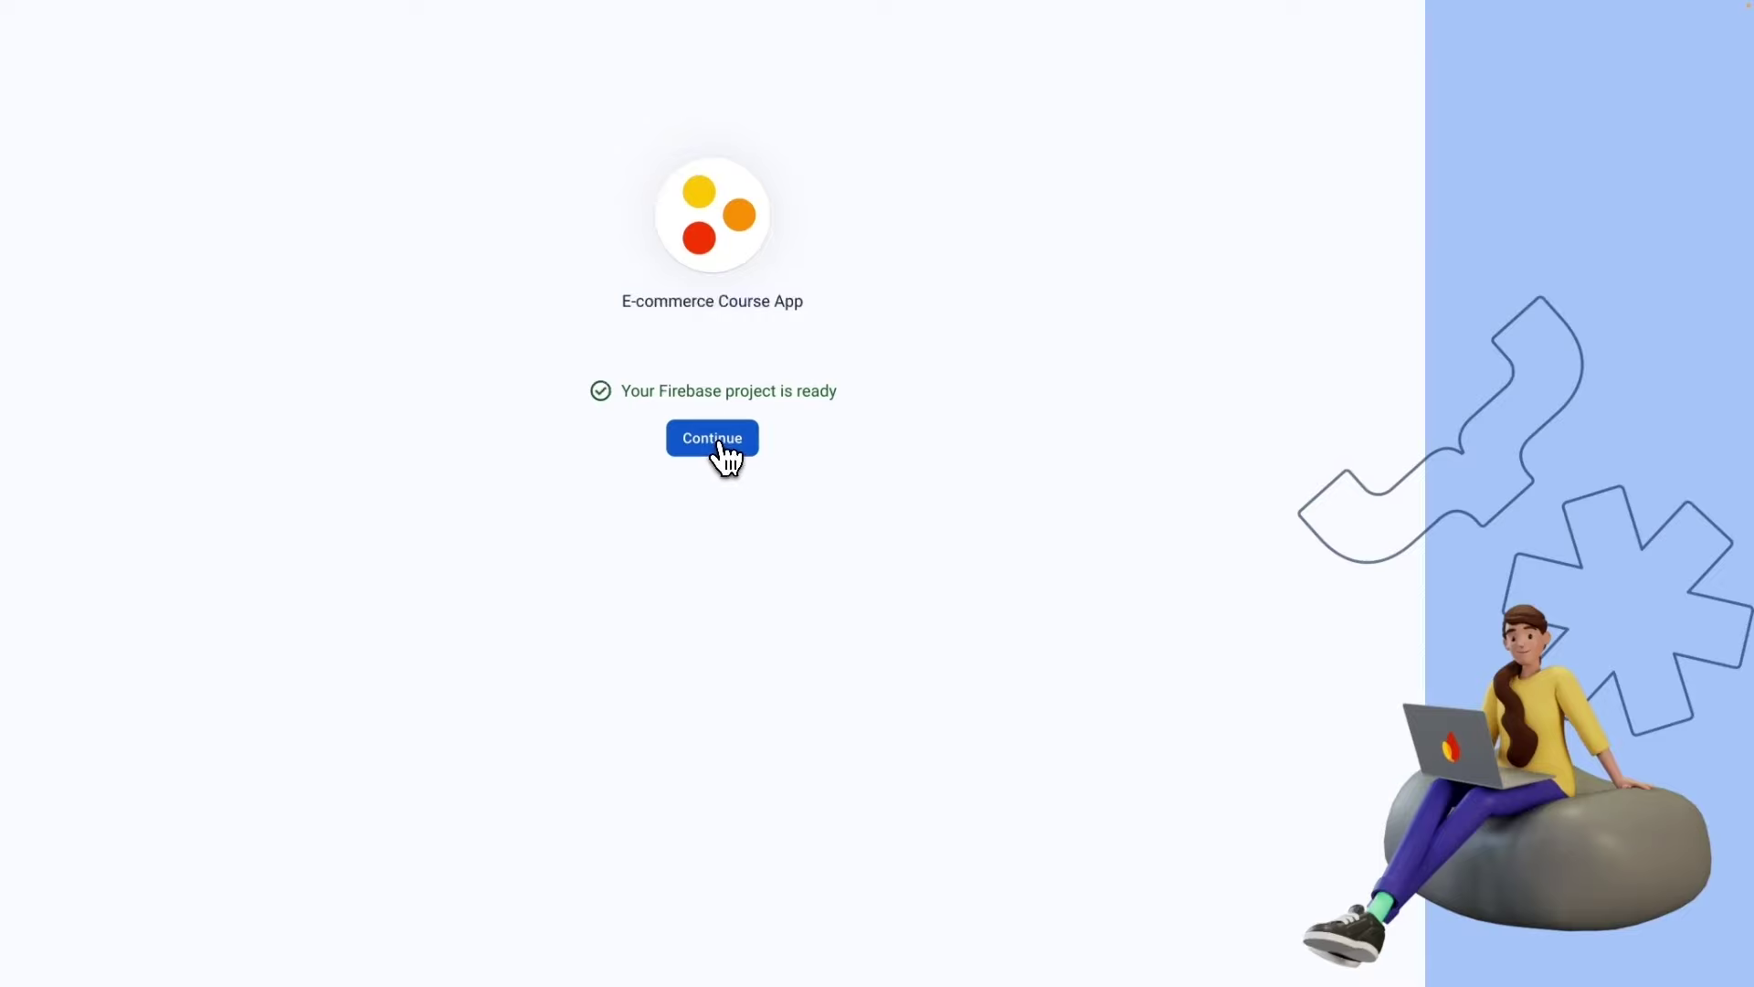
Enter the new E-commerce Course App project and go to Build > Firestore Database.
{"action": "left_click", "coordinate": [718, 441]}
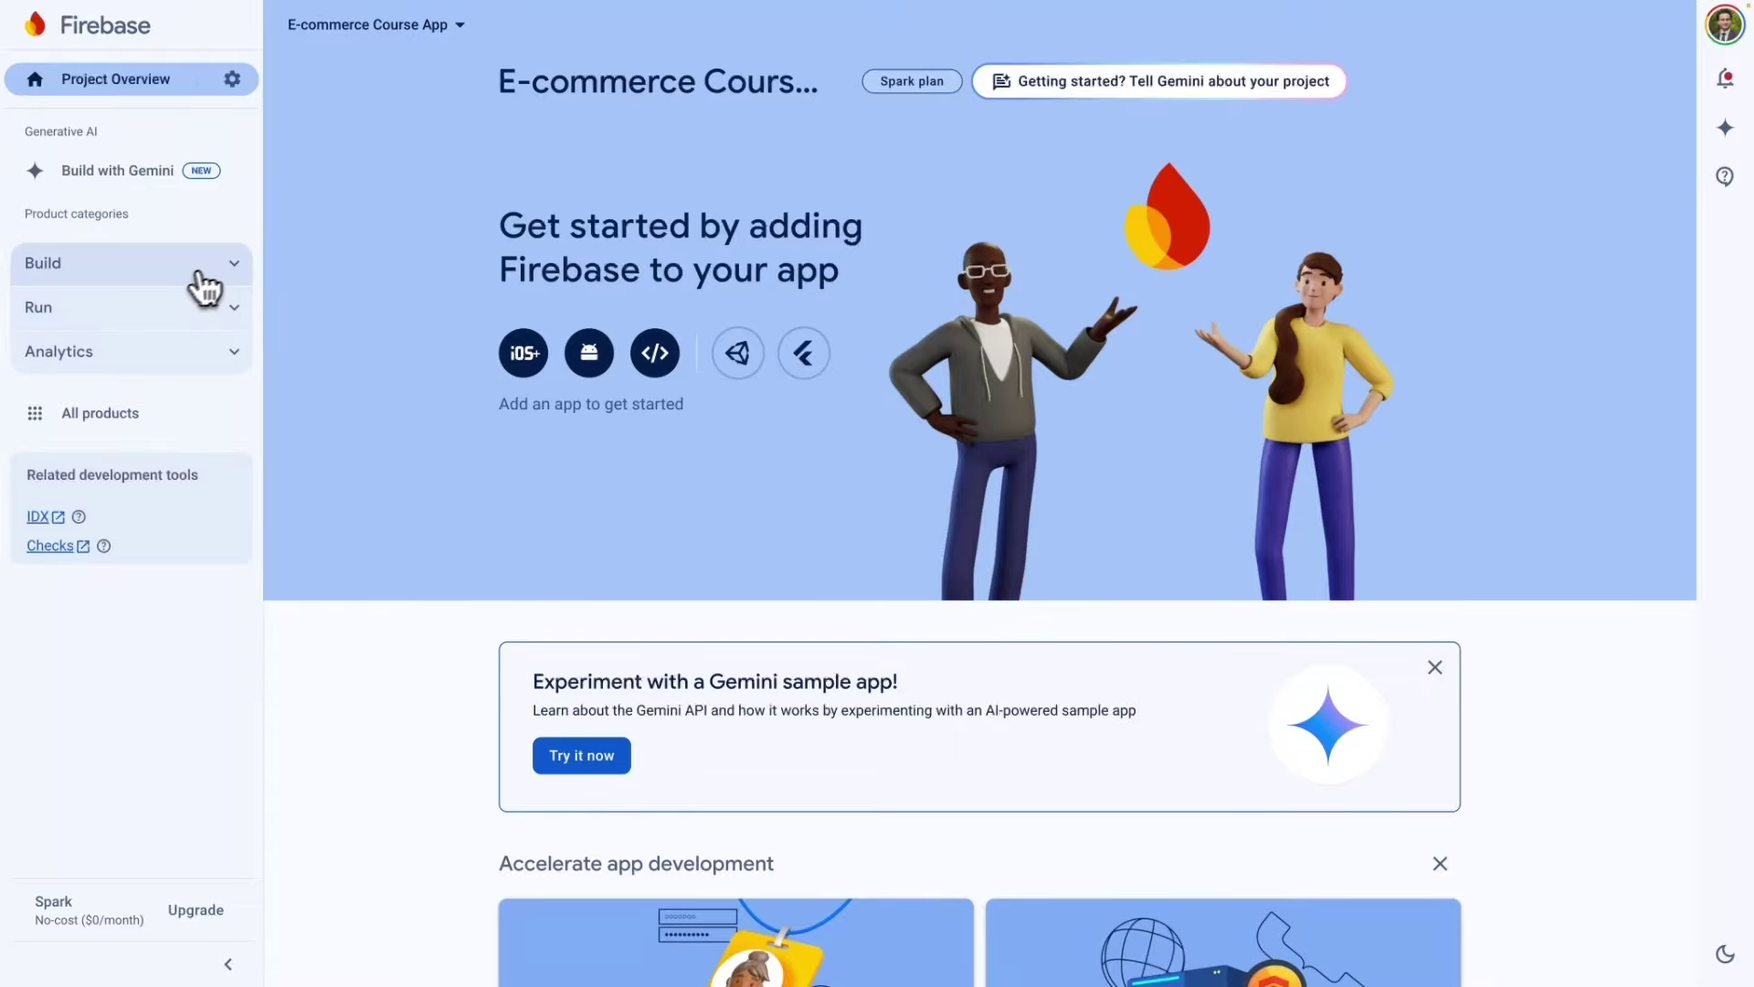
{"action": "left_click", "coordinate": [235, 266]}
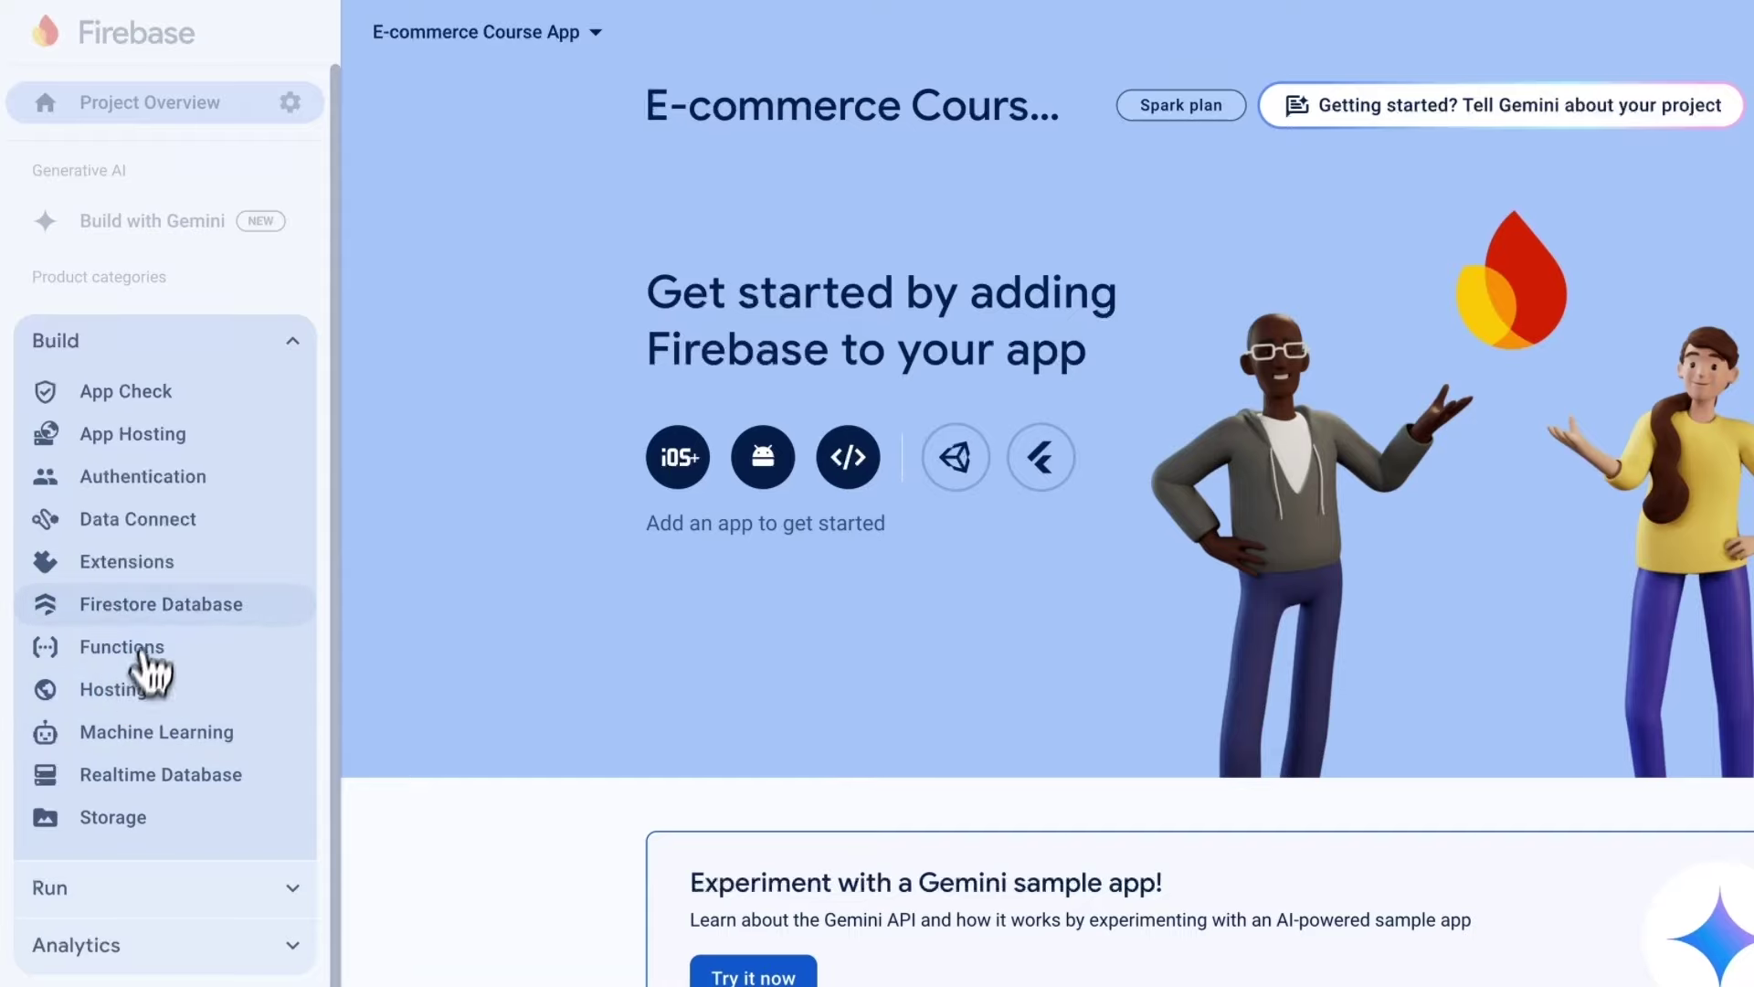
{"action": "left_click", "coordinate": [146, 604]}
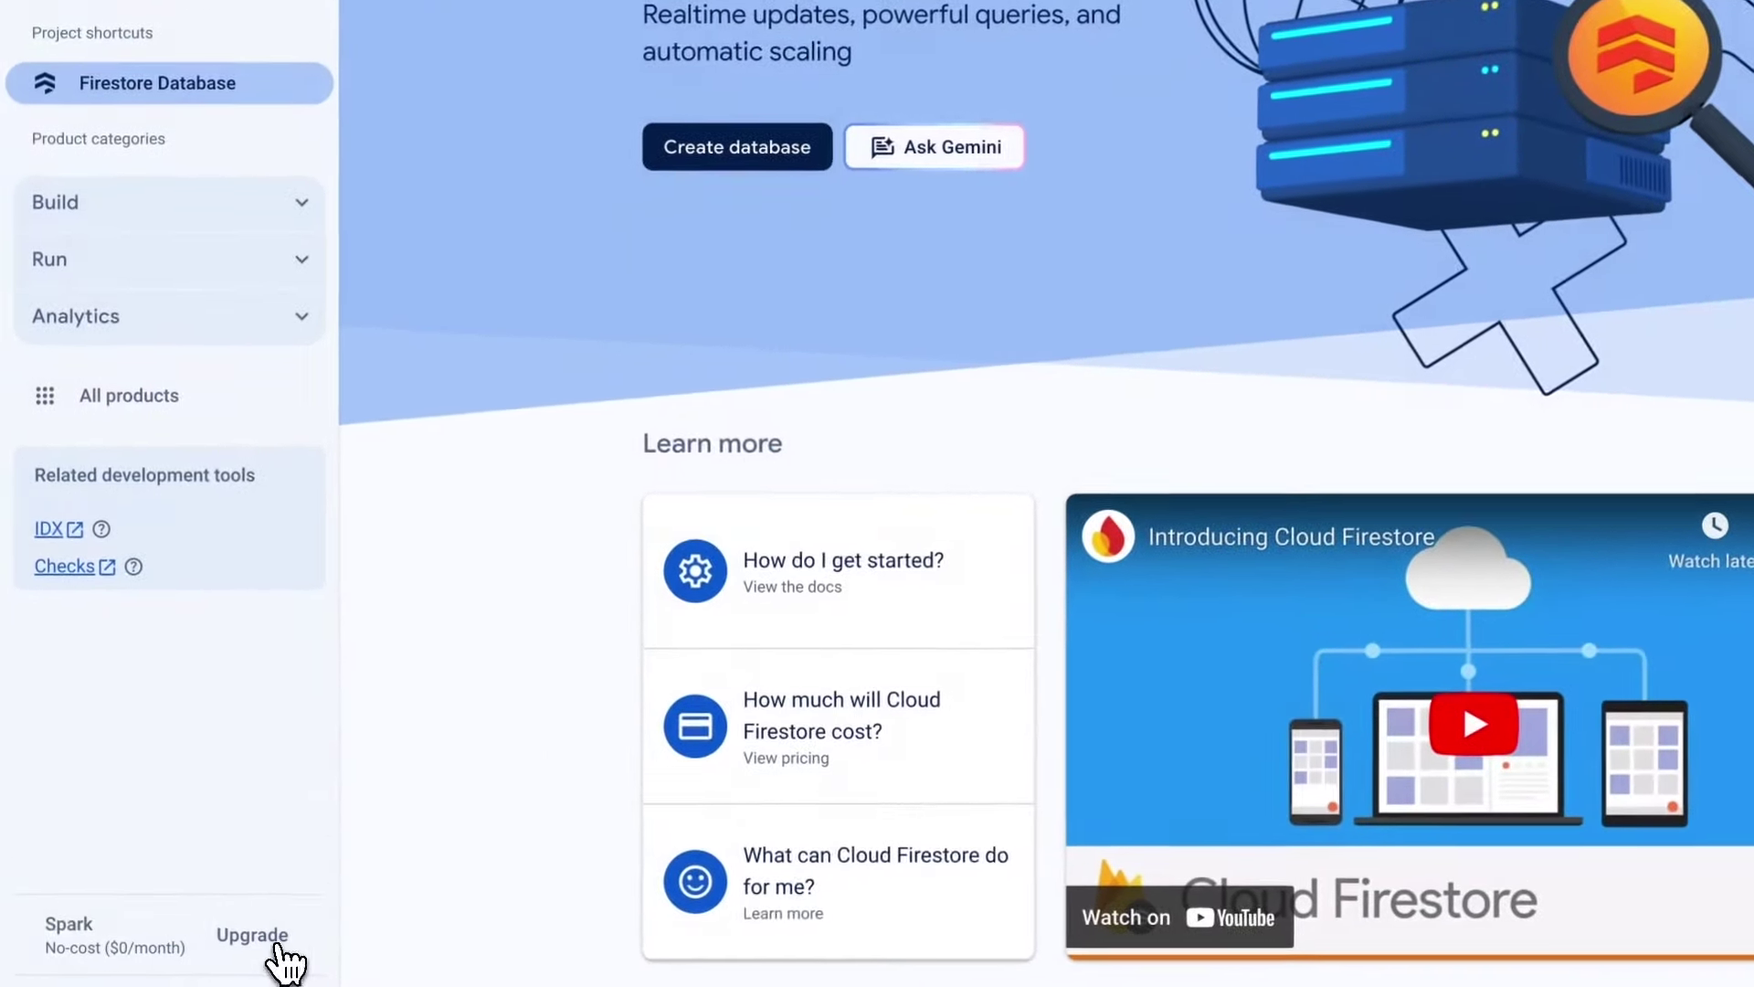
Review the upgrade pricing plans from the Firestore page and again from the Functions page.
{"action": "left_click", "coordinate": [208, 914]}
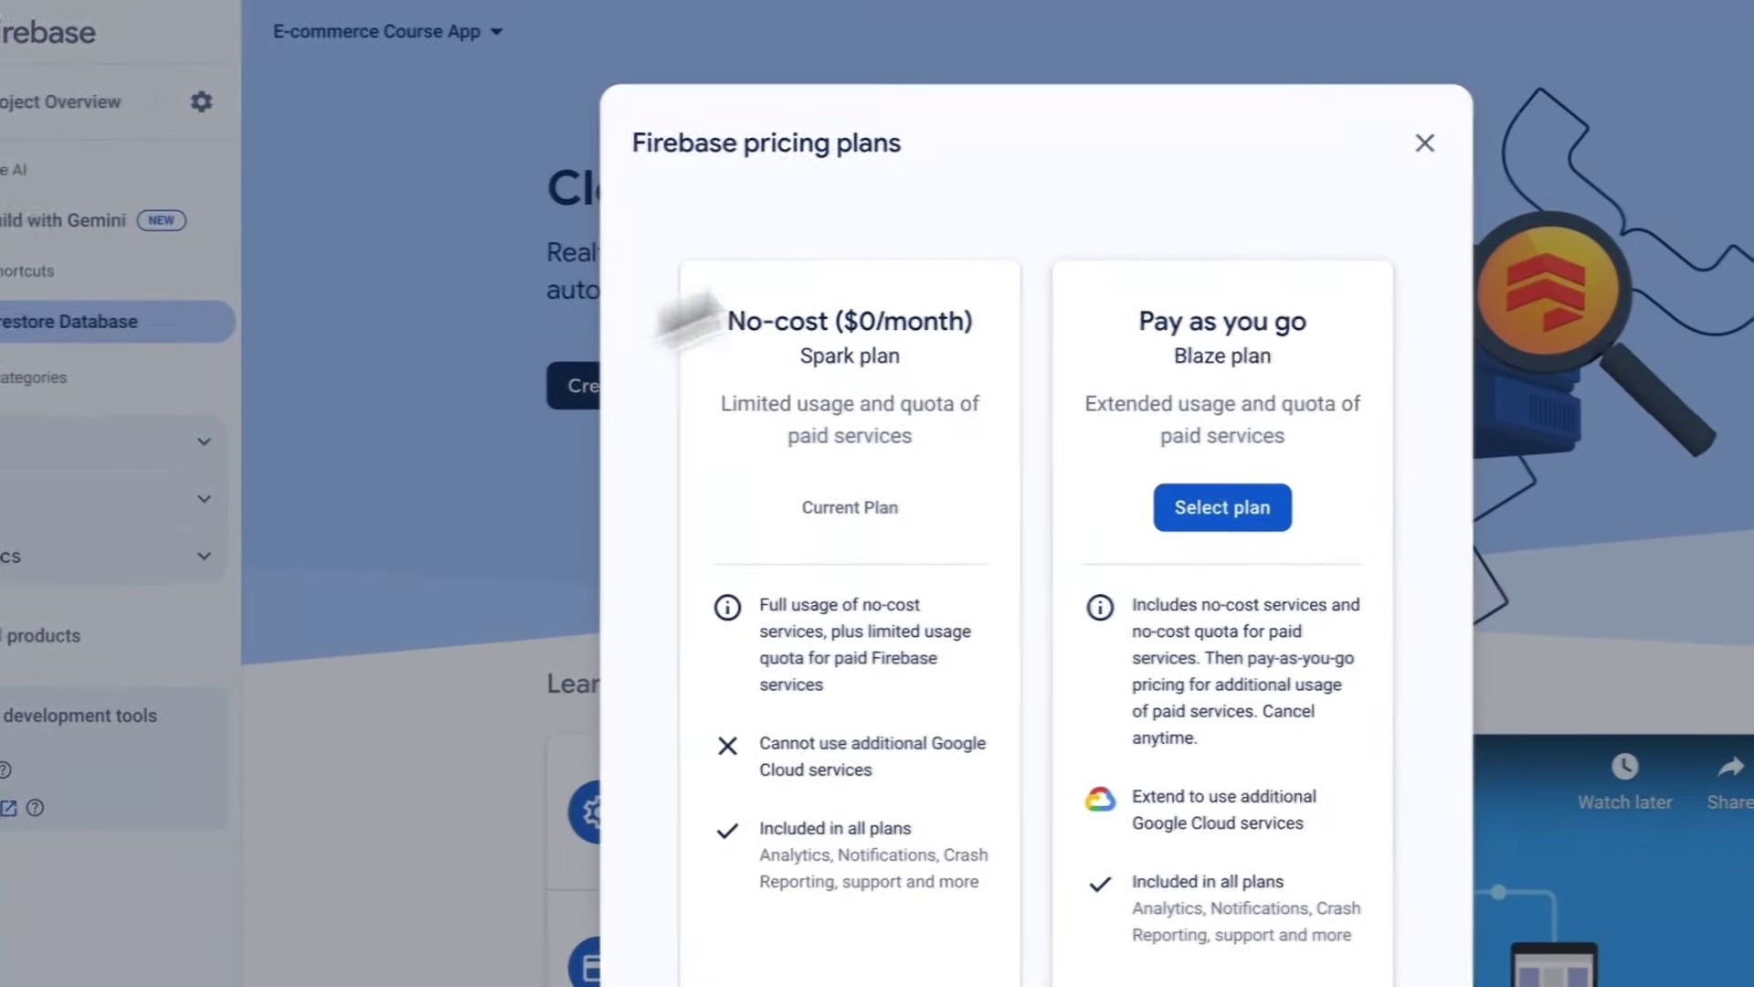
{"action": "left_click", "coordinate": [1424, 142]}
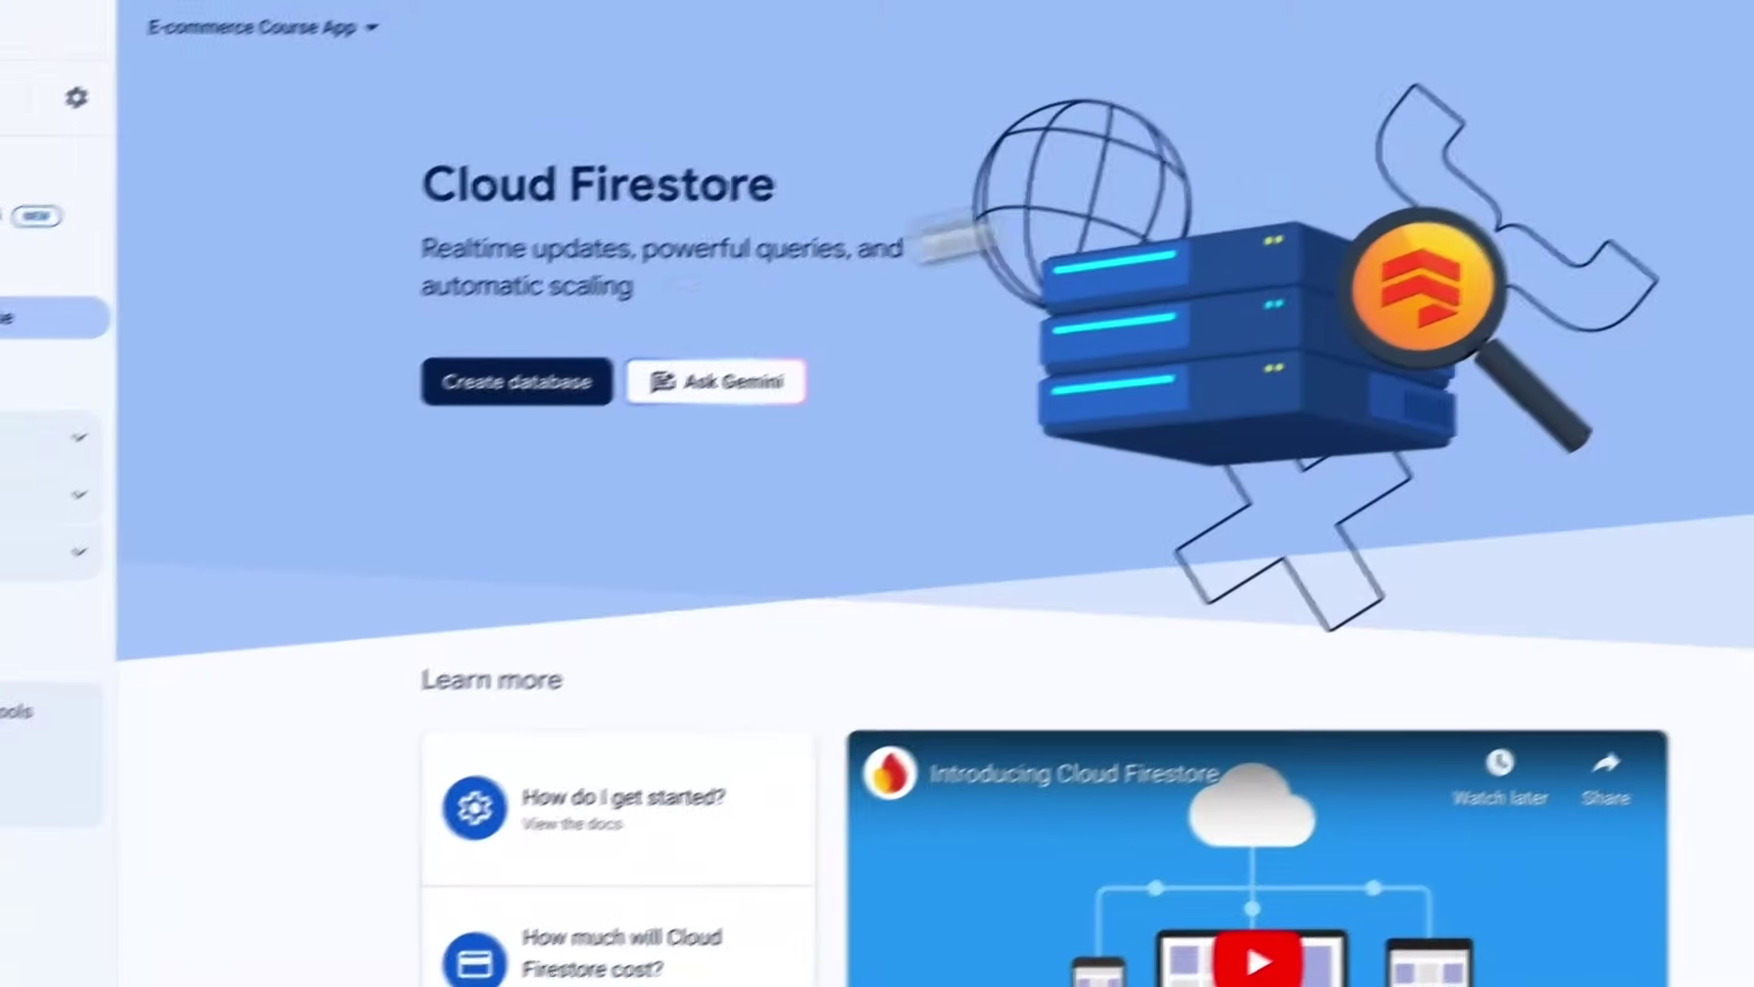
{"action": "left_click", "coordinate": [201, 441]}
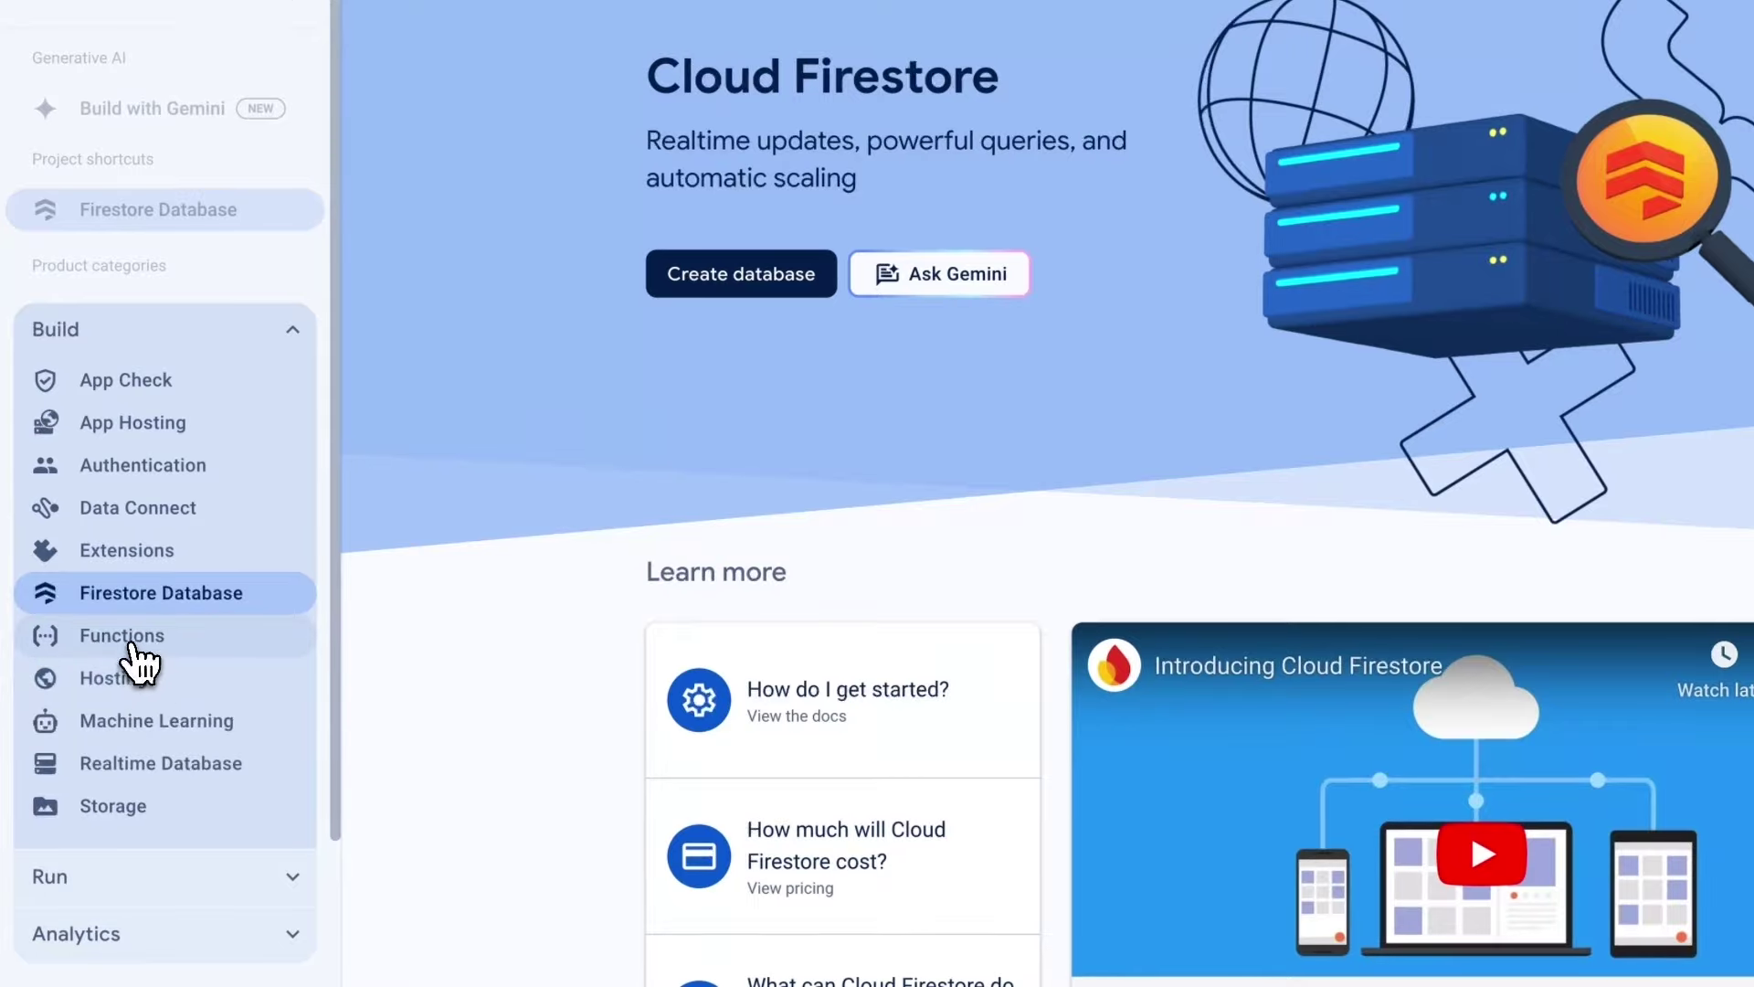
{"action": "left_click", "coordinate": [129, 638]}
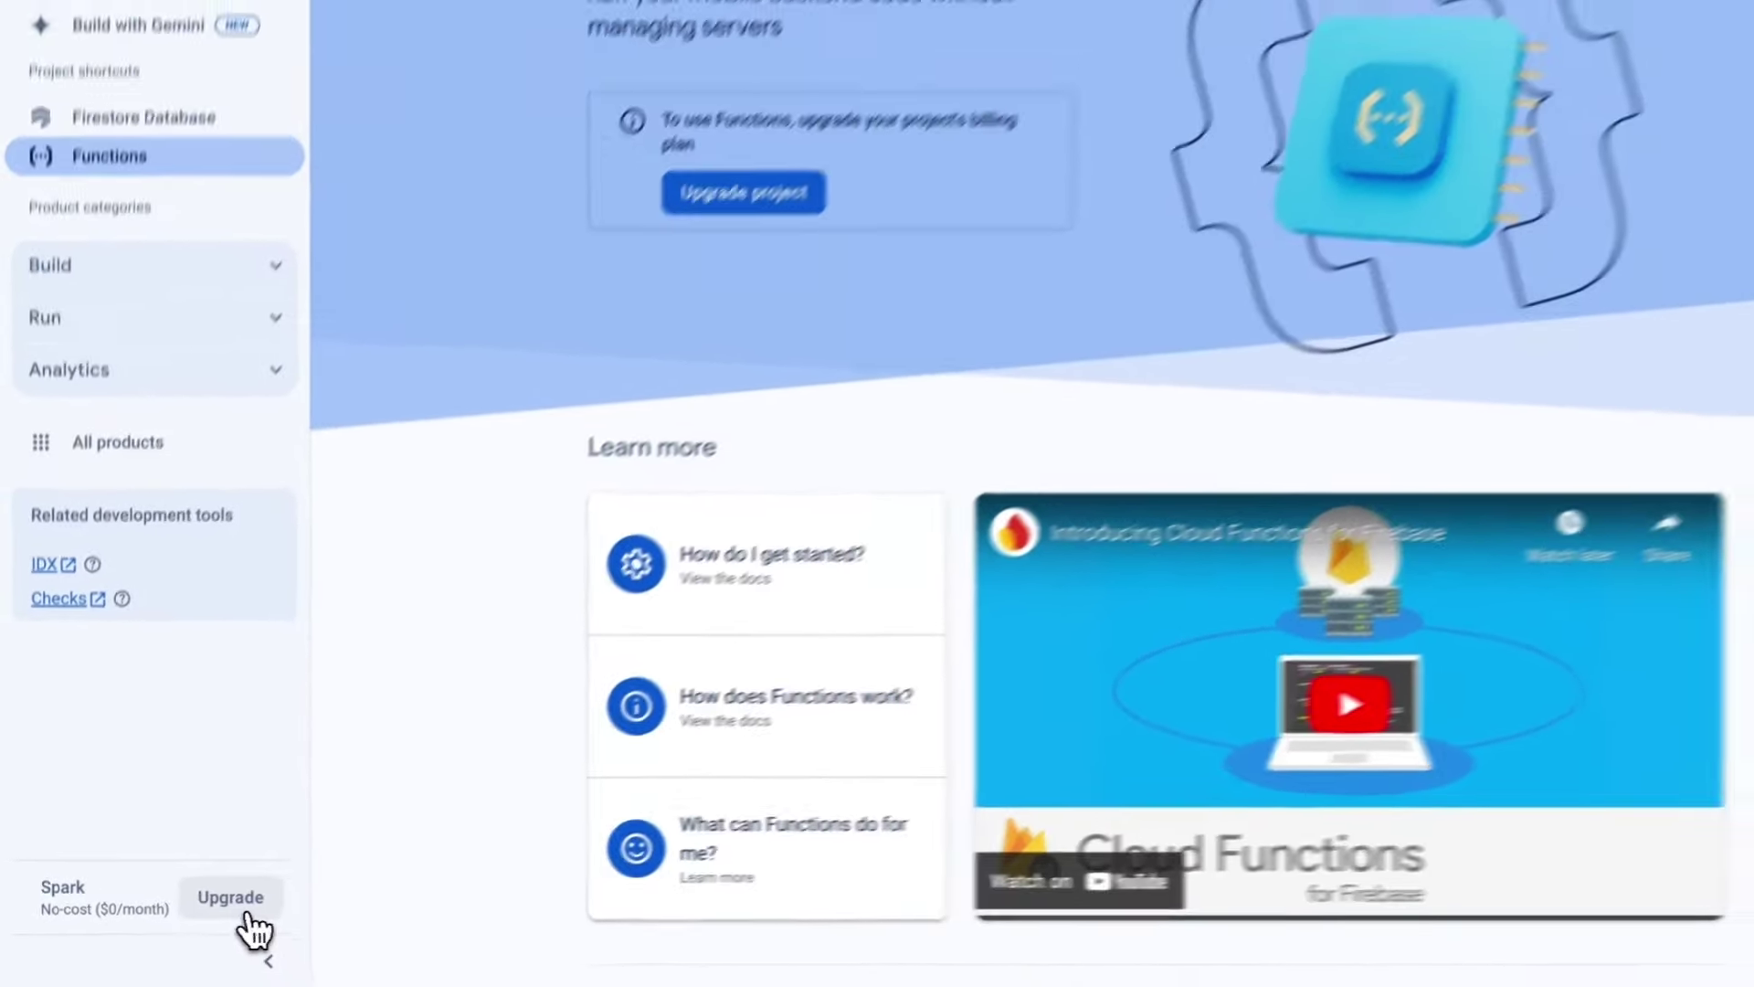
{"action": "left_click", "coordinate": [245, 912]}
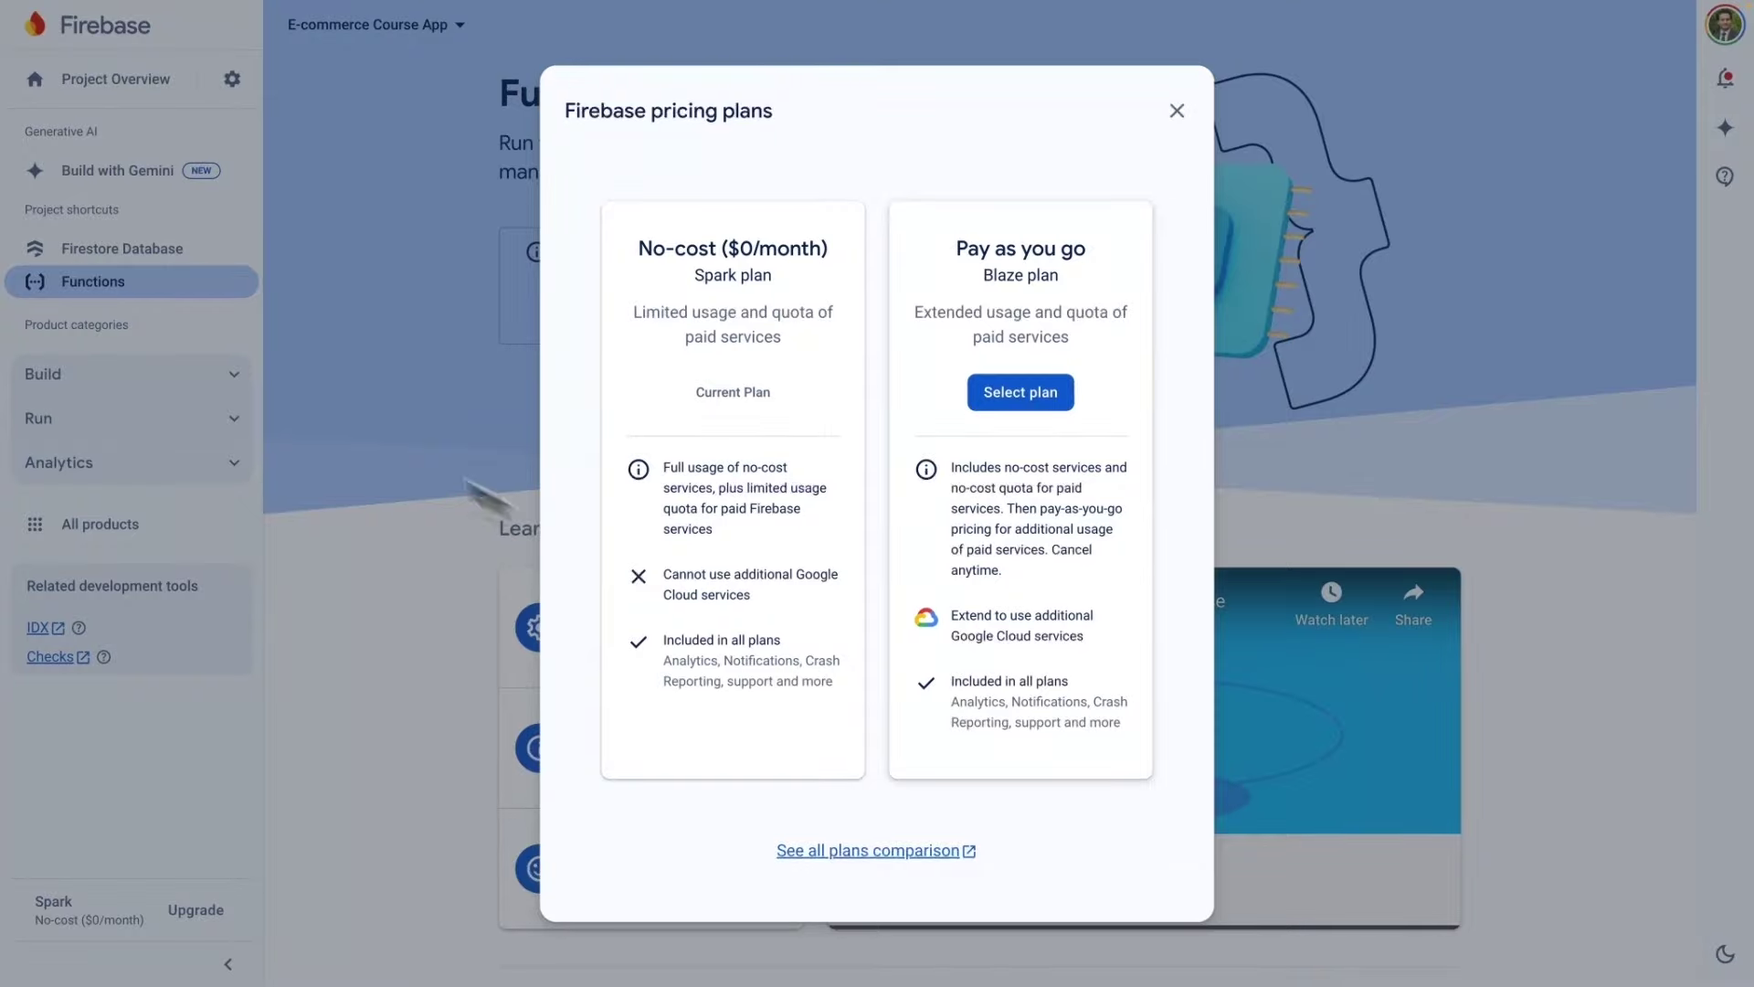
{"action": "left_click", "coordinate": [1177, 111]}
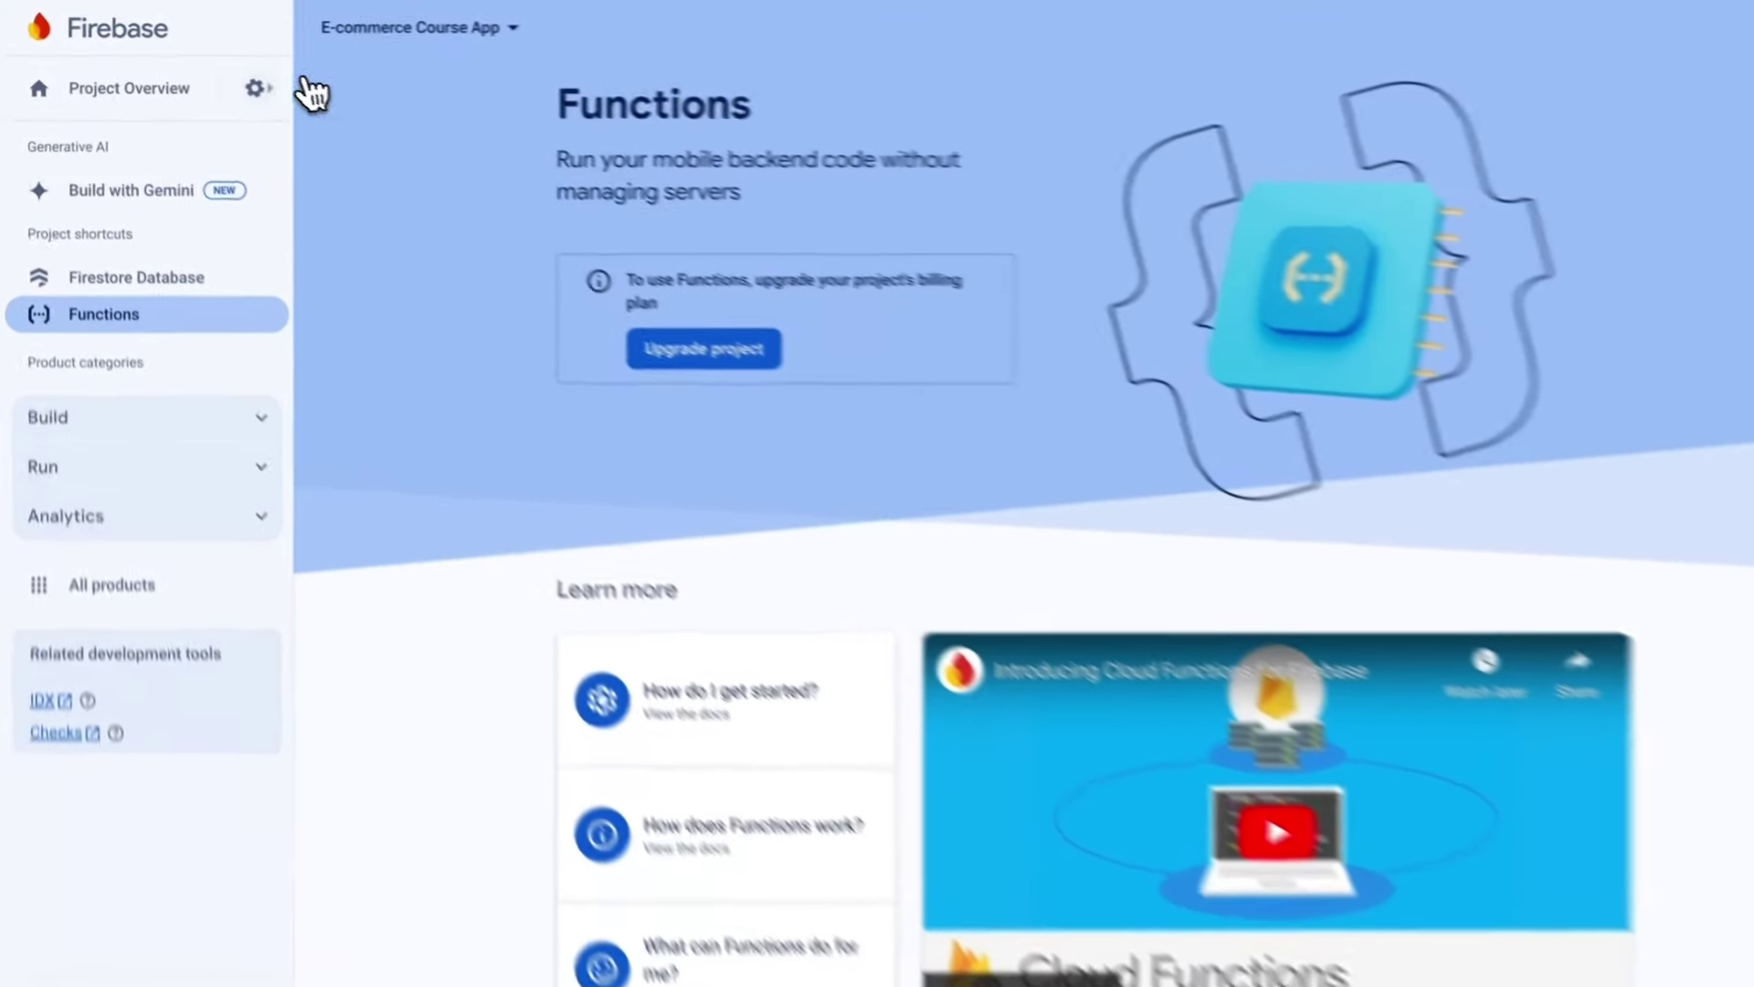
{"action": "left_click", "coordinate": [232, 79]}
Open Project settings and inspect the General tab's project ID and details.
{"action": "left_click", "coordinate": [438, 113]}
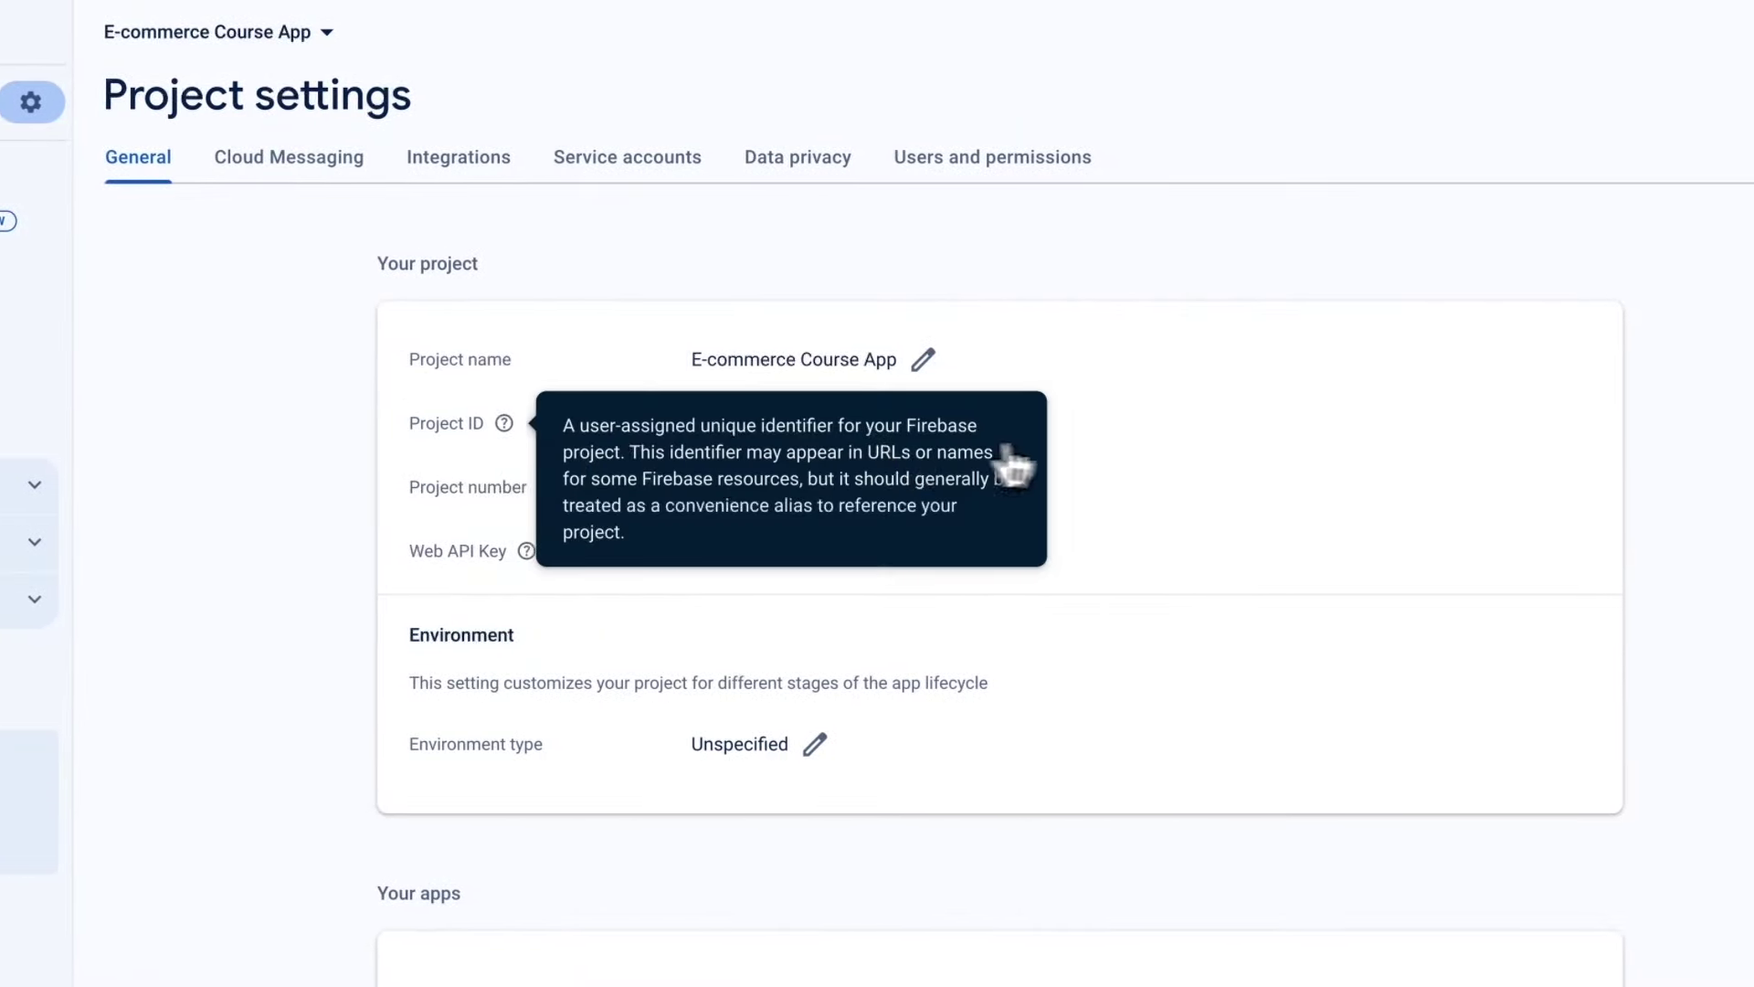
{"action": "mouse_move", "coordinate": [942, 425]}
{"action": "left_mouse_down"}
{"action": "mouse_move", "coordinate": [682, 430]}
{"action": "mouse_move", "coordinate": [948, 425]}
{"action": "left_mouse_up"}
{"action": "left_click", "coordinate": [685, 430]}
{"action": "left_click", "coordinate": [1036, 426]}
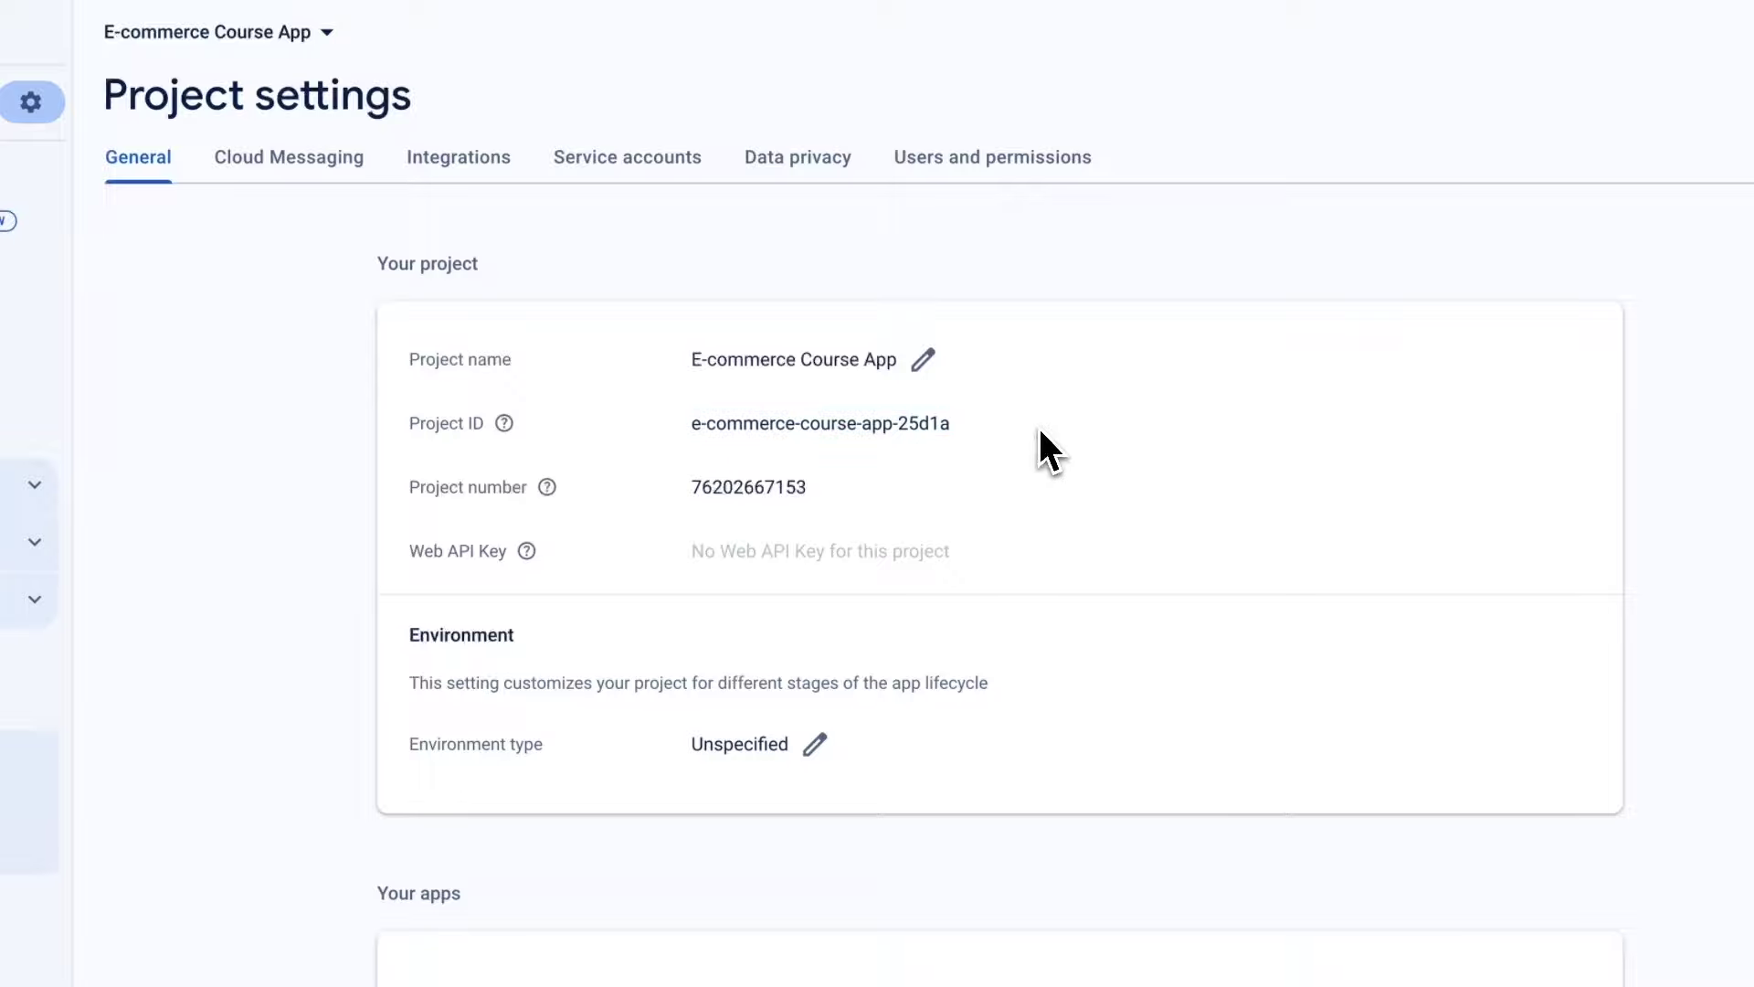
{"action": "left_click_drag", "start_coordinate": [689, 428], "coordinate": [930, 426]}
{"action": "left_click", "coordinate": [1092, 438]}
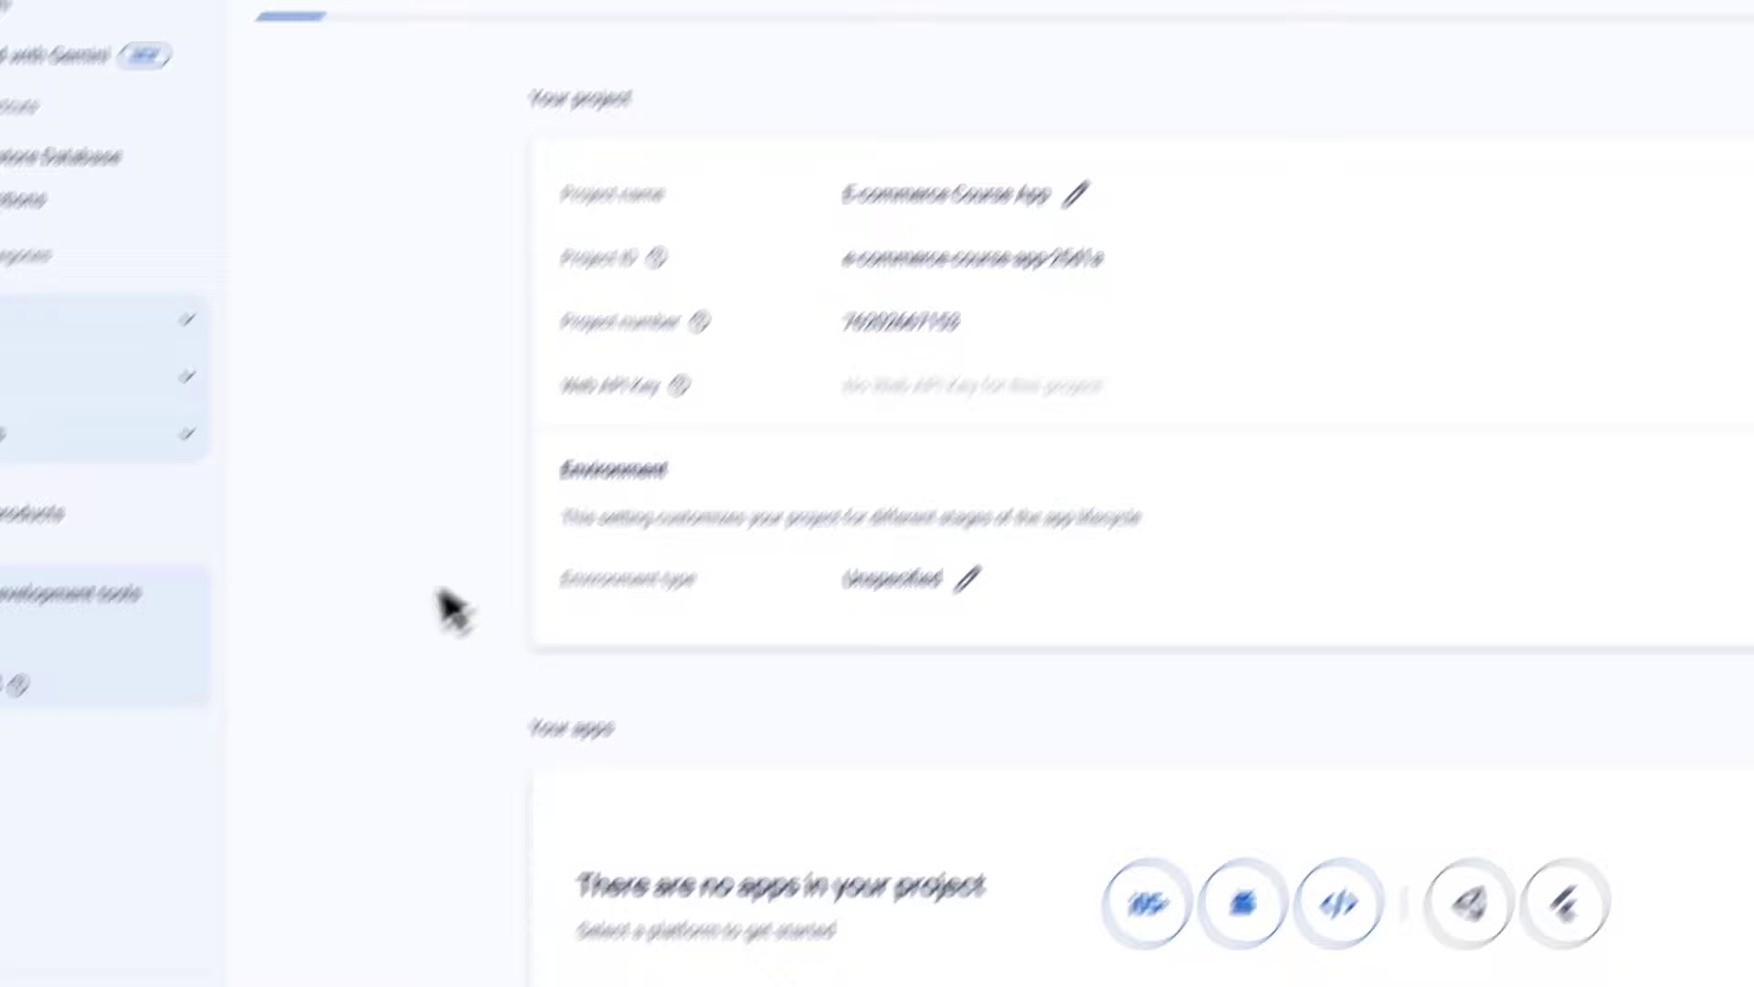
{"action": "scroll", "coordinate": [712, 674], "scroll_direction": "down", "scroll_amount": 2}
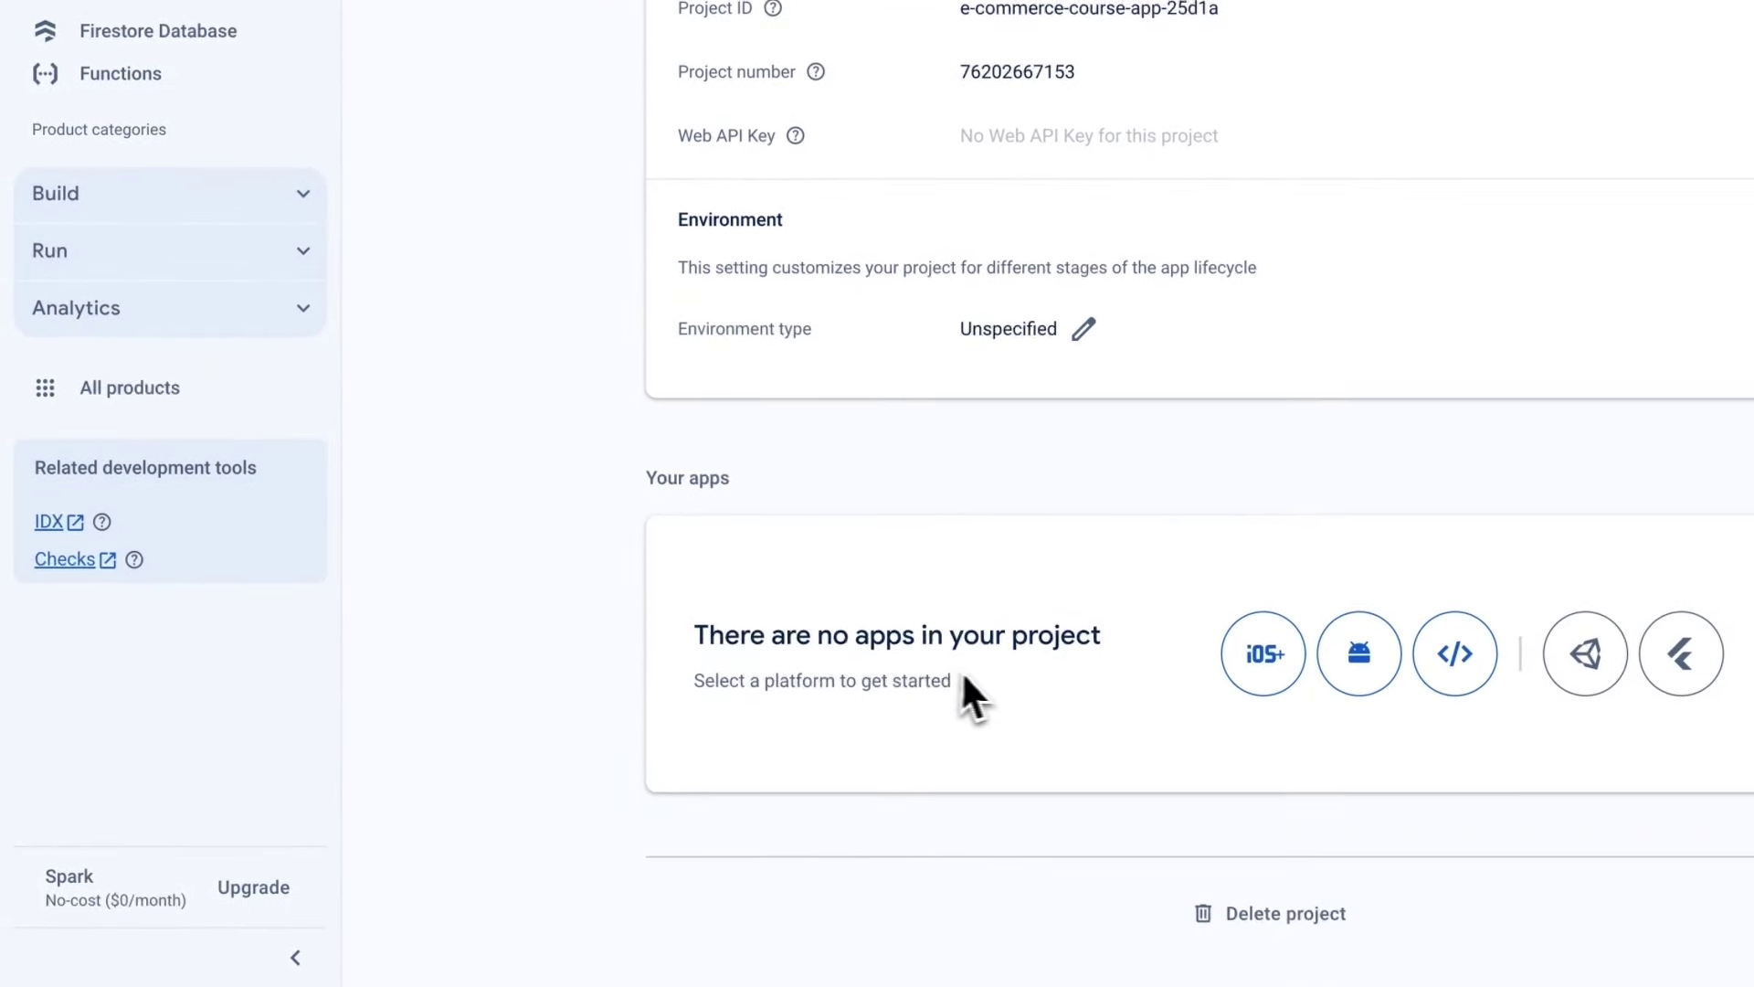
{"action": "scroll", "coordinate": [982, 681], "scroll_direction": "up", "scroll_amount": 1}
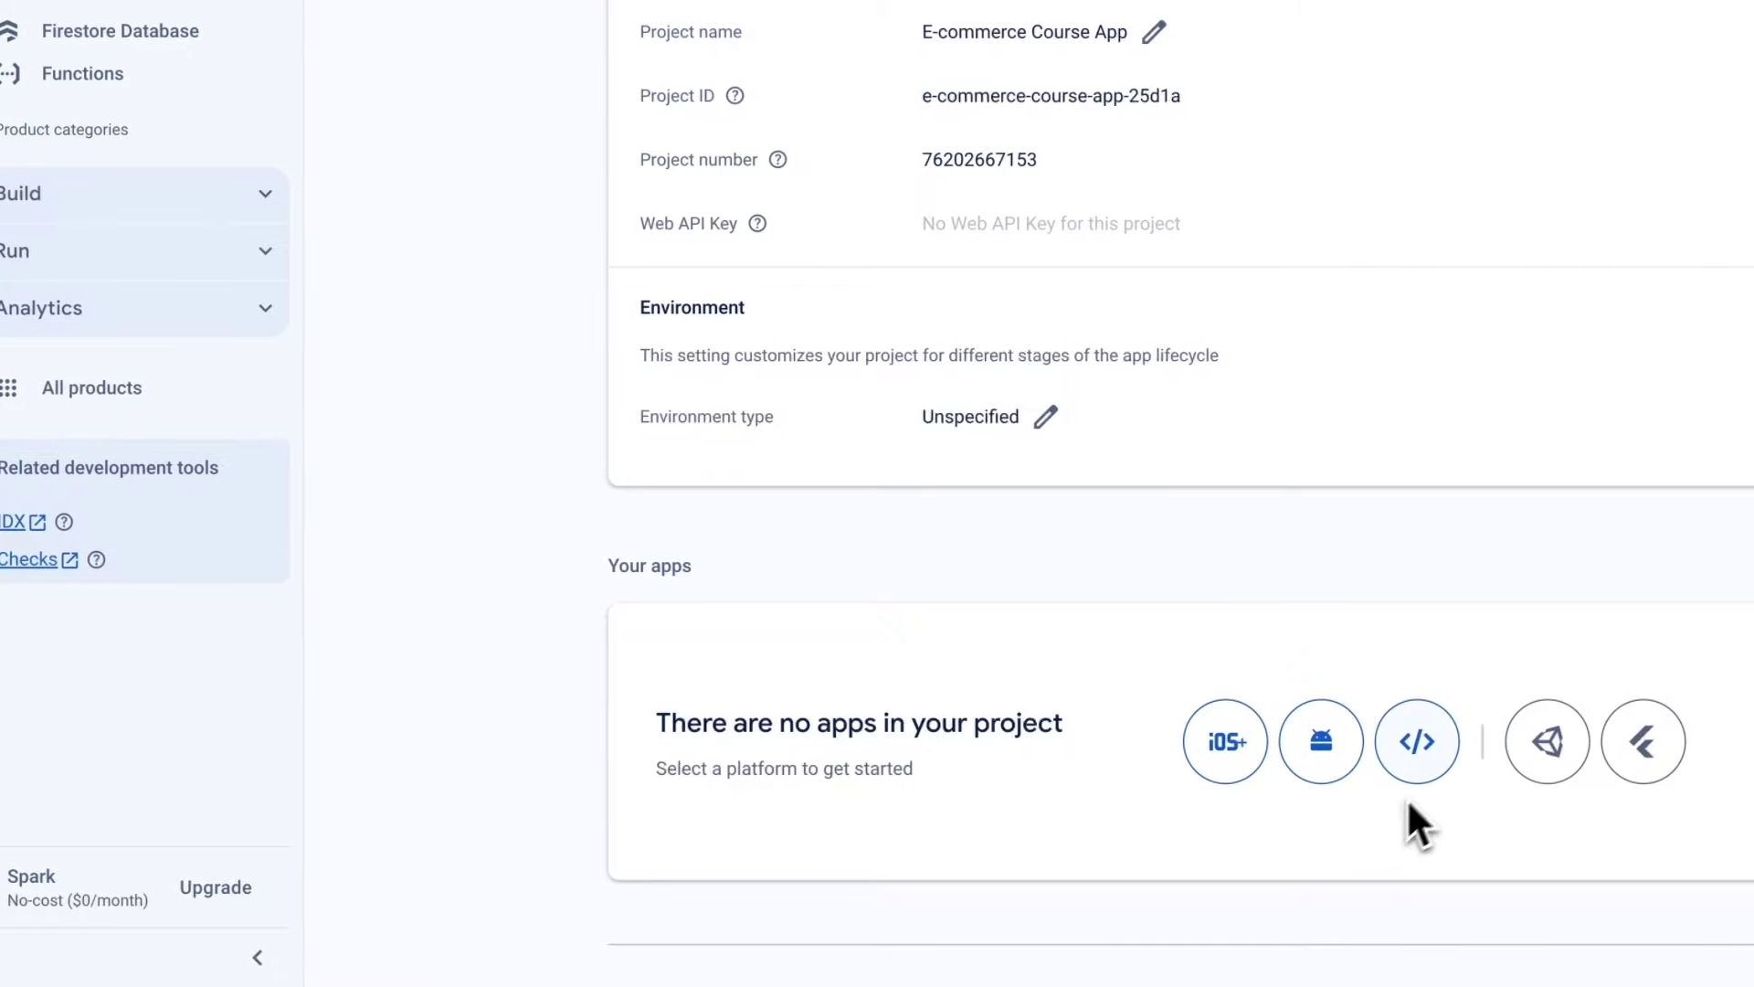
{"action": "scroll", "coordinate": [996, 788], "scroll_direction": "up", "scroll_amount": 1}
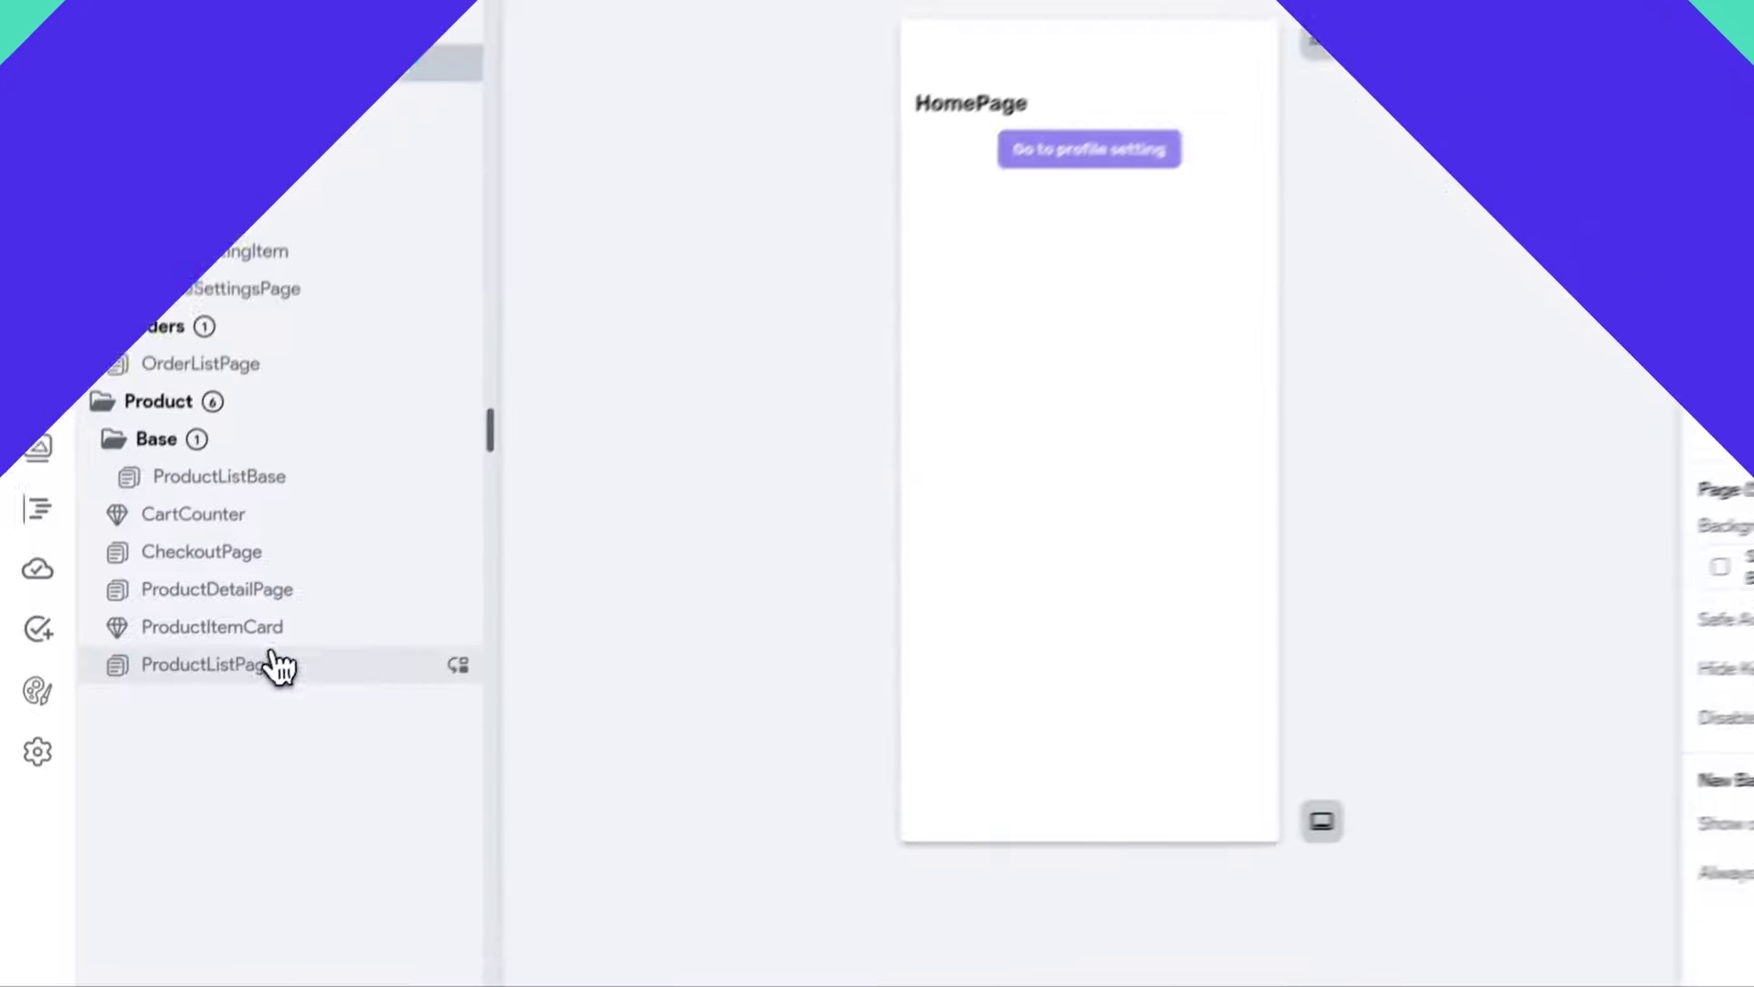
In FlutterFlow, open Settings > Firebase to connect an existing Firebase project.
{"action": "left_click", "coordinate": [274, 666]}
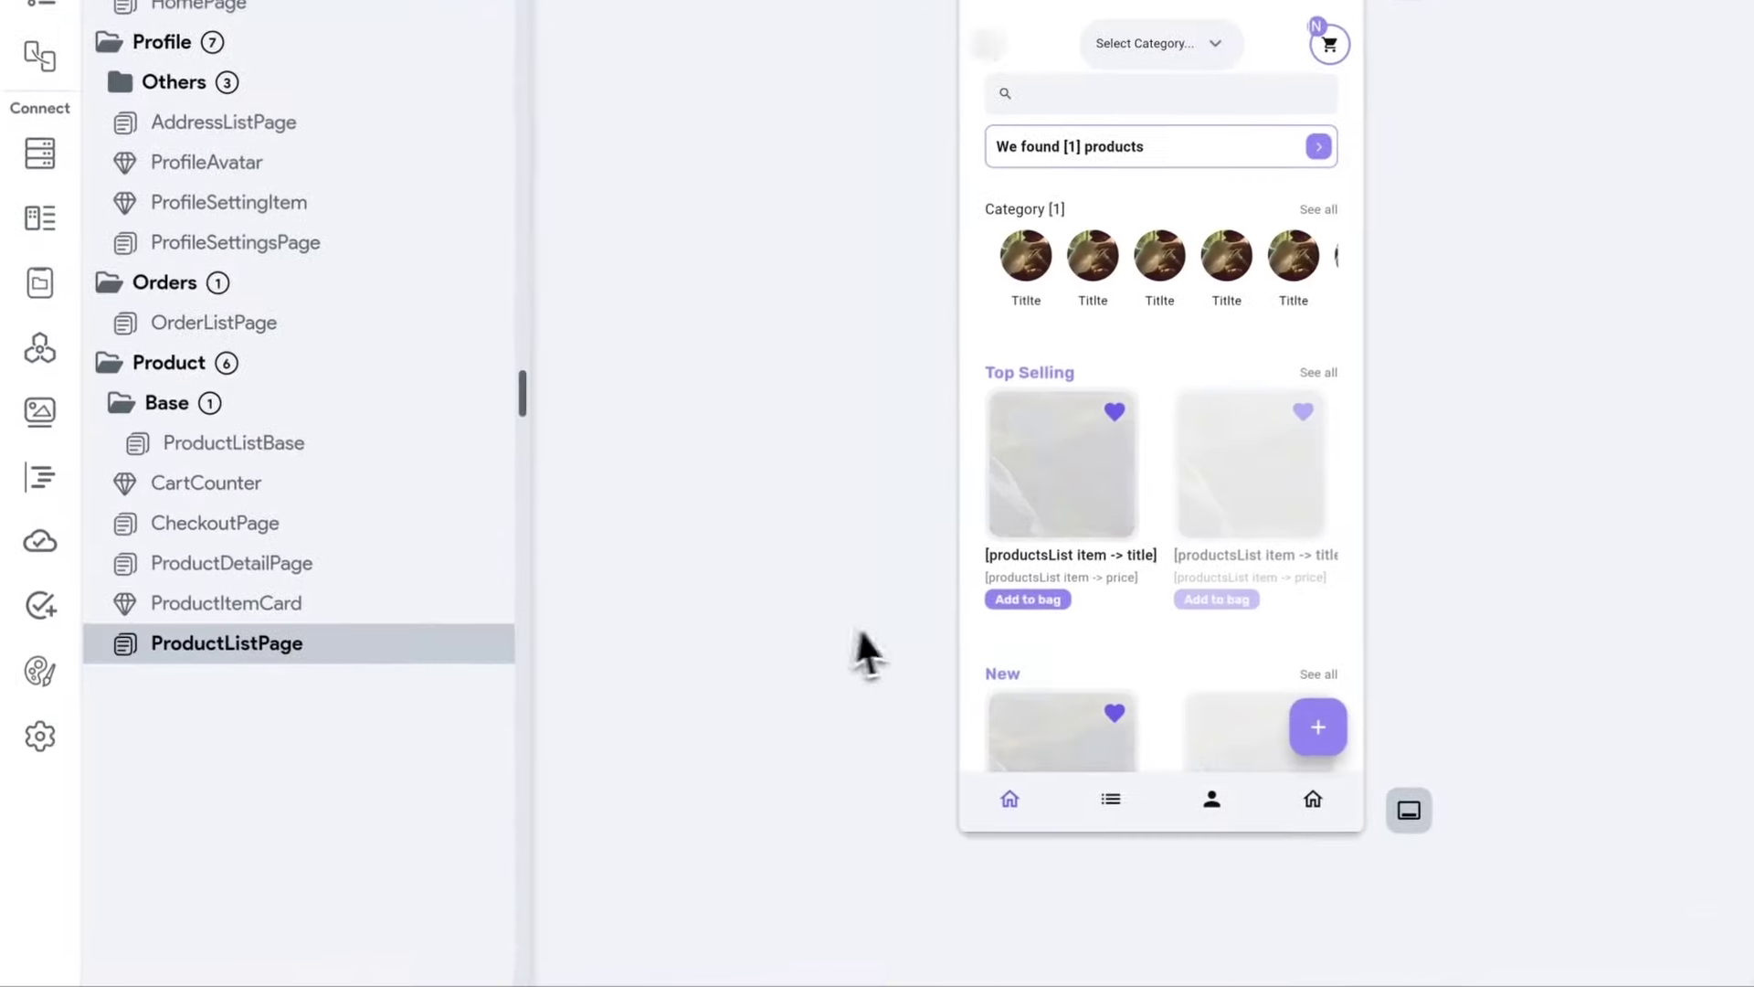
{"action": "left_click", "coordinate": [40, 737]}
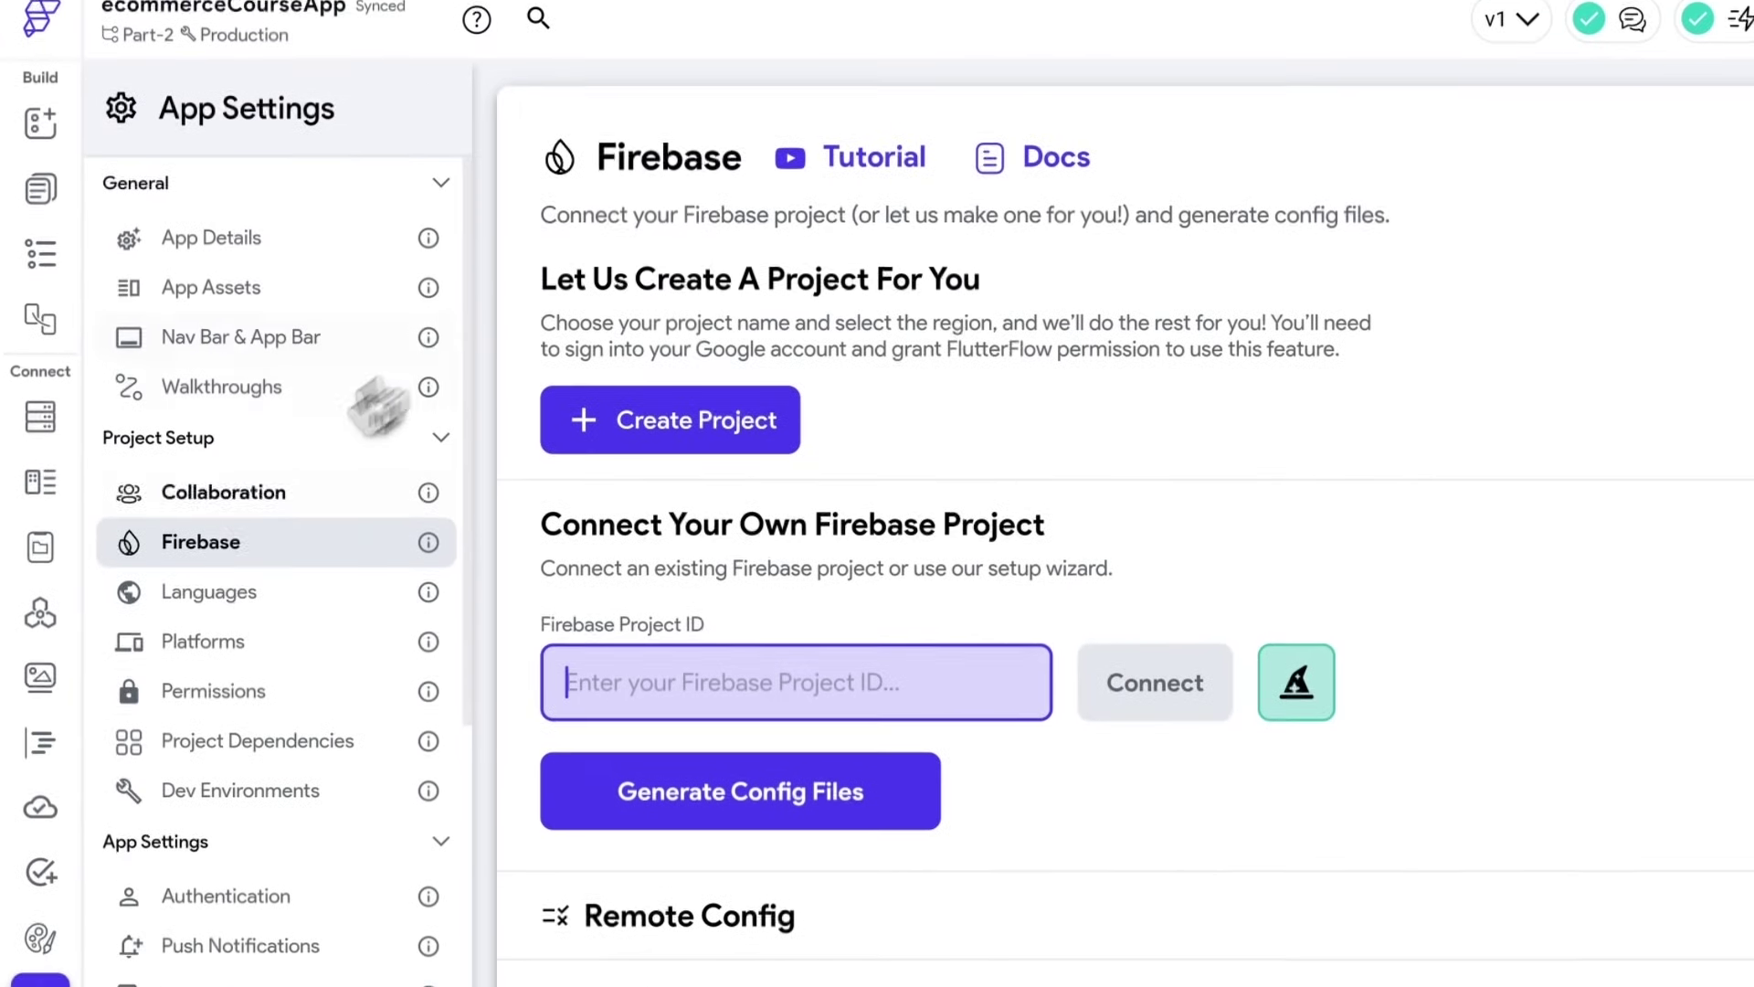
{"action": "left_click", "coordinate": [222, 546]}
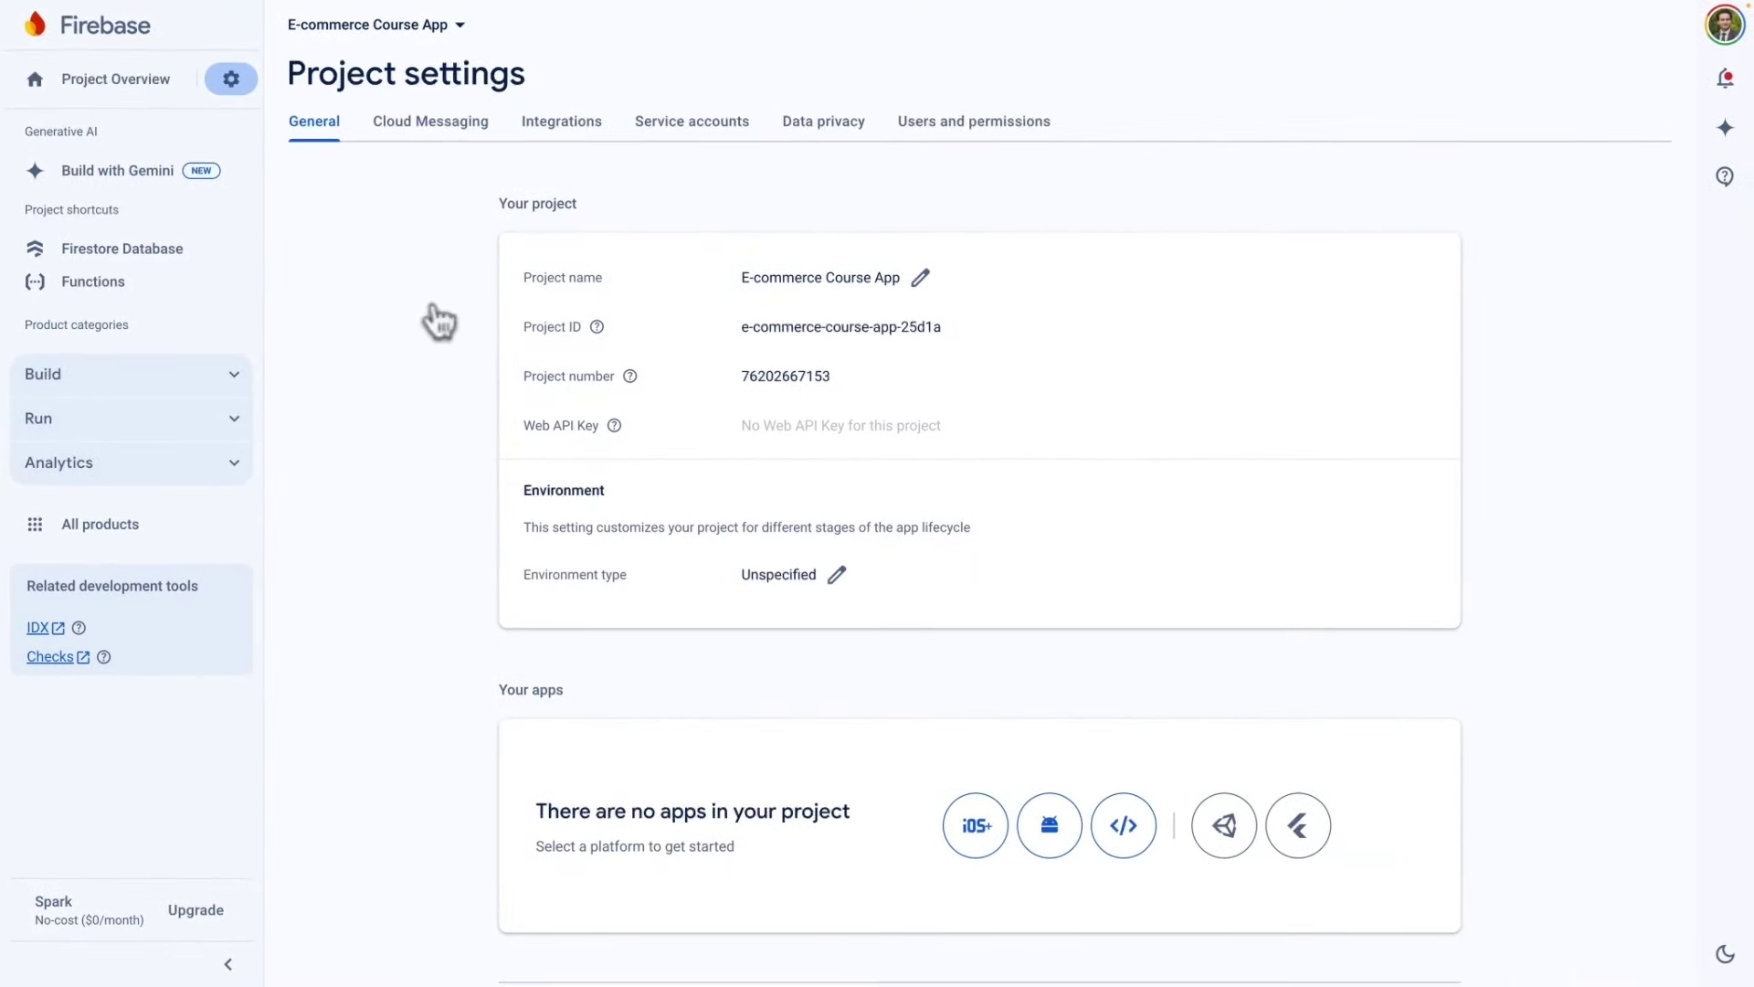
Add FlutterFlow's Firebase account e-mail as a project member with the Editor role.
{"action": "left_click", "coordinate": [976, 128]}
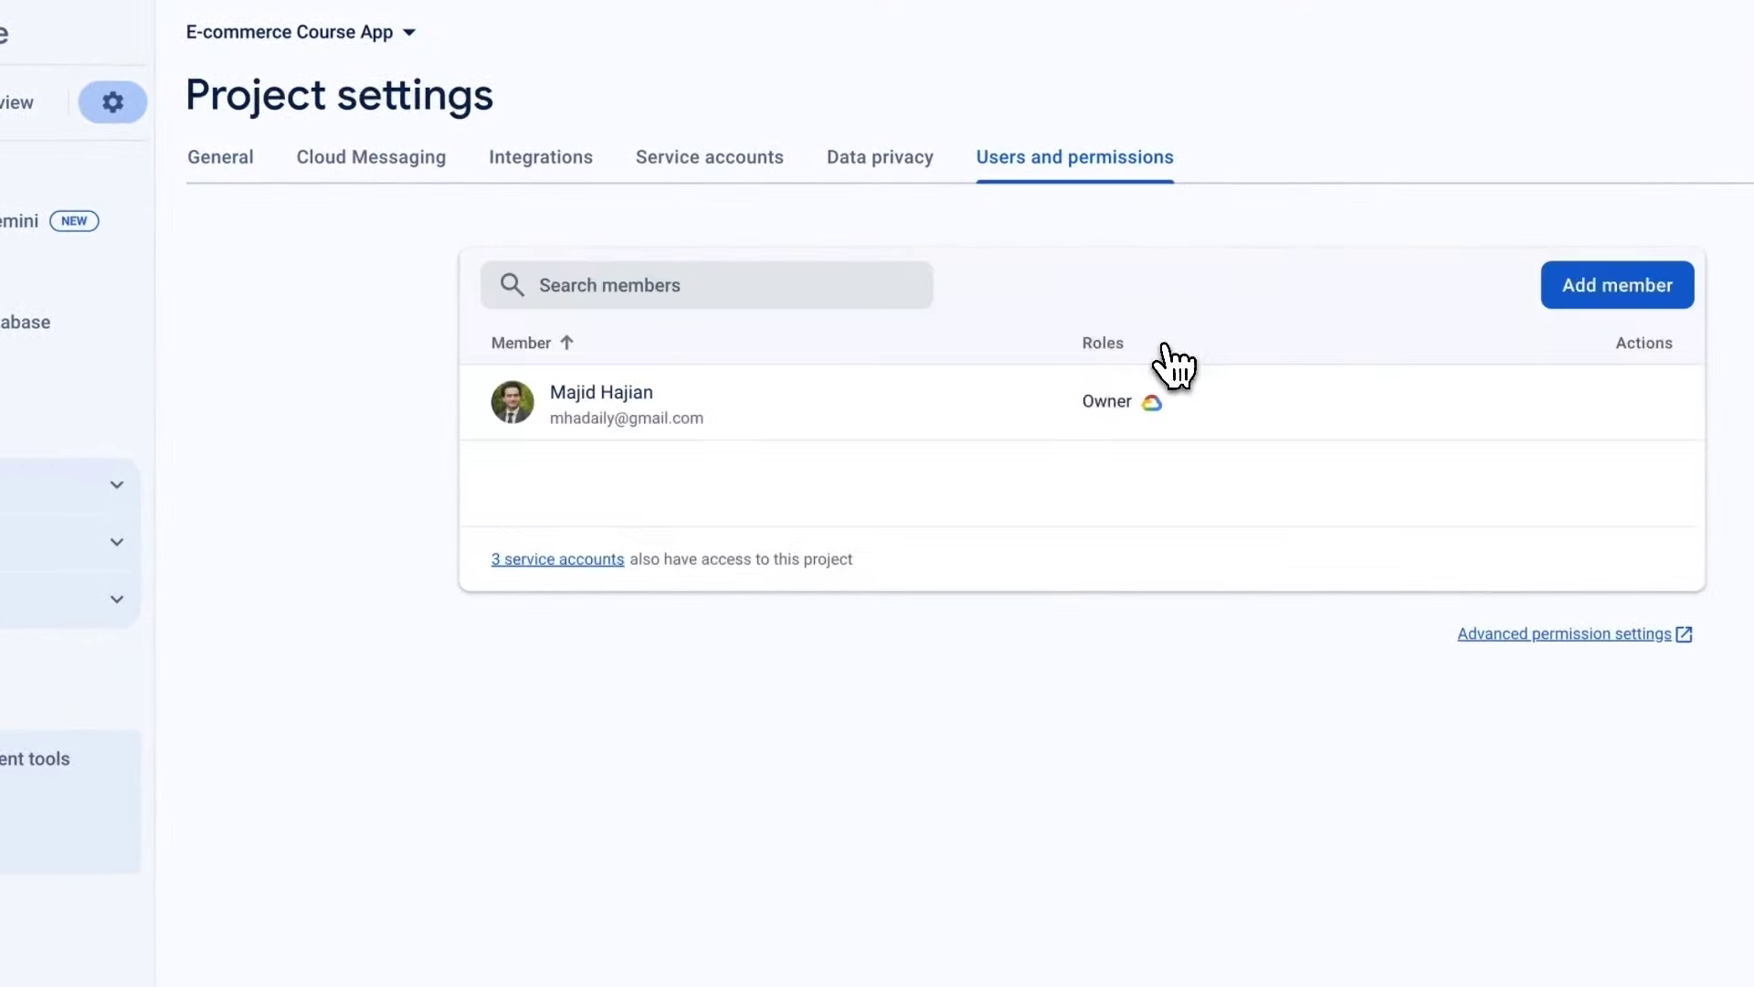
{"action": "left_click", "coordinate": [1425, 291]}
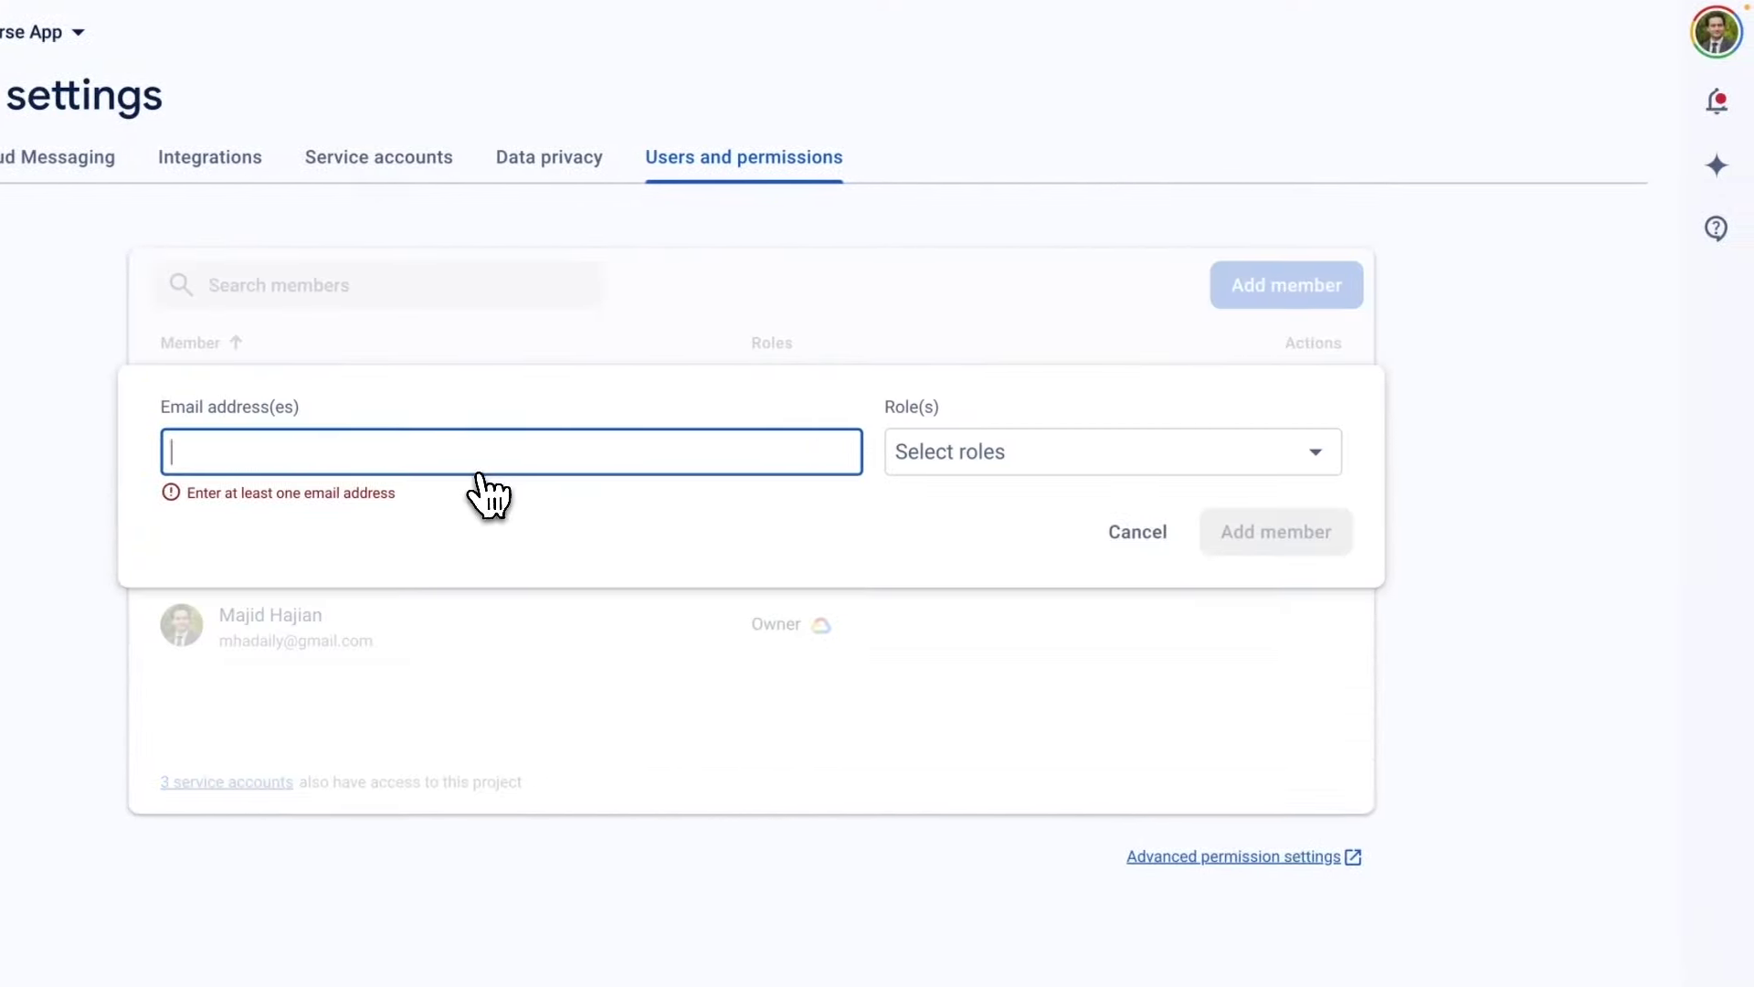
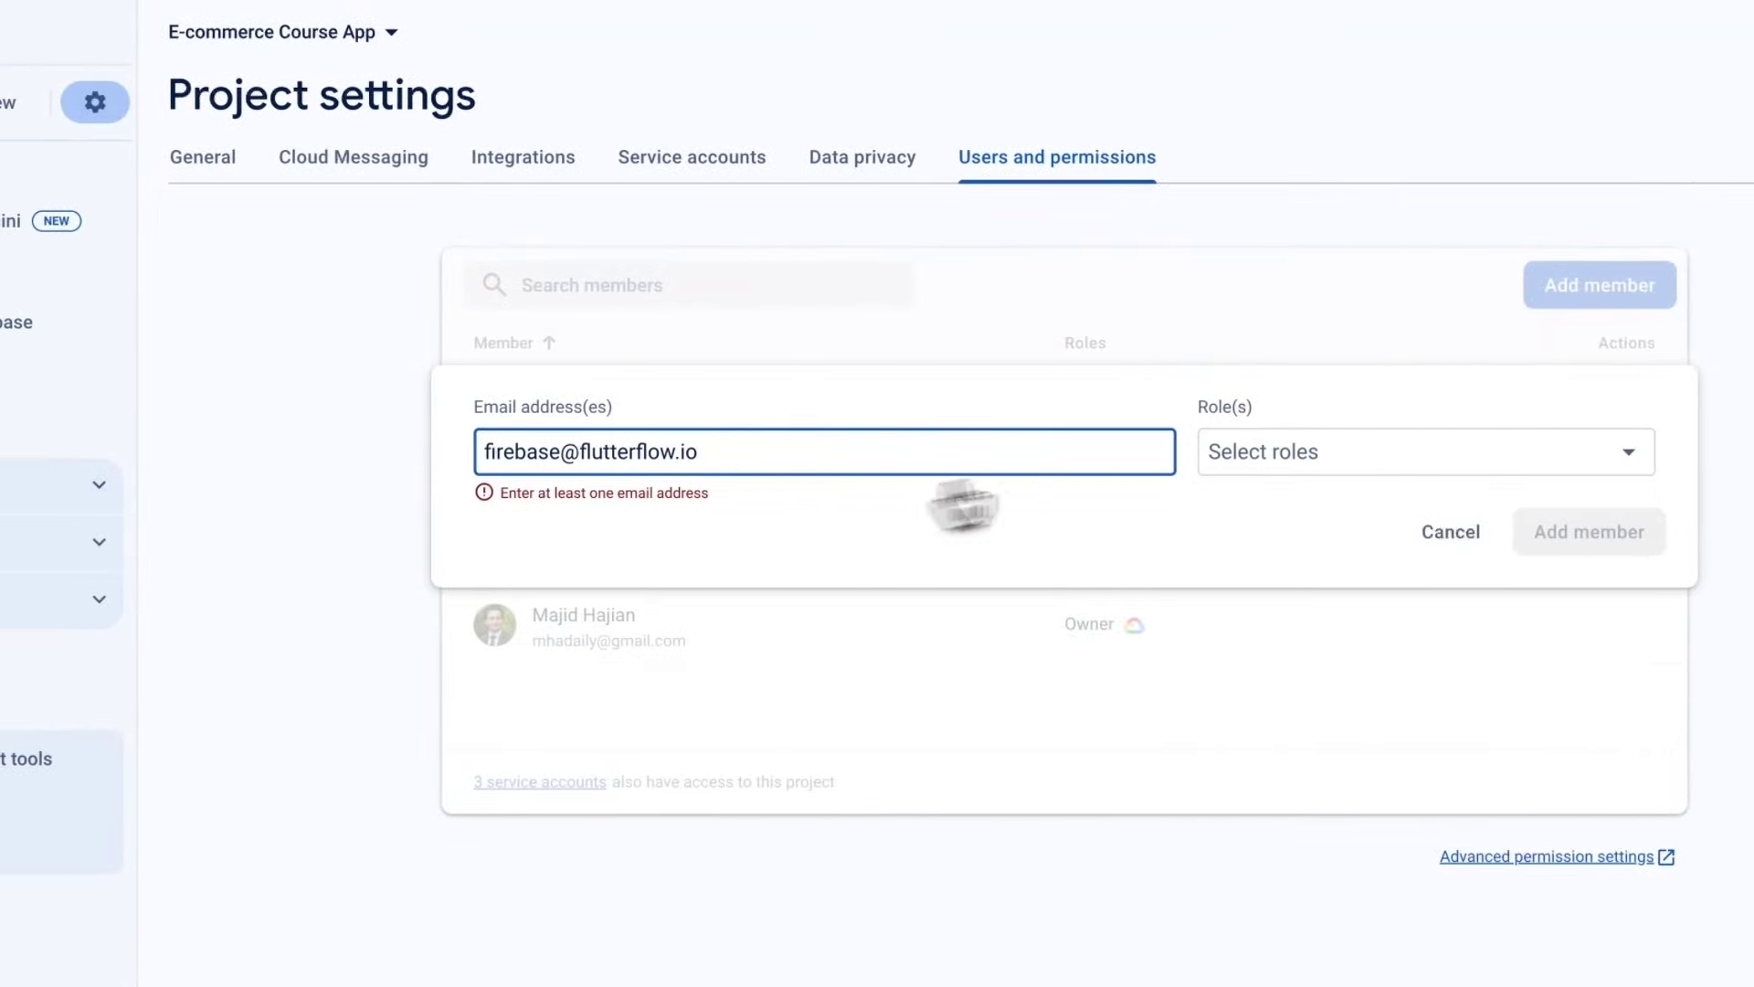
{"action": "left_click", "coordinate": [1279, 471]}
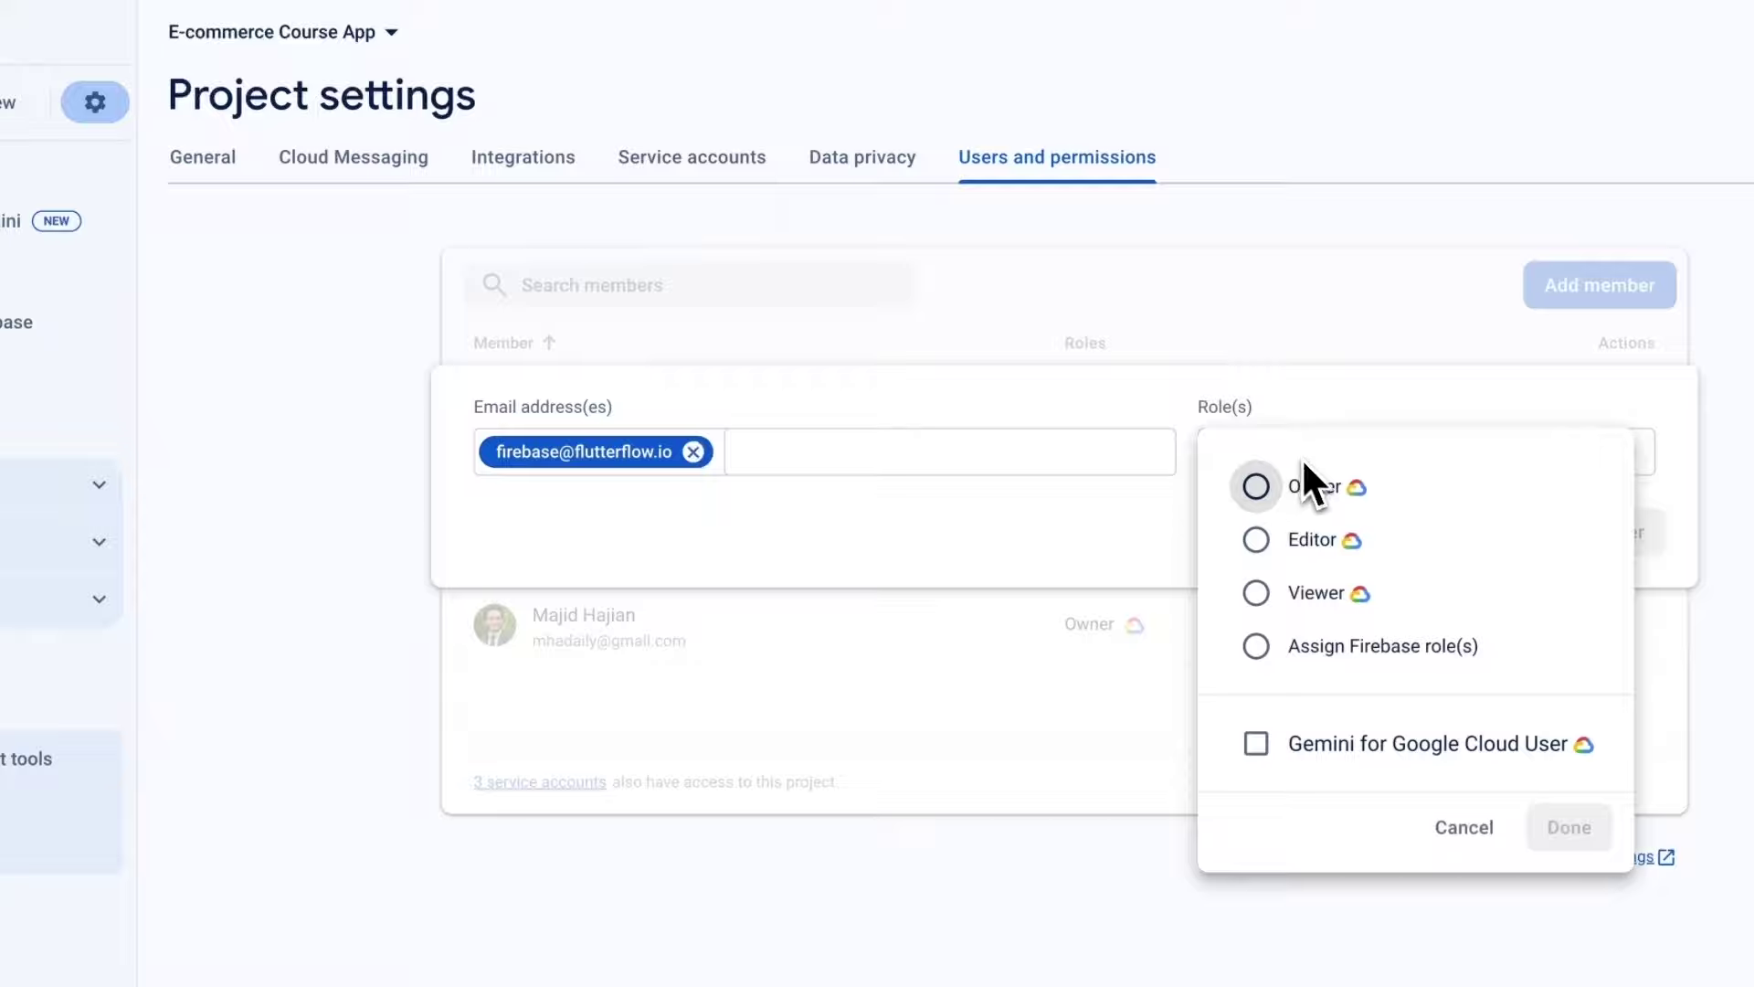
{"action": "left_click", "coordinate": [1257, 539]}
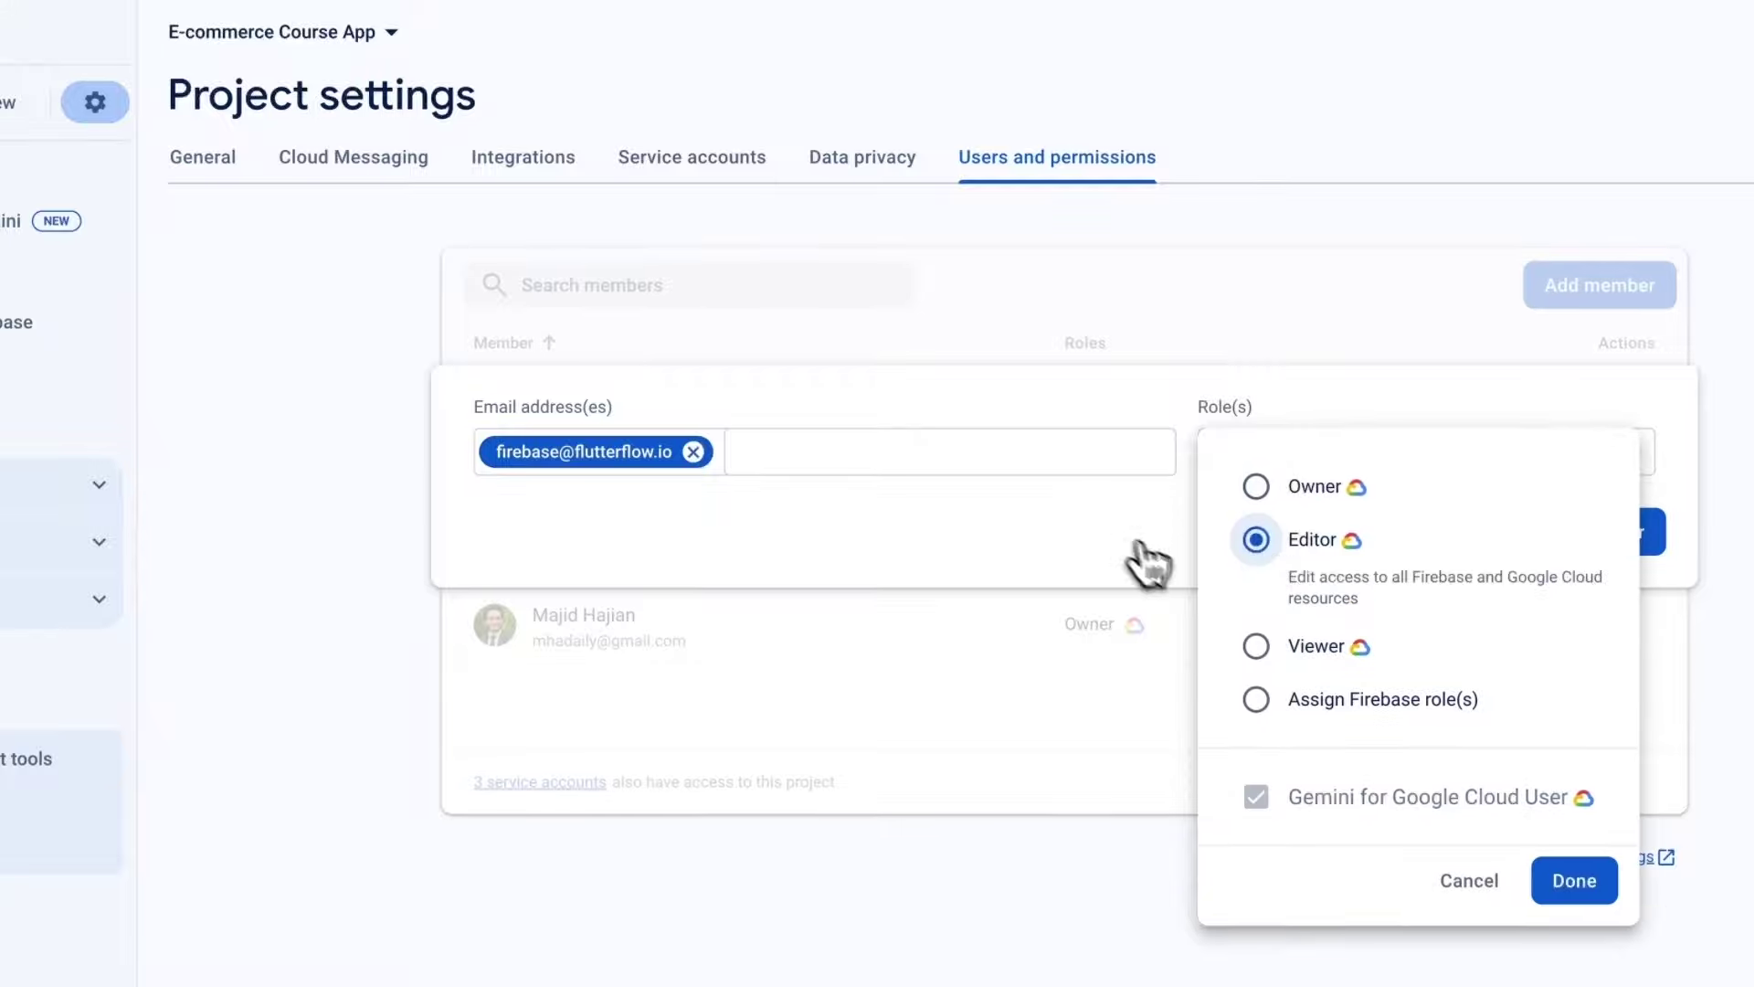
{"action": "left_click", "coordinate": [1323, 650]}
{"action": "left_click", "coordinate": [1329, 285]}
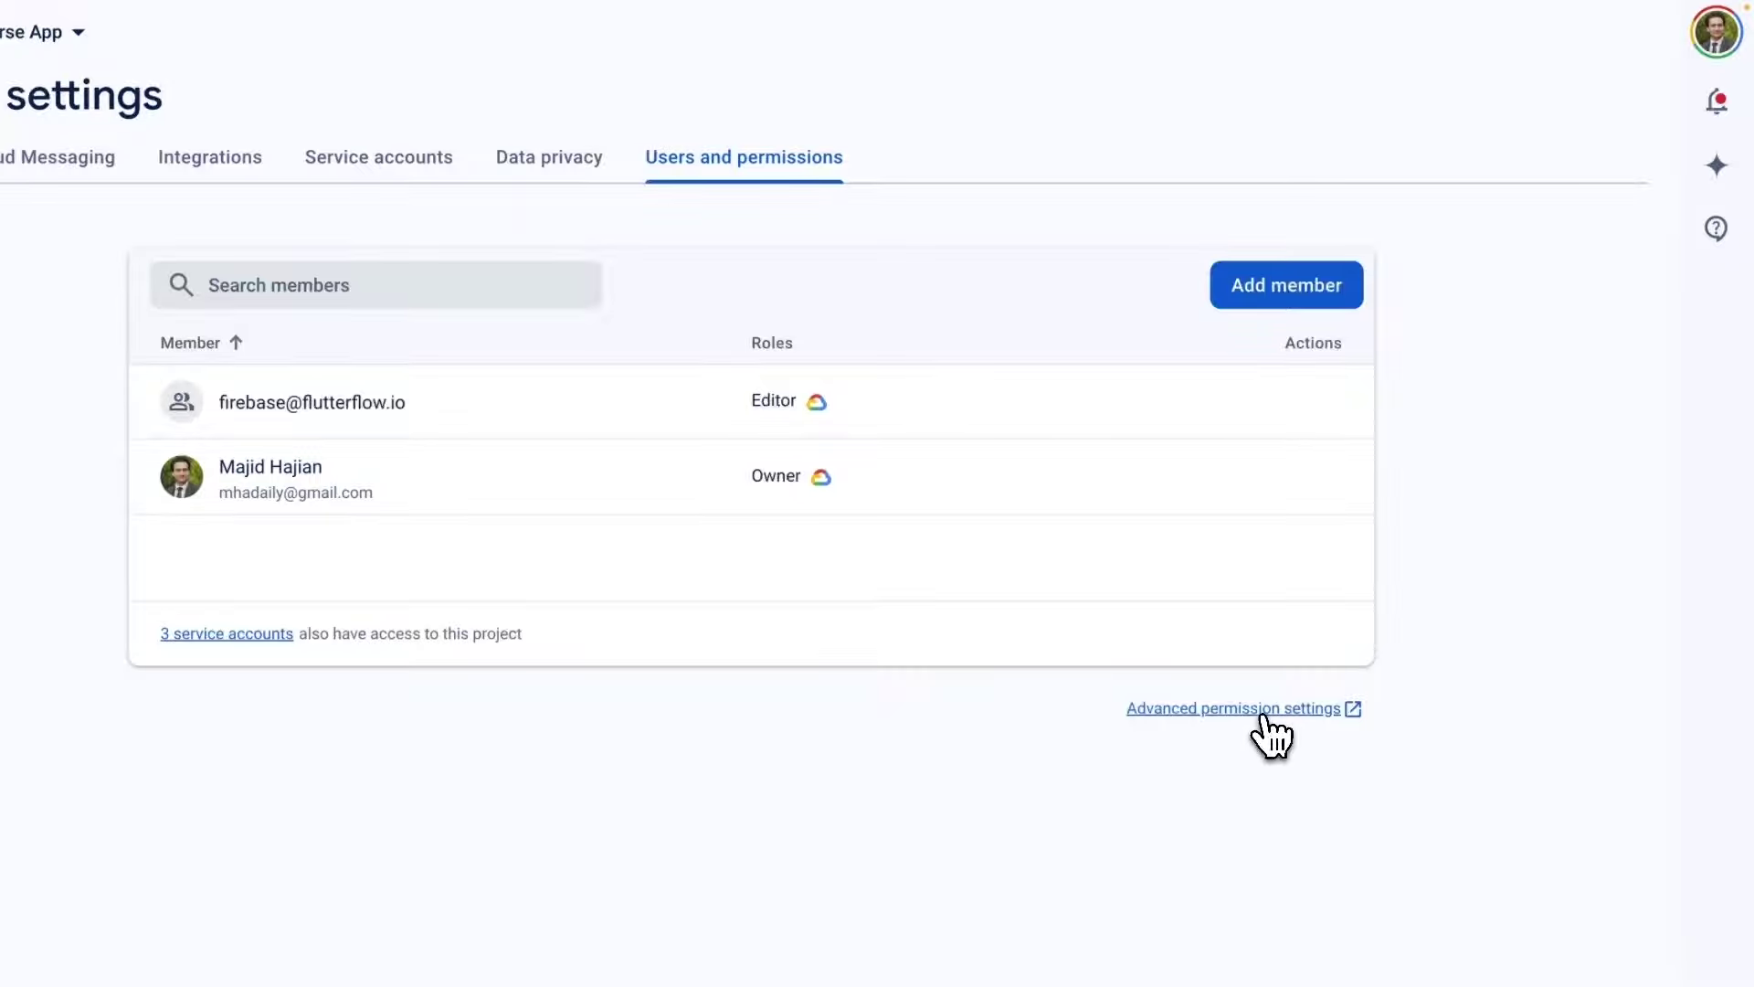
Open the project's IAM page in Google Cloud and mark the FlutterFlow account row.
{"action": "left_click", "coordinate": [1210, 710]}
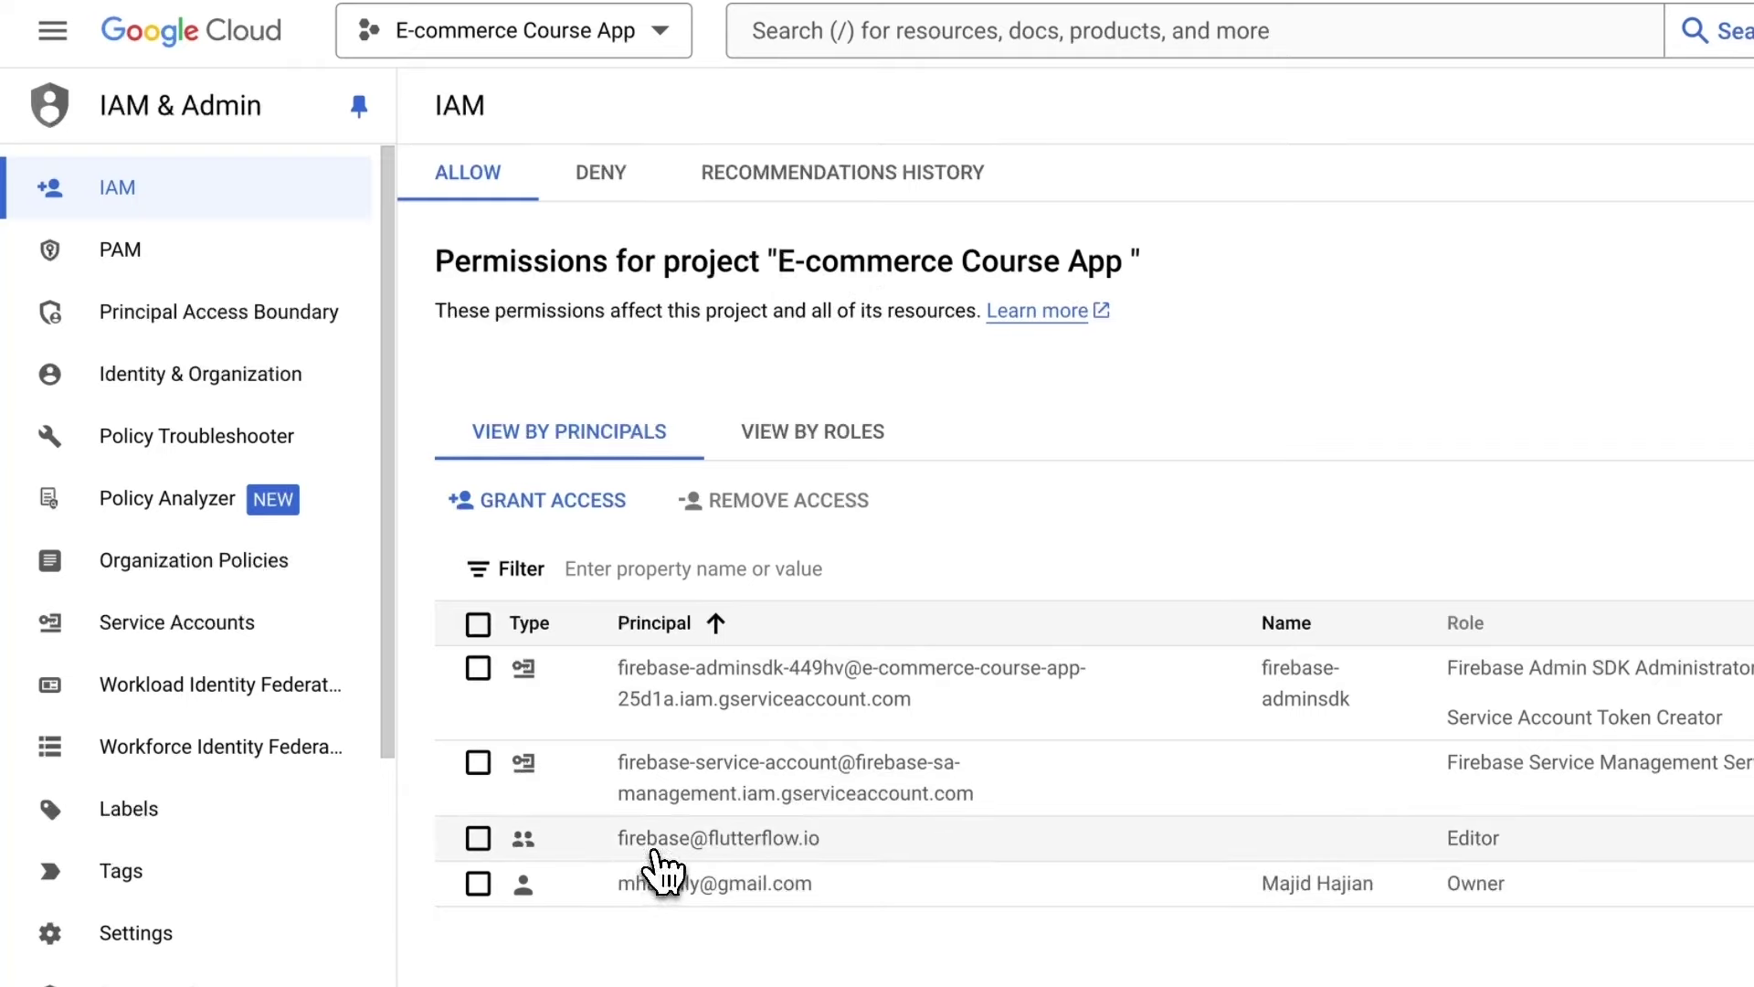
{"action": "left_click", "coordinate": [479, 840]}
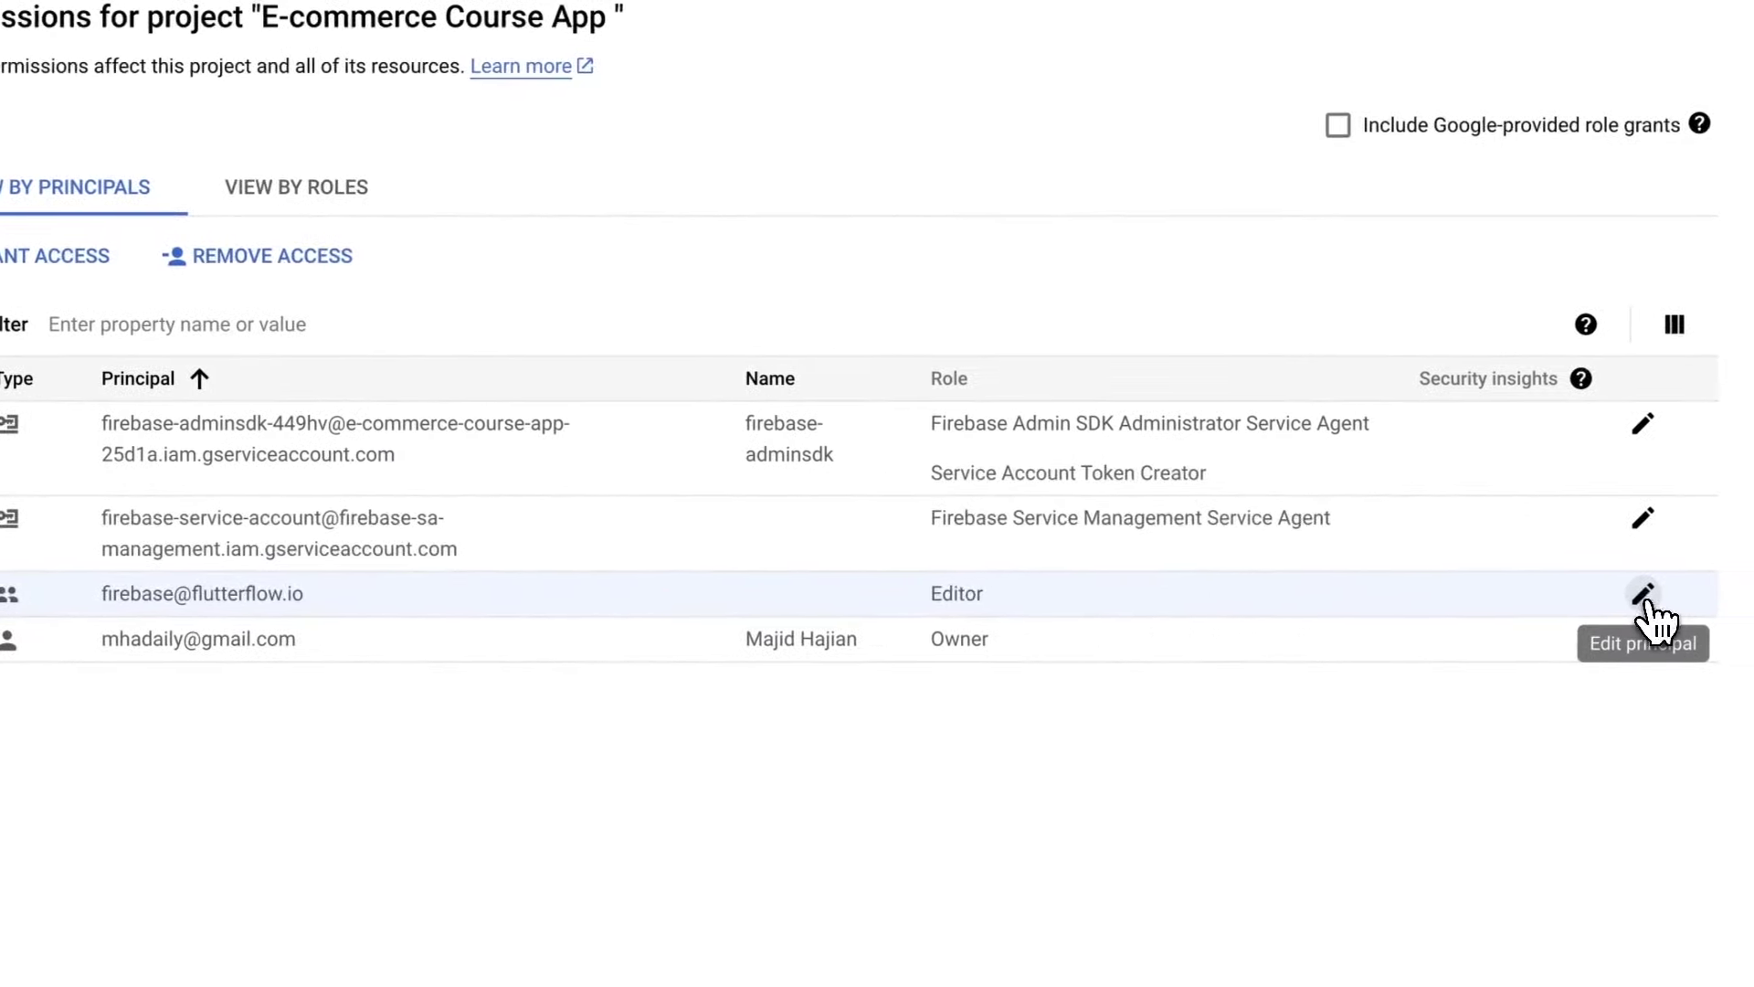
Edit the FlutterFlow account's roles and add Service Account User.
{"action": "left_click", "coordinate": [1652, 599]}
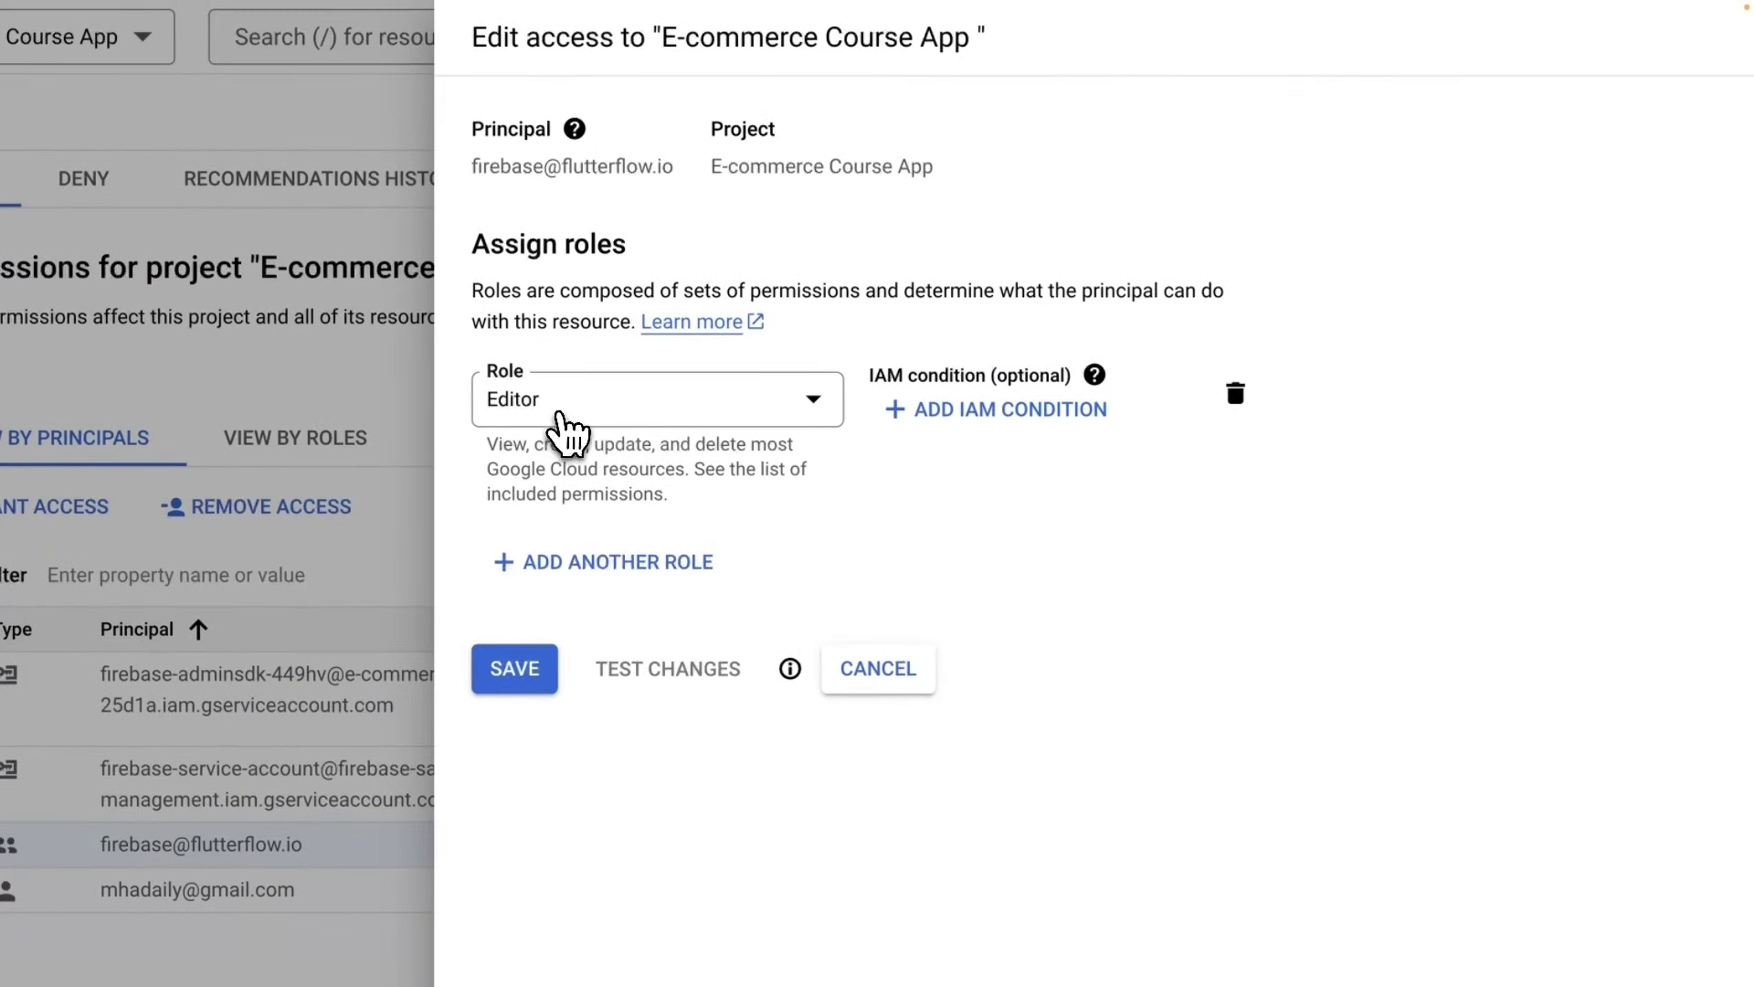
{"action": "left_click", "coordinate": [582, 568]}
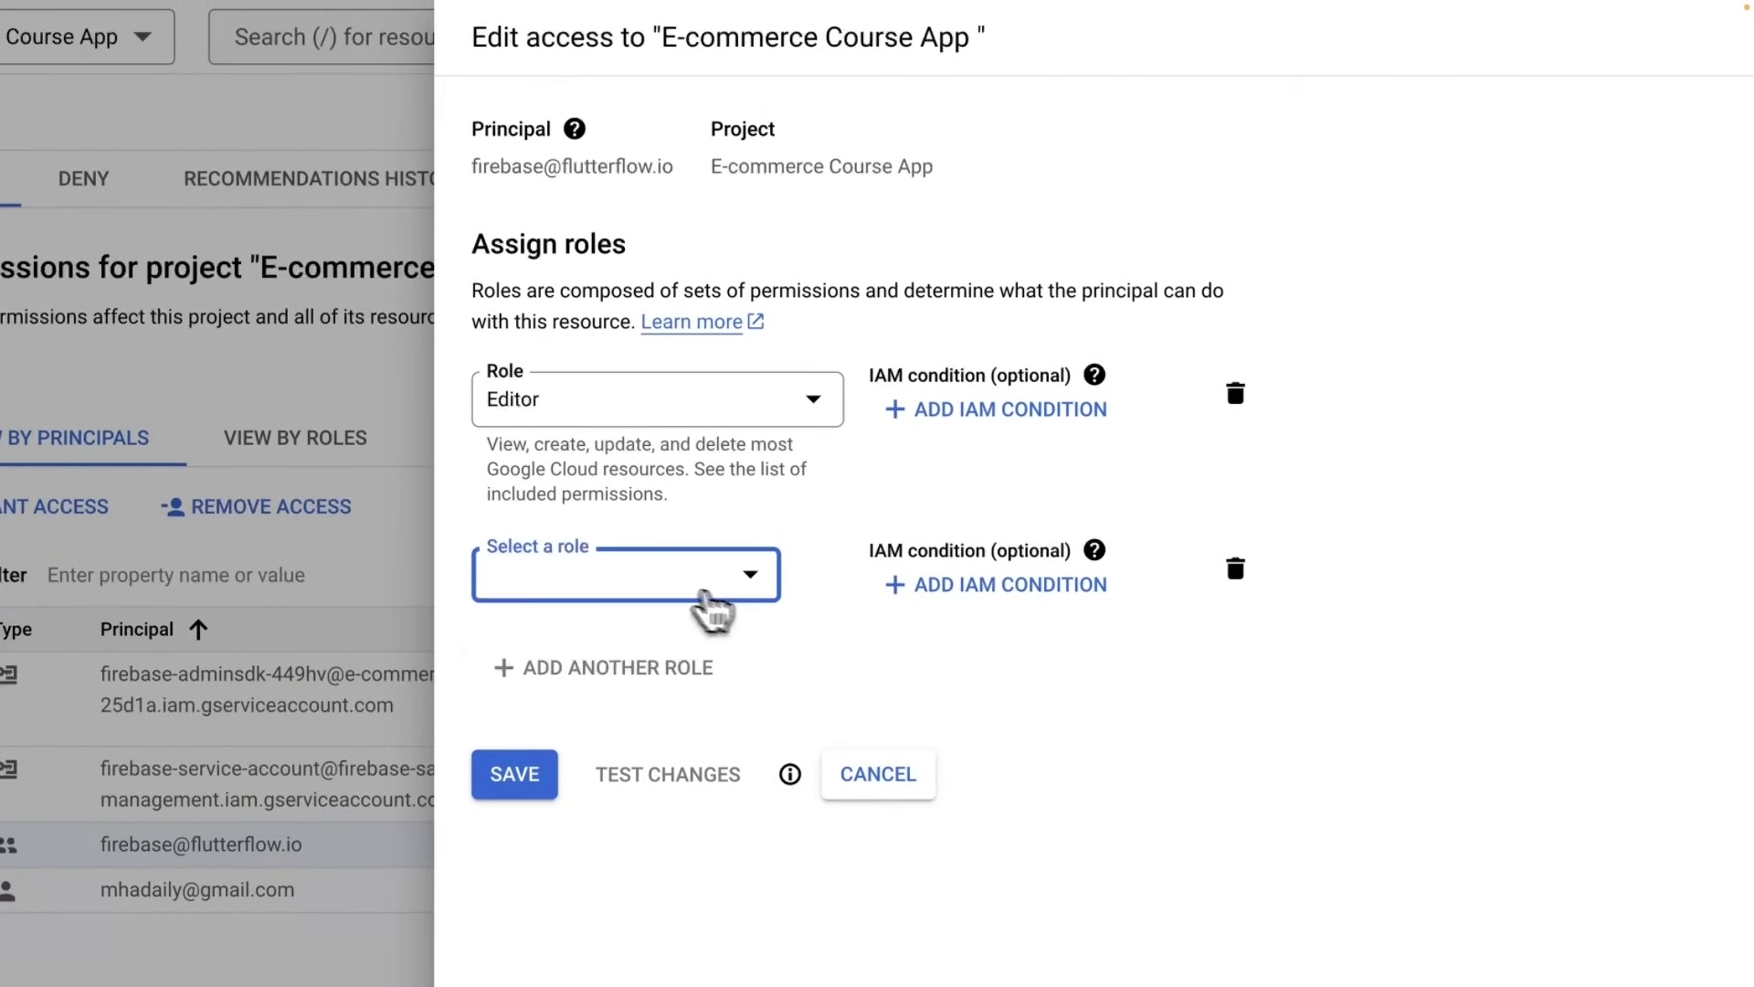
{"action": "left_click", "coordinate": [703, 585]}
{"action": "type", "text": "Service Account User"}
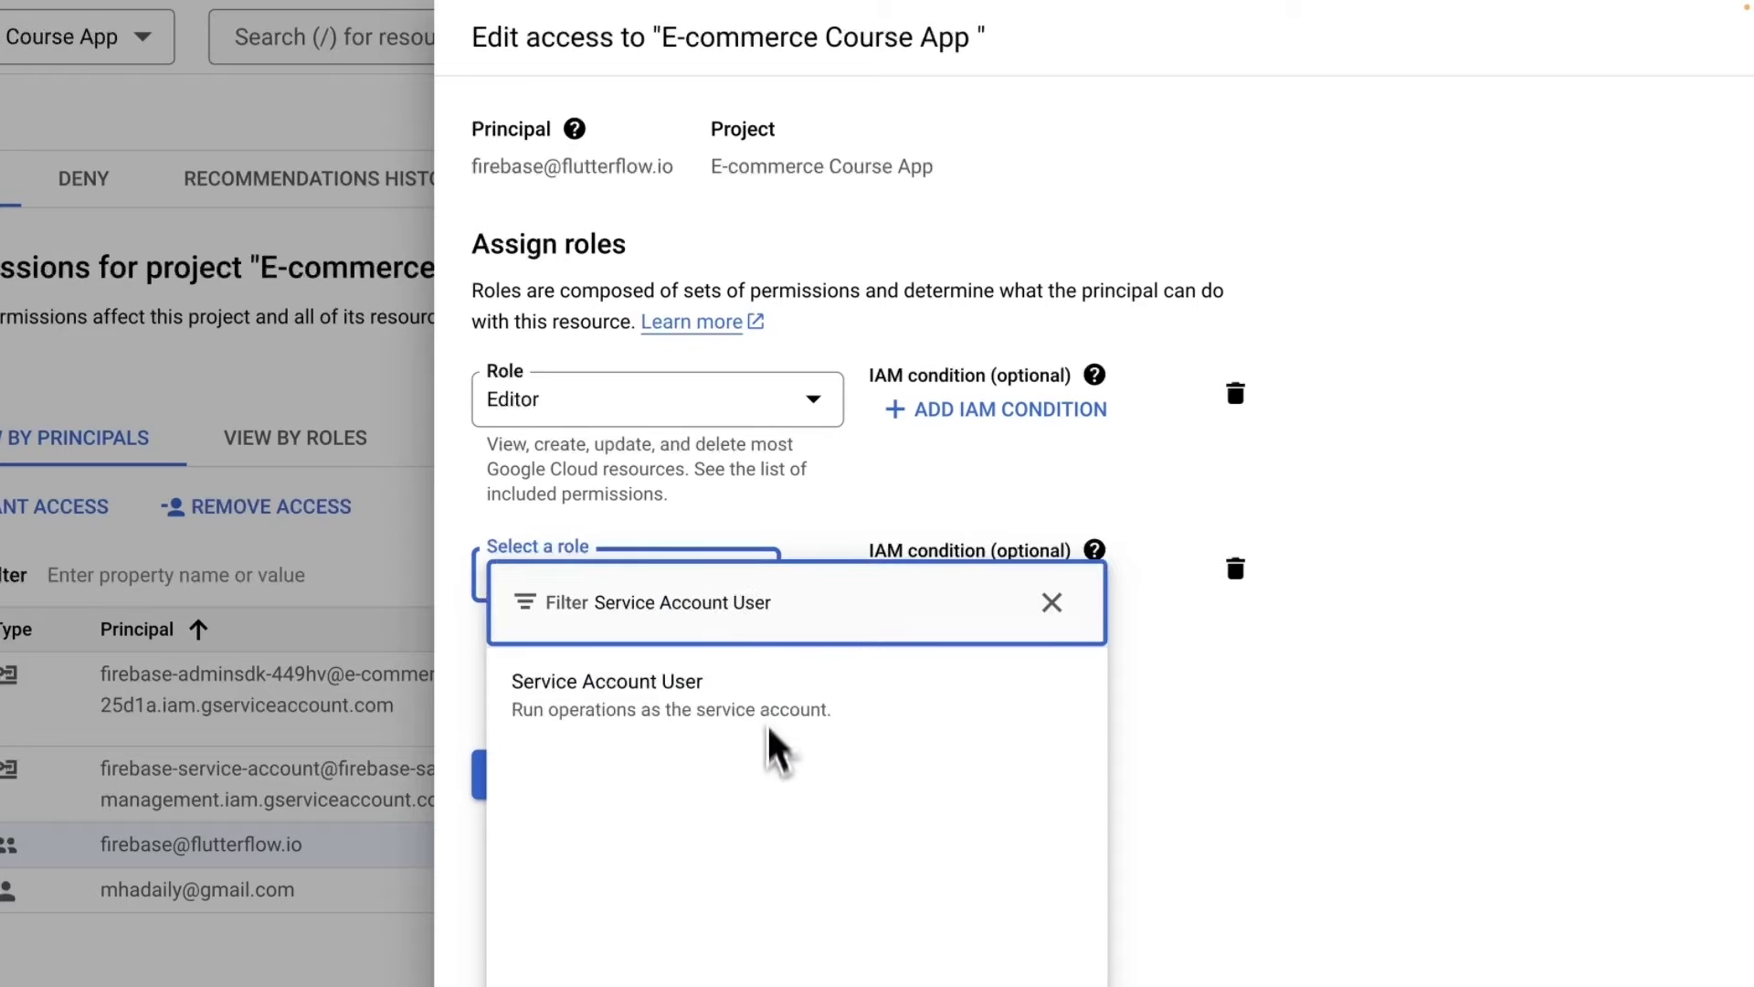
{"action": "left_click", "coordinate": [681, 714]}
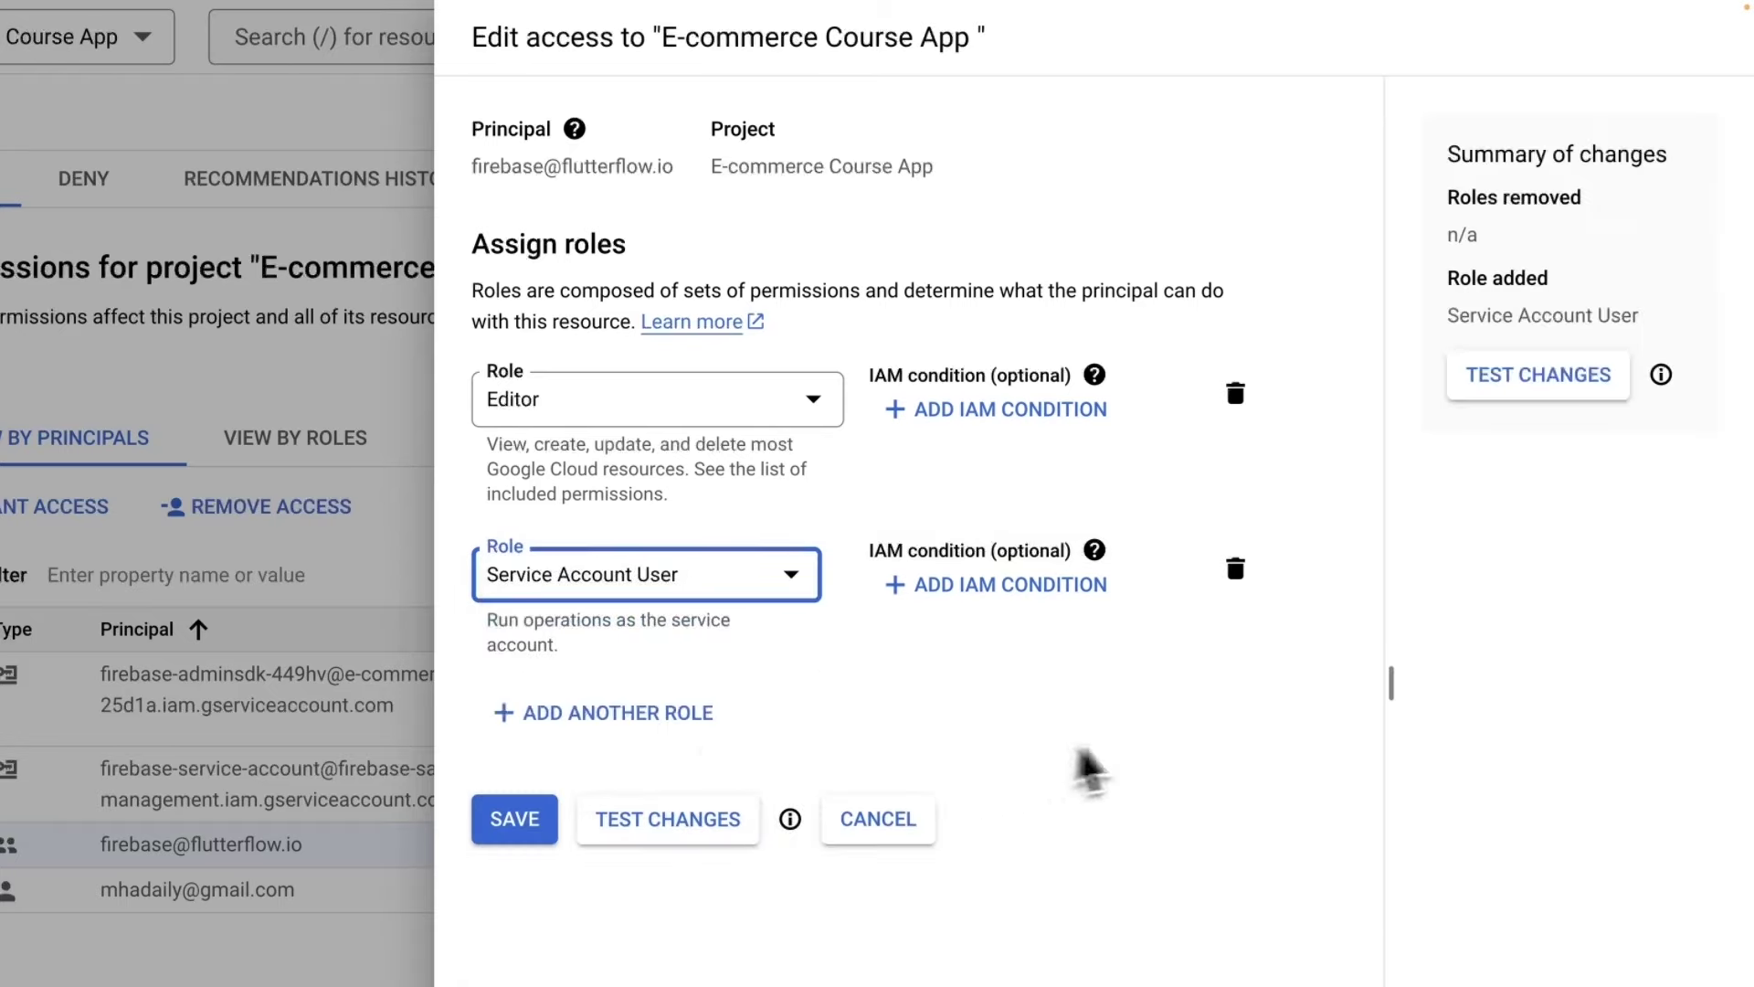
Add Cloud Functions Admin as a third role and save the updated roles.
{"action": "left_click", "coordinate": [610, 717]}
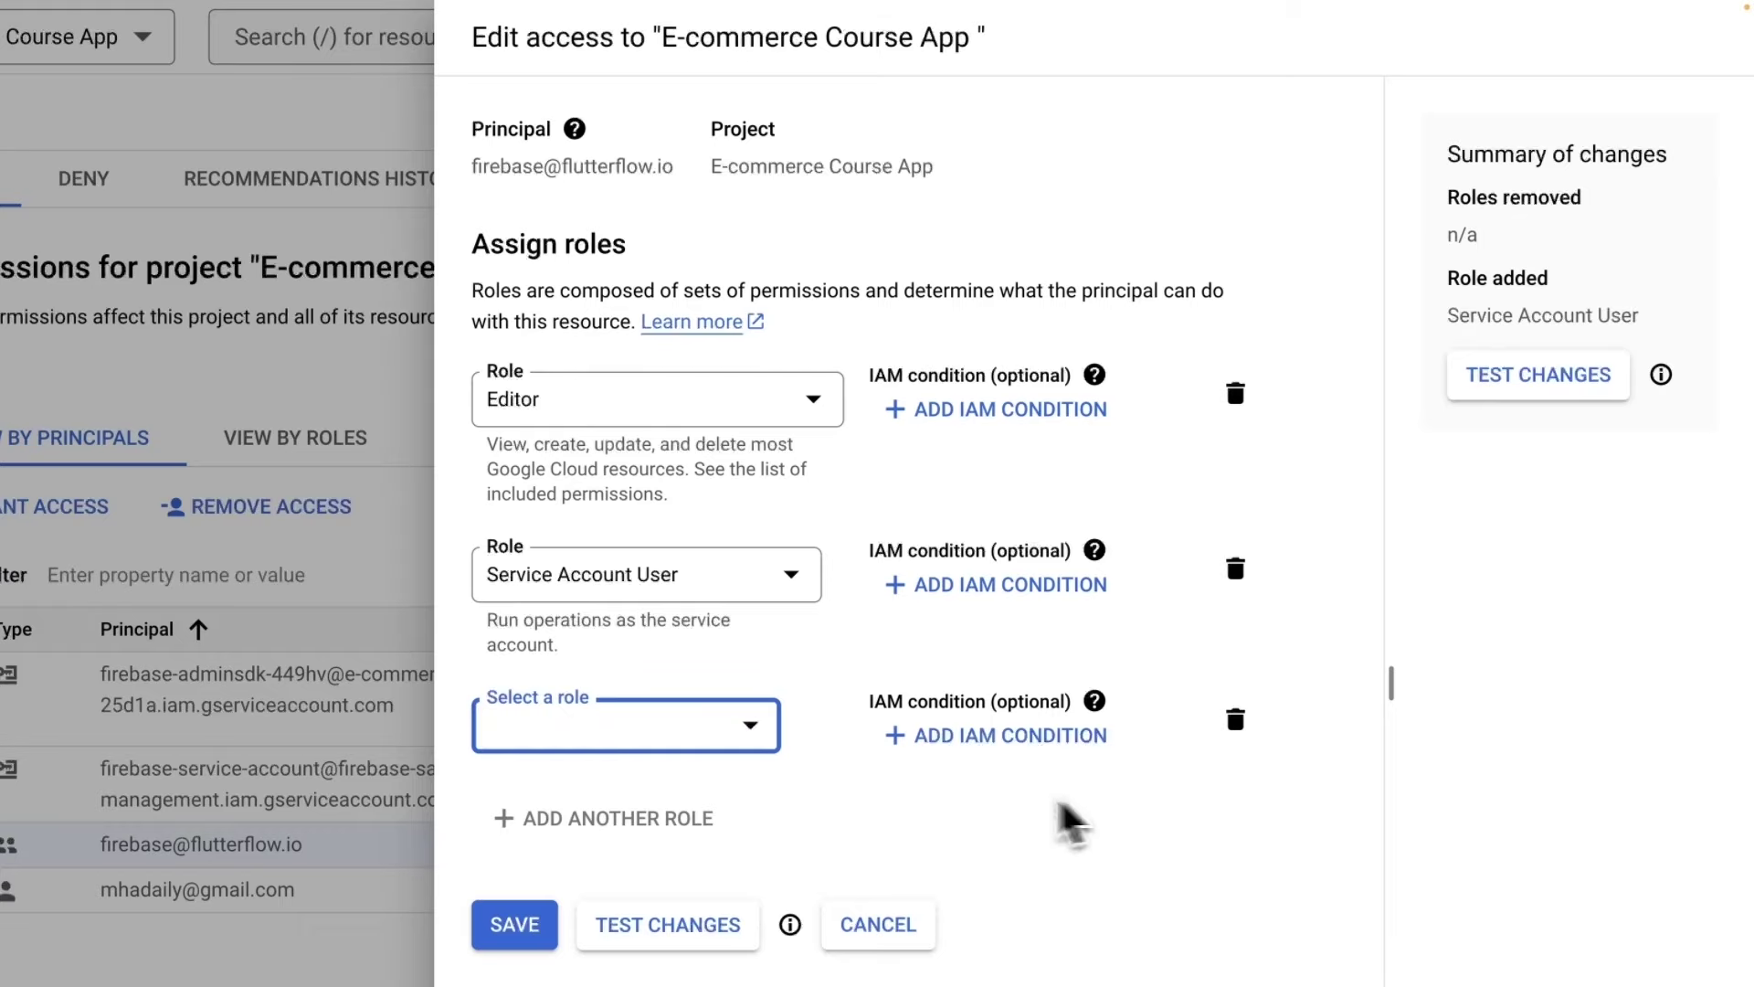
{"action": "left_click", "coordinate": [747, 742]}
{"action": "mouse_move", "coordinate": [686, 357]}
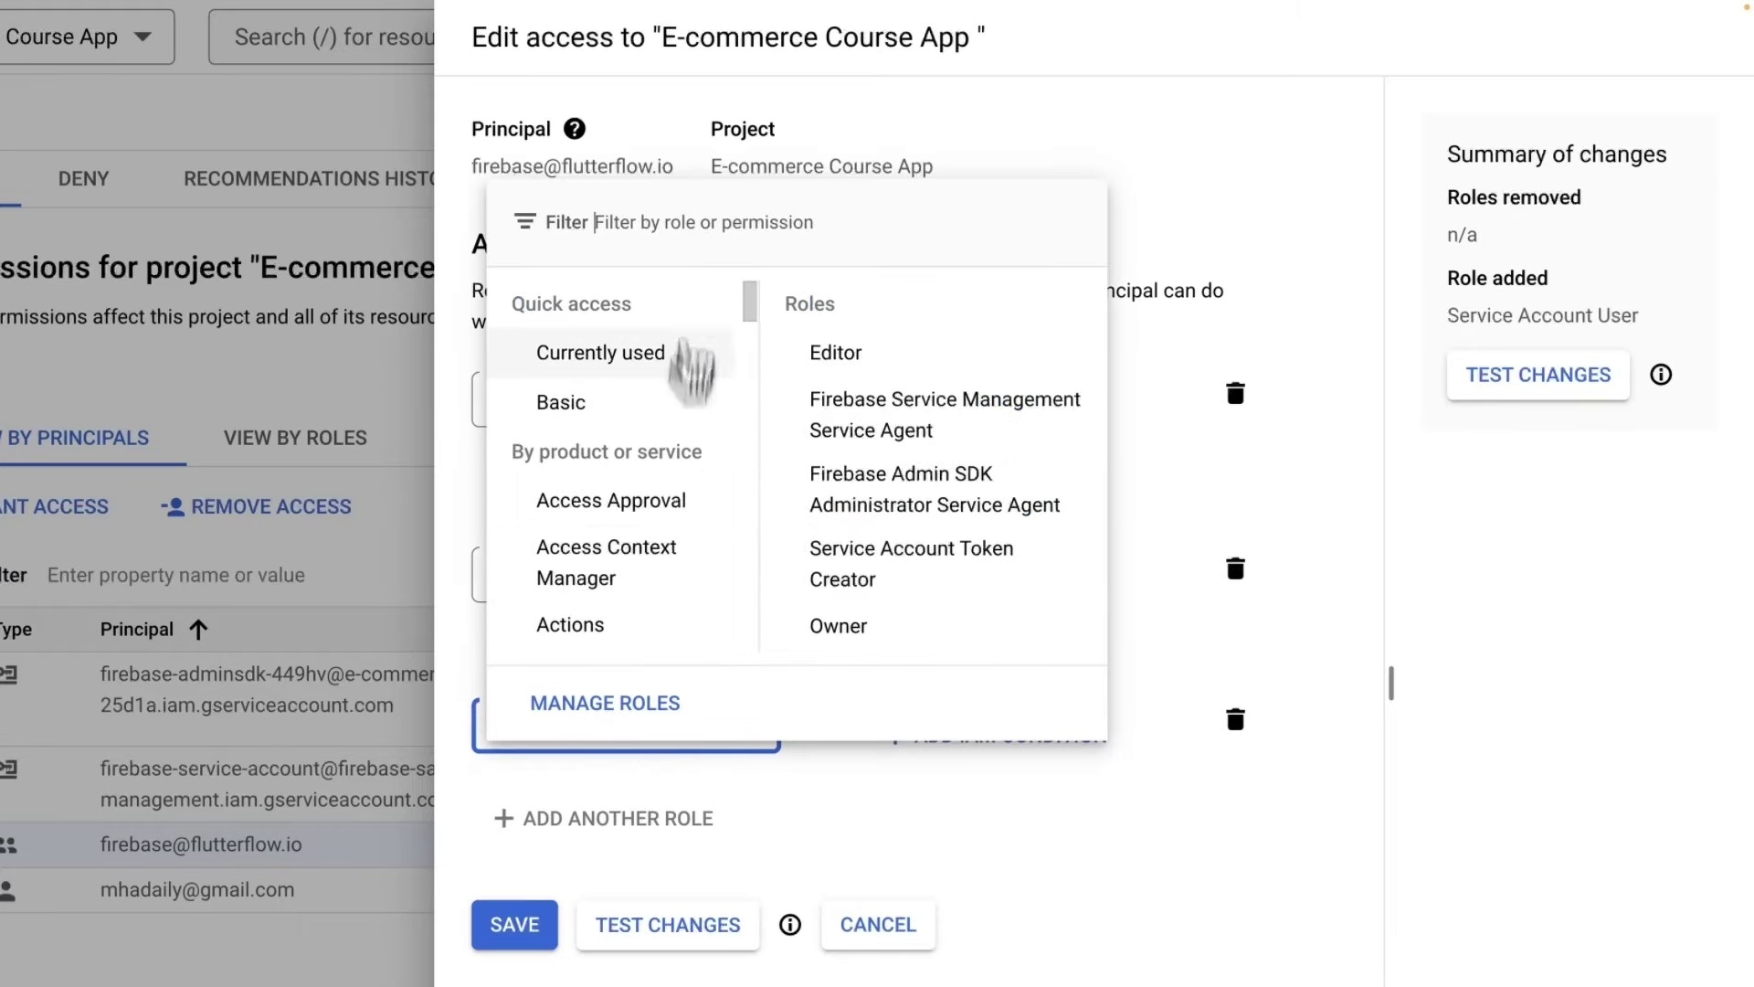
{"action": "scroll", "coordinate": [685, 357], "scroll_direction": "down", "scroll_amount": 1}
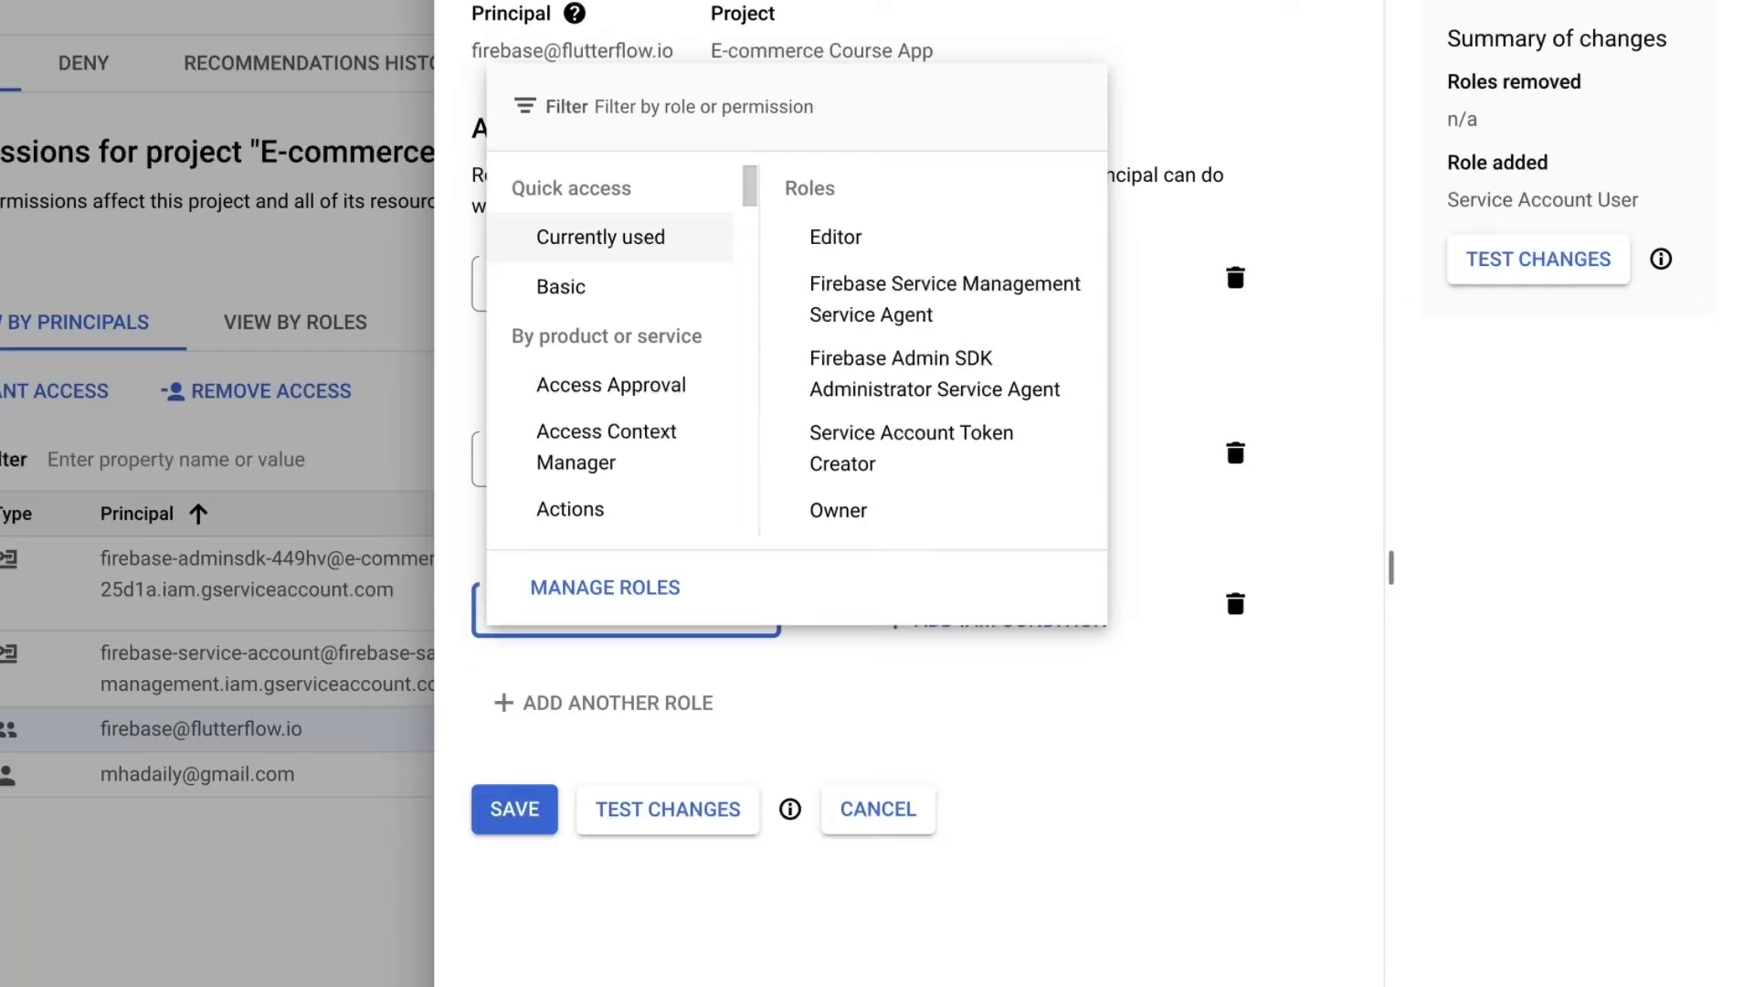
{"action": "scroll", "coordinate": [923, 243], "scroll_direction": "up", "scroll_amount": 1}
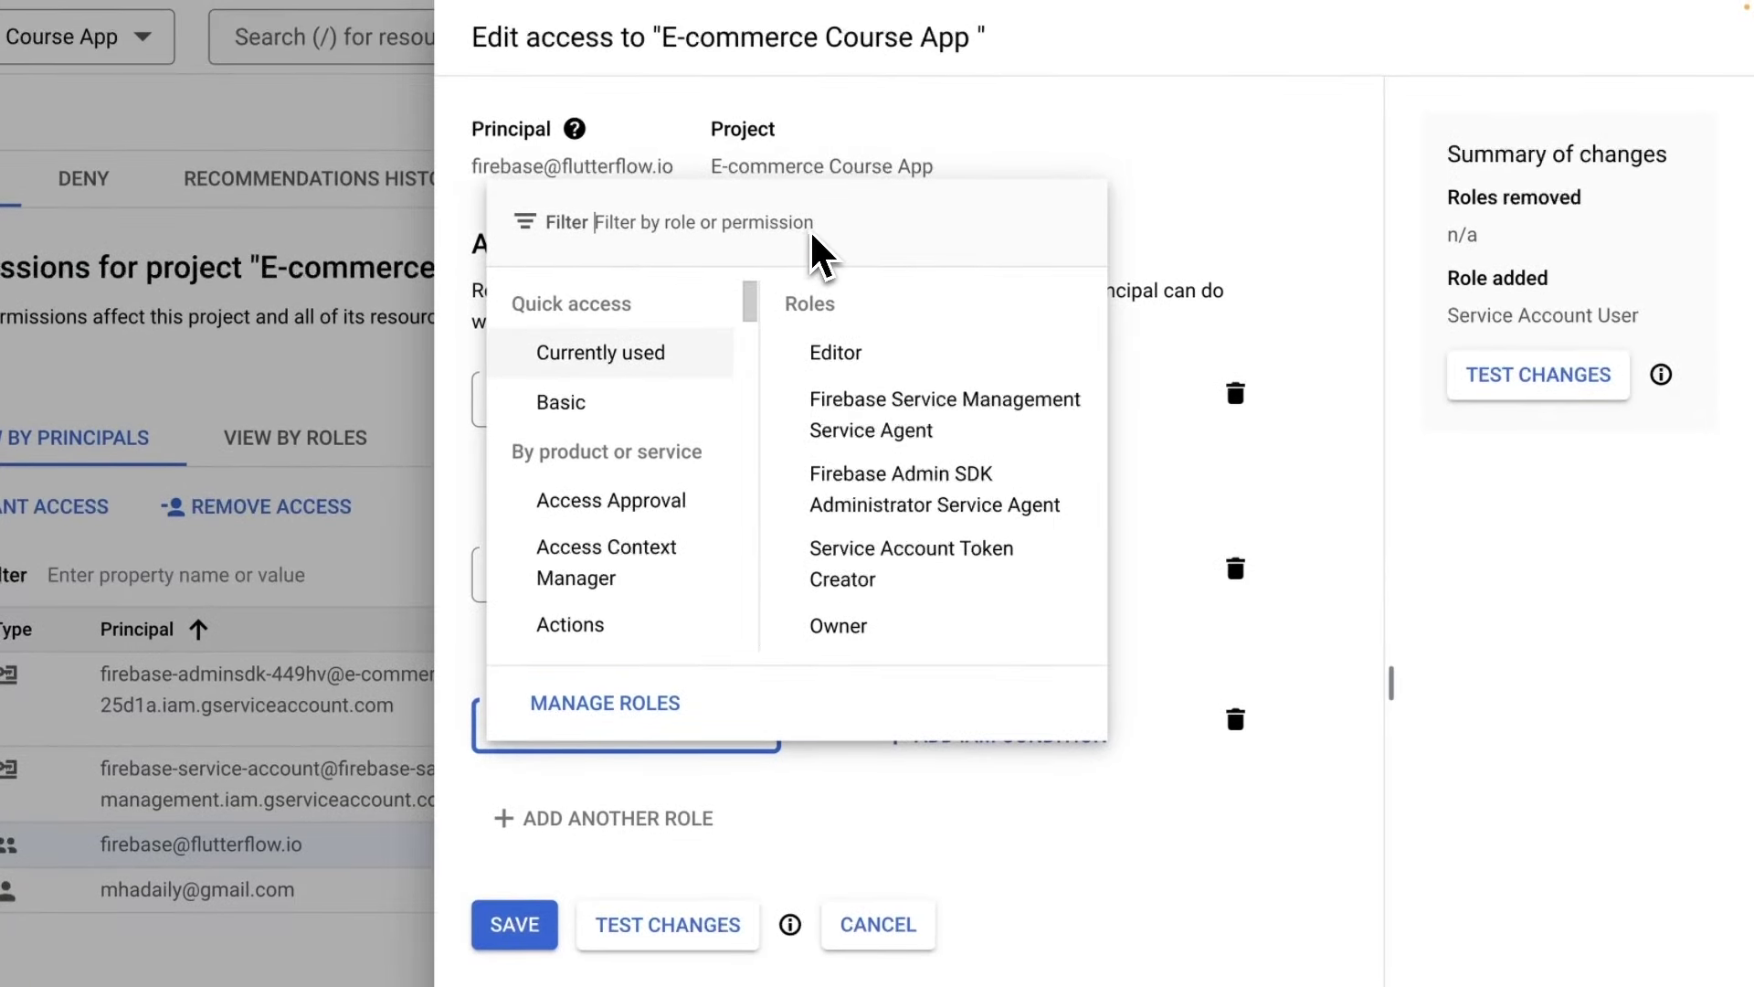
{"action": "type", "text": "Cloud Functions Admin"}
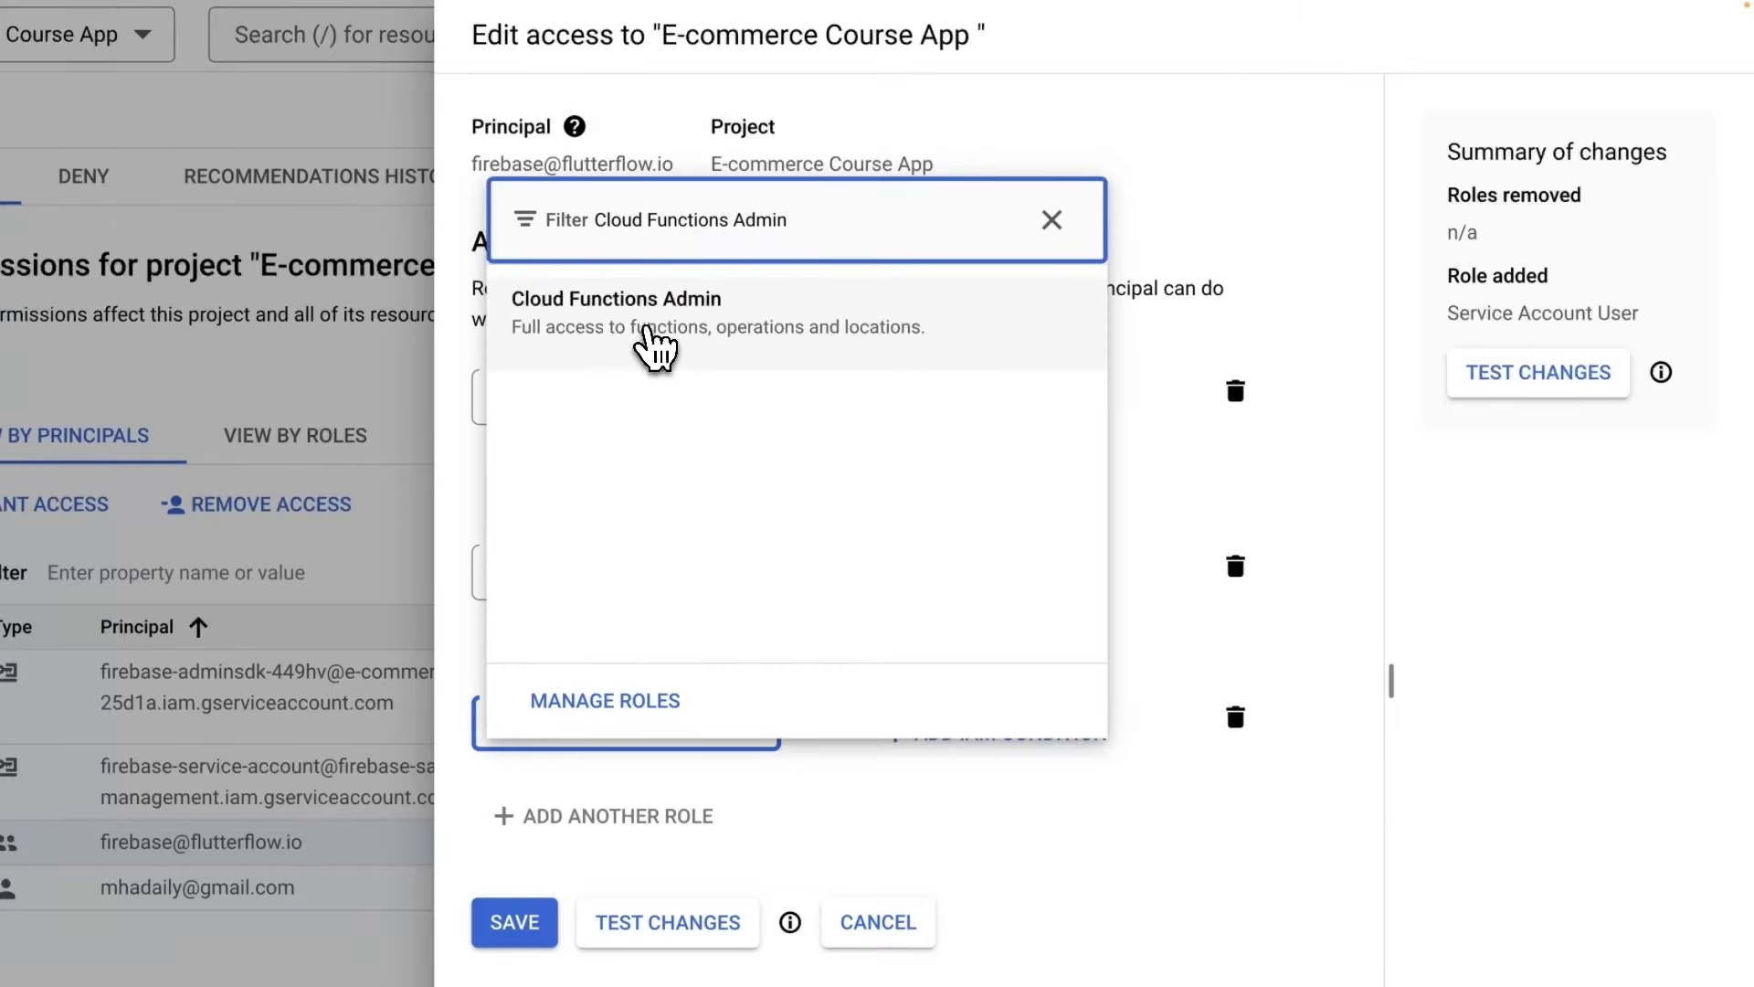
{"action": "left_click", "coordinate": [650, 347]}
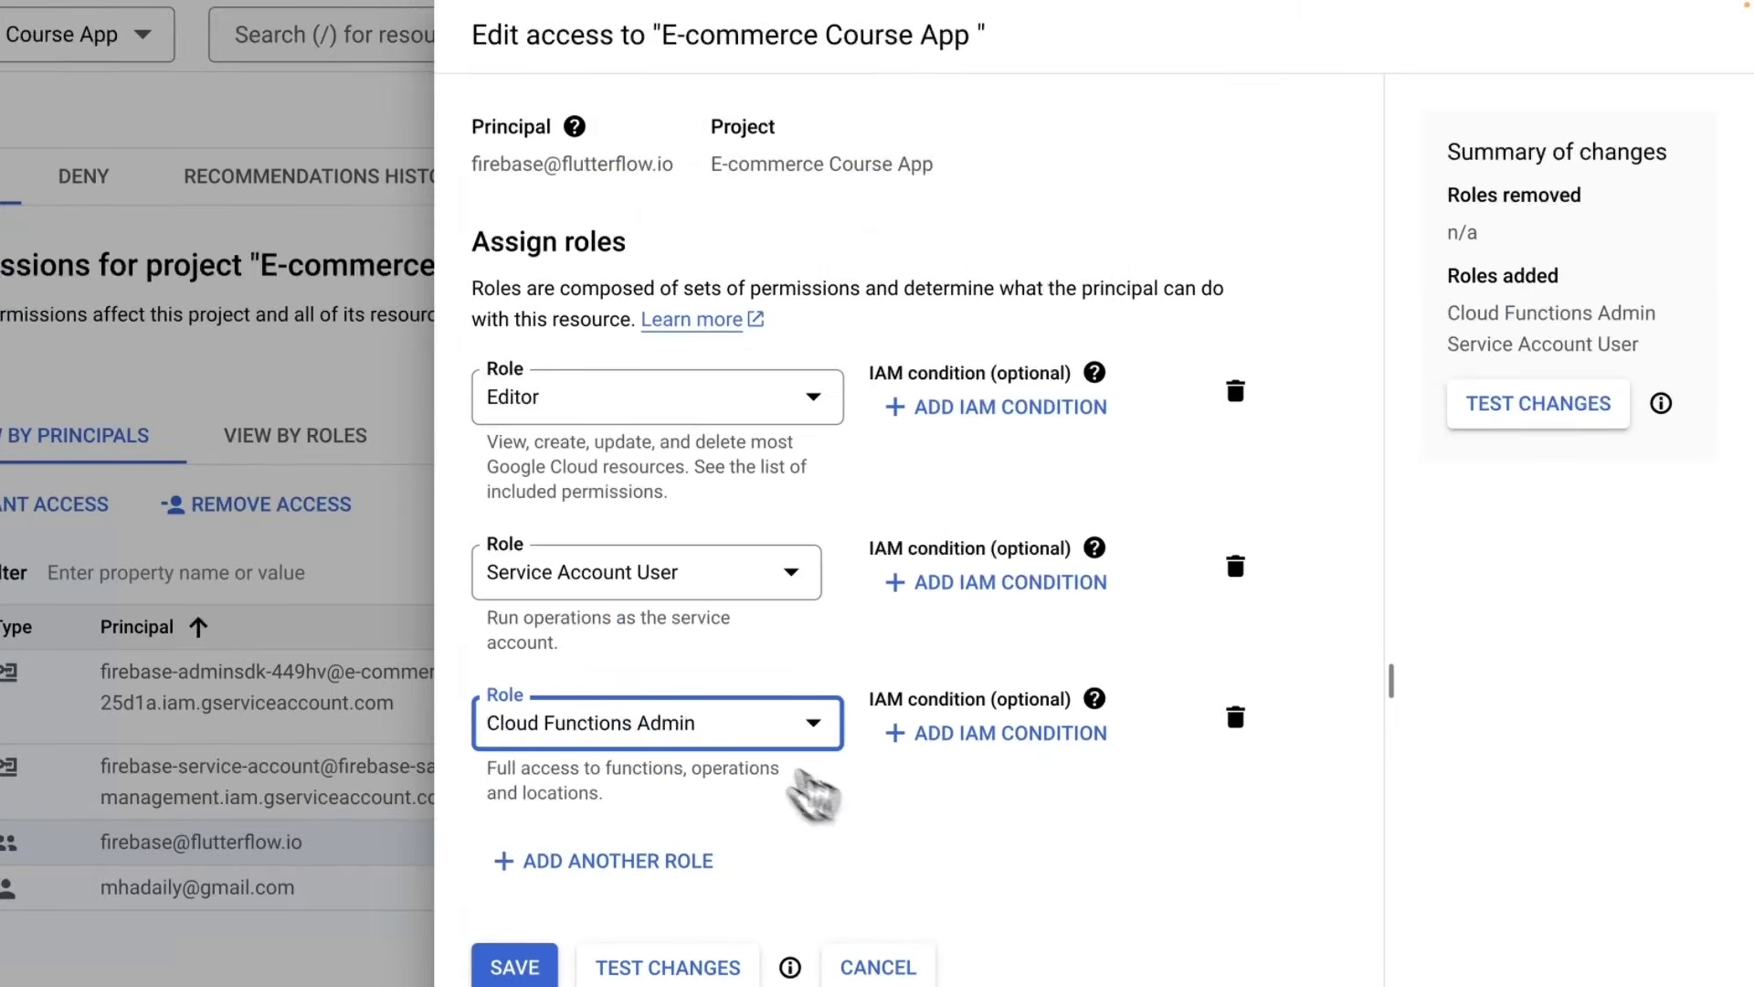
{"action": "scroll", "coordinate": [810, 708], "scroll_direction": "down", "scroll_amount": 3}
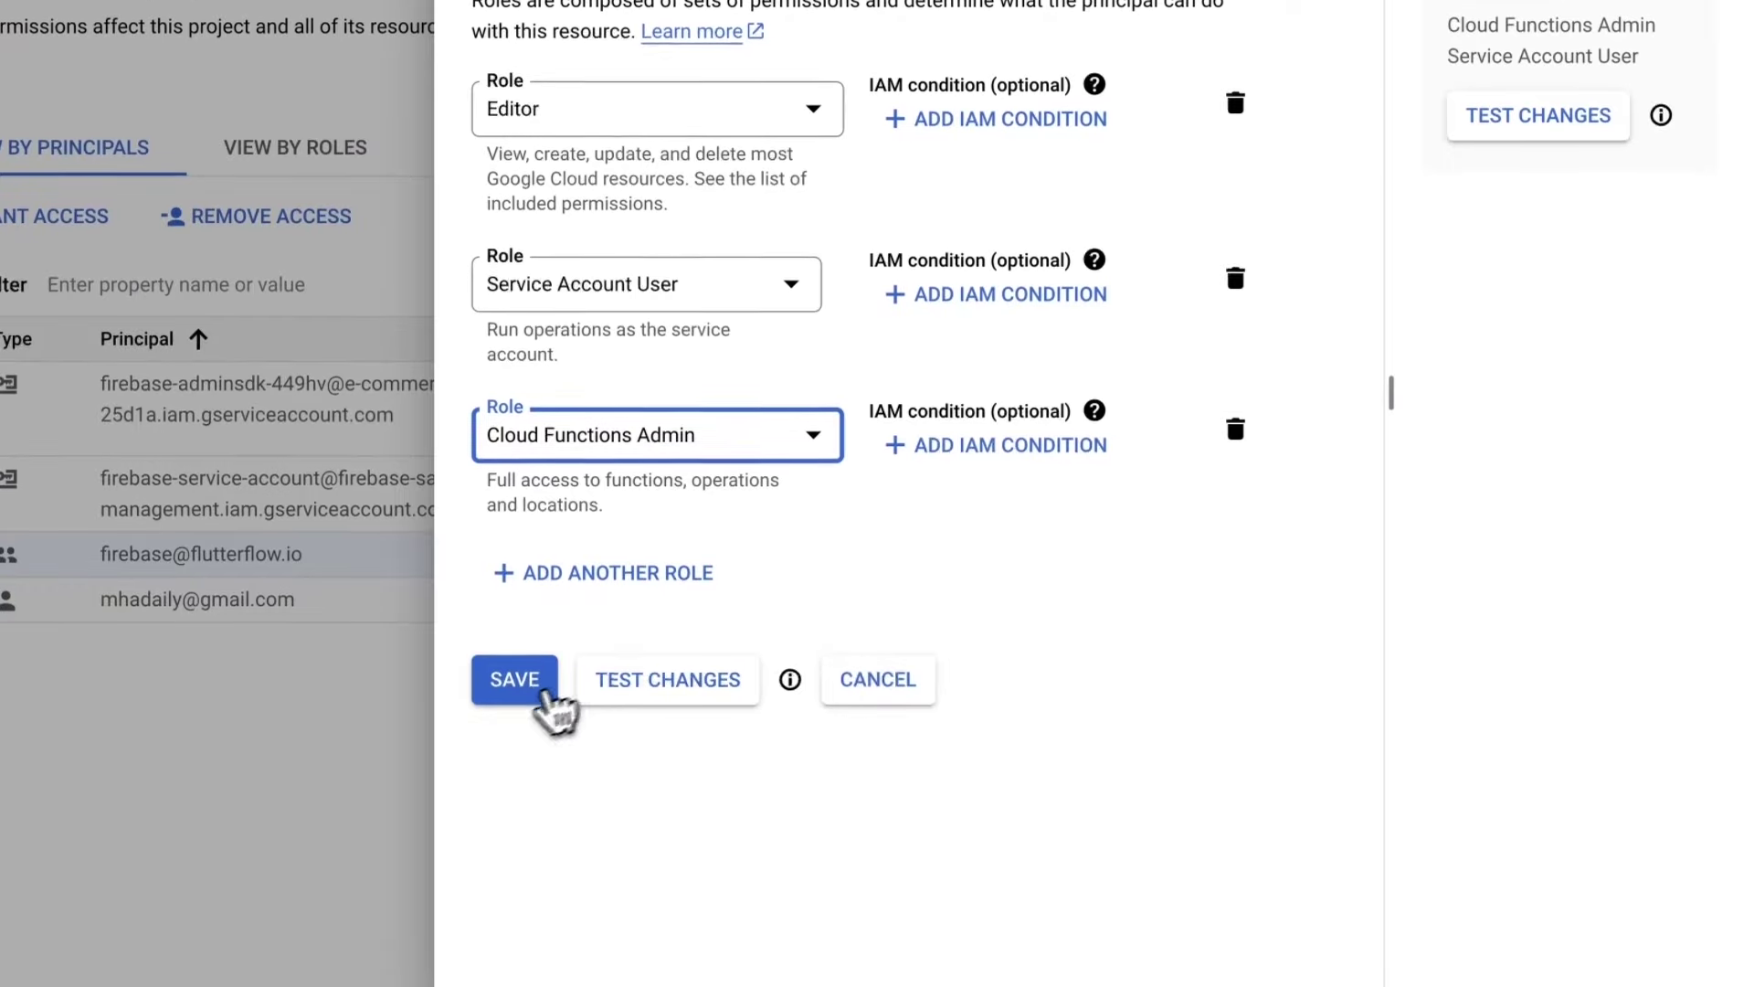
{"action": "left_click", "coordinate": [514, 692]}
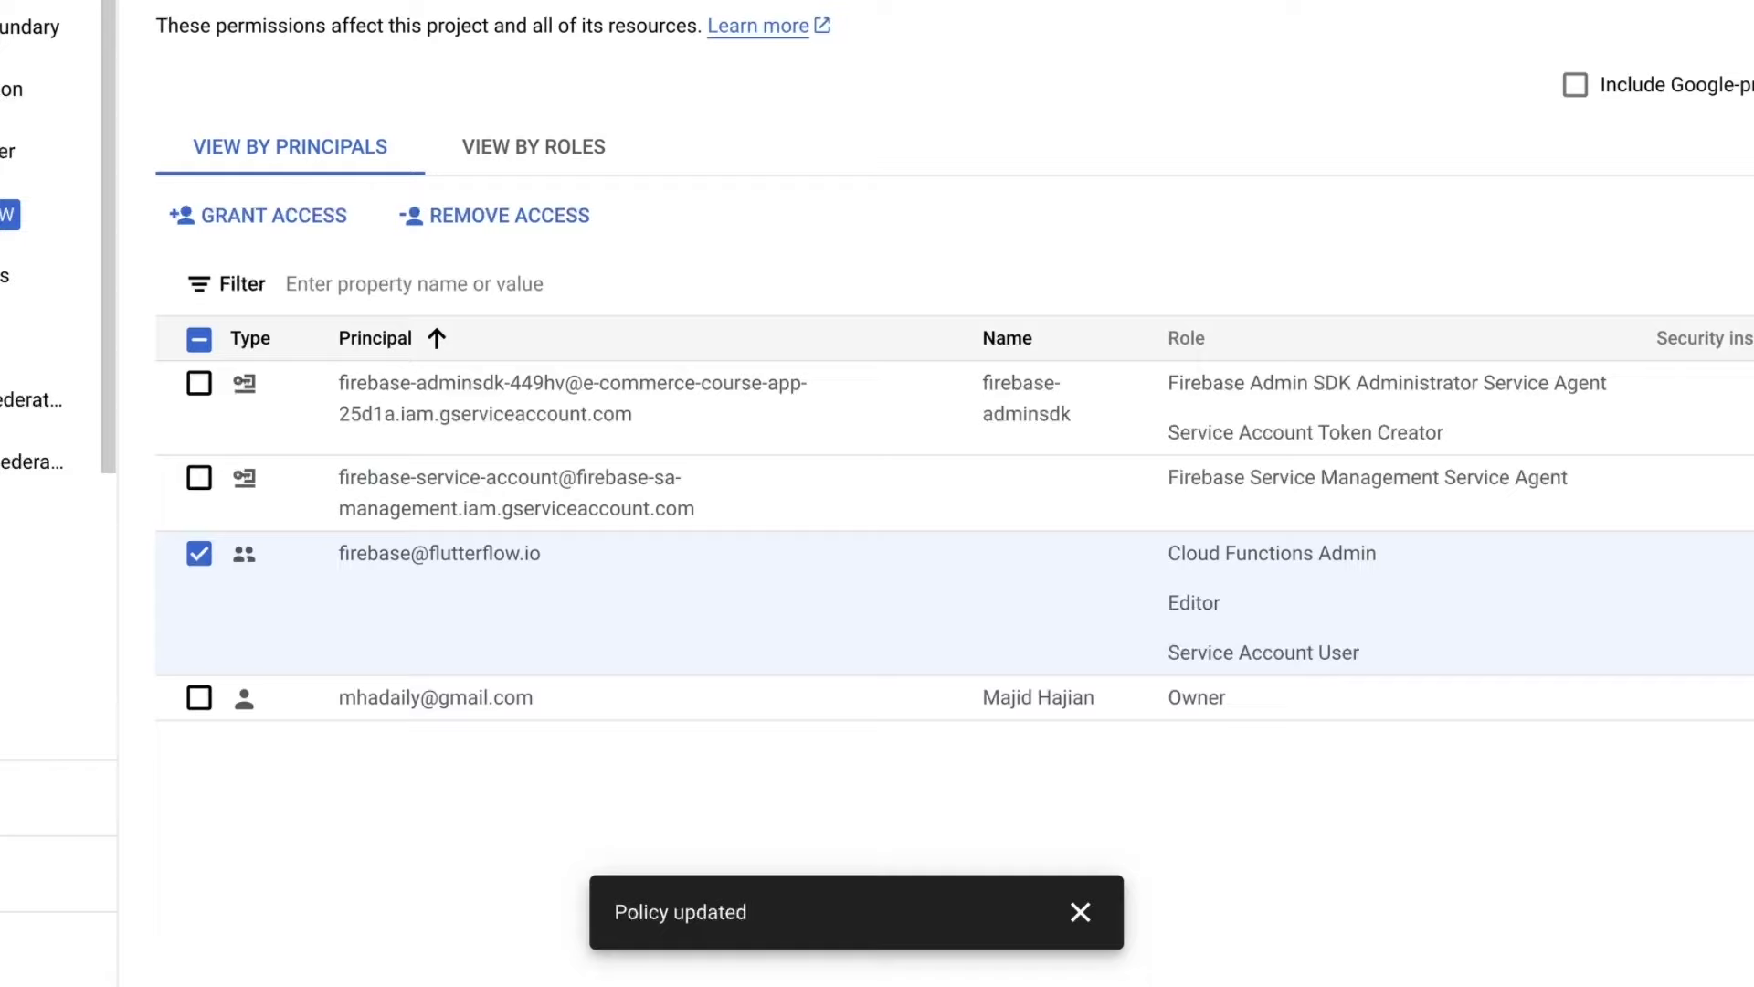
Return to General settings and select the project ID e-commerce-course-app-25d1a for copying.
{"action": "left_click", "coordinate": [393, 169]}
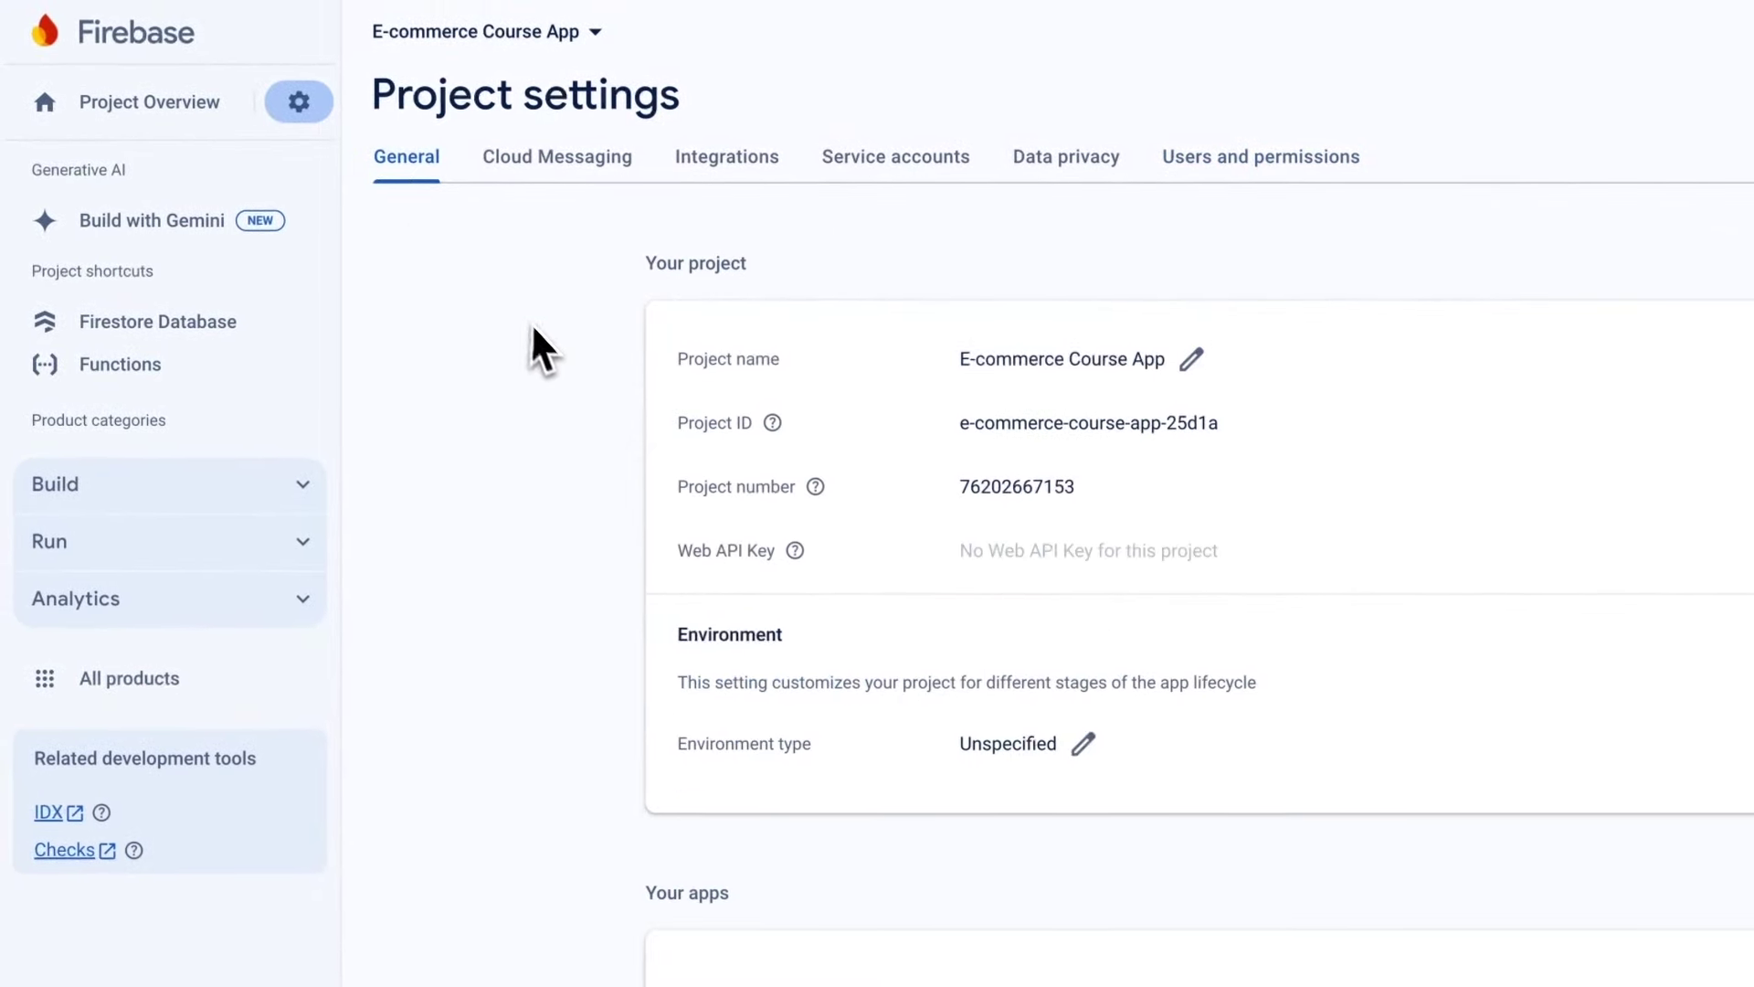
{"action": "left_click_drag", "start_coordinate": [1218, 422], "coordinate": [978, 423]}
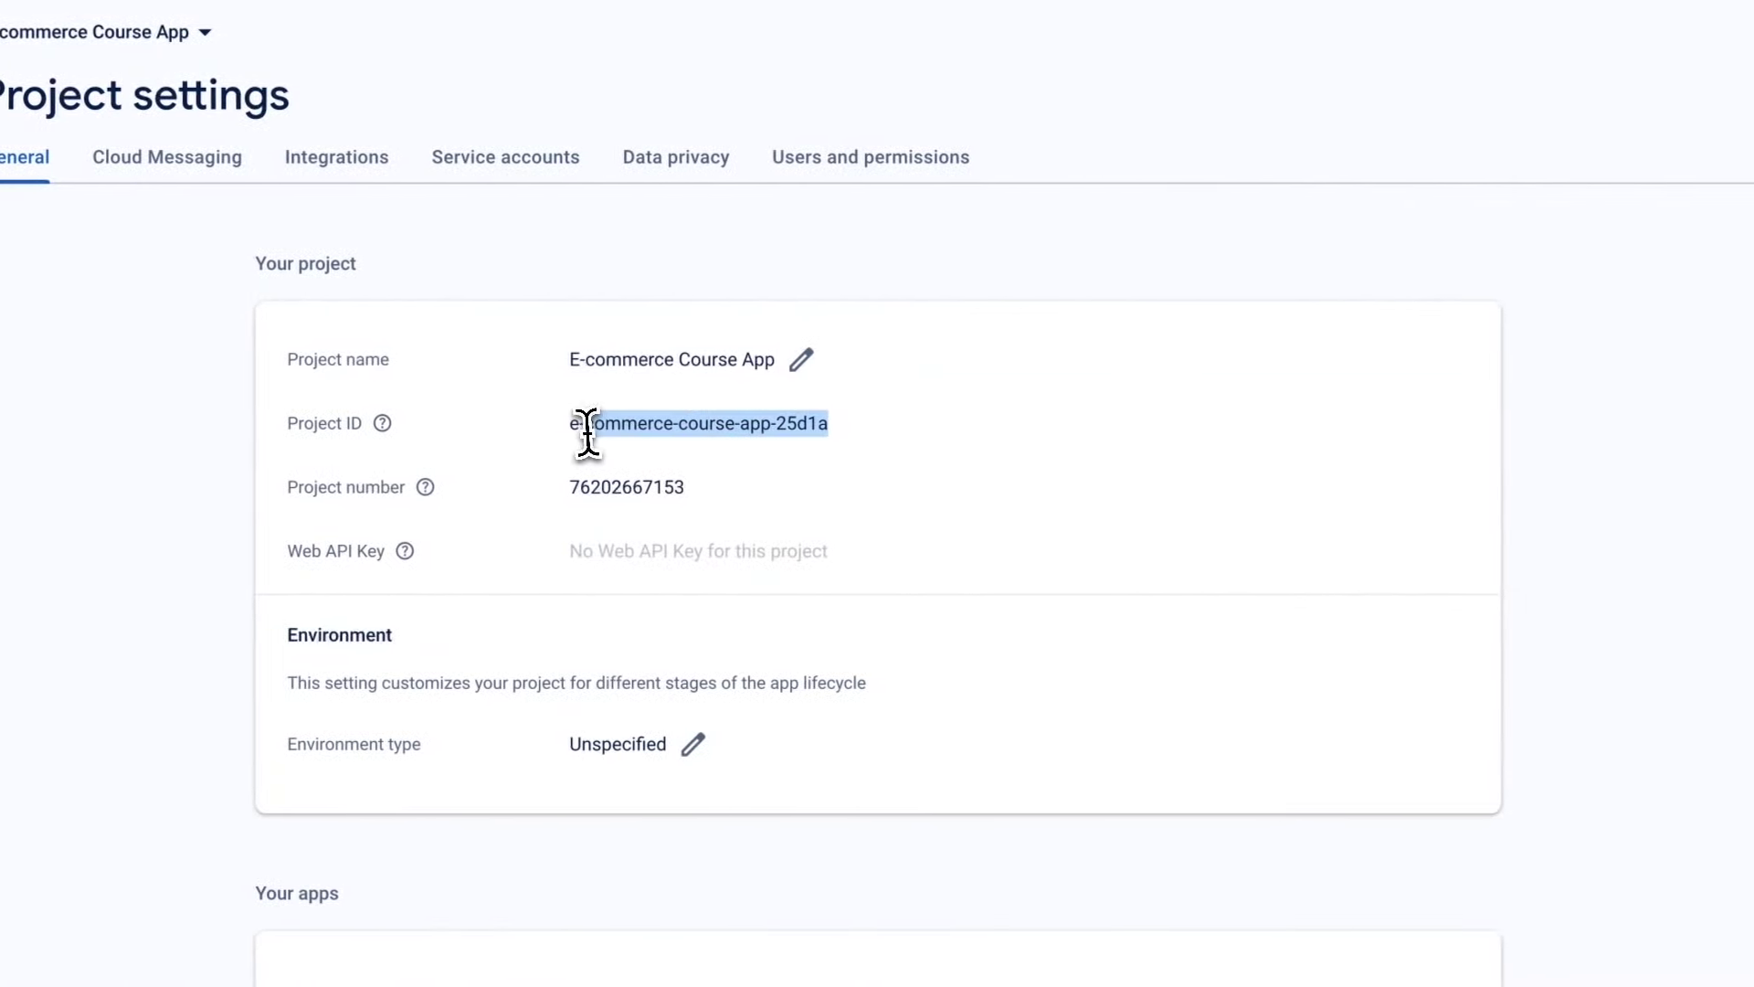
{"action": "left_click_drag", "start_coordinate": [587, 428], "coordinate": [564, 440]}
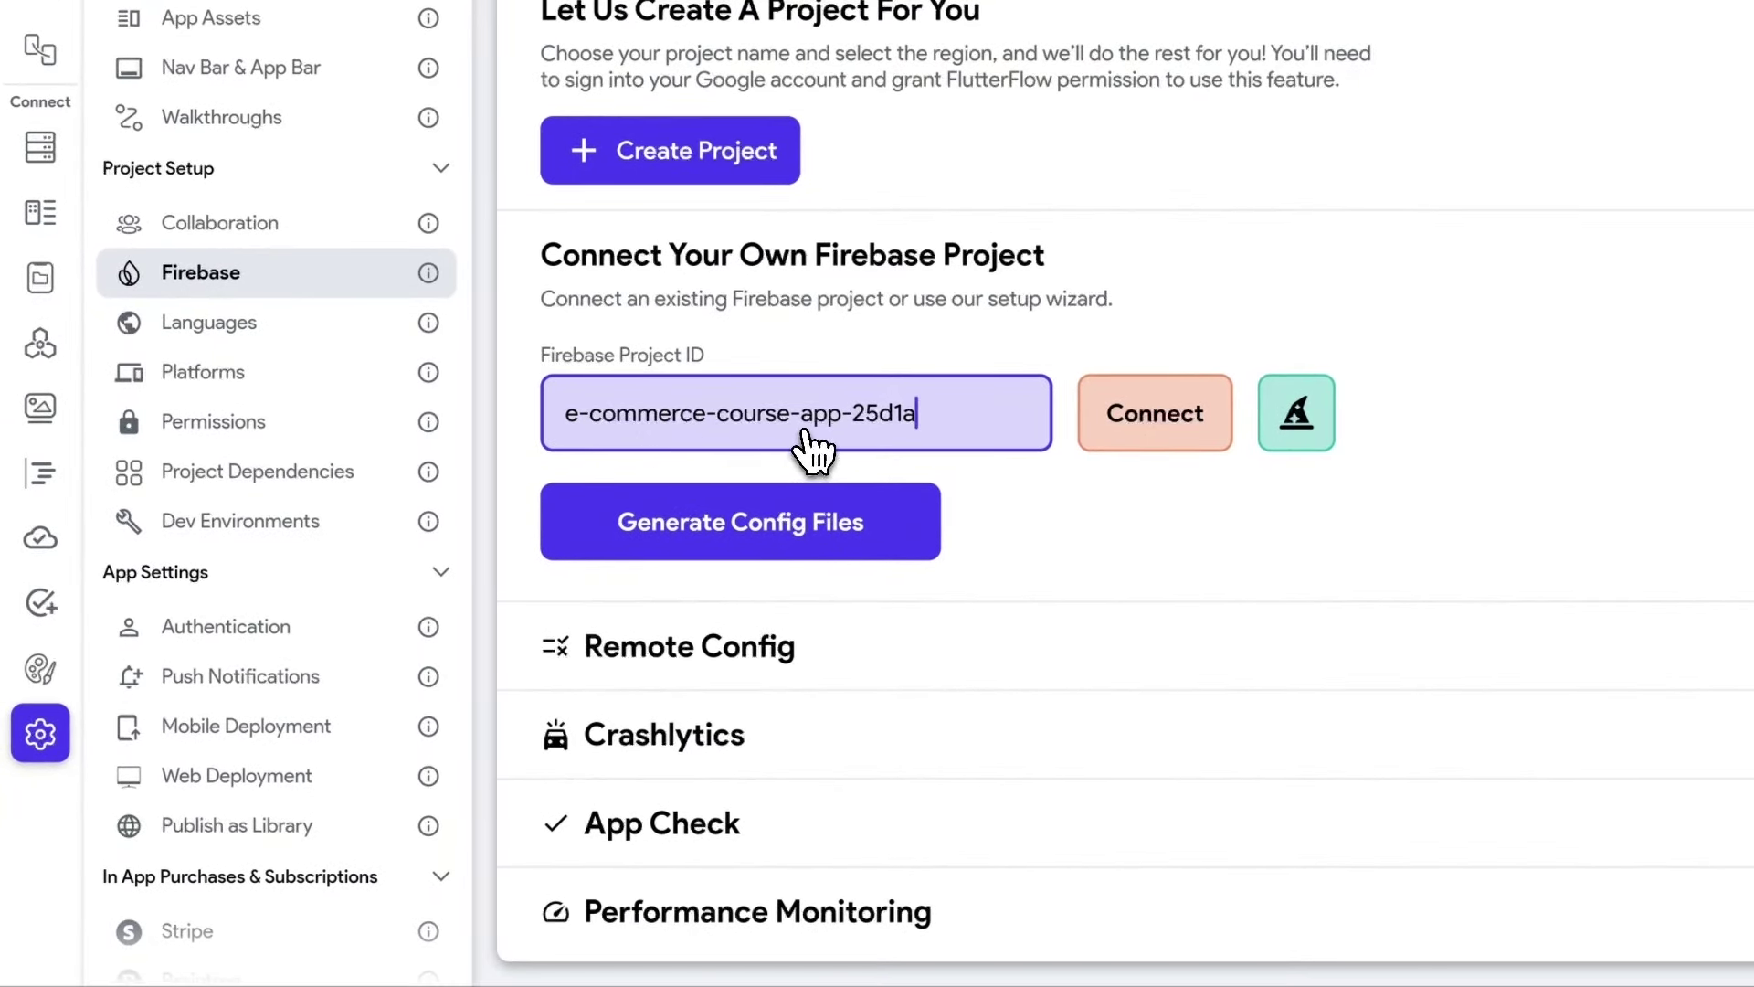
Connect FlutterFlow to Firebase project e-commerce-course-app-25d1a and start generating its config files.
{"action": "left_click", "coordinate": [1153, 456]}
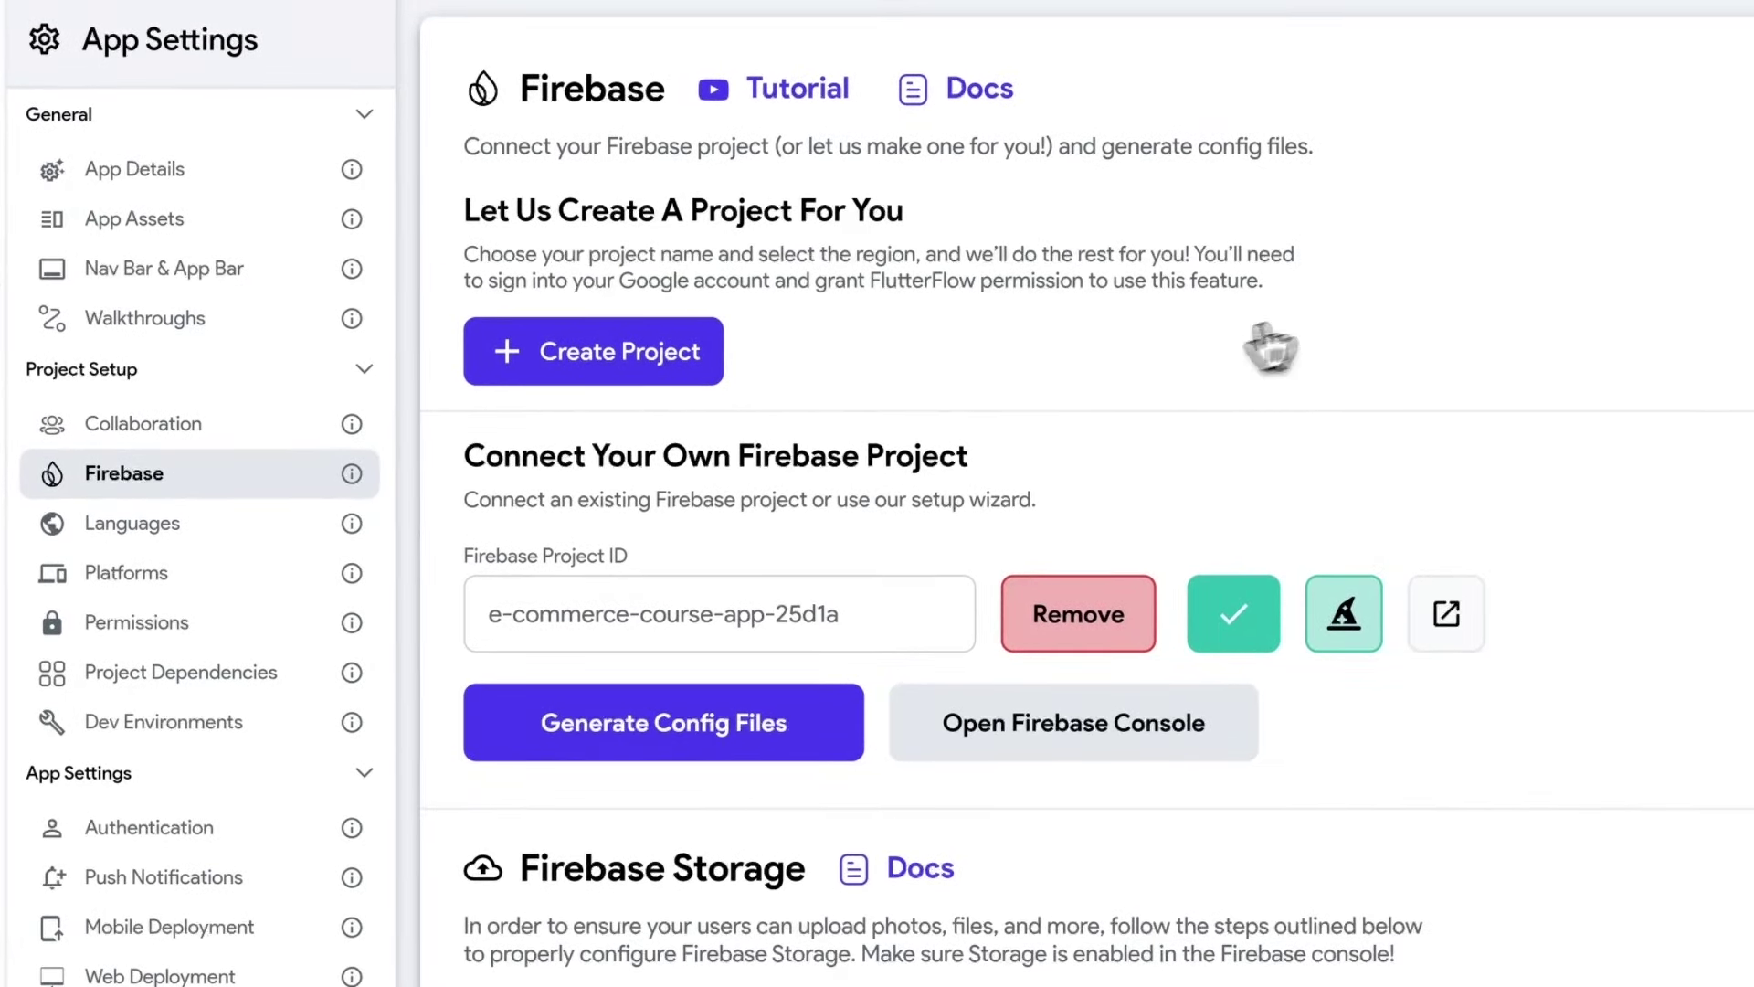
{"action": "left_click", "coordinate": [692, 766]}
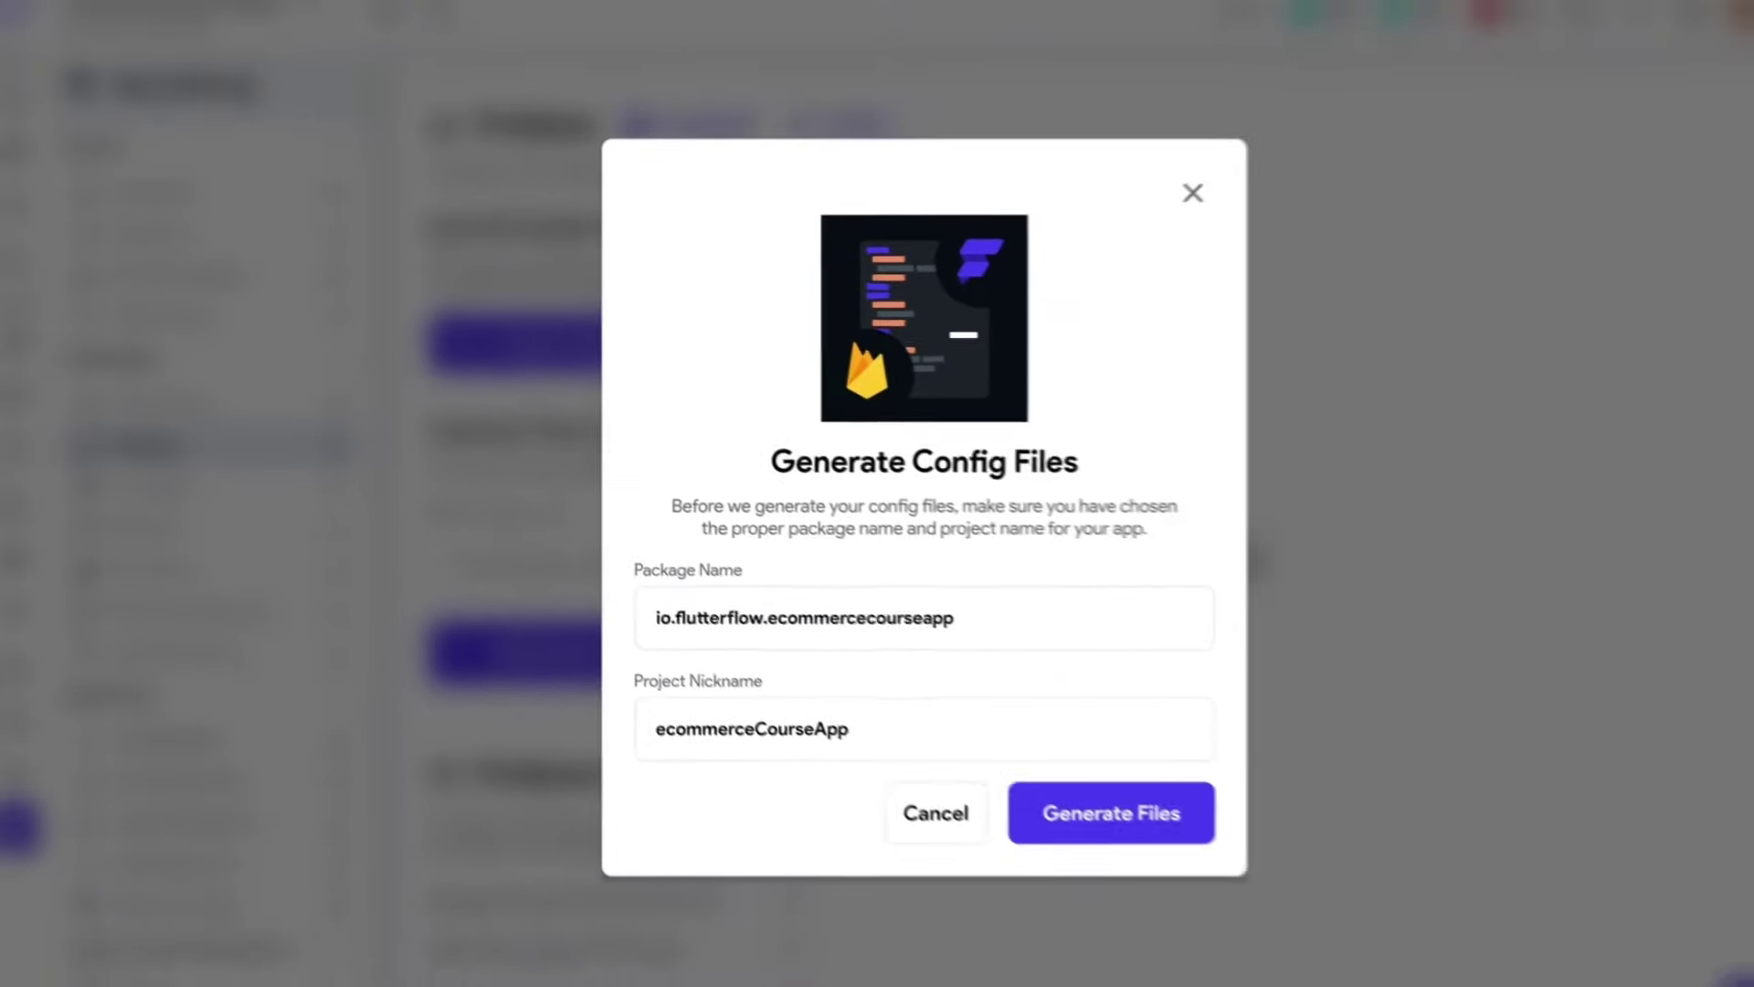
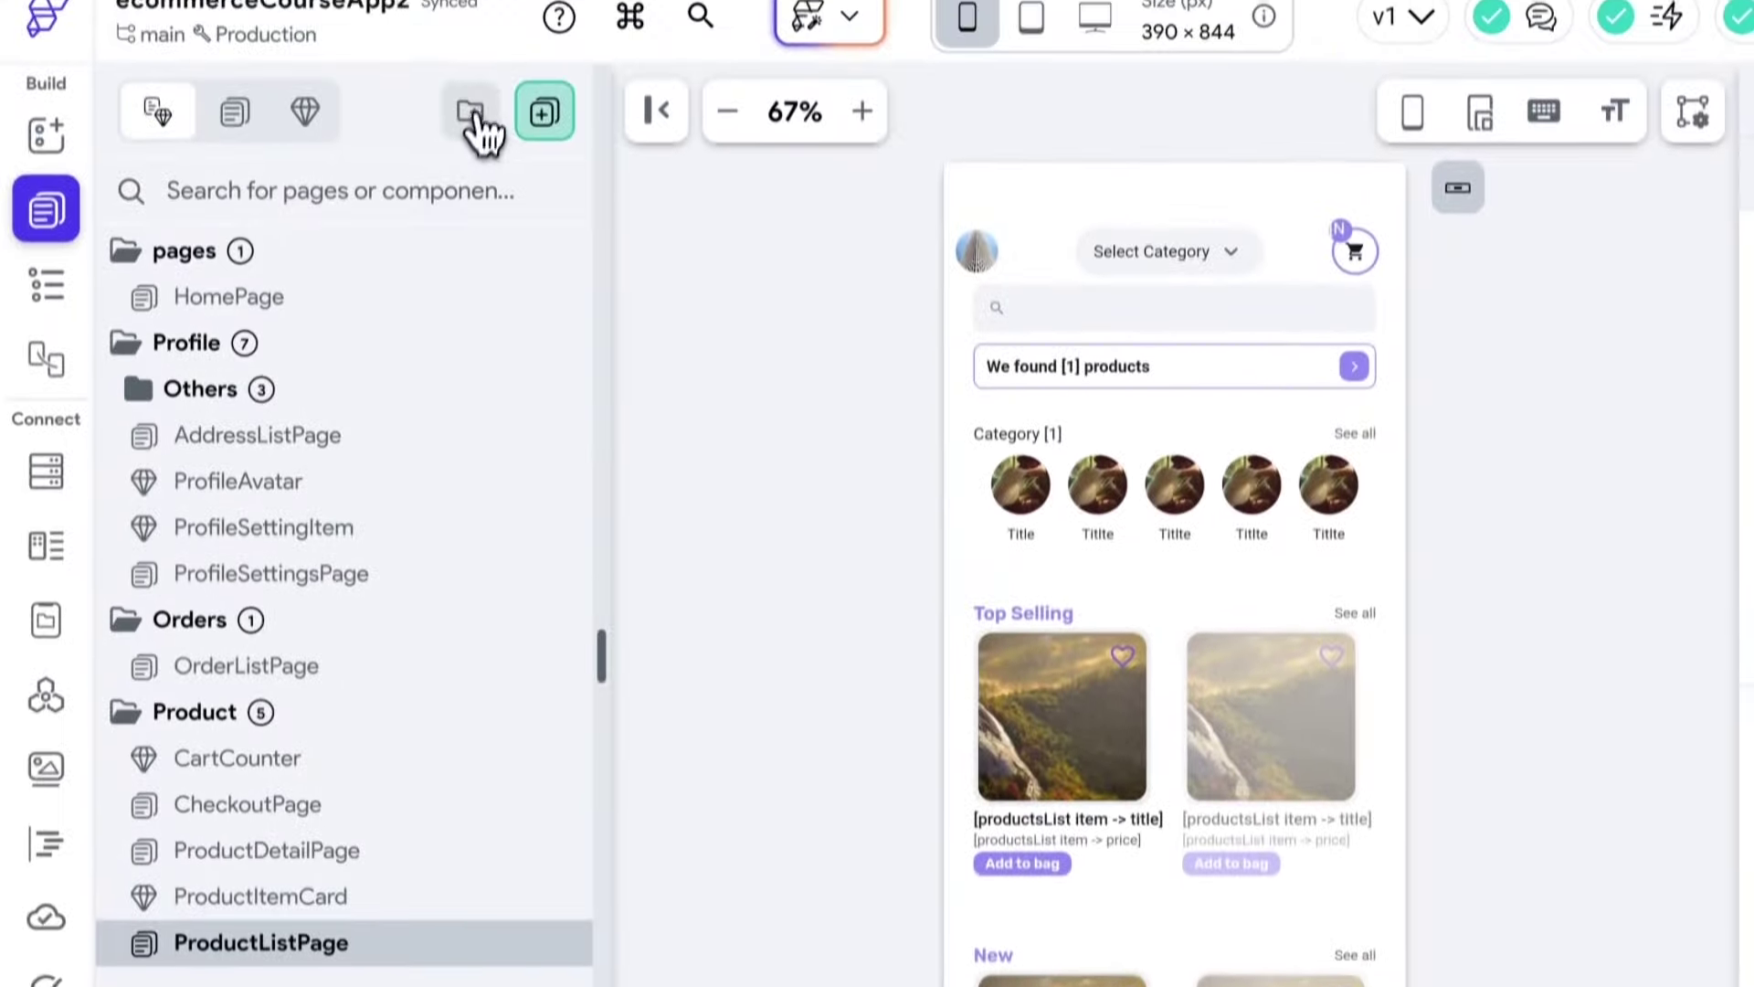
Create a new page folder named Auth.
{"action": "left_click", "coordinate": [470, 115]}
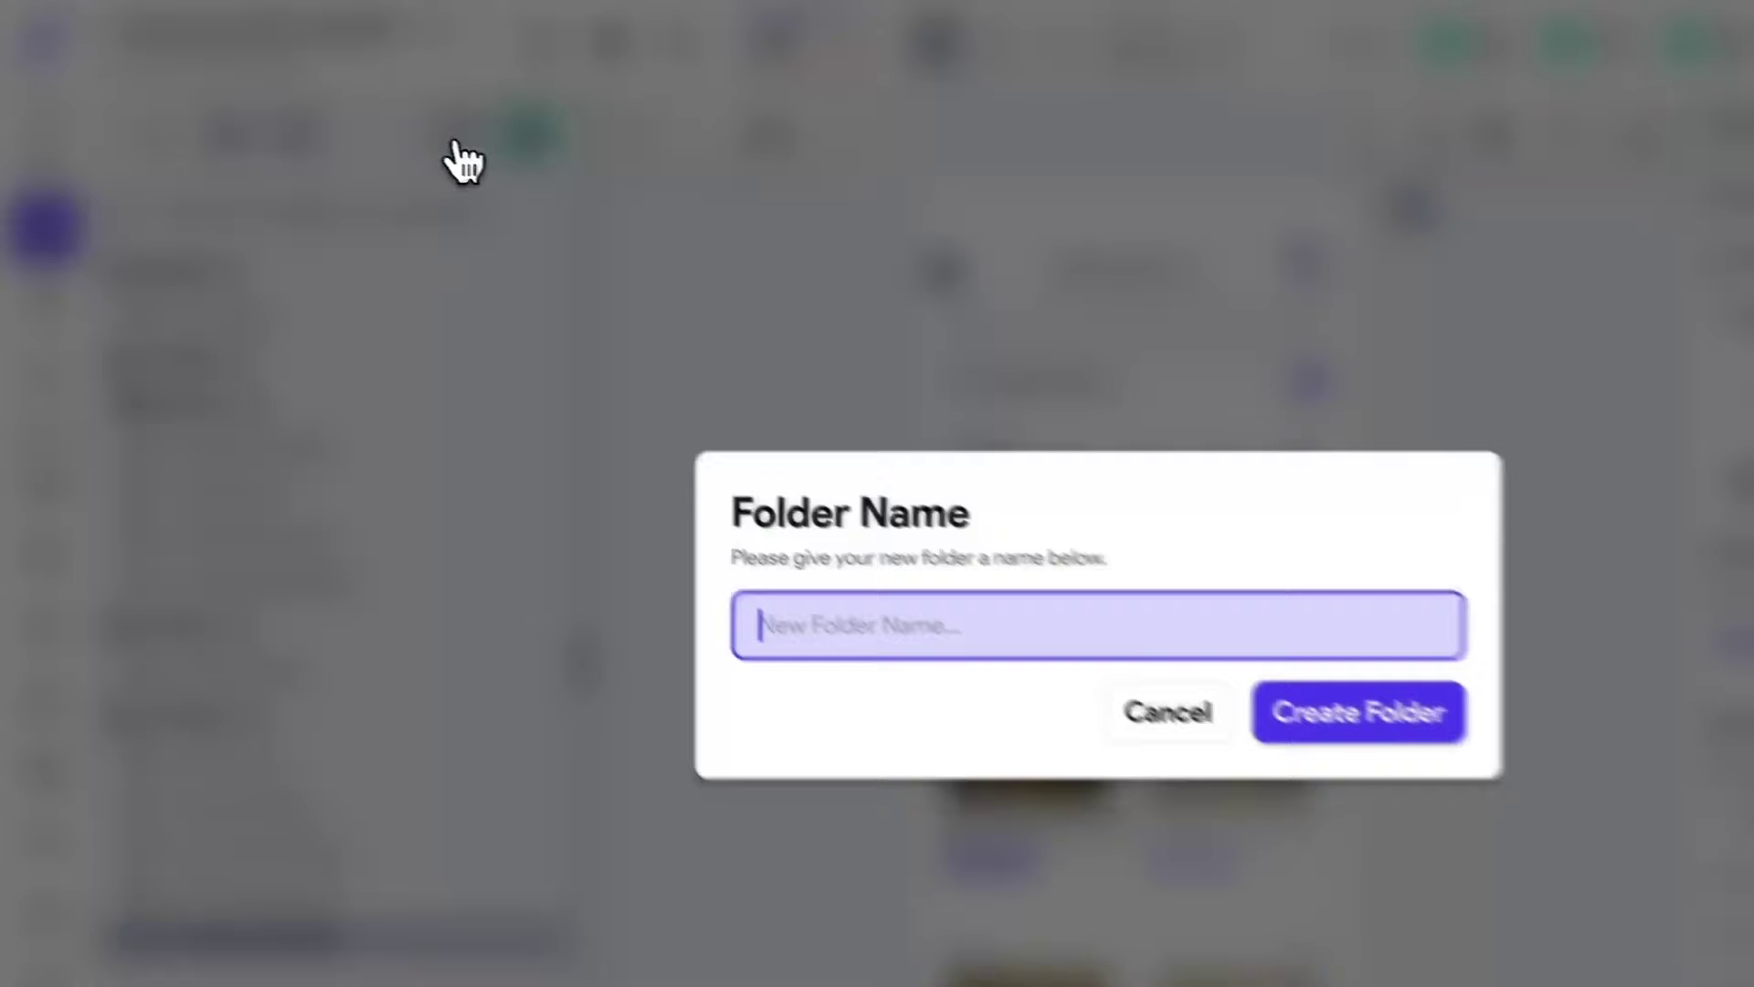
{"action": "type", "text": "Auth"}
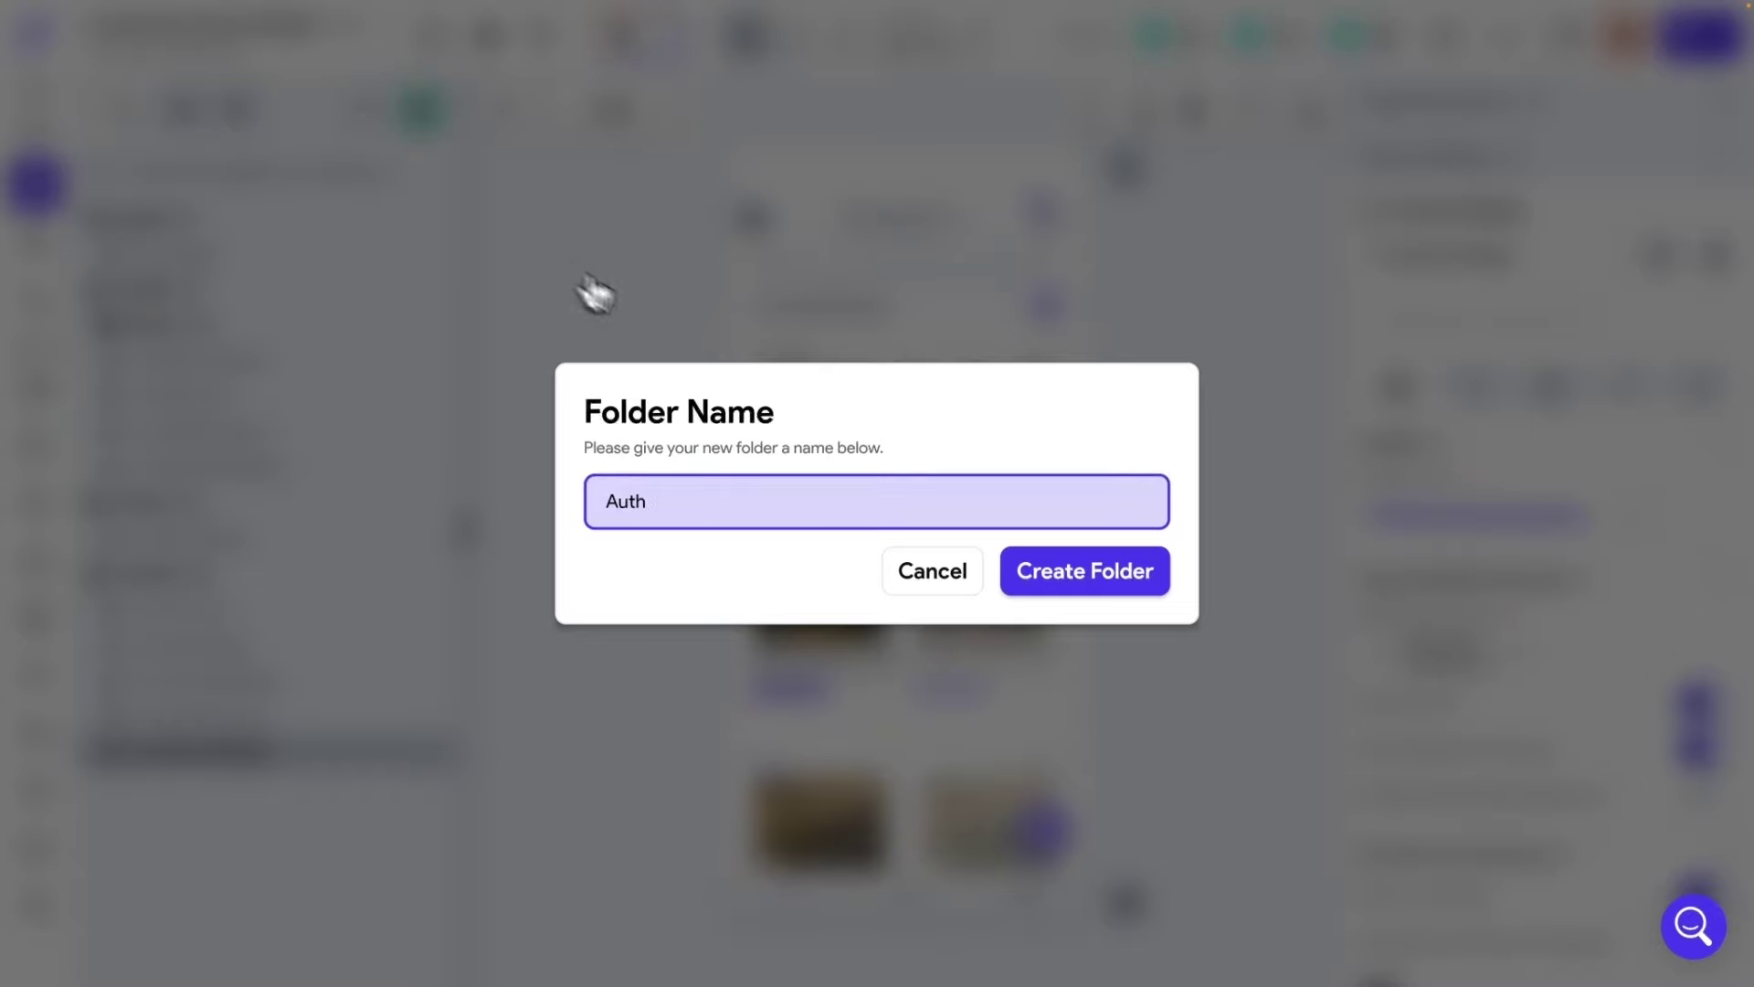
{"action": "left_click", "coordinate": [1069, 572]}
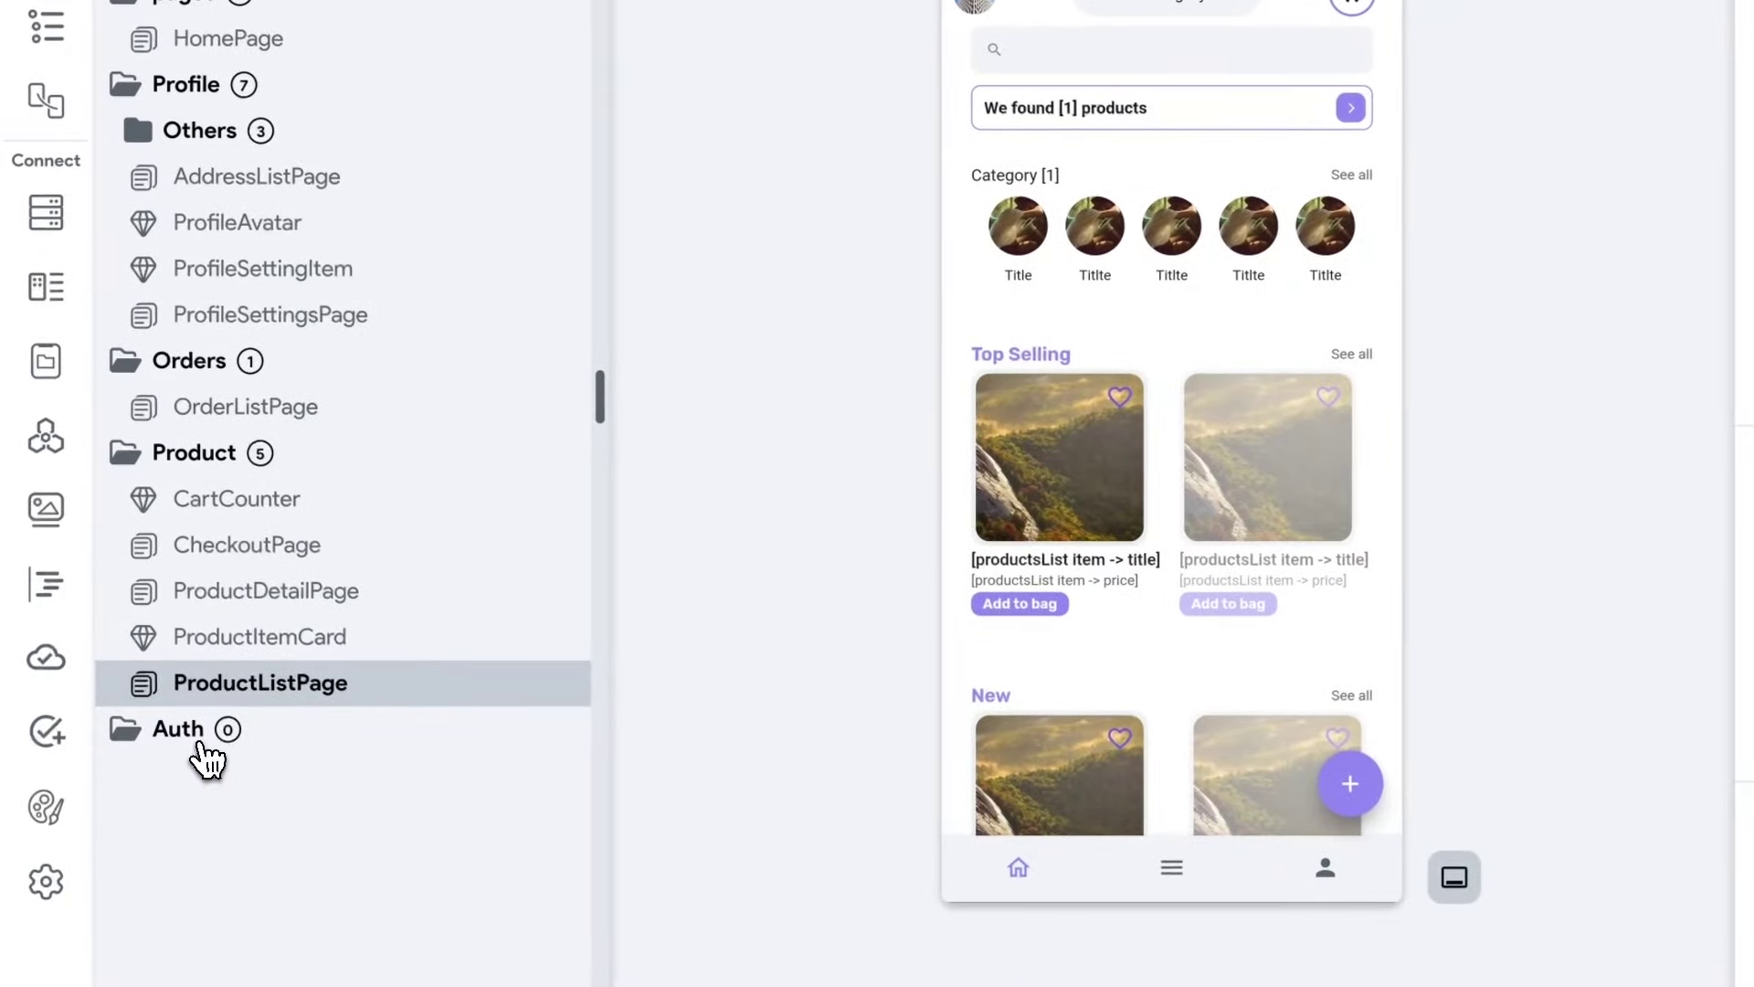
{"action": "left_click", "coordinate": [196, 740]}
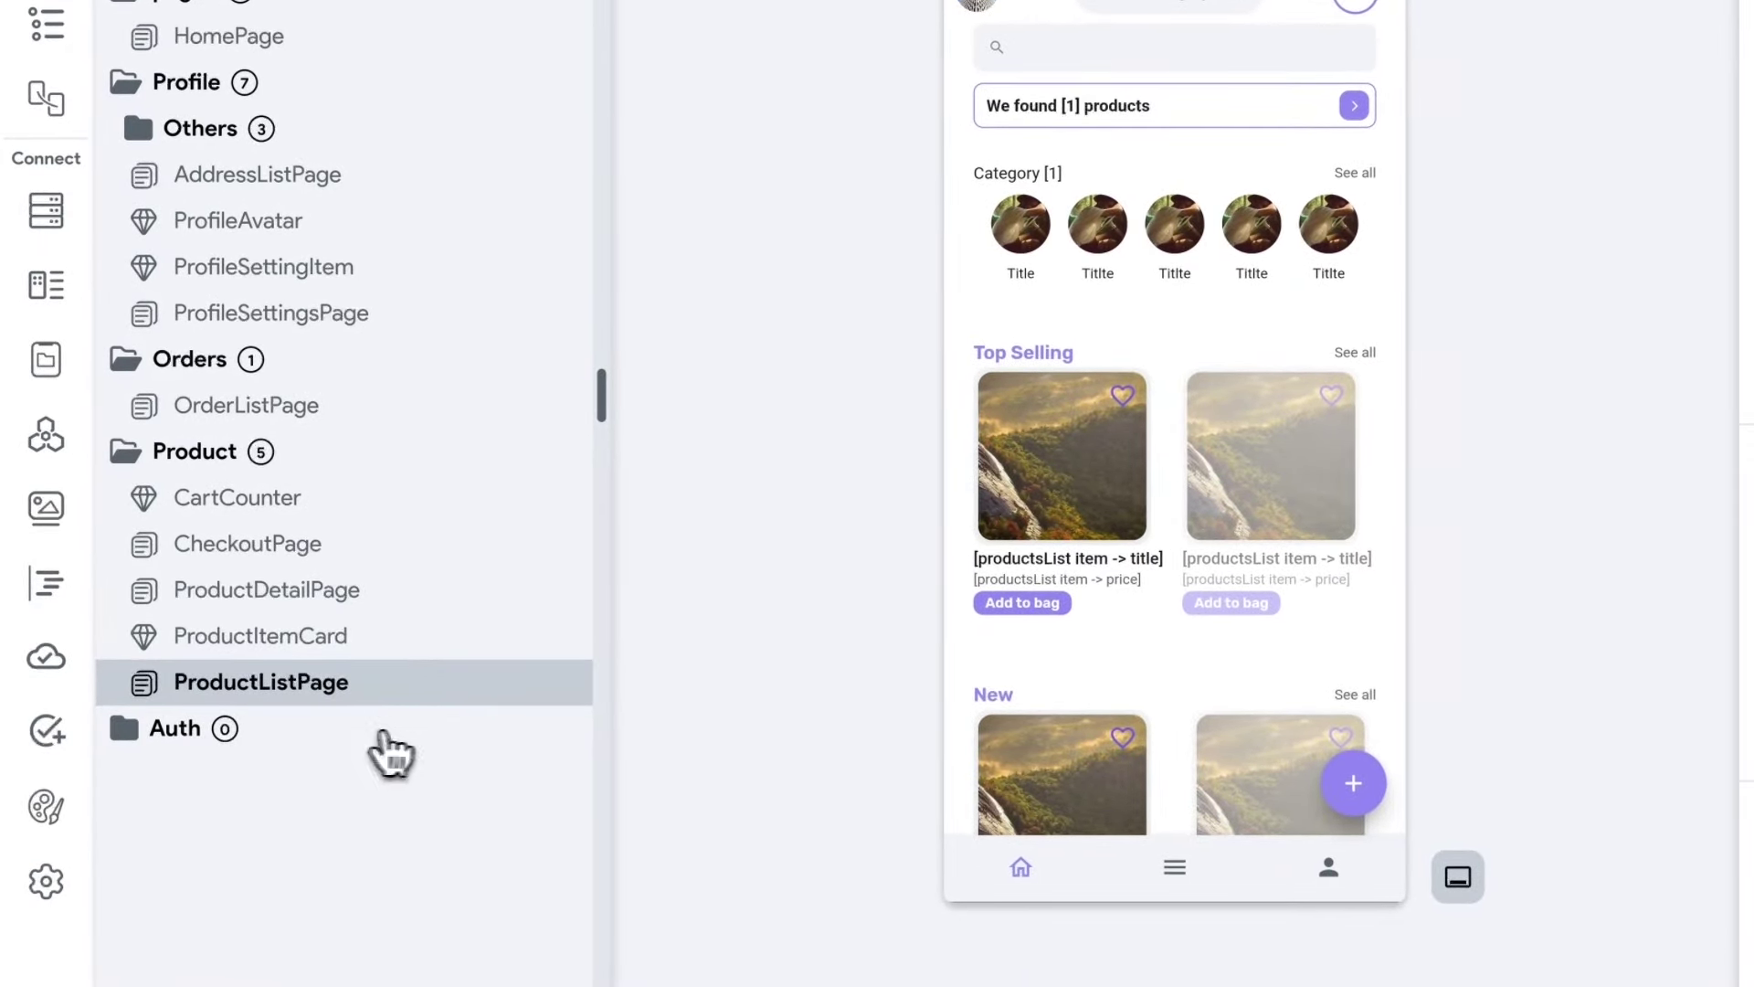
Add CreateAccountPage to Auth from the Create Account 1 template with My Theme.
{"action": "right_click", "coordinate": [190, 736]}
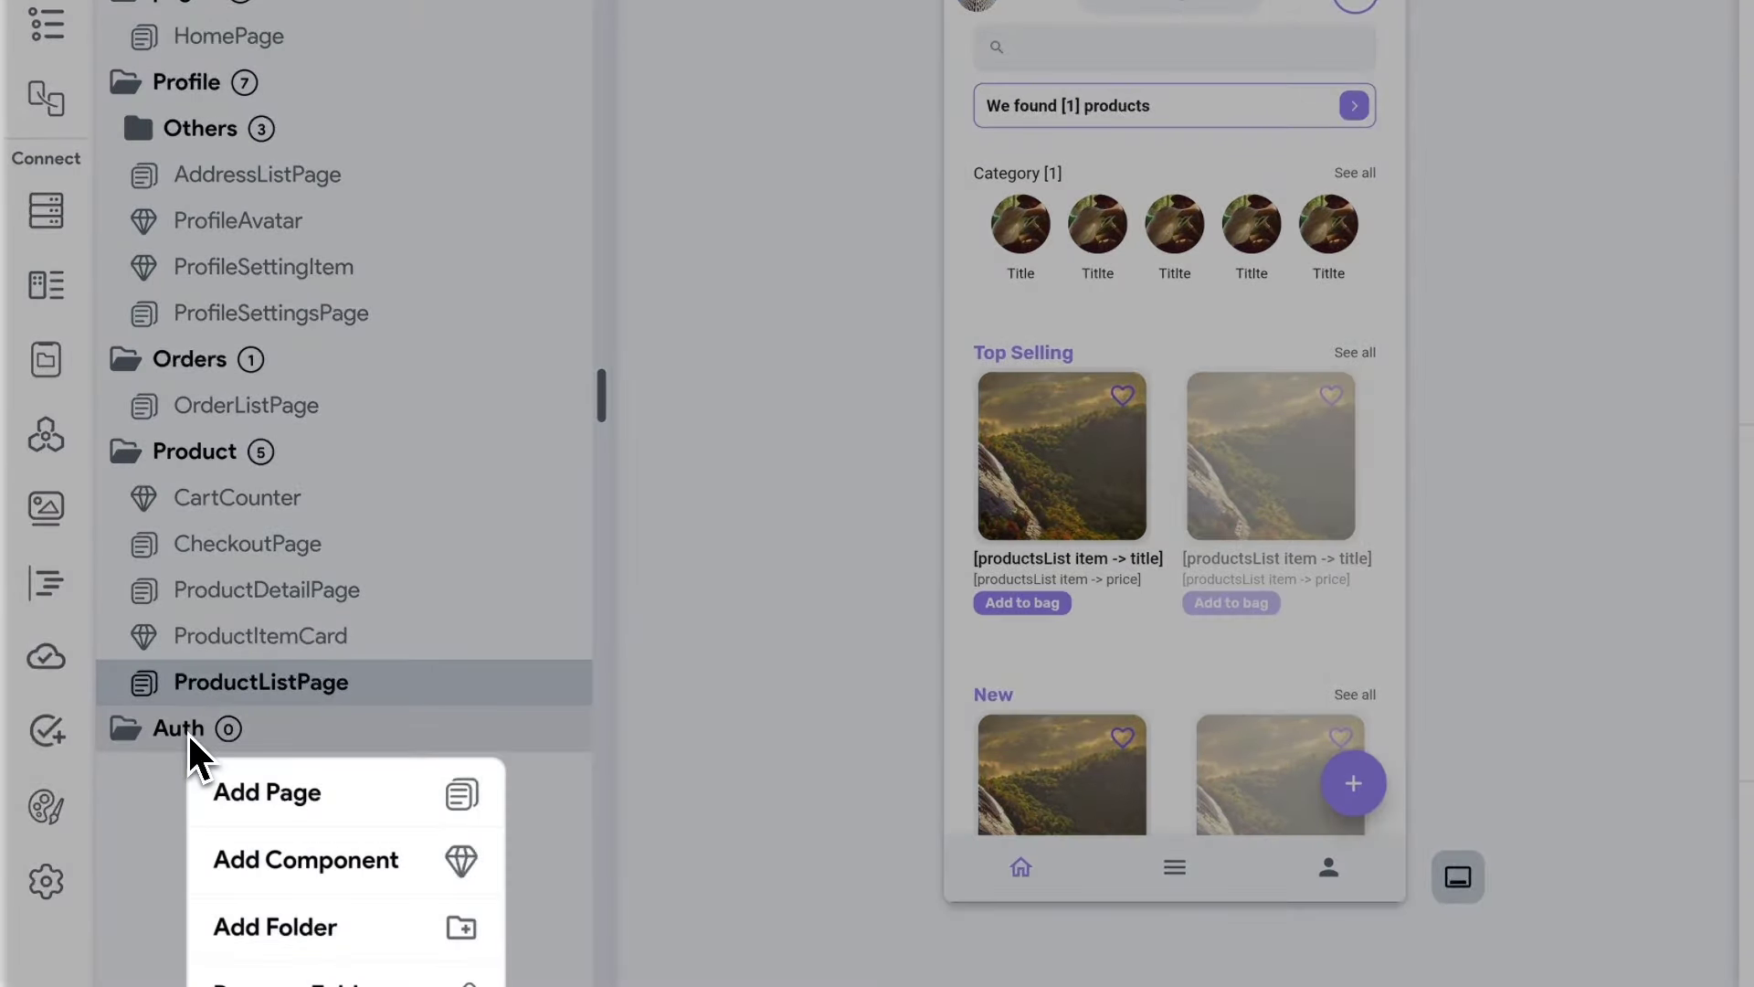
{"action": "left_click", "coordinate": [315, 793]}
{"action": "left_click", "coordinate": [472, 219]}
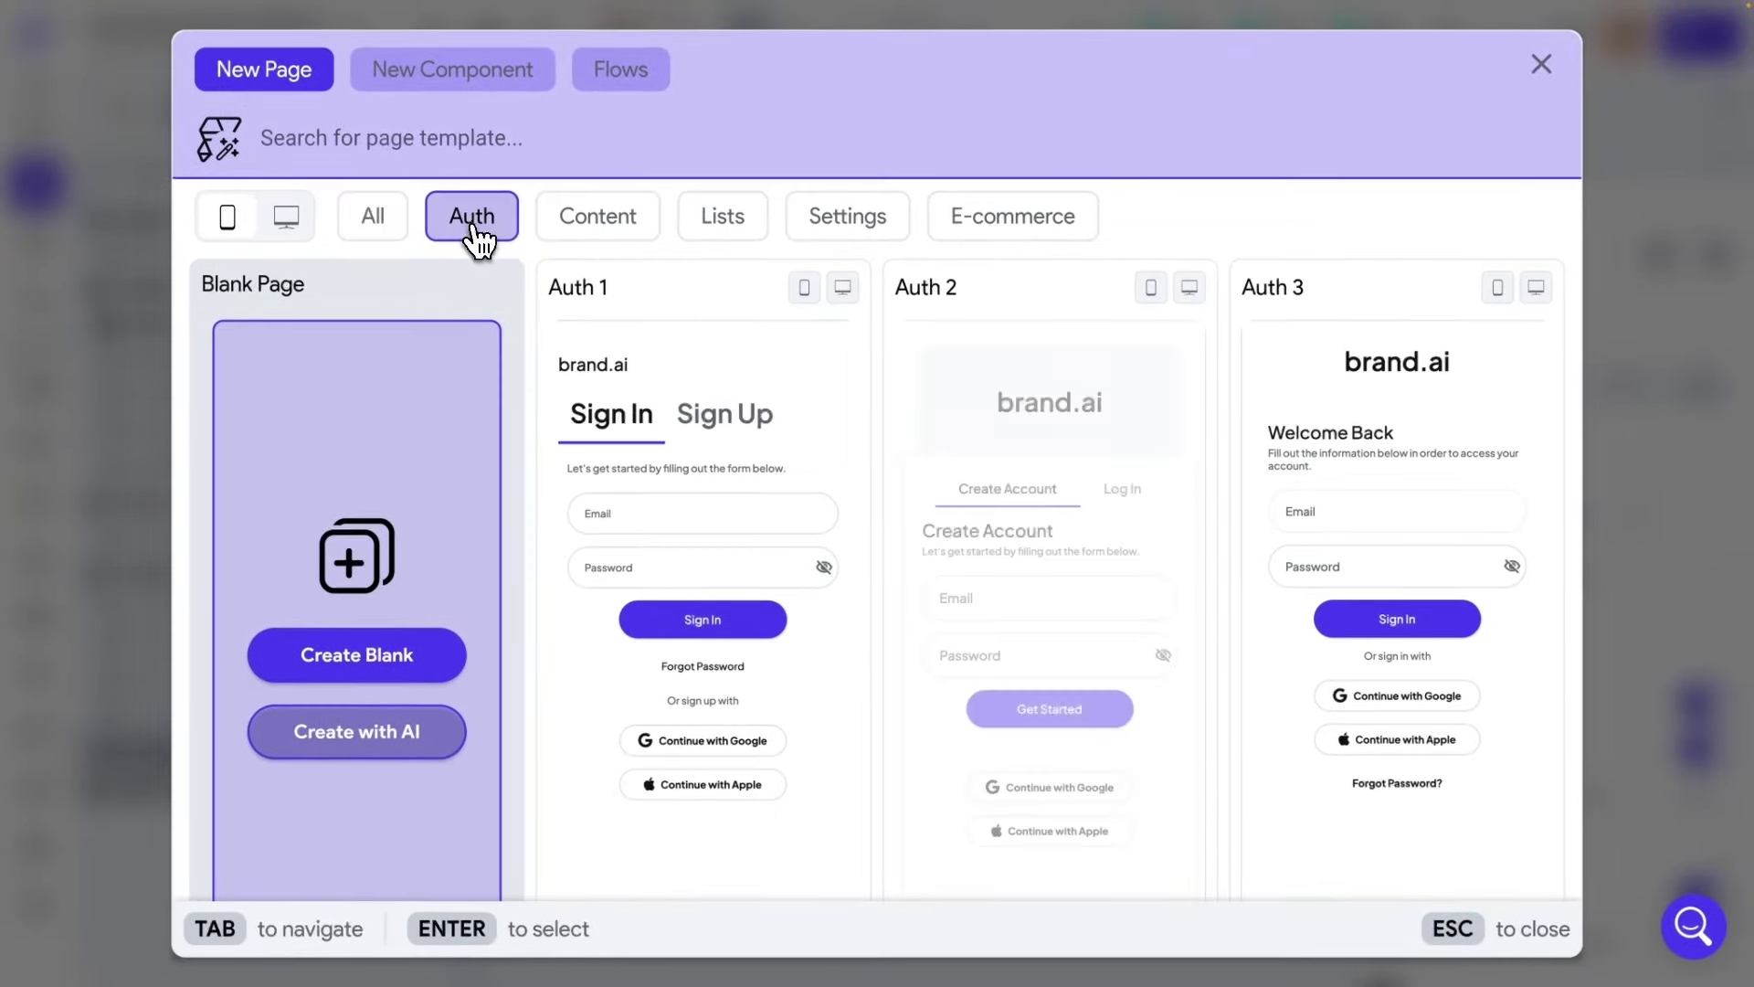
{"action": "mouse_move", "coordinate": [576, 338]}
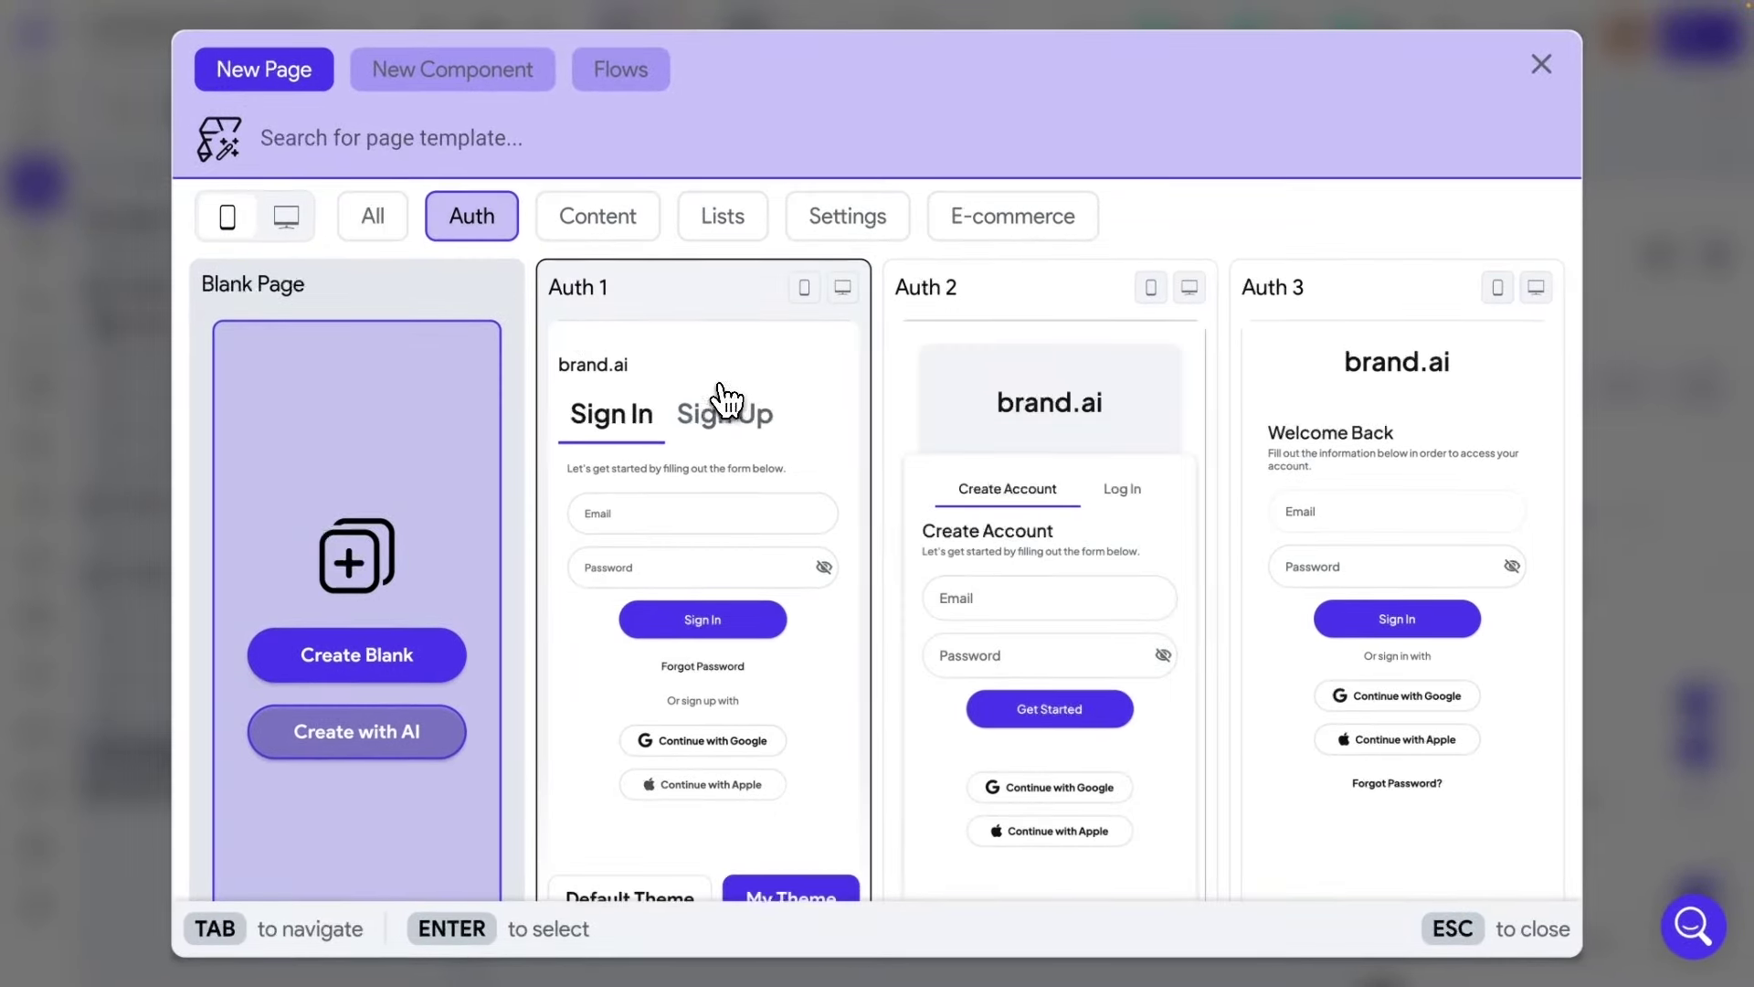
{"action": "scroll", "coordinate": [708, 393], "scroll_direction": "down", "scroll_amount": 5}
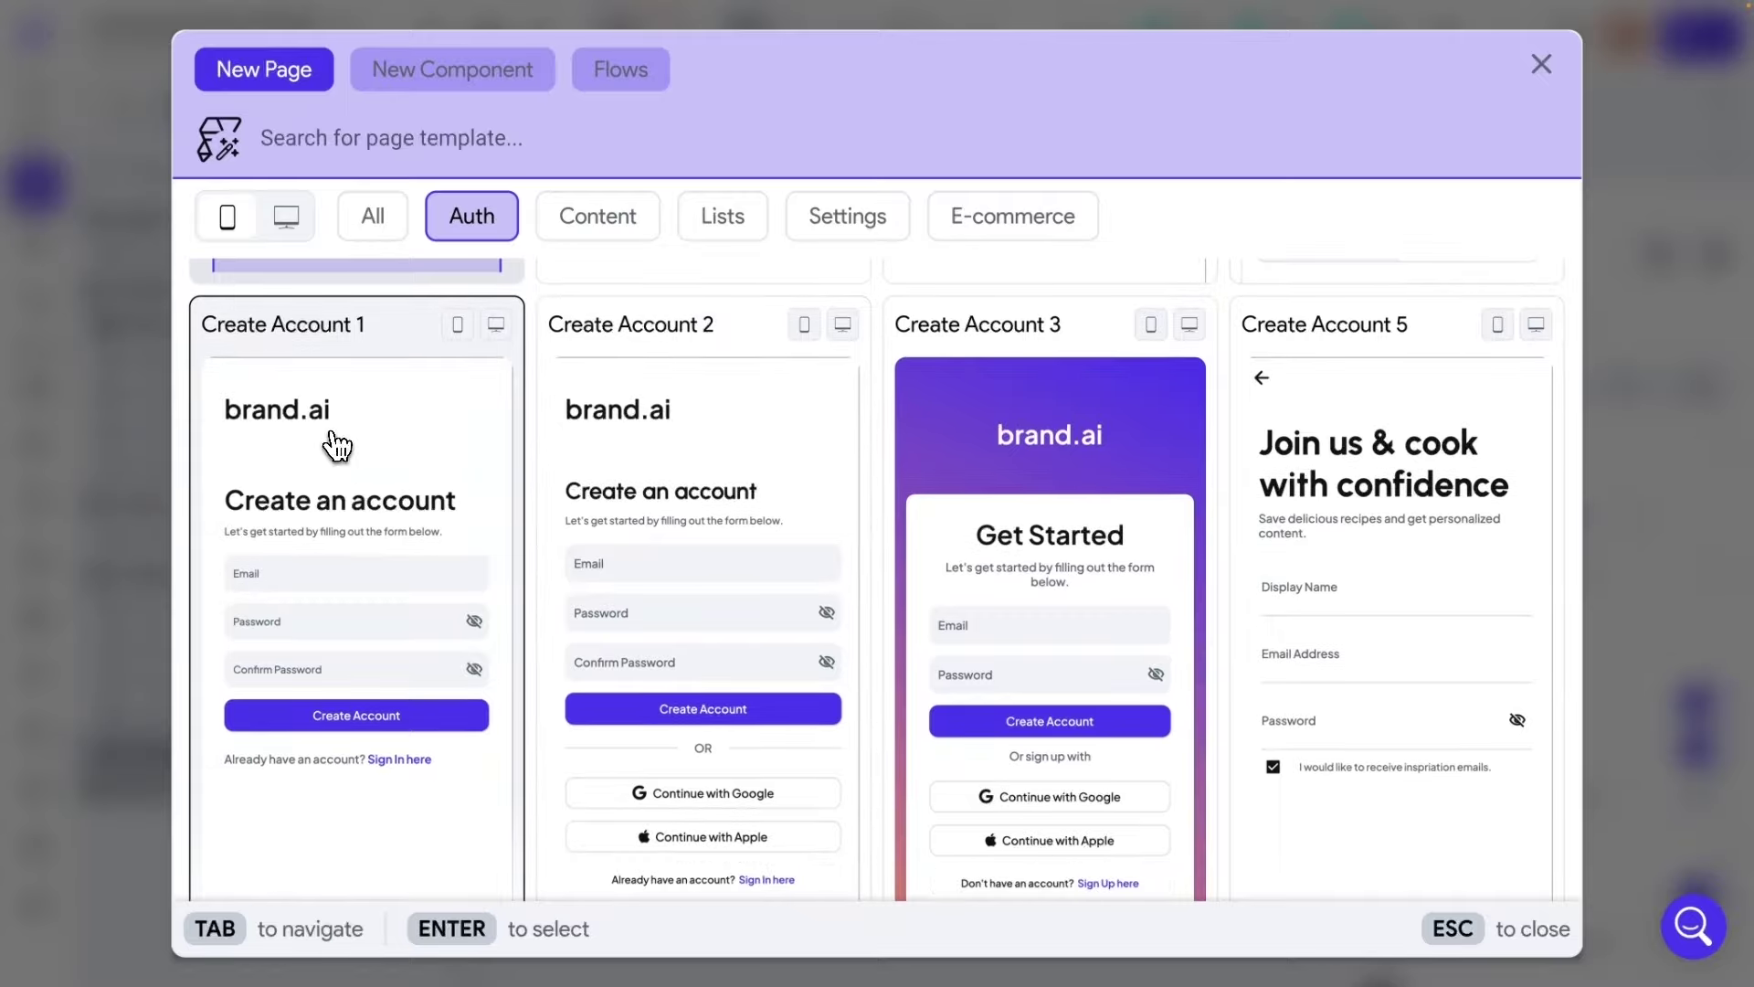
{"action": "left_click", "coordinate": [337, 446]}
{"action": "left_click", "coordinate": [1066, 567]}
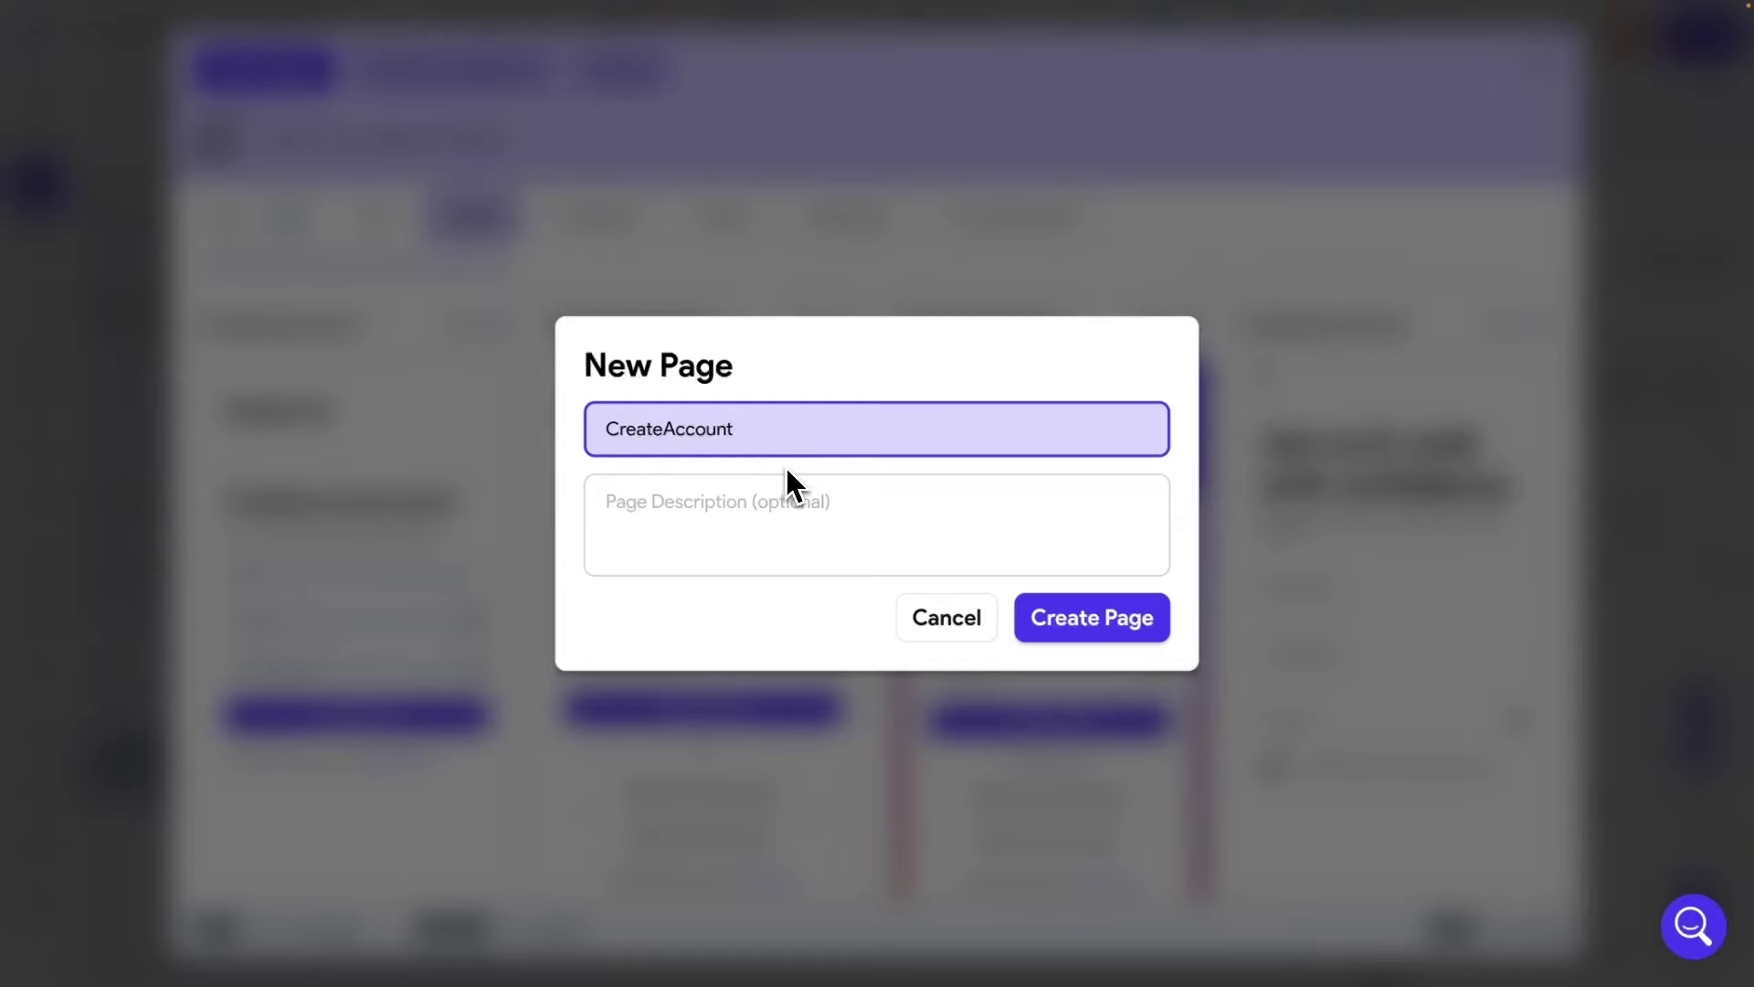
{"action": "type", "text": "Page"}
{"action": "left_click", "coordinate": [1080, 624]}
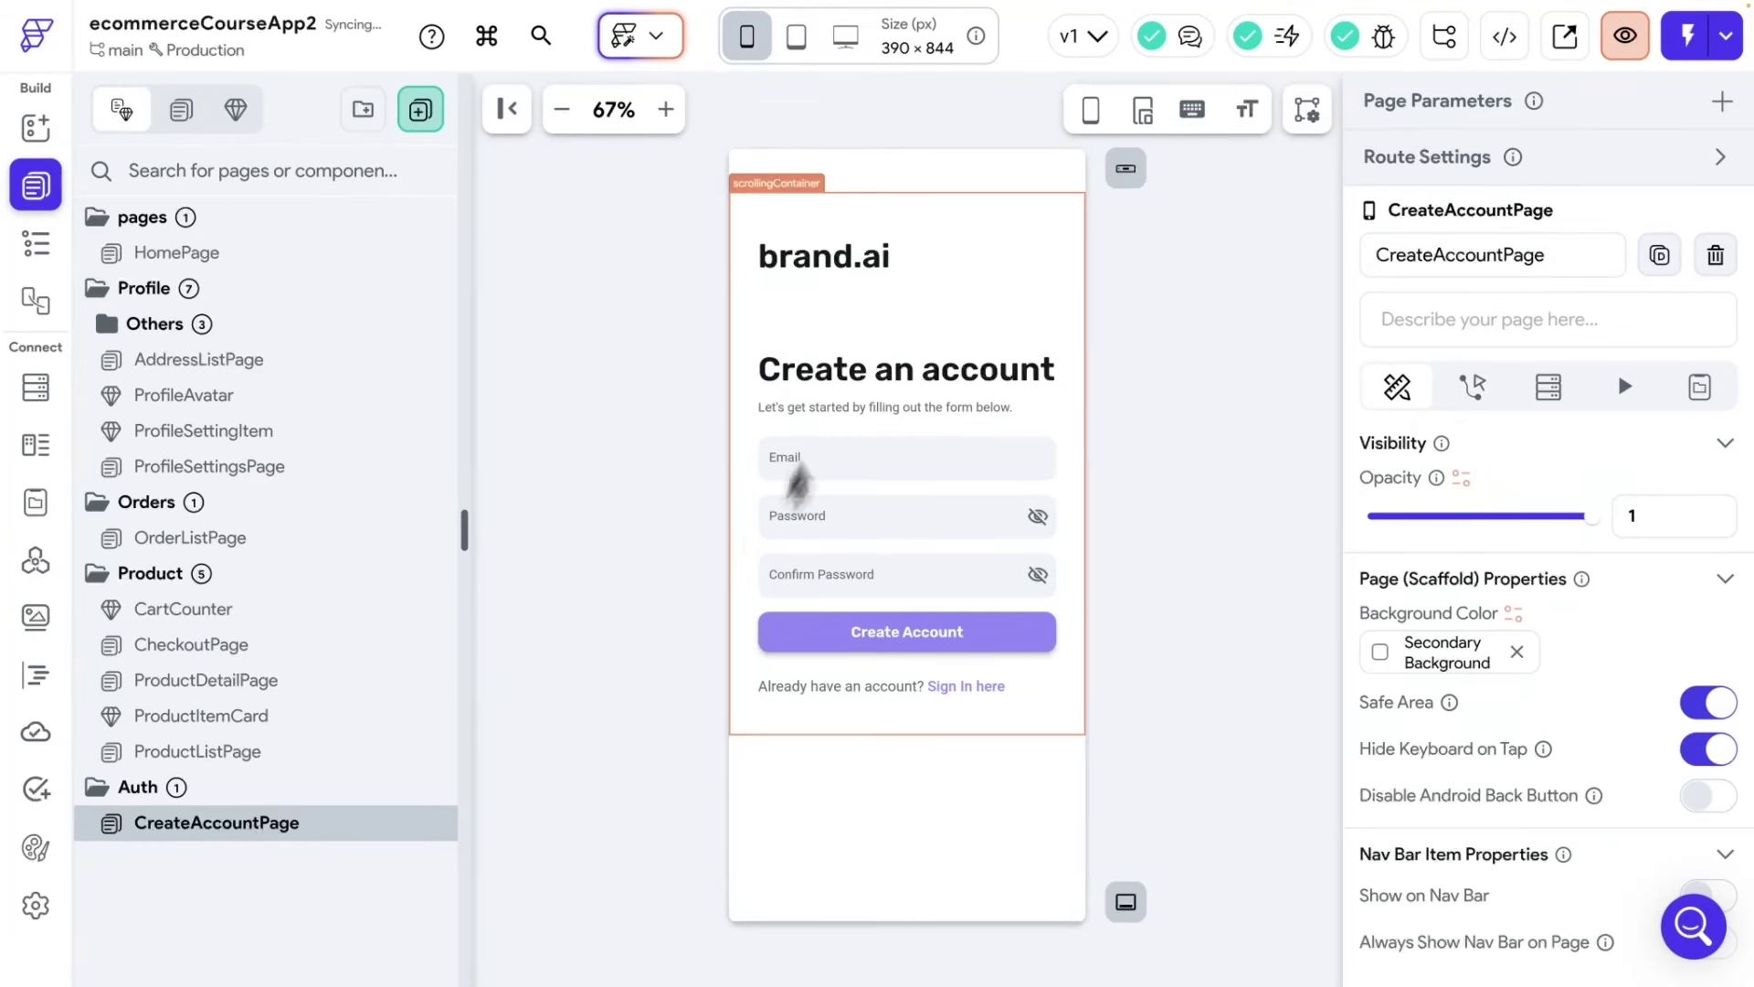
Delete the brand.ai heading from CreateAccountPage.
{"action": "left_click", "coordinate": [850, 265]}
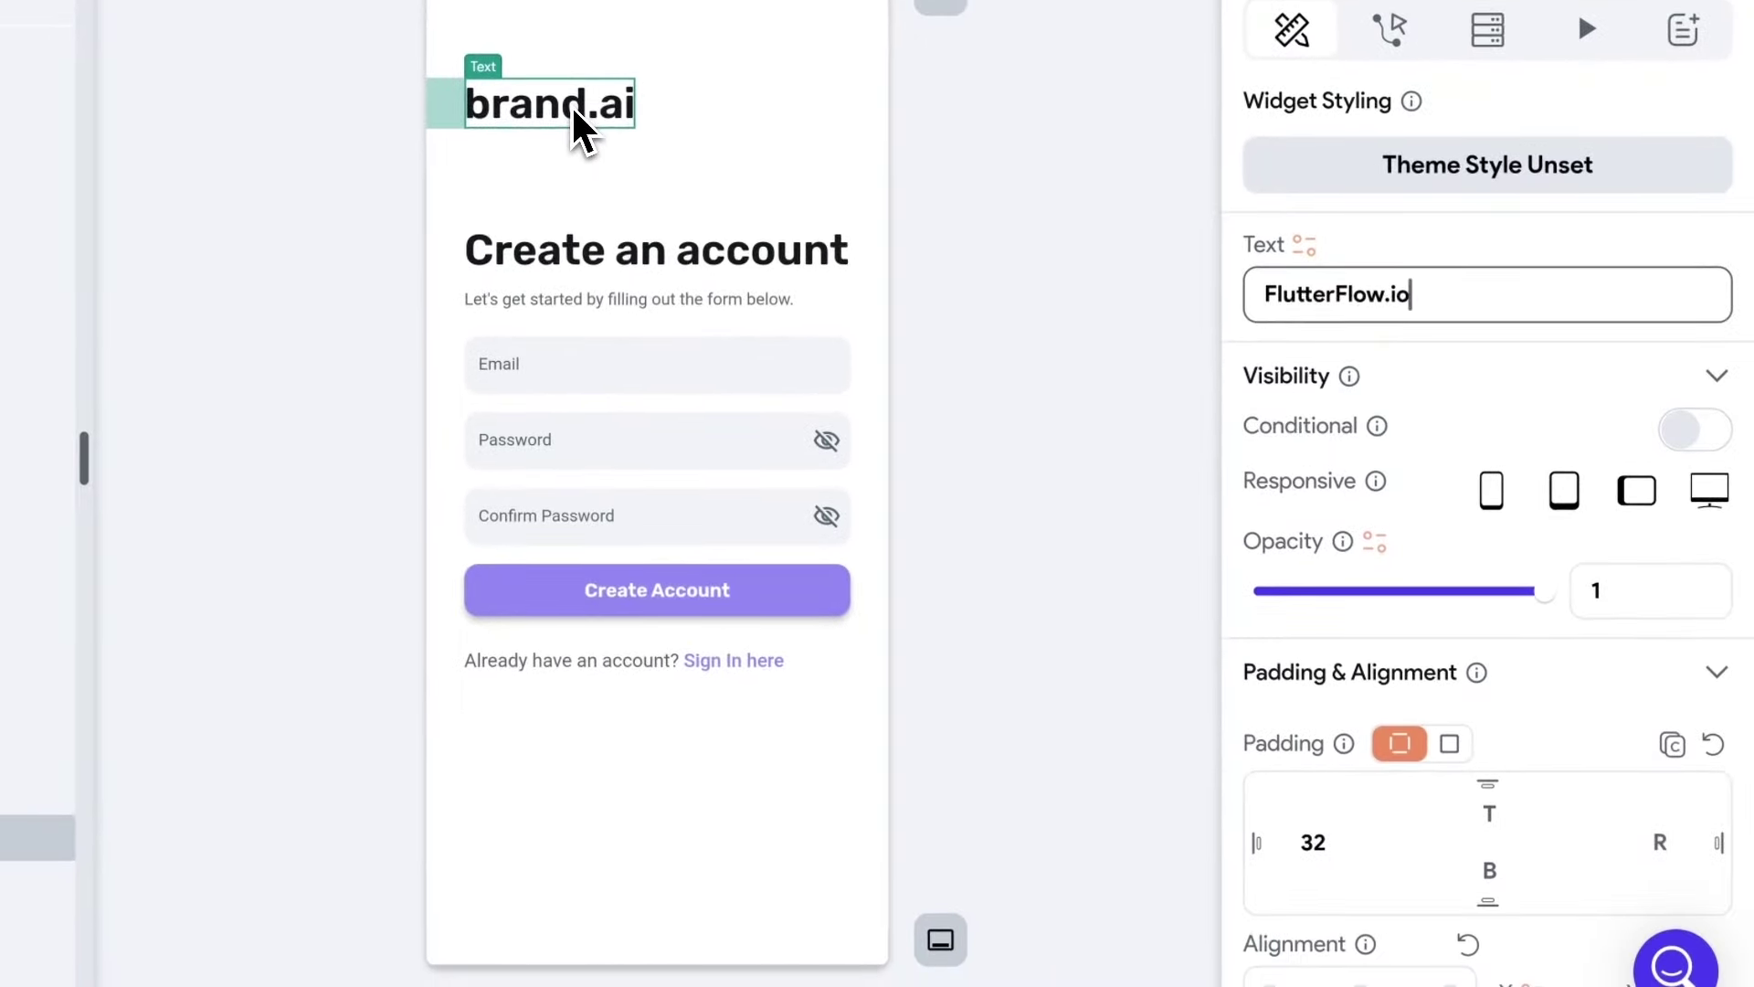
{"action": "key", "text": "Delete"}
{"action": "left_click", "coordinate": [1050, 274]}
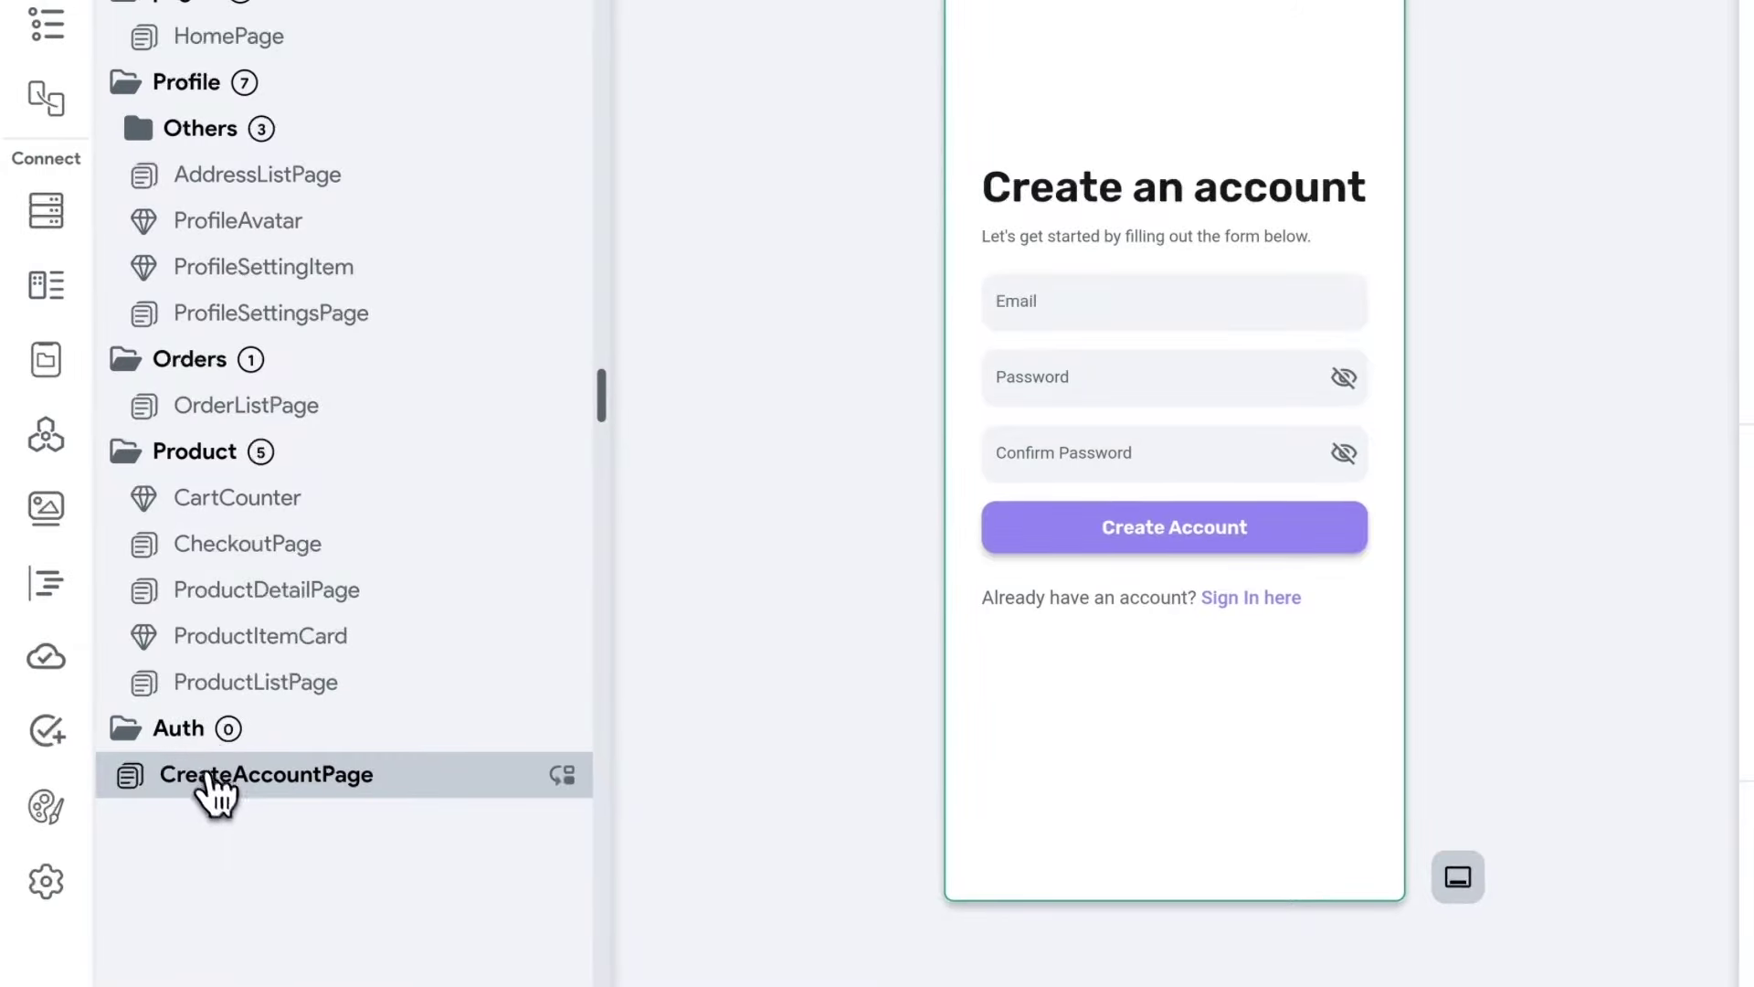
Add LoginPage from the Login 2 template with My Theme, and move CreateAccountPage into Auth.
{"action": "right_click", "coordinate": [196, 735]}
{"action": "left_click", "coordinate": [243, 787]}
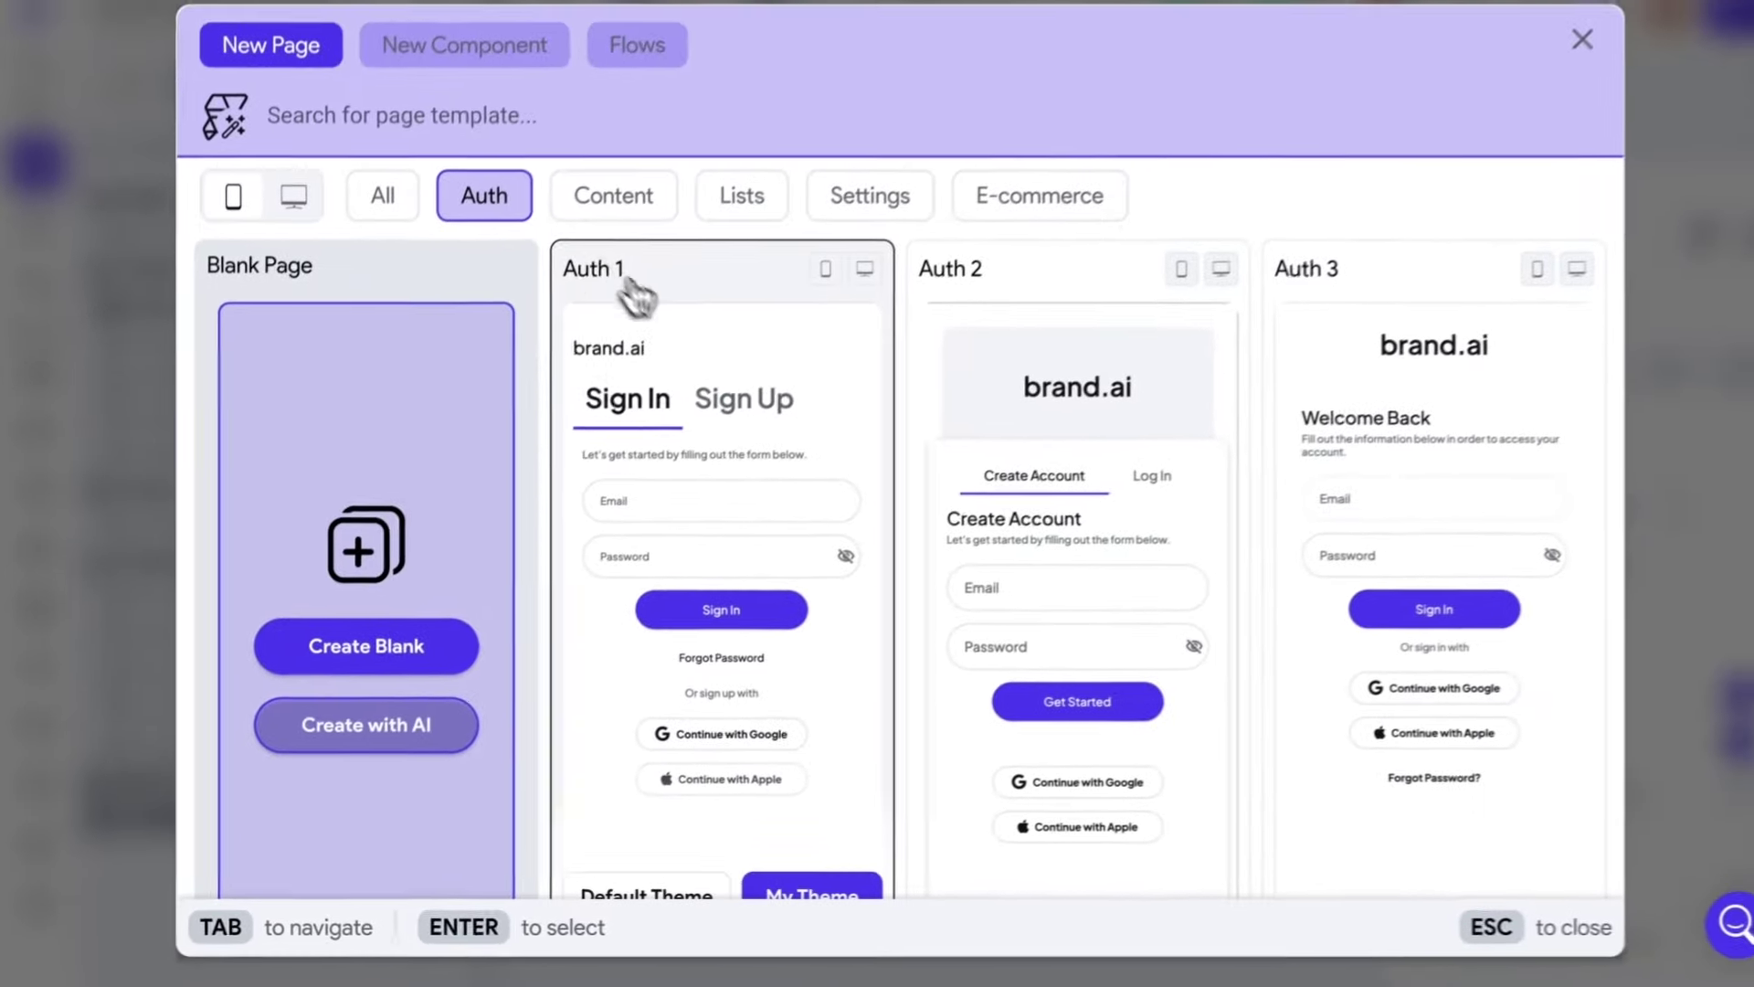
{"action": "scroll", "coordinate": [639, 302], "scroll_direction": "down", "scroll_amount": 6}
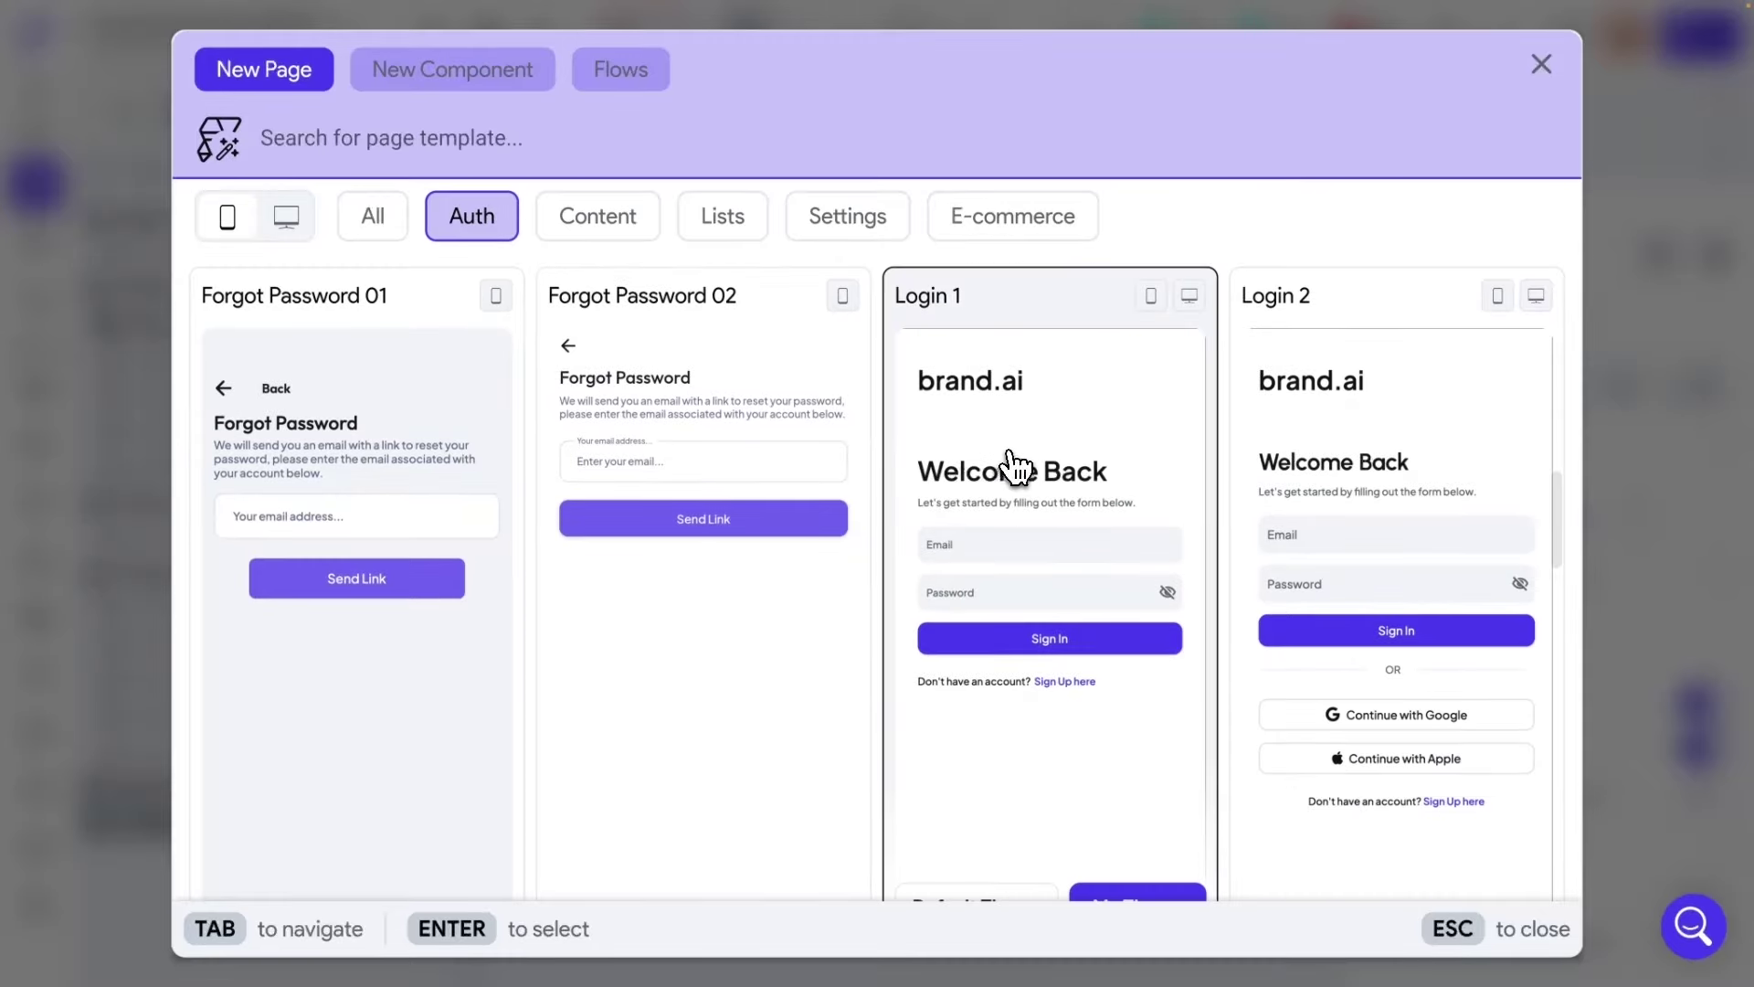
{"action": "scroll", "coordinate": [1353, 489], "scroll_direction": "down", "scroll_amount": 1}
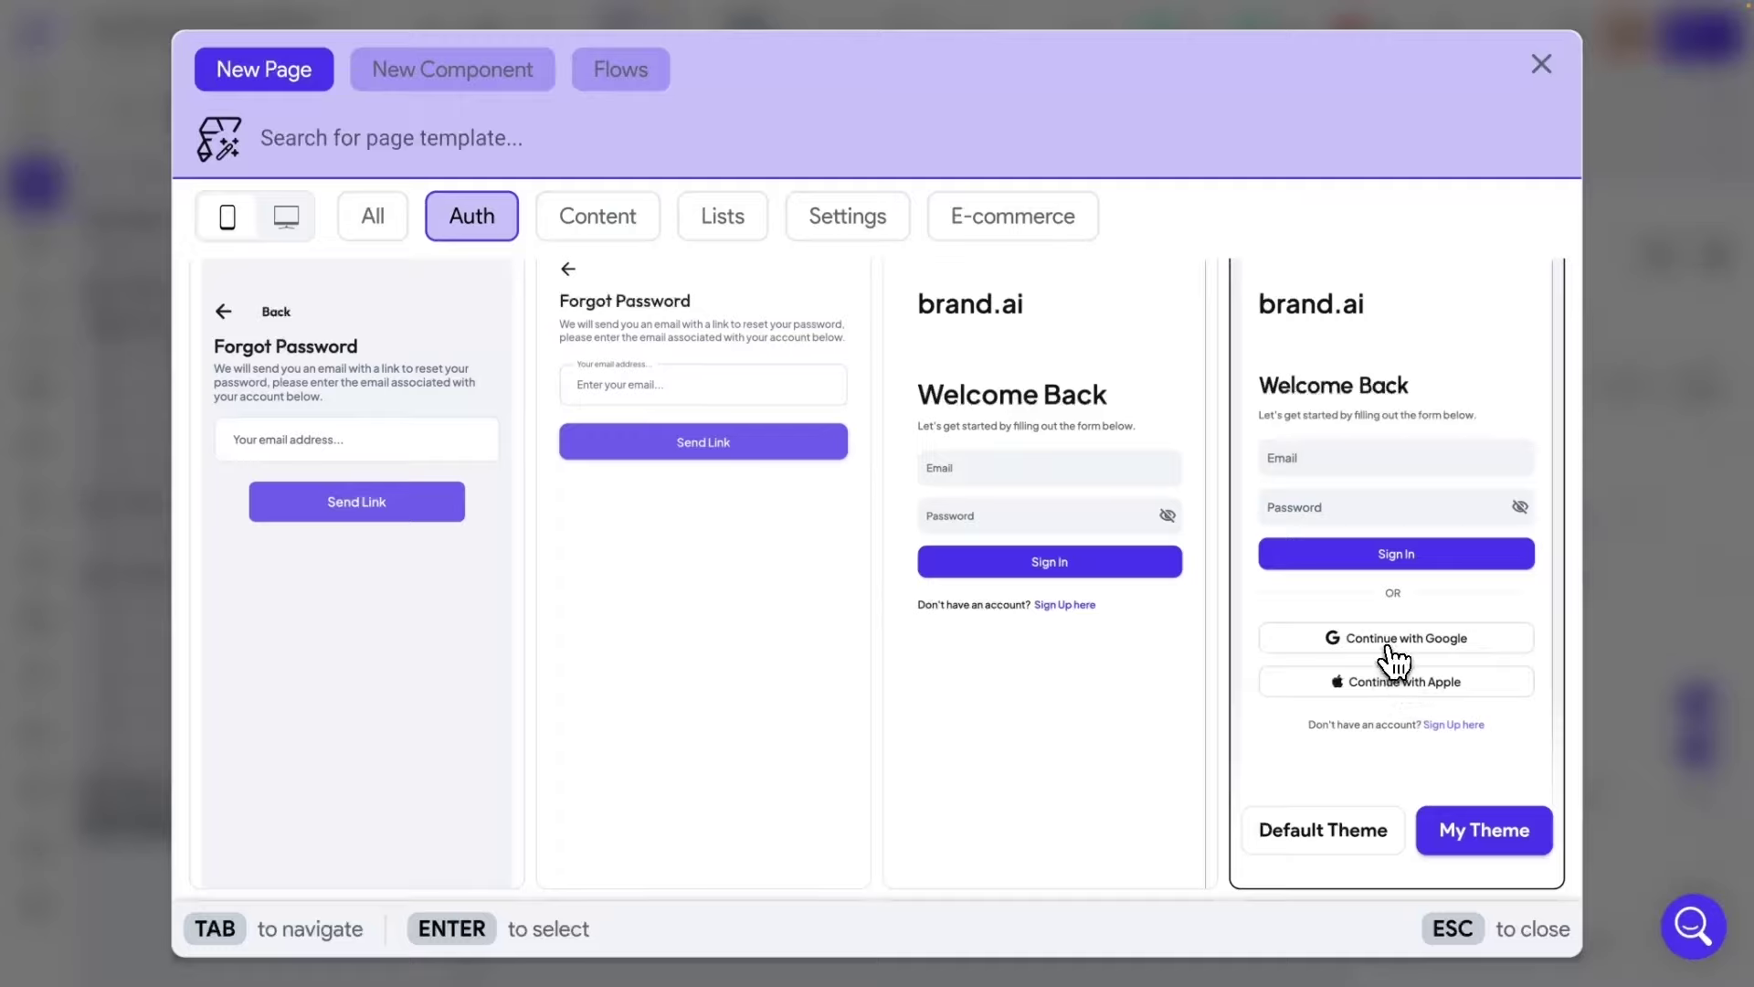
{"action": "left_click", "coordinate": [1489, 836]}
{"action": "type", "text": "Page"}
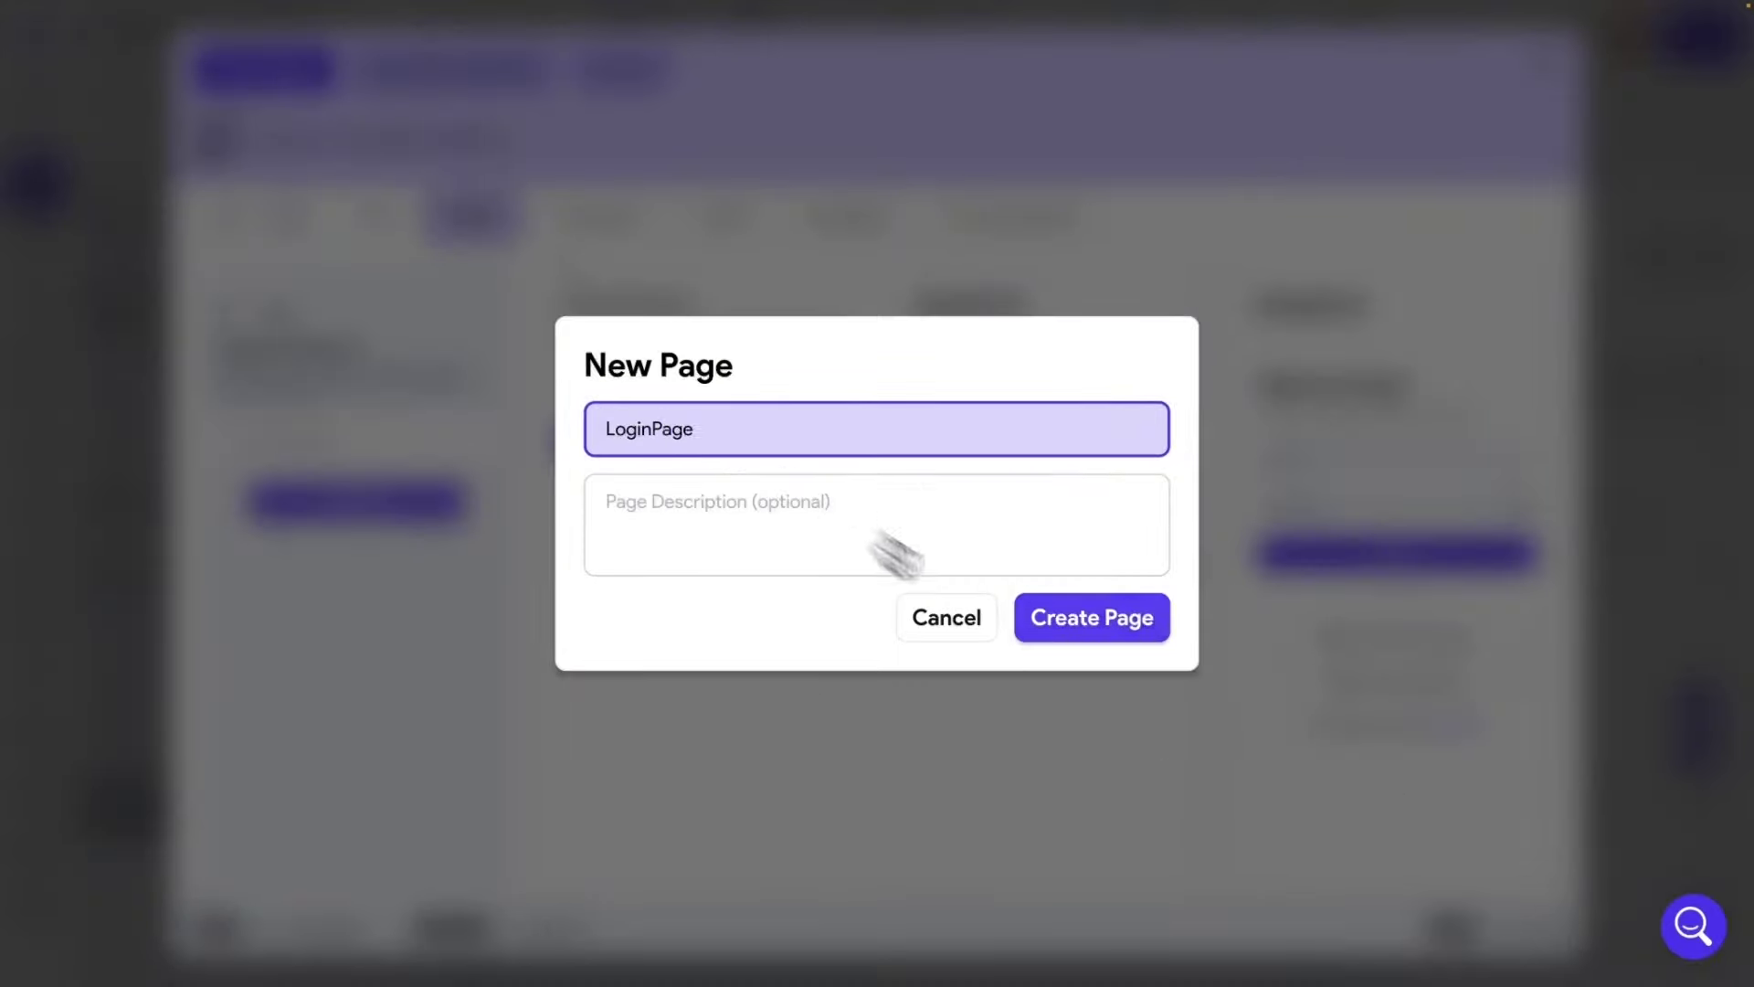
{"action": "key", "text": "Return"}
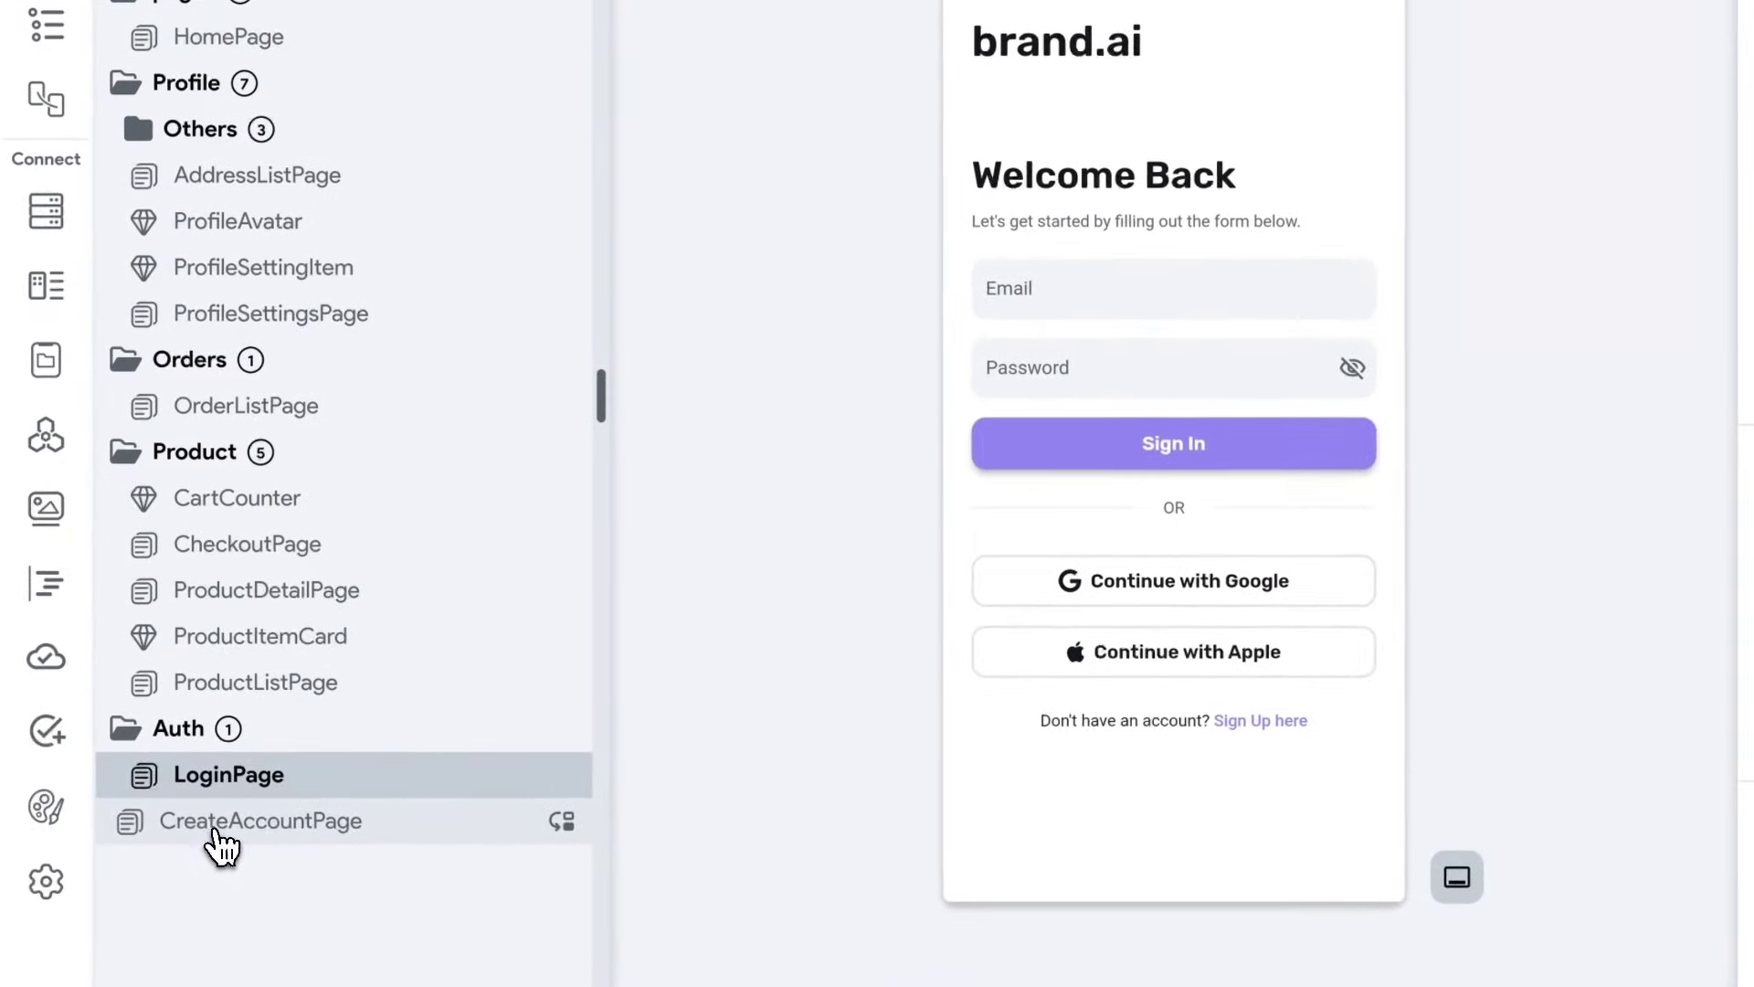
{"action": "left_click_drag", "start_coordinate": [219, 845], "coordinate": [190, 740]}
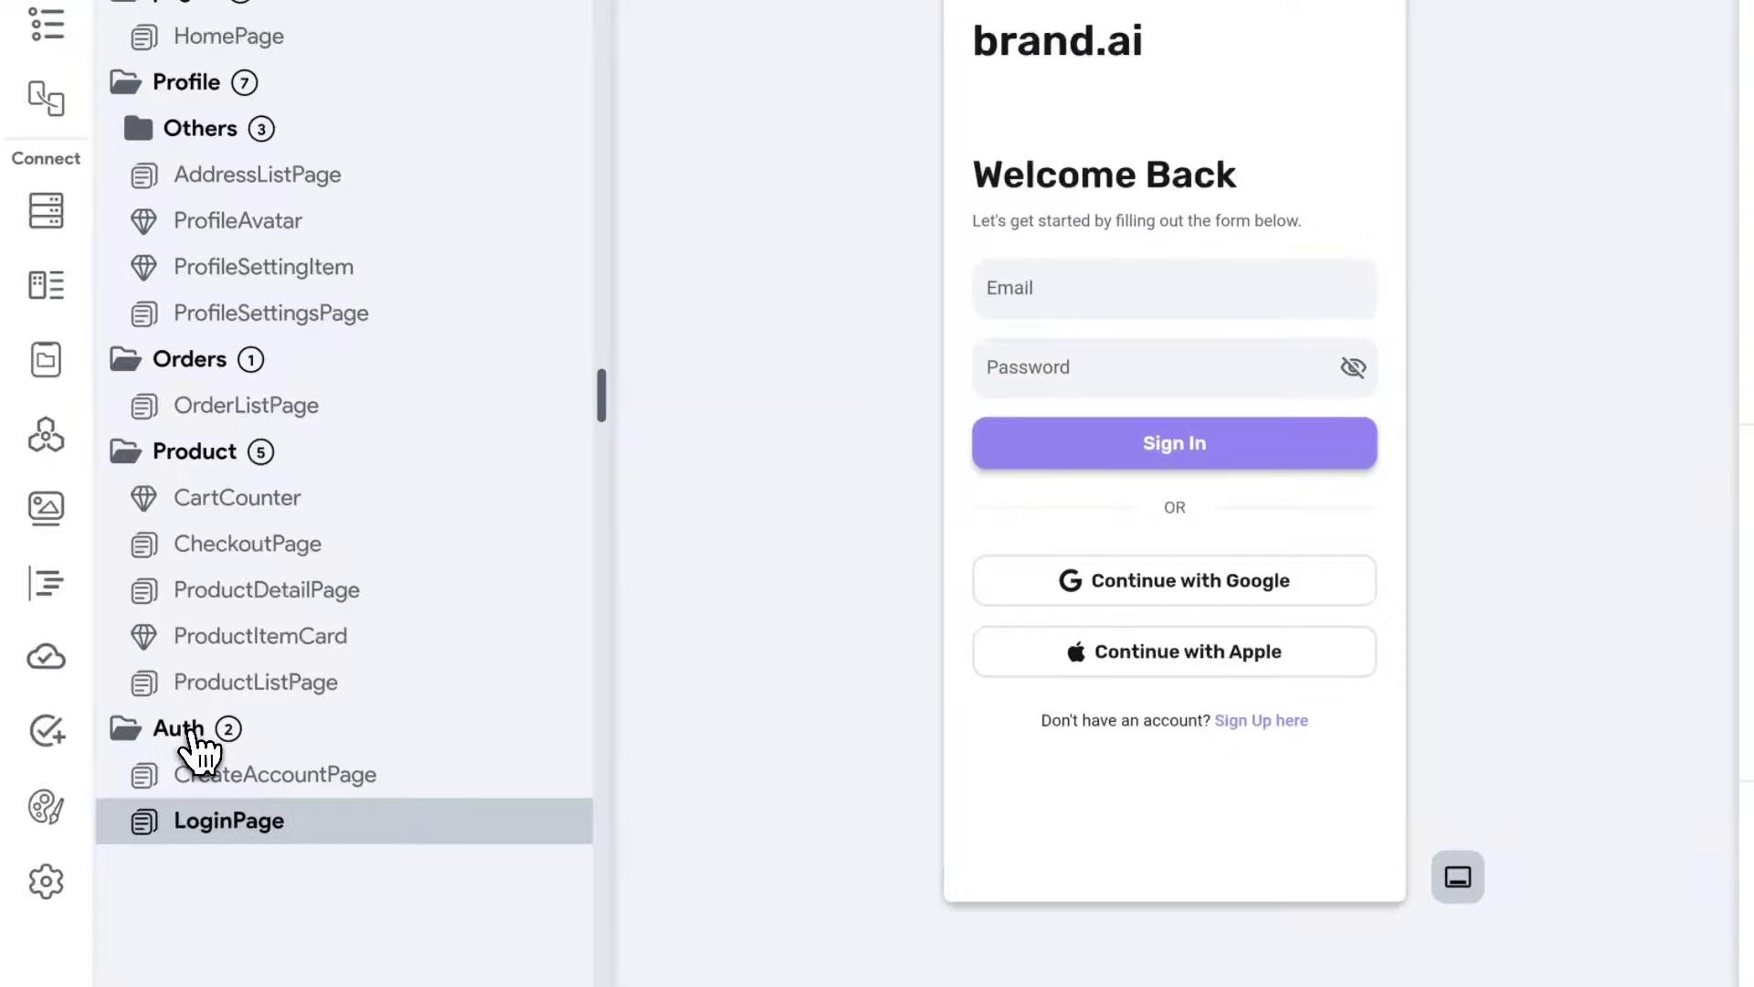
Create ForgotPasswordPage in Auth from the Forgot Password 02 auth template with My Theme.
{"action": "right_click", "coordinate": [190, 731]}
{"action": "left_click", "coordinate": [302, 786]}
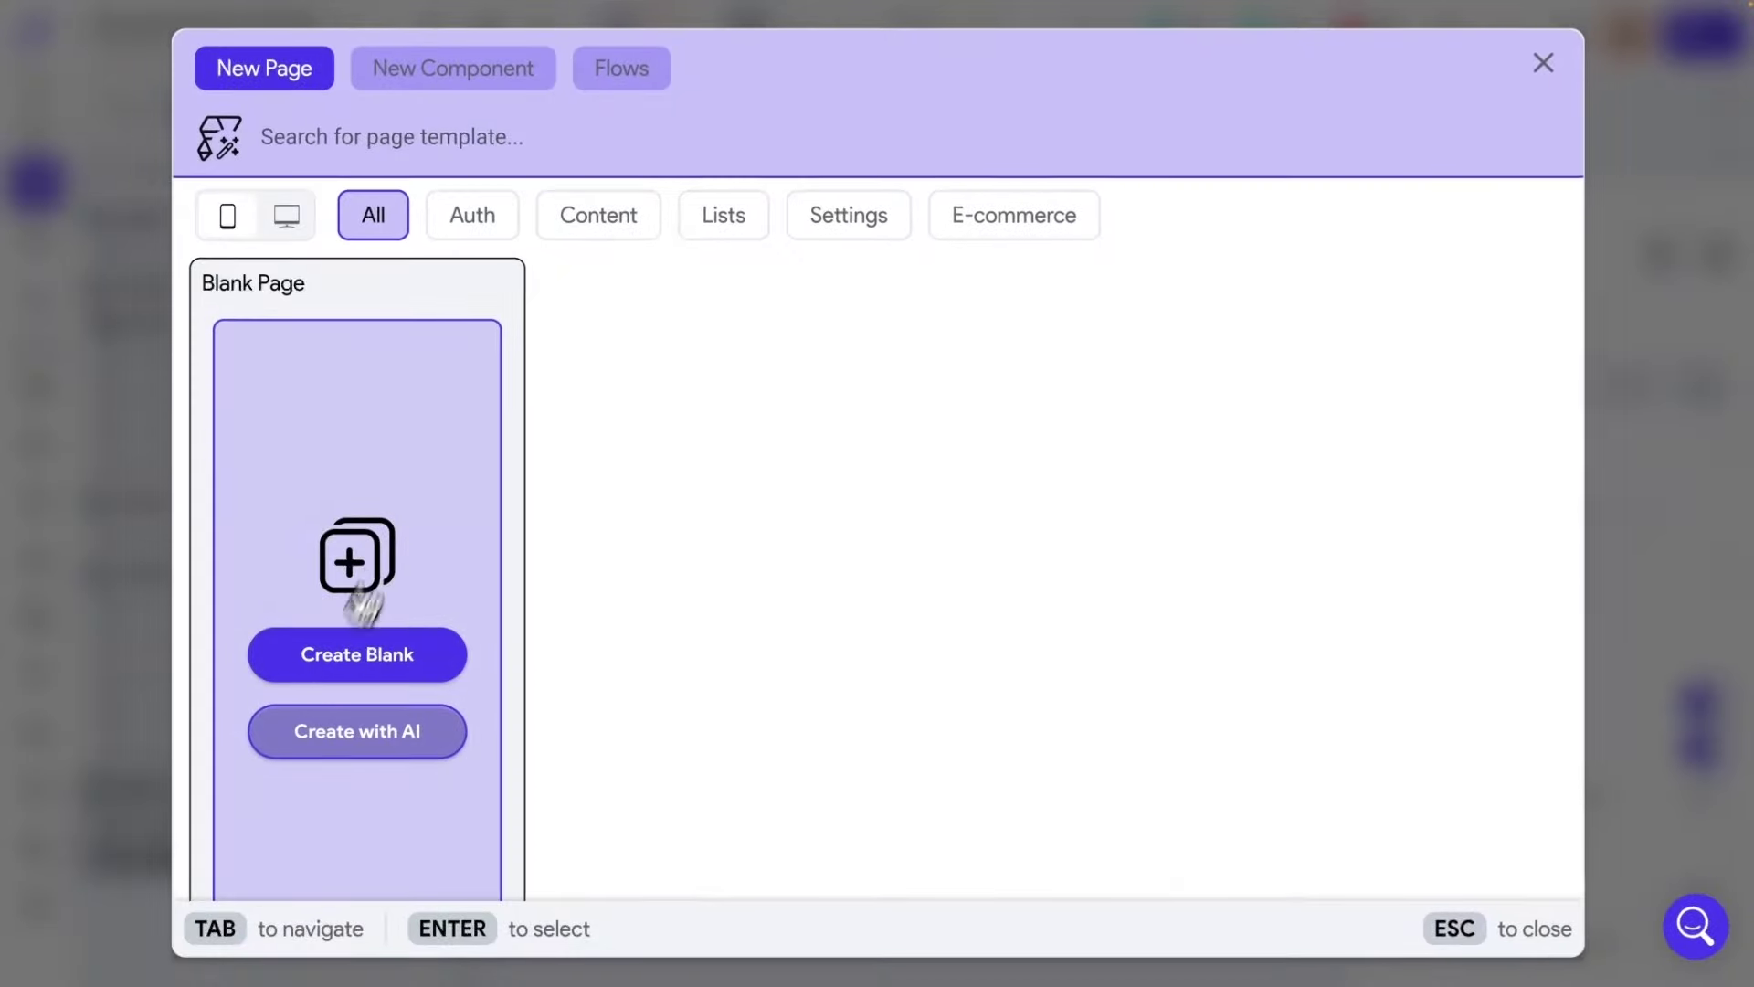
{"action": "left_click", "coordinate": [472, 216]}
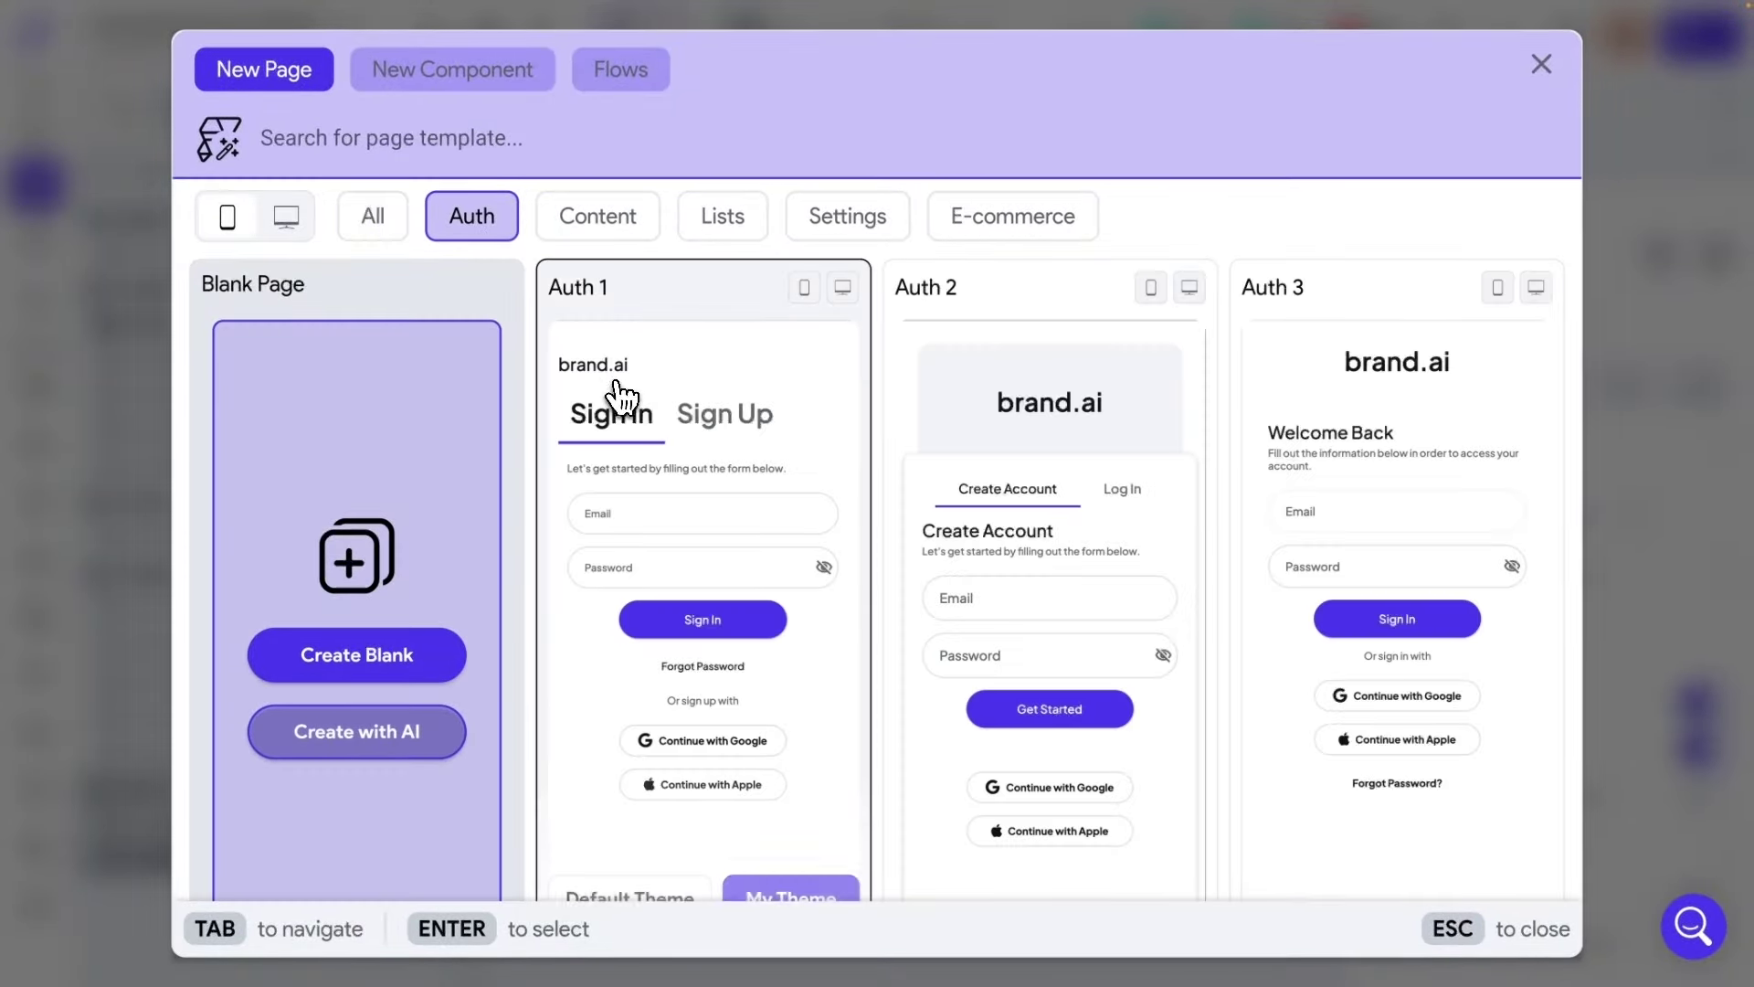
{"action": "scroll", "coordinate": [624, 405], "scroll_direction": "down", "scroll_amount": 2}
{"action": "scroll", "coordinate": [624, 405], "scroll_direction": "down", "scroll_amount": 10}
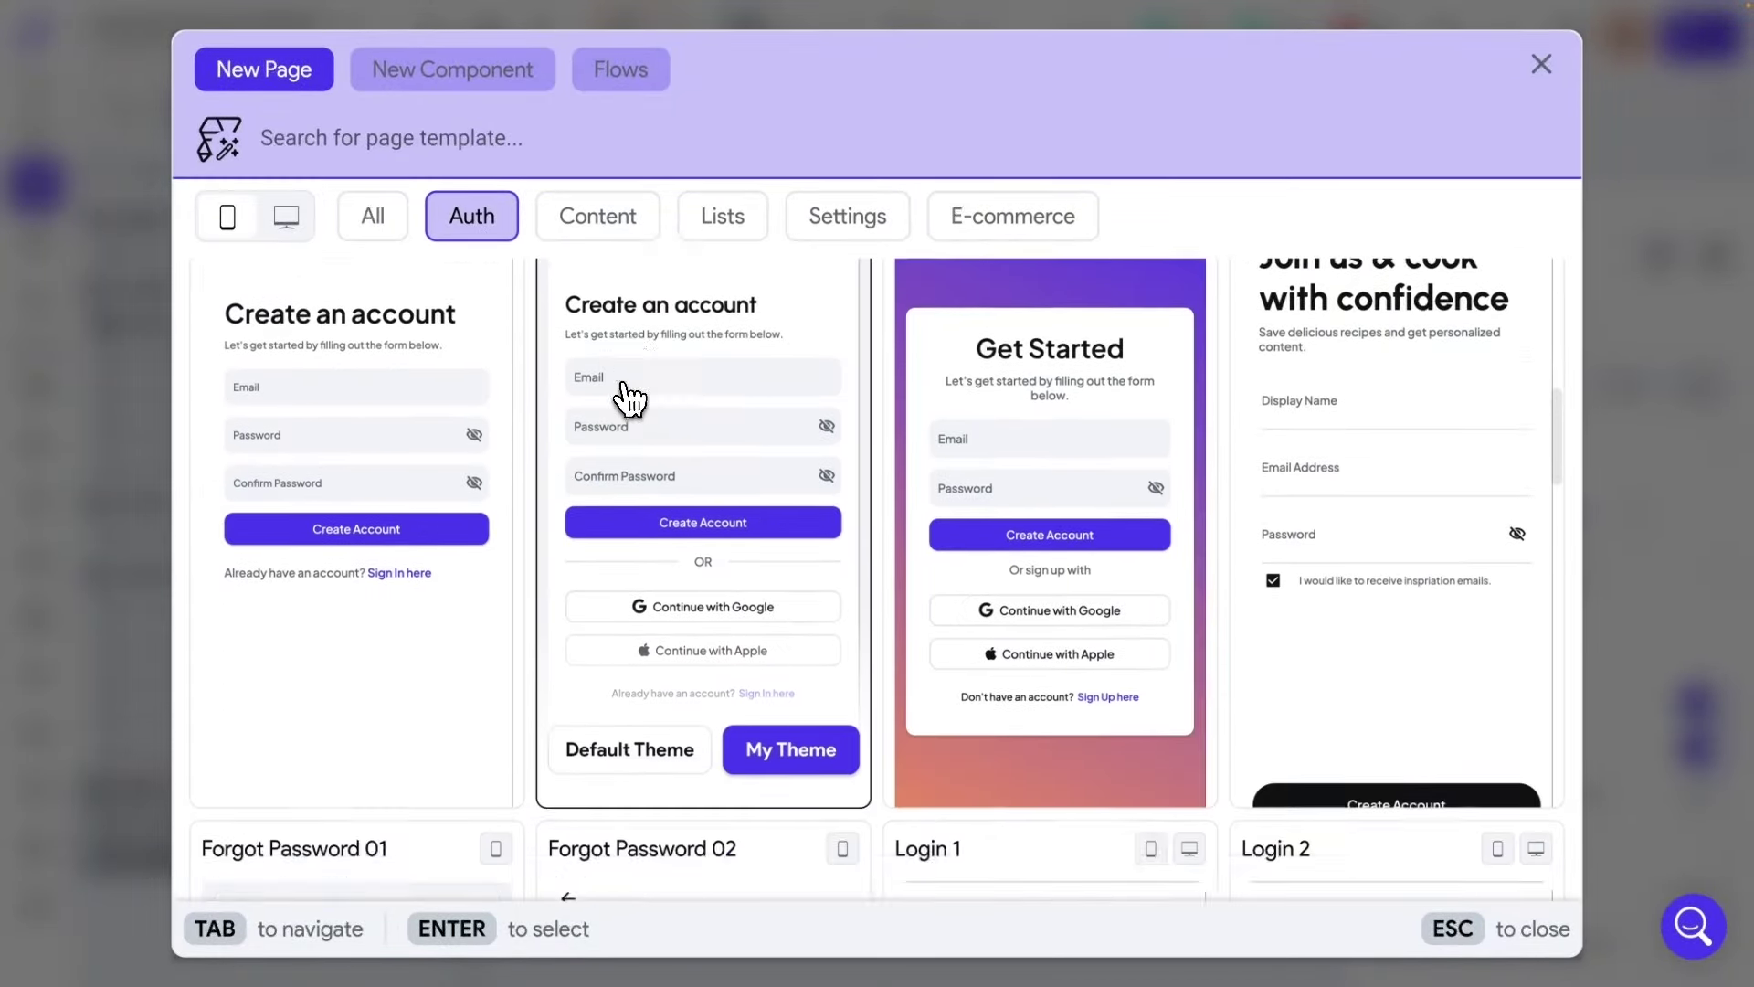
{"action": "scroll", "coordinate": [639, 403], "scroll_direction": "down", "scroll_amount": 4}
{"action": "scroll", "coordinate": [644, 404], "scroll_direction": "up", "scroll_amount": 1}
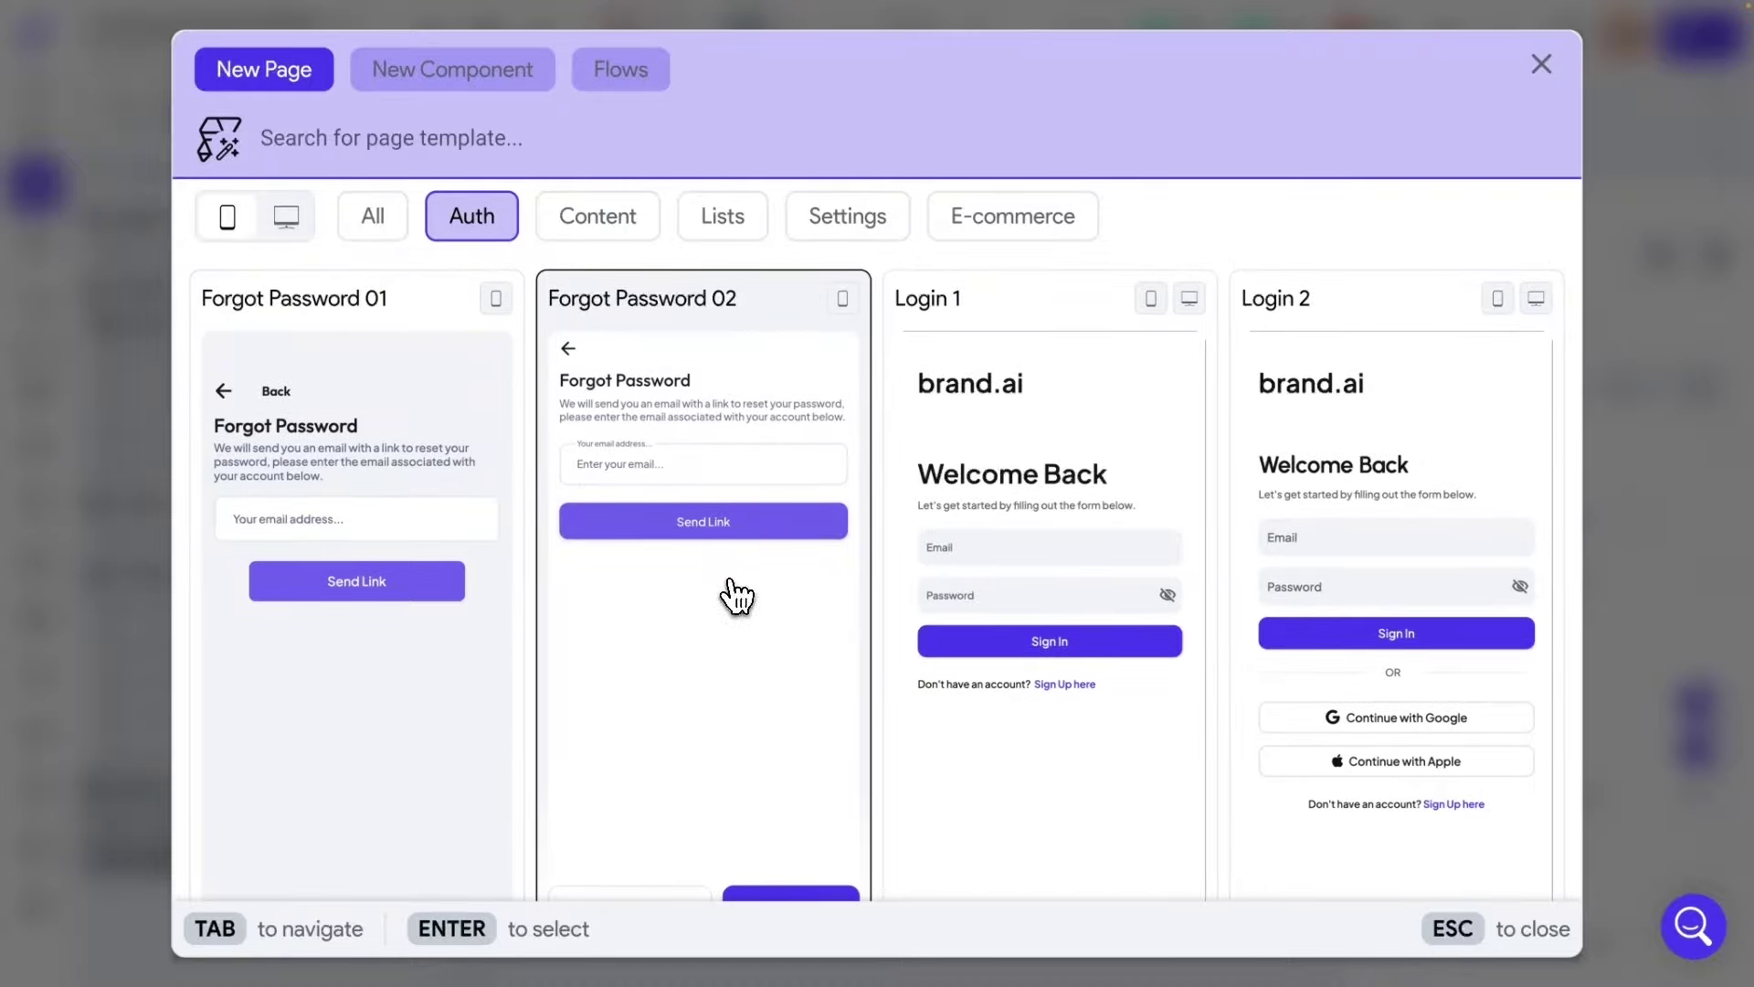
{"action": "scroll", "coordinate": [763, 666], "scroll_direction": "down", "scroll_amount": 2}
{"action": "left_click", "coordinate": [795, 826]}
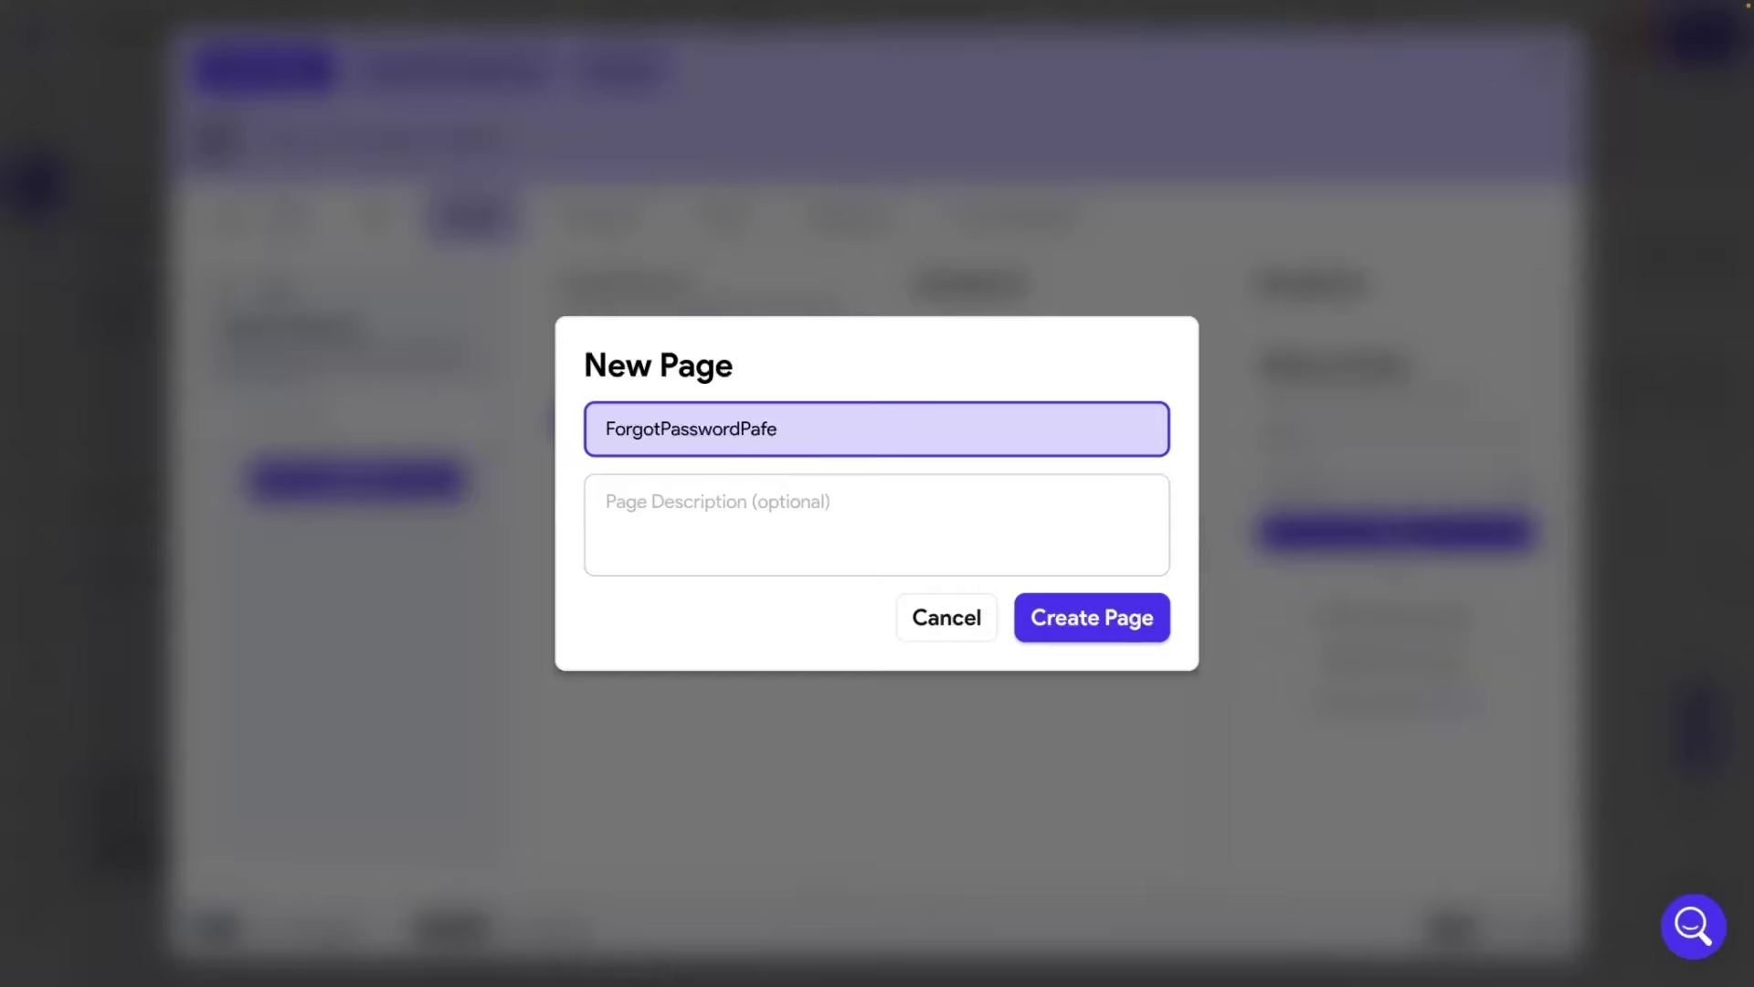
{"action": "left_click", "coordinate": [1090, 622]}
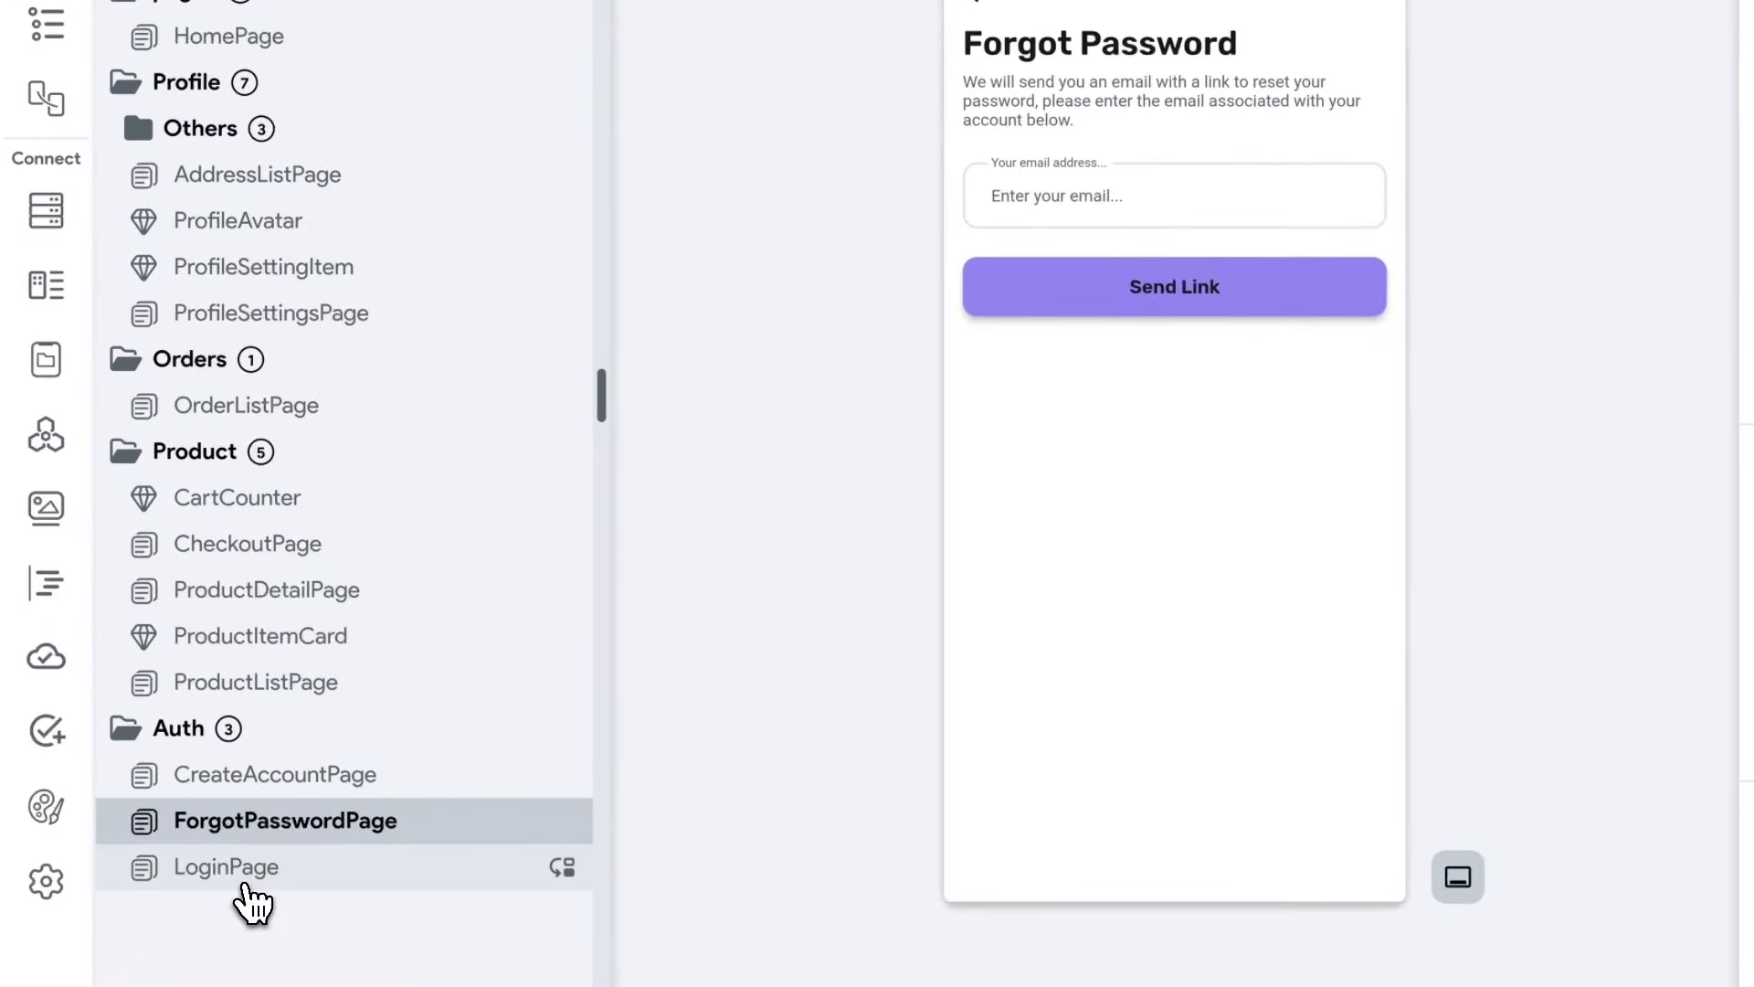
Delete LoginPage's brand.ai heading, then switch back to CreateAccountPage.
{"action": "left_click", "coordinate": [245, 883]}
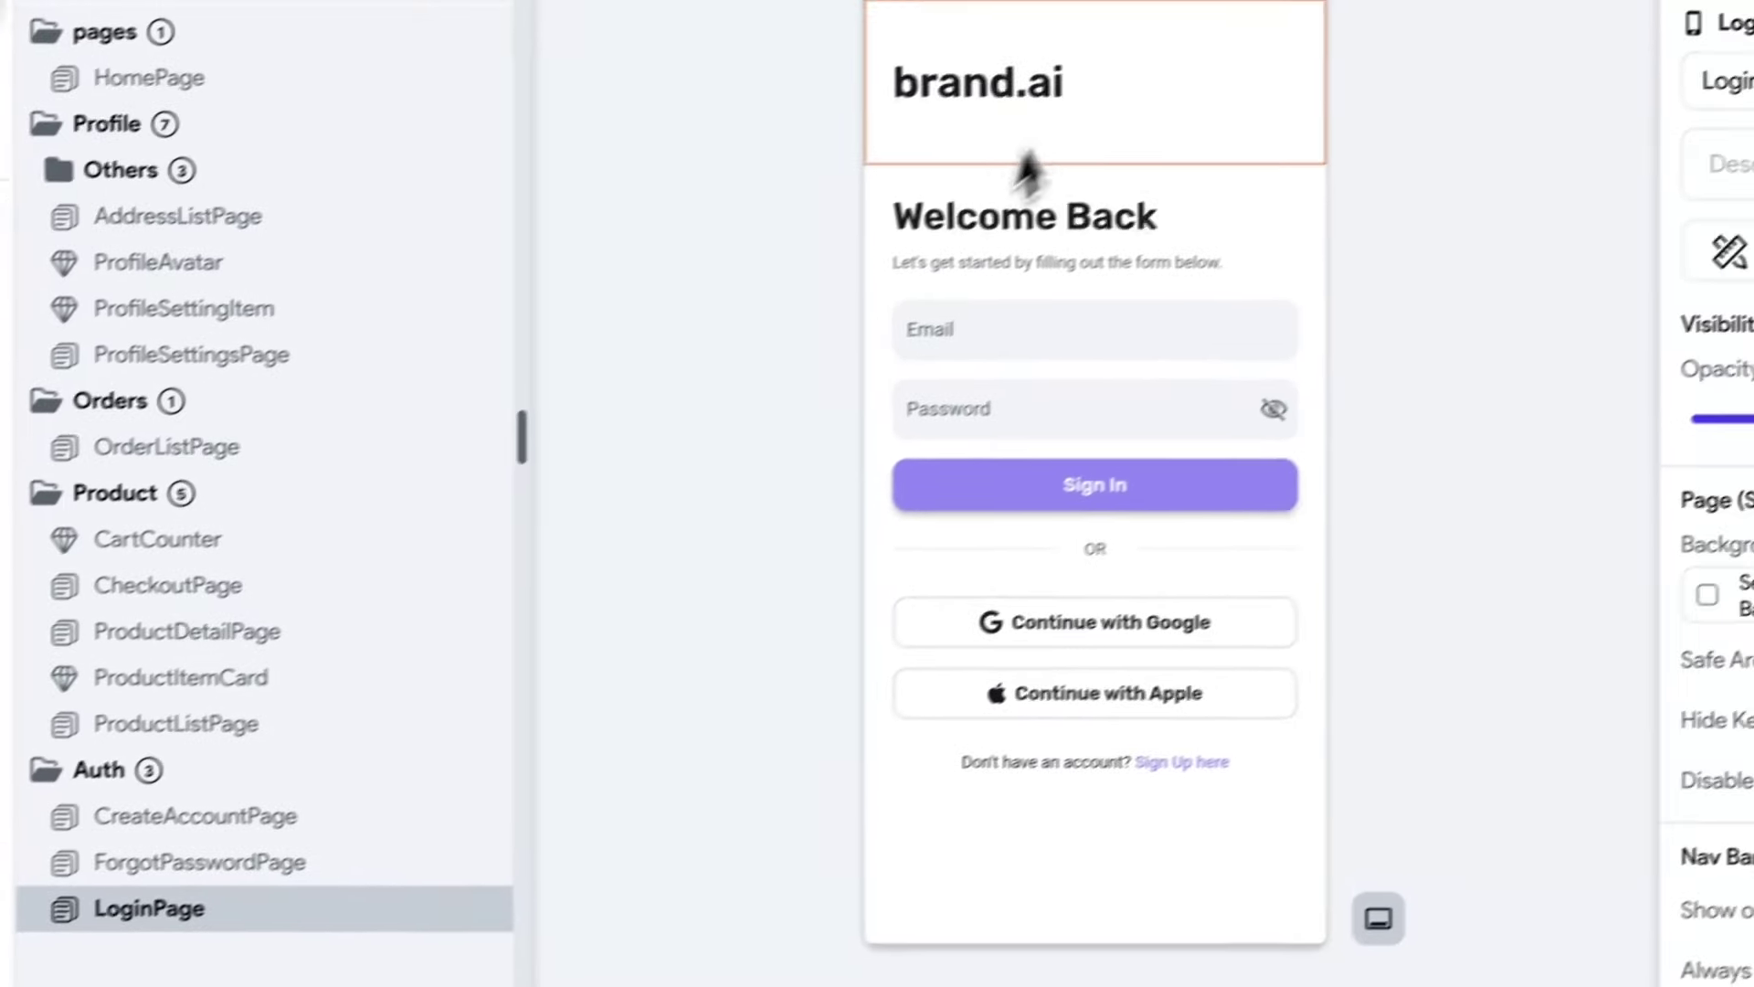
{"action": "left_click", "coordinate": [1183, 79]}
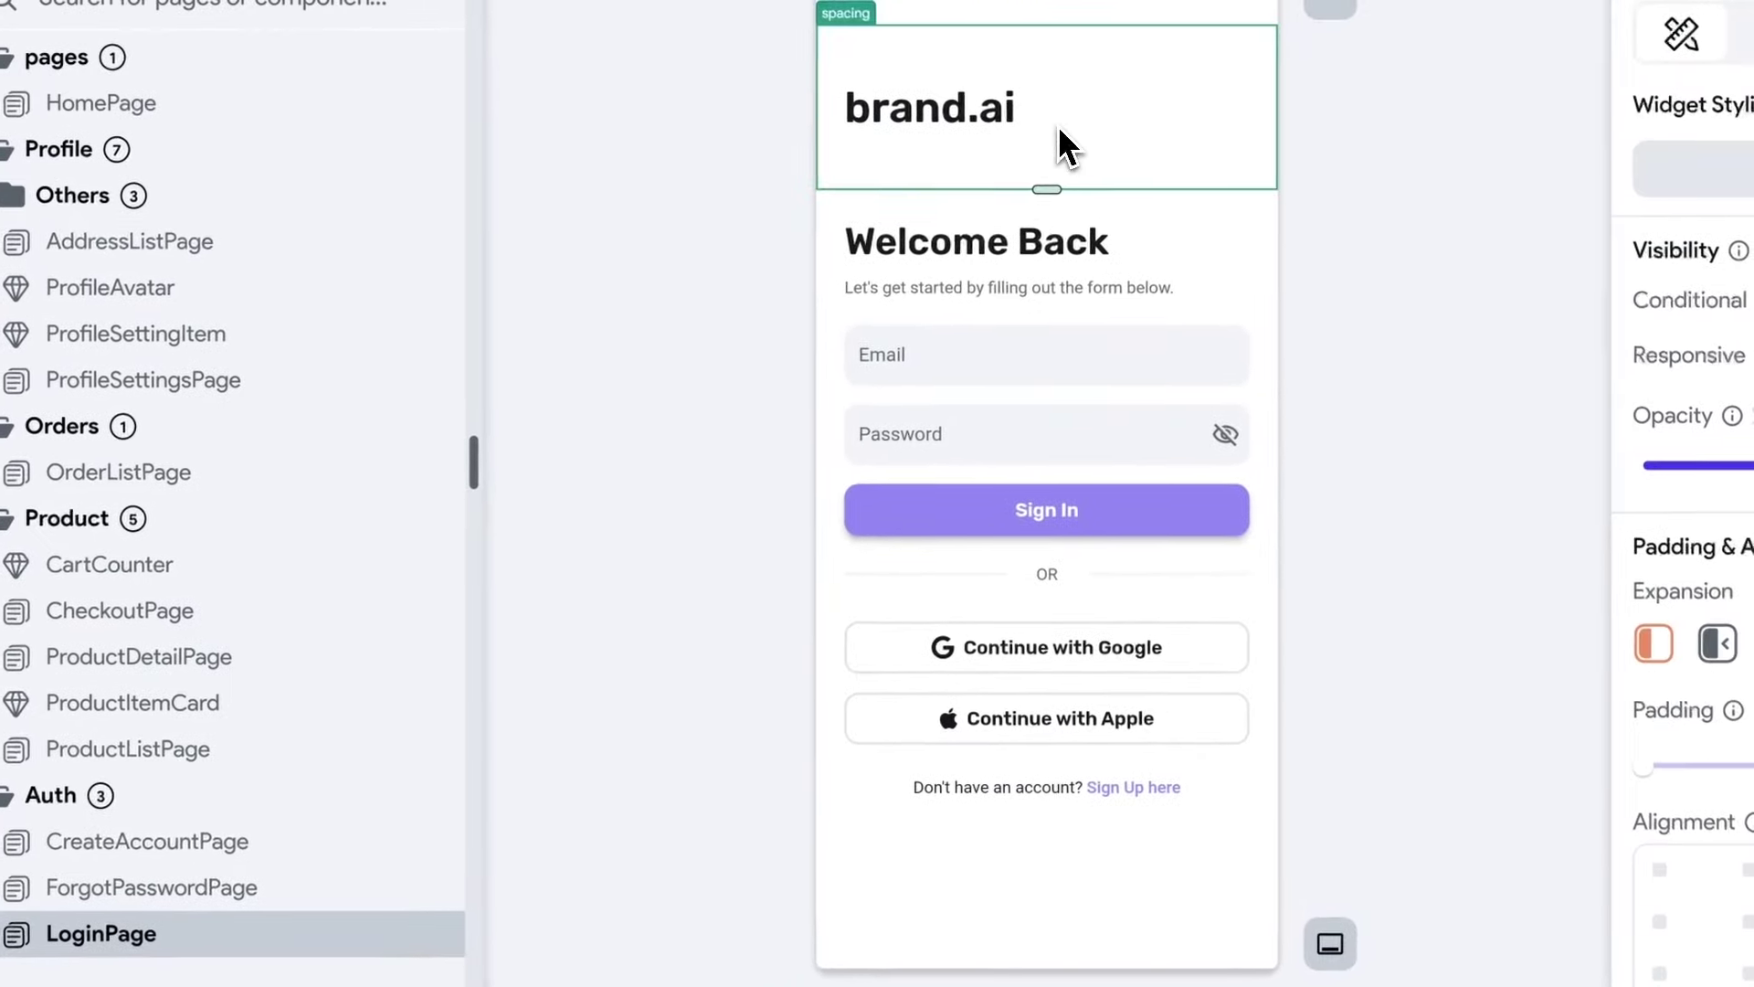
{"action": "left_click", "coordinate": [984, 124]}
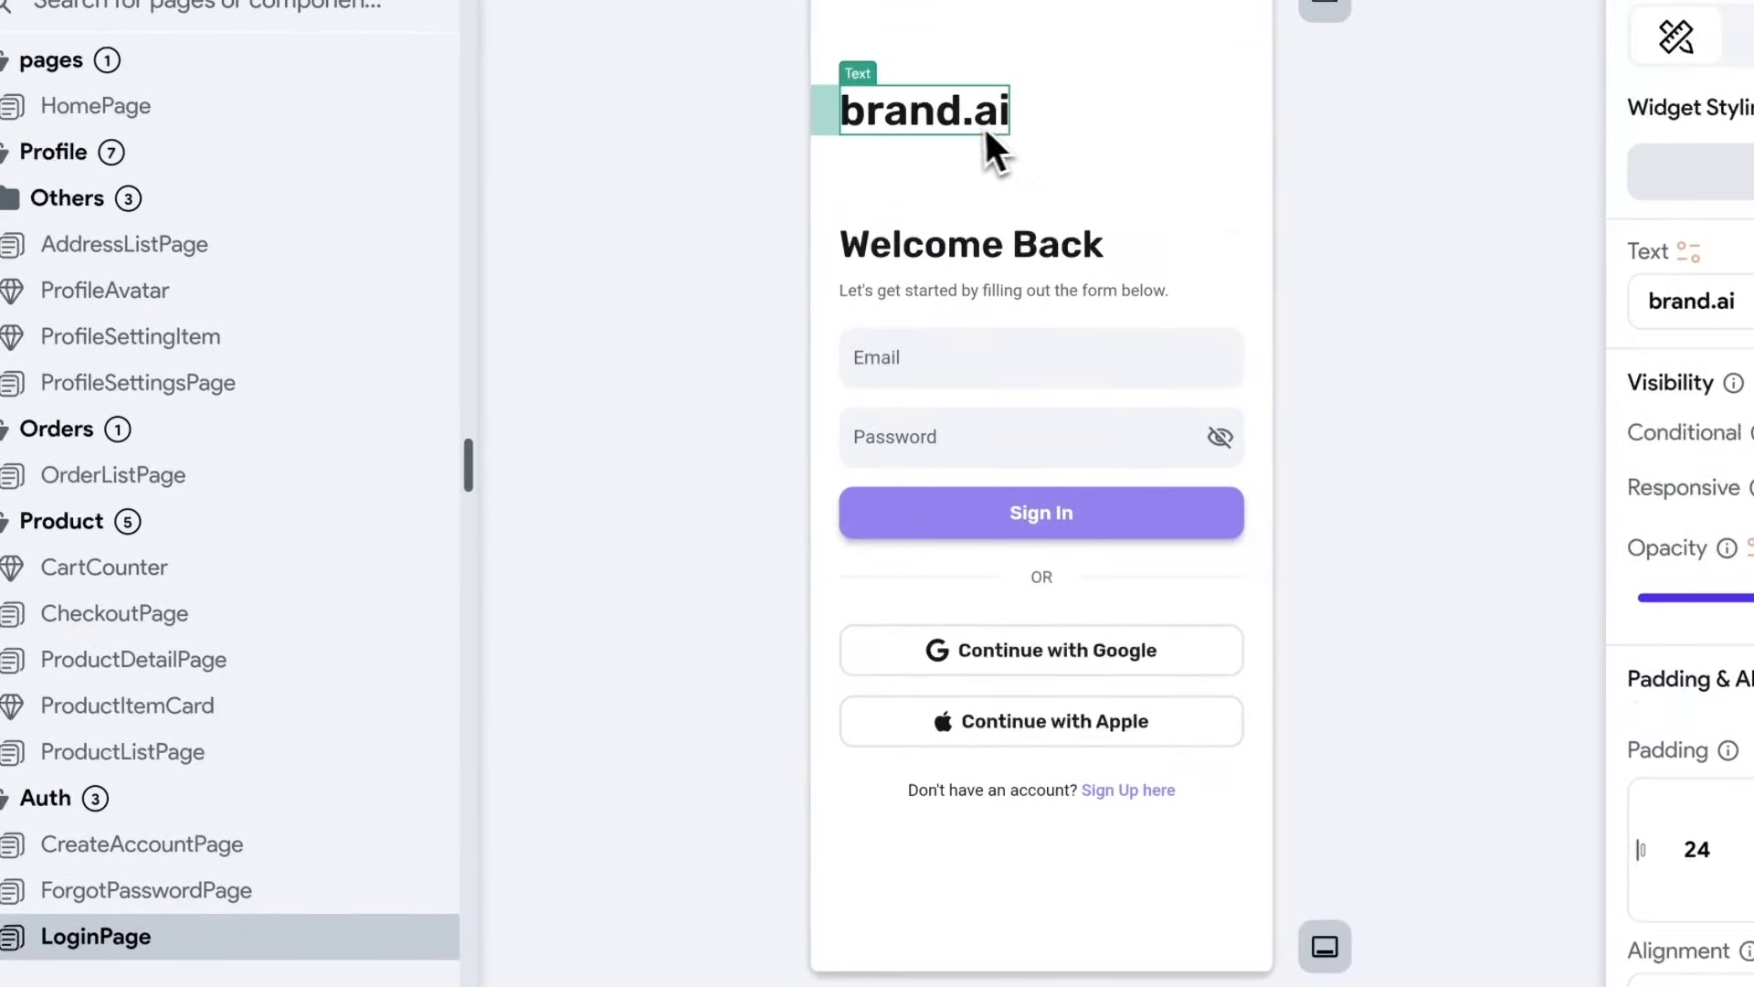
{"action": "key", "text": "Delete"}
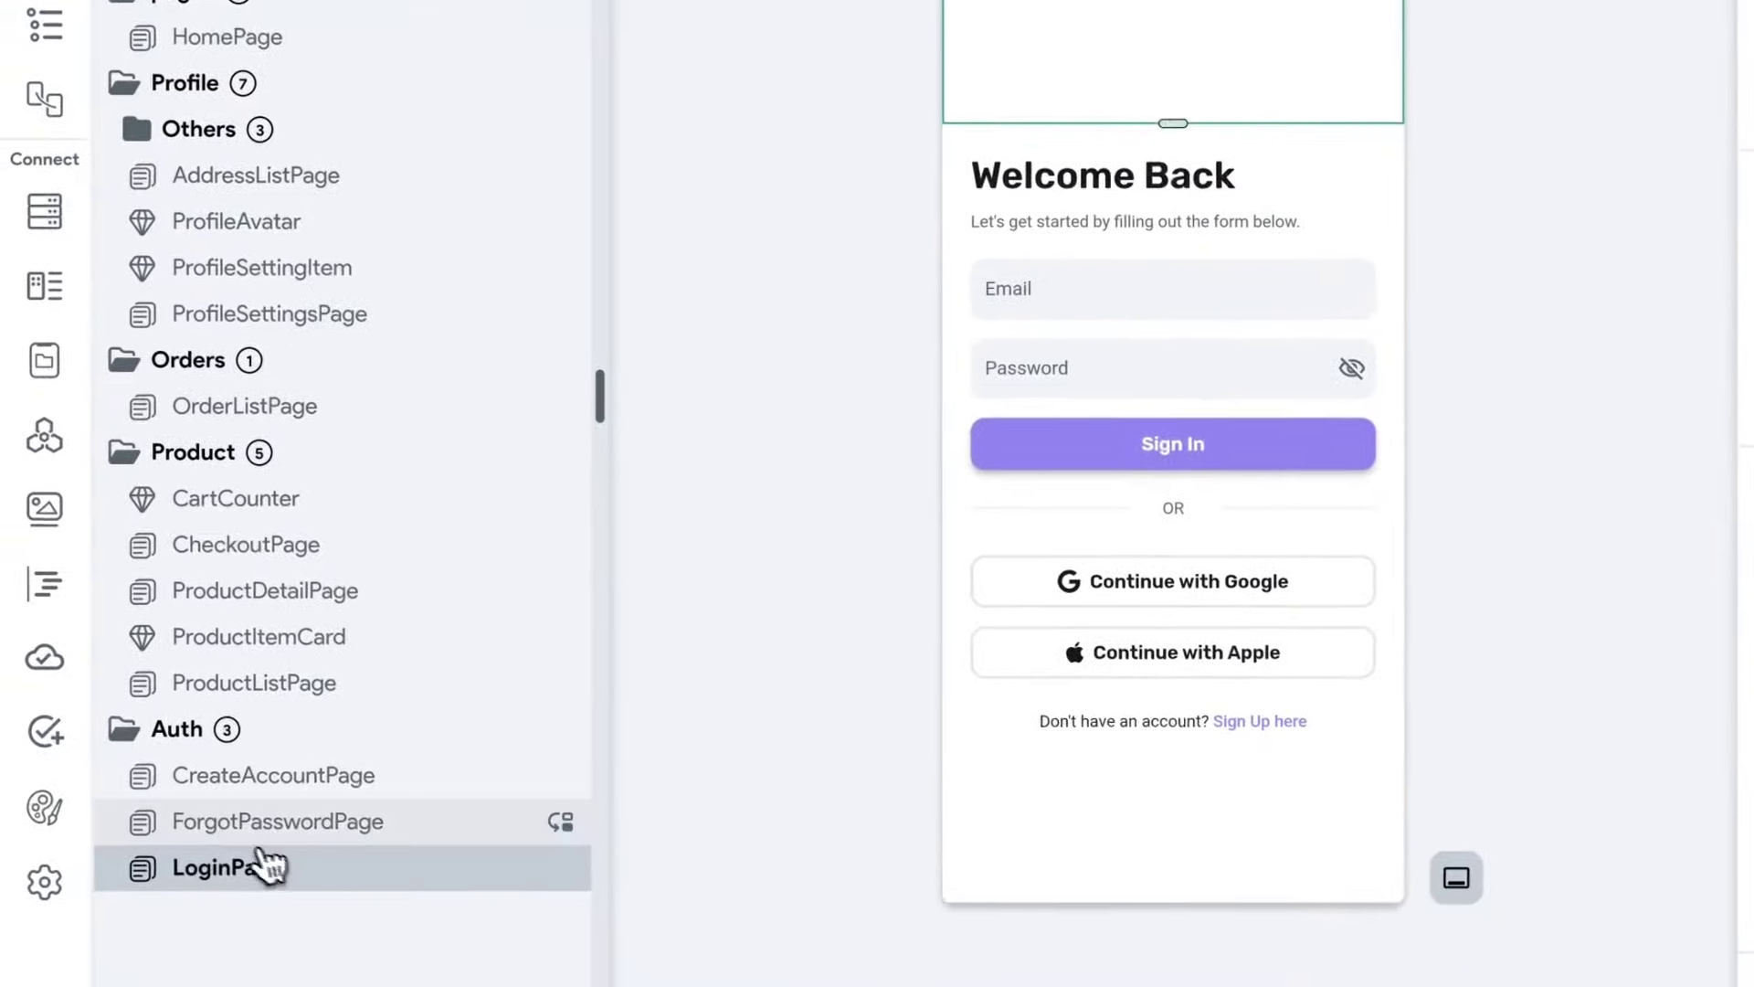
{"action": "left_click", "coordinate": [255, 831]}
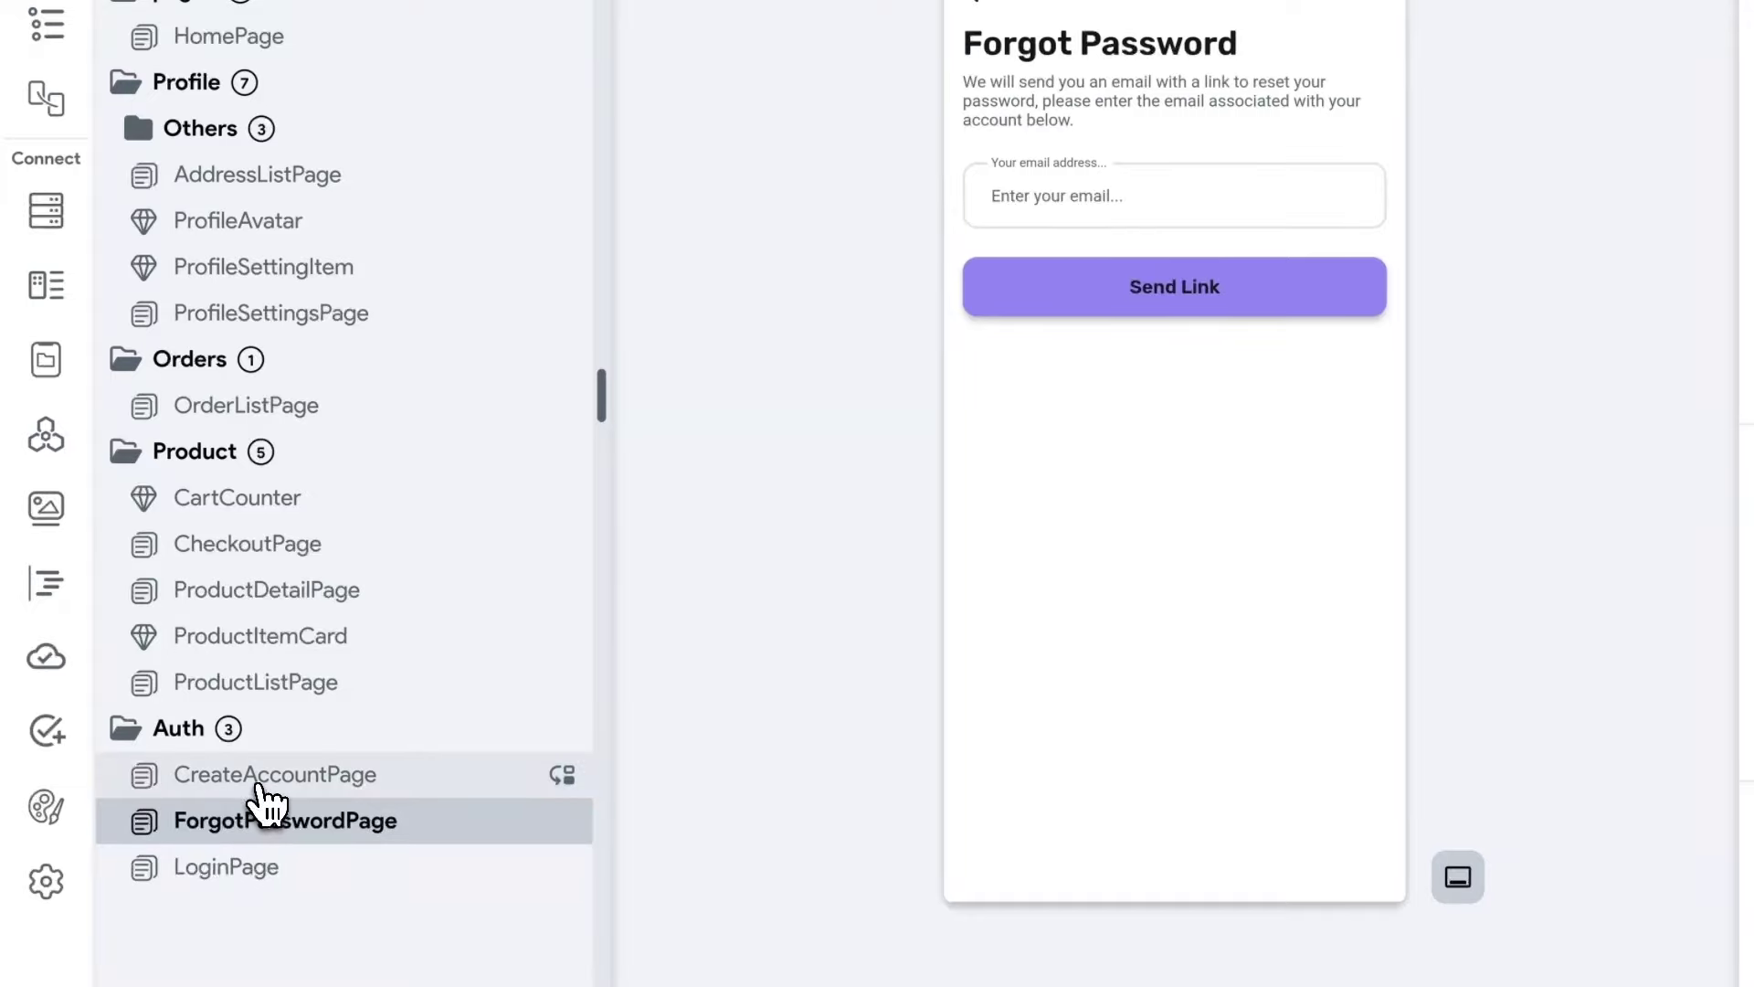
{"action": "left_click", "coordinate": [255, 788]}
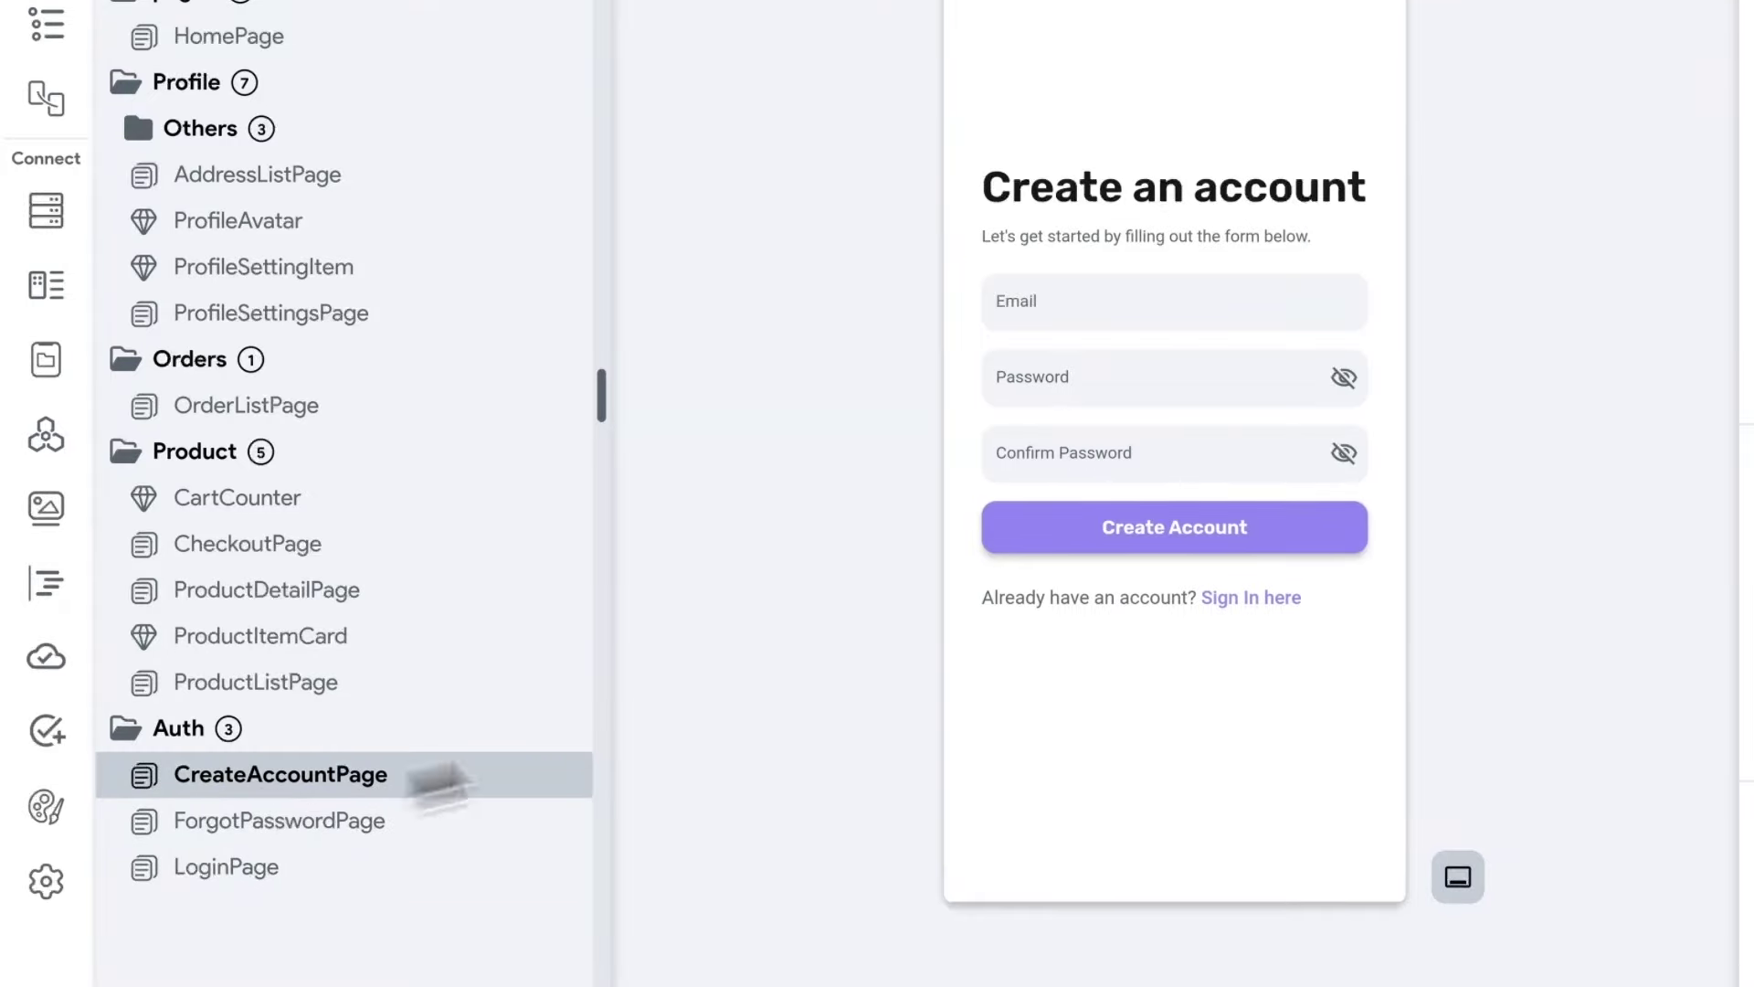
Add an On Tap Navigate To LoginPage action to the 'Sign In here' text.
{"action": "left_click", "coordinate": [1239, 605]}
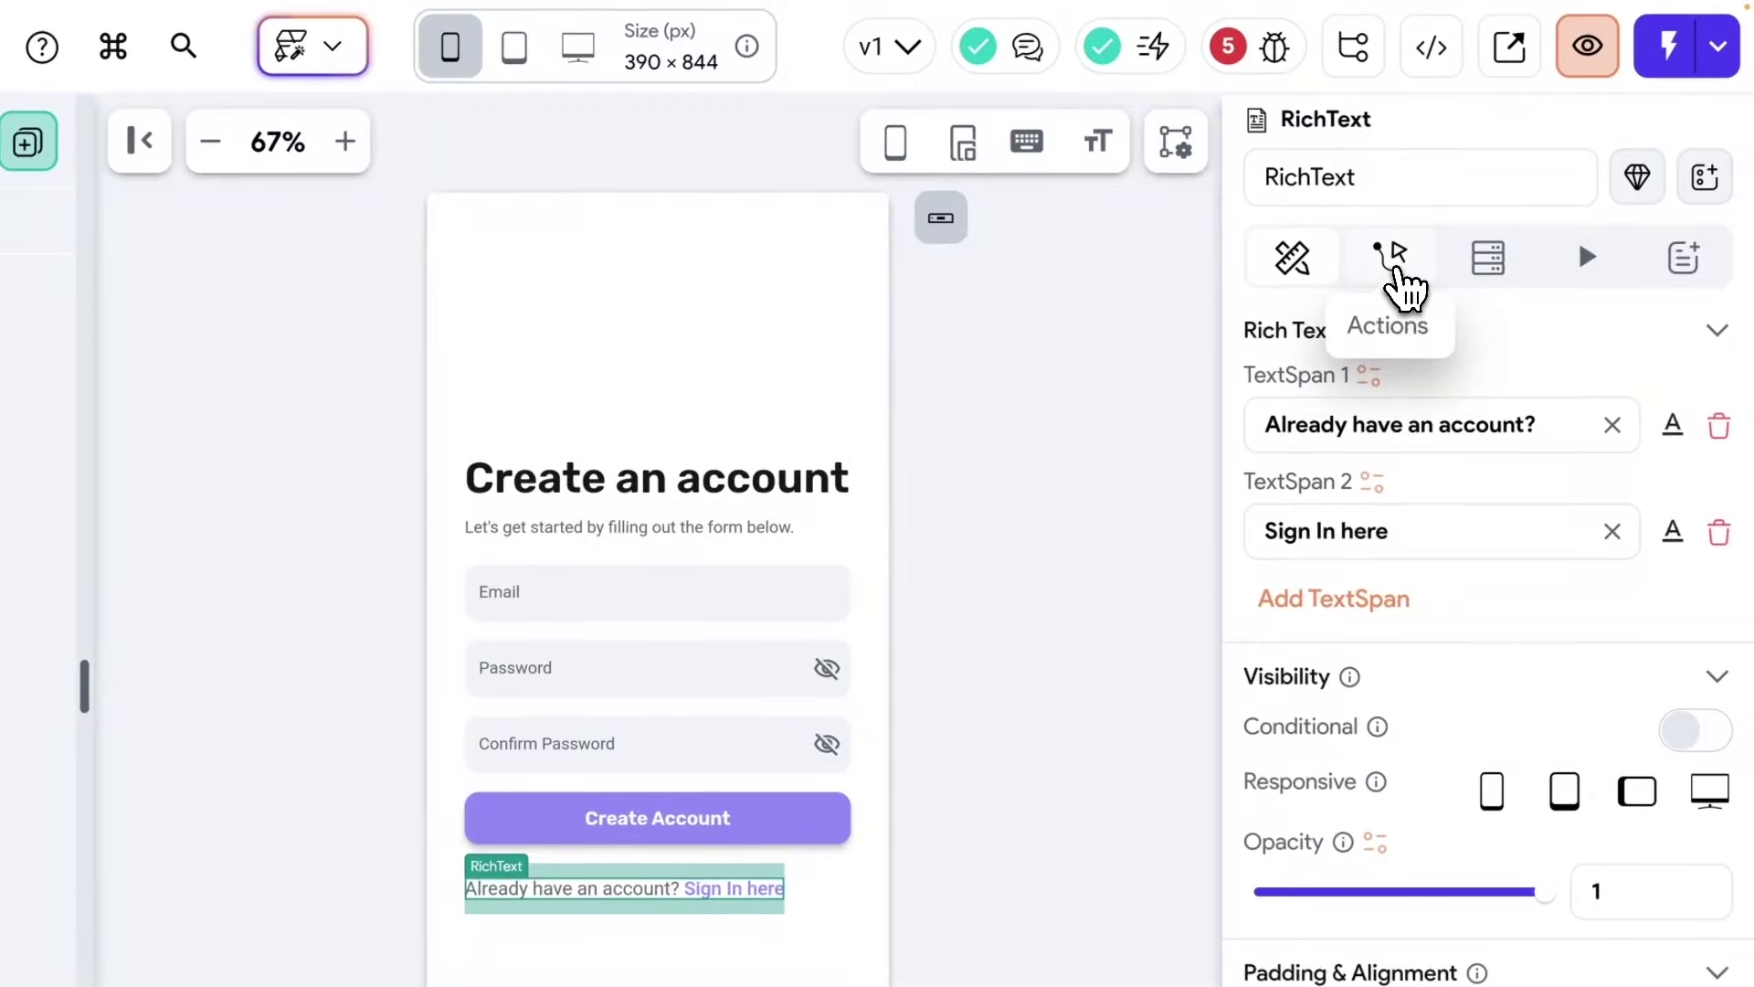
{"action": "left_click", "coordinate": [1398, 265]}
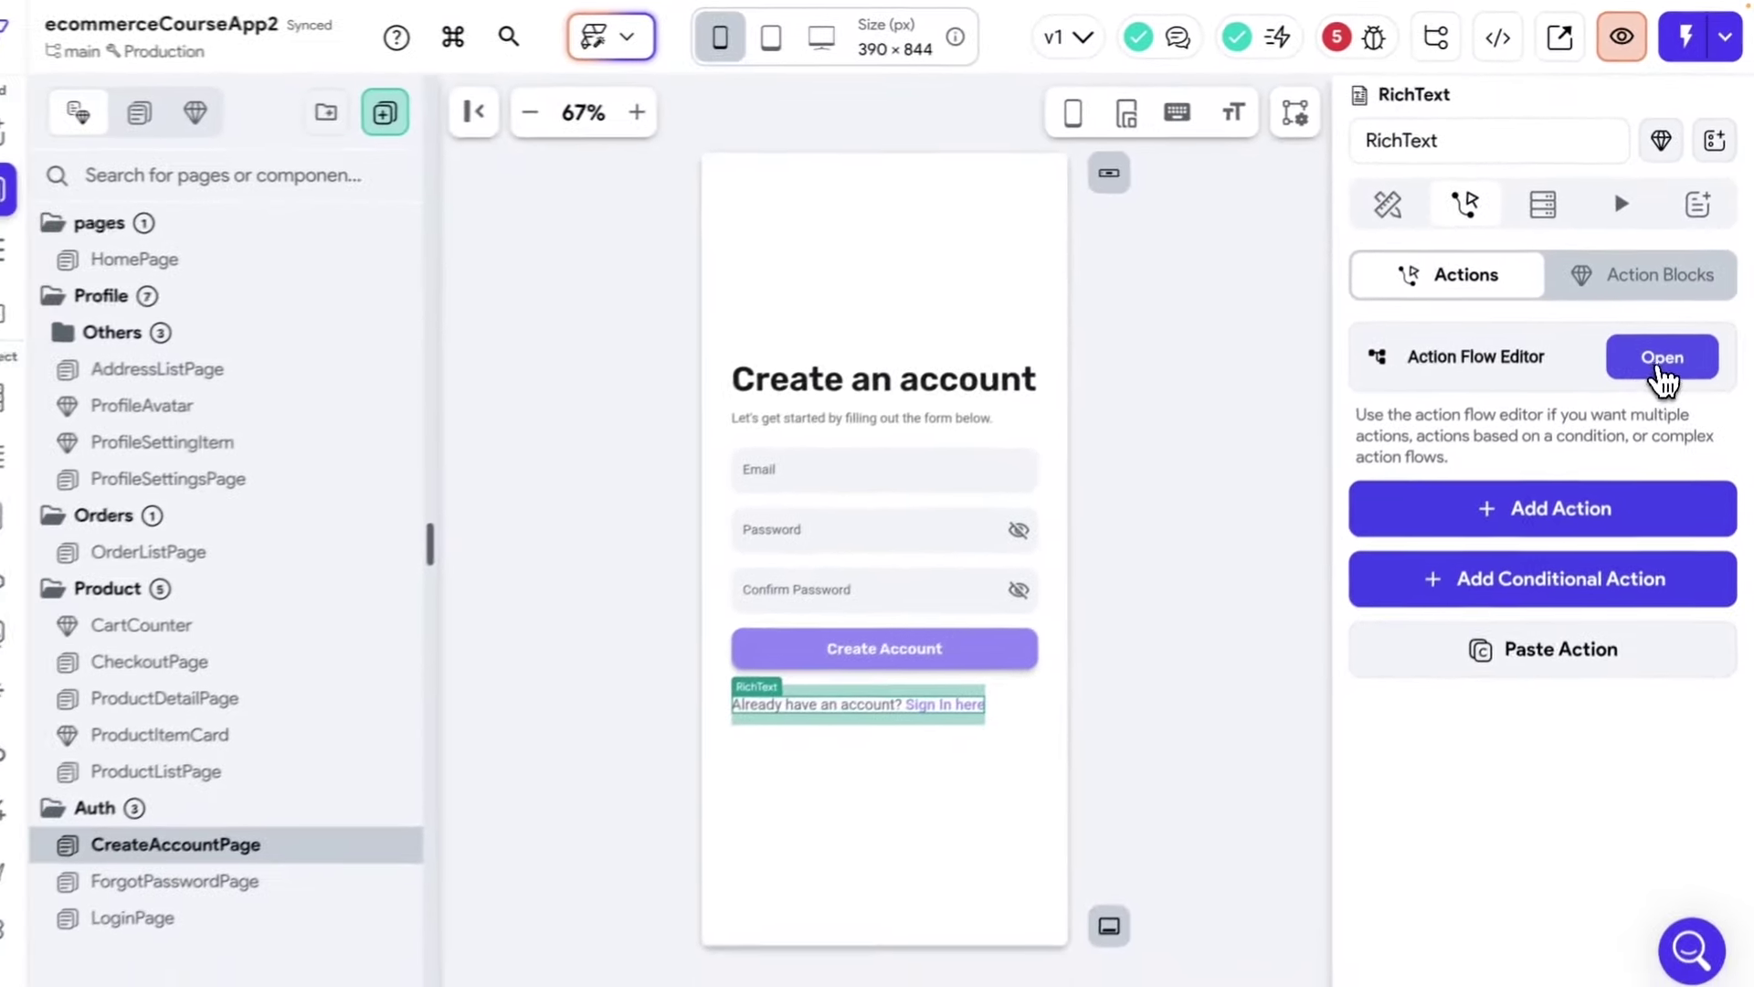
{"action": "left_click", "coordinate": [1644, 450]}
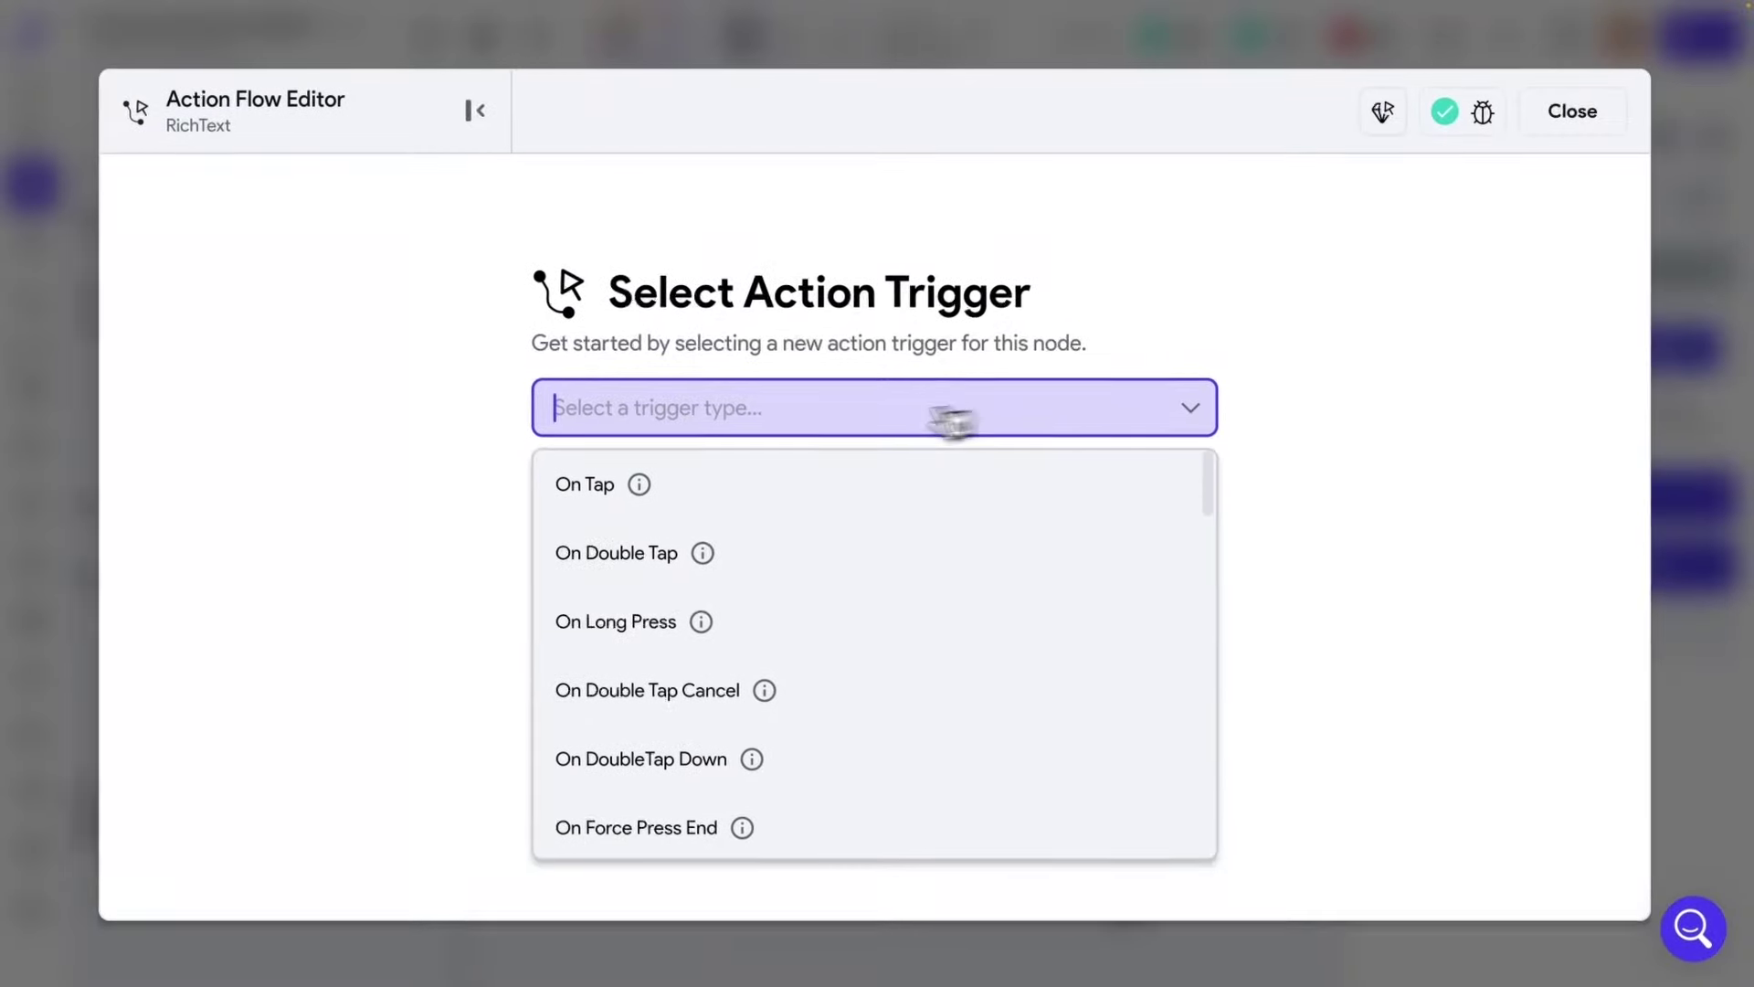
{"action": "left_click", "coordinate": [717, 503]}
{"action": "left_click", "coordinate": [1081, 673]}
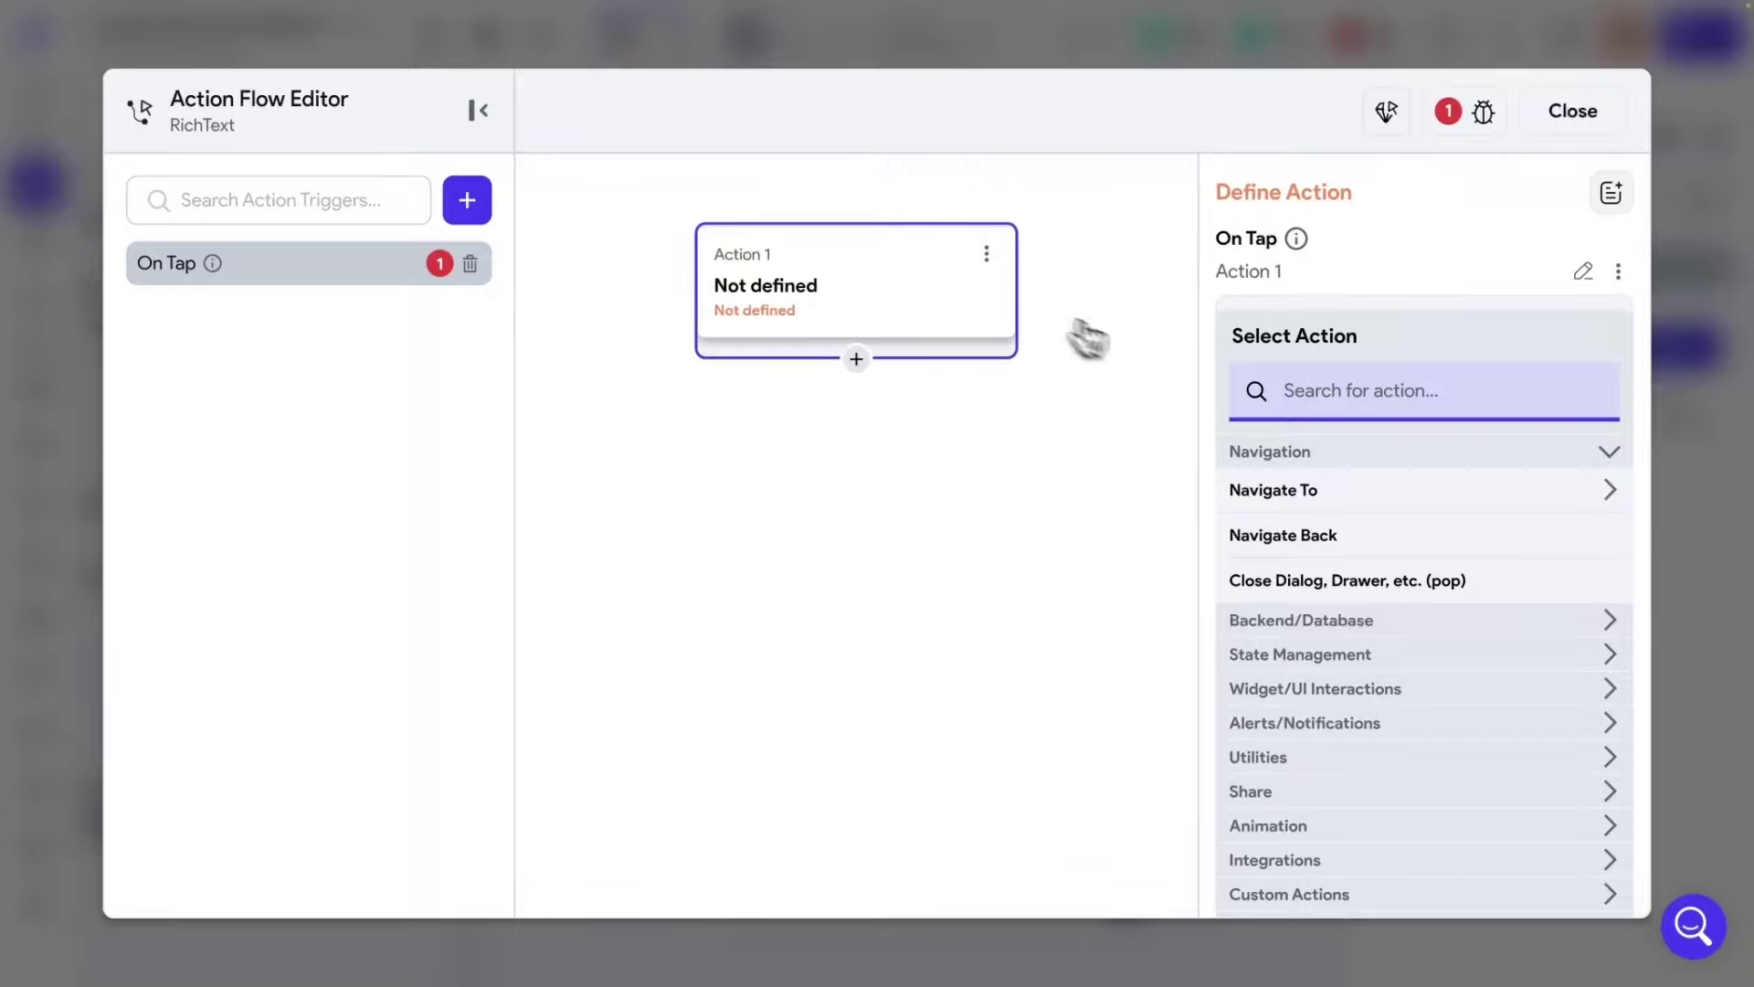
{"action": "left_click", "coordinate": [1302, 502]}
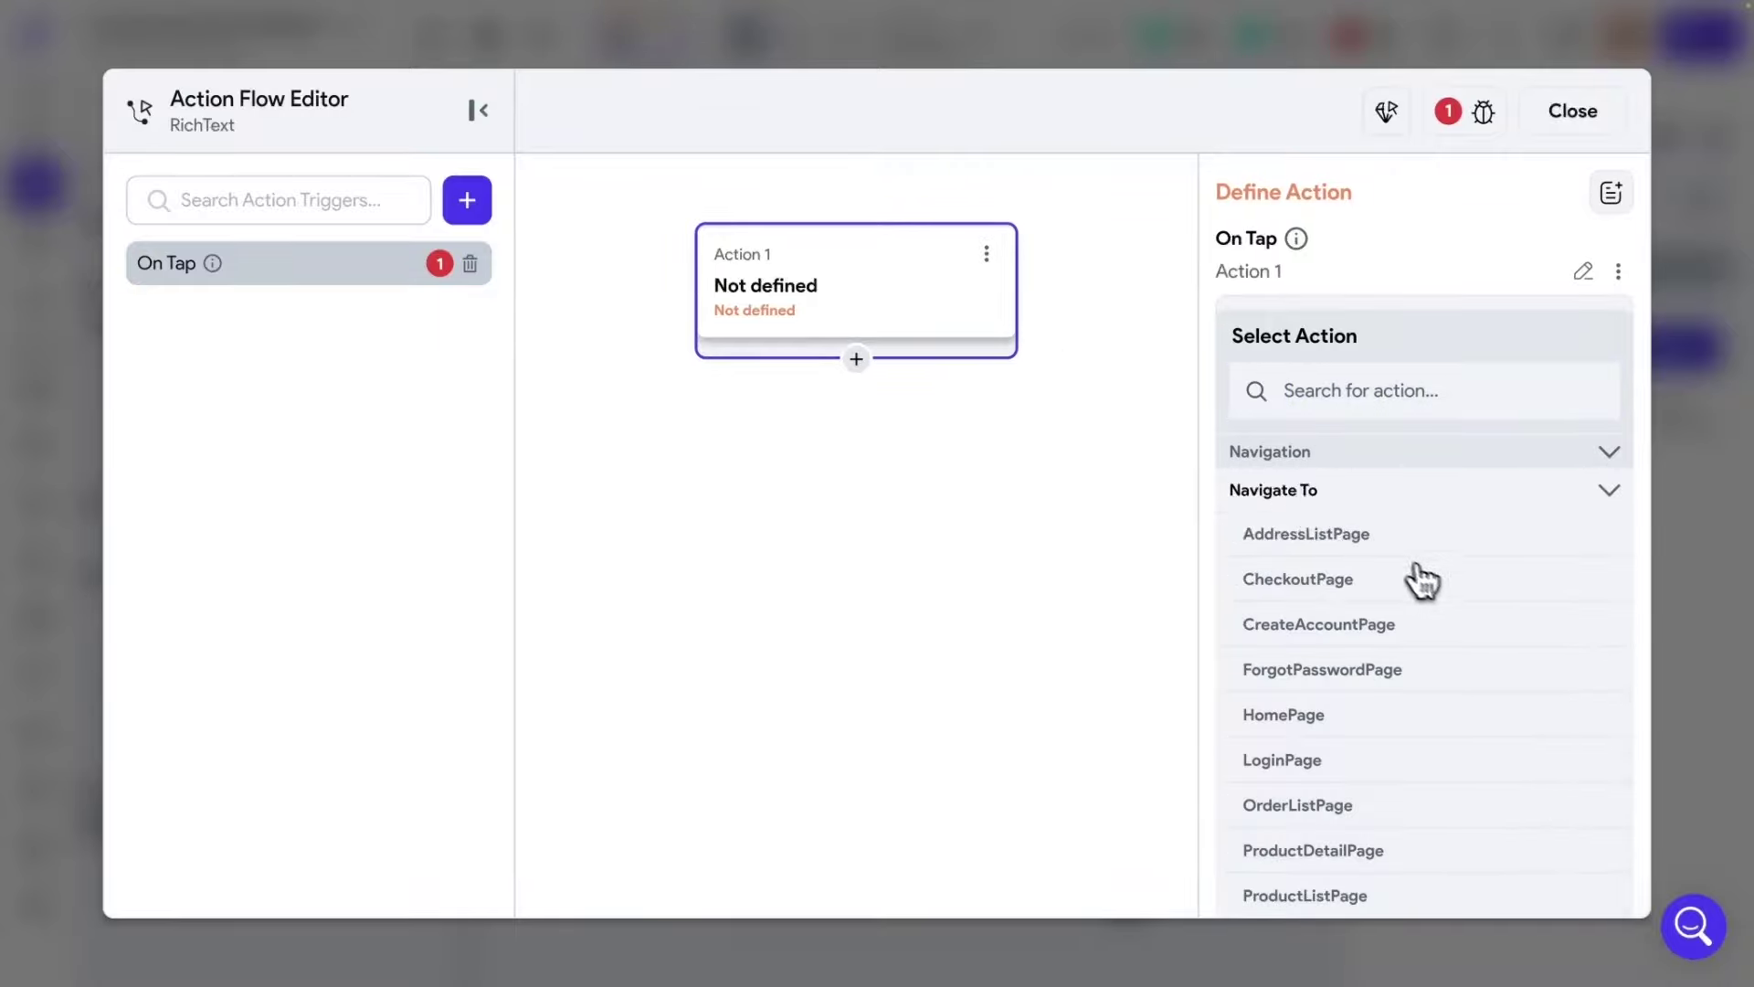
{"action": "scroll", "coordinate": [1423, 581], "scroll_direction": "down", "scroll_amount": 1}
{"action": "left_click", "coordinate": [1305, 687]}
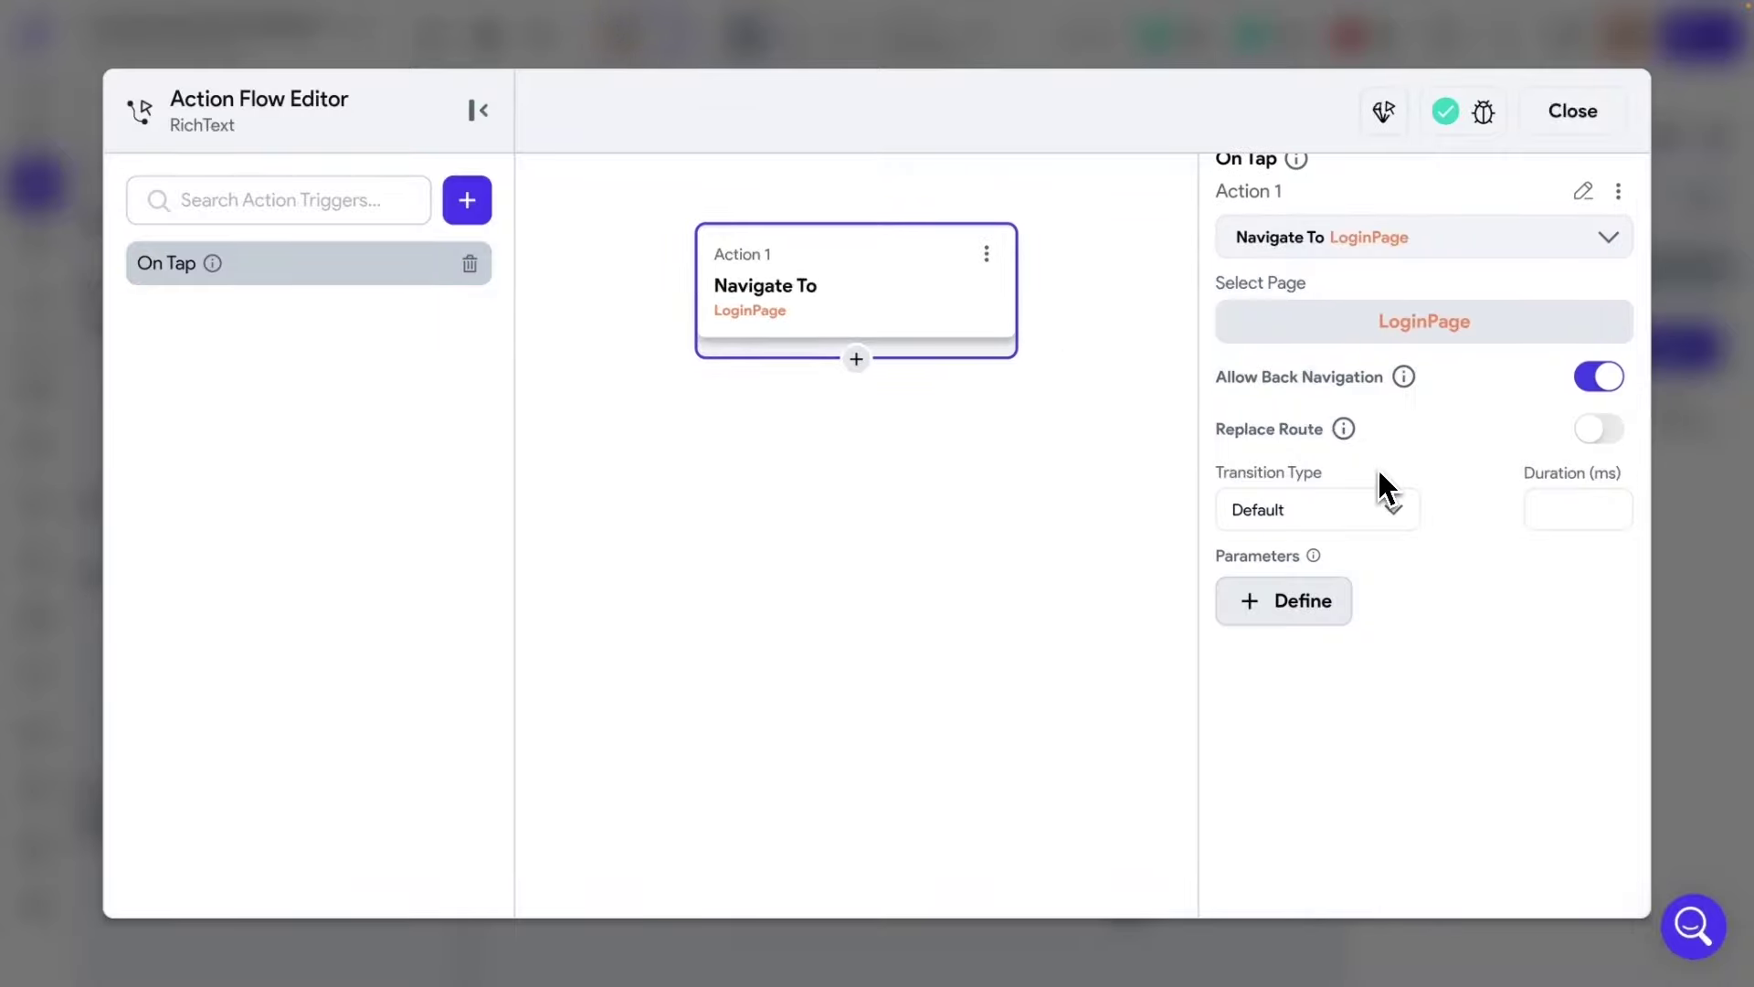
Open LoginPage and select its 'Don't have an account? Sign Up here' text.
{"action": "left_click", "coordinate": [1570, 126]}
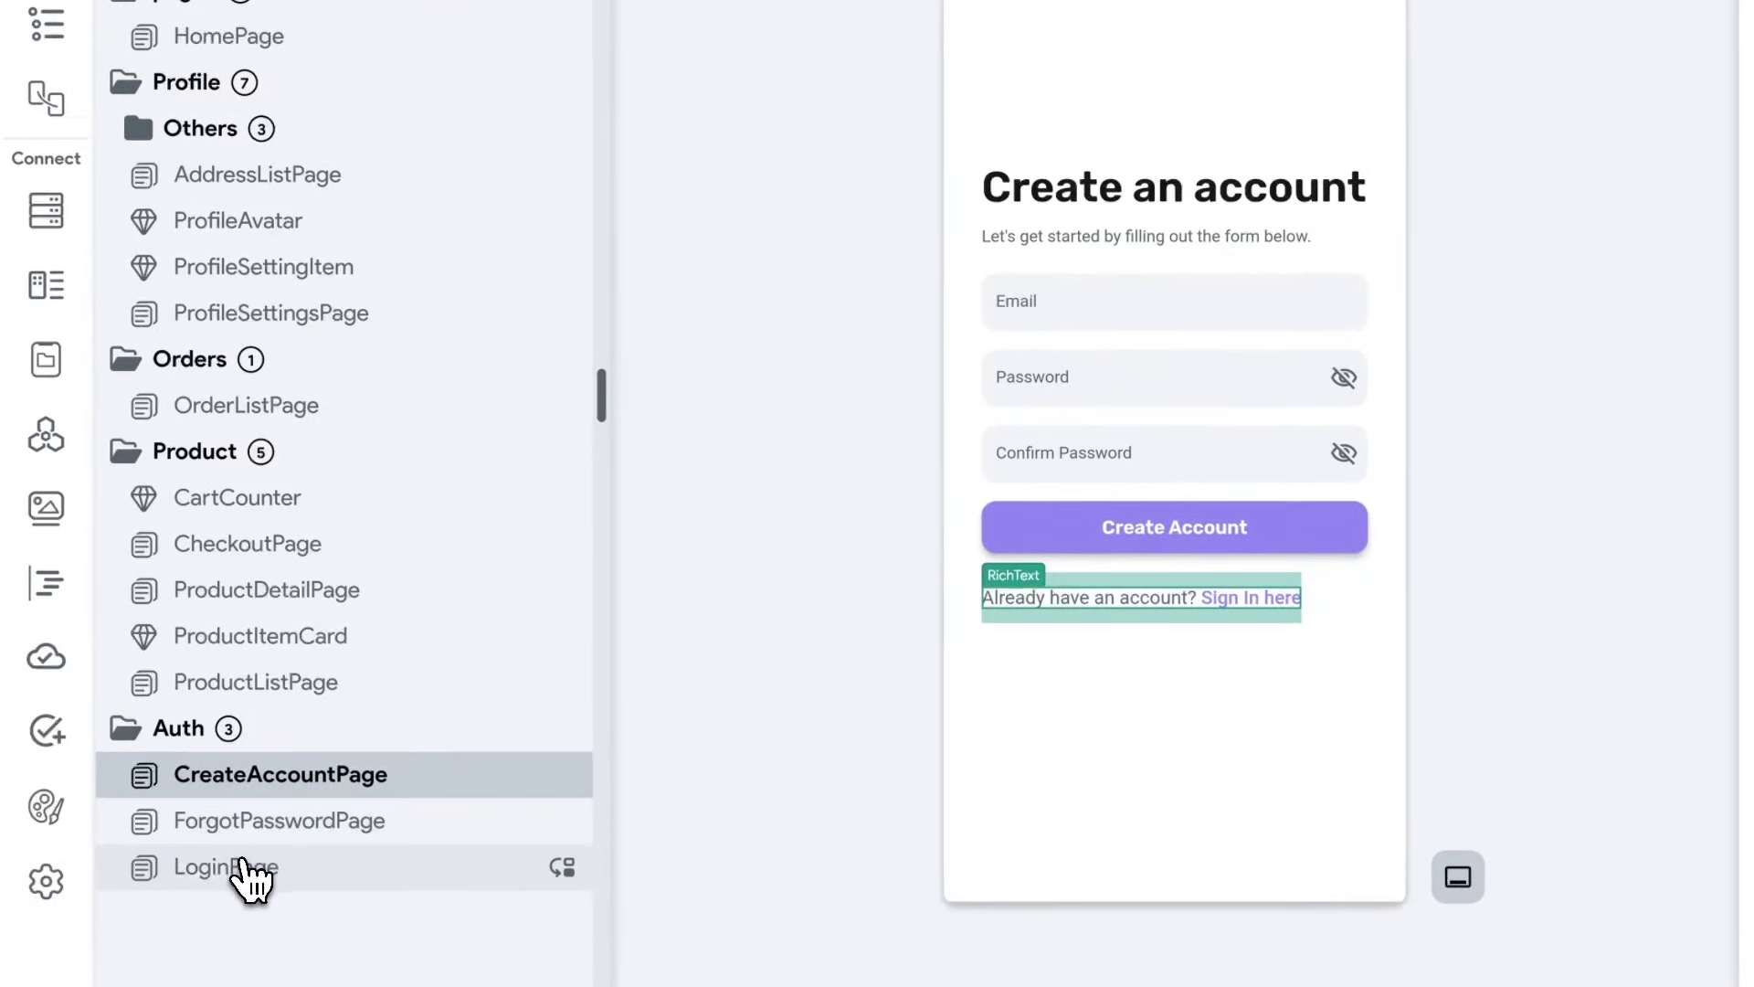
{"action": "left_click", "coordinate": [247, 877]}
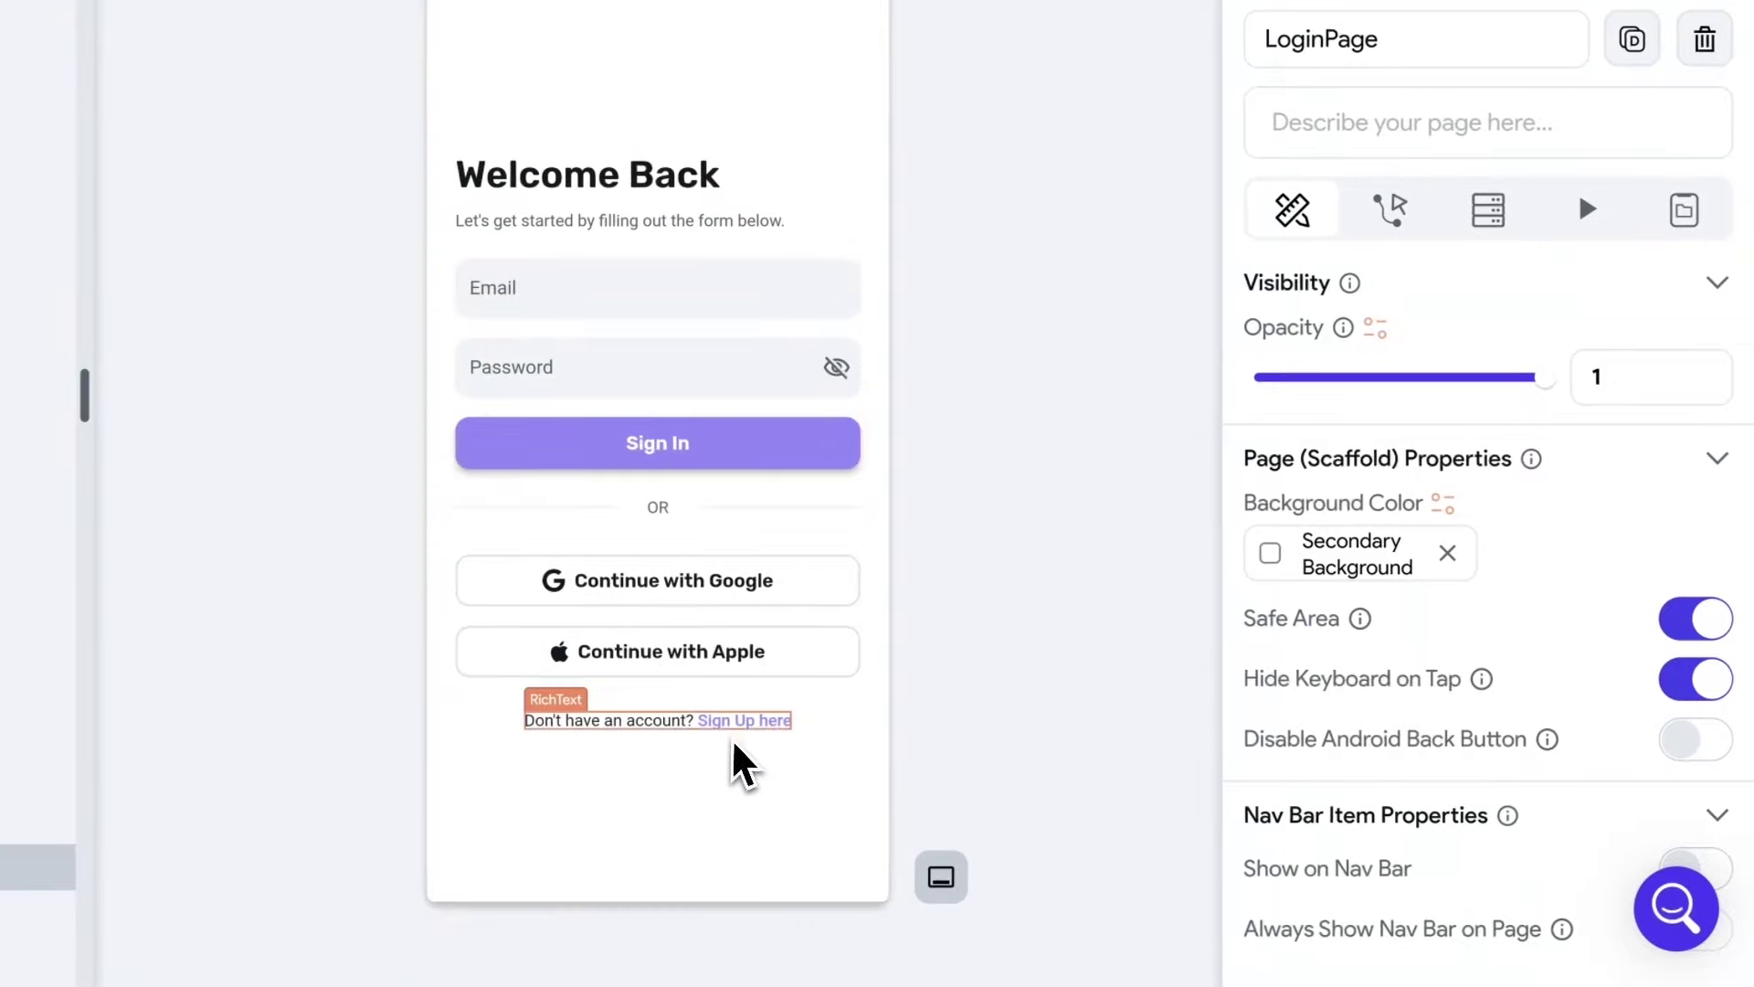
{"action": "left_click", "coordinate": [635, 722]}
Add an On Tap Navigate To CreateAccountPage action to the 'Sign Up here' text.
{"action": "left_click", "coordinate": [1385, 242]}
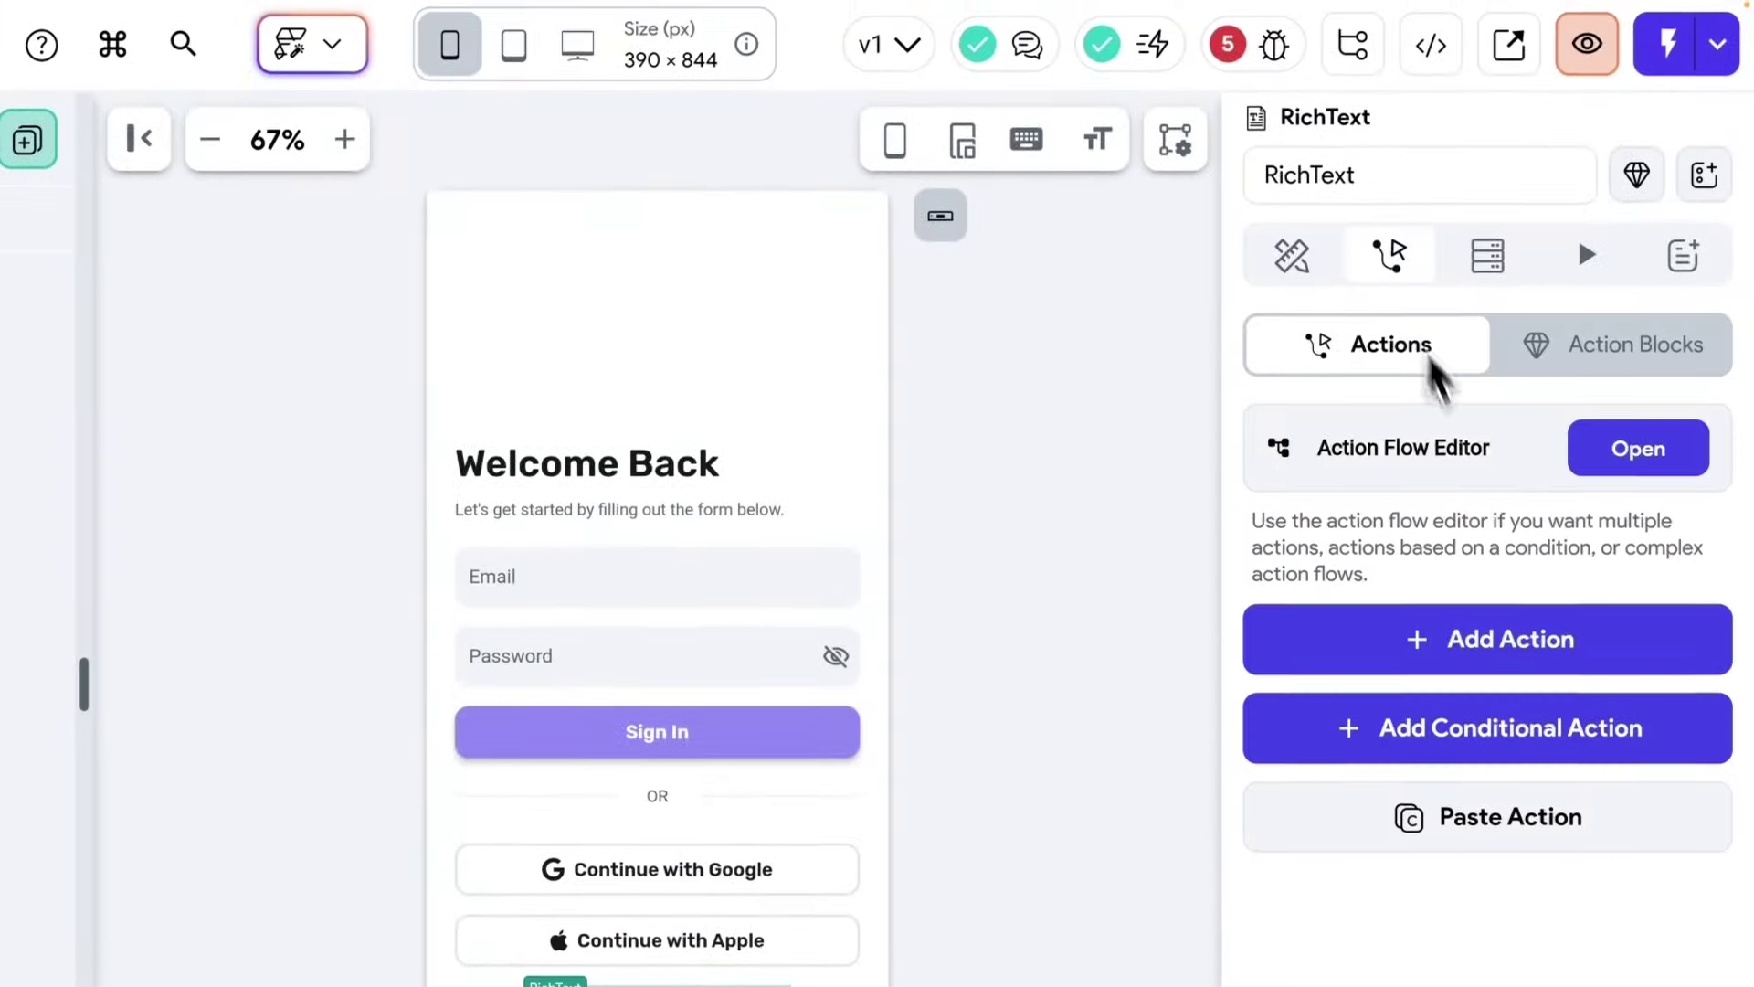
{"action": "left_click", "coordinate": [1638, 448]}
{"action": "left_click", "coordinate": [630, 489]}
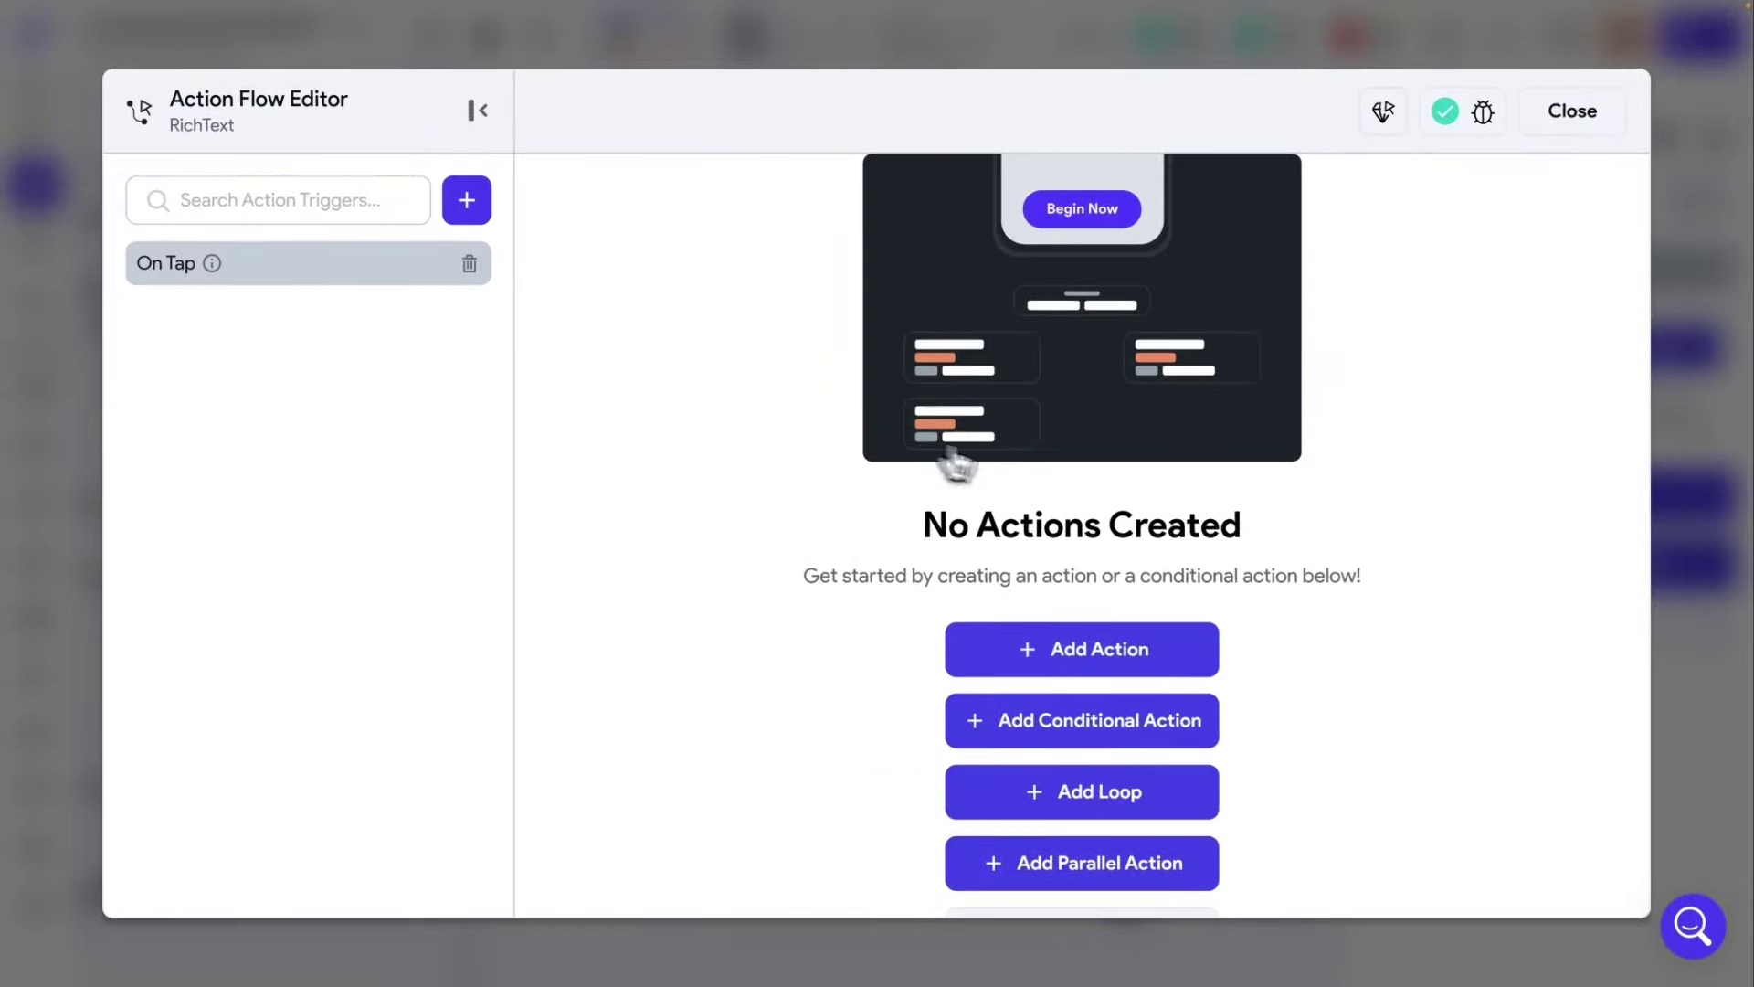
{"action": "left_click", "coordinate": [1066, 664]}
{"action": "left_click", "coordinate": [1311, 492]}
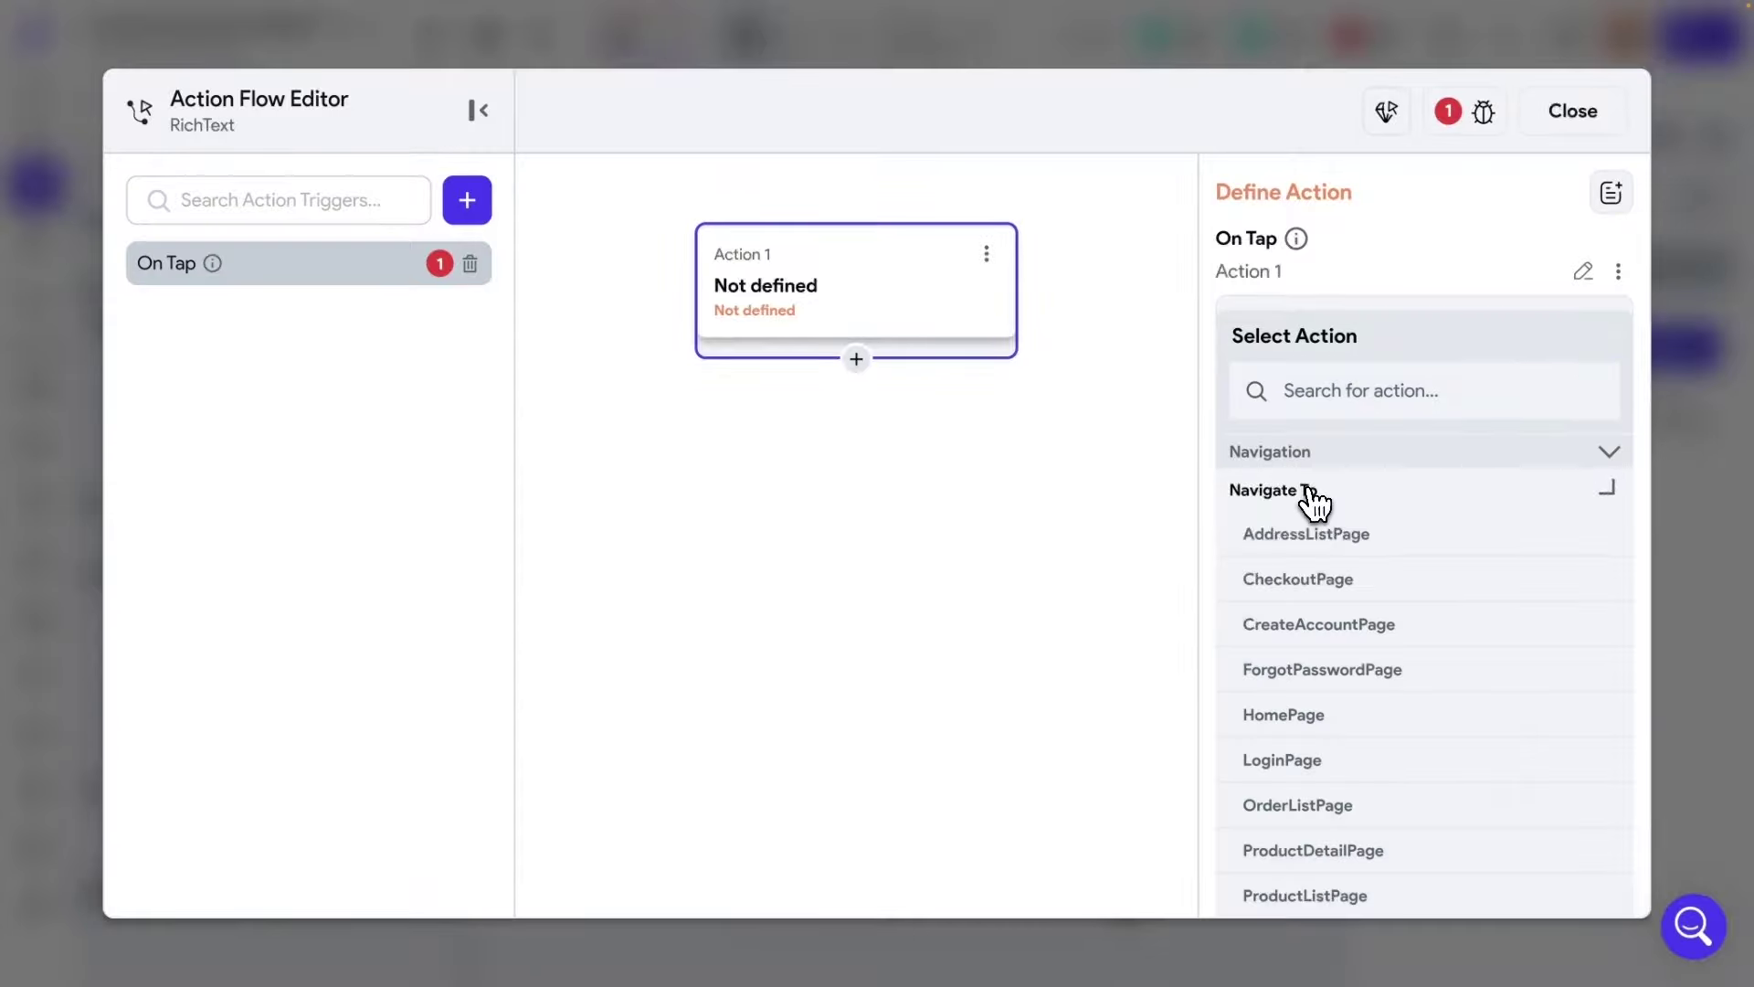
{"action": "left_click", "coordinate": [1329, 631]}
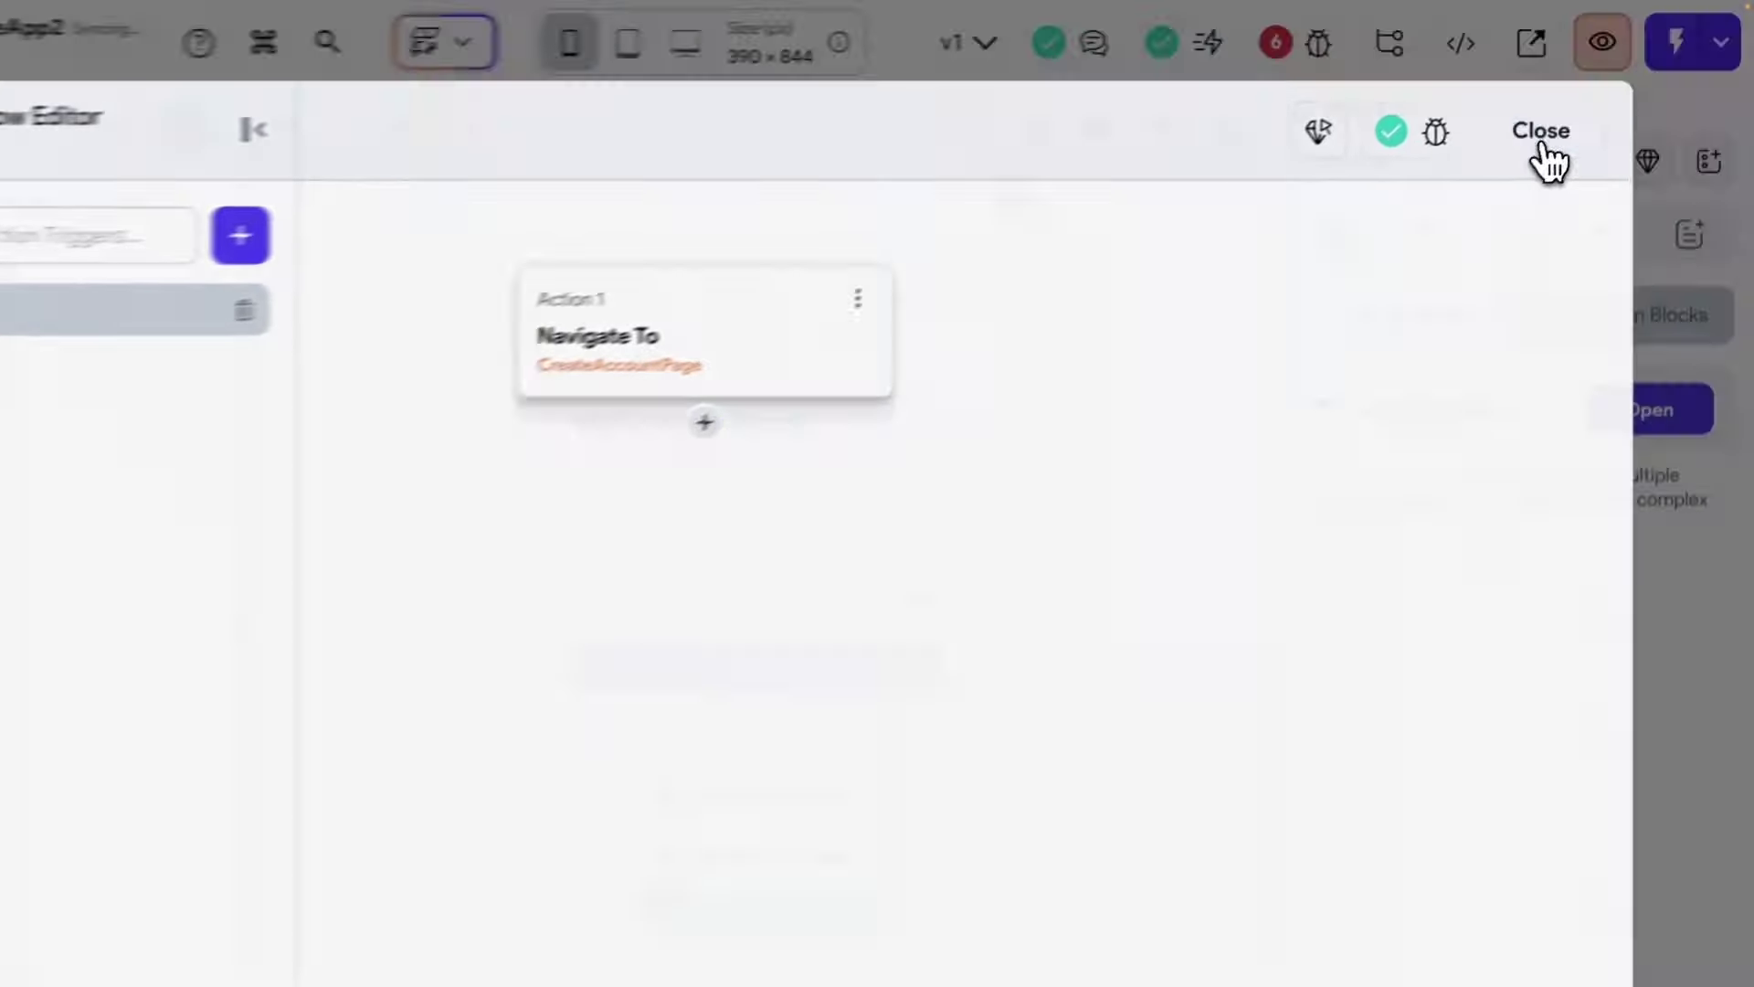
{"action": "left_click", "coordinate": [1575, 114]}
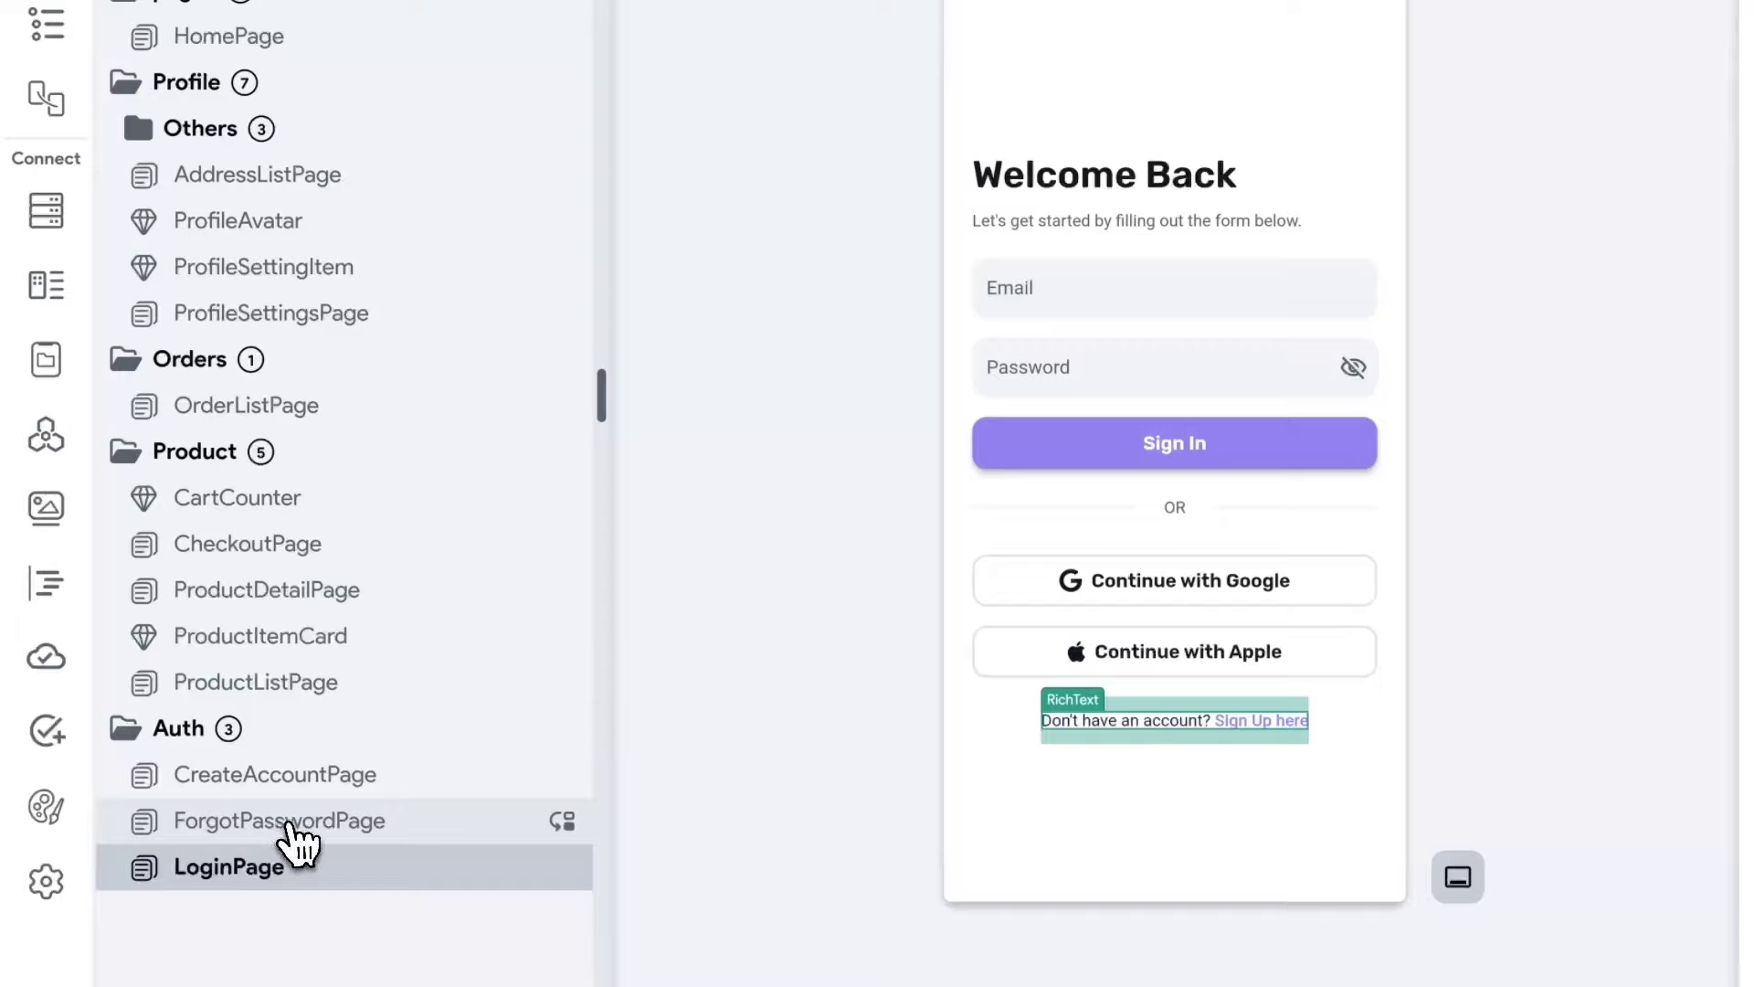
Check CreateAccountPage, then return to LoginPage and select the sign-up text.
{"action": "left_click", "coordinate": [261, 782]}
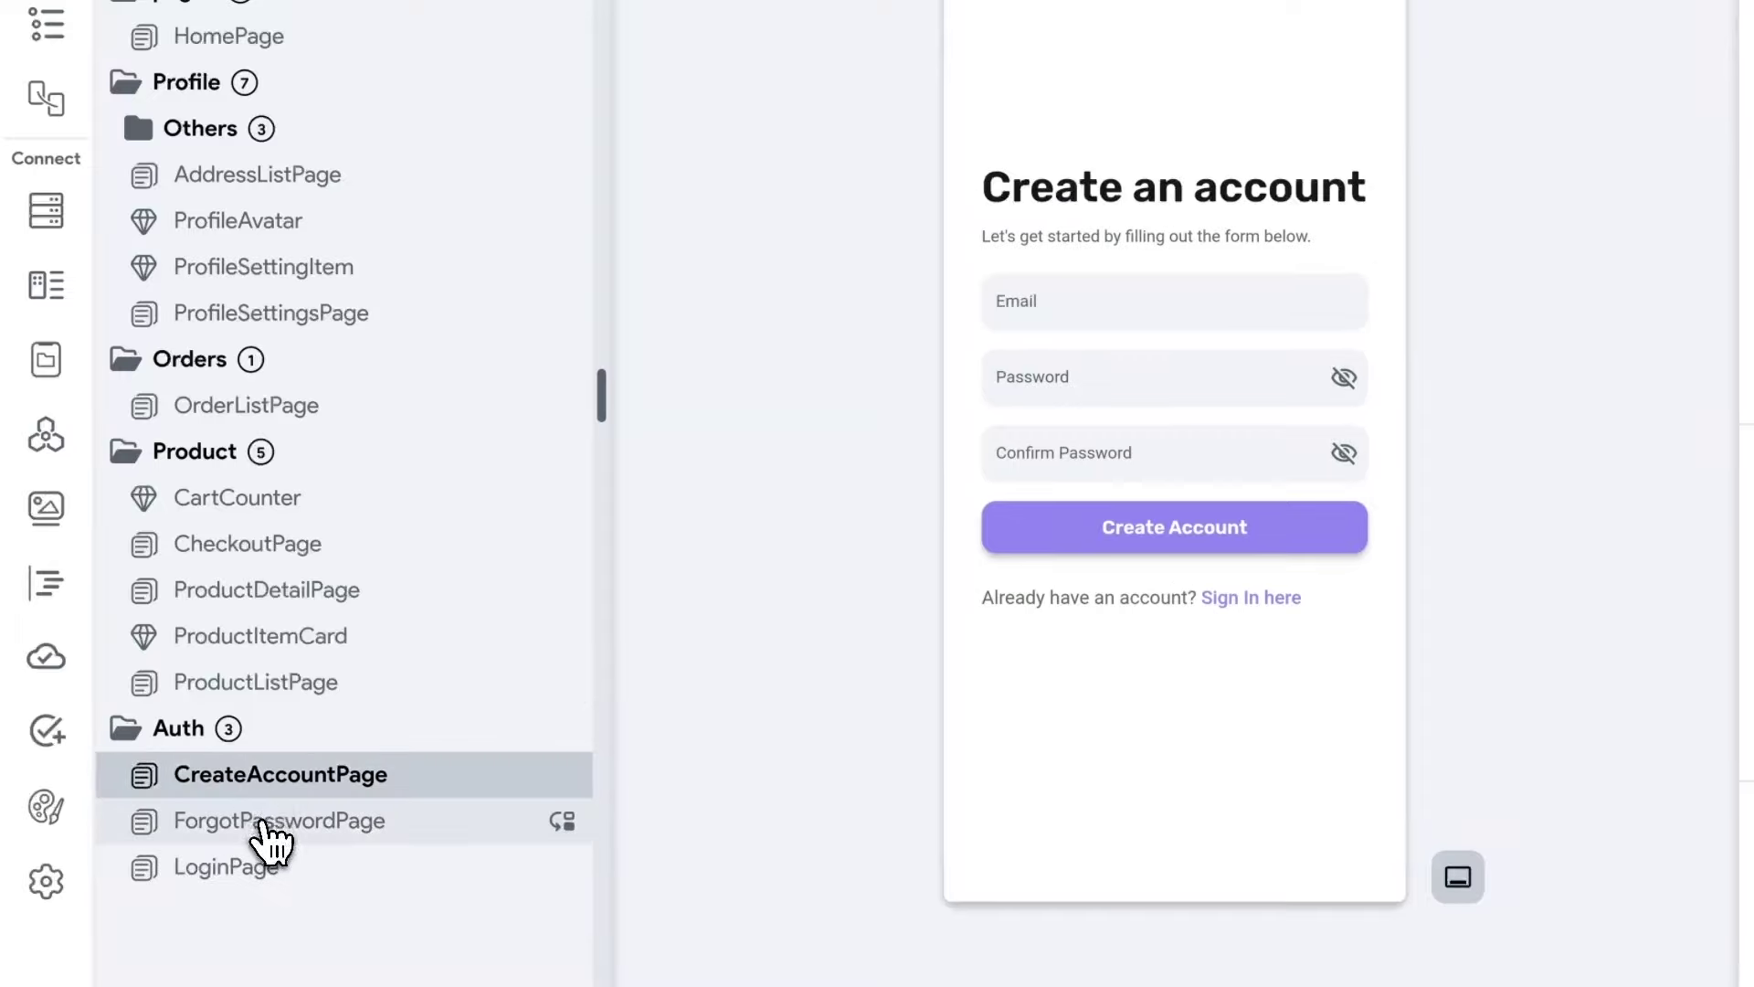
{"action": "left_click", "coordinate": [230, 868]}
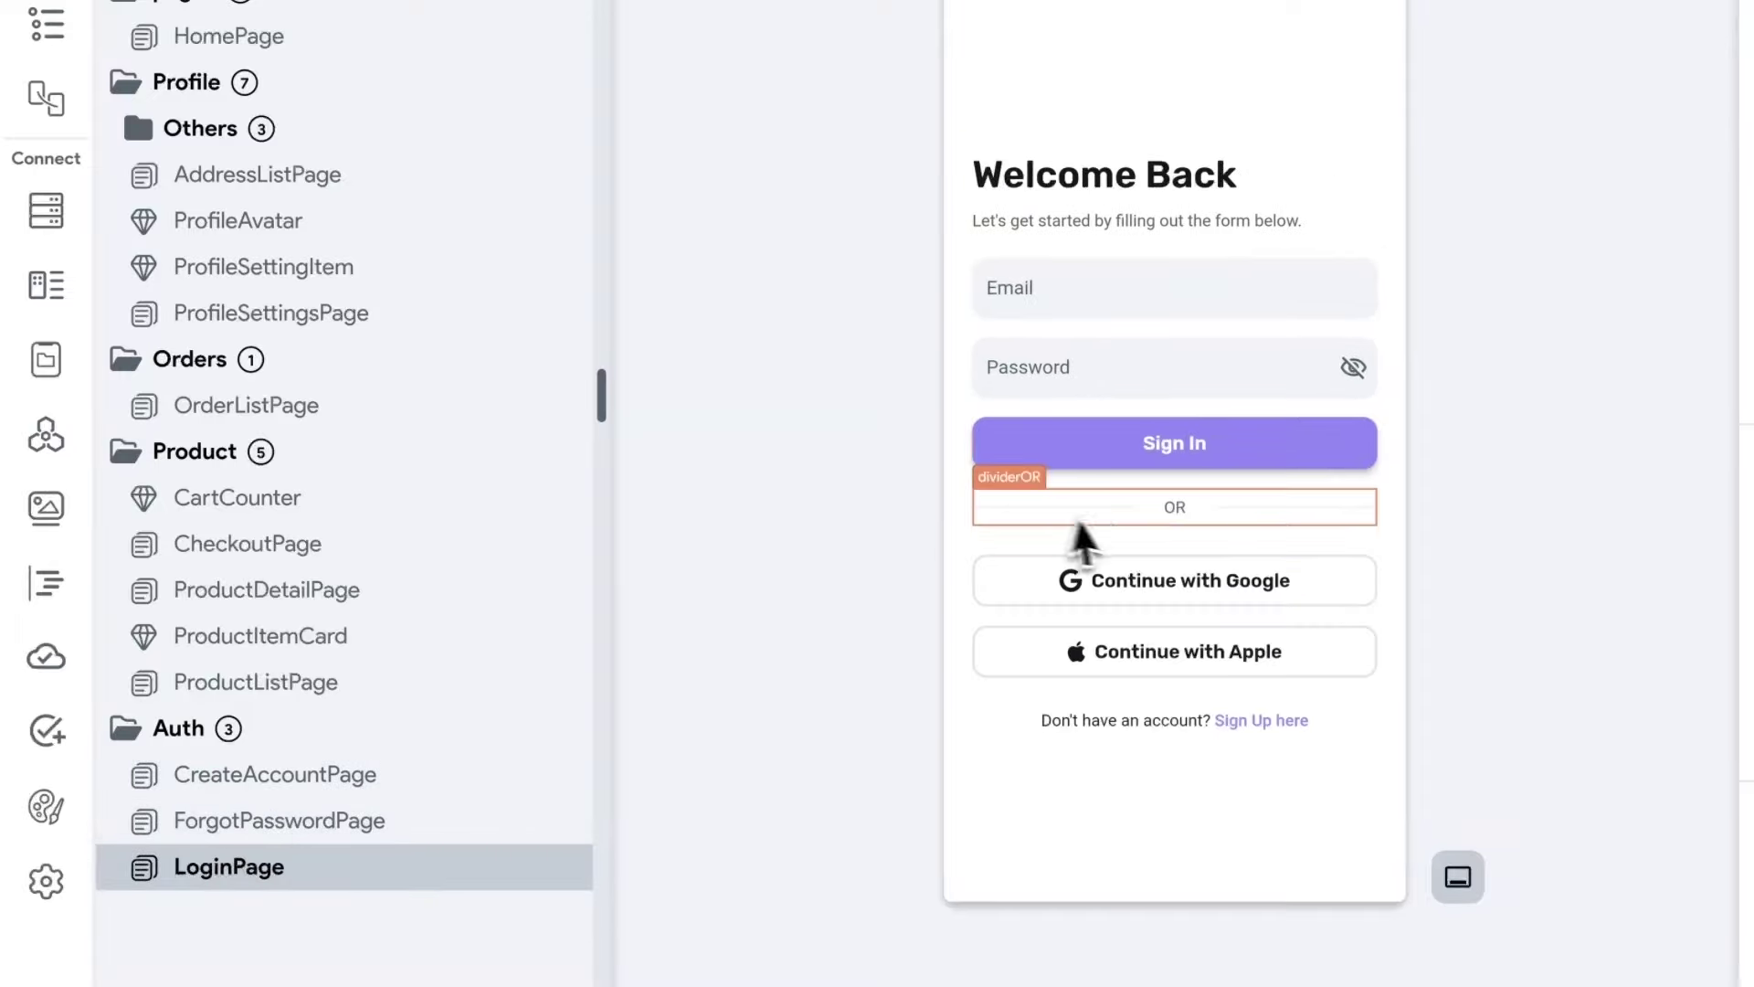
{"action": "left_click", "coordinate": [1063, 722]}
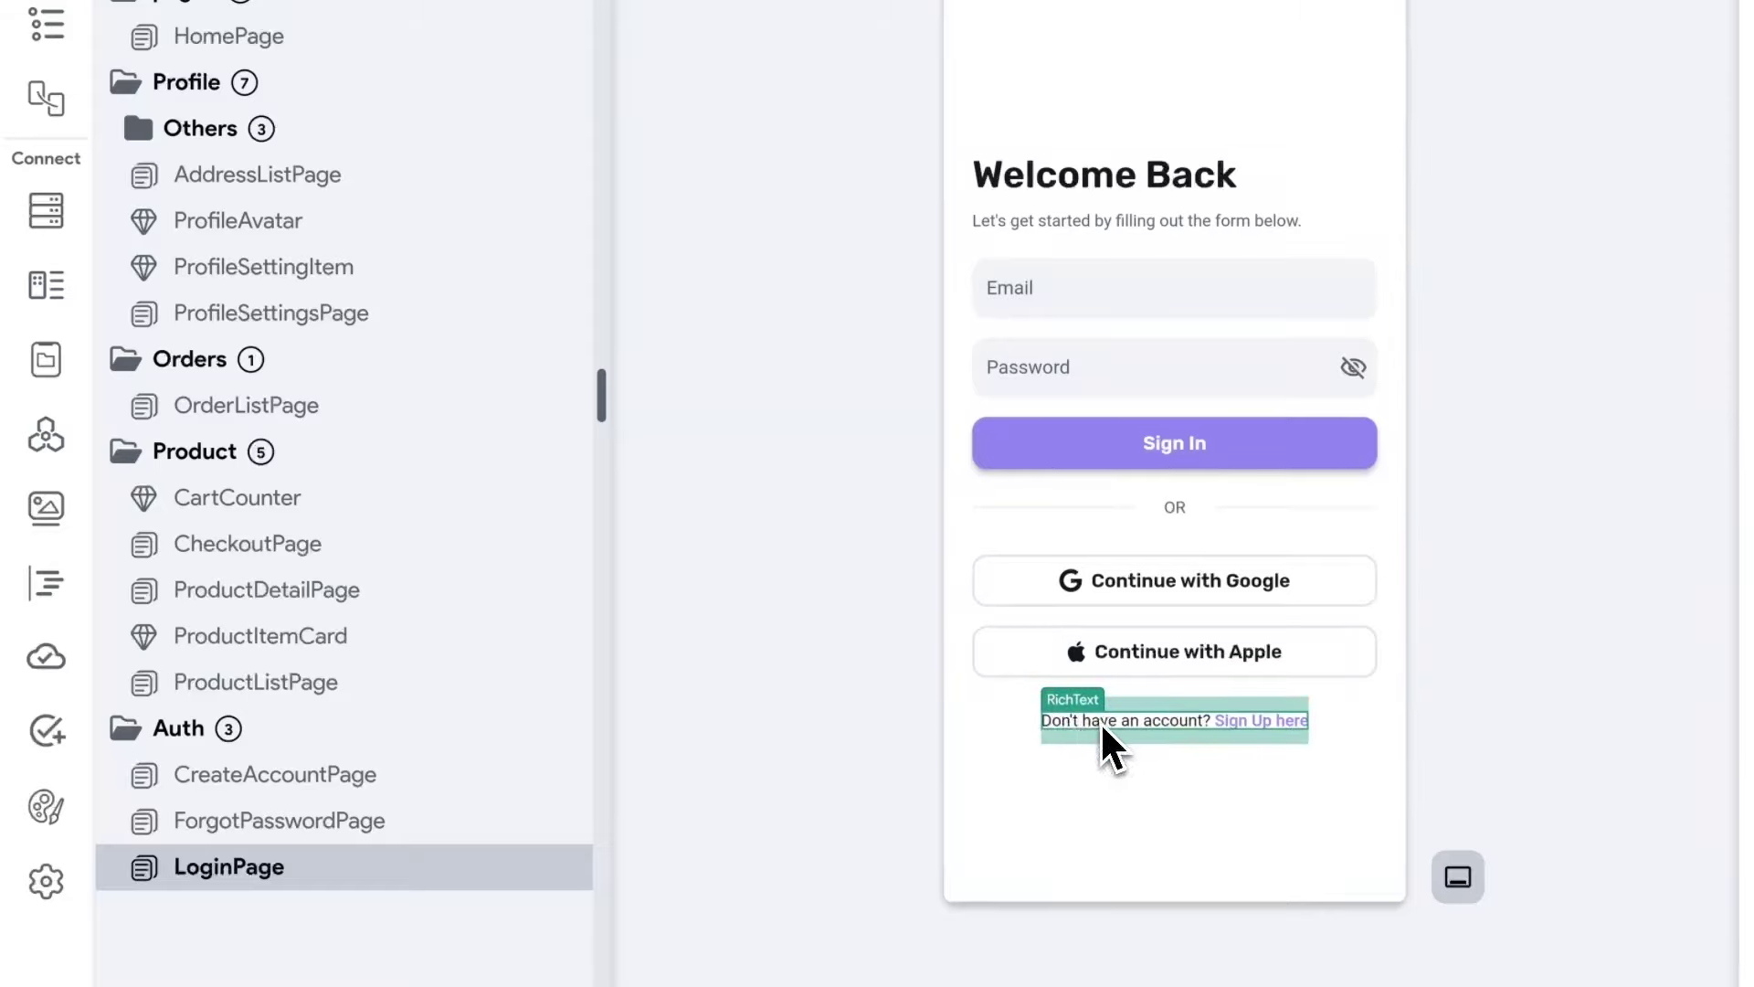
Duplicate the sign-up text and move the copy below the Sign In button in the widget tree.
{"action": "right_click", "coordinate": [1102, 722]}
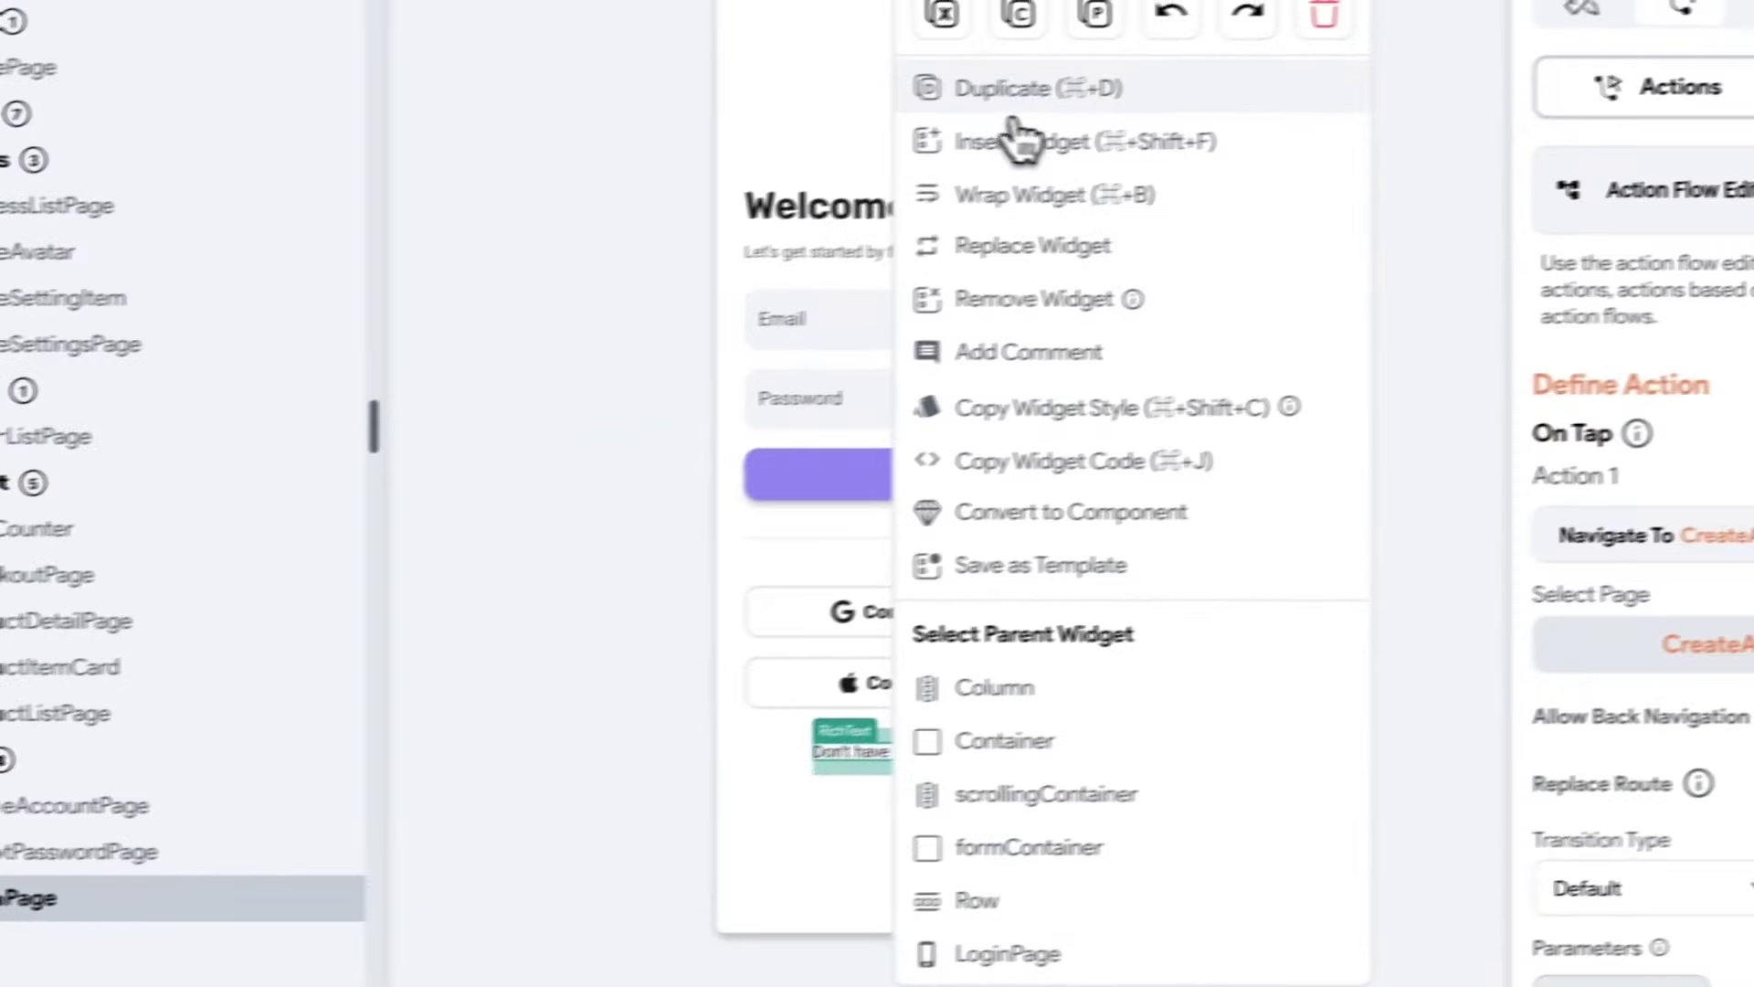
{"action": "left_click", "coordinate": [1012, 112]}
{"action": "left_click", "coordinate": [838, 799]}
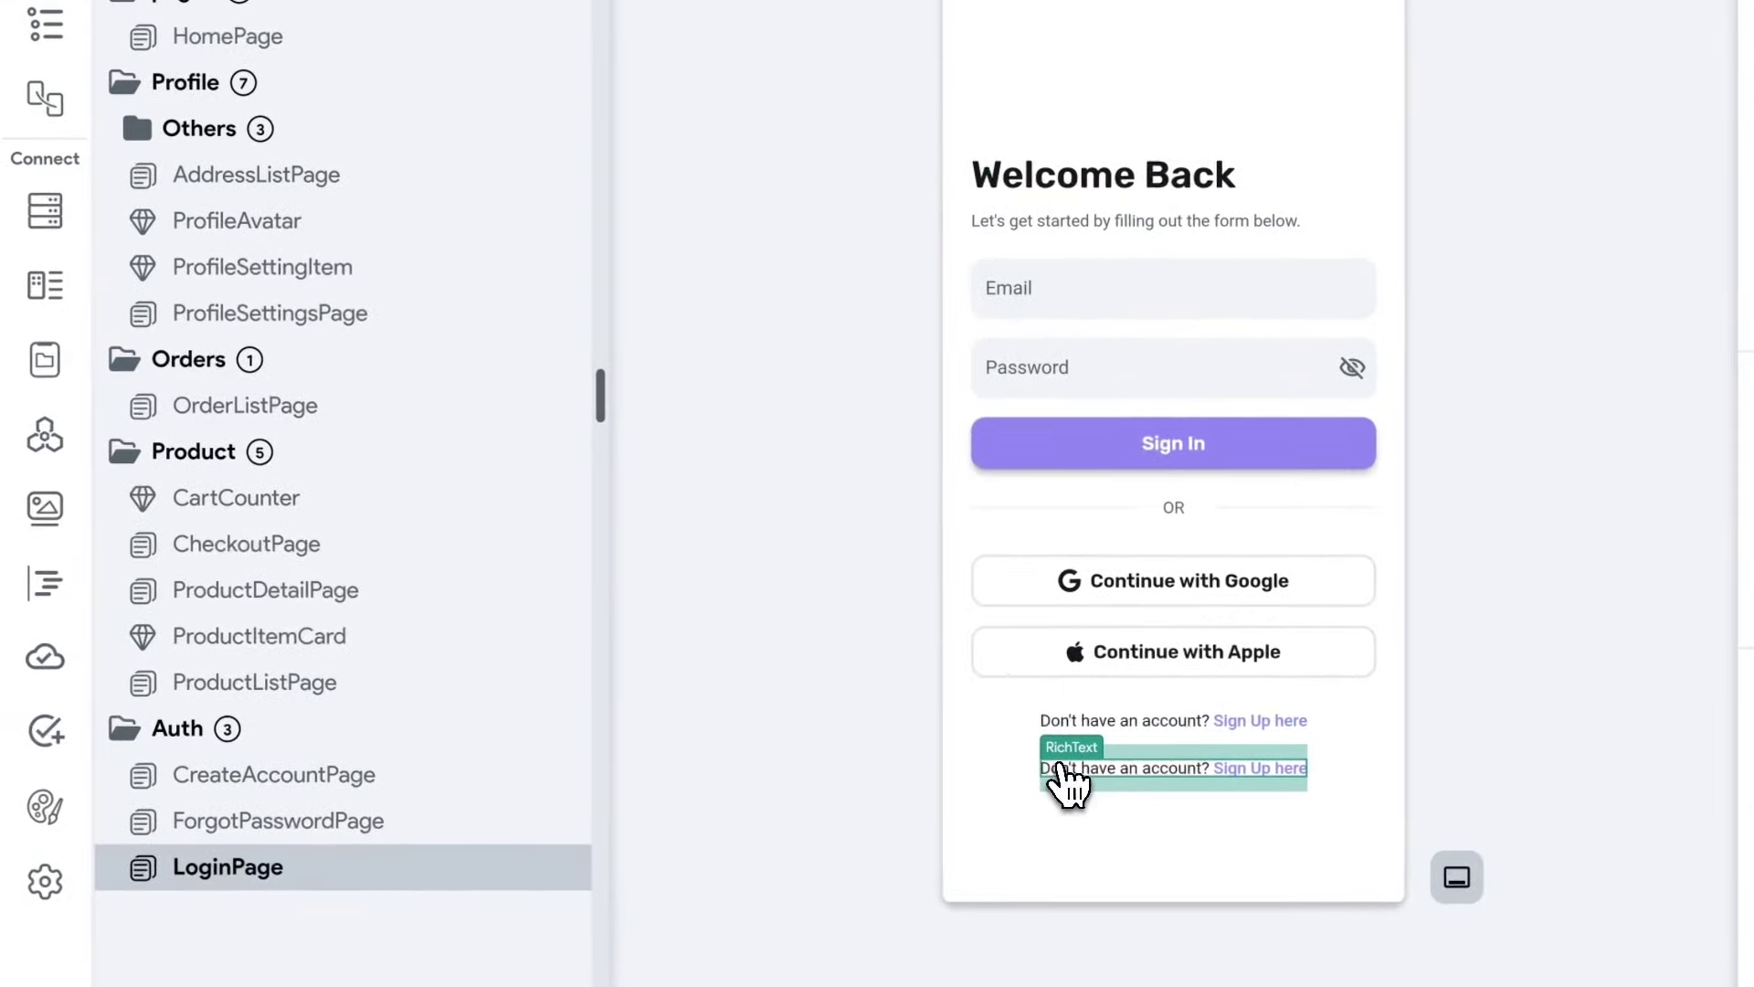
{"action": "left_click", "coordinate": [50, 32]}
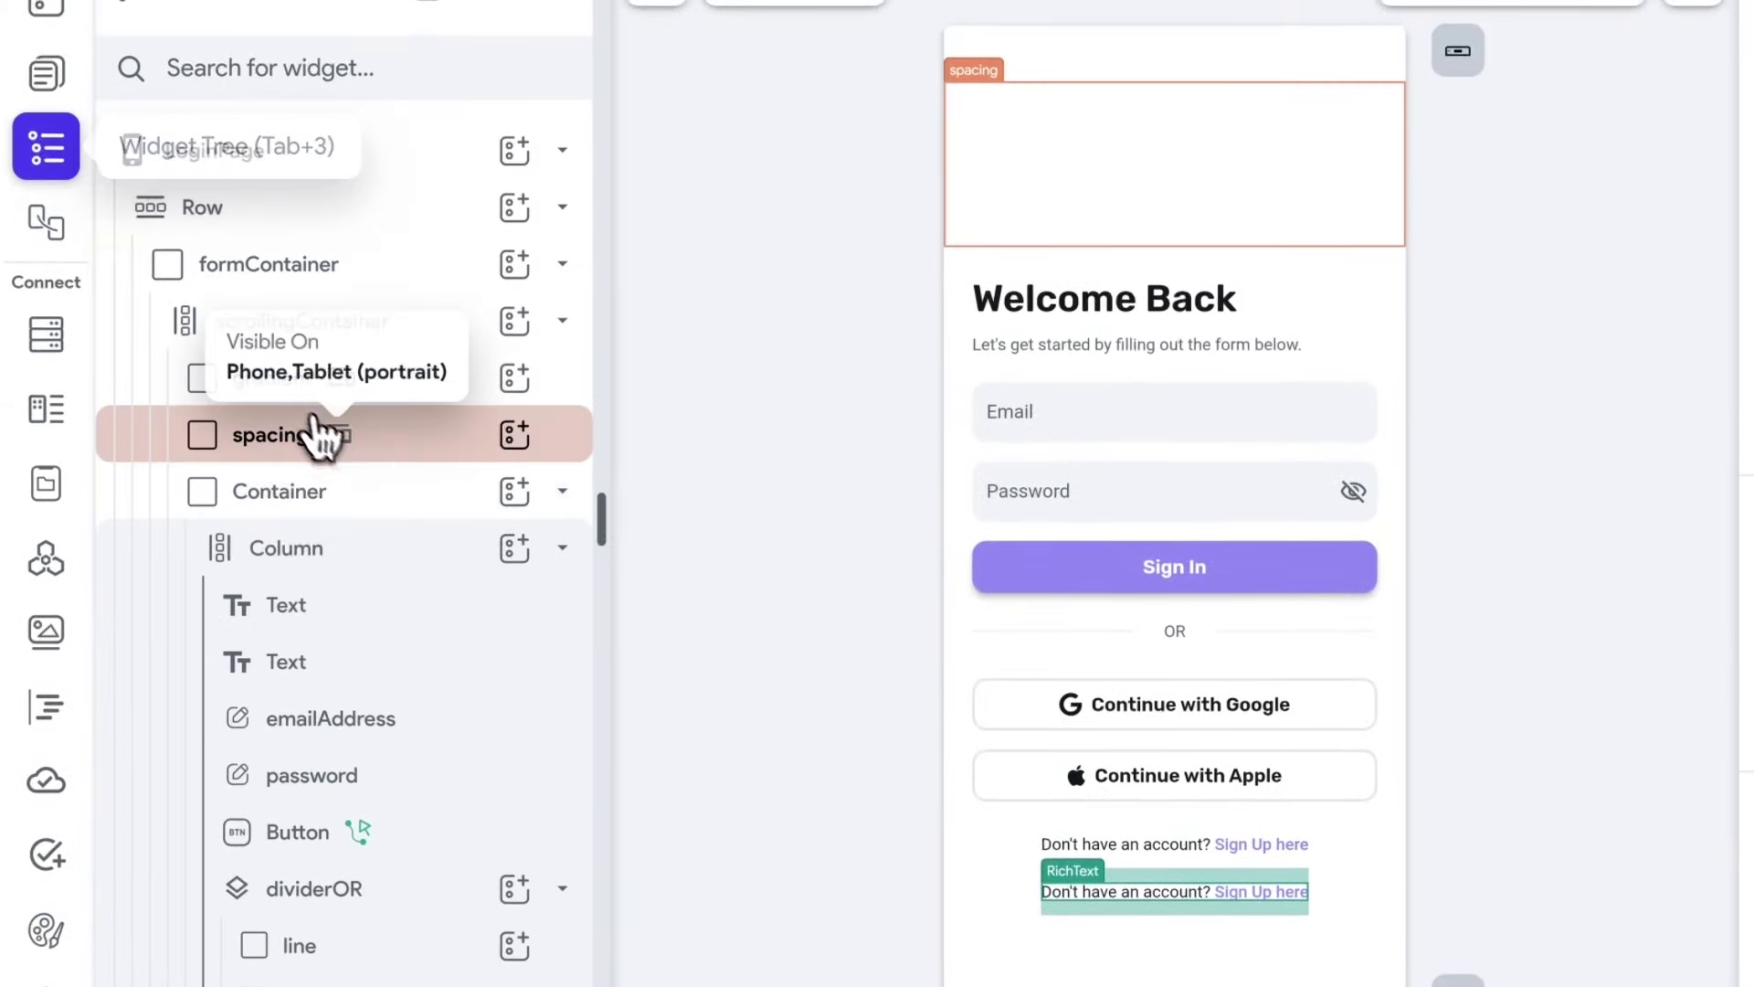
{"action": "scroll", "coordinate": [314, 686], "scroll_direction": "down", "scroll_amount": 3}
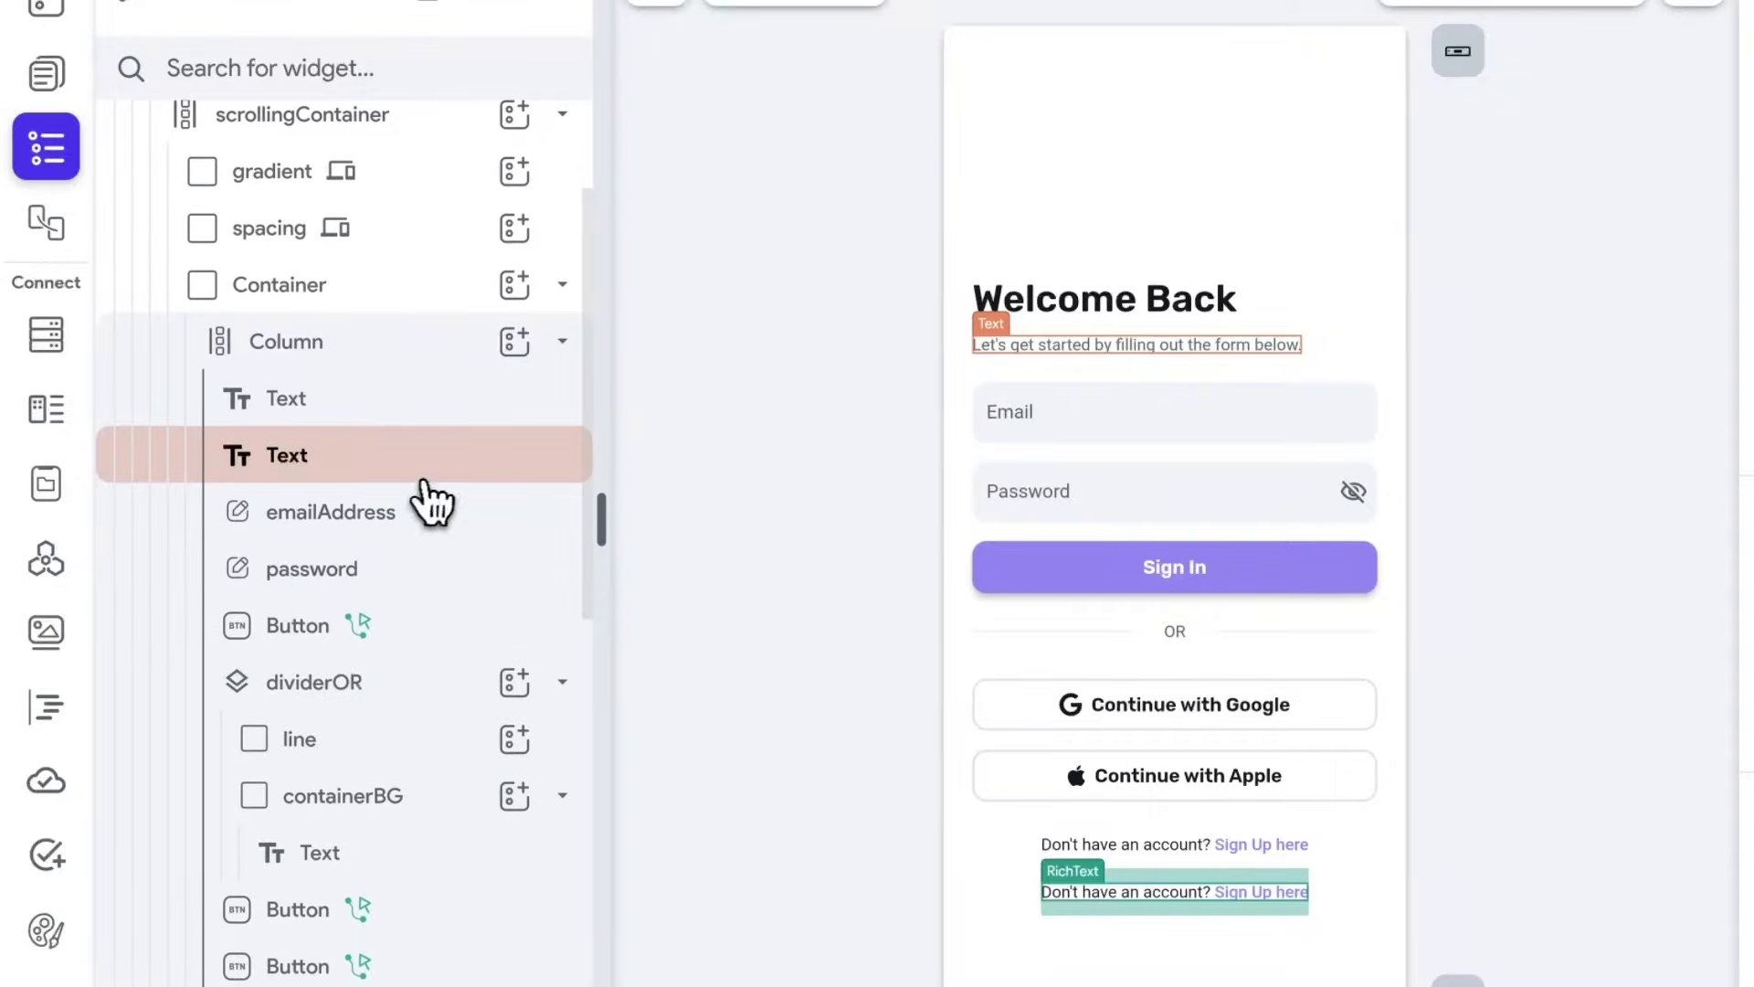
{"action": "scroll", "coordinate": [384, 539], "scroll_direction": "down", "scroll_amount": 4}
{"action": "left_click_drag", "start_coordinate": [243, 916], "coordinate": [245, 853]}
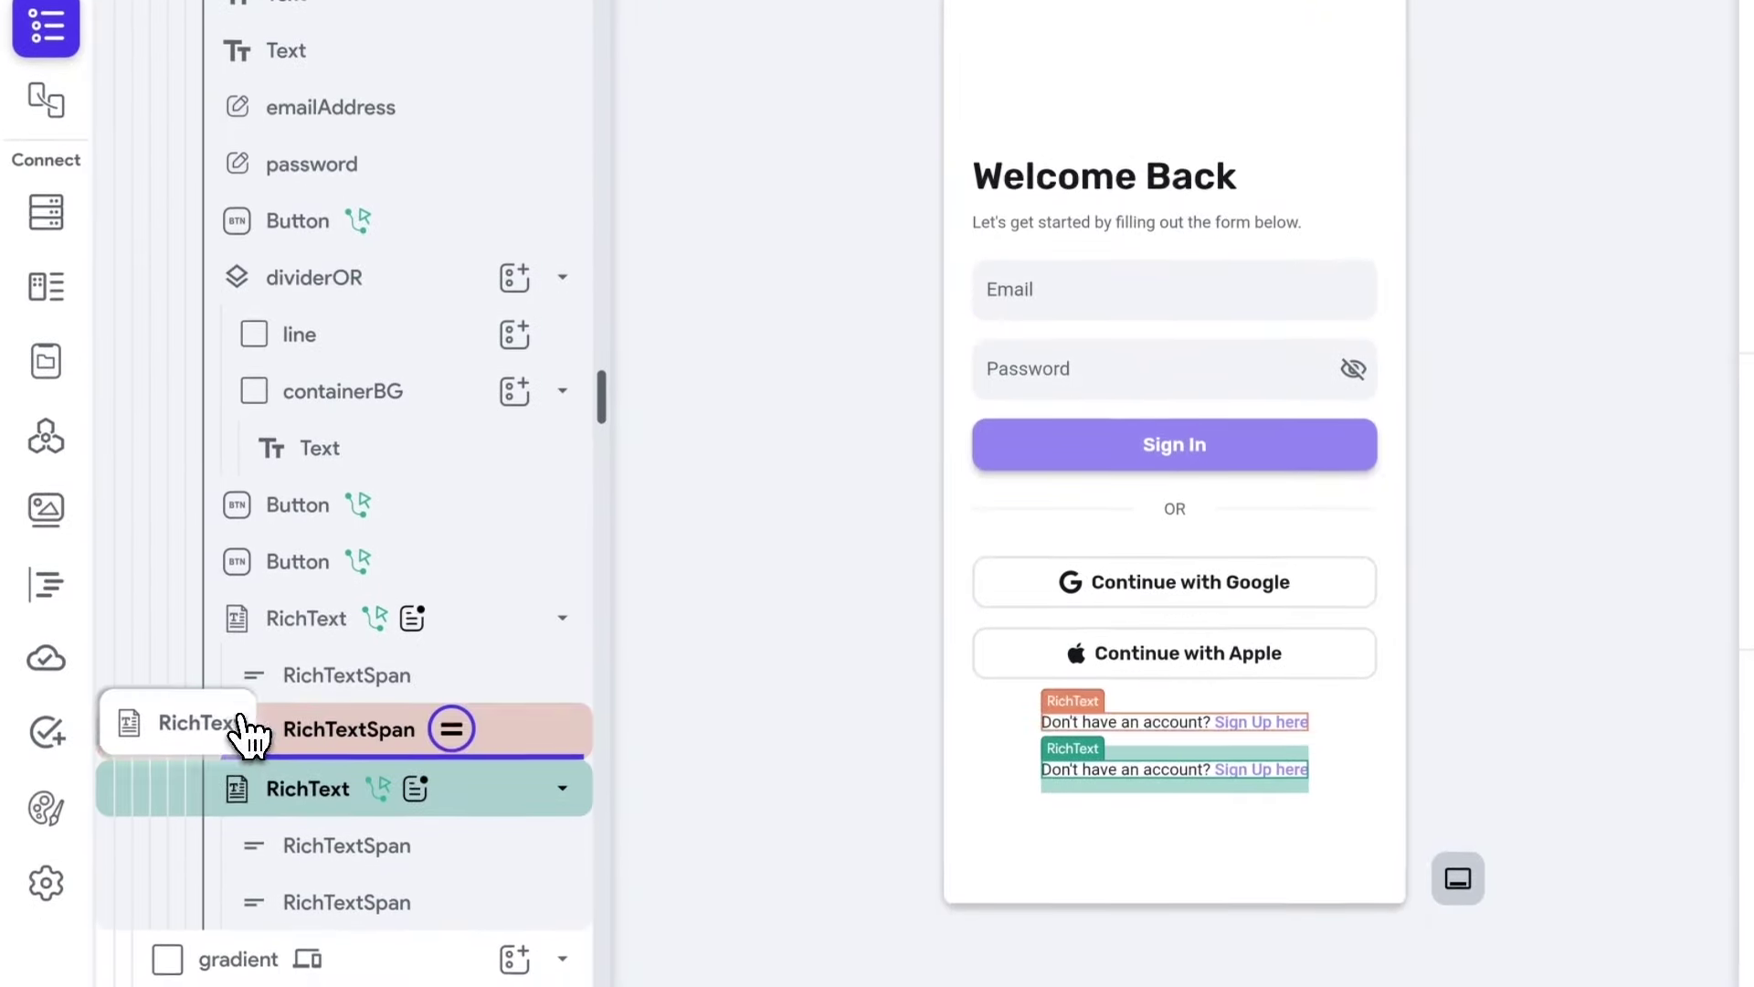
{"action": "left_click_drag", "start_coordinate": [243, 722], "coordinate": [293, 403]}
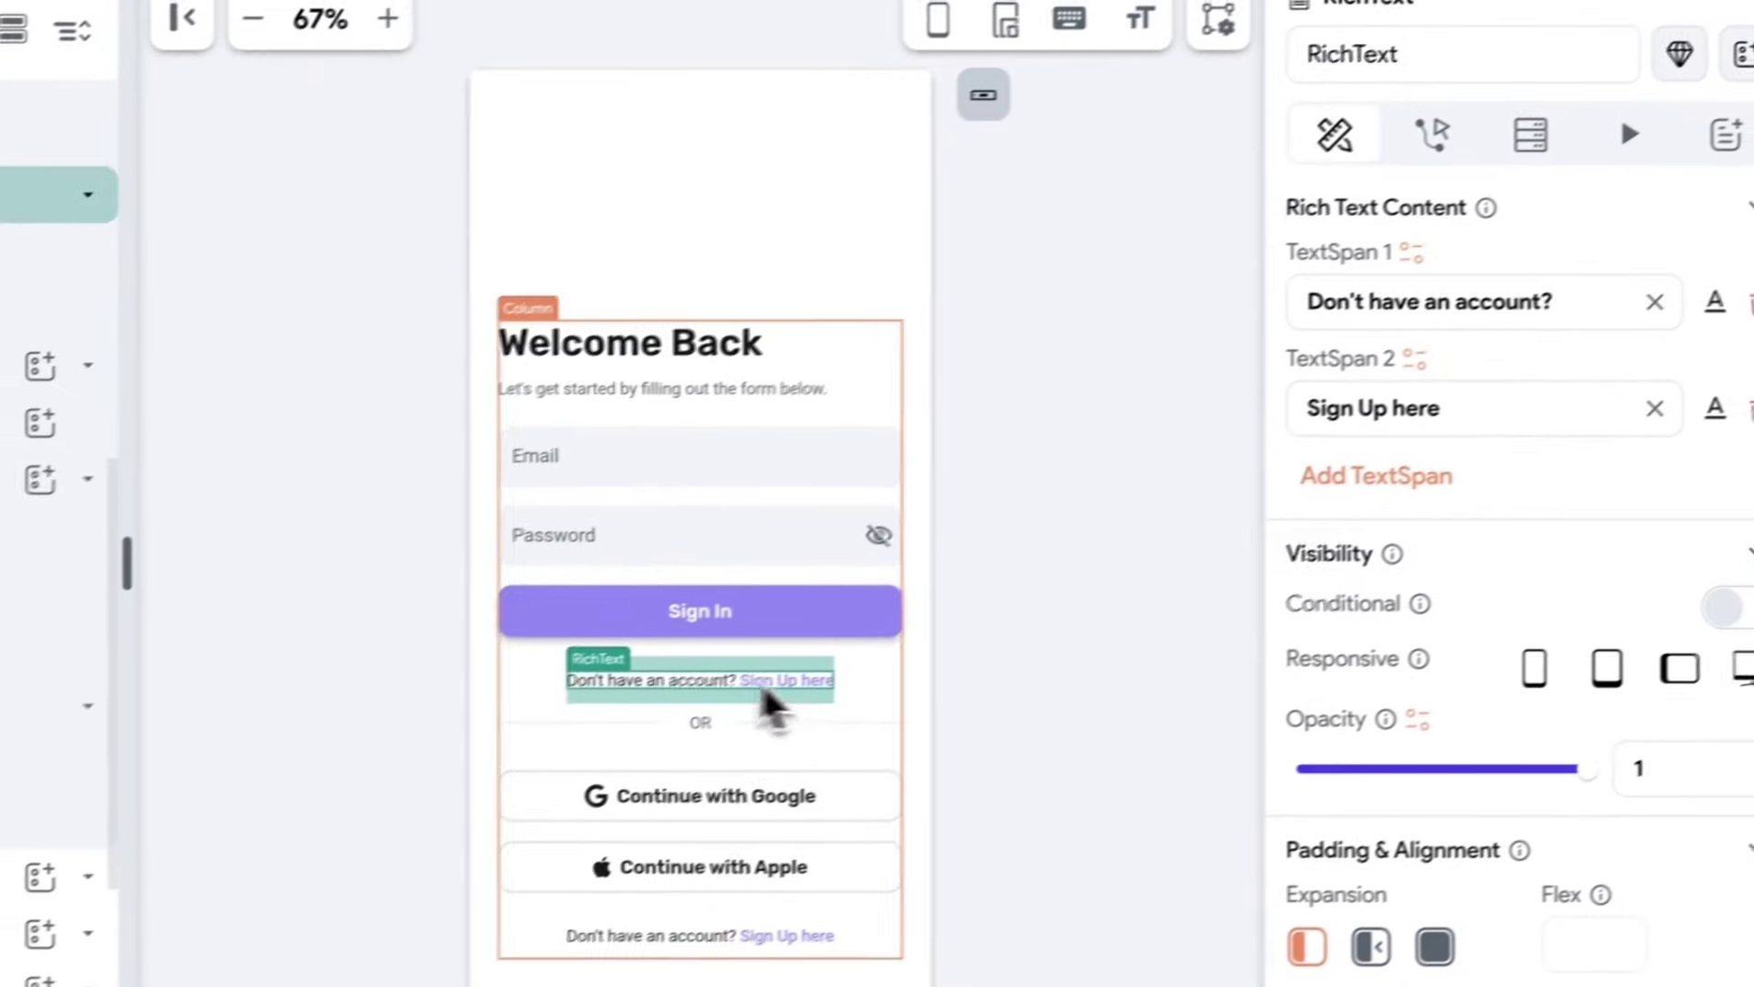
Reword the copy's text spans to 'Forgot Password?' and 'Reset here'.
{"action": "left_click_drag", "start_coordinate": [1527, 303], "coordinate": [1259, 322]}
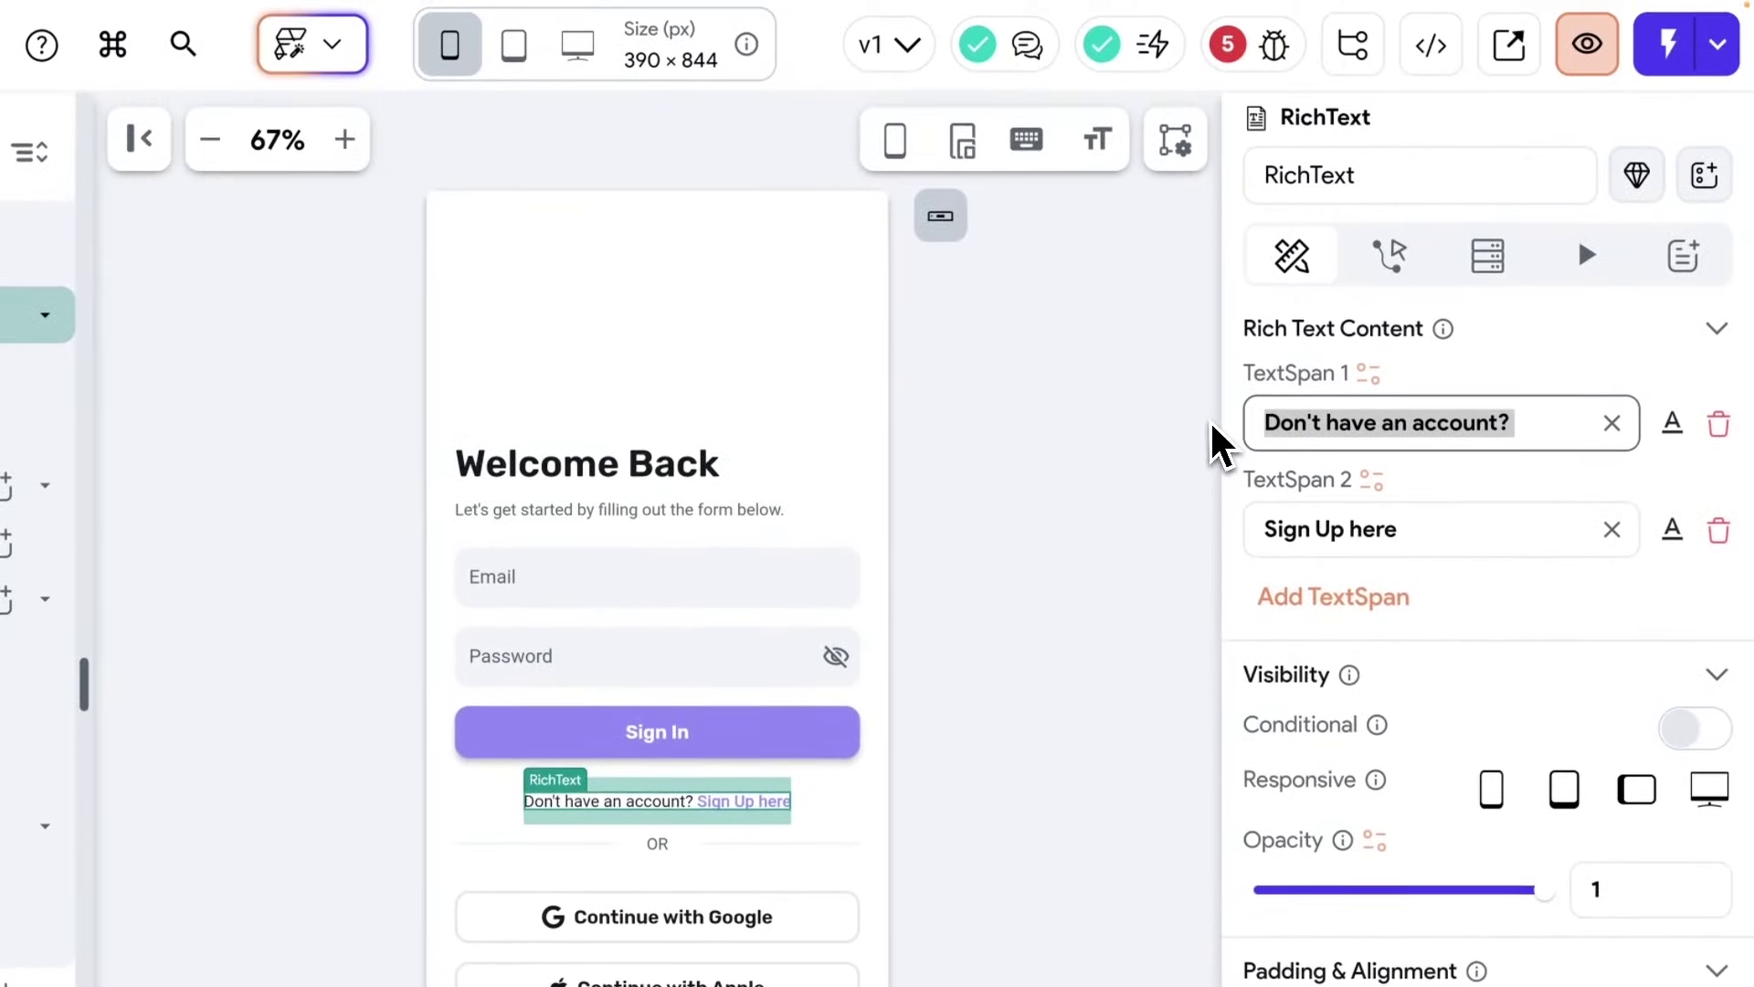
{"action": "type", "text": "Forgot P"}
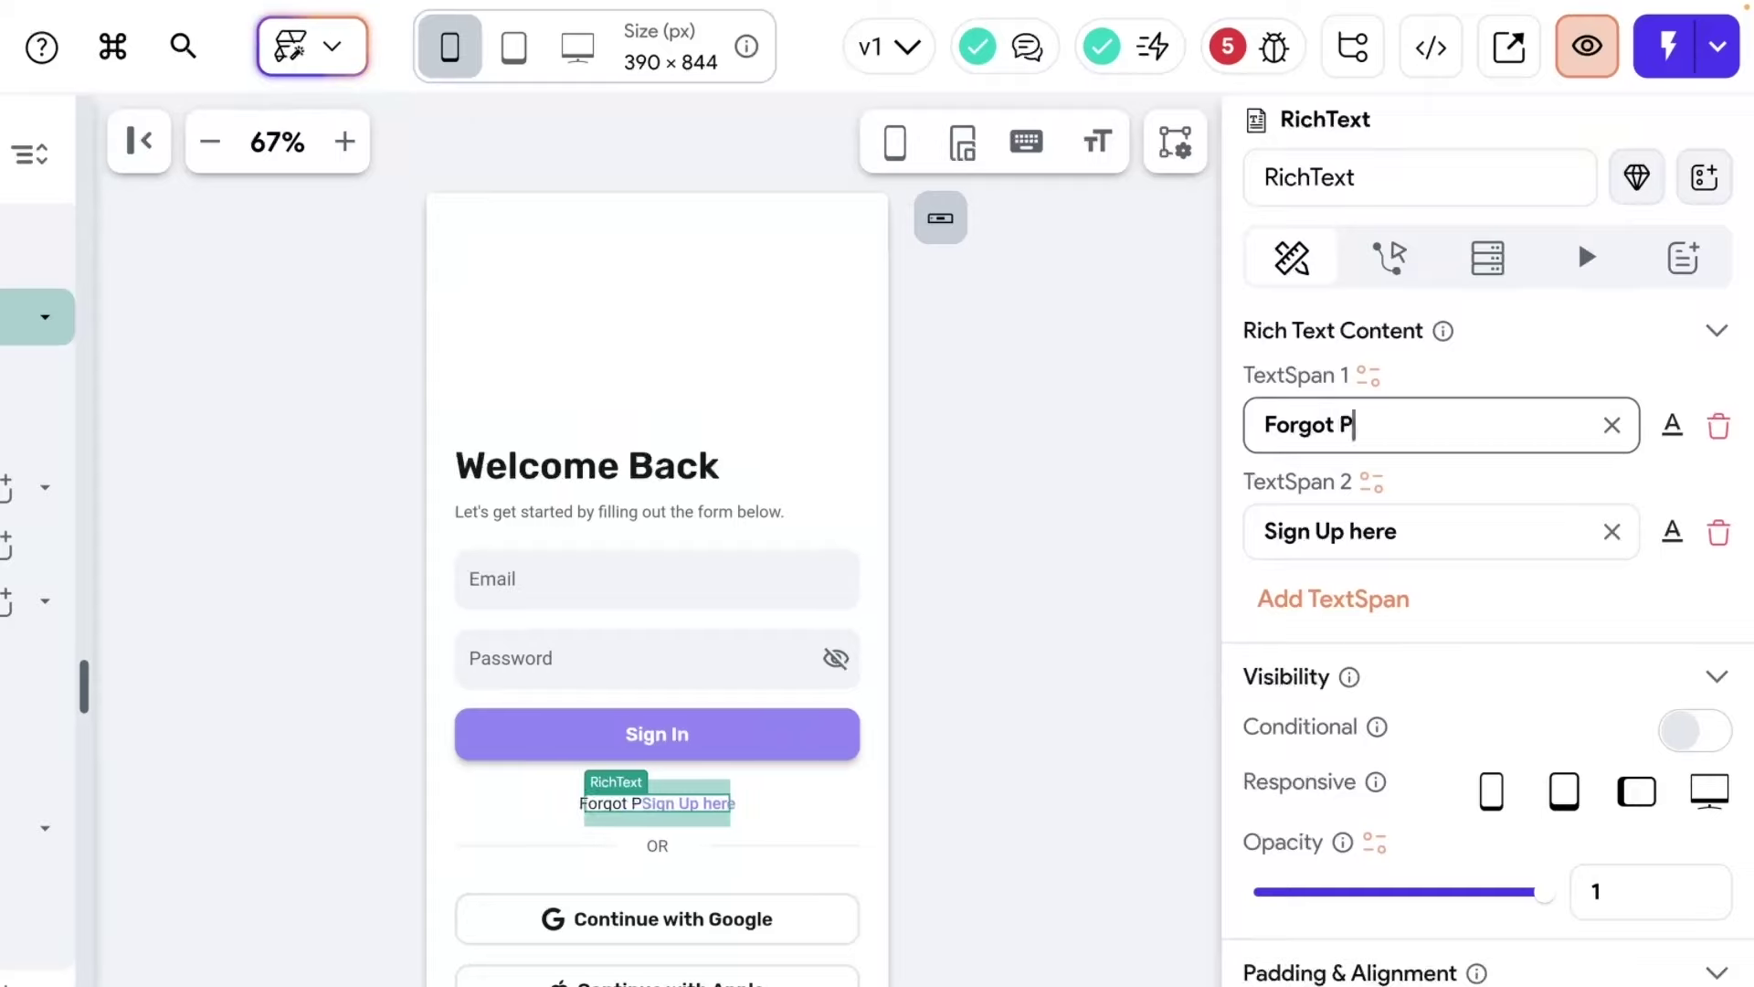
{"action": "type", "text": "assword?"}
{"action": "triple_click", "coordinate": [1359, 543]}
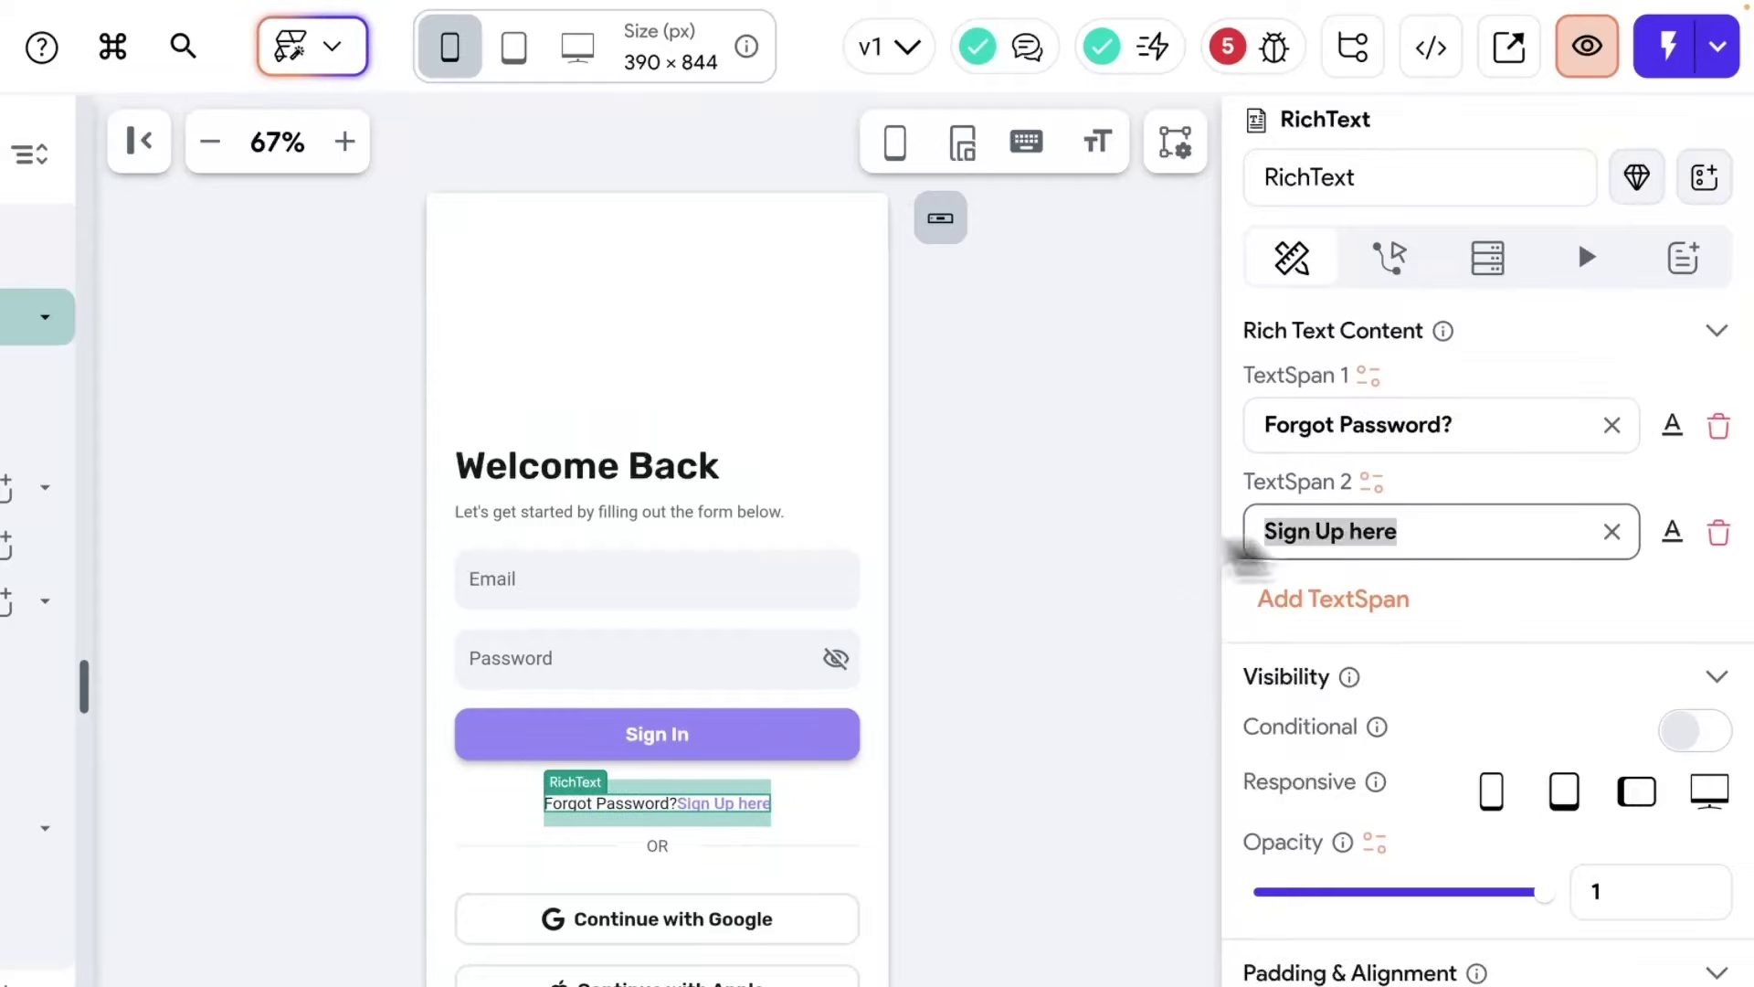
{"action": "type", "text": "Reset"}
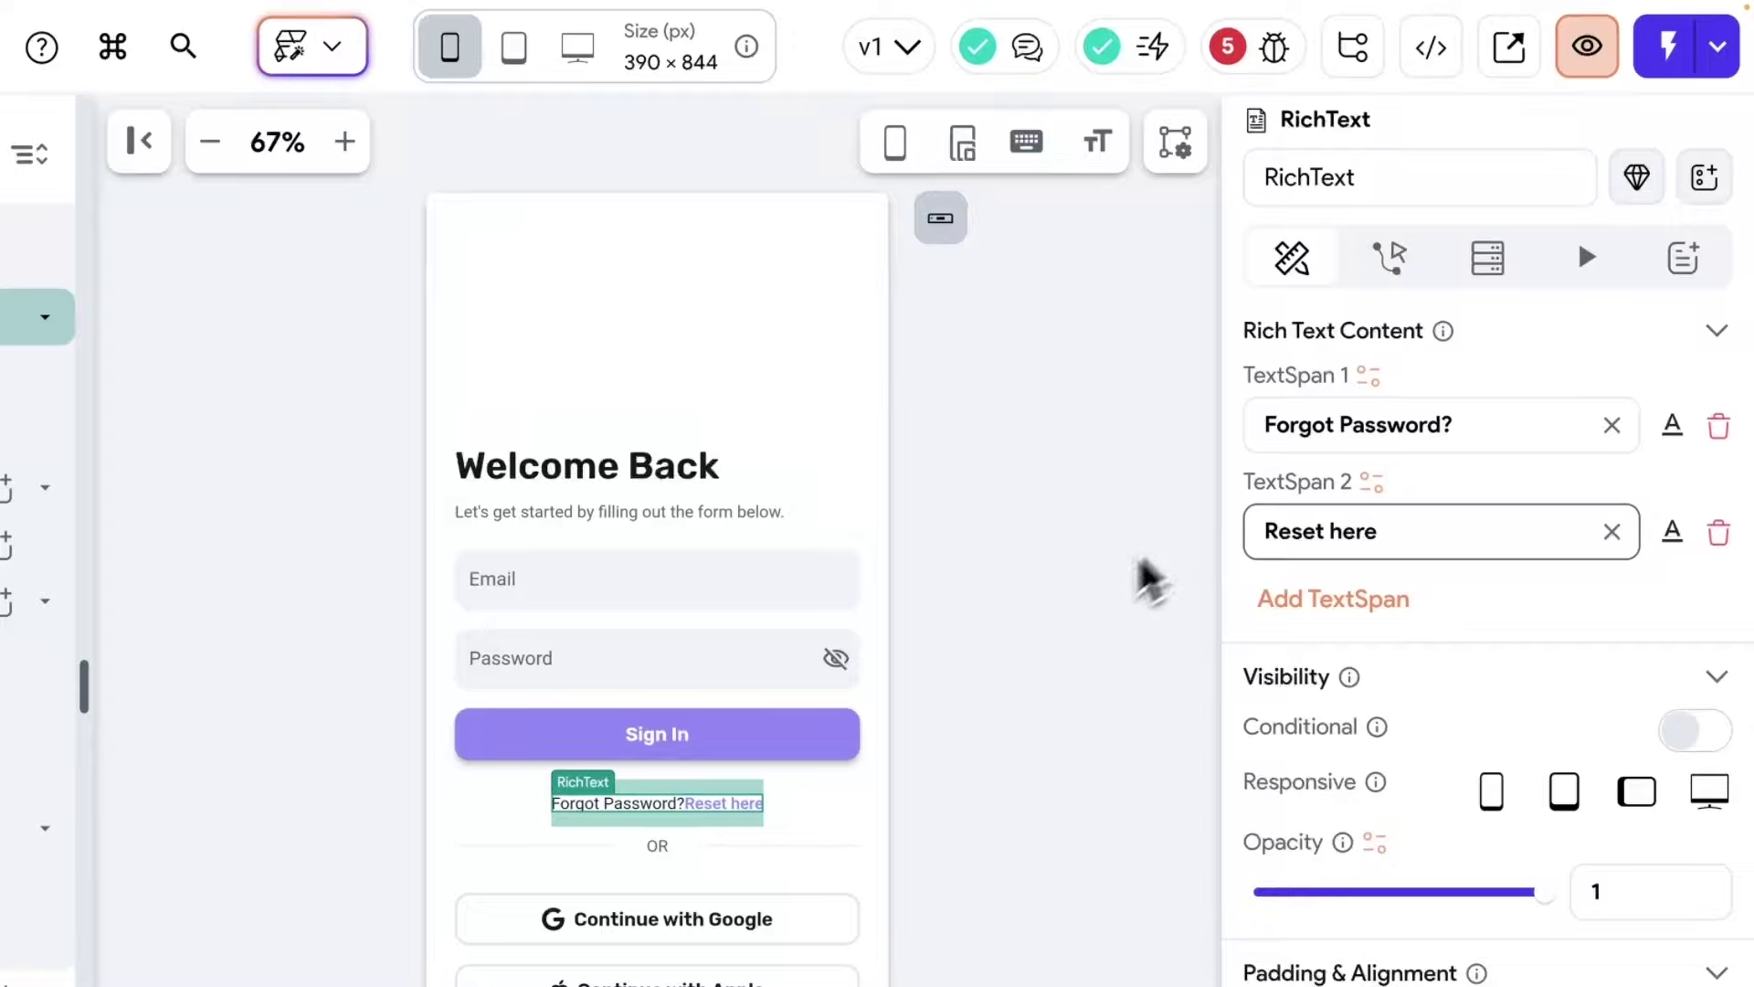
{"action": "left_click", "coordinate": [1390, 262]}
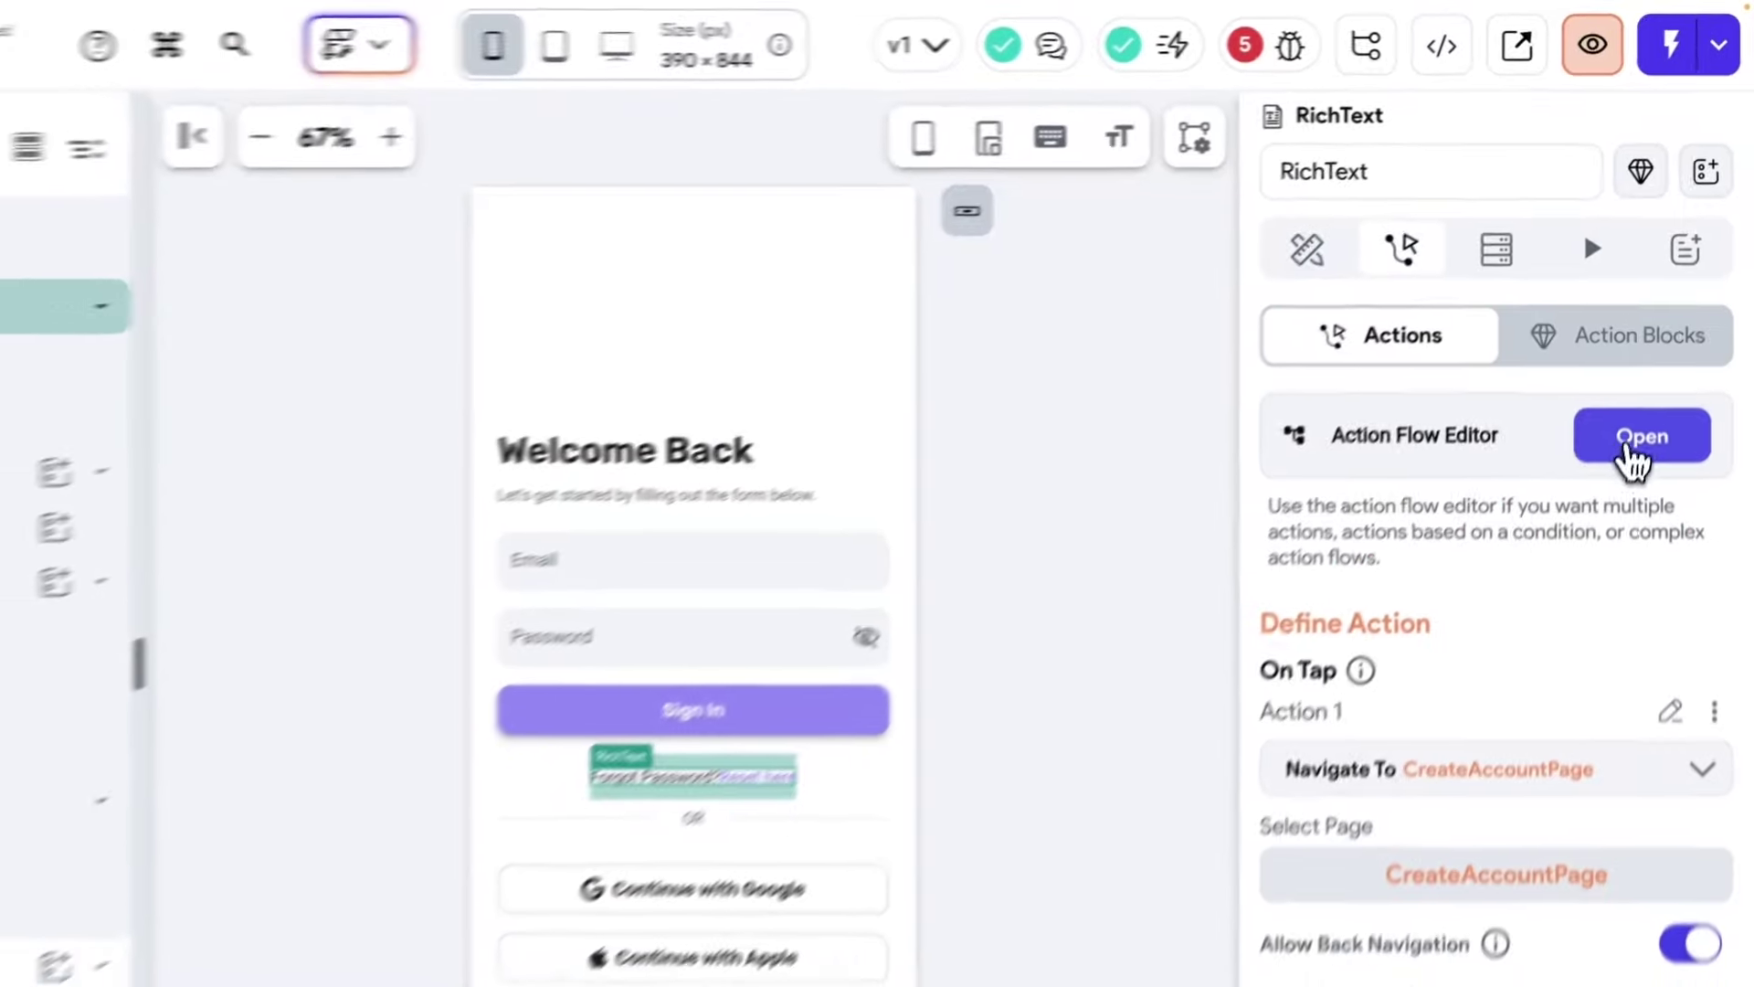
Change the 'Reset here' text's Navigate To target from CreateAccountPage to ForgotPasswordPage.
{"action": "left_click", "coordinate": [1625, 446]}
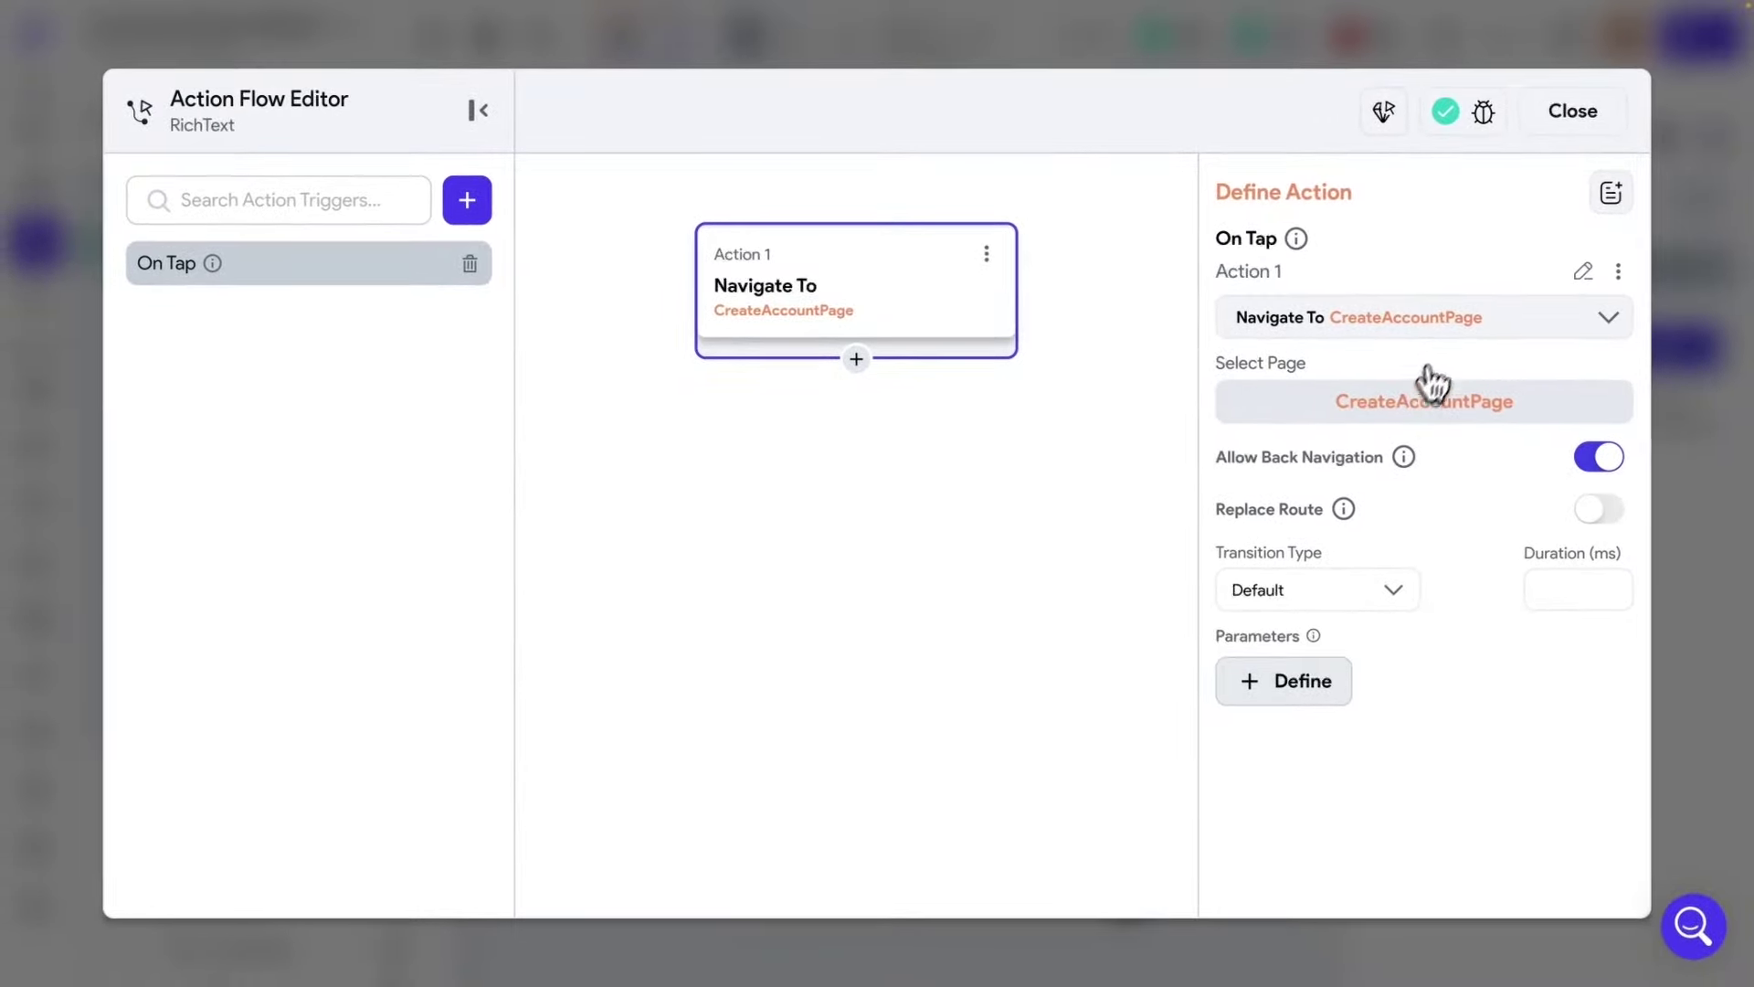
{"action": "left_click", "coordinate": [1452, 336]}
{"action": "left_click", "coordinate": [1340, 493]}
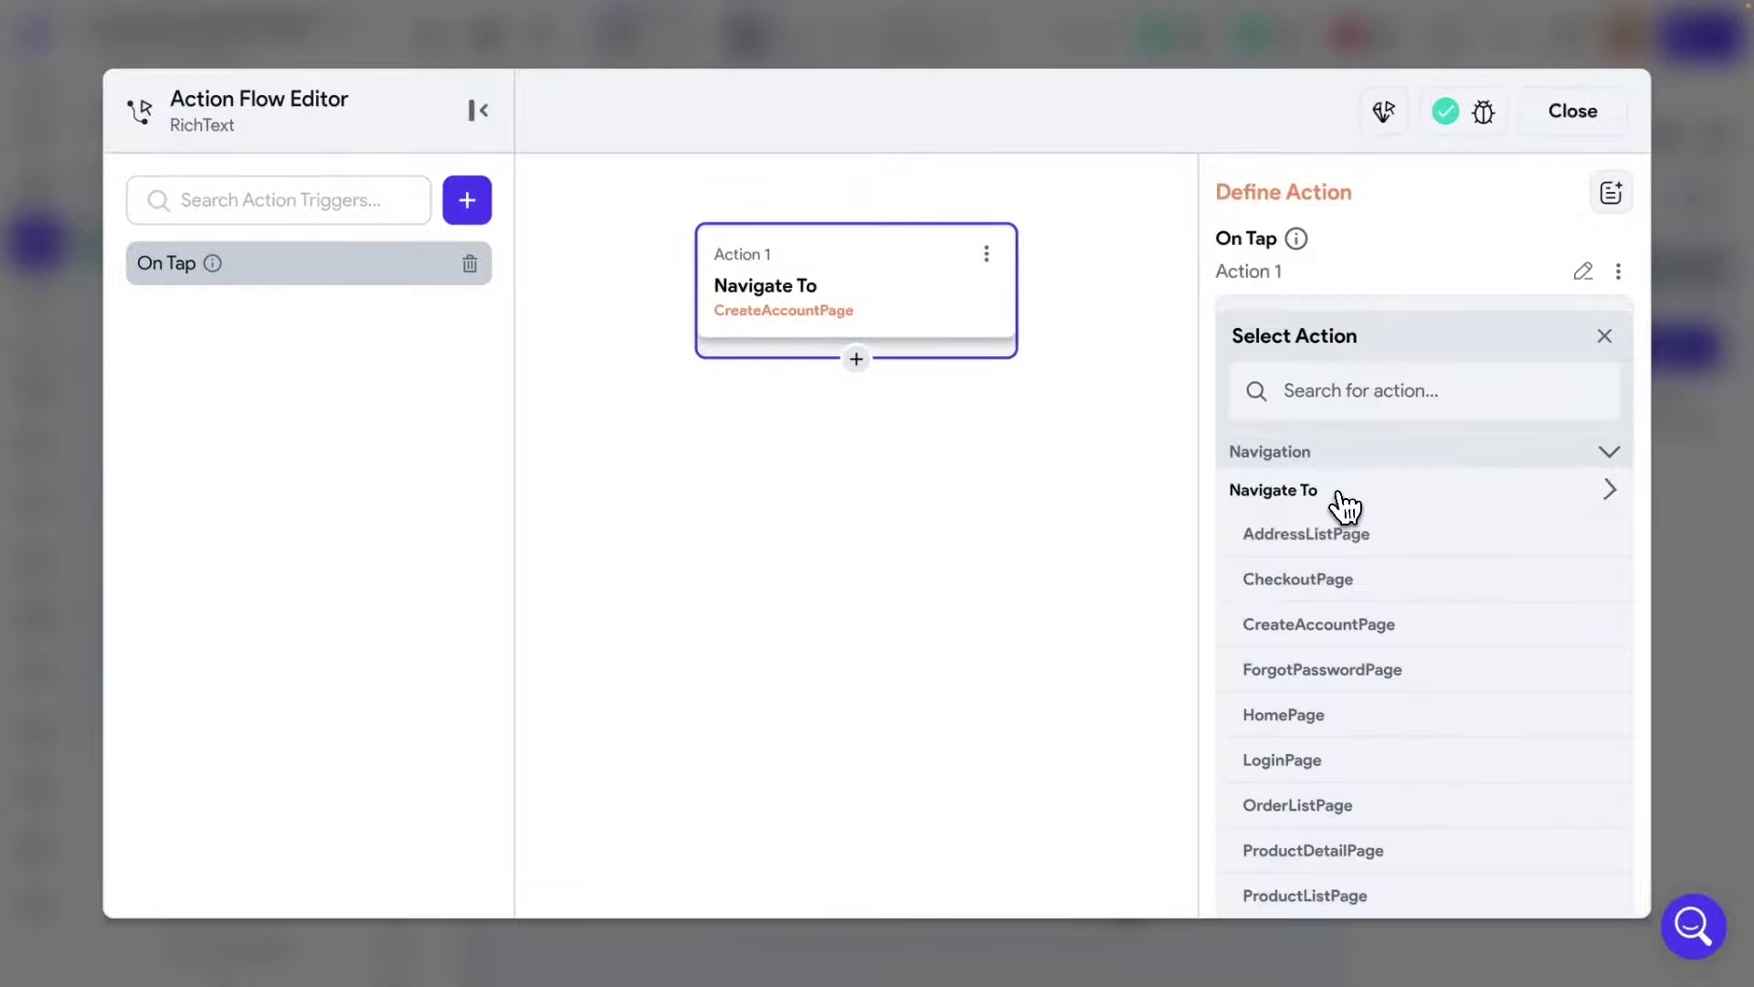
{"action": "scroll", "coordinate": [1348, 630], "scroll_direction": "down", "scroll_amount": 1}
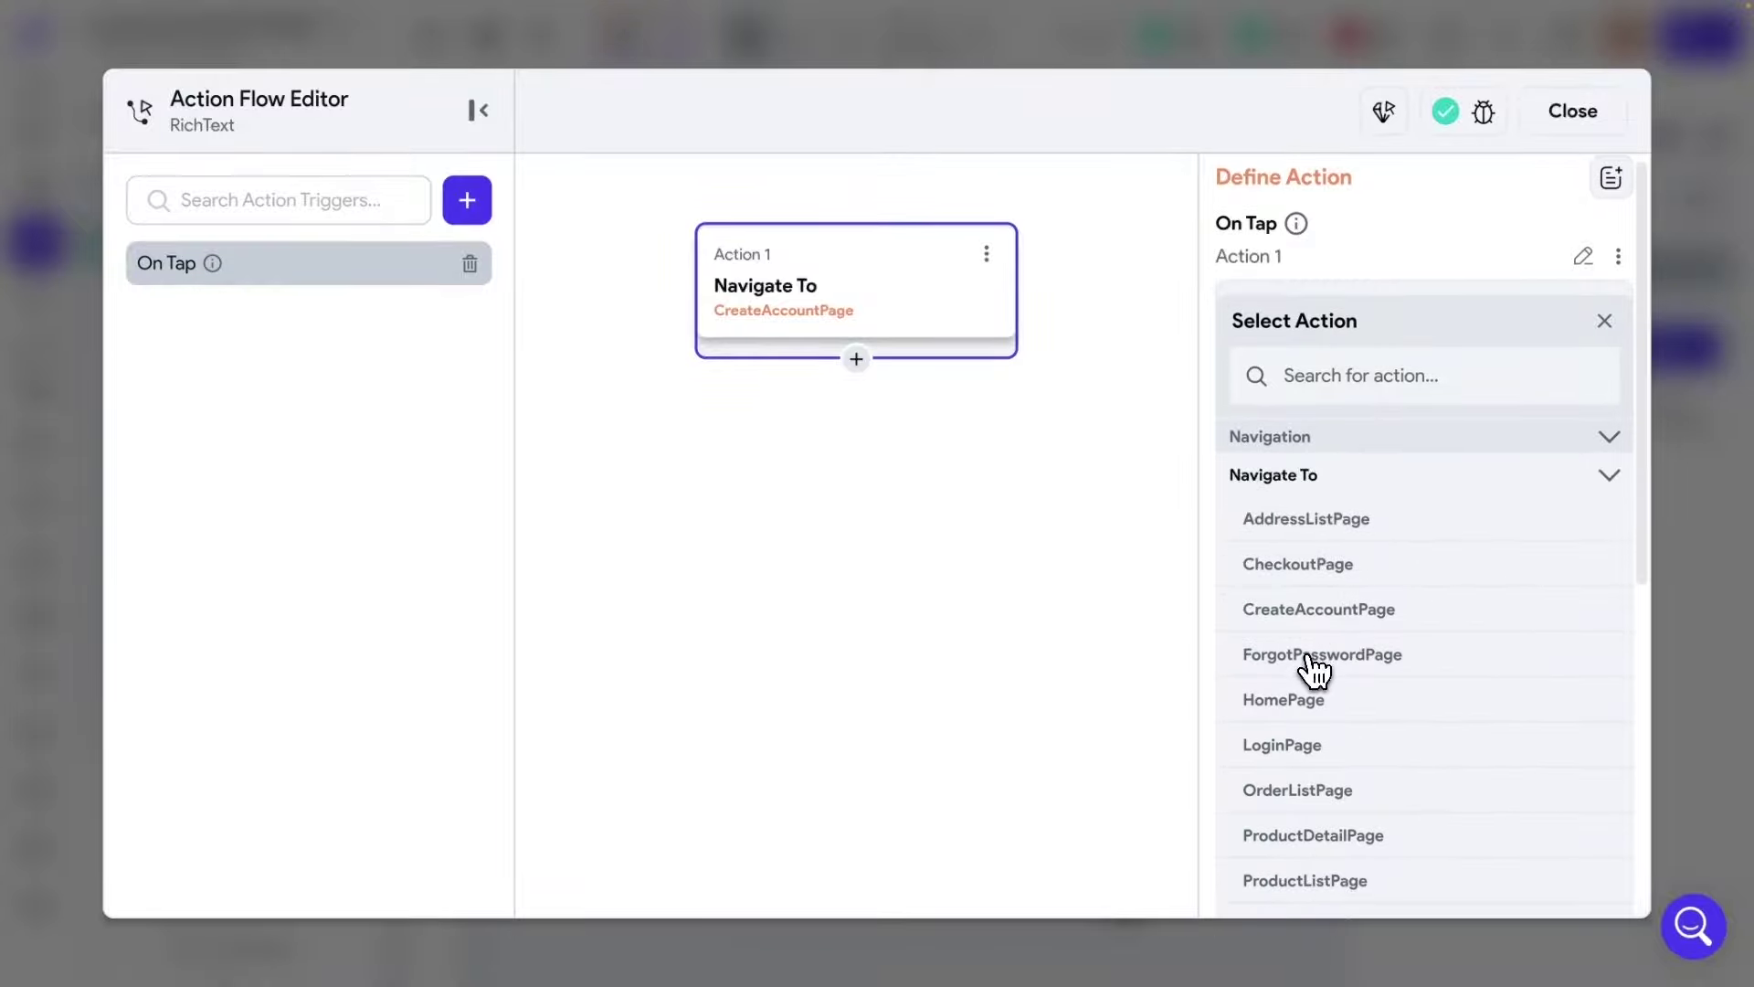
{"action": "left_click", "coordinate": [1322, 655]}
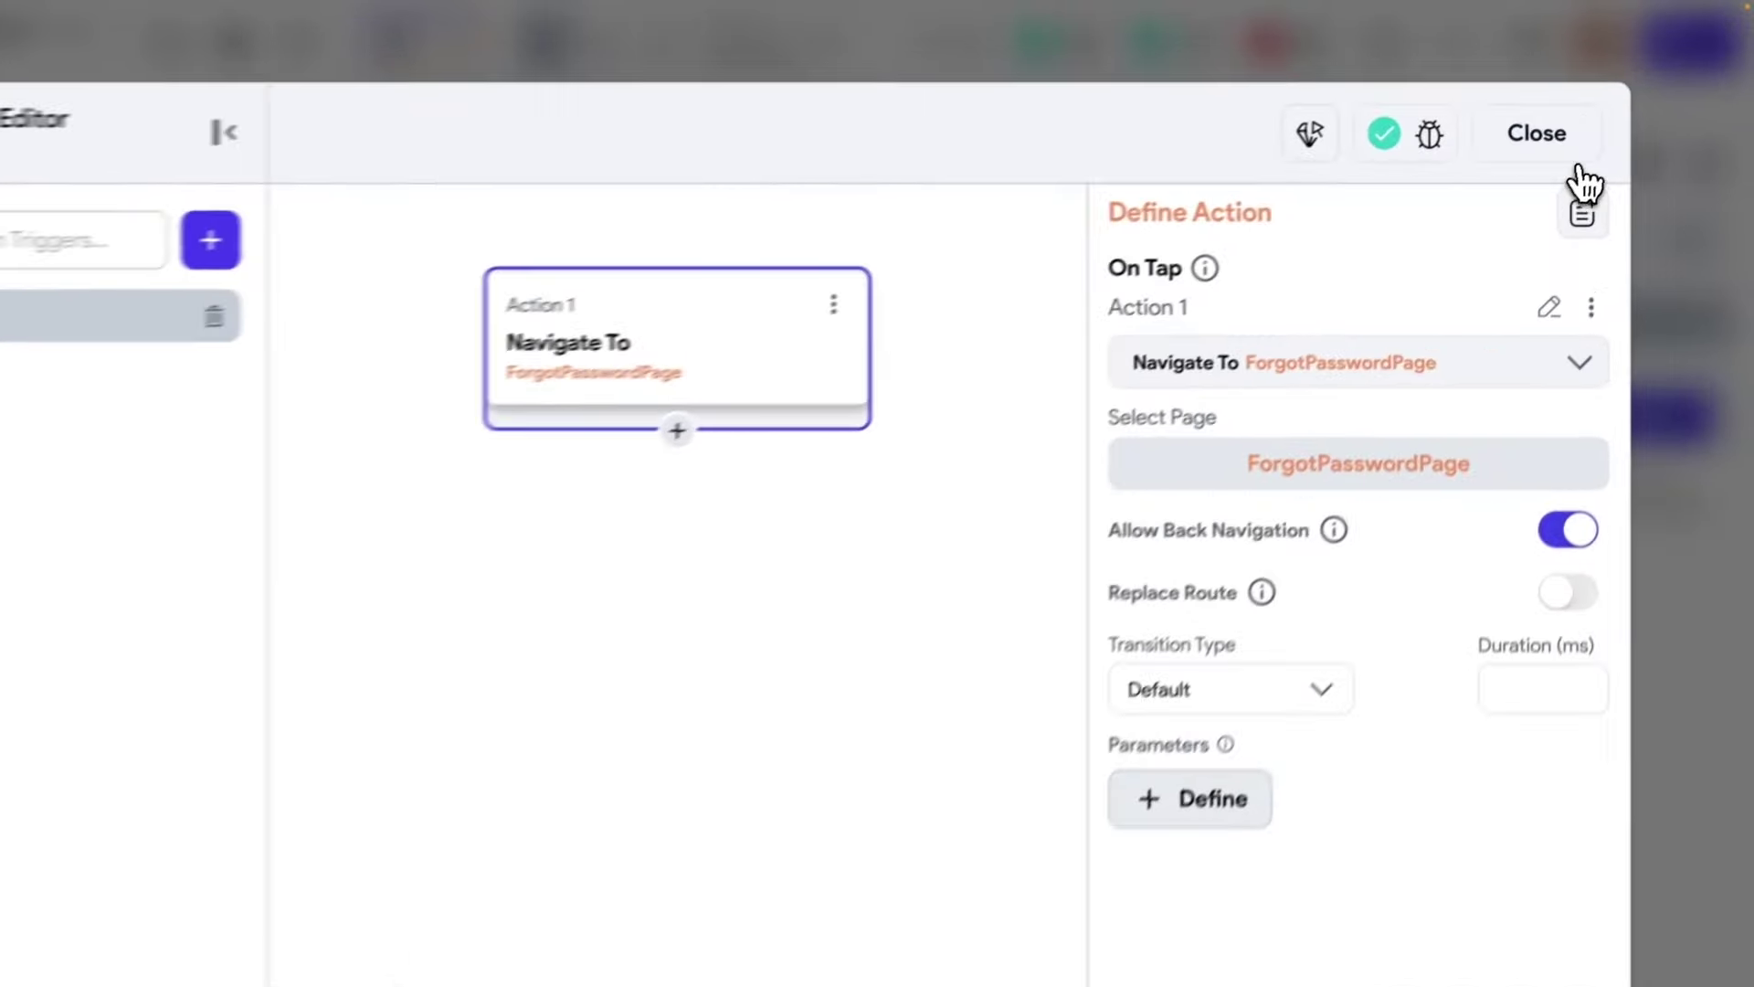
{"action": "left_click", "coordinate": [1572, 111]}
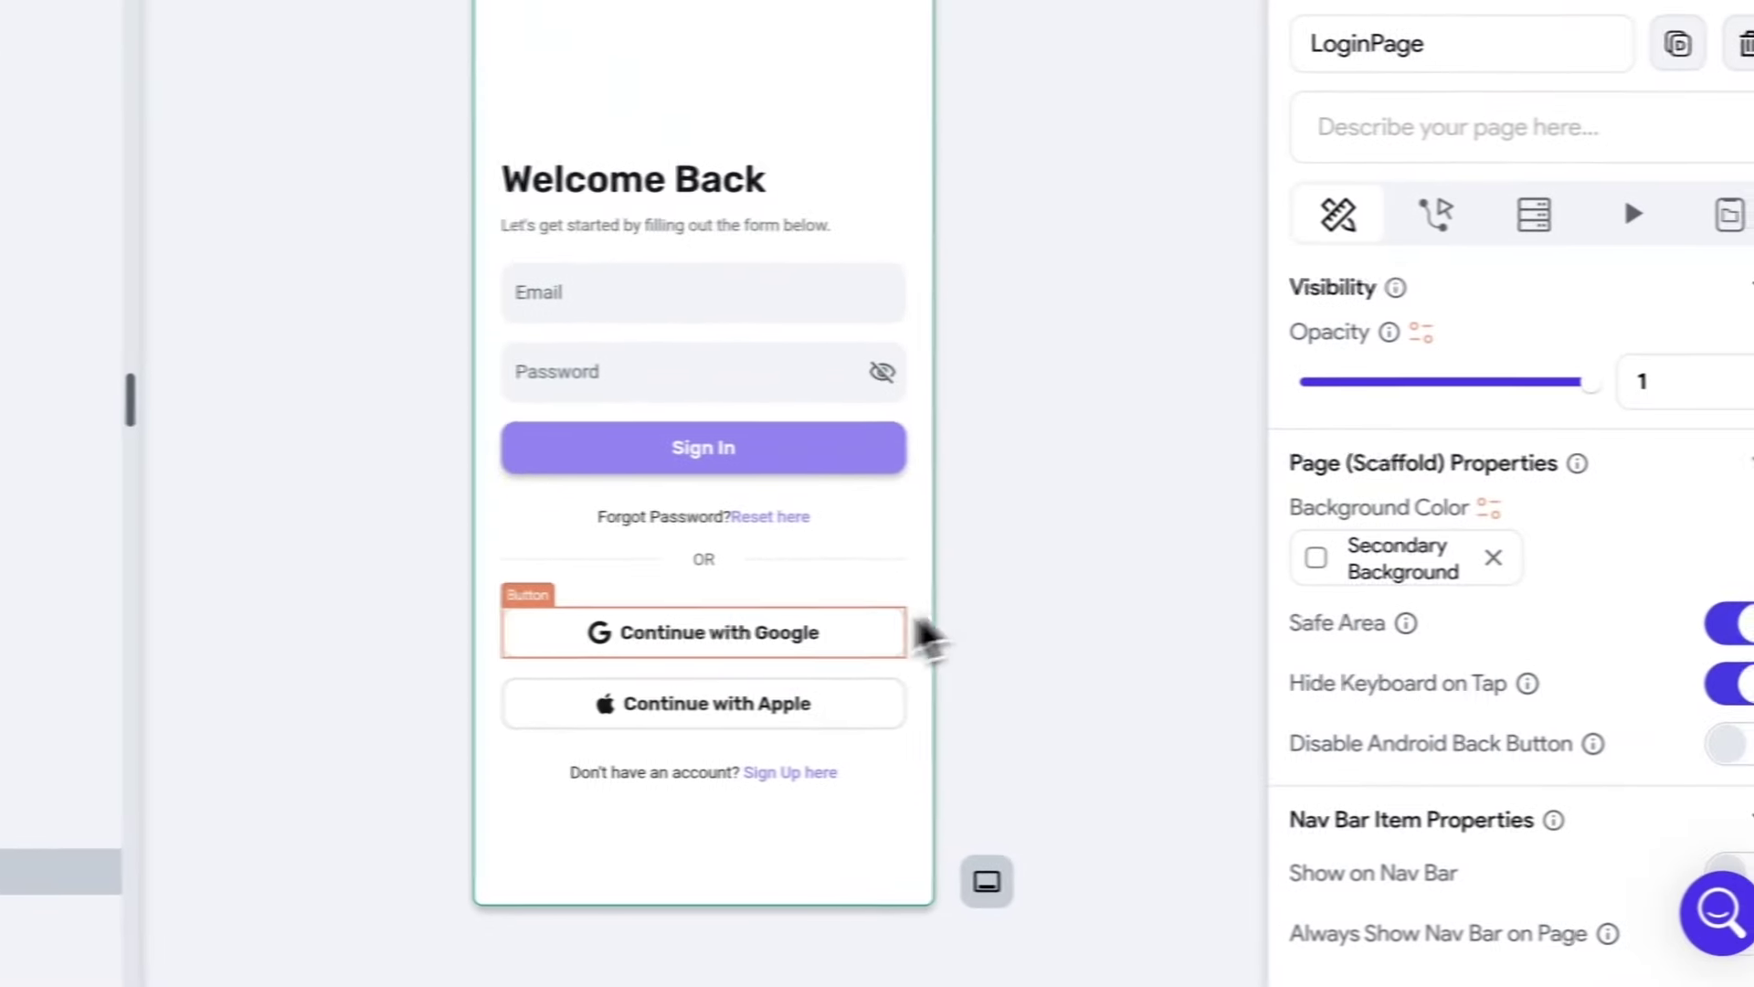
Delete Action 1 from each of LoginPage's Google, Apple and Sign In (Log In) buttons.
{"action": "left_click", "coordinate": [826, 644]}
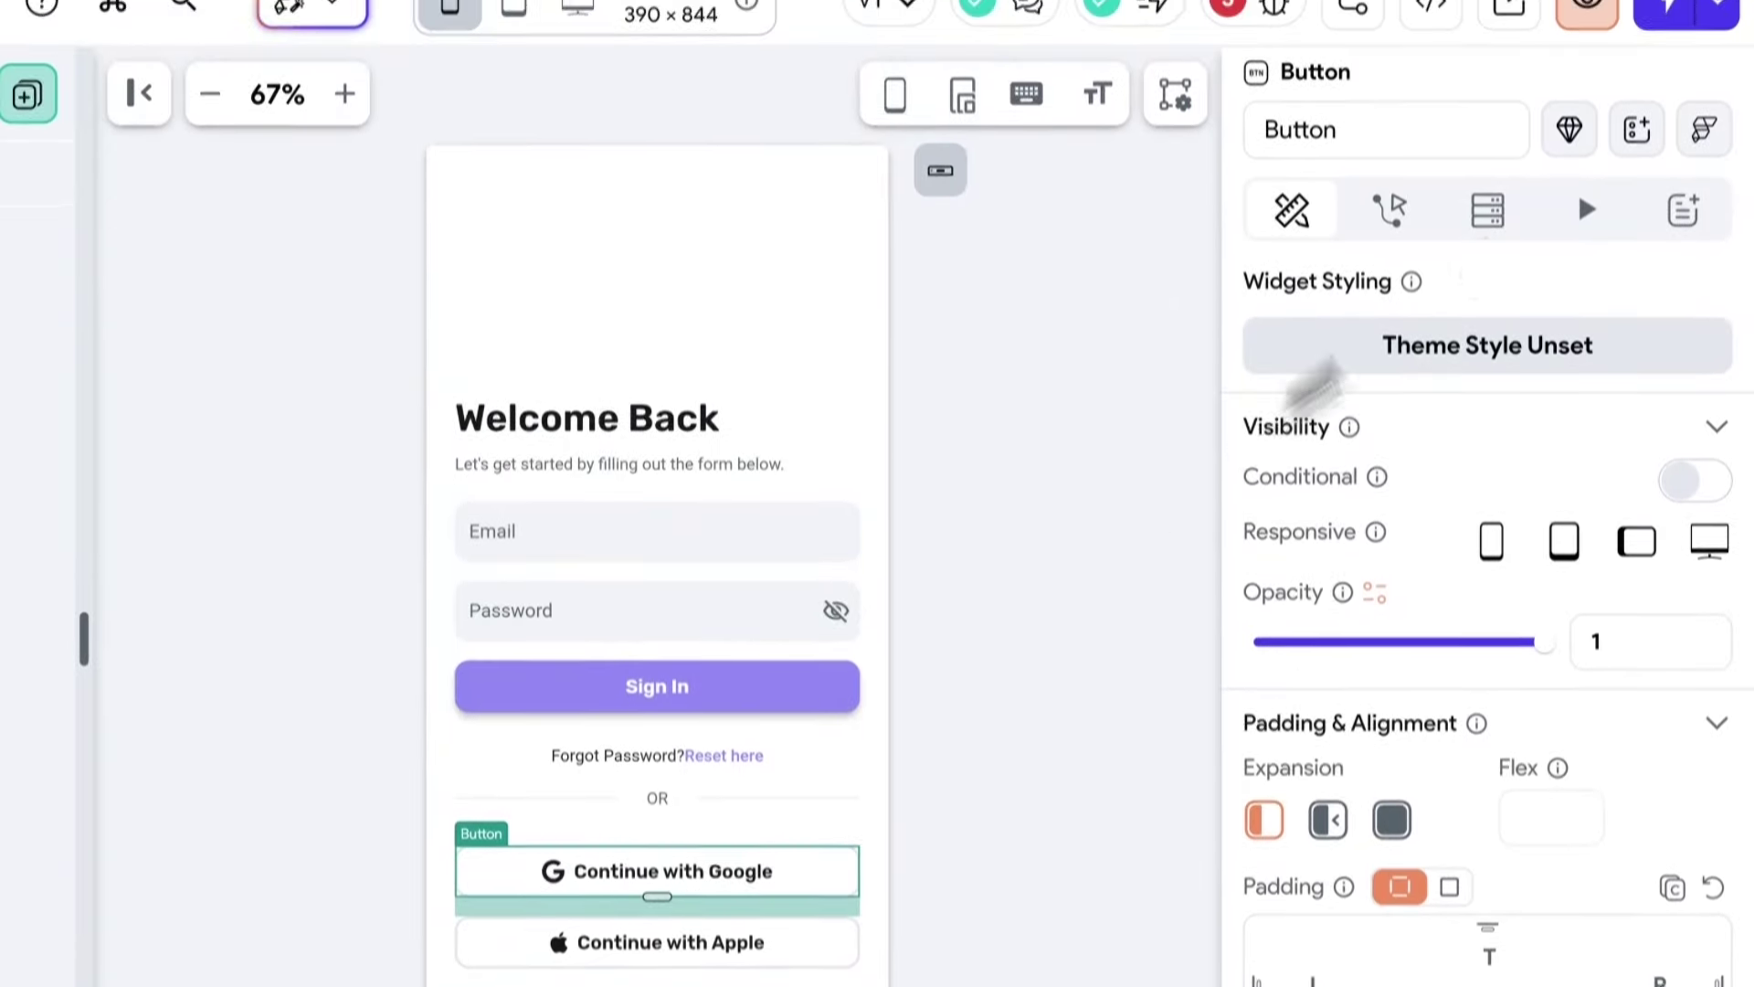
{"action": "left_click", "coordinate": [1389, 205]}
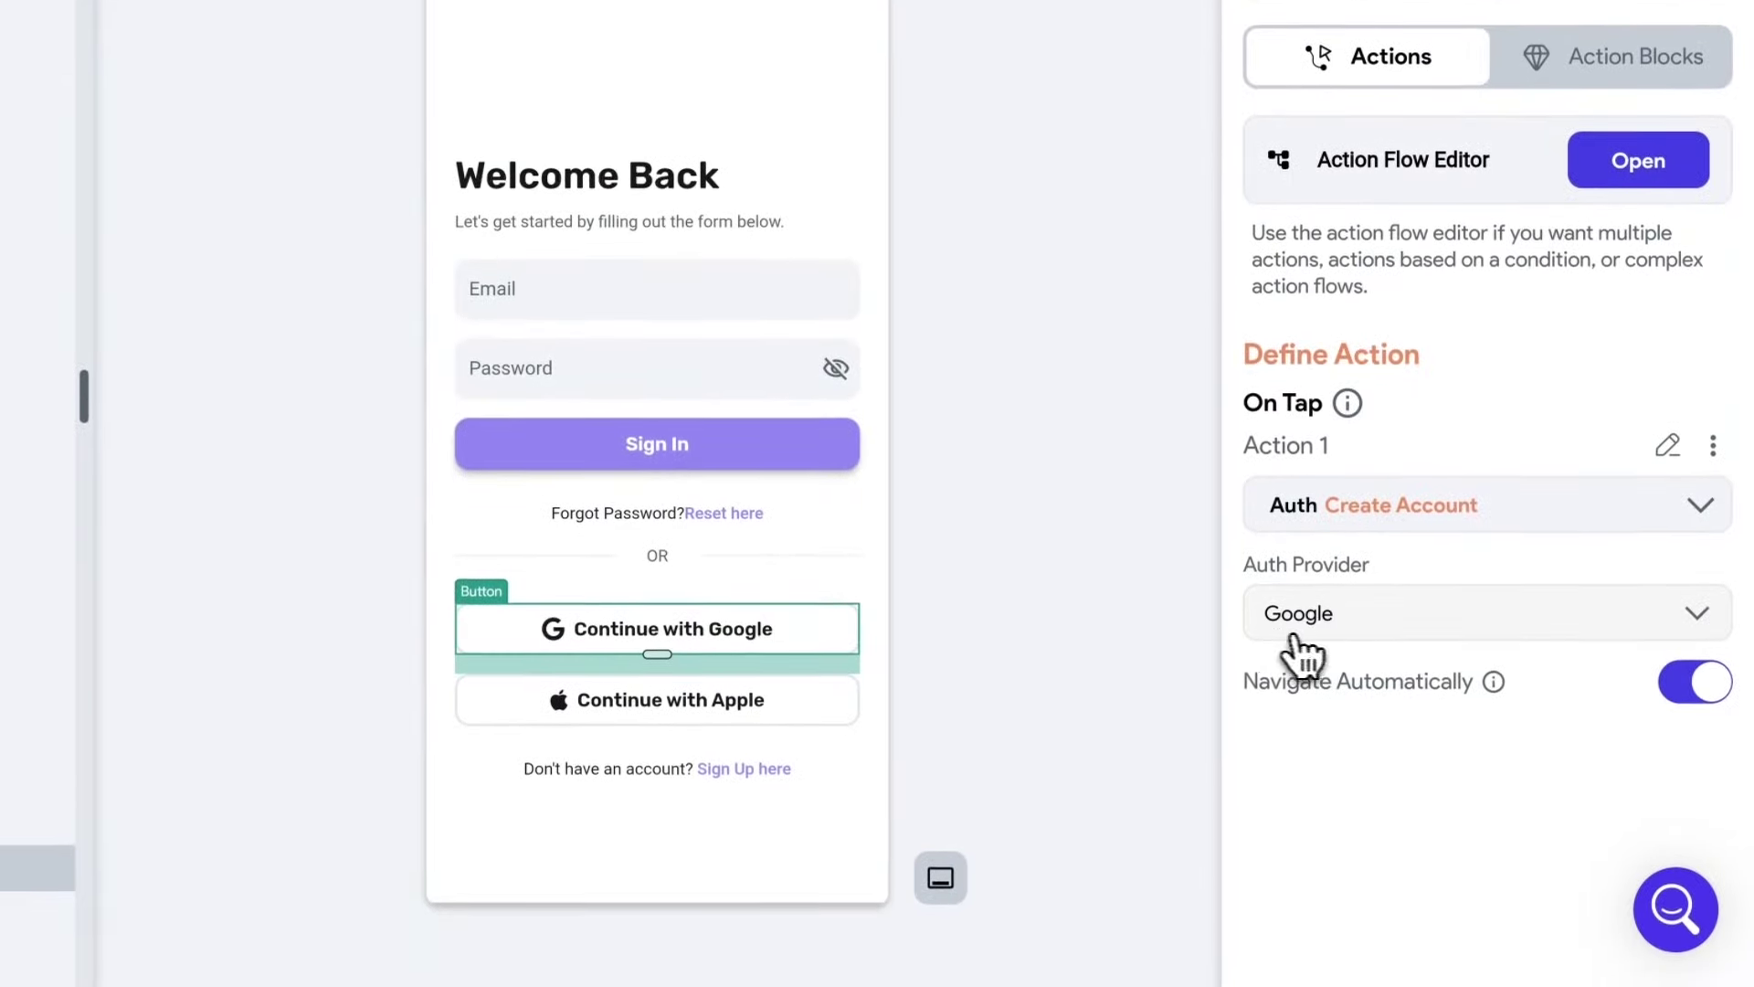
{"action": "left_click", "coordinate": [1713, 447]}
{"action": "left_click", "coordinate": [1517, 718]}
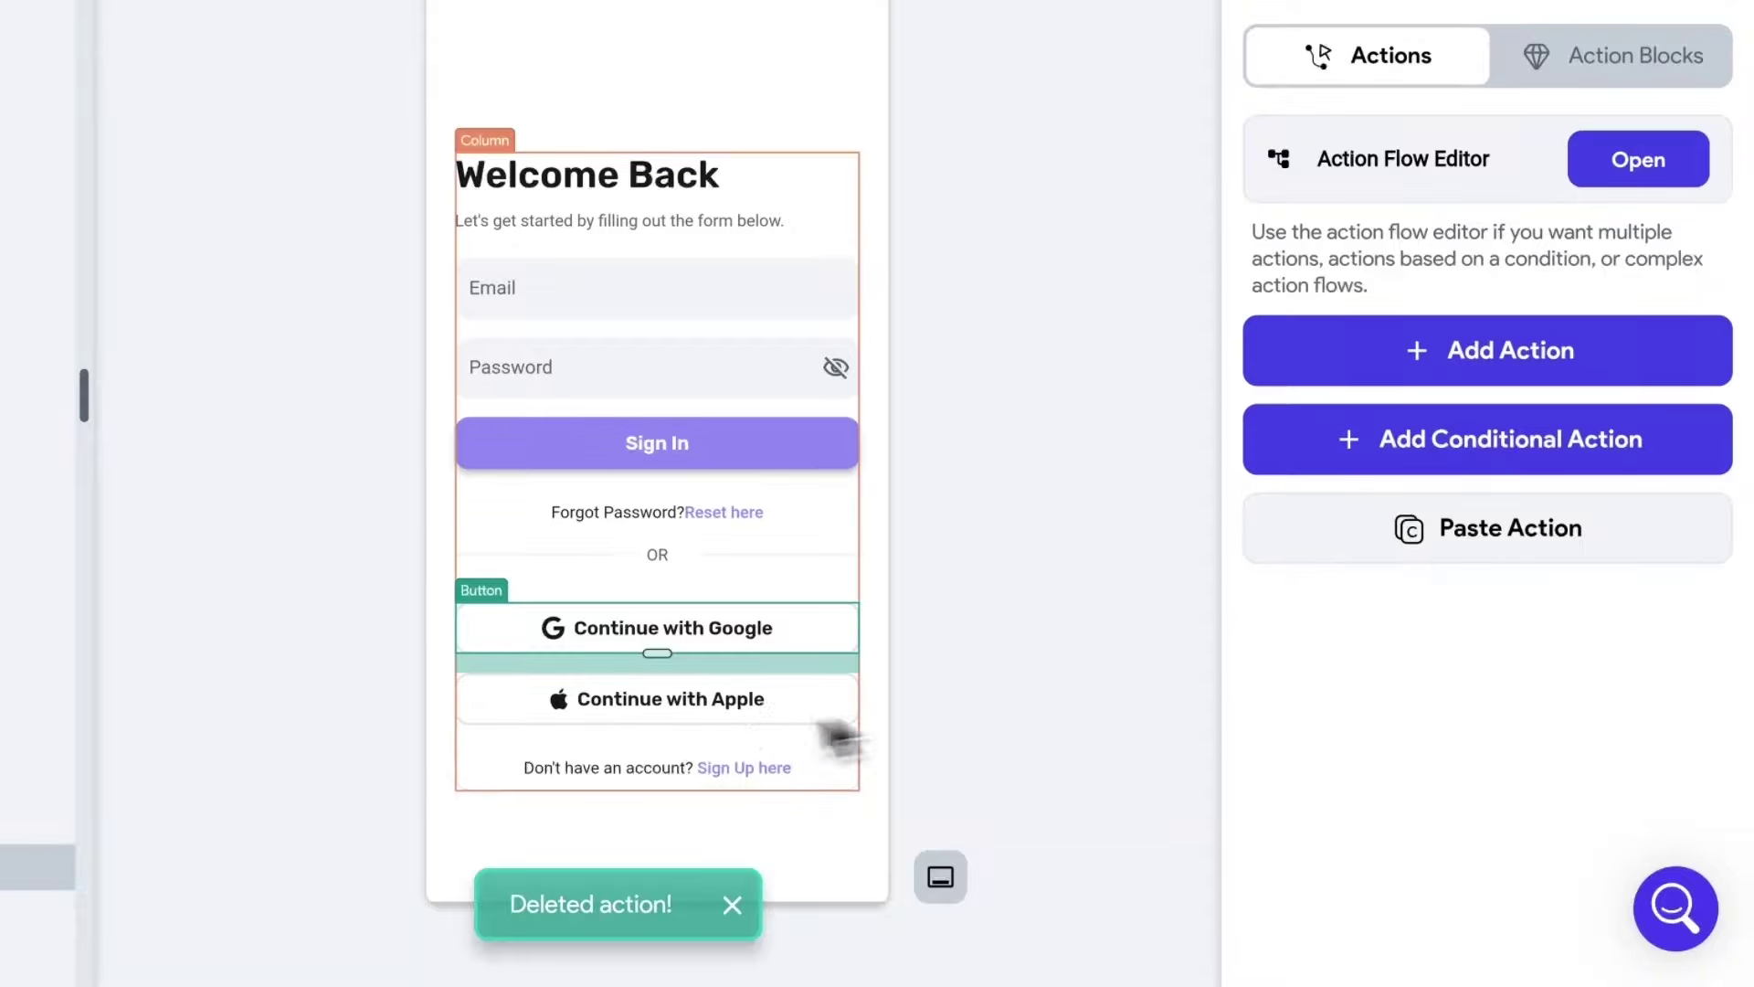
{"action": "left_click", "coordinate": [736, 713]}
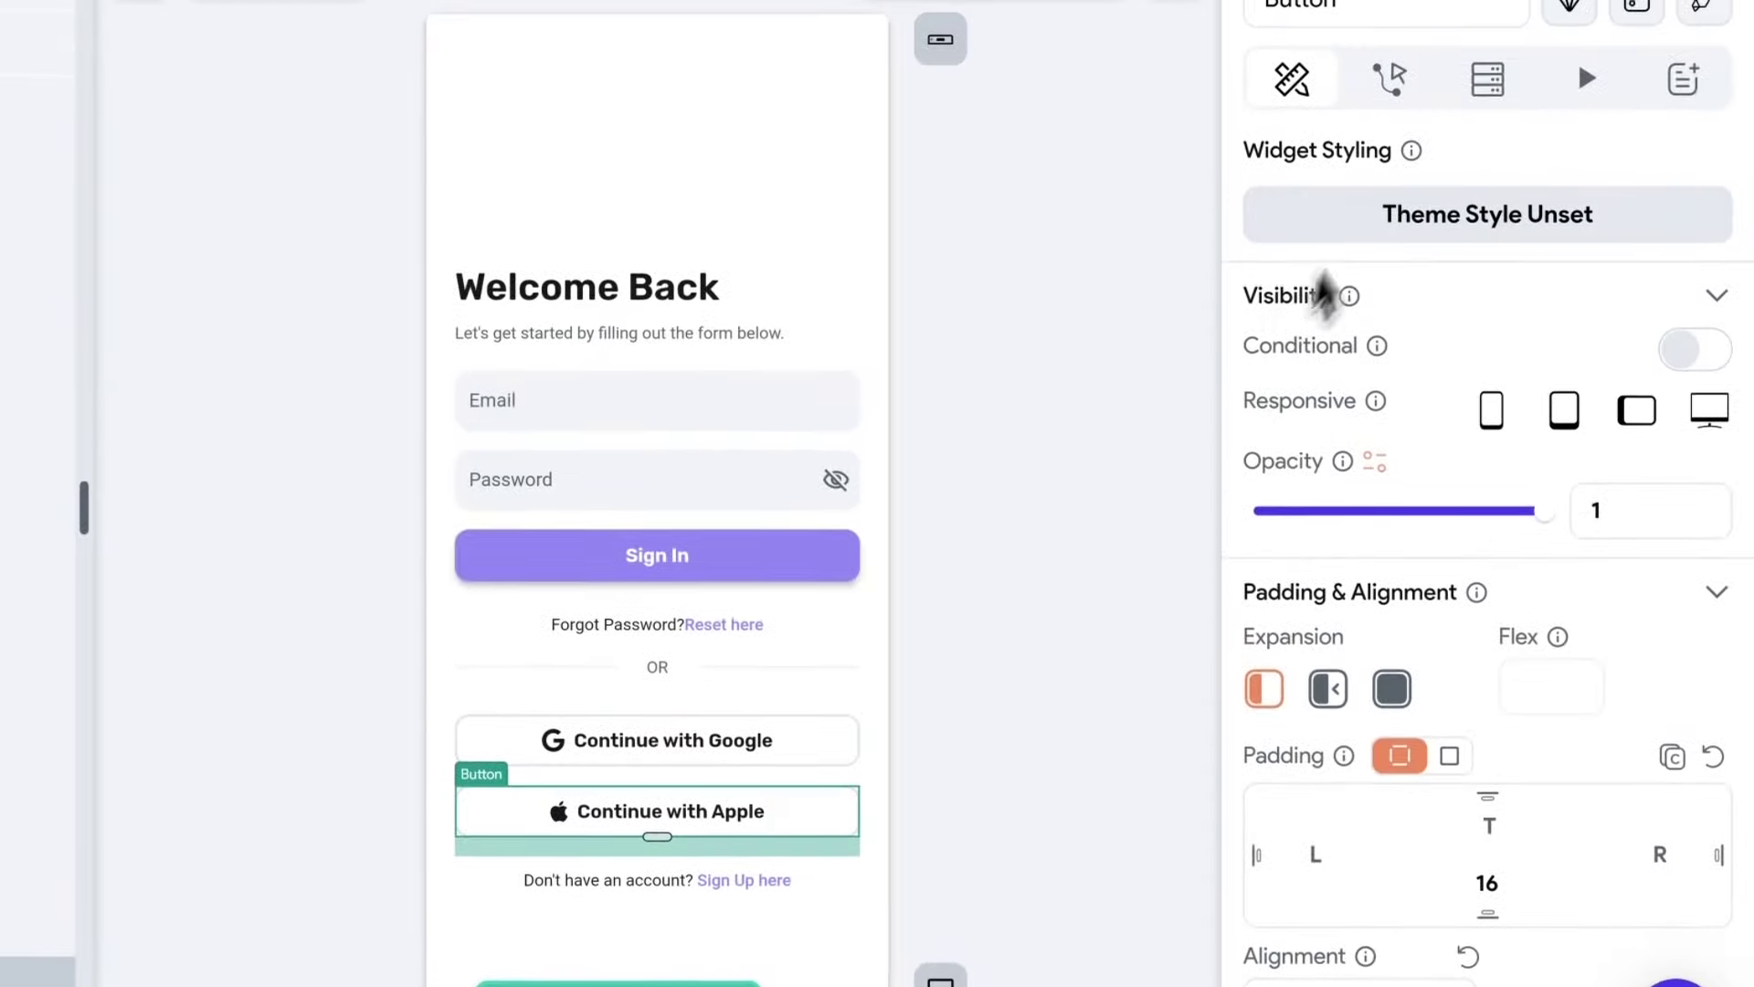
{"action": "left_click", "coordinate": [1388, 81]}
{"action": "left_click", "coordinate": [1713, 635]}
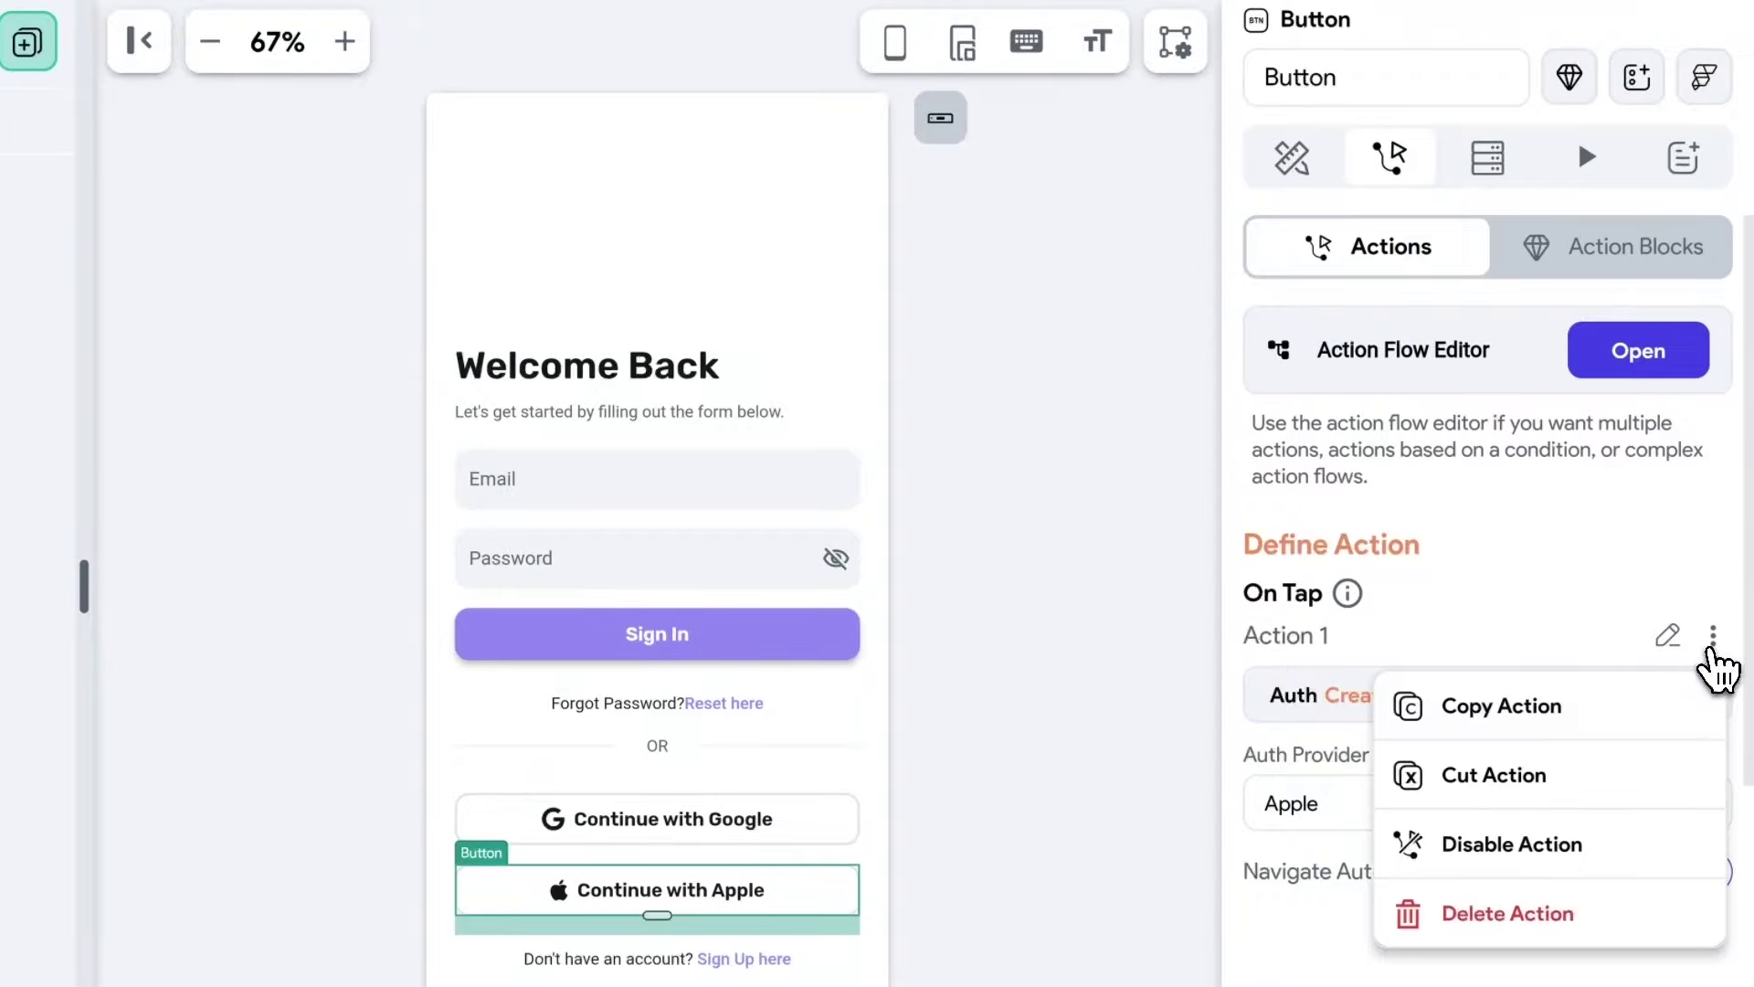
{"action": "left_click", "coordinate": [1503, 914]}
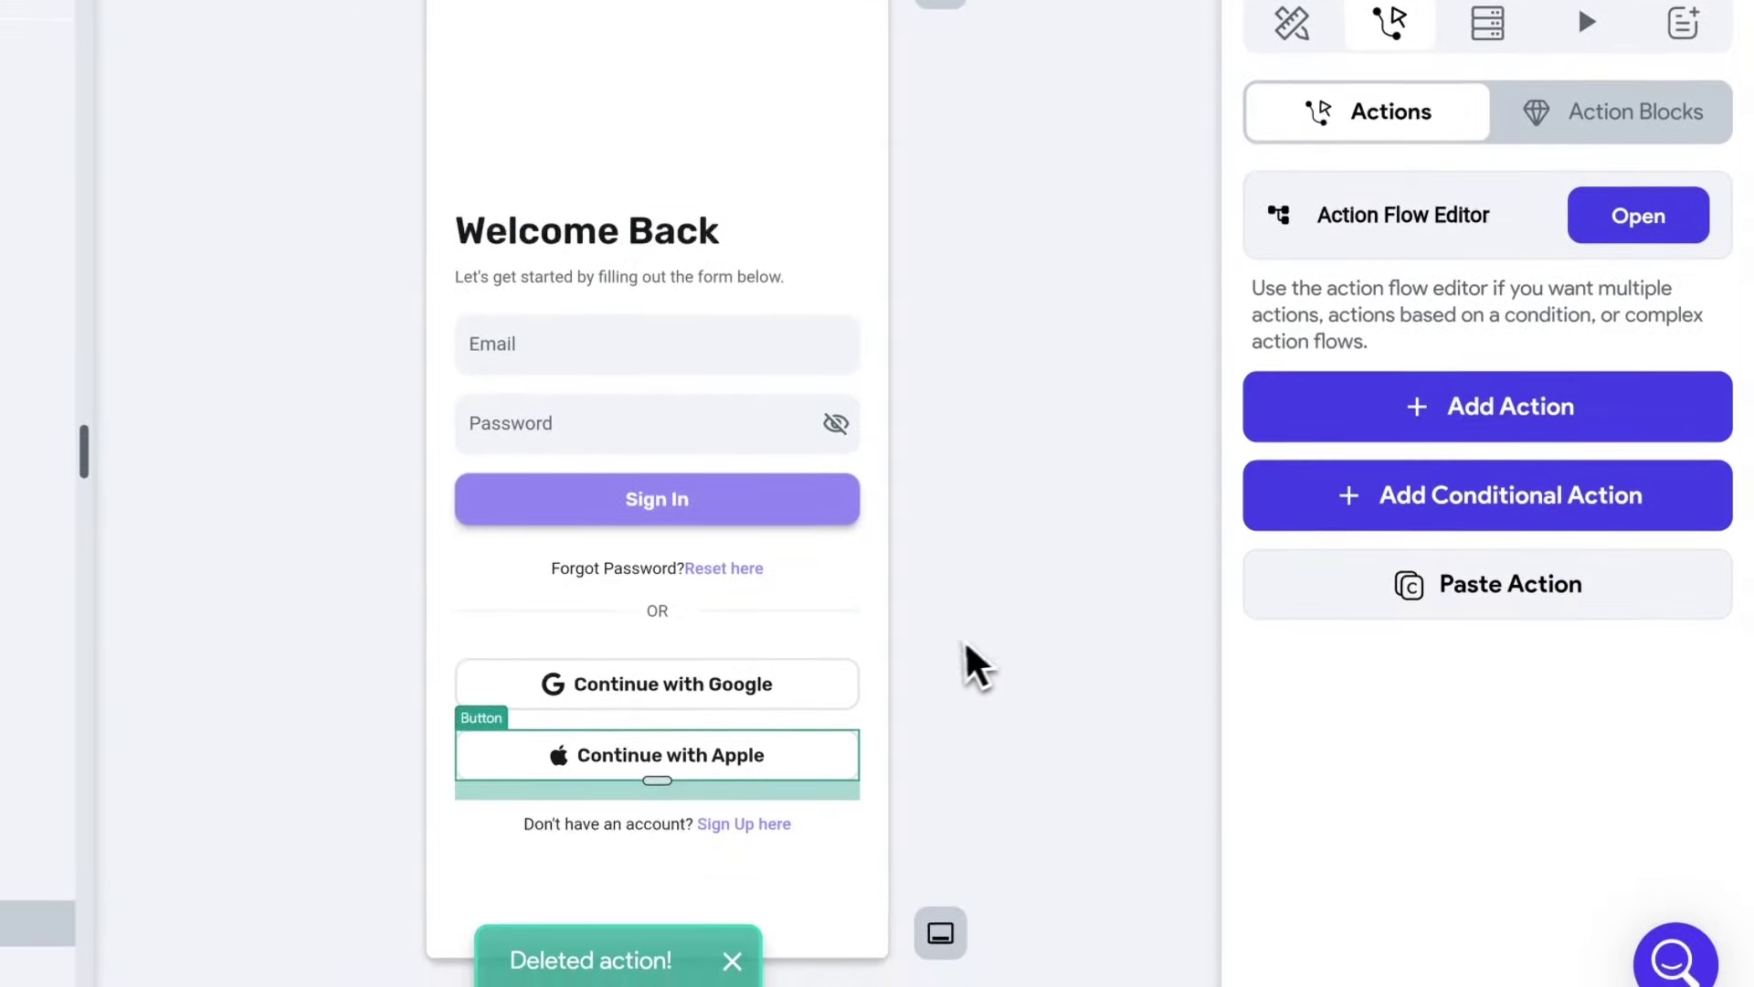
{"action": "left_click", "coordinate": [753, 521]}
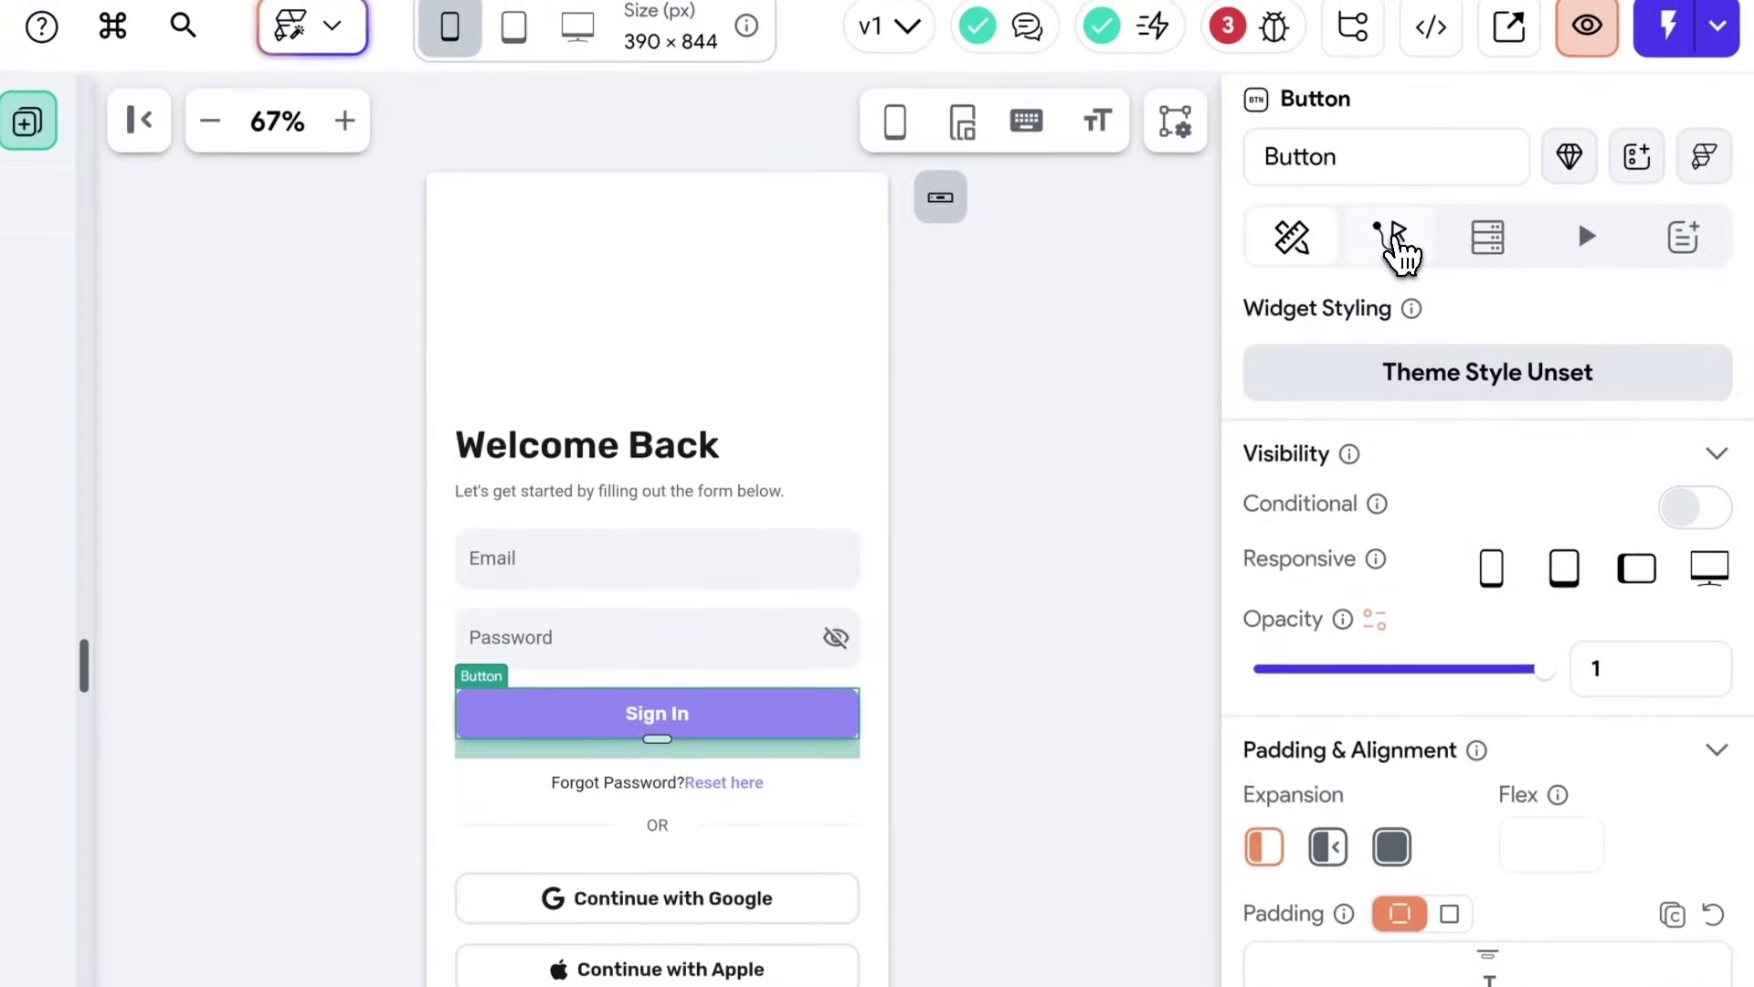
{"action": "left_click", "coordinate": [1390, 22]}
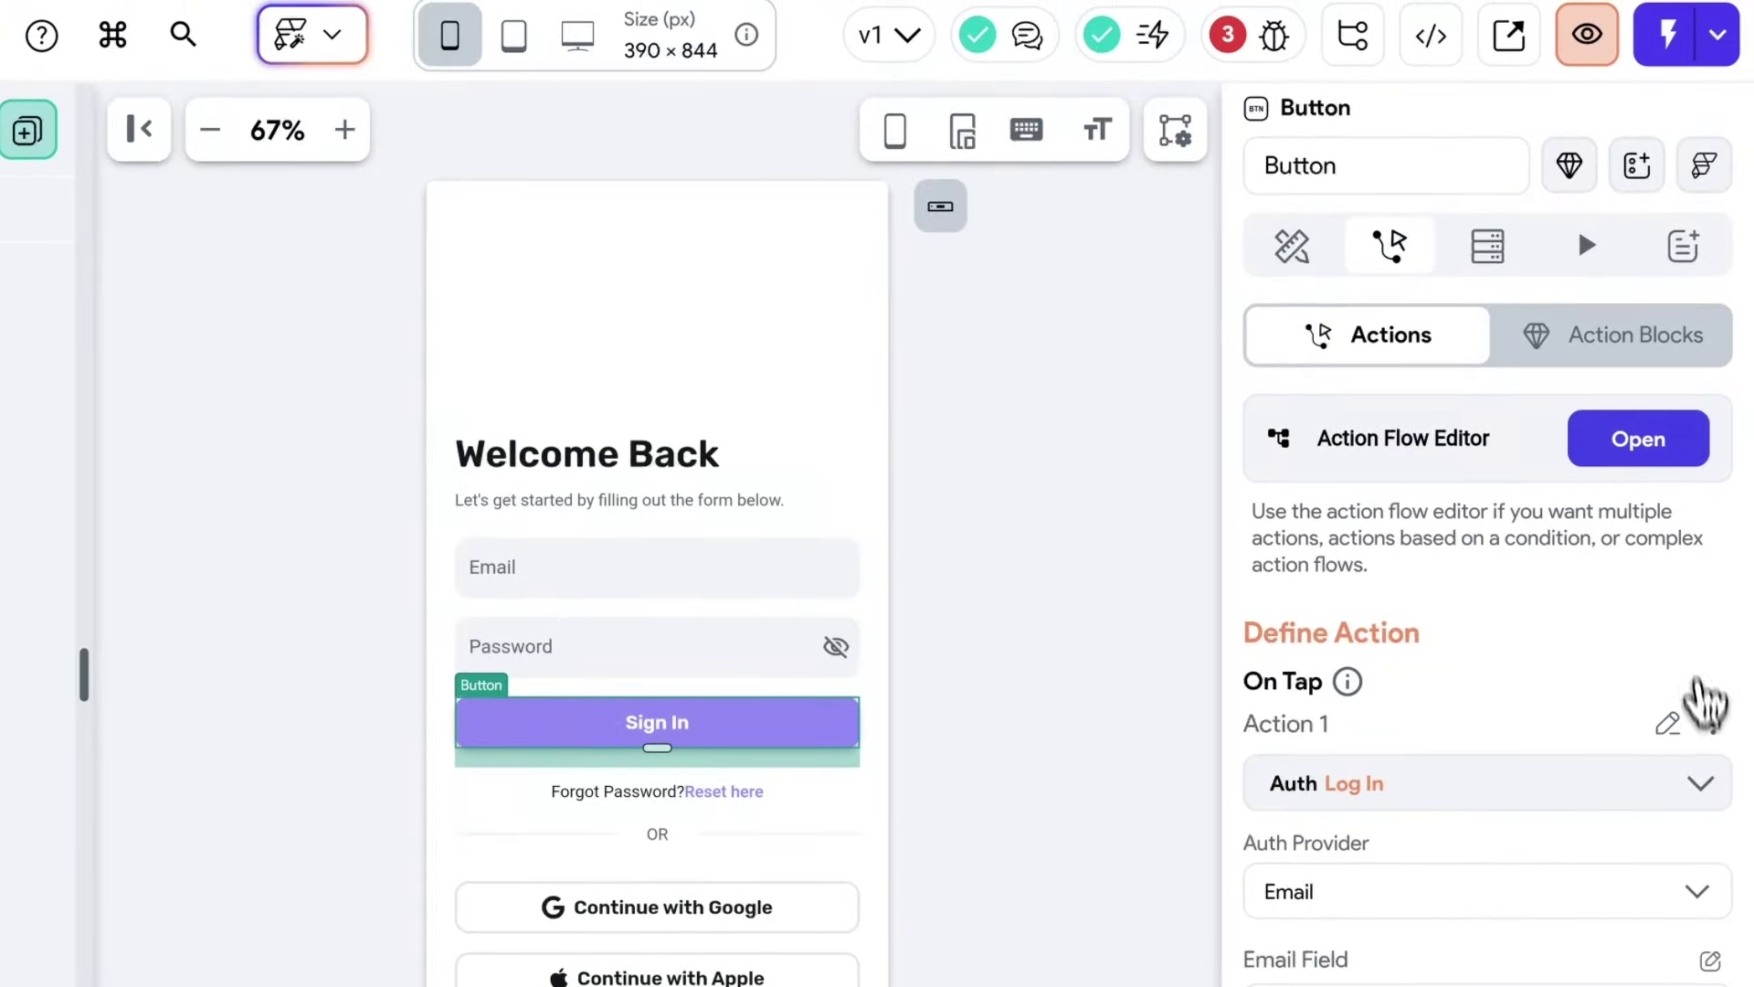
{"action": "left_click", "coordinate": [1708, 722]}
{"action": "left_click", "coordinate": [1485, 822]}
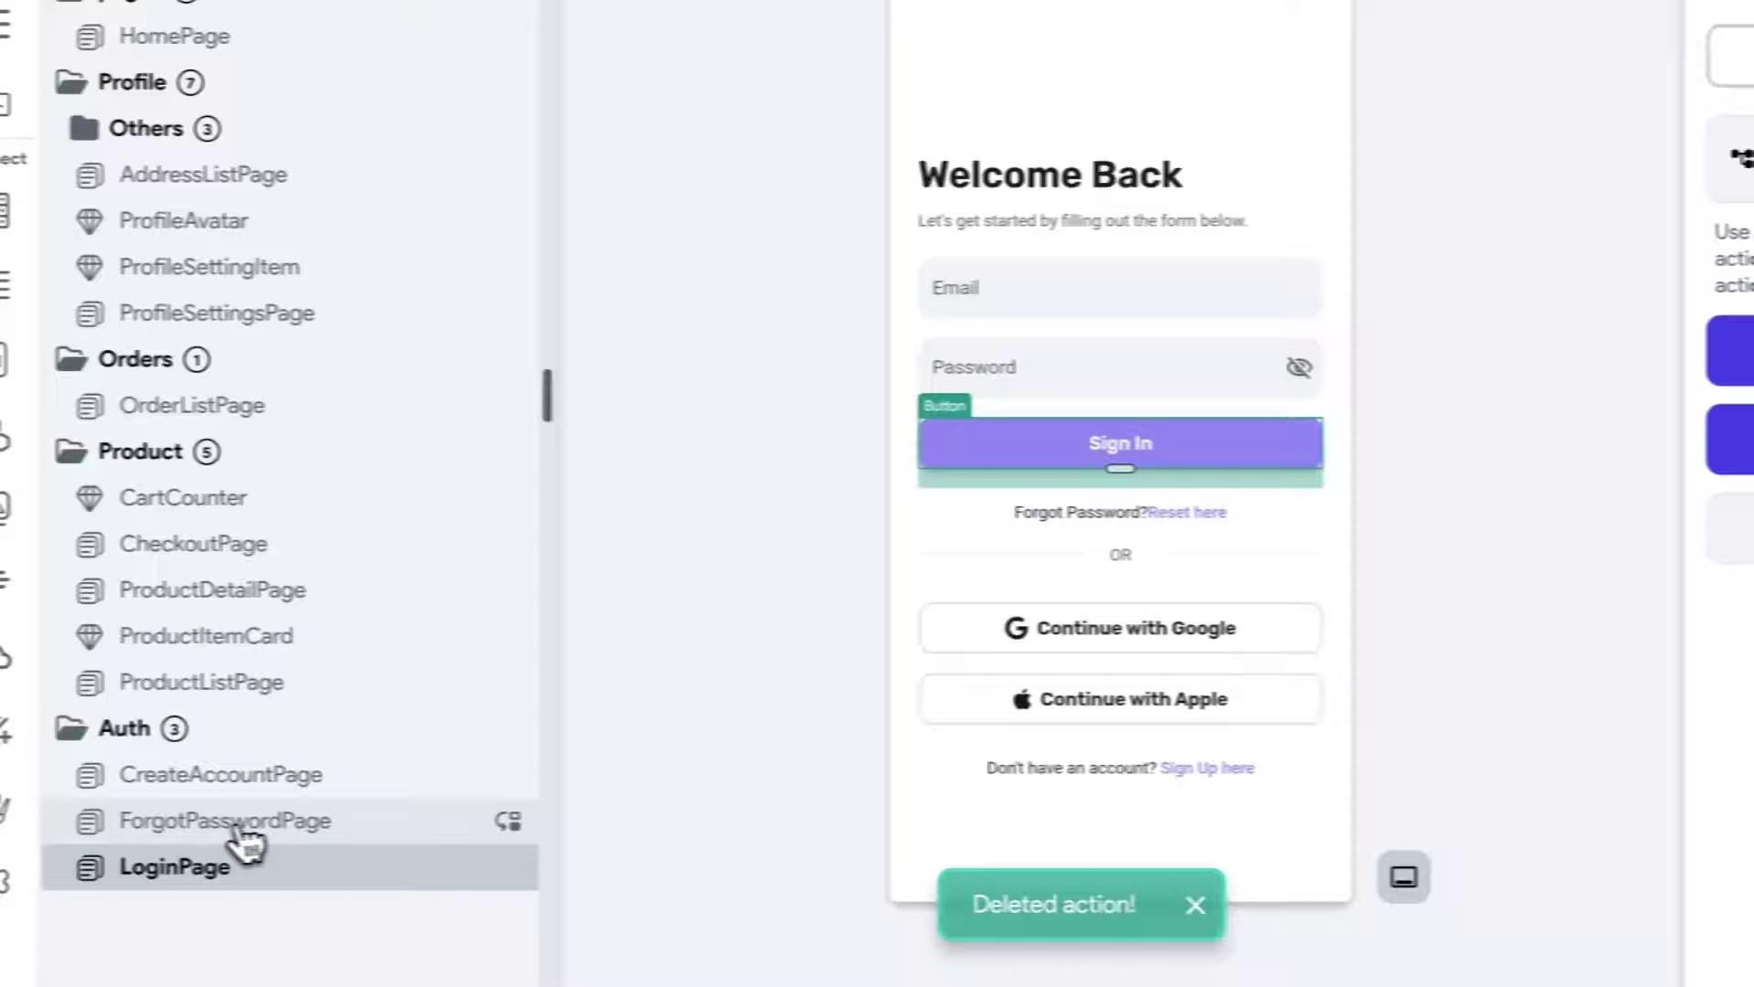
Delete the Reset Password action from ForgotPasswordPage's Send Link button.
{"action": "left_click", "coordinate": [240, 829]}
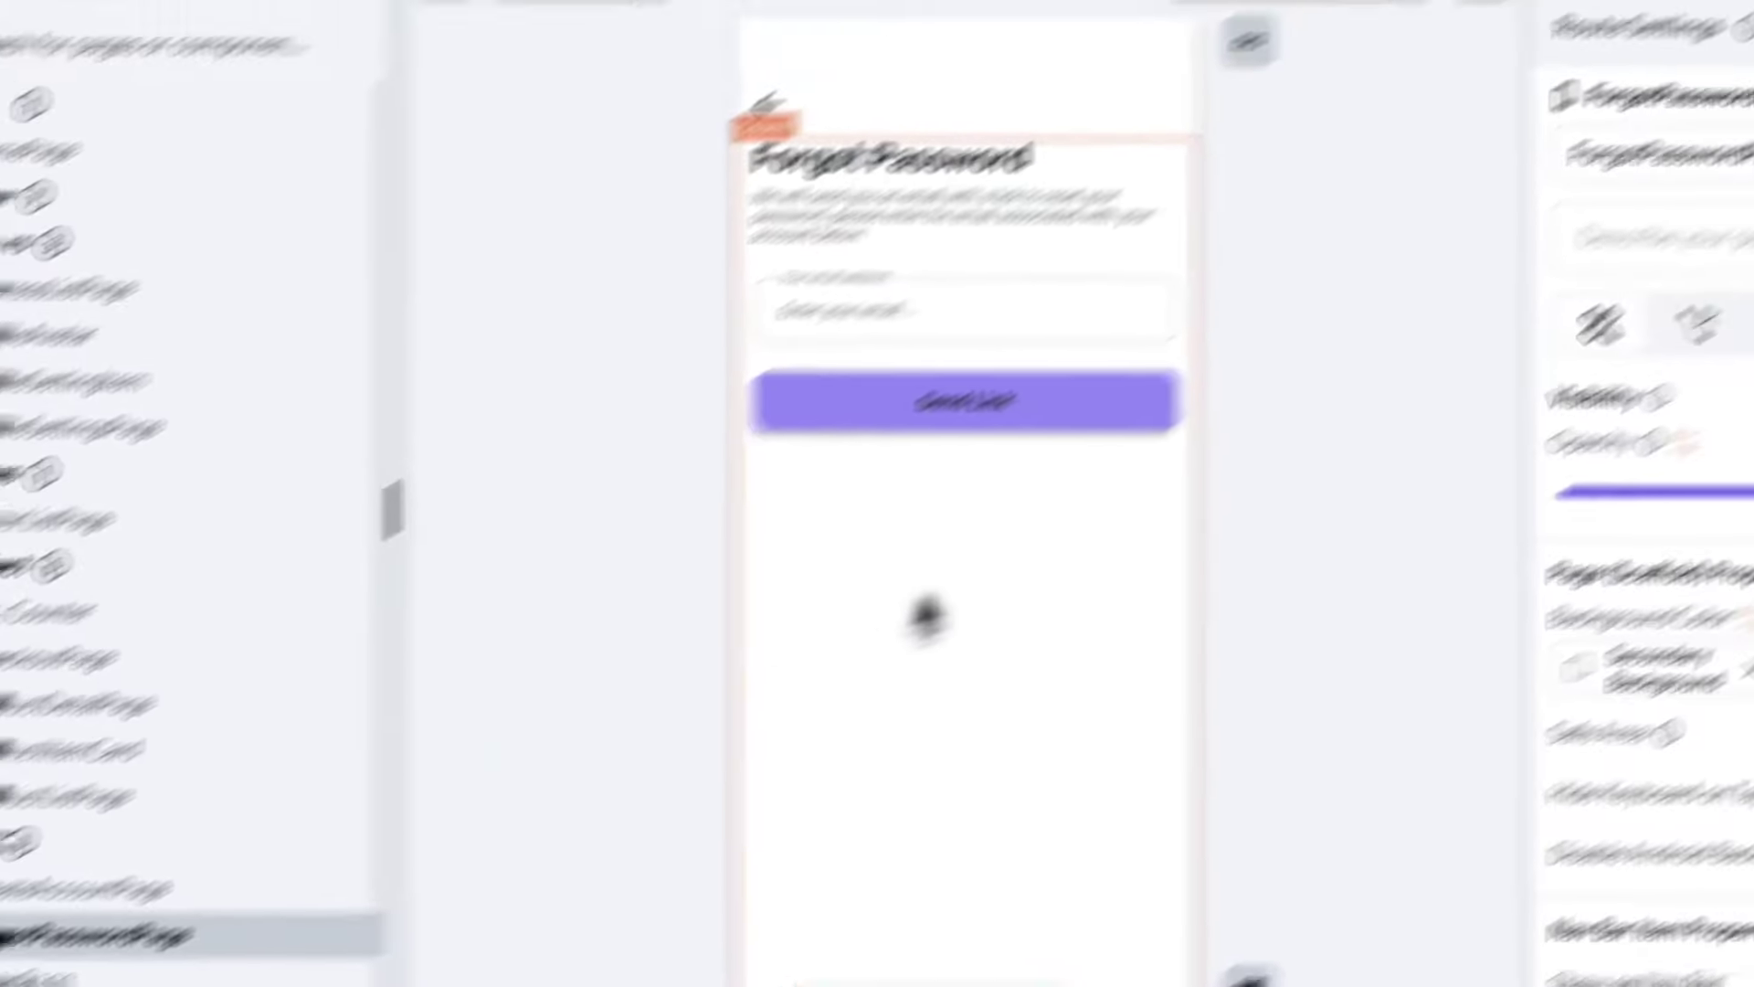
{"action": "left_click", "coordinate": [1060, 416]}
{"action": "left_click", "coordinate": [1695, 81]}
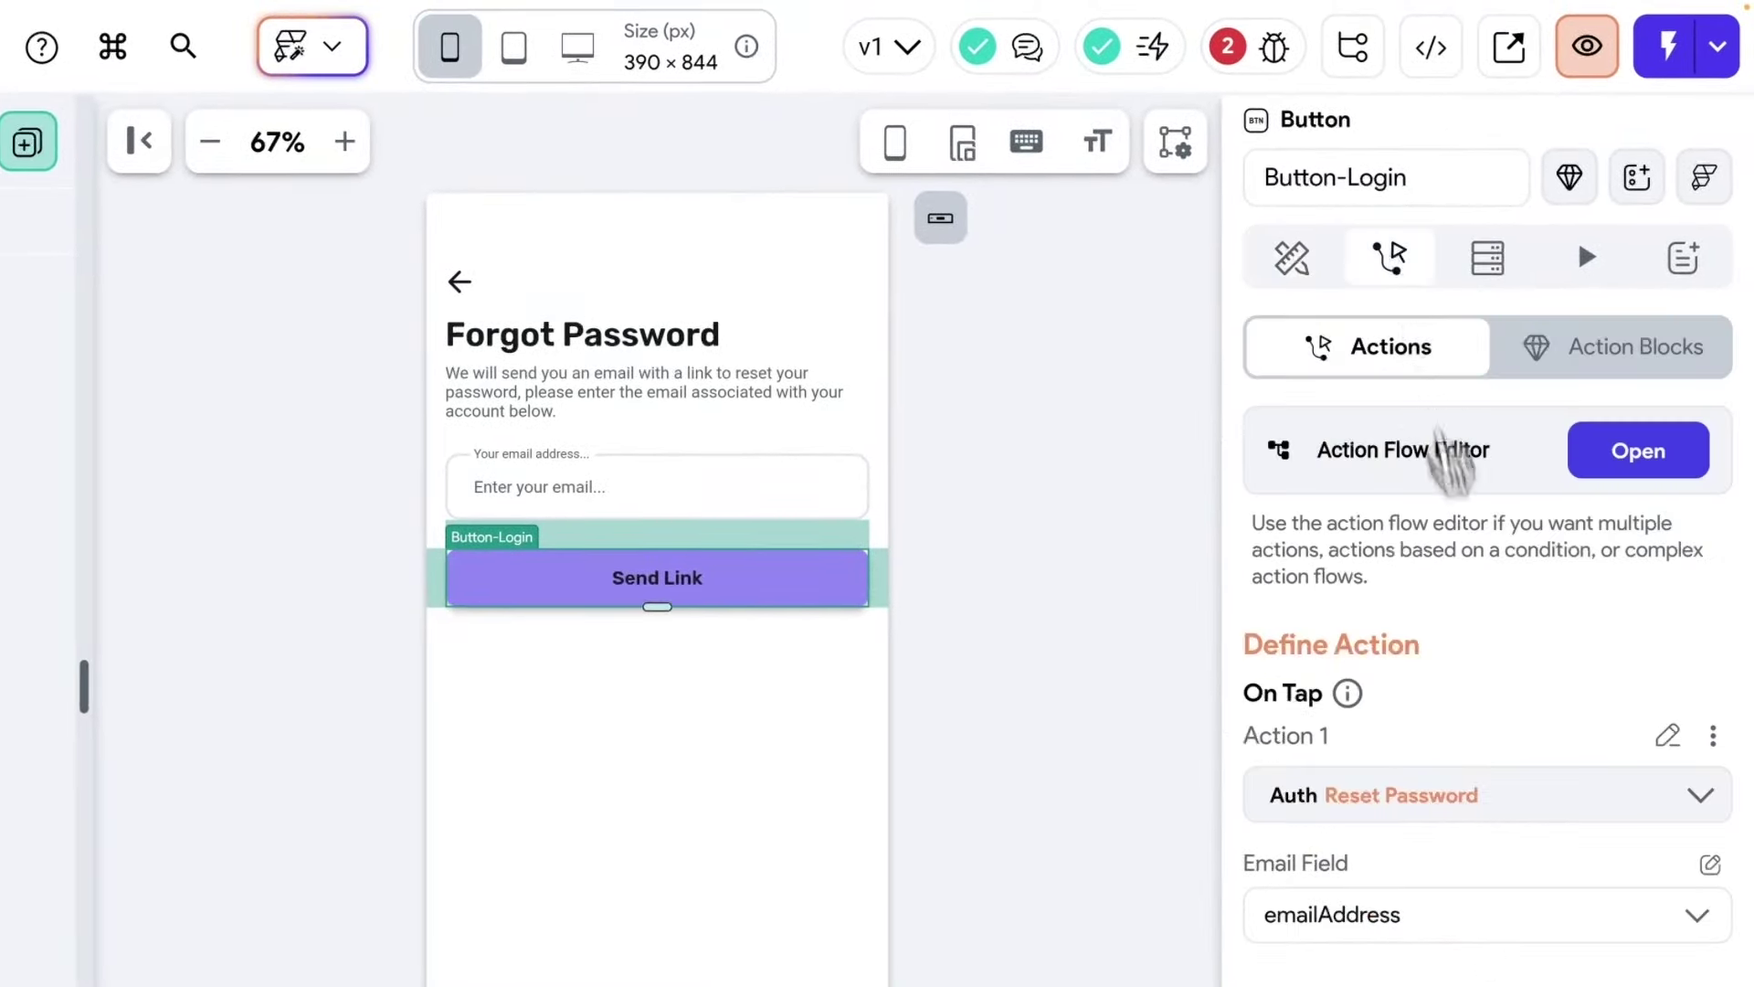
{"action": "left_click", "coordinate": [1713, 736]}
{"action": "left_click", "coordinate": [1482, 720]}
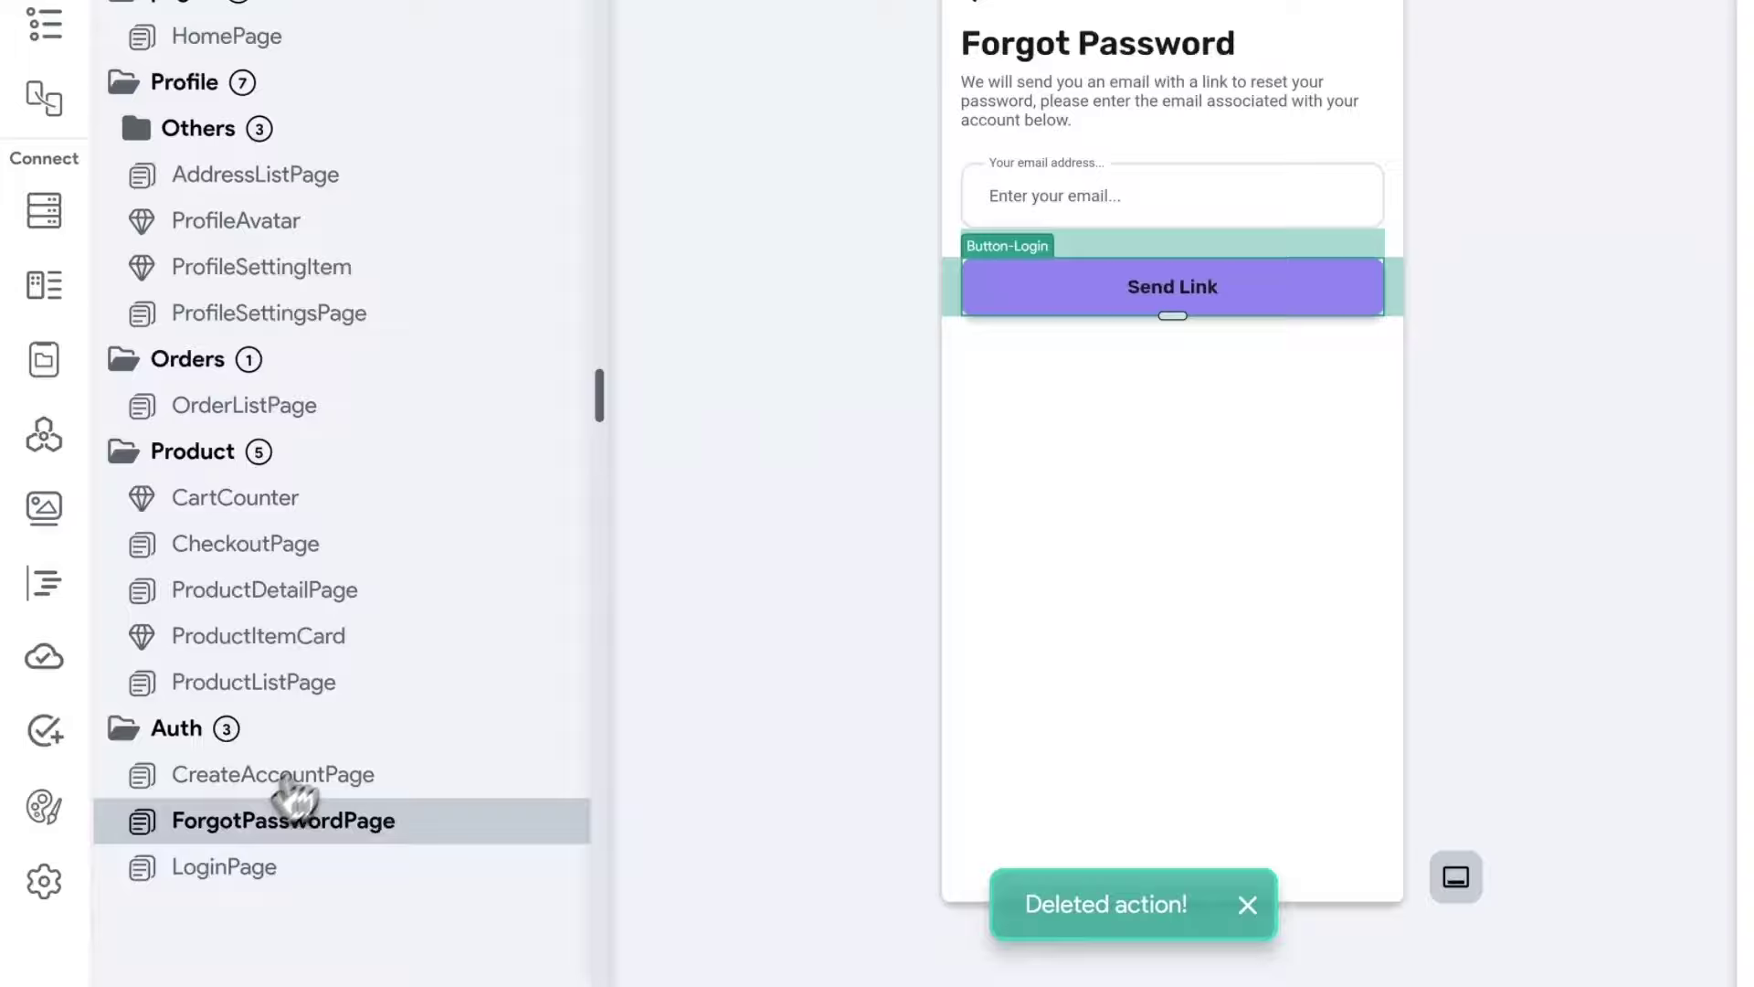
Delete the create-account auth action from CreateAccountPage's Create Account button.
{"action": "left_click", "coordinate": [287, 773]}
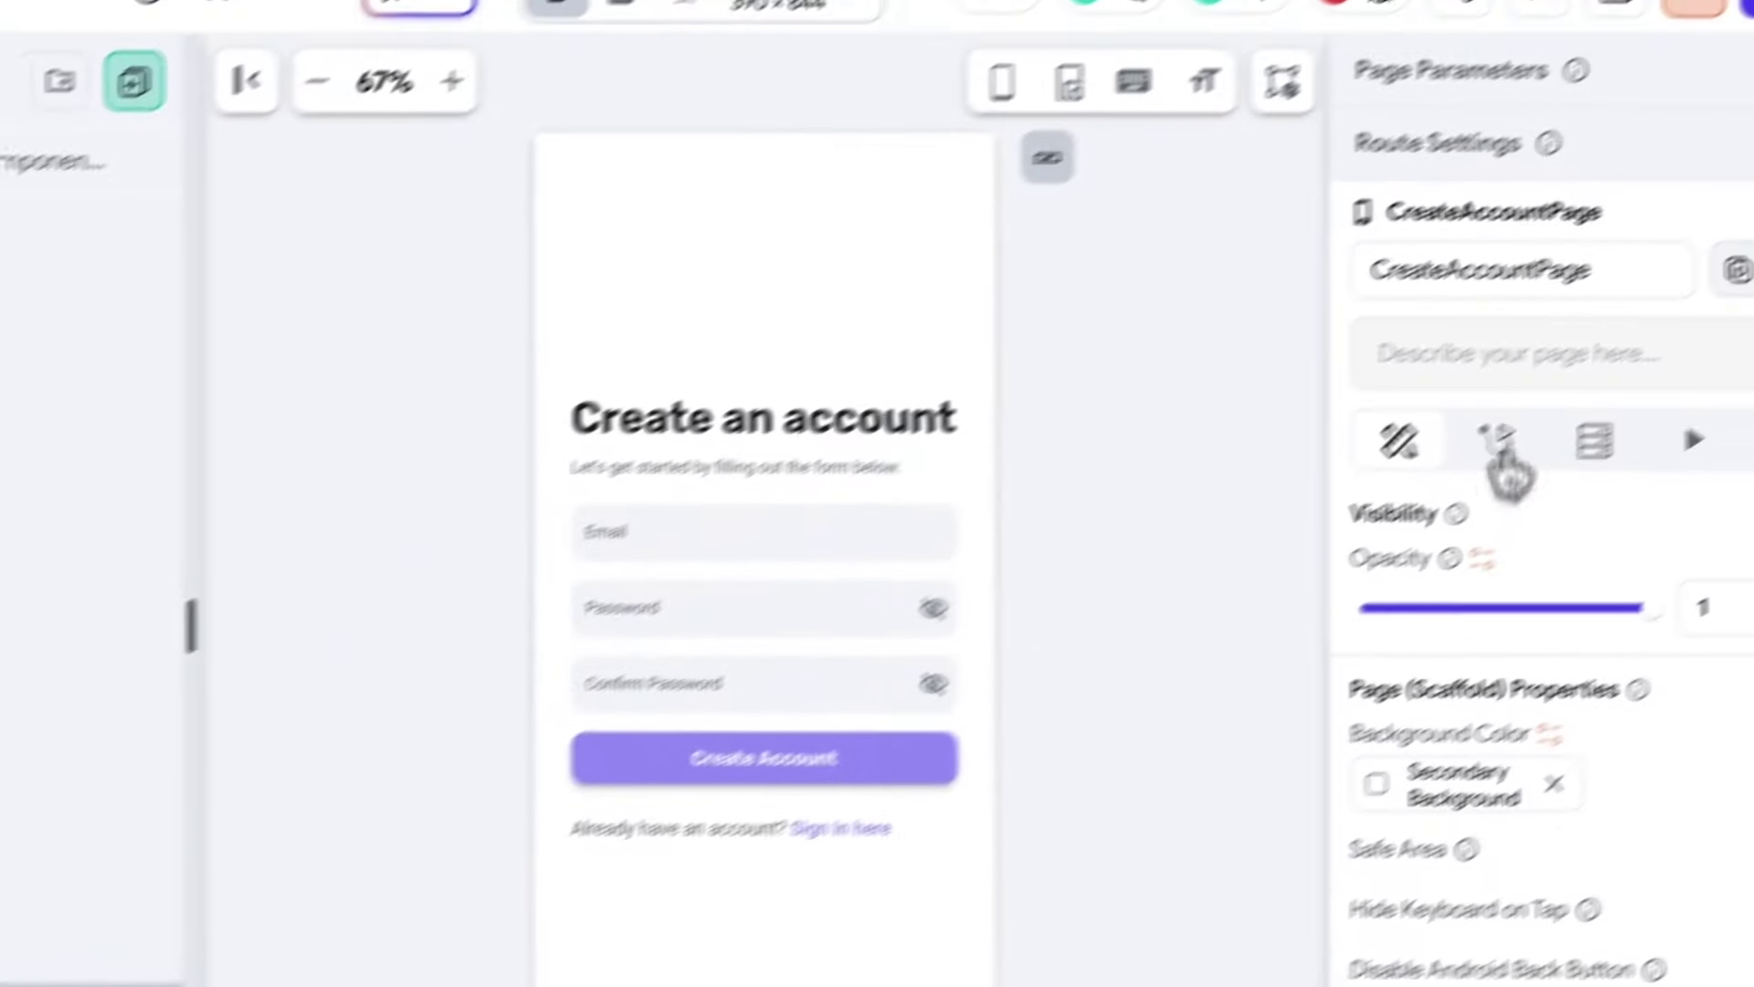
{"action": "left_click", "coordinate": [1498, 446]}
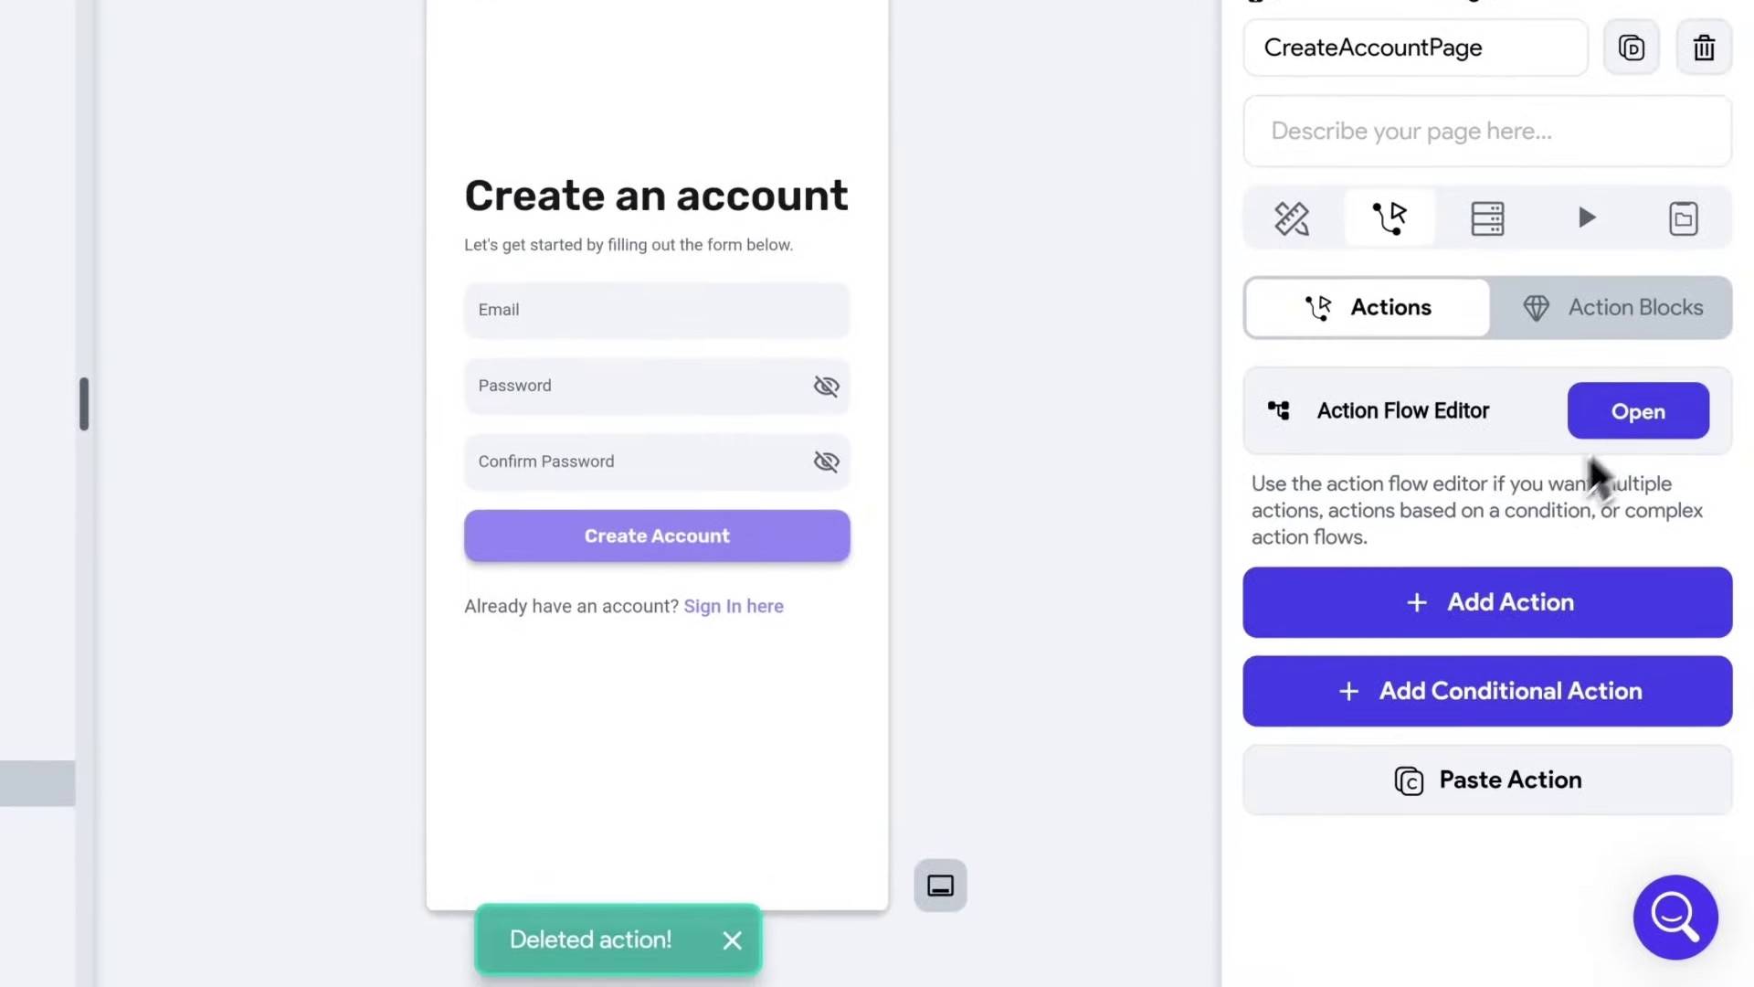
{"action": "left_click", "coordinate": [764, 548]}
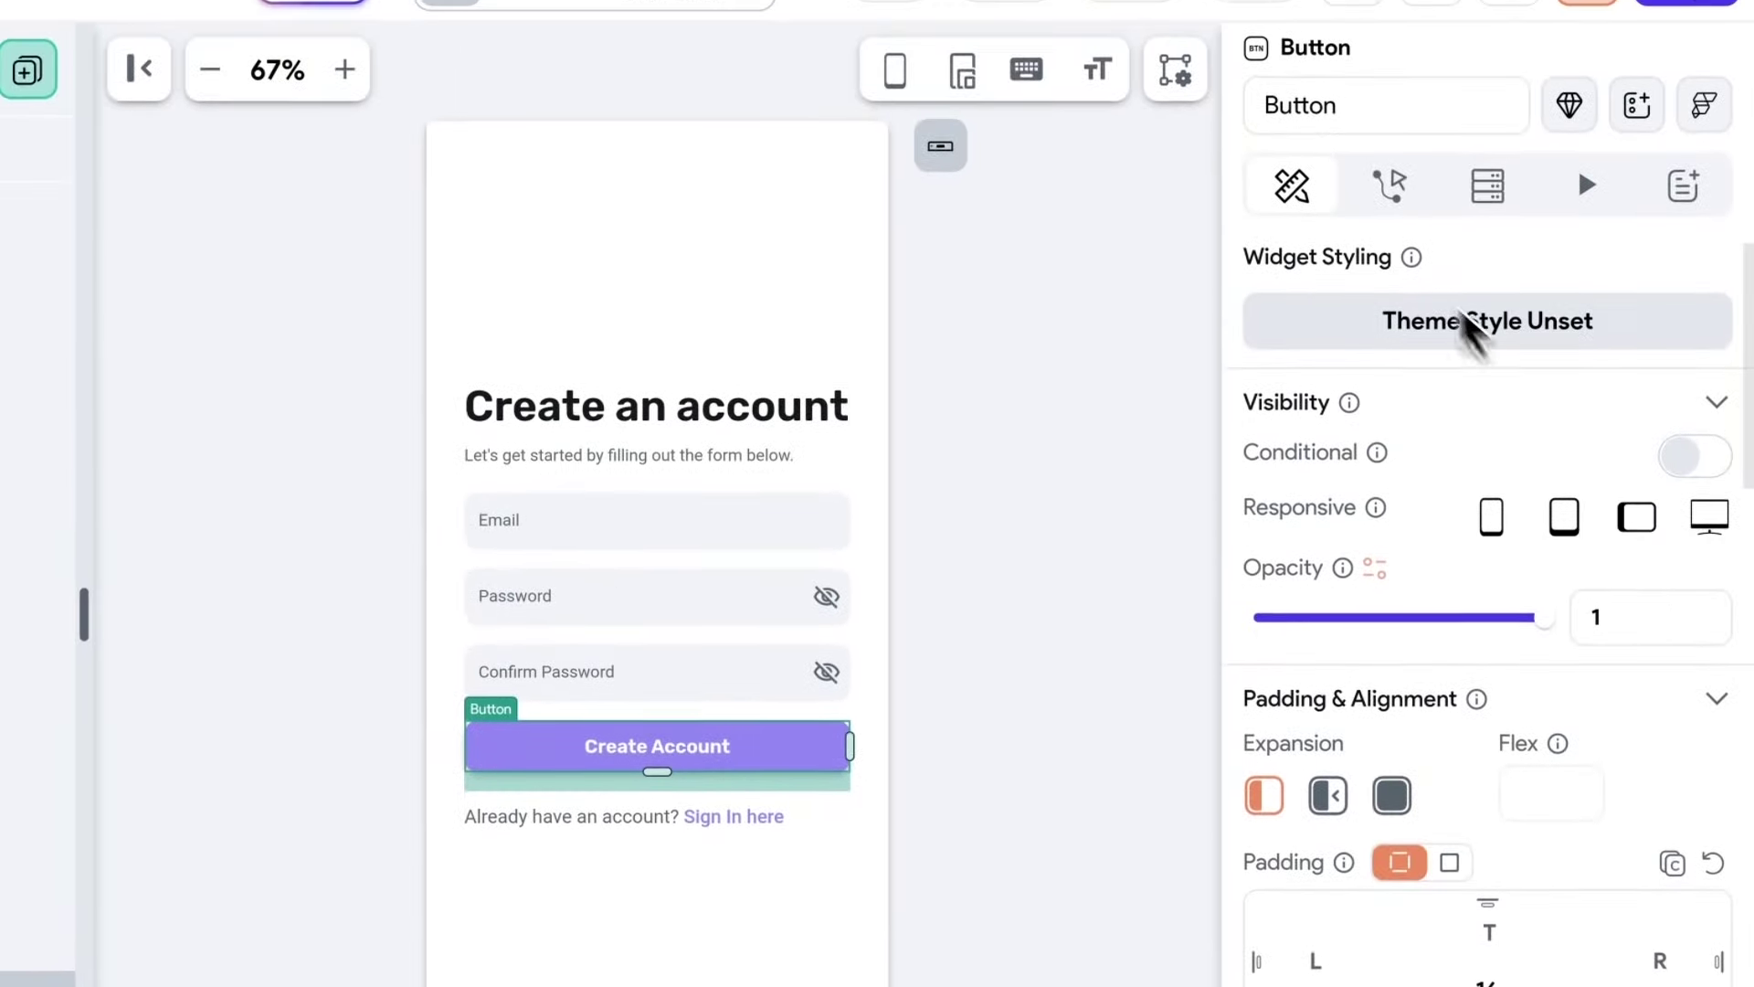
{"action": "left_click", "coordinate": [1389, 185]}
{"action": "left_click", "coordinate": [1711, 674]}
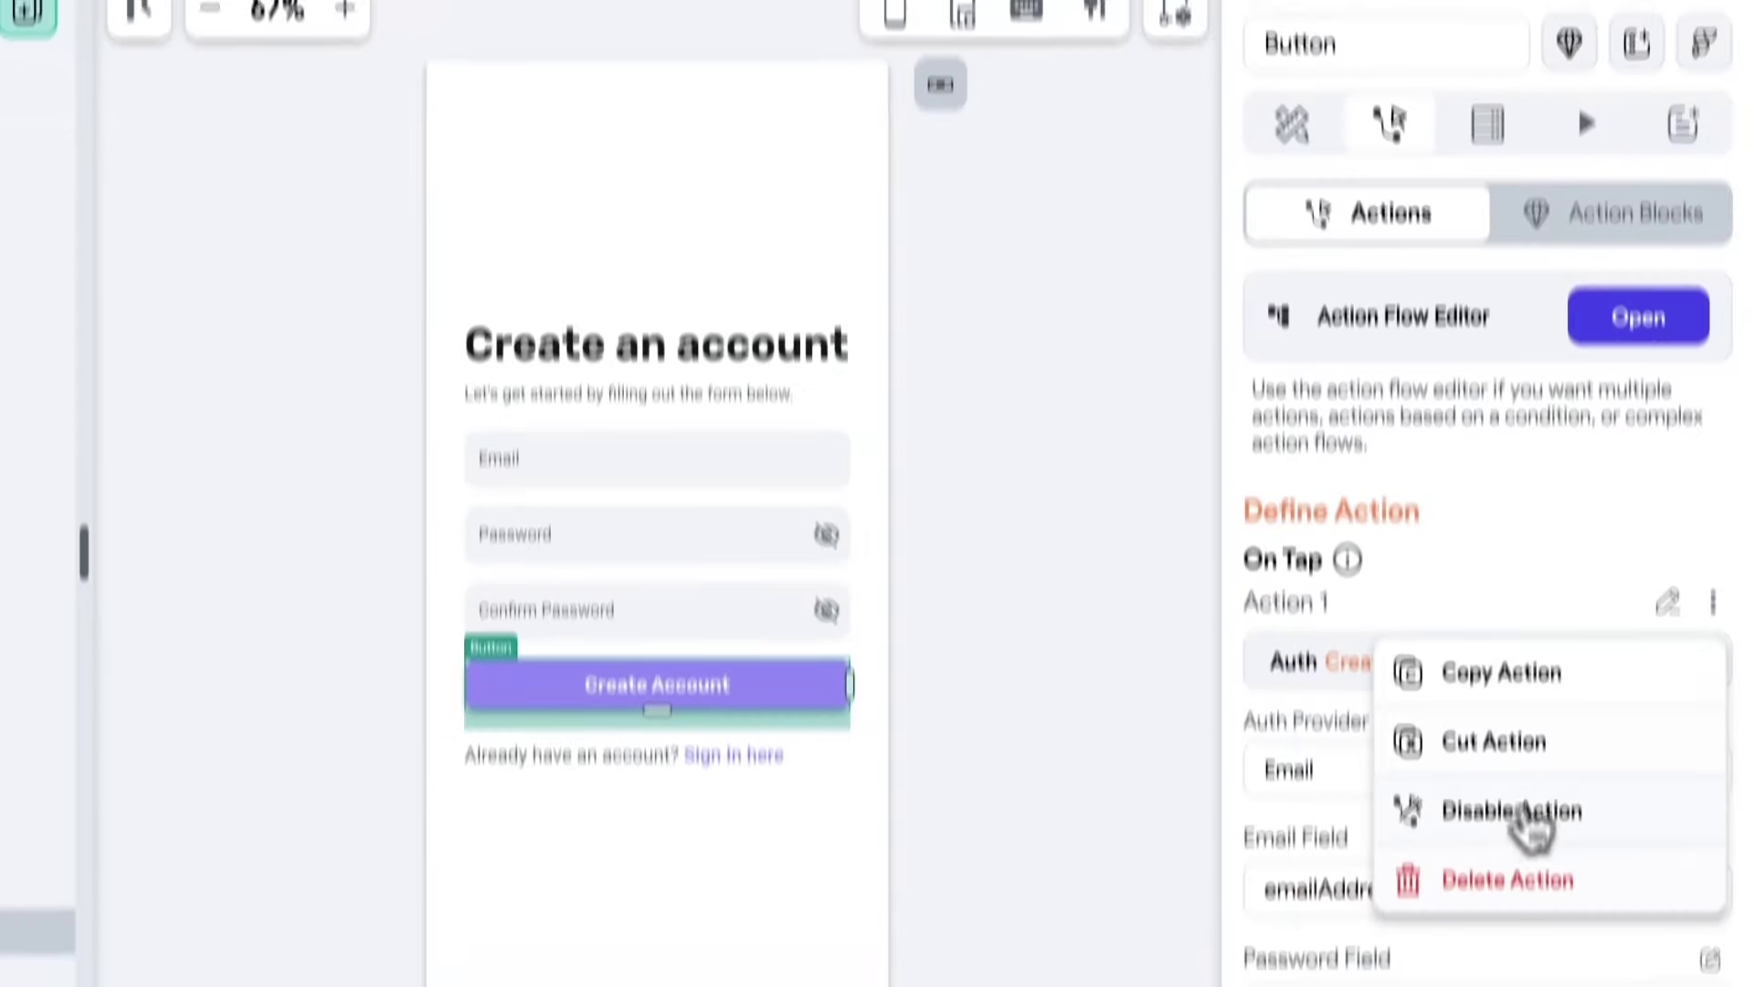
{"action": "left_click", "coordinate": [1503, 881]}
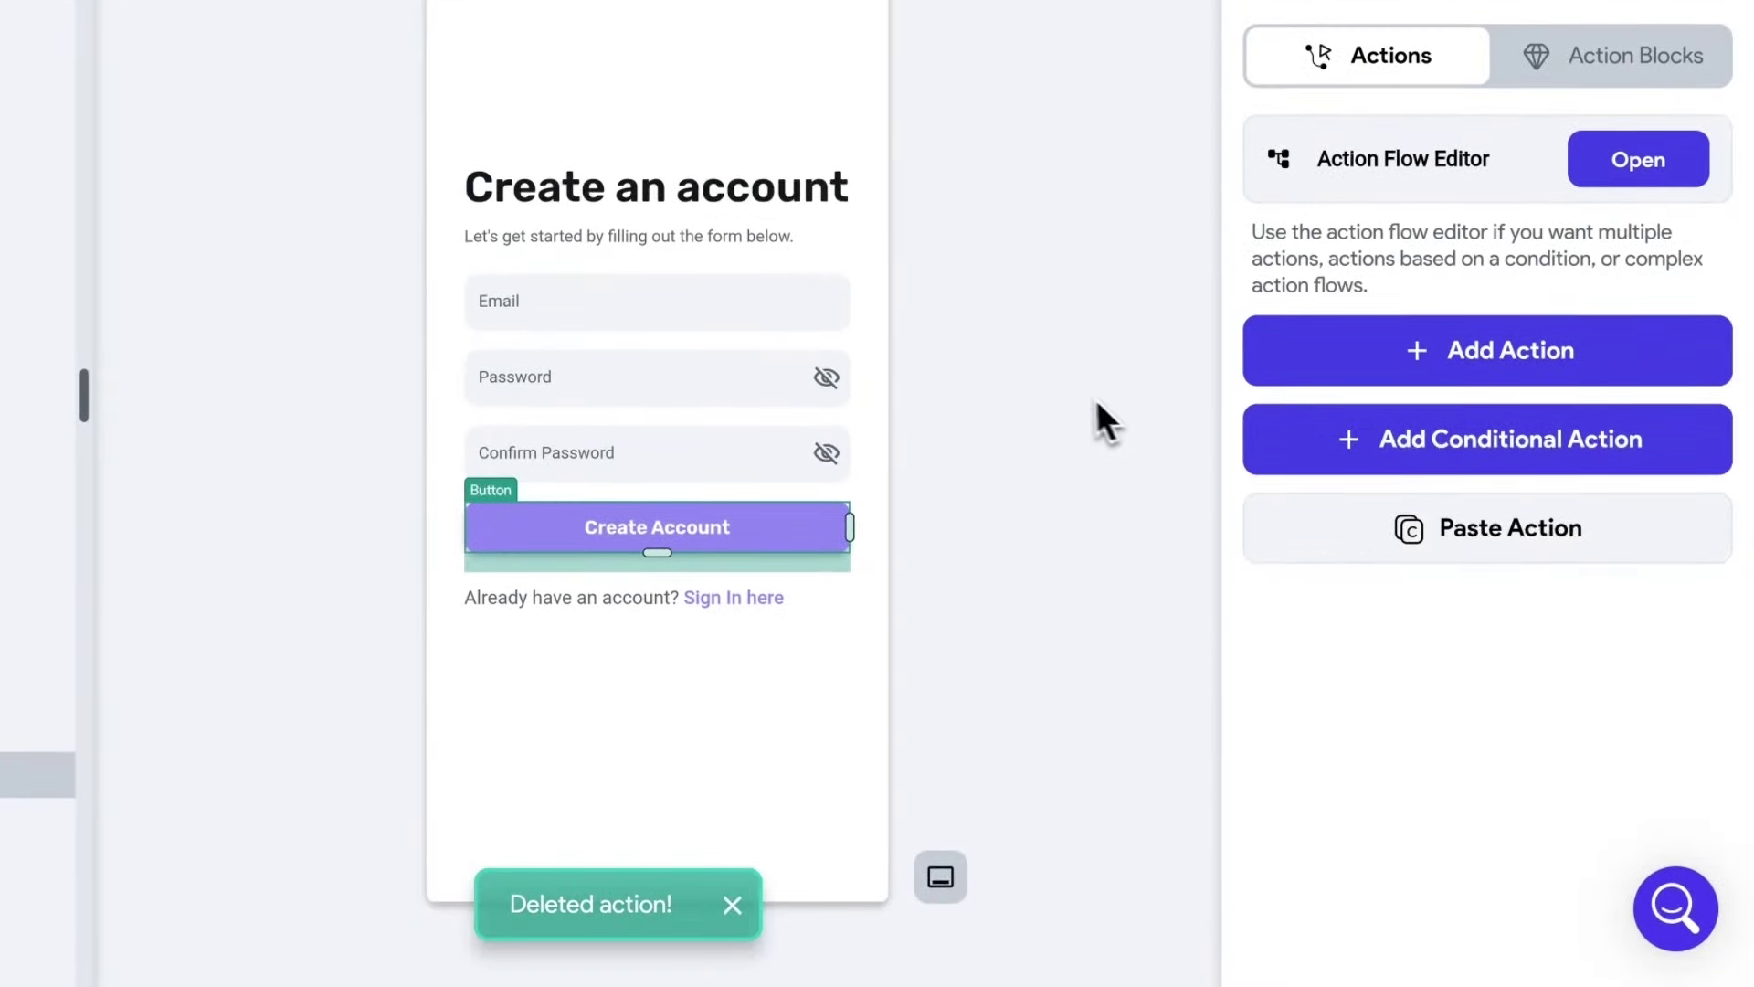
{"action": "left_click", "coordinate": [1067, 391]}
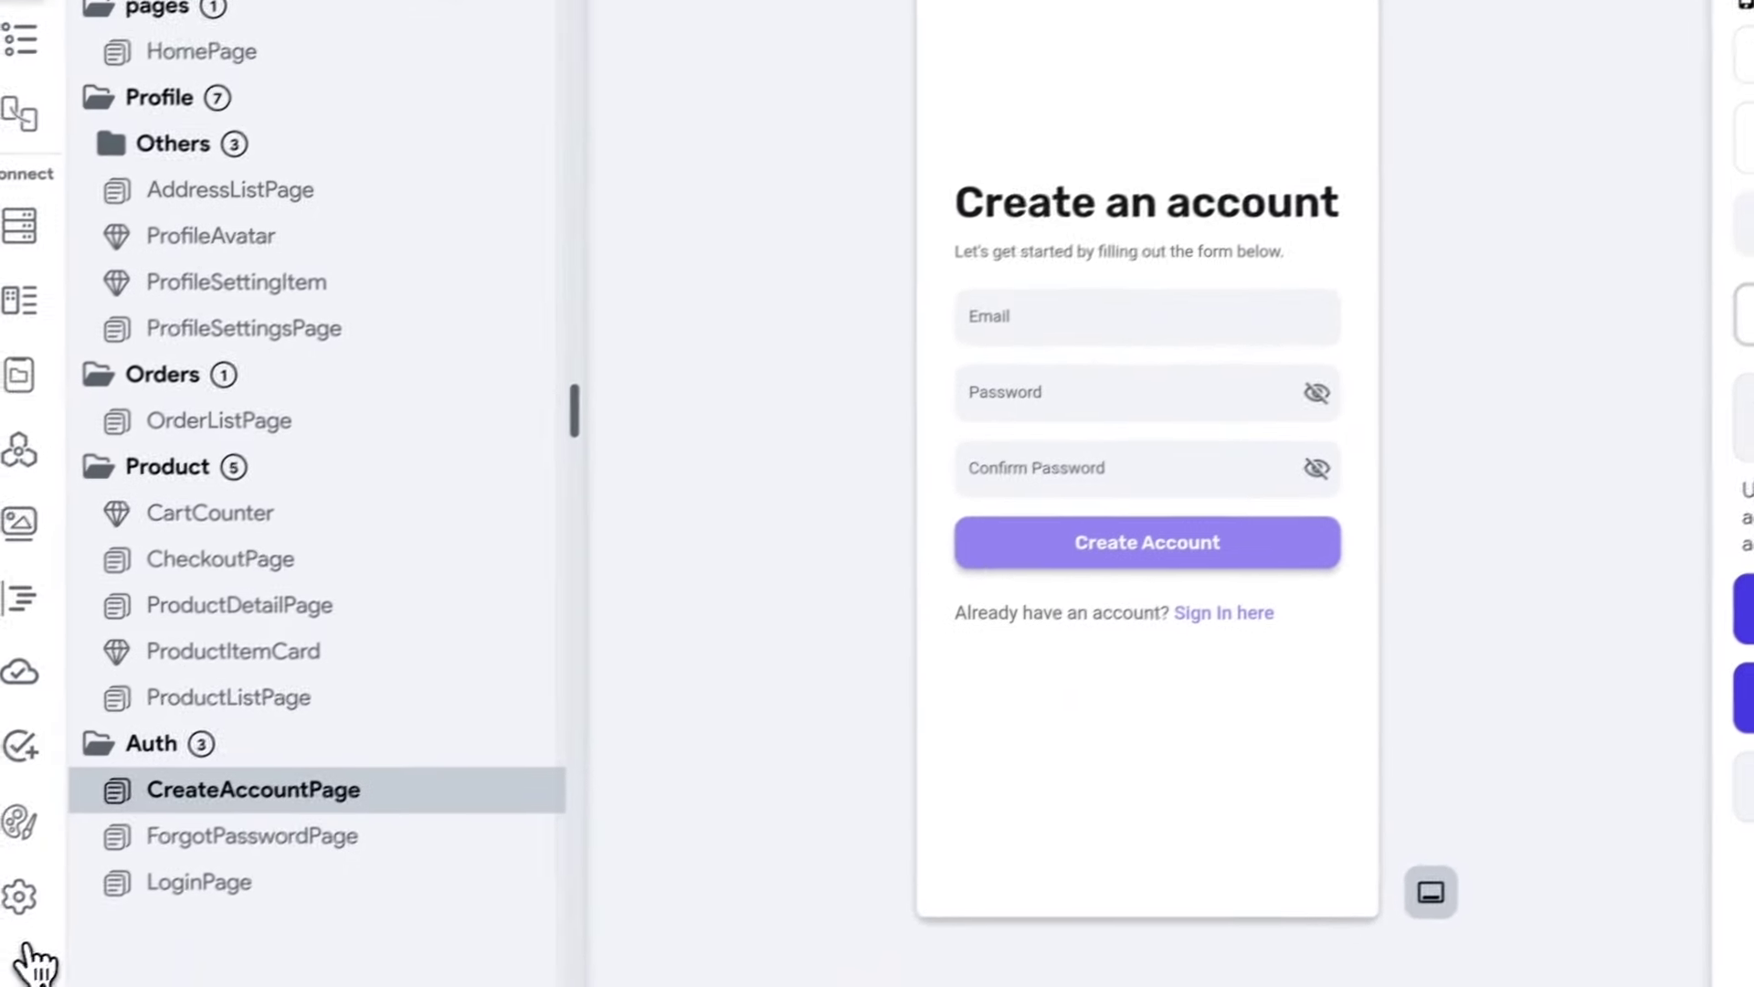
In App Settings > Authentication, switch on Enable Authentication with Firebase as the authentication type.
{"action": "left_click", "coordinate": [20, 898]}
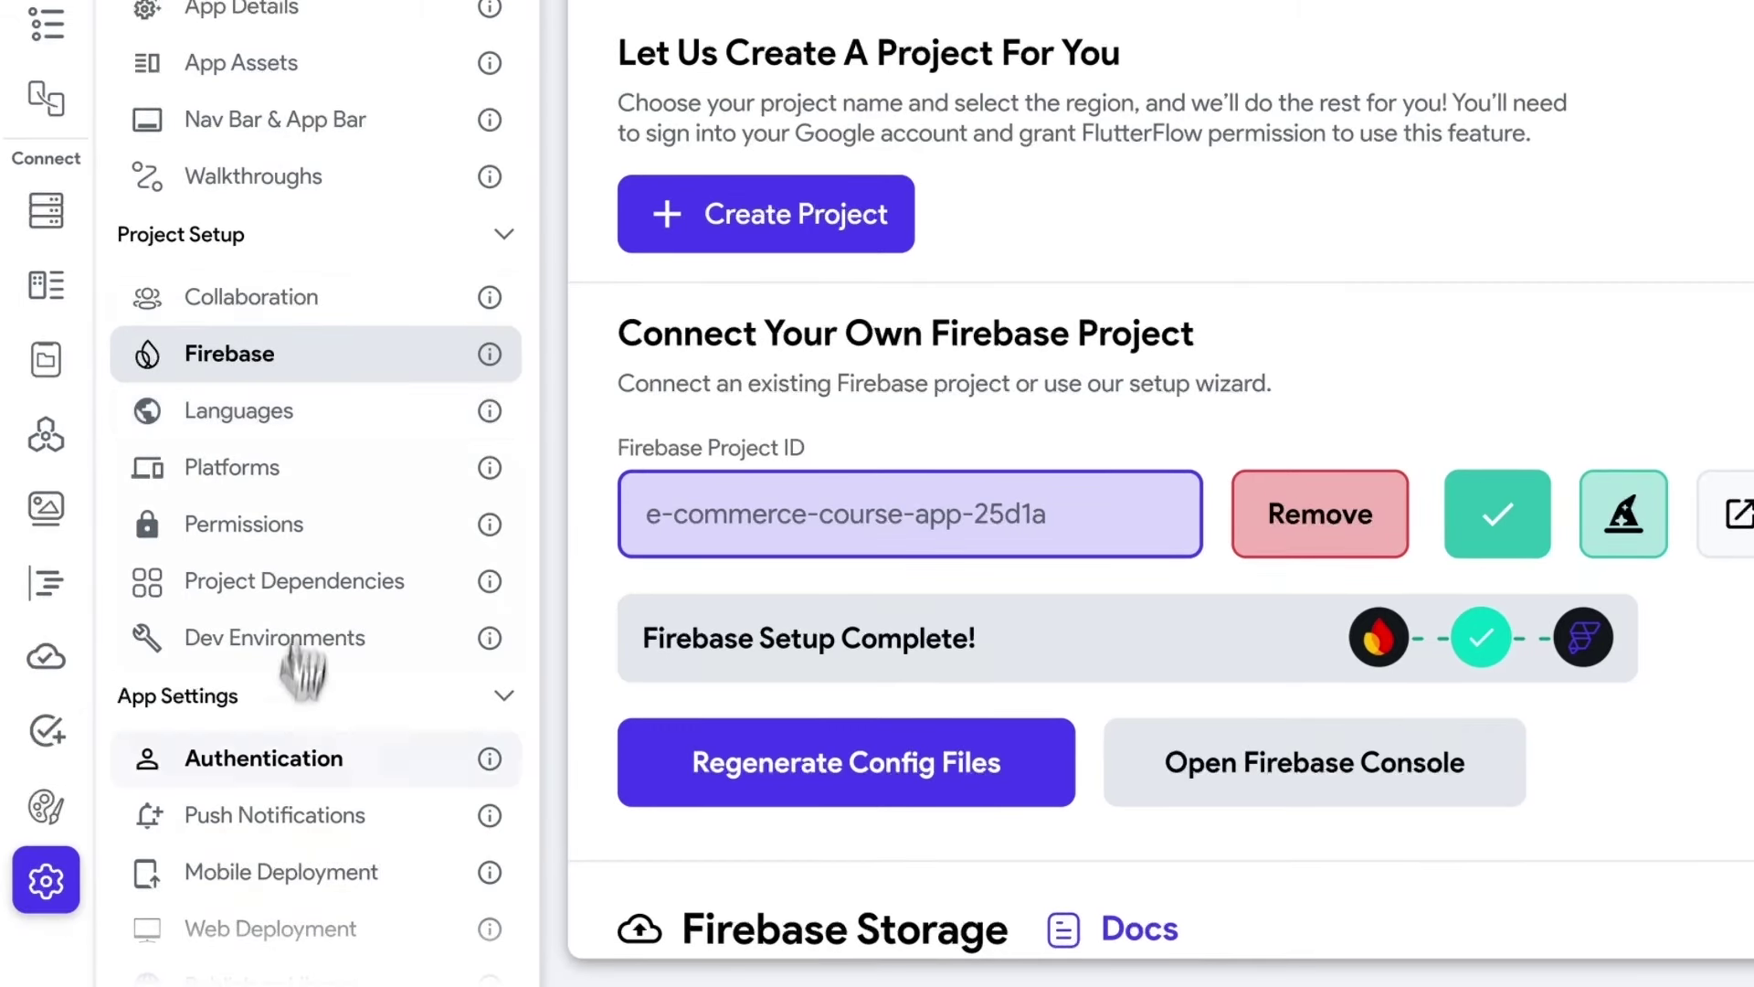
{"action": "left_click", "coordinate": [283, 779]}
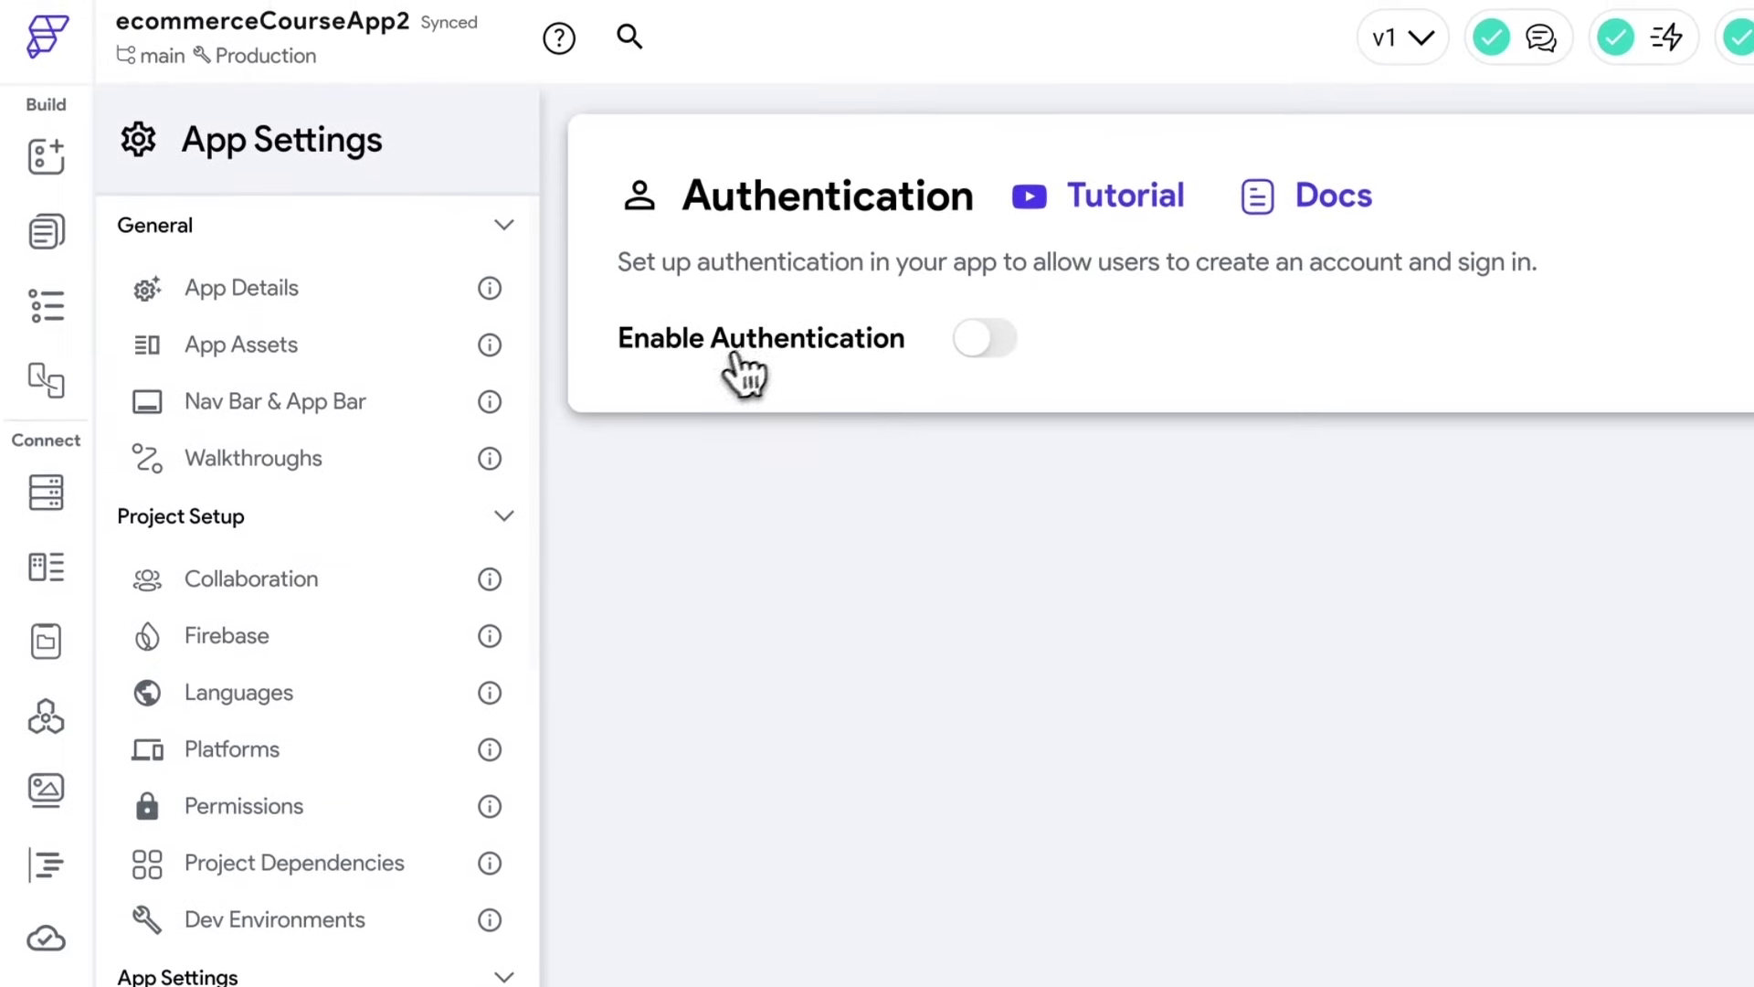
{"action": "left_click", "coordinate": [982, 357]}
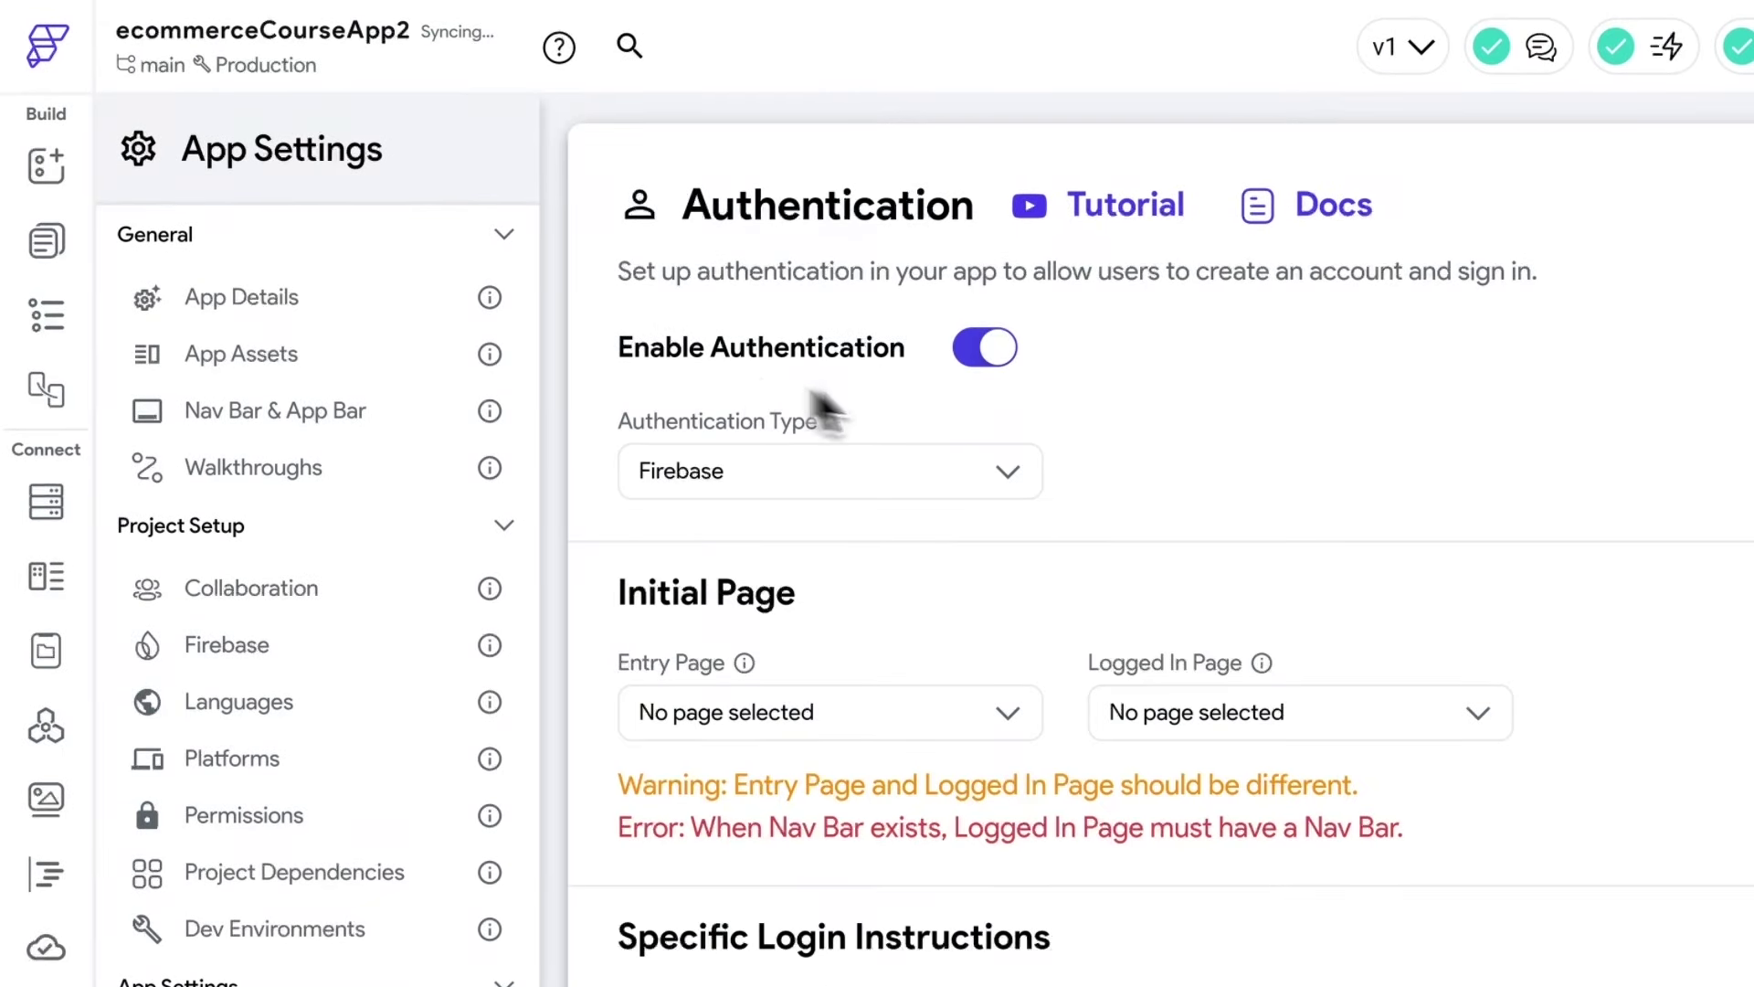
{"action": "left_click", "coordinate": [829, 480]}
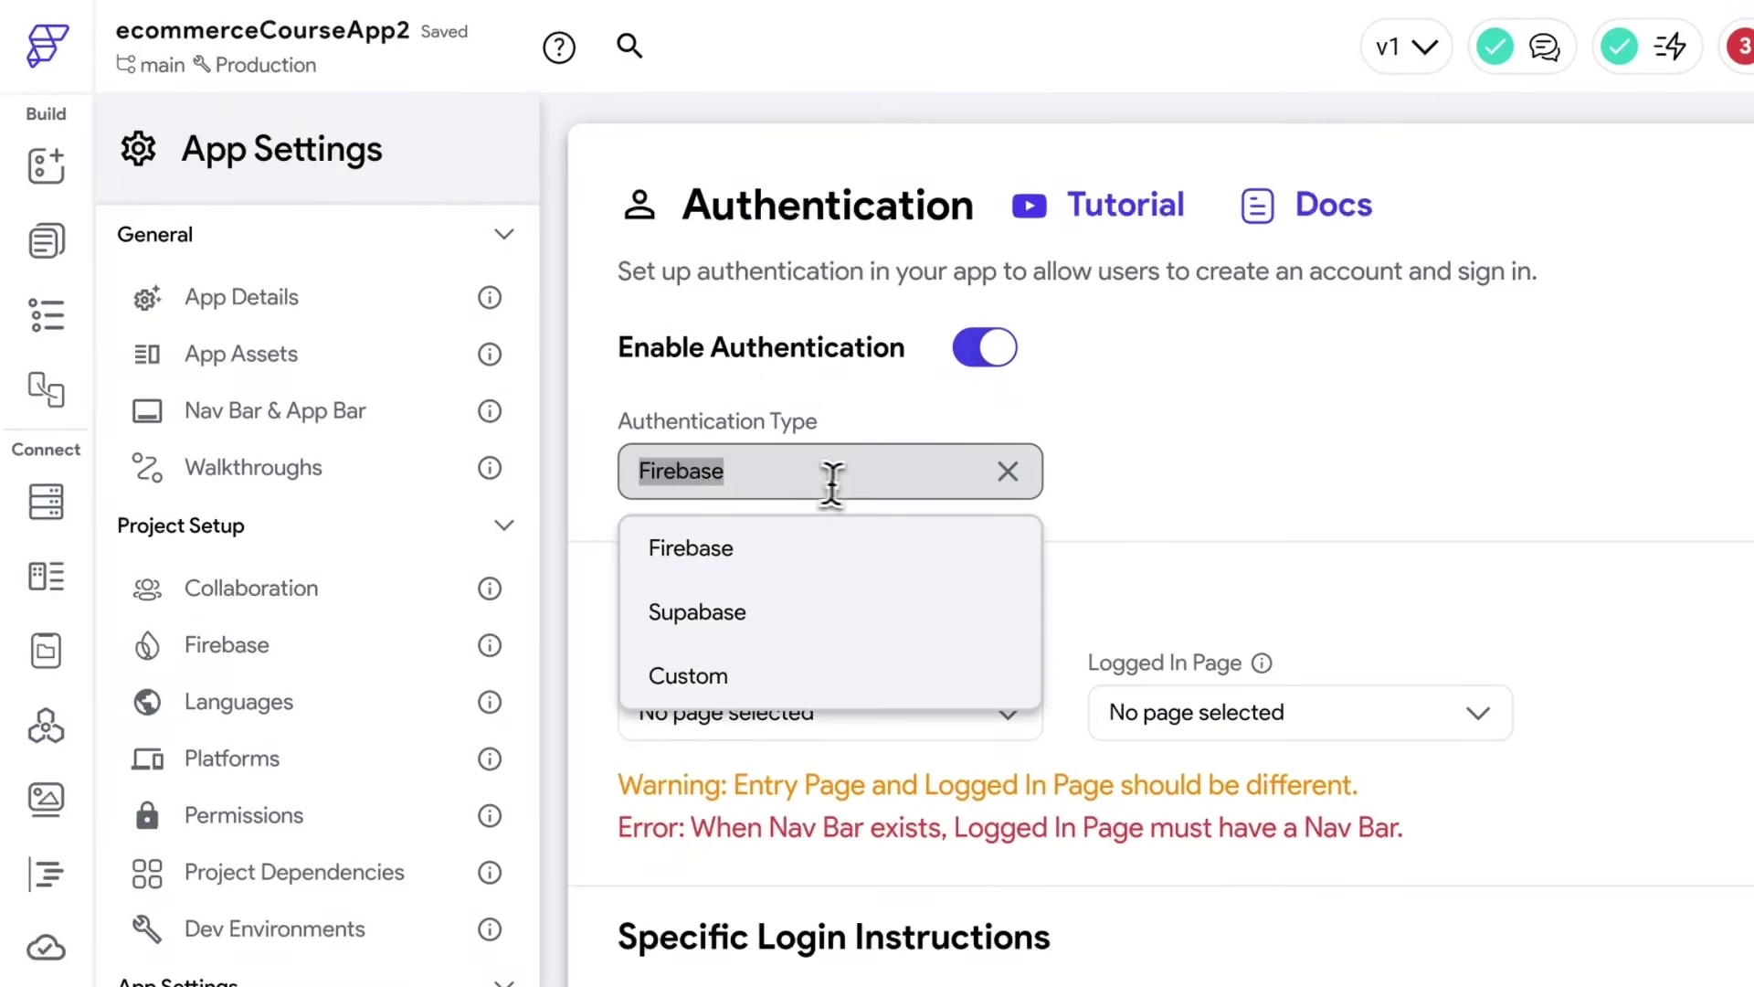
{"action": "left_click", "coordinate": [681, 574]}
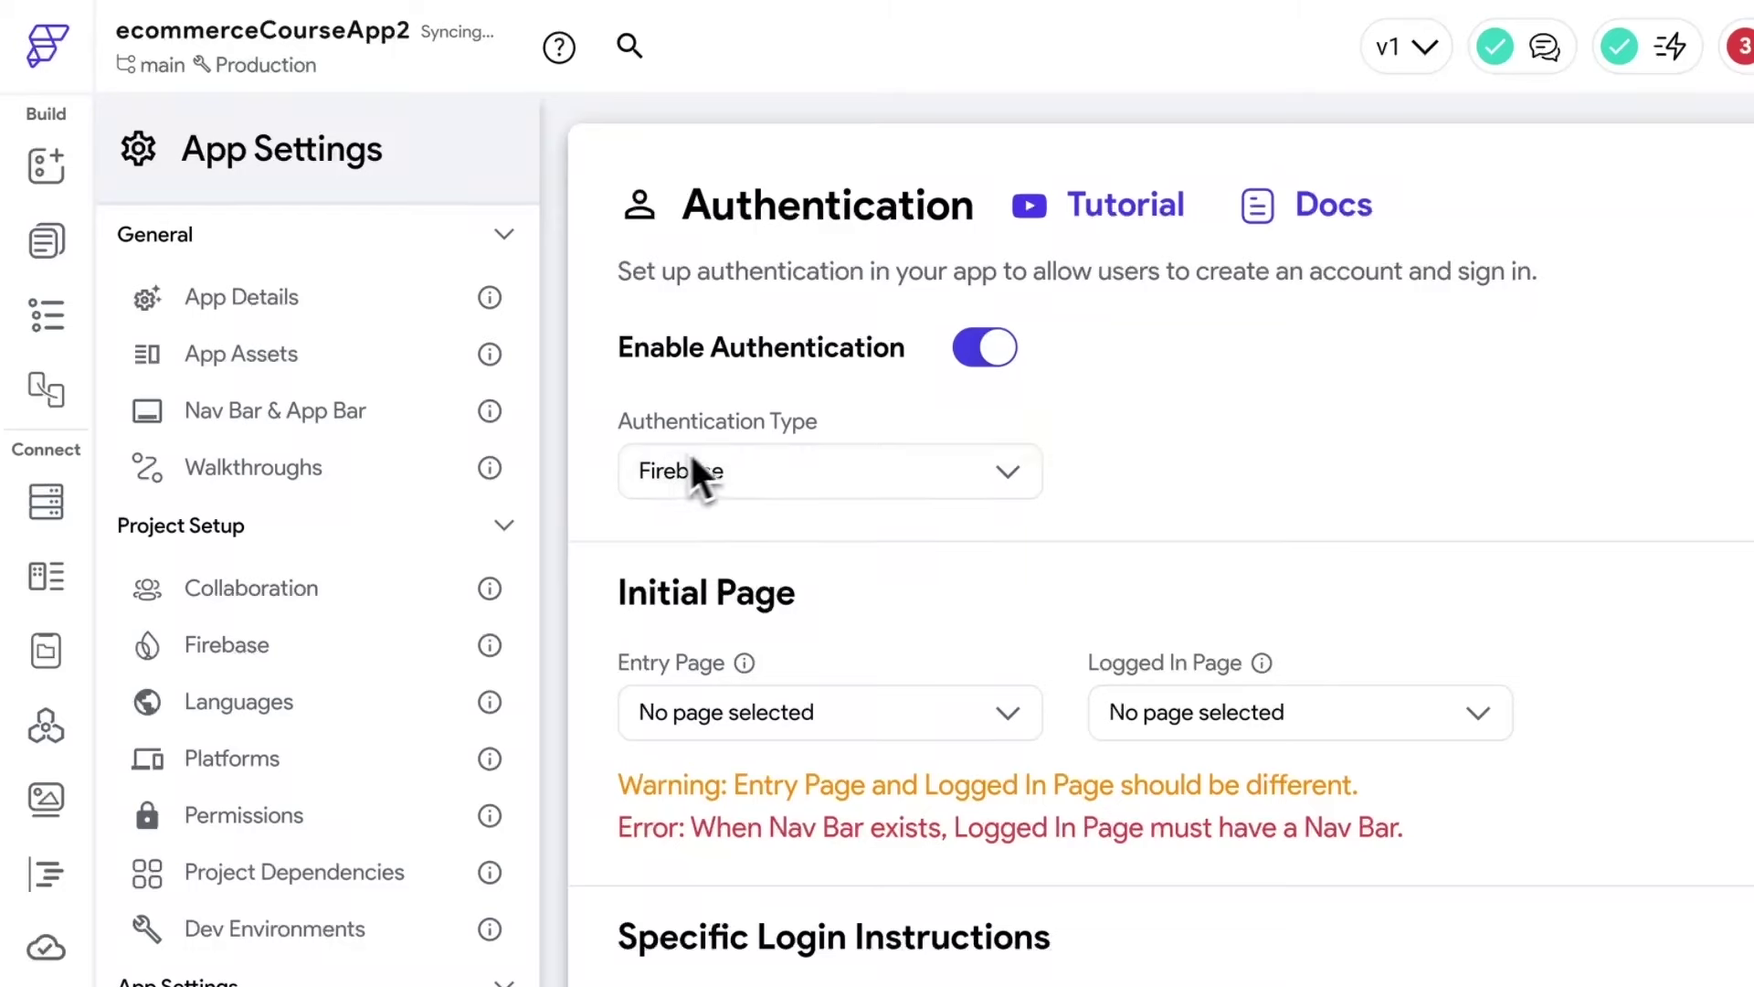
{"action": "scroll", "coordinate": [930, 614], "scroll_direction": "down", "scroll_amount": 1}
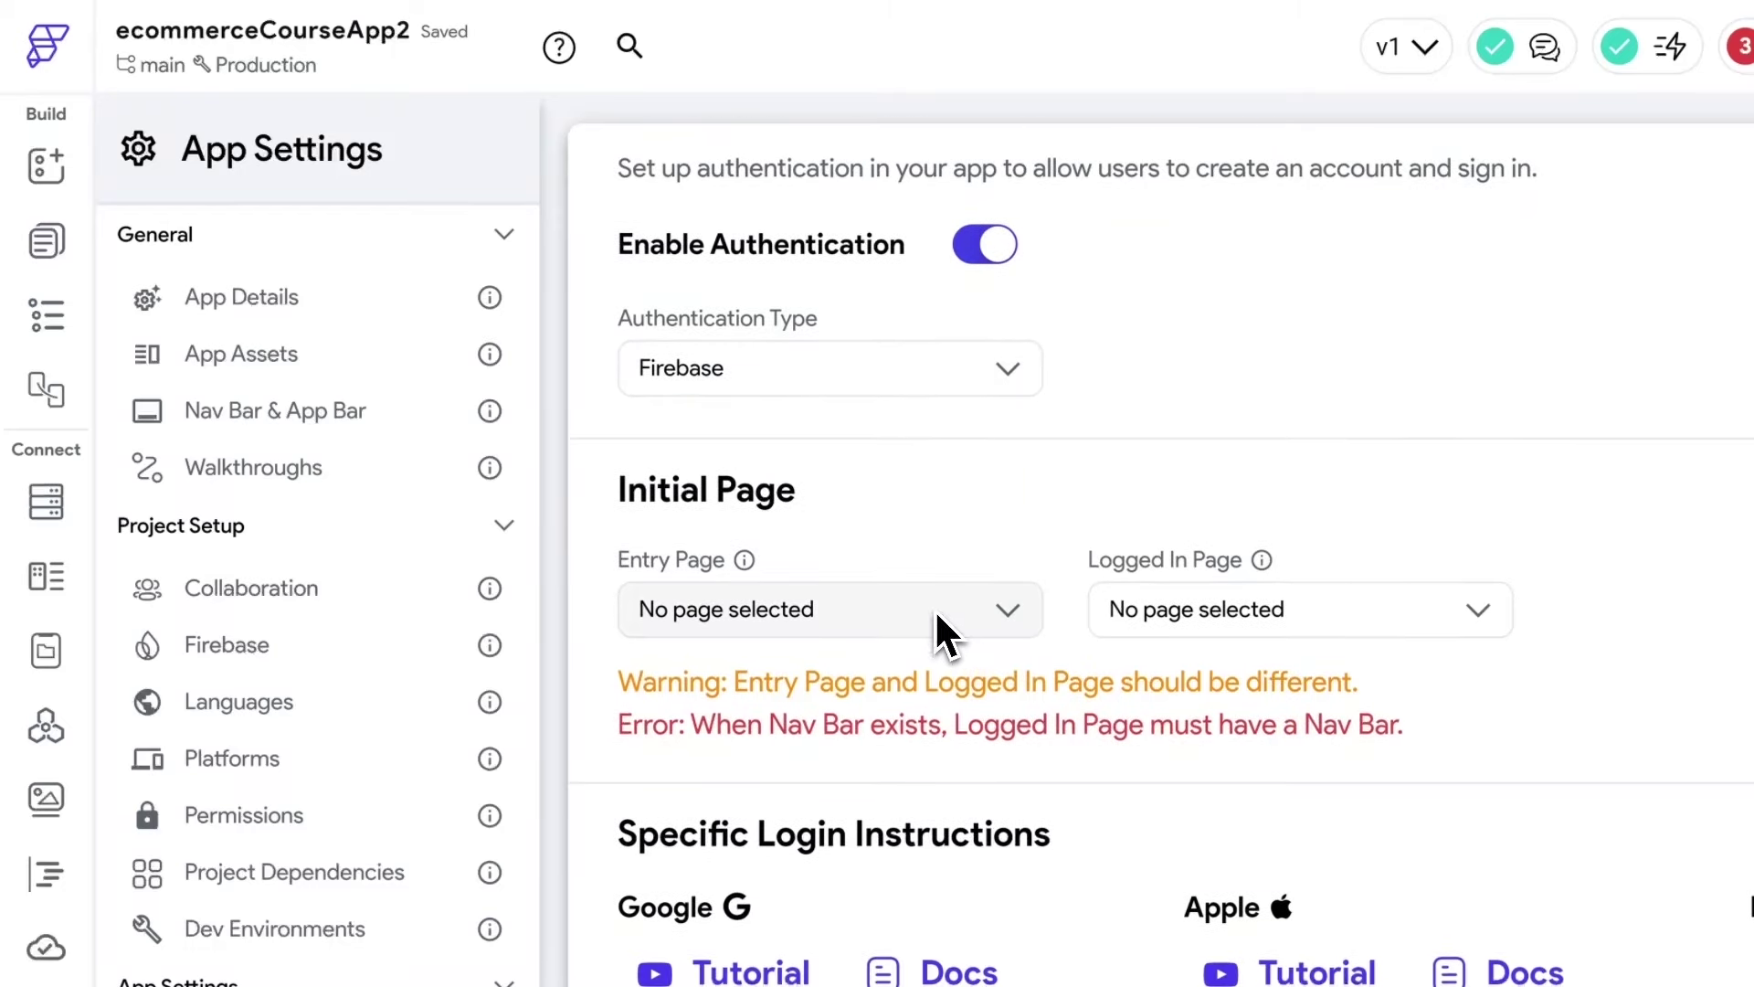
{"action": "scroll", "coordinate": [935, 609], "scroll_direction": "up", "scroll_amount": 1}
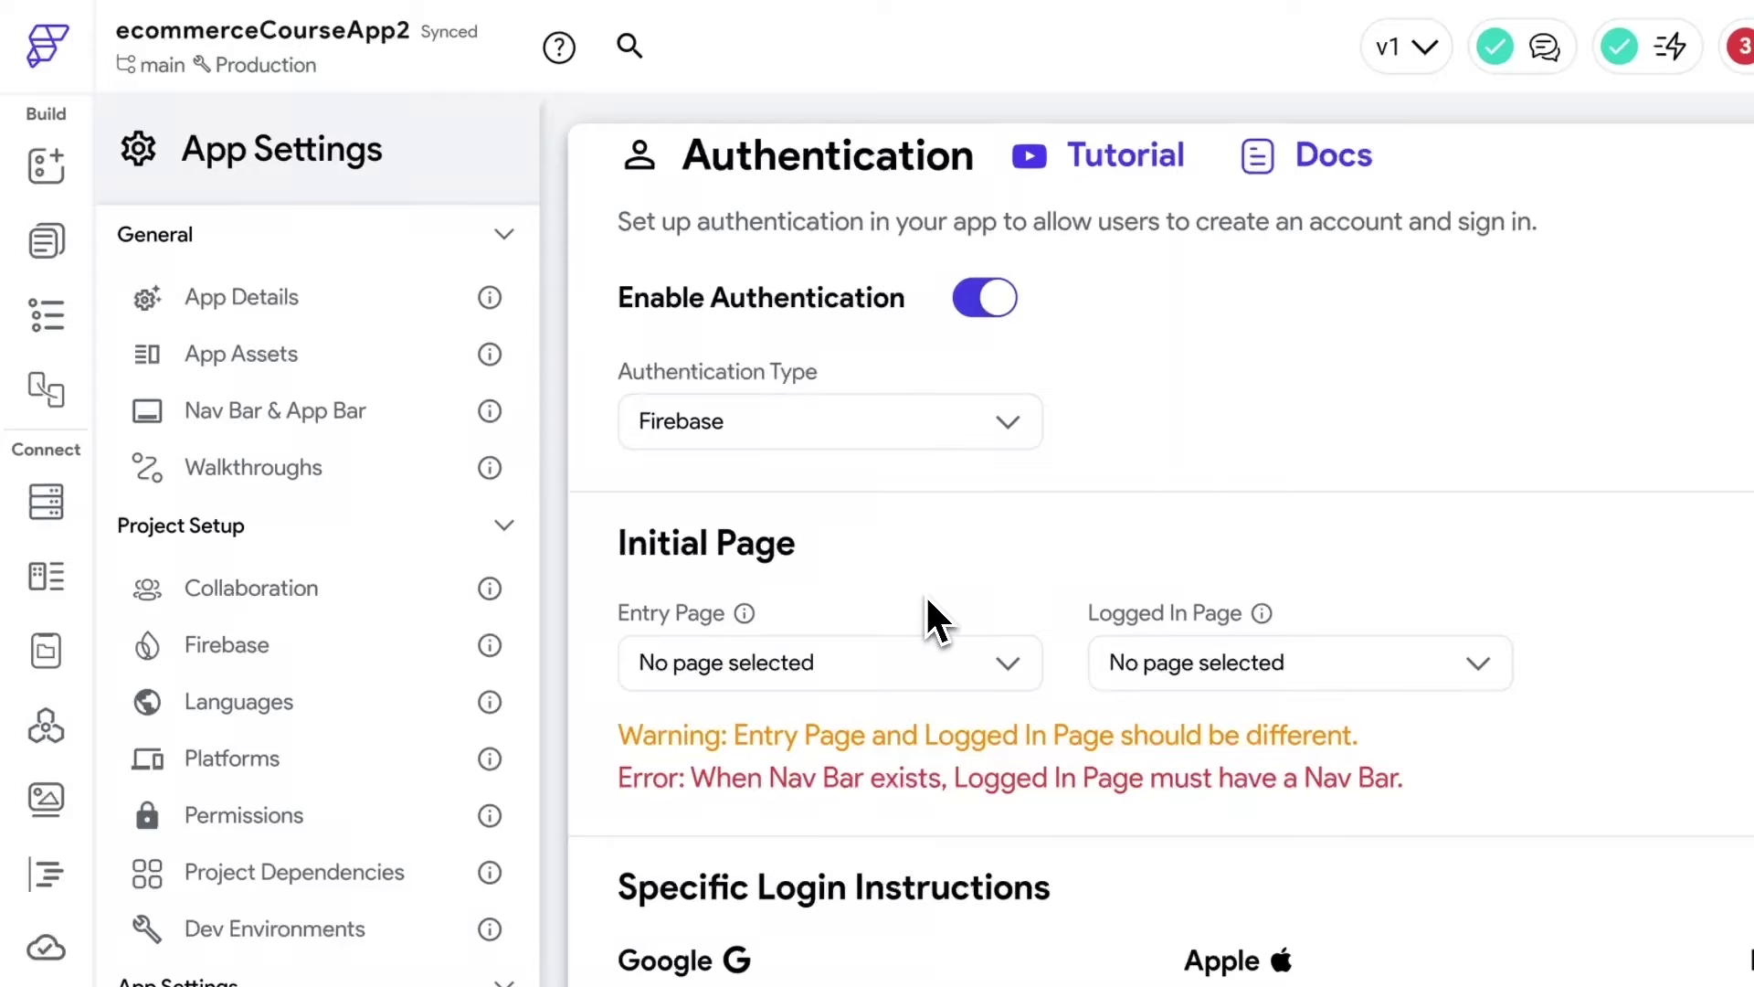
Choose LoginPage as the Entry Page and ProductListPage as the Logged In Page.
{"action": "left_click", "coordinate": [891, 670]}
{"action": "scroll", "coordinate": [822, 771], "scroll_direction": "down", "scroll_amount": 3}
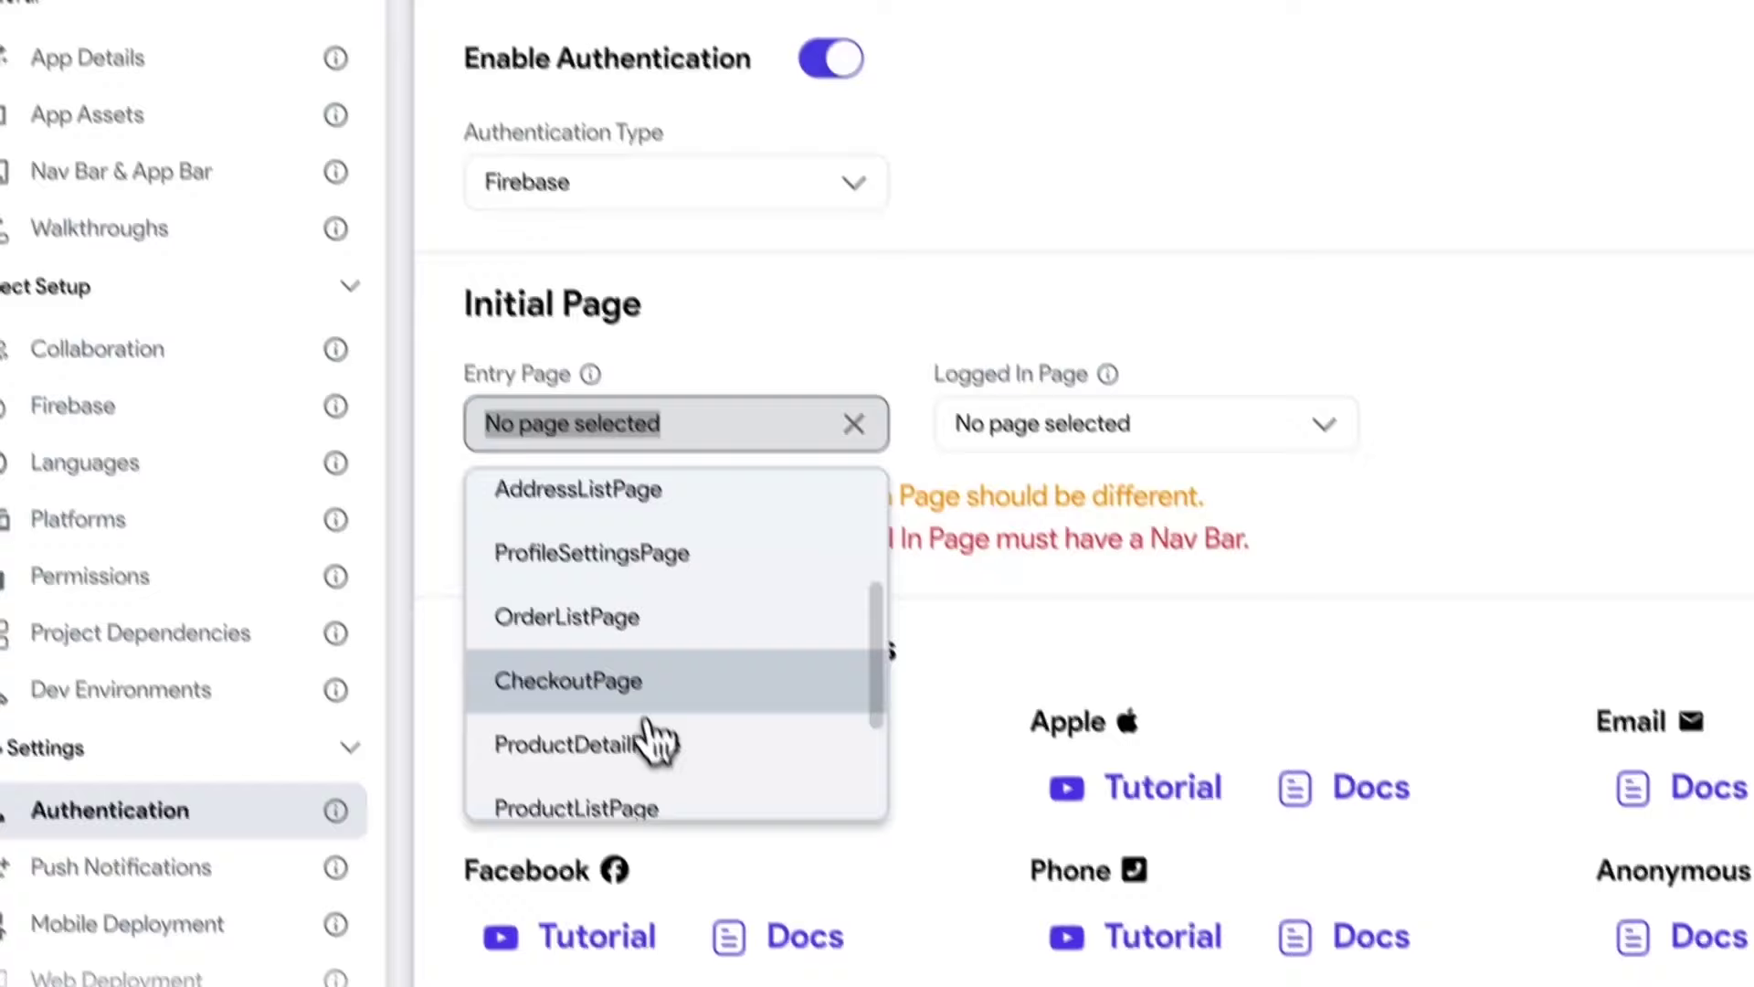
{"action": "scroll", "coordinate": [807, 976], "scroll_direction": "down", "scroll_amount": 3}
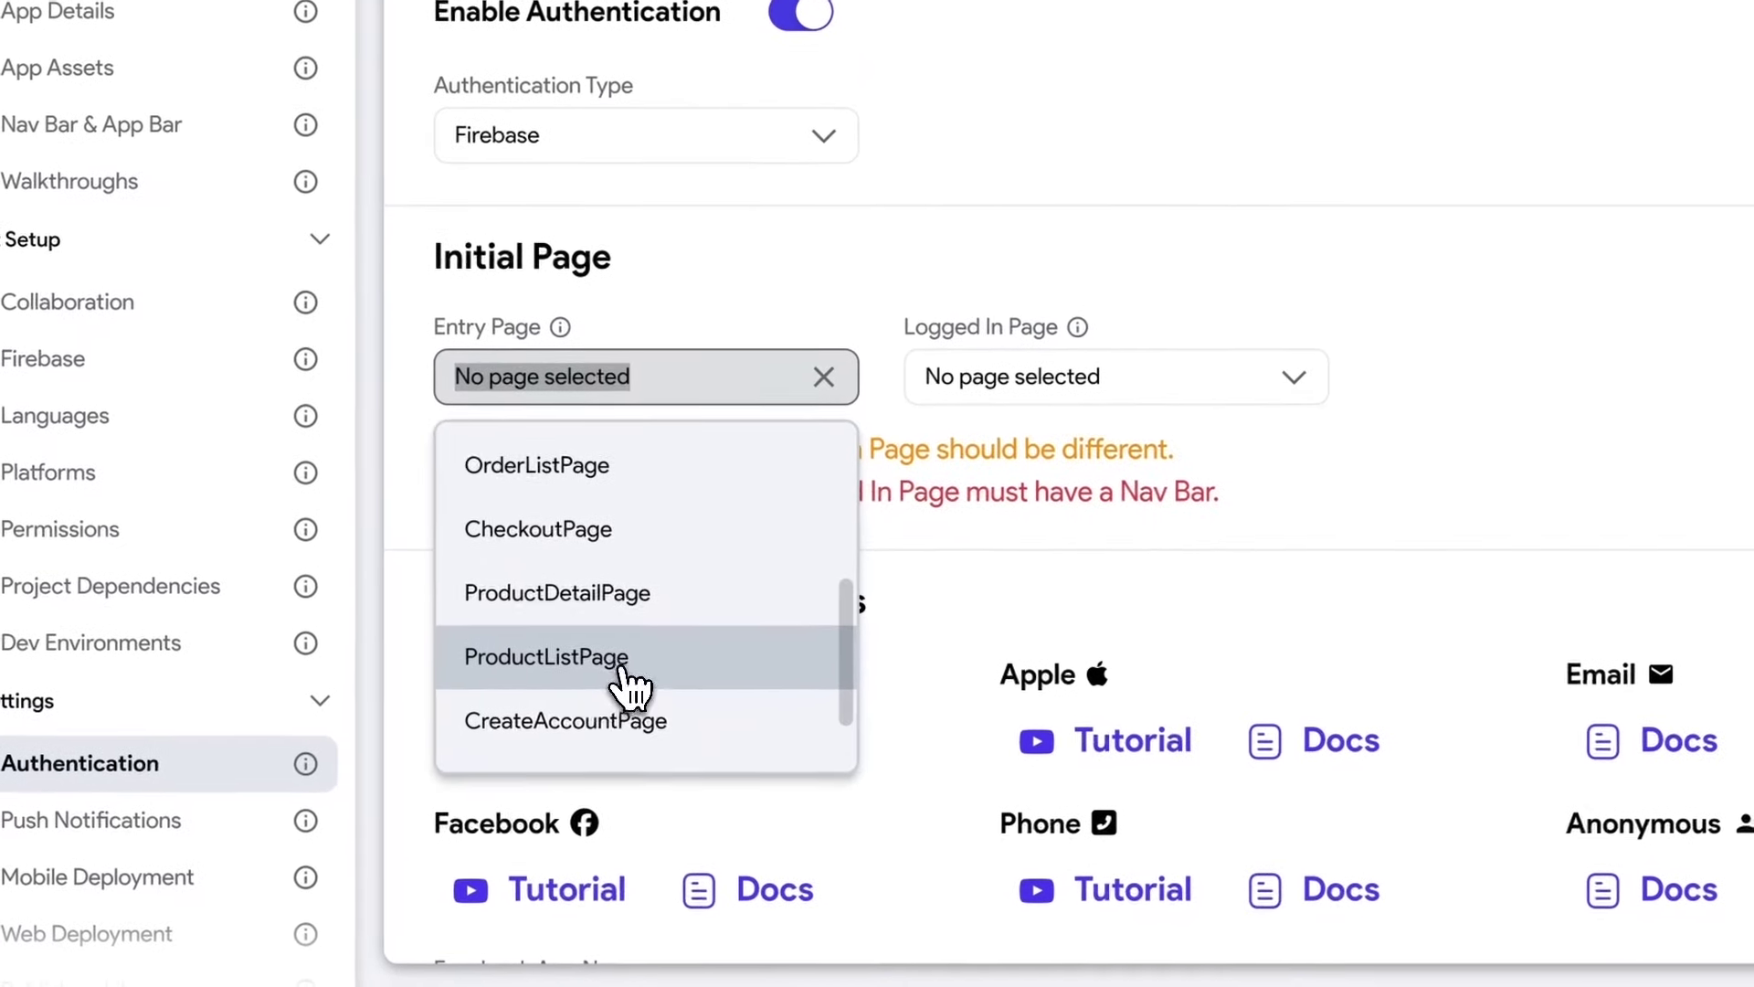
{"action": "left_click", "coordinate": [578, 680]}
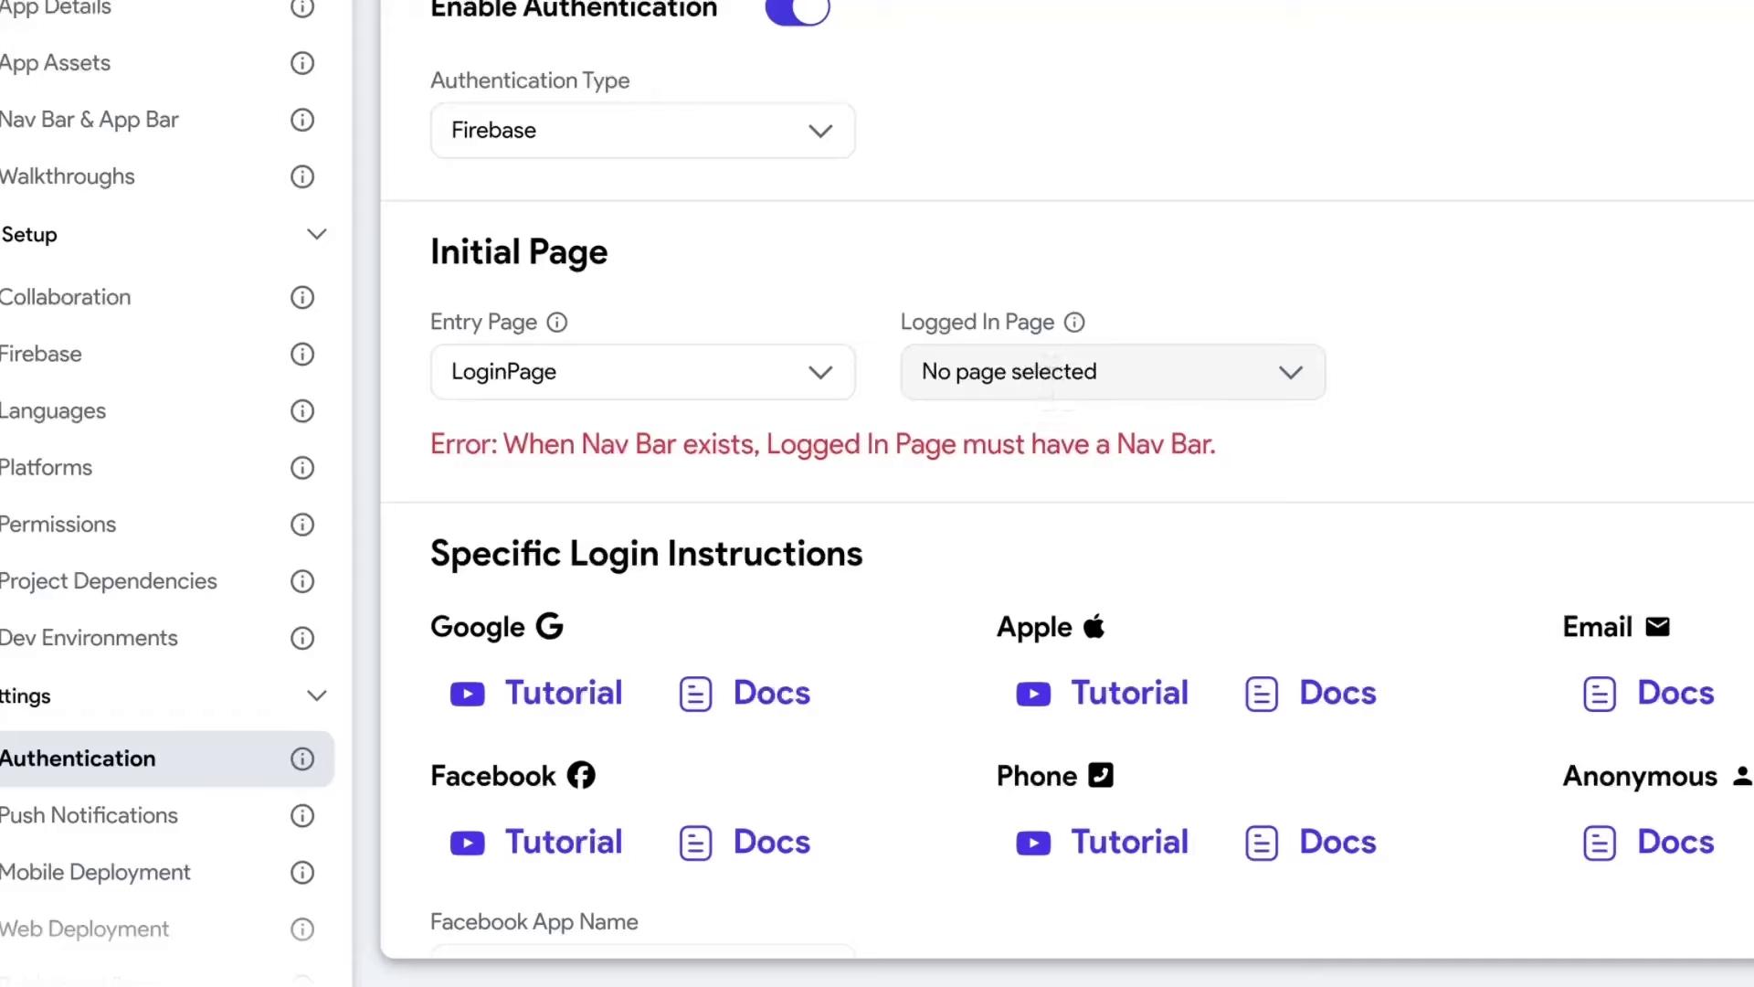
{"action": "left_click", "coordinate": [1053, 373]}
{"action": "scroll", "coordinate": [1153, 629], "scroll_direction": "down", "scroll_amount": 2}
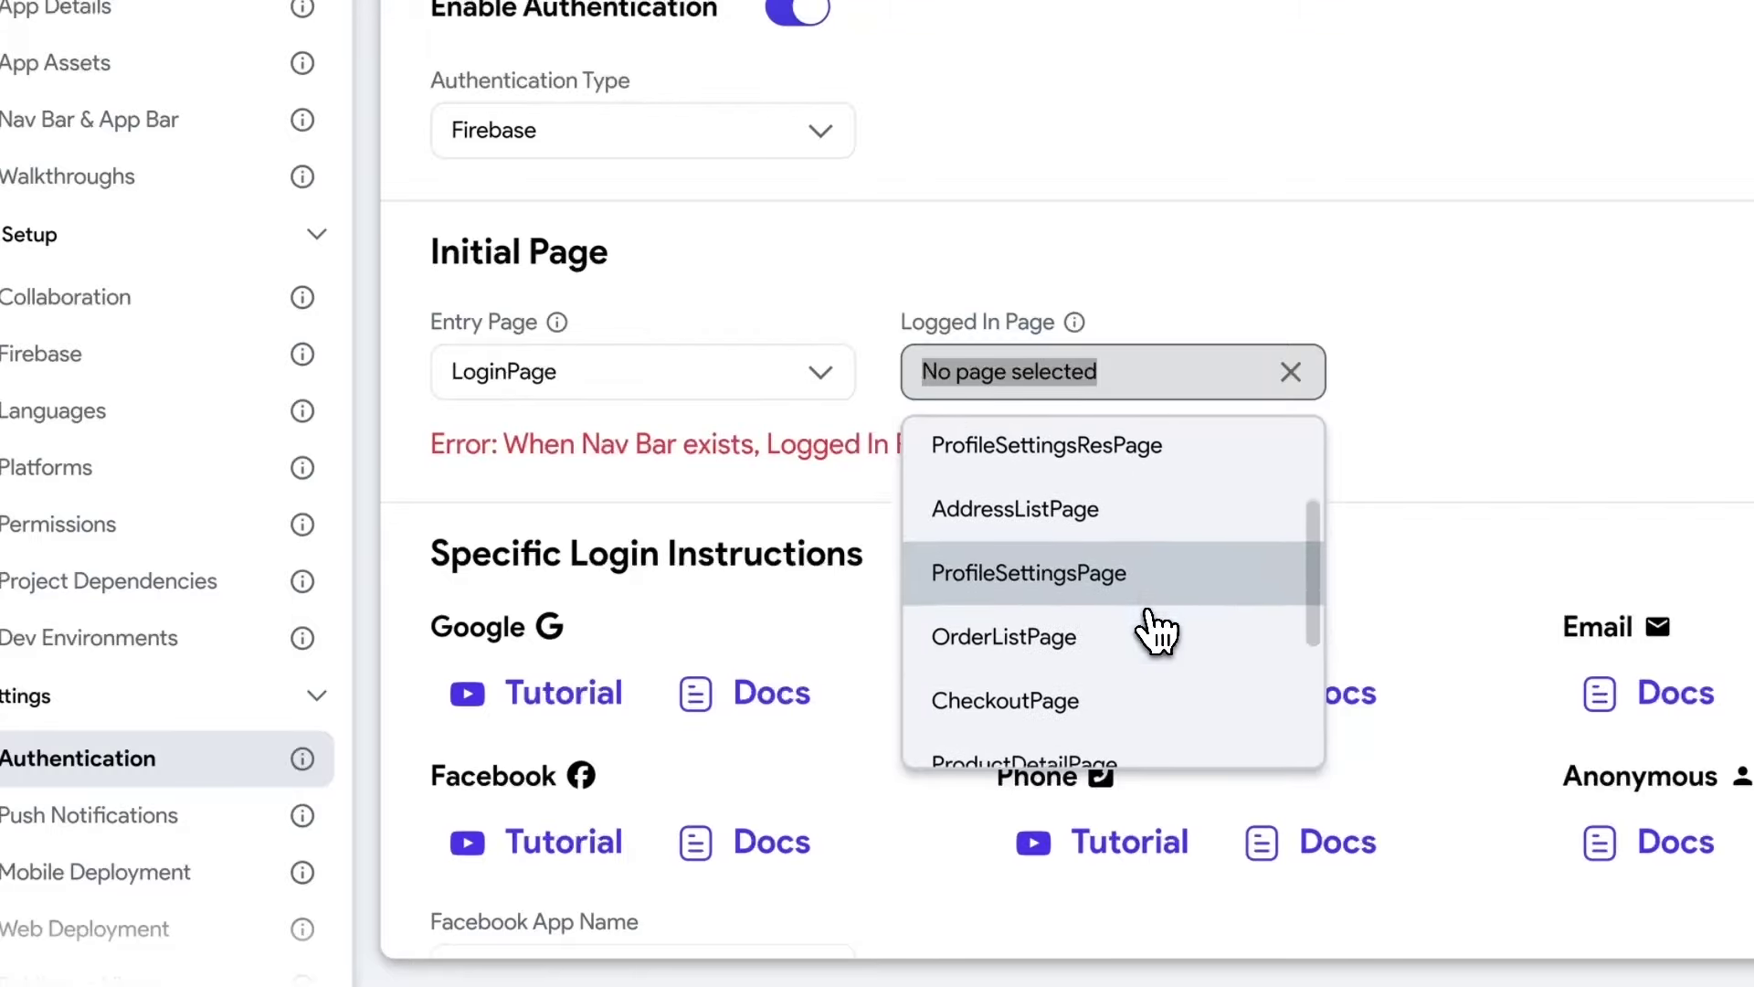
{"action": "scroll", "coordinate": [1116, 630], "scroll_direction": "down", "scroll_amount": 3}
{"action": "left_click", "coordinate": [1064, 630]}
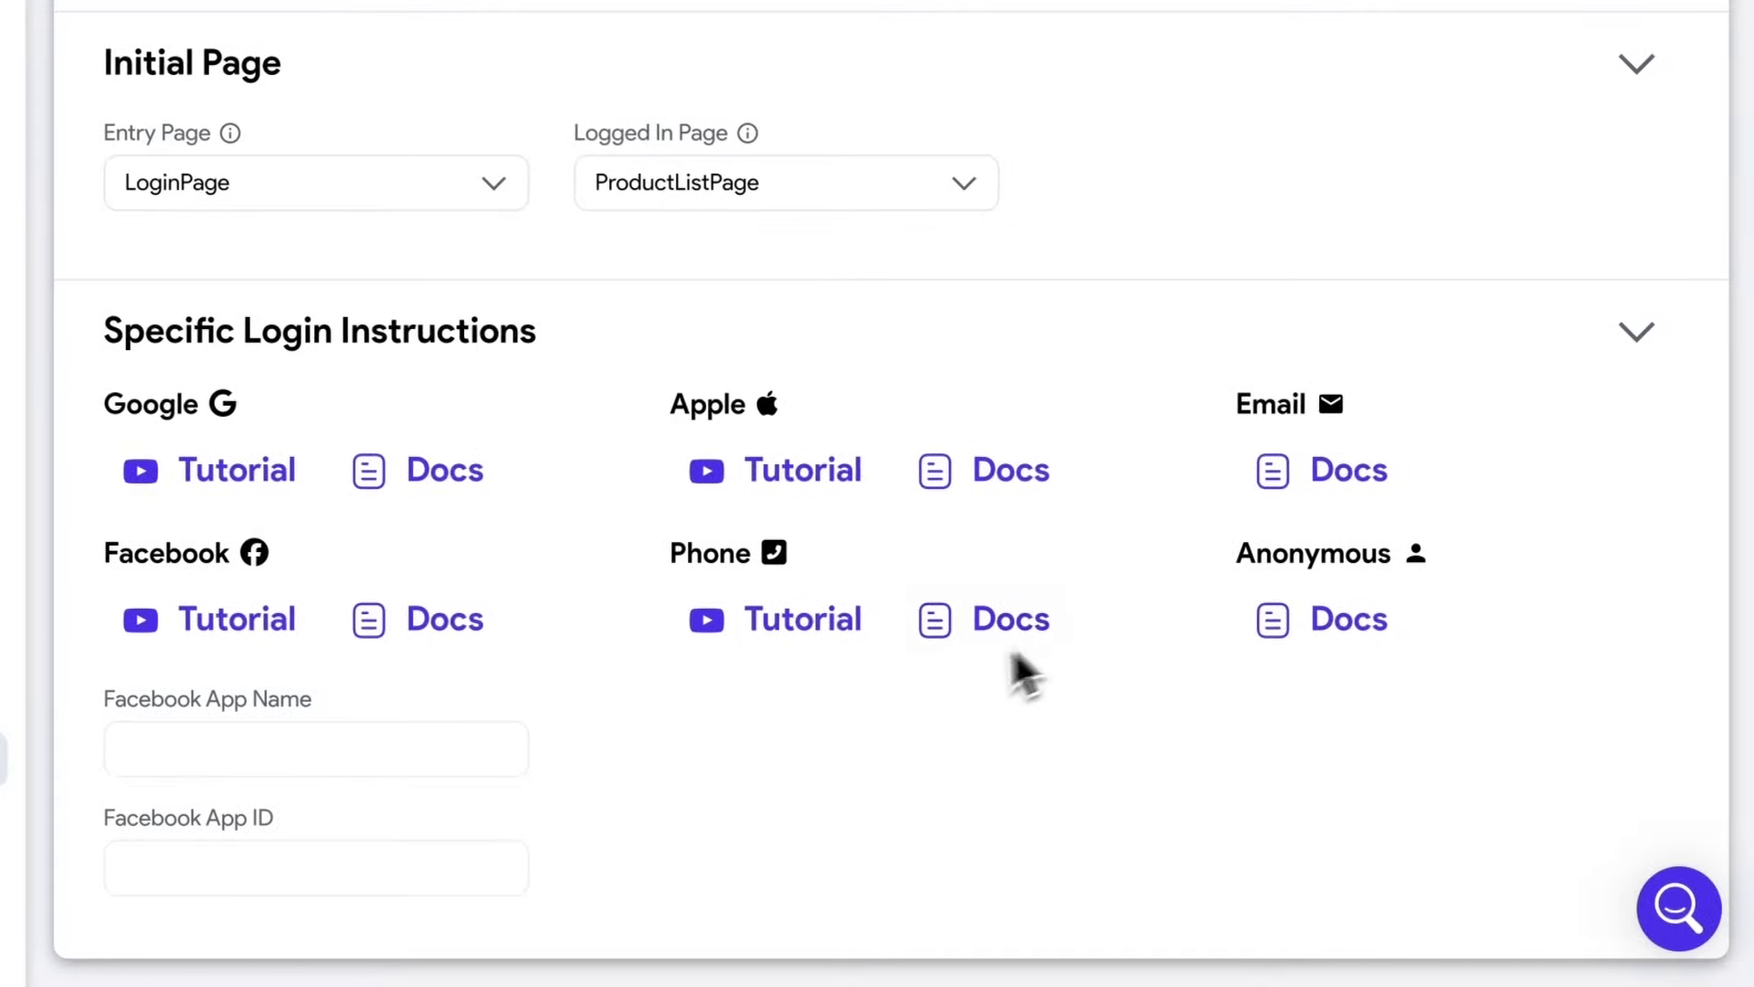
{"action": "scroll", "coordinate": [754, 731], "scroll_direction": "up", "scroll_amount": 1}
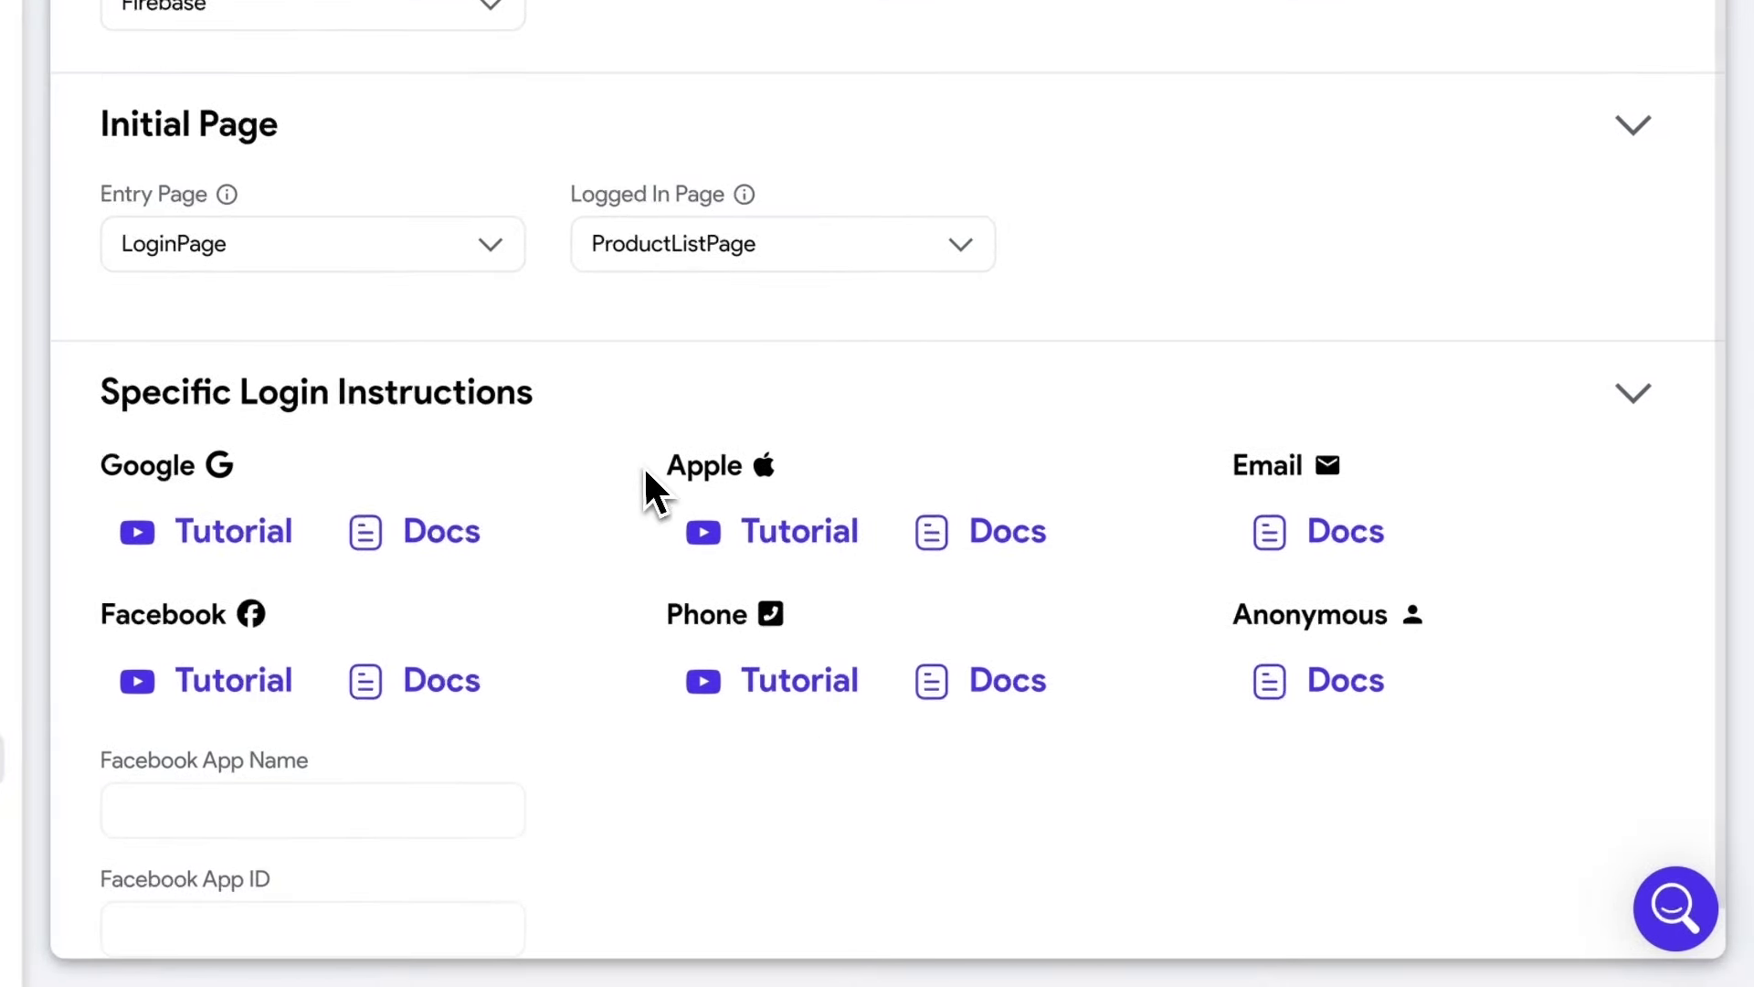
{"action": "scroll", "coordinate": [606, 454], "scroll_direction": "up", "scroll_amount": 3}
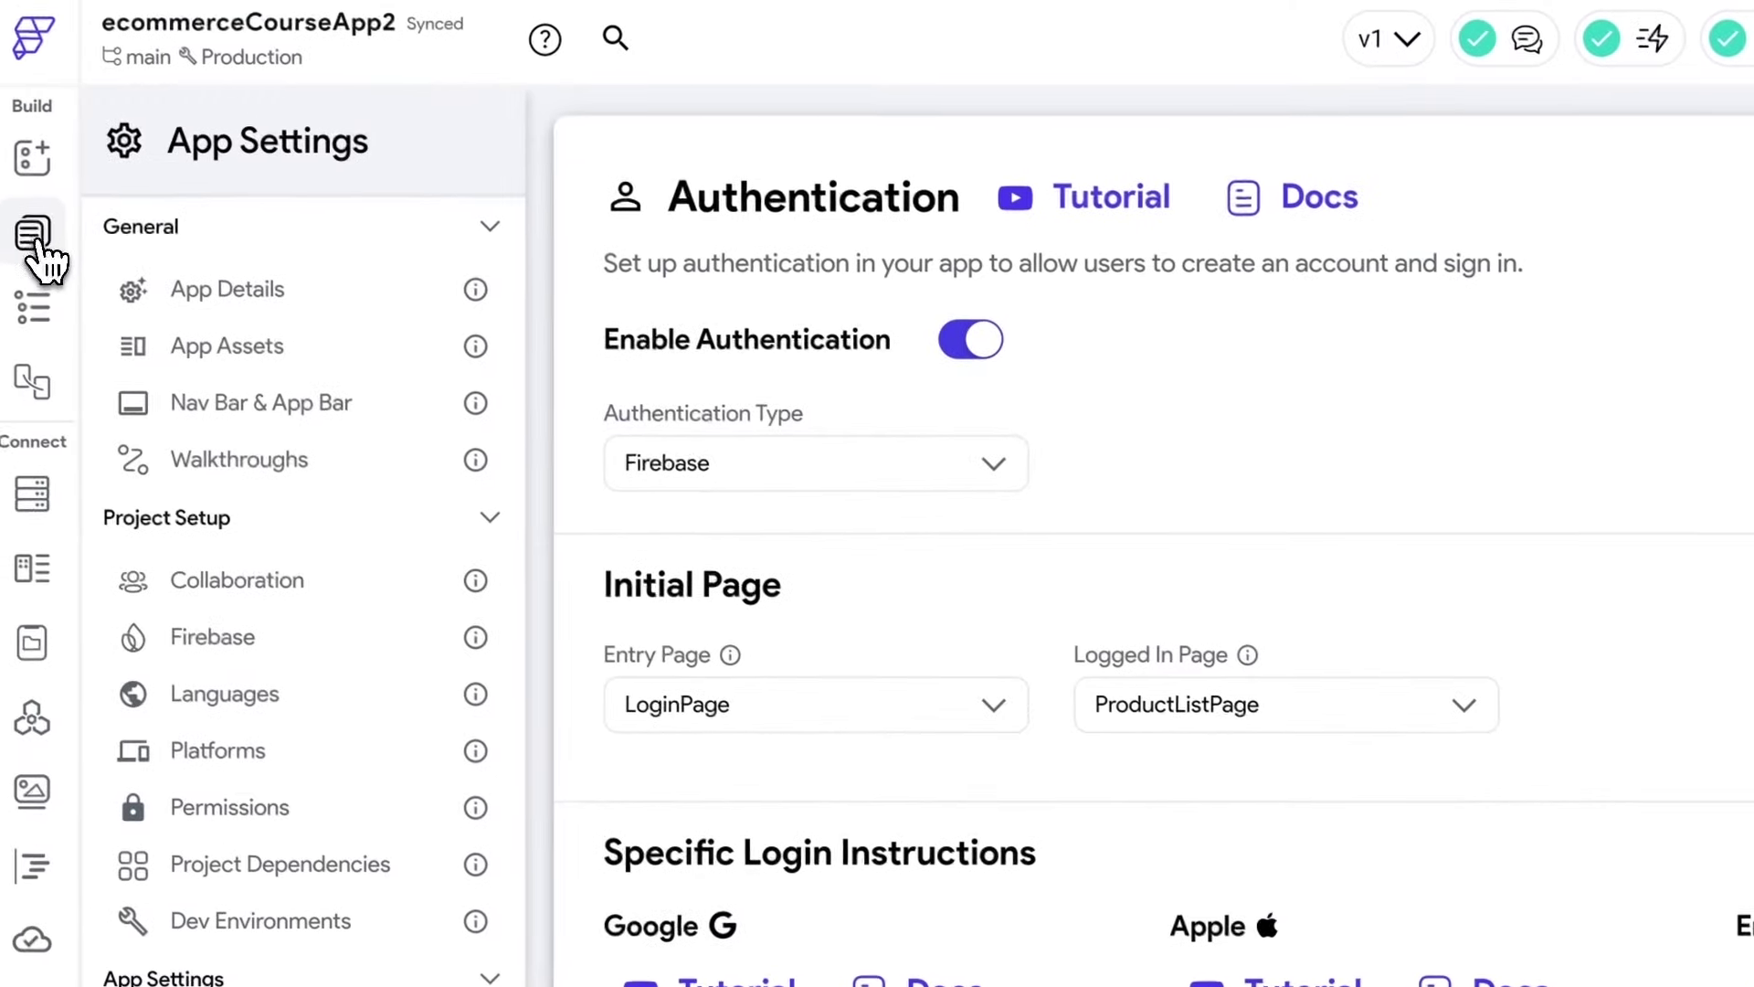
In Firebase Console, open Build > Authentication and click Get started for E-commerce Course App.
{"action": "left_click", "coordinate": [53, 254]}
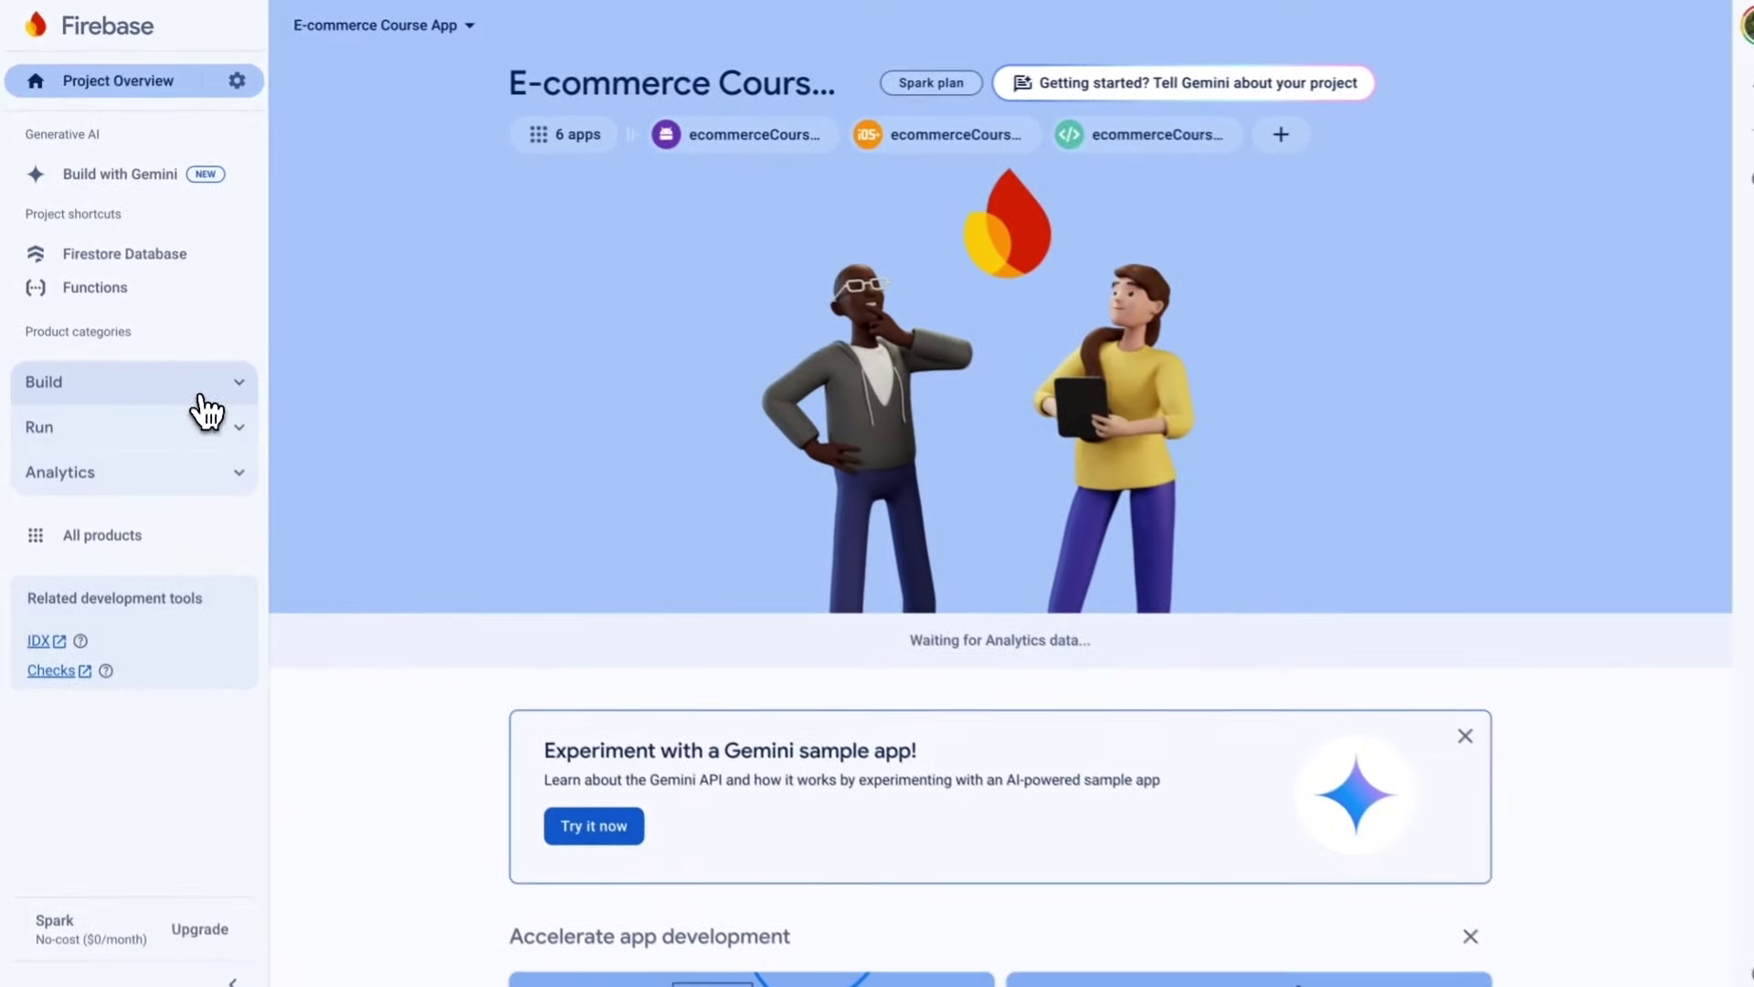
{"action": "left_click", "coordinate": [239, 382]}
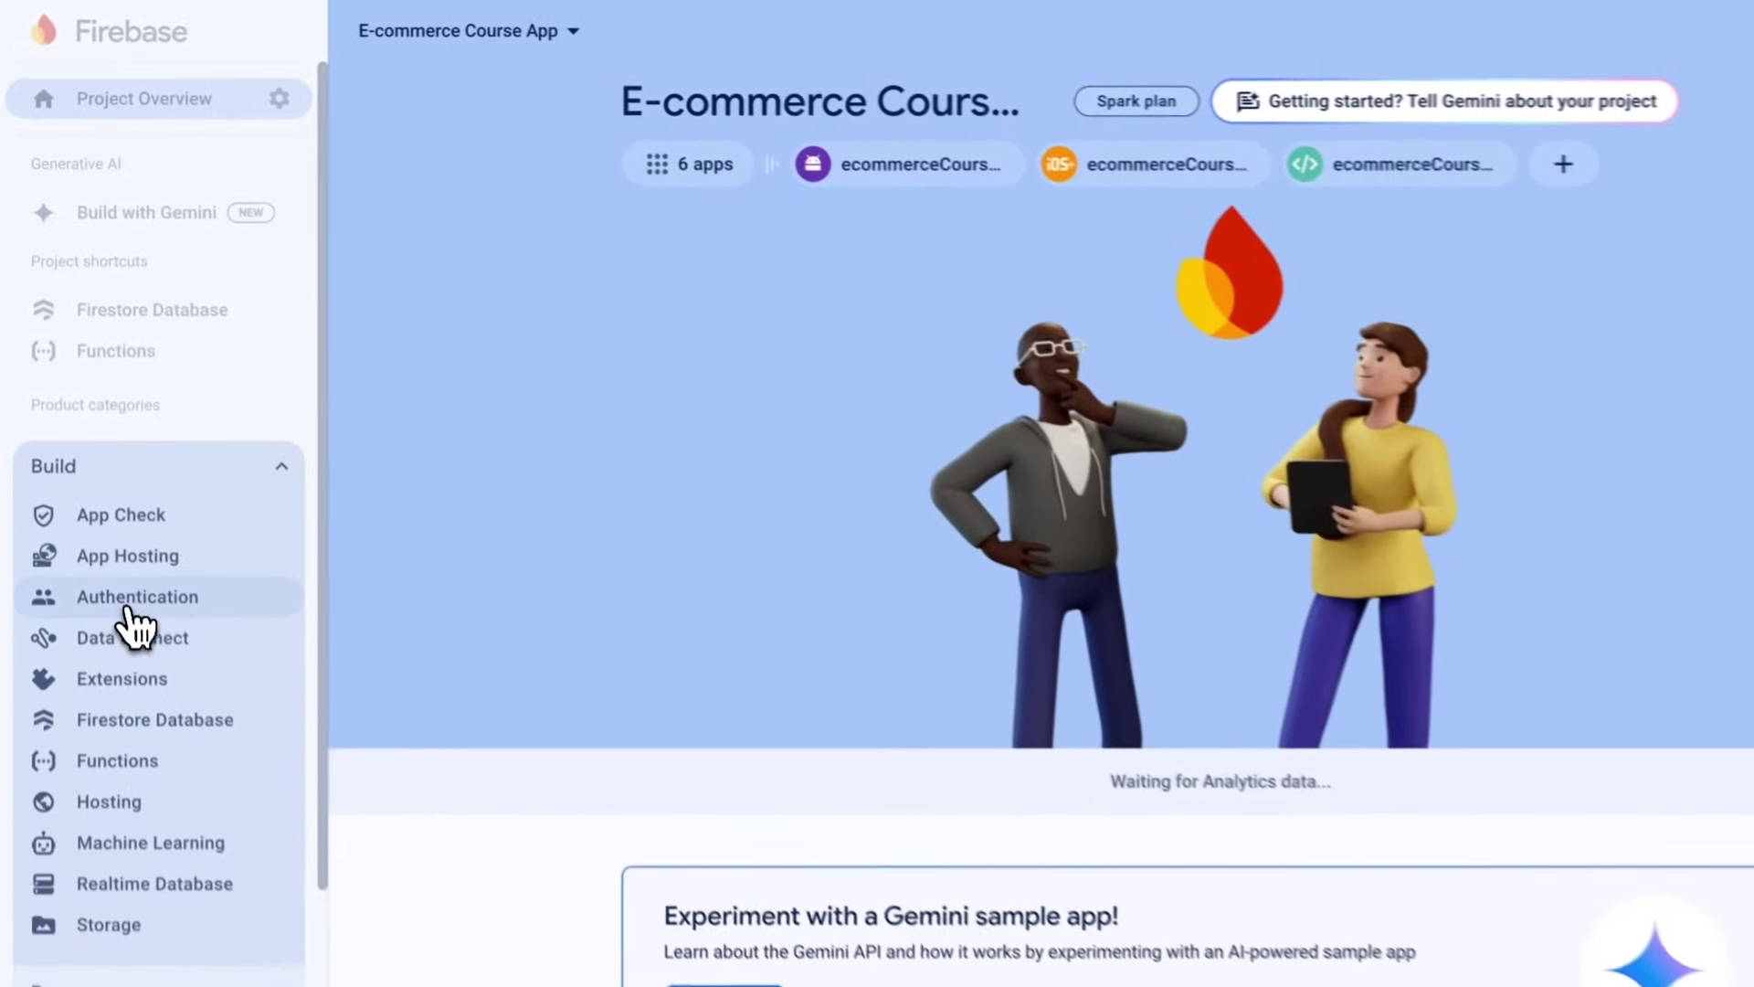
{"action": "left_click", "coordinate": [135, 625]}
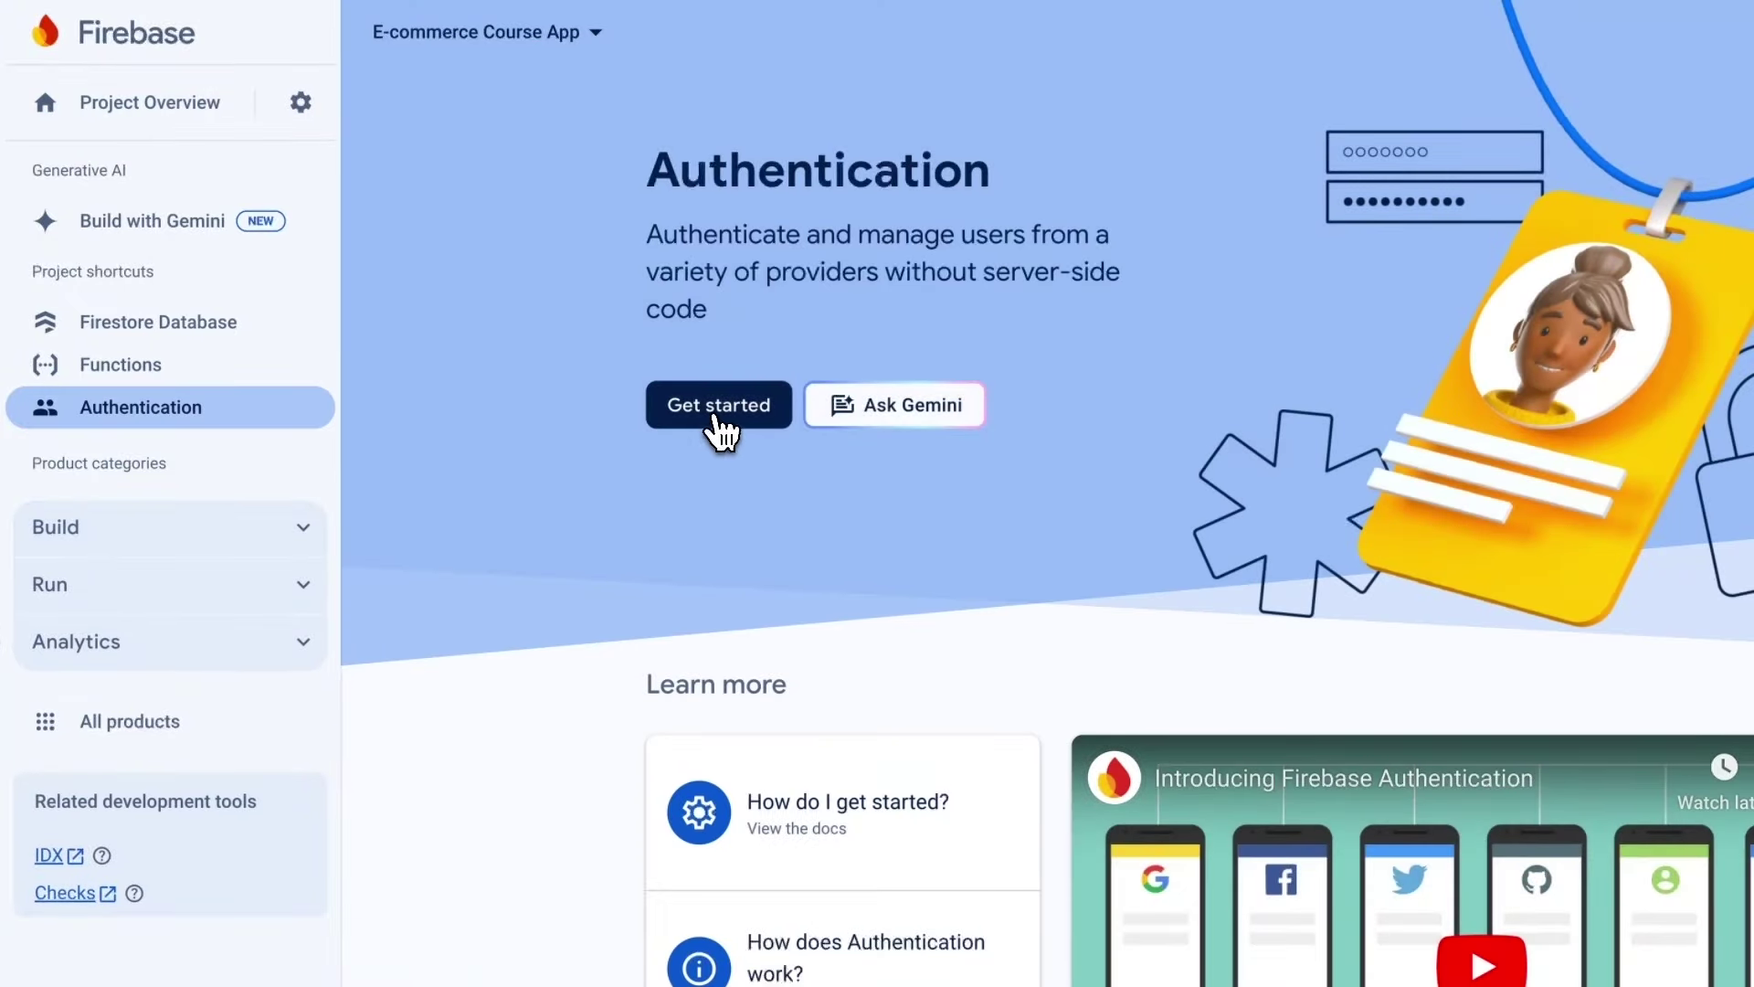
{"action": "left_click", "coordinate": [720, 415]}
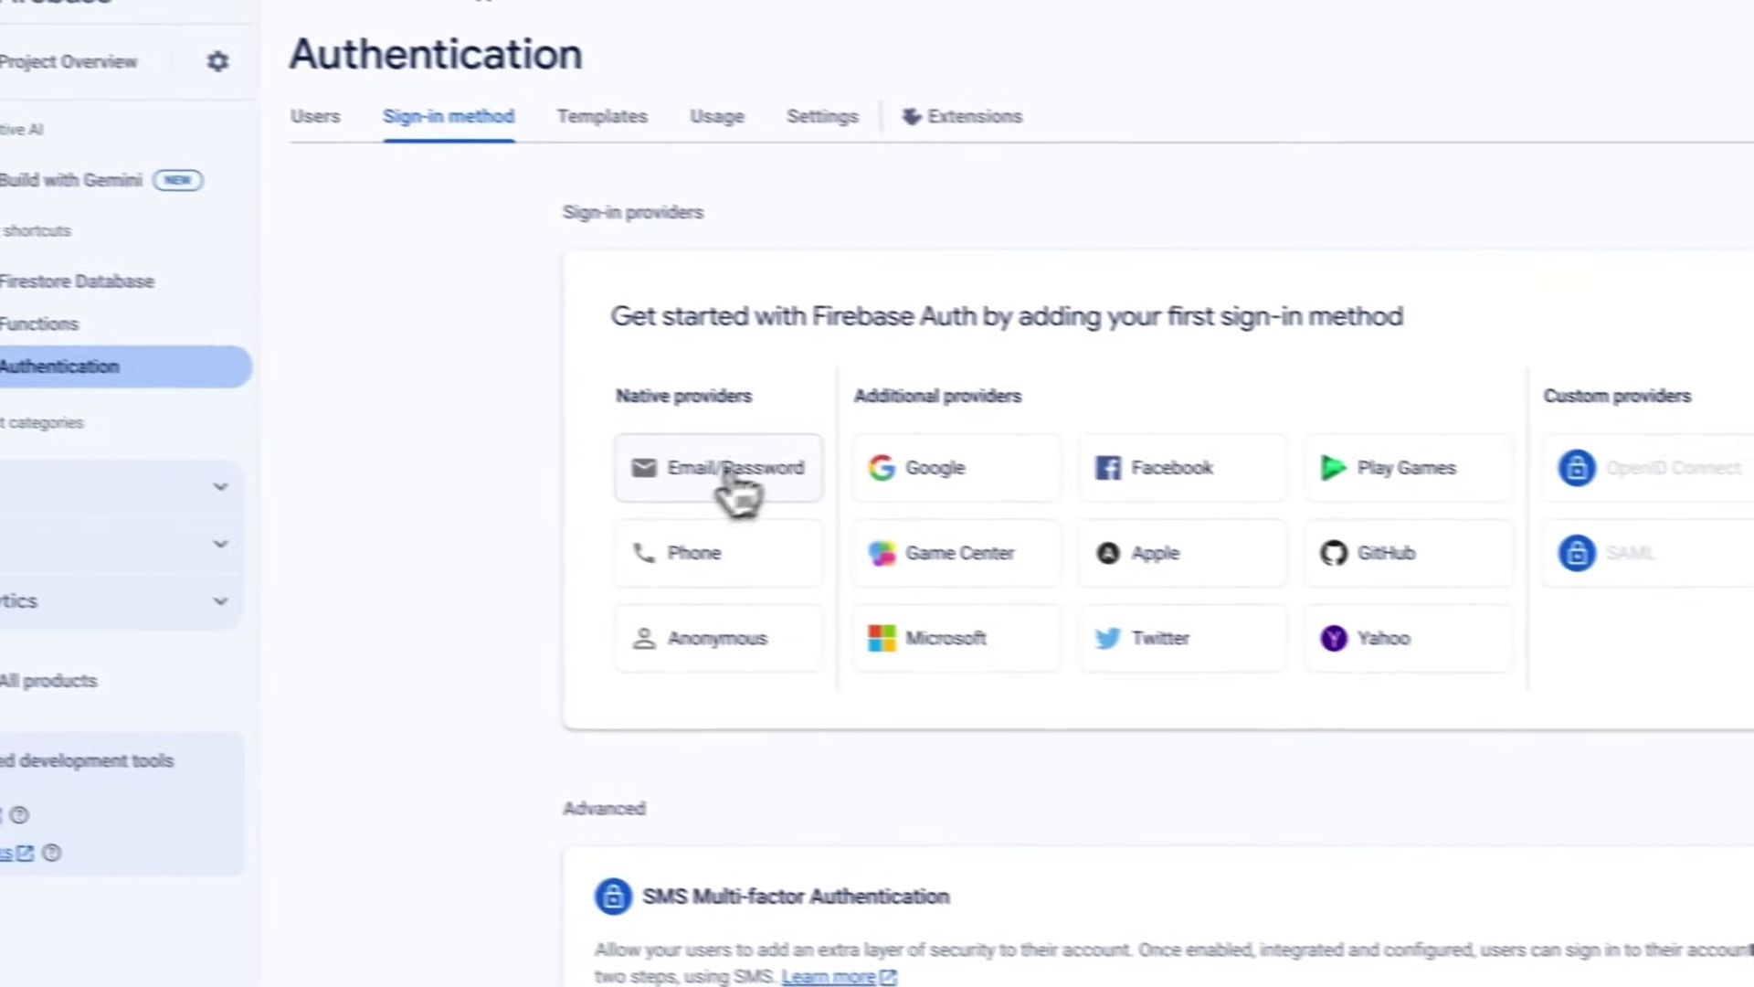
Enable and save the Email/Password provider, then close the Add new provider picker without adding one.
{"action": "left_click", "coordinate": [791, 498]}
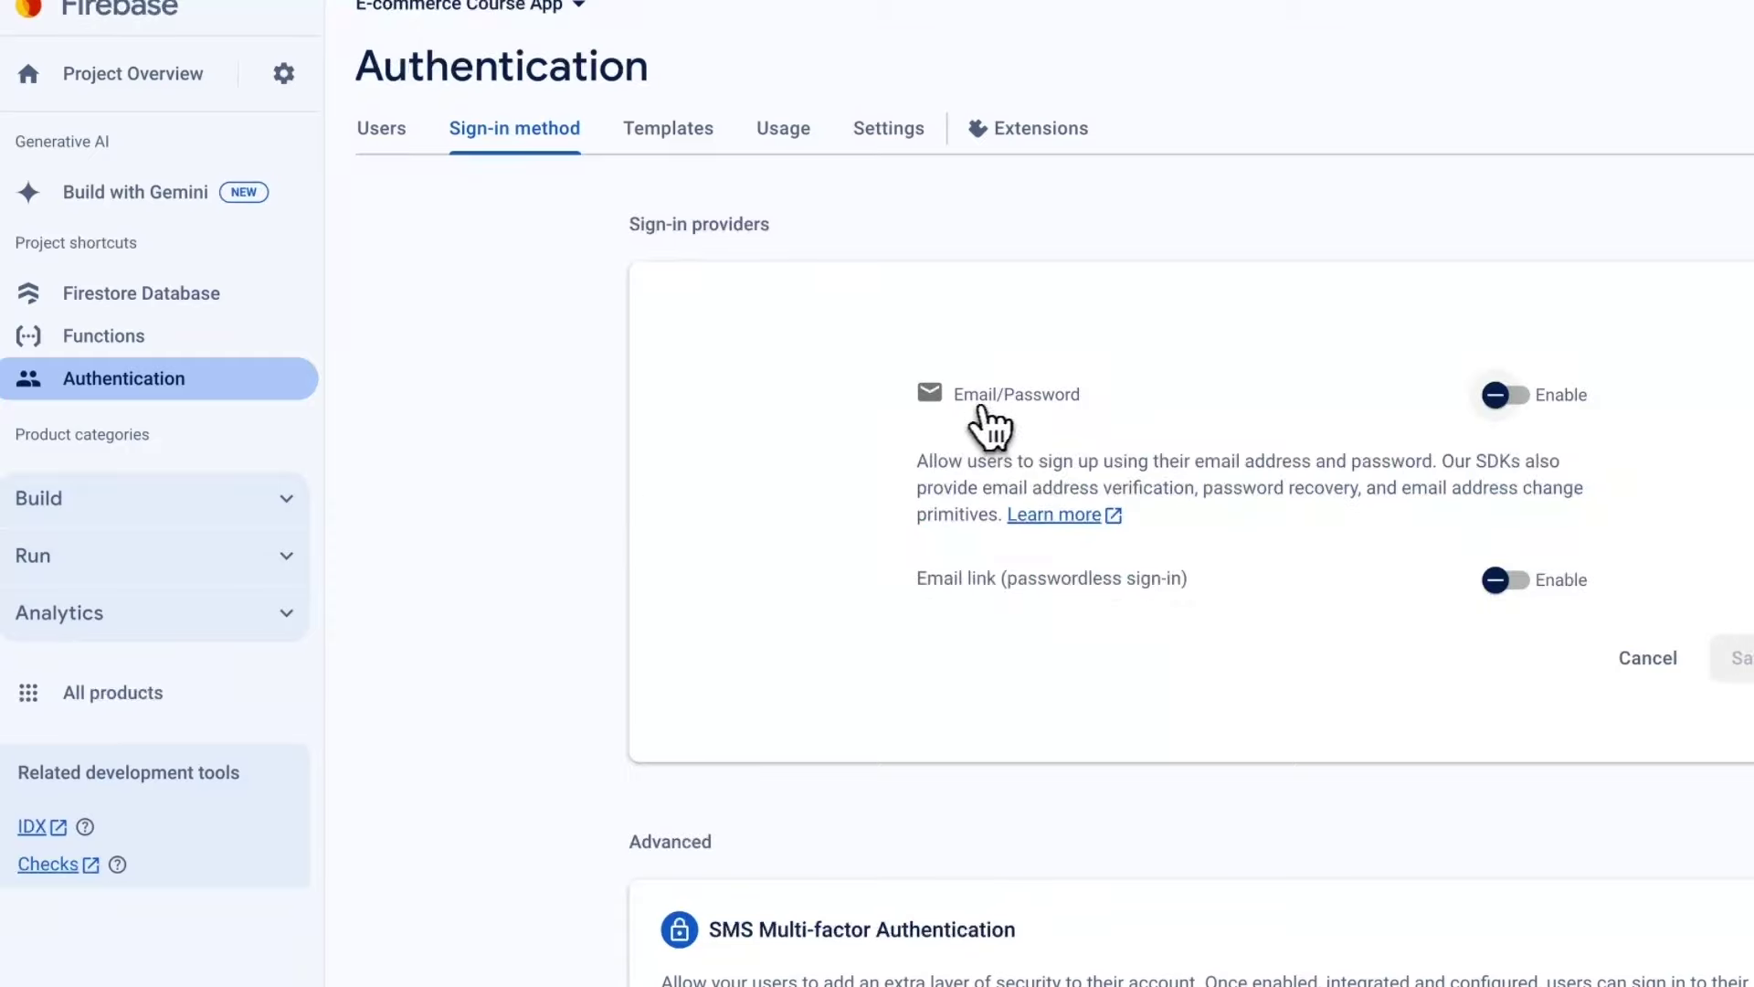
{"action": "left_click", "coordinate": [1498, 395]}
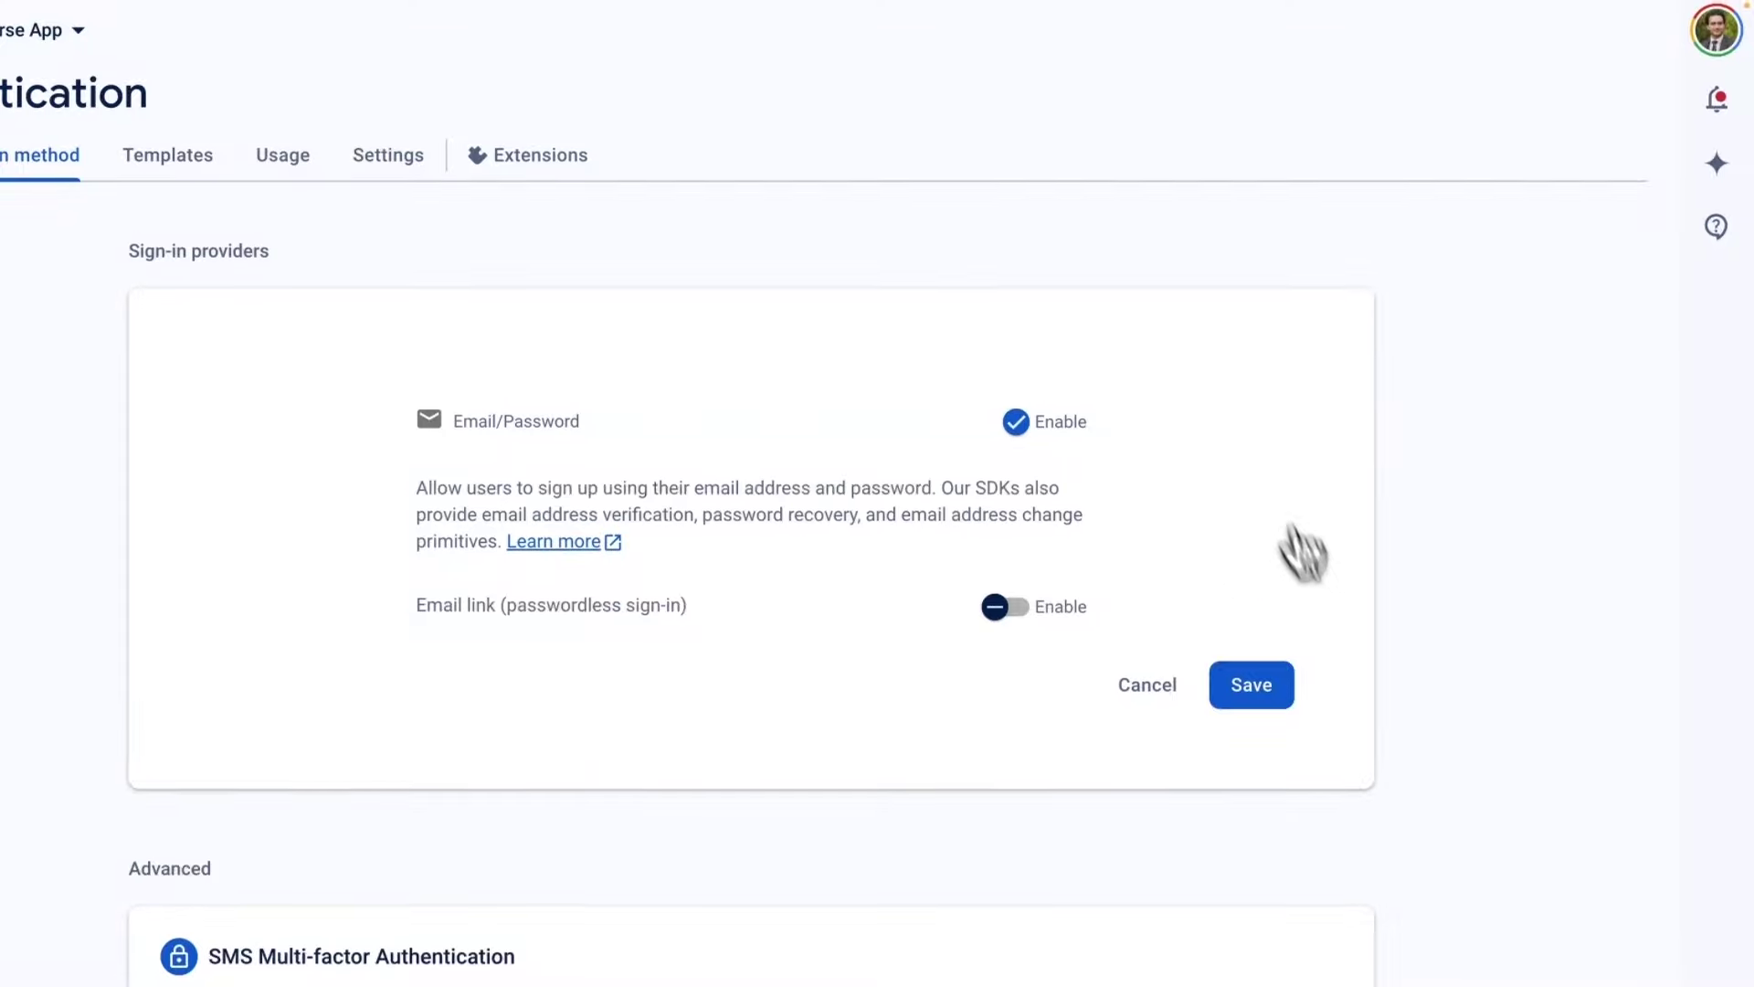
{"action": "left_click", "coordinate": [1260, 671]}
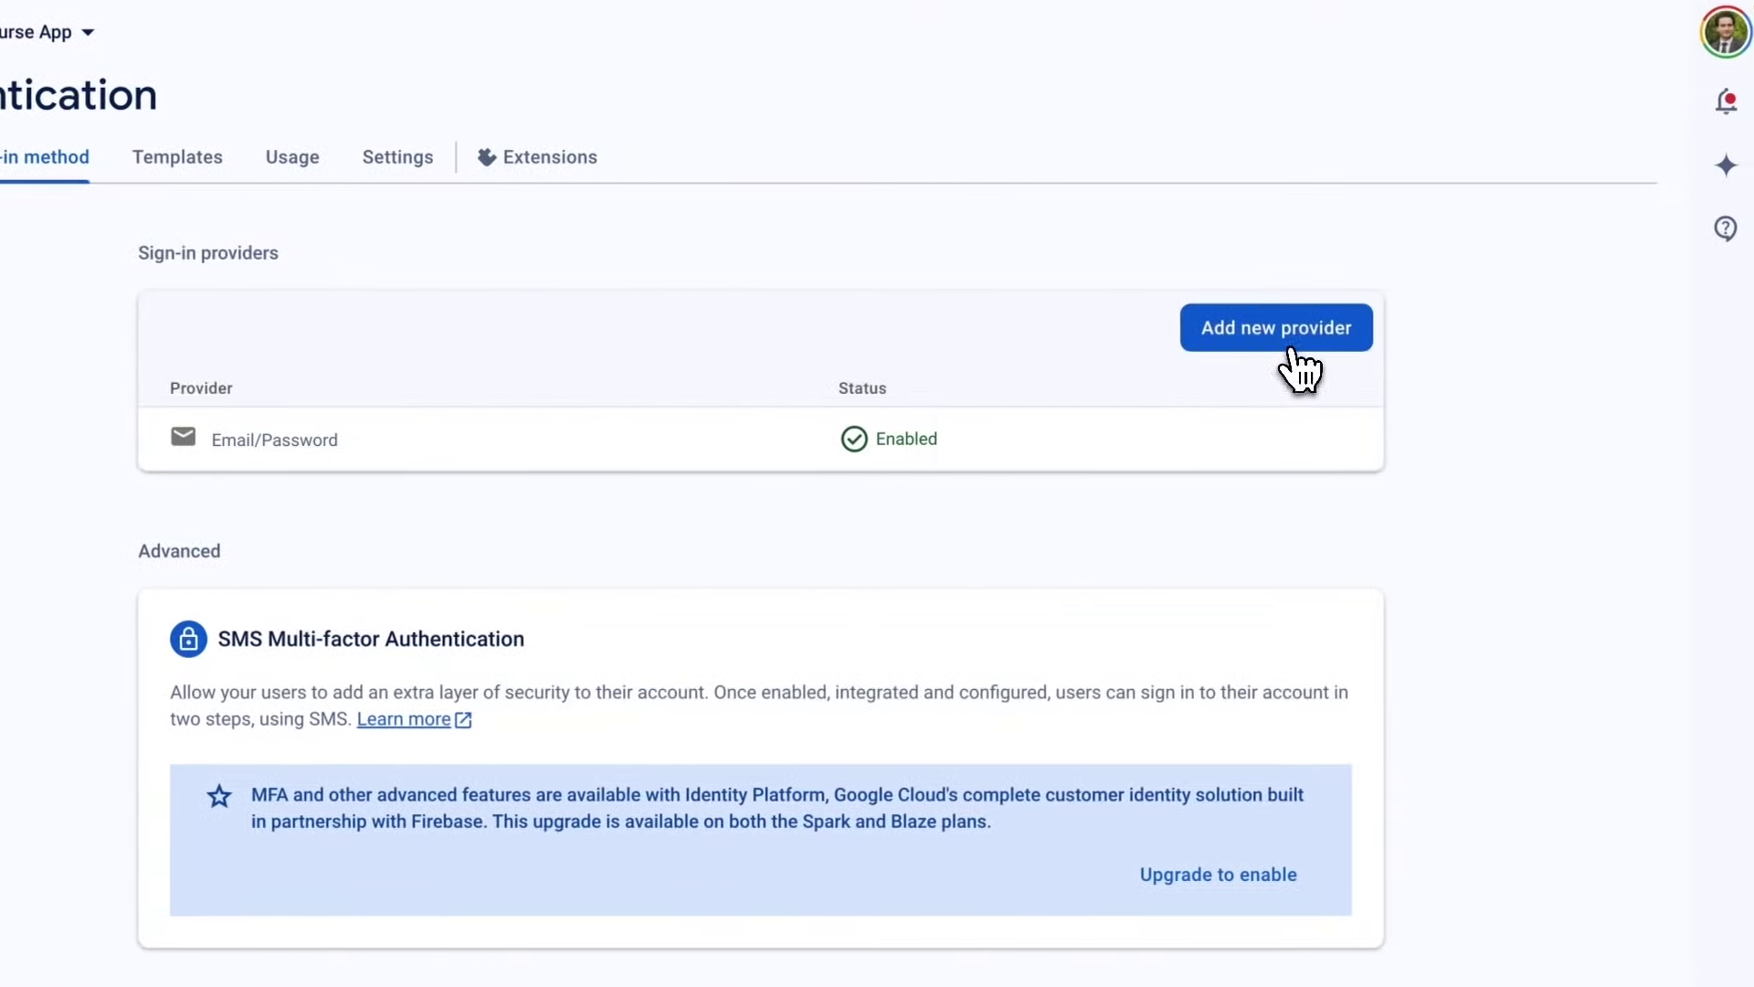
{"action": "left_click", "coordinate": [1731, 334]}
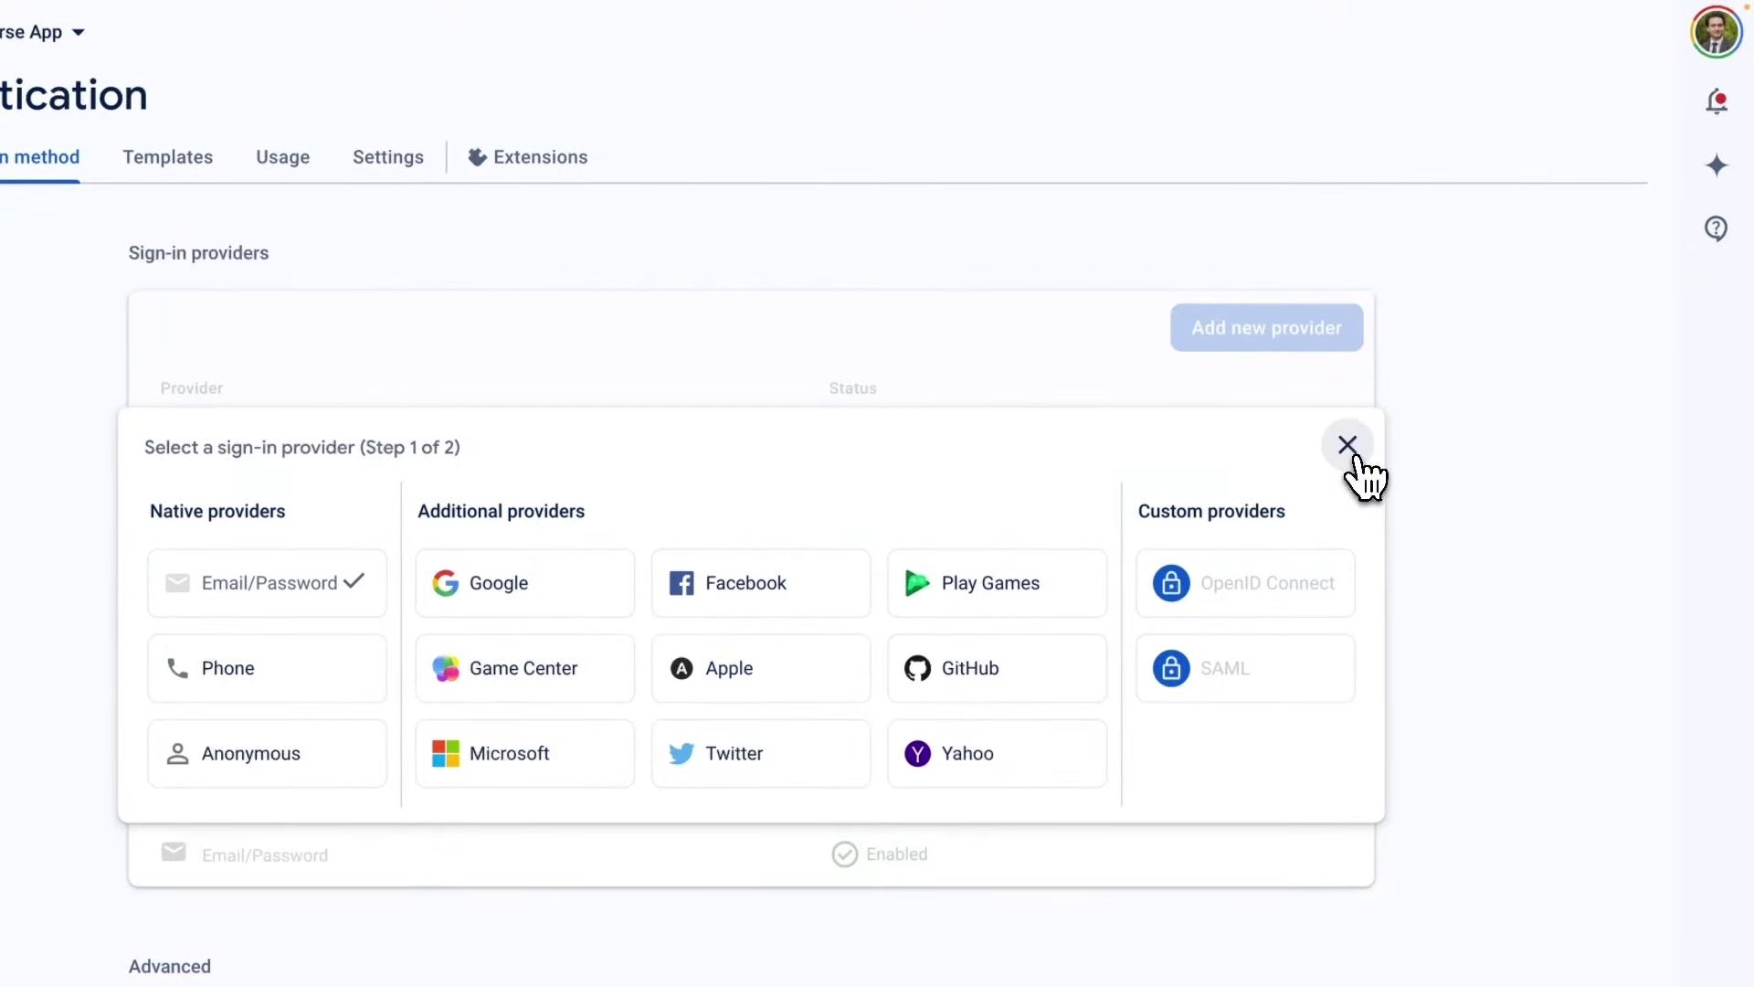
{"action": "left_click", "coordinate": [1356, 457]}
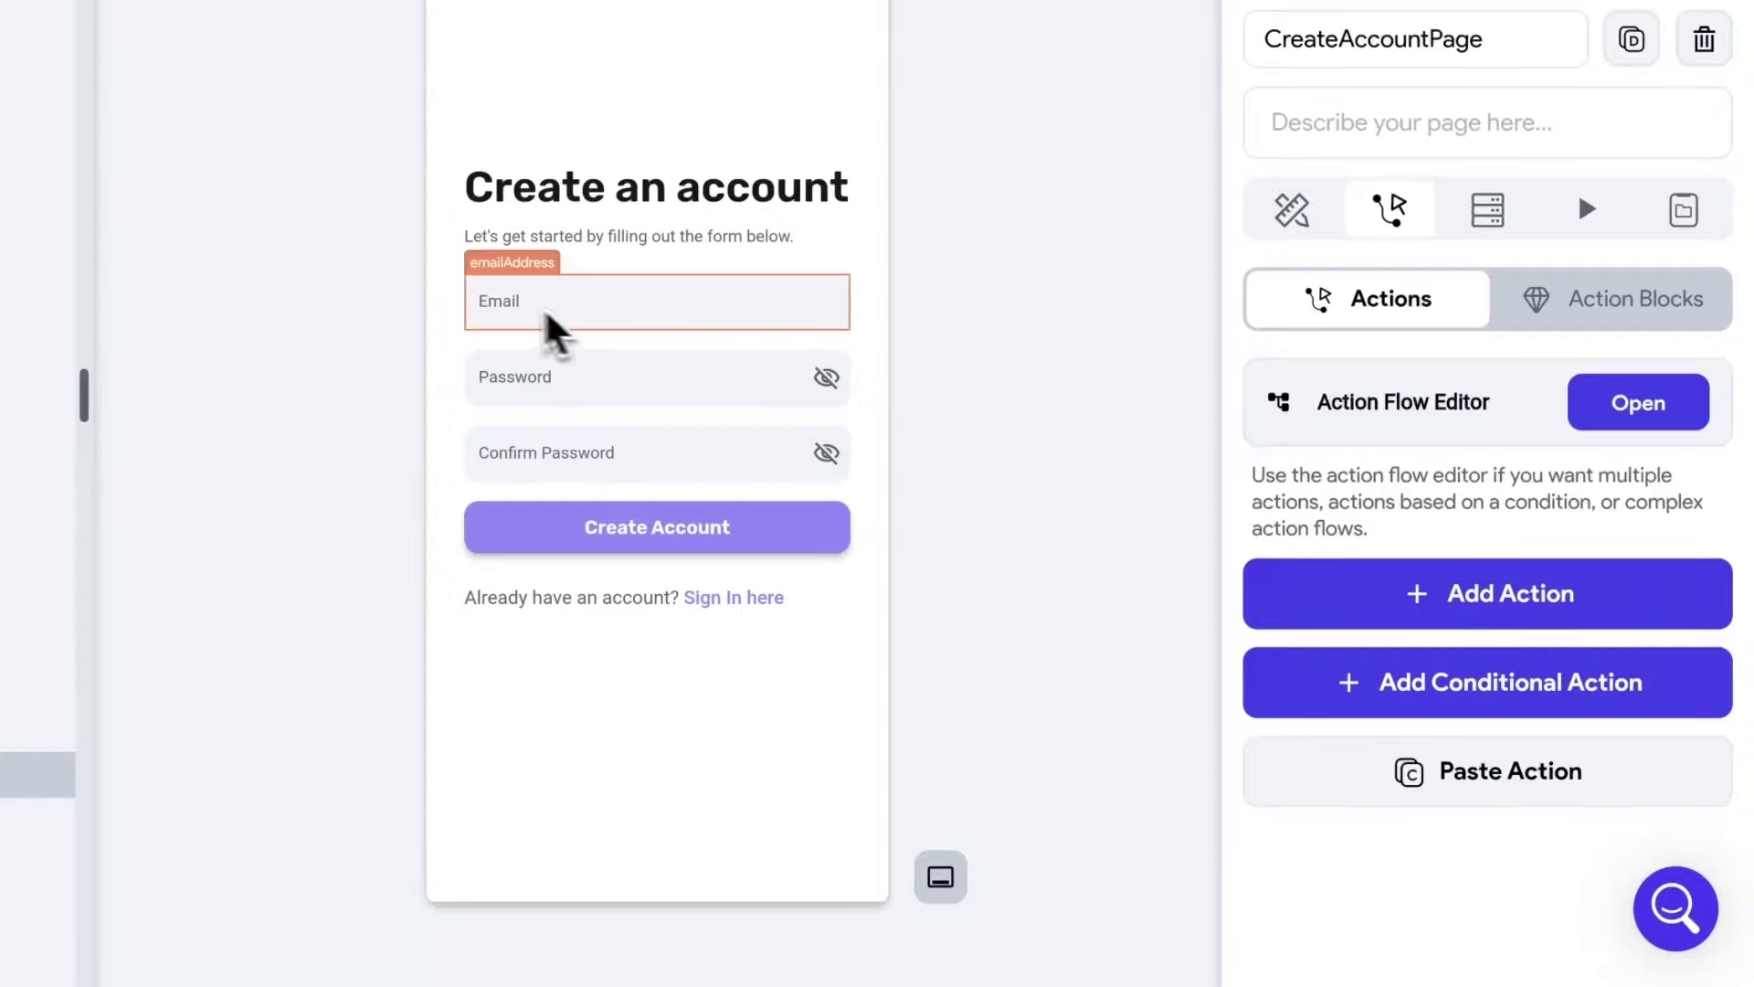
Select the Create Account button on the CreateAccountPage sign-up form.
{"action": "left_click", "coordinate": [548, 318]}
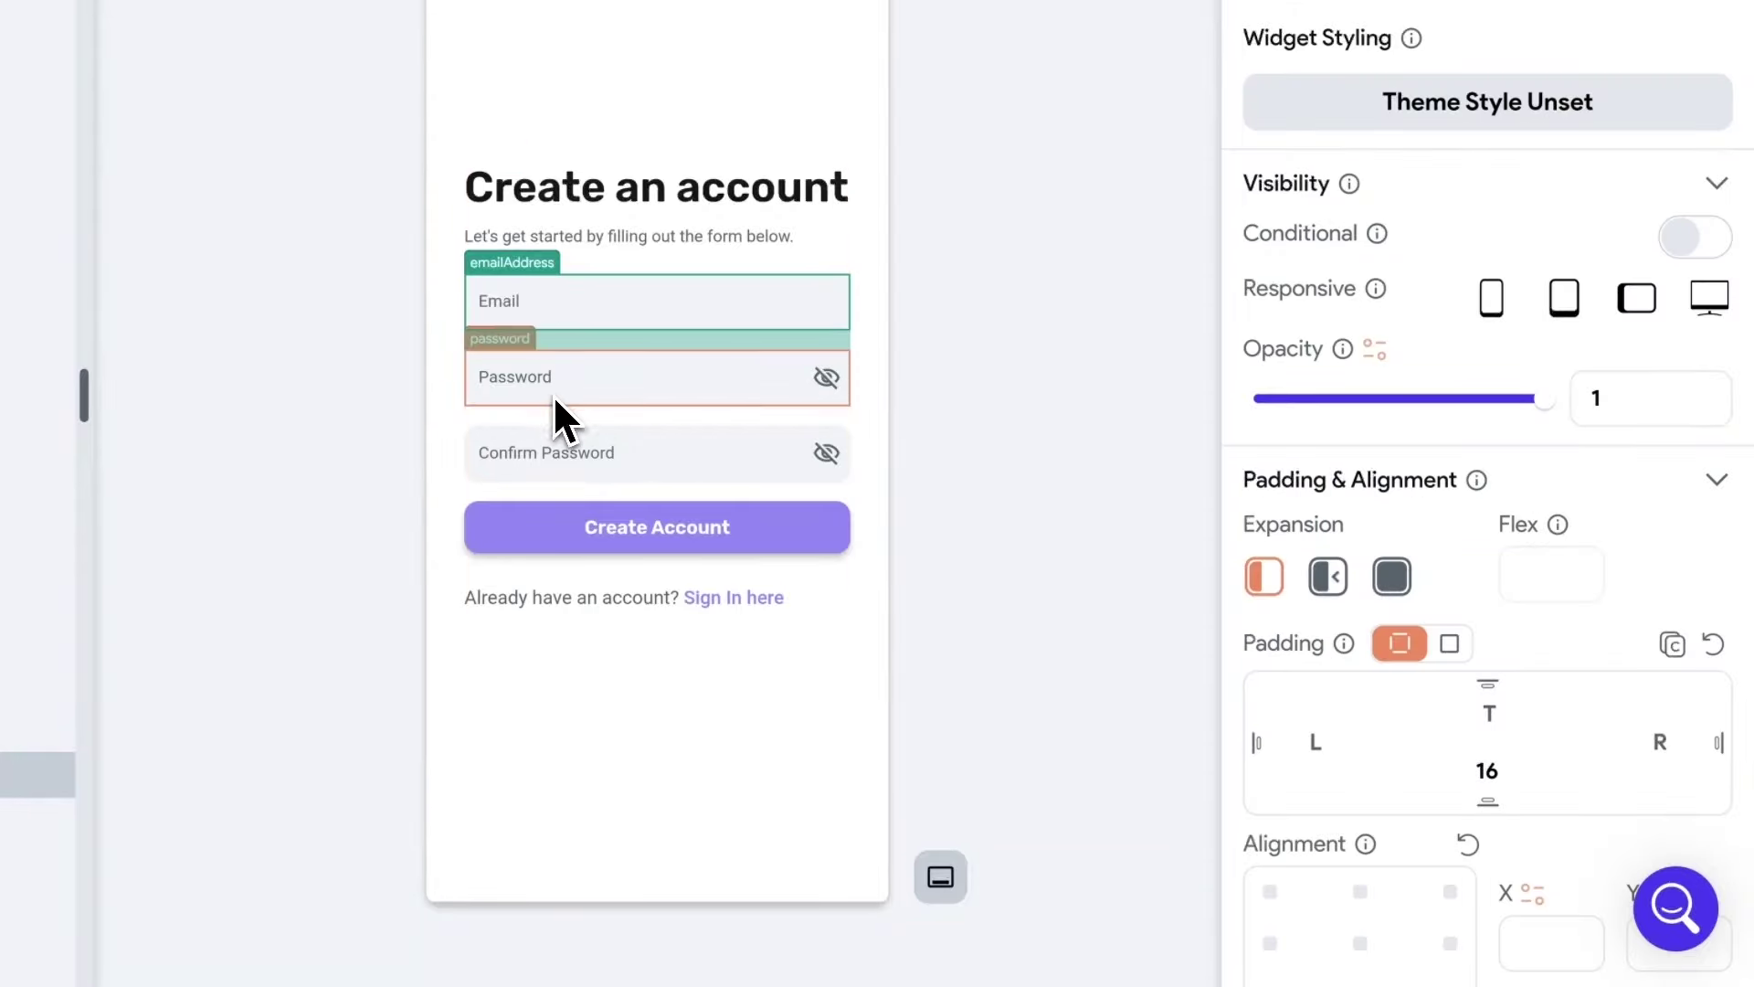
{"action": "left_click", "coordinate": [639, 536]}
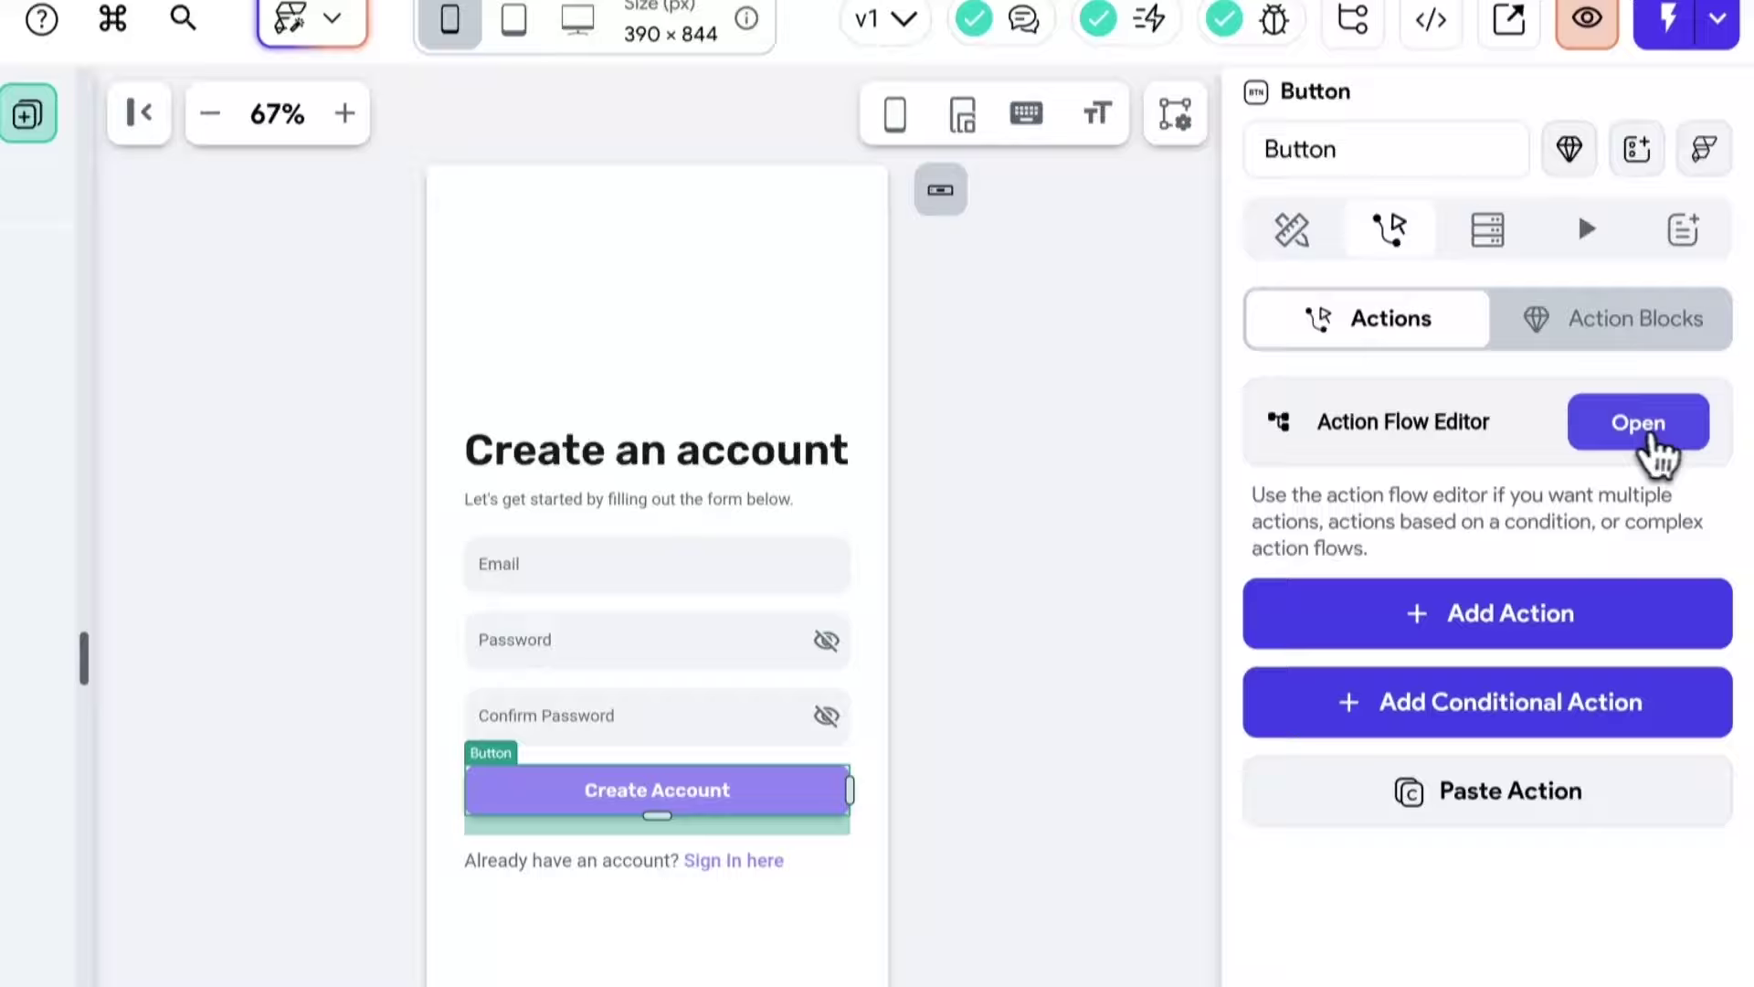
Give the button an On Tap Firebase Authentication Create Account action with Email as auth provider.
{"action": "left_click", "coordinate": [1638, 159]}
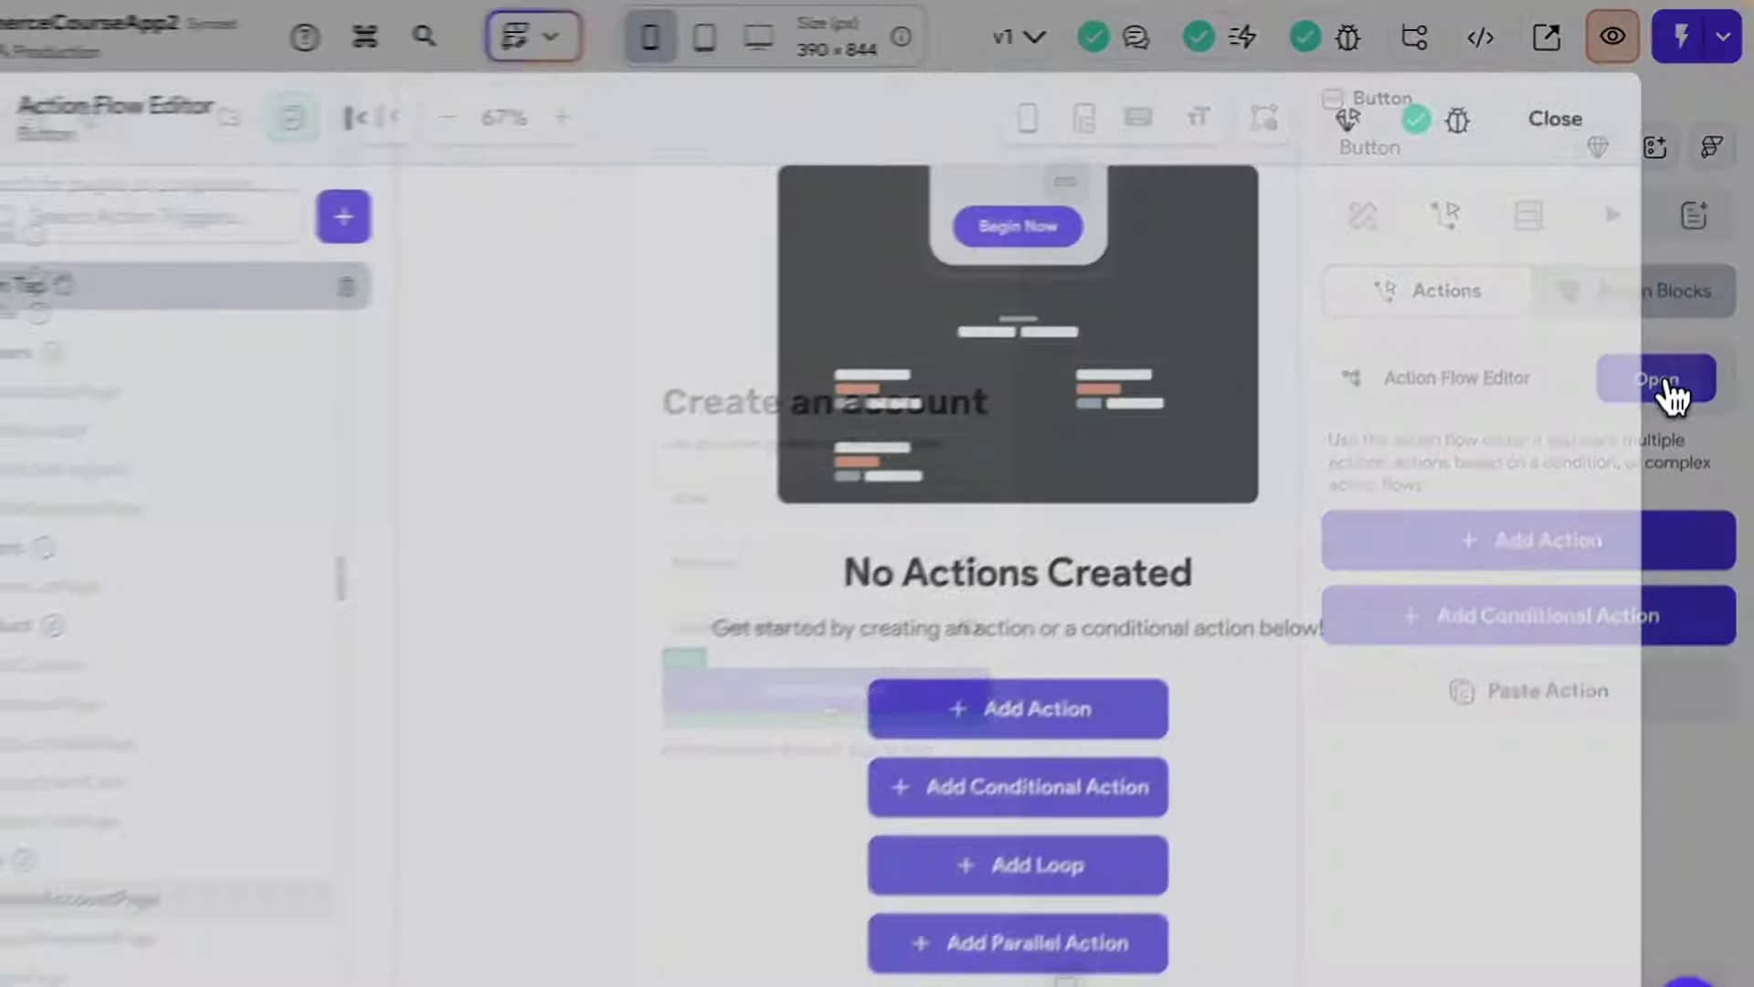
{"action": "left_click", "coordinate": [1014, 718]}
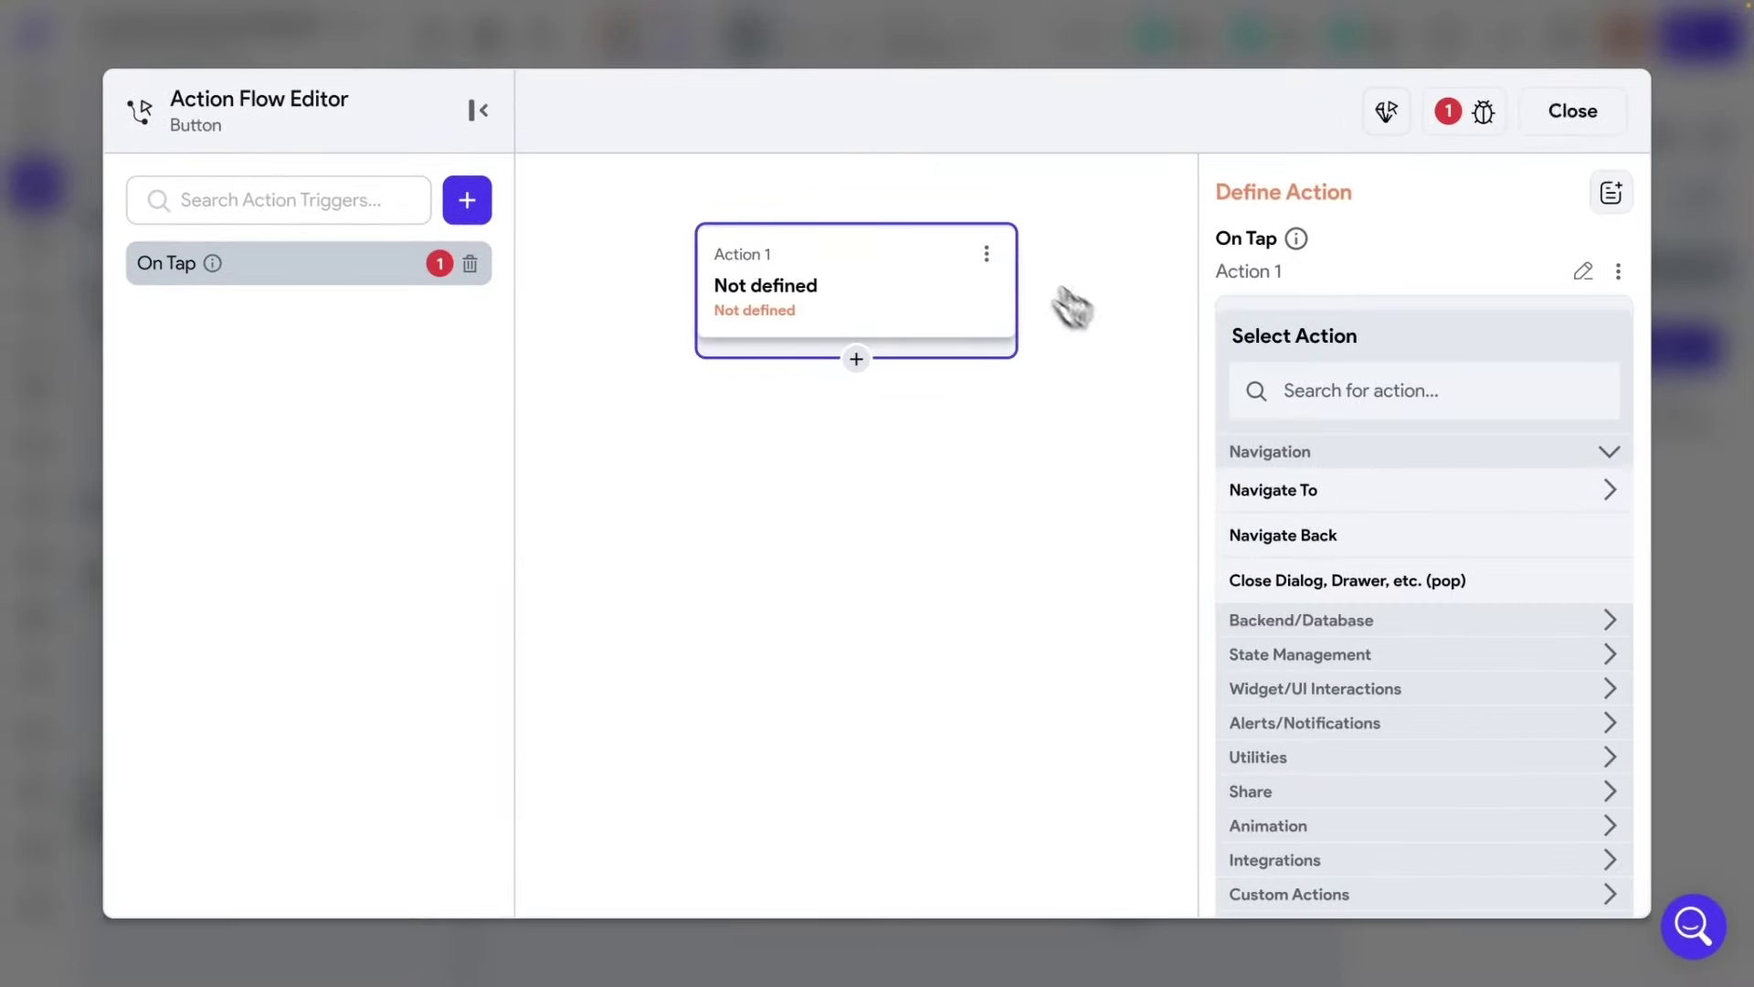
{"action": "left_click", "coordinate": [1362, 393]}
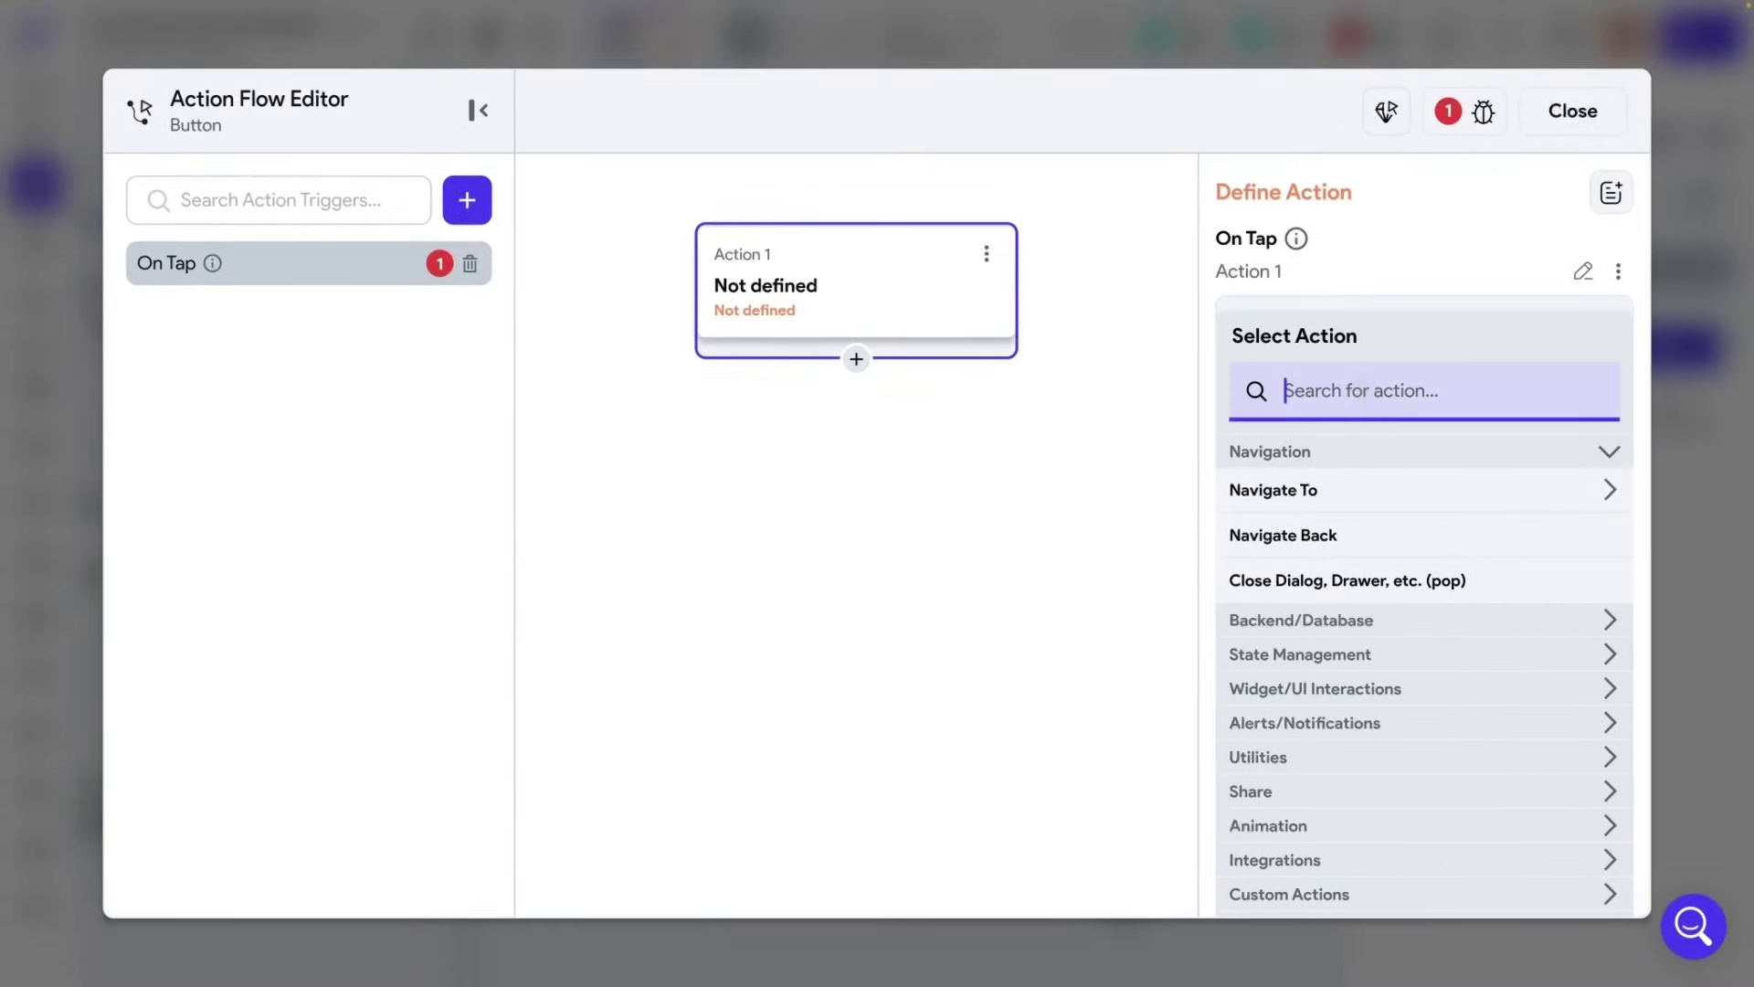
{"action": "scroll", "coordinate": [1457, 530], "scroll_direction": "down", "scroll_amount": 1}
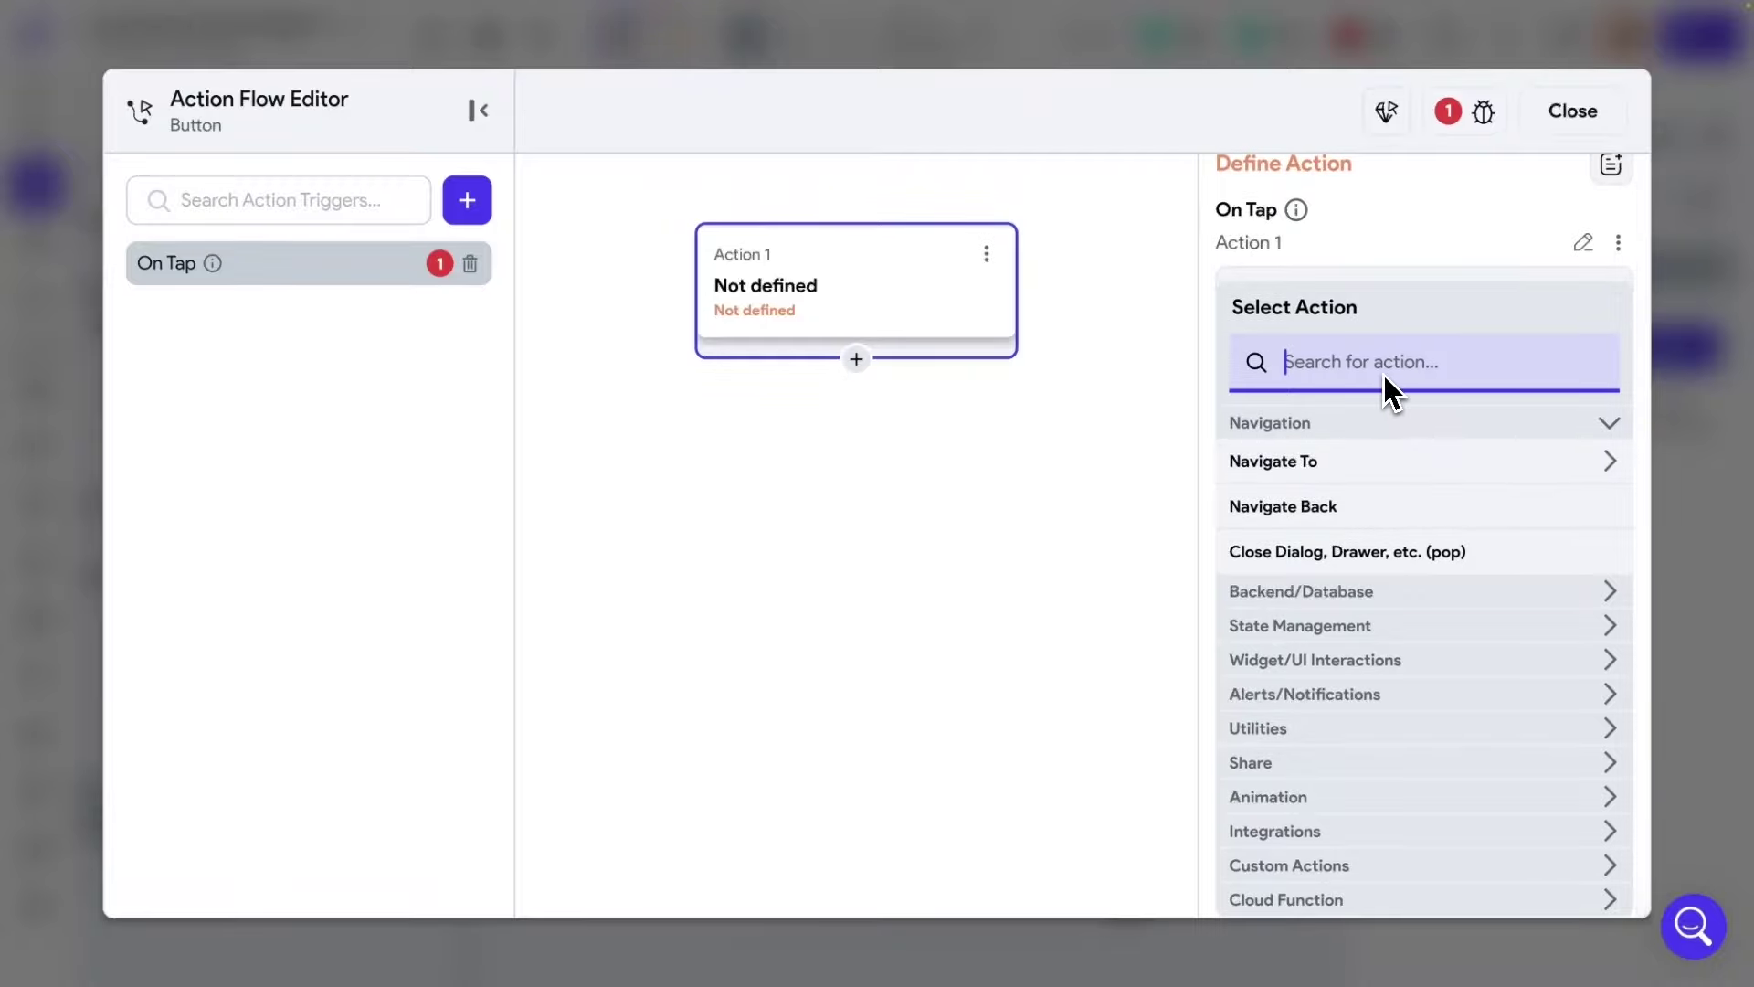
{"action": "type", "text": "firebas"}
{"action": "type", "text": "e"}
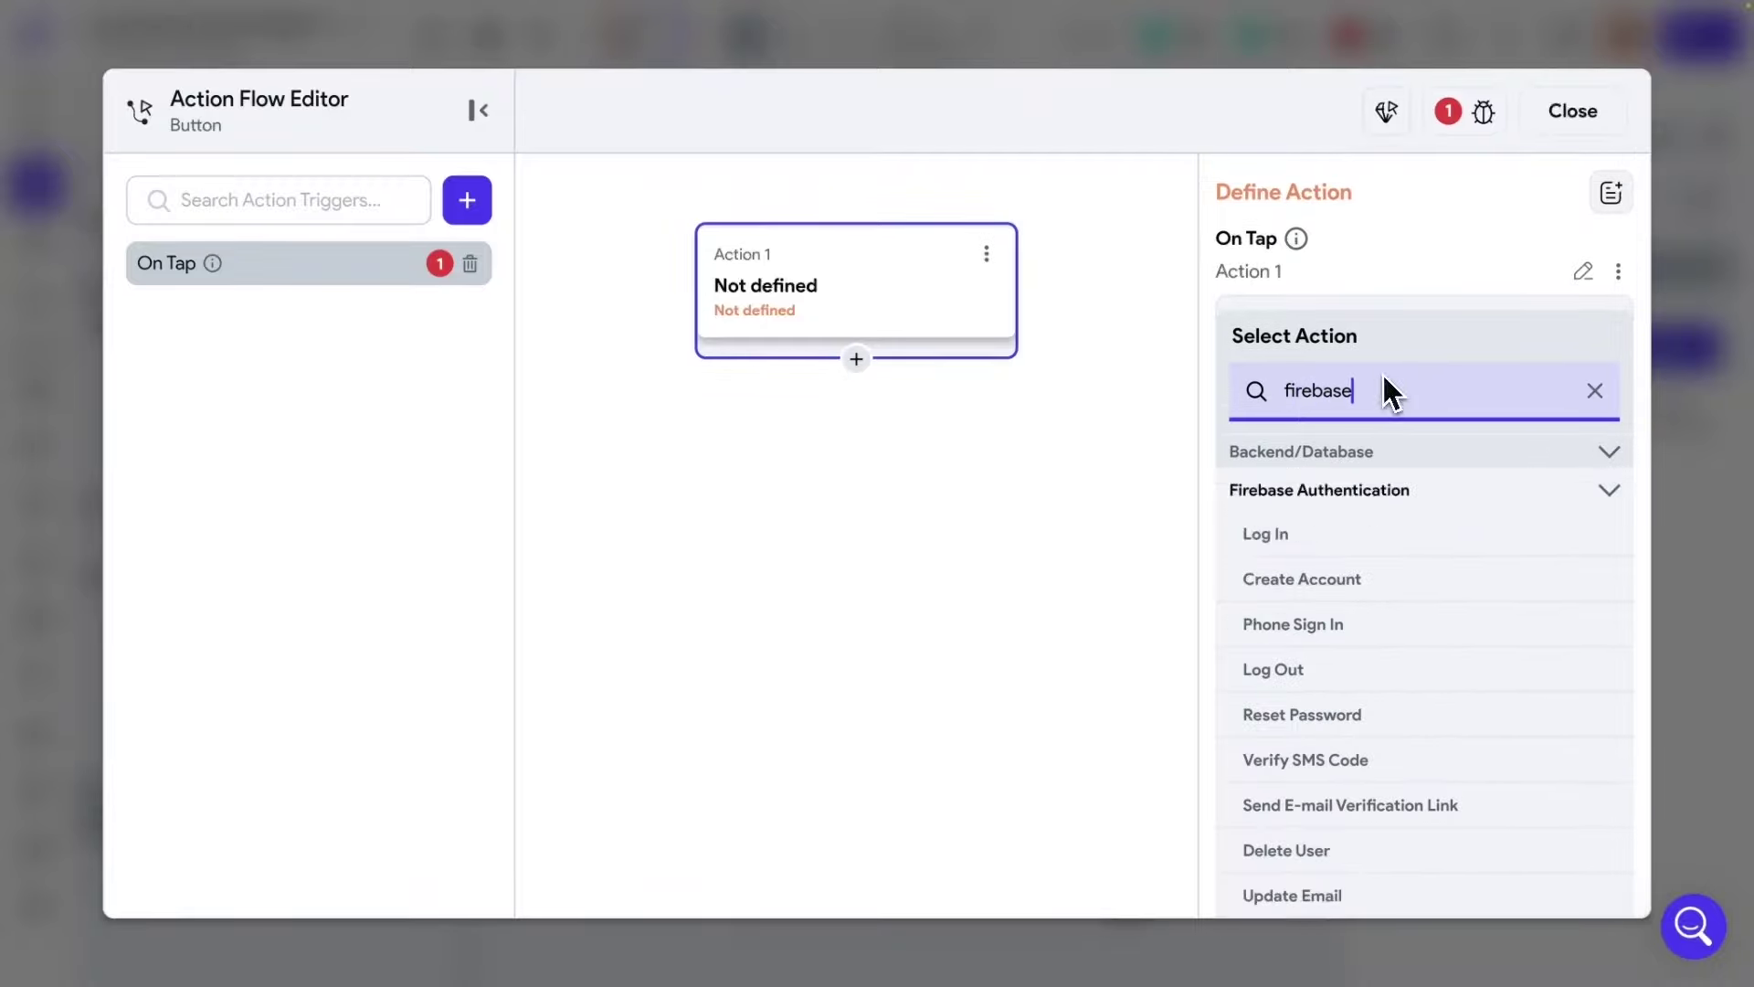
{"action": "scroll", "coordinate": [1466, 502], "scroll_direction": "down", "scroll_amount": 1}
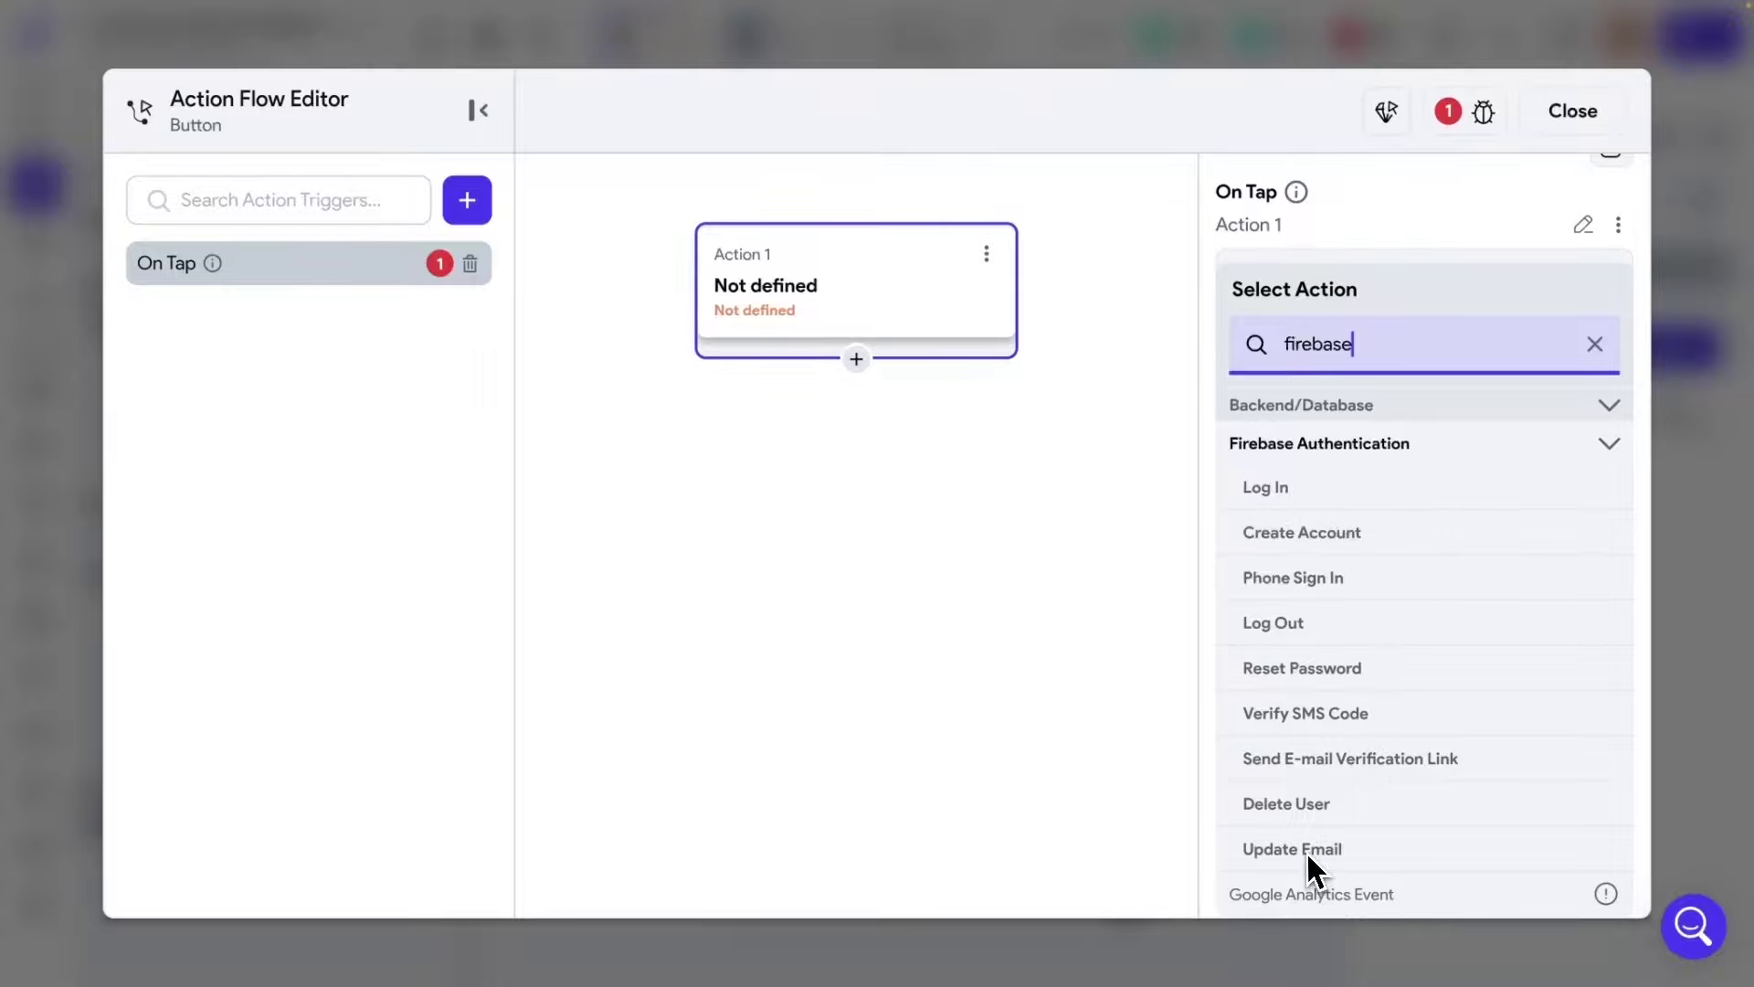
{"action": "left_click", "coordinate": [1302, 533]}
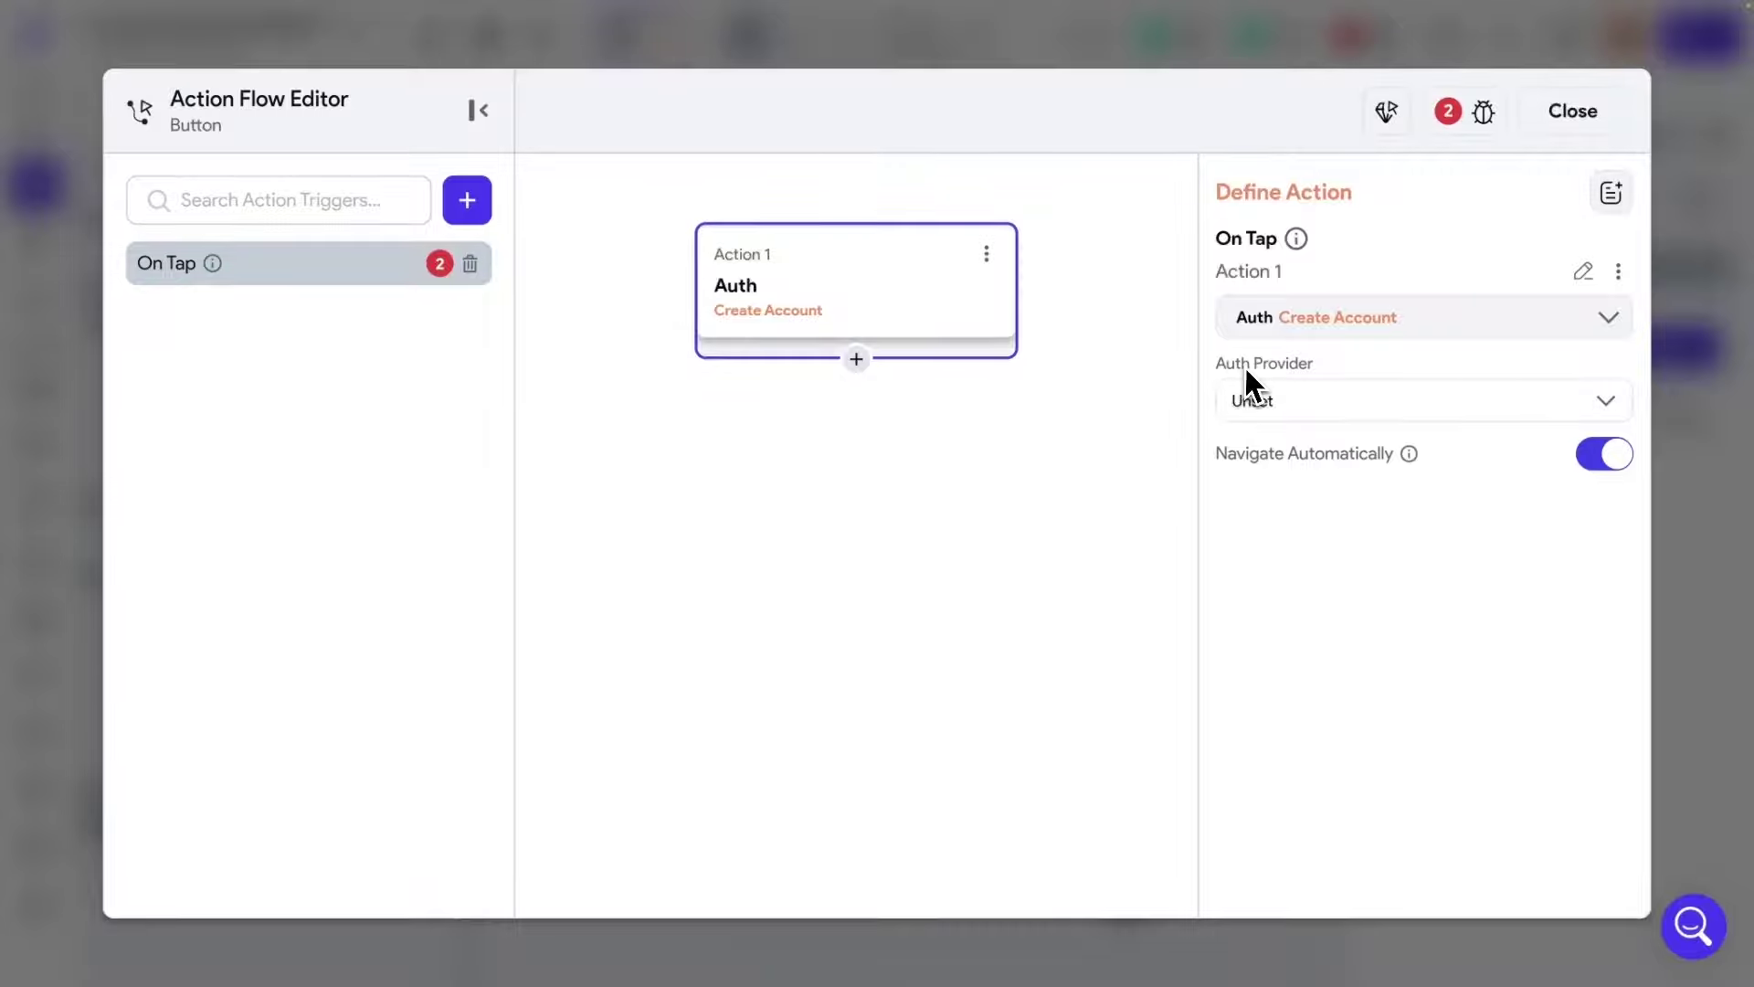
{"action": "left_click", "coordinate": [1309, 401]}
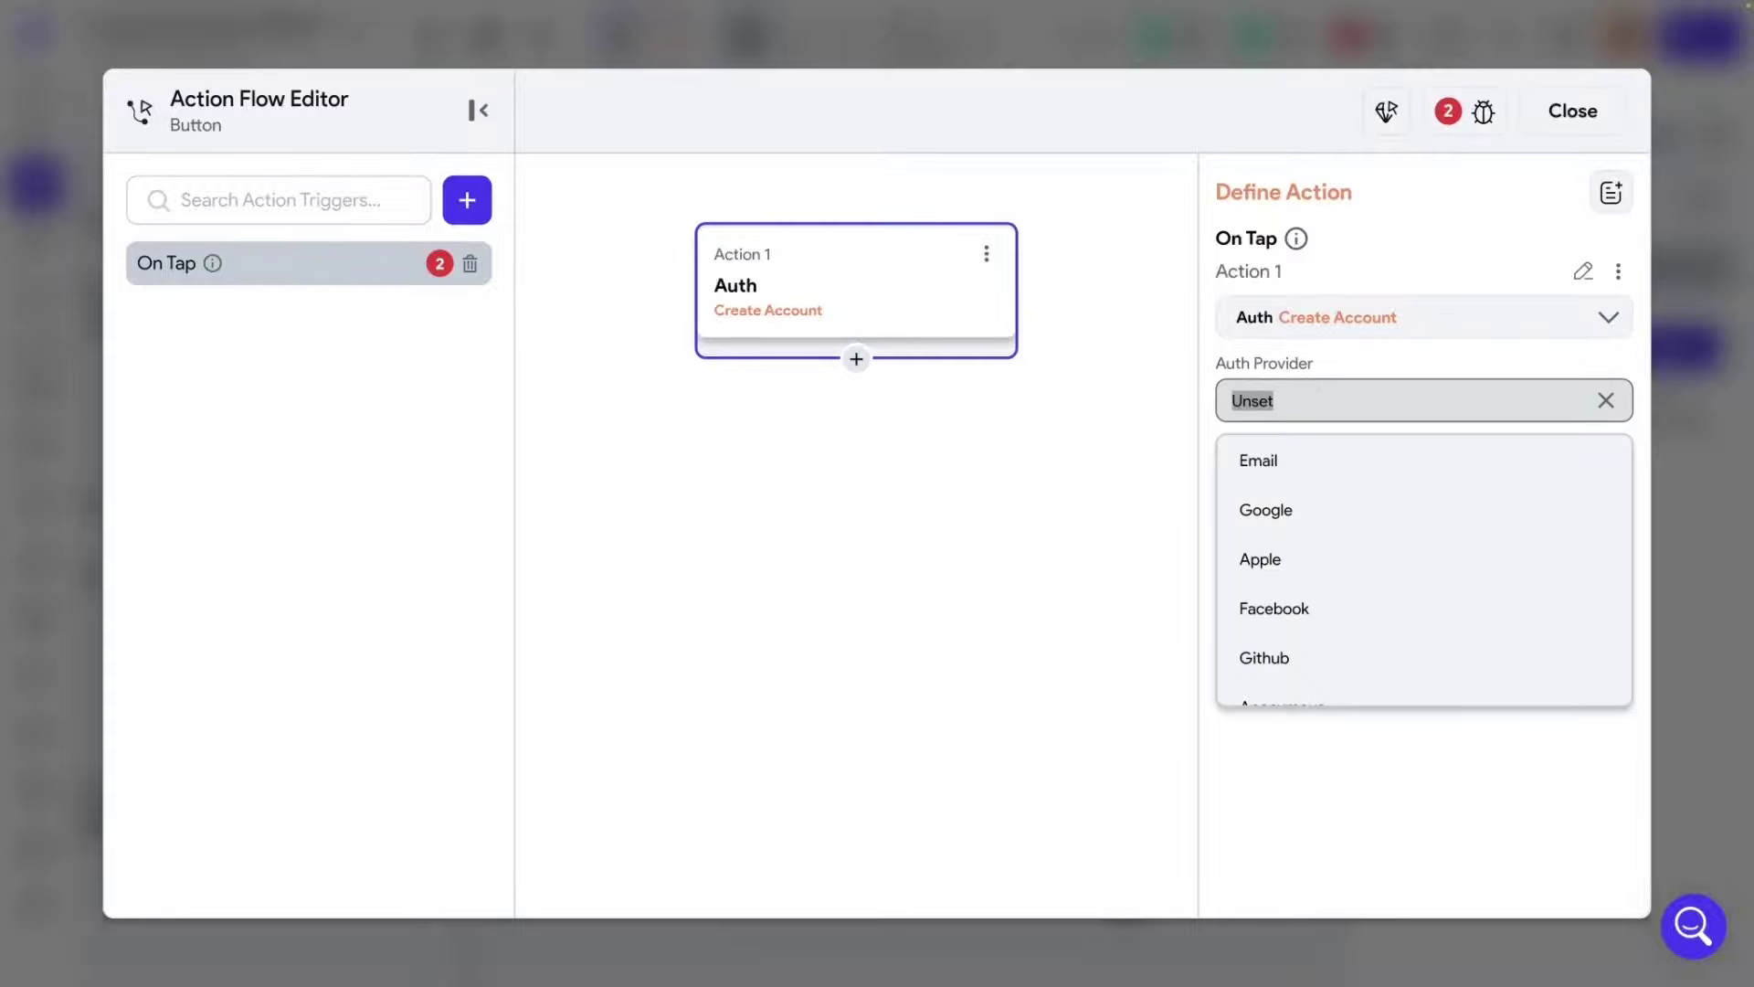
{"action": "left_click", "coordinate": [1268, 482]}
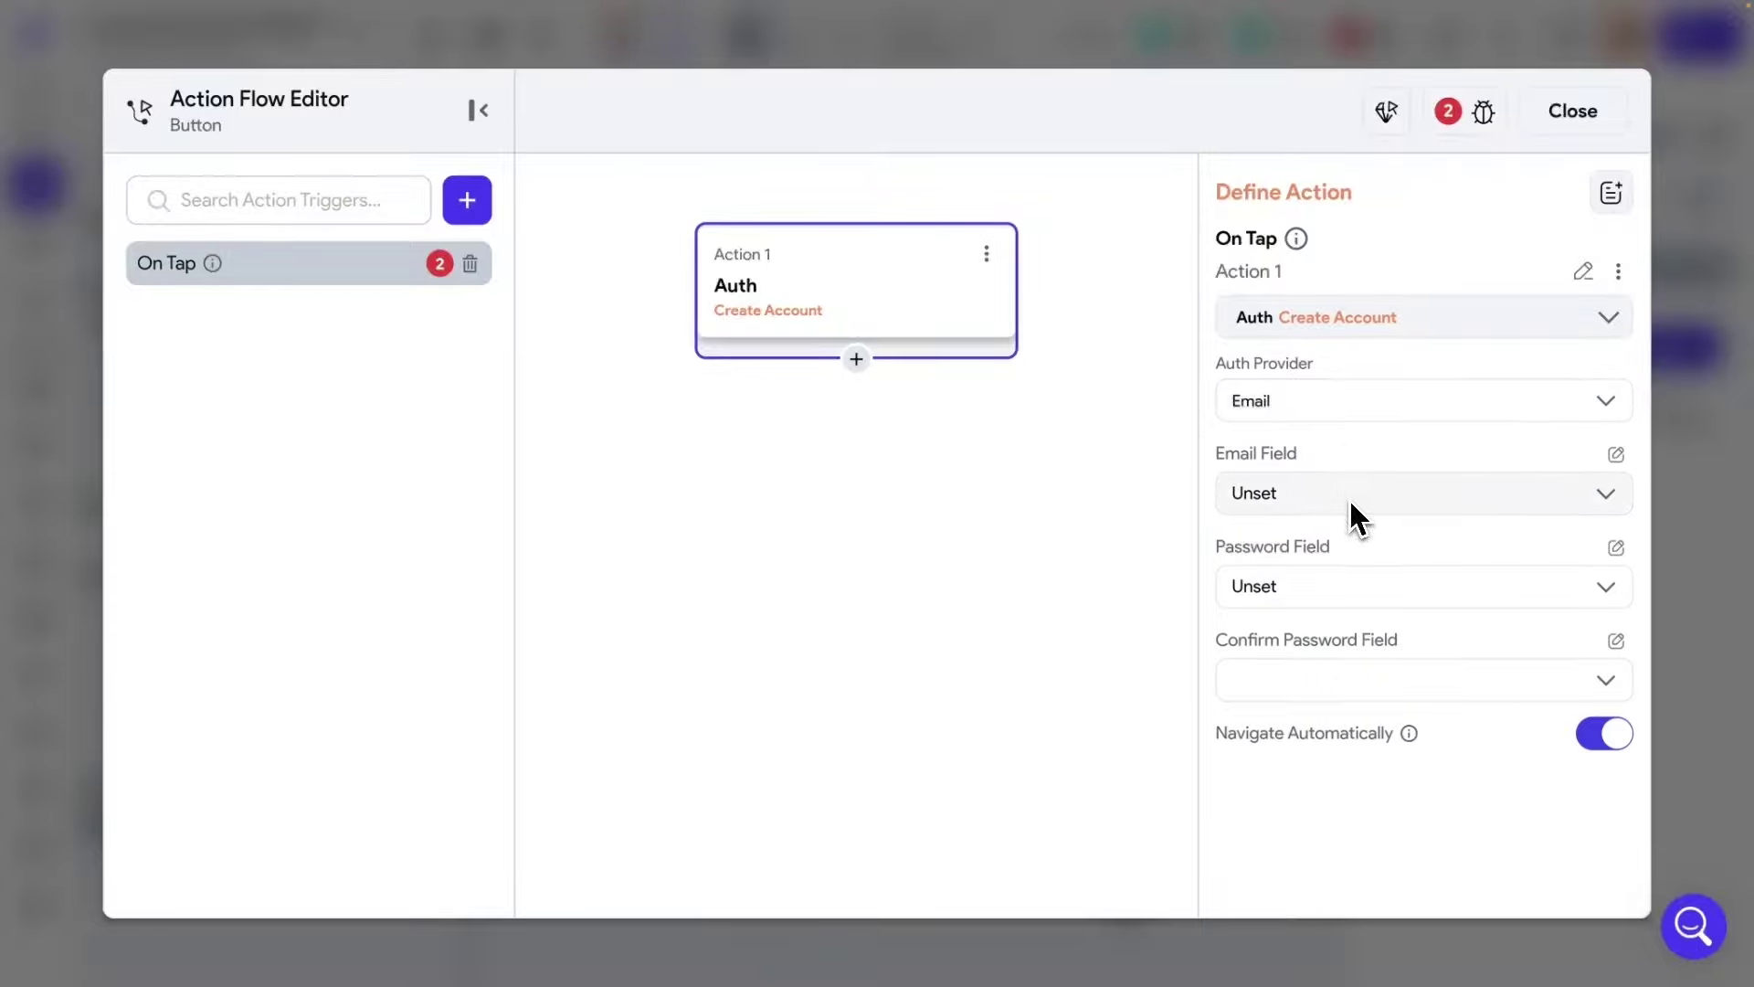
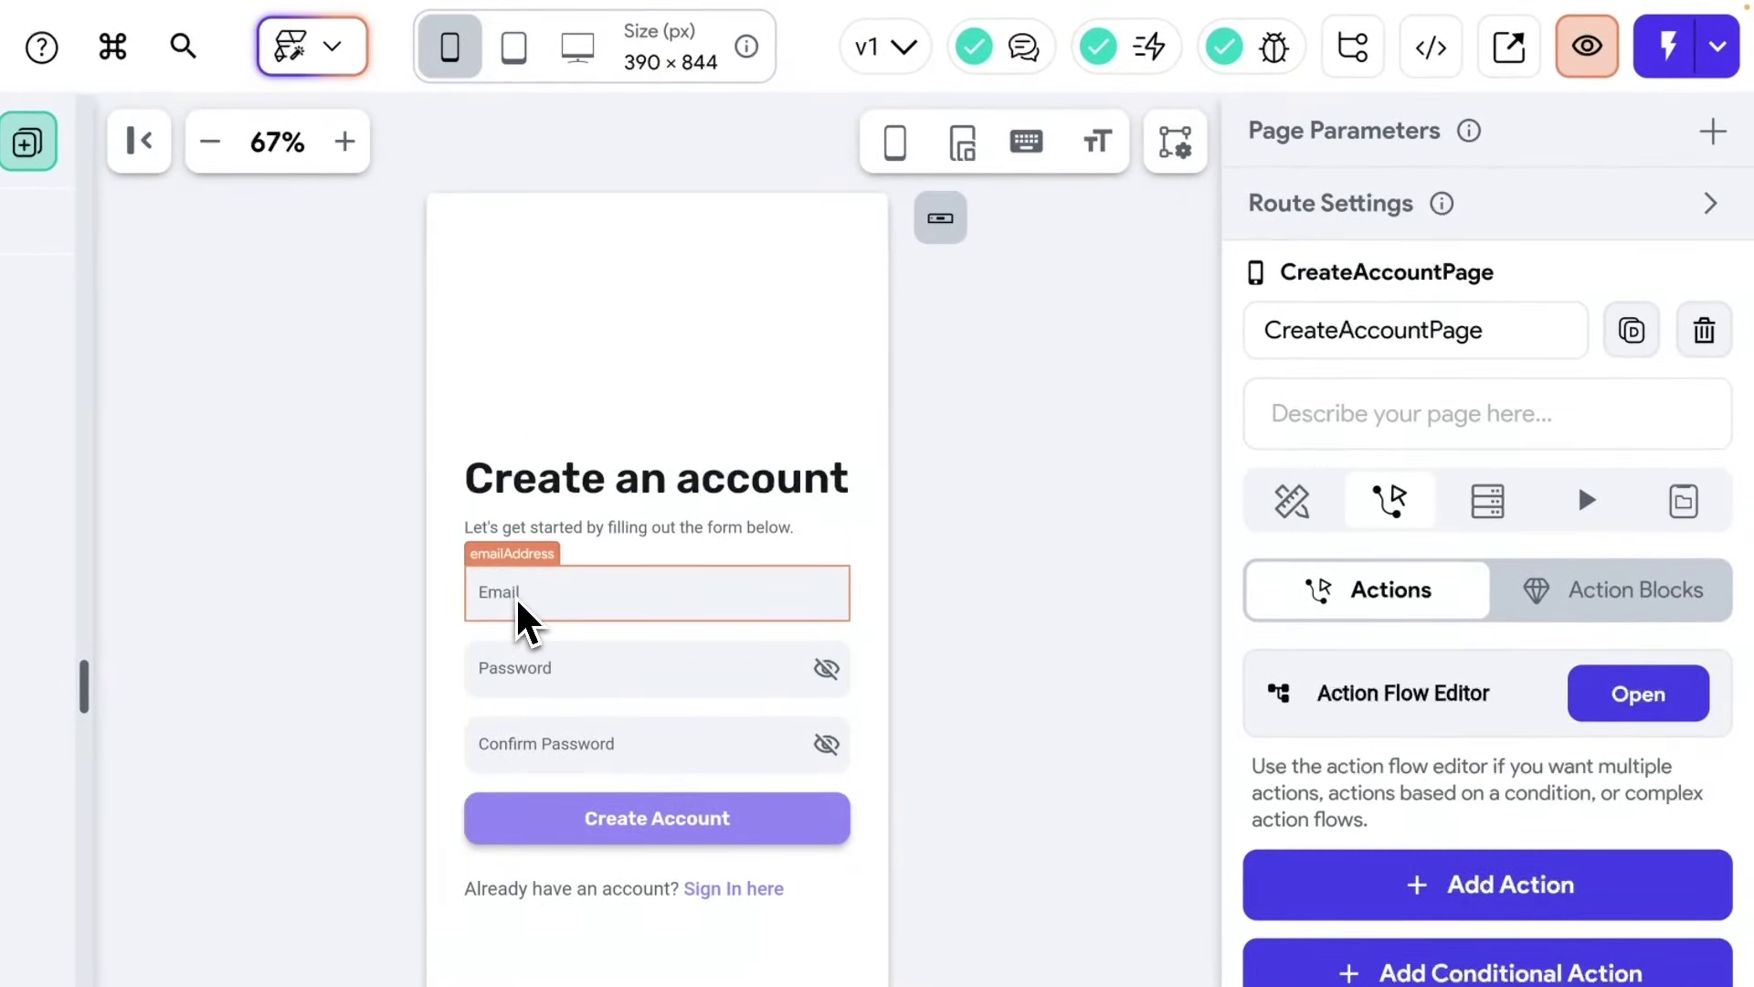
Check the email, password and confirm password field names, then show the Create Account button's tap actions.
{"action": "left_click", "coordinate": [520, 607]}
{"action": "left_click", "coordinate": [534, 676]}
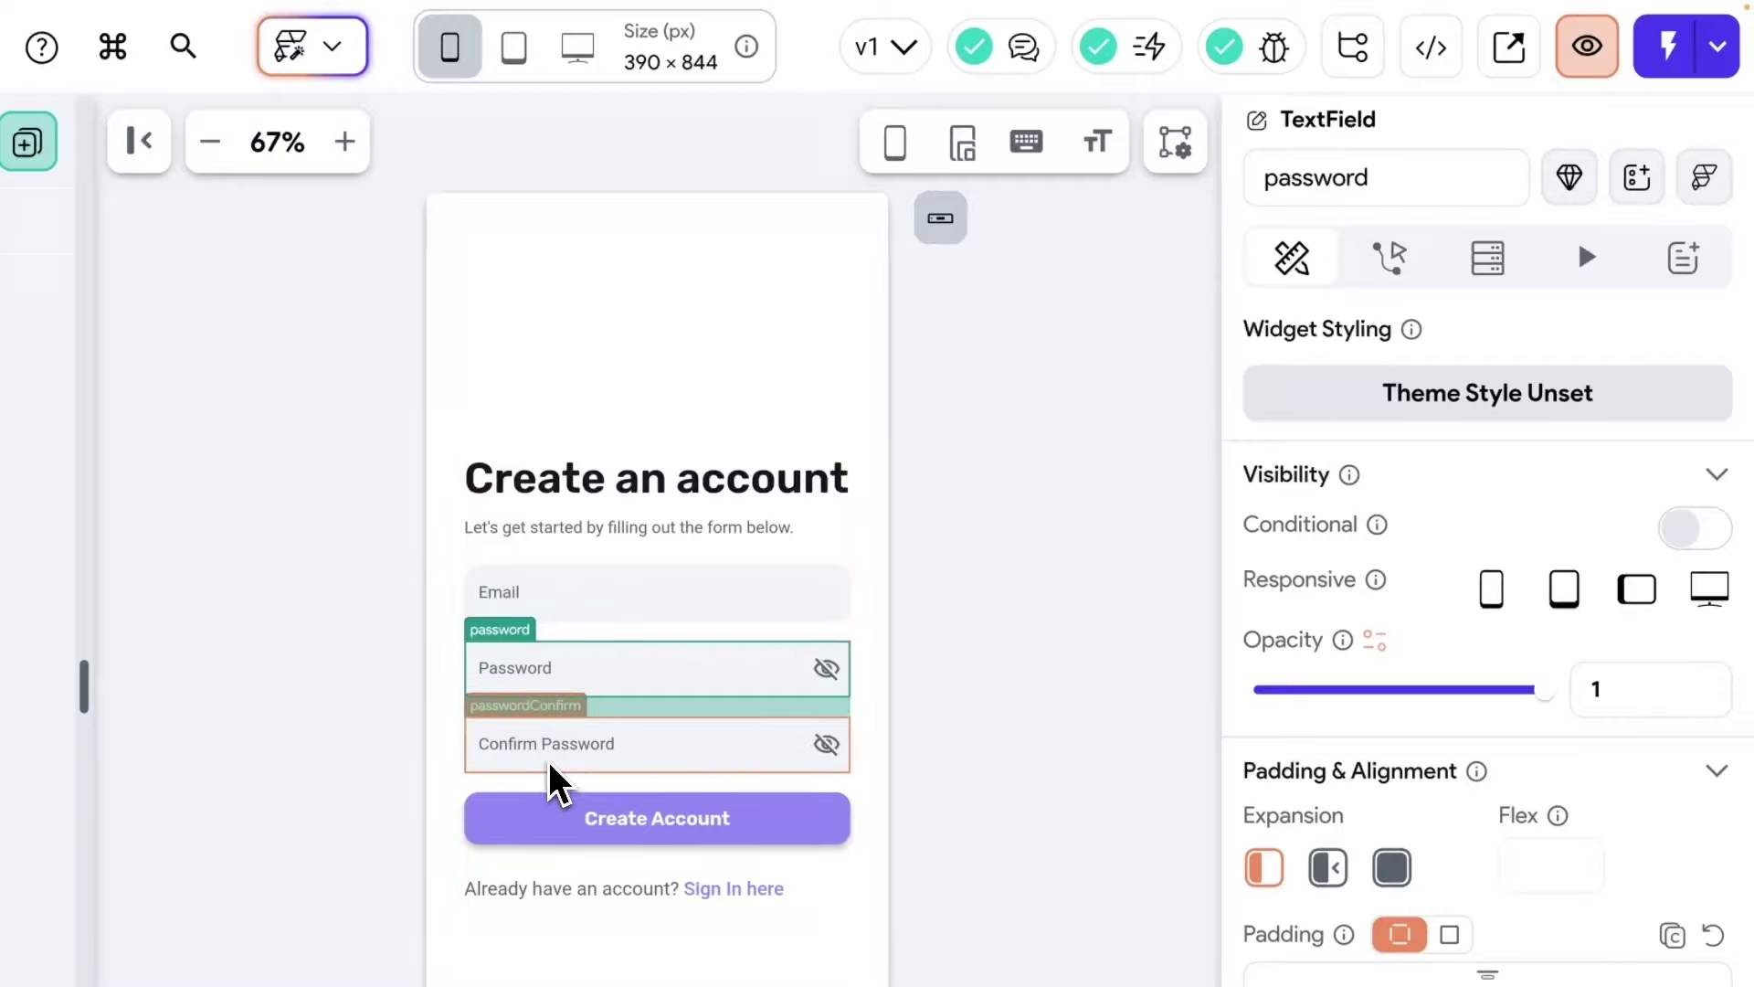
{"action": "left_click", "coordinate": [549, 765]}
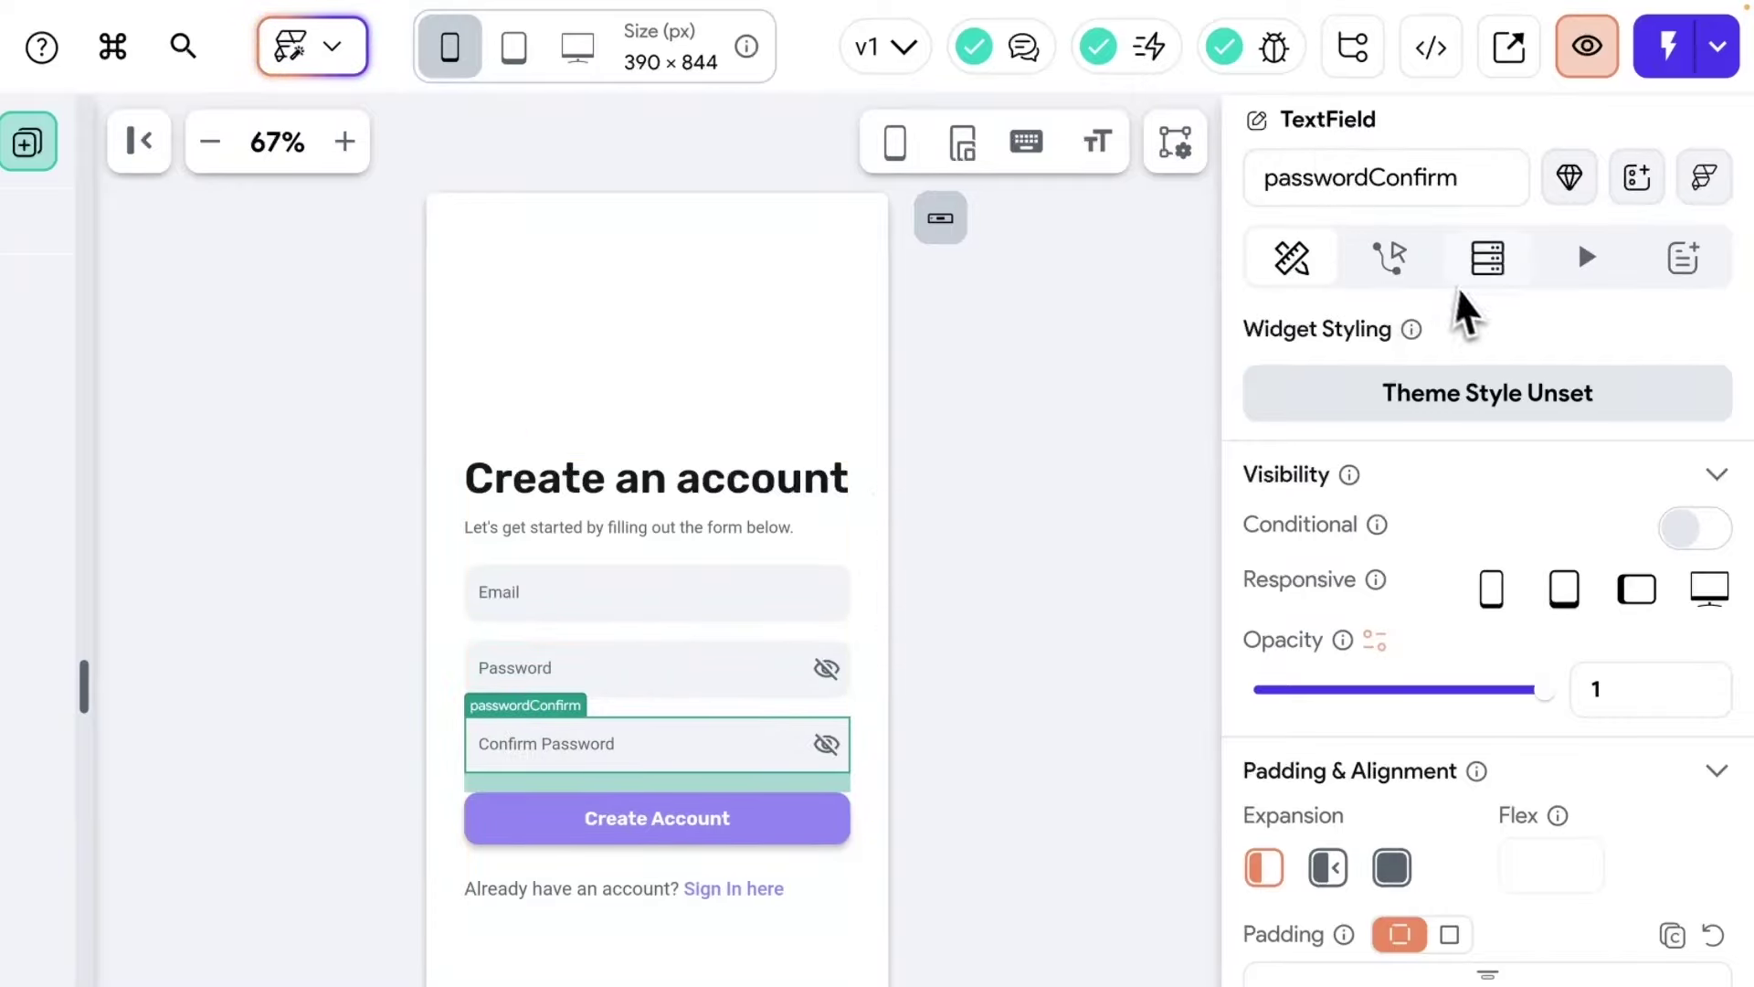
{"action": "left_click", "coordinate": [1391, 256]}
{"action": "left_click", "coordinate": [779, 827]}
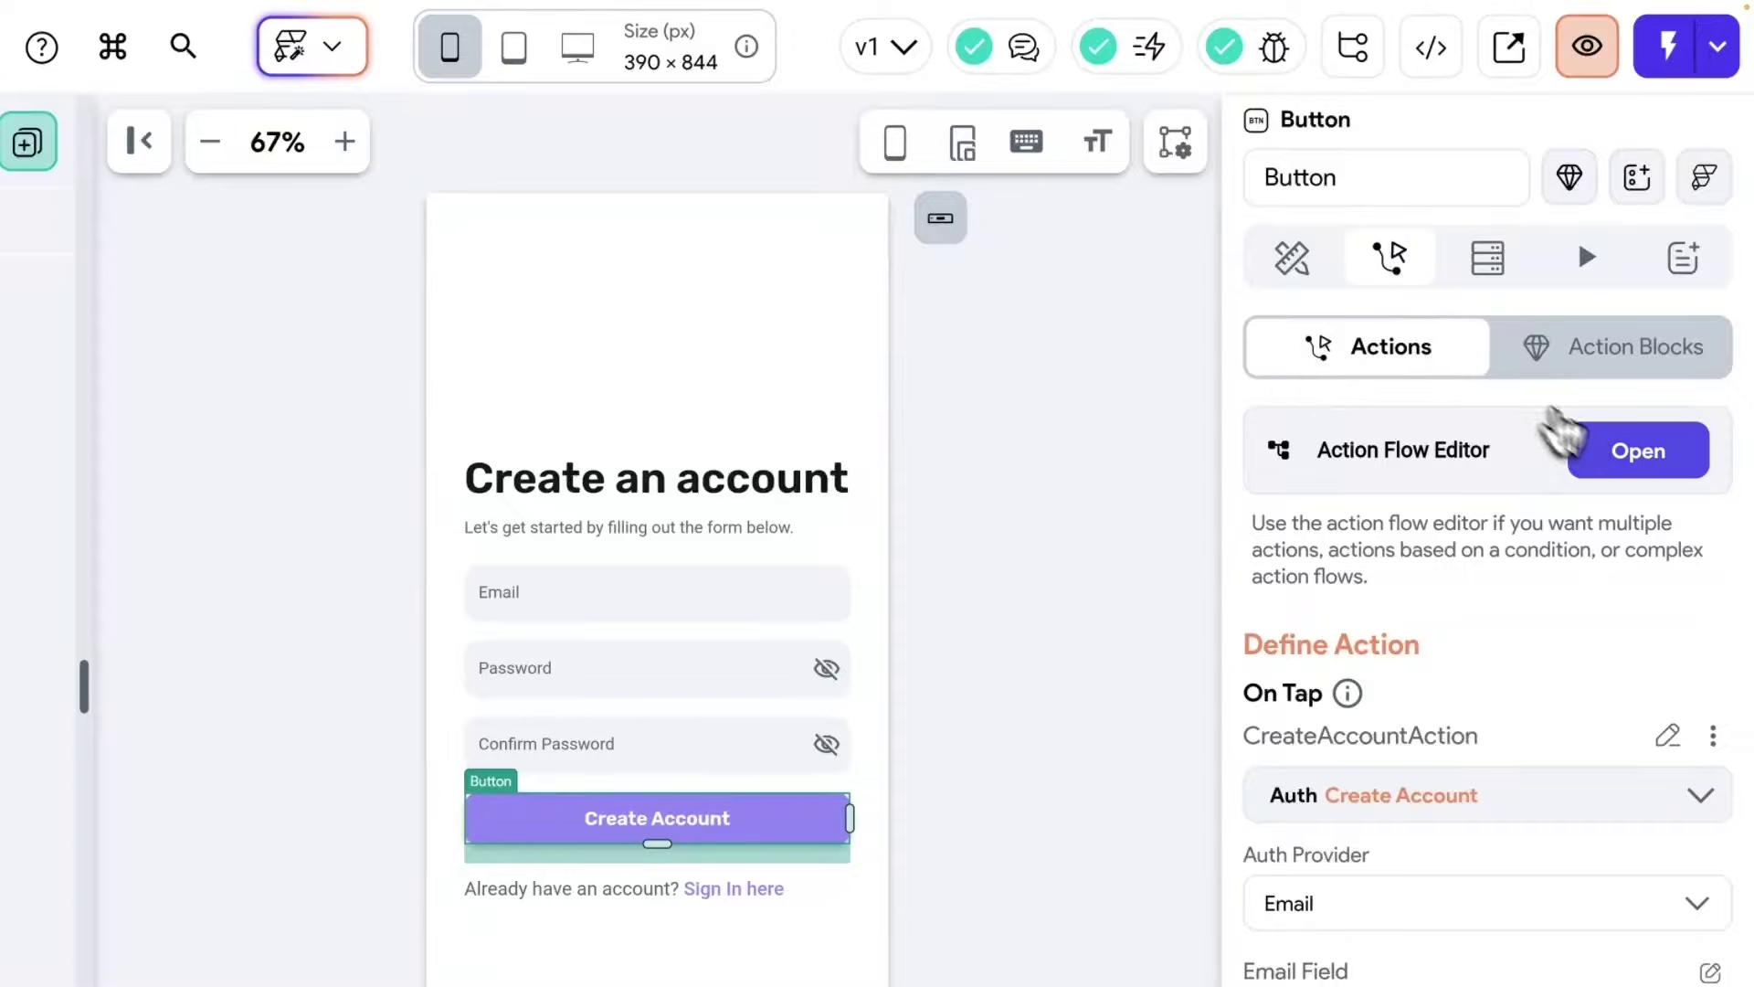
In the Create Account action flow, switch off Navigate Automatically and add a second action.
{"action": "left_click", "coordinate": [1590, 448]}
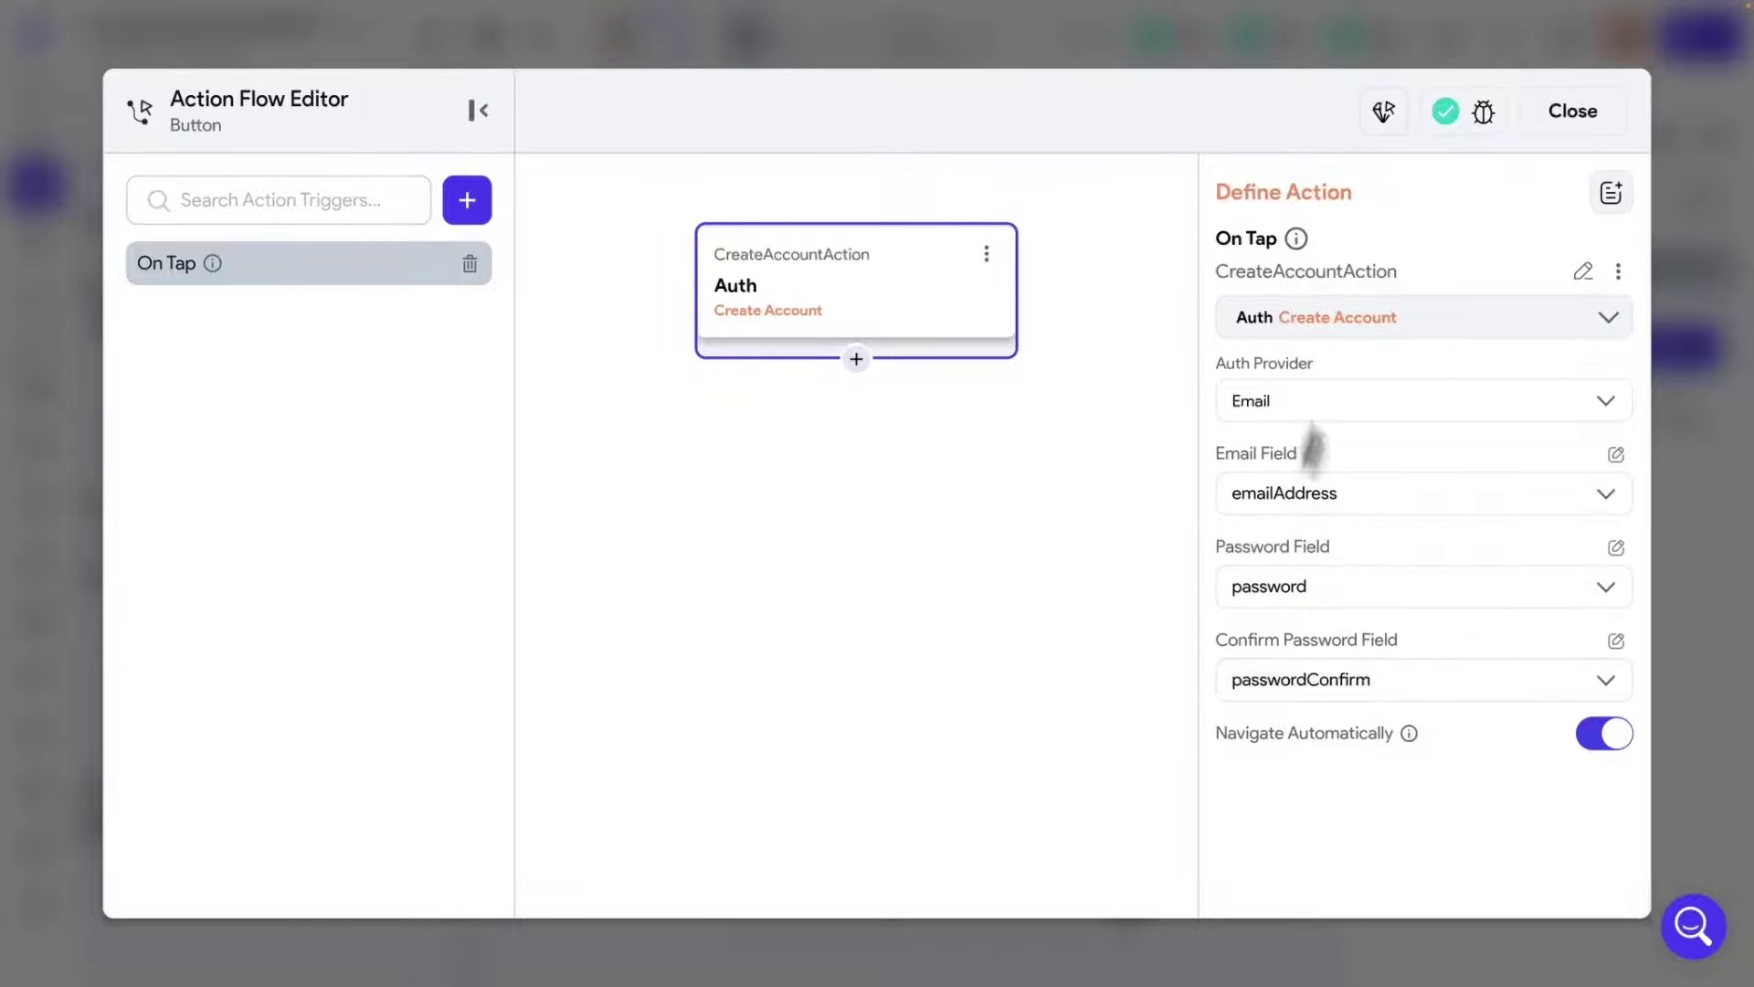
{"action": "left_click", "coordinate": [1567, 123]}
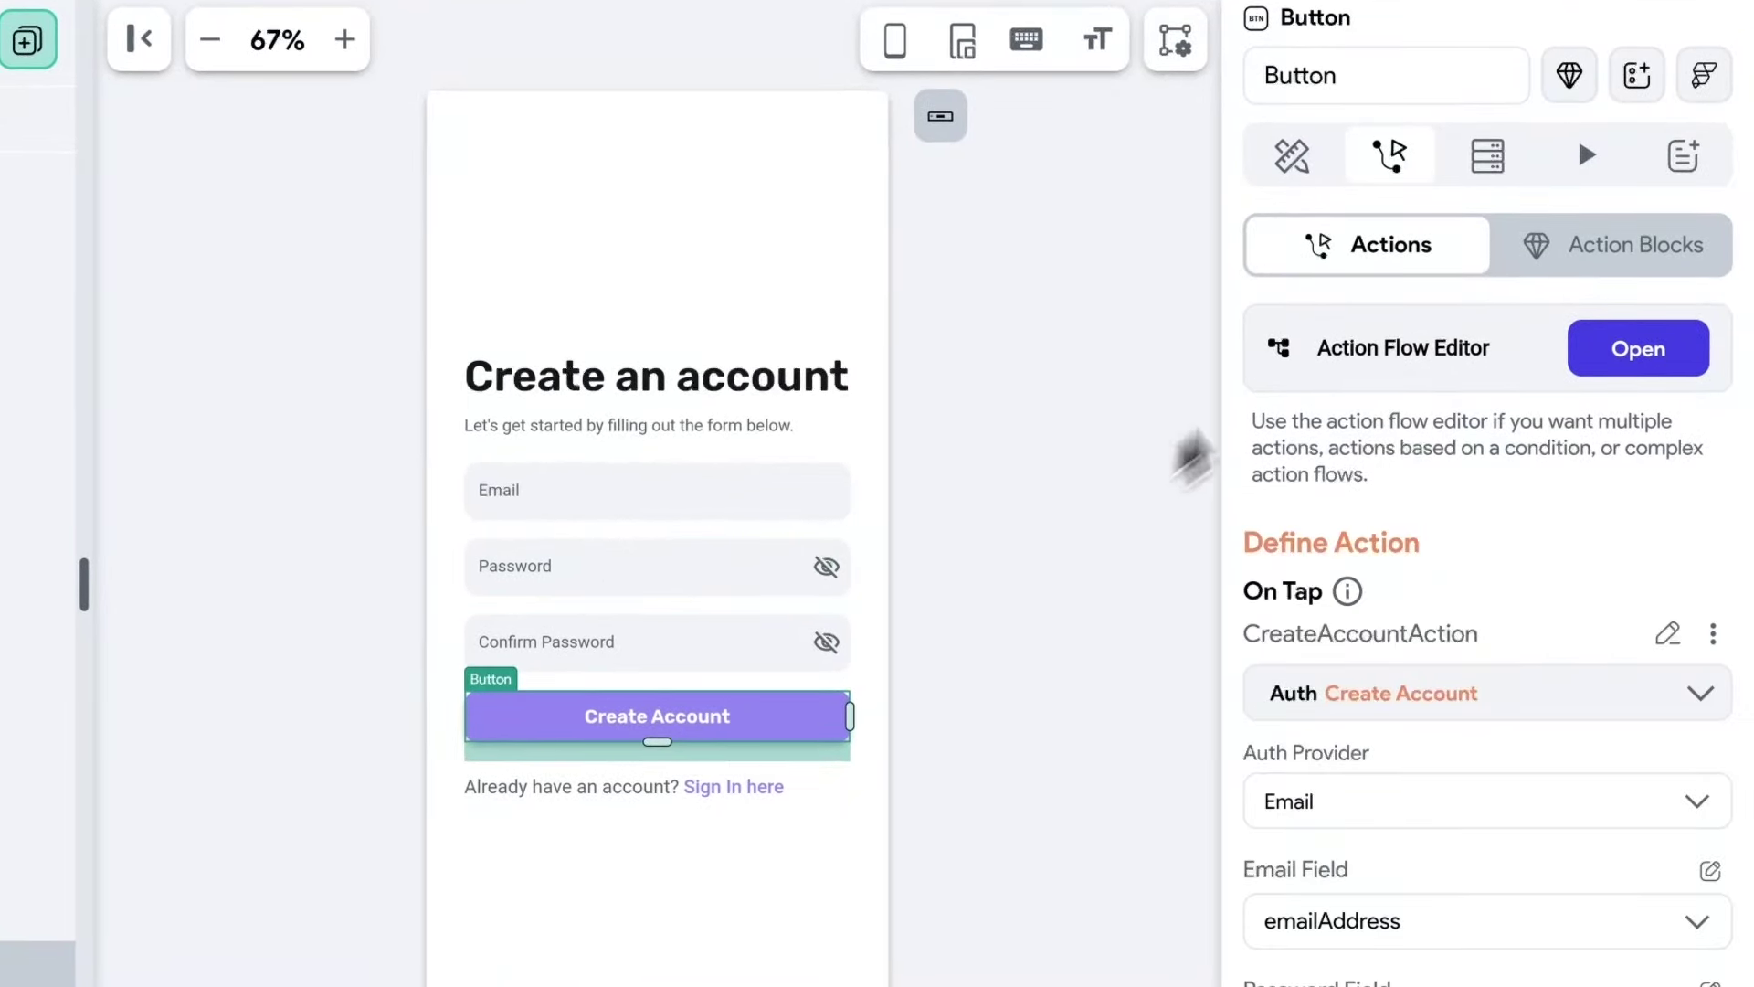
{"action": "left_click", "coordinate": [1645, 355]}
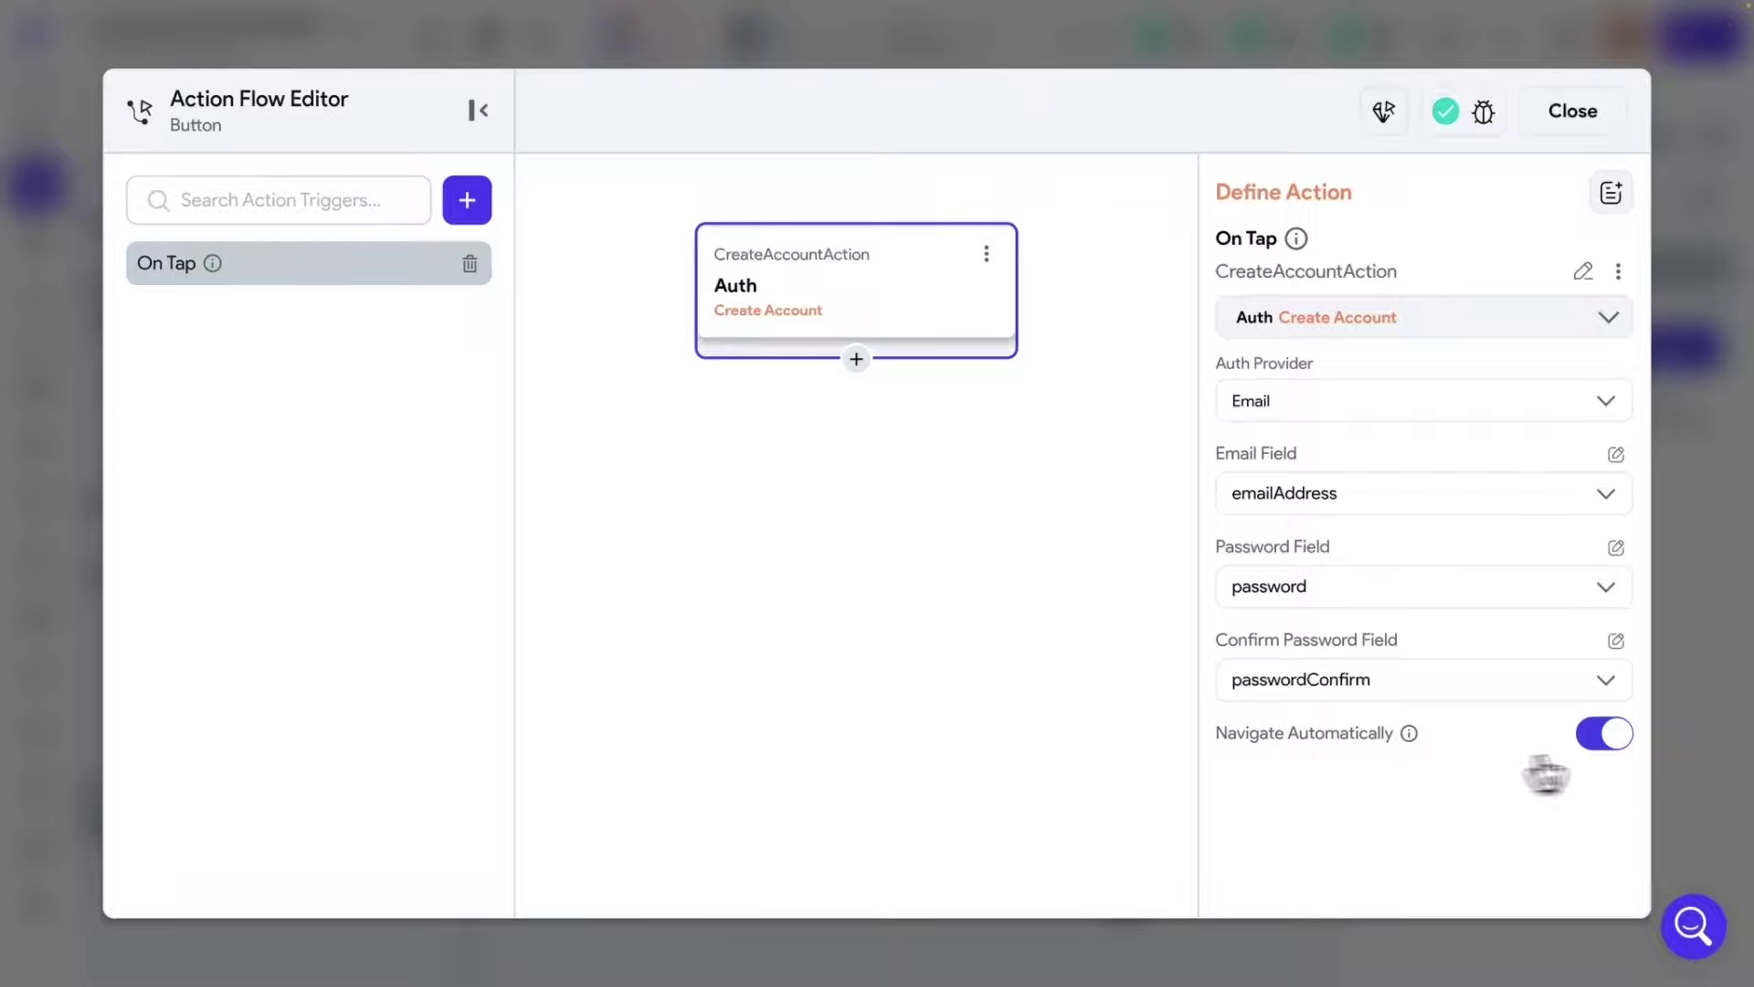
{"action": "left_click", "coordinate": [1609, 736]}
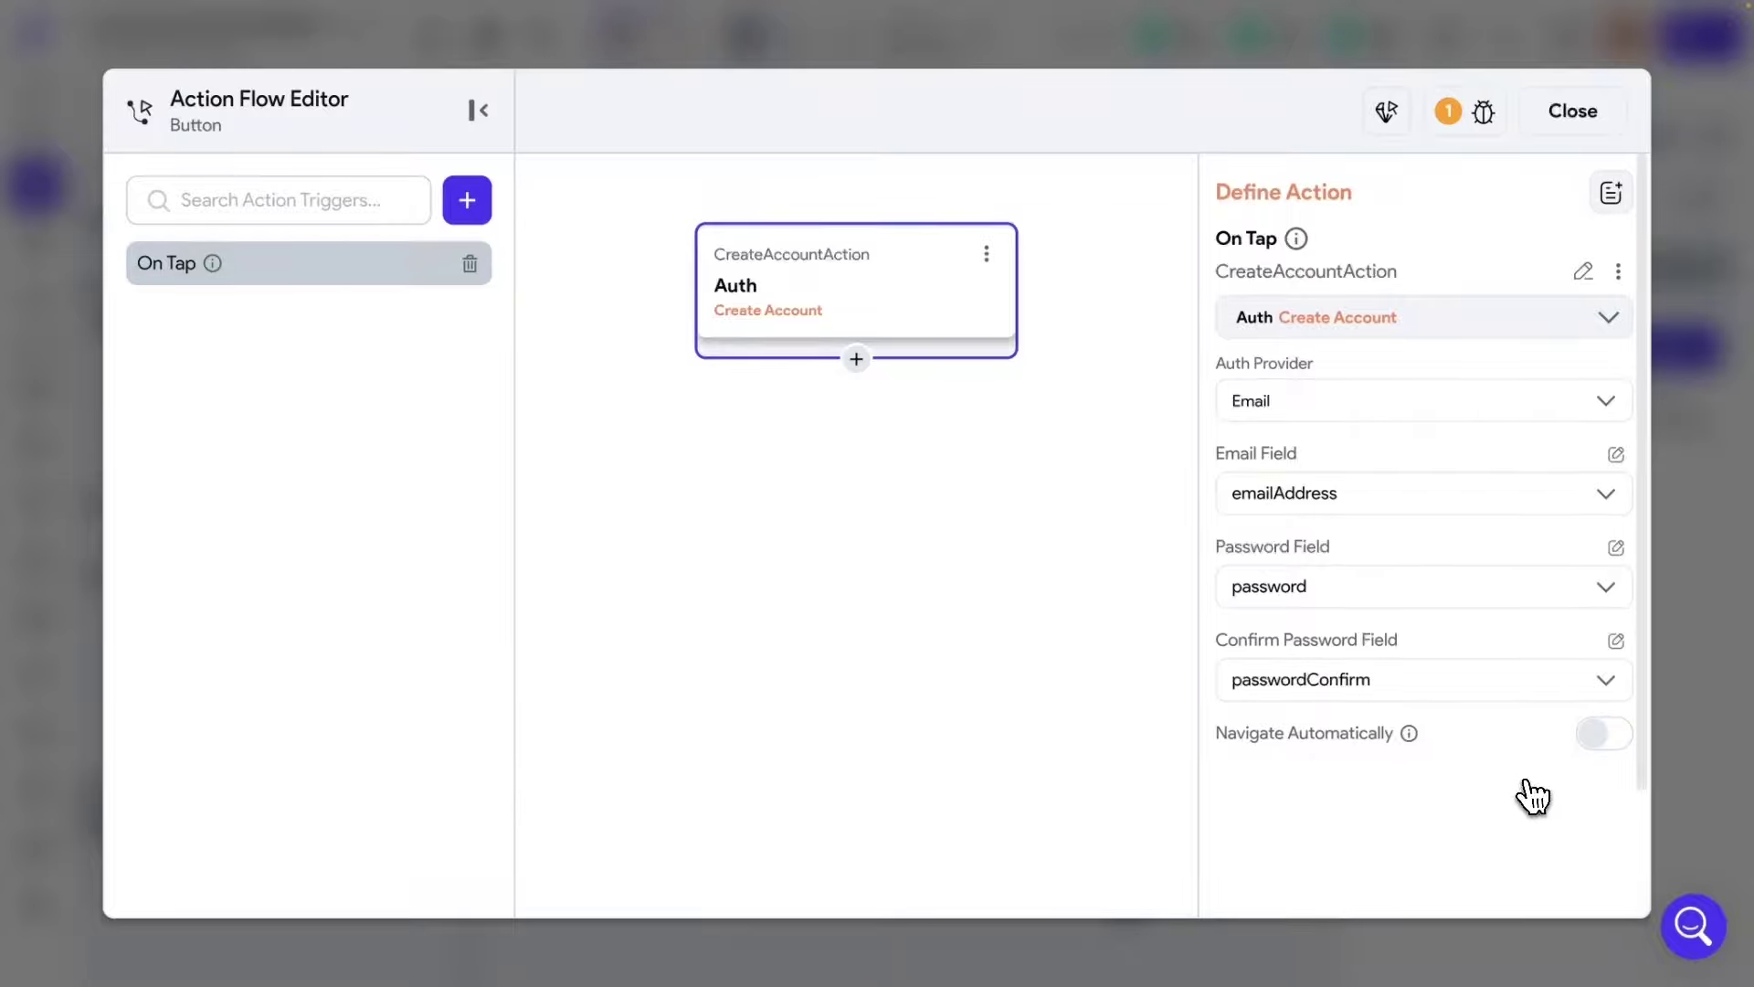
{"action": "left_click", "coordinate": [857, 360]}
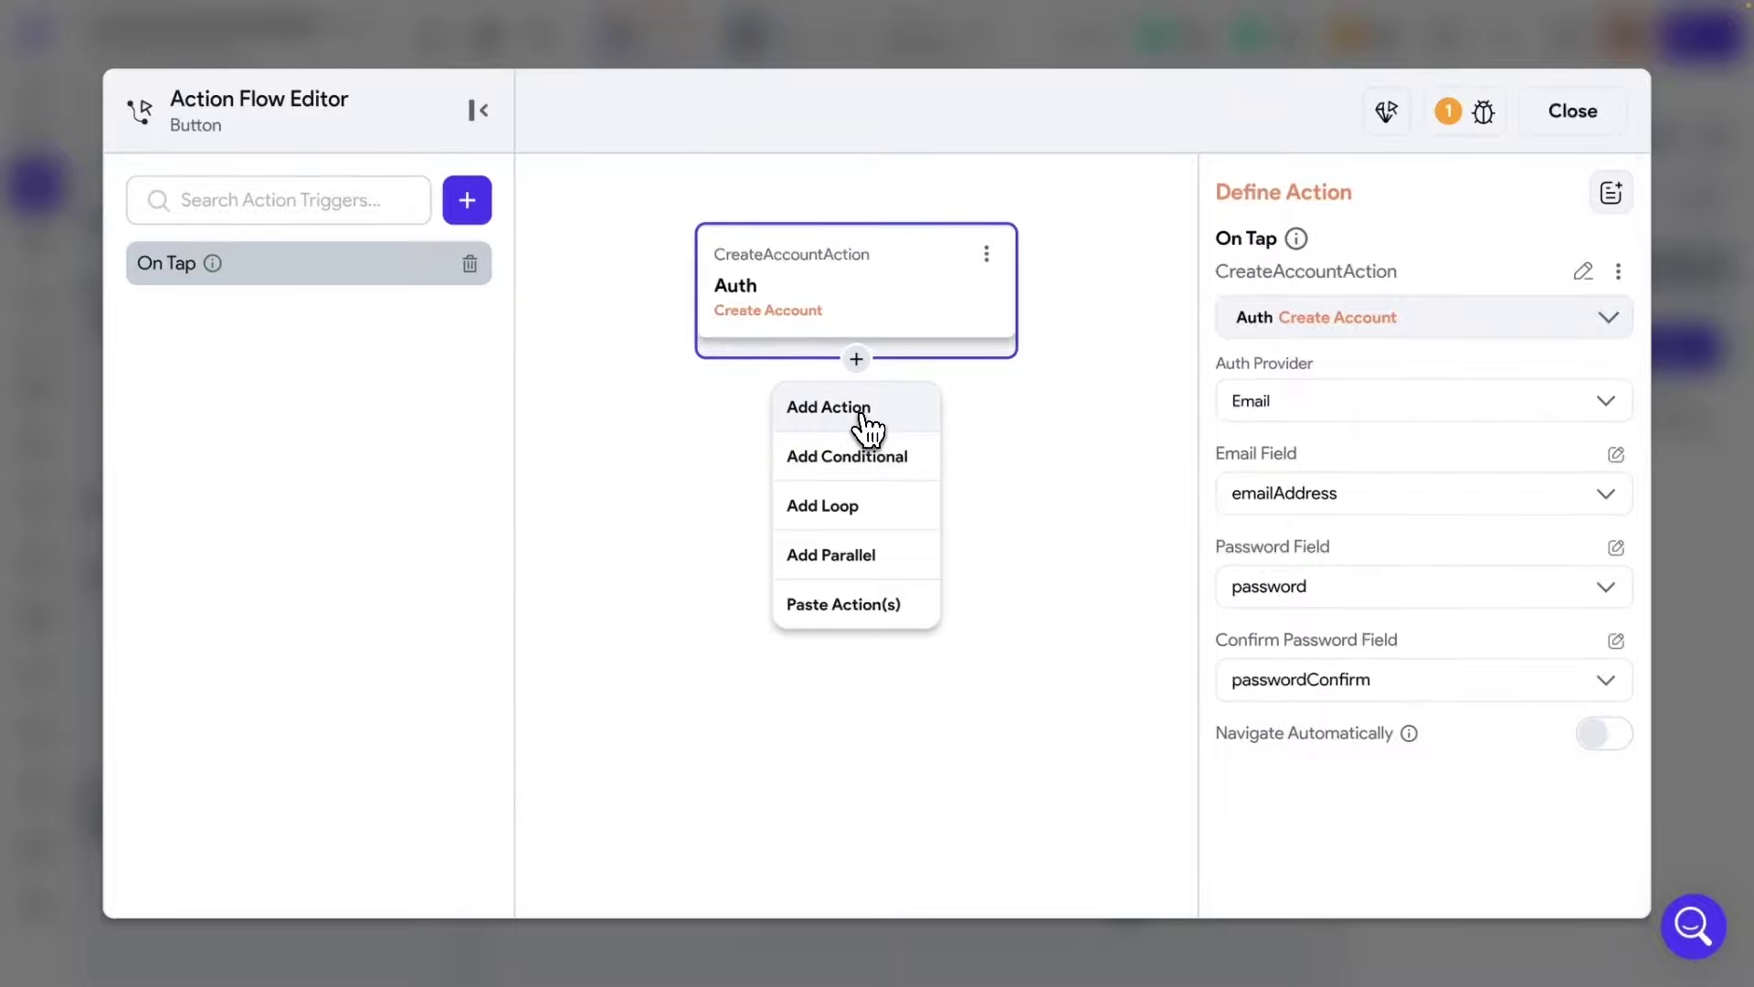
{"action": "left_click", "coordinate": [864, 425]}
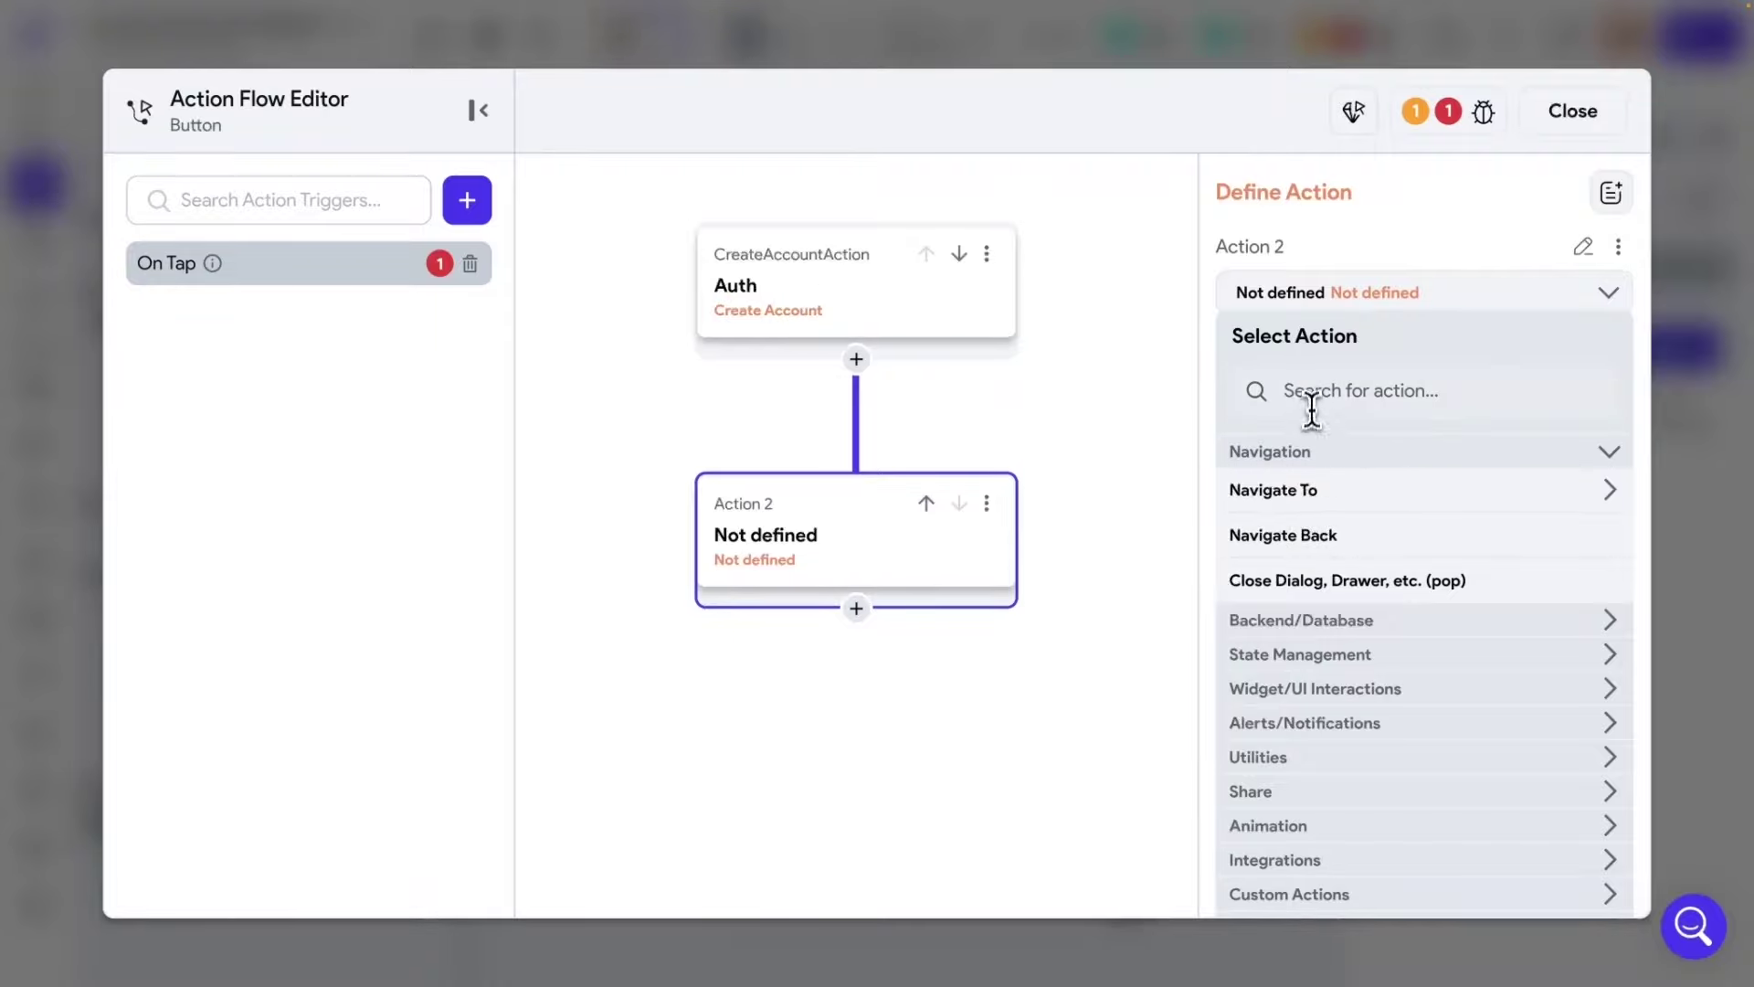
Search 'navi' for the extra action, then delete it and turn Navigate Automatically back on.
{"action": "left_click", "coordinate": [1316, 391]}
{"action": "type", "text": "navi"}
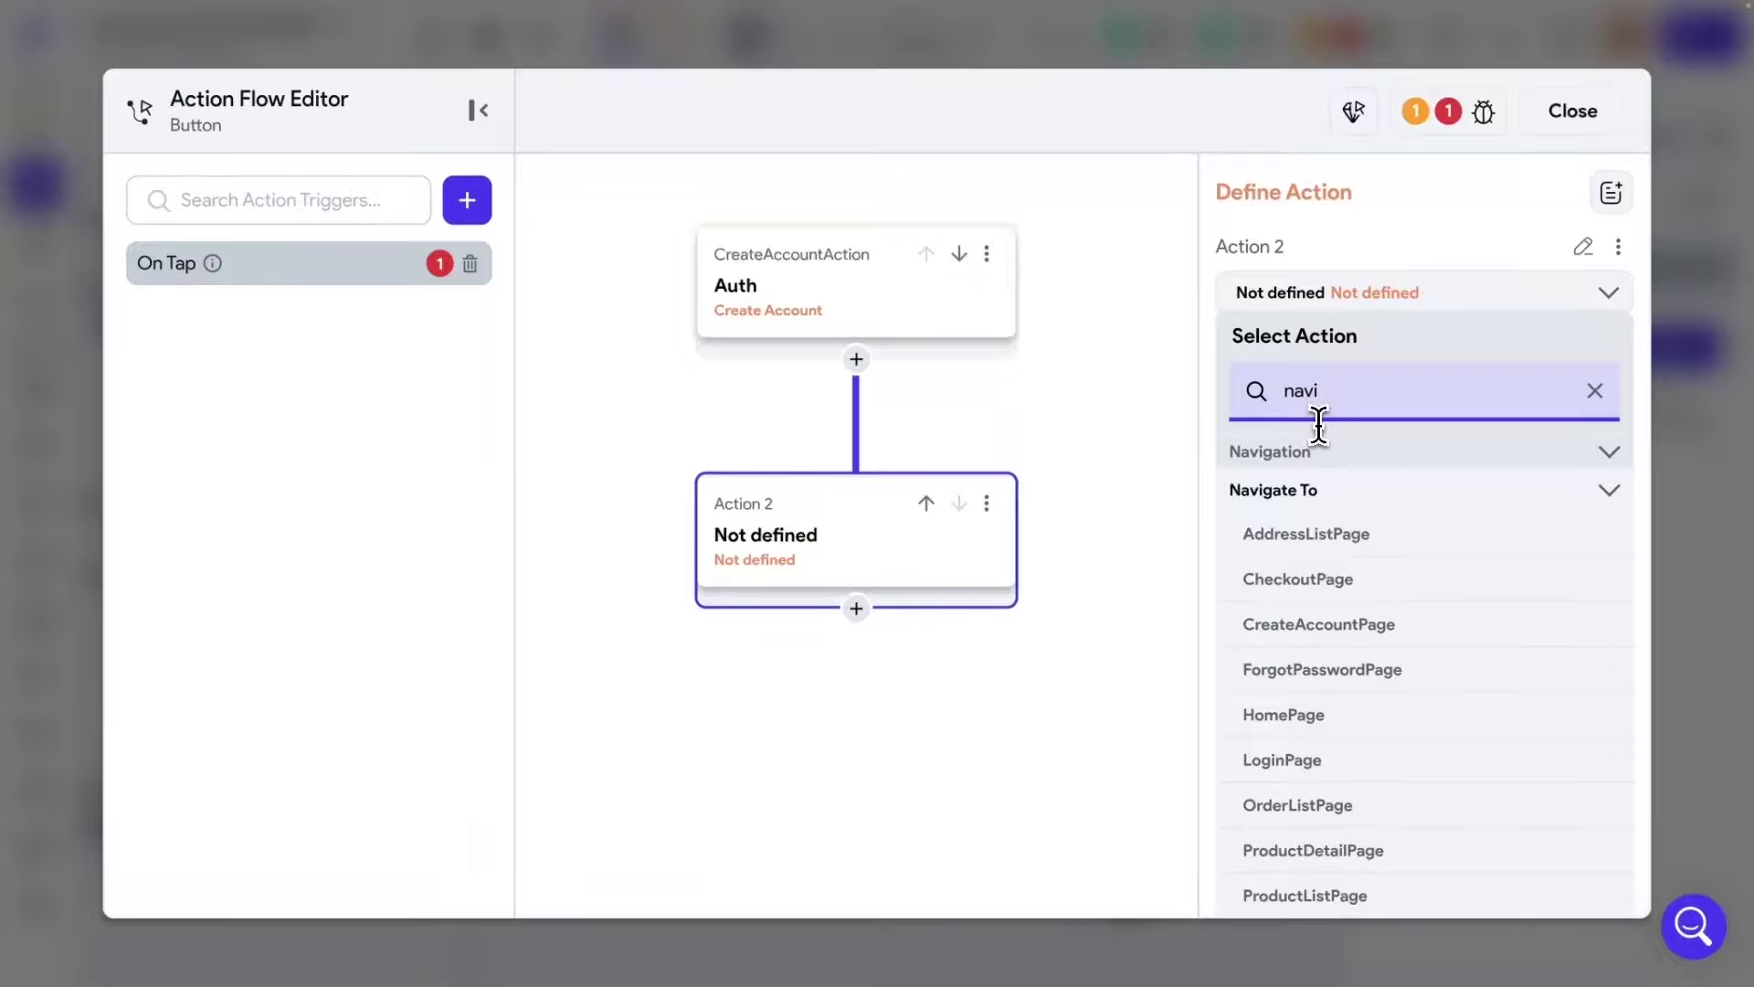
{"action": "scroll", "coordinate": [1358, 619], "scroll_direction": "down", "scroll_amount": 1}
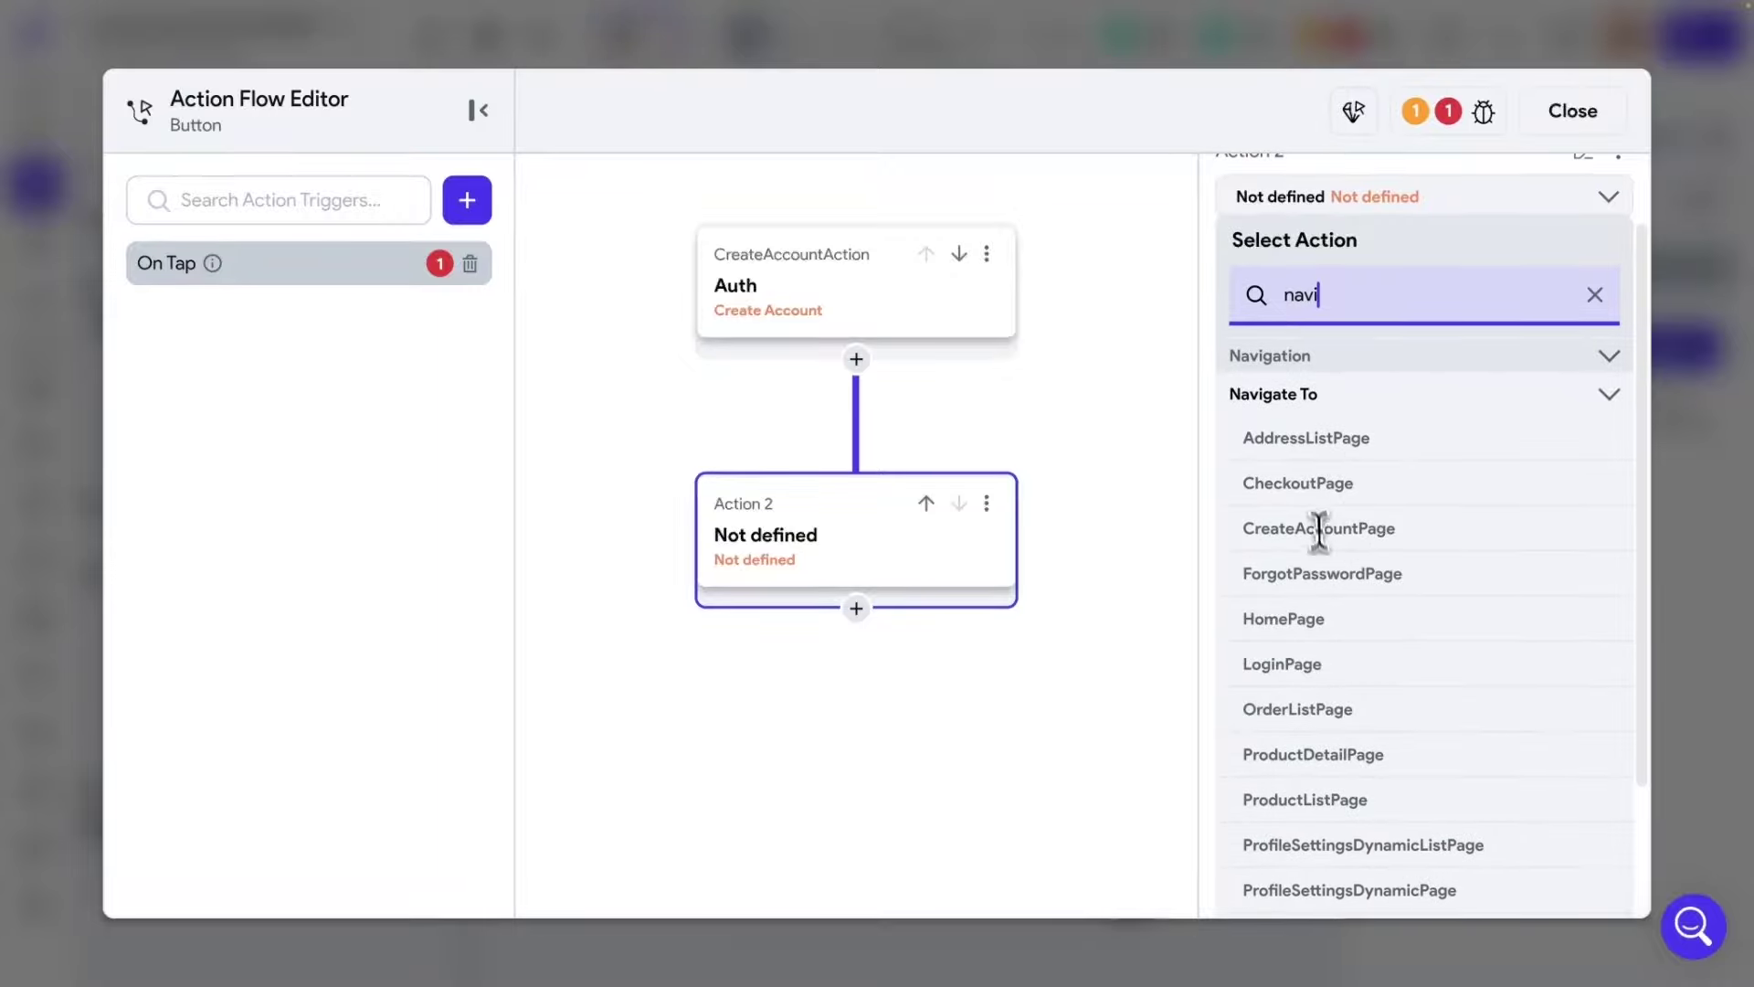
{"action": "left_click", "coordinate": [987, 504]}
{"action": "left_click", "coordinate": [855, 708]}
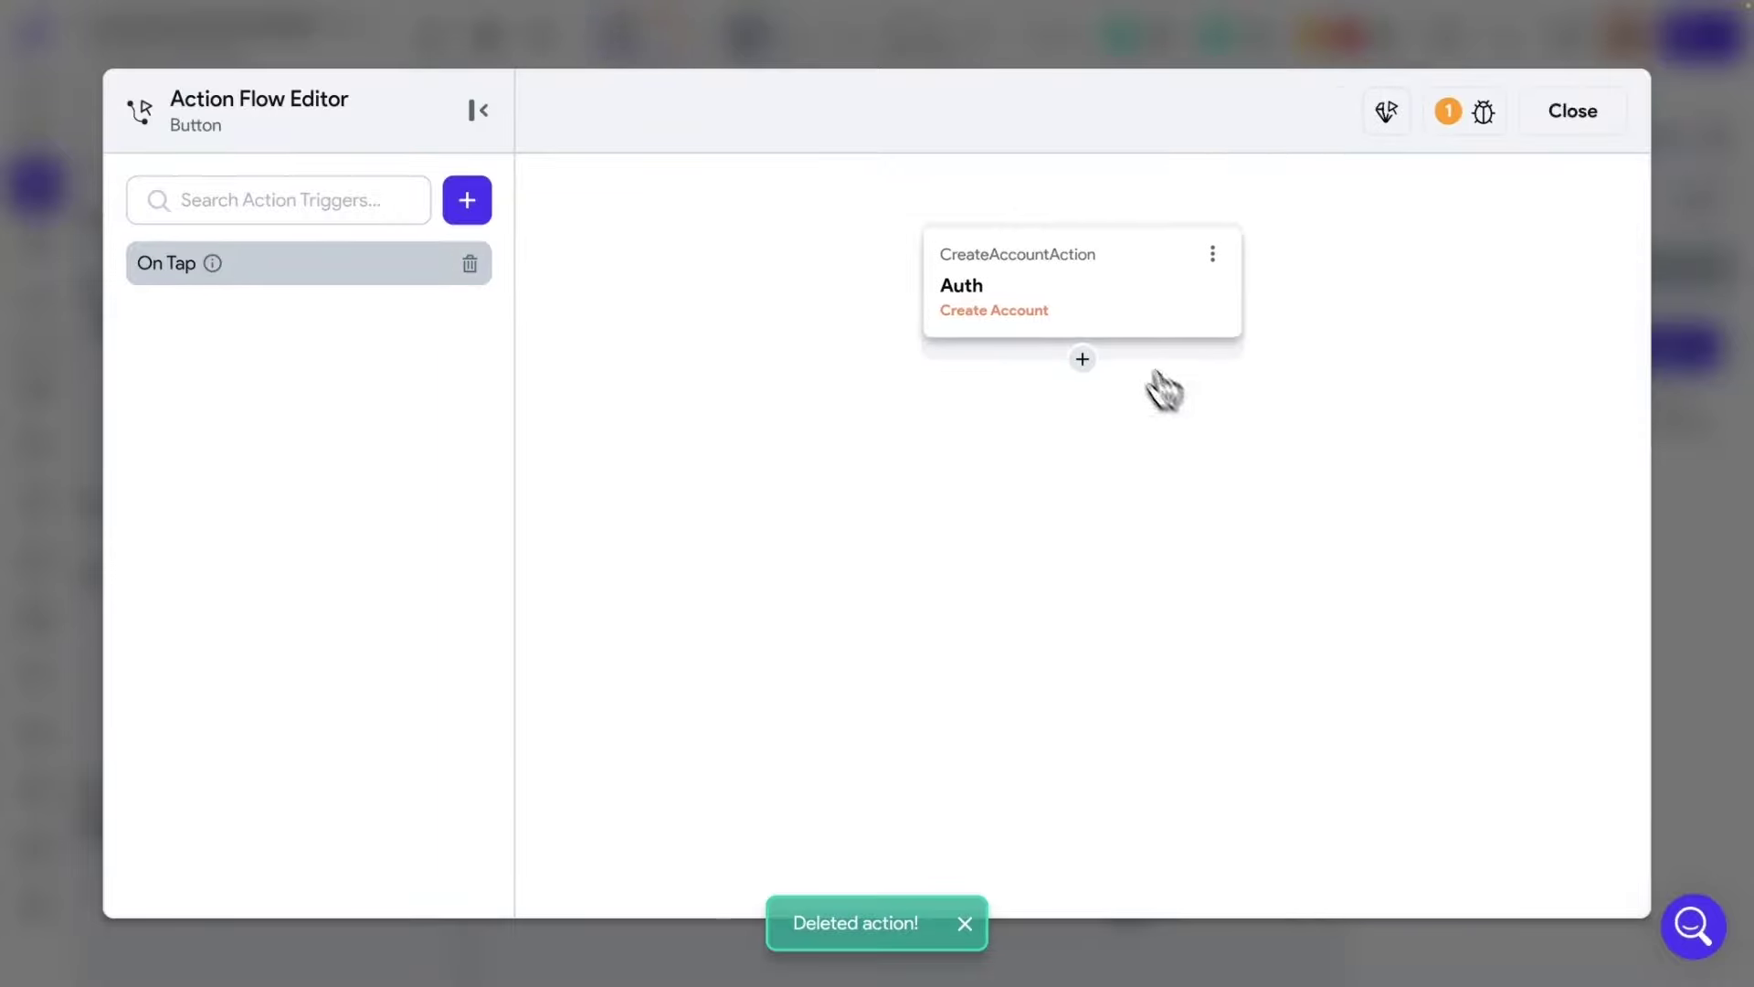
{"action": "left_click", "coordinate": [1179, 290]}
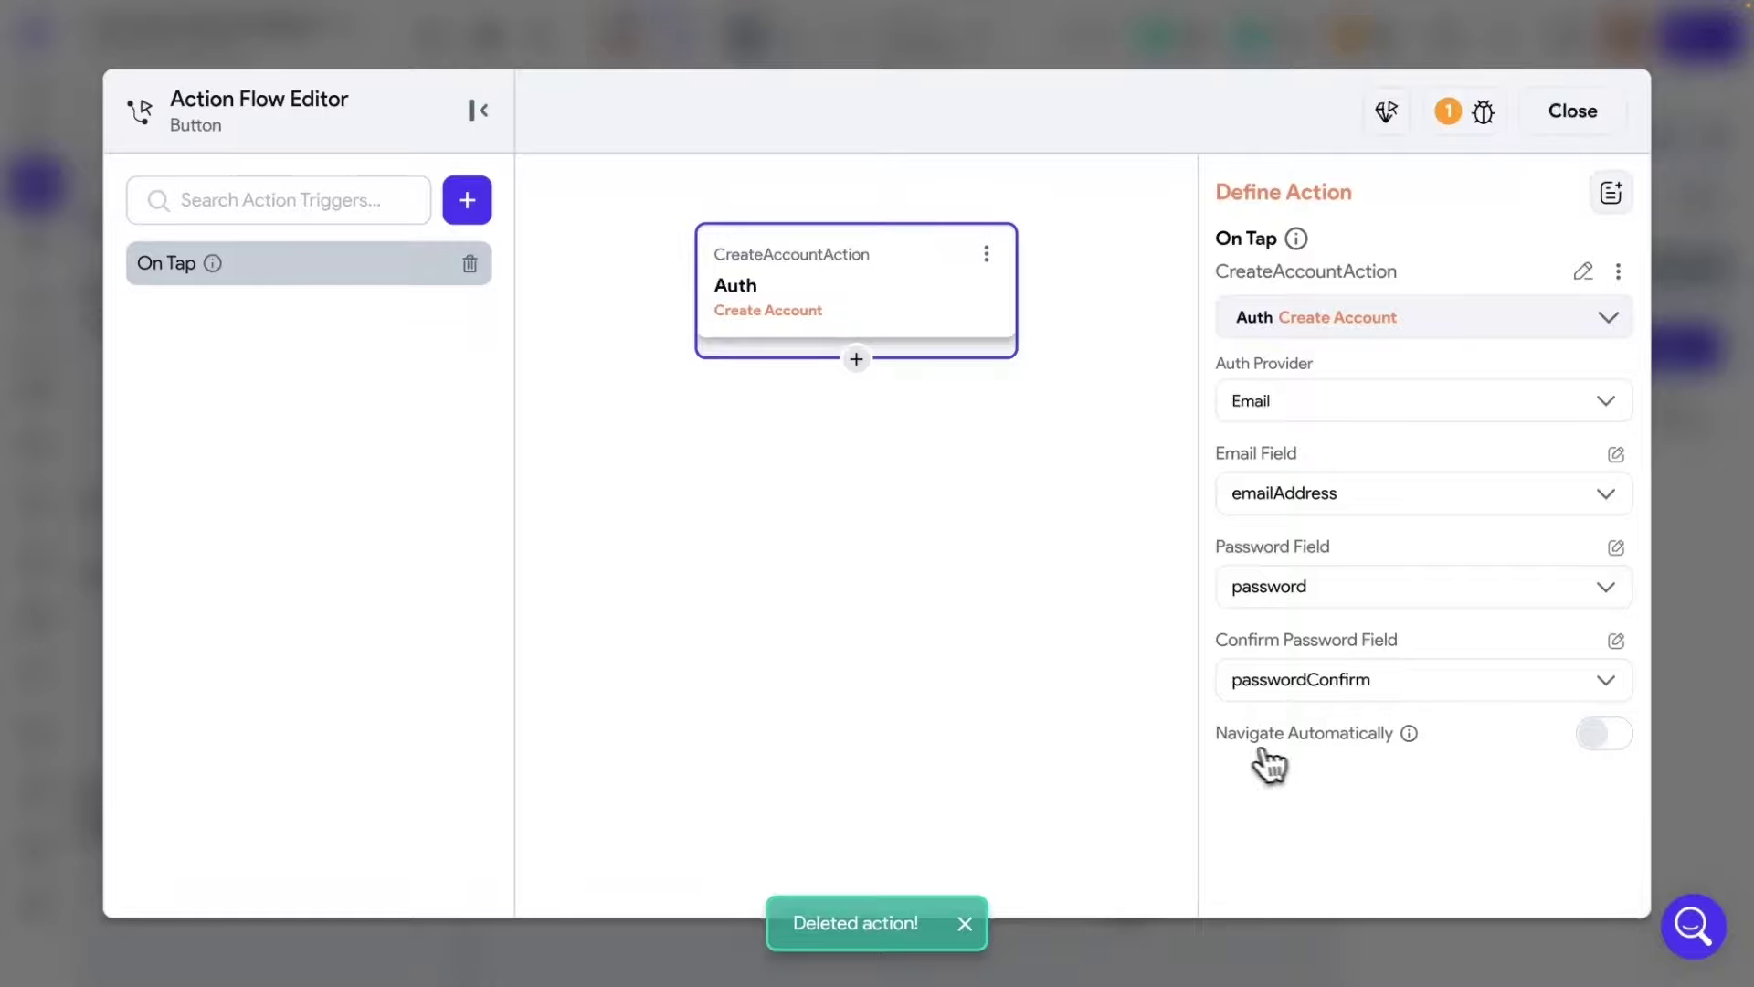
{"action": "left_click", "coordinate": [1600, 736]}
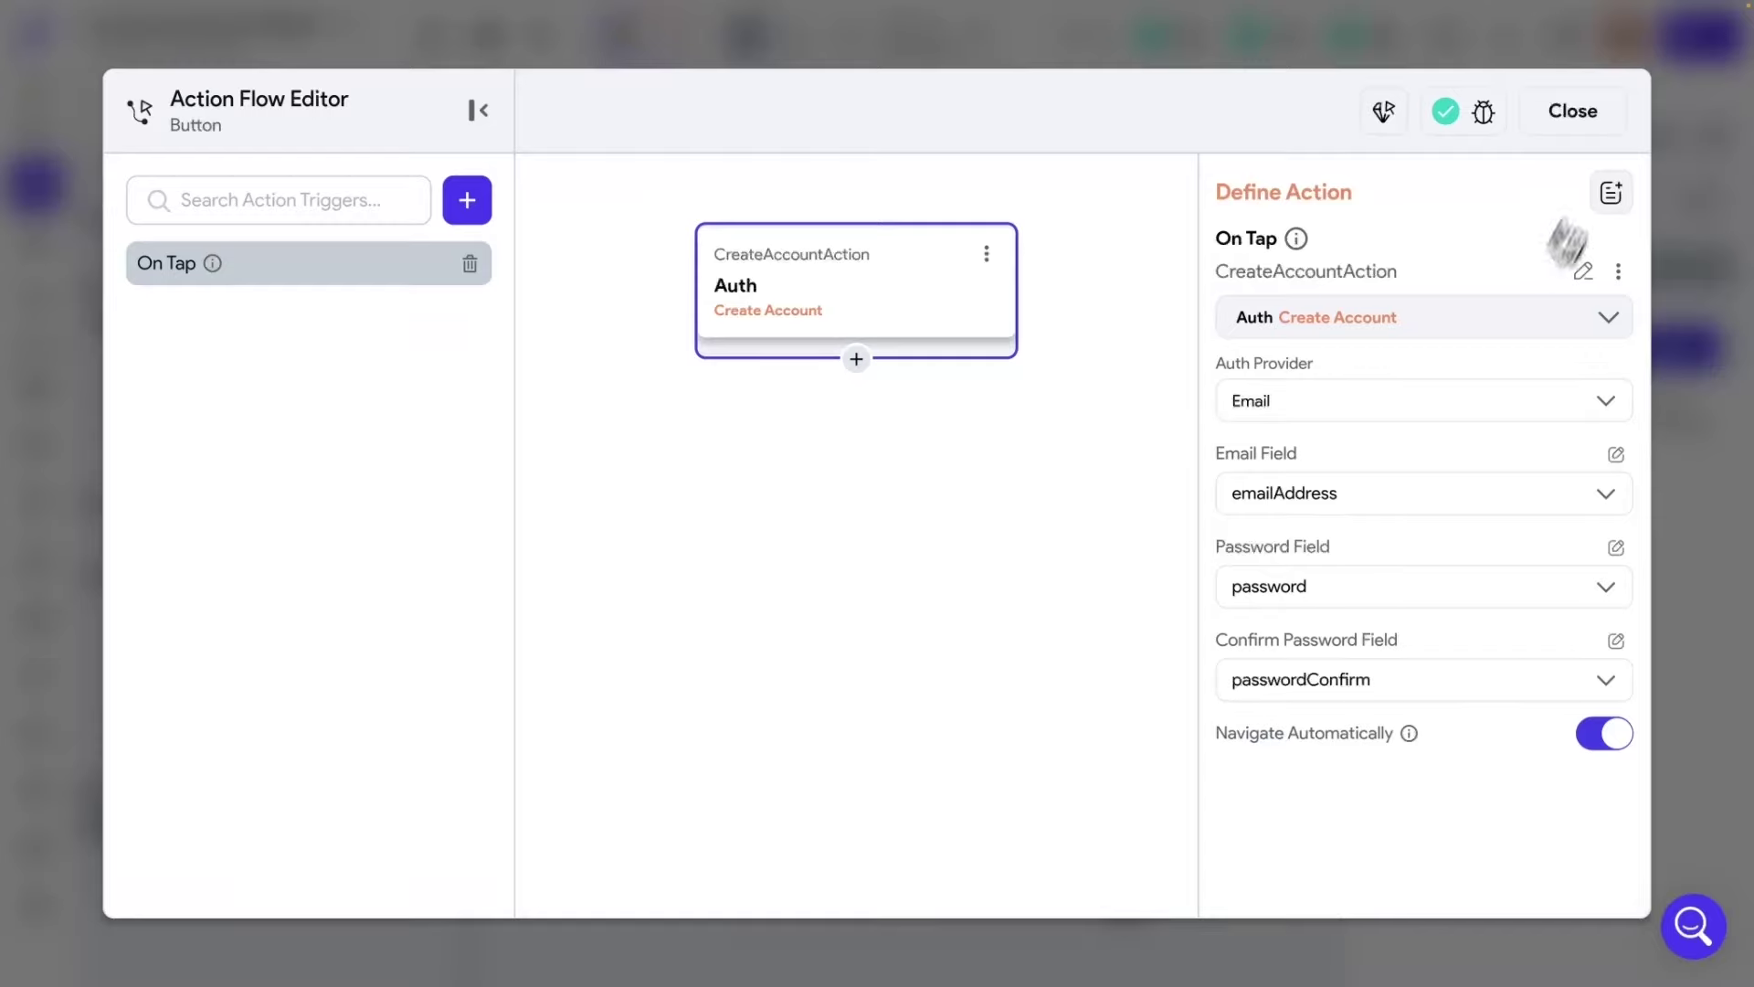
{"action": "left_click", "coordinate": [1576, 113]}
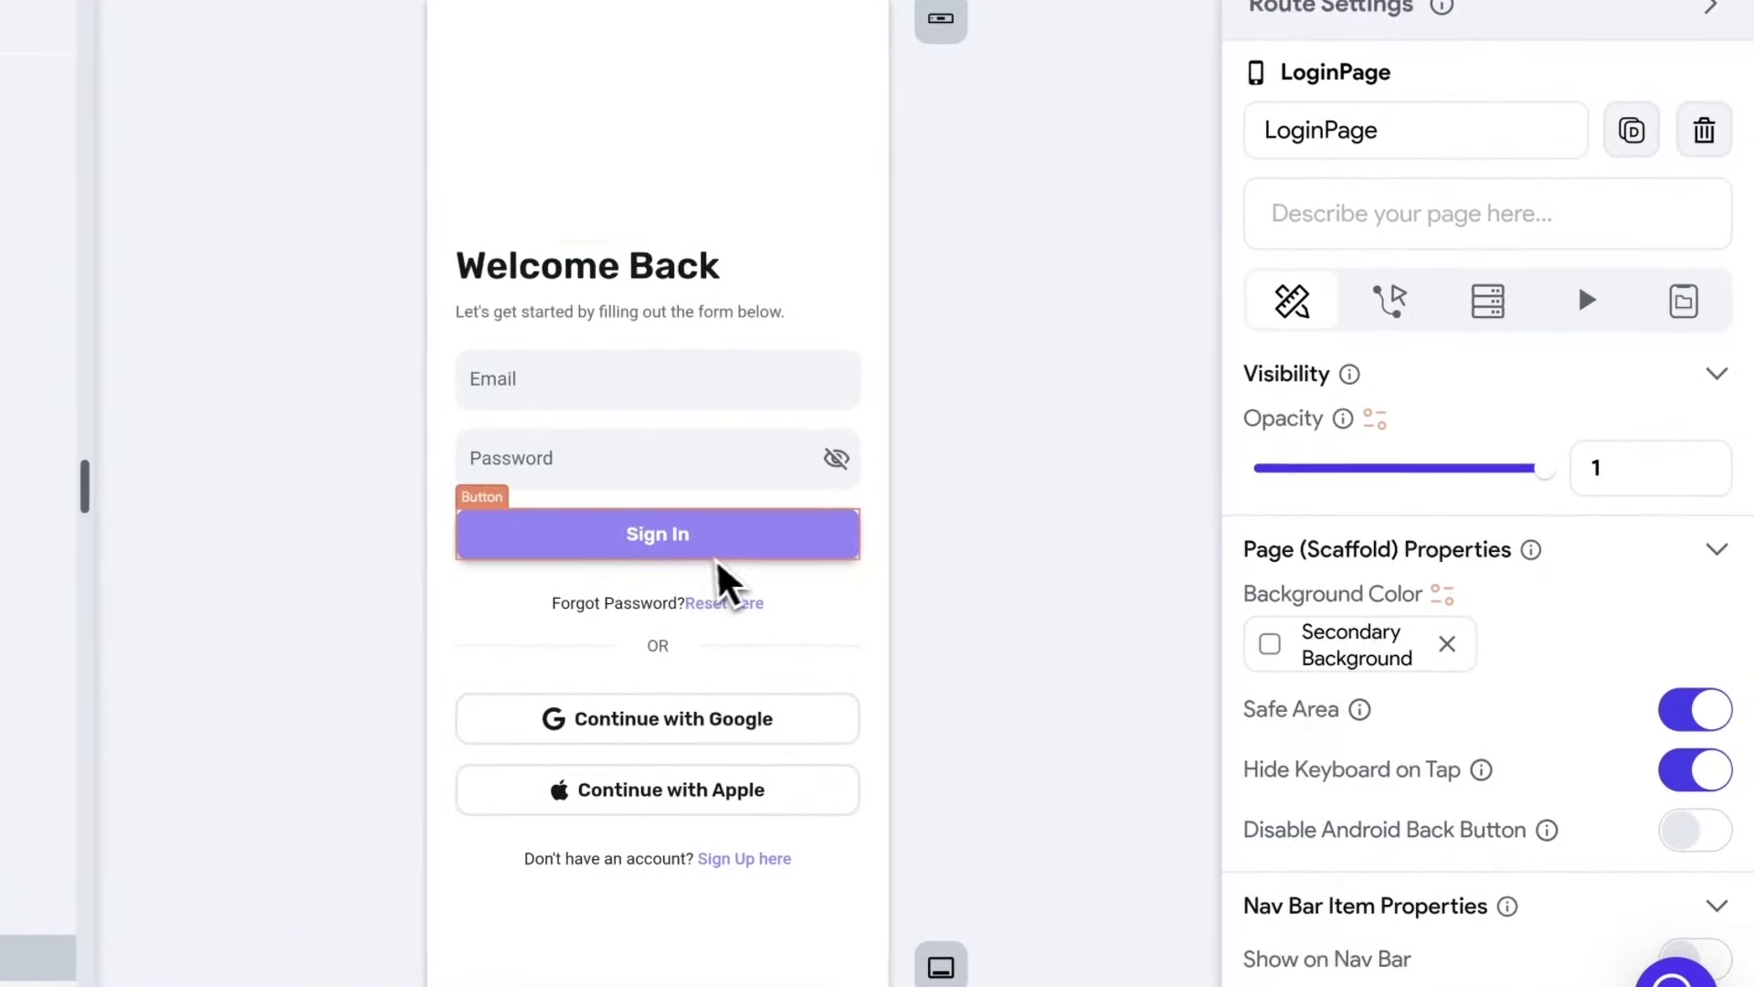
Check the LoginPage email and password field names and open the Sign In button's action flow.
{"action": "left_click", "coordinate": [621, 409]}
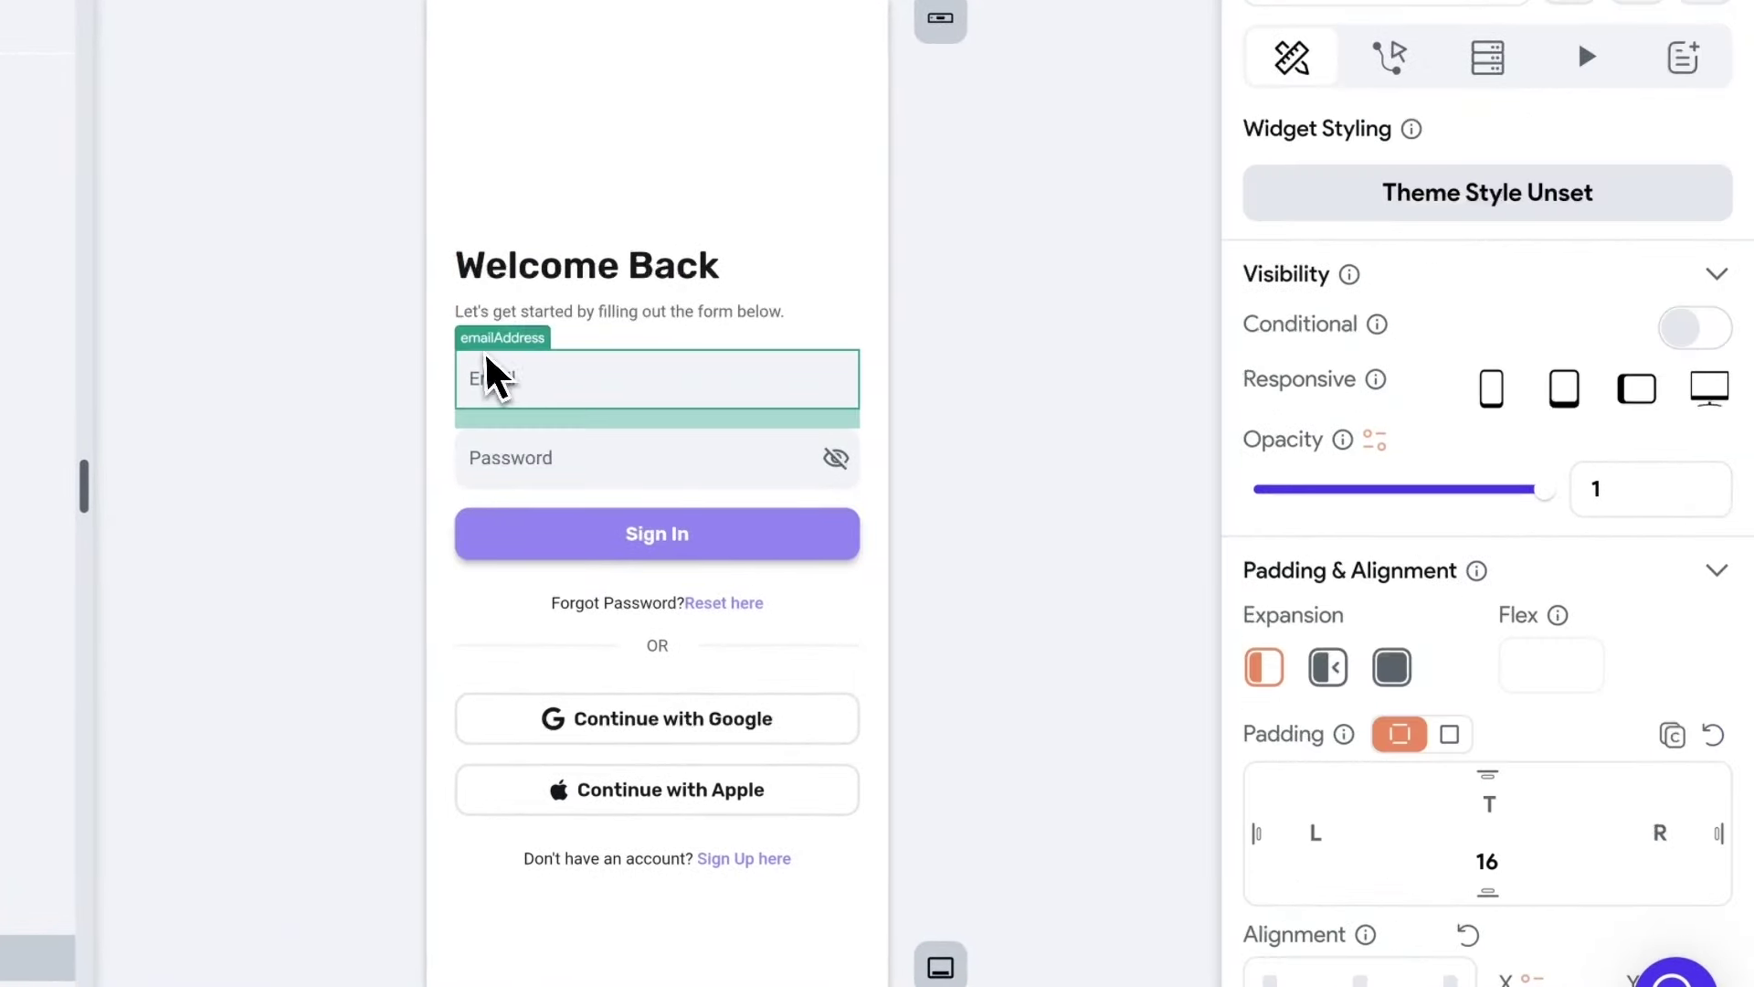
{"action": "left_click", "coordinate": [593, 477]}
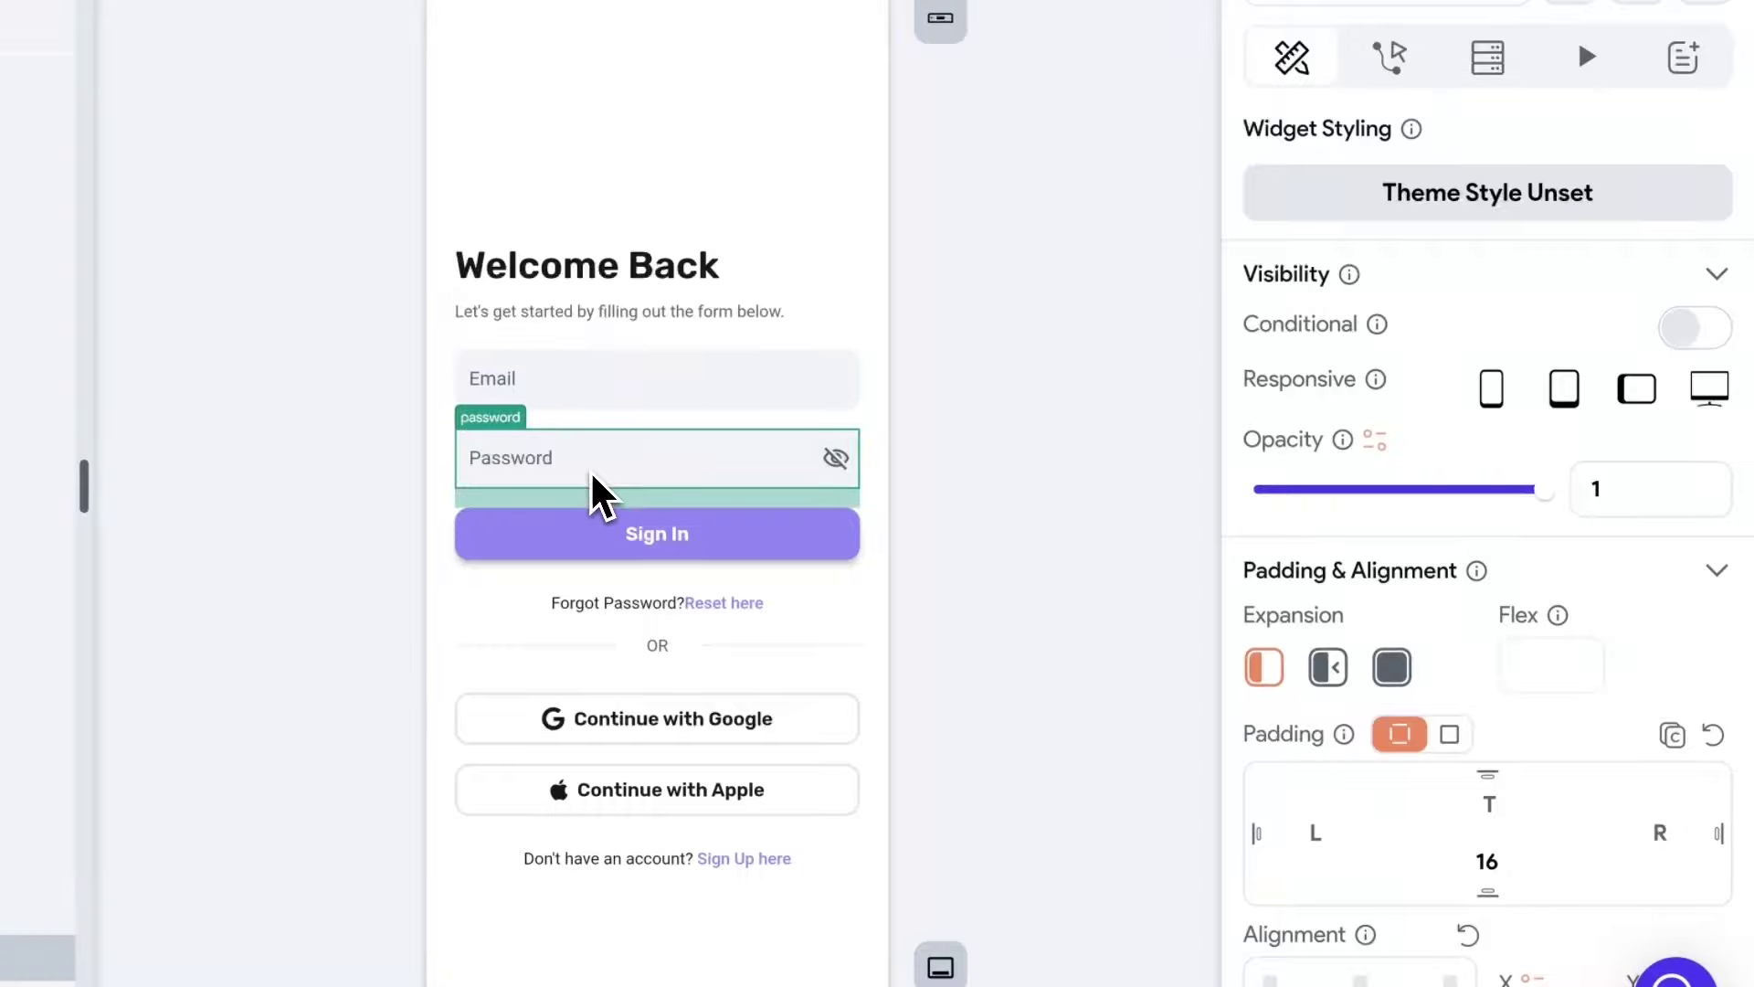
{"action": "left_click", "coordinate": [565, 393]}
{"action": "left_click", "coordinate": [585, 452]}
{"action": "left_click", "coordinate": [578, 402]}
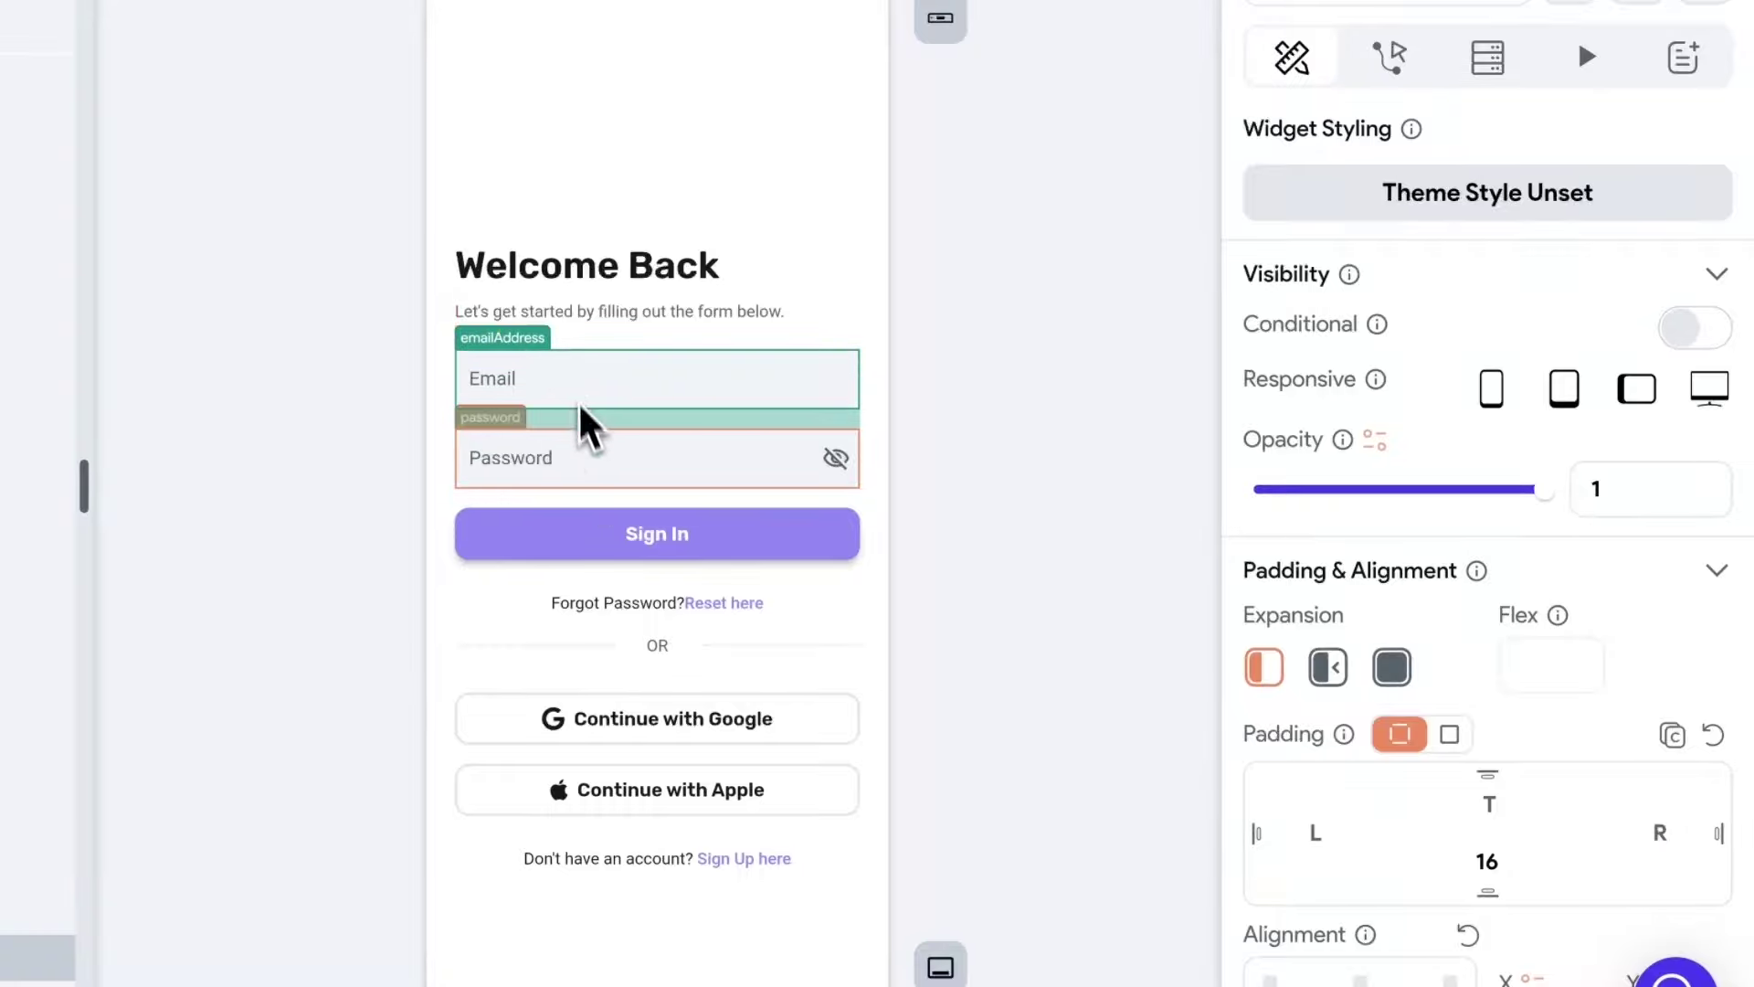
{"action": "left_click", "coordinate": [590, 442]}
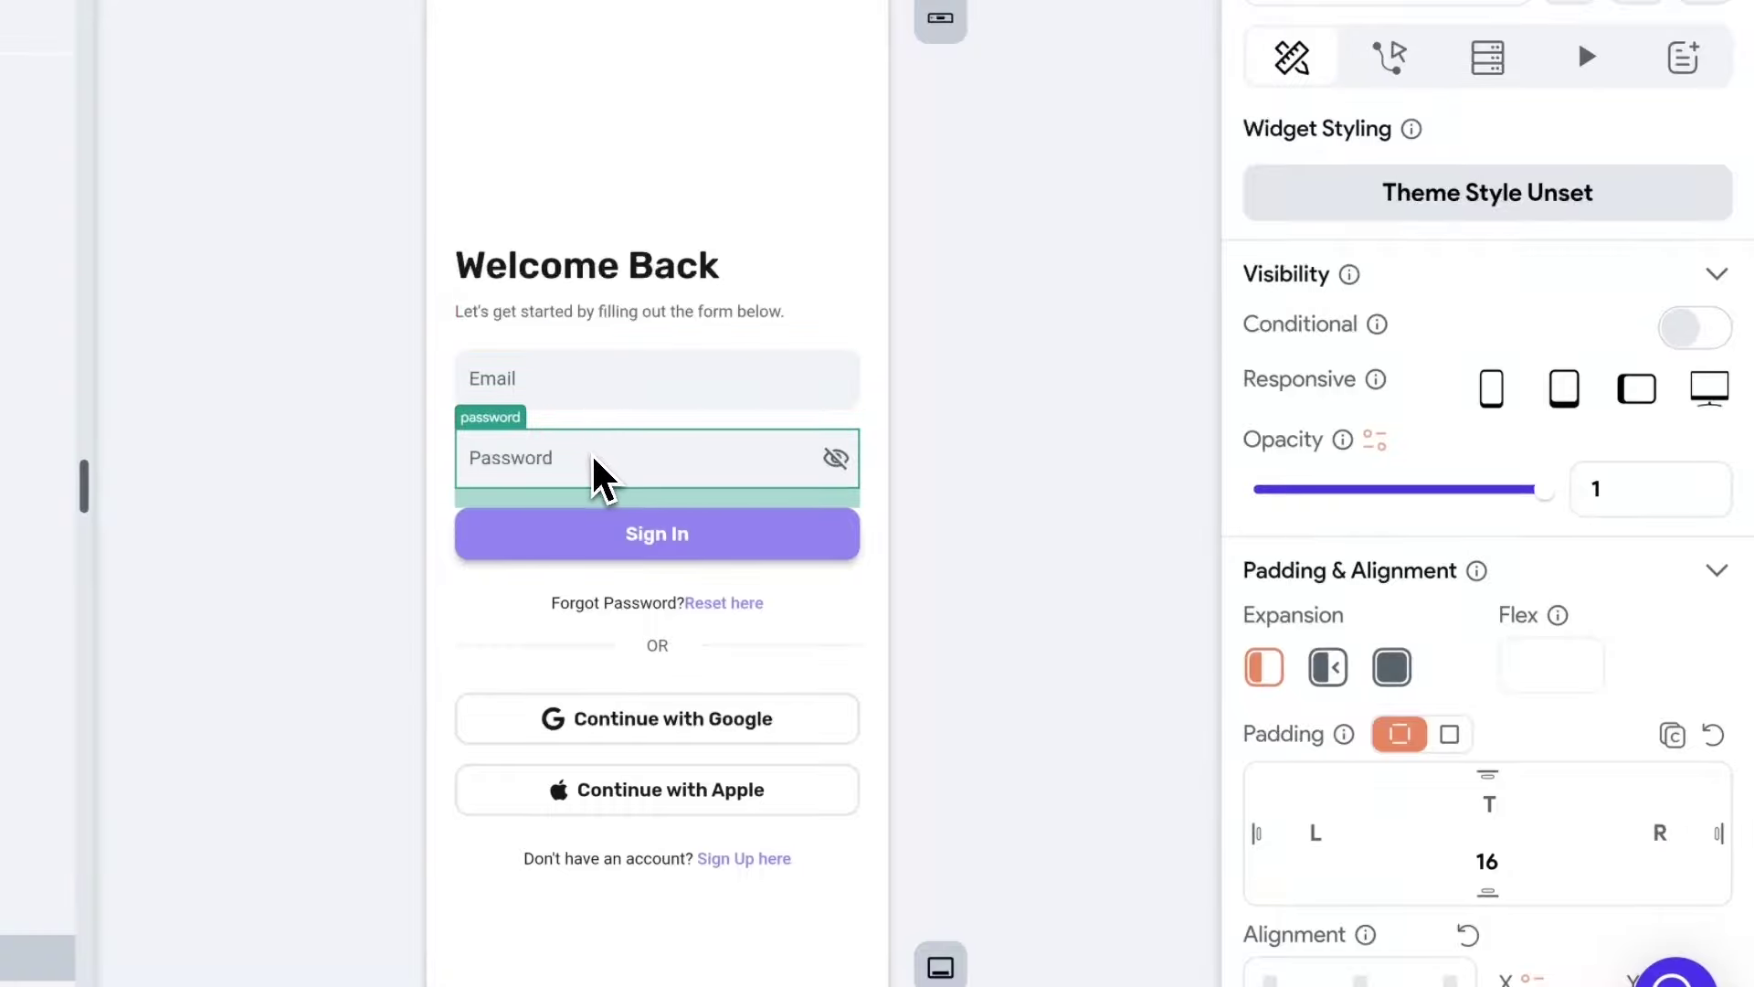
{"action": "left_click", "coordinate": [622, 547]}
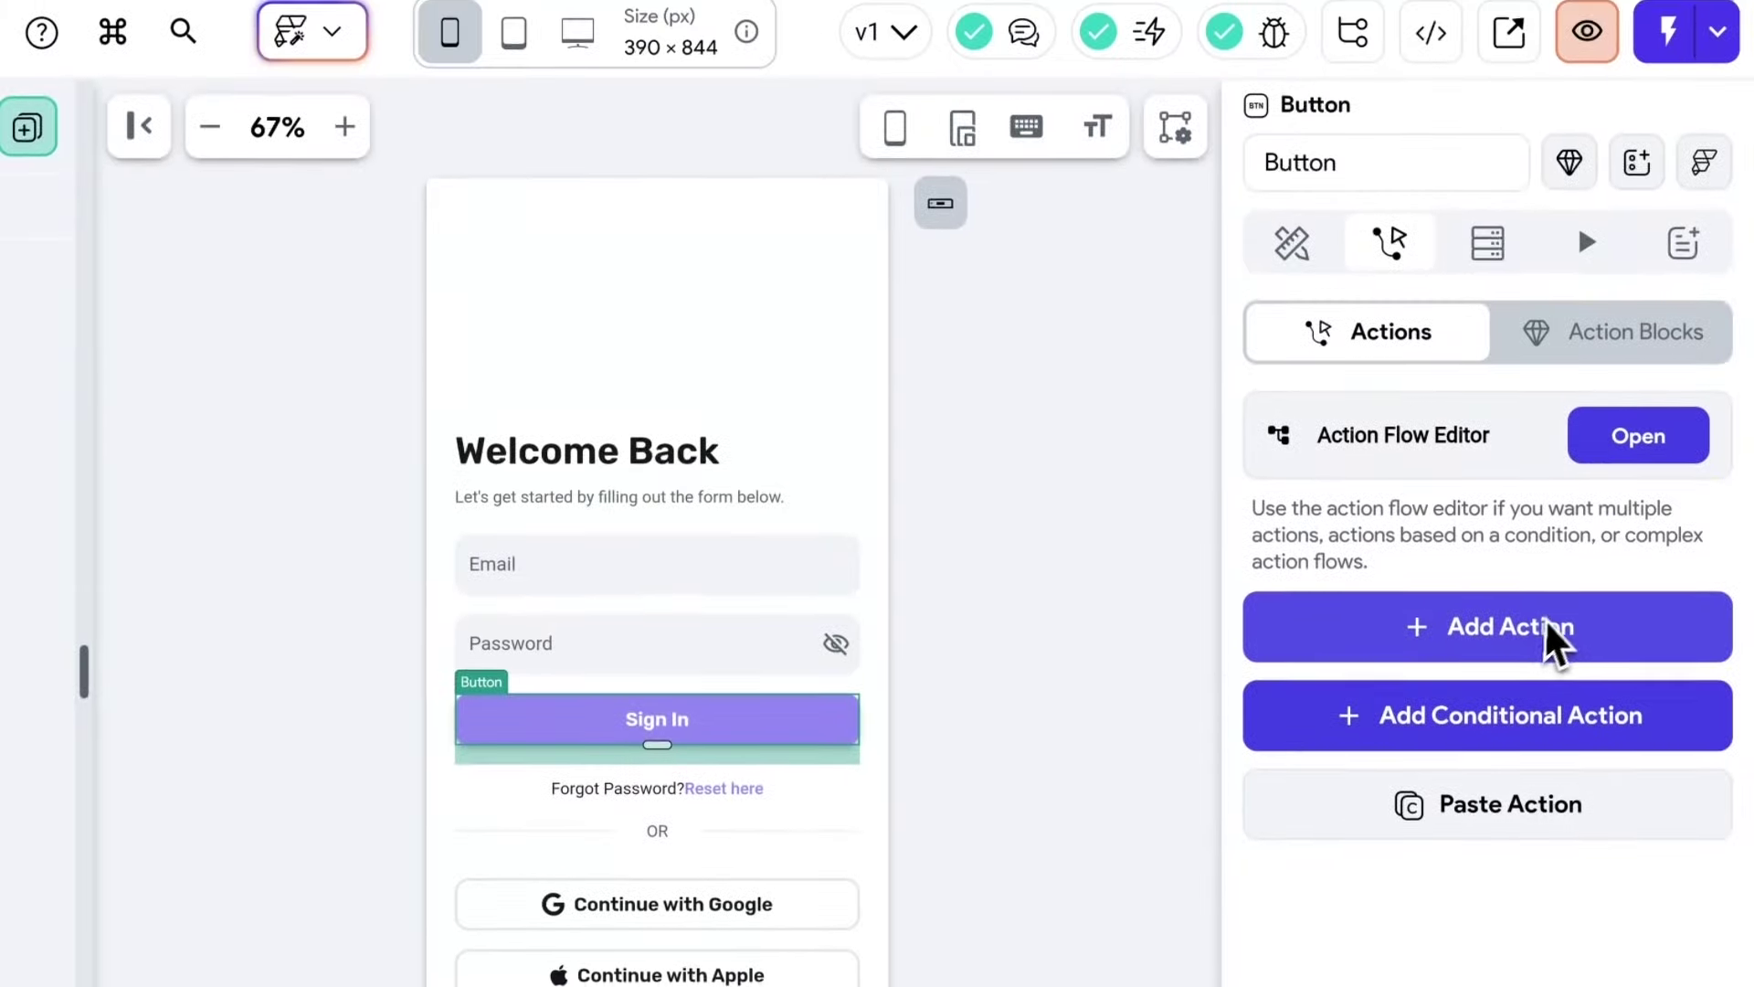
{"action": "left_click", "coordinate": [1636, 440]}
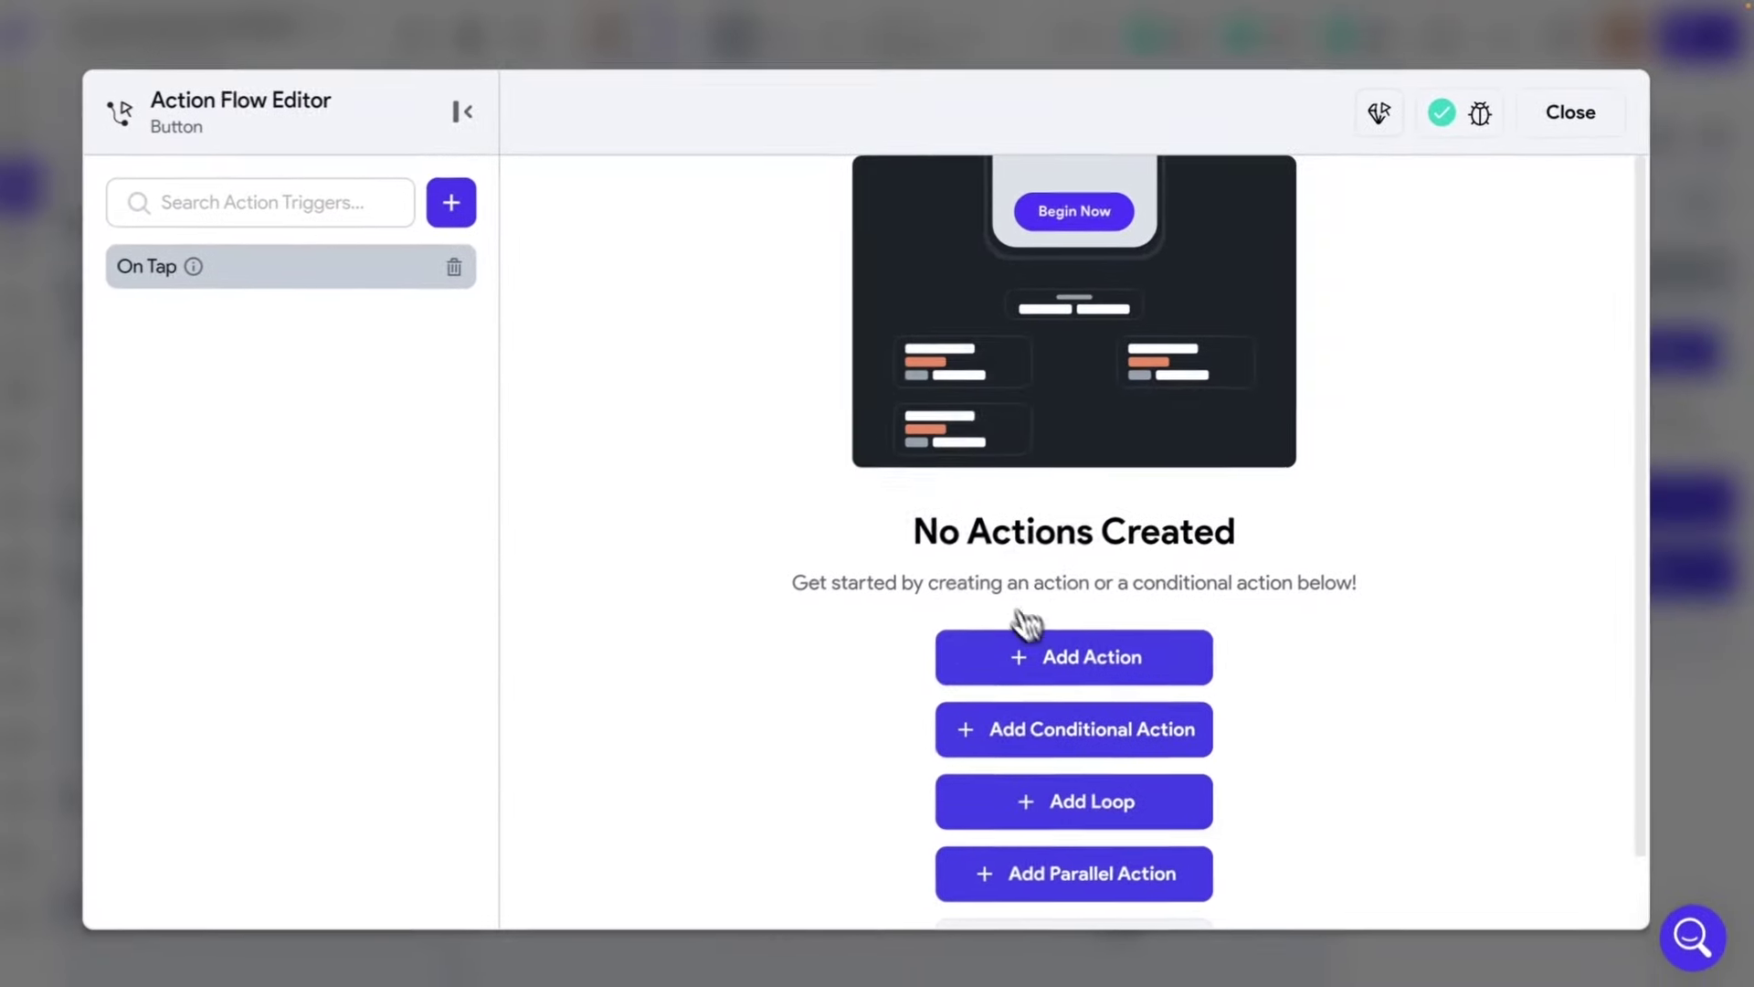
Add a Firebase Log In action using Email provider, emailAddress and password fields.
{"action": "left_click", "coordinate": [1033, 651]}
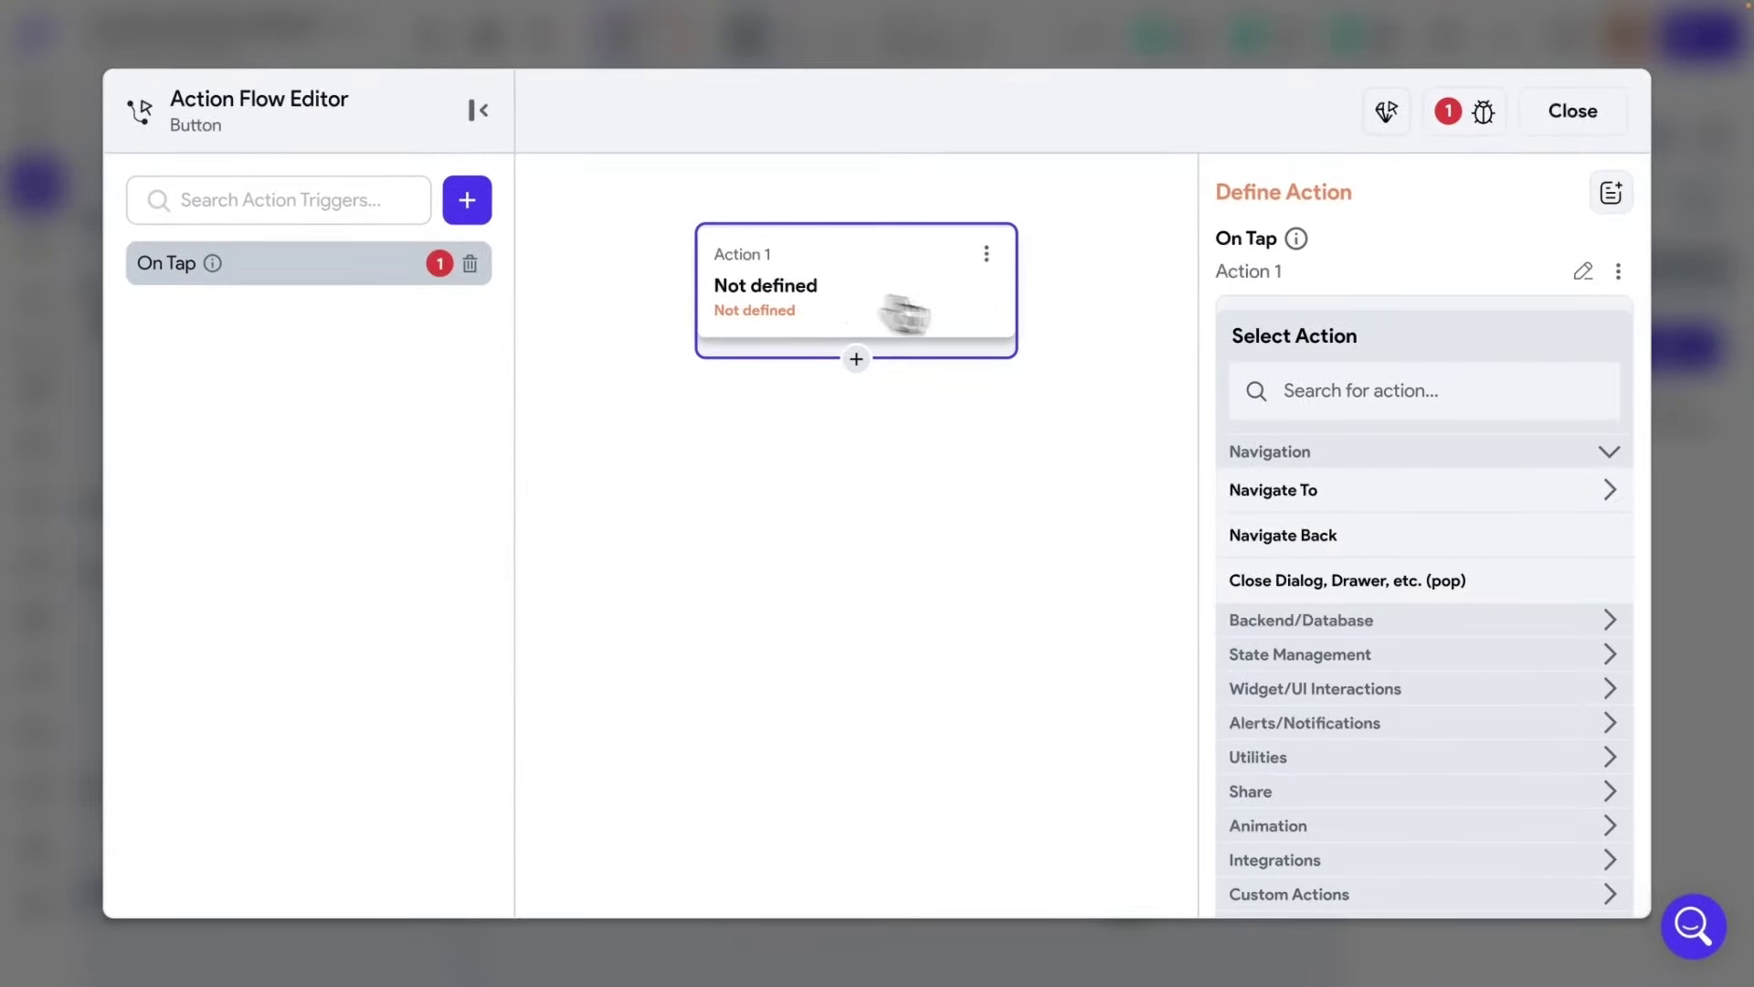
{"action": "left_click", "coordinate": [1355, 390]}
{"action": "type", "text": "firebase au"}
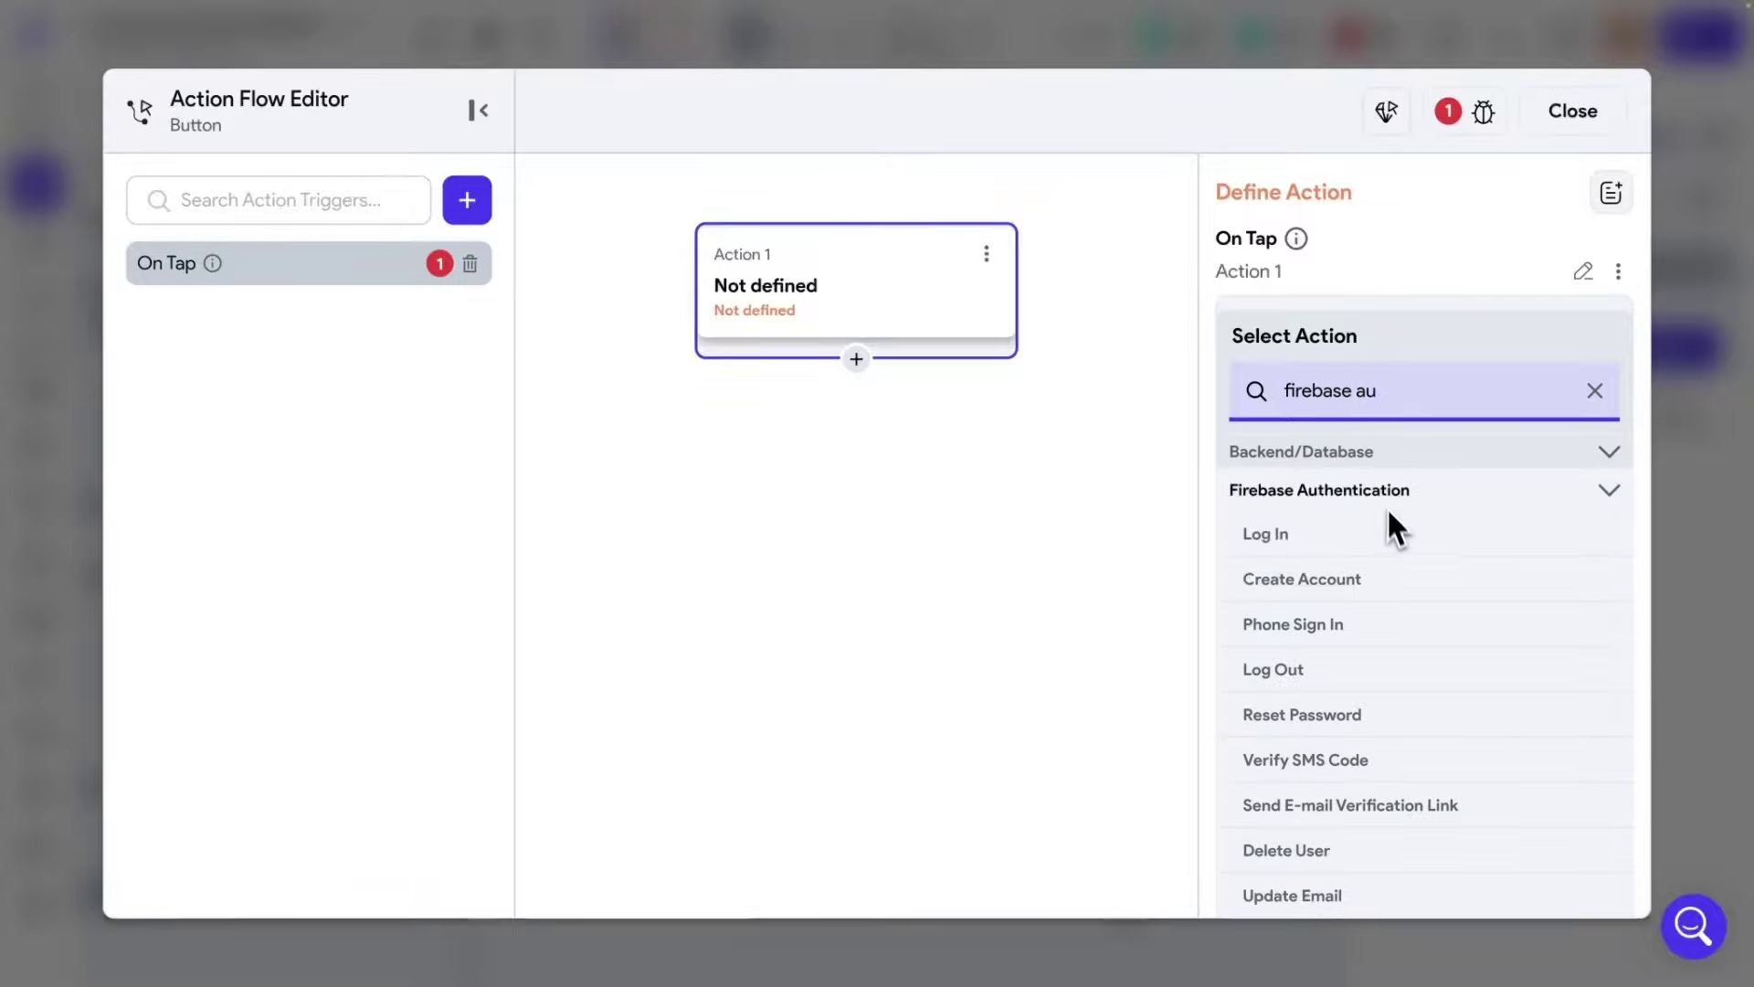
{"action": "scroll", "coordinate": [1385, 525], "scroll_direction": "down", "scroll_amount": 1}
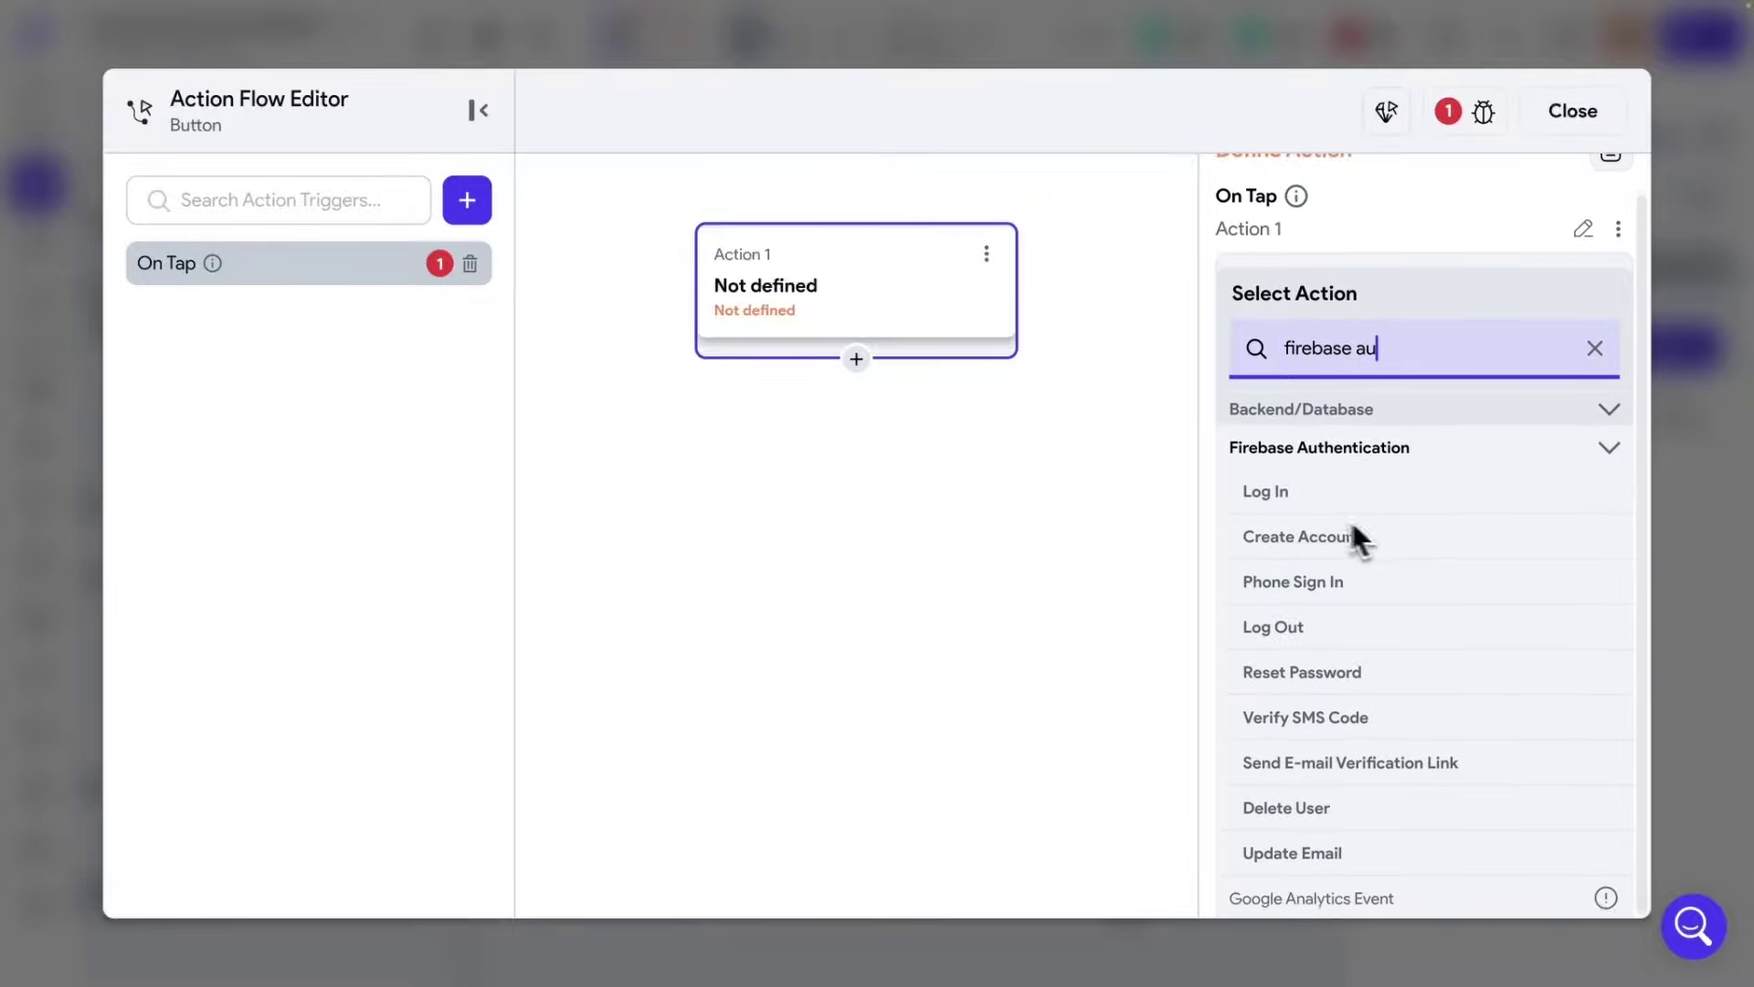
{"action": "left_click", "coordinate": [1274, 493]}
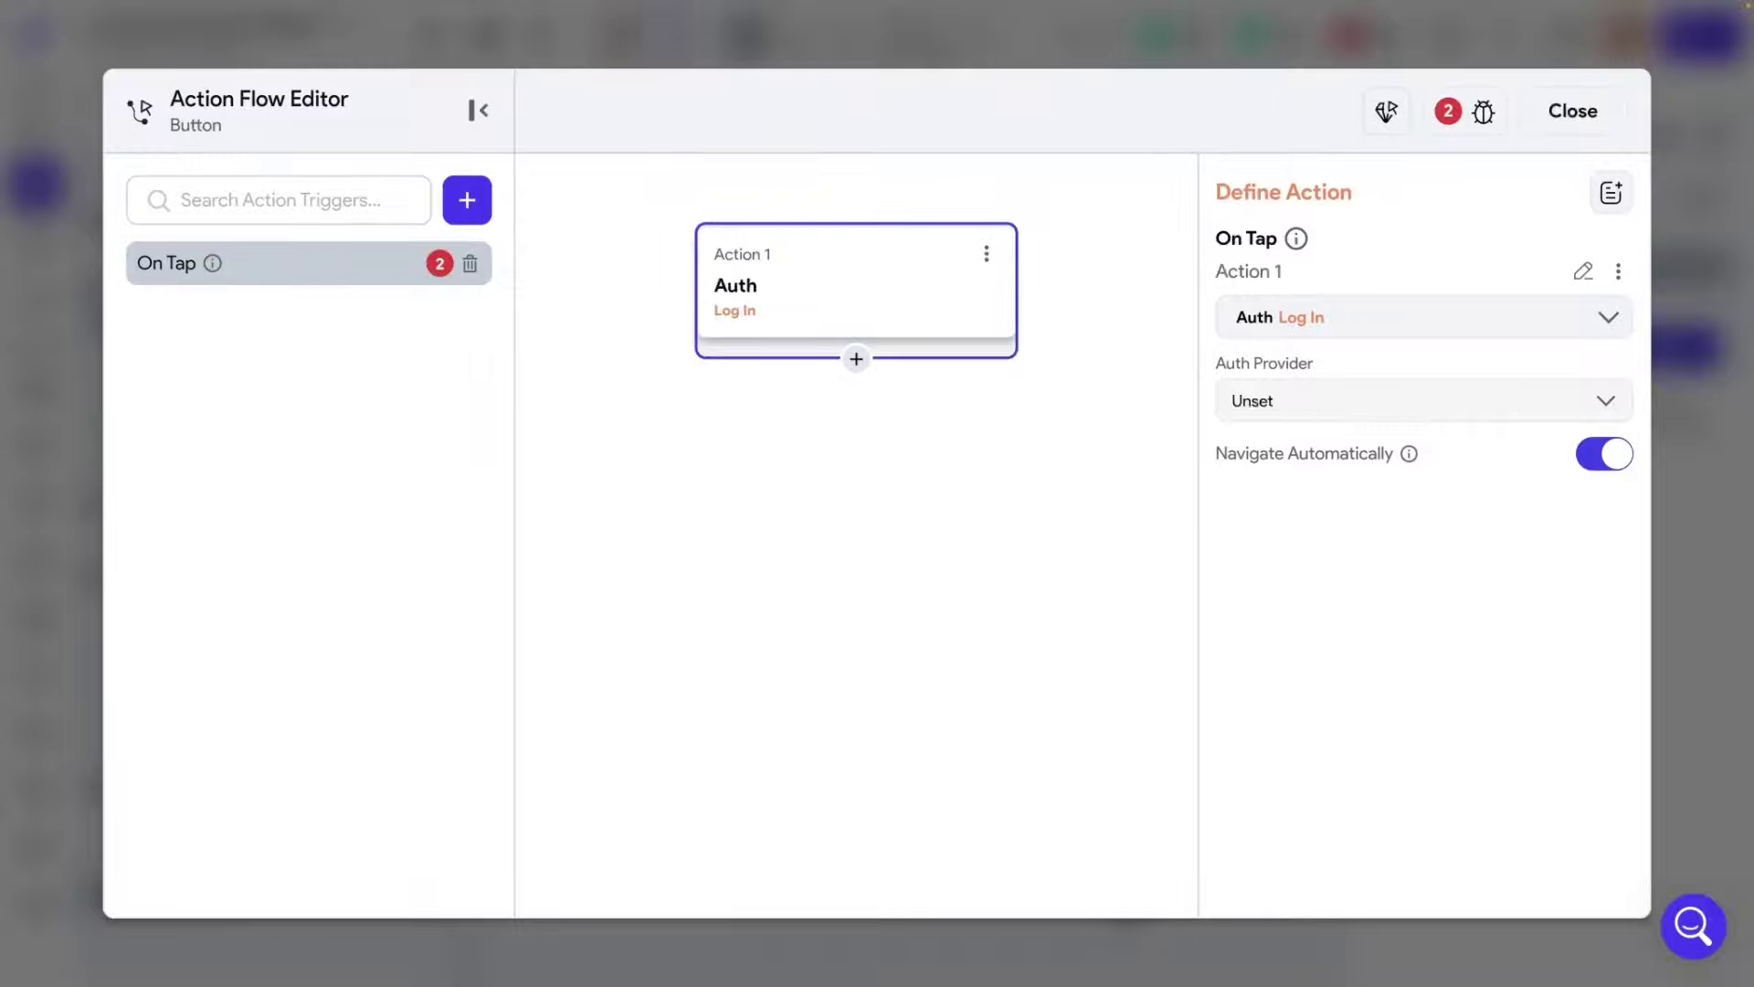
{"action": "left_click", "coordinate": [1279, 400]}
{"action": "left_click", "coordinate": [1279, 466]}
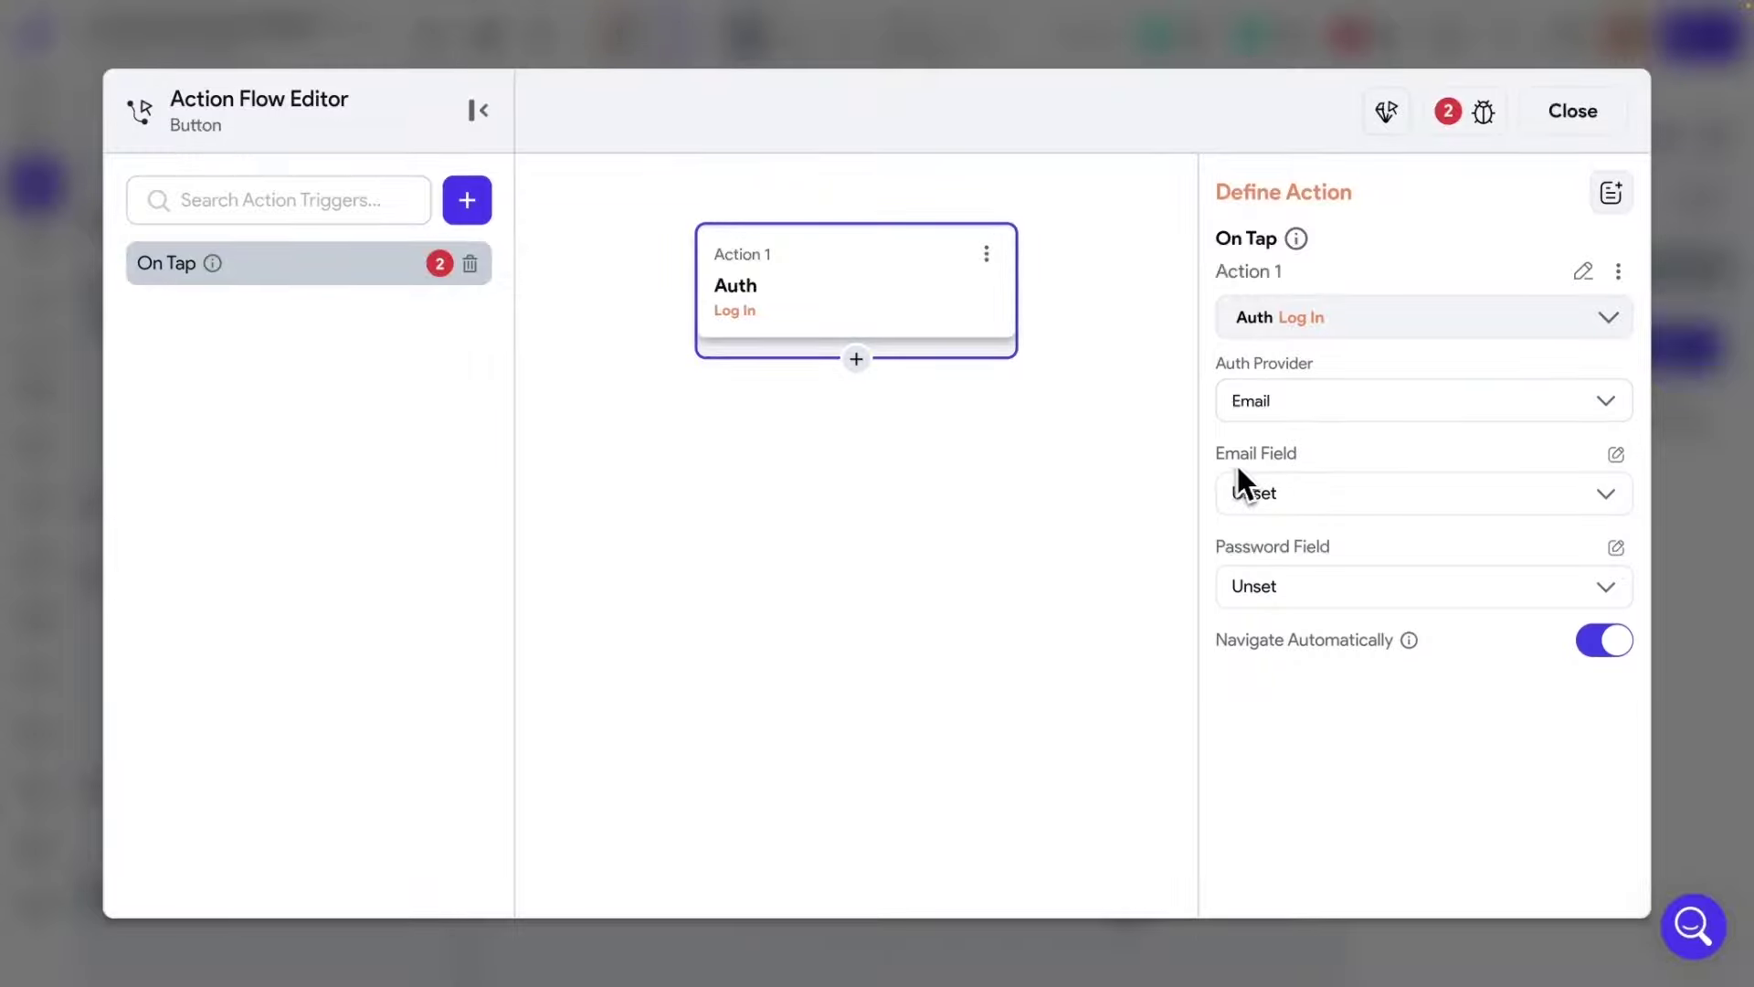
{"action": "left_click", "coordinate": [1268, 501]}
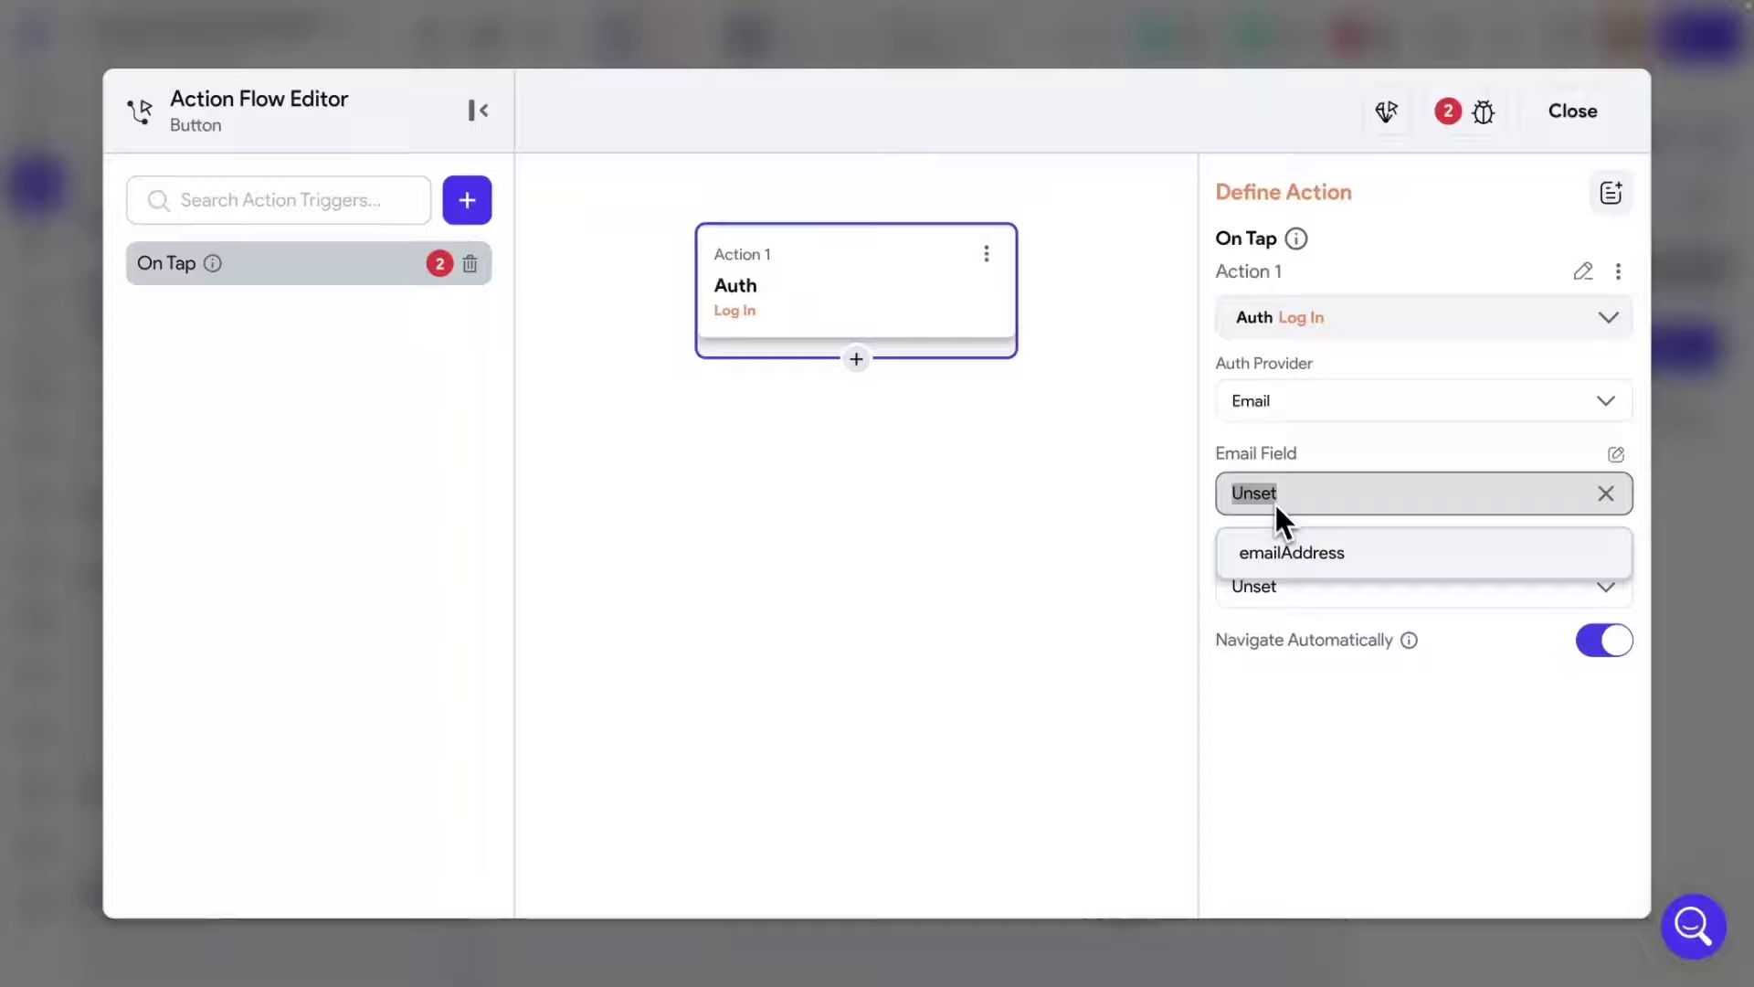
{"action": "left_click", "coordinate": [1284, 556]}
{"action": "left_click", "coordinate": [1269, 586]}
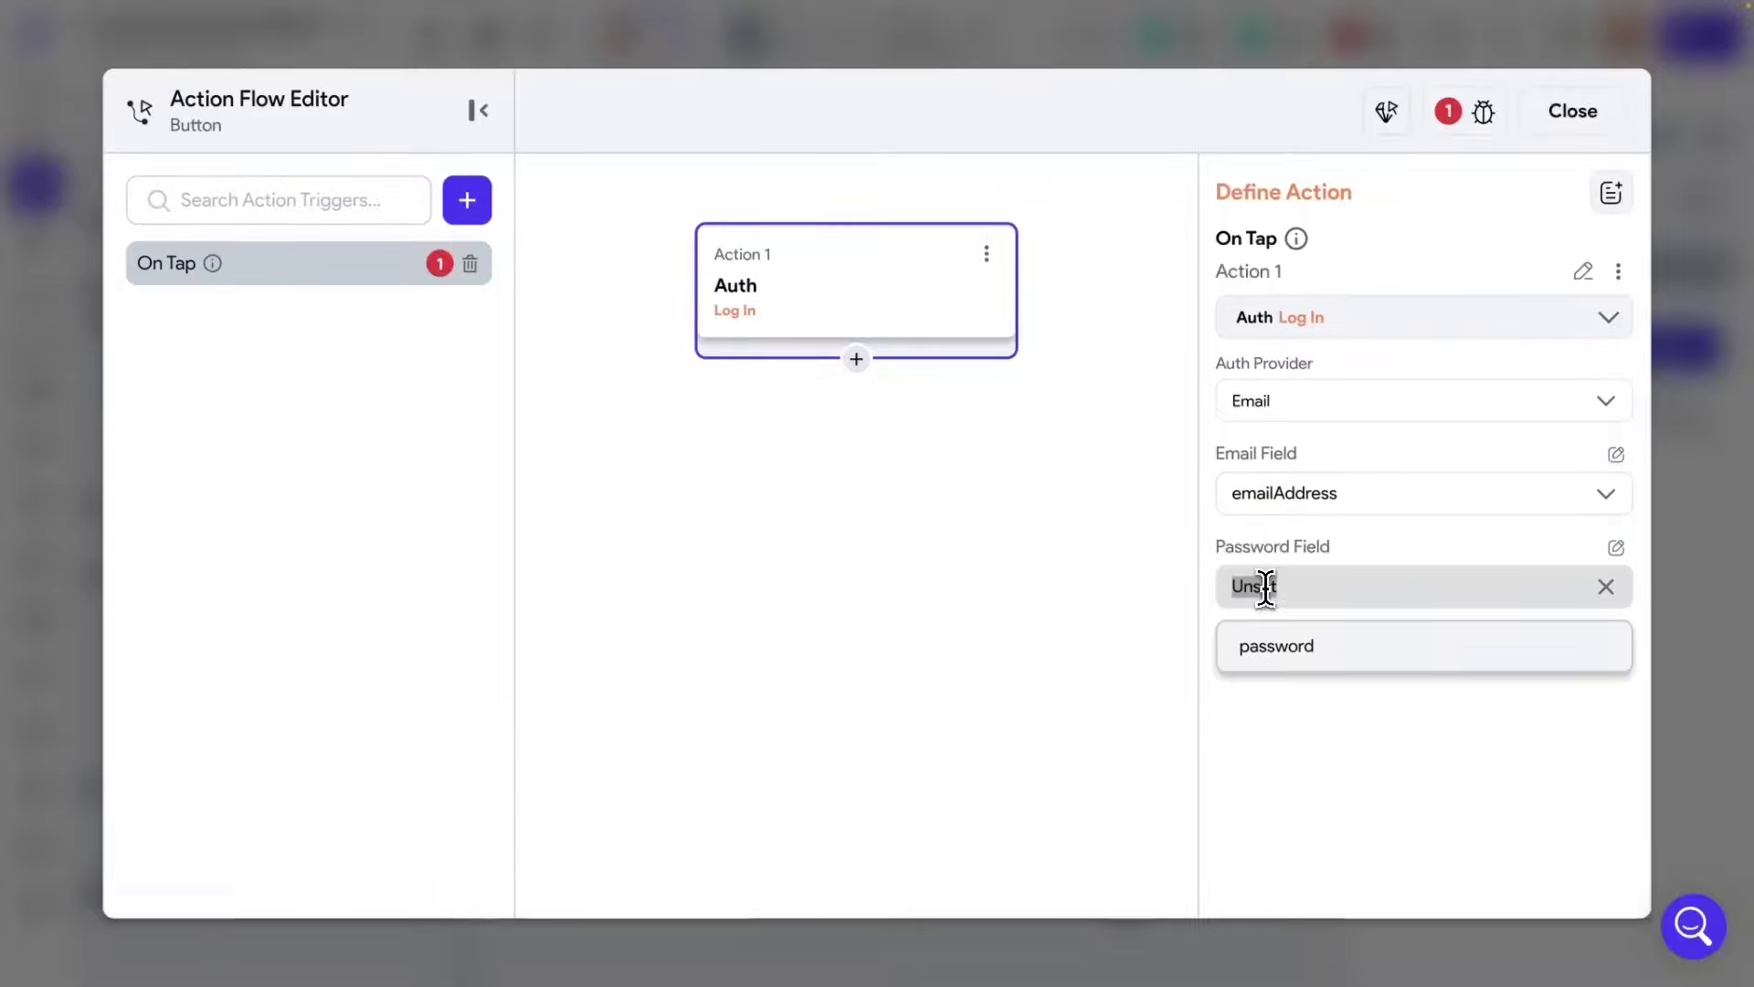
{"action": "left_click", "coordinate": [1265, 653]}
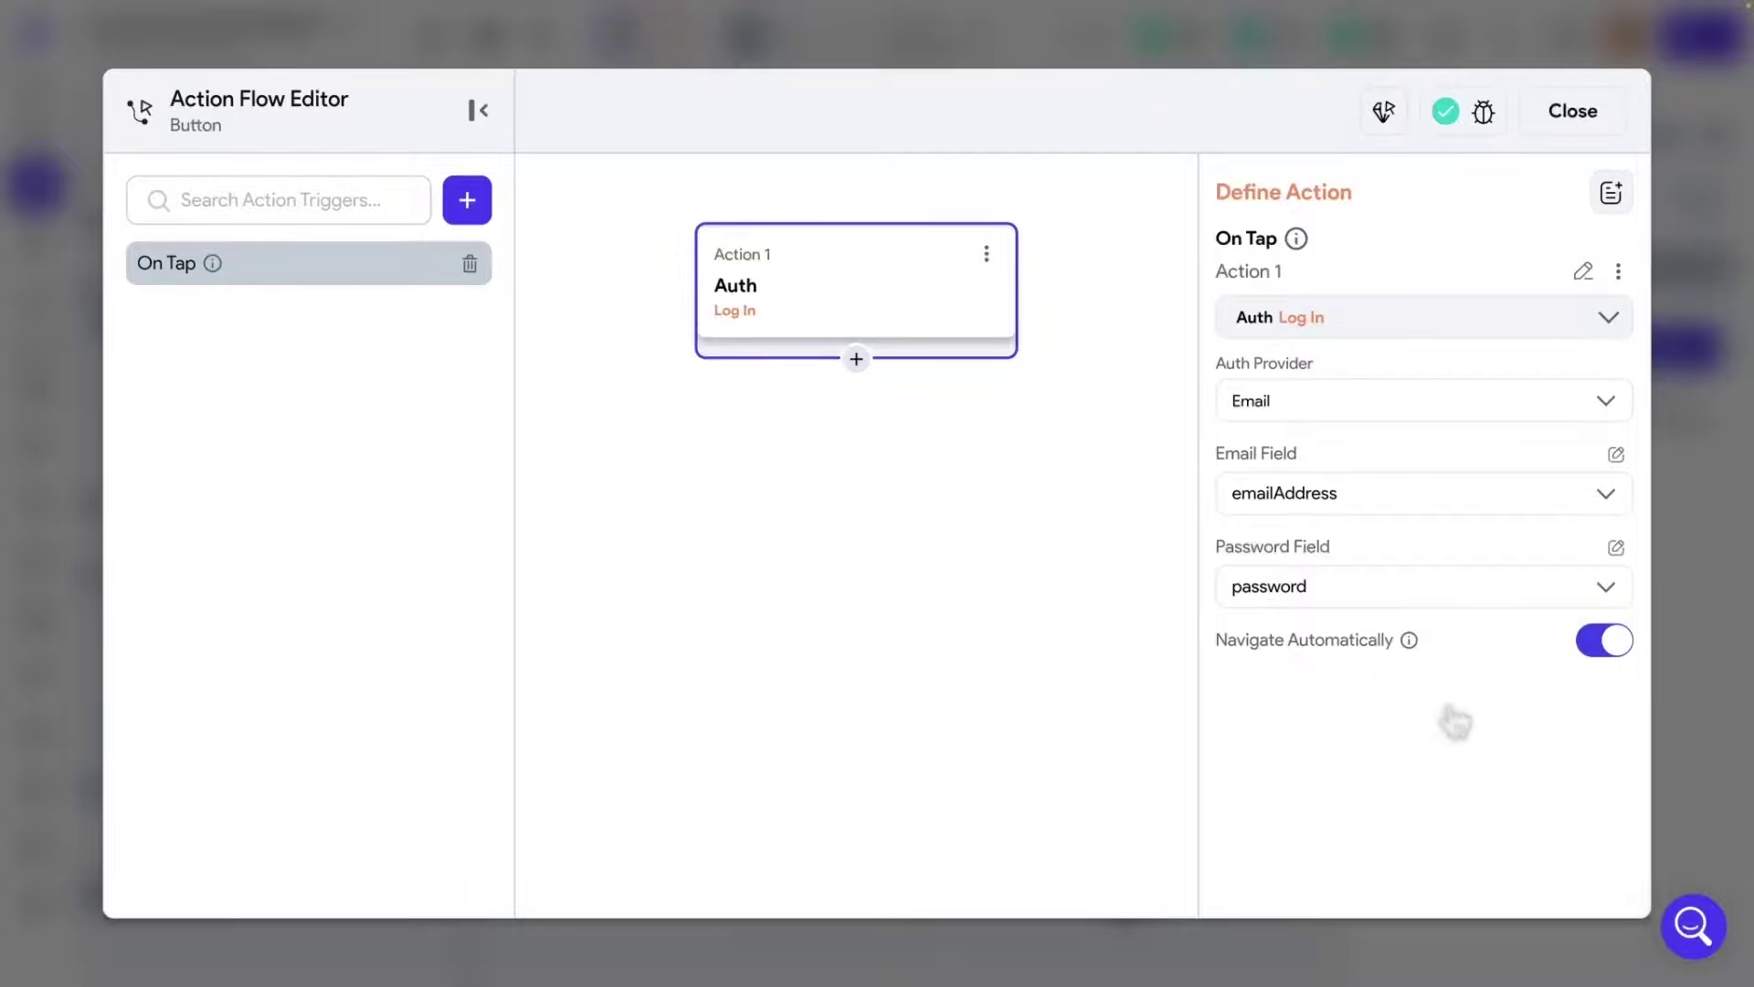
Rename the log-in action to LoginAction and close the Action Flow Editor.
{"action": "left_click", "coordinate": [1581, 273]}
{"action": "left_click_drag", "start_coordinate": [1405, 271], "coordinate": [1204, 288]}
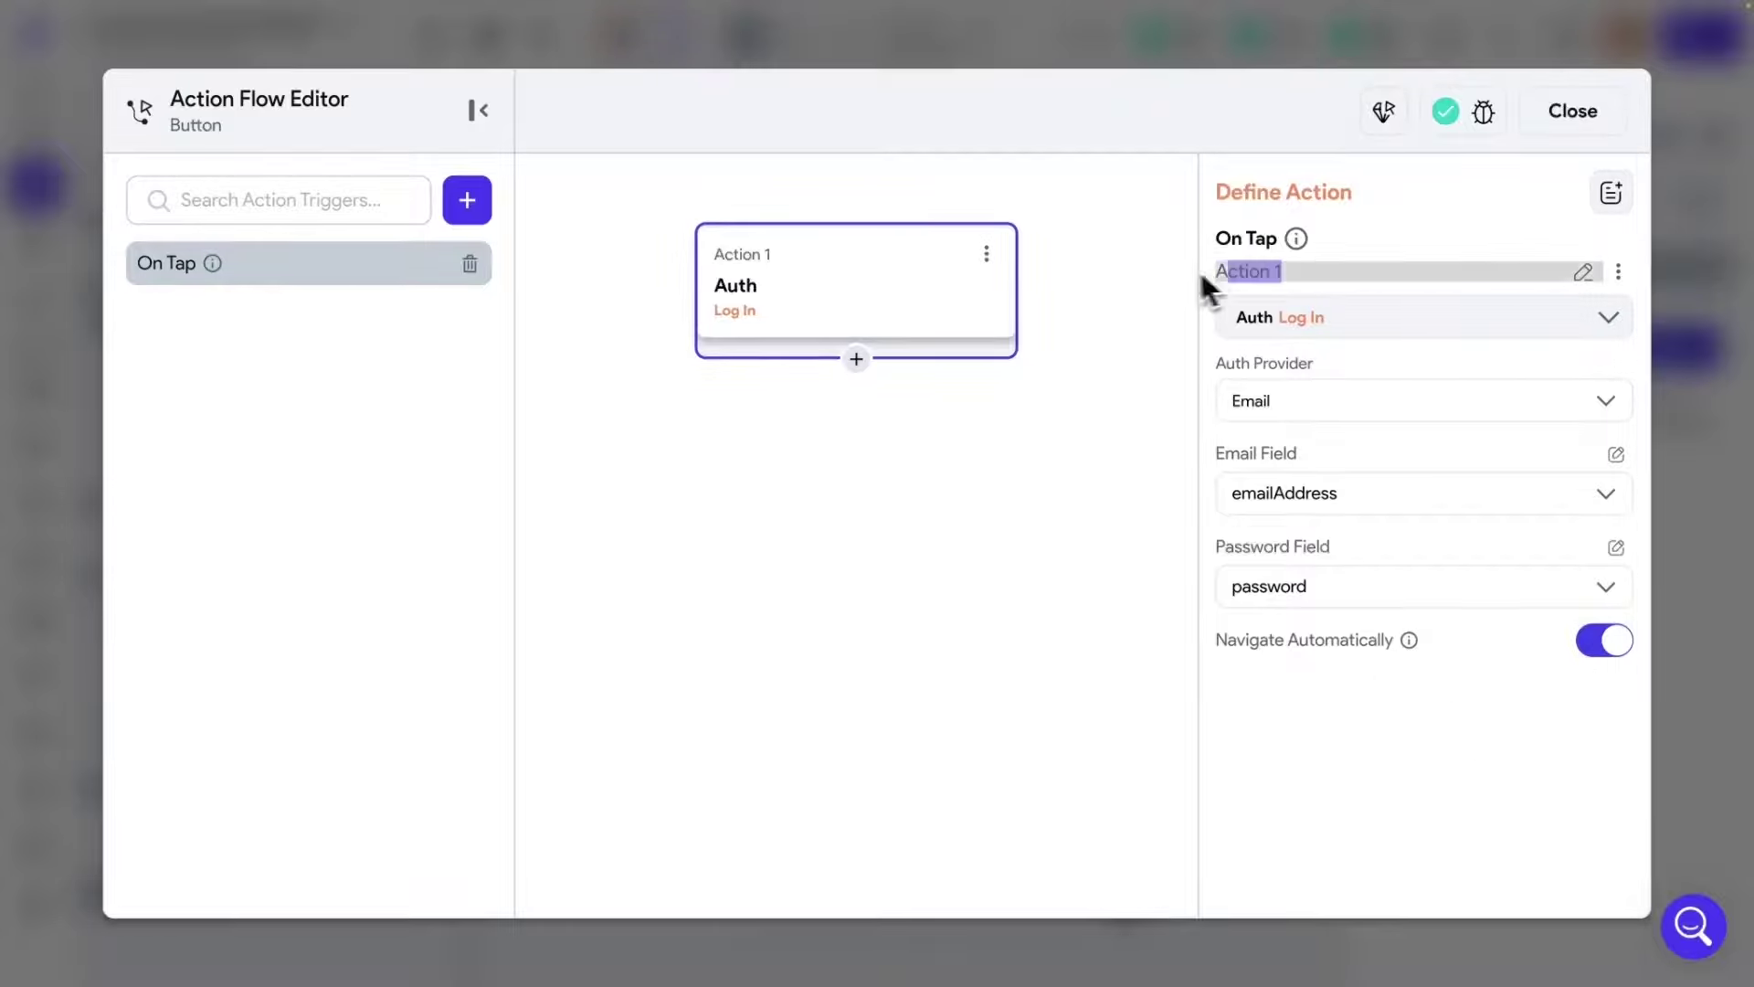
{"action": "type", "text": "LoginA"}
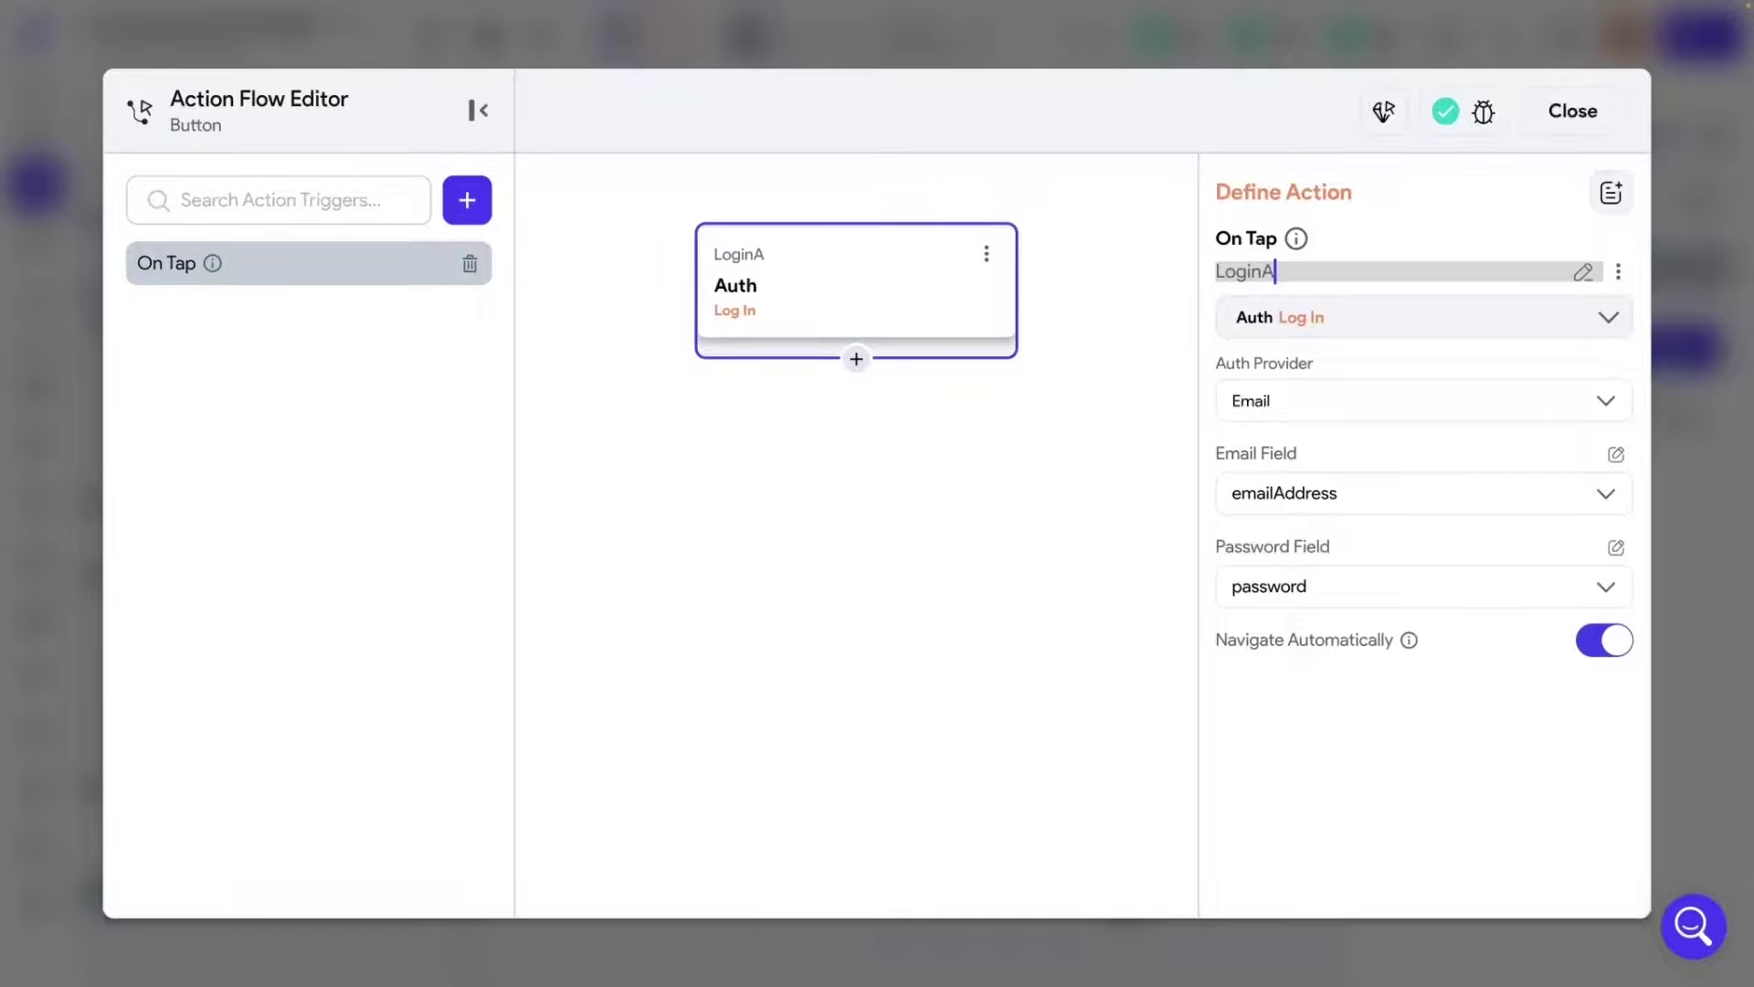
{"action": "key", "text": "Return"}
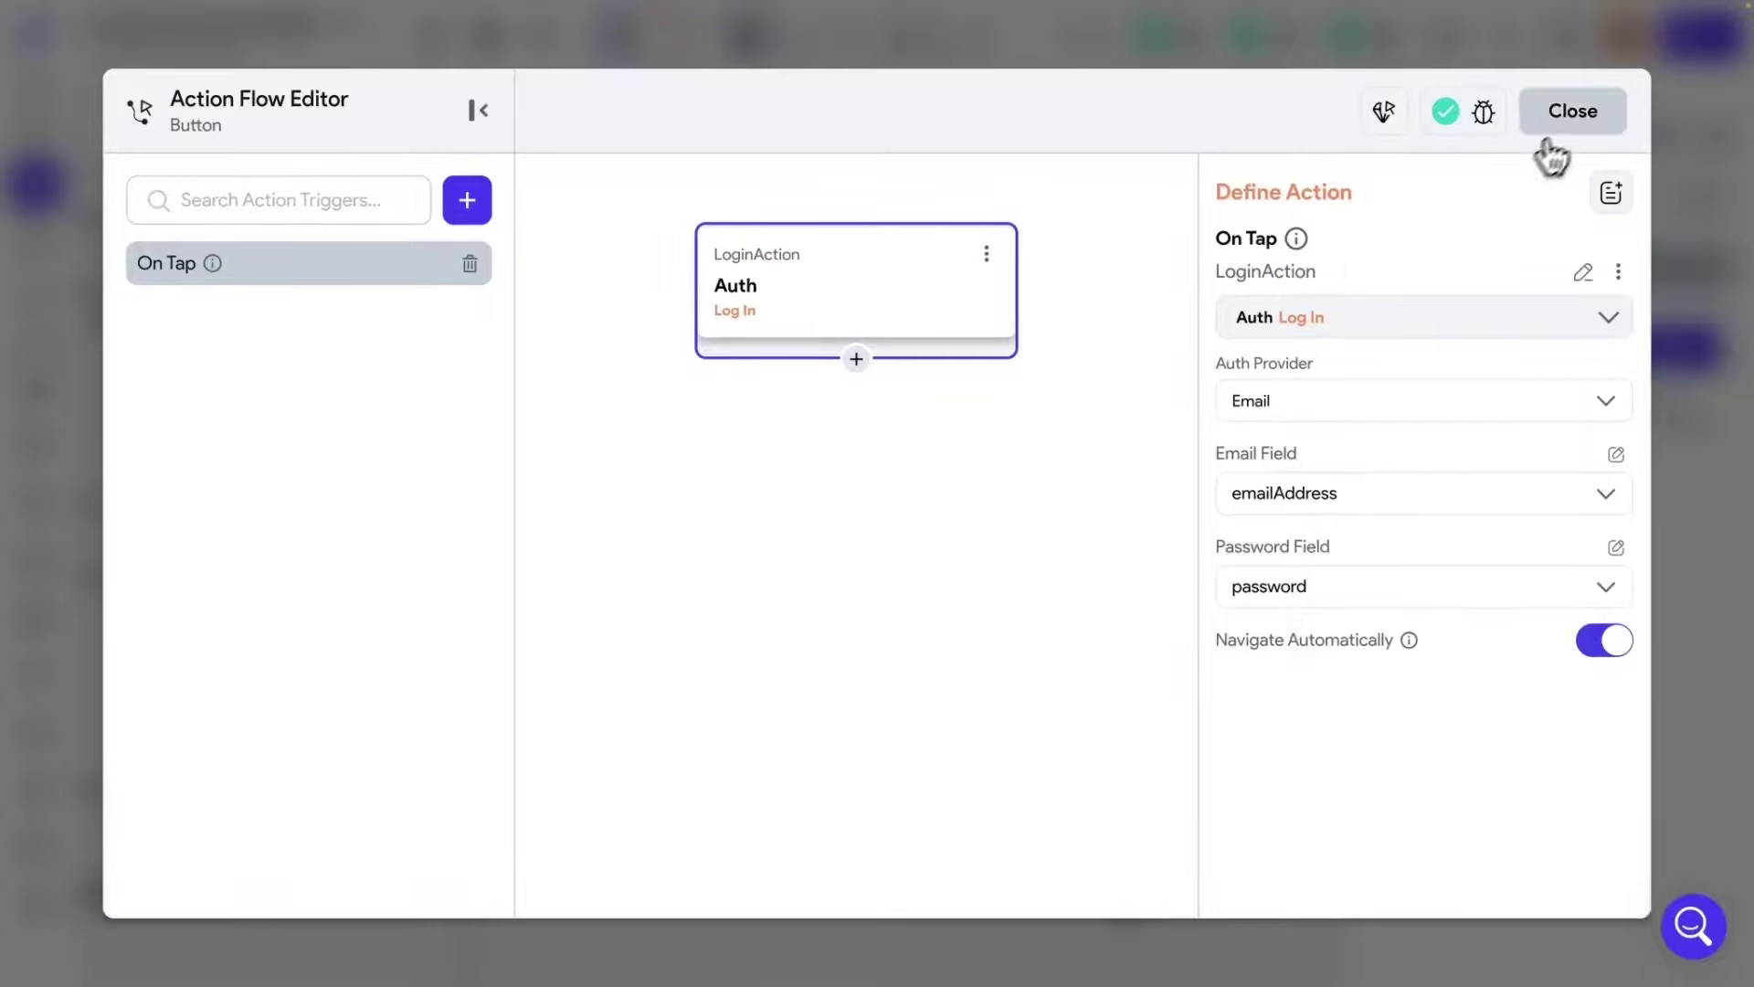
{"action": "left_click", "coordinate": [1564, 117]}
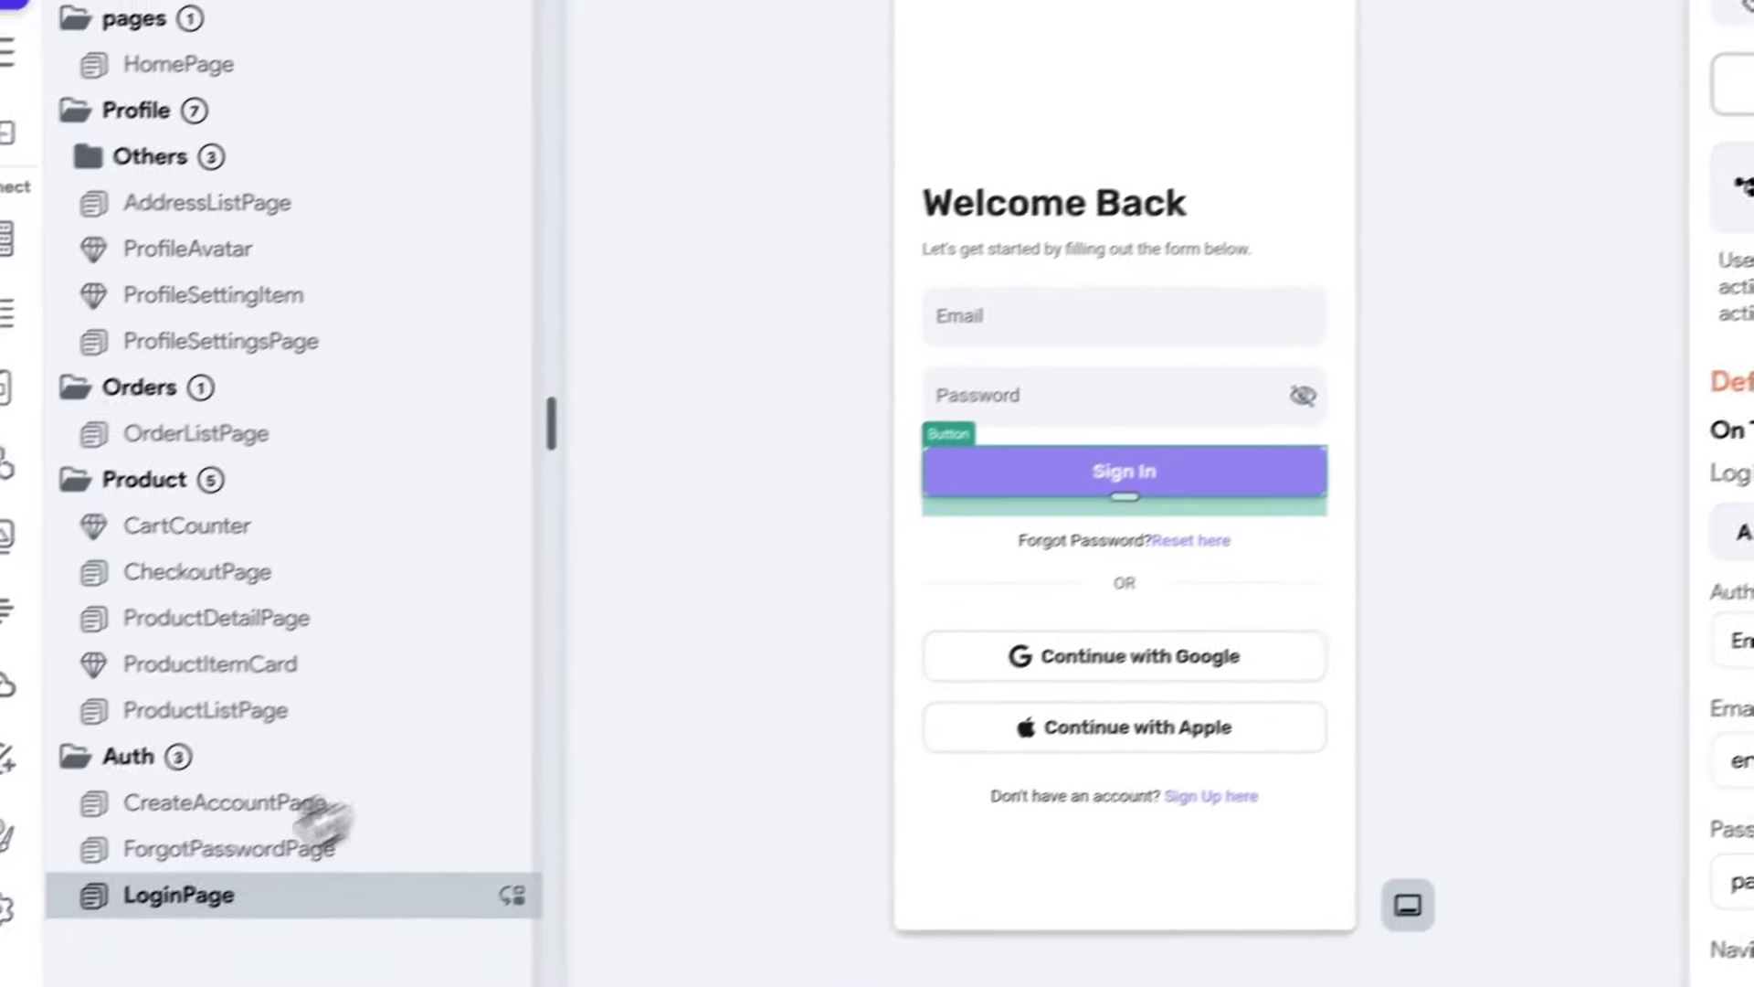
Open ForgotPasswordPage and select its email input and Send Link button.
{"action": "left_click", "coordinate": [210, 853]}
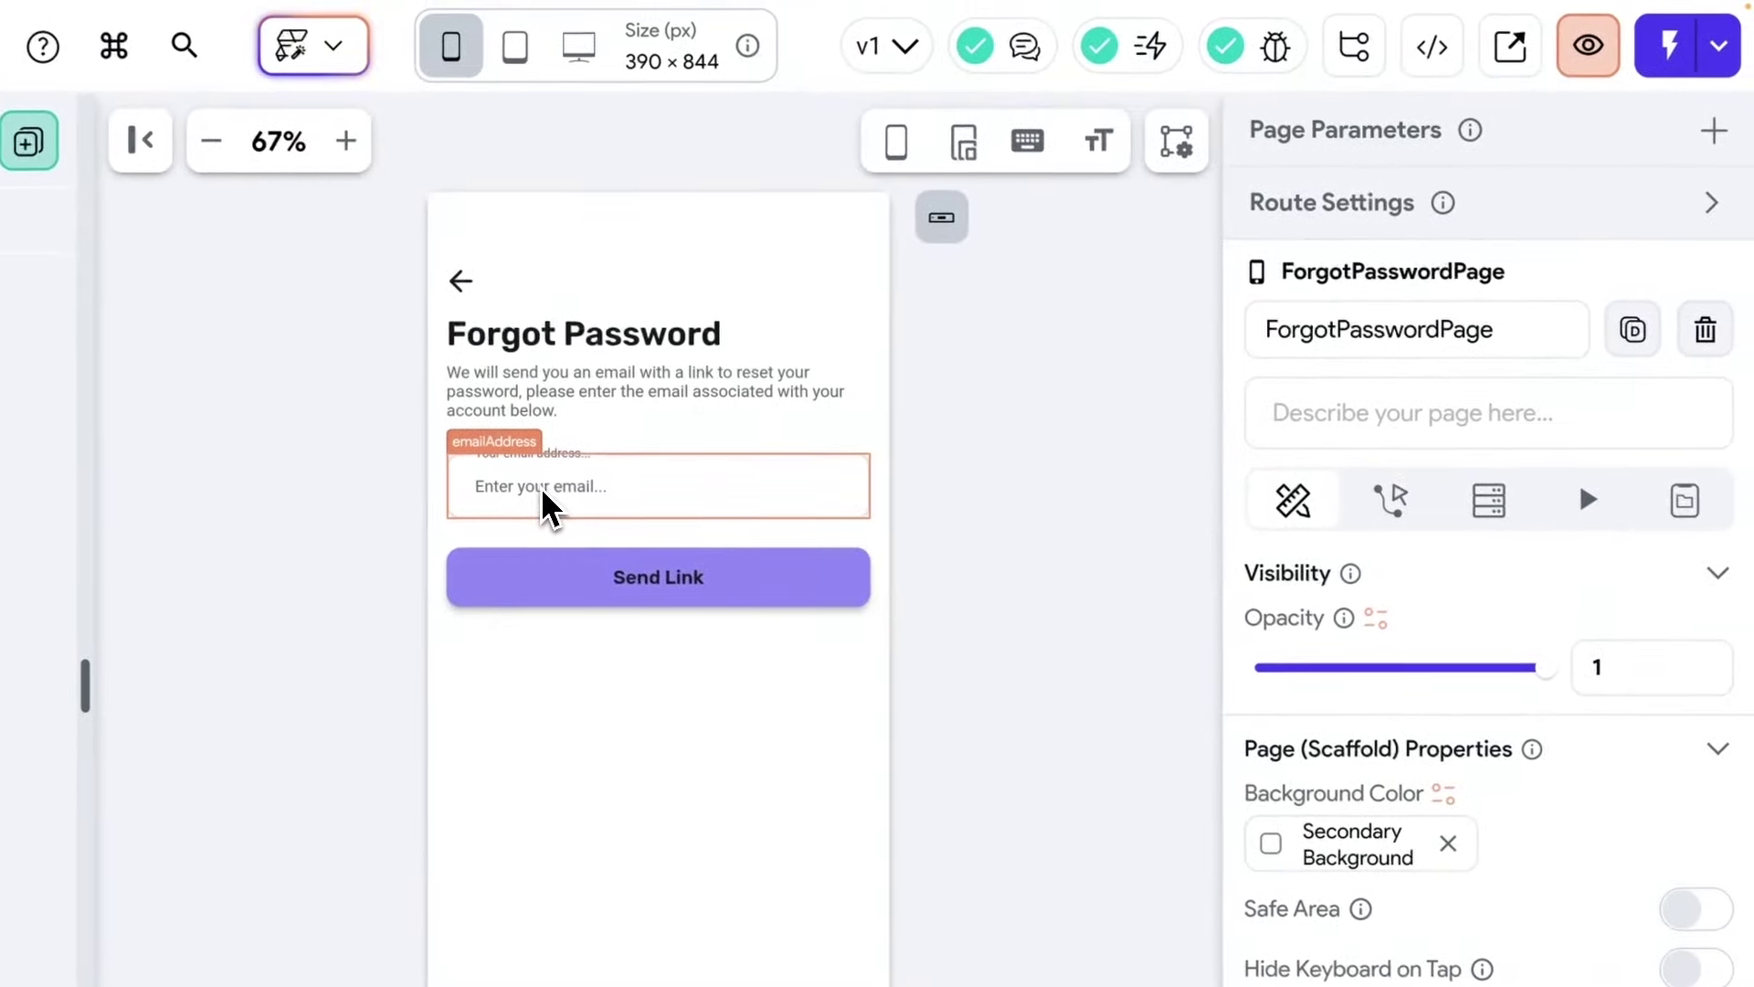
{"action": "left_click", "coordinate": [1013, 181]}
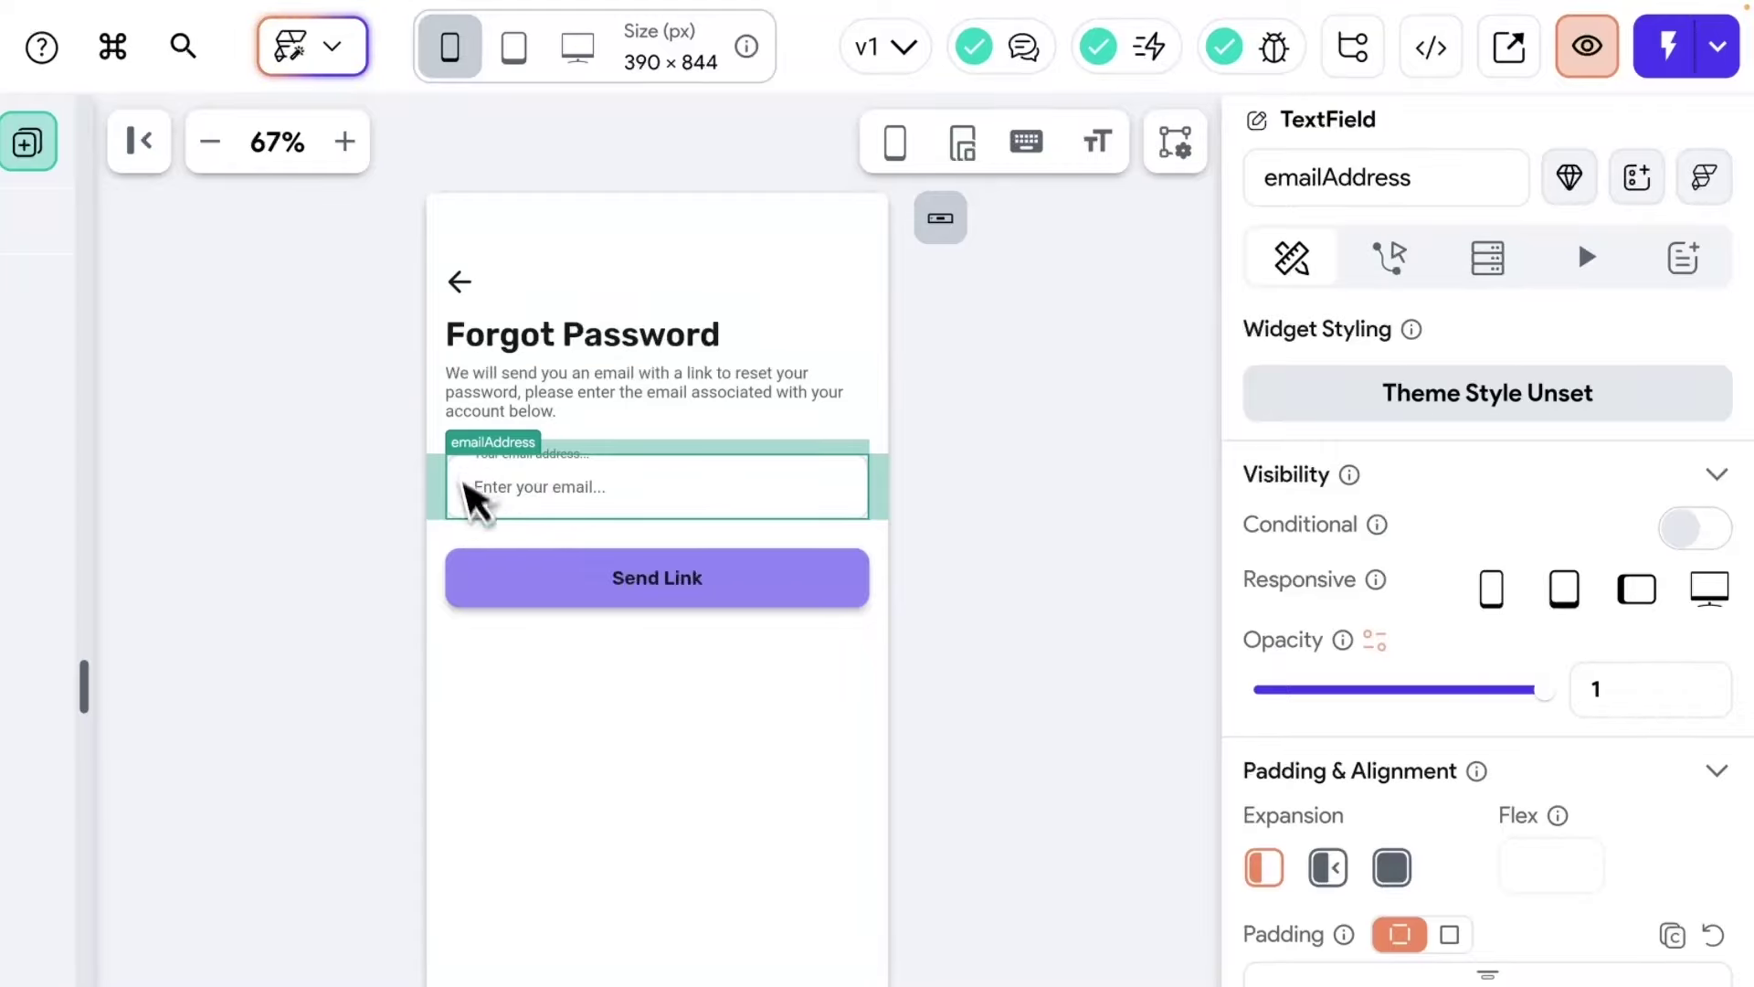
{"action": "left_click", "coordinate": [632, 598]}
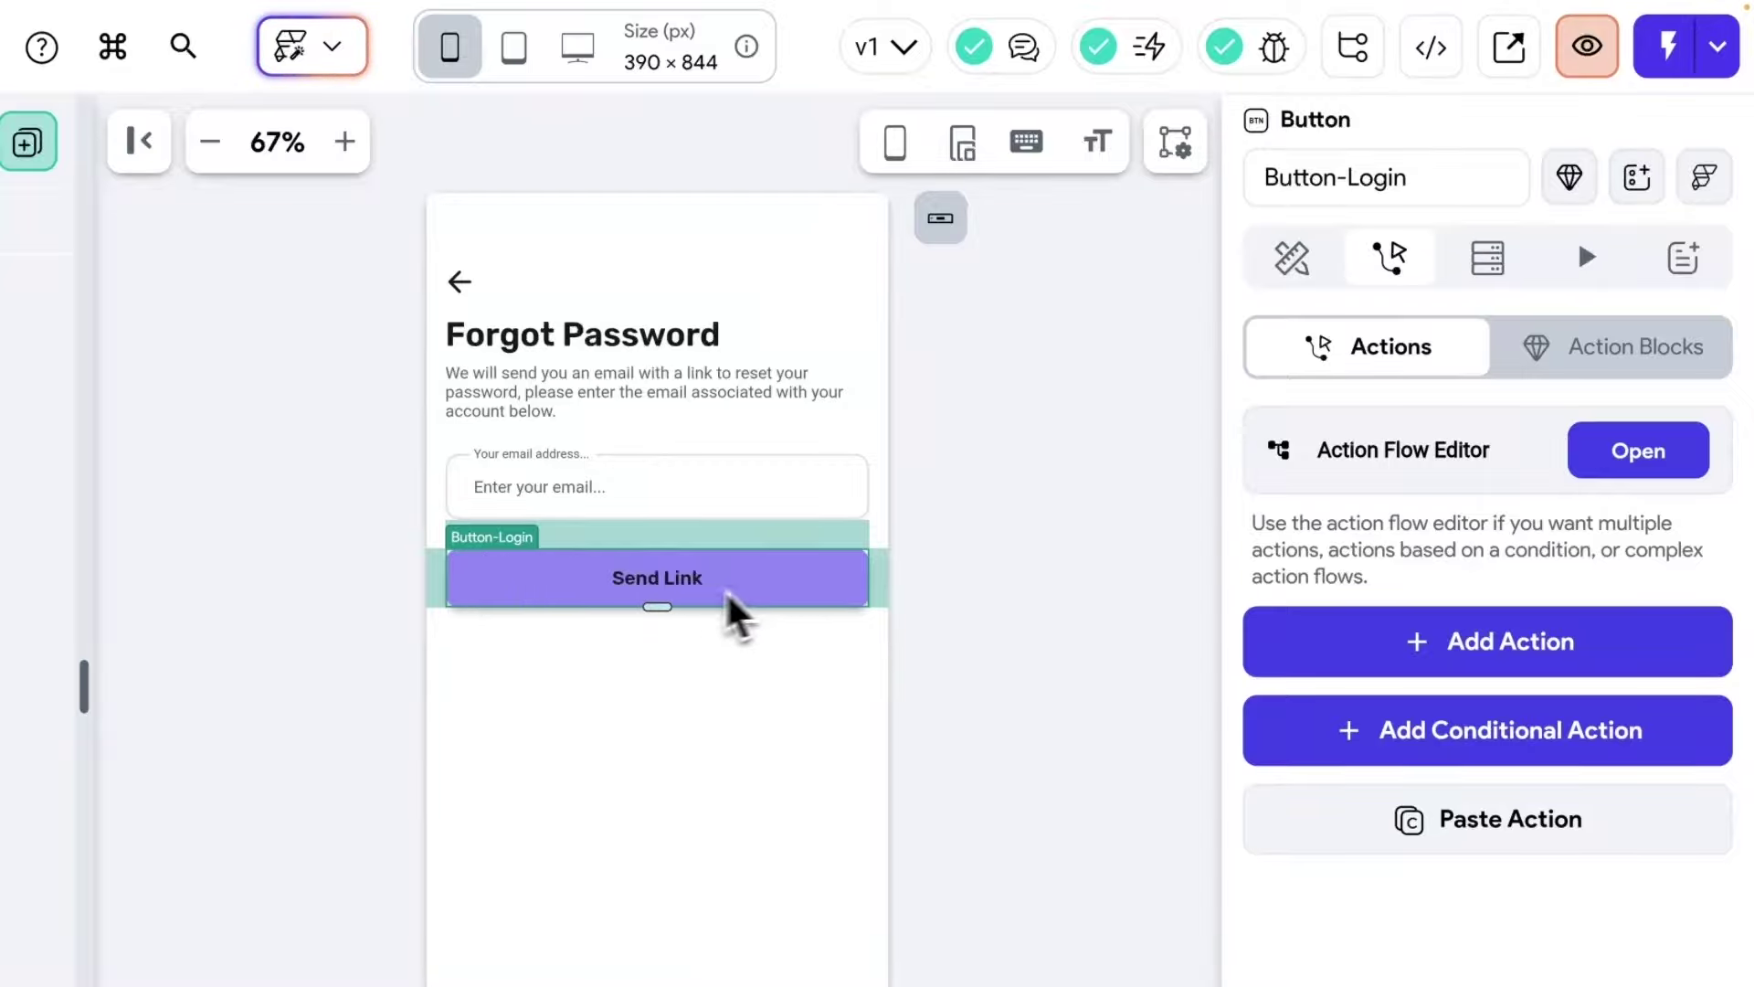
Give Send Link a Firebase Reset Password action with emailAddress as the Email Field.
{"action": "left_click", "coordinate": [1617, 457]}
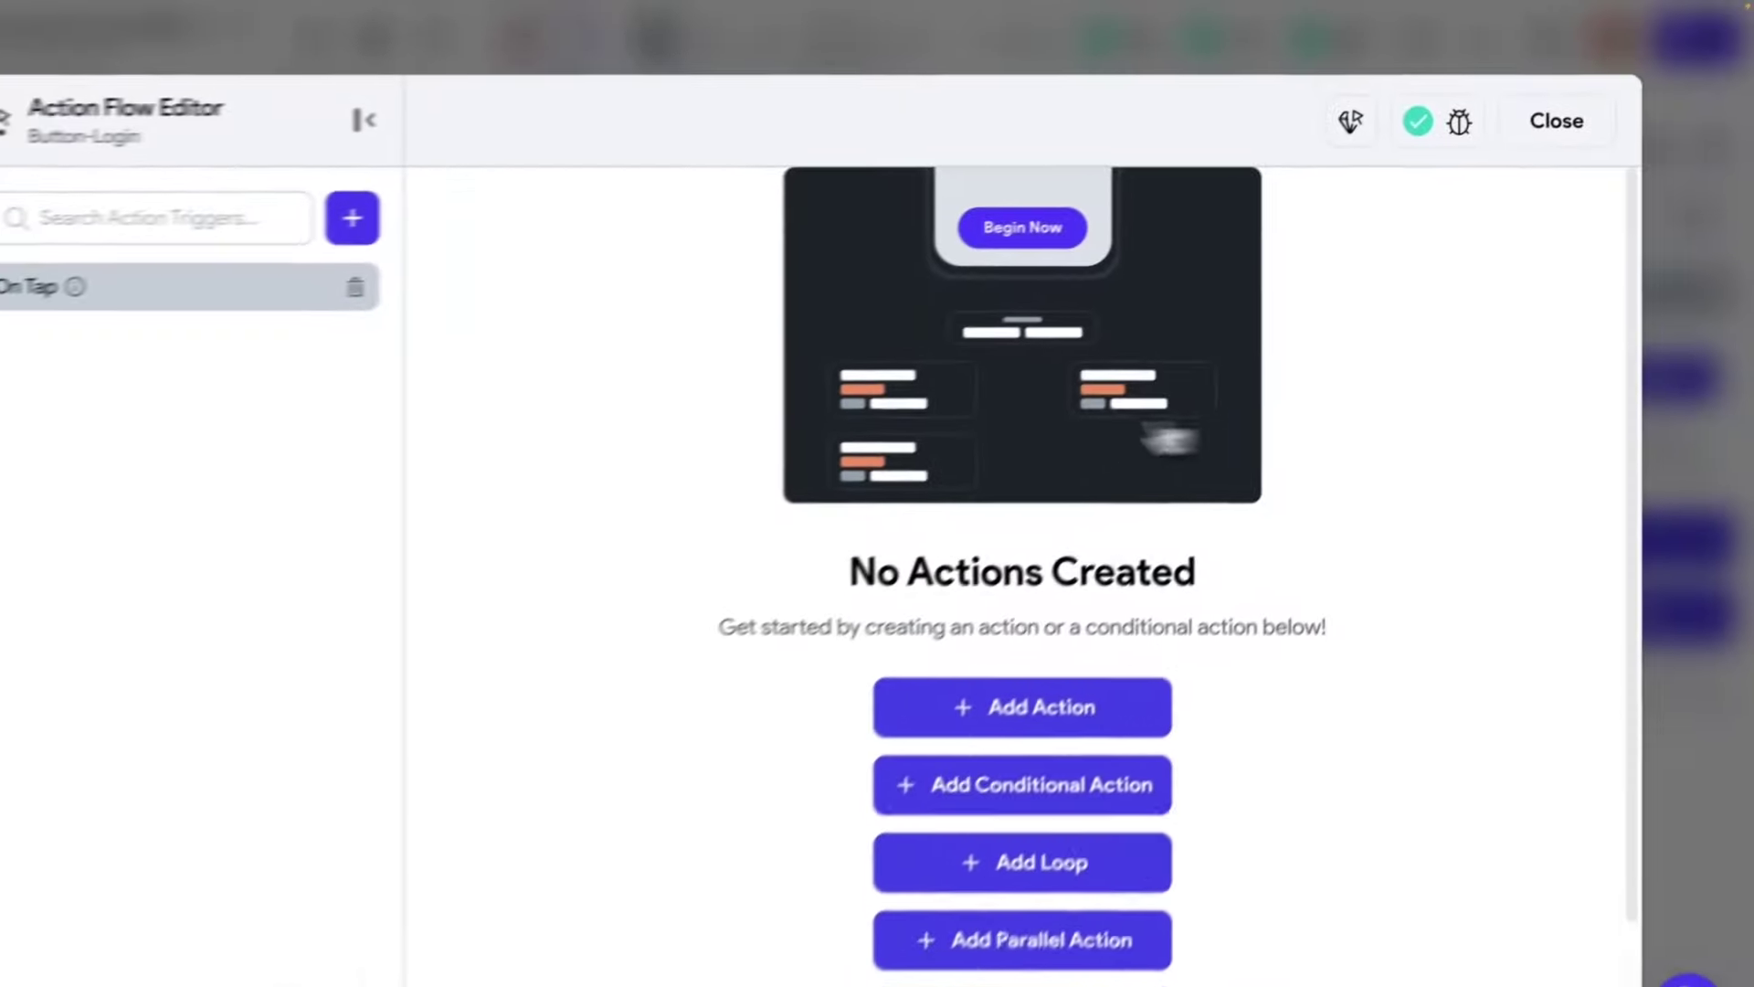
{"action": "left_click", "coordinate": [1073, 659]}
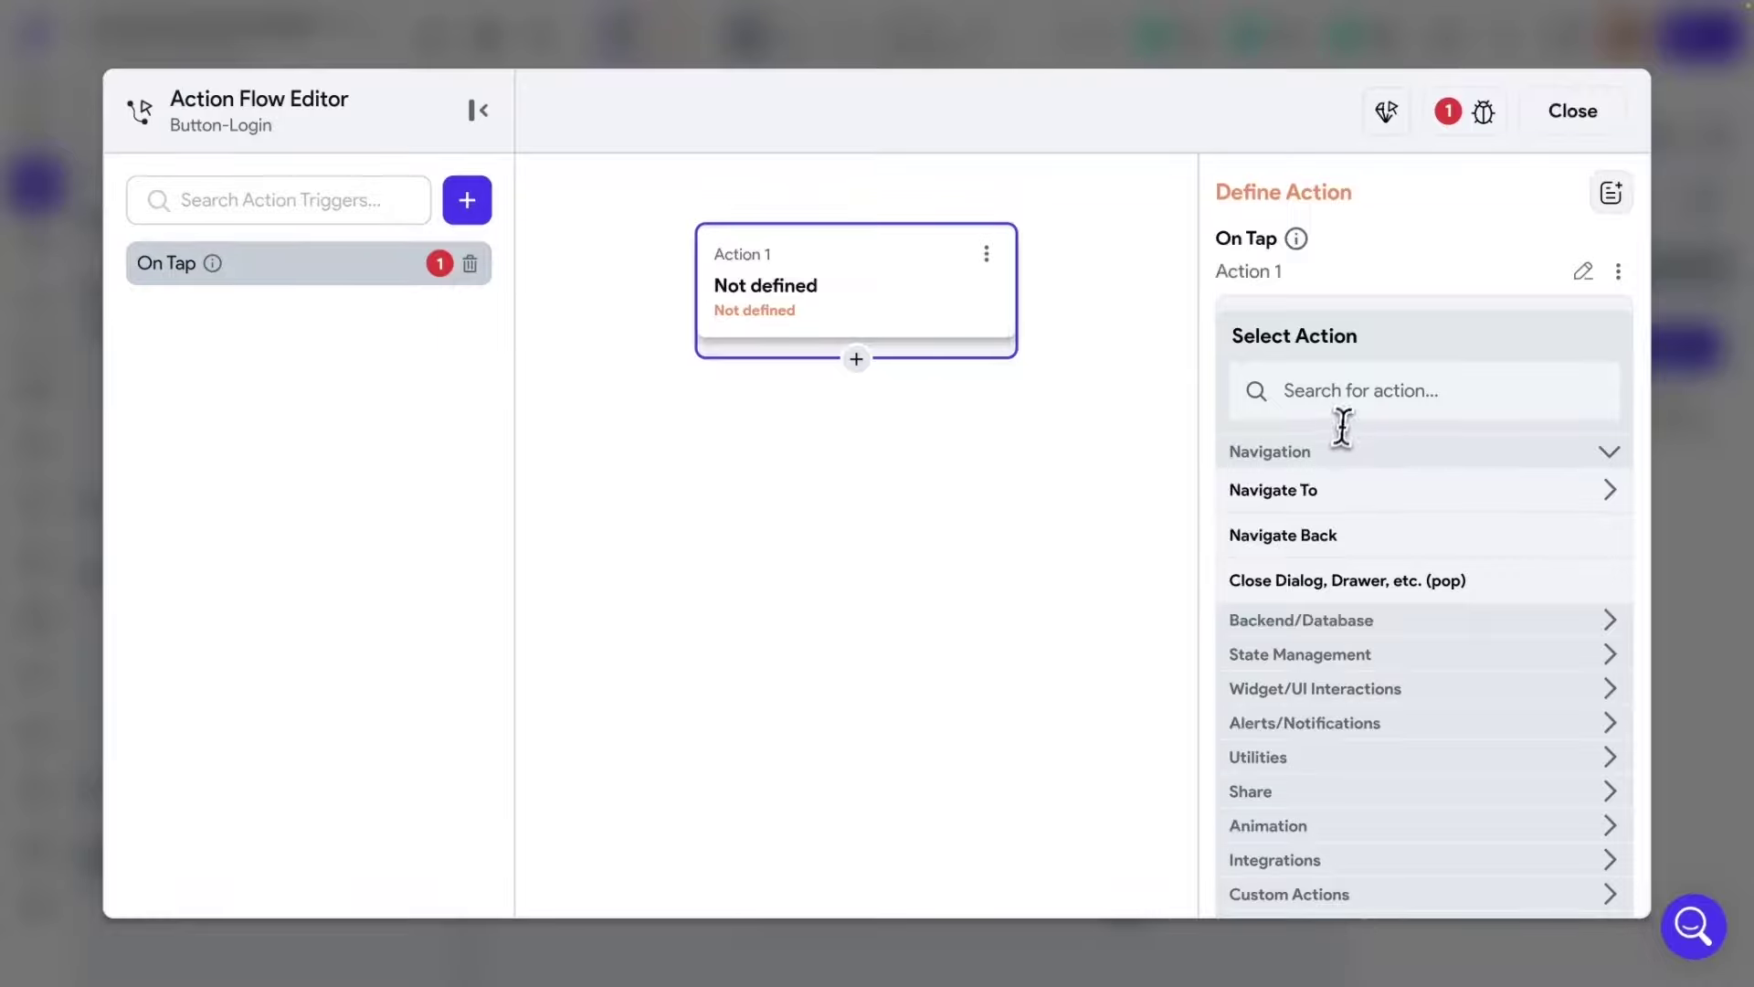
{"action": "left_click", "coordinate": [1346, 389]}
{"action": "type", "text": "firebase au"}
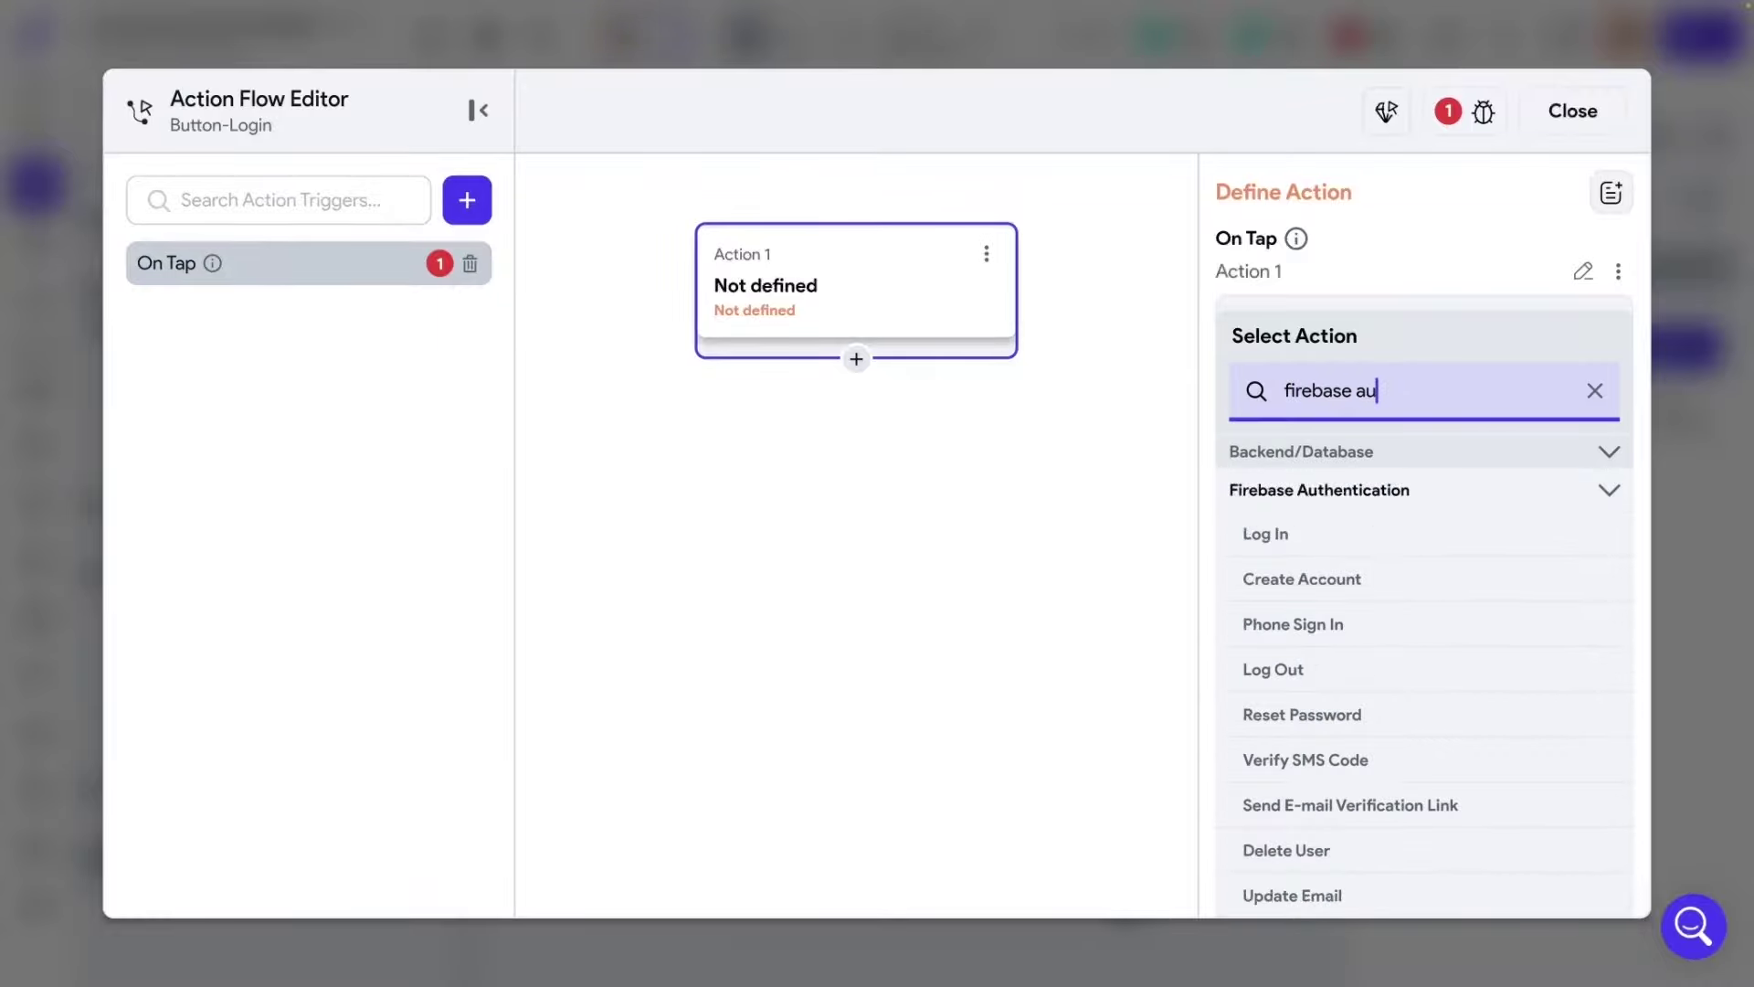
{"action": "scroll", "coordinate": [1431, 652], "scroll_direction": "down", "scroll_amount": 1}
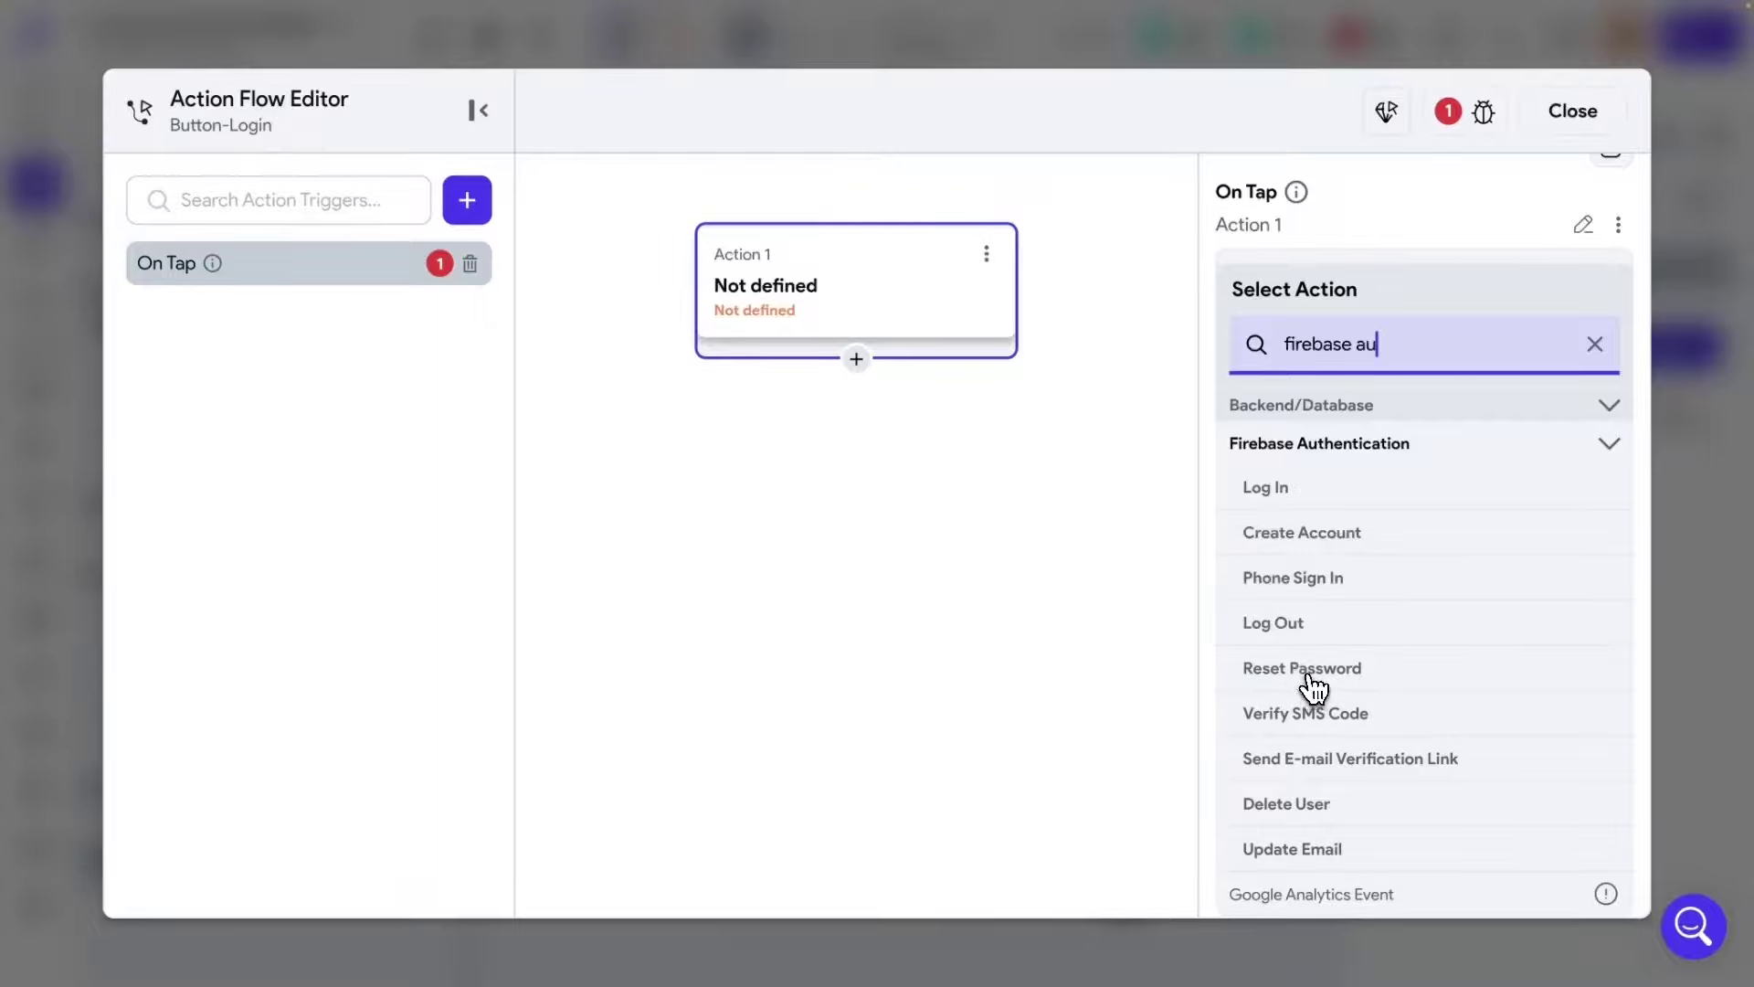
{"action": "left_click", "coordinate": [1304, 674]}
{"action": "left_click", "coordinate": [1307, 407]}
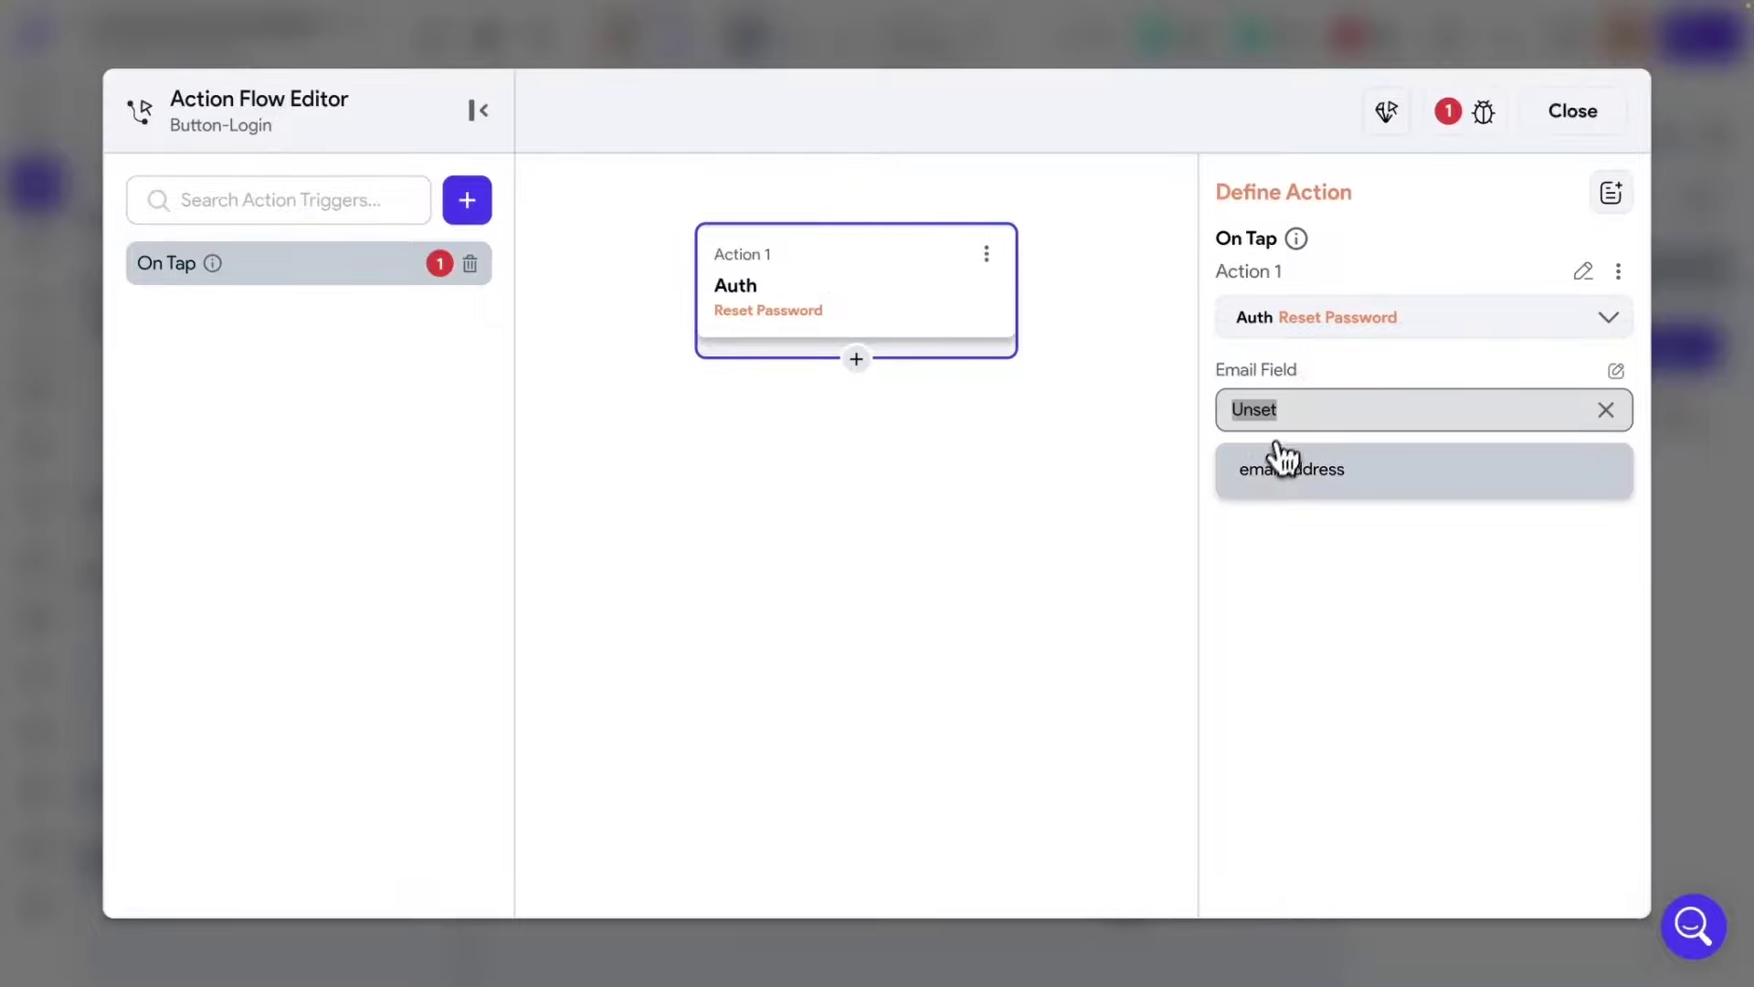
{"action": "left_click", "coordinate": [1290, 470]}
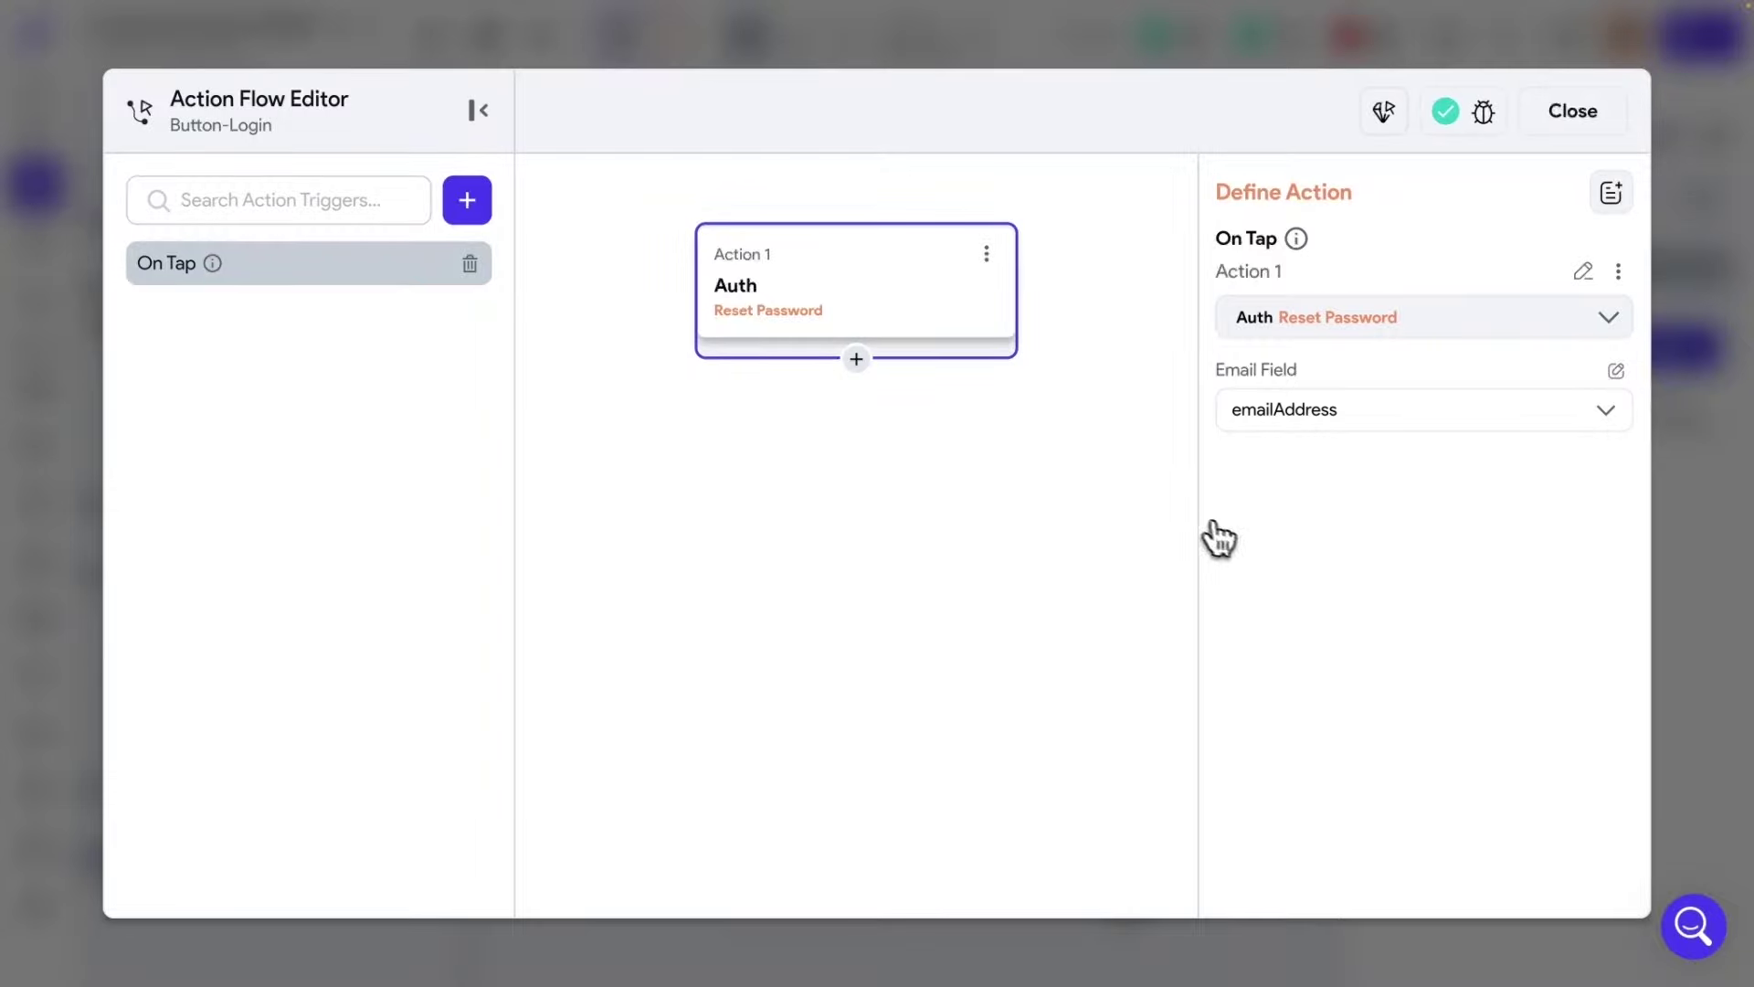
{"action": "left_click", "coordinate": [1544, 127]}
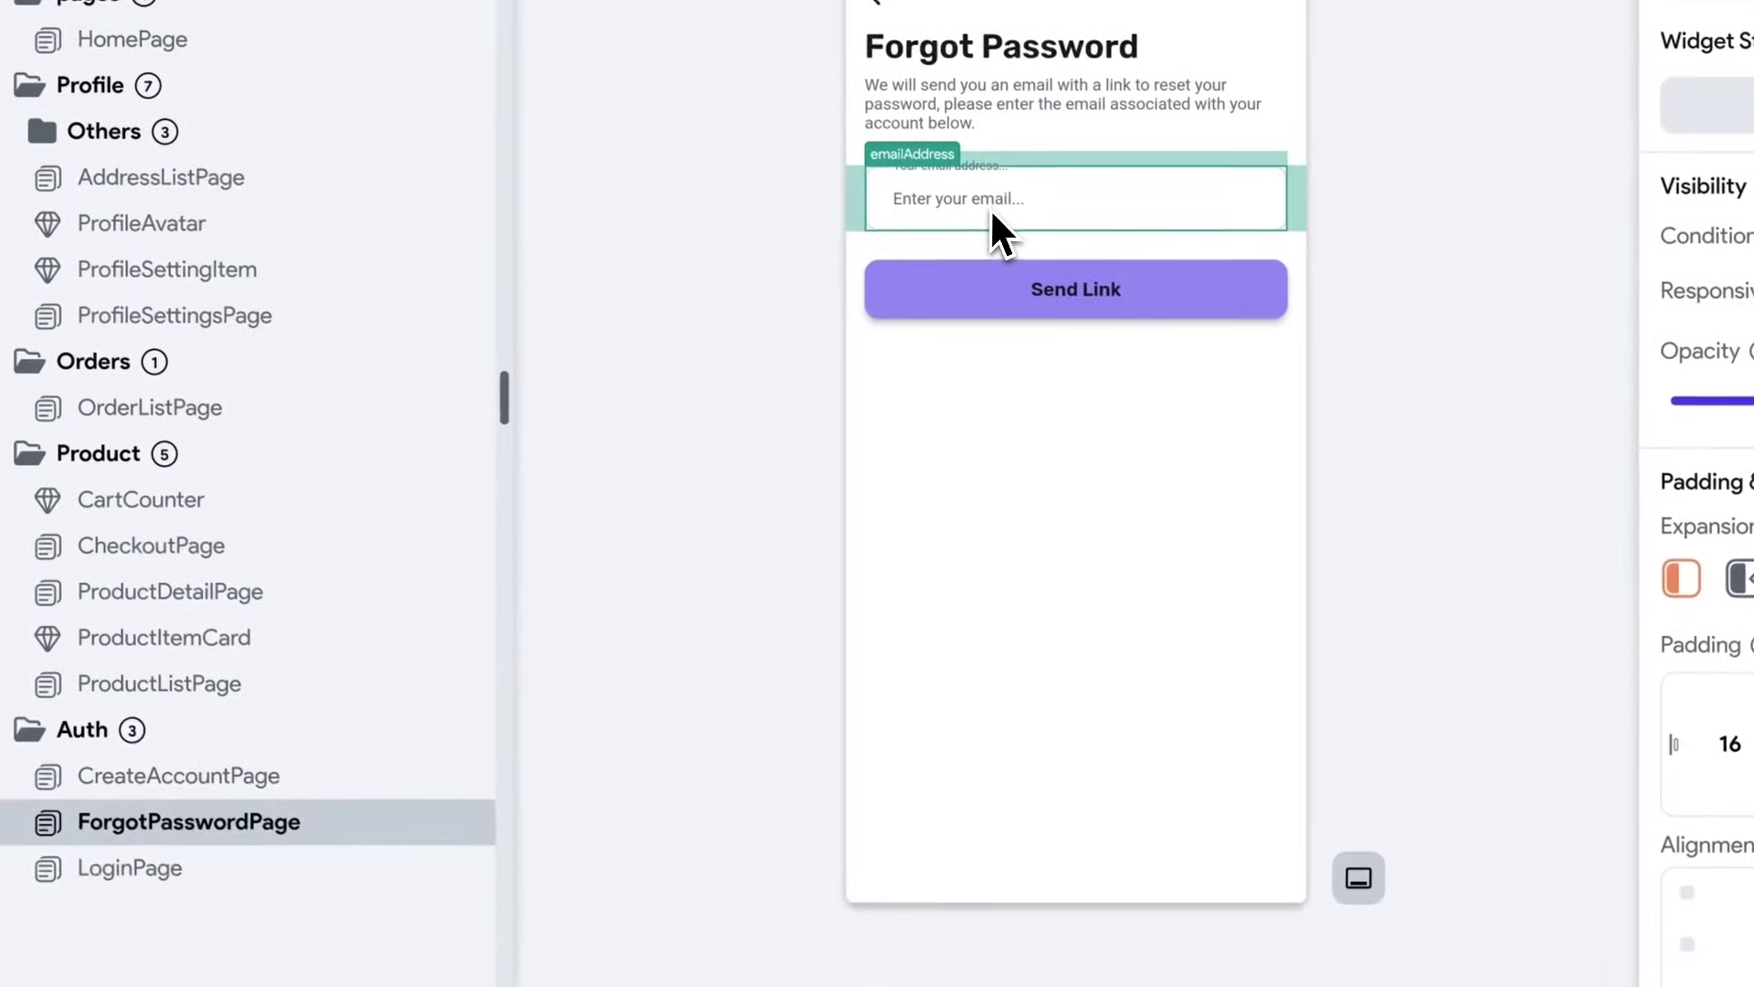
{"action": "left_click", "coordinate": [1127, 304]}
{"action": "key", "text": "Escape"}
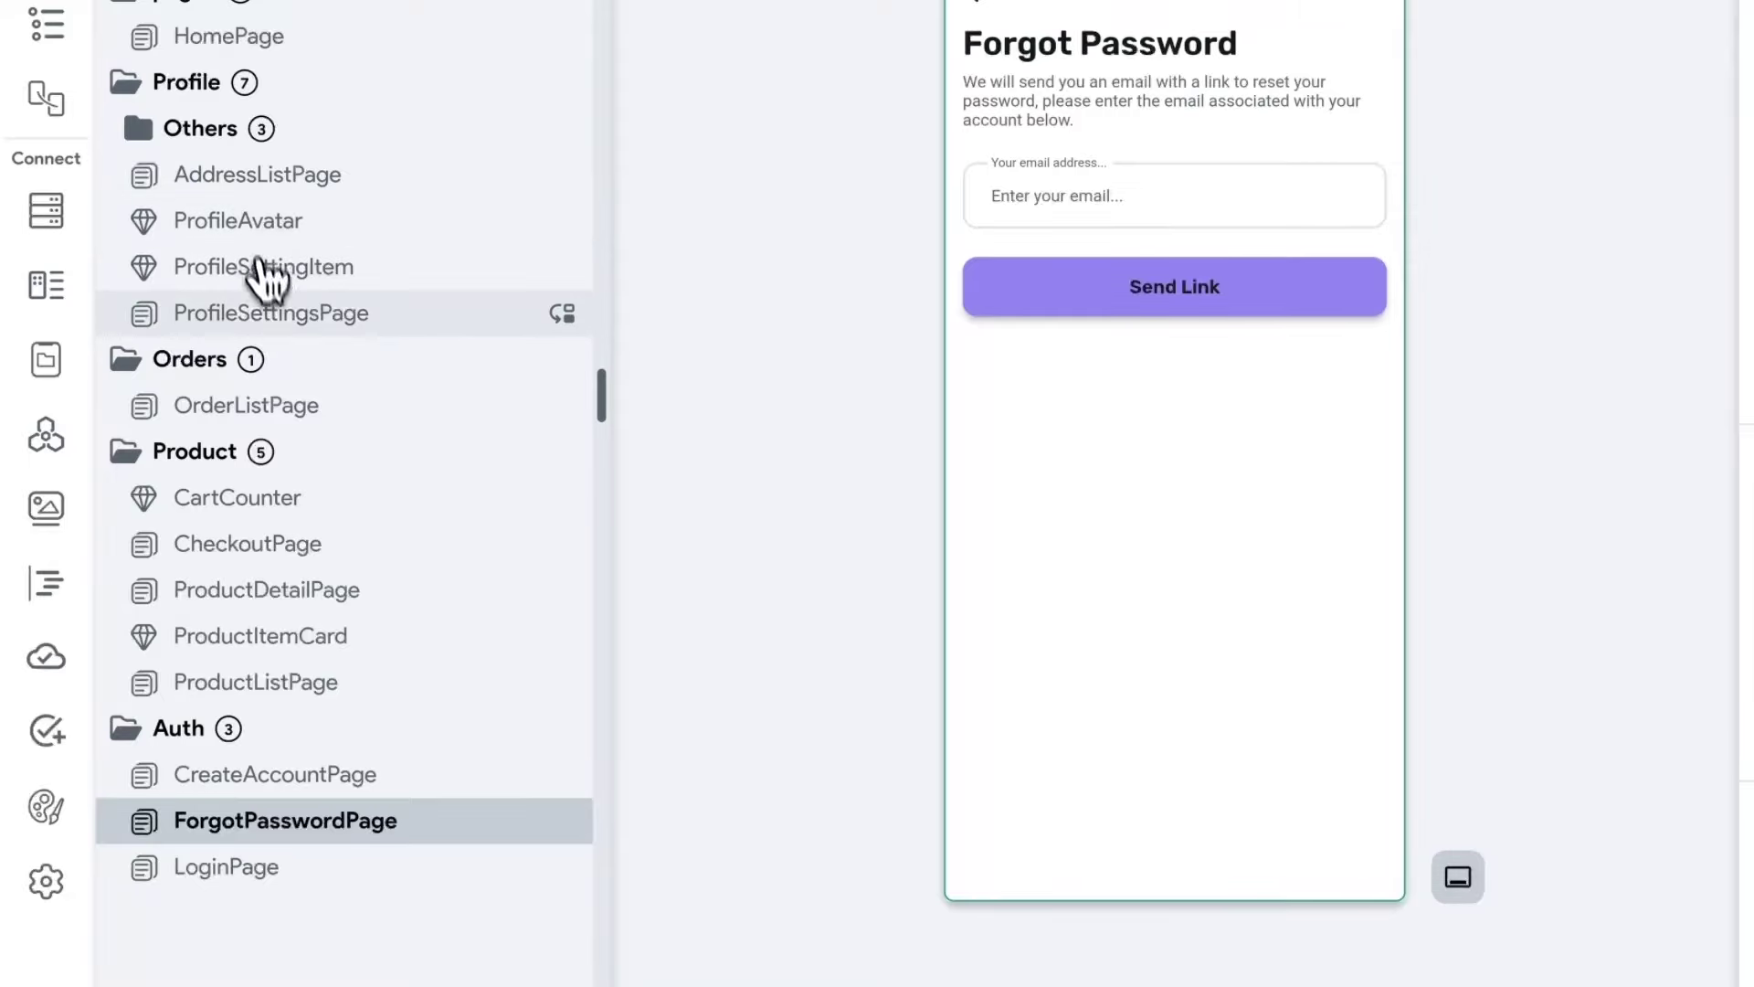
On ProfileSettingsPage, bind the sample email text under the name to Authenticated User > Email.
{"action": "left_click", "coordinate": [257, 315]}
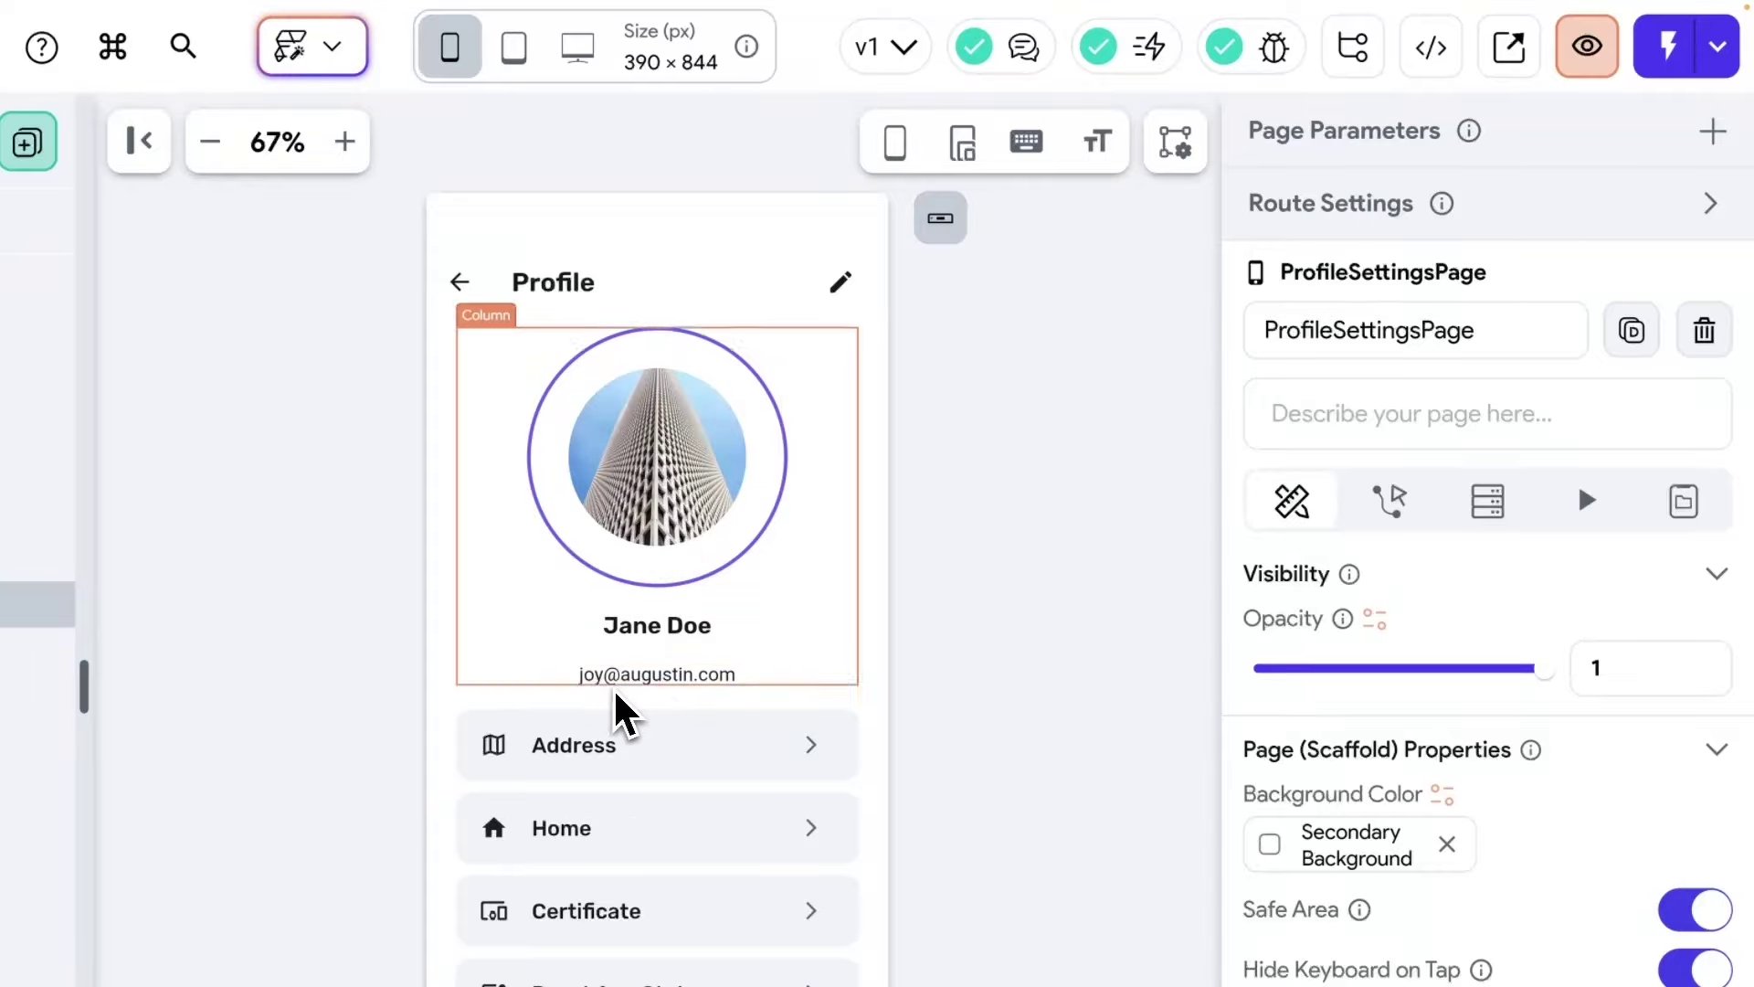
{"action": "left_click", "coordinate": [658, 681]}
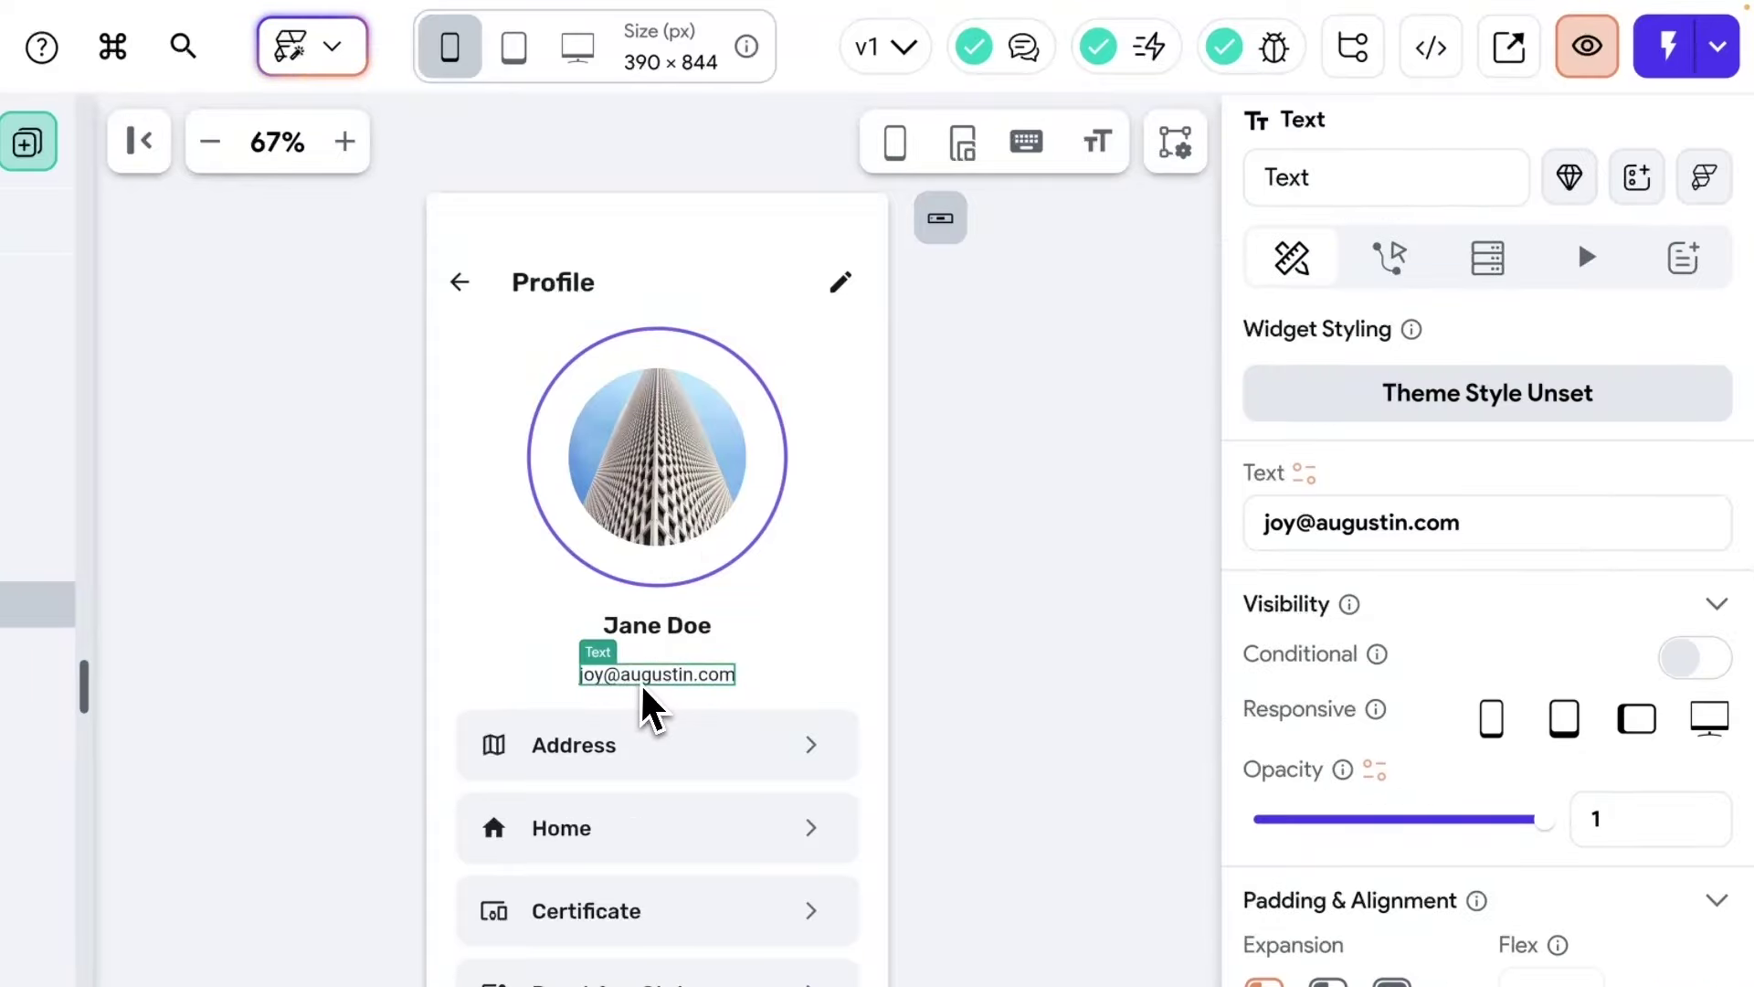
{"action": "left_click", "coordinate": [1259, 523]}
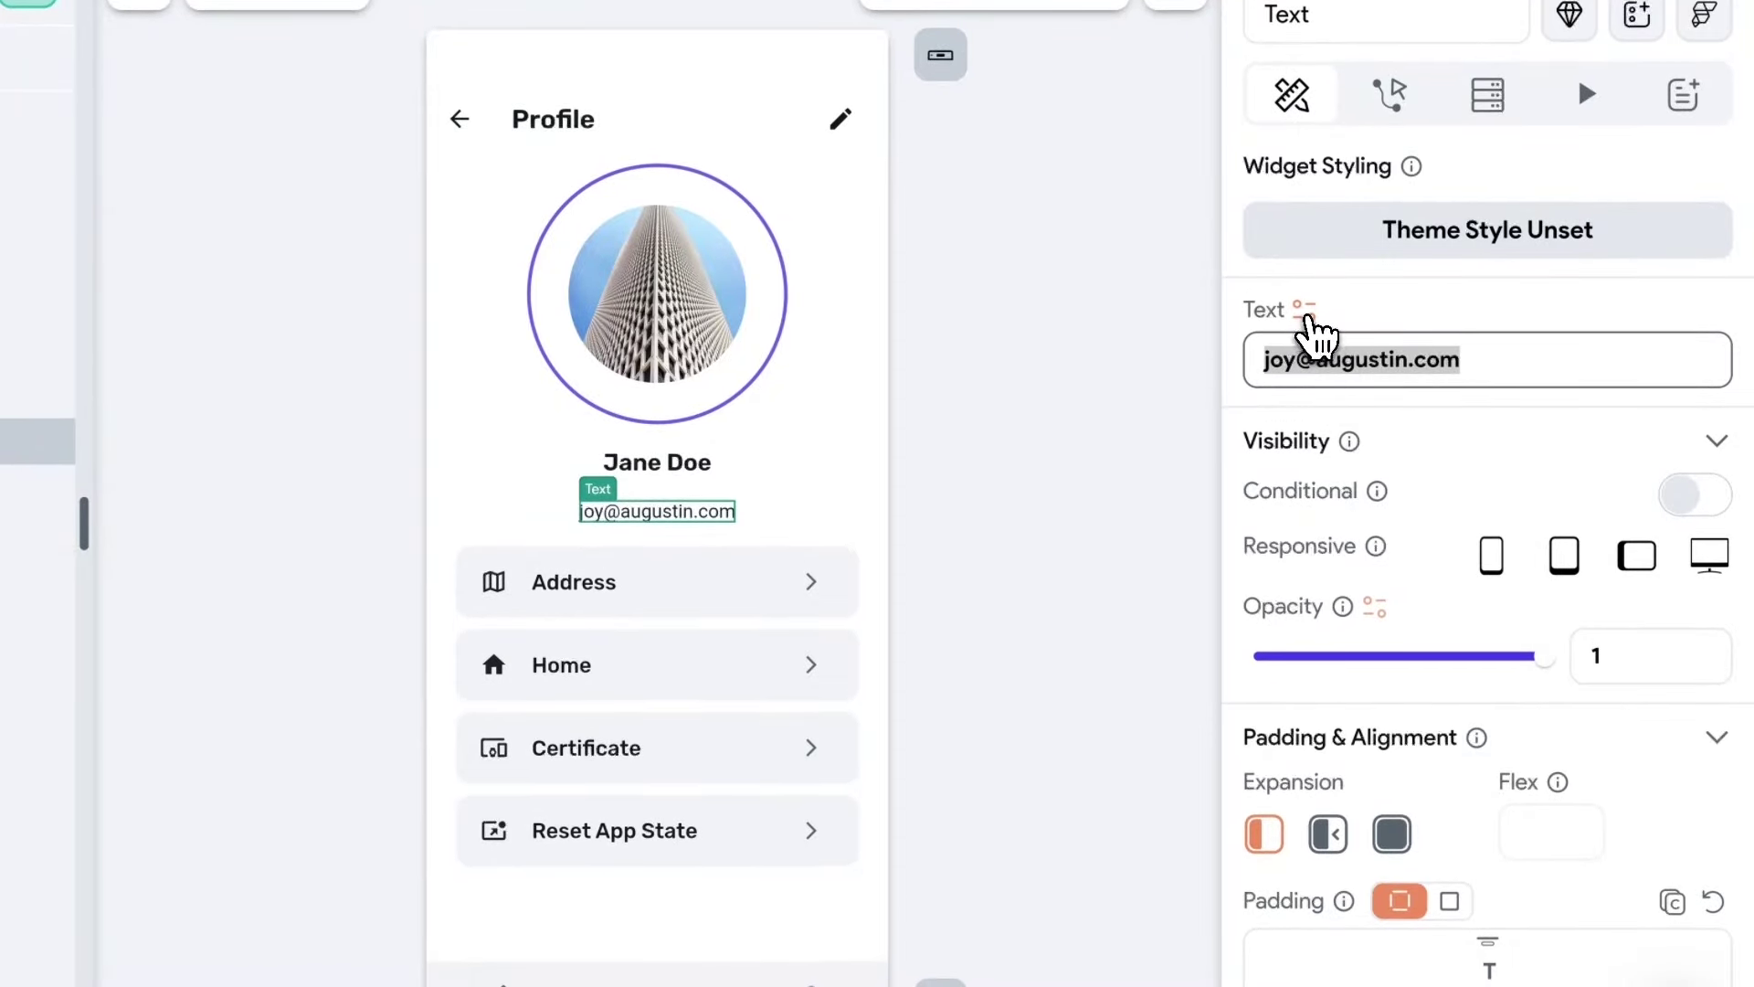
{"action": "left_click", "coordinate": [1305, 312]}
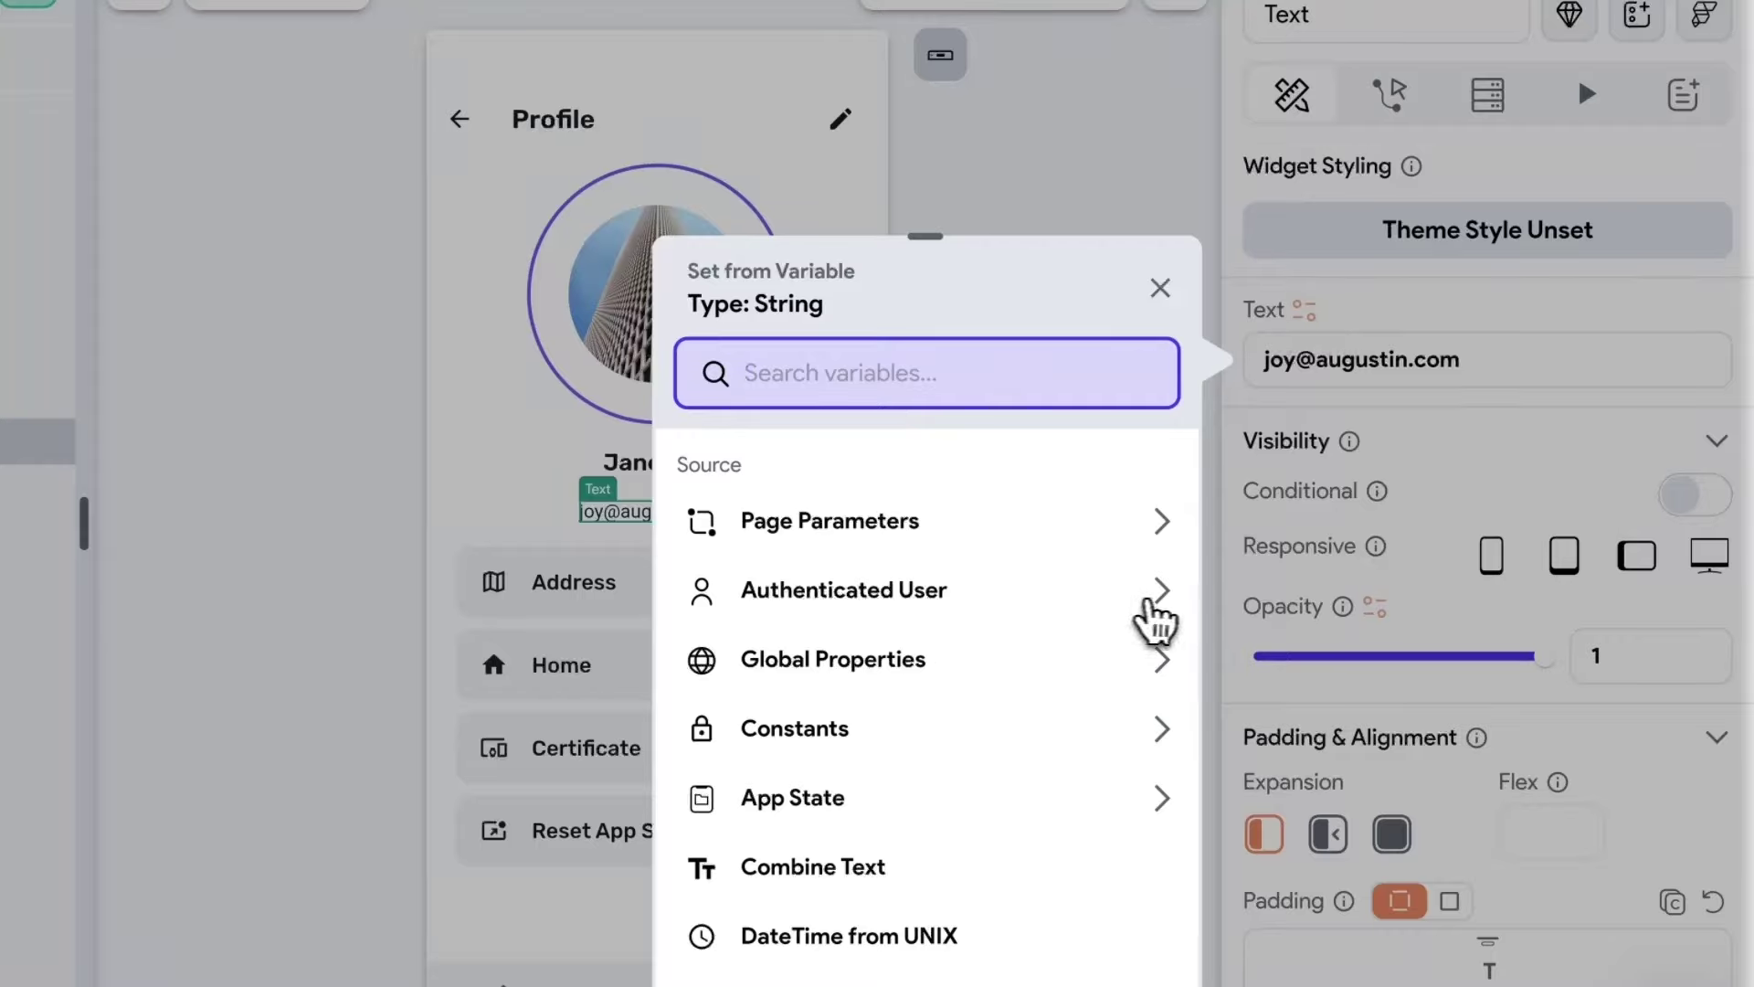
{"action": "left_click", "coordinate": [1162, 591]}
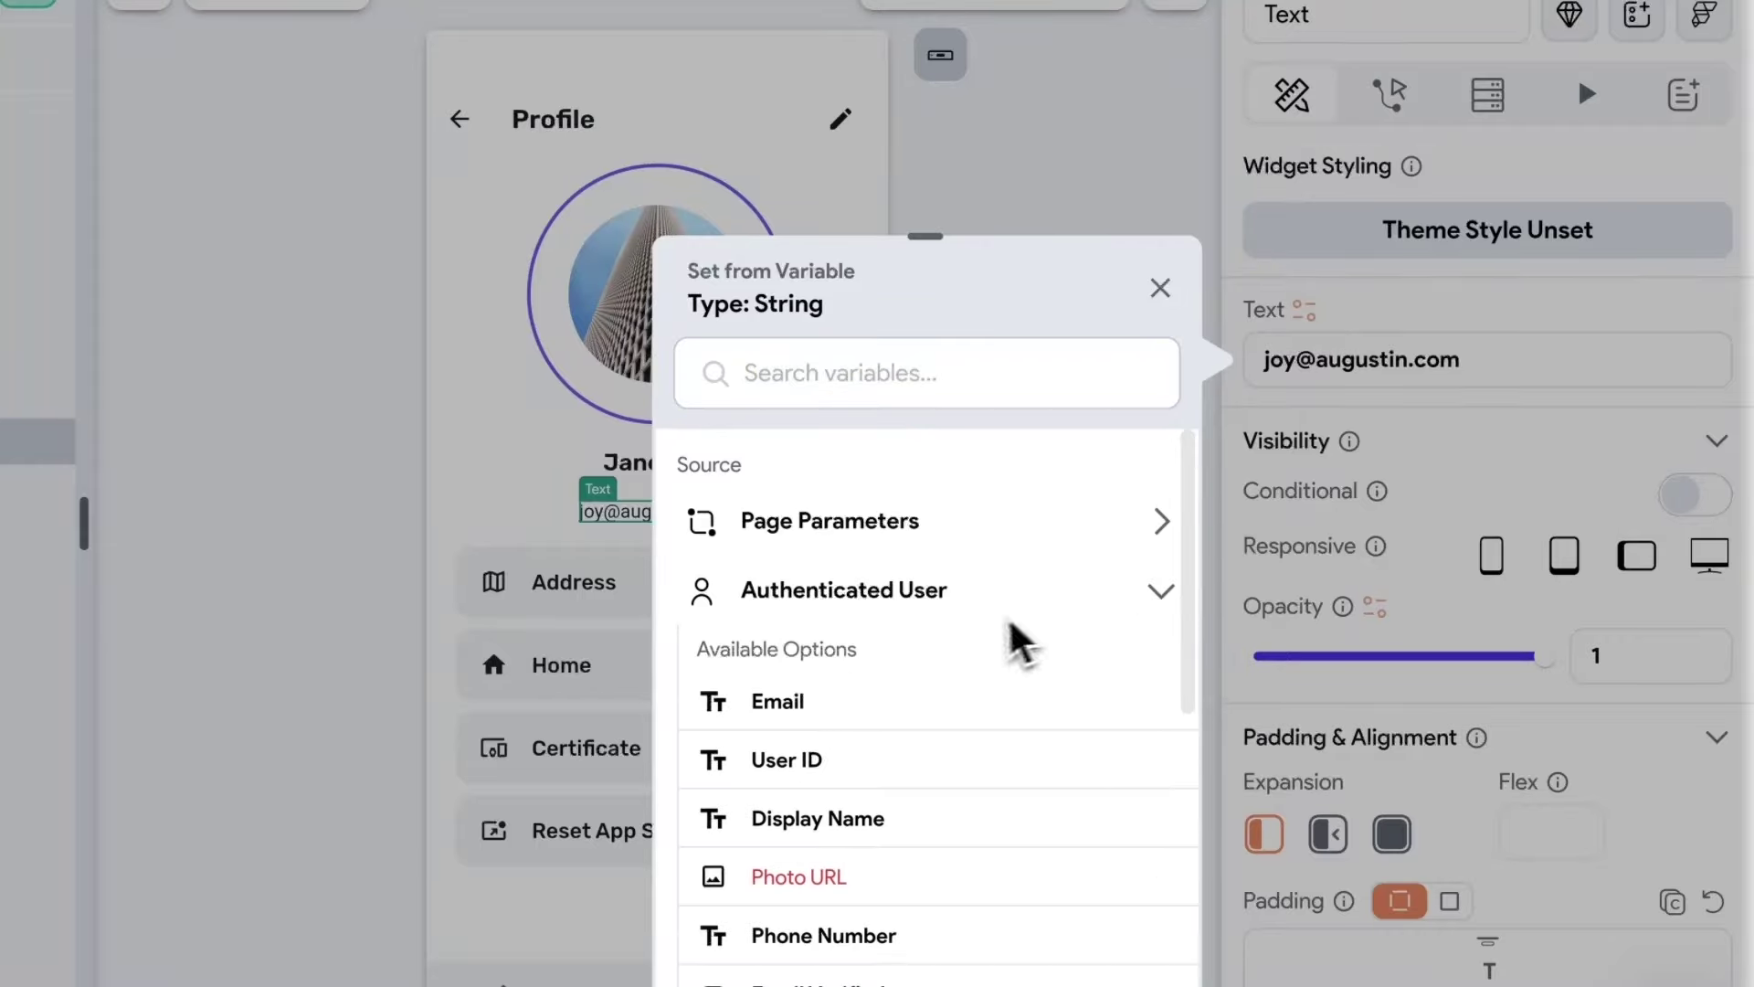
{"action": "scroll", "coordinate": [1005, 641], "scroll_direction": "down", "scroll_amount": 2}
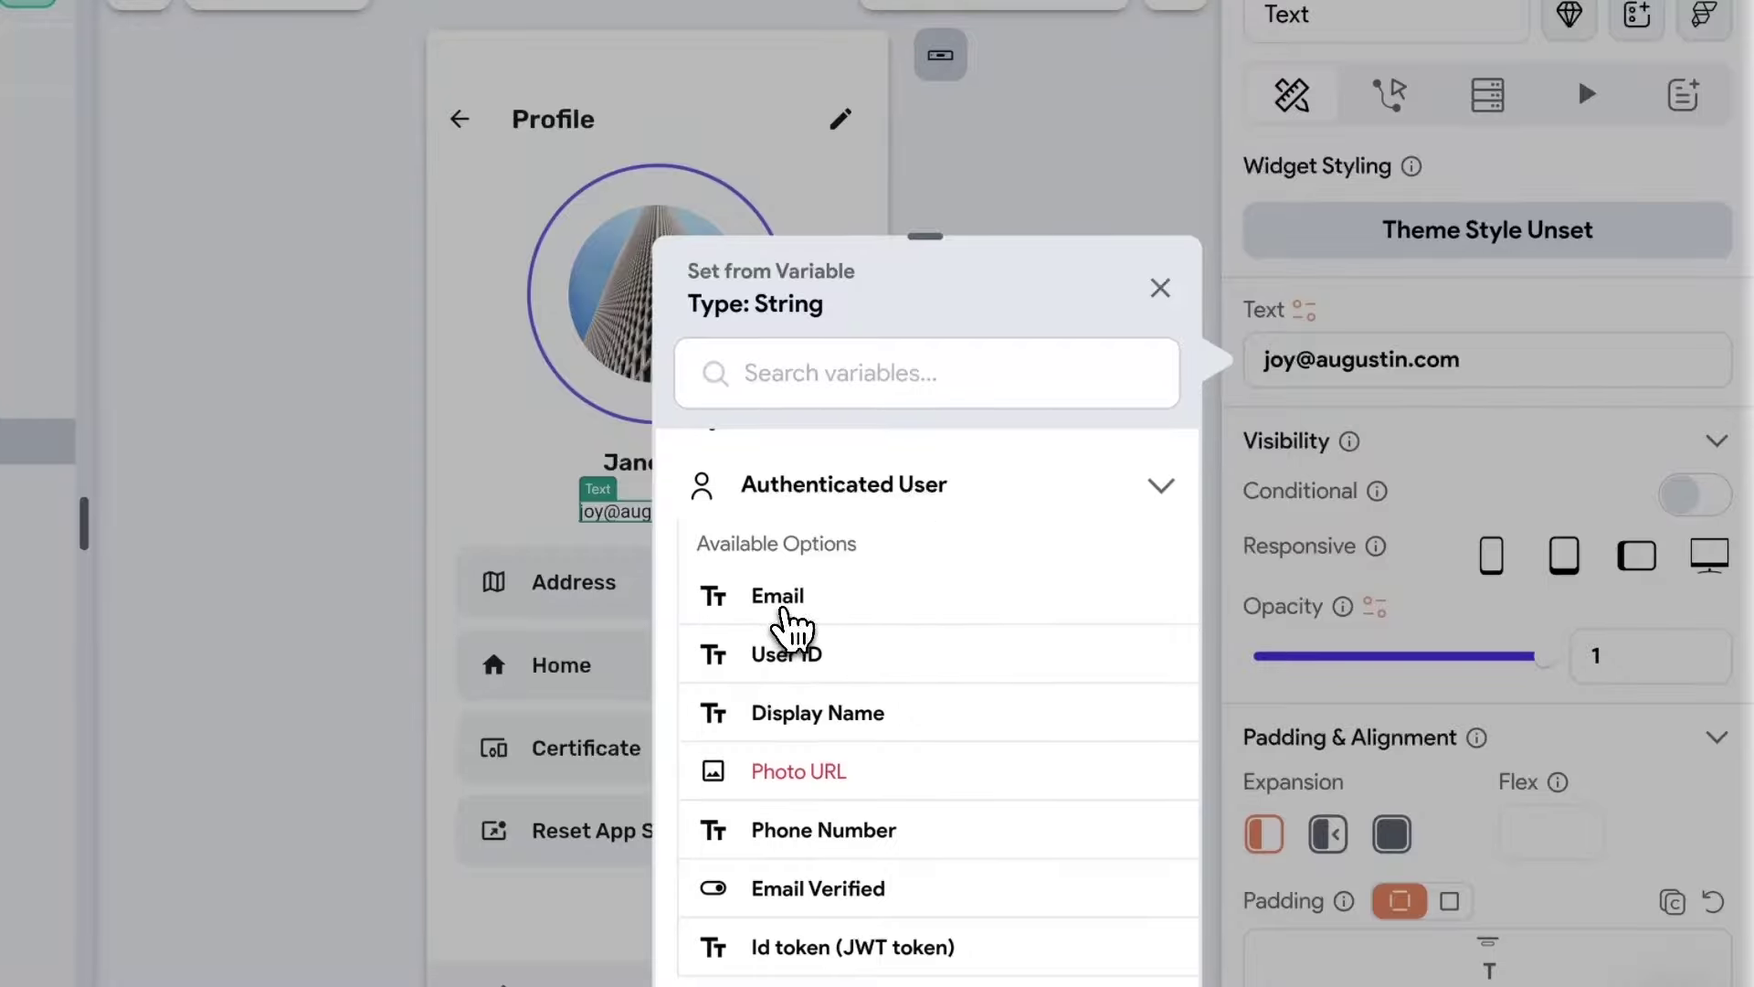
{"action": "left_click", "coordinate": [784, 610]}
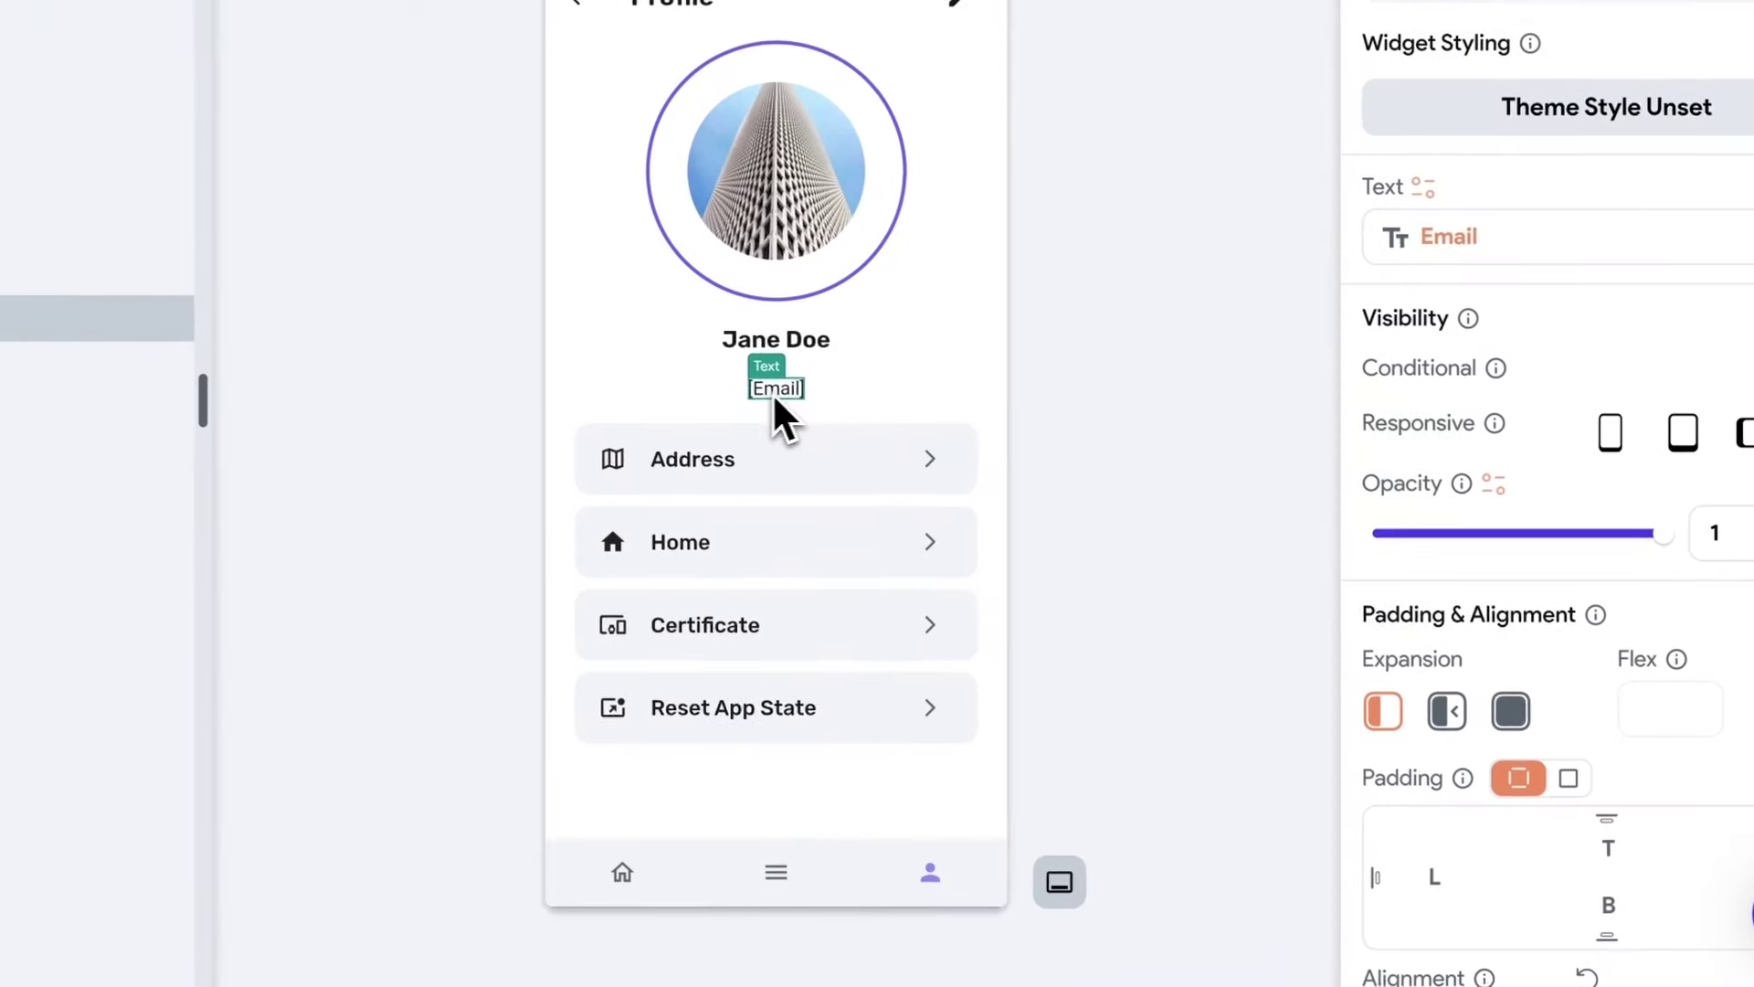
{"action": "left_click", "coordinate": [670, 686]}
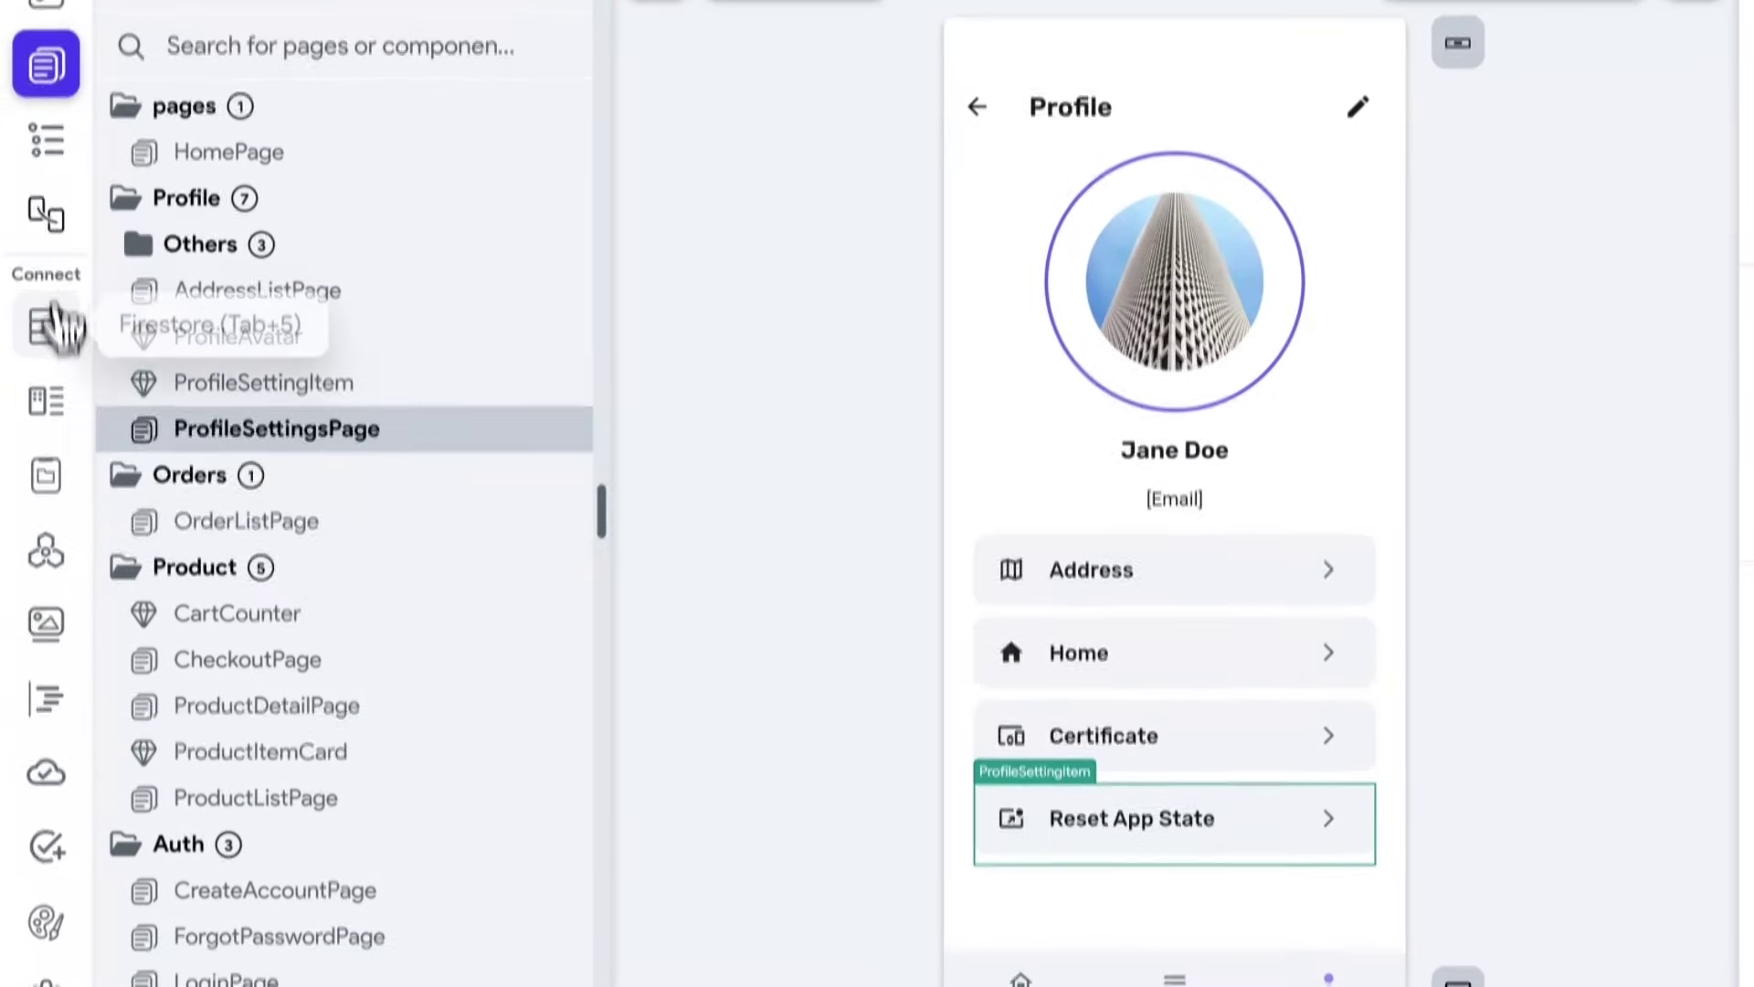
Add a Button widget below the Reset App State row on the profile page.
{"action": "left_click", "coordinate": [47, 150]}
{"action": "left_click", "coordinate": [234, 228]}
{"action": "type", "text": "n"}
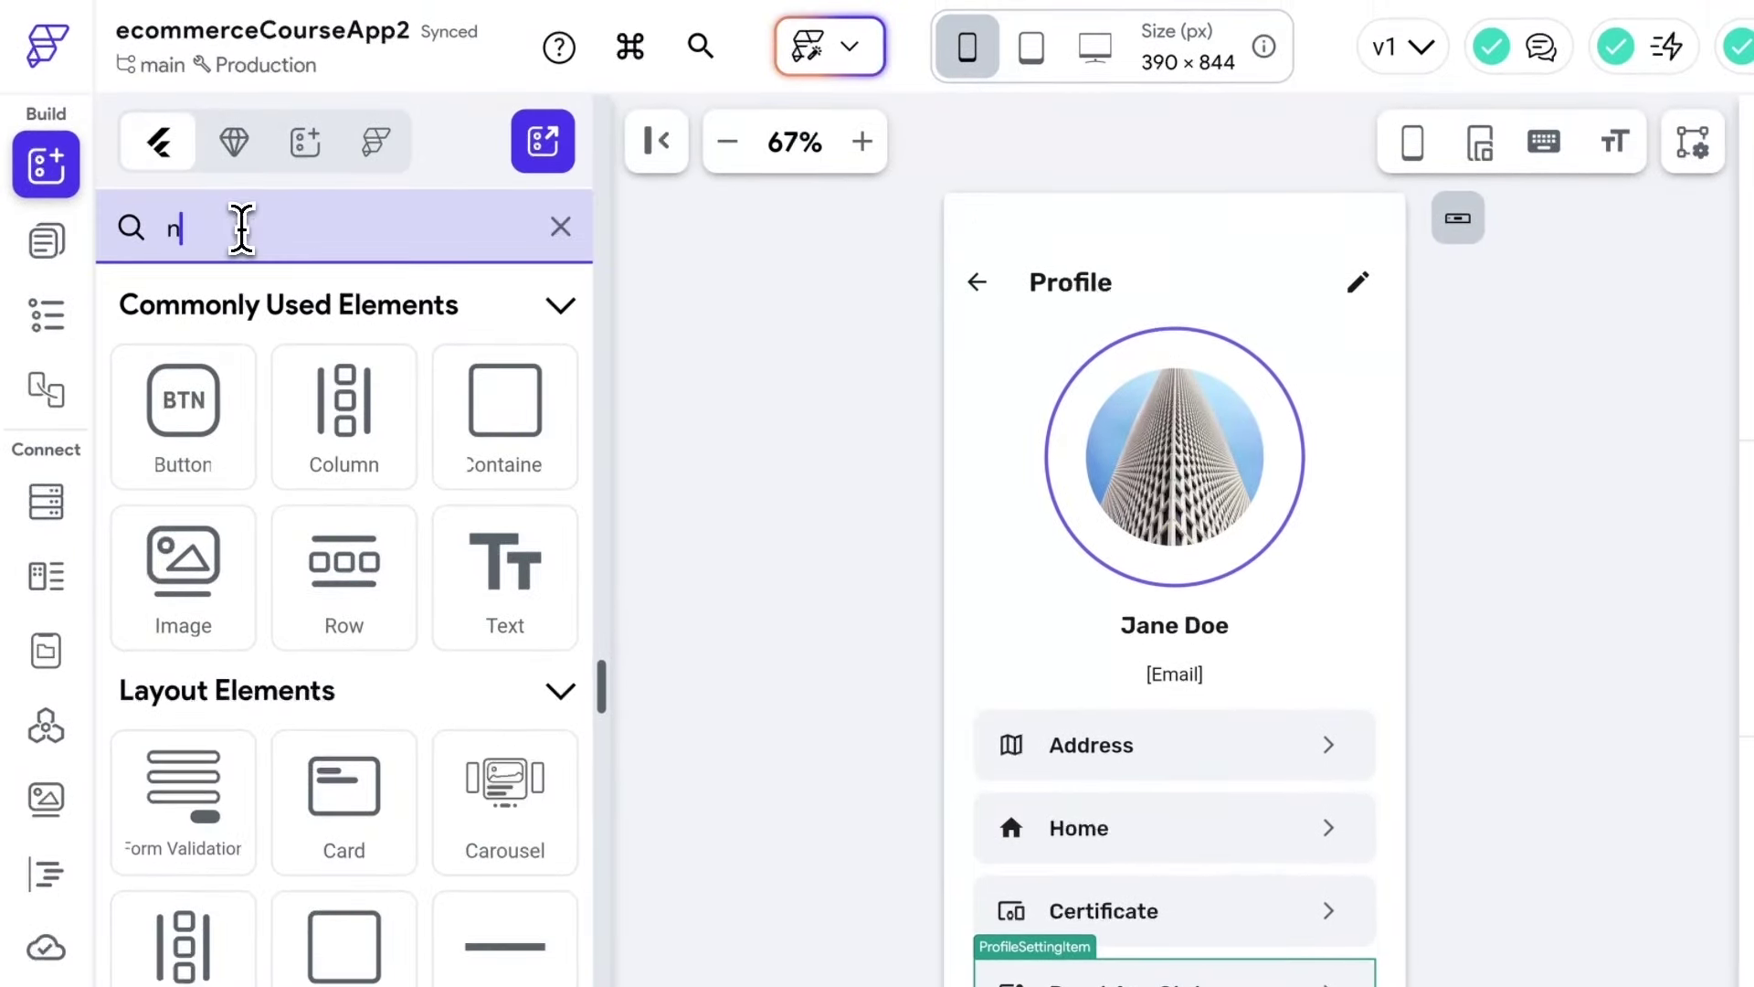
{"action": "key", "text": "BackSpace"}
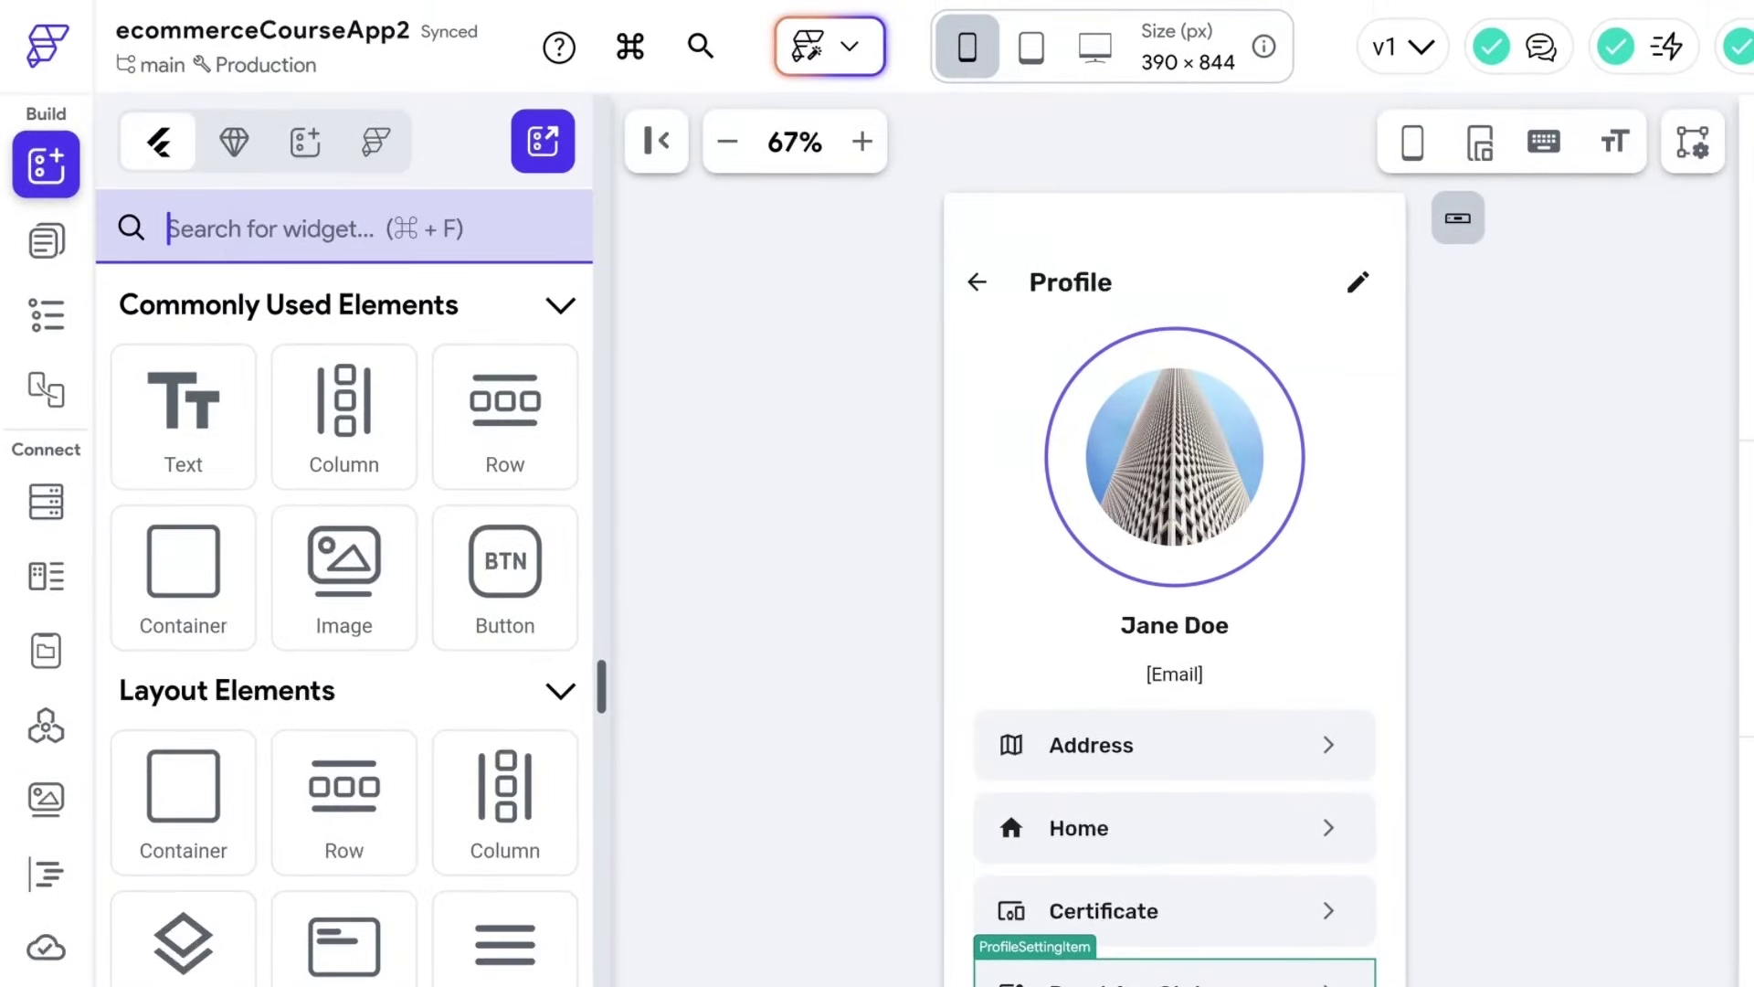
{"action": "type", "text": "button"}
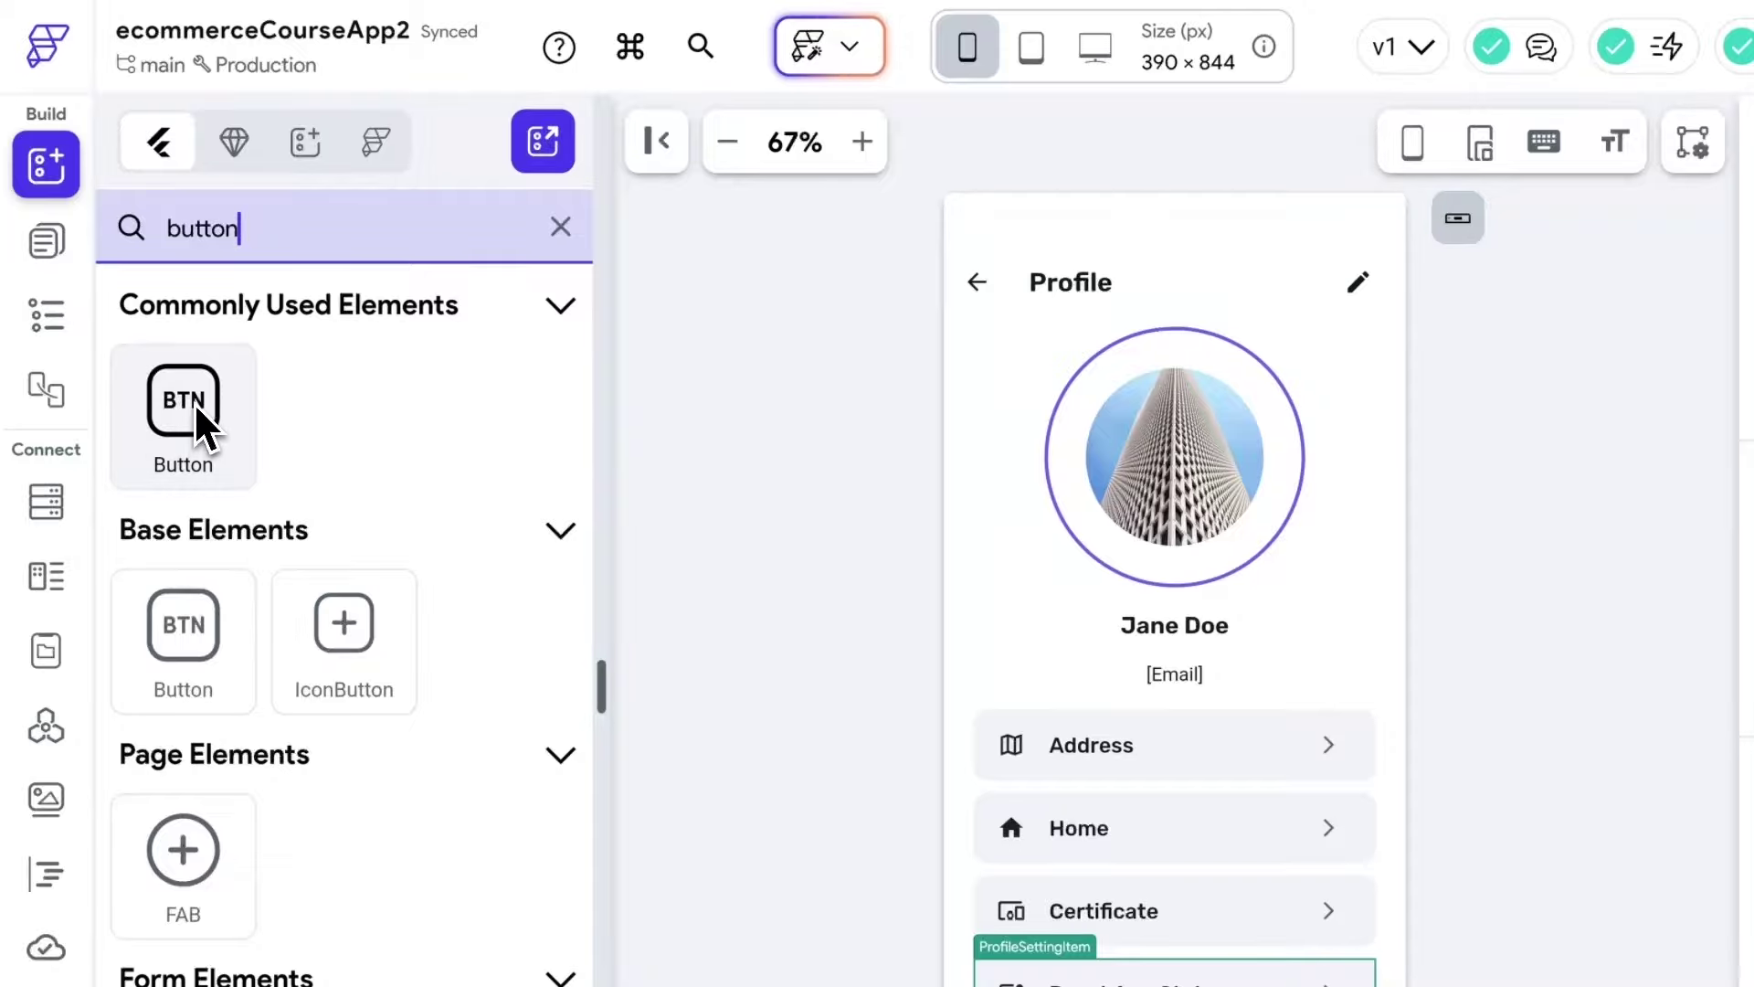
{"action": "left_click_drag", "start_coordinate": [185, 428], "coordinate": [1154, 986]}
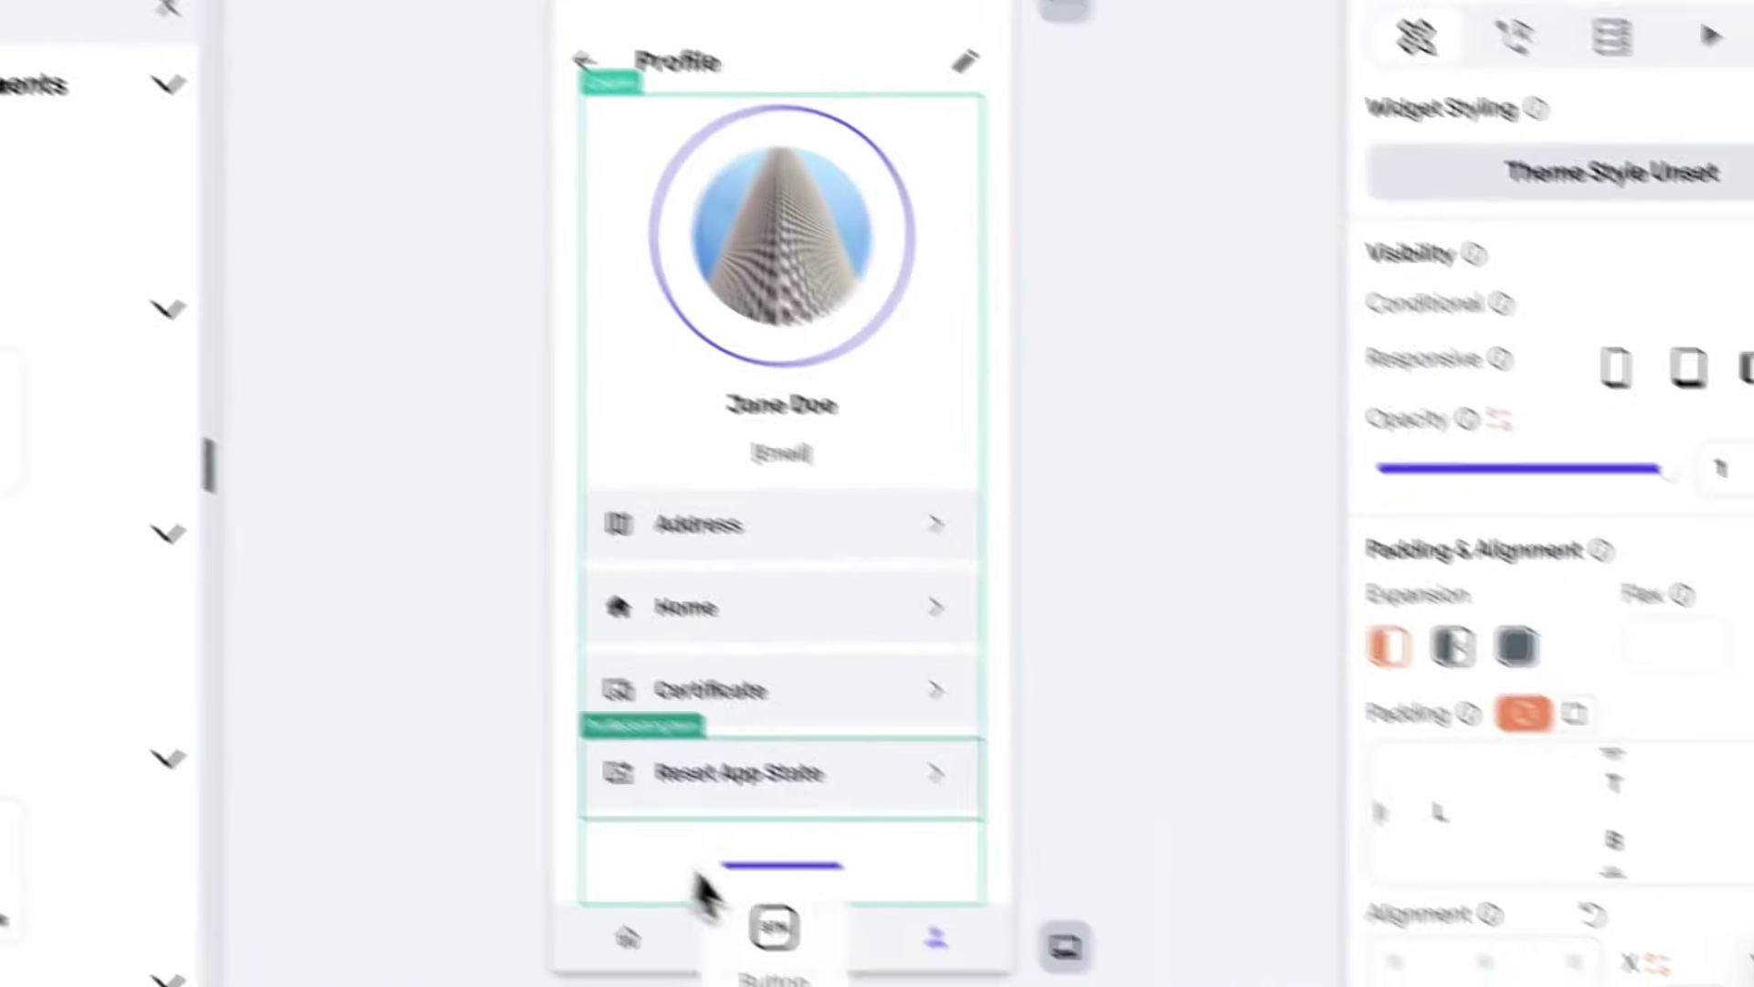
{"action": "left_click_drag", "start_coordinate": [651, 815], "coordinate": [656, 822]}
{"action": "left_click", "coordinate": [695, 804]}
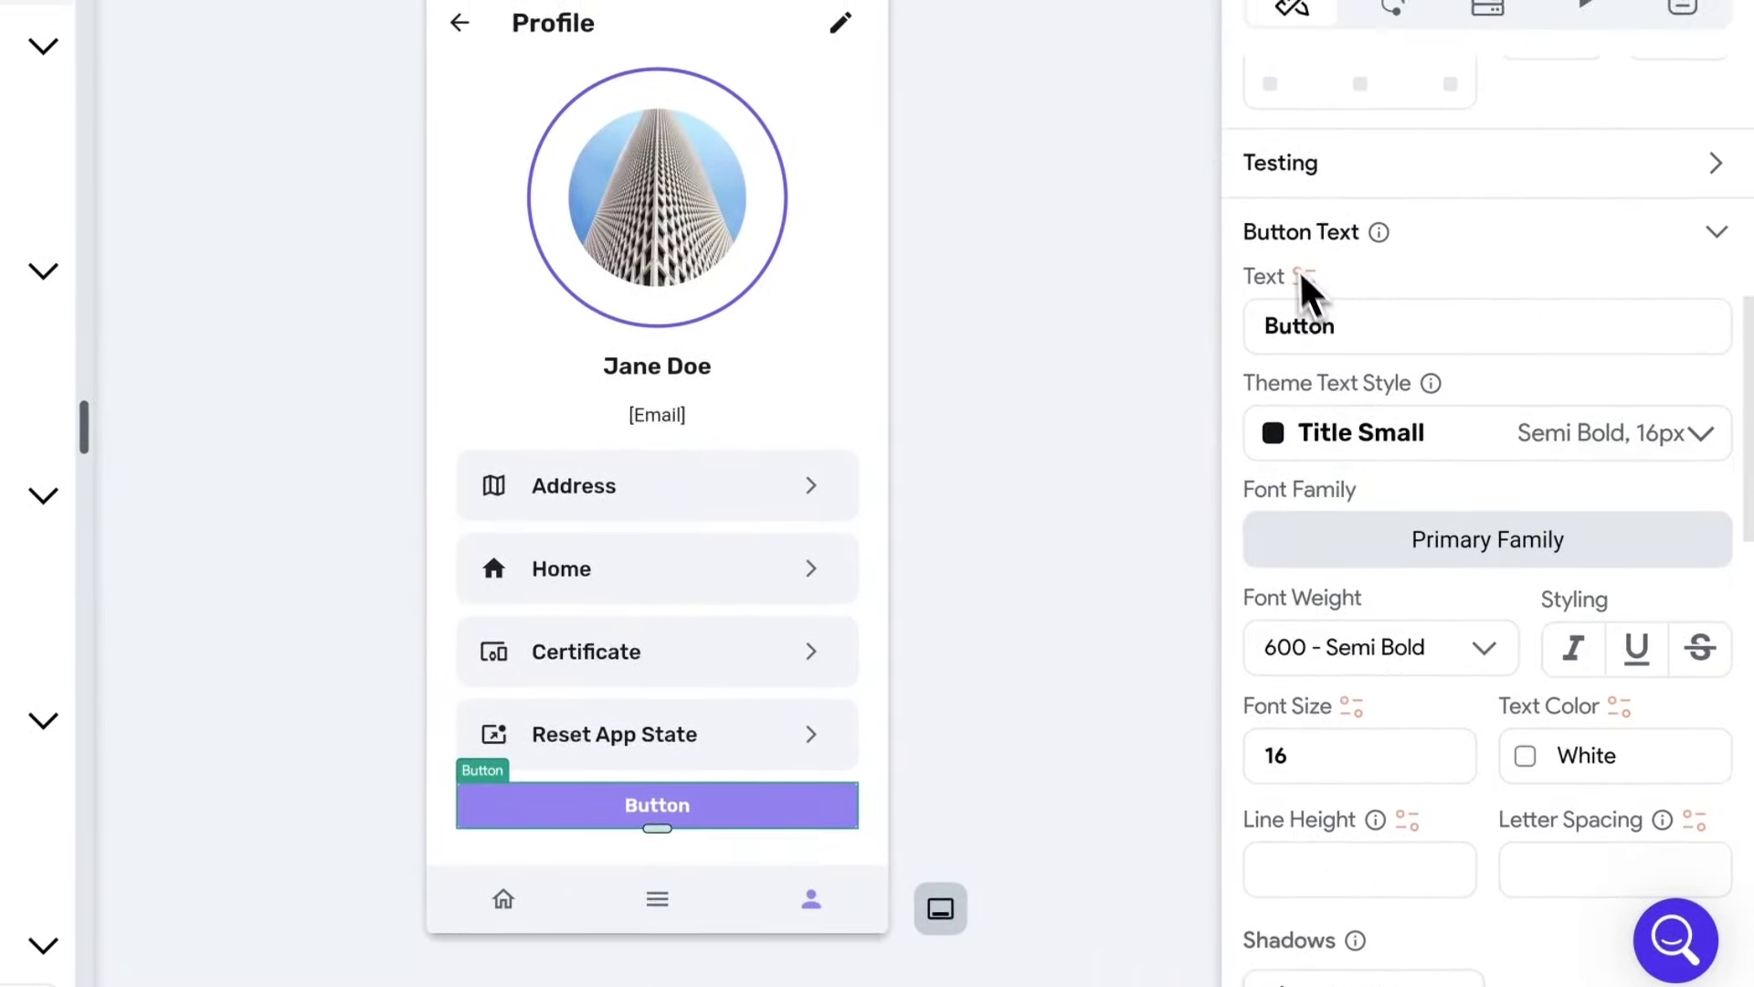
Label the button 'Logout' and fill it with the Error theme colour (#E74852).
{"action": "left_click_drag", "start_coordinate": [1347, 337], "coordinate": [1237, 344]}
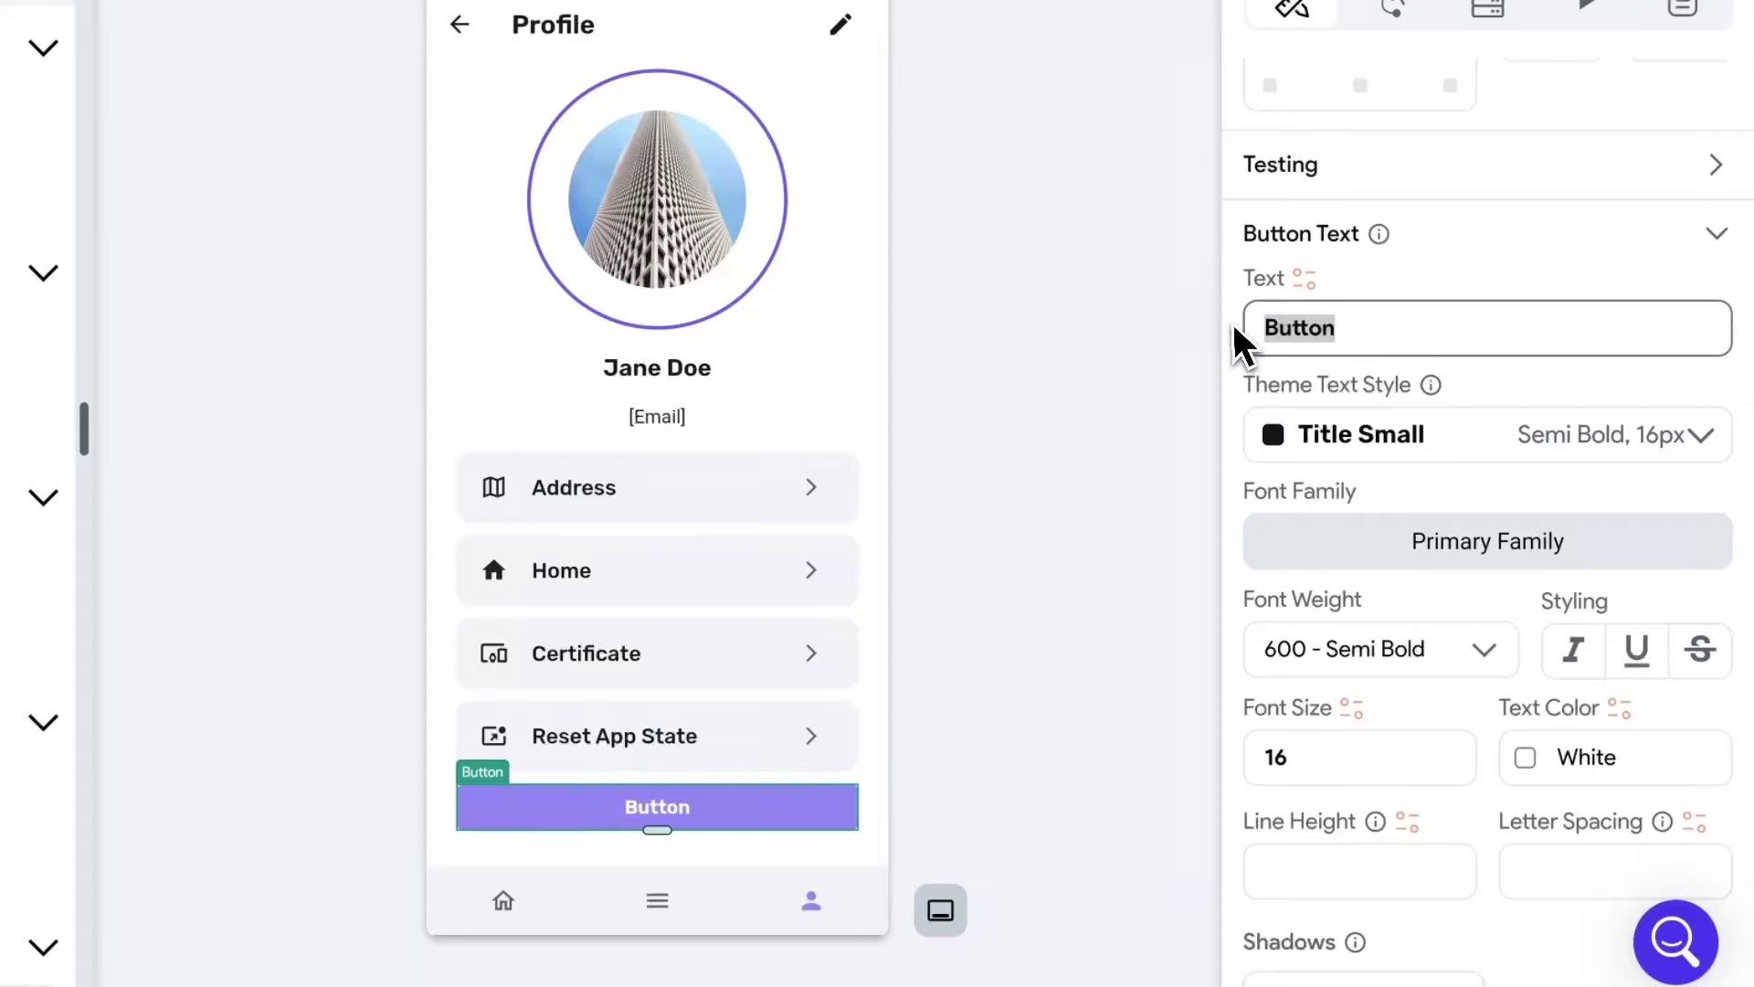
{"action": "type", "text": "Logout"}
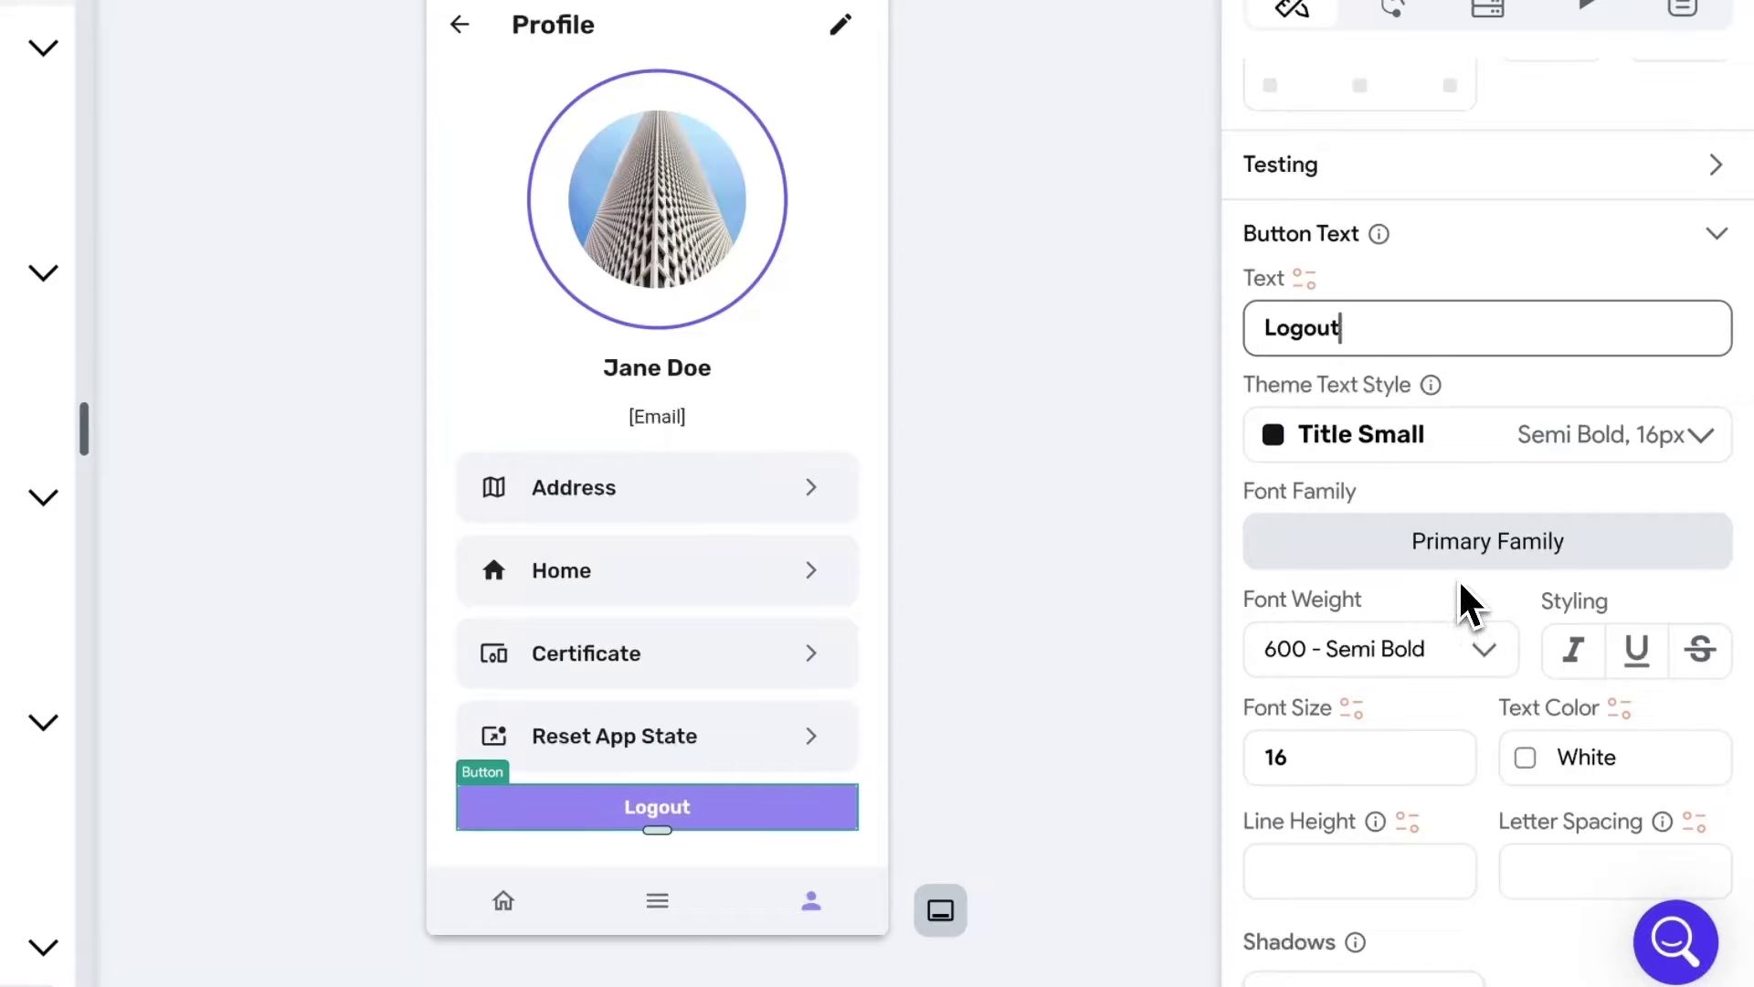
{"action": "scroll", "coordinate": [1466, 603], "scroll_direction": "down", "scroll_amount": 4}
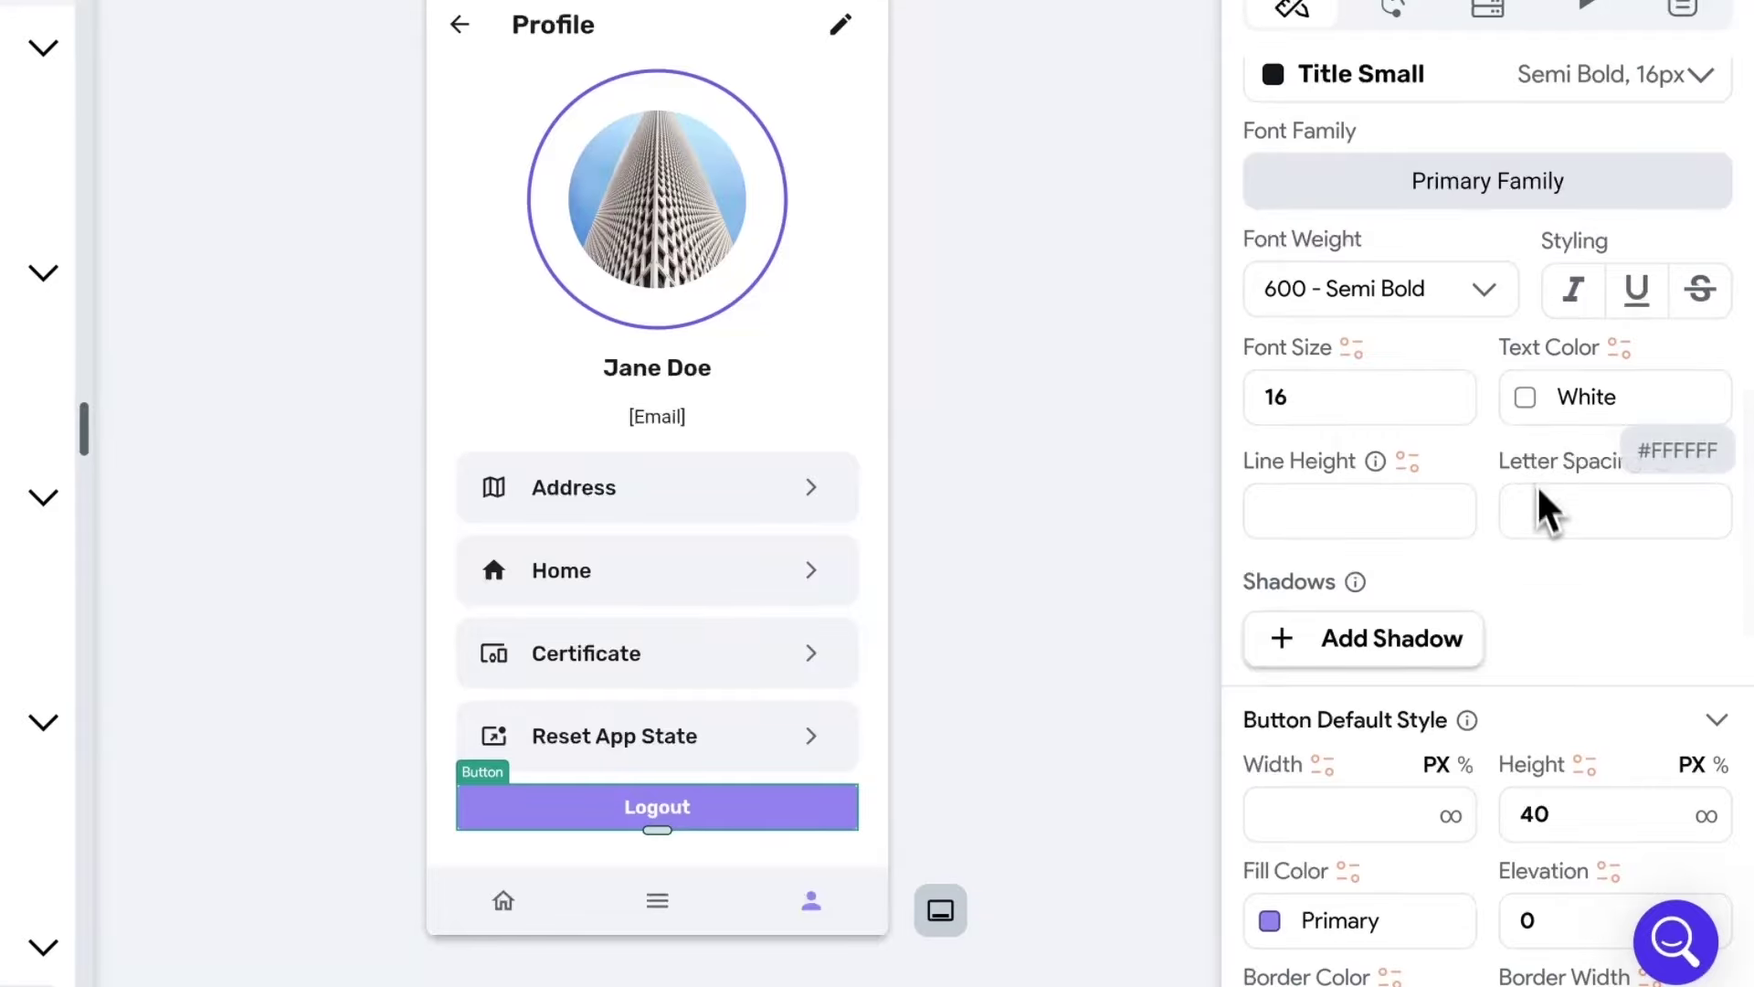
{"action": "scroll", "coordinate": [1515, 587], "scroll_direction": "down", "scroll_amount": 4}
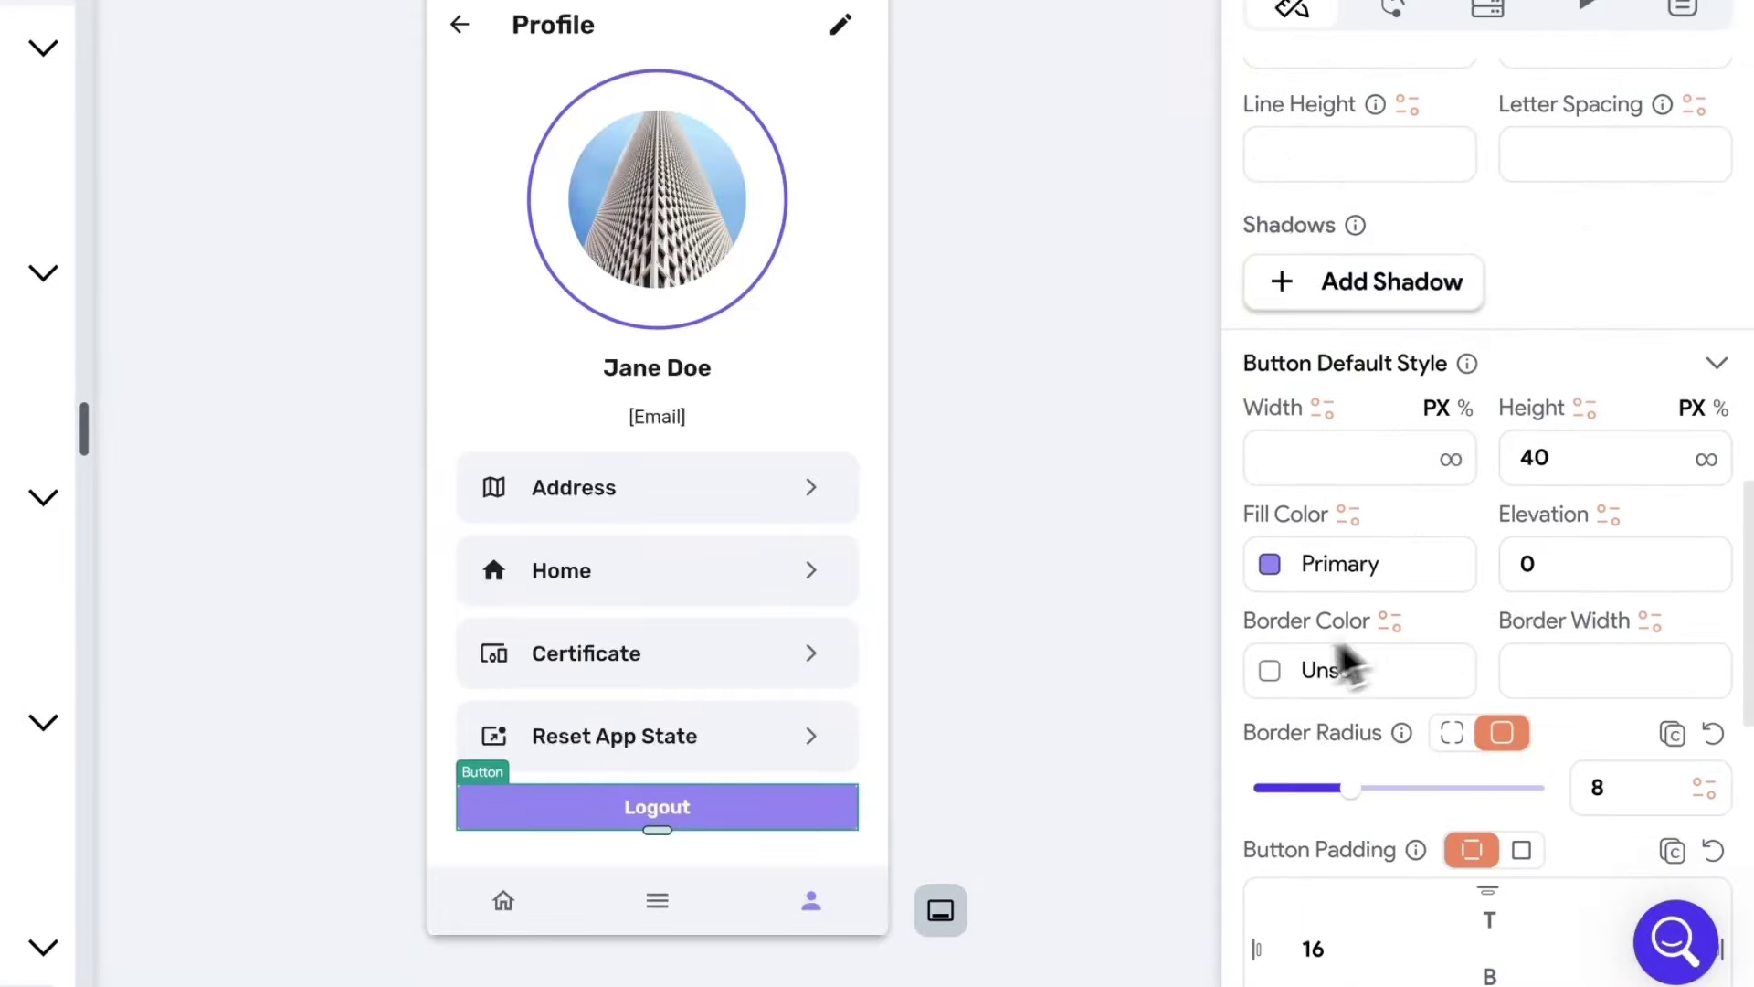
{"action": "left_click", "coordinate": [1272, 575]}
{"action": "scroll", "coordinate": [973, 781], "scroll_direction": "down", "scroll_amount": 5}
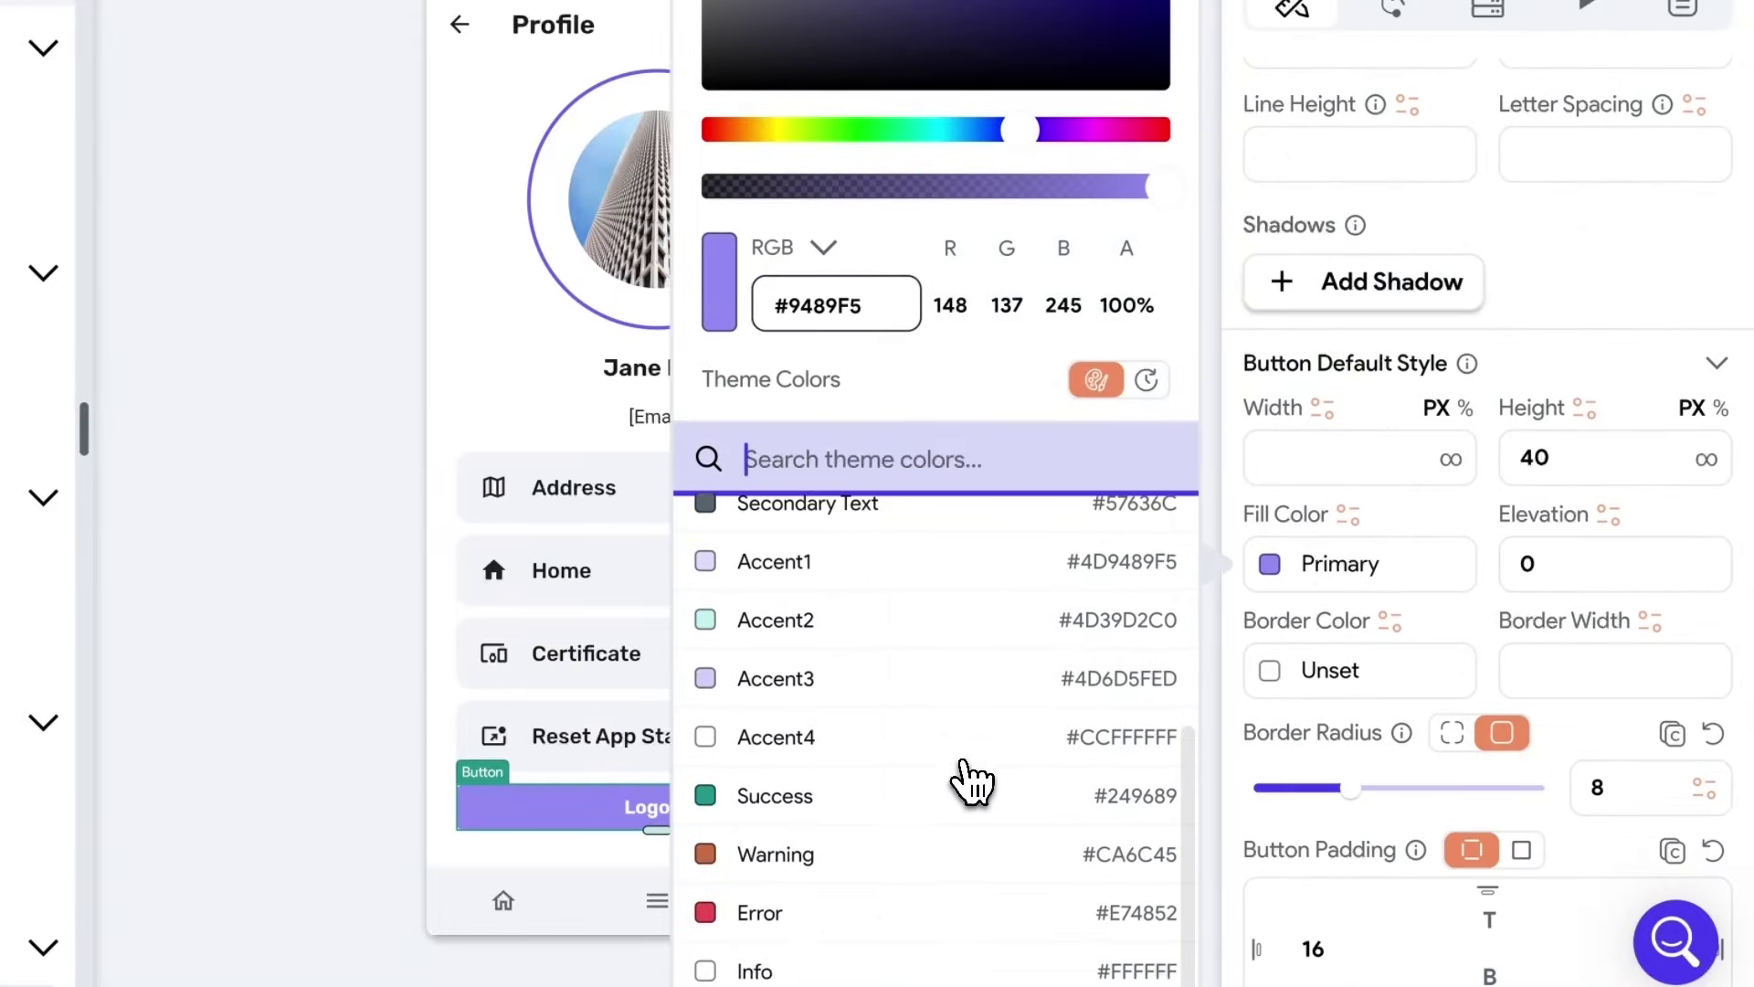
{"action": "left_click", "coordinate": [776, 900]}
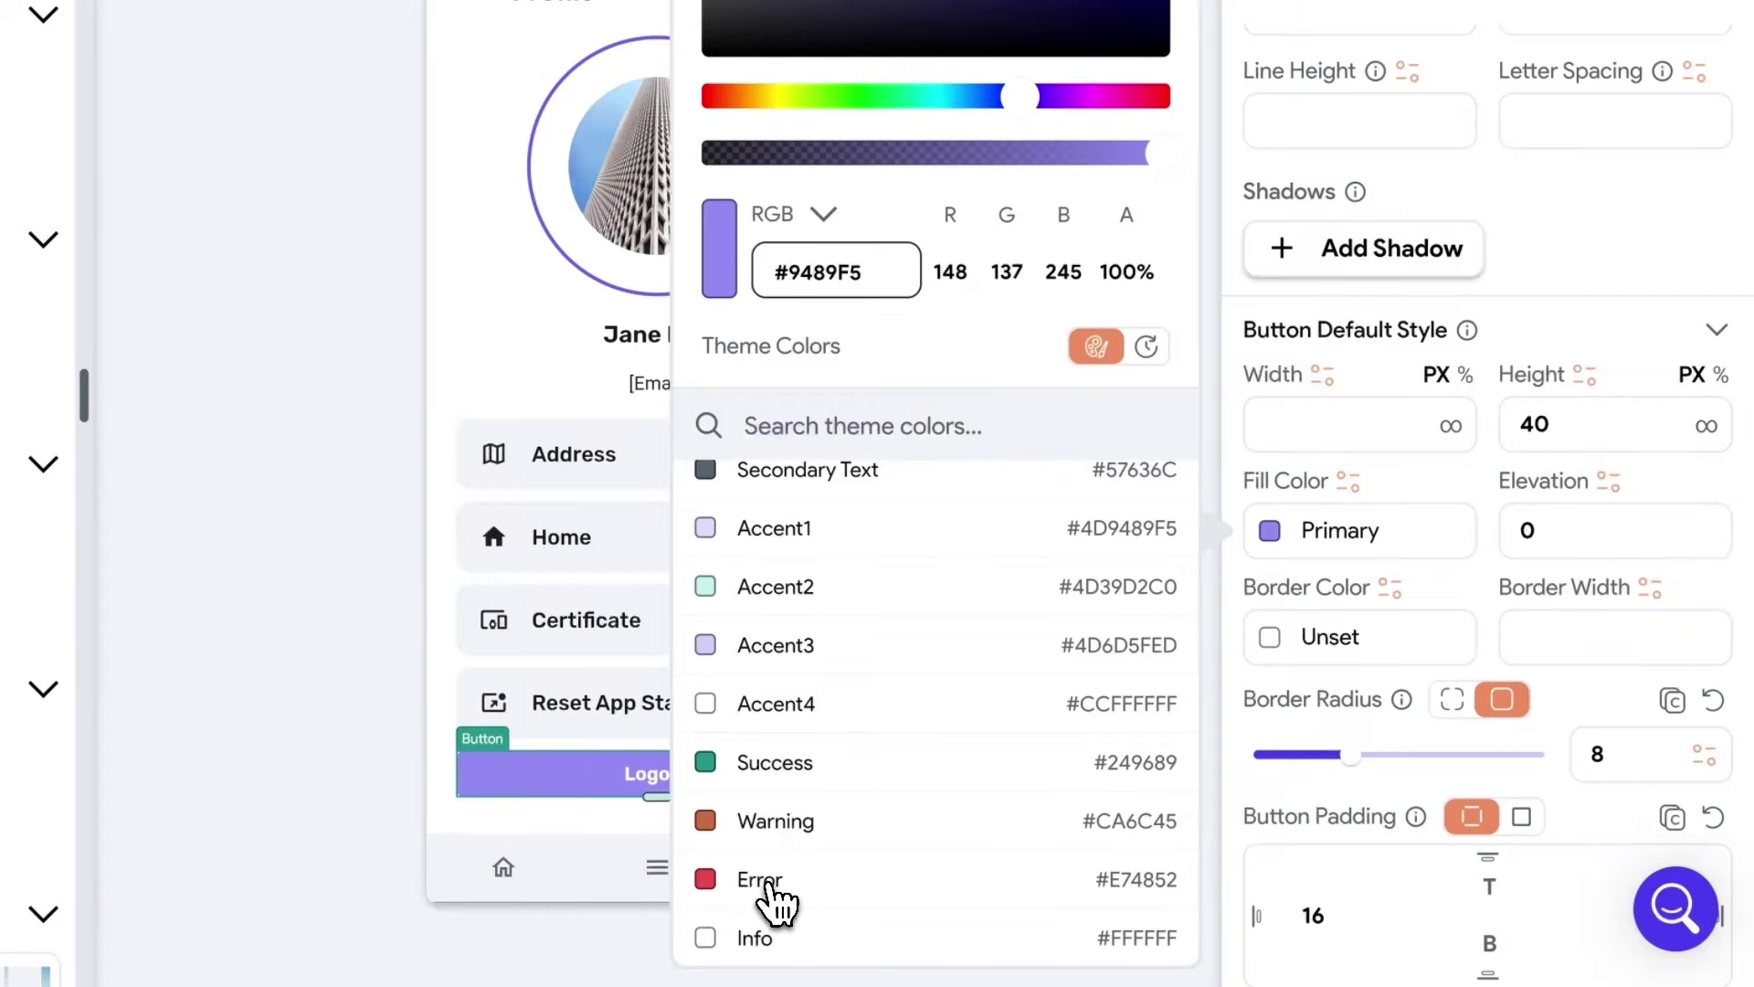
{"action": "left_click", "coordinate": [776, 899]}
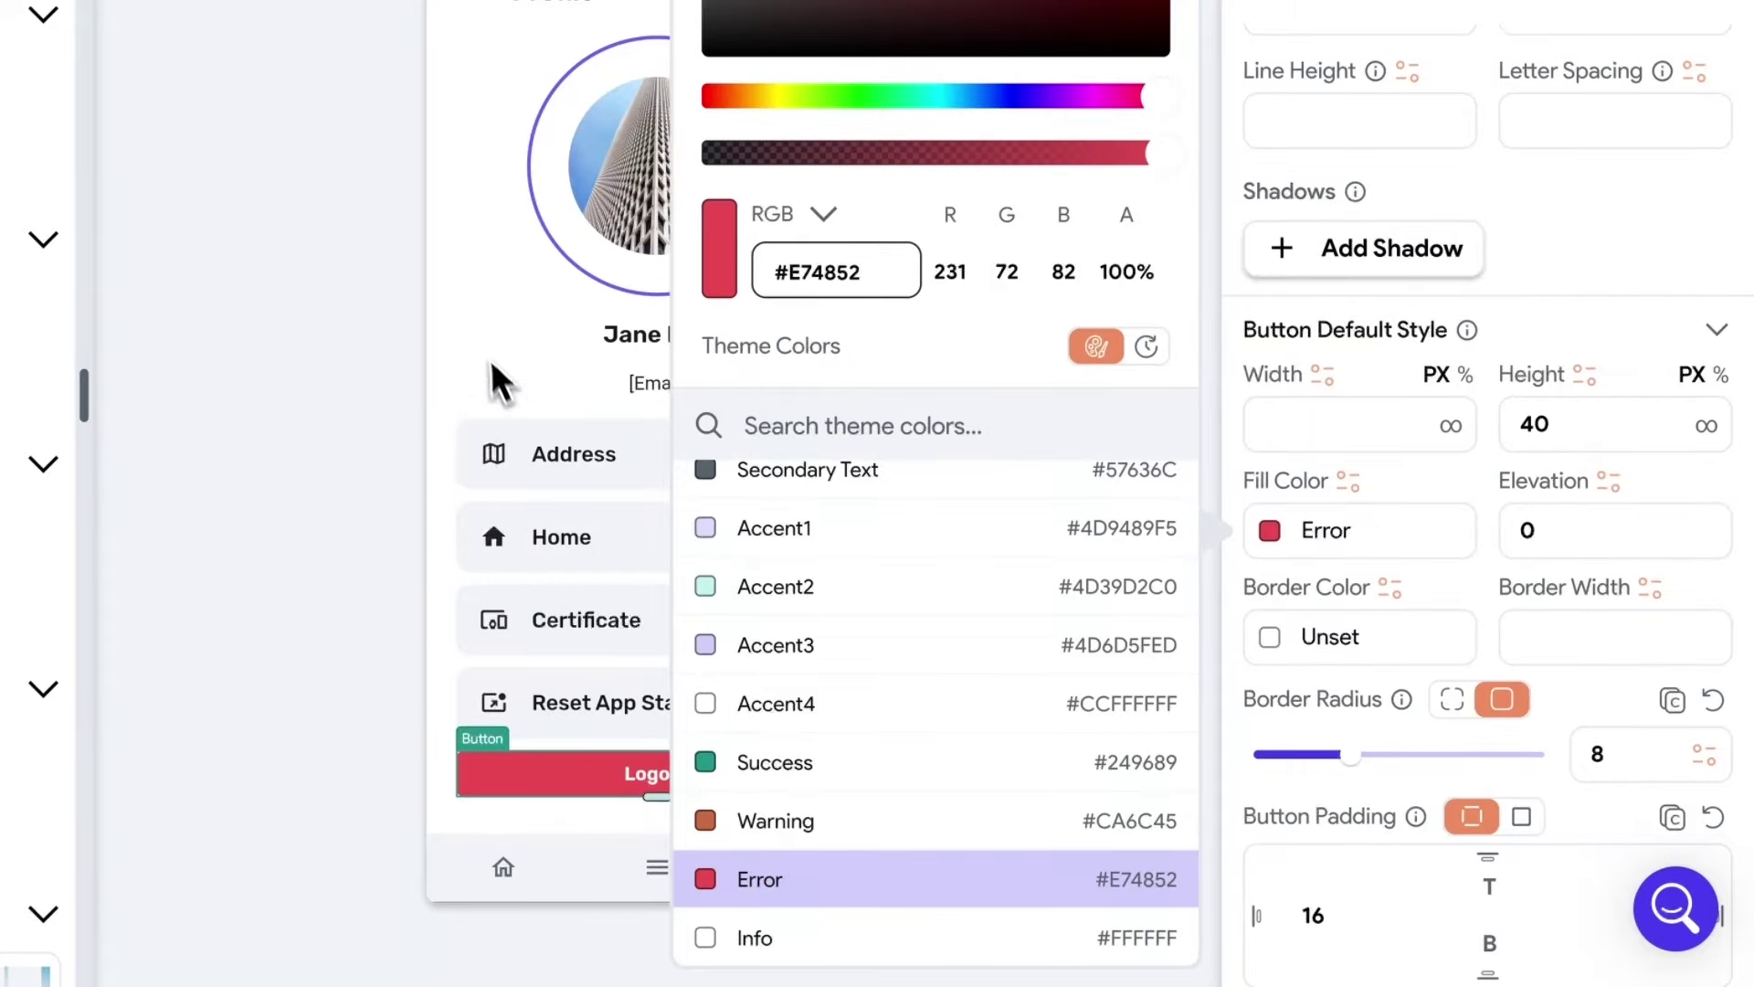
{"action": "left_click", "coordinate": [497, 393]}
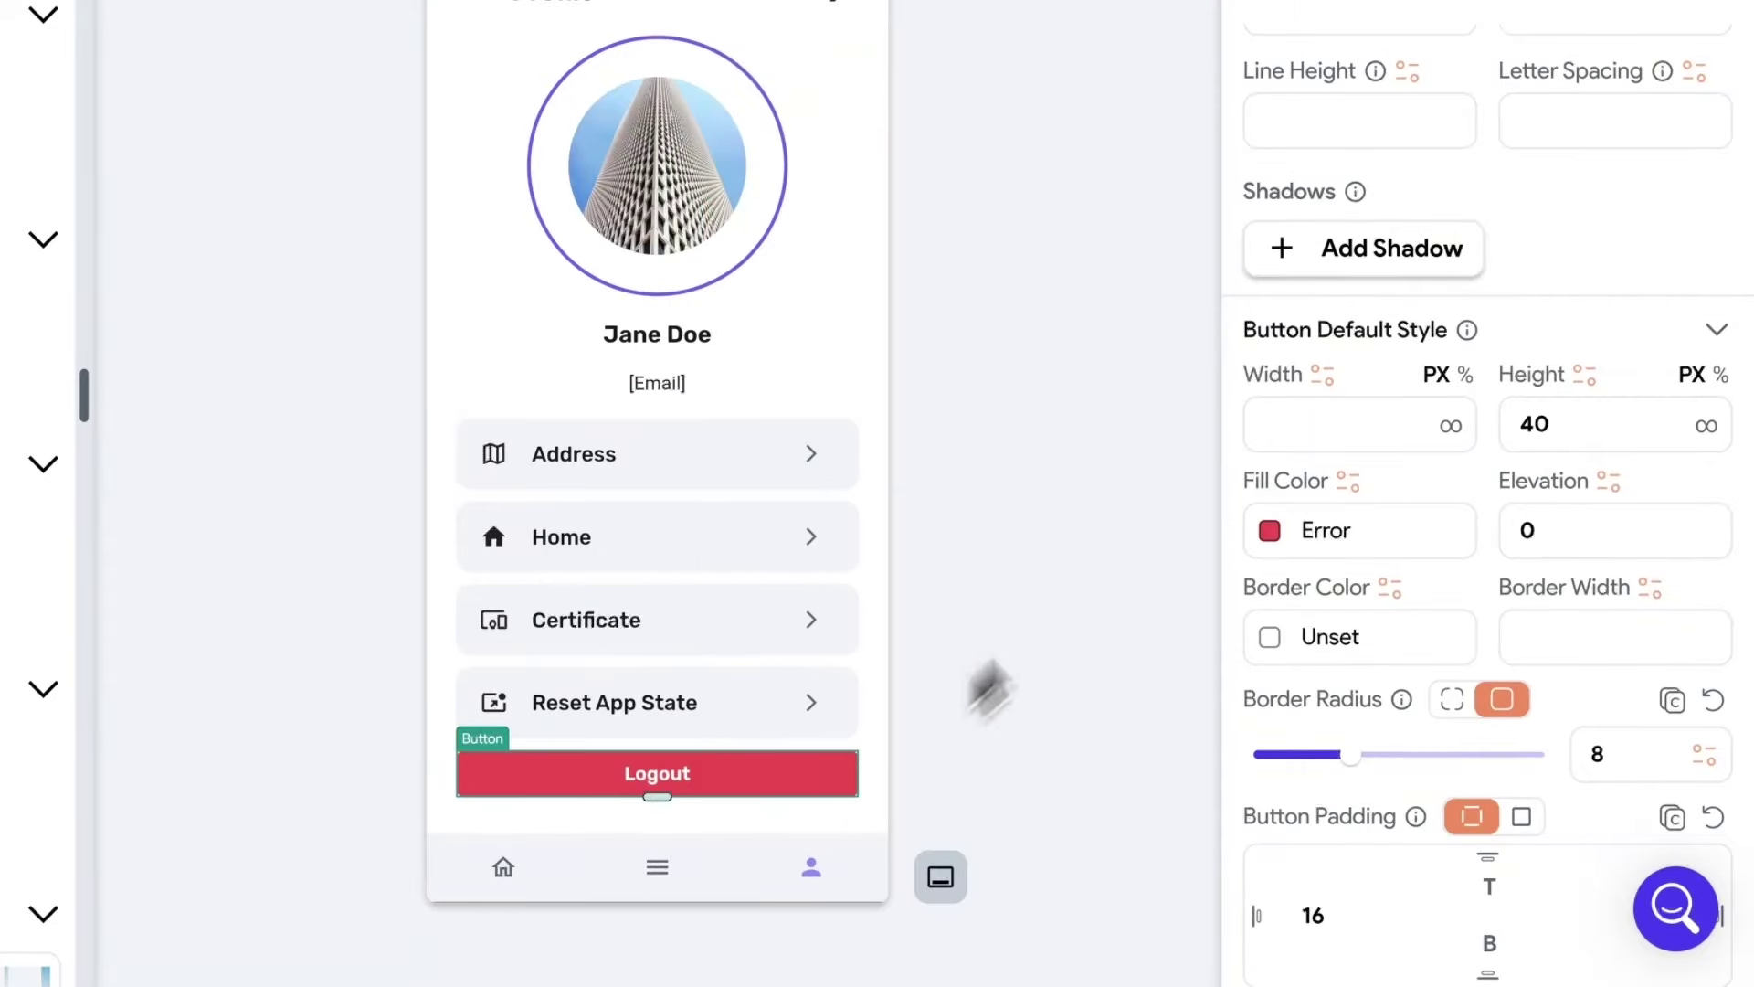
Add an On Tap Firebase Authentication Log Out action to the Logout button.
{"action": "left_click", "coordinate": [1396, 274]}
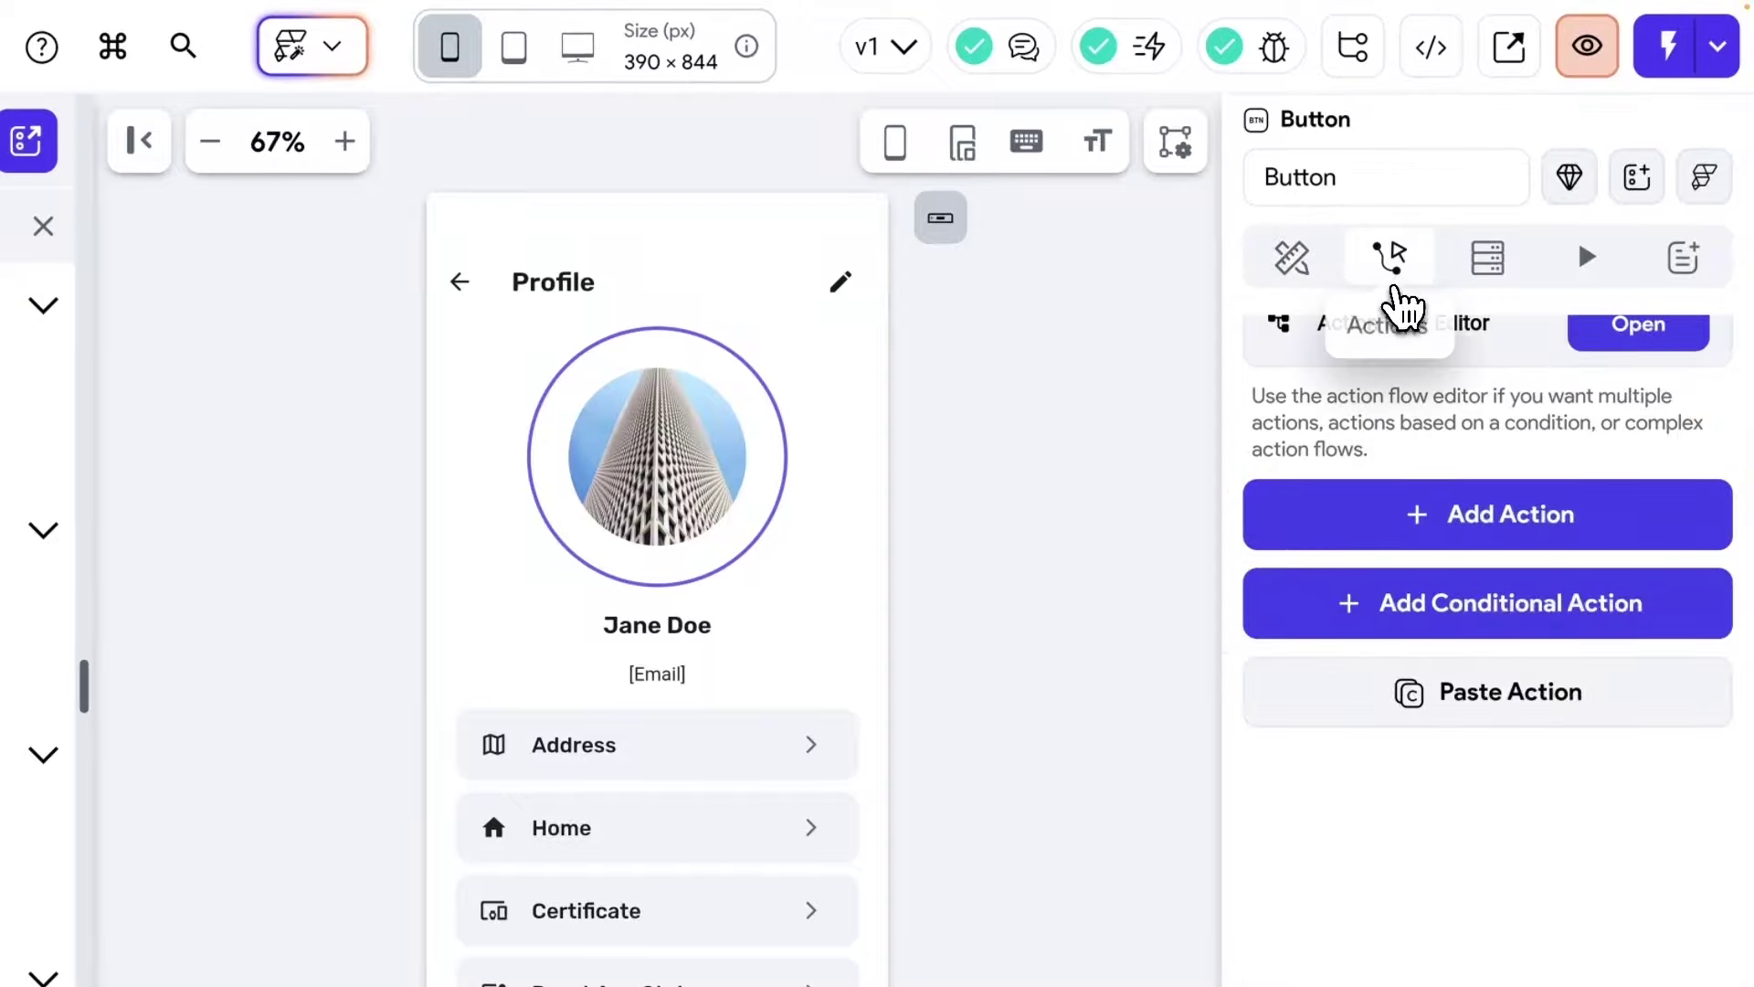
{"action": "left_click", "coordinate": [1633, 327]}
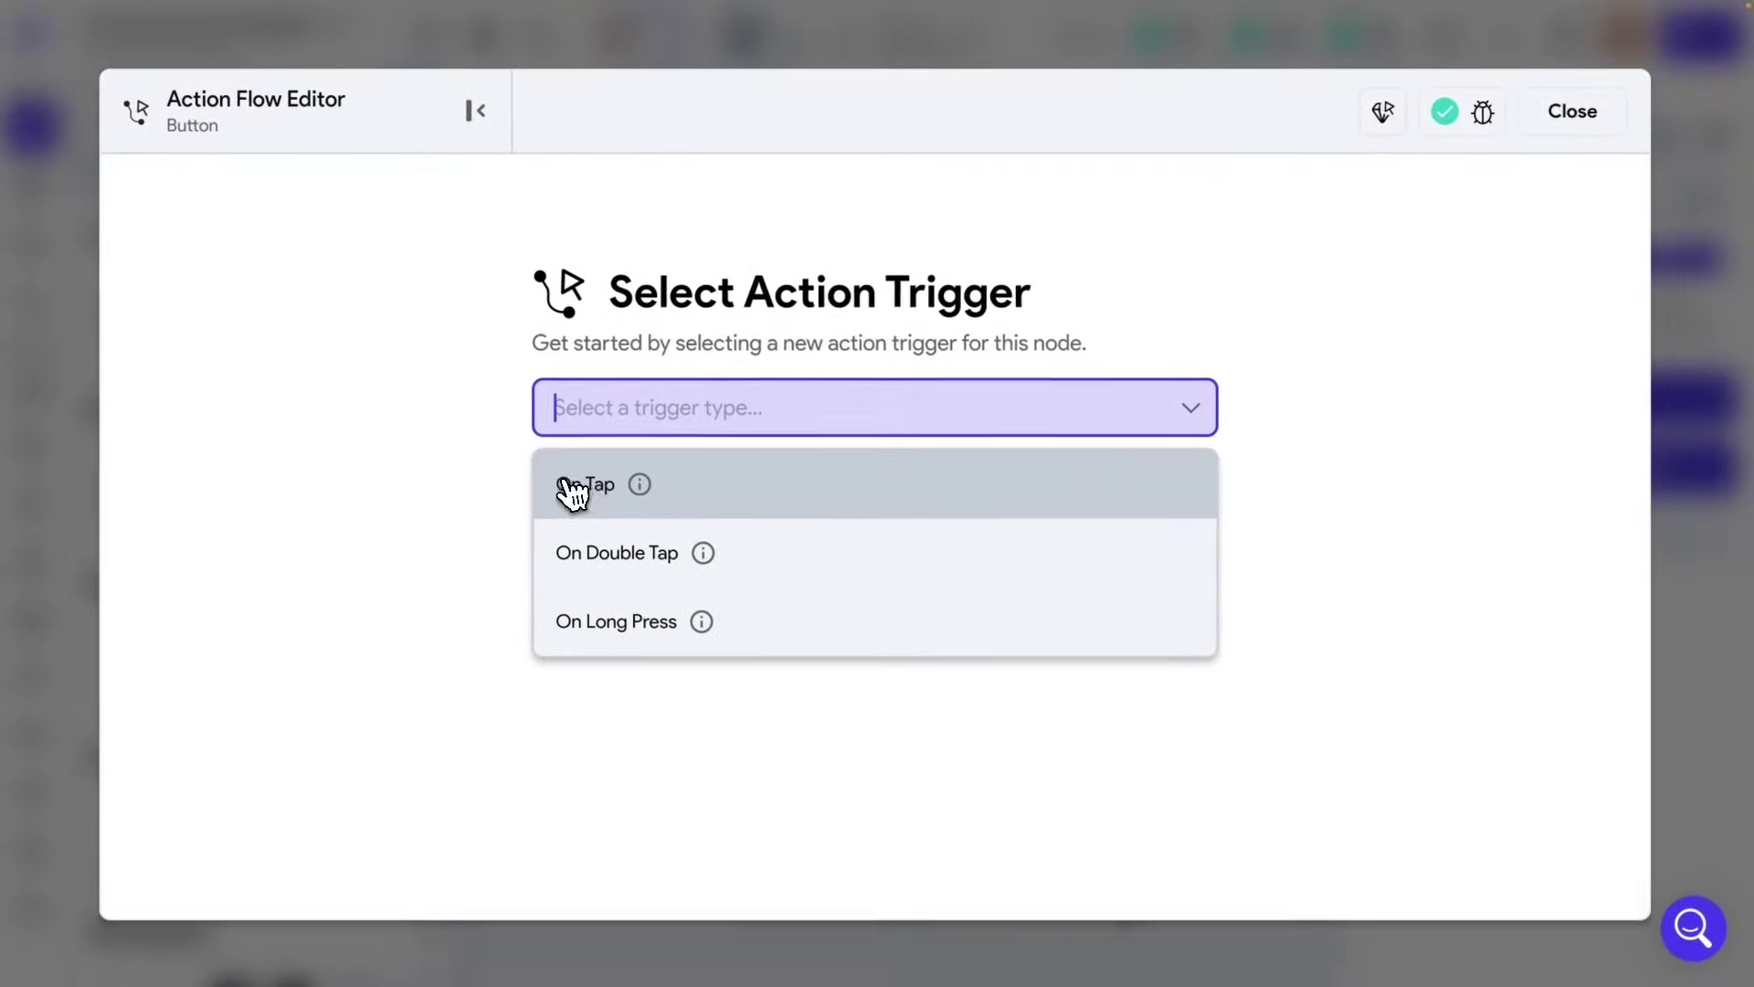
{"action": "left_click", "coordinate": [552, 493]}
{"action": "left_click", "coordinate": [1009, 683]}
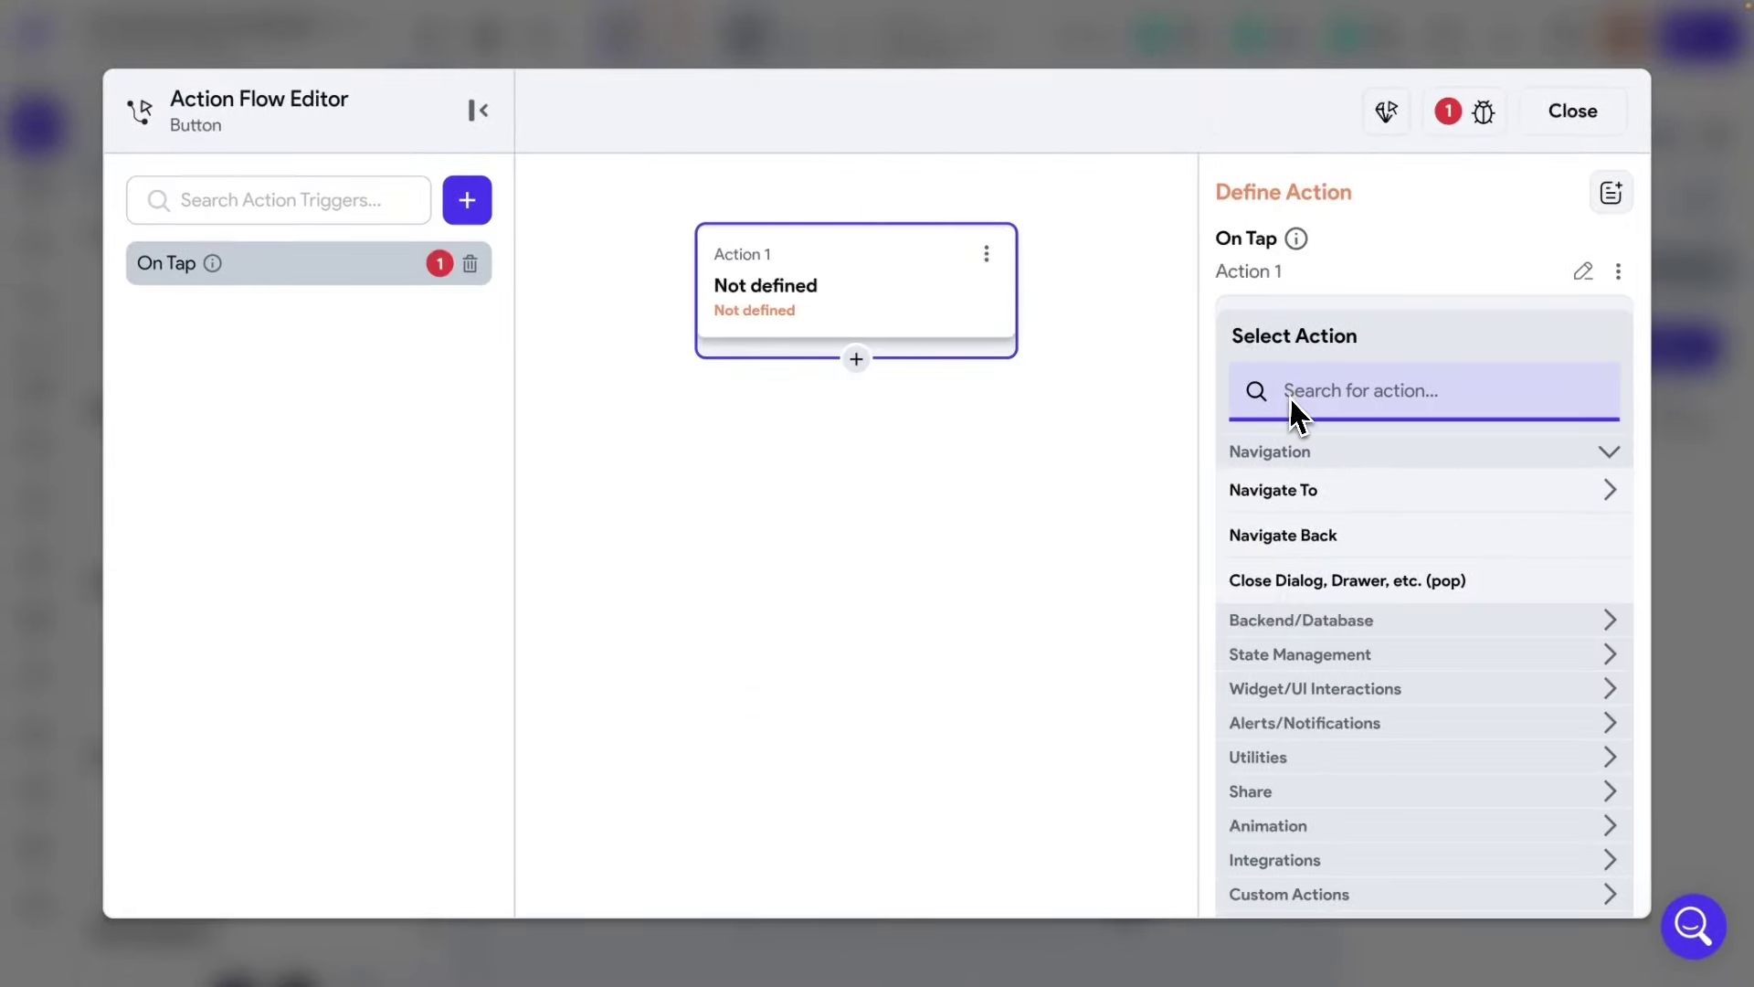
{"action": "type", "text": "Firebase auth"}
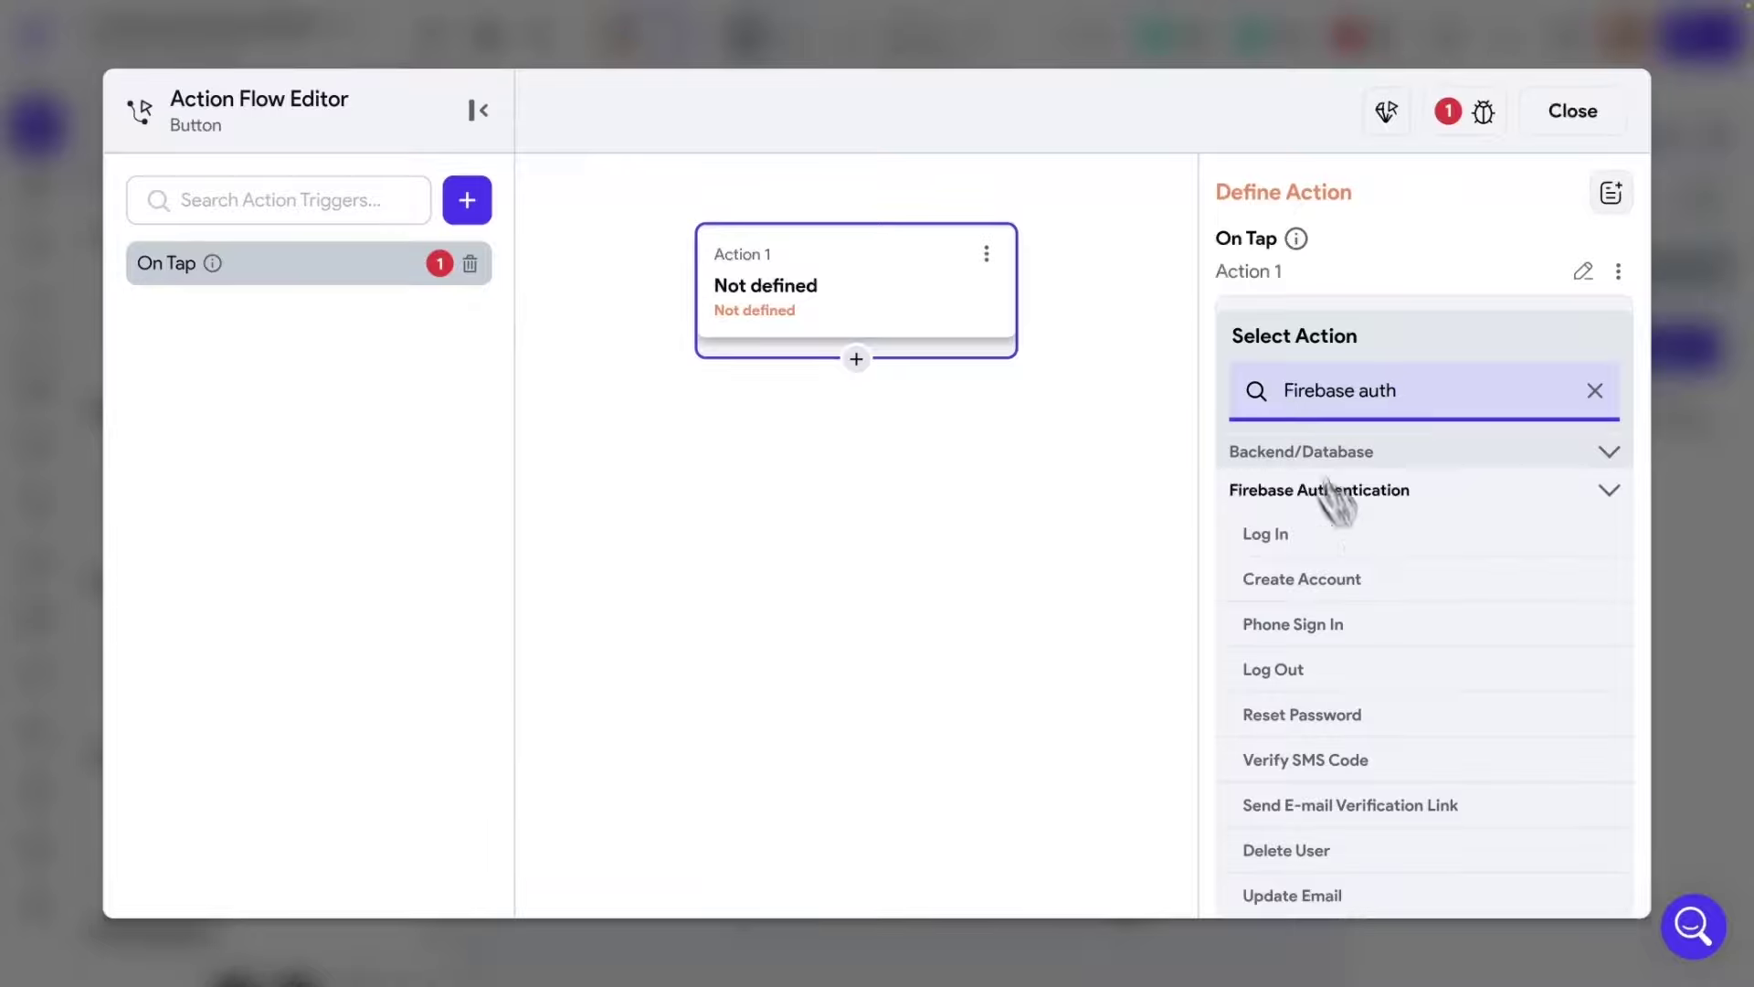
{"action": "left_click", "coordinate": [1297, 681]}
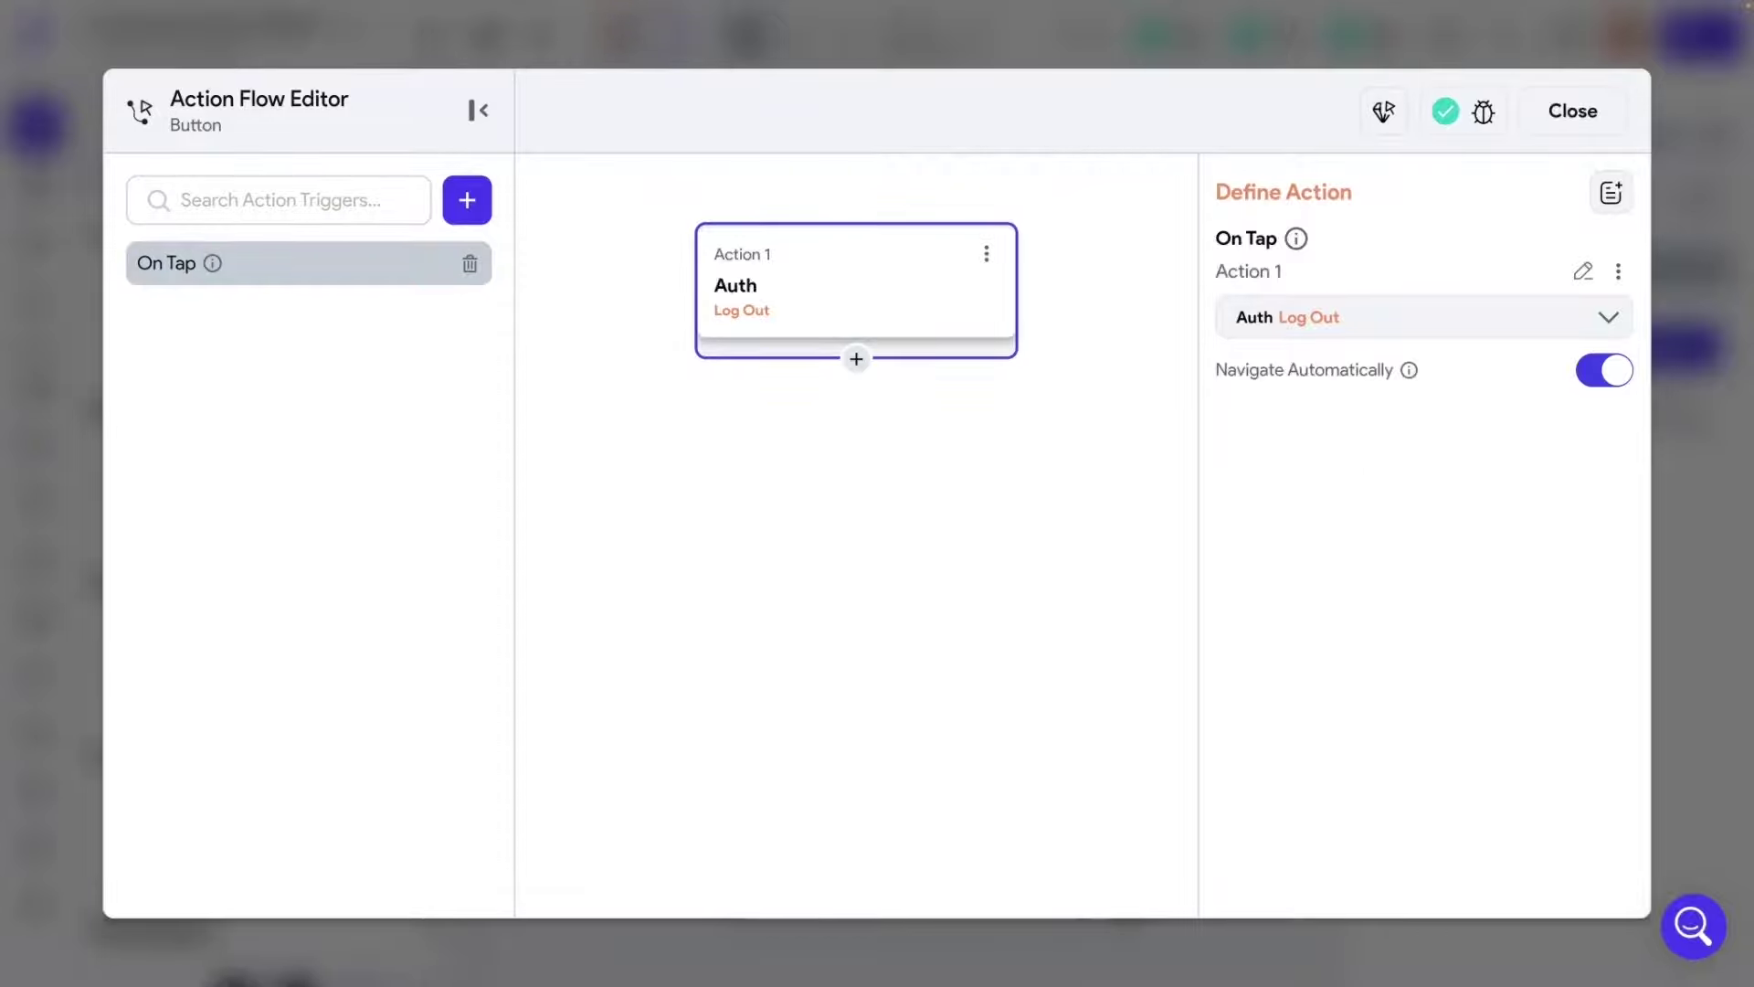
{"action": "left_click", "coordinate": [1612, 383]}
{"action": "left_click", "coordinate": [1608, 384]}
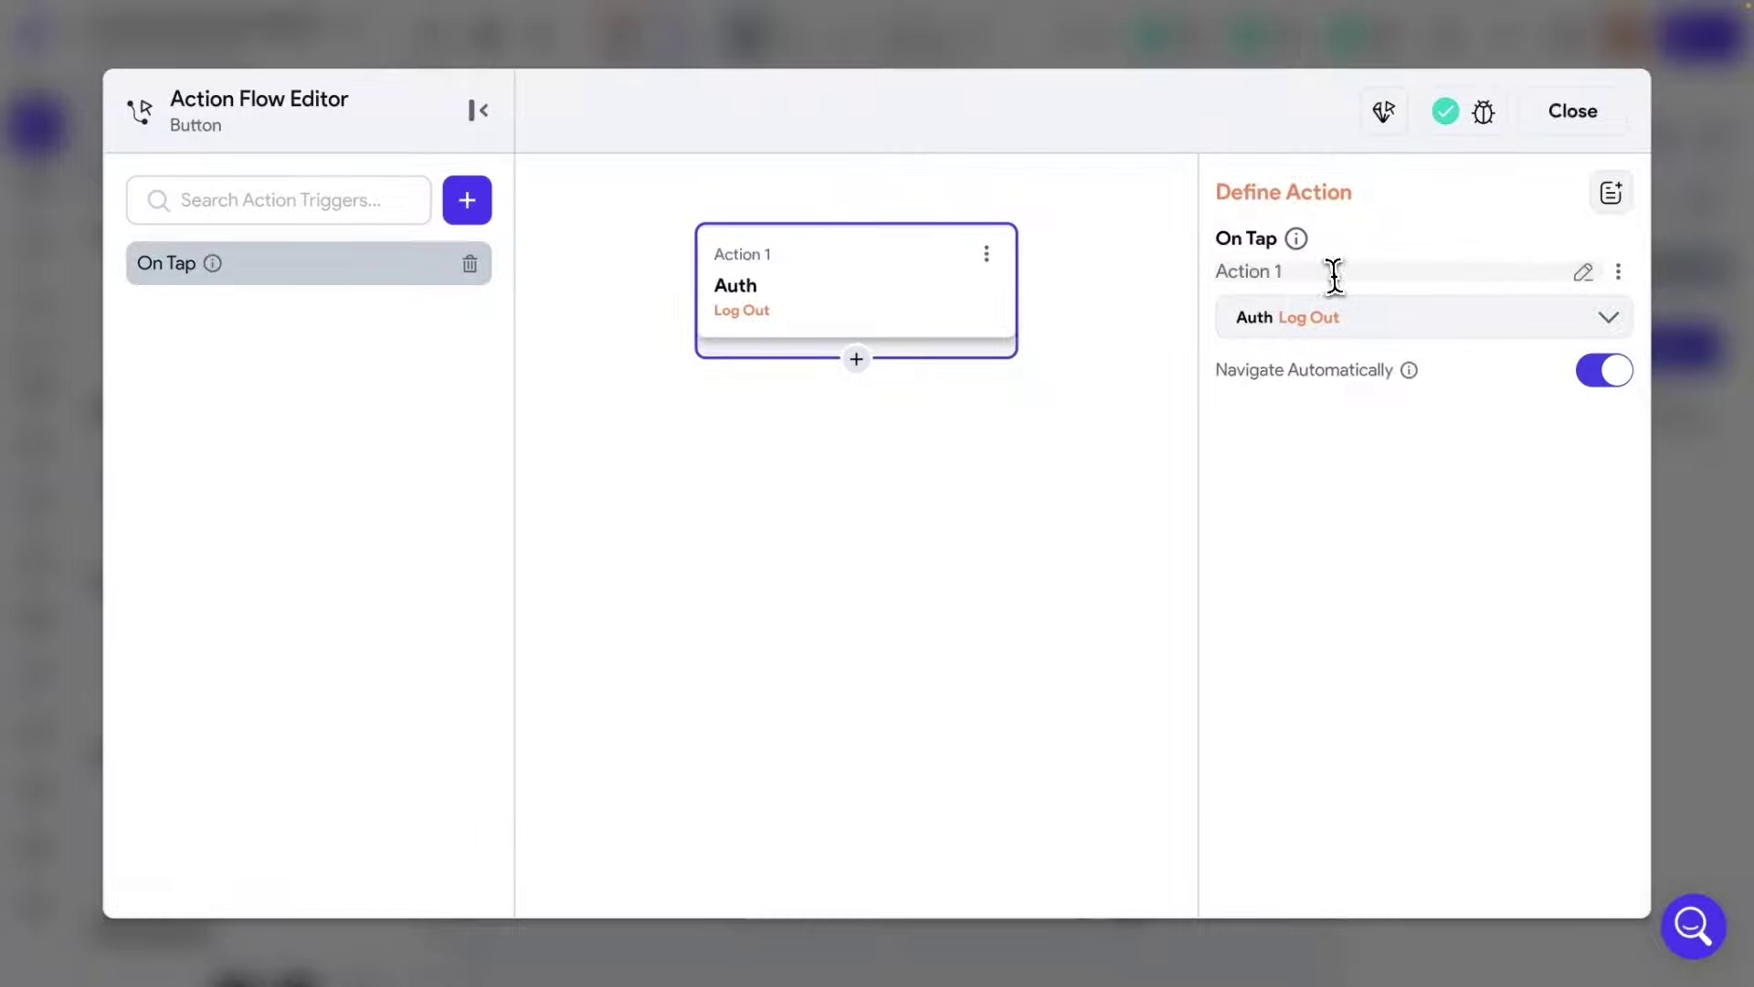
Name the log-out action Logout, close the editor, and show the page's properties.
{"action": "left_click_drag", "start_coordinate": [1334, 274], "coordinate": [1182, 266]}
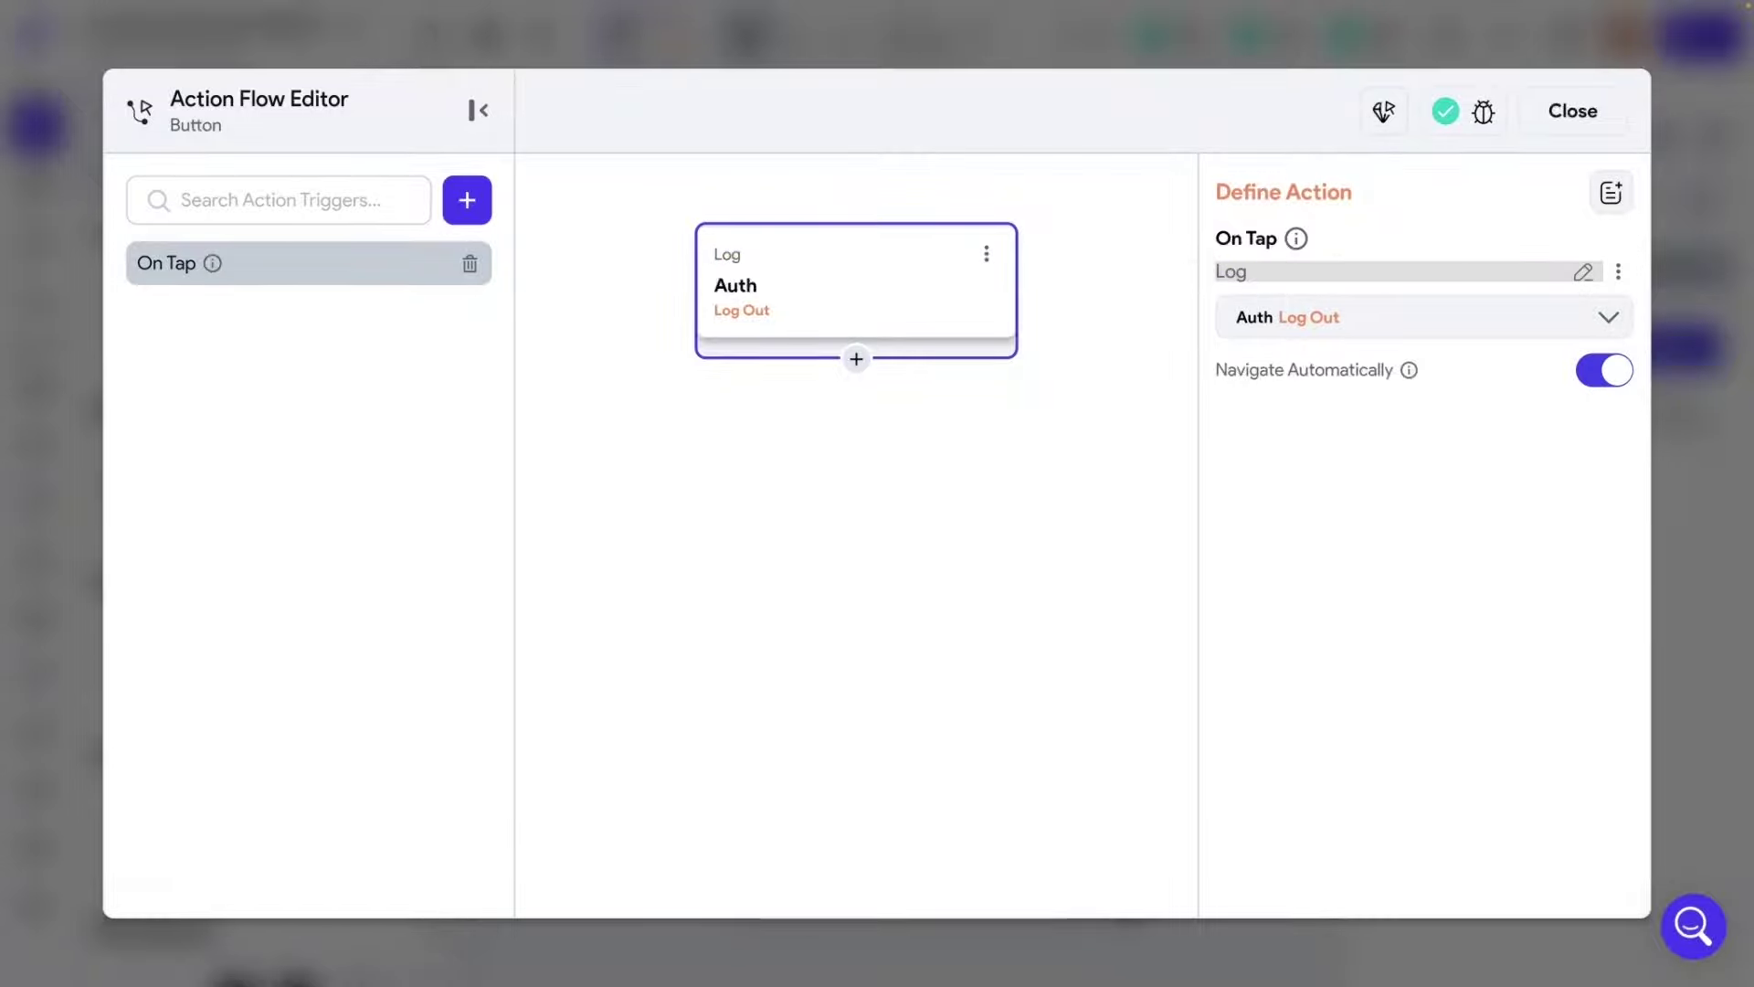
{"action": "left_click", "coordinate": [1427, 524]}
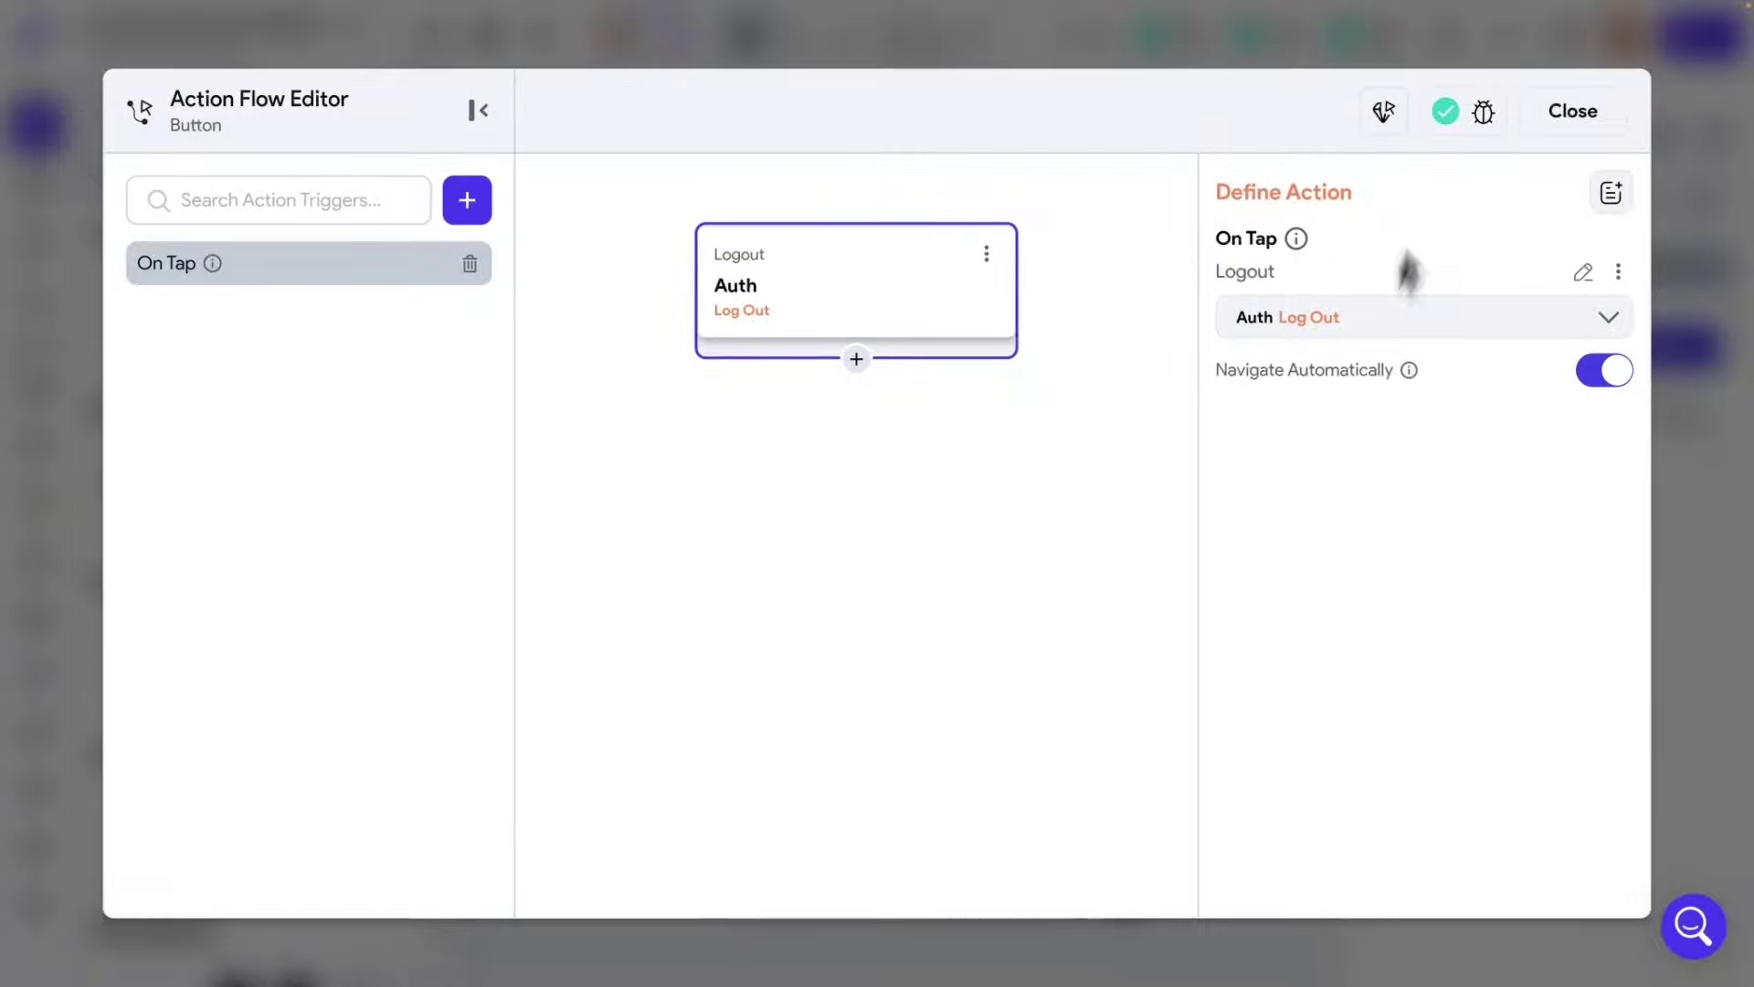
{"action": "left_click", "coordinate": [1574, 119]}
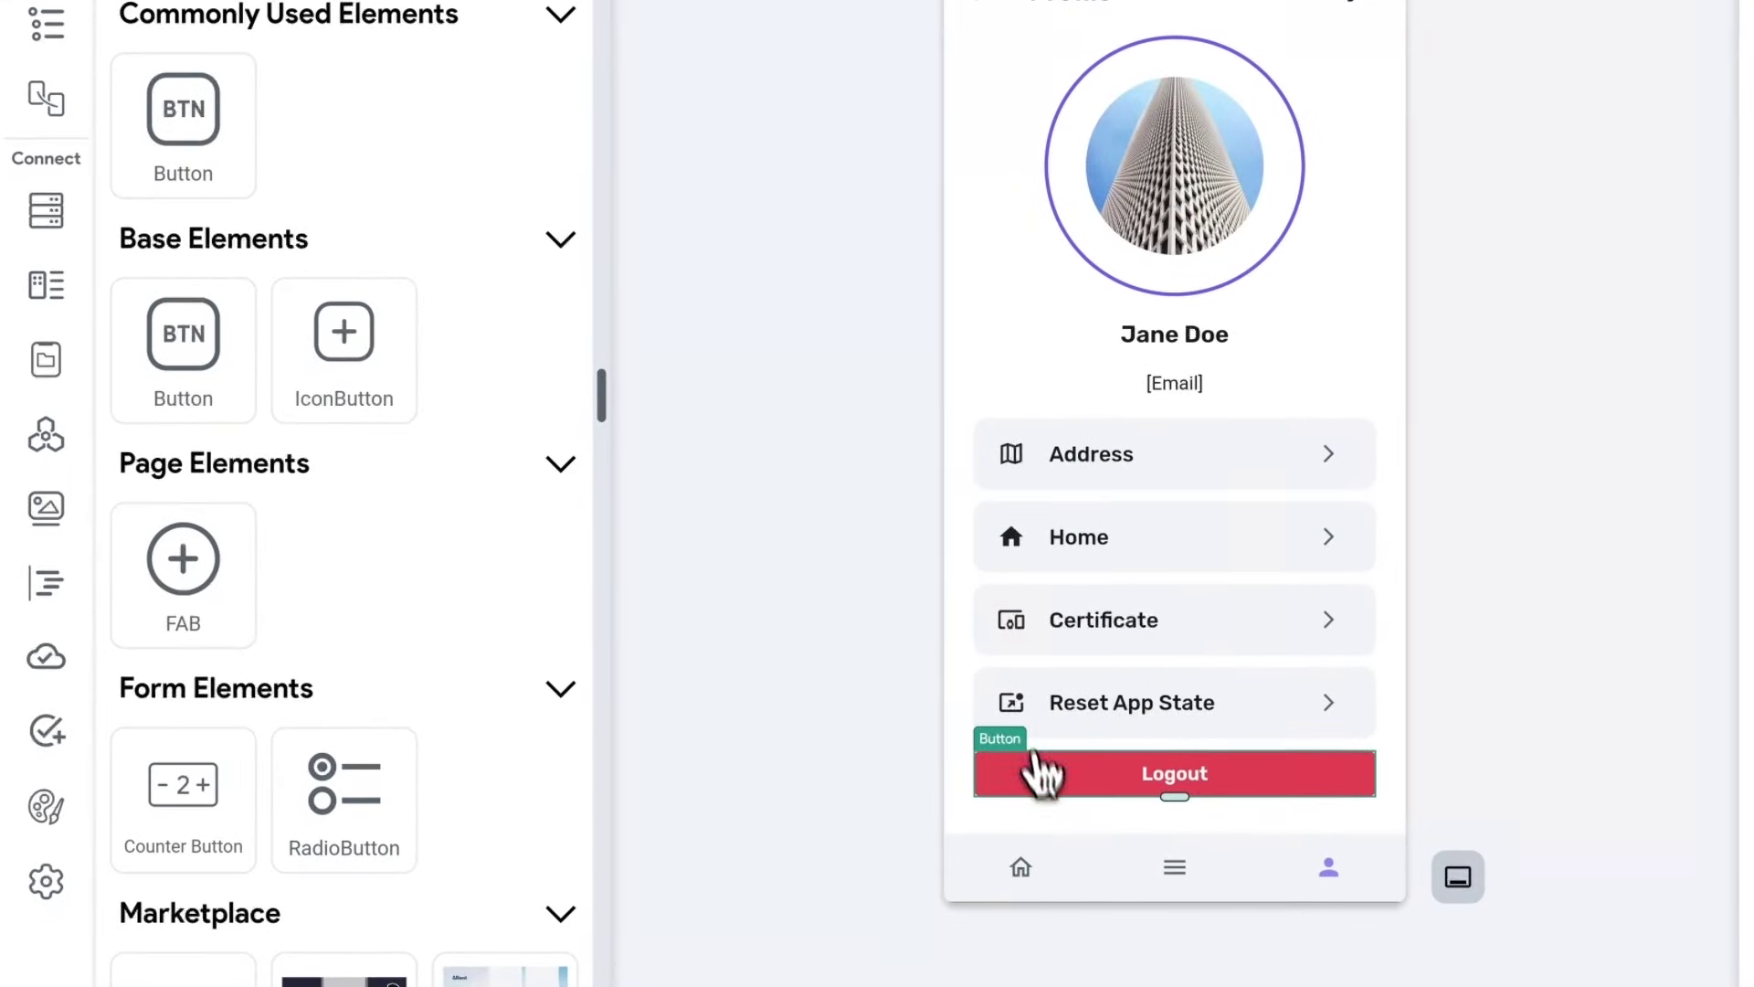
{"action": "left_click", "coordinate": [53, 208]}
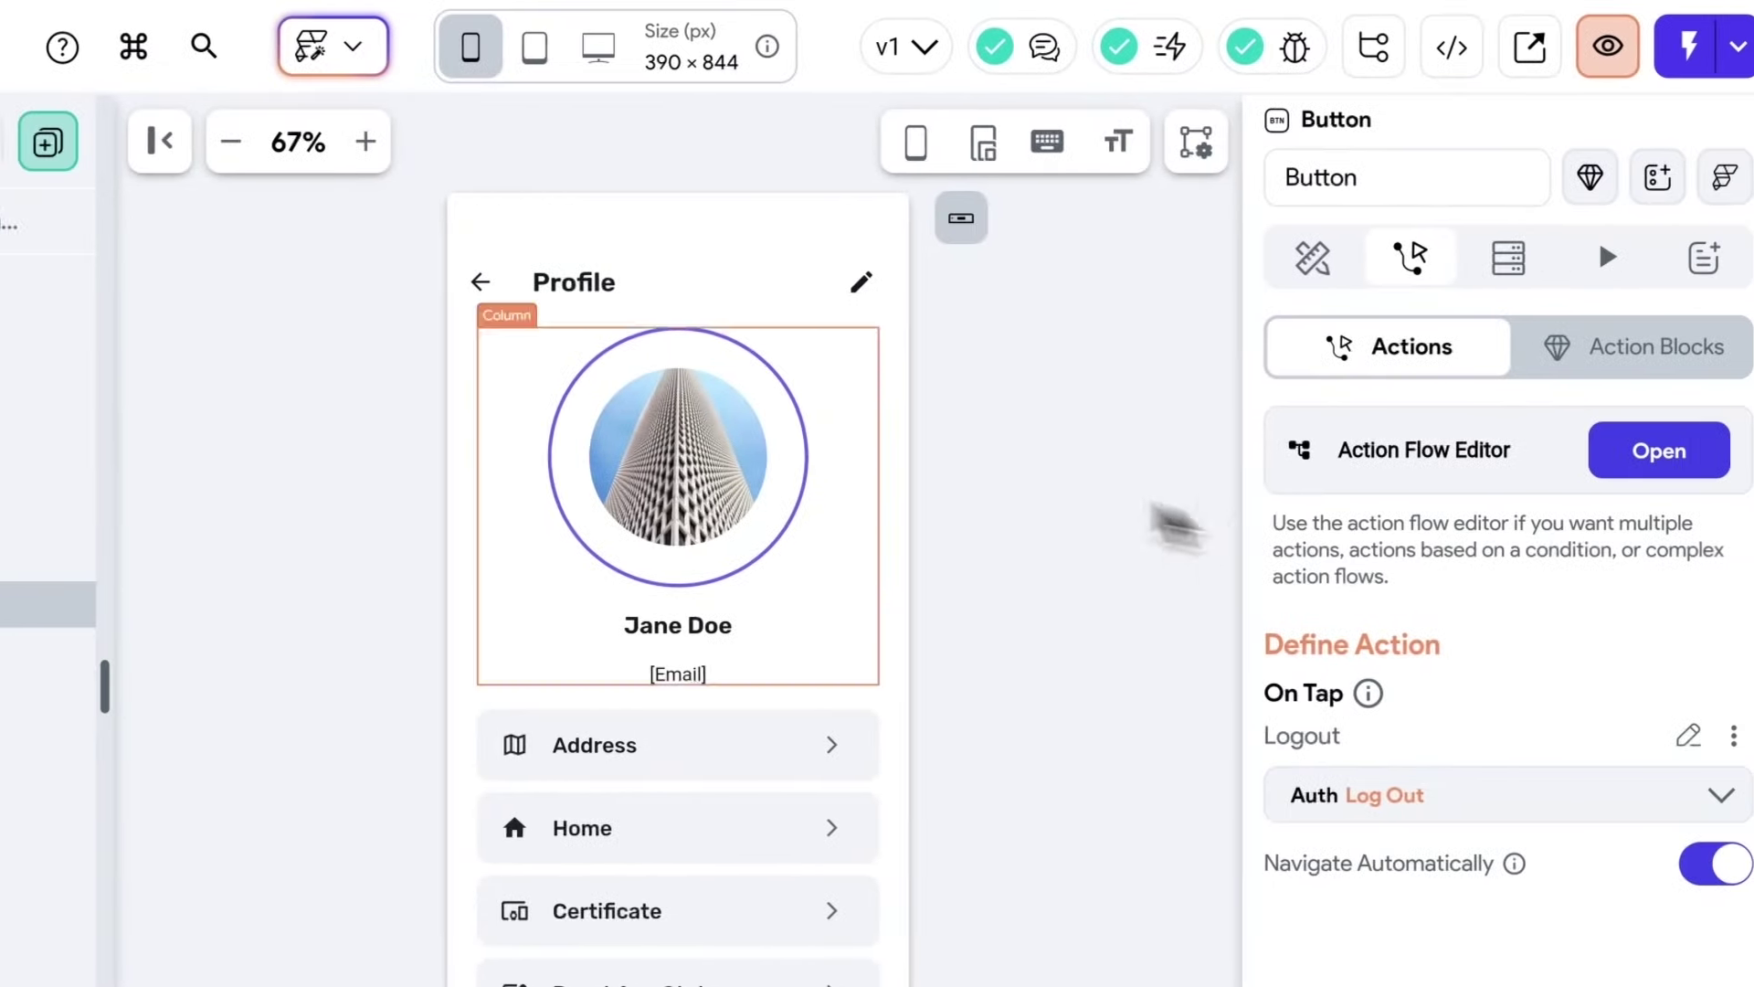
{"action": "left_click", "coordinate": [1558, 480]}
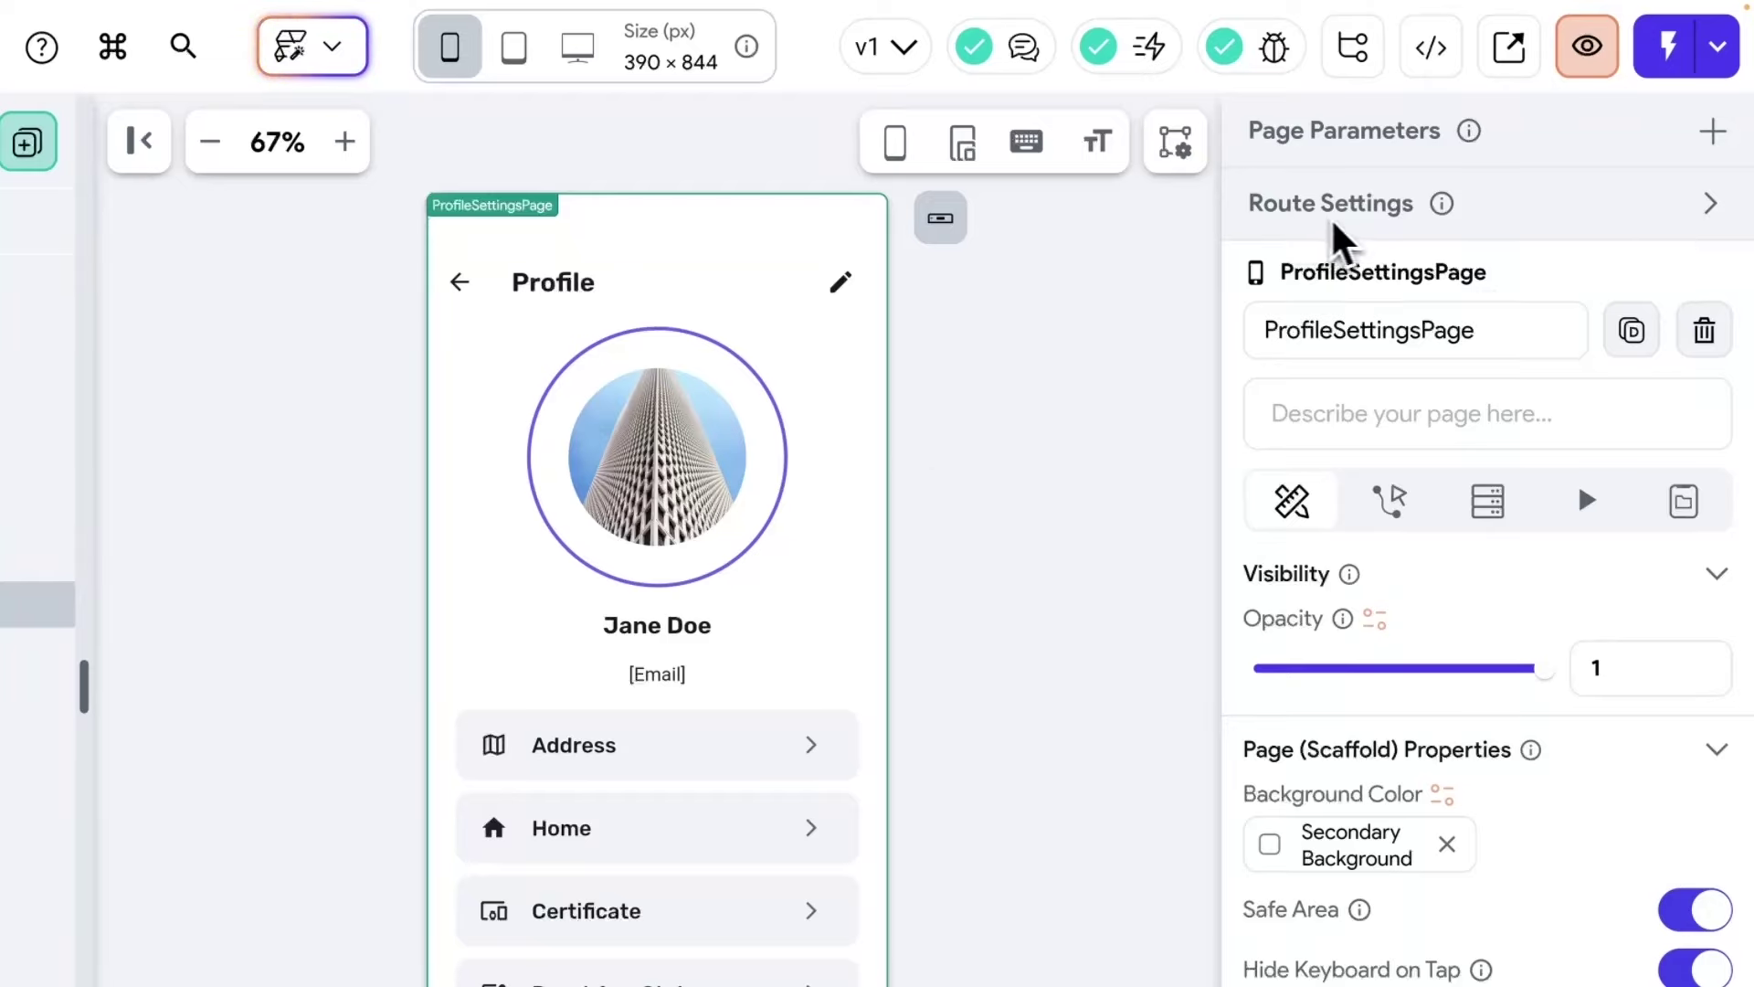
Tick Requires Authentication in Route Settings for ProfileSettings, OrderList, ProductDetail and ProductList pages.
{"action": "left_click", "coordinate": [1709, 207]}
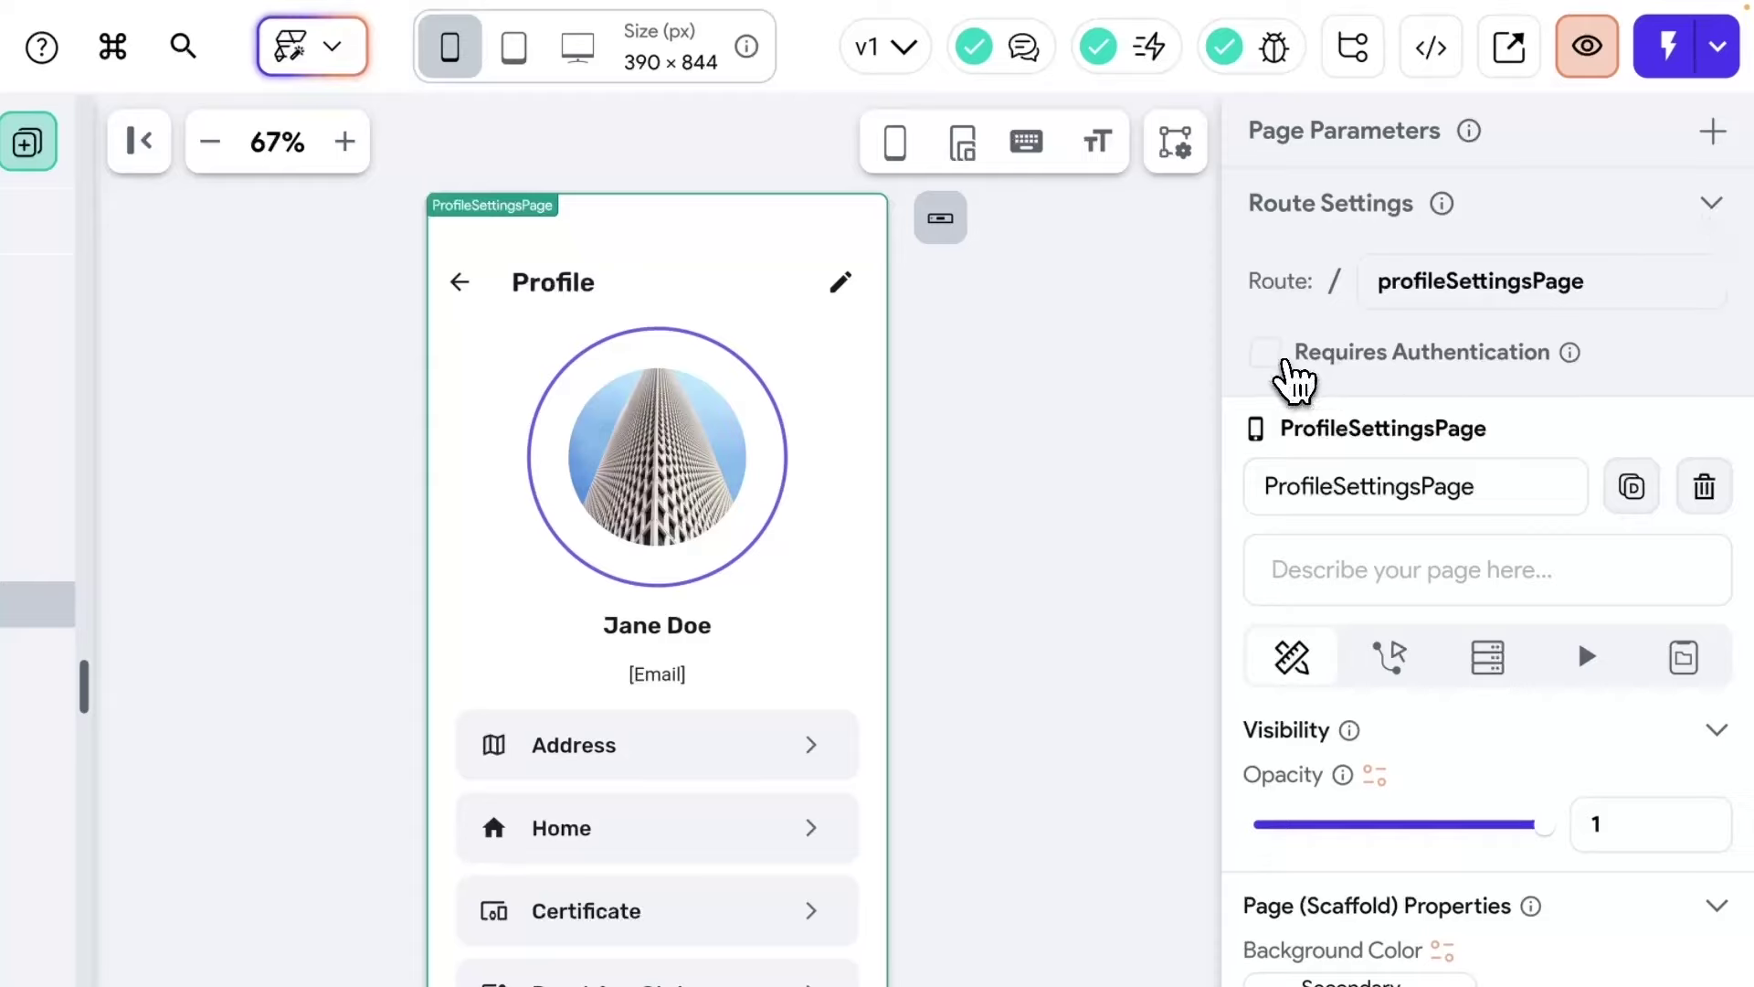
{"action": "left_click", "coordinate": [1269, 358]}
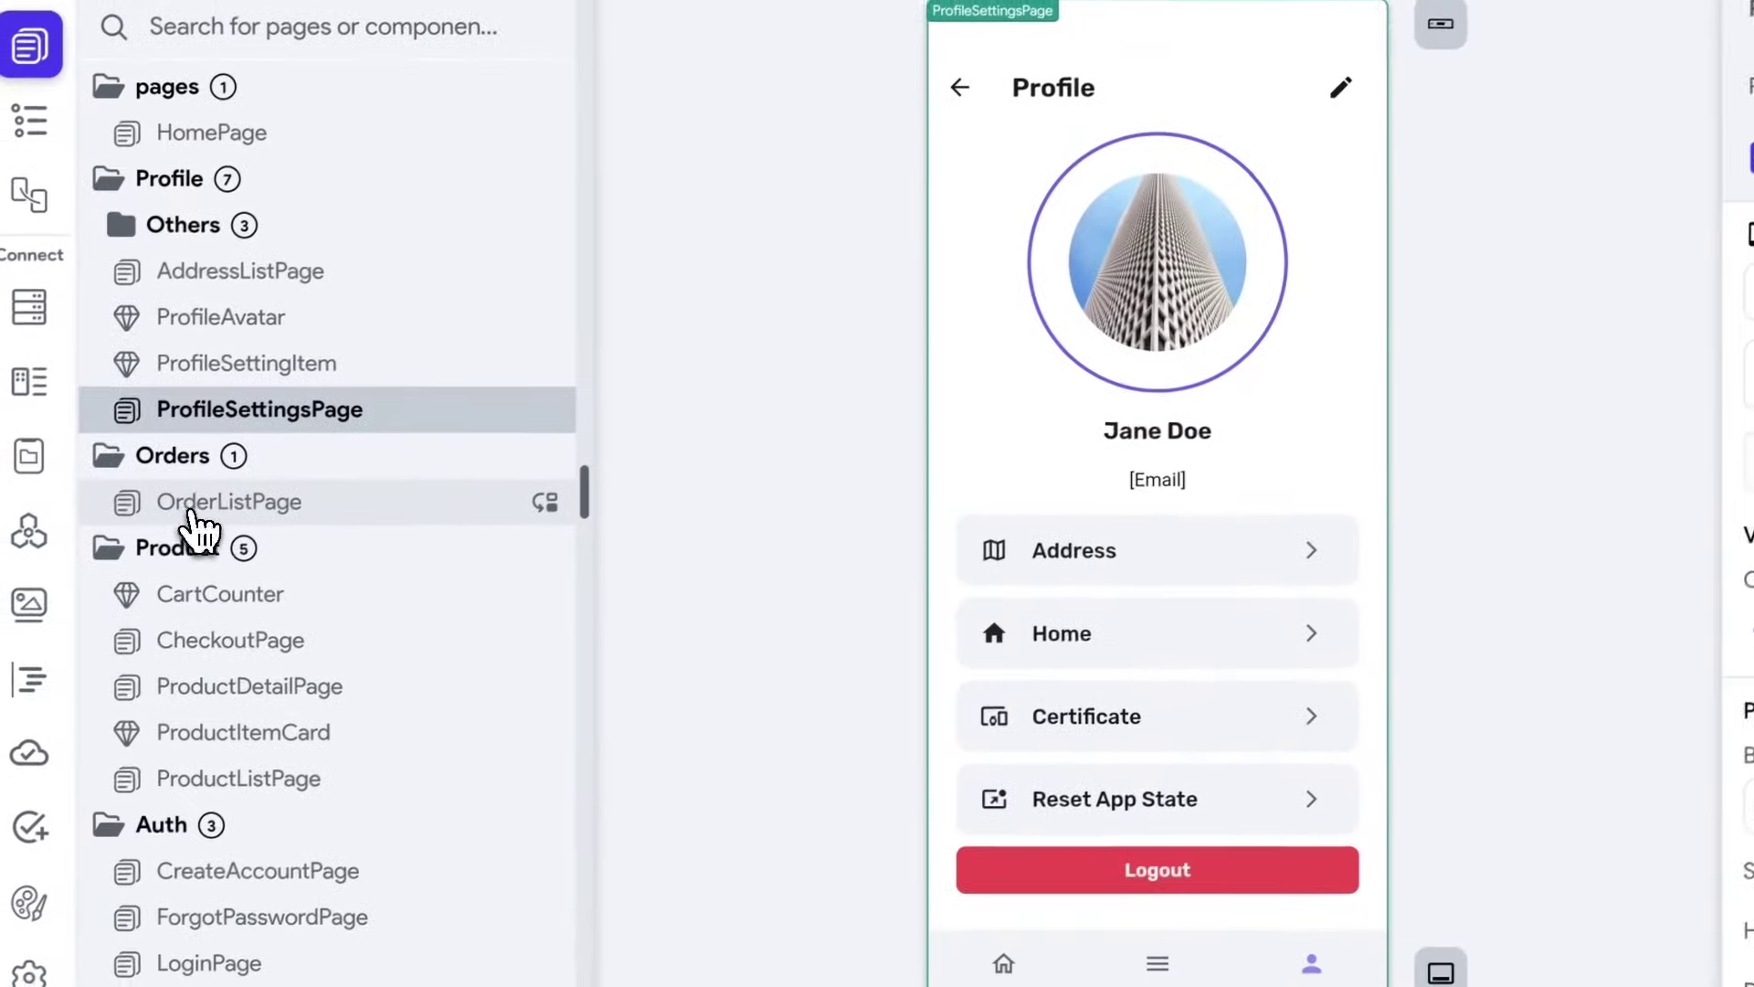
{"action": "left_click", "coordinate": [243, 510]}
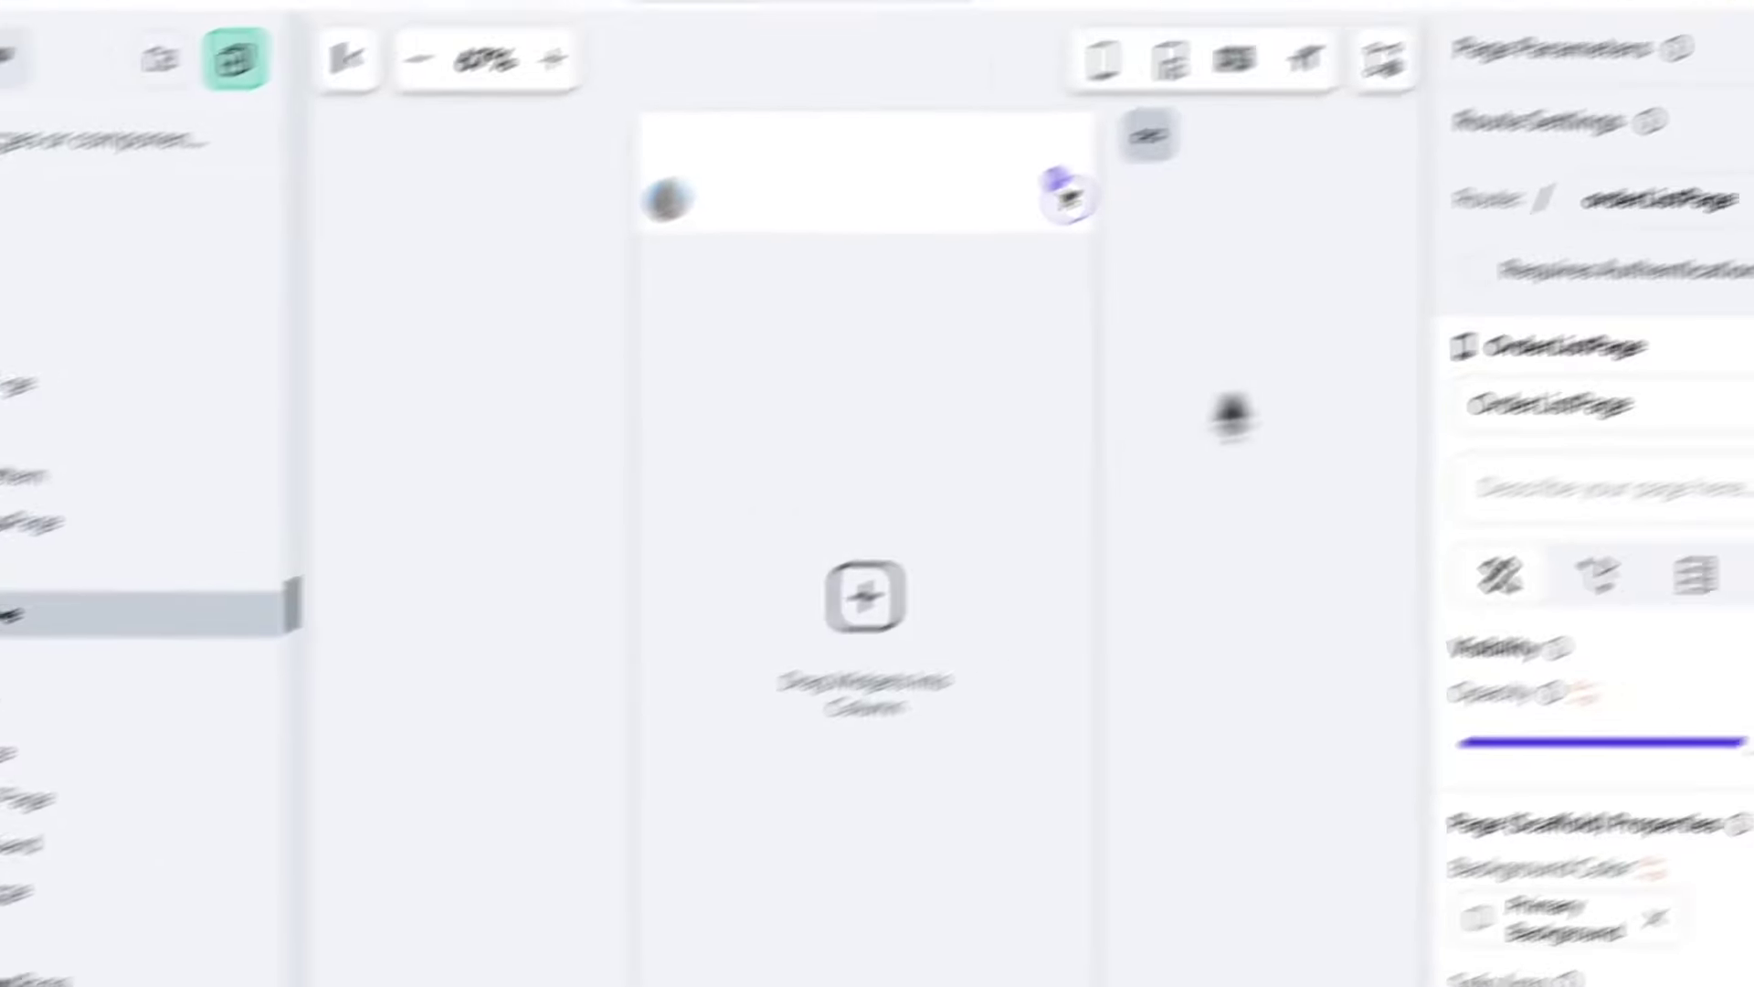
{"action": "left_click", "coordinate": [1466, 270]}
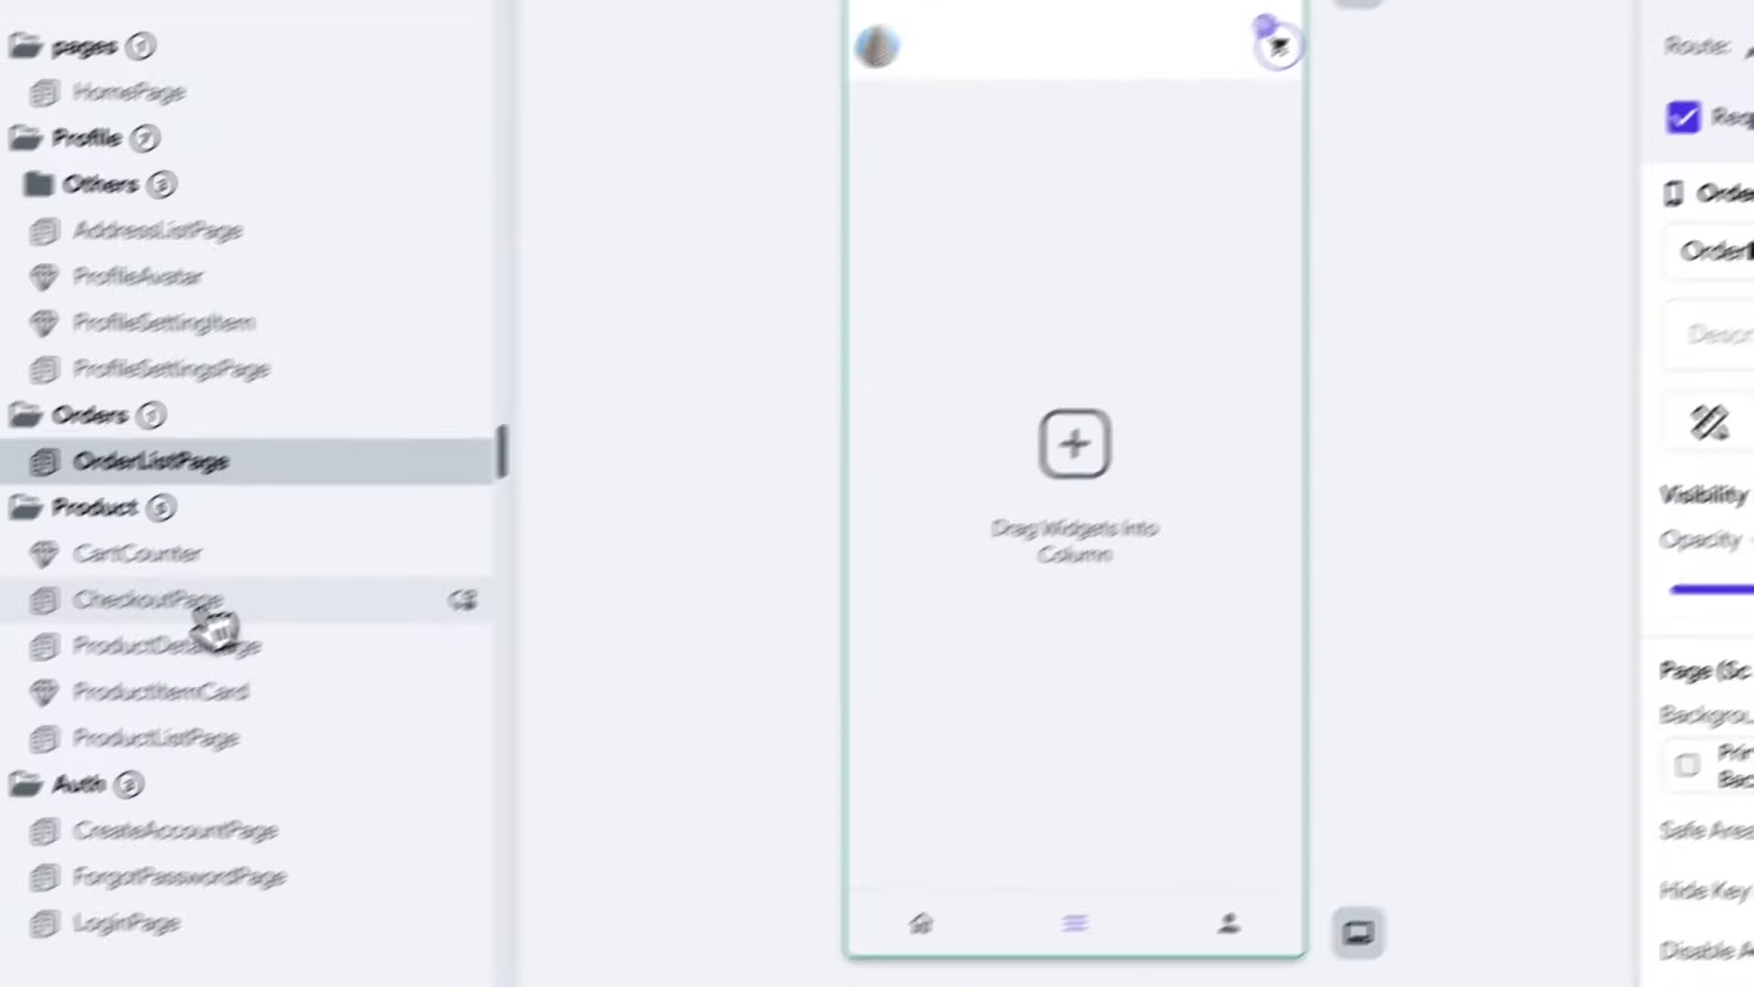
{"action": "left_click", "coordinate": [178, 648]}
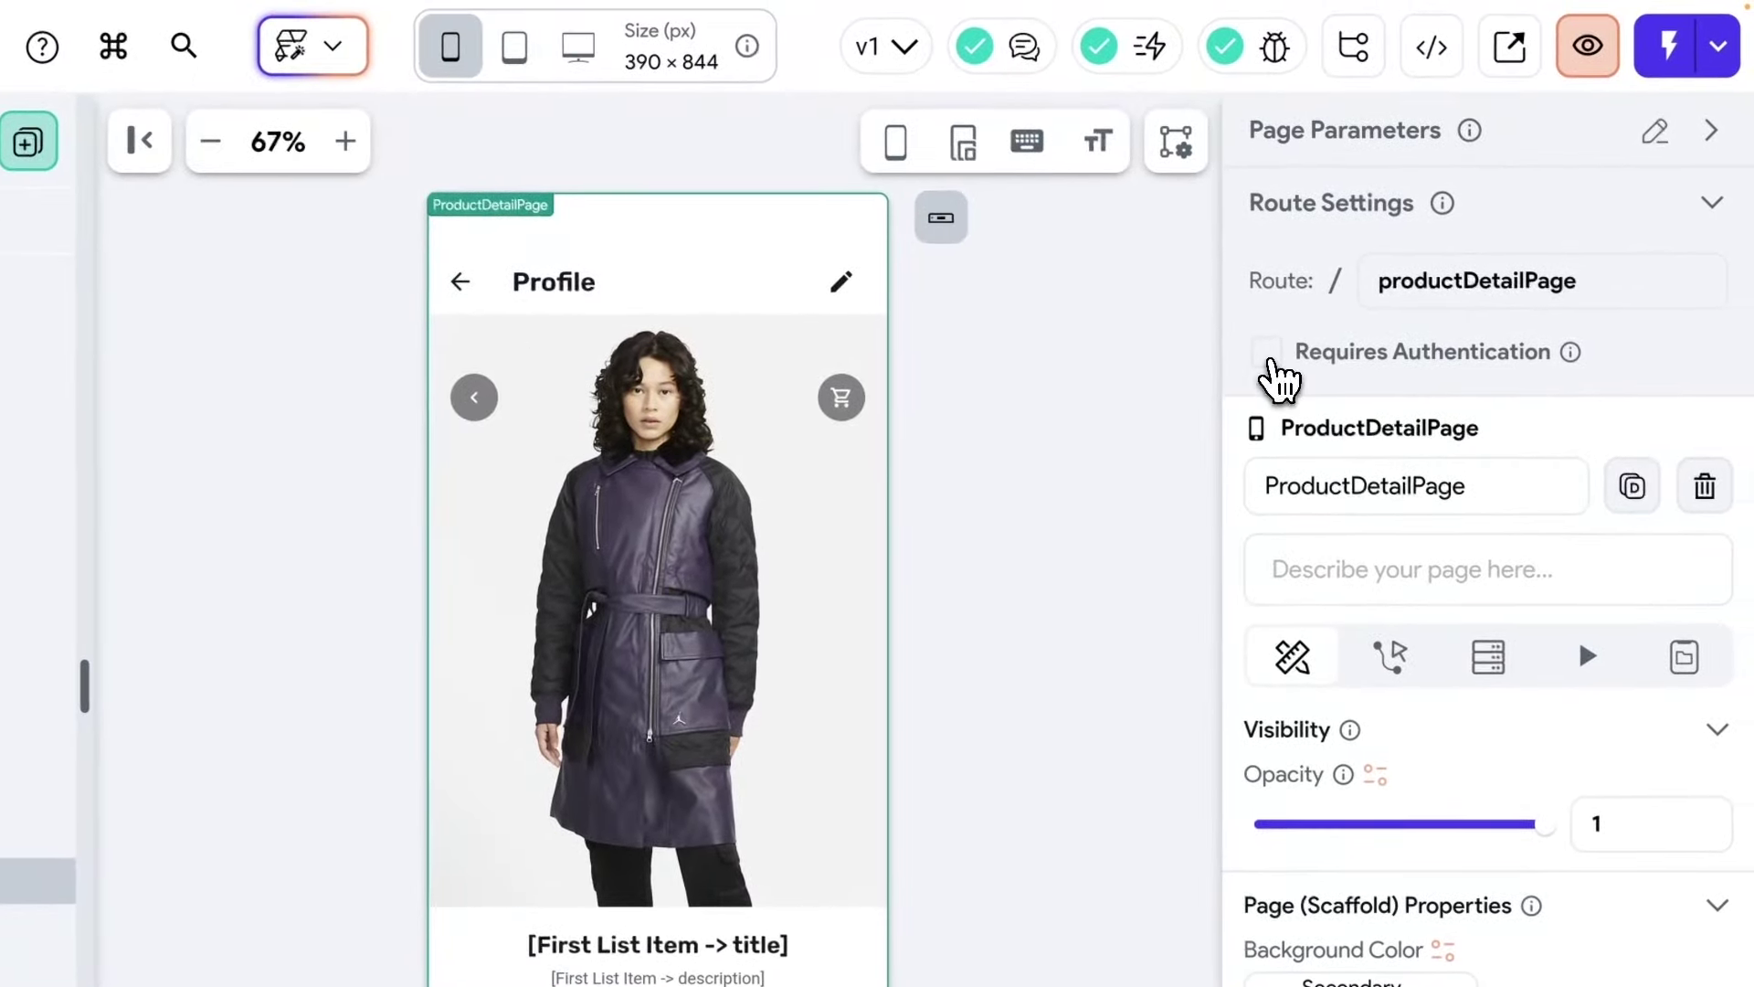
{"action": "left_click", "coordinate": [1269, 358]}
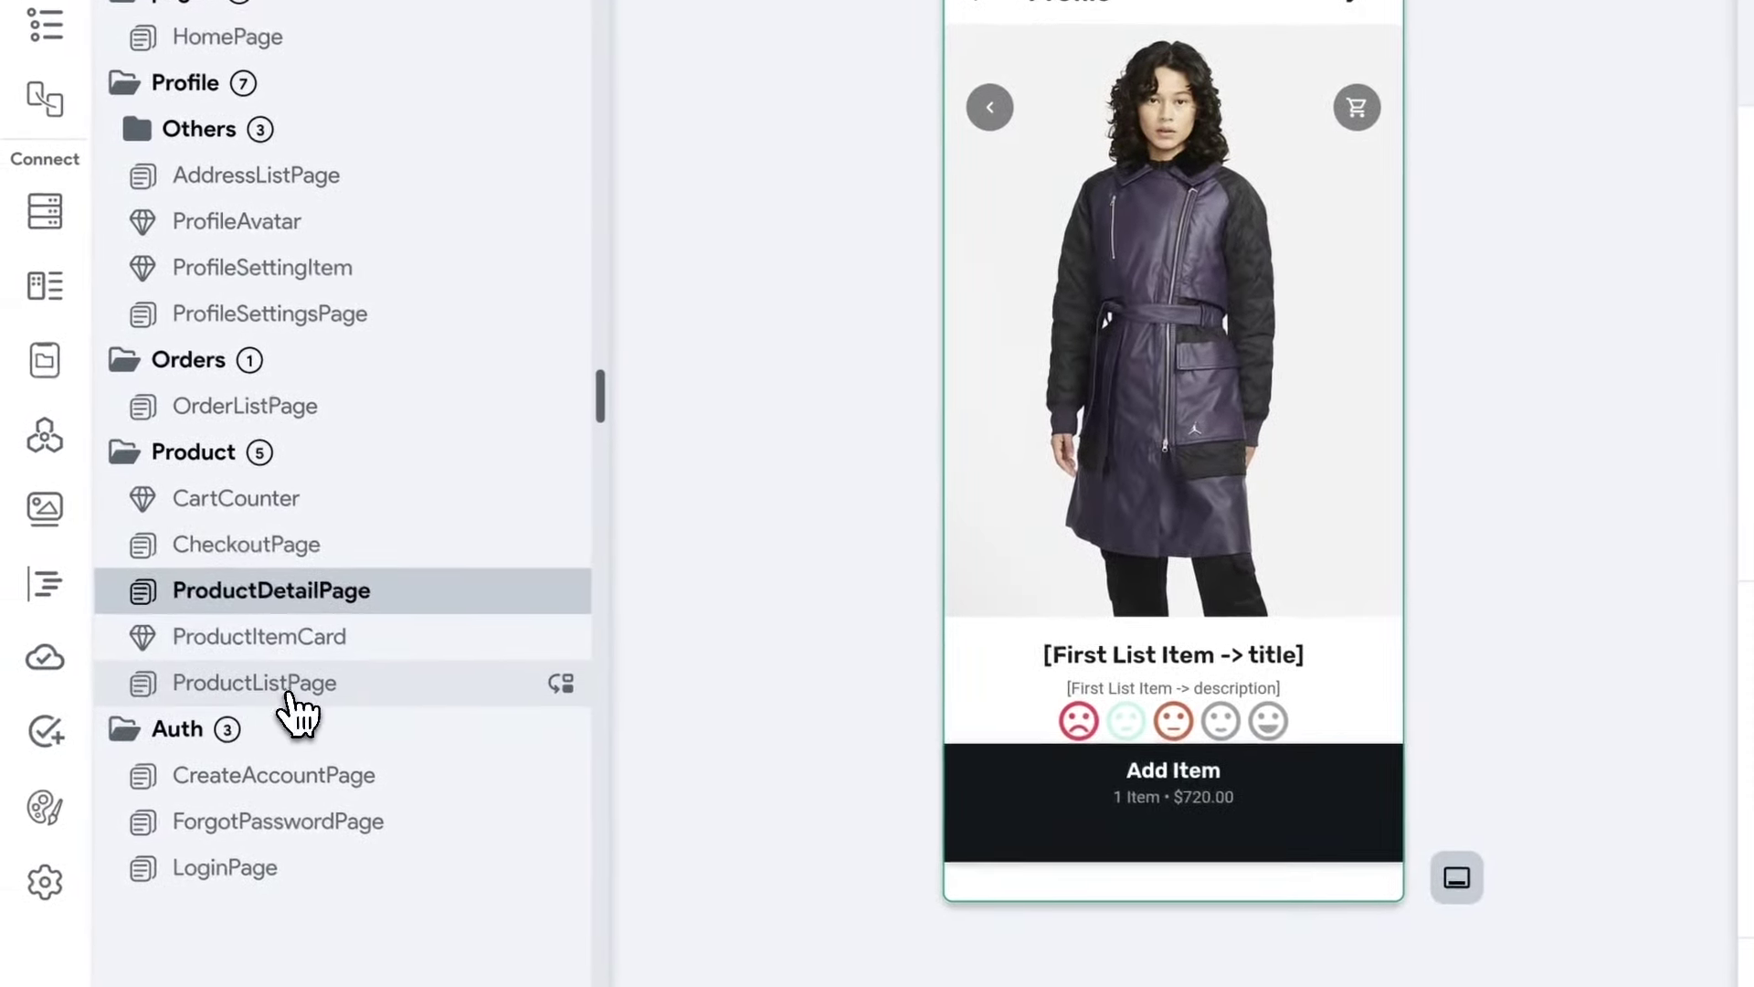
{"action": "left_click", "coordinate": [289, 692]}
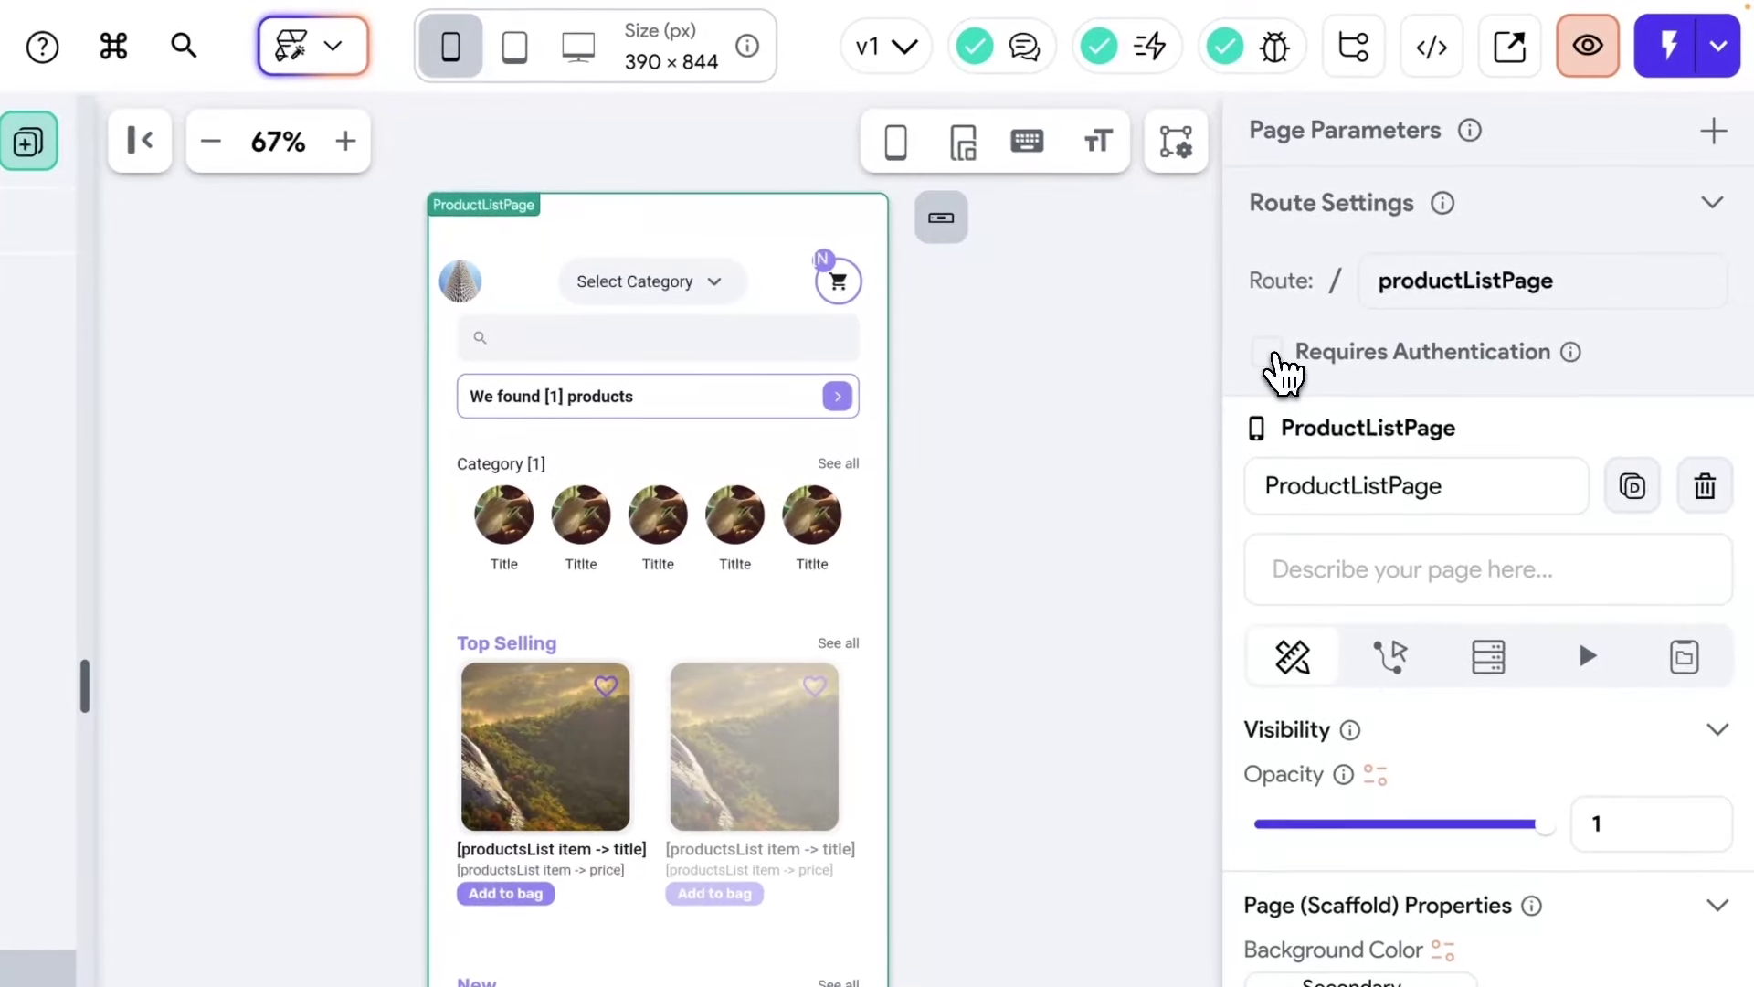
{"action": "left_click", "coordinate": [1272, 356]}
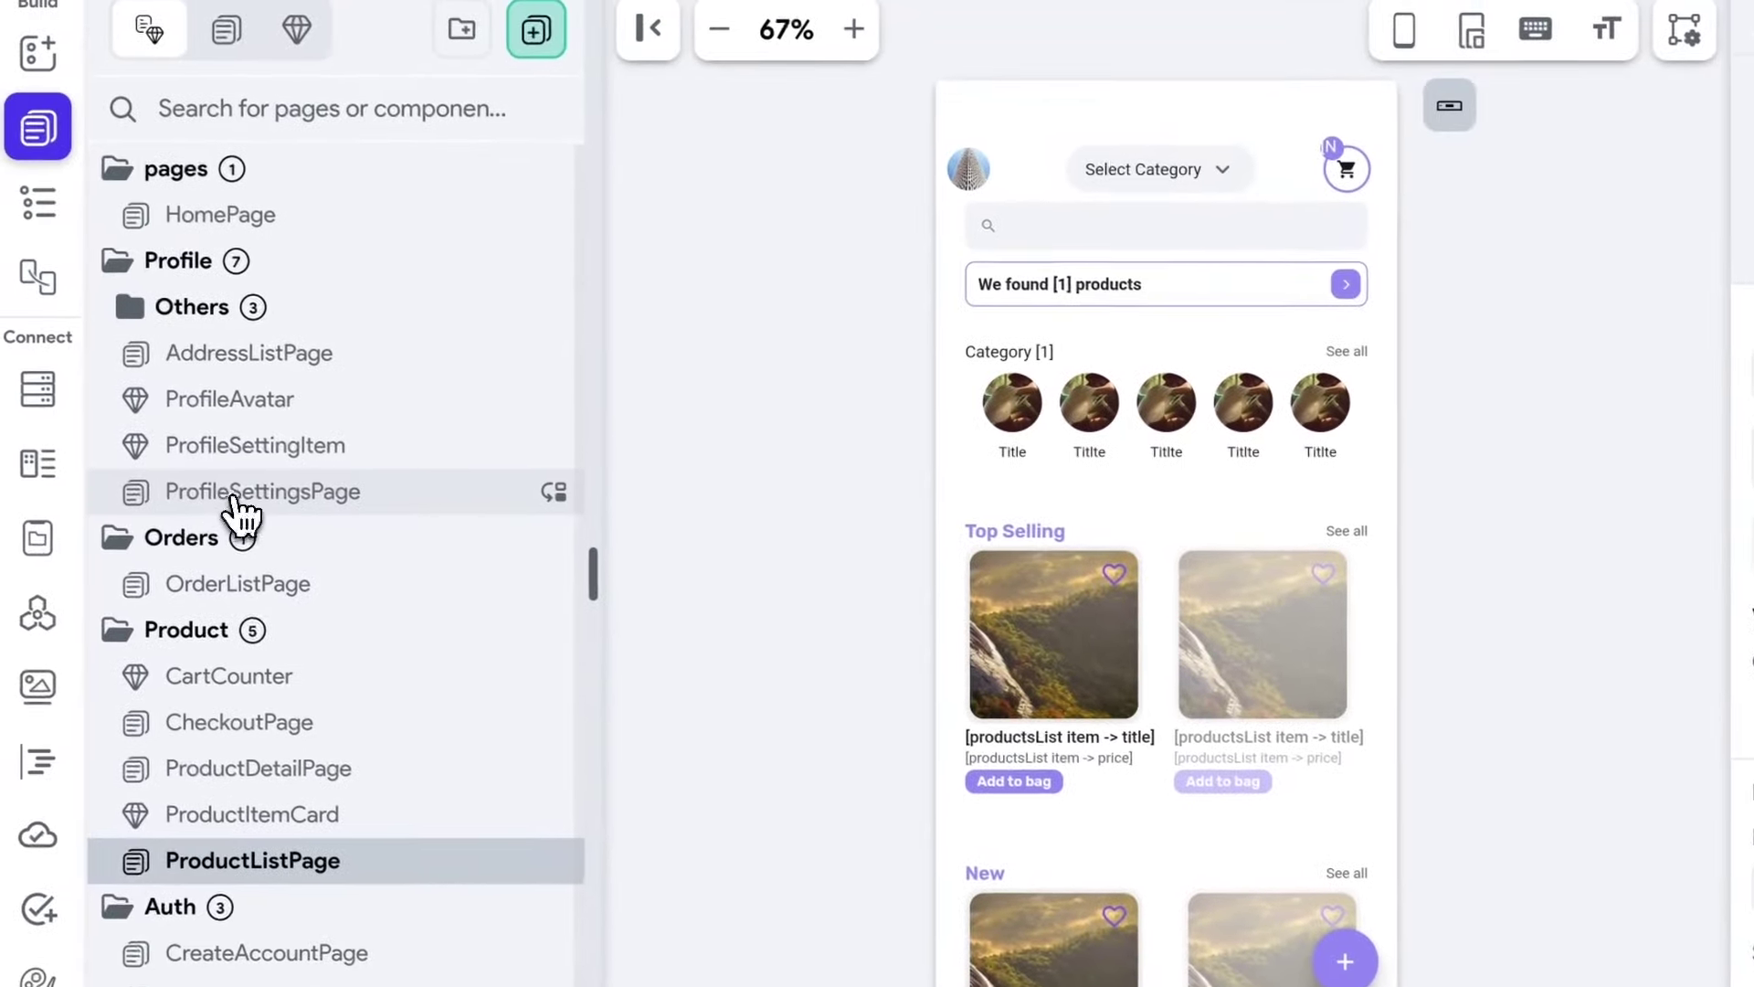
{"action": "left_click", "coordinate": [41, 312]}
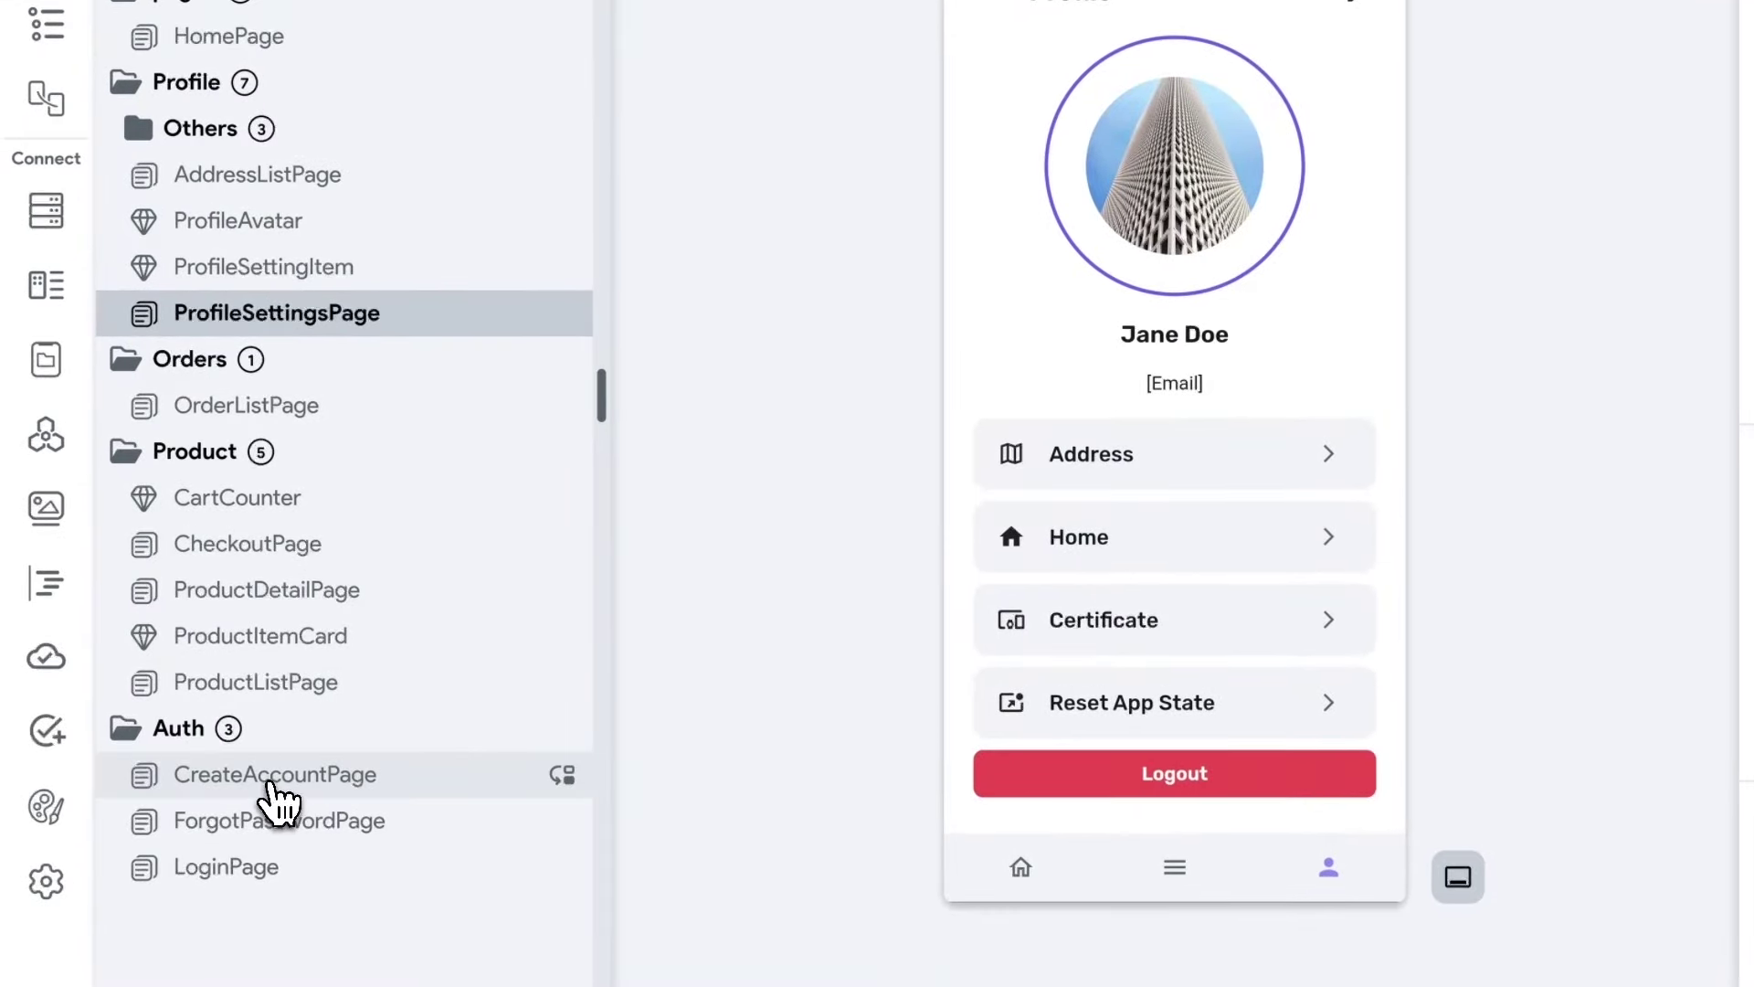
Open the CreateAccountPage button's action flow and add a second action after Create Account.
{"action": "left_click", "coordinate": [280, 775]}
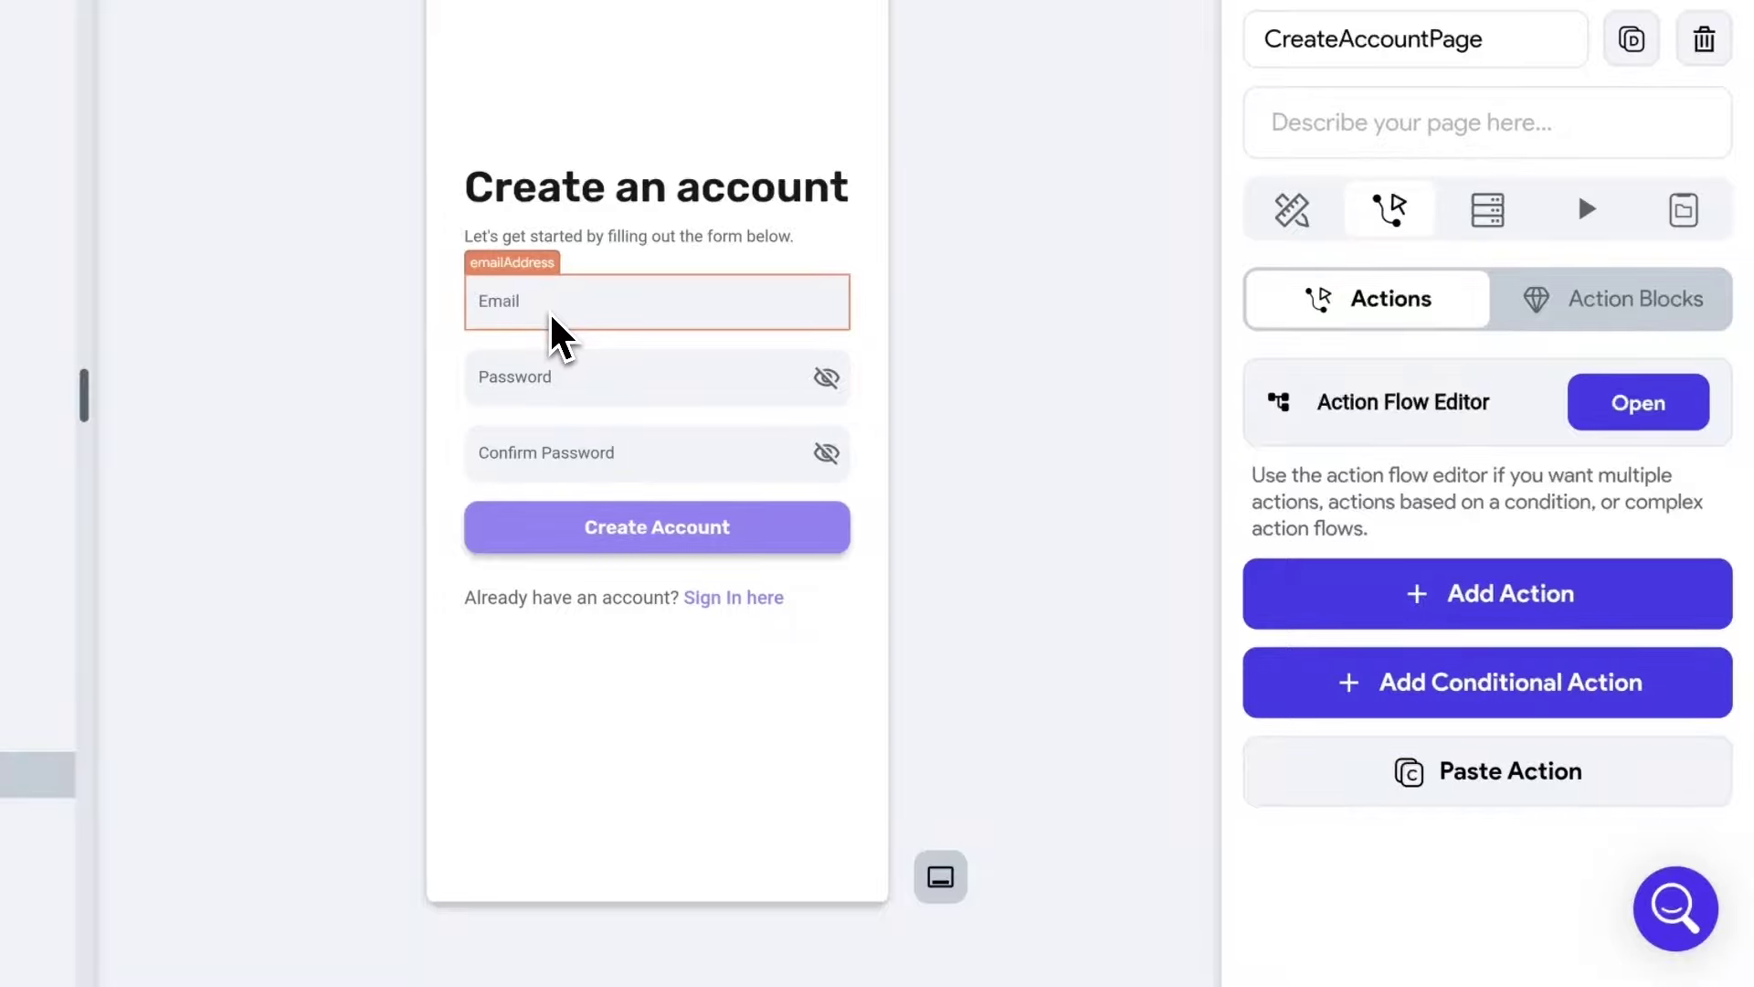
{"action": "left_click", "coordinate": [664, 541]}
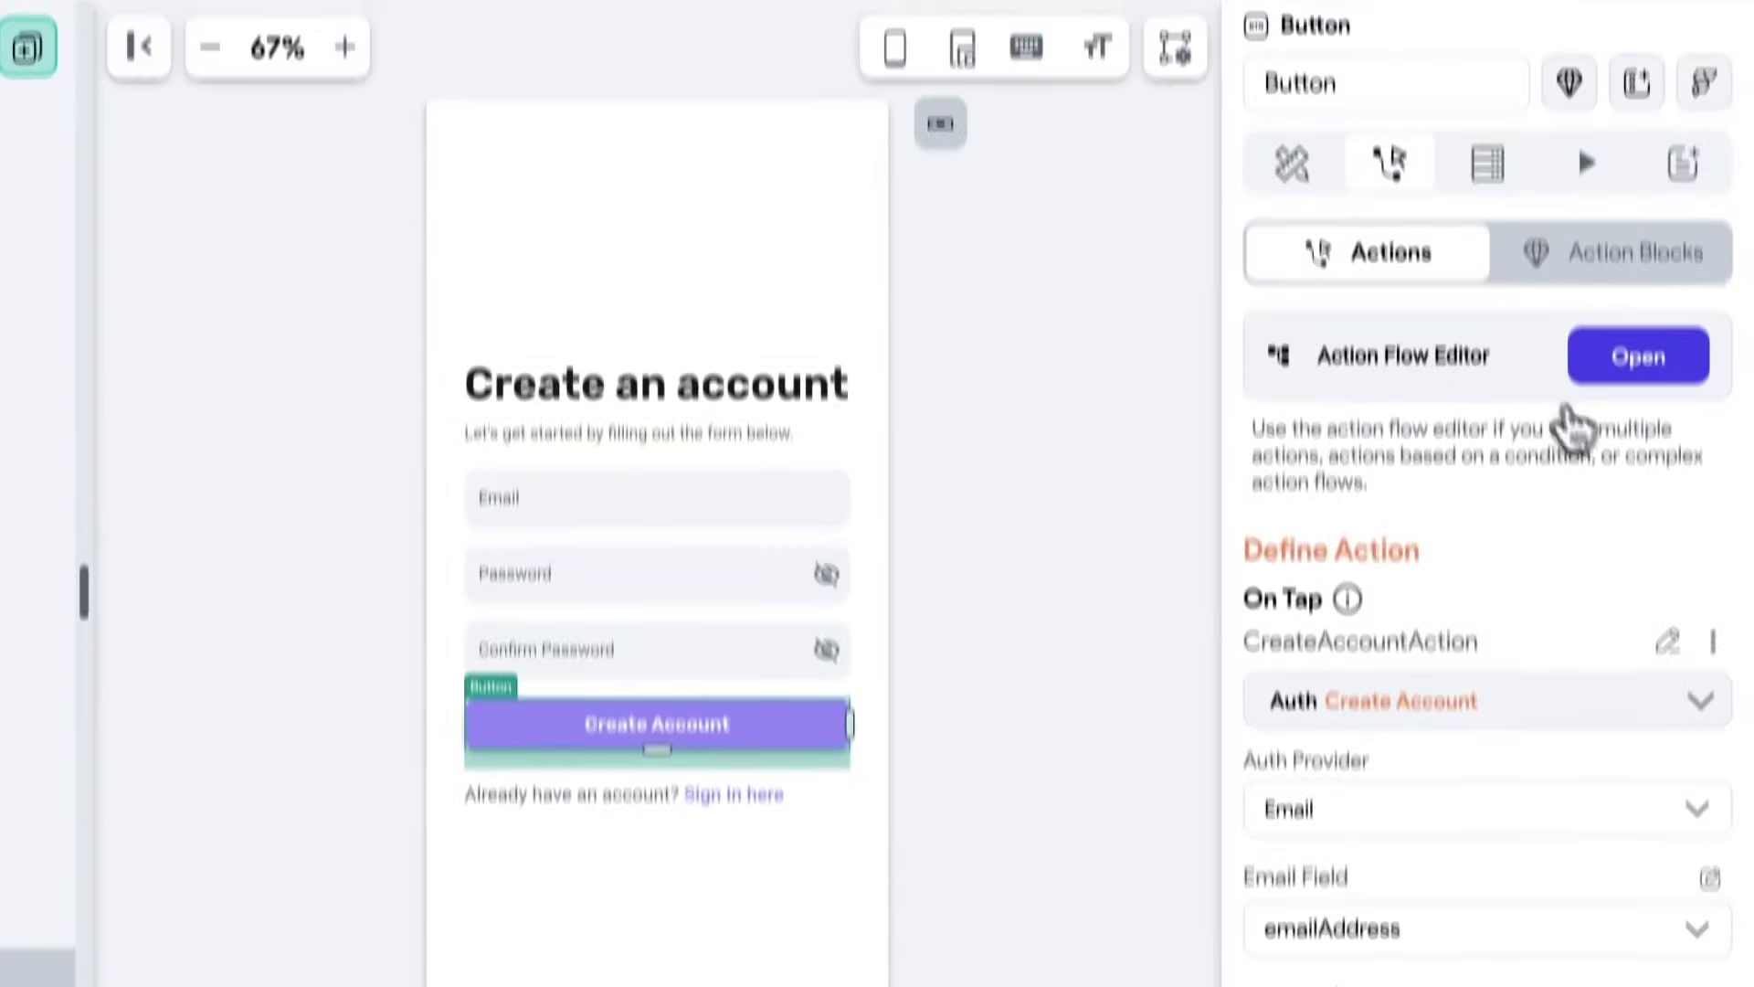
{"action": "left_click", "coordinate": [1640, 164]}
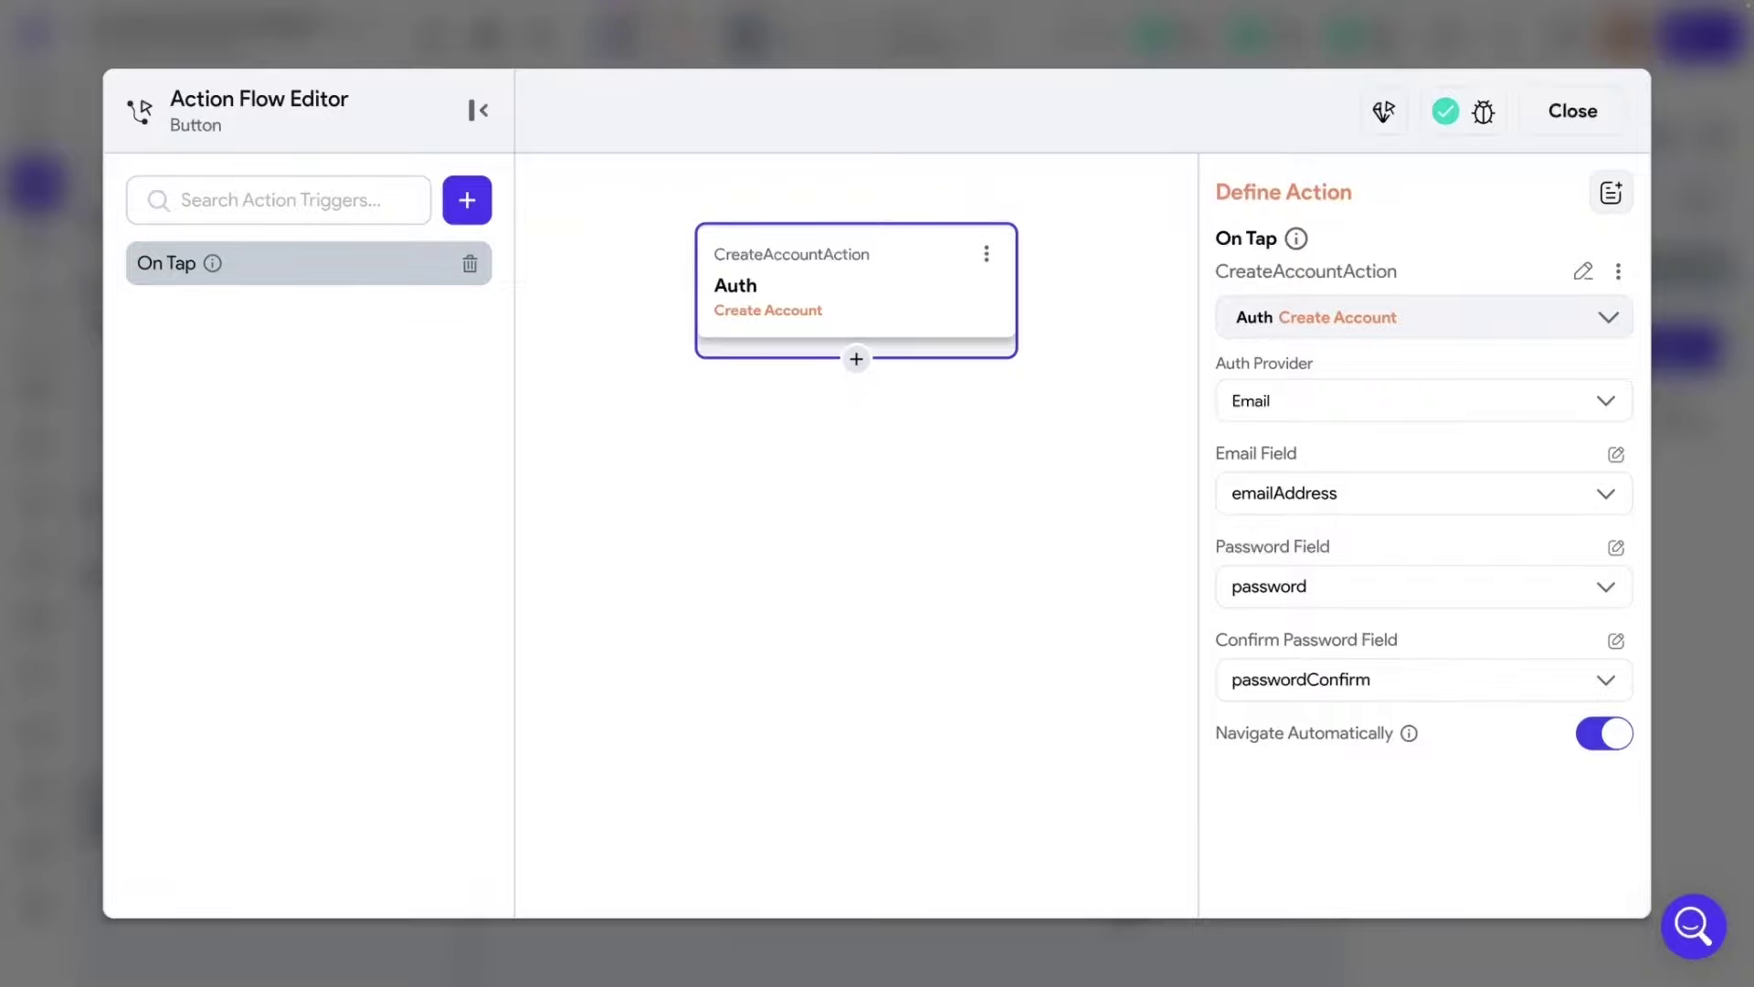
{"action": "left_click", "coordinate": [857, 361]}
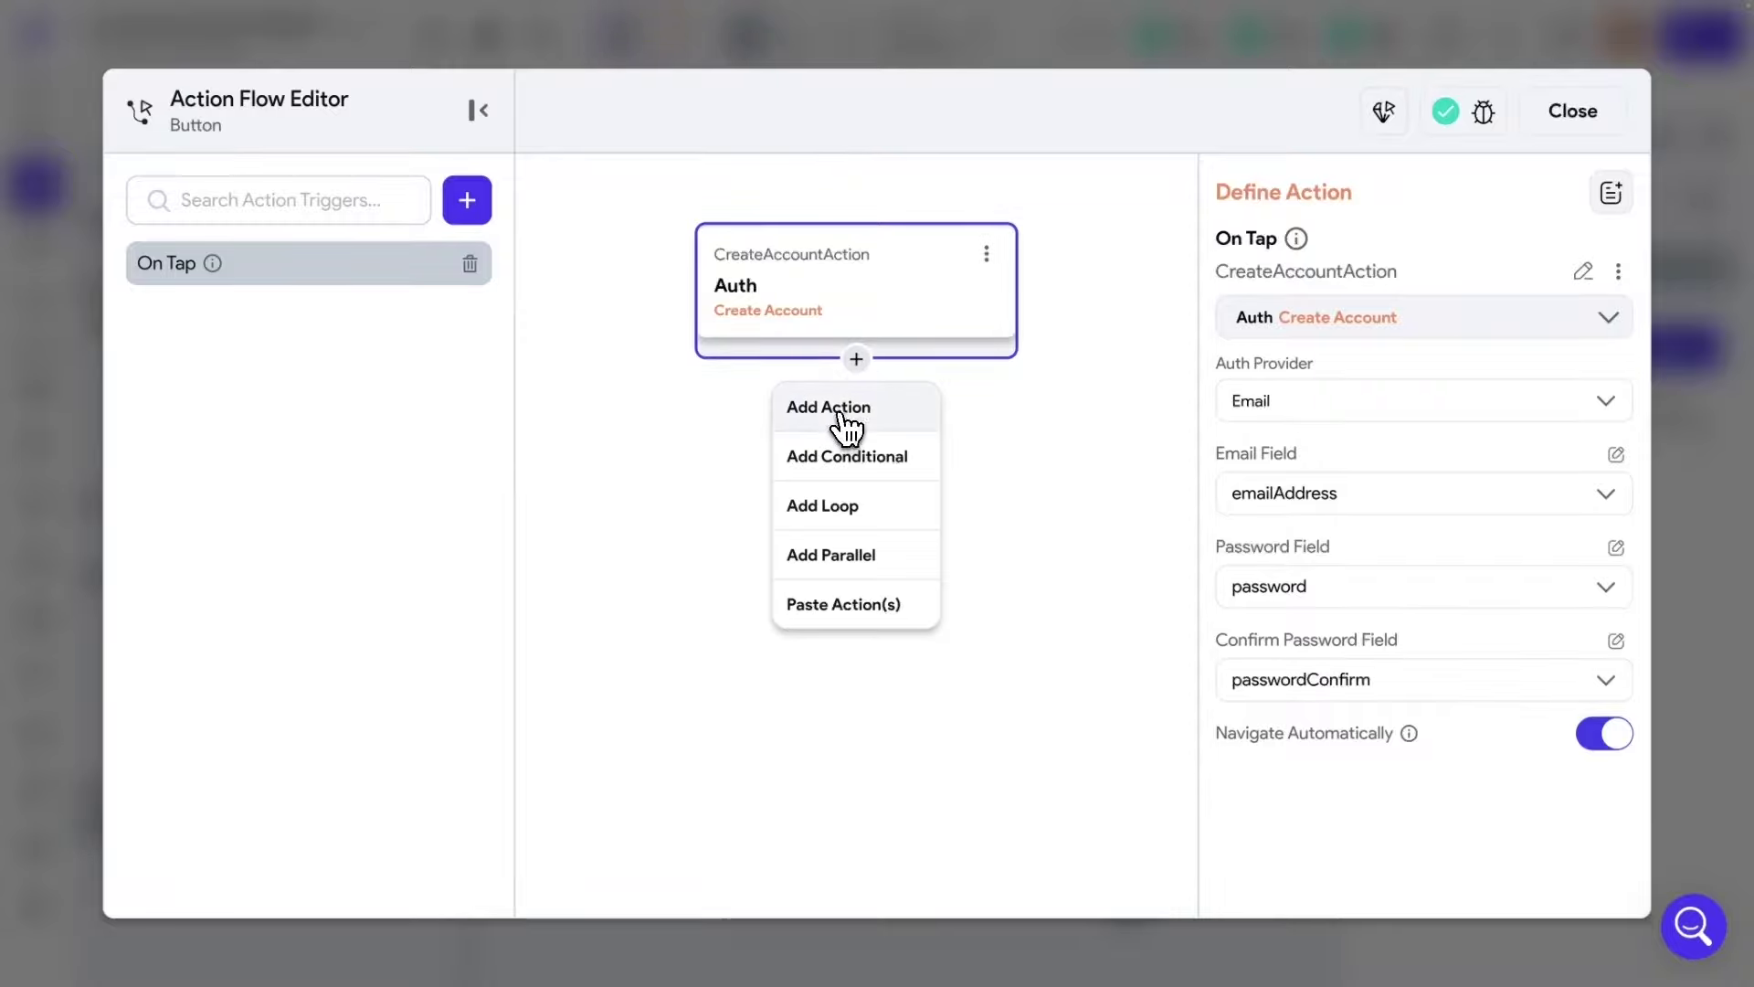
{"action": "left_click", "coordinate": [846, 418]}
Make it a Firebase Send E-mail Verification Link action named VerifyEmail.
{"action": "left_click", "coordinate": [1329, 390]}
{"action": "type", "text": "Firebase"}
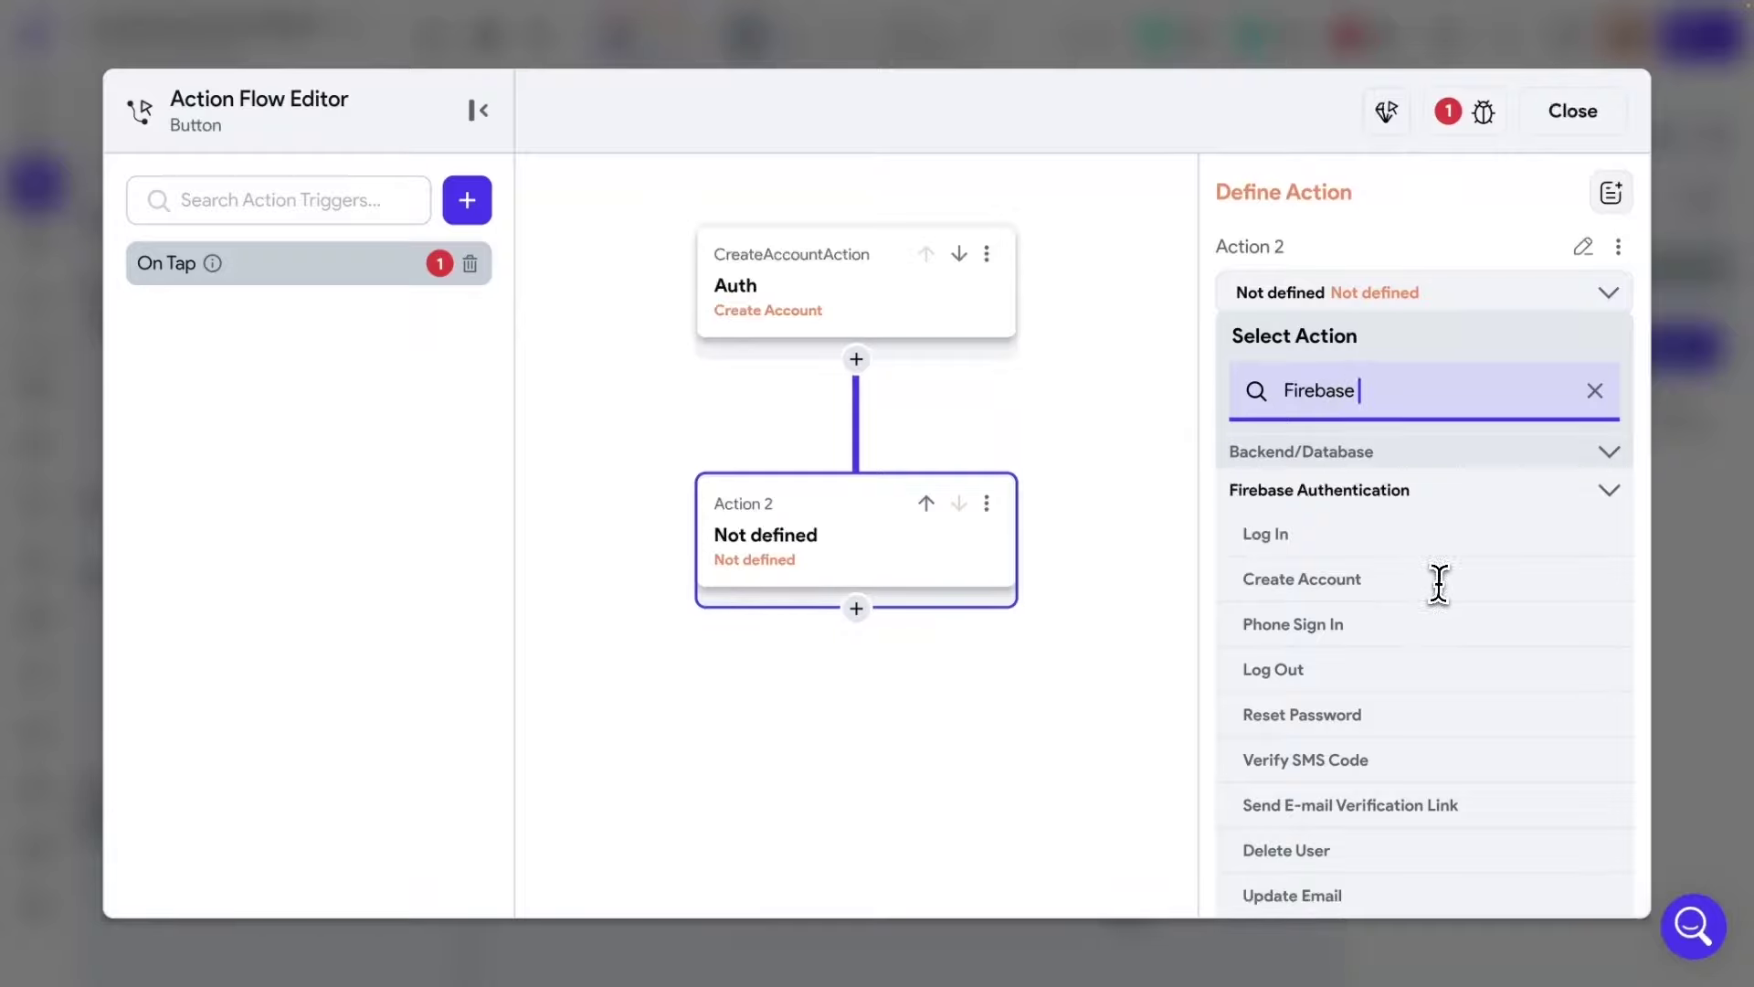
{"action": "scroll", "coordinate": [1419, 567], "scroll_direction": "down", "scroll_amount": 1}
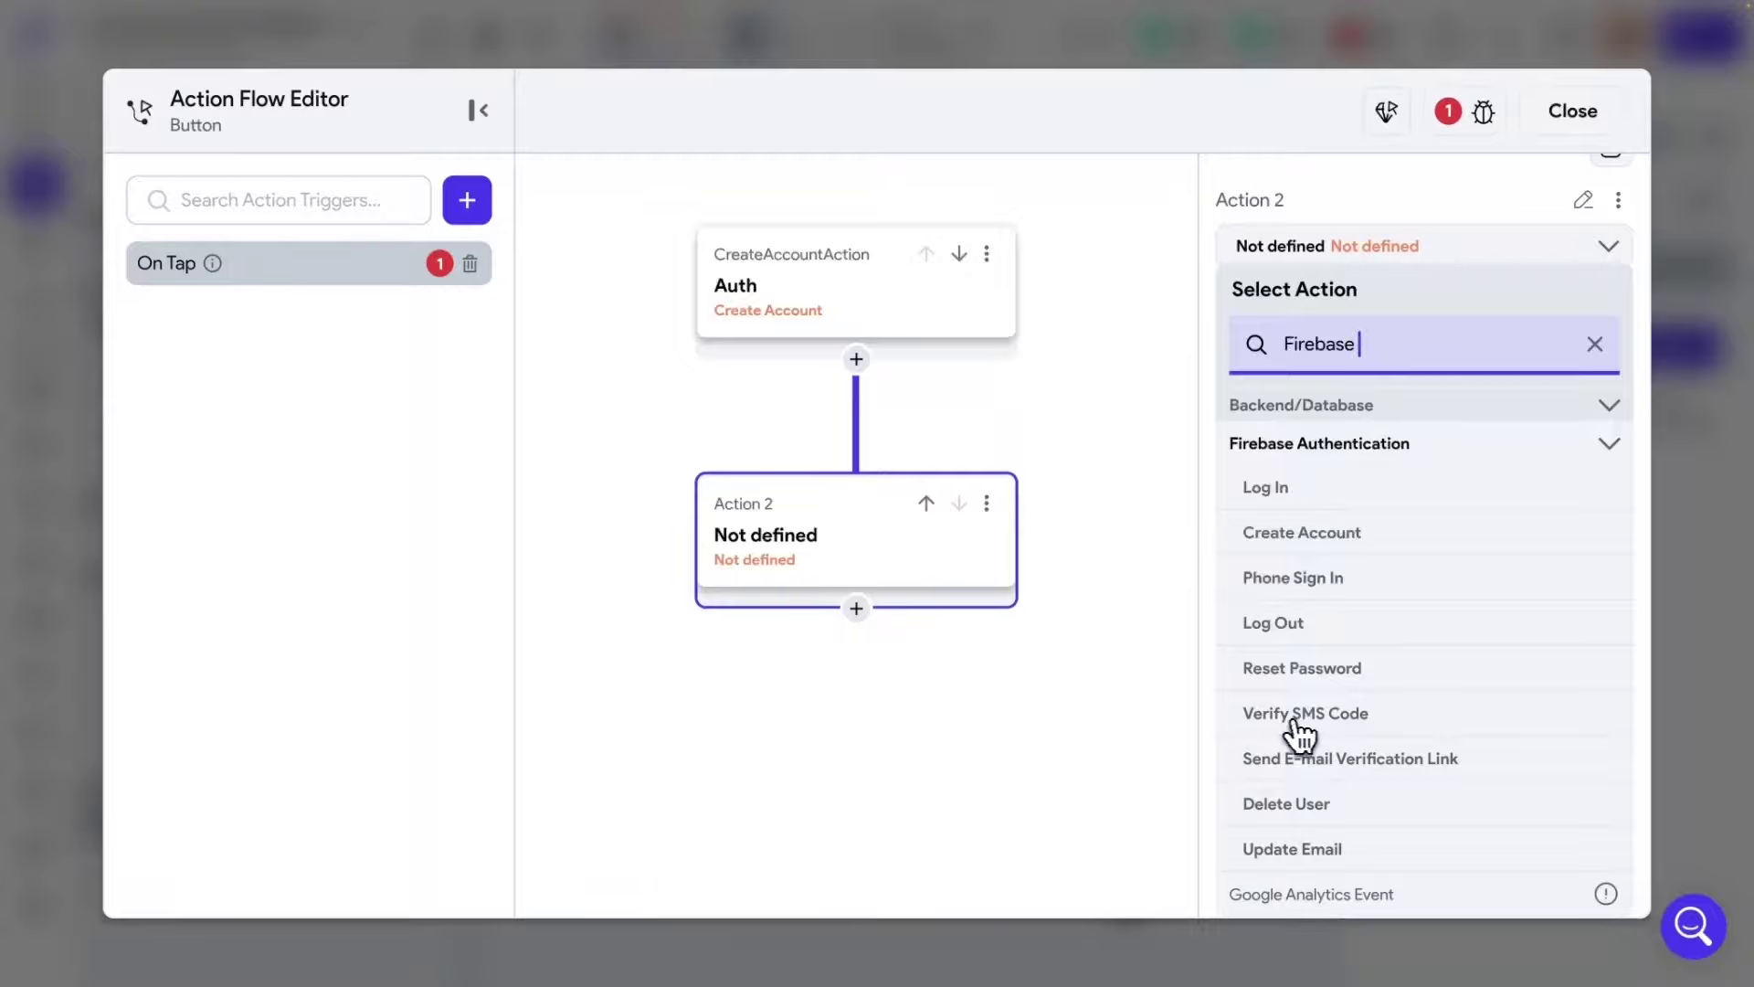
{"action": "left_click", "coordinate": [1312, 766]}
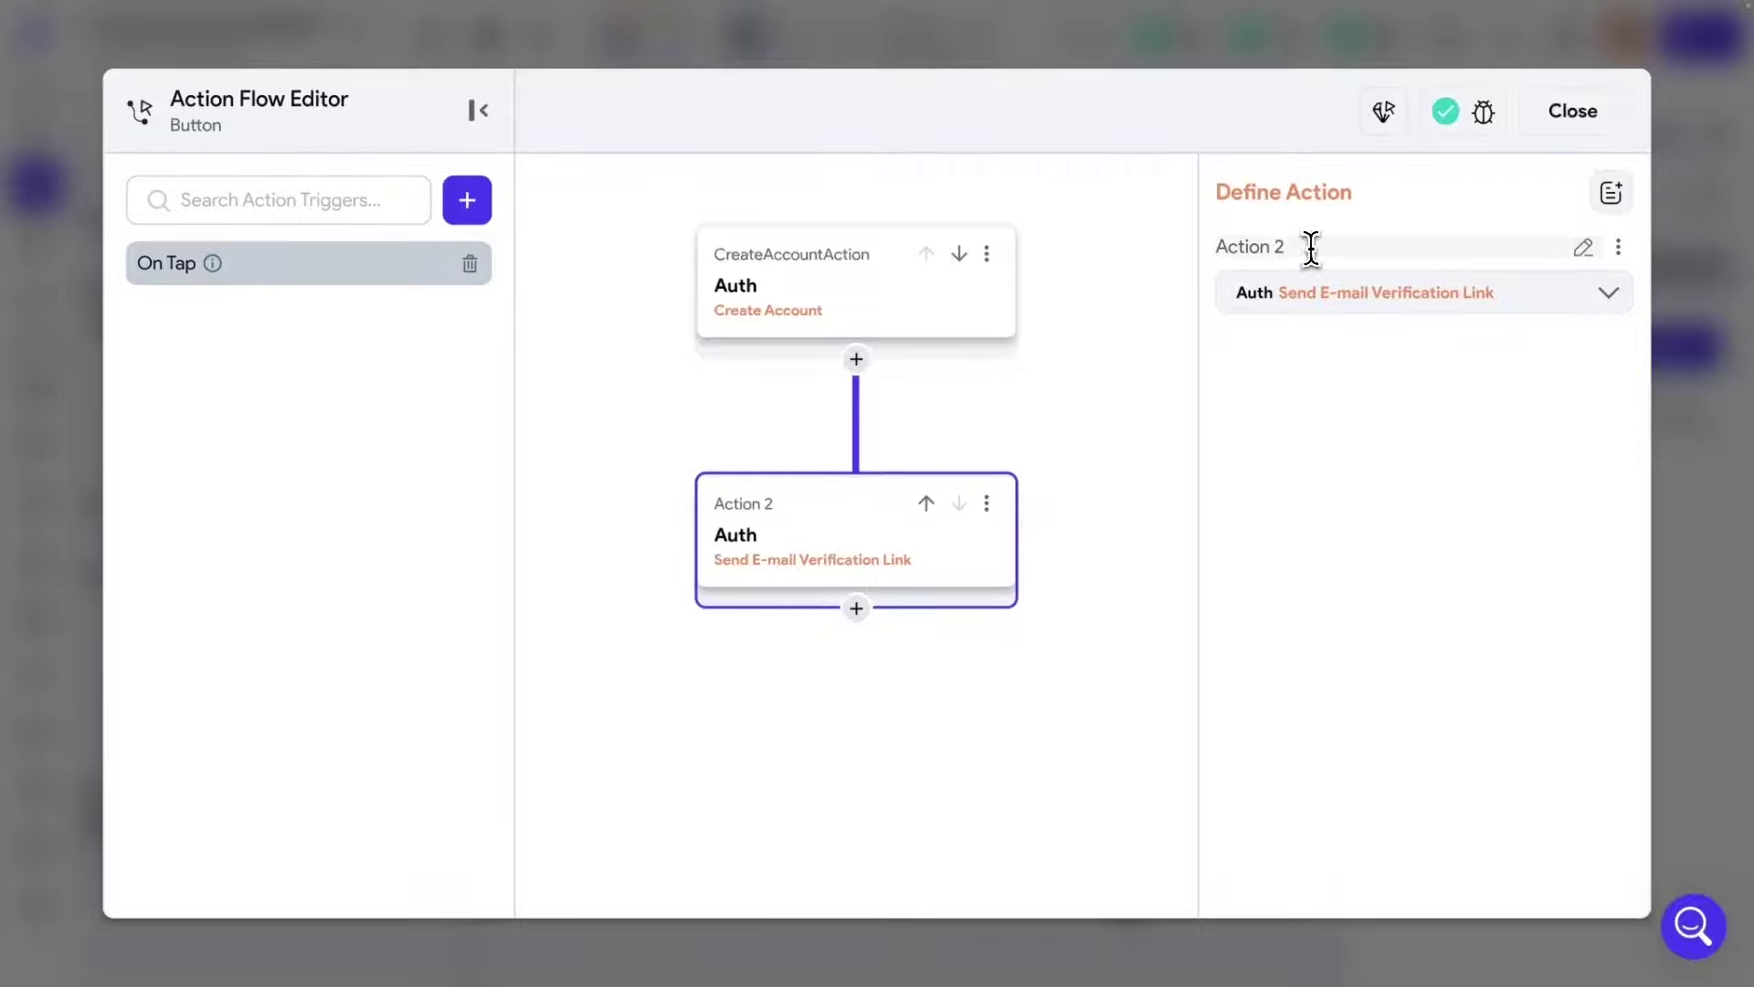
{"action": "left_click", "coordinate": [1225, 247]}
{"action": "type", "text": "VerifyEmail"}
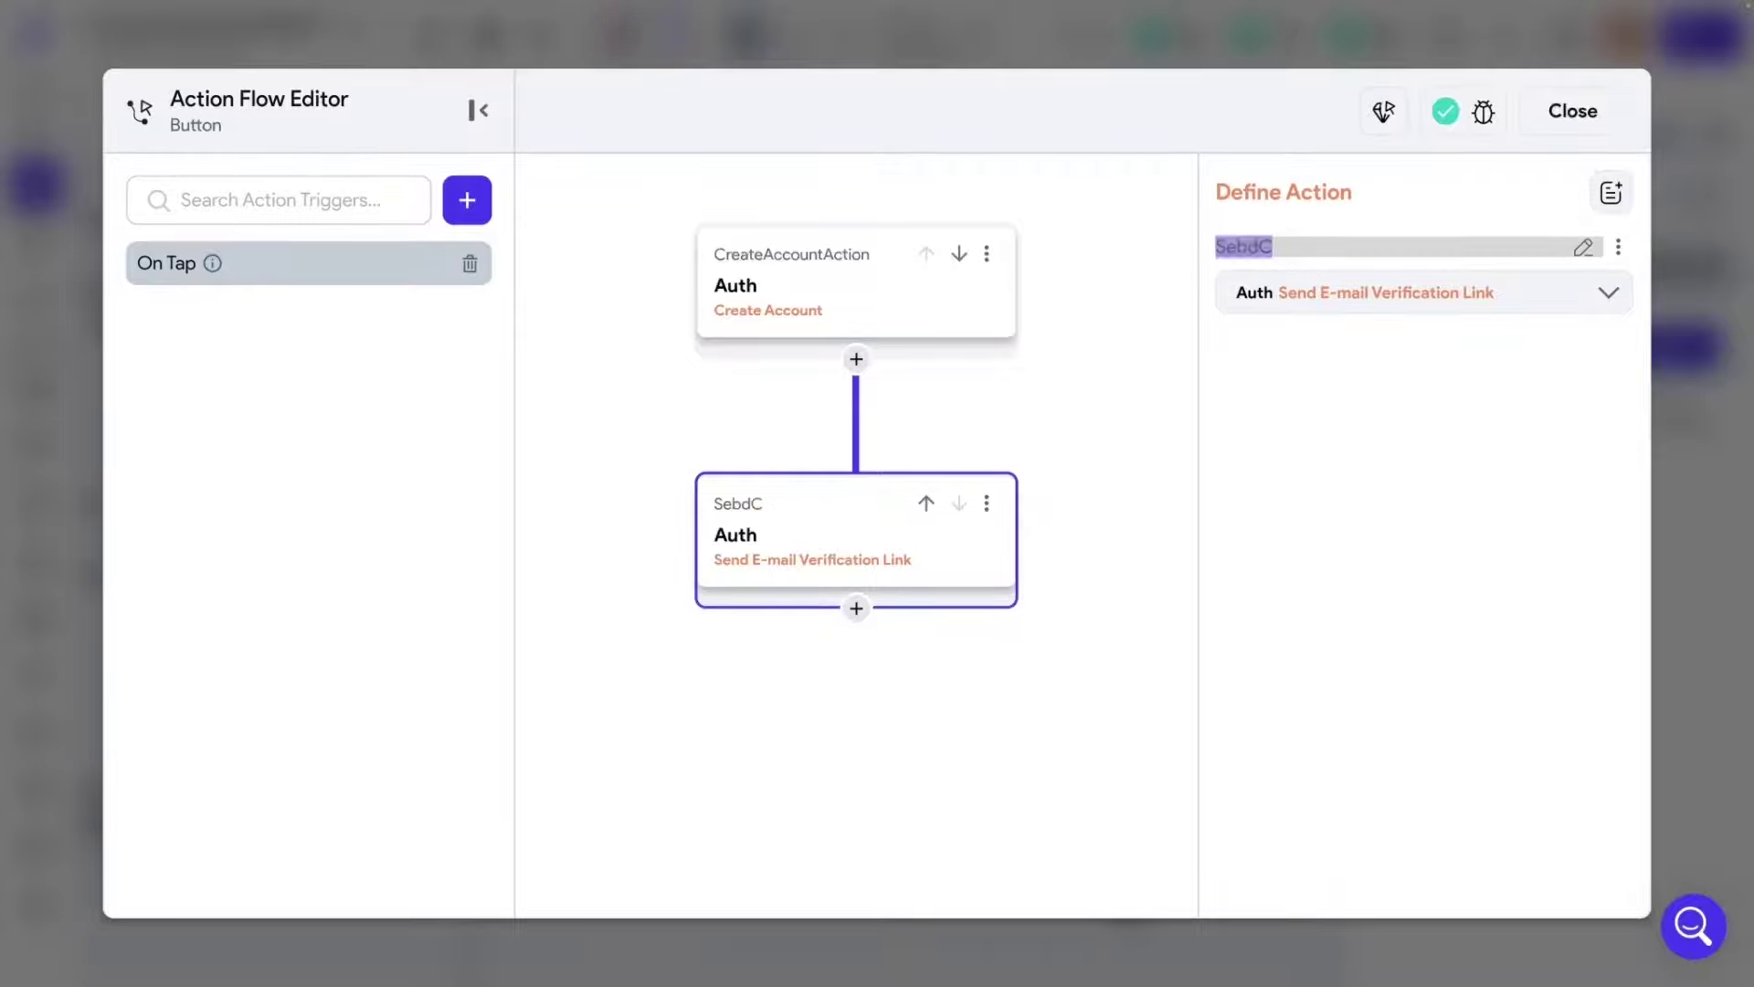
{"action": "left_click", "coordinate": [1594, 125]}
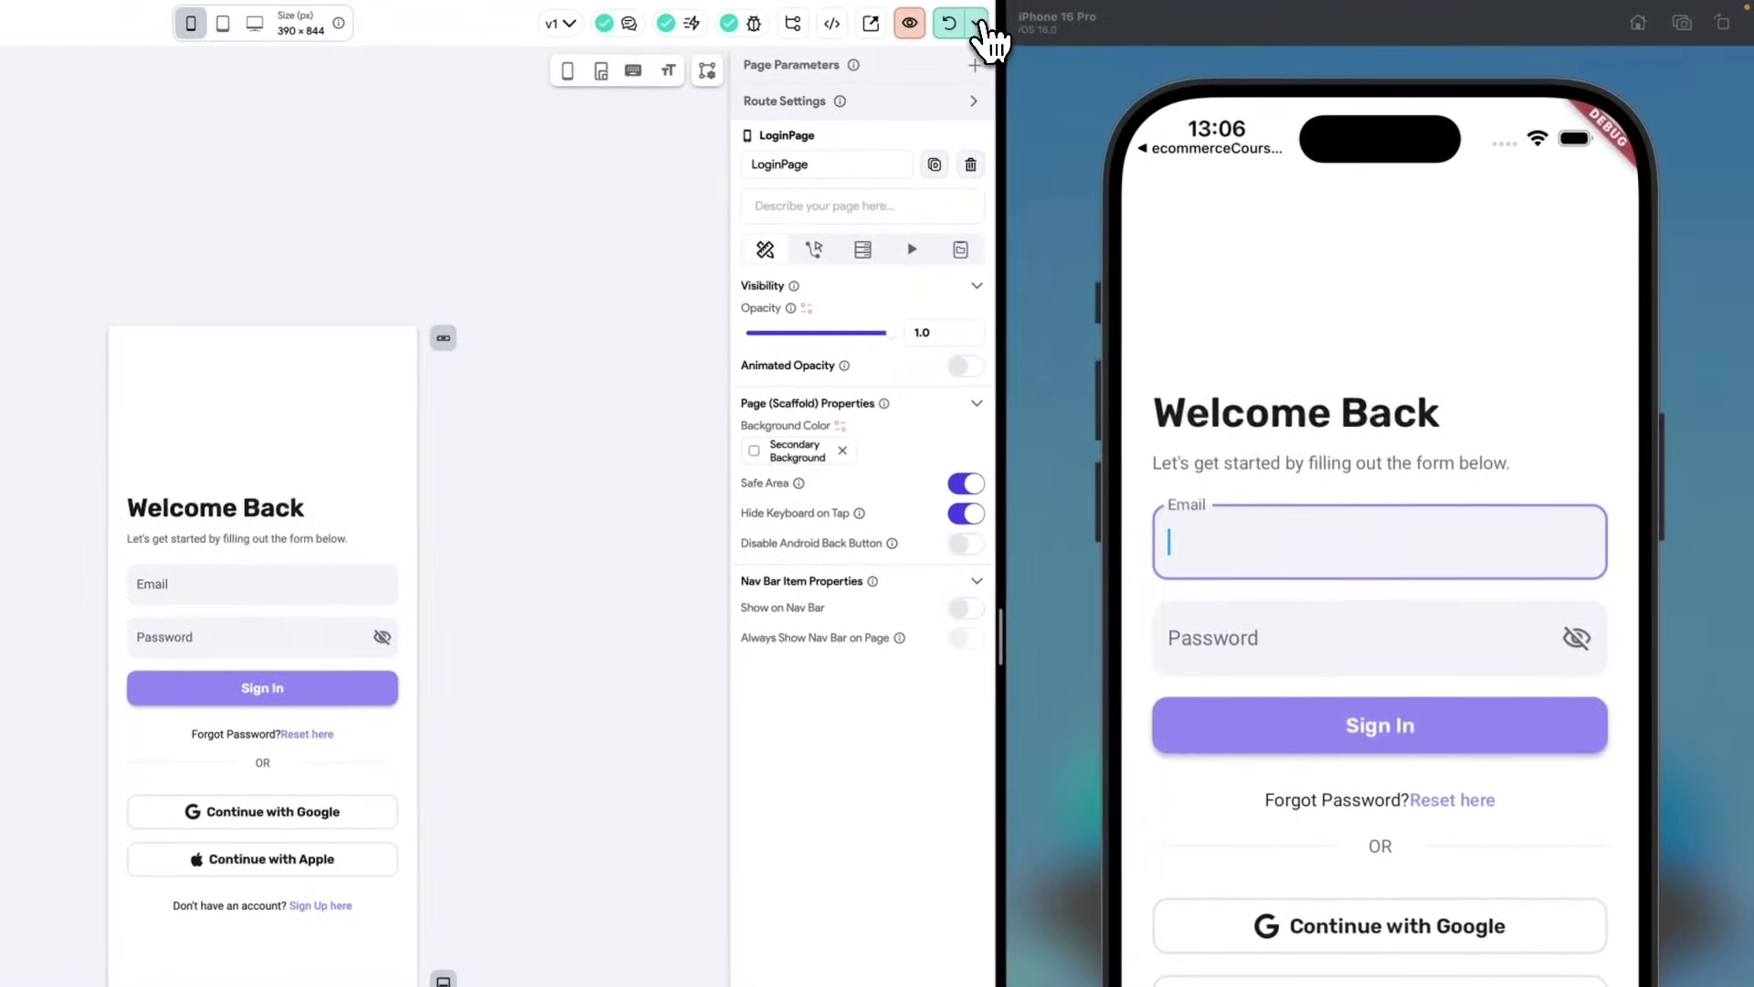
Bring the running app forward in the iOS Simulator and go to its Sign Up screen.
{"action": "left_click", "coordinate": [1151, 18]}
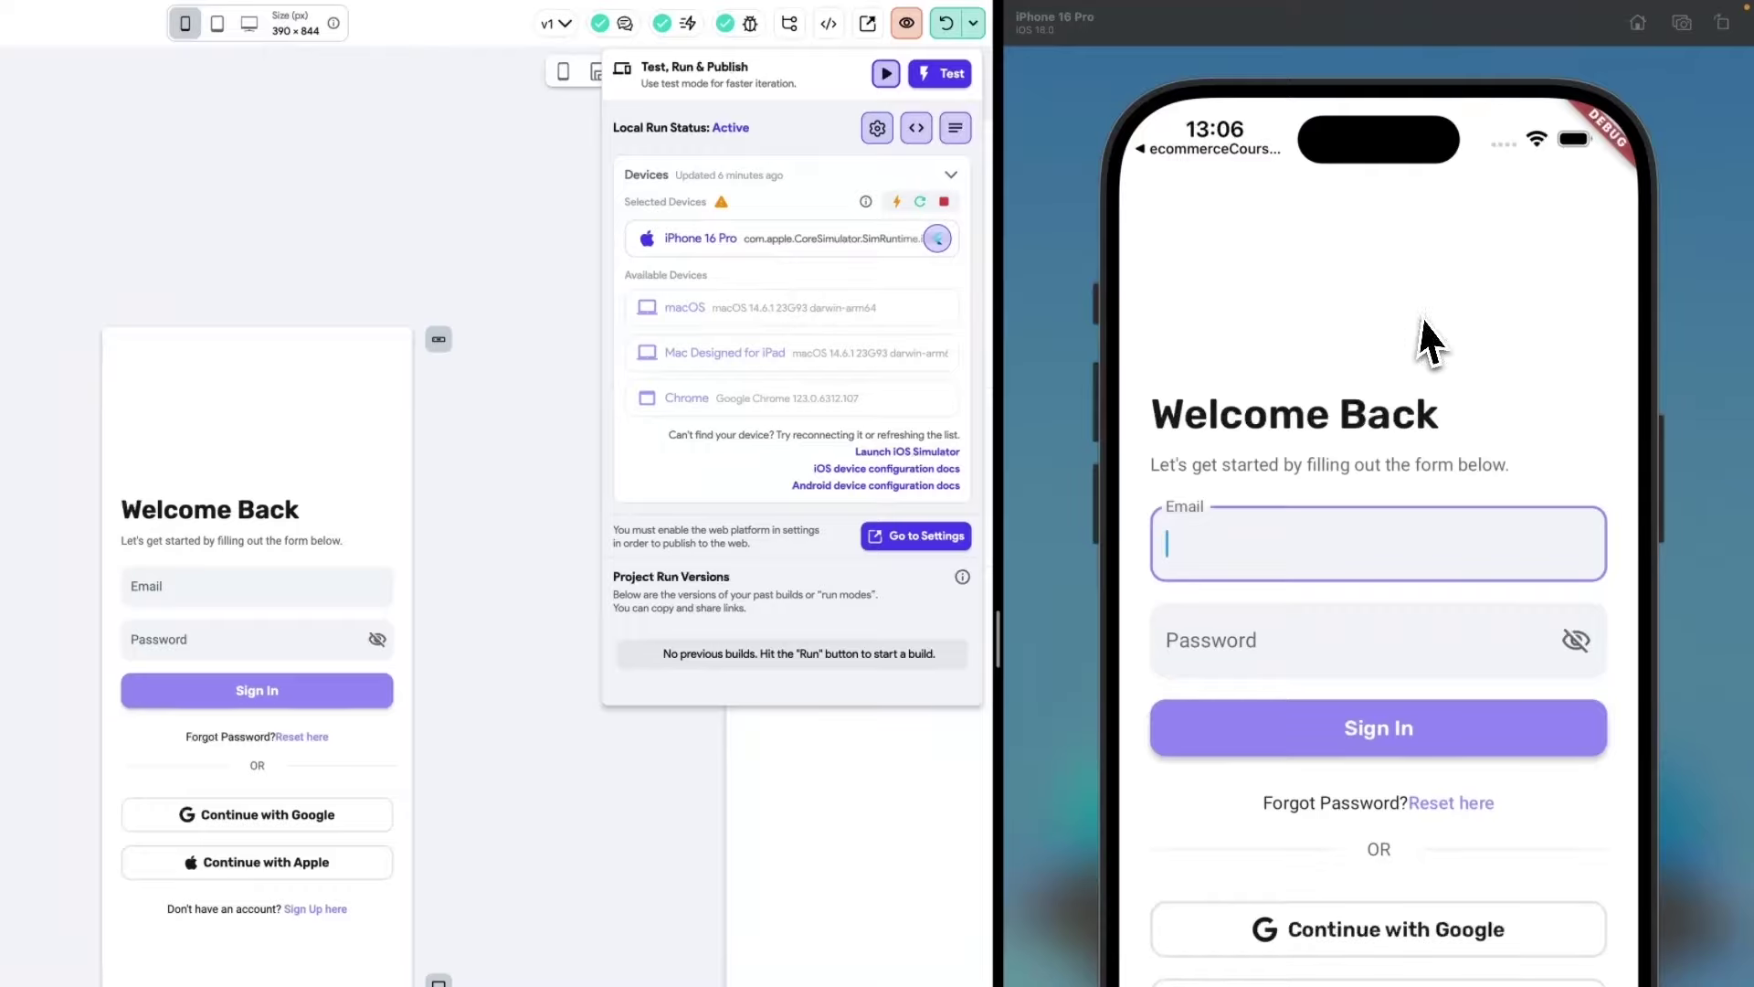
{"action": "left_click", "coordinate": [1383, 365]}
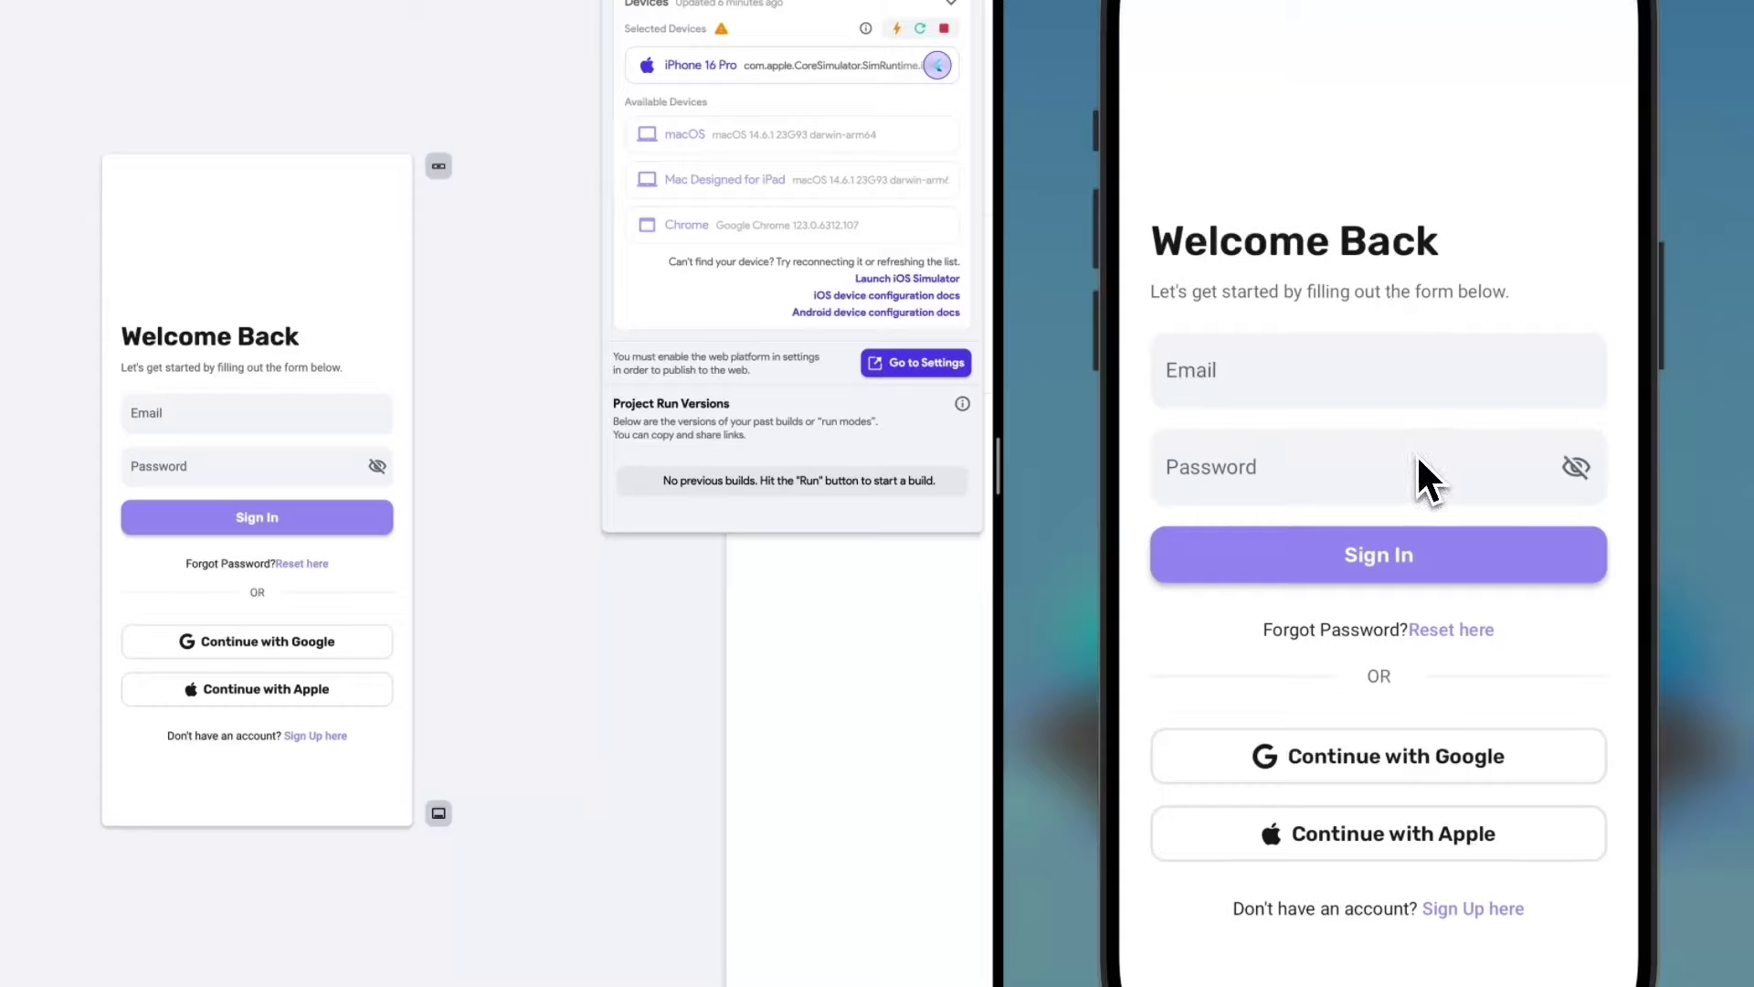
{"action": "left_click", "coordinate": [1284, 379]}
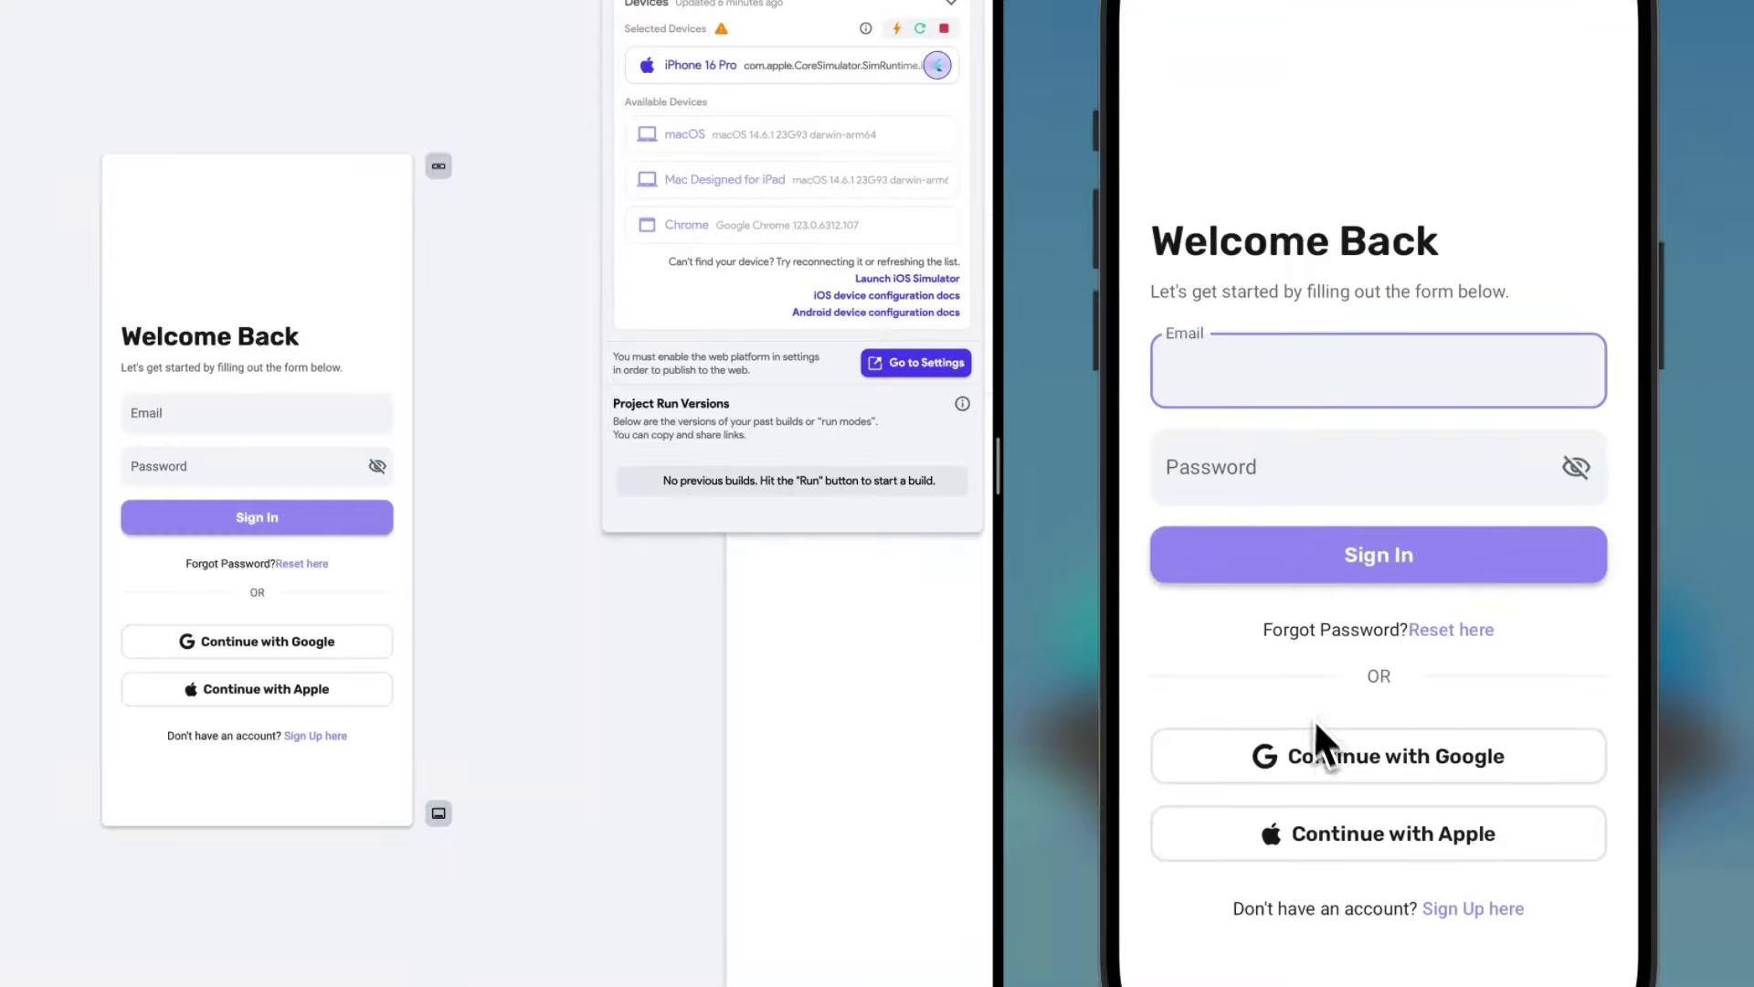
{"action": "left_click", "coordinate": [1324, 944]}
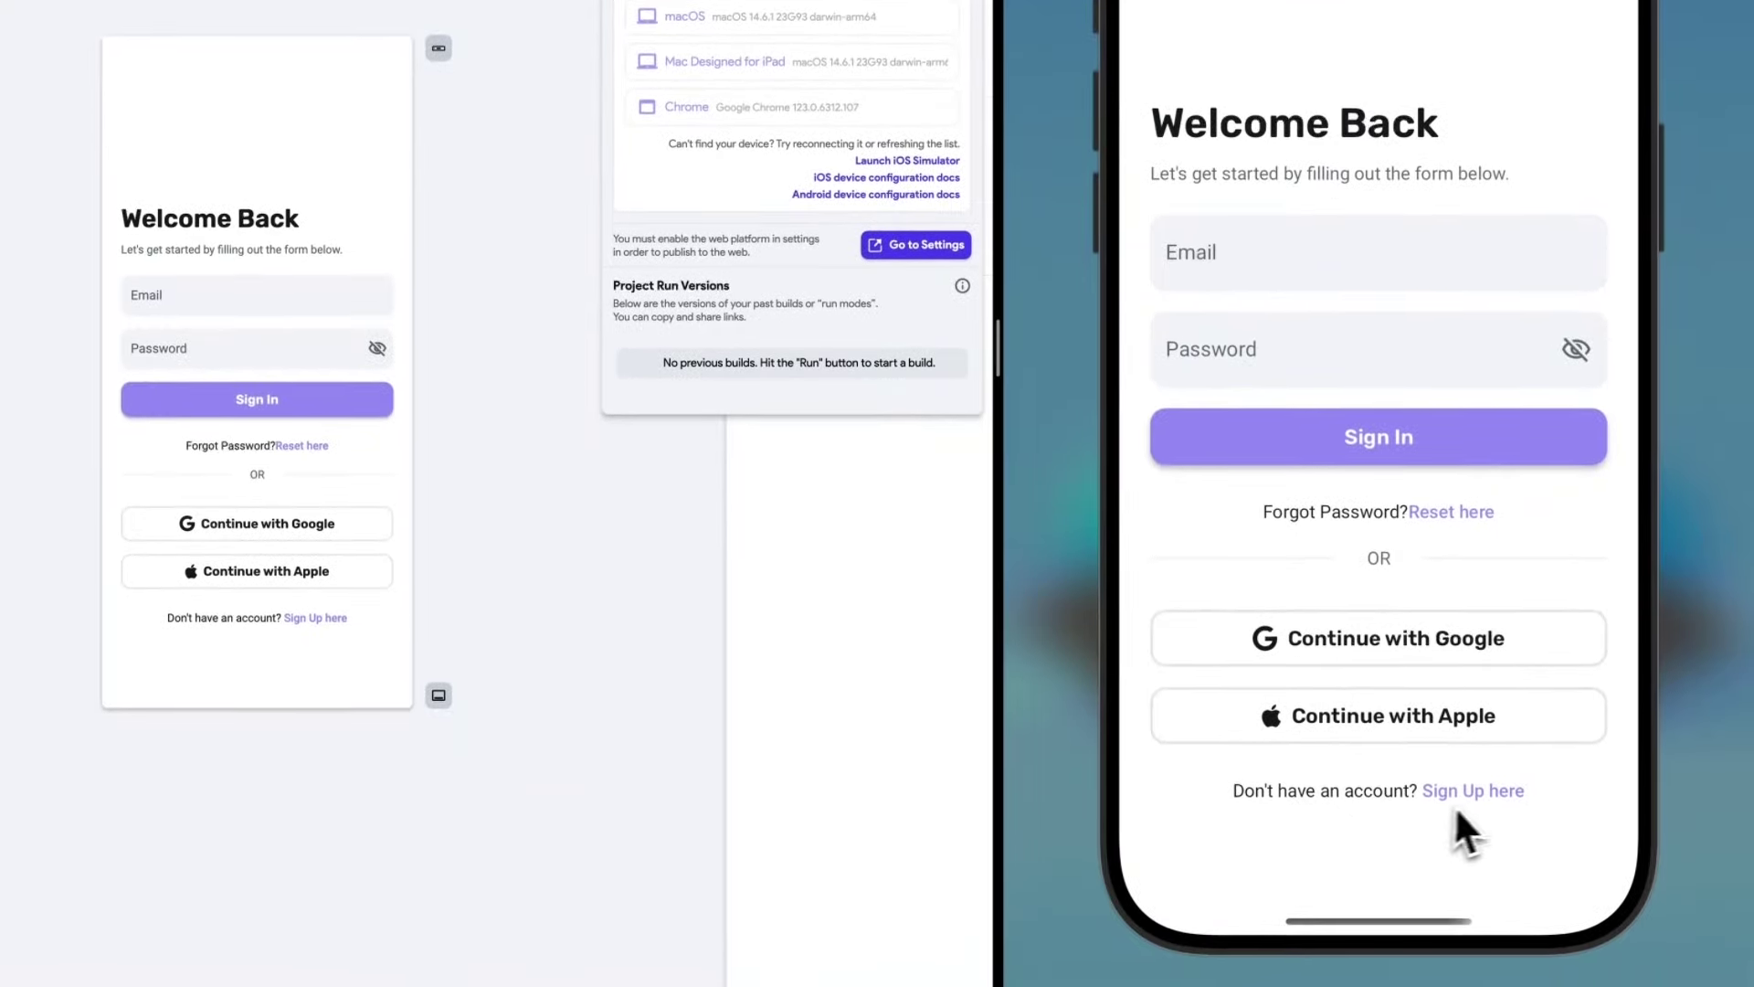
{"action": "left_click", "coordinate": [1482, 797]}
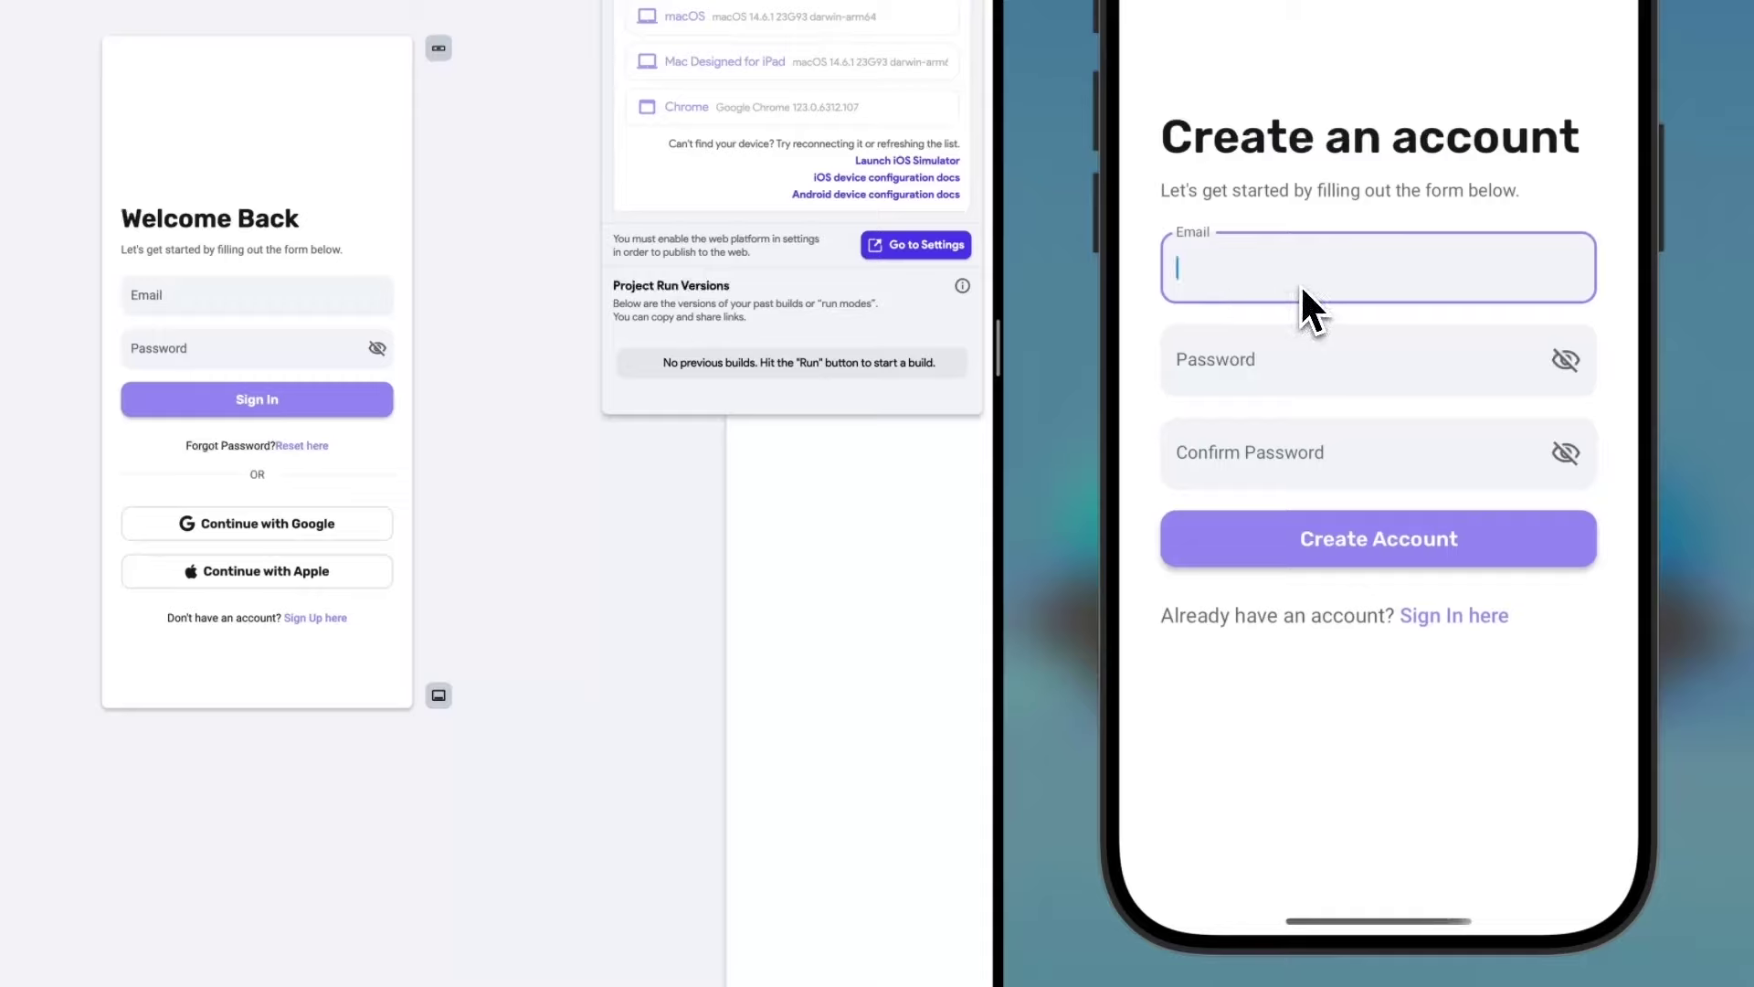
Create the test account with e-mail, password and confirmation, then view its profile page.
{"action": "type", "text": "re"}
{"action": "key", "text": "Tab"}
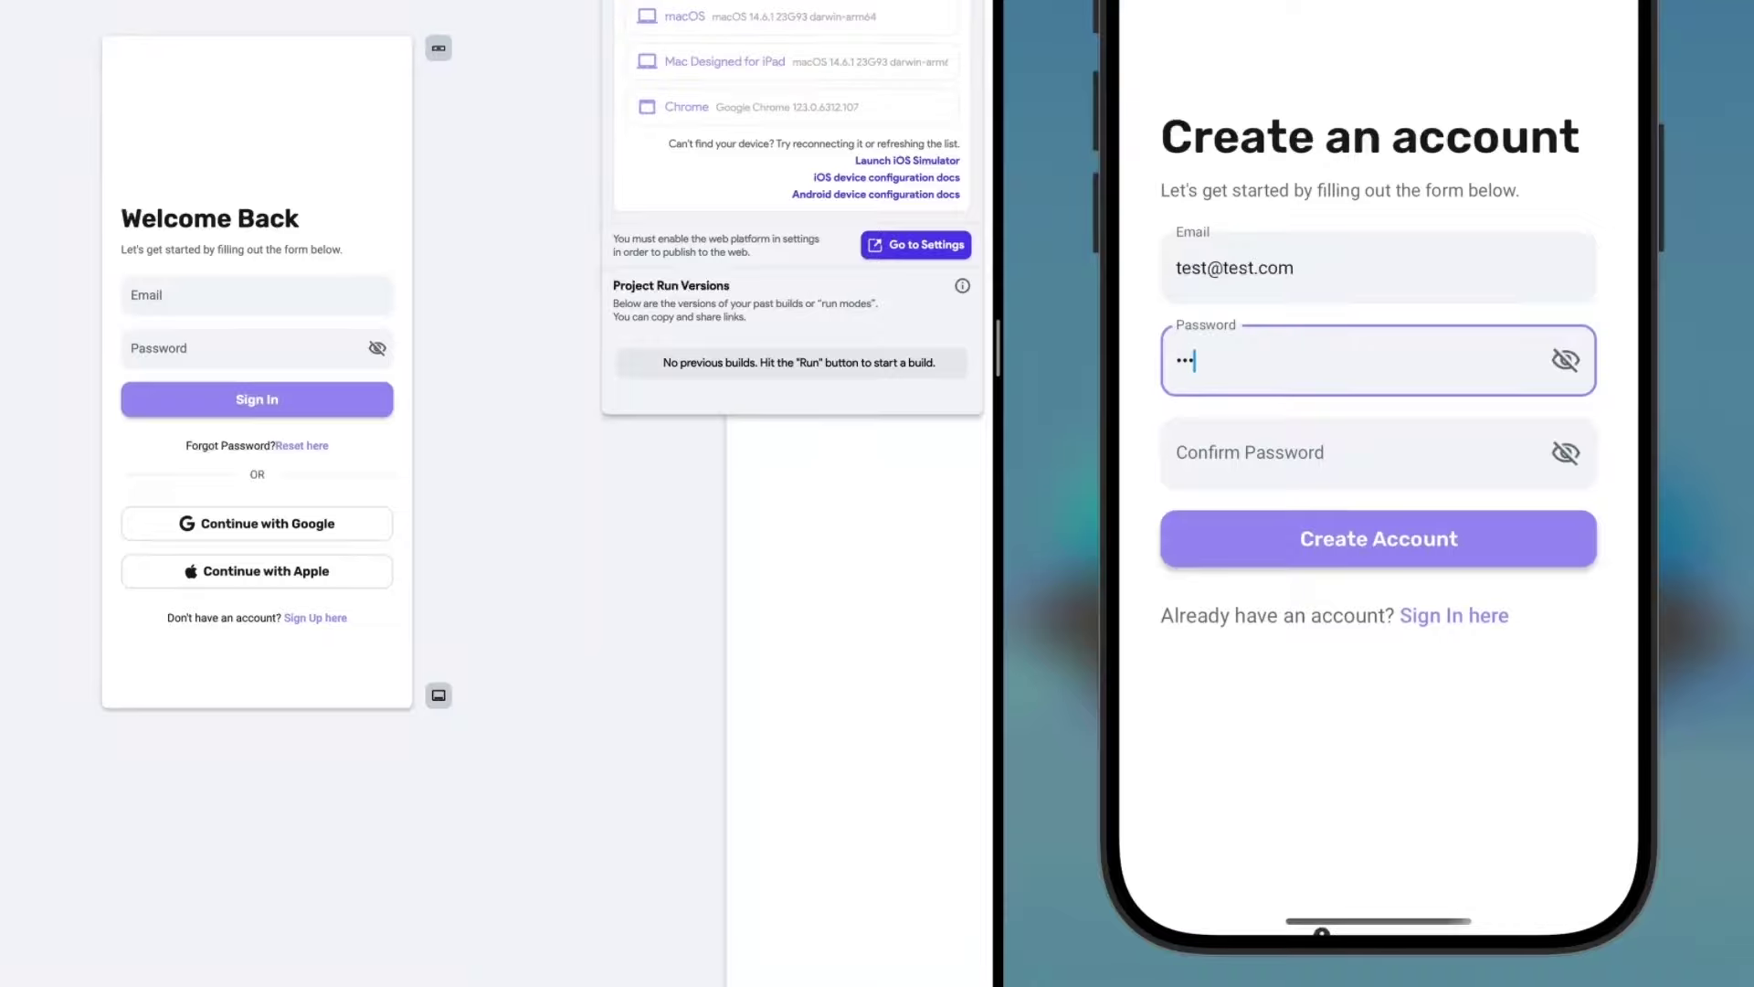
{"action": "key", "text": "Tab"}
{"action": "type", "text": "test"}
{"action": "left_click", "coordinate": [1353, 539]}
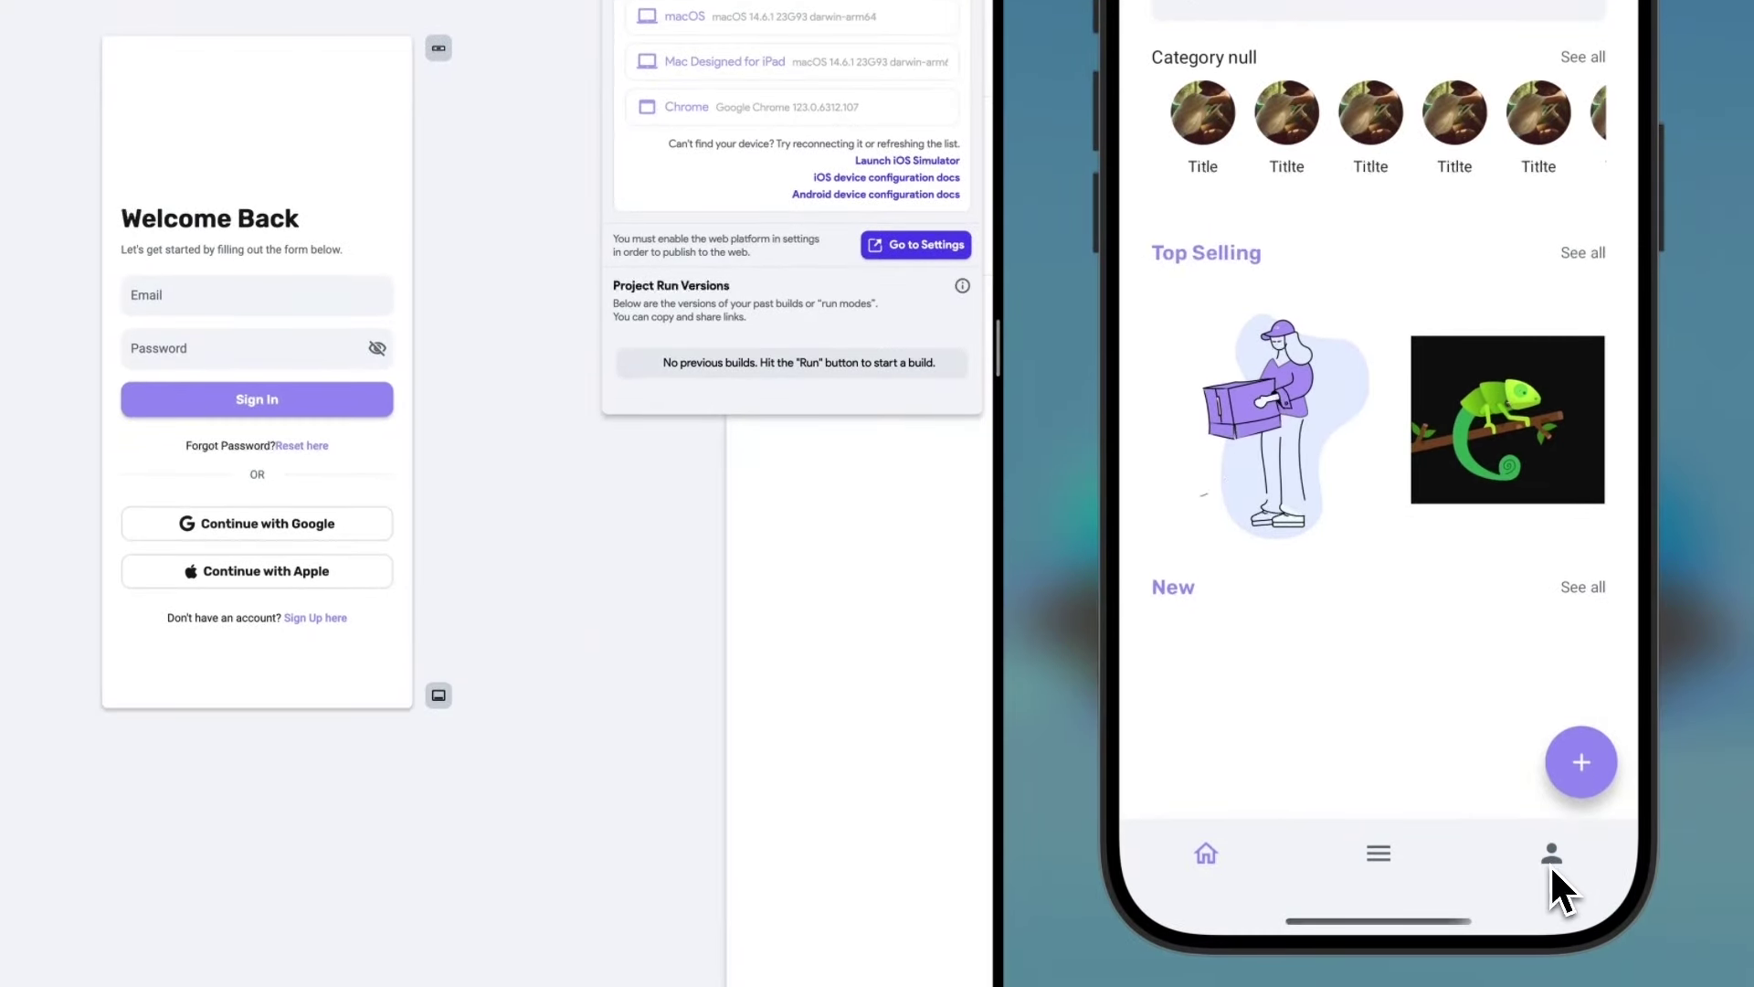
{"action": "left_click", "coordinate": [1553, 864]}
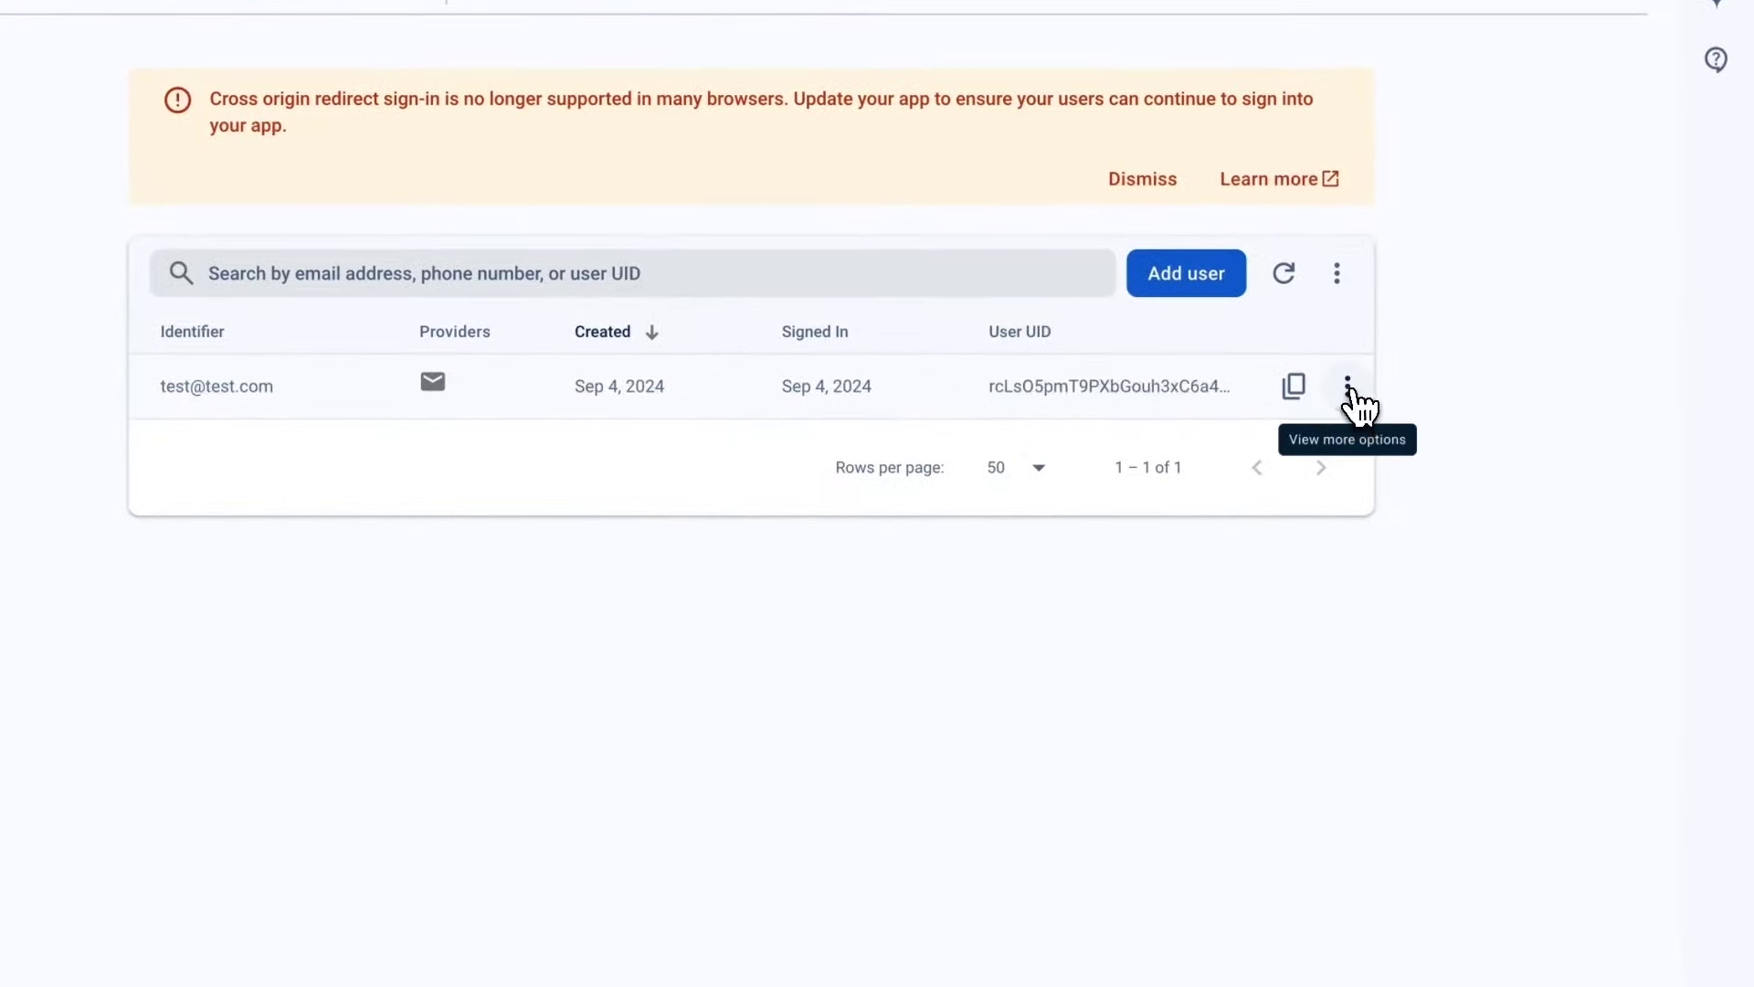
{"action": "left_click", "coordinate": [1349, 391]}
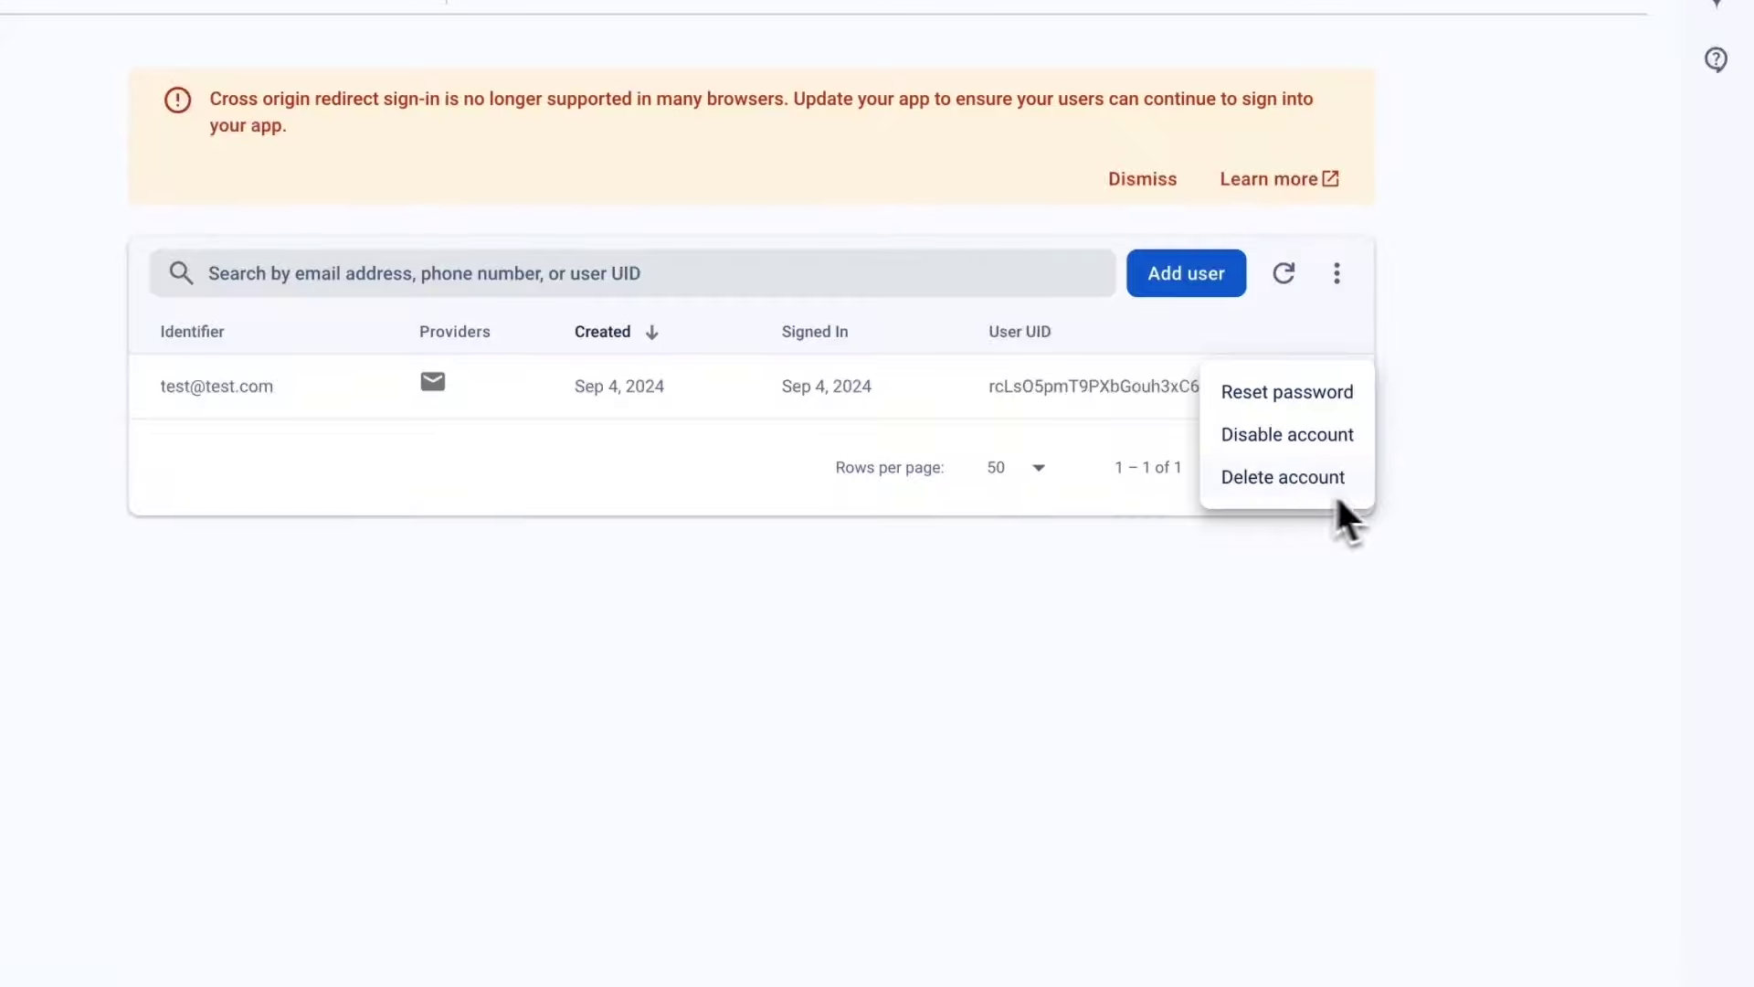
{"action": "left_click", "coordinate": [1555, 503]}
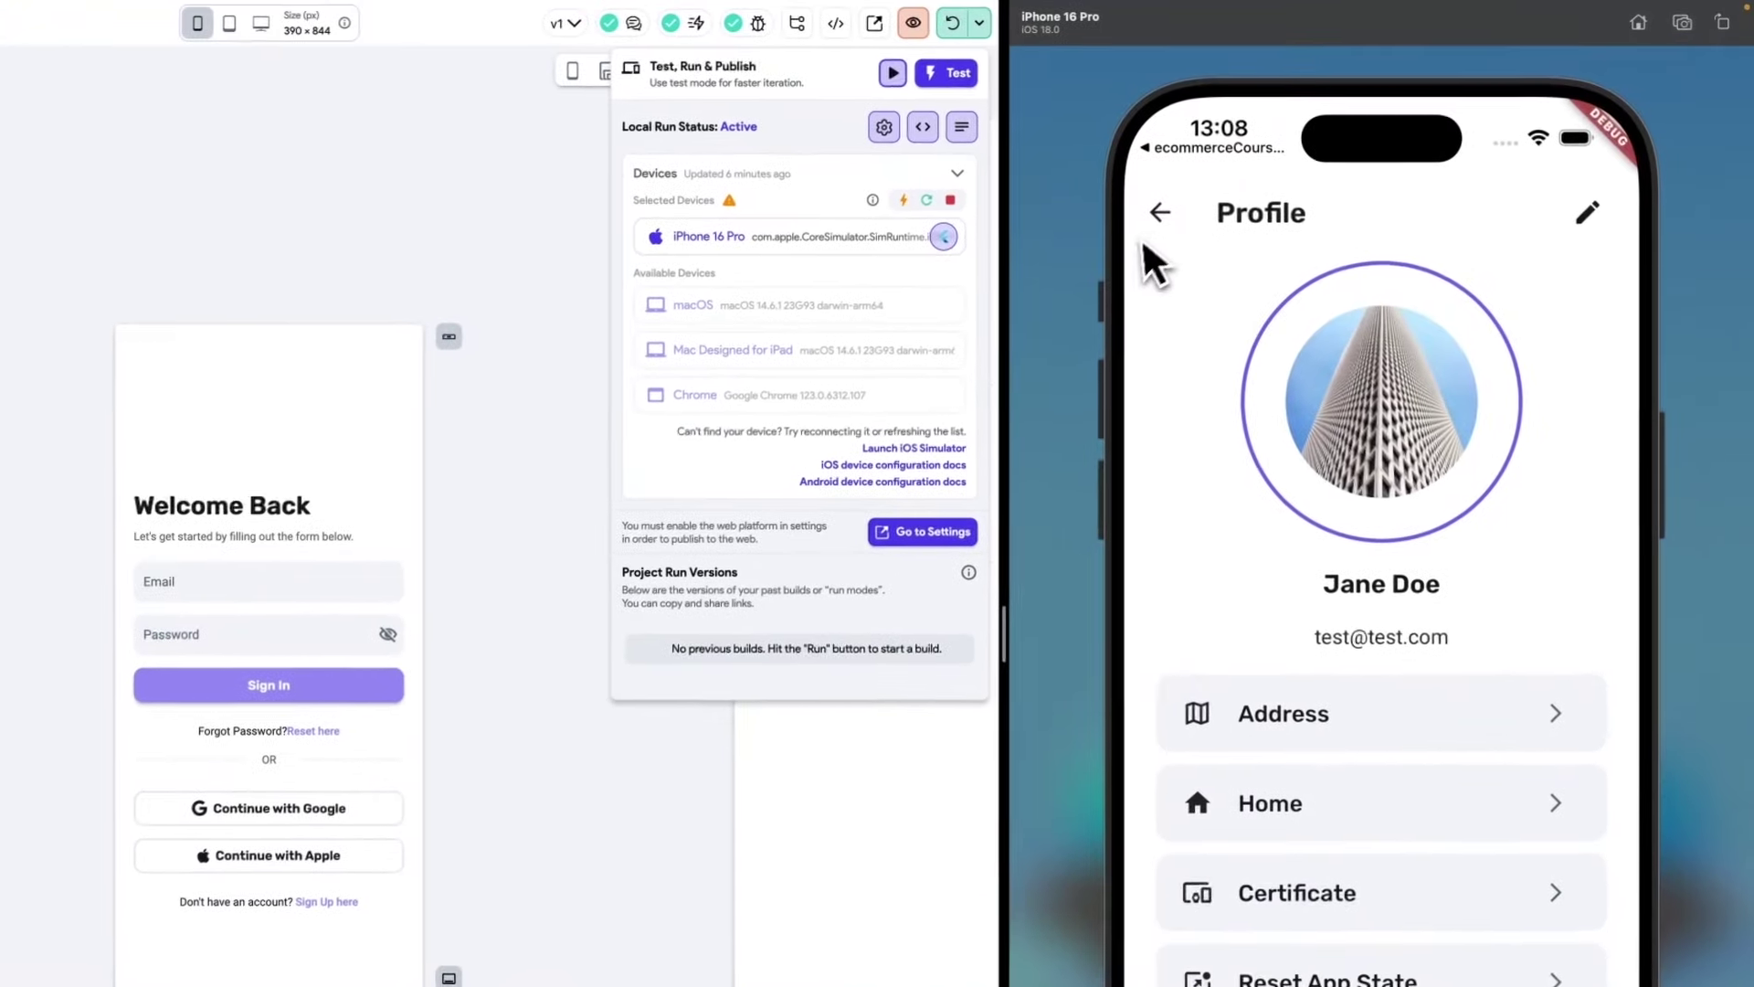
Return home, restart the app, and log the test user out from the profile page.
{"action": "left_click", "coordinate": [1159, 215]}
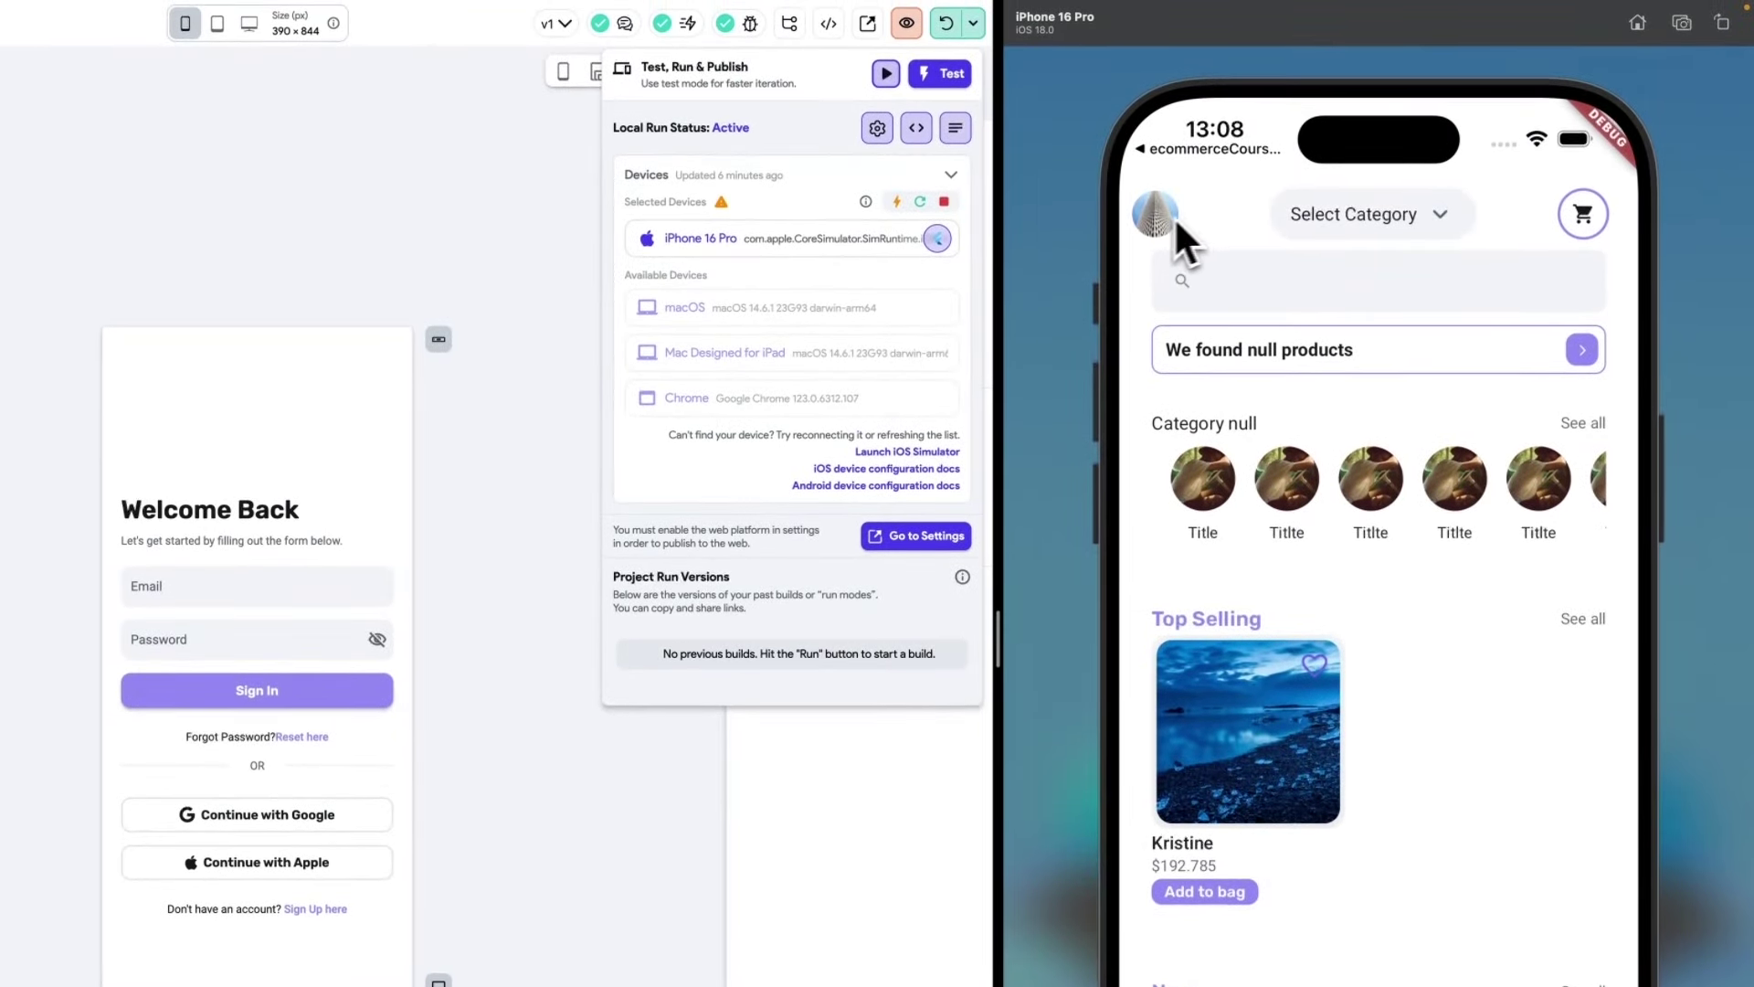
{"action": "left_click", "coordinate": [921, 207]}
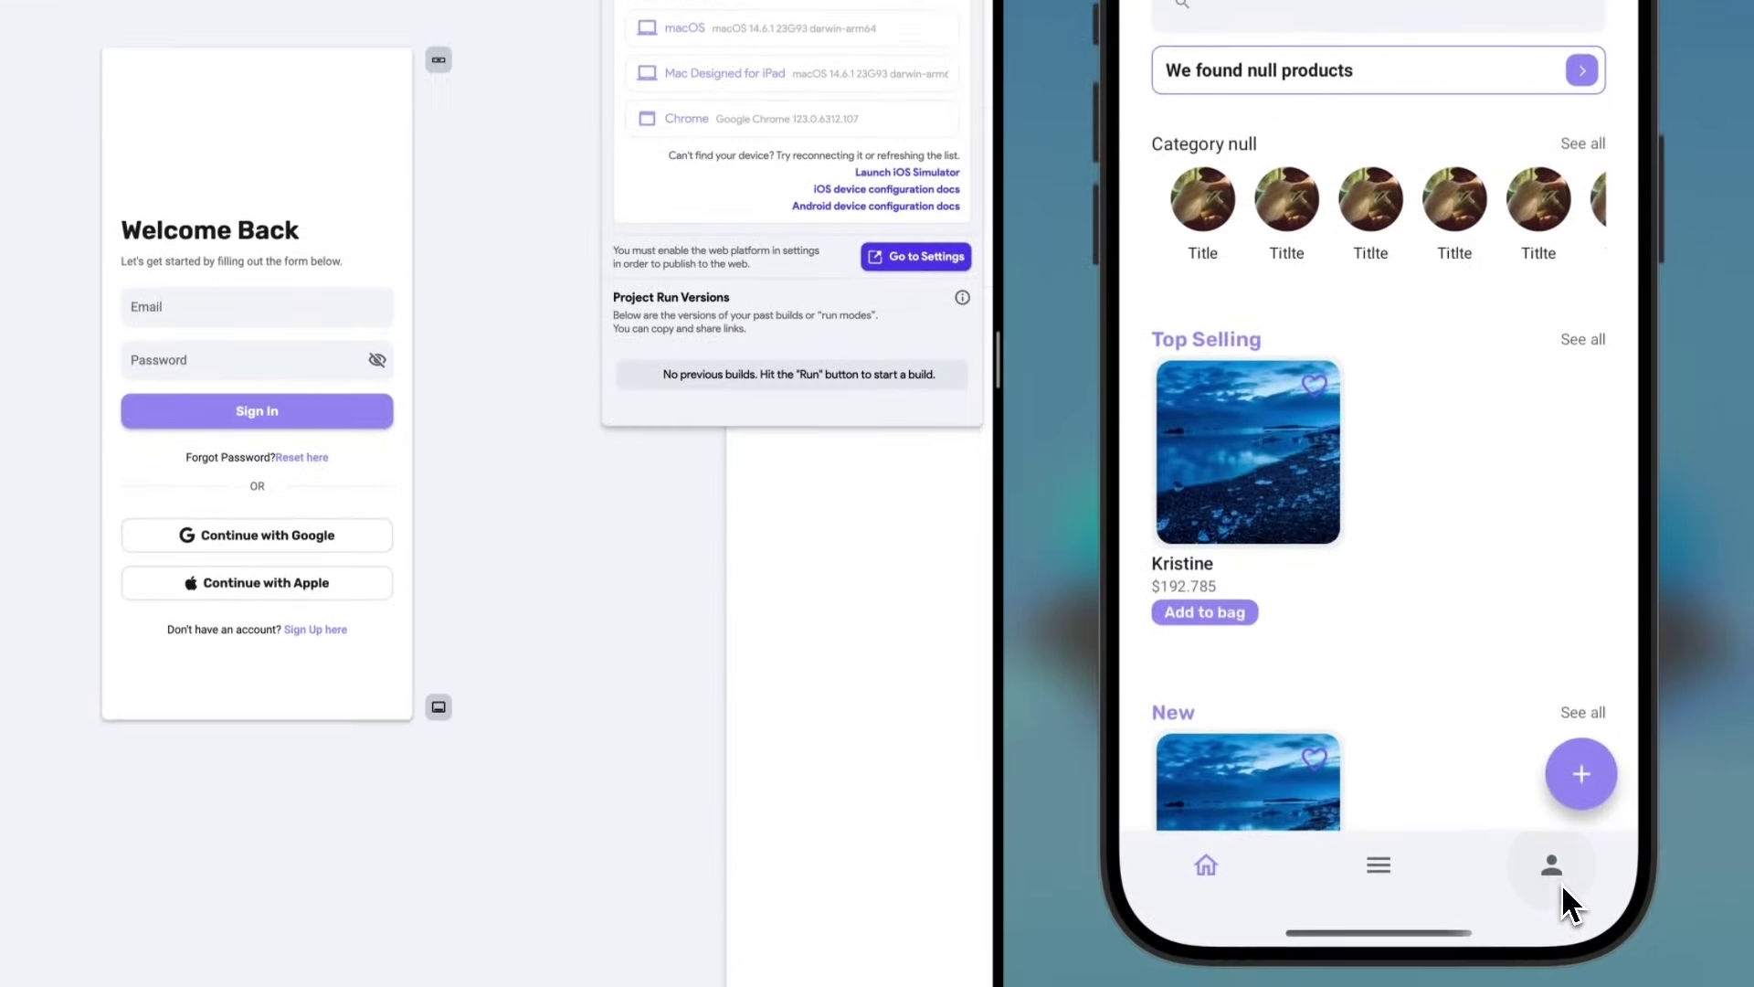
{"action": "left_click", "coordinate": [1553, 868]}
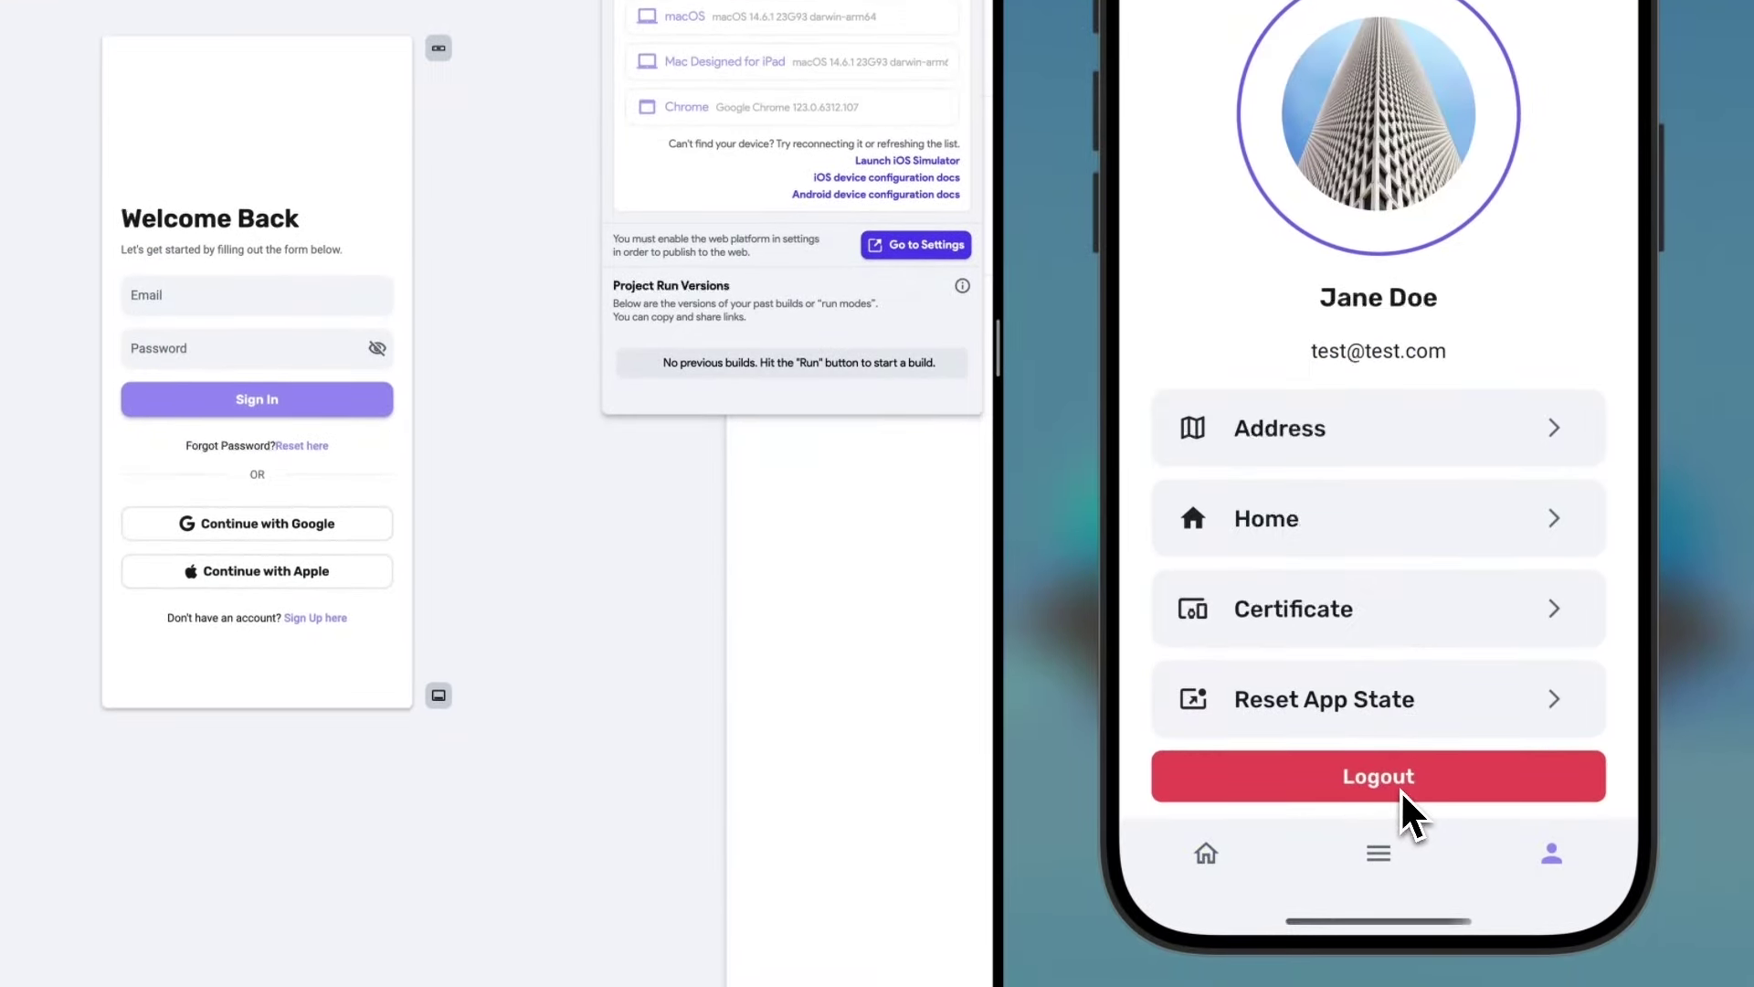
{"action": "left_click", "coordinate": [1392, 784]}
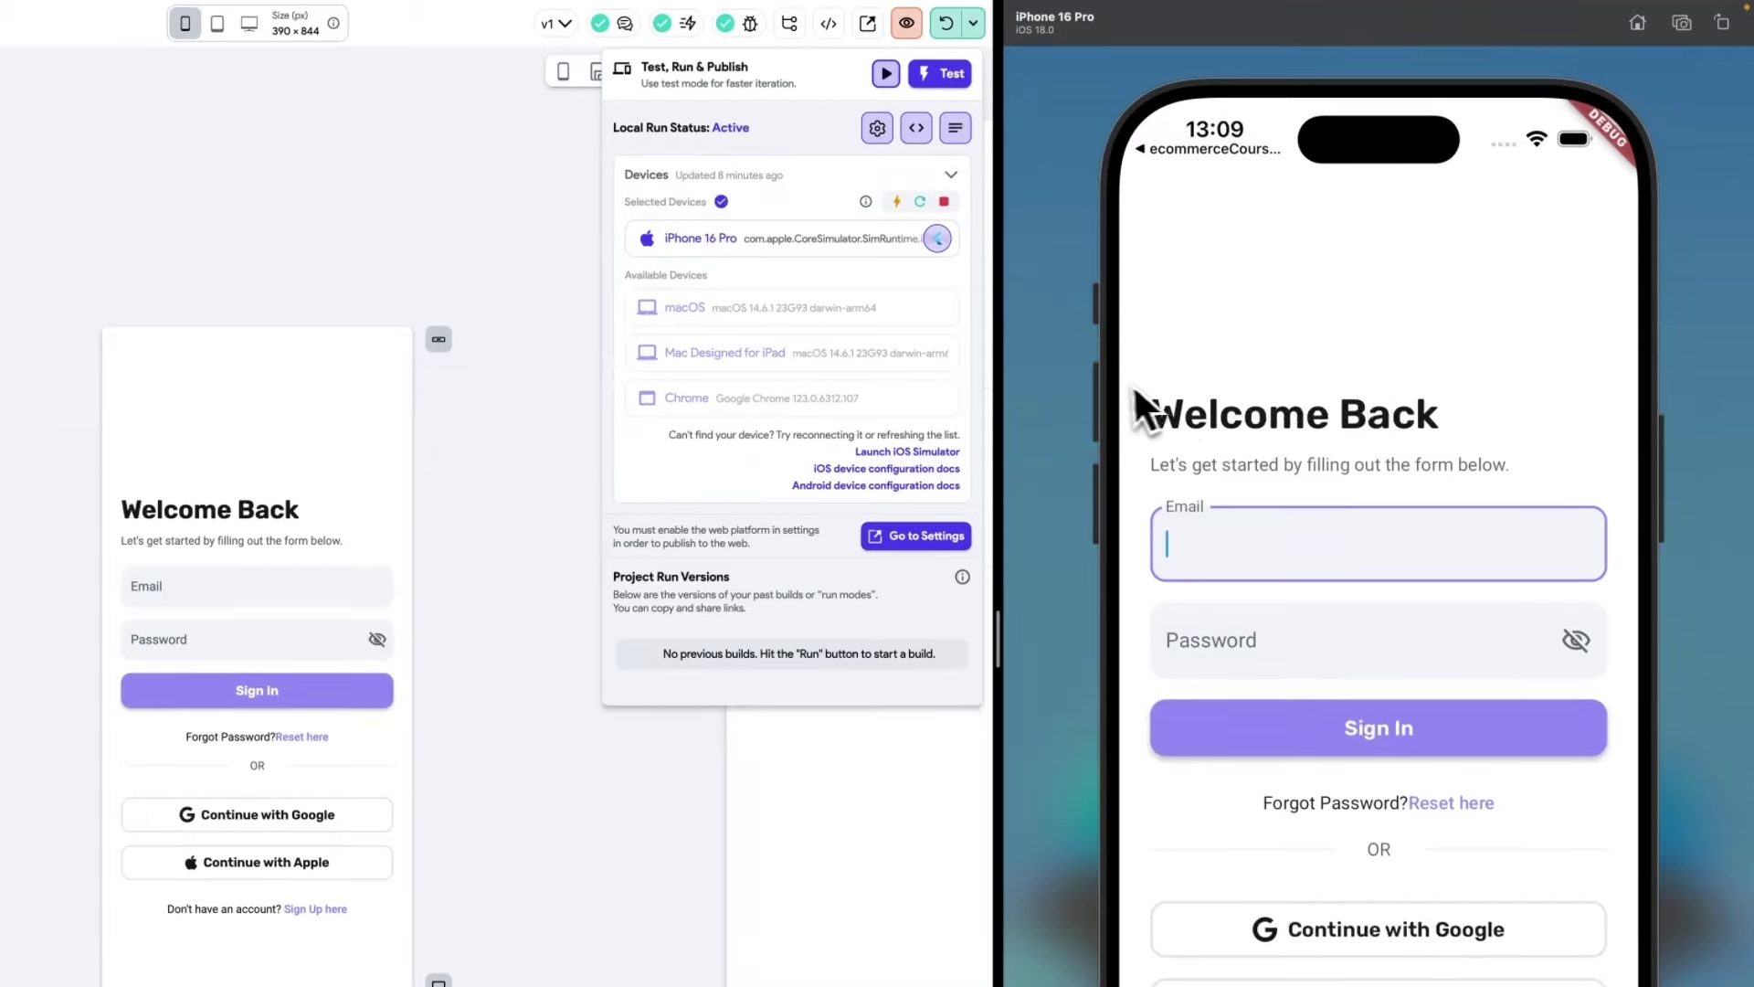
Sign back in with the test account's e-mail and password.
{"action": "left_click", "coordinate": [1421, 406]}
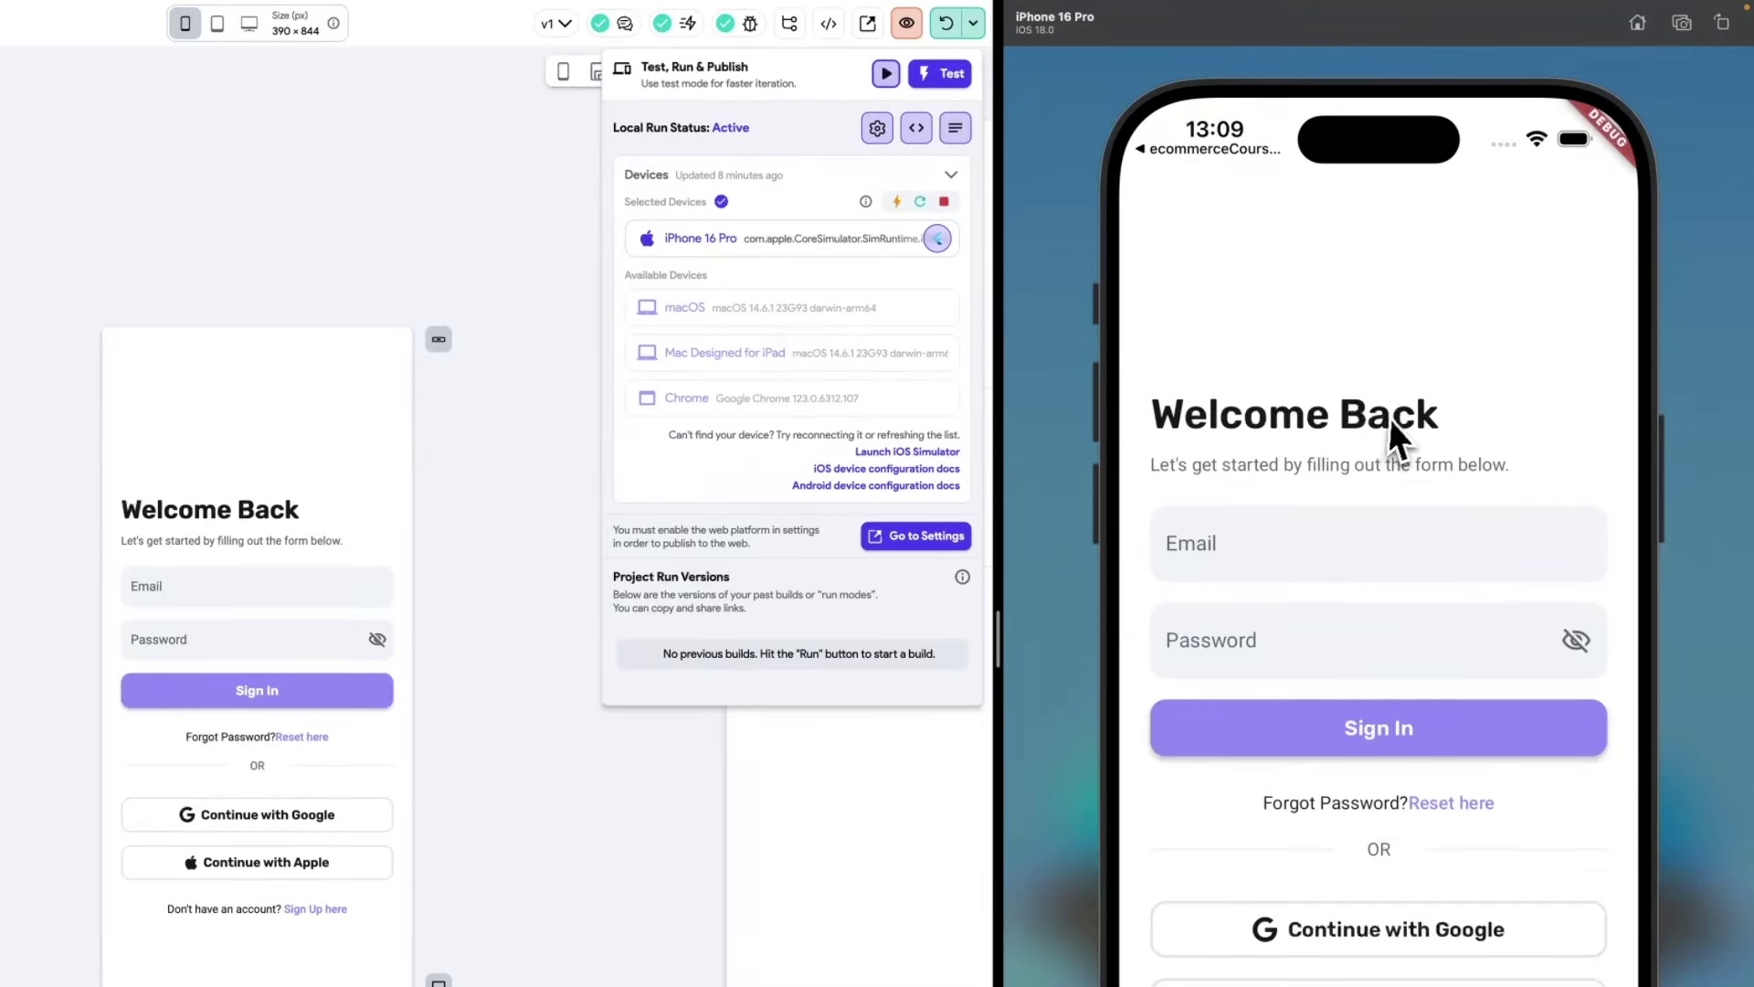
{"action": "left_click", "coordinate": [1252, 546]}
{"action": "type", "text": "test"}
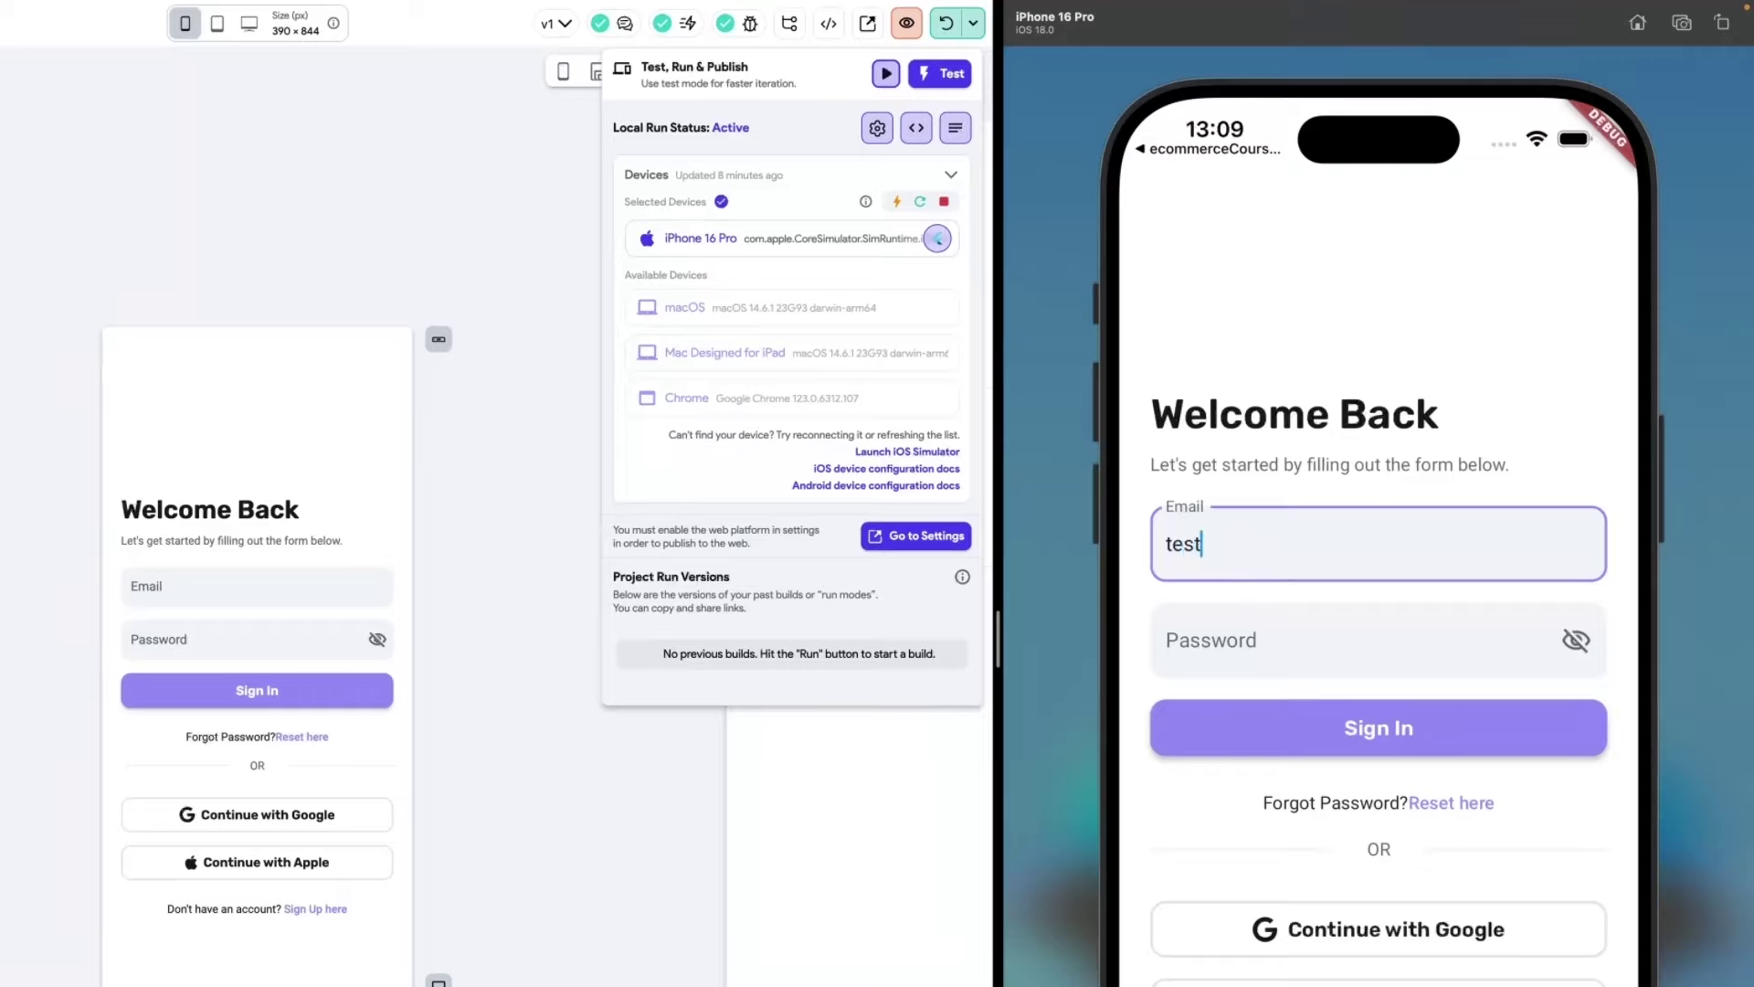
{"action": "type", "text": "@test.com"}
{"action": "key", "text": "Tab"}
{"action": "type", "text": "123456"}
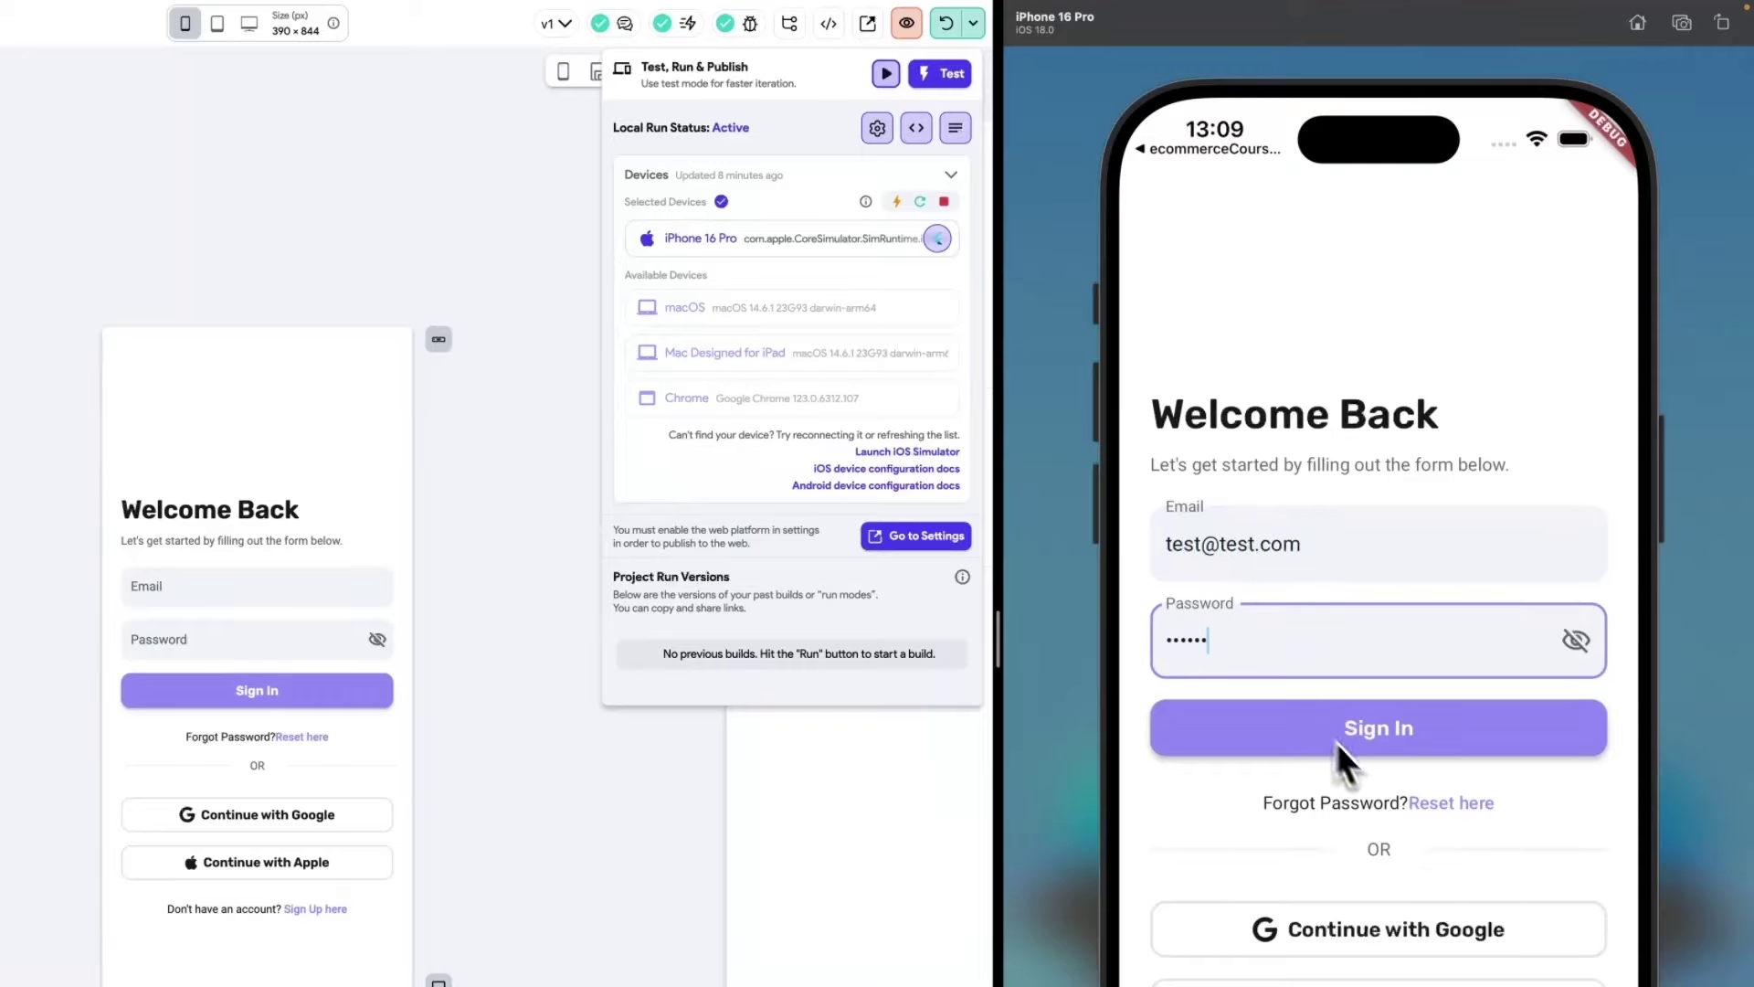
{"action": "left_click", "coordinate": [1338, 735]}
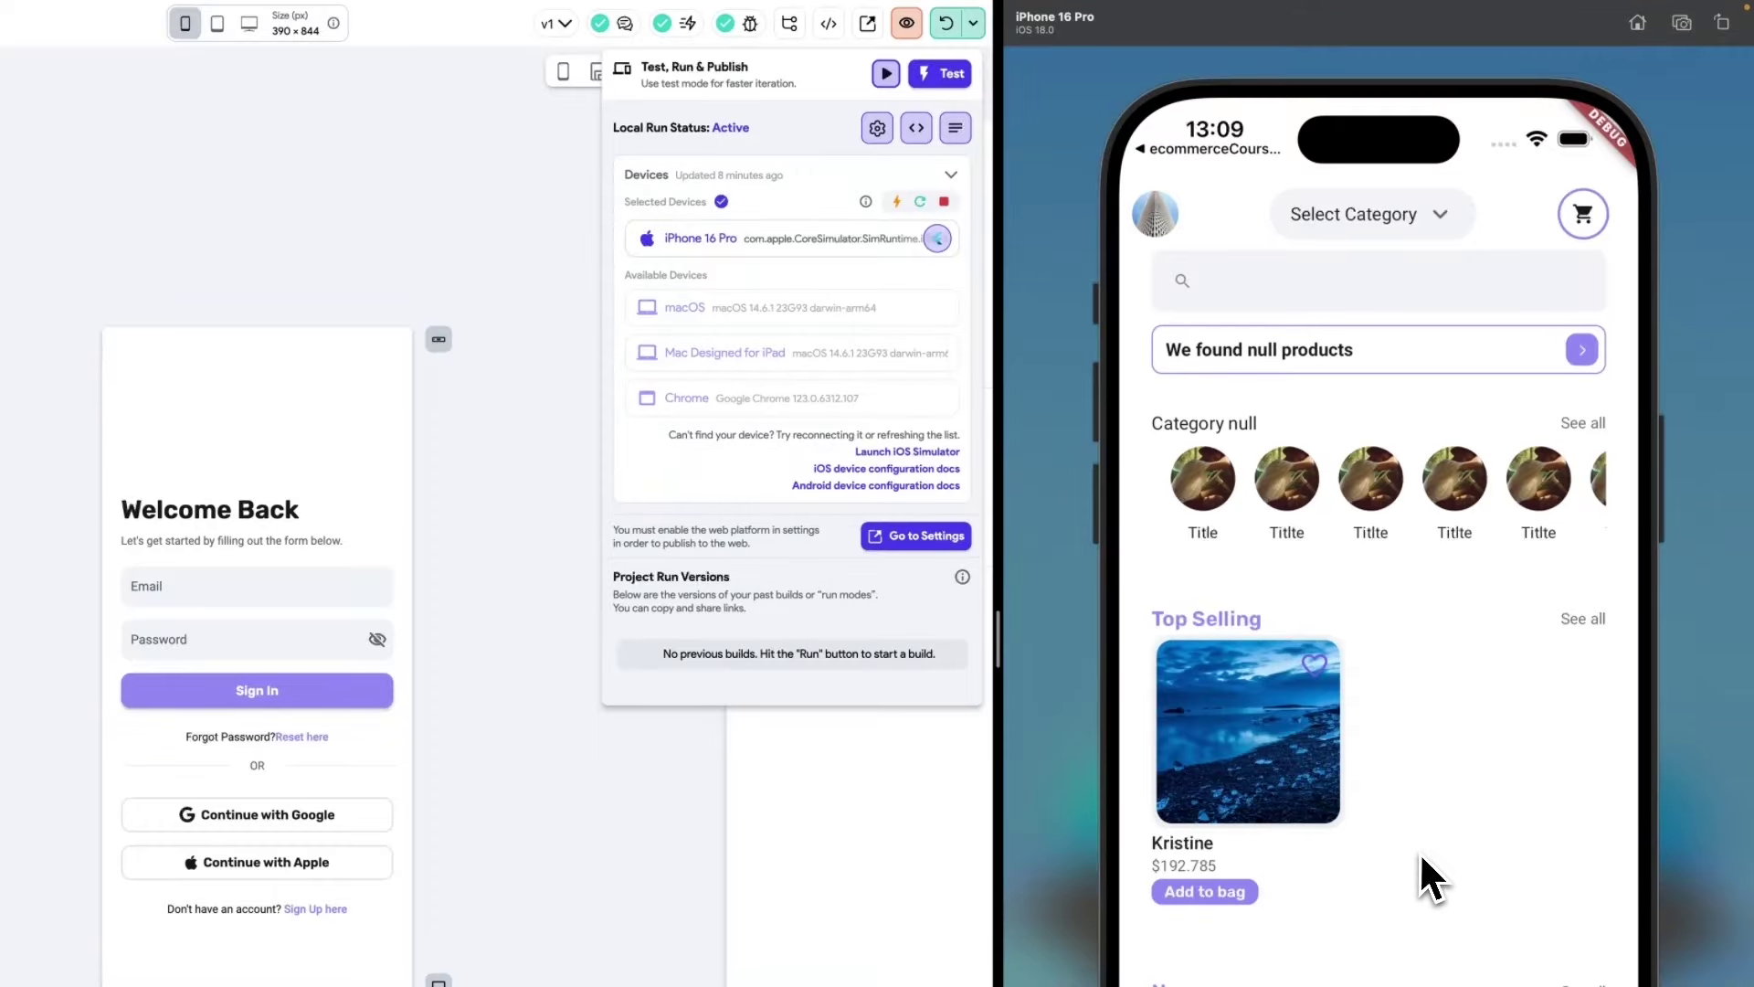
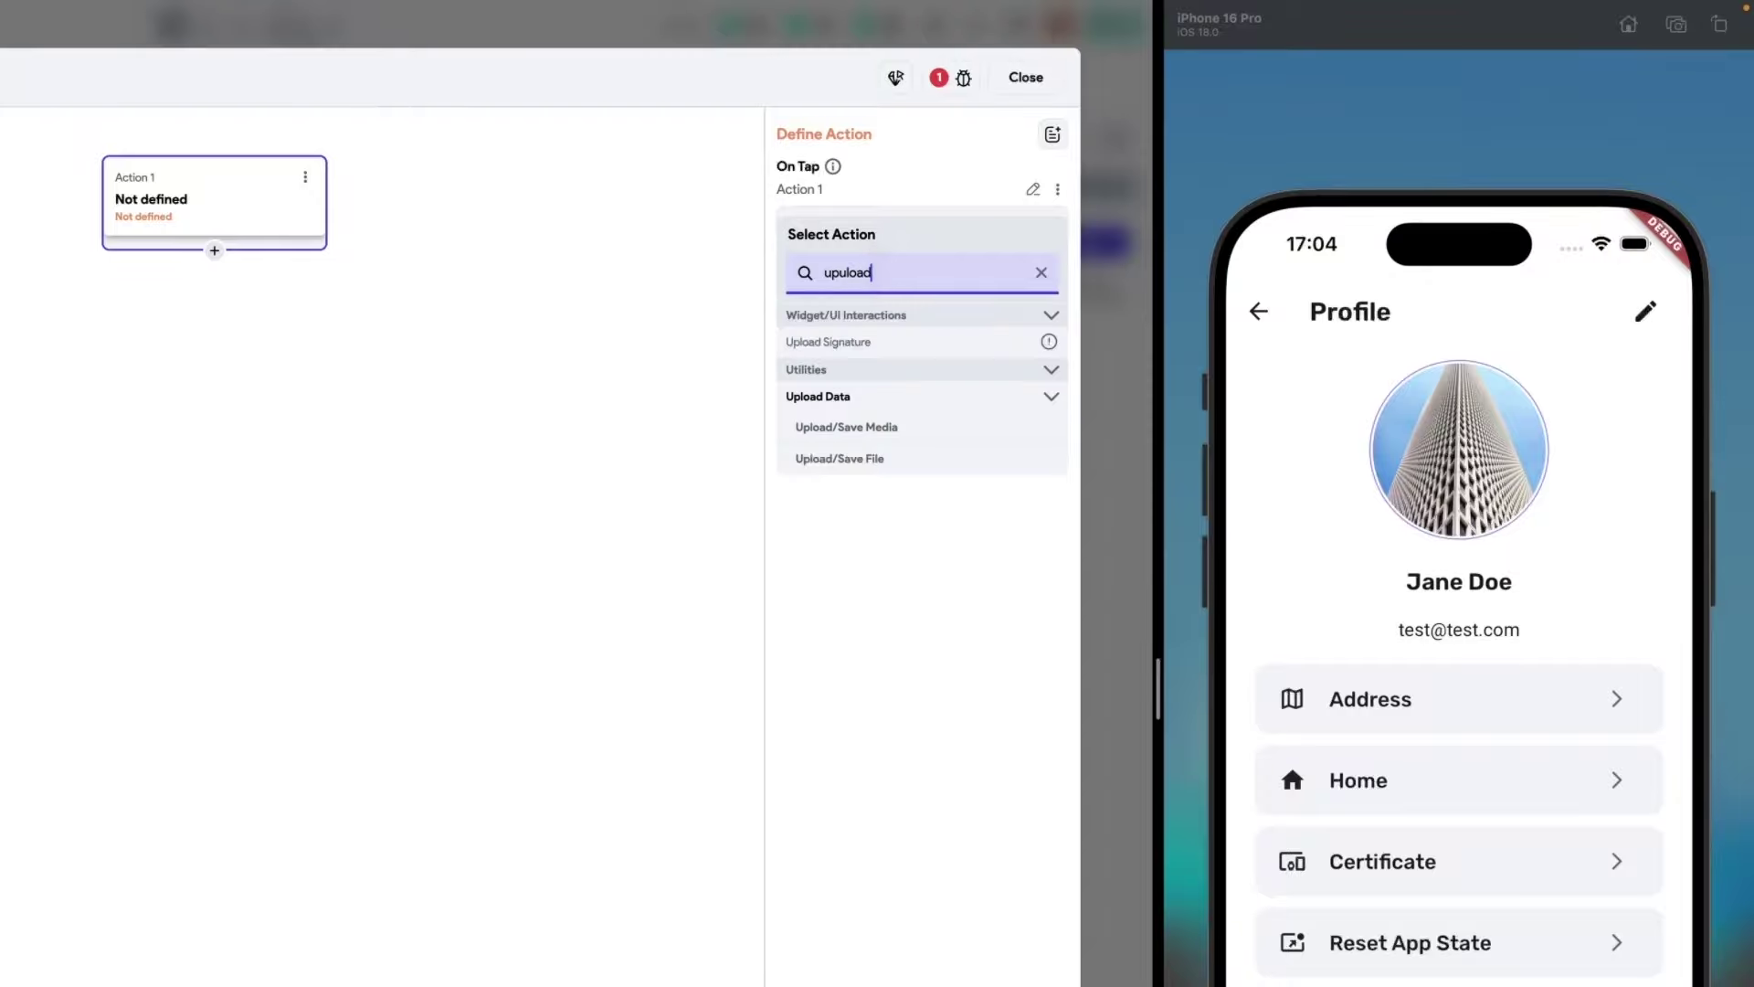
Set Action 1 to upload media to Firebase from camera or gallery, with a snack bar shown.
{"action": "left_click", "coordinate": [876, 431]}
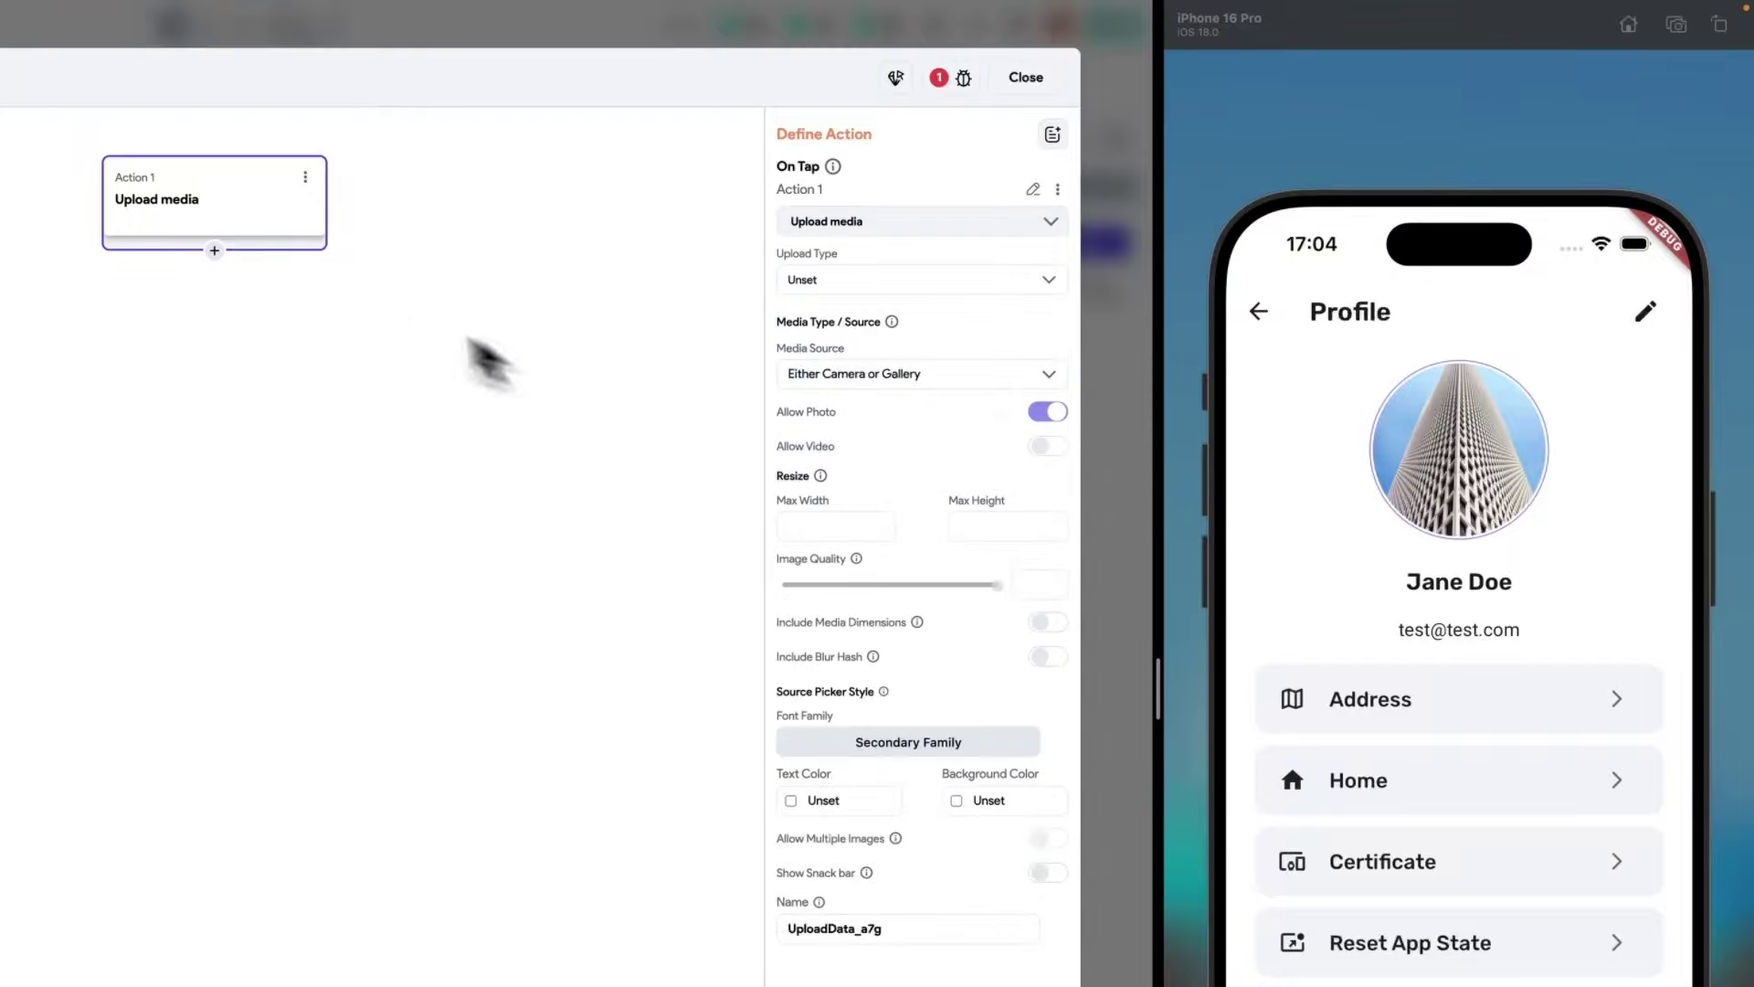
{"action": "left_click", "coordinate": [841, 278]}
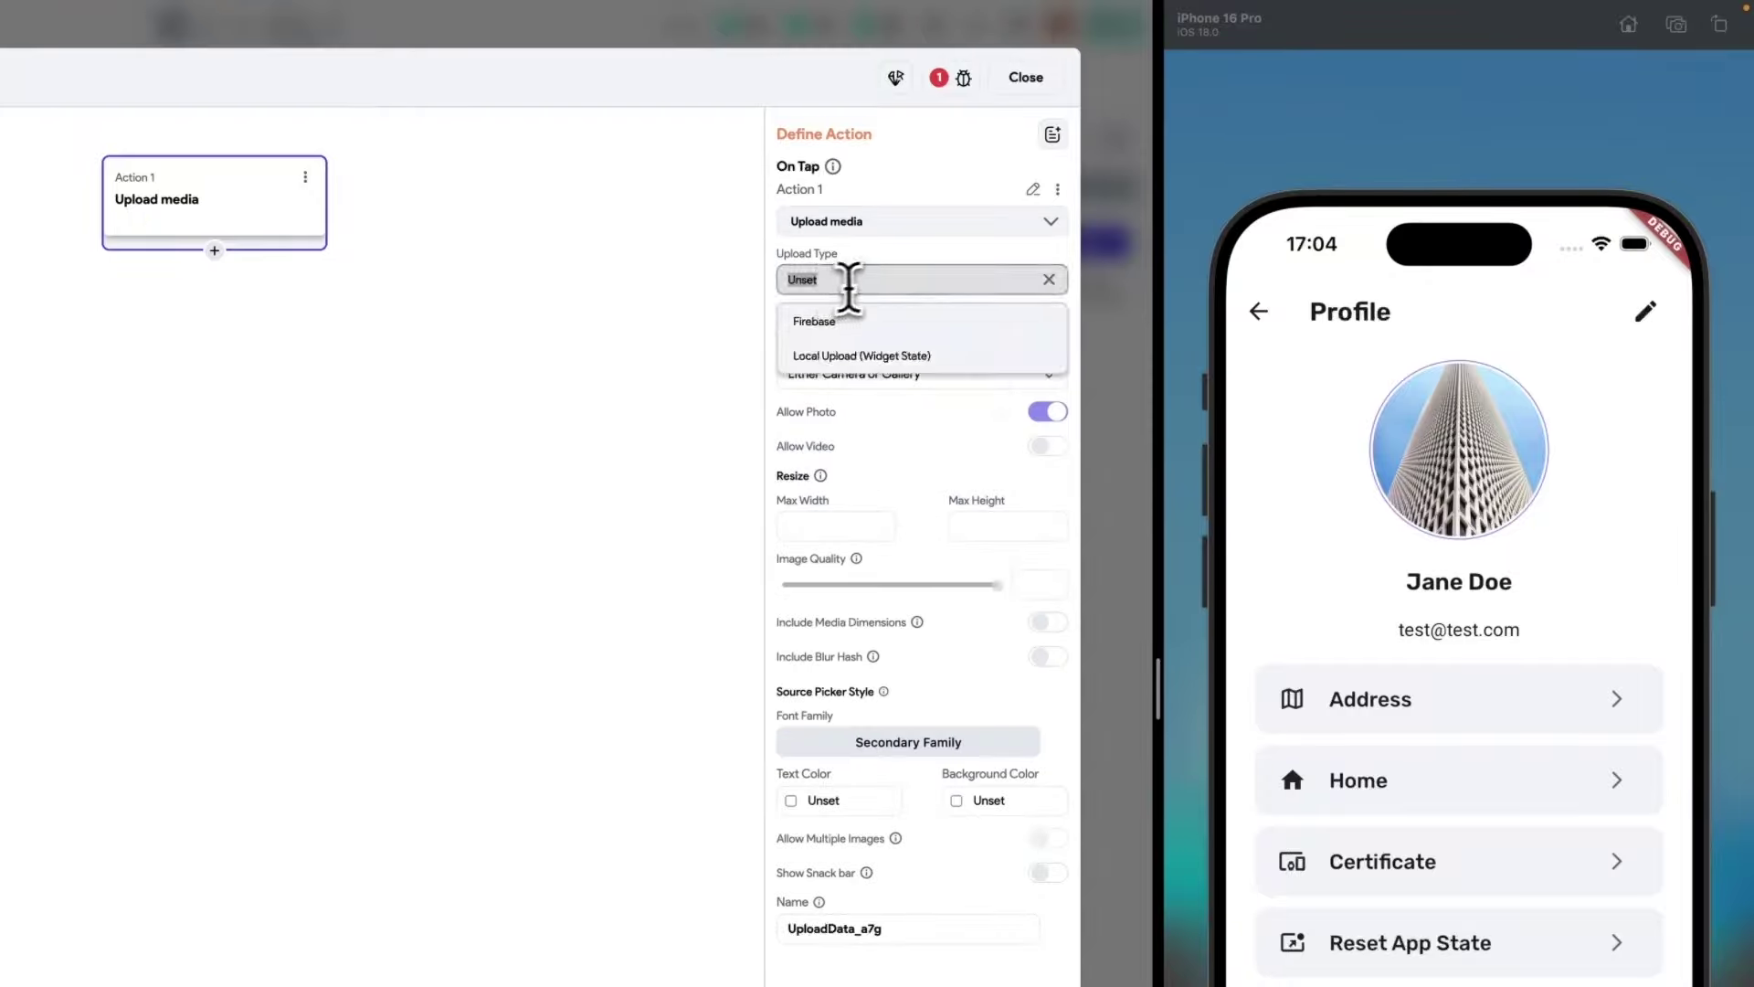
{"action": "left_click", "coordinate": [837, 322]}
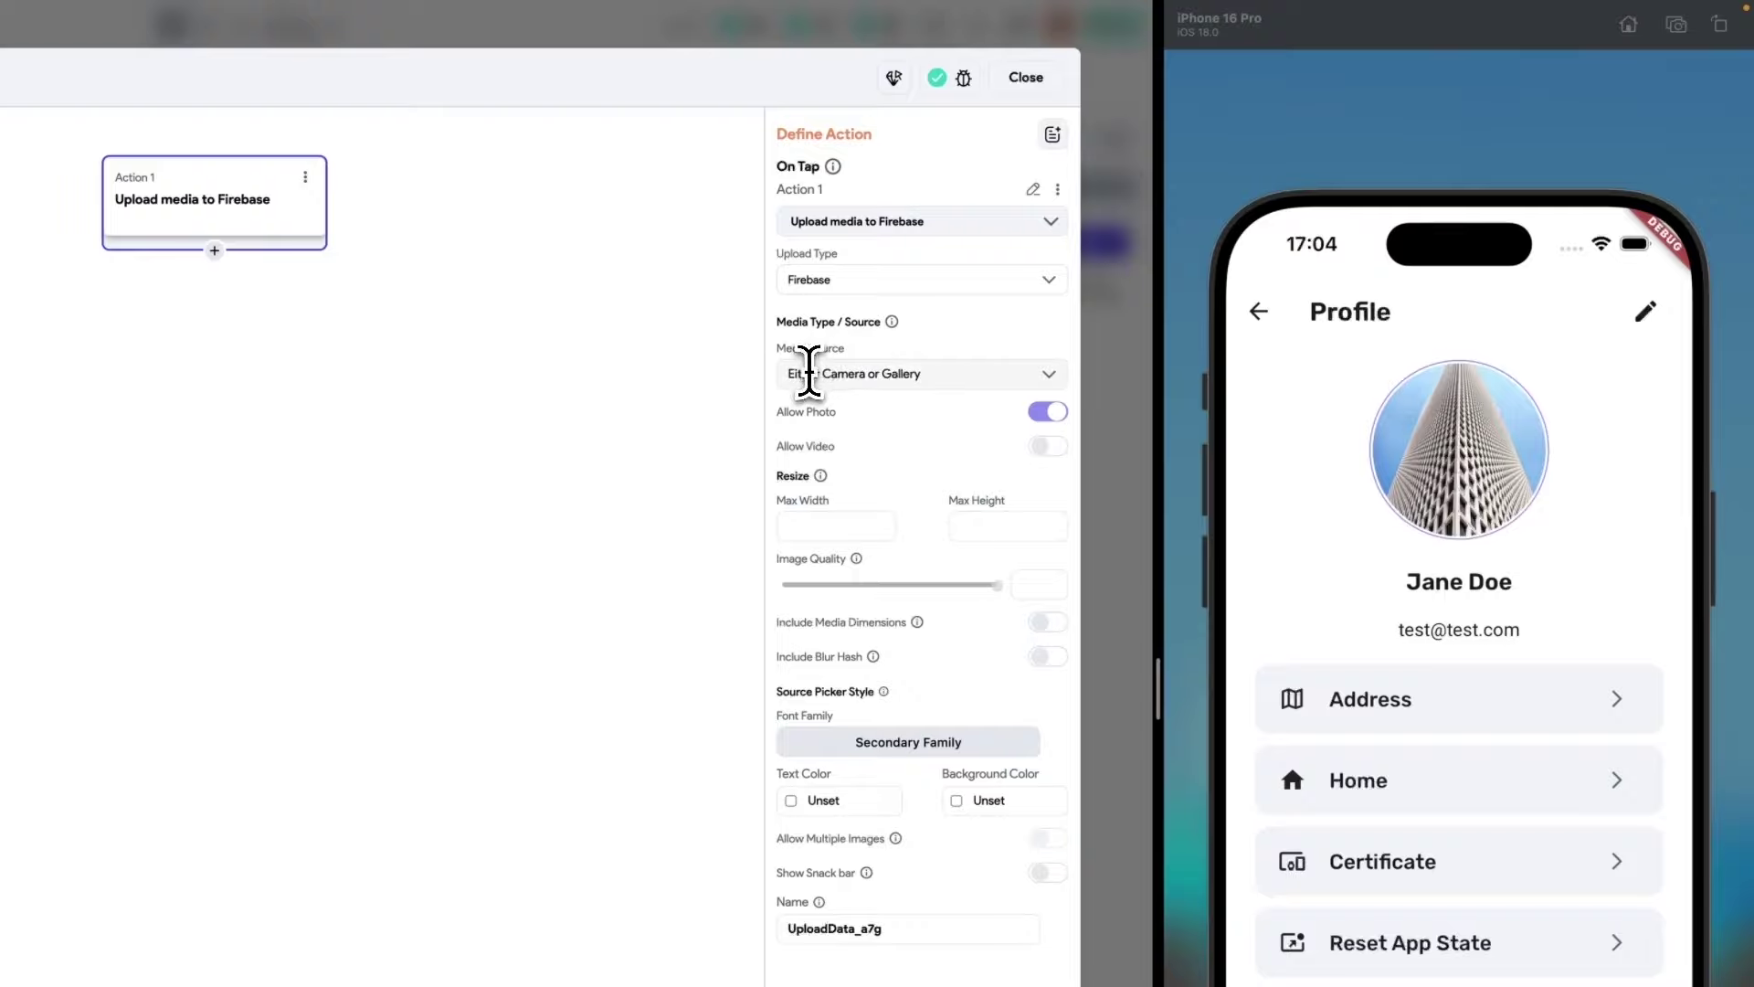
{"action": "left_click", "coordinate": [808, 373]}
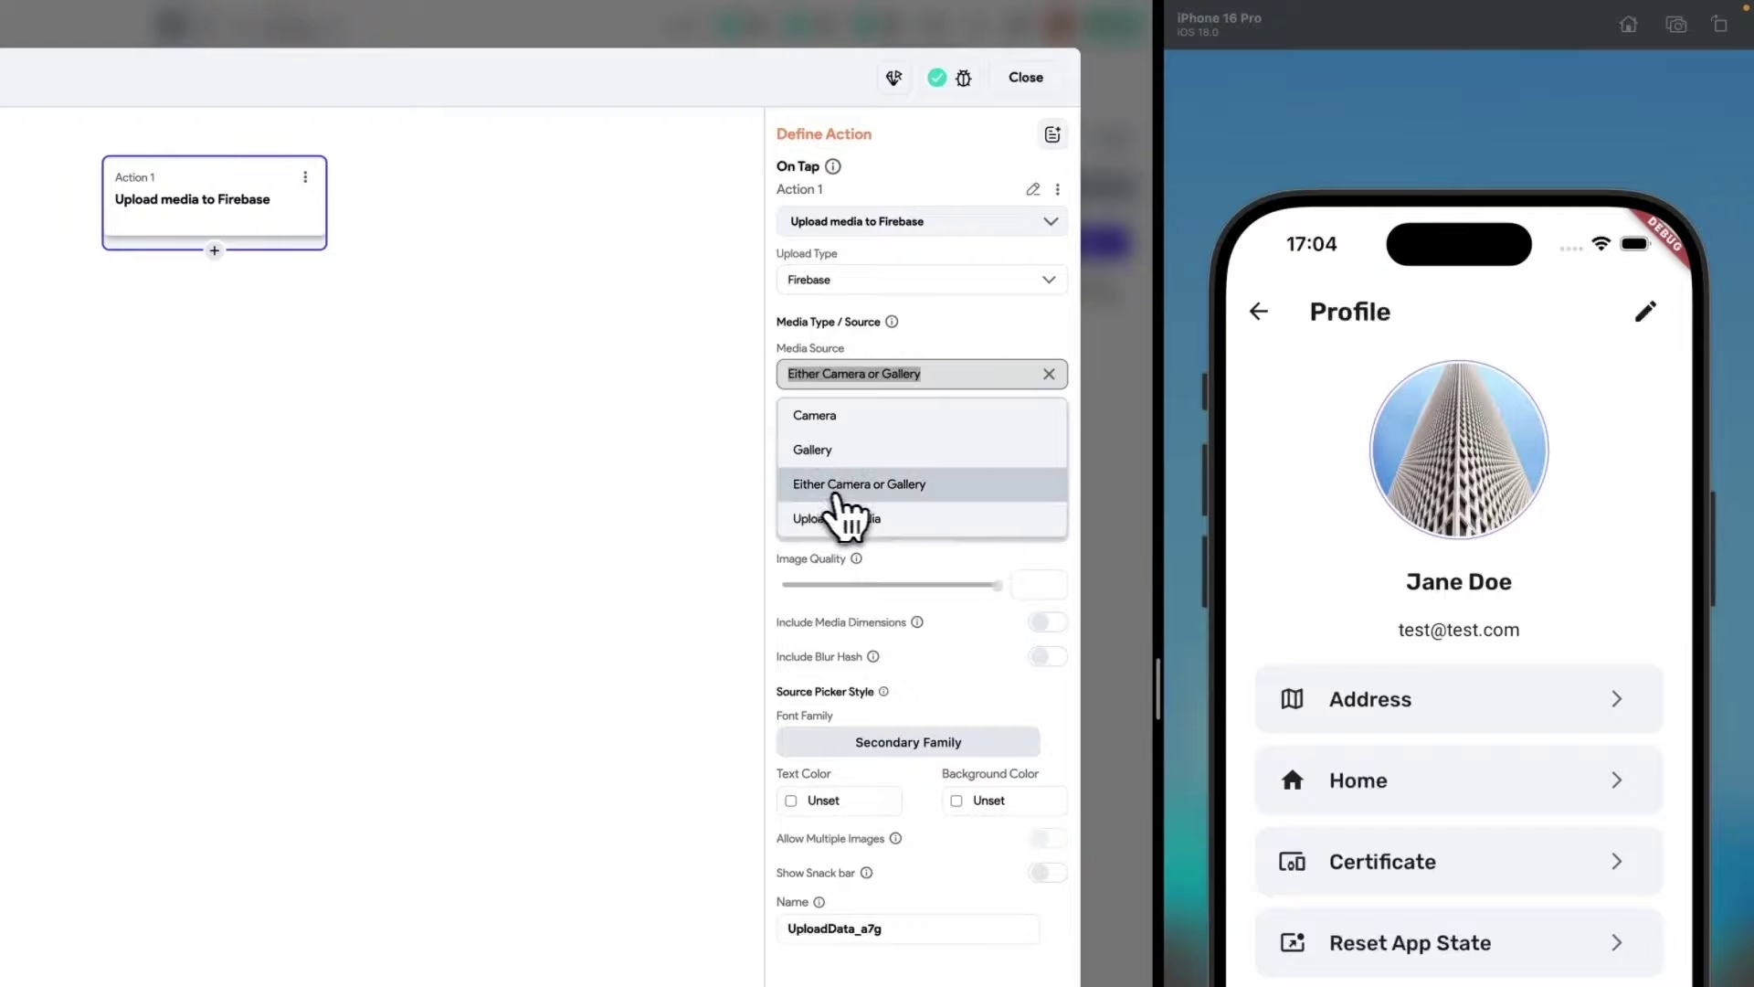
{"action": "left_click", "coordinate": [915, 491]}
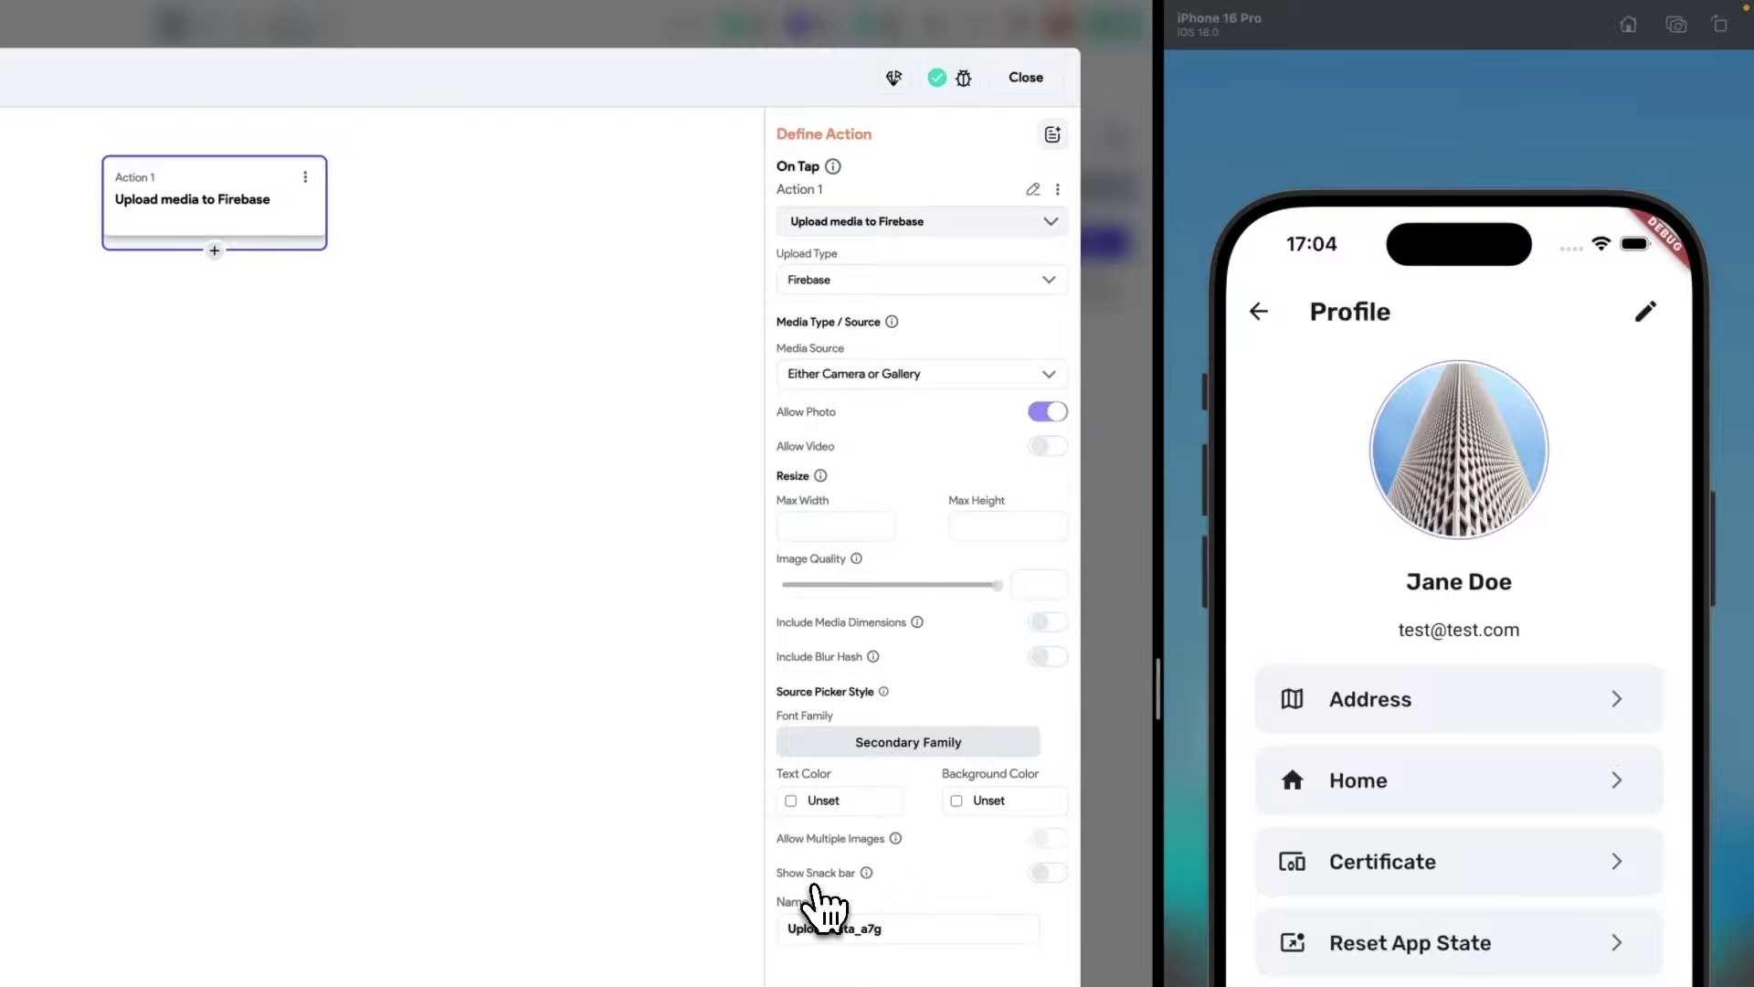
{"action": "left_click", "coordinate": [1047, 872]}
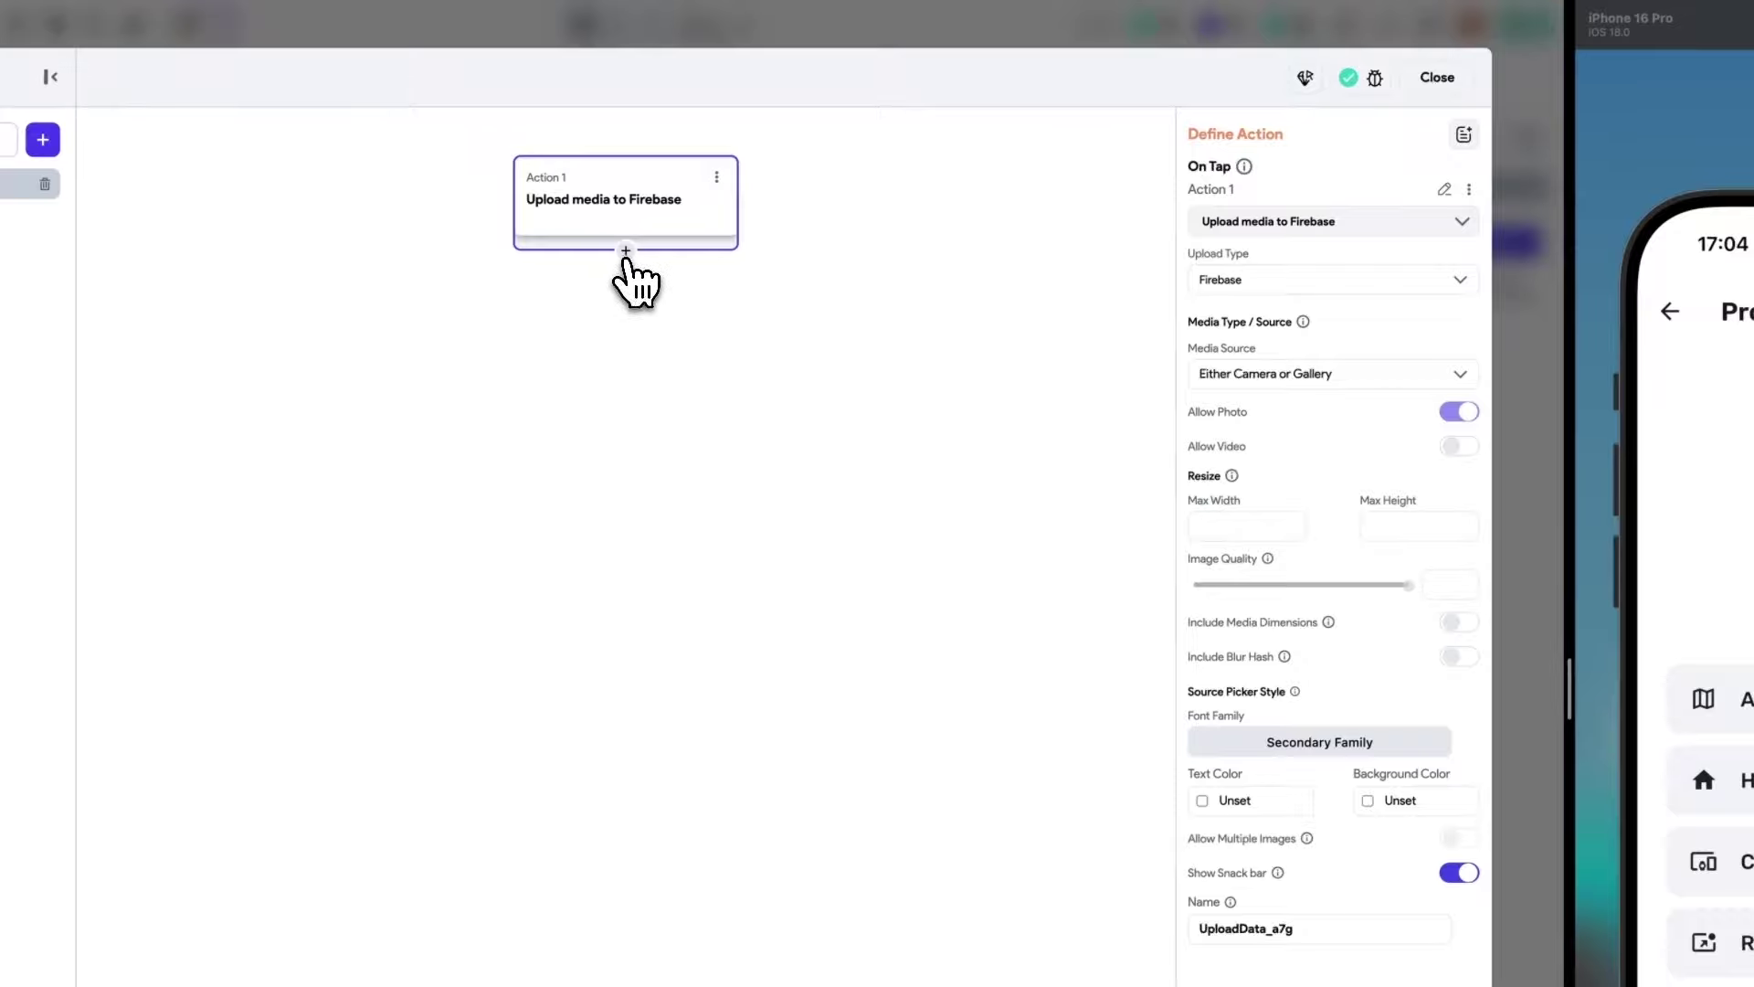
{"action": "mouse_move", "coordinate": [585, 233]}
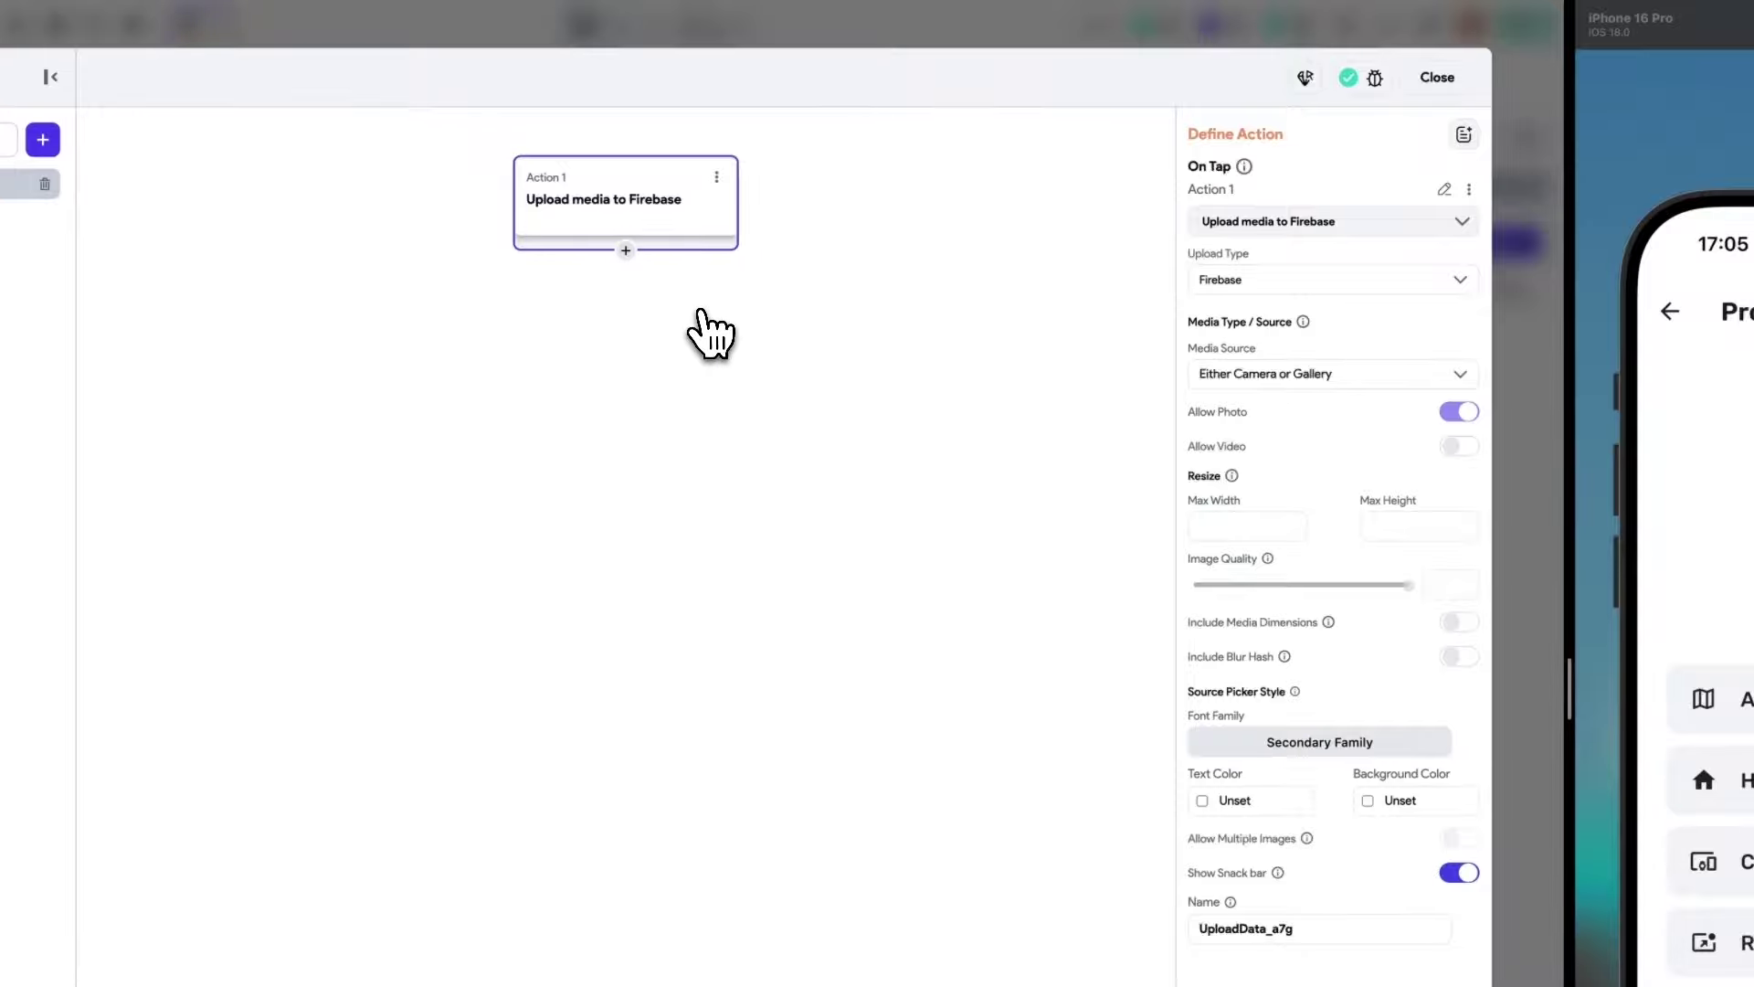
Add an Update App State action after the Firebase upload, leaving its fields unset.
{"action": "left_click", "coordinate": [626, 251]}
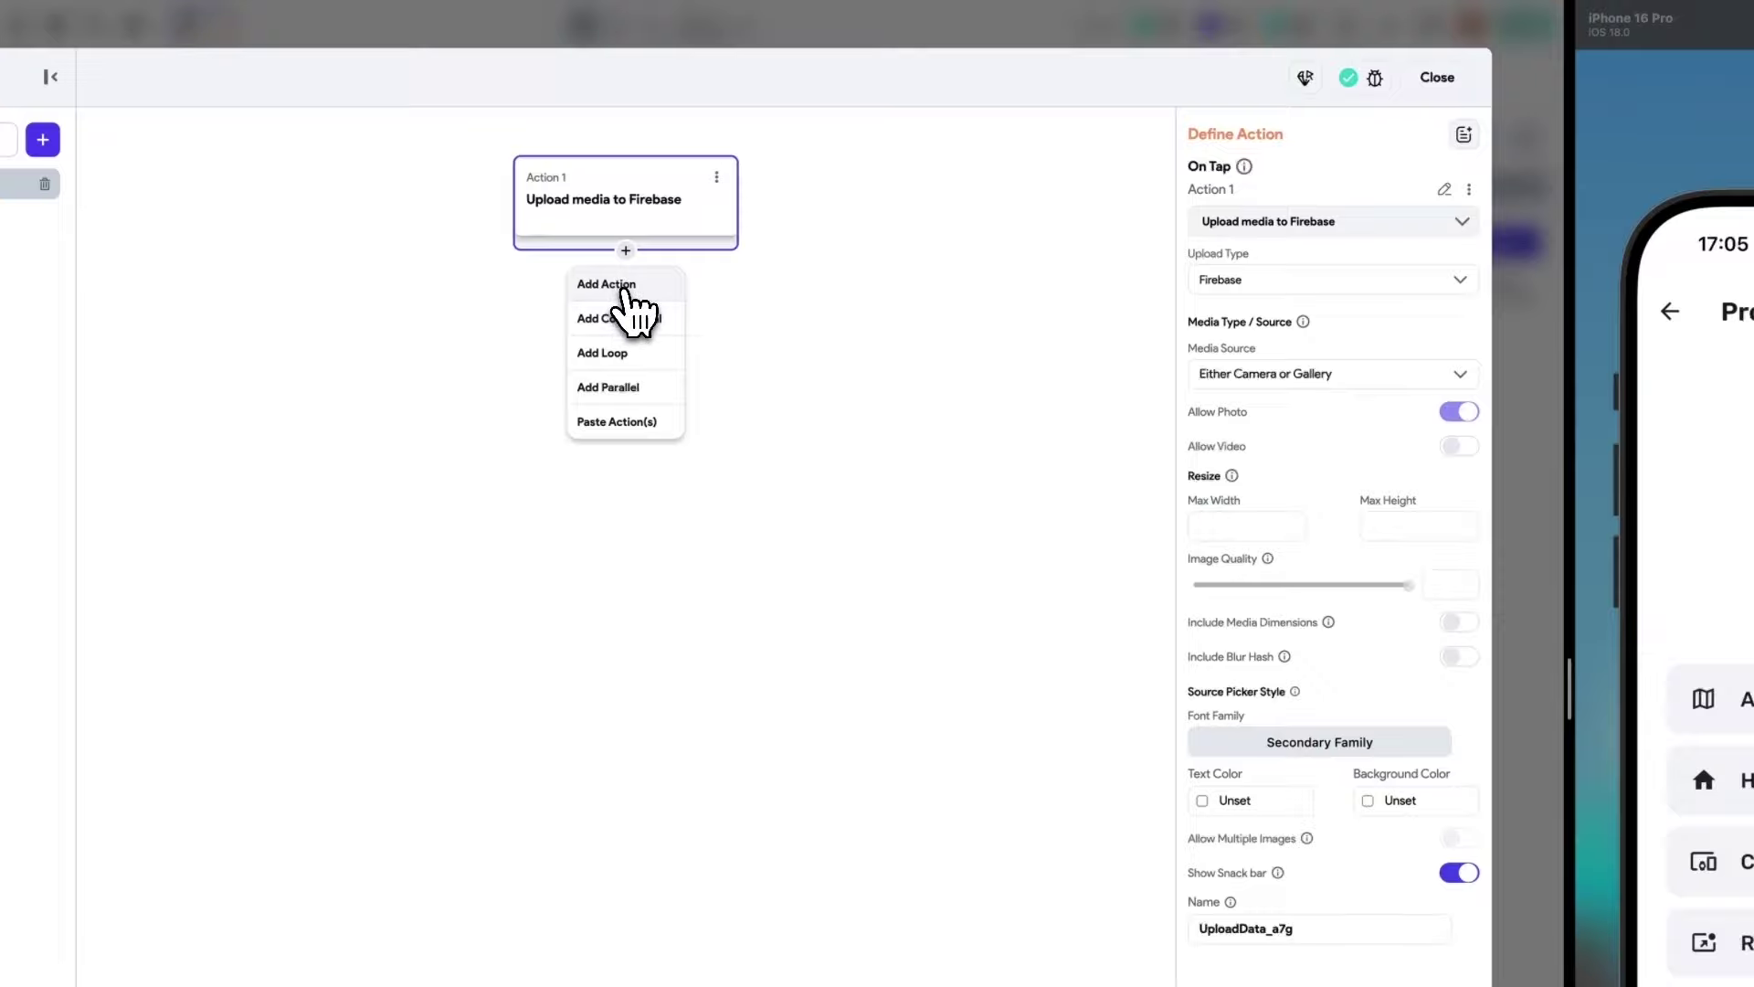
{"action": "left_click", "coordinate": [607, 284]}
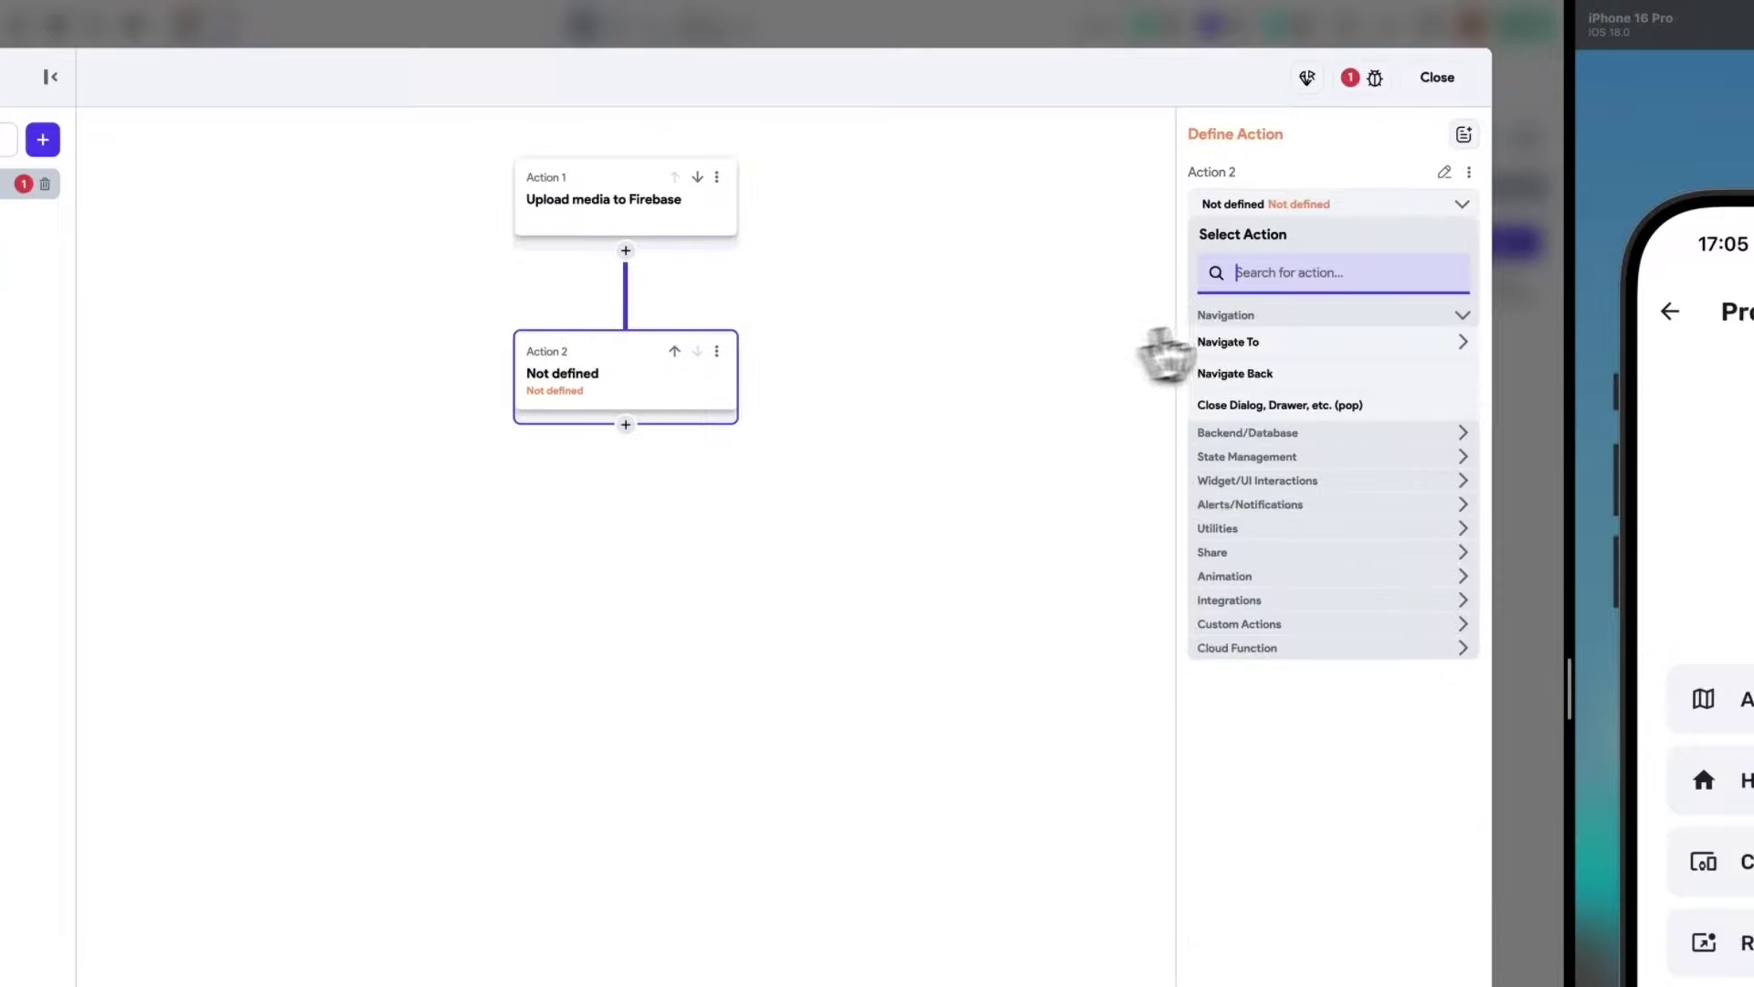
{"action": "type", "text": "a"}
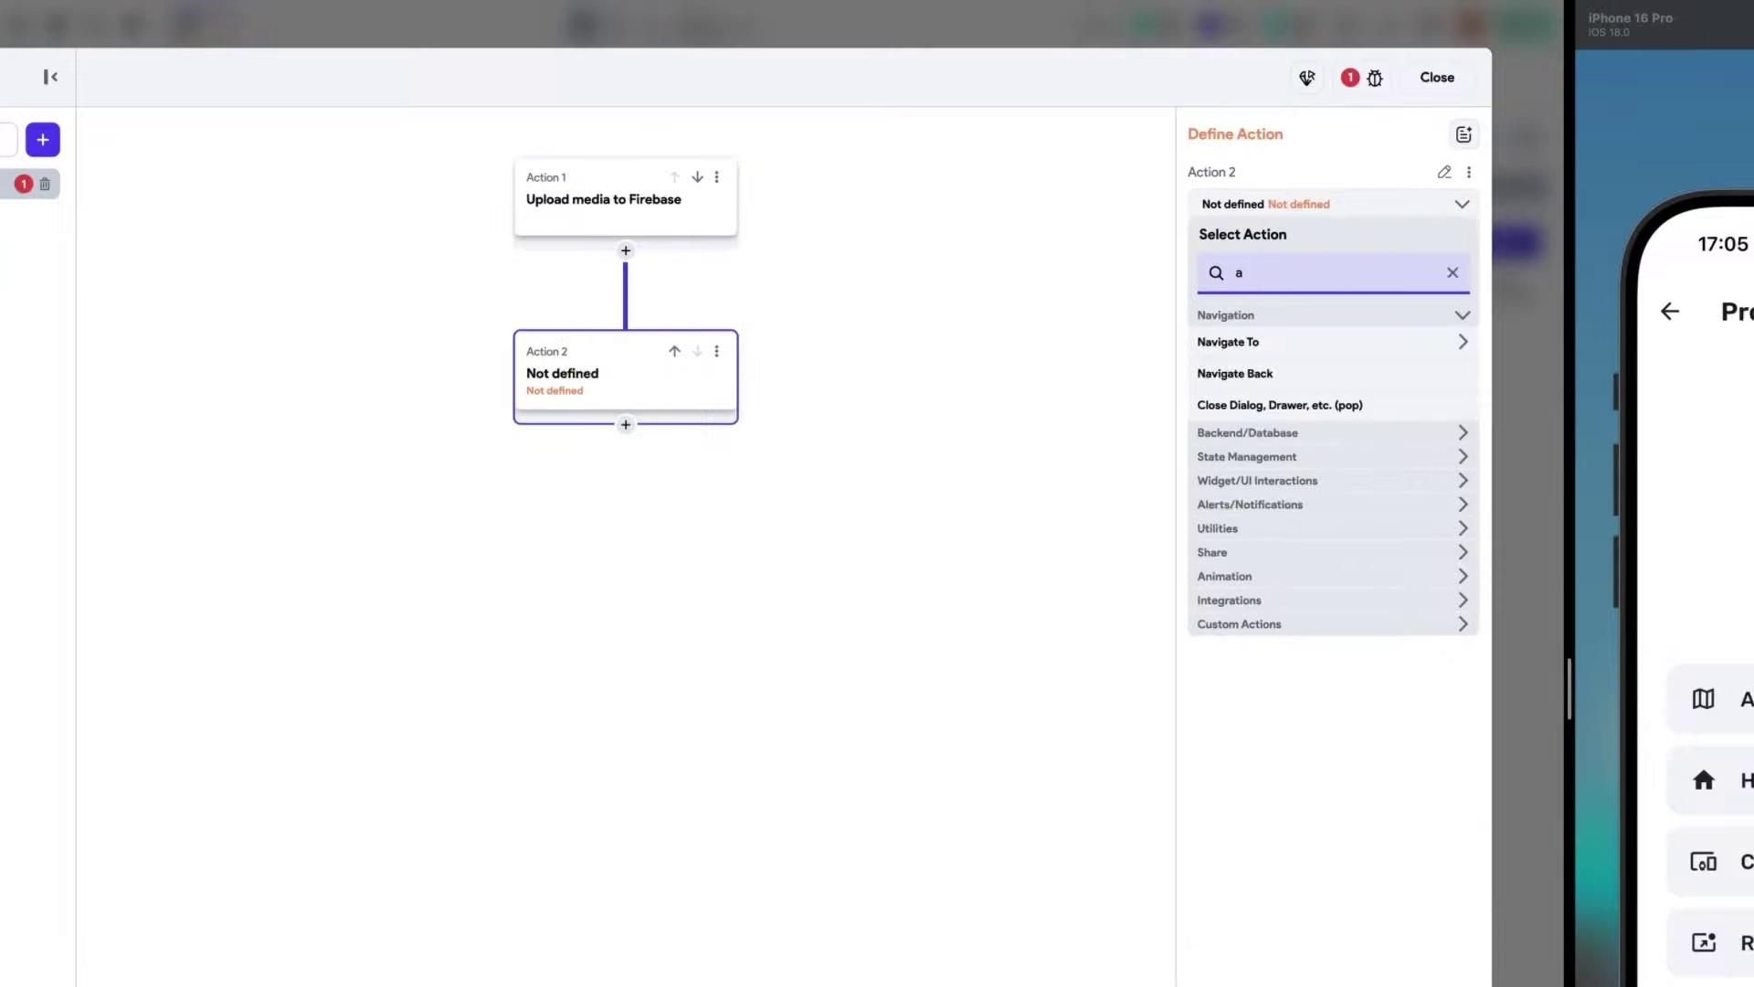
{"action": "type", "text": "pp"}
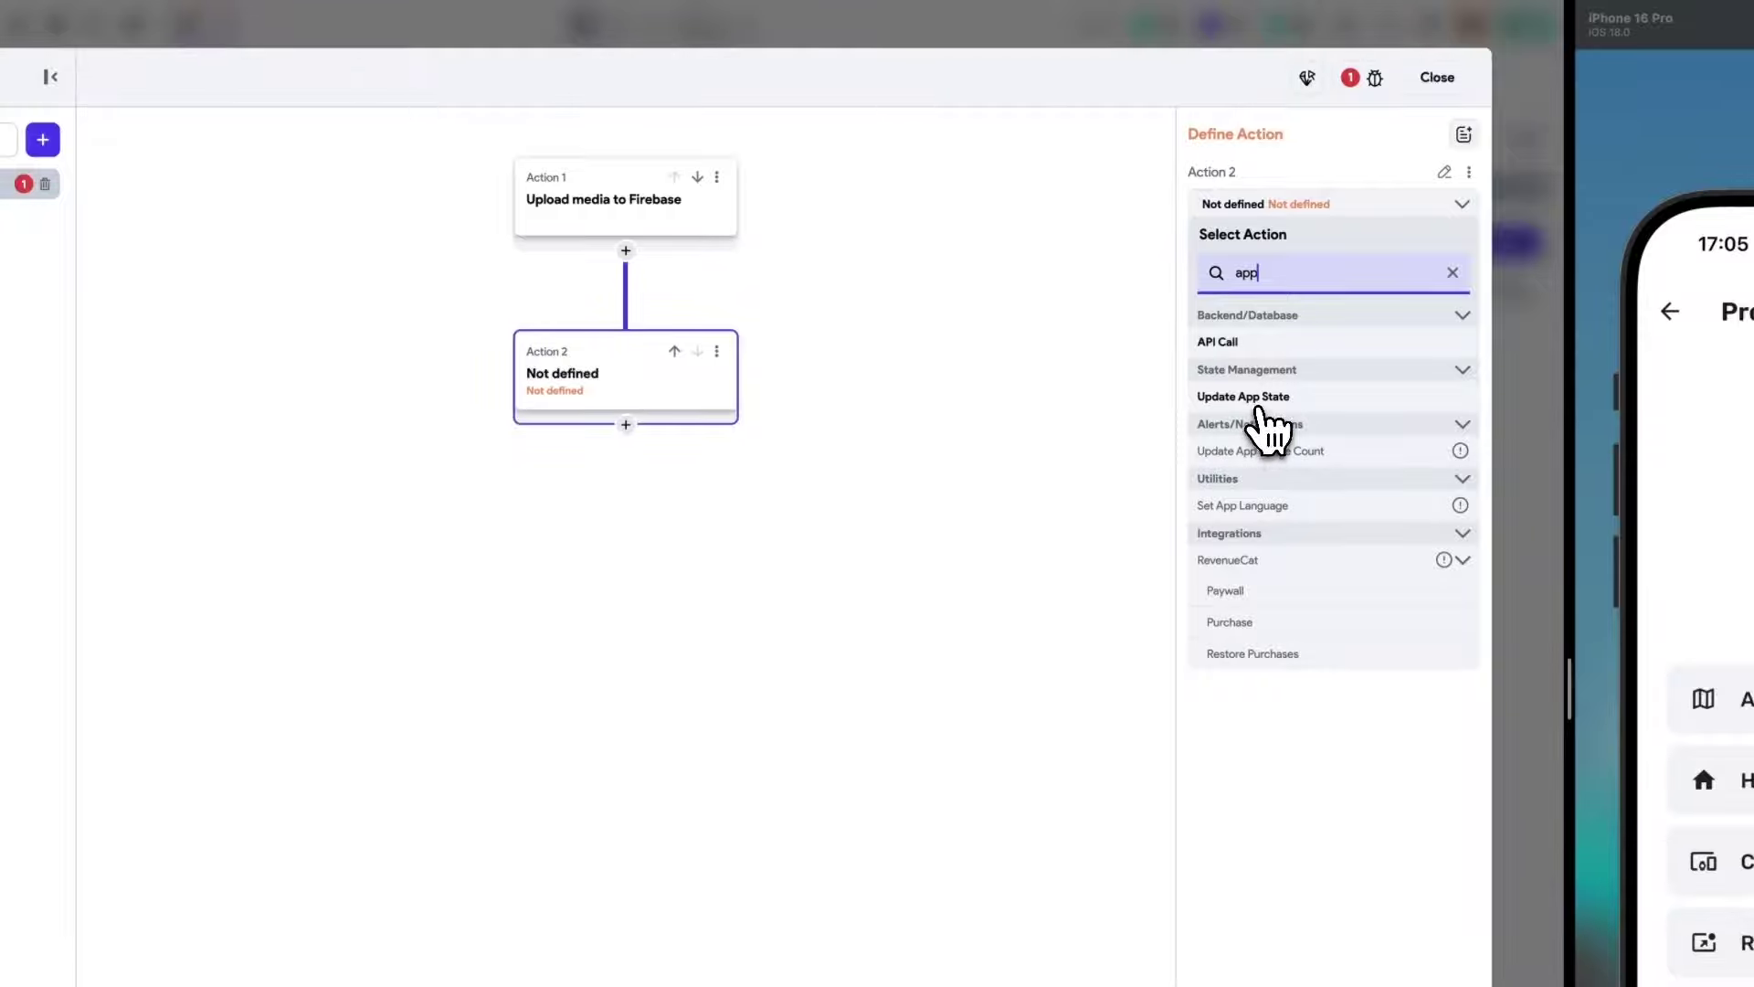
{"action": "left_click", "coordinate": [1259, 402]}
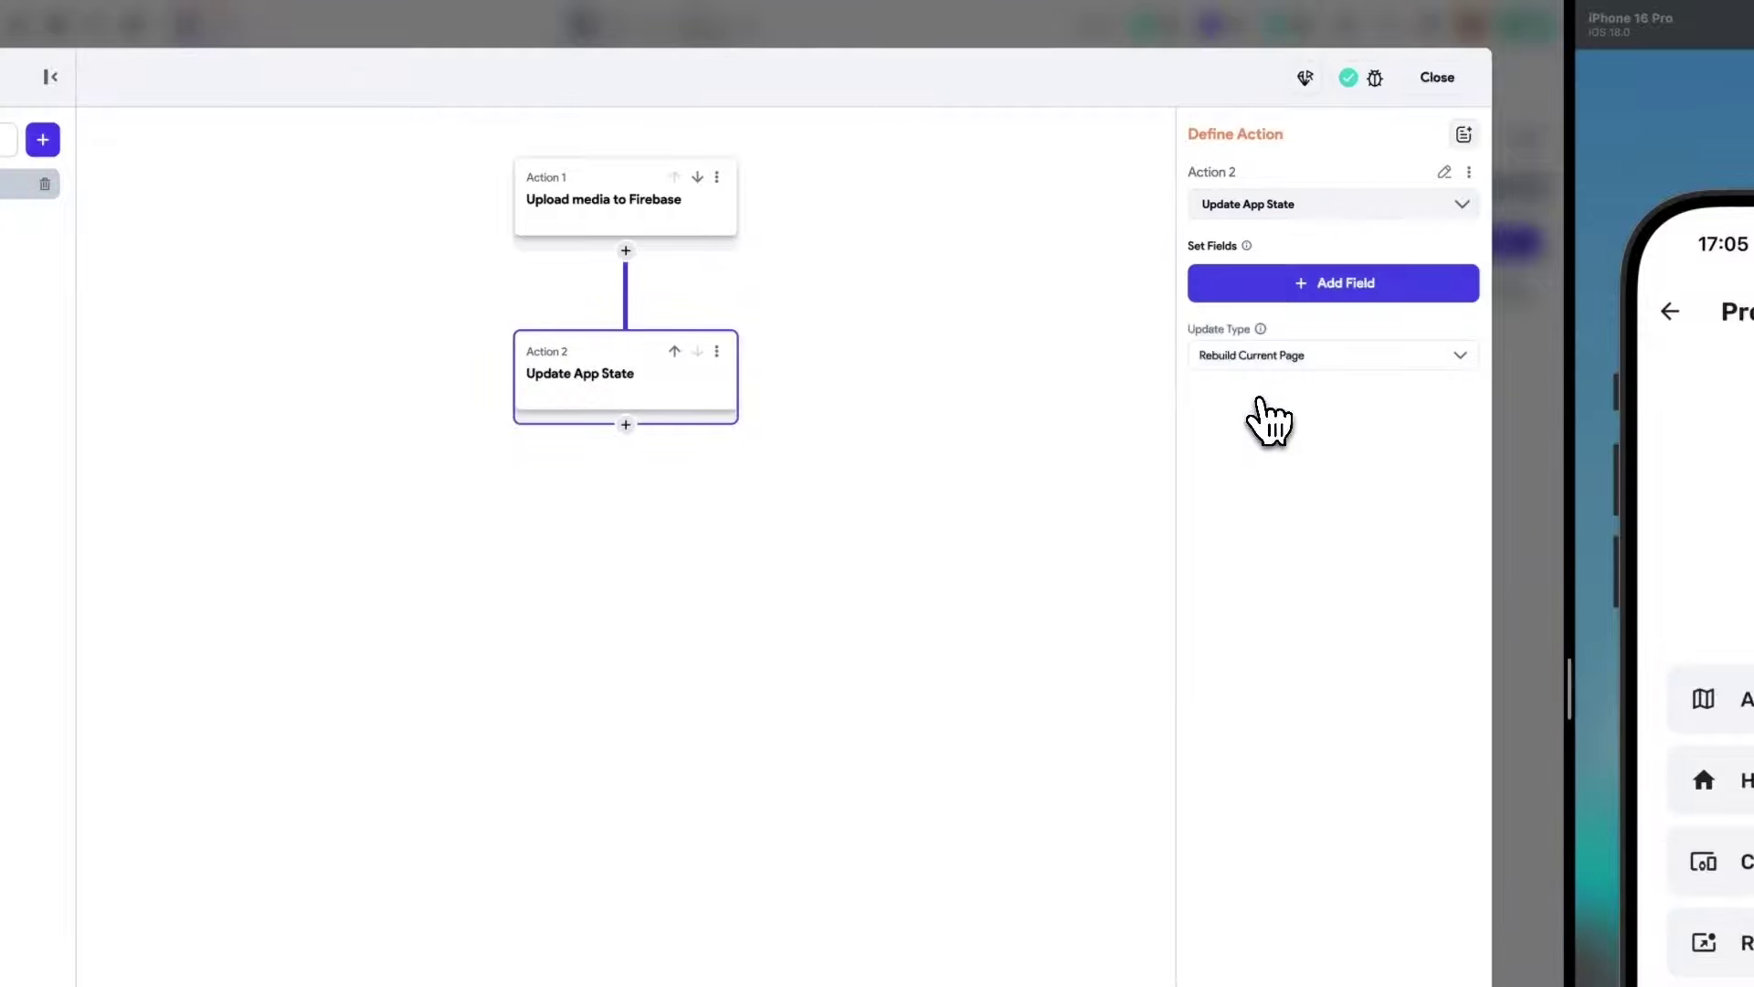
{"action": "left_click", "coordinate": [1304, 288]}
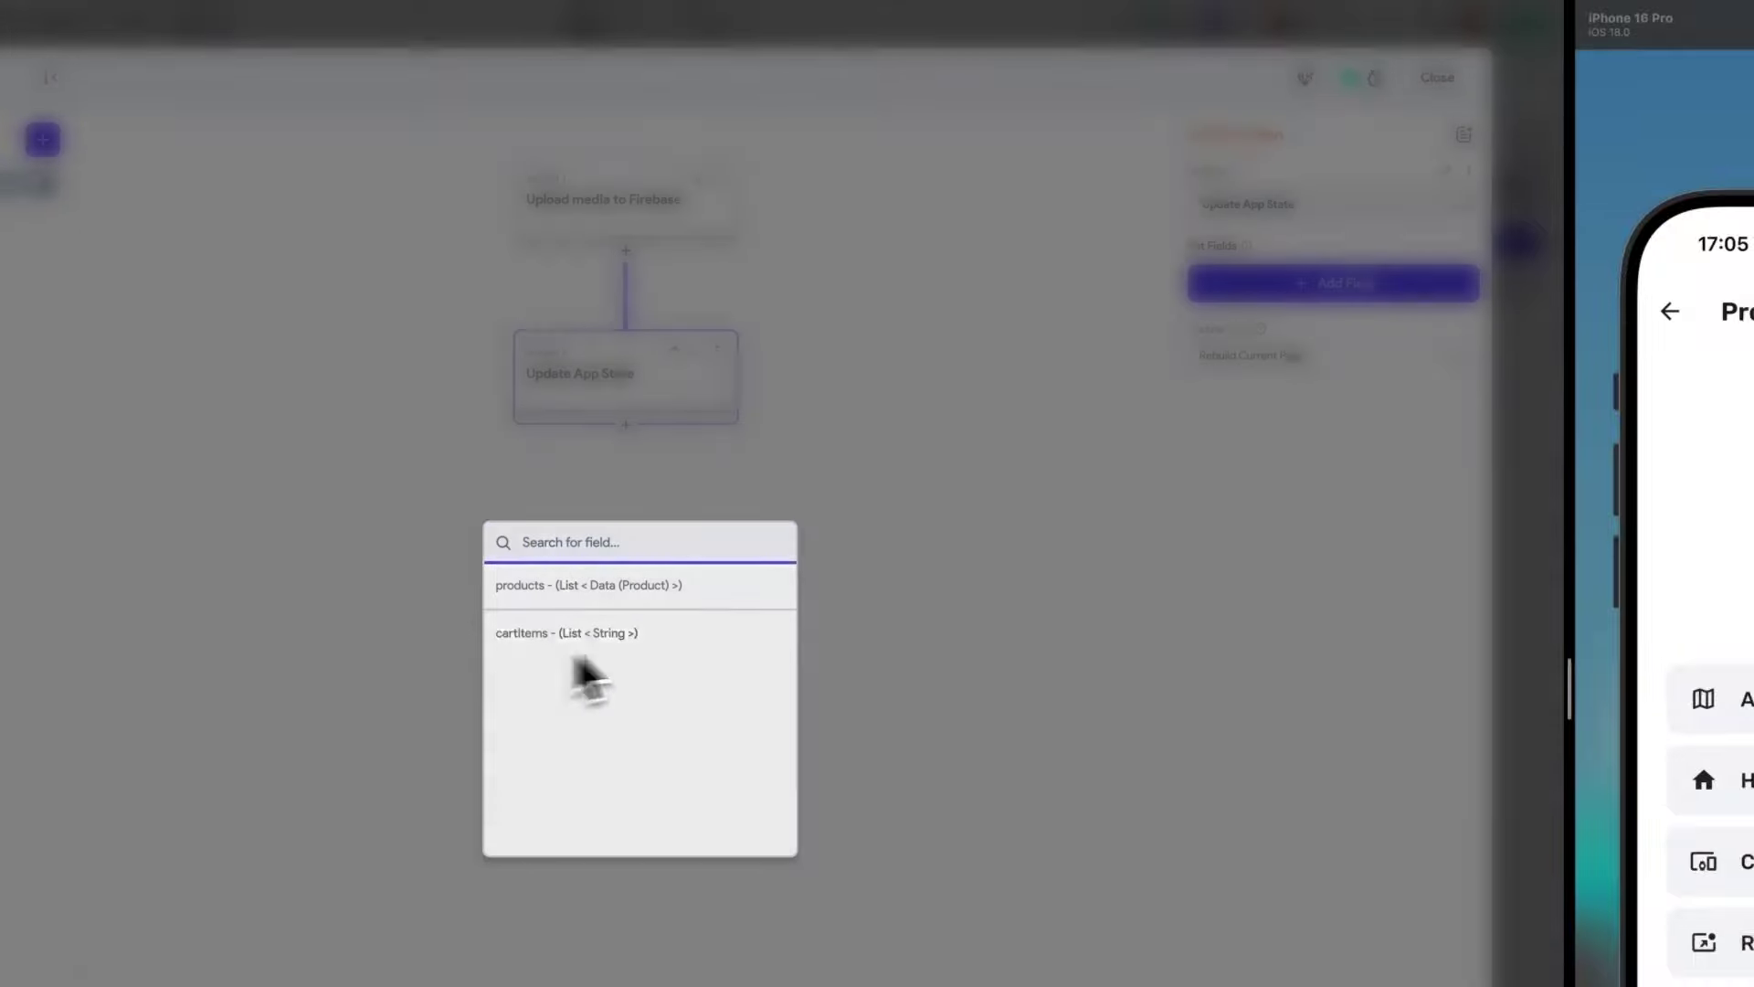
{"action": "left_click", "coordinate": [923, 590]}
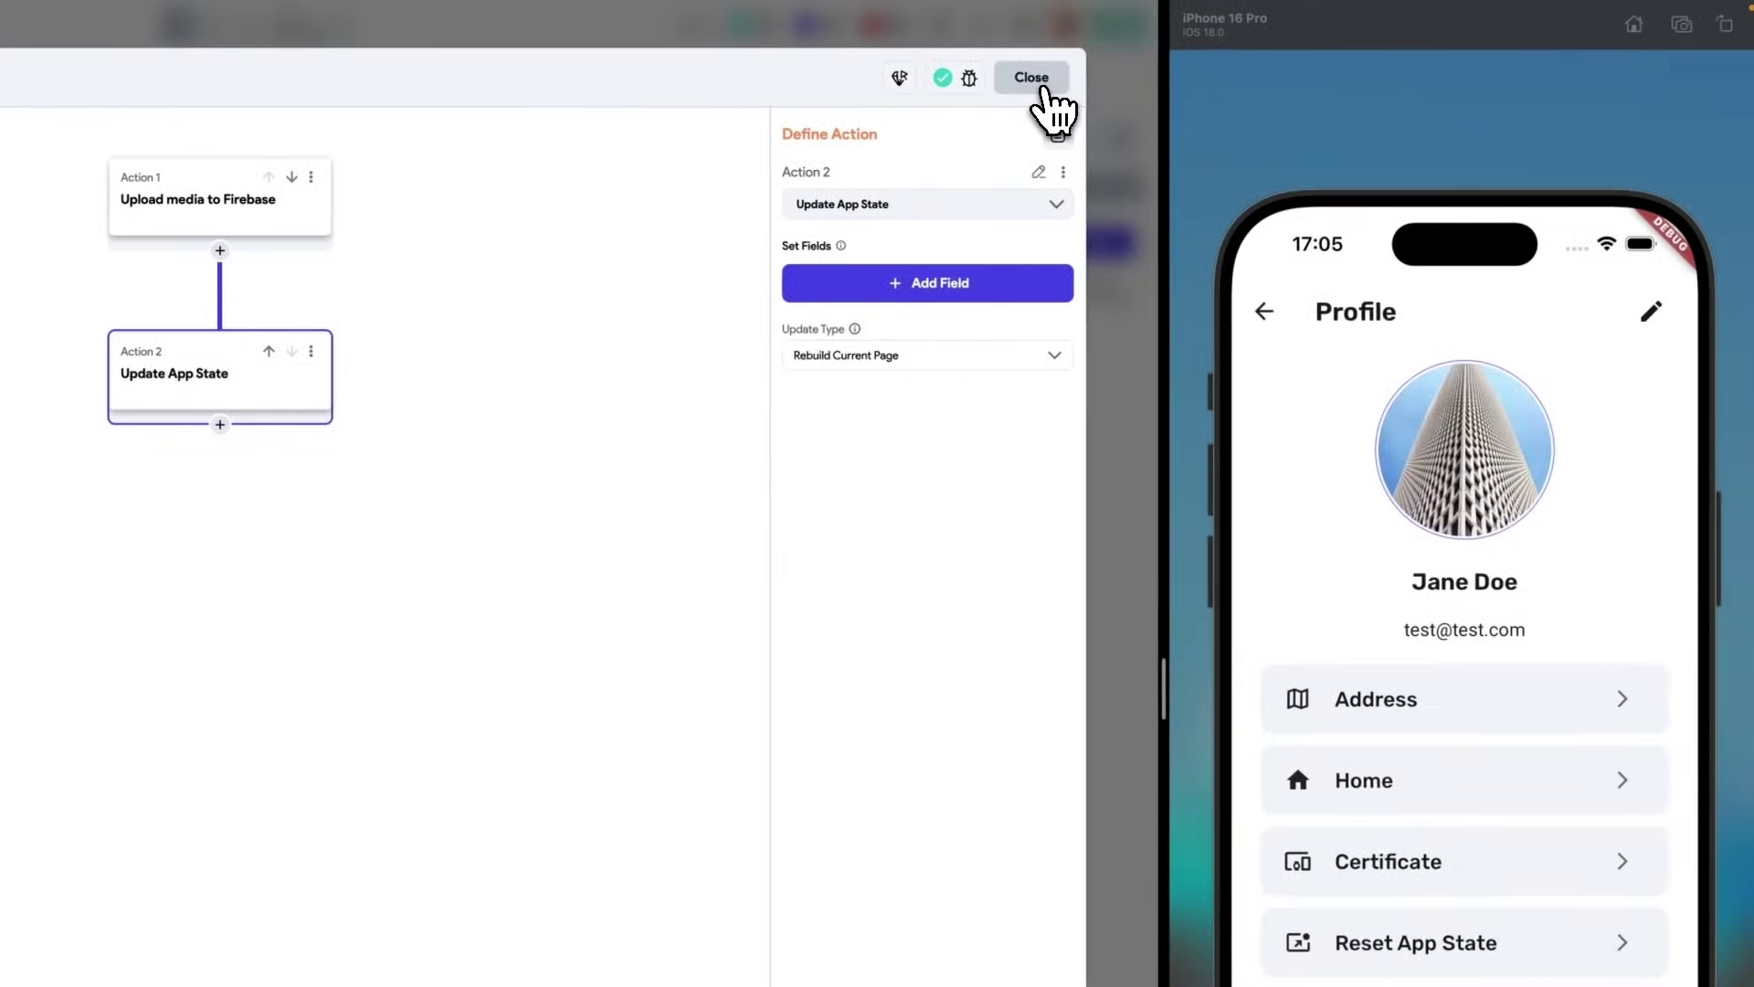
Create an app state variable named avatars of type ImagePath.
{"action": "left_click", "coordinate": [1037, 87]}
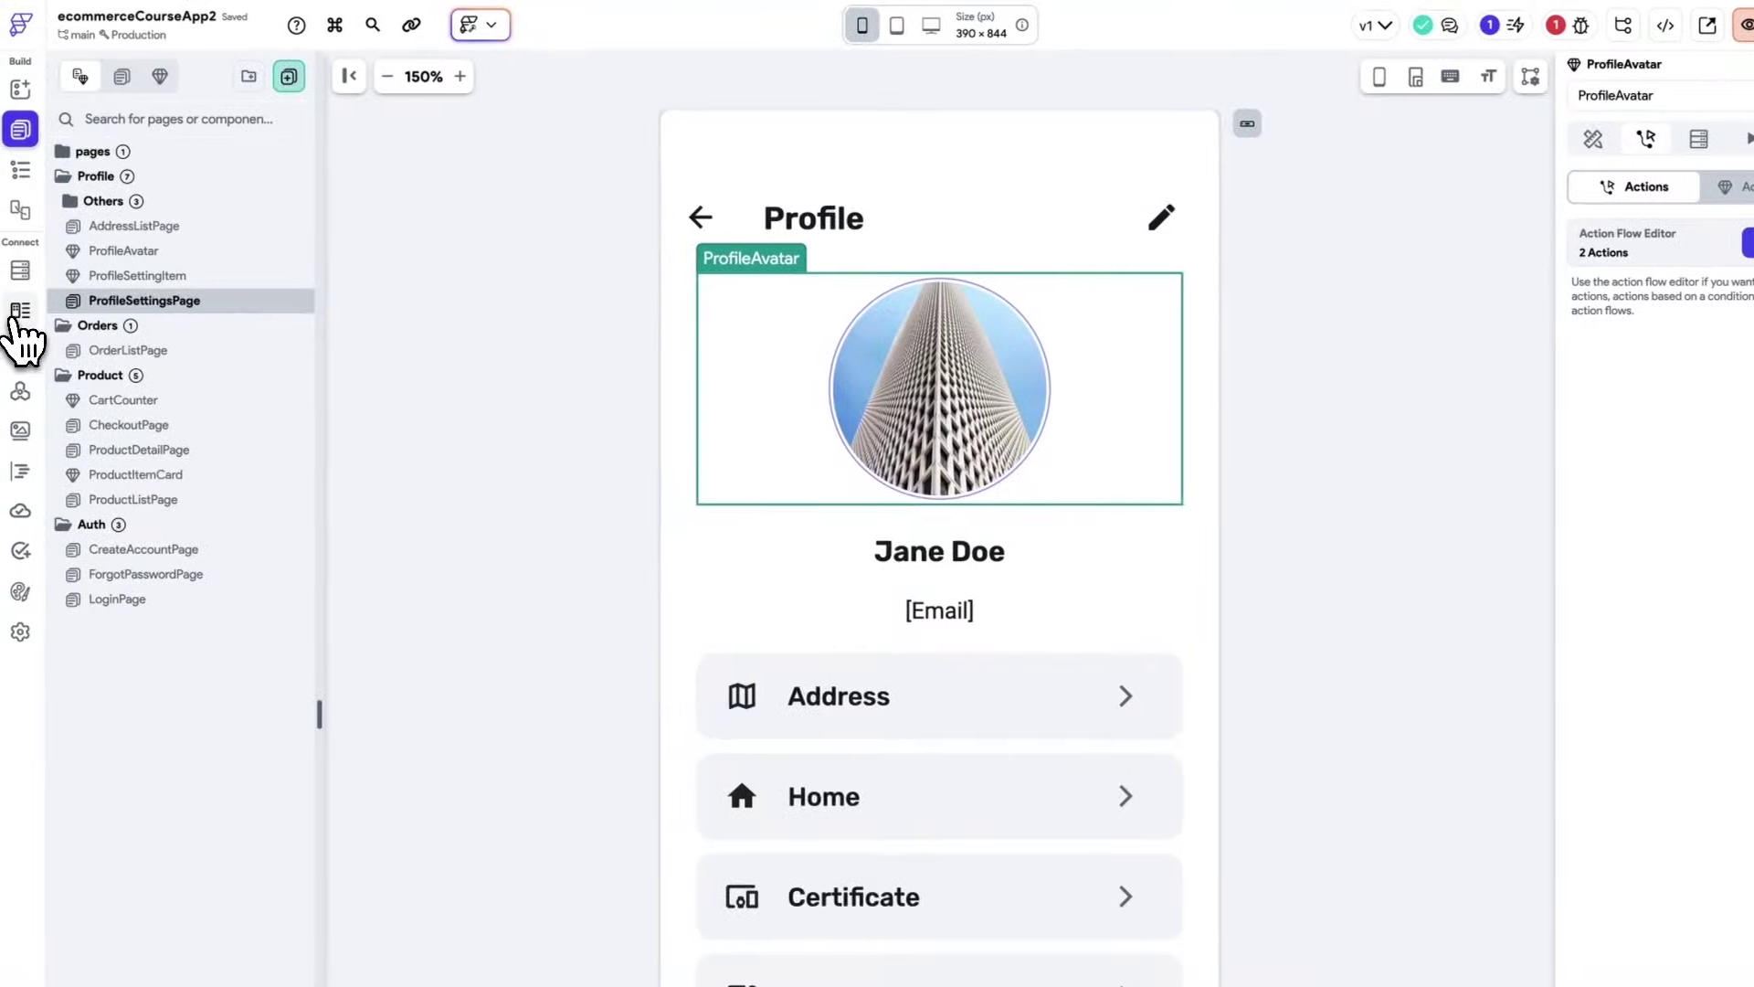
{"action": "left_click", "coordinate": [25, 310]}
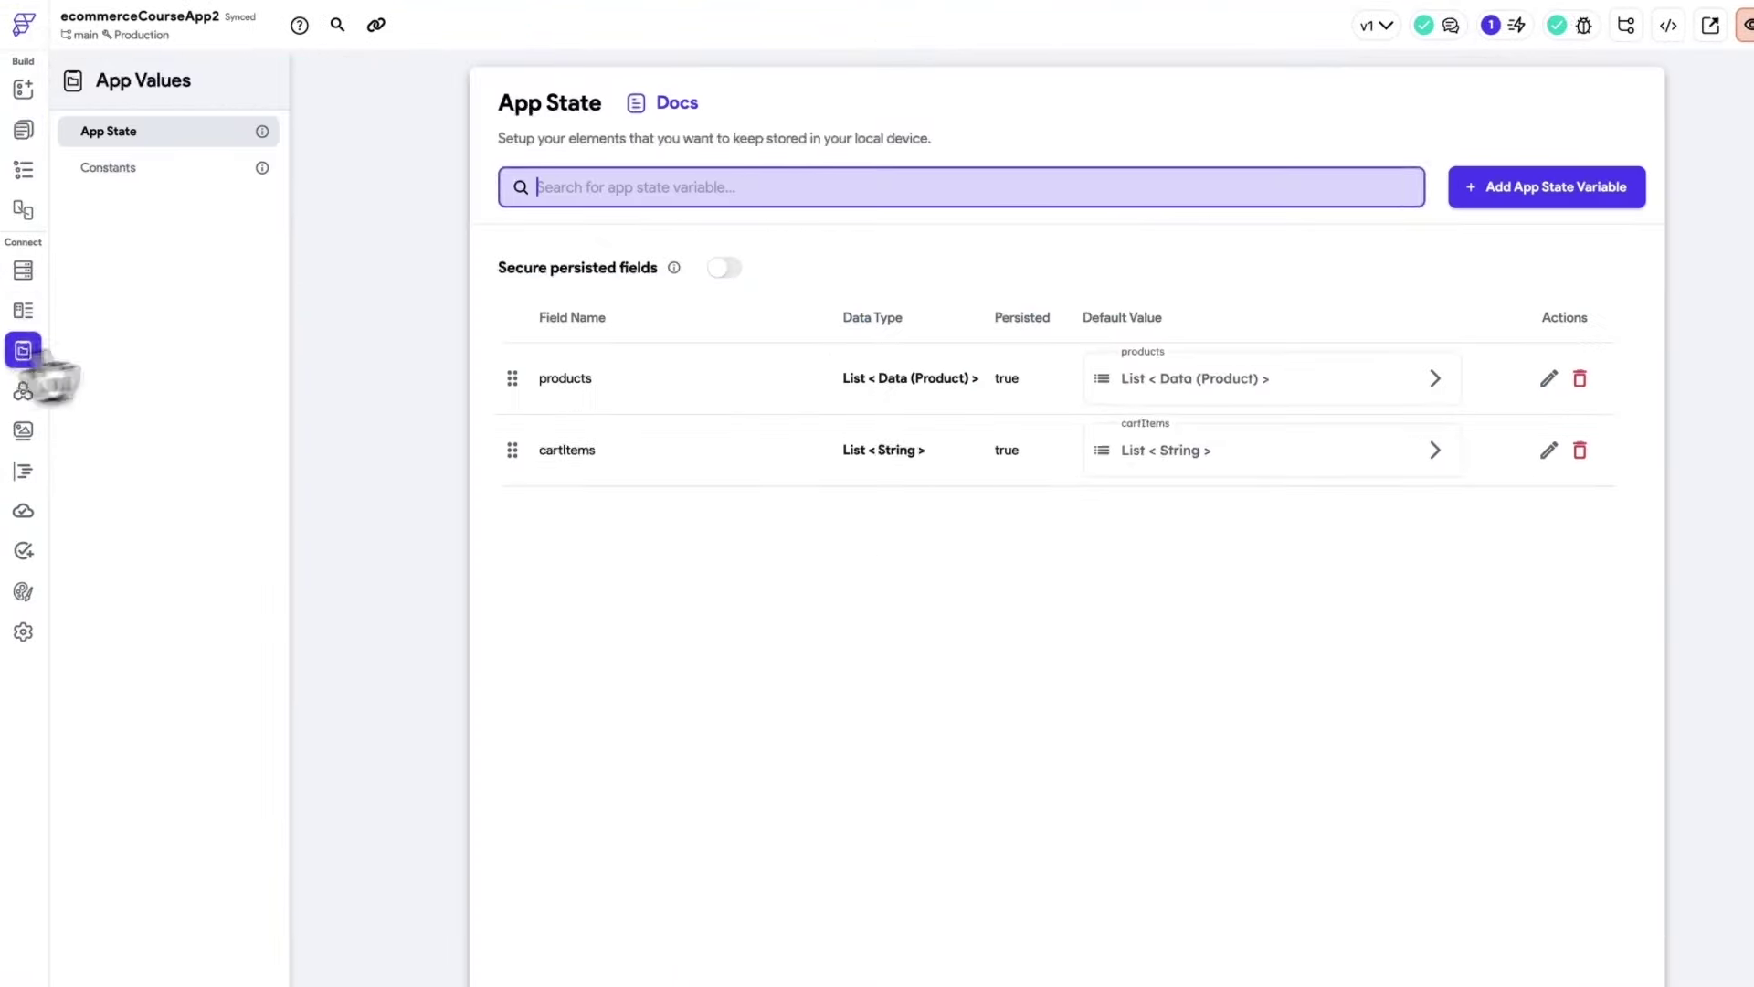
{"action": "left_click", "coordinate": [1349, 190]}
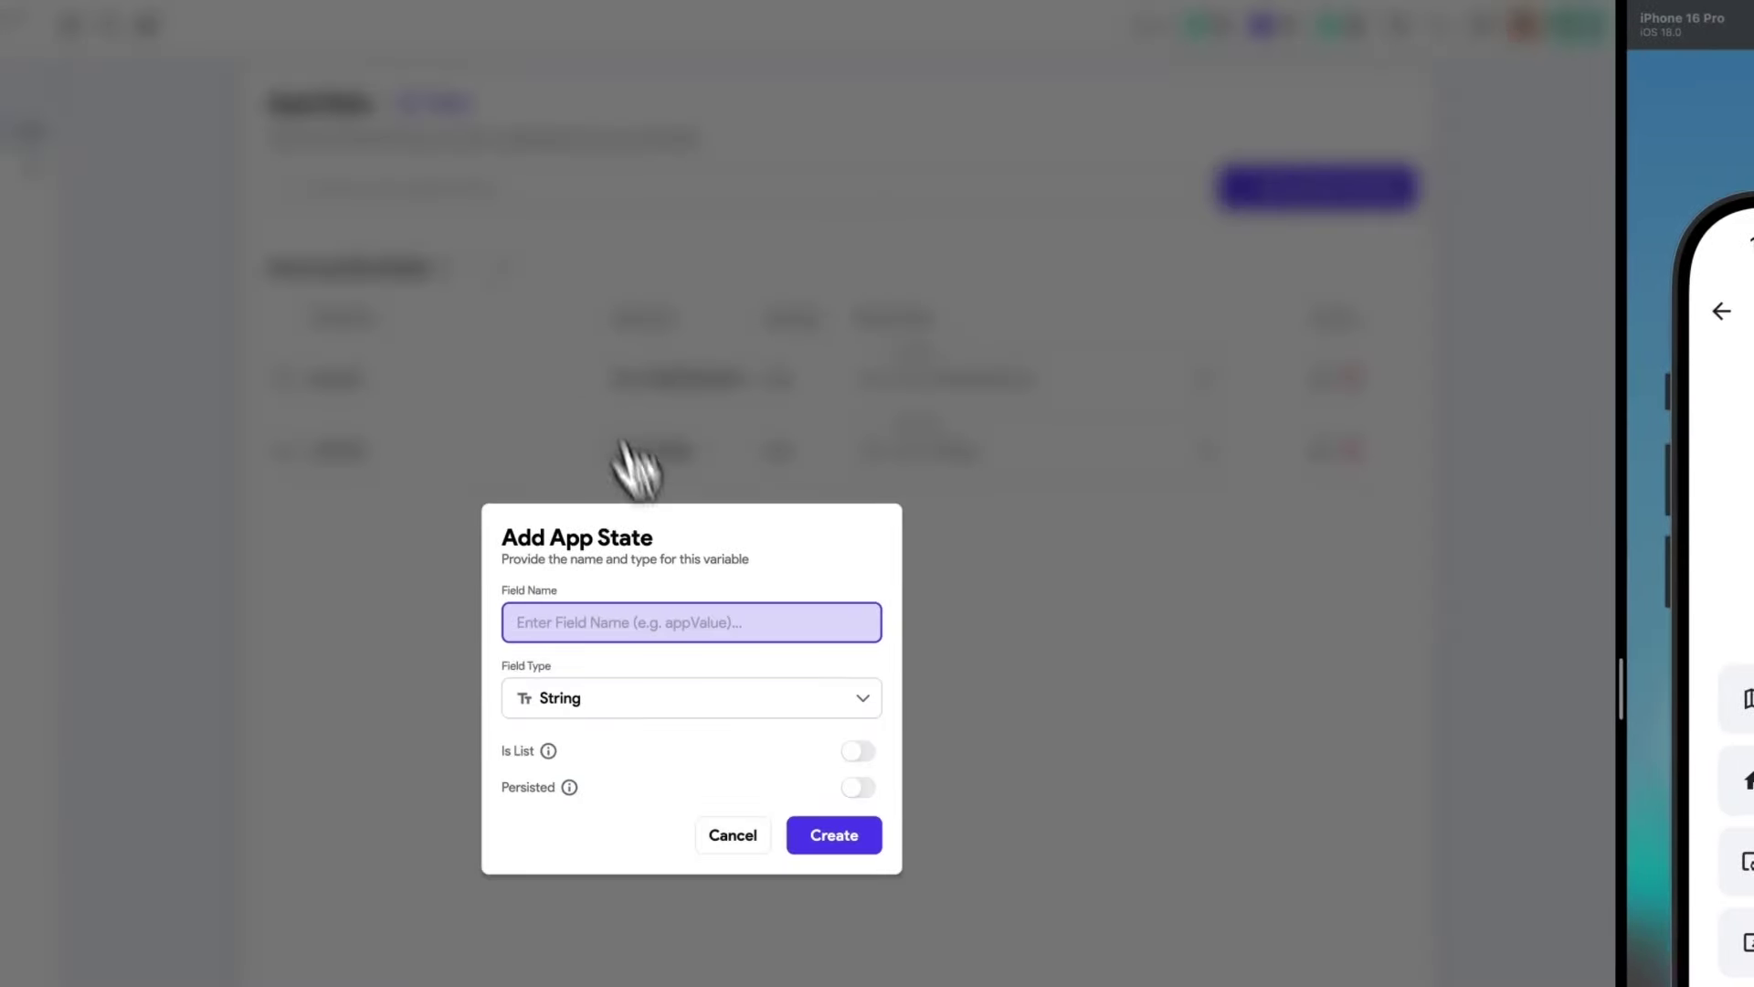
{"action": "type", "text": "avatars"}
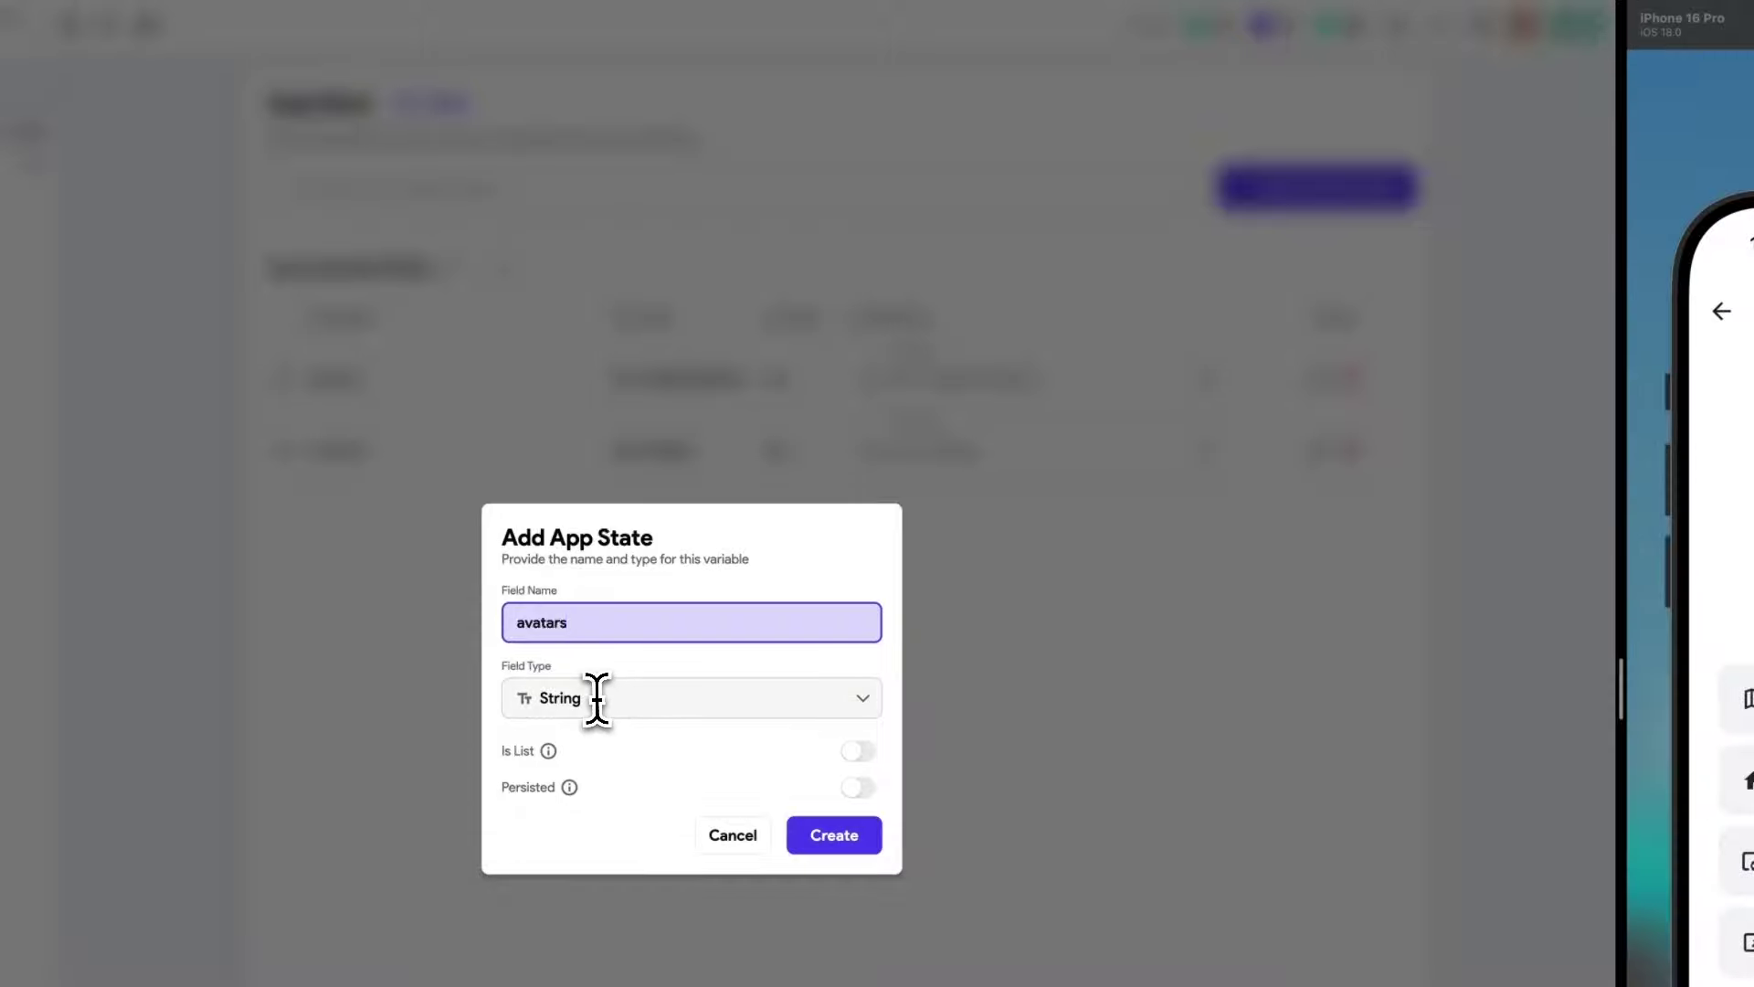
{"action": "left_click", "coordinate": [597, 698]}
{"action": "scroll", "coordinate": [645, 822], "scroll_direction": "down", "scroll_amount": 3}
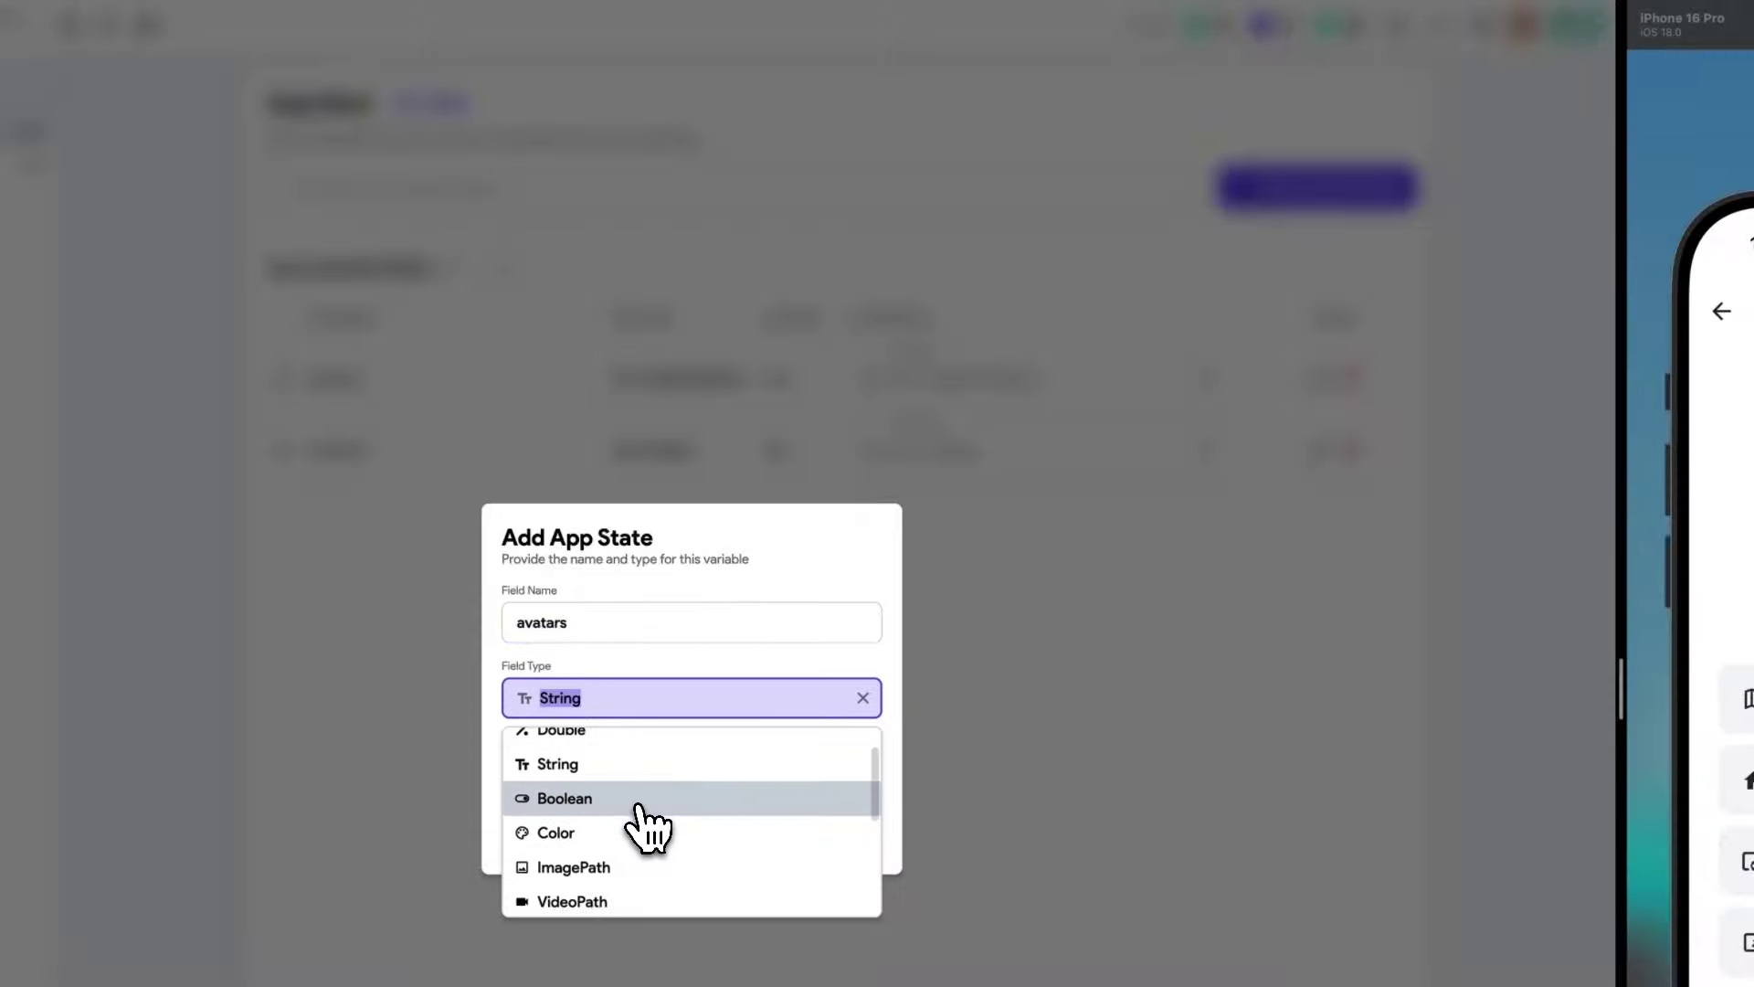
{"action": "scroll", "coordinate": [633, 808], "scroll_direction": "down", "scroll_amount": 1}
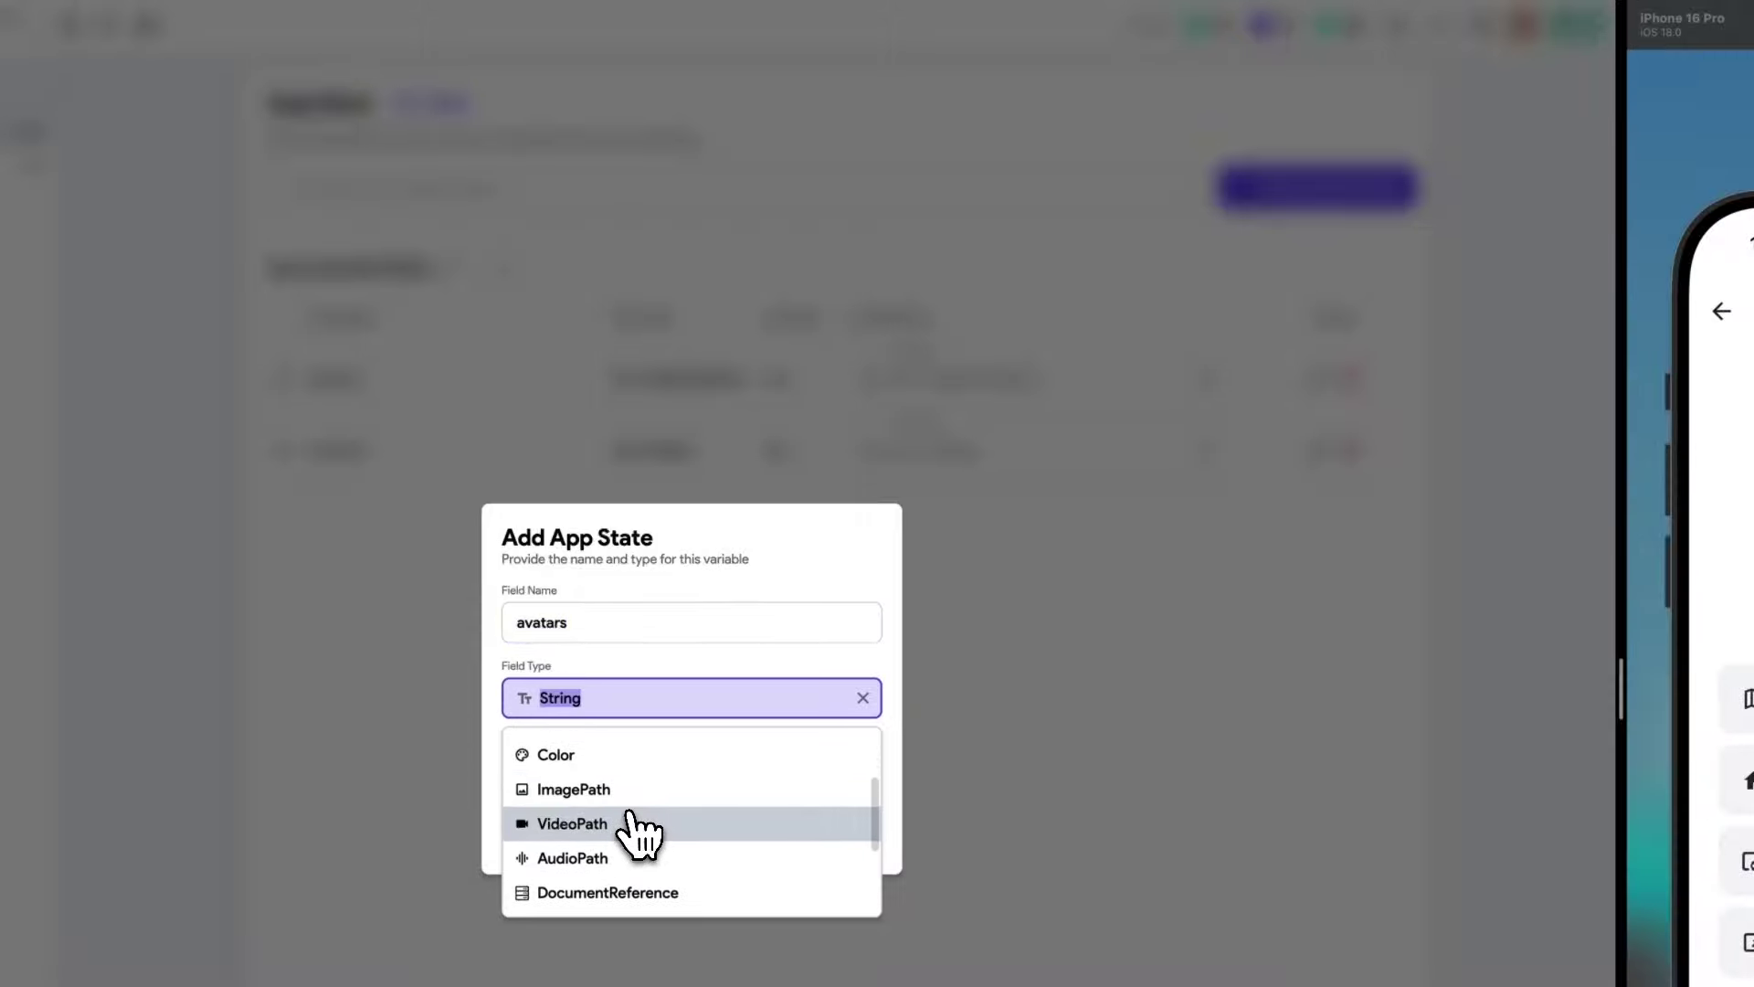
{"action": "left_click", "coordinate": [596, 791]}
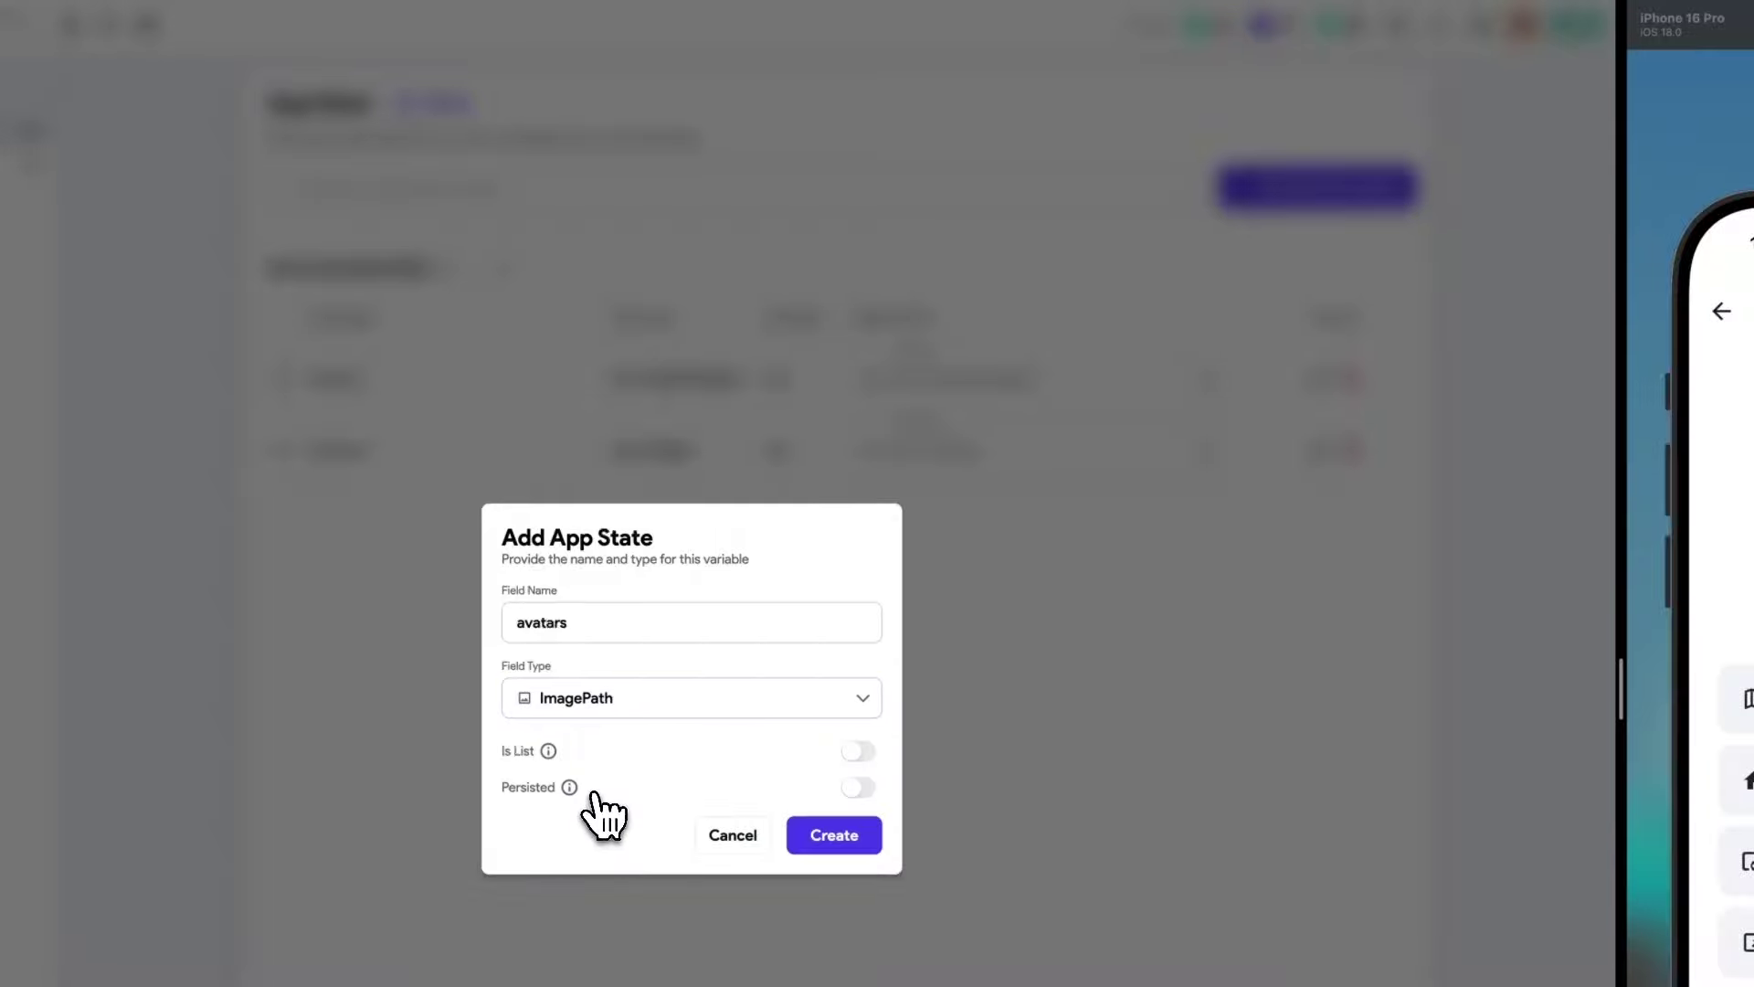
{"action": "left_click", "coordinate": [834, 835]}
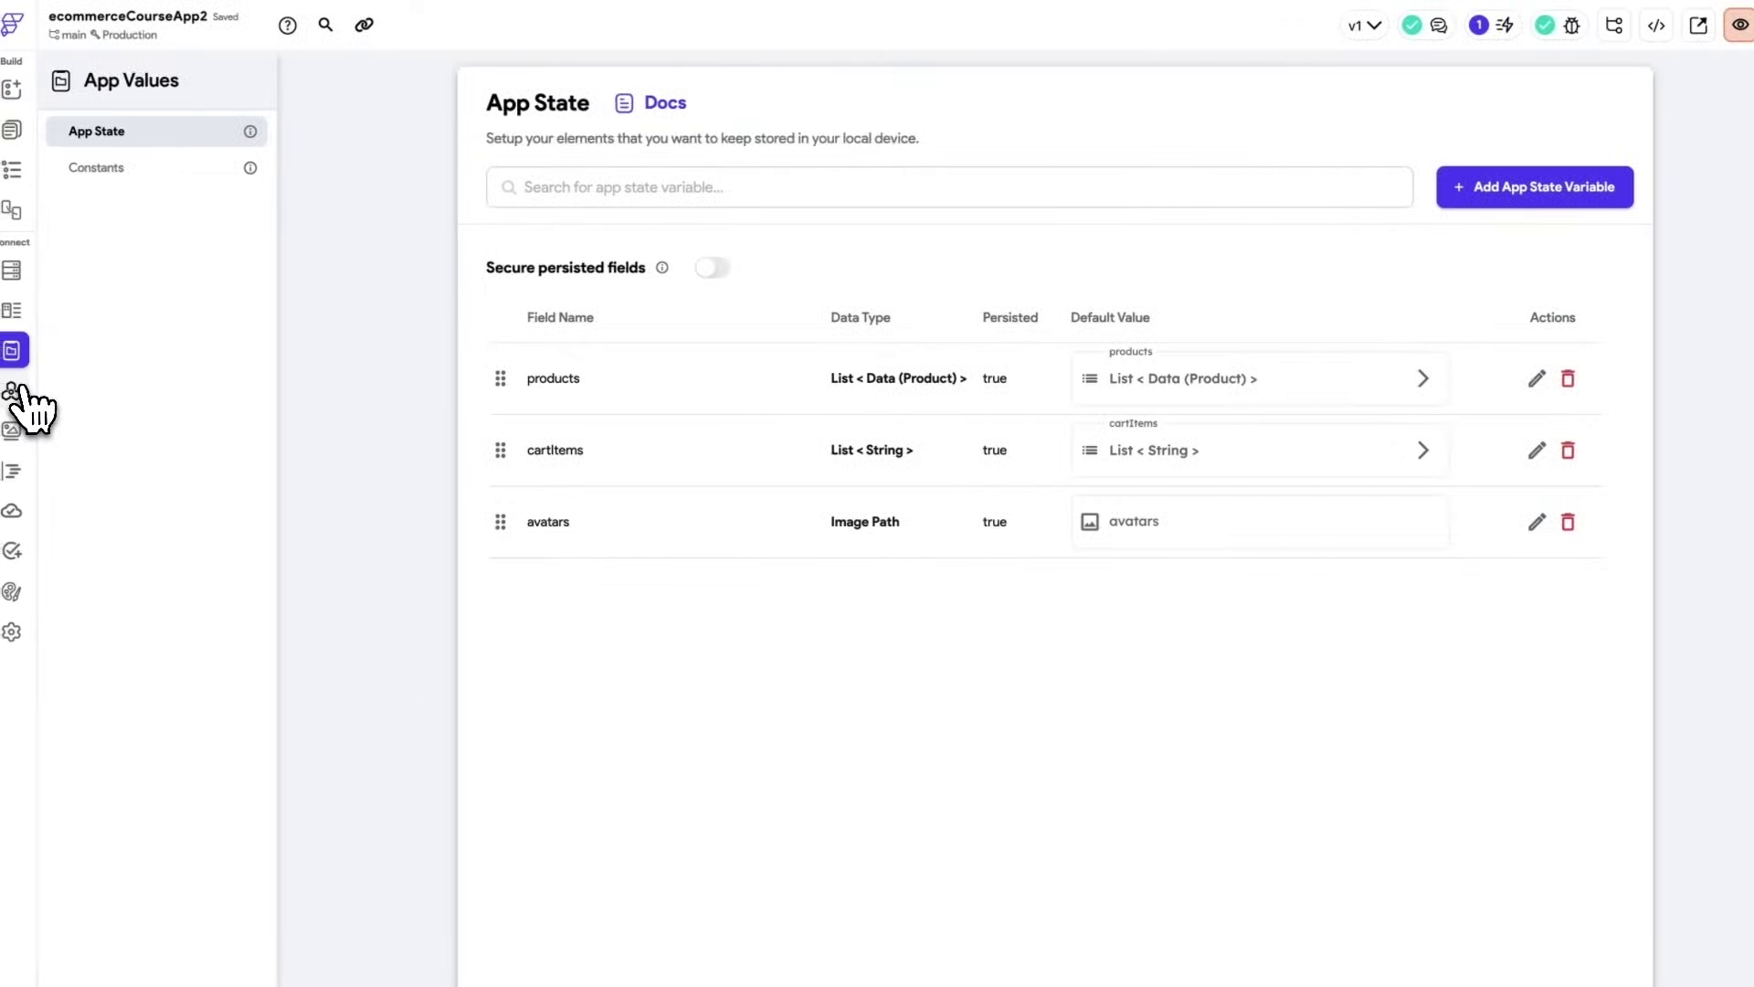
{"action": "left_click", "coordinate": [27, 132]}
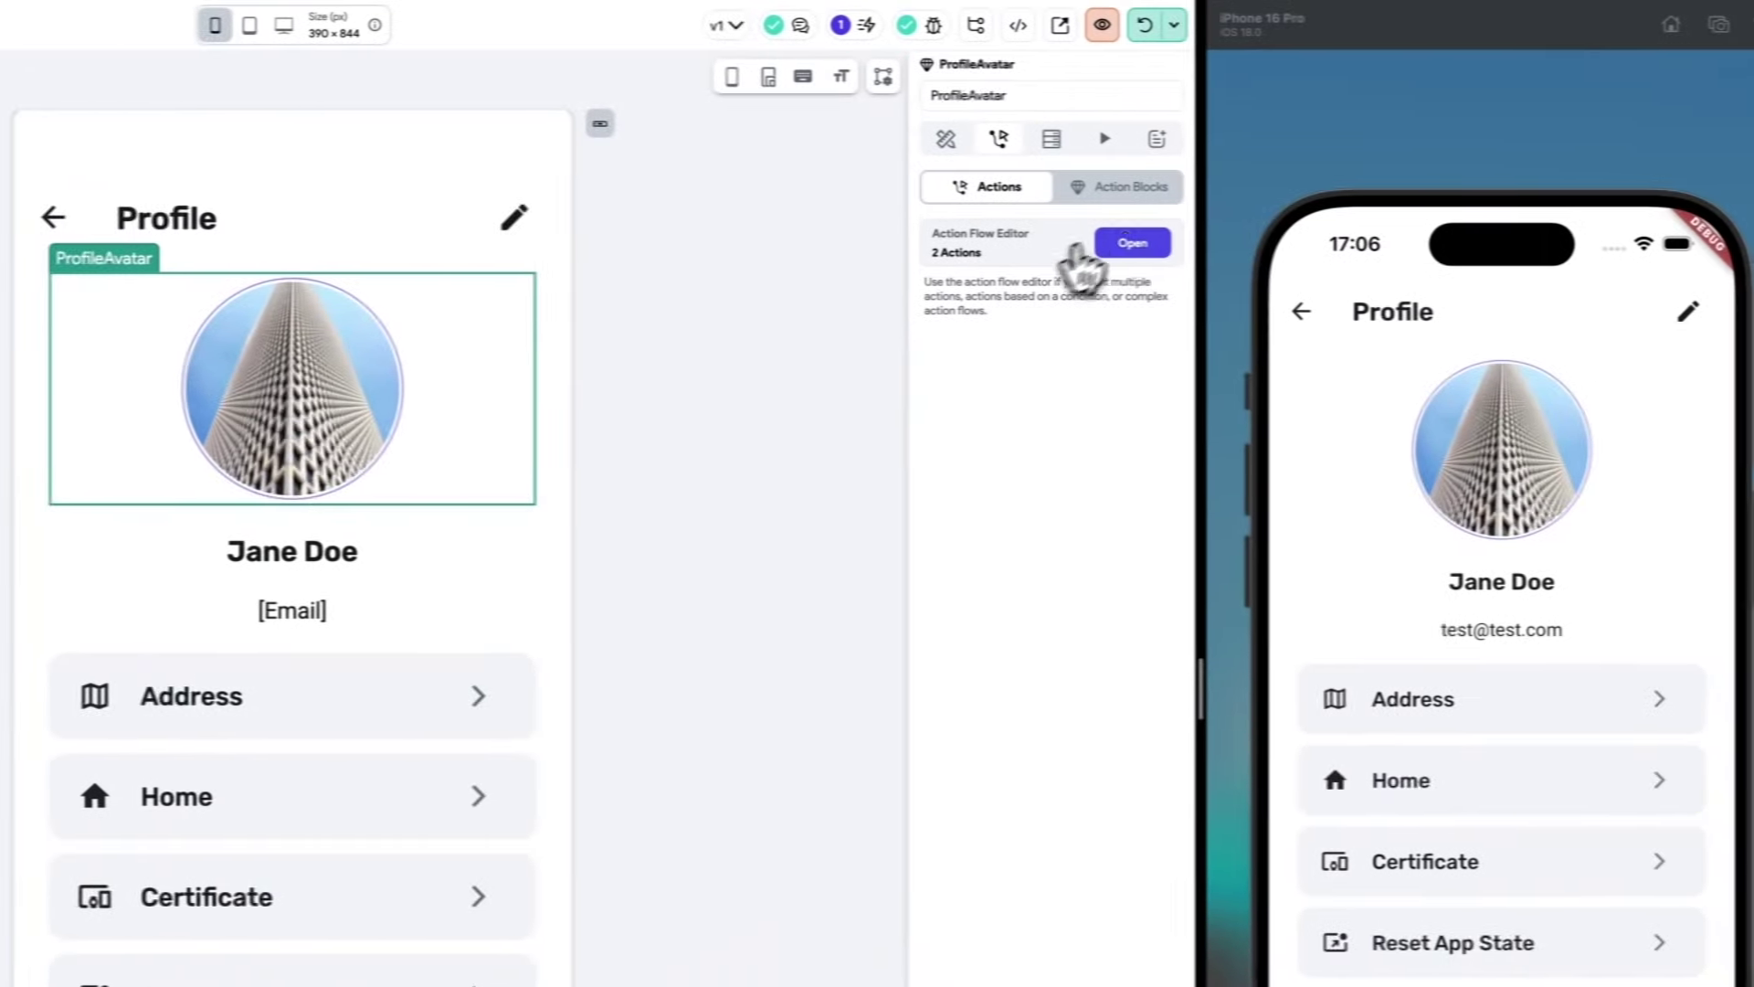
Make Action 2 set the avatars app state to the Uploaded File URL, rebuilding the current page.
{"action": "left_click", "coordinate": [1749, 243]}
{"action": "left_click", "coordinate": [287, 372]}
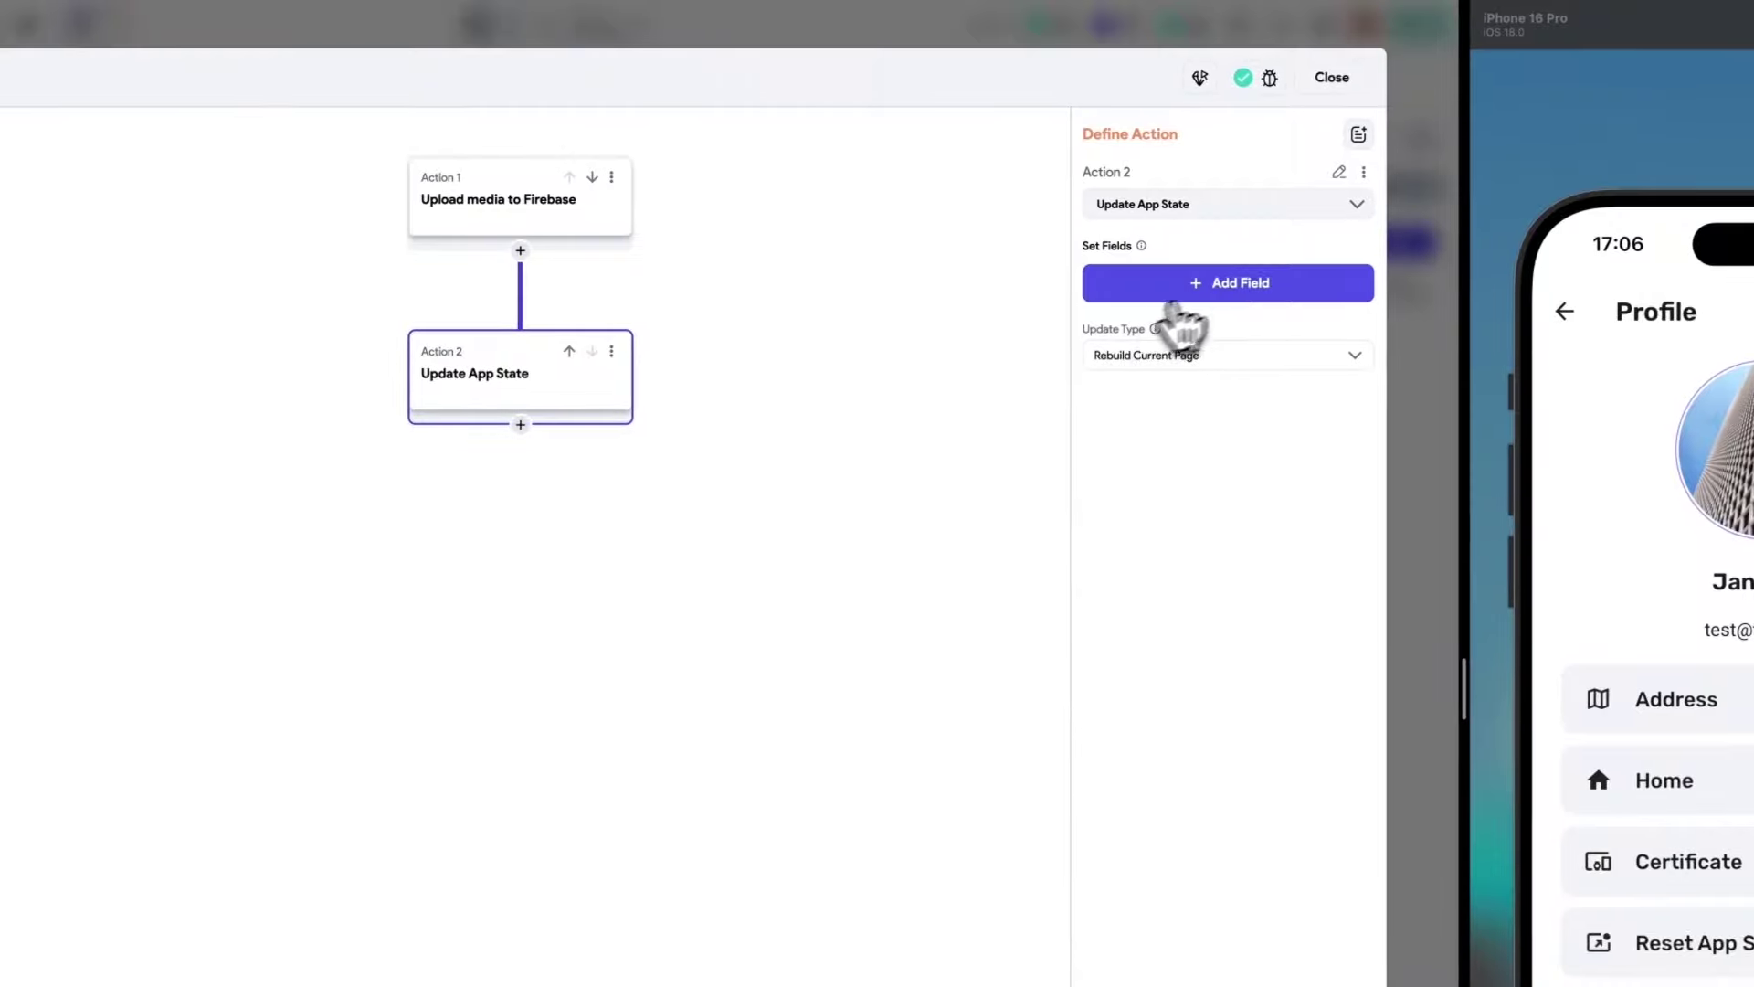
{"action": "left_click", "coordinate": [1220, 285]}
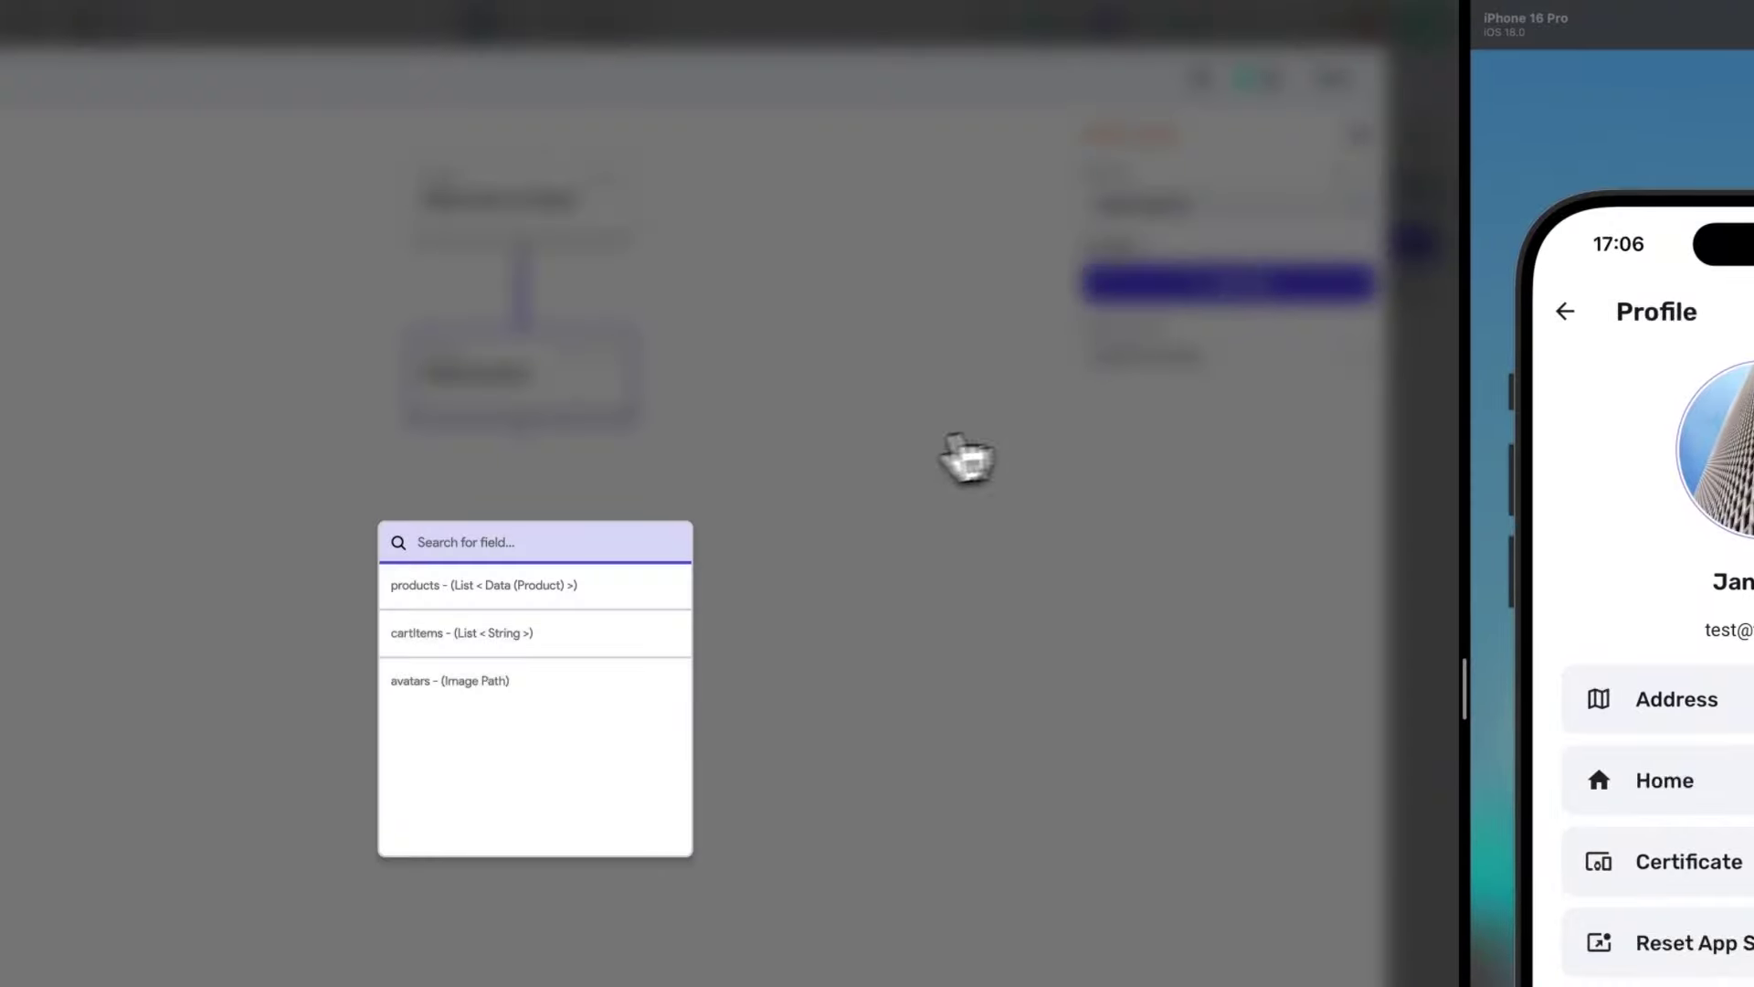
{"action": "left_click", "coordinate": [429, 682]}
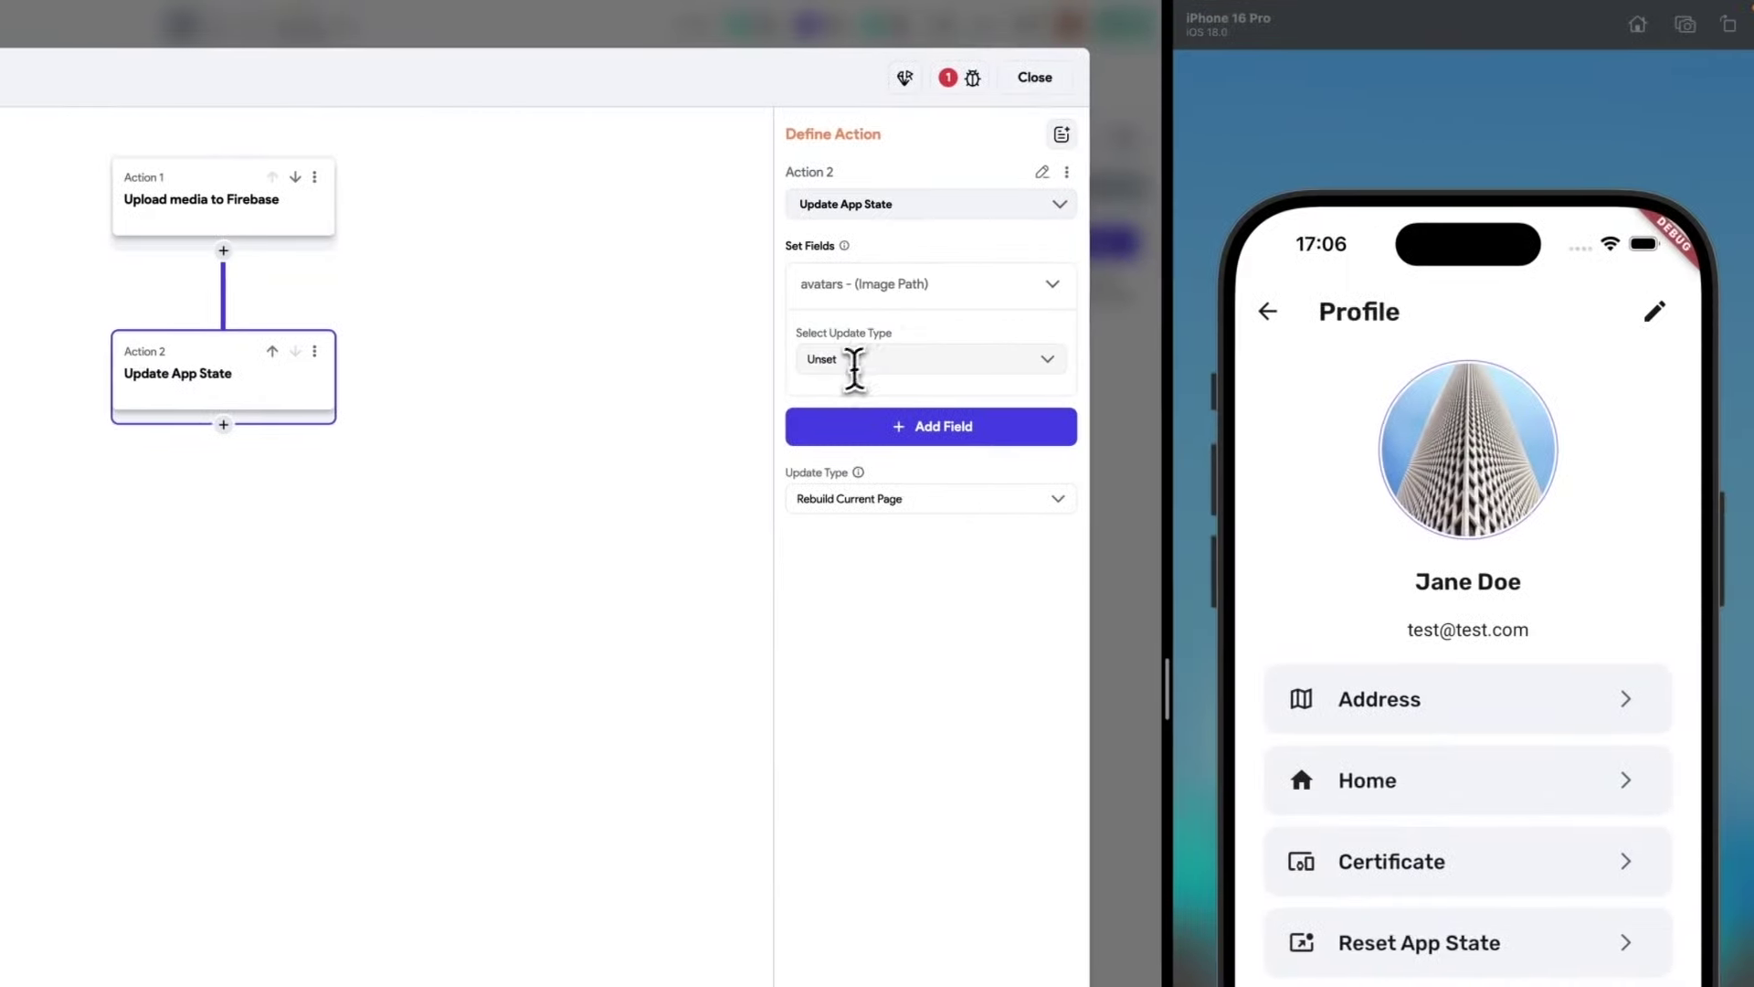
{"action": "left_click", "coordinate": [849, 359]}
{"action": "left_click", "coordinate": [854, 402]}
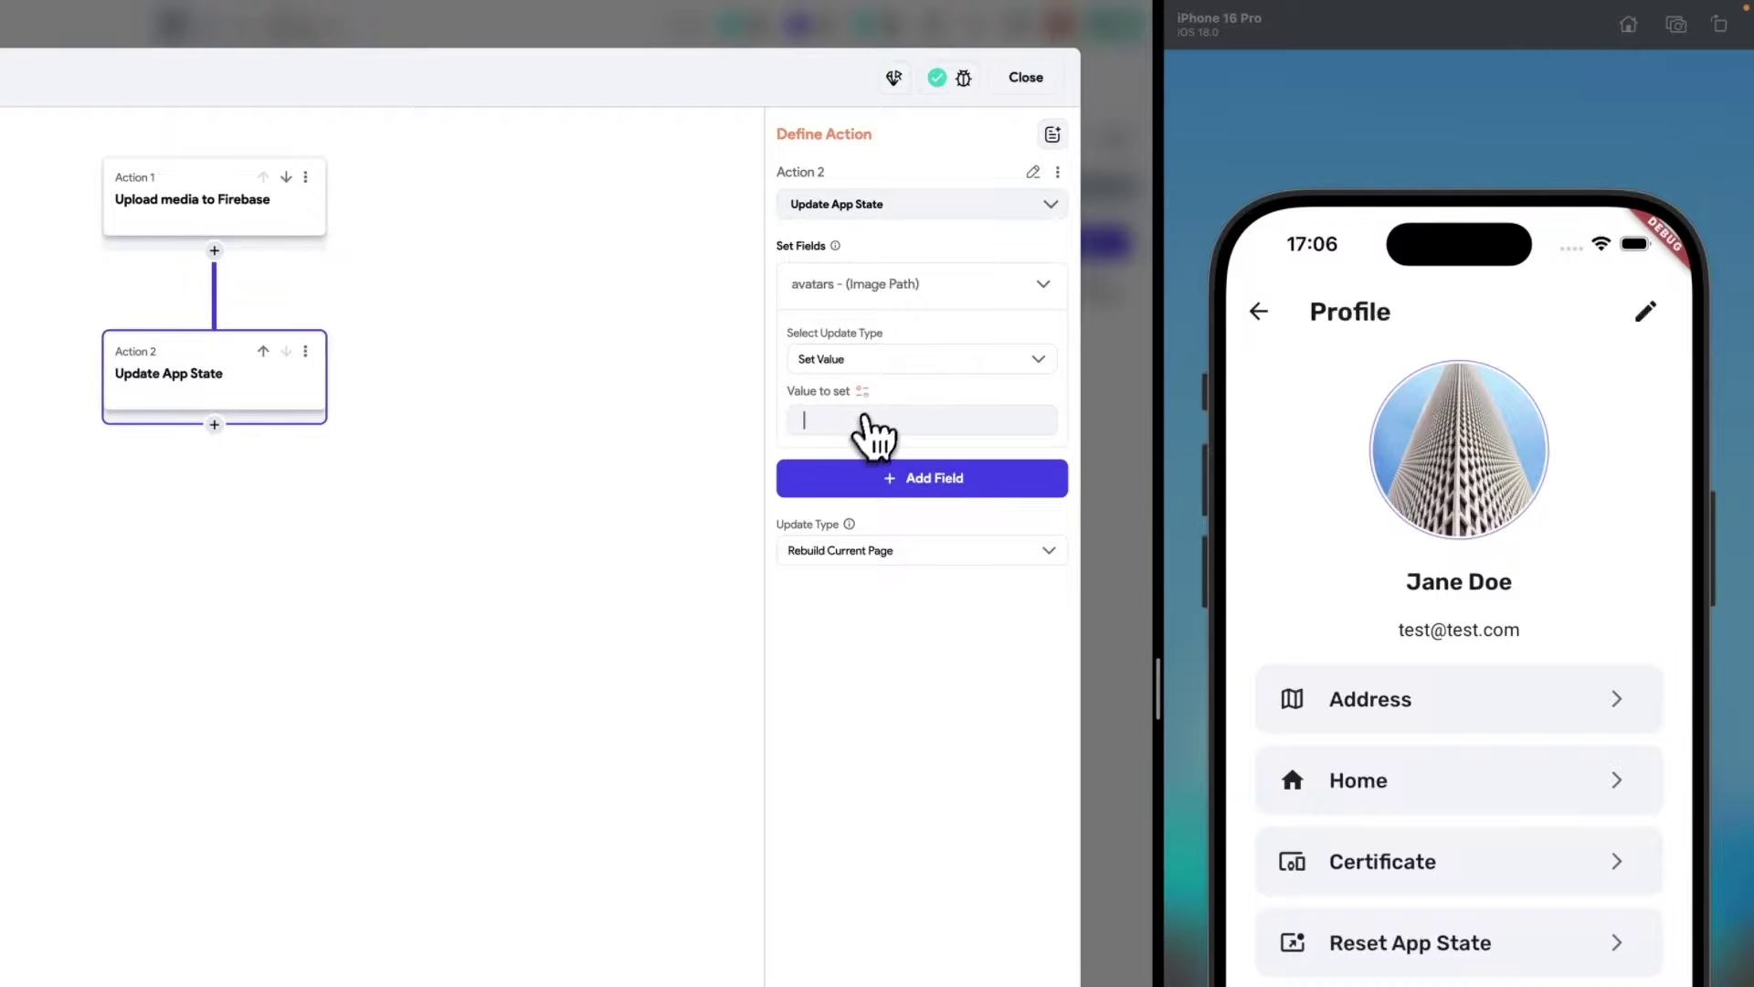
{"action": "left_click", "coordinate": [866, 420]}
{"action": "scroll", "coordinate": [697, 548], "scroll_direction": "down", "scroll_amount": 2}
{"action": "left_click", "coordinate": [642, 610]}
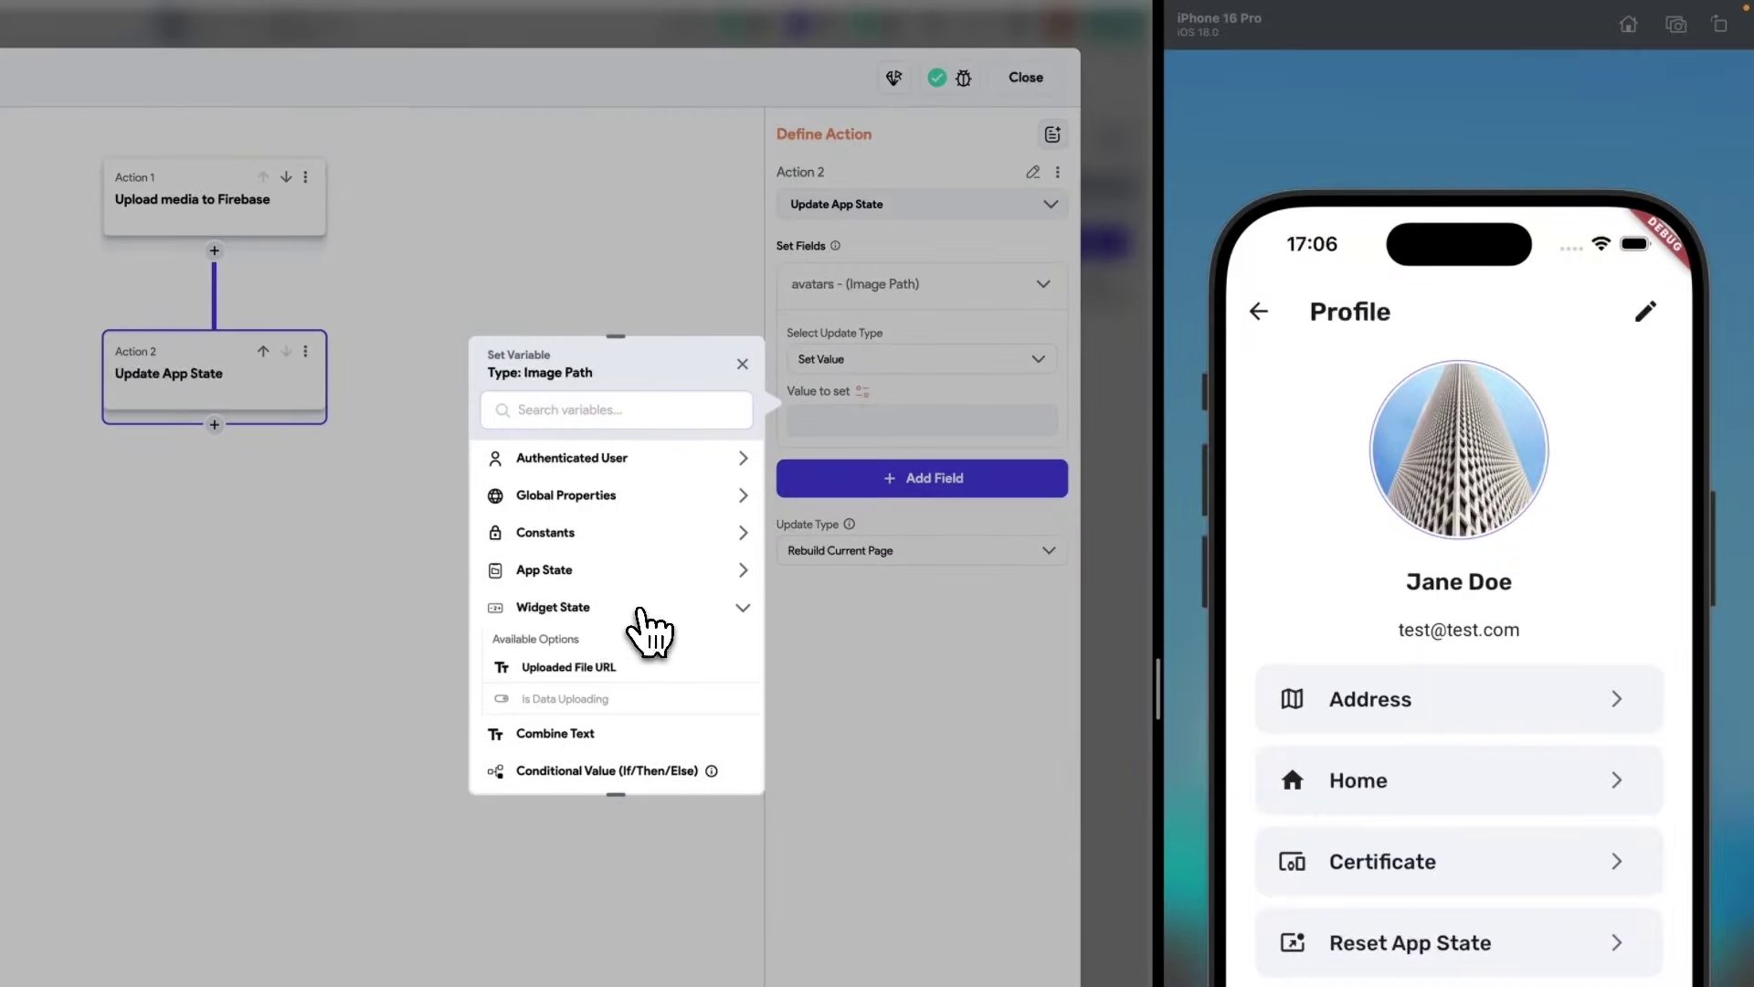
{"action": "scroll", "coordinate": [640, 610], "scroll_direction": "down", "scroll_amount": 1}
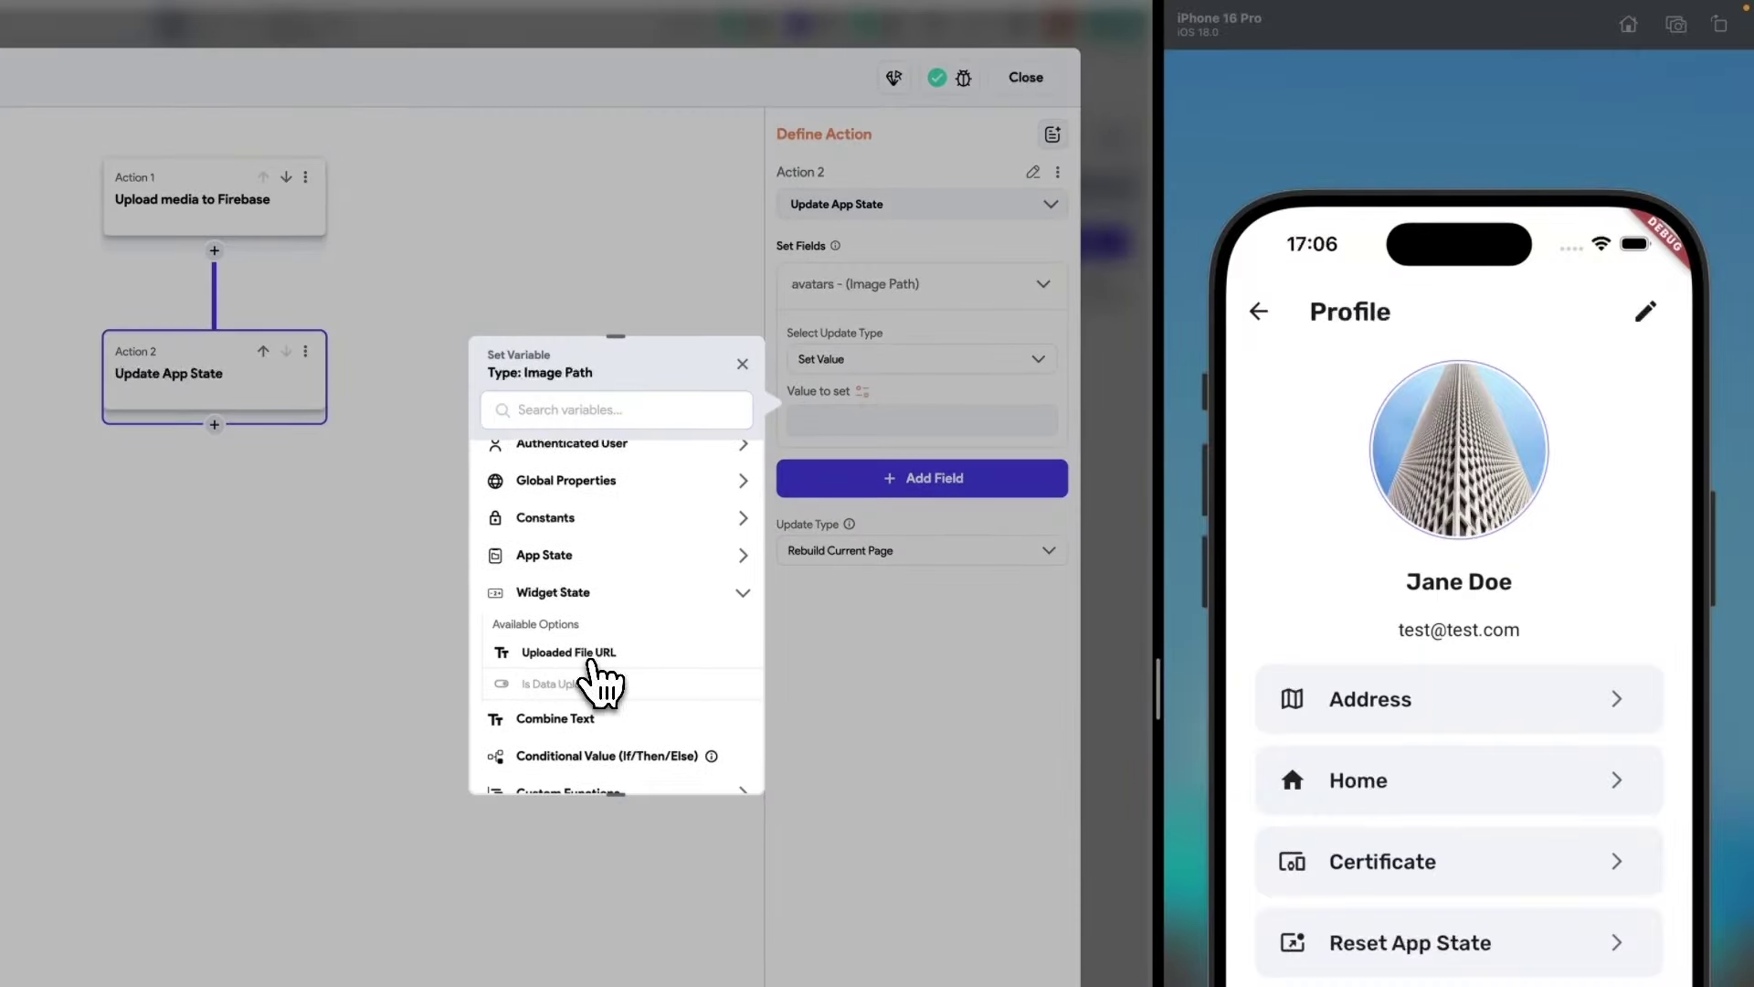
{"action": "left_click", "coordinate": [596, 654]}
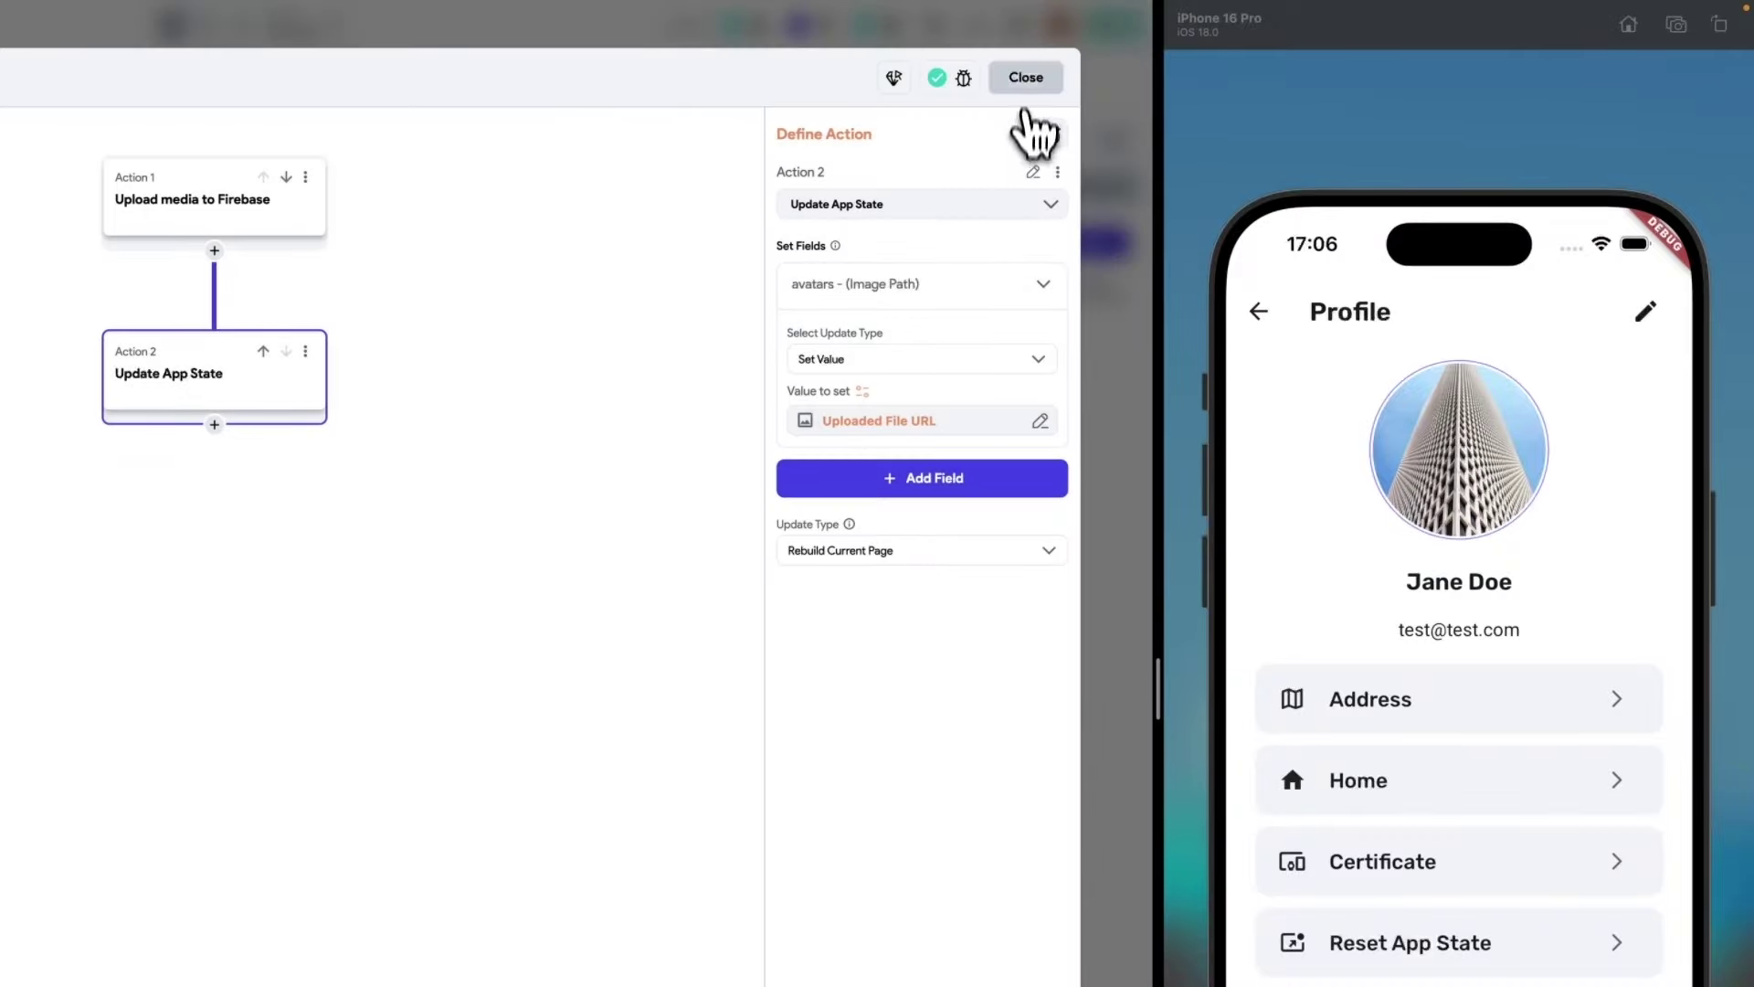
{"action": "left_click", "coordinate": [1026, 79]}
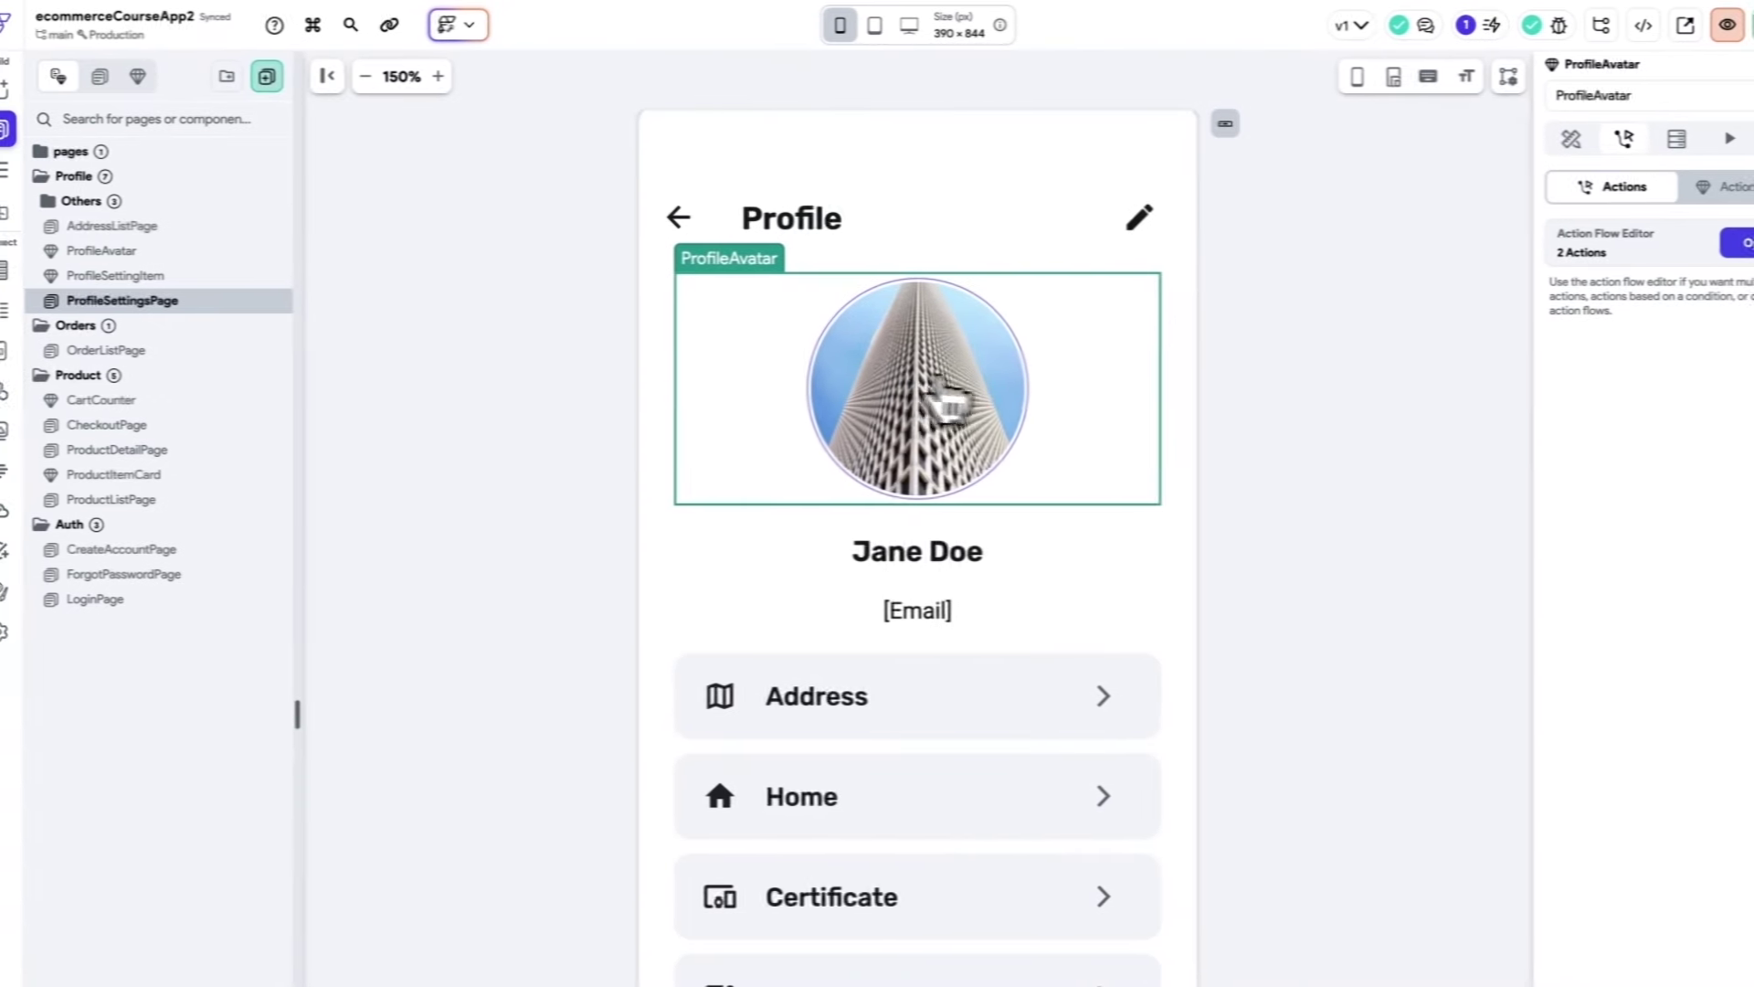
Open the ProfileAvatar component and select its CircleImage's image path URL.
{"action": "left_click", "coordinate": [129, 253]}
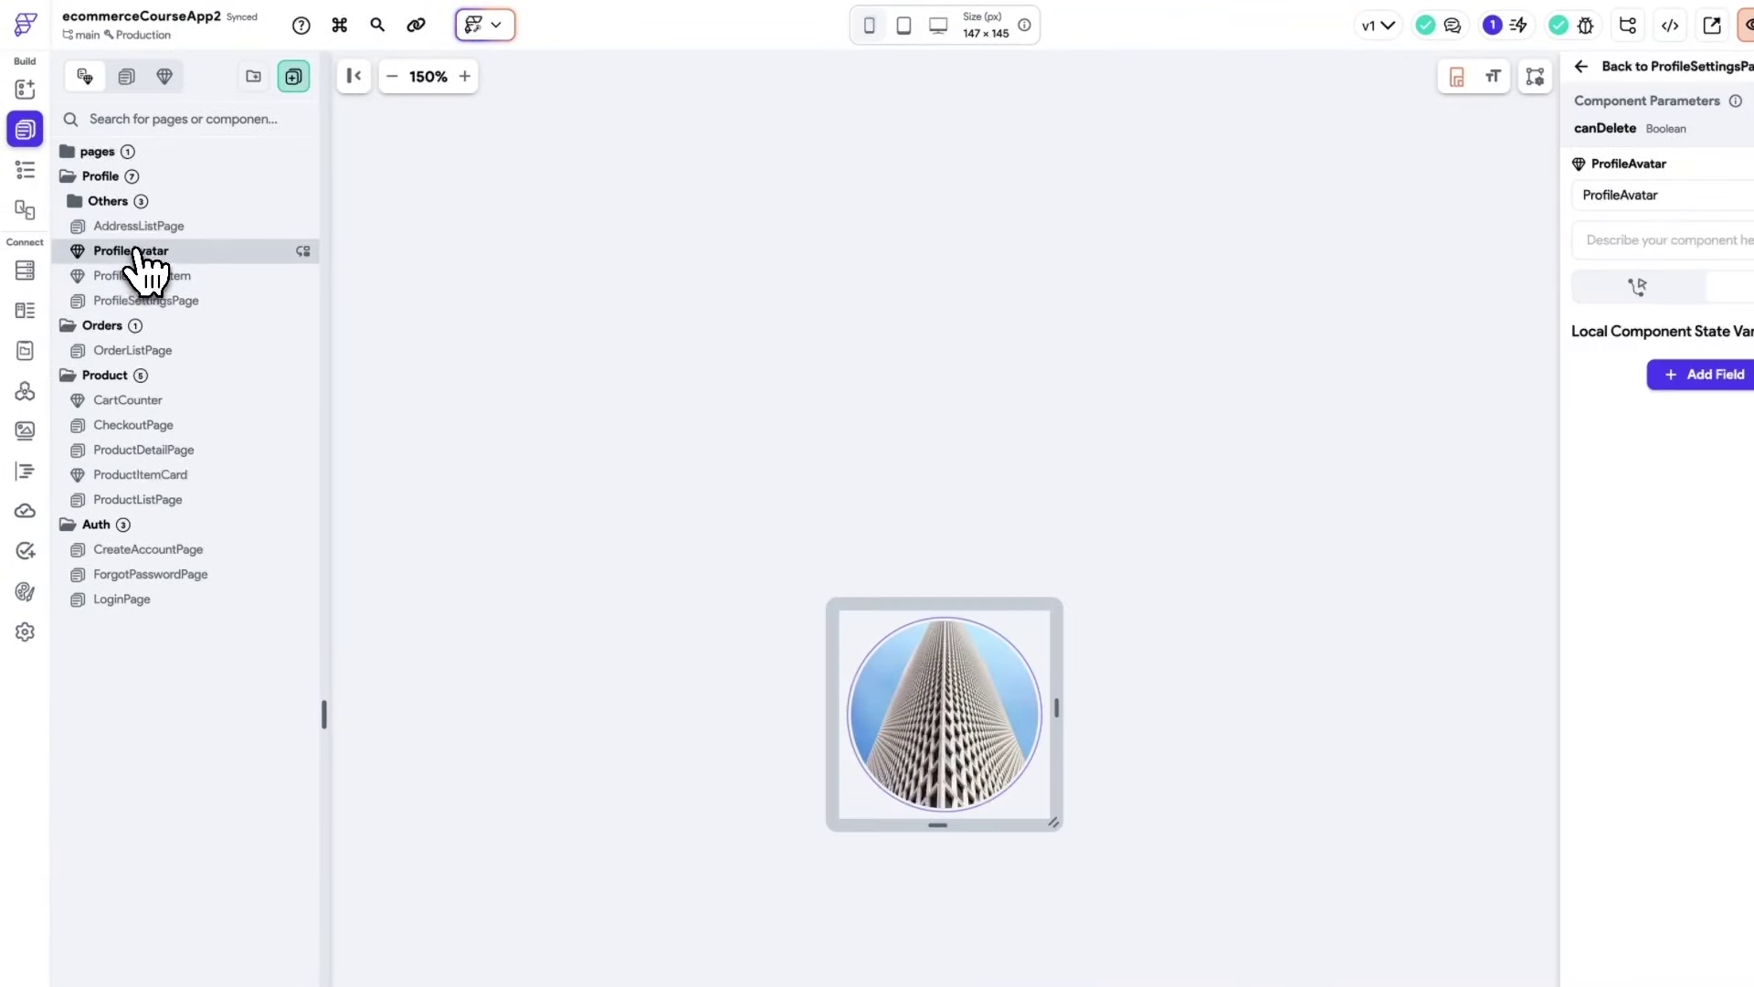
{"action": "left_click", "coordinate": [961, 690]}
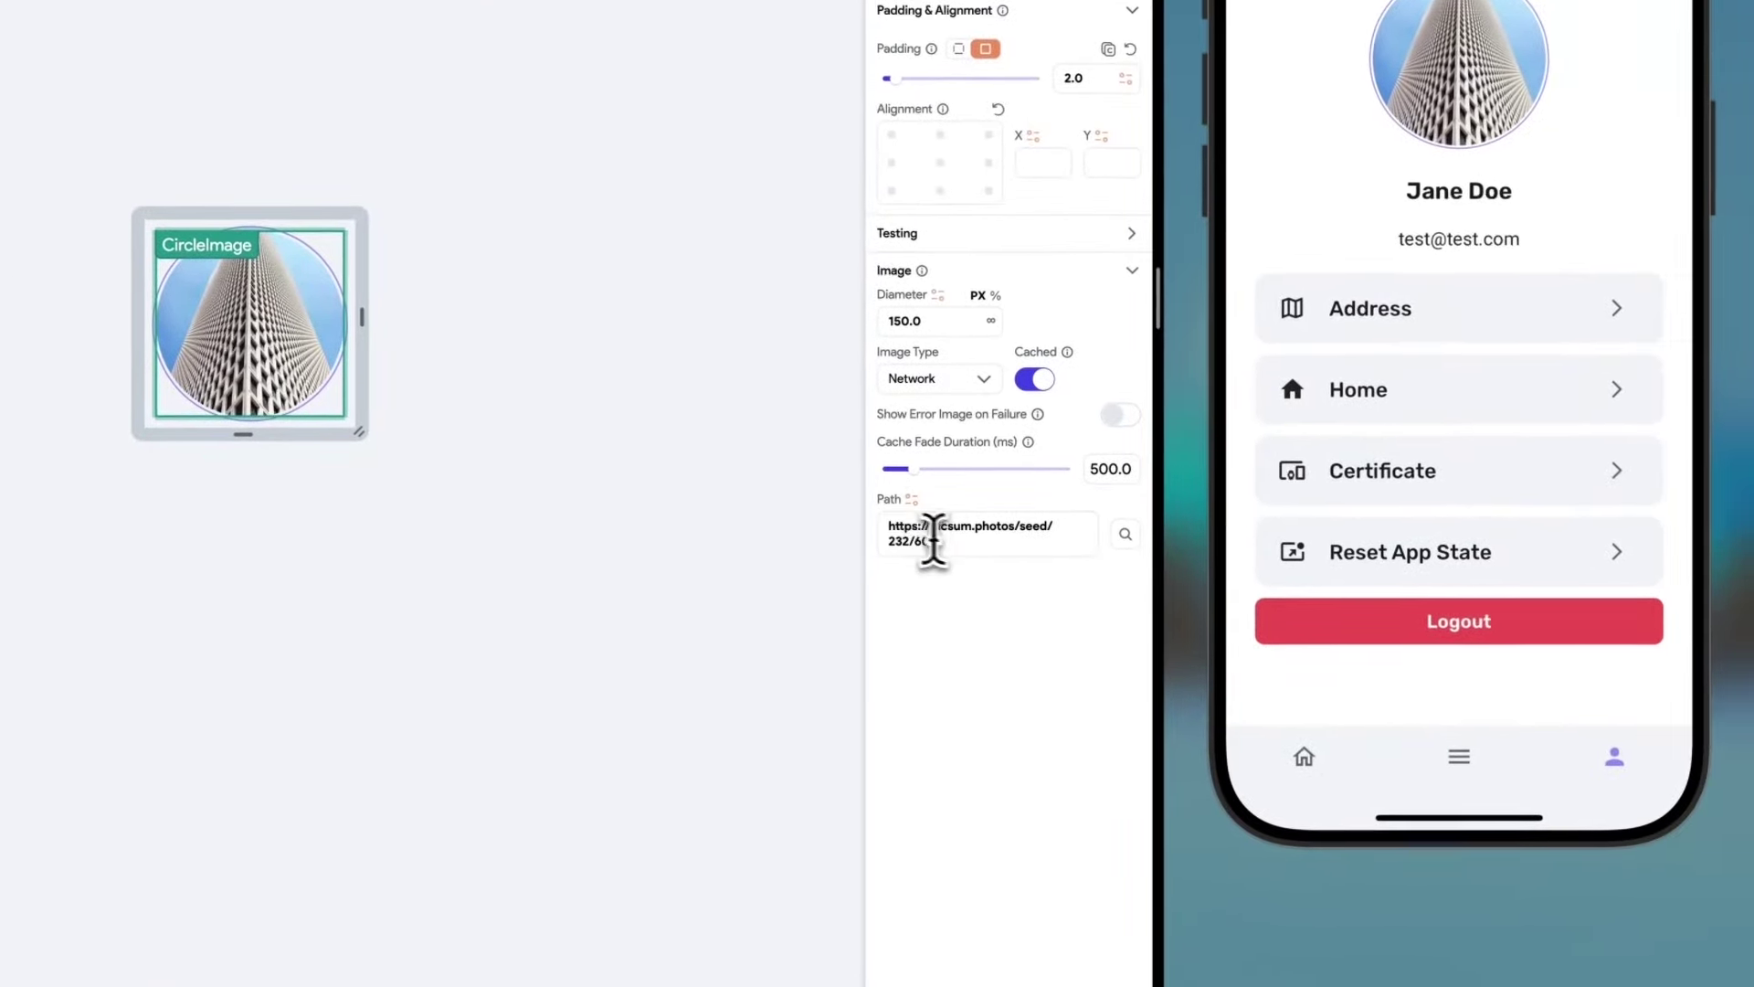
{"action": "left_click", "coordinate": [932, 539]}
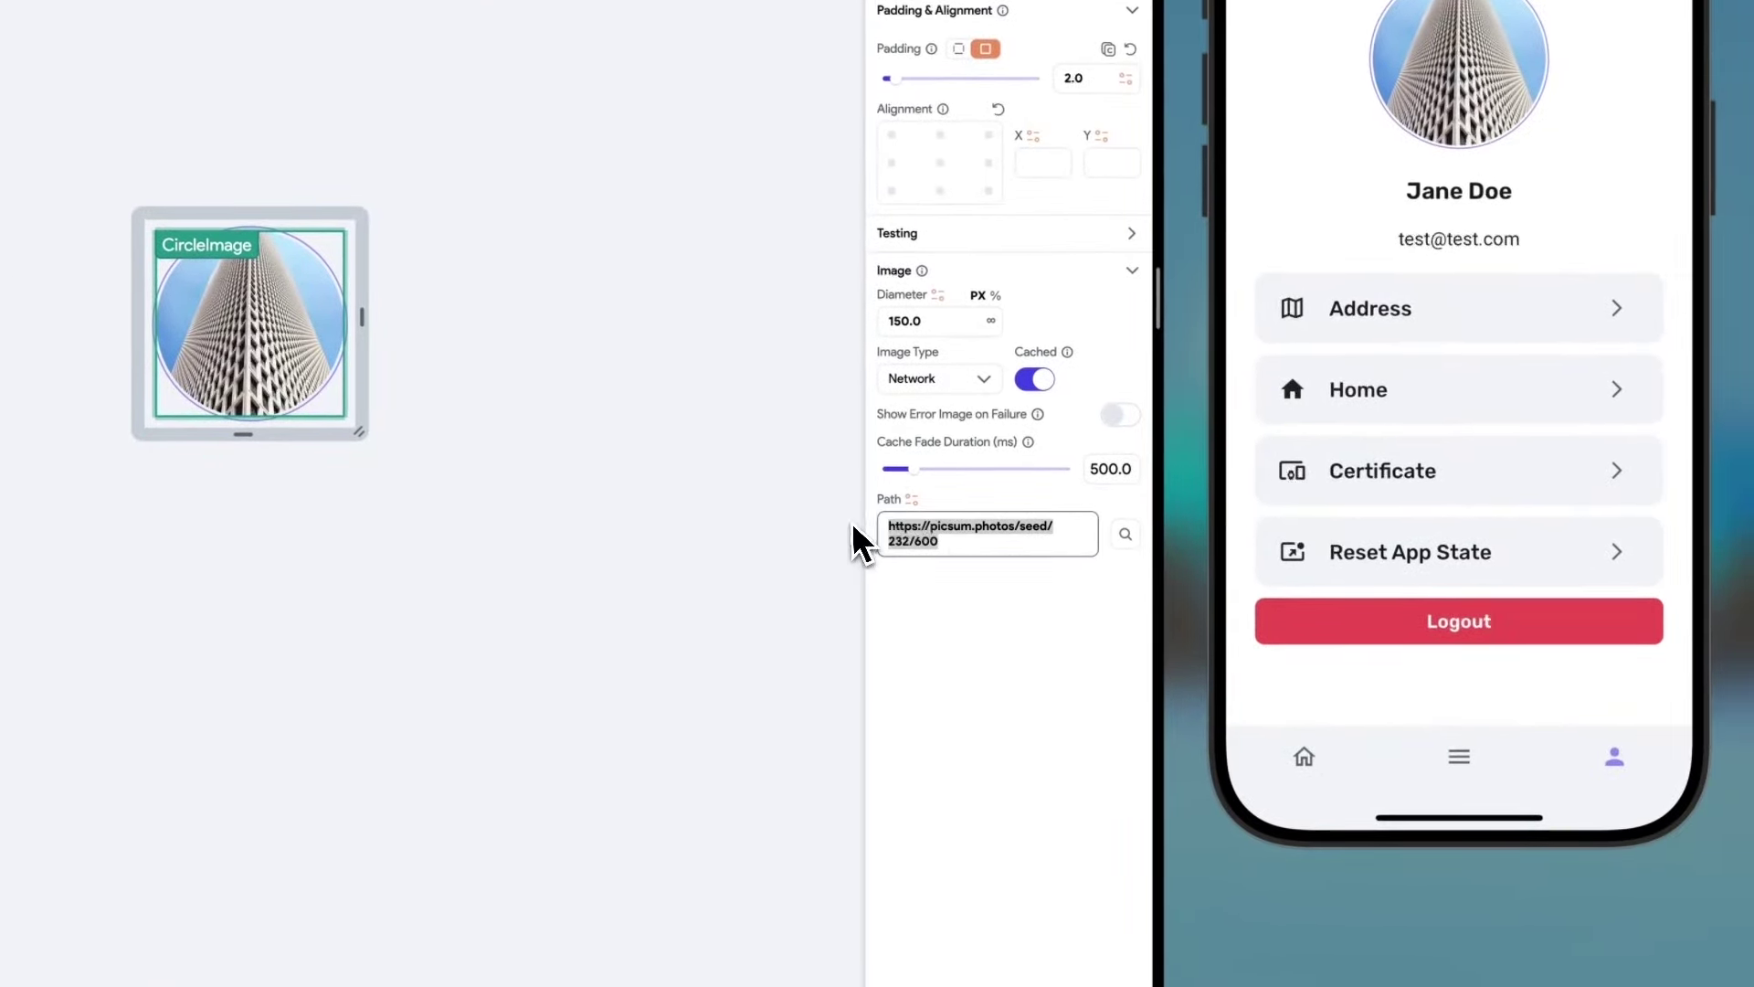
{"action": "left_click", "coordinate": [961, 545]}
{"action": "left_click_drag", "start_coordinate": [975, 546], "coordinate": [895, 533]}
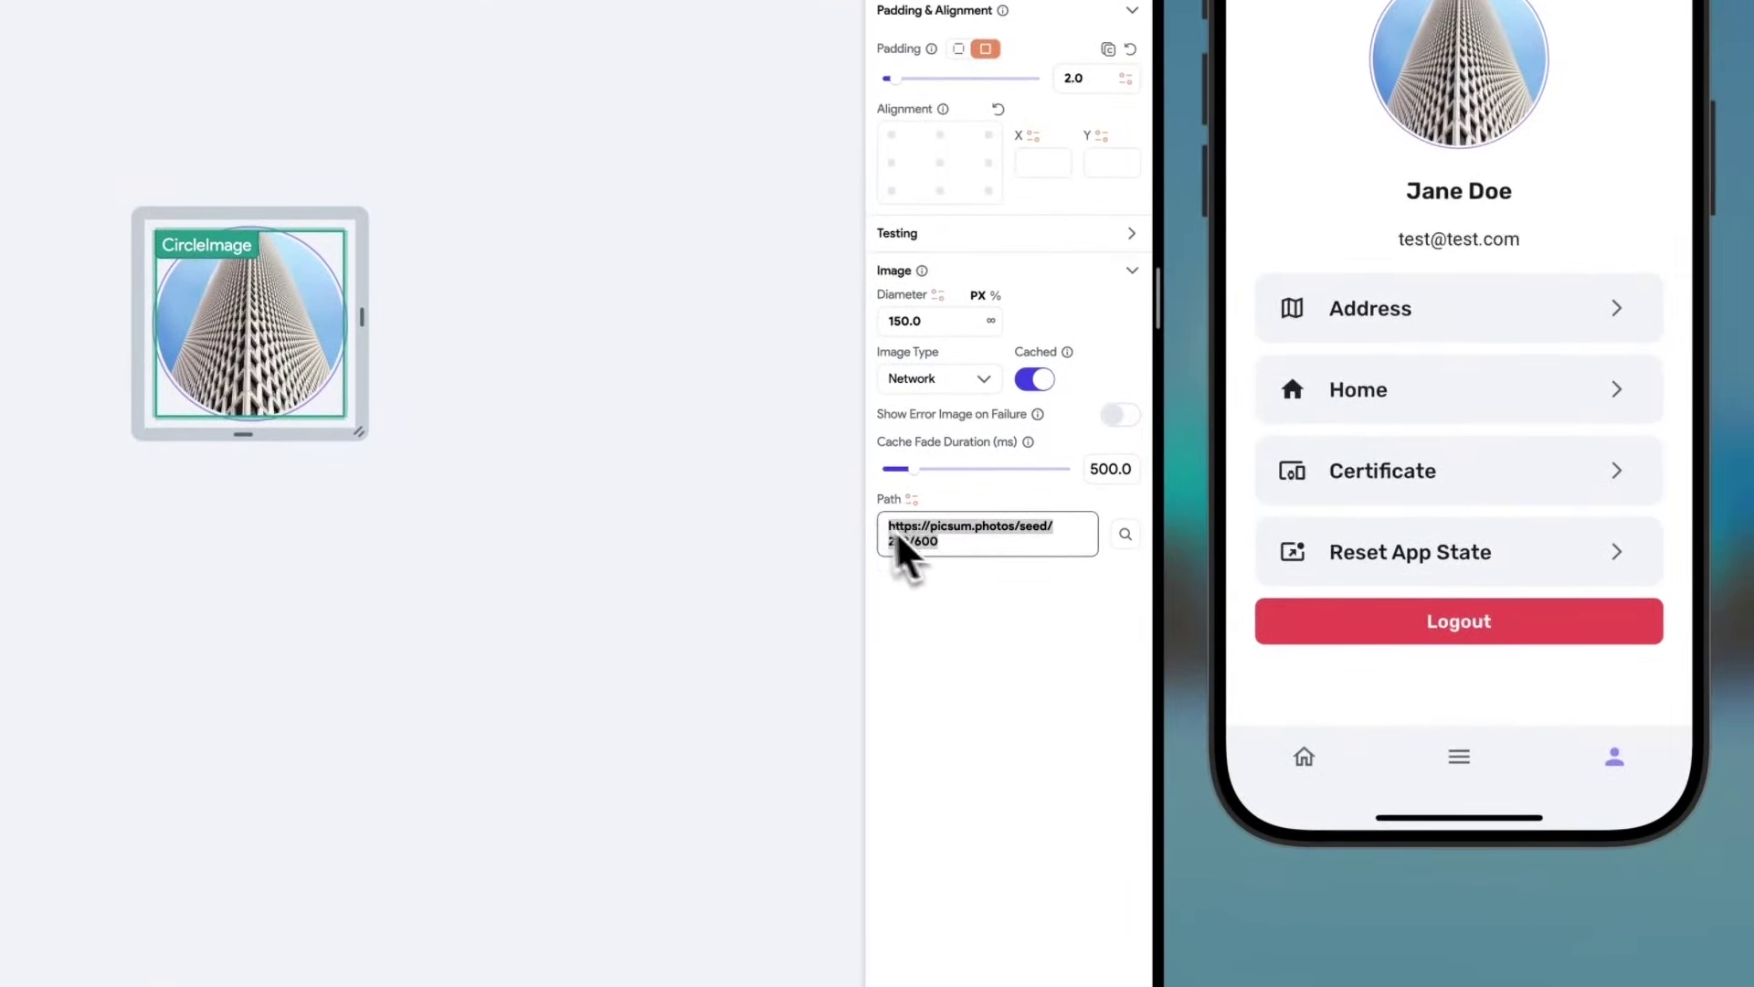
{"action": "left_click", "coordinate": [975, 589]}
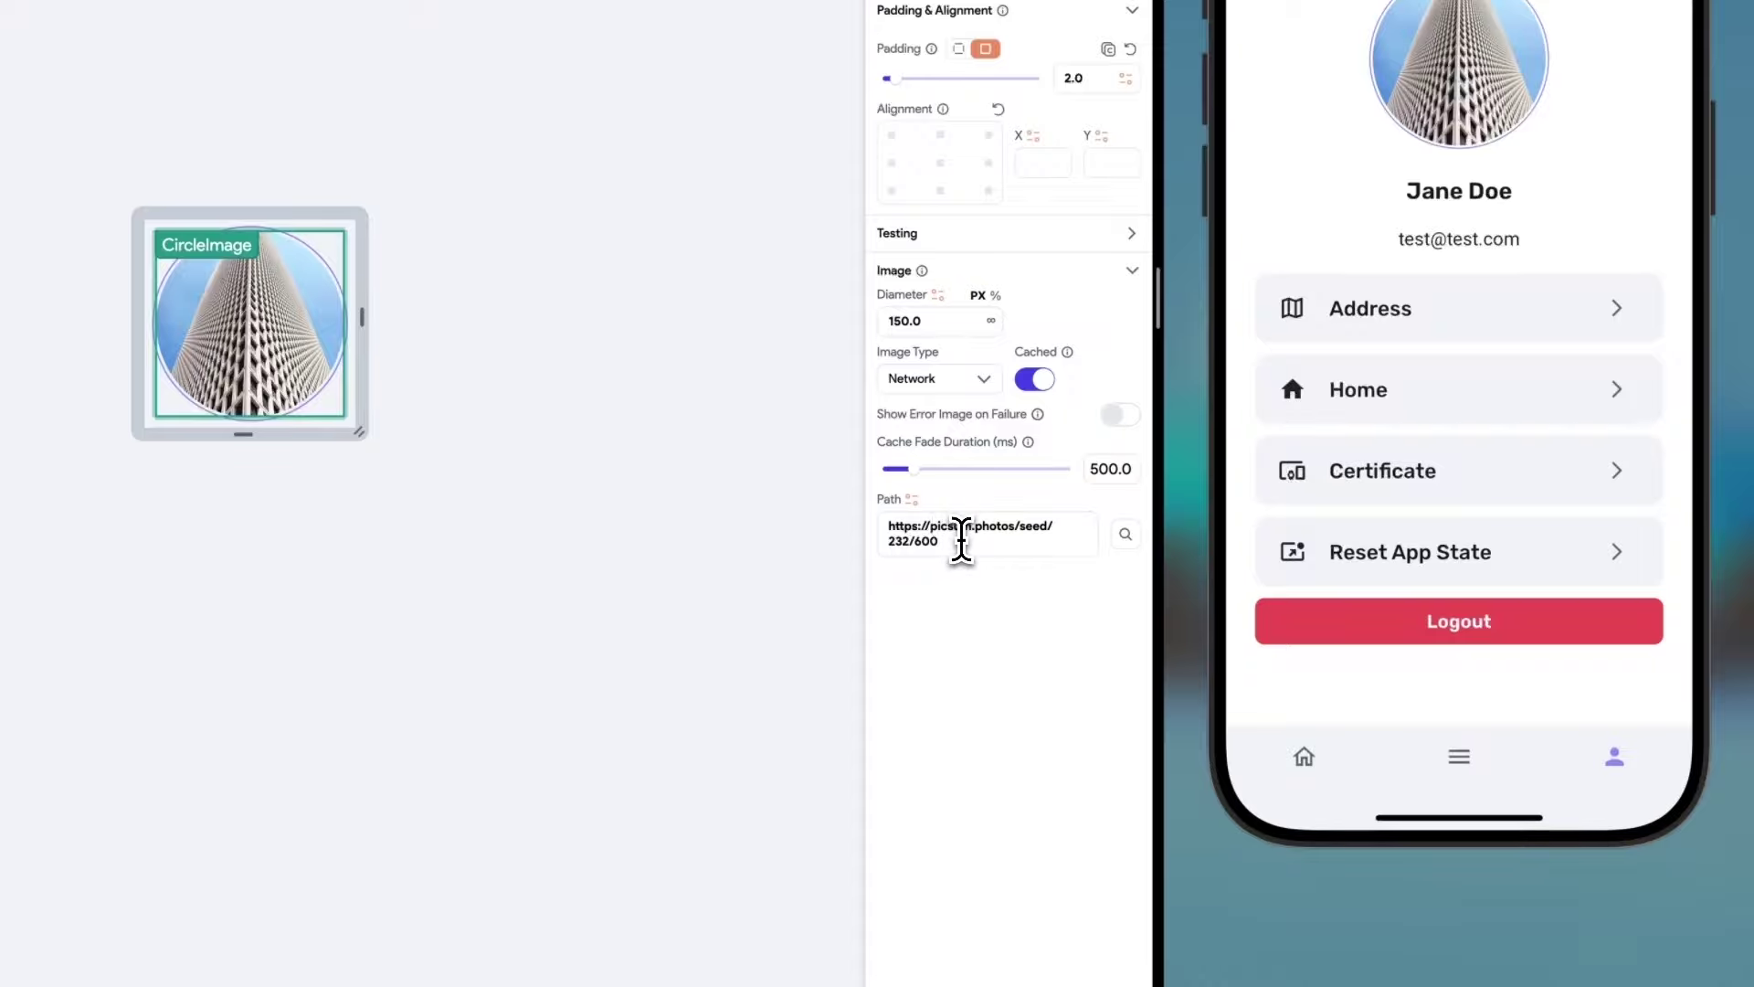
{"action": "left_click", "coordinate": [961, 537]}
{"action": "left_click", "coordinate": [982, 644]}
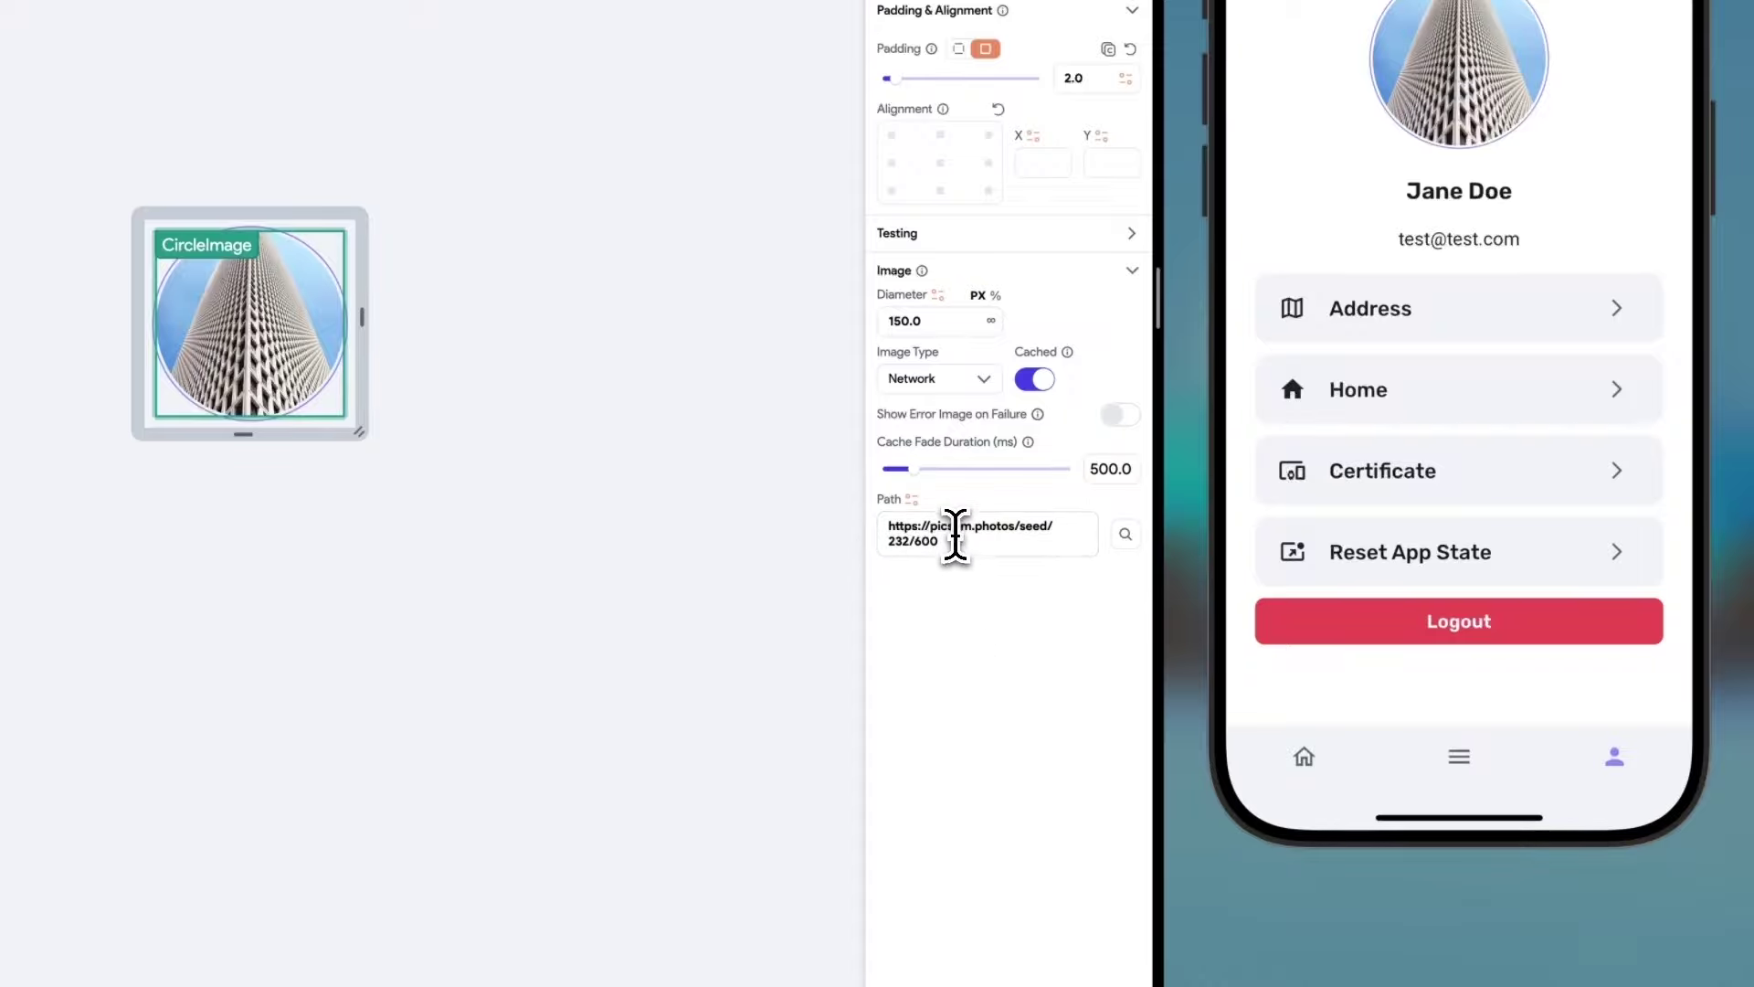
{"action": "left_click", "coordinate": [955, 534]}
Bind the CircleImage path to the avatars app state variable.
{"action": "left_click", "coordinate": [911, 499]}
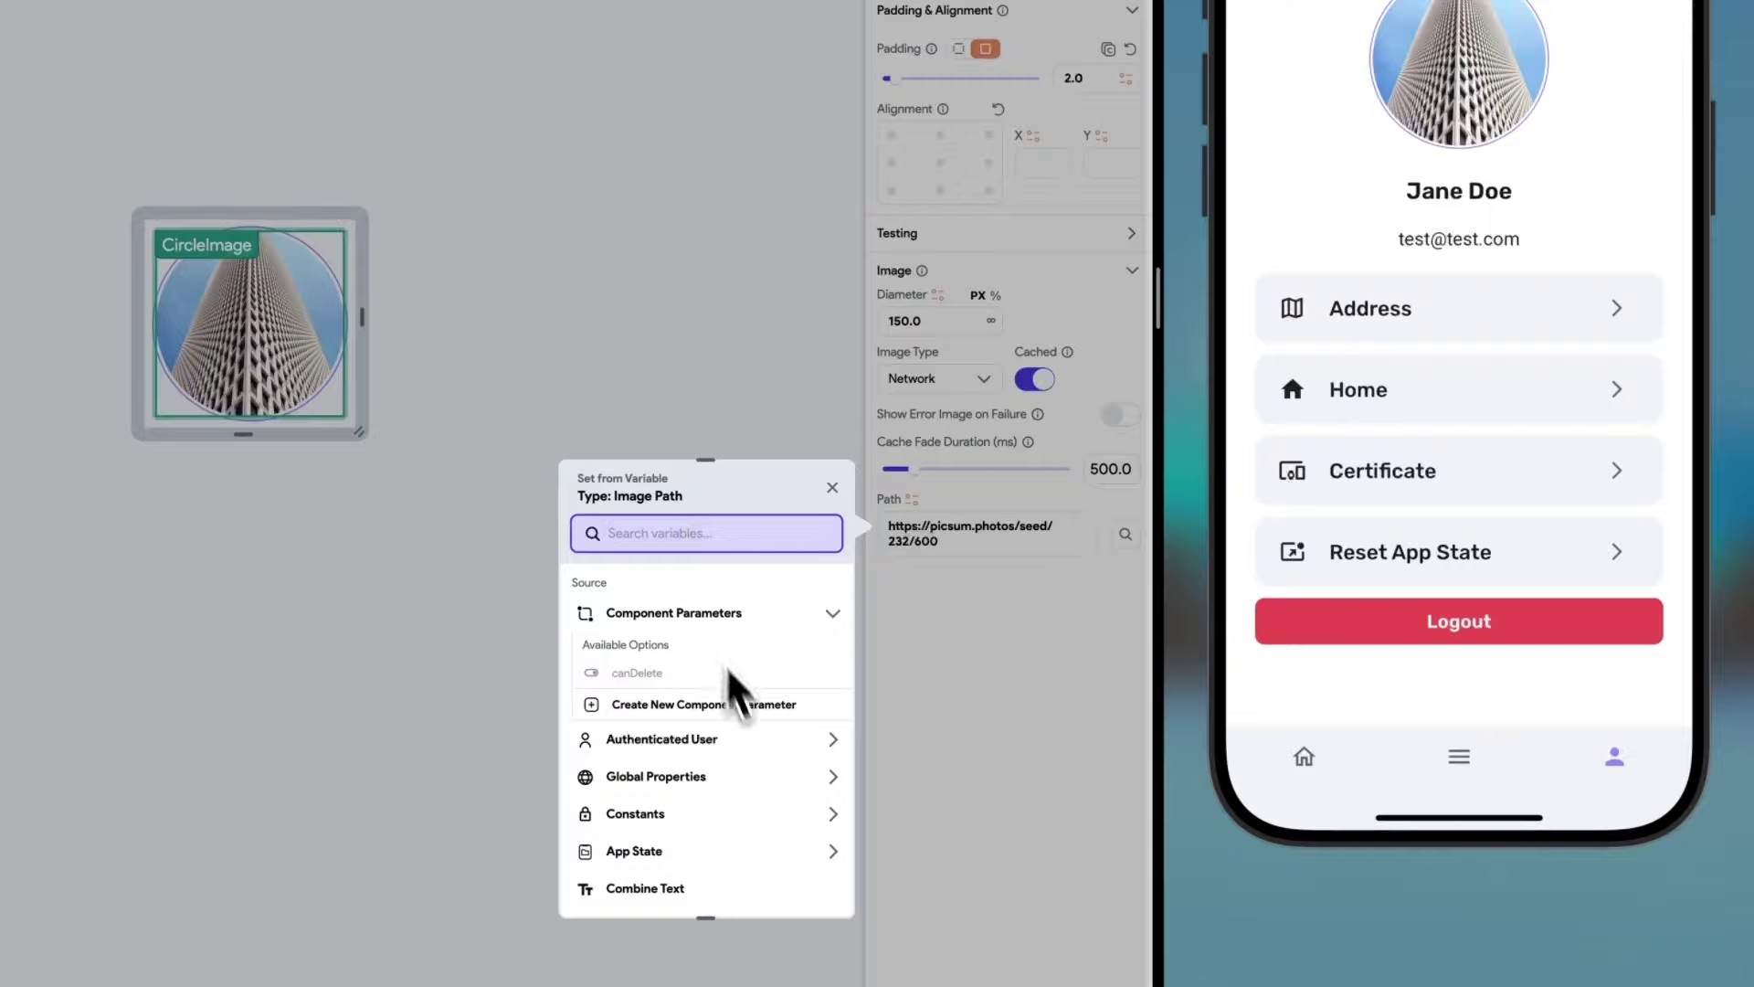
{"action": "scroll", "coordinate": [728, 716], "scroll_direction": "down", "scroll_amount": 3}
{"action": "left_click", "coordinate": [649, 706]}
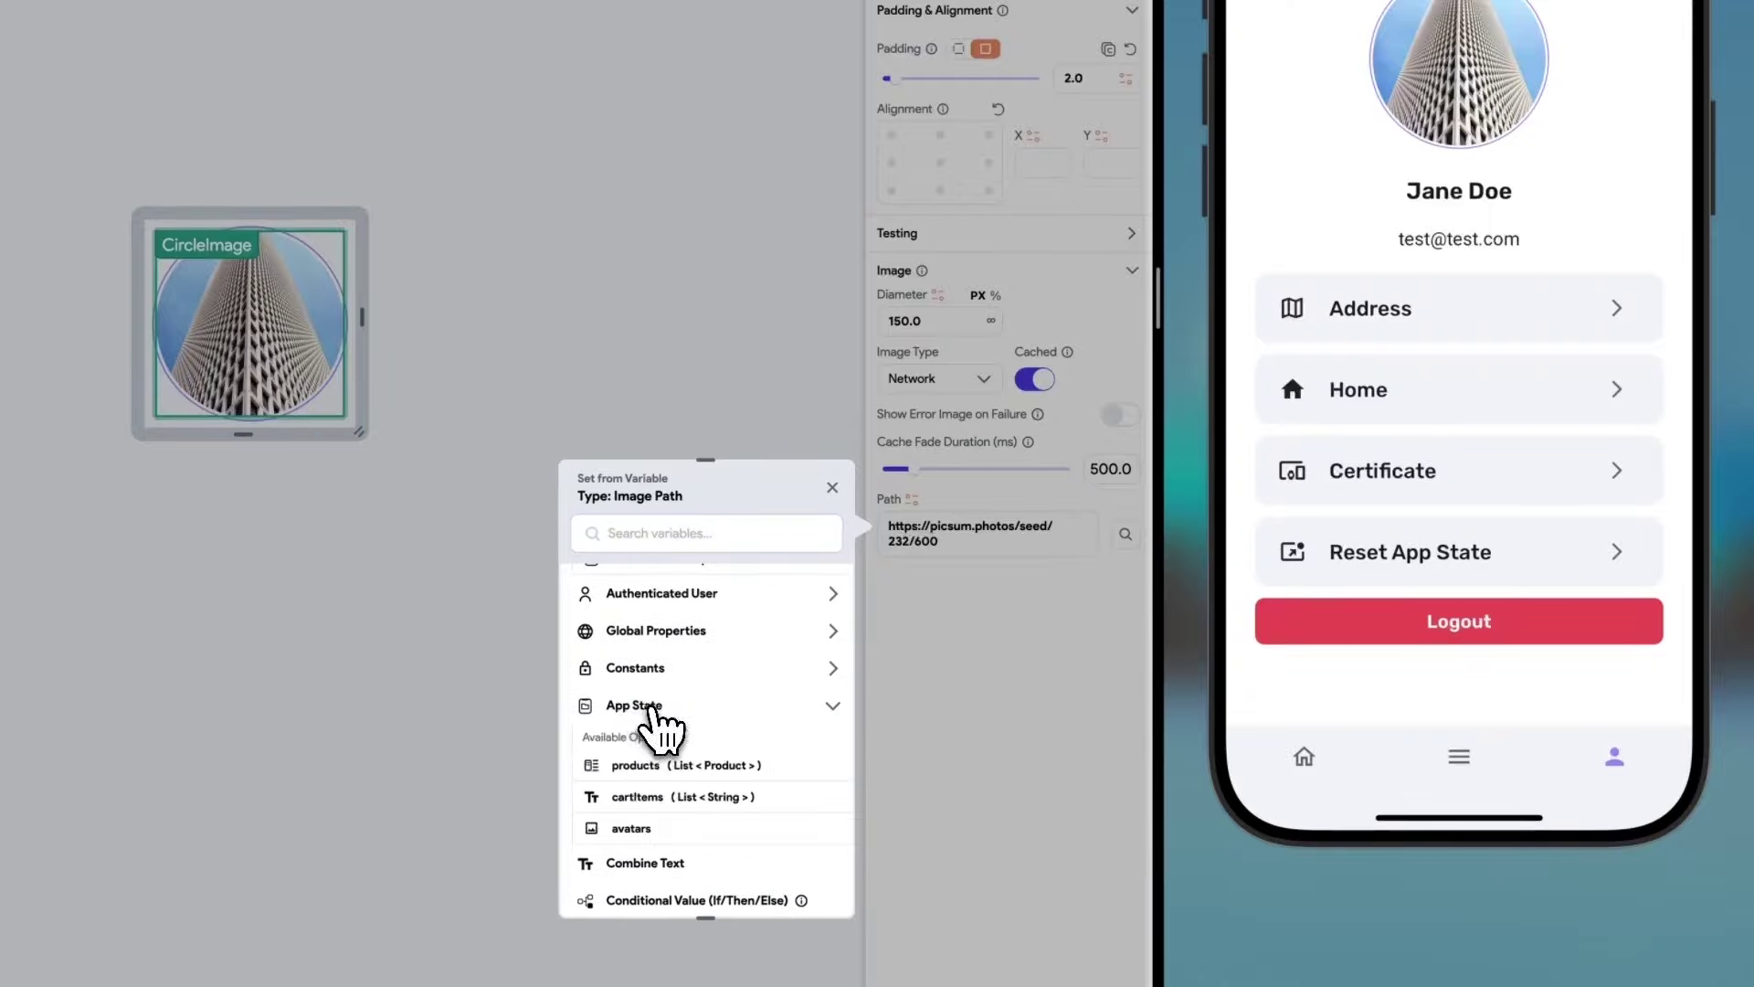
{"action": "scroll", "coordinate": [651, 713], "scroll_direction": "down", "scroll_amount": 2}
{"action": "left_click", "coordinate": [632, 729]}
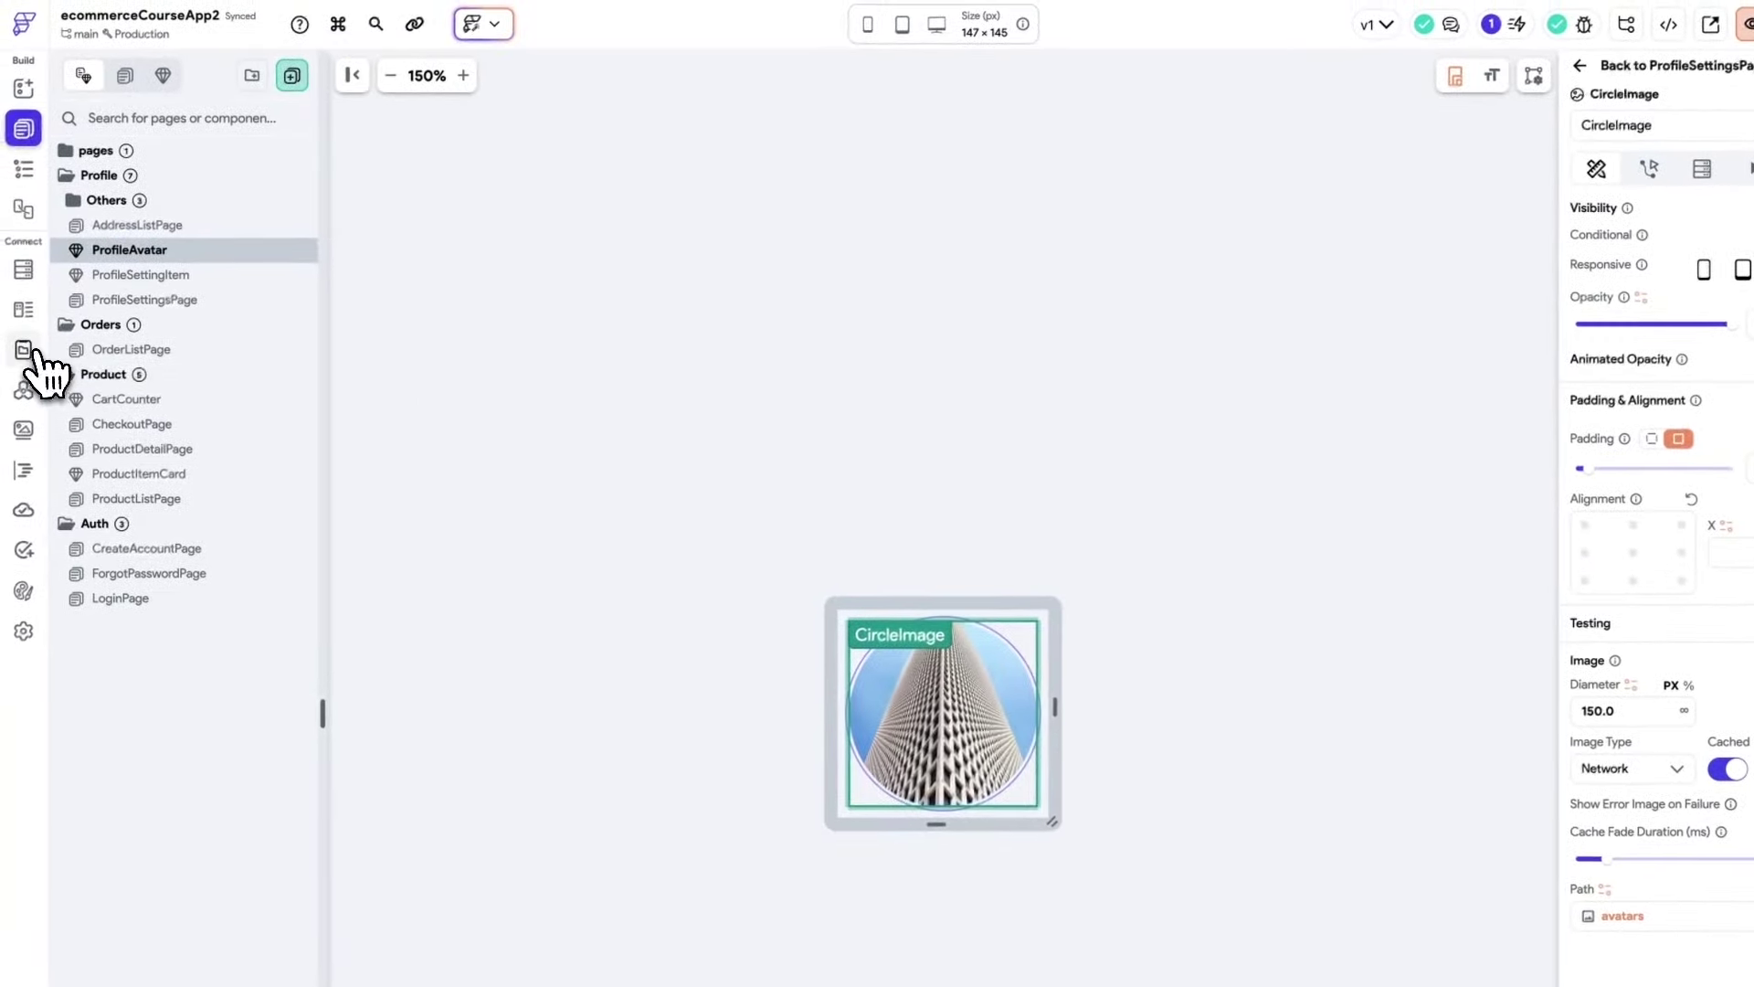
{"action": "left_click", "coordinate": [37, 361]}
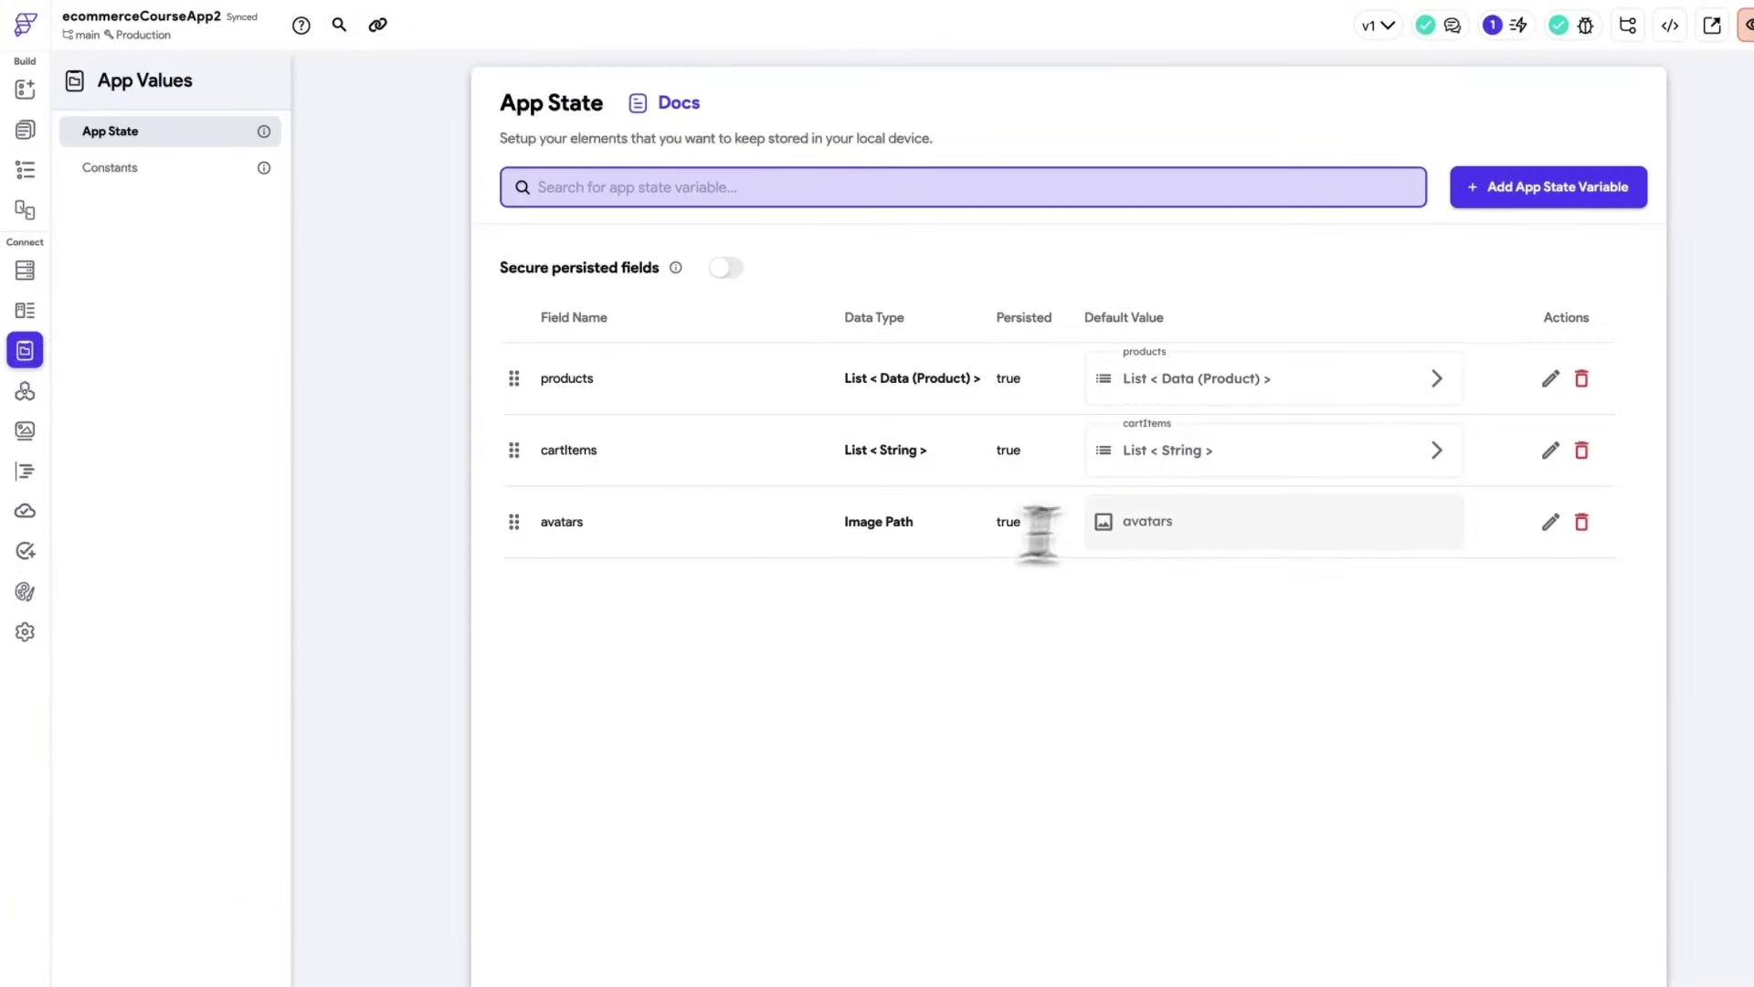
{"action": "left_click", "coordinate": [1153, 522]}
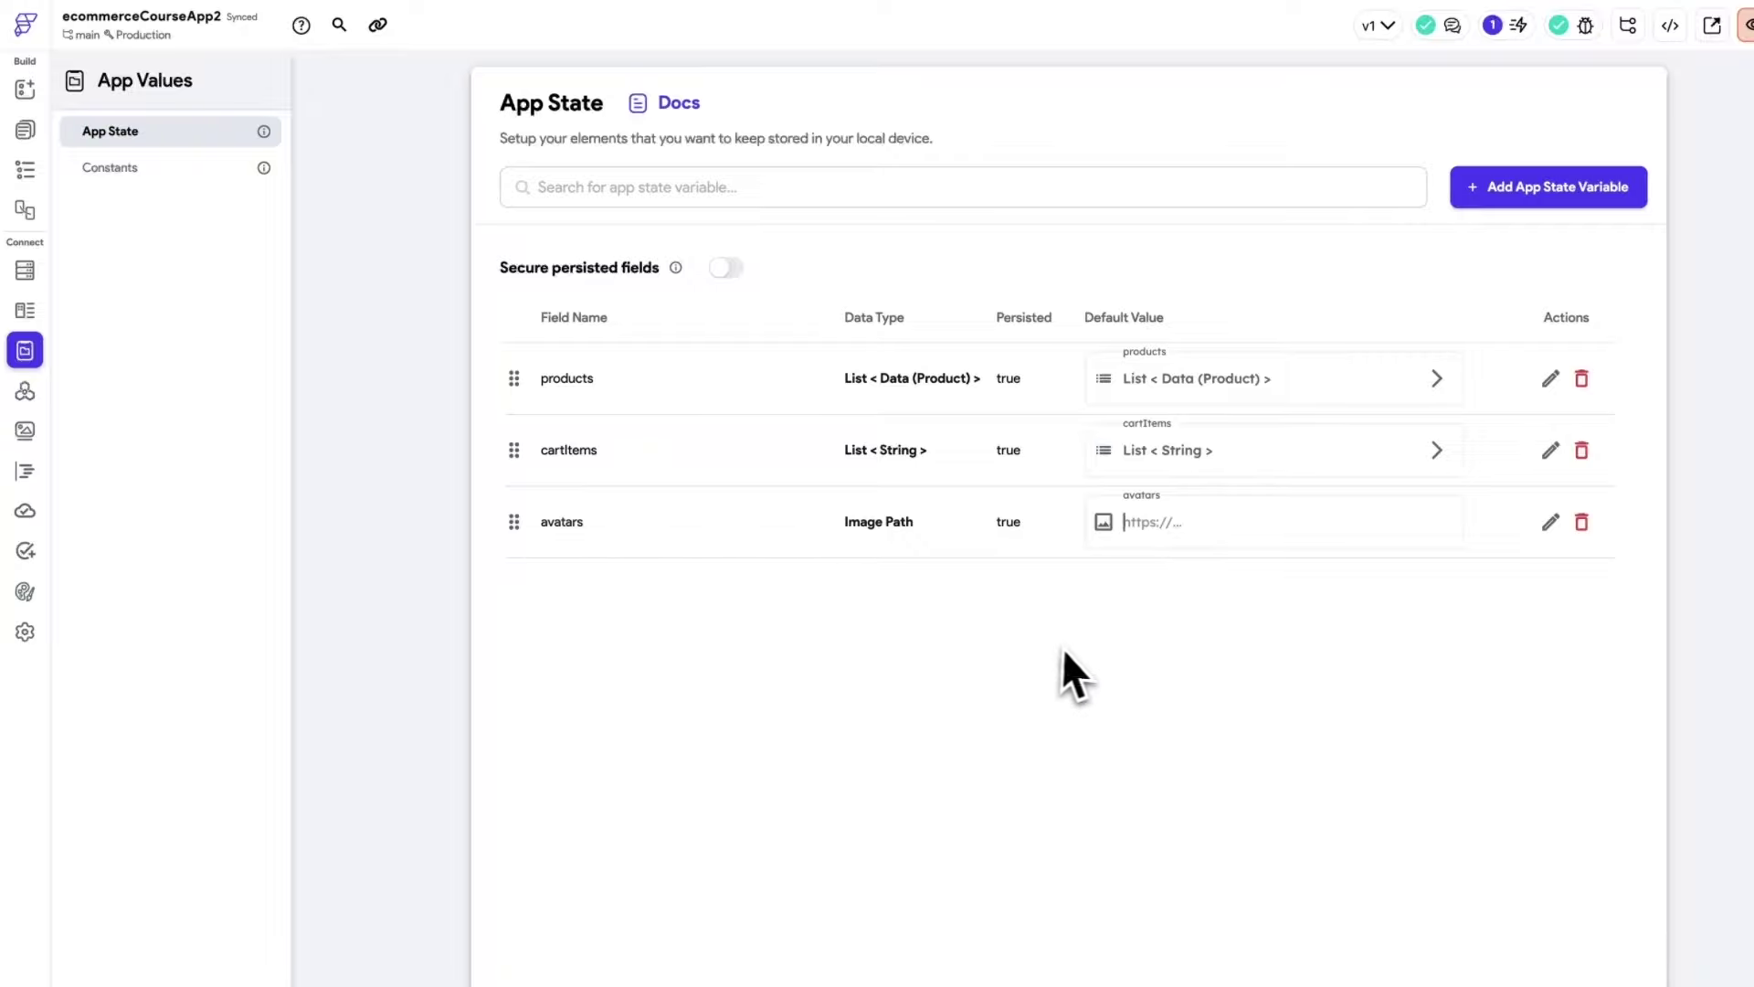
{"action": "type", "text": "https://via.placeholder.com/450x450"}
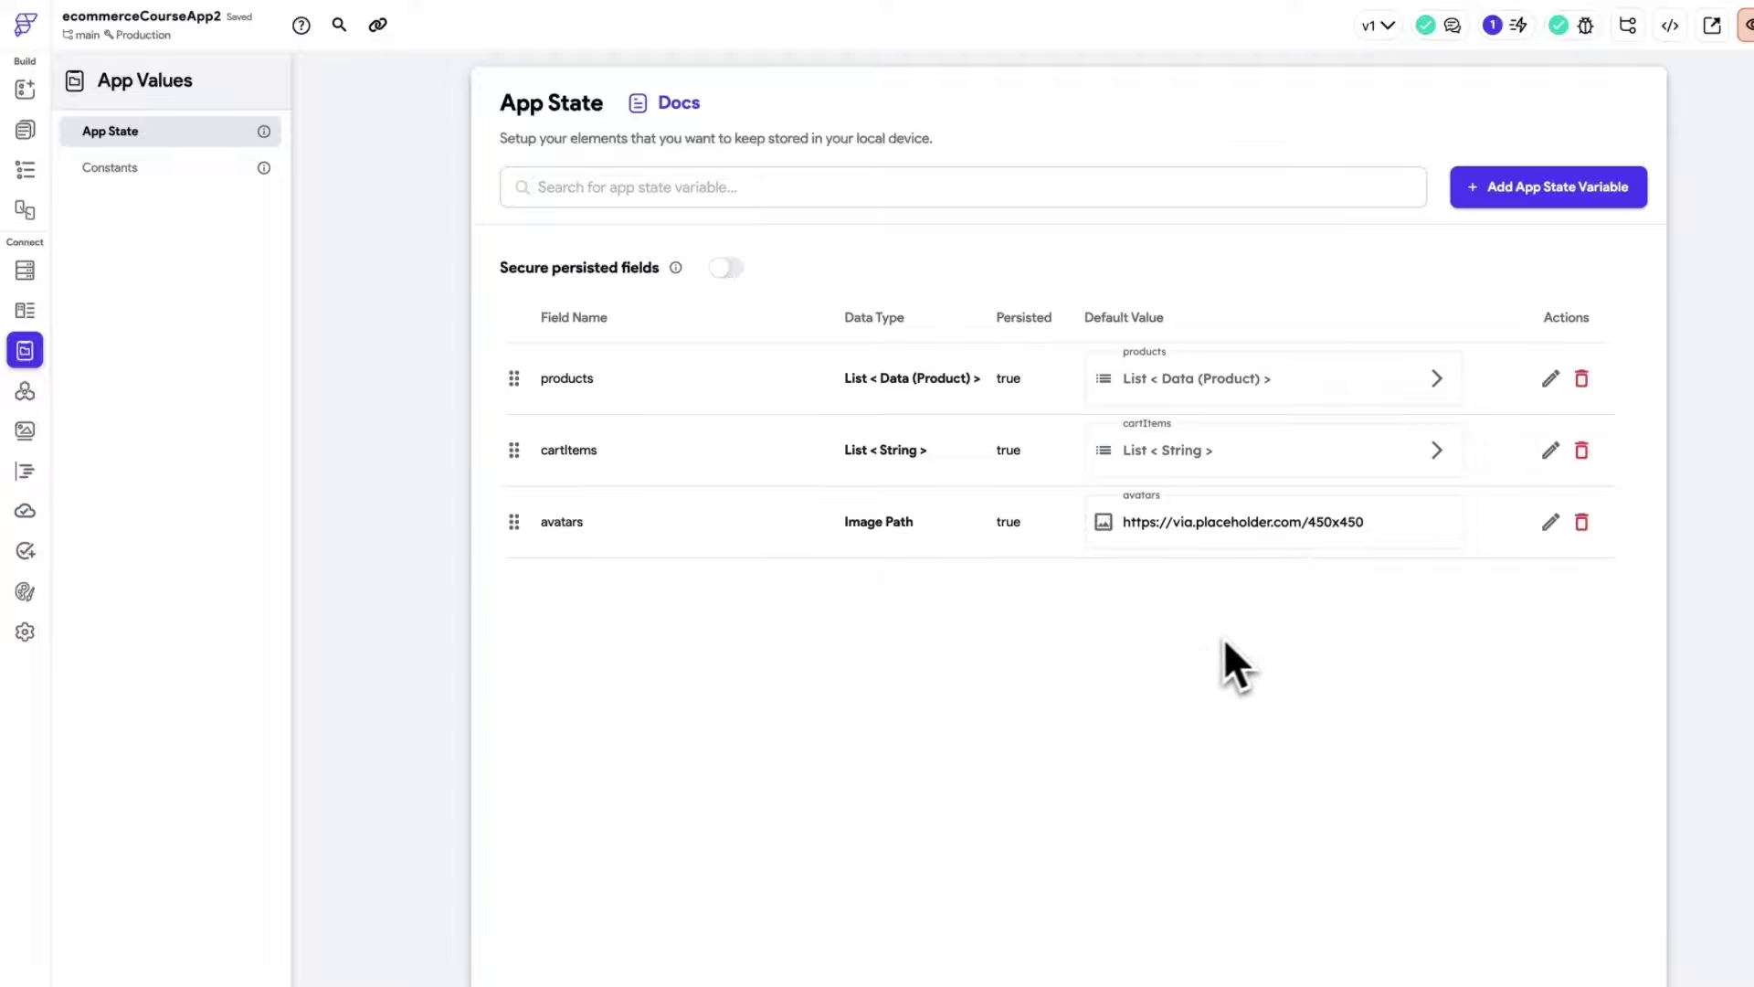
{"action": "left_click", "coordinate": [26, 131]}
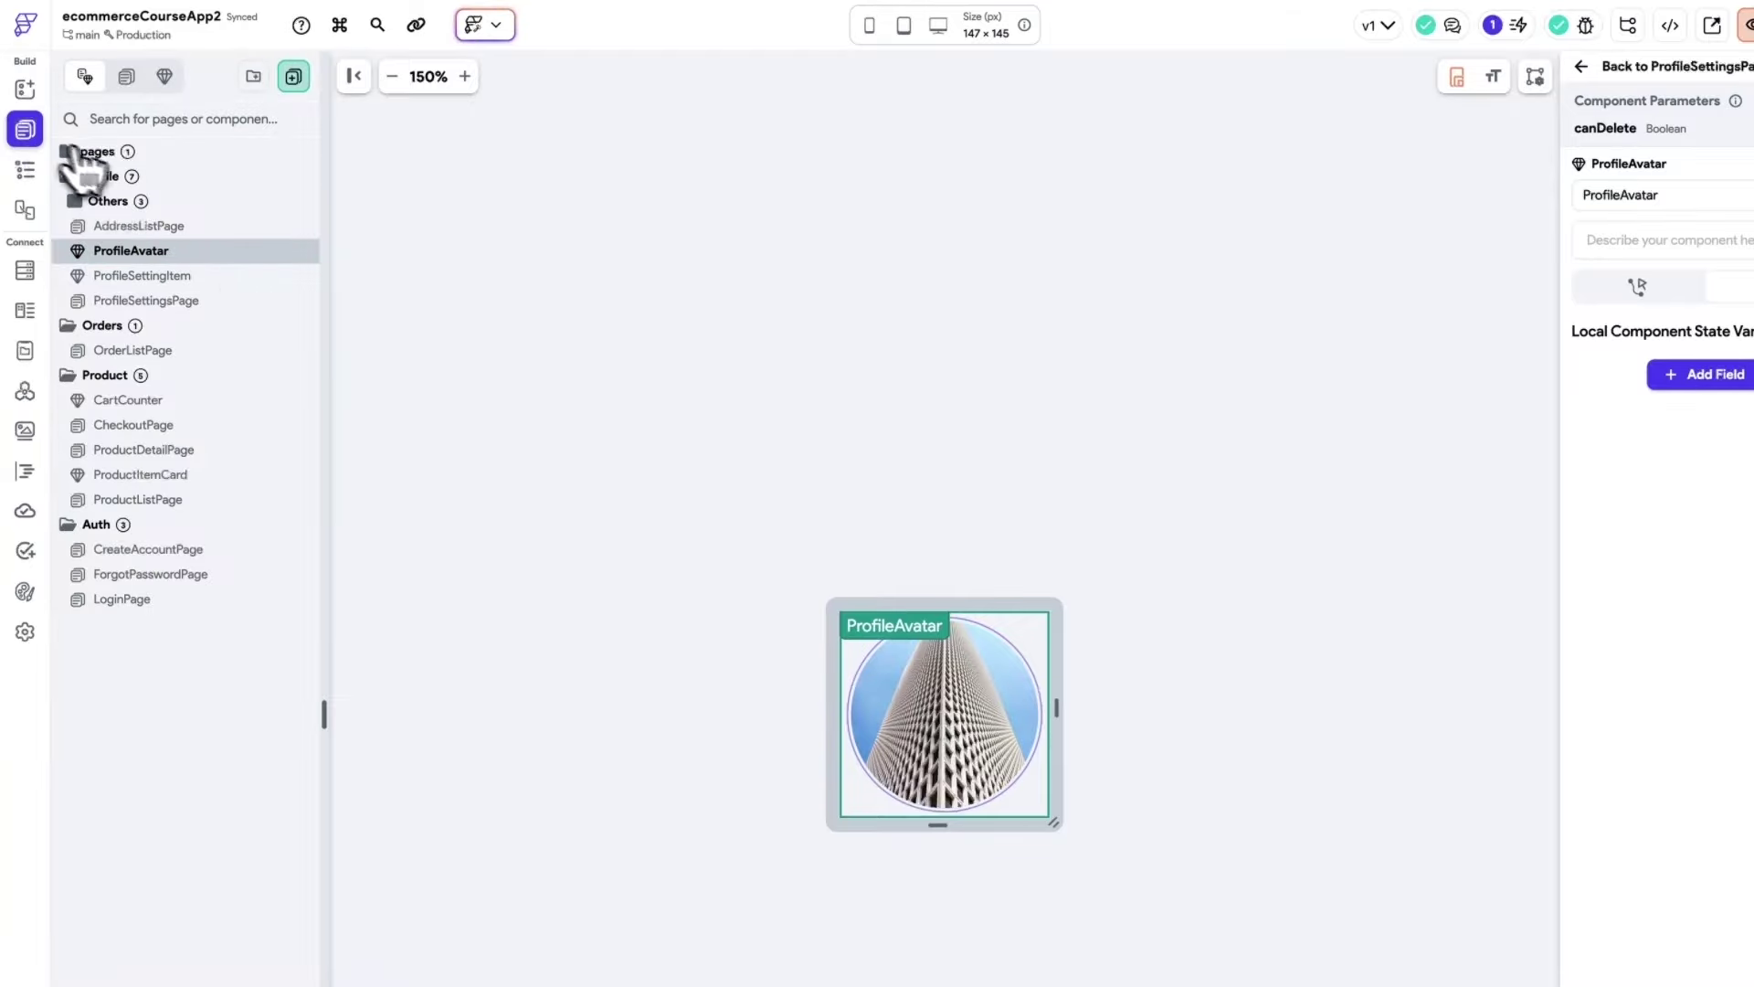
{"action": "left_click", "coordinate": [171, 309]}
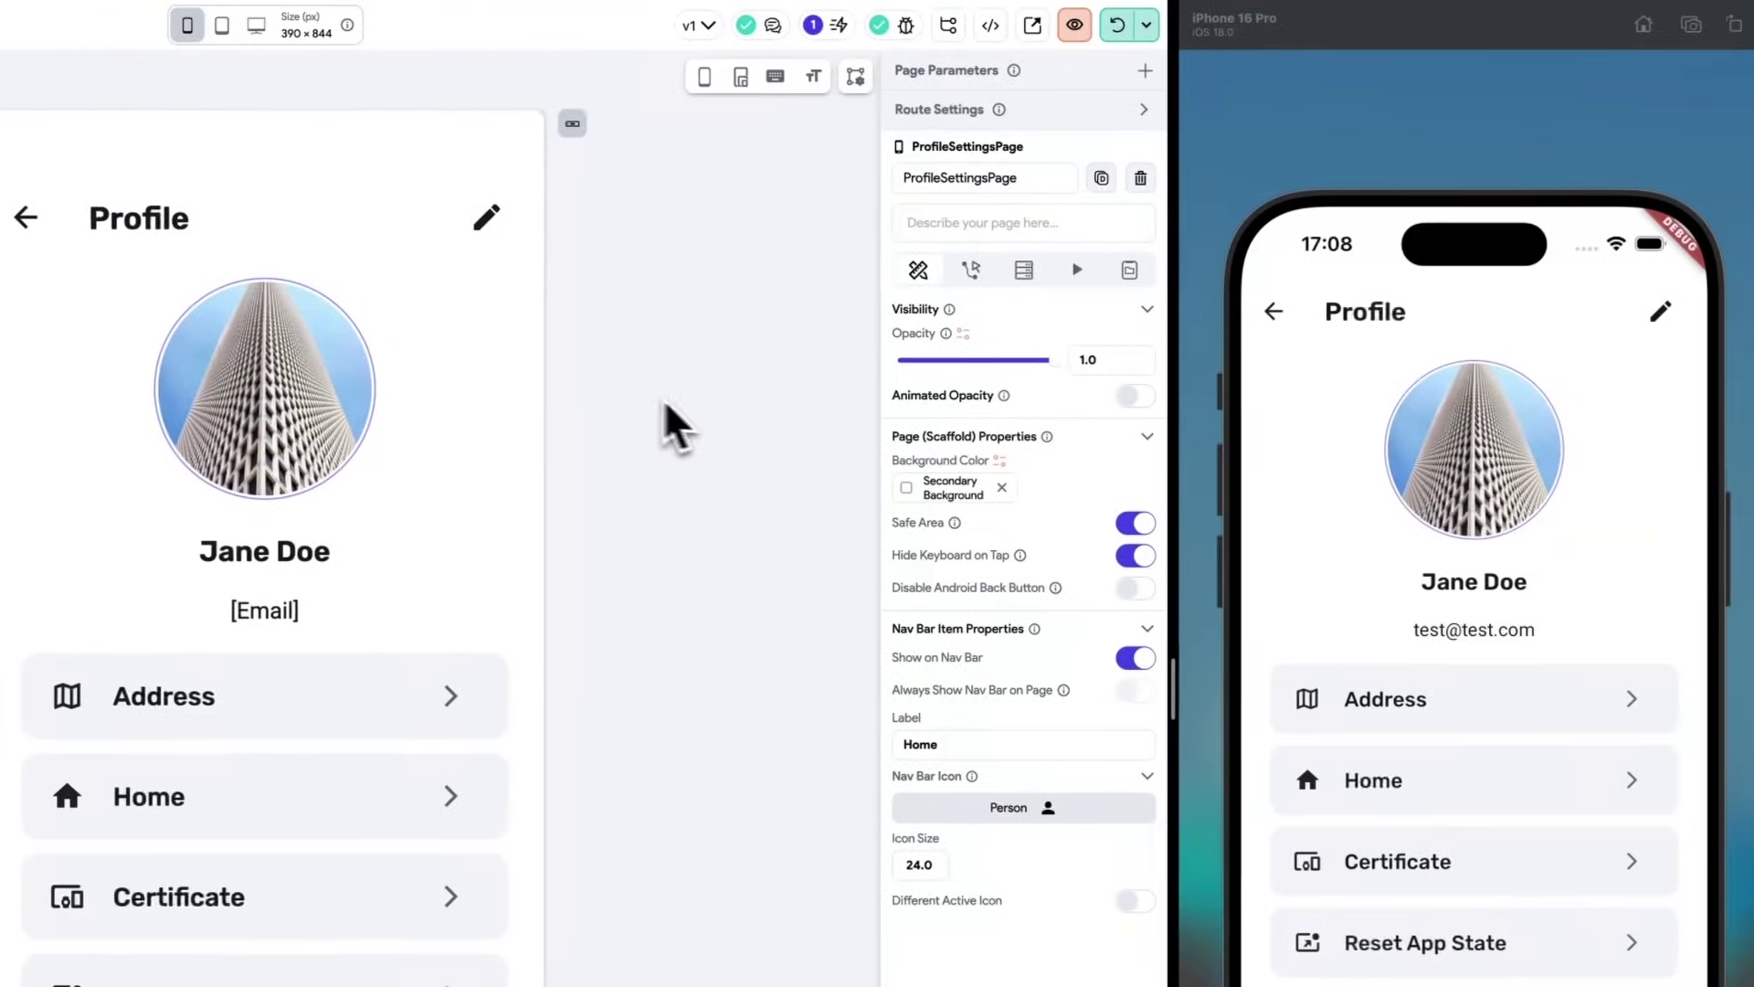
{"action": "left_click", "coordinate": [430, 393]}
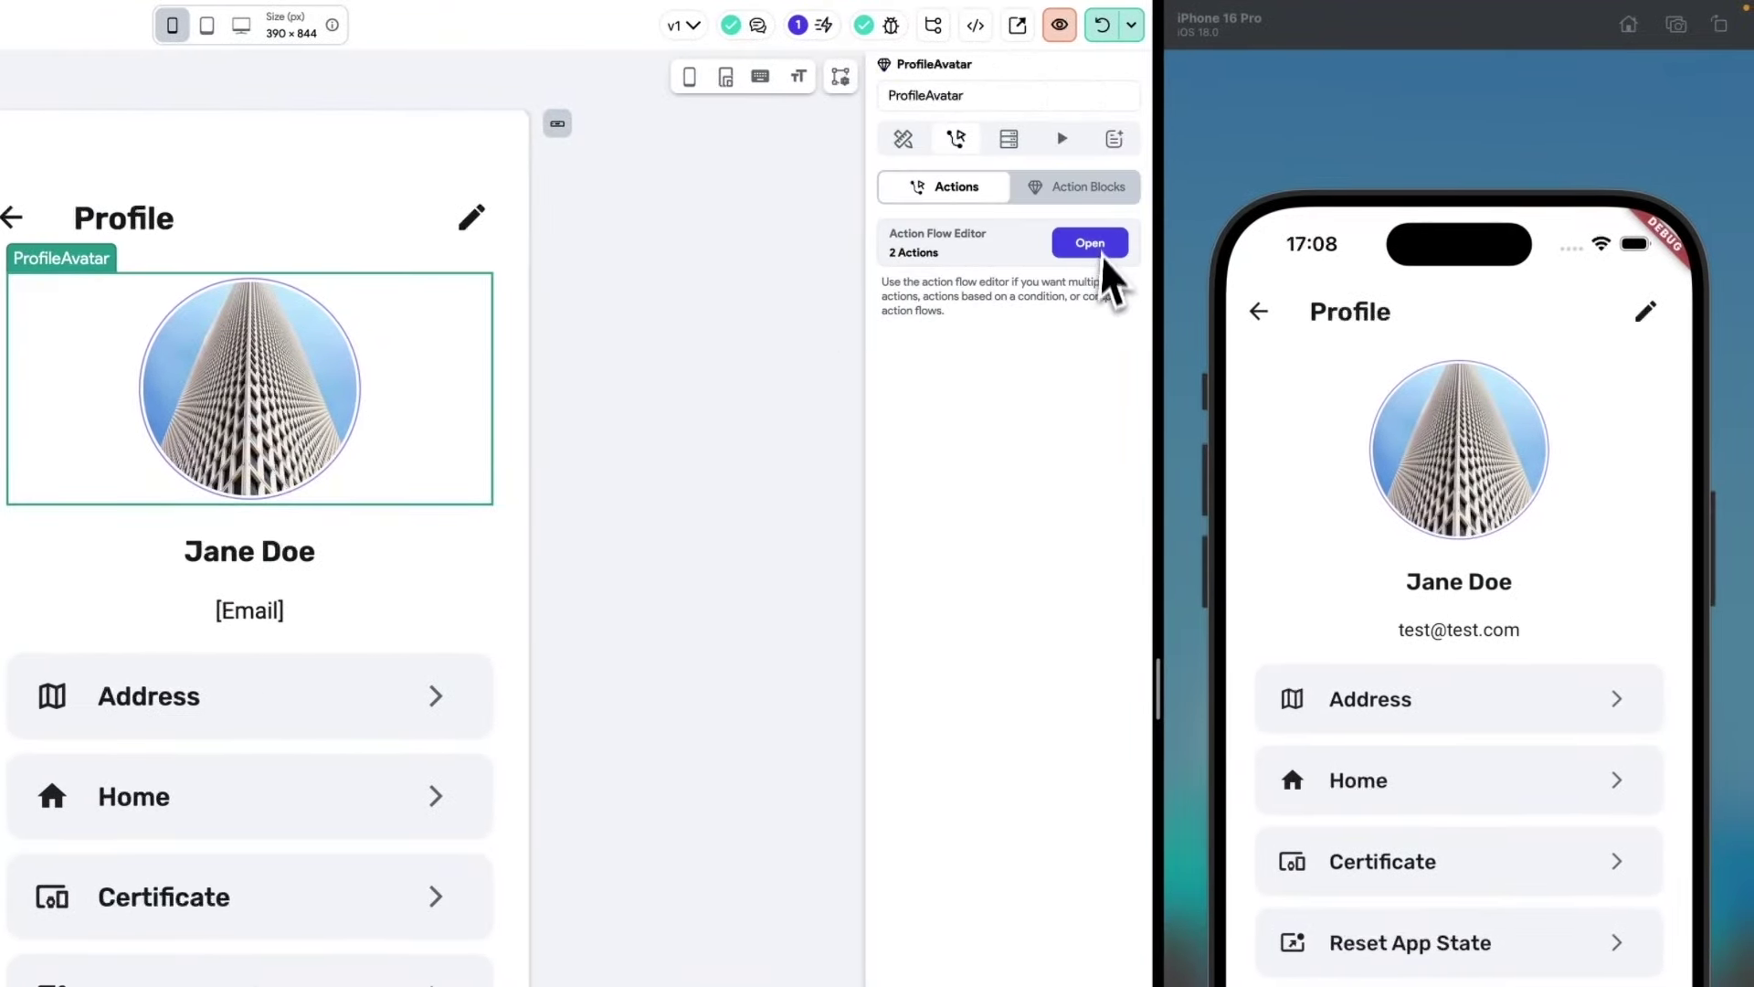
{"action": "left_click", "coordinate": [658, 335]}
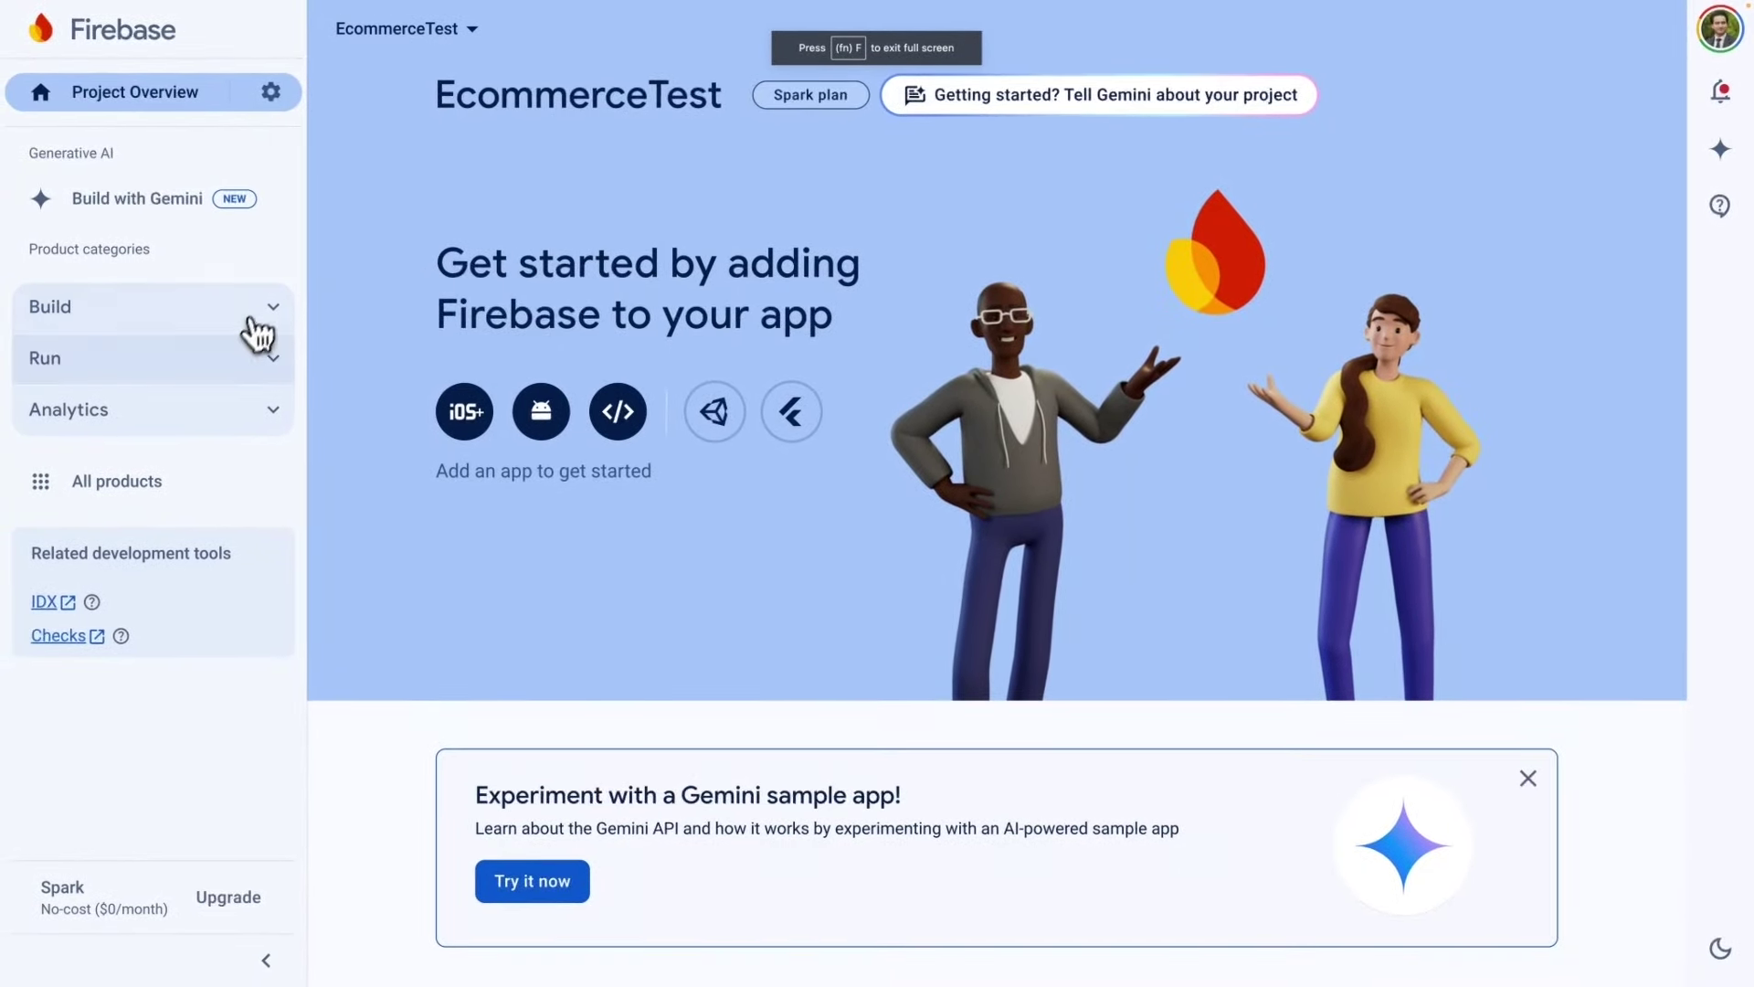
Set up Cloud Storage with production-mode rules in the nam5 (us-central) location.
{"action": "left_click", "coordinate": [260, 315]}
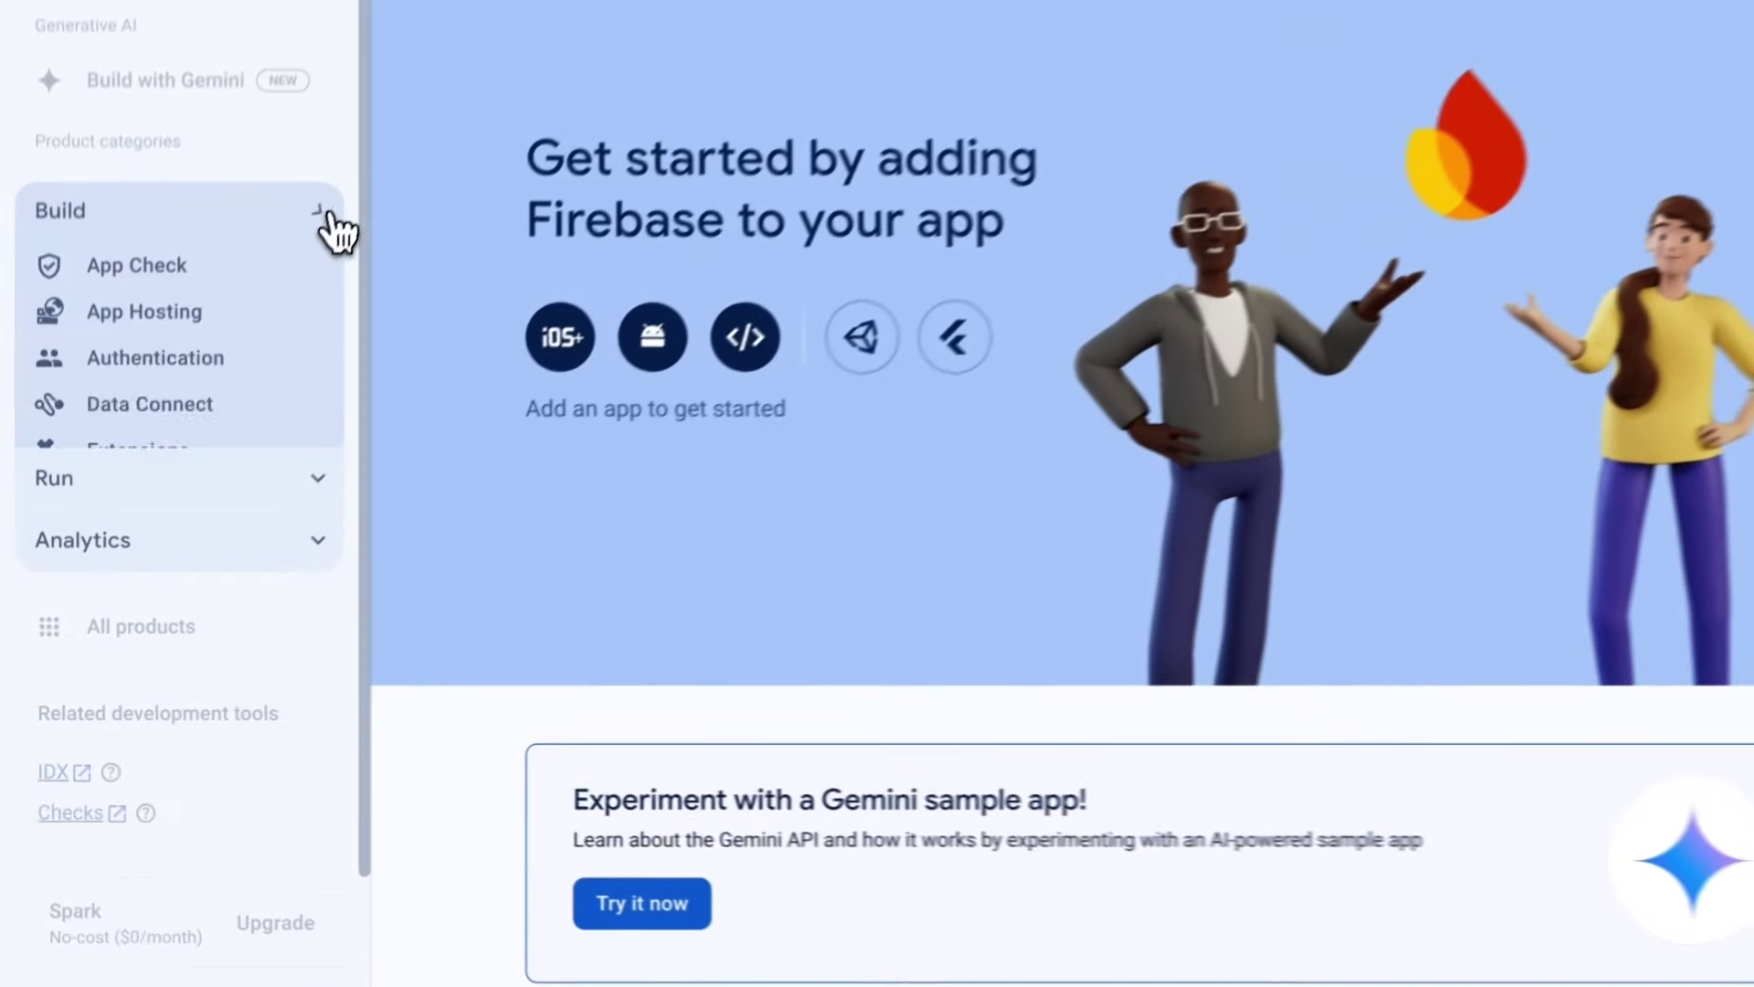
{"action": "left_click", "coordinate": [51, 721]}
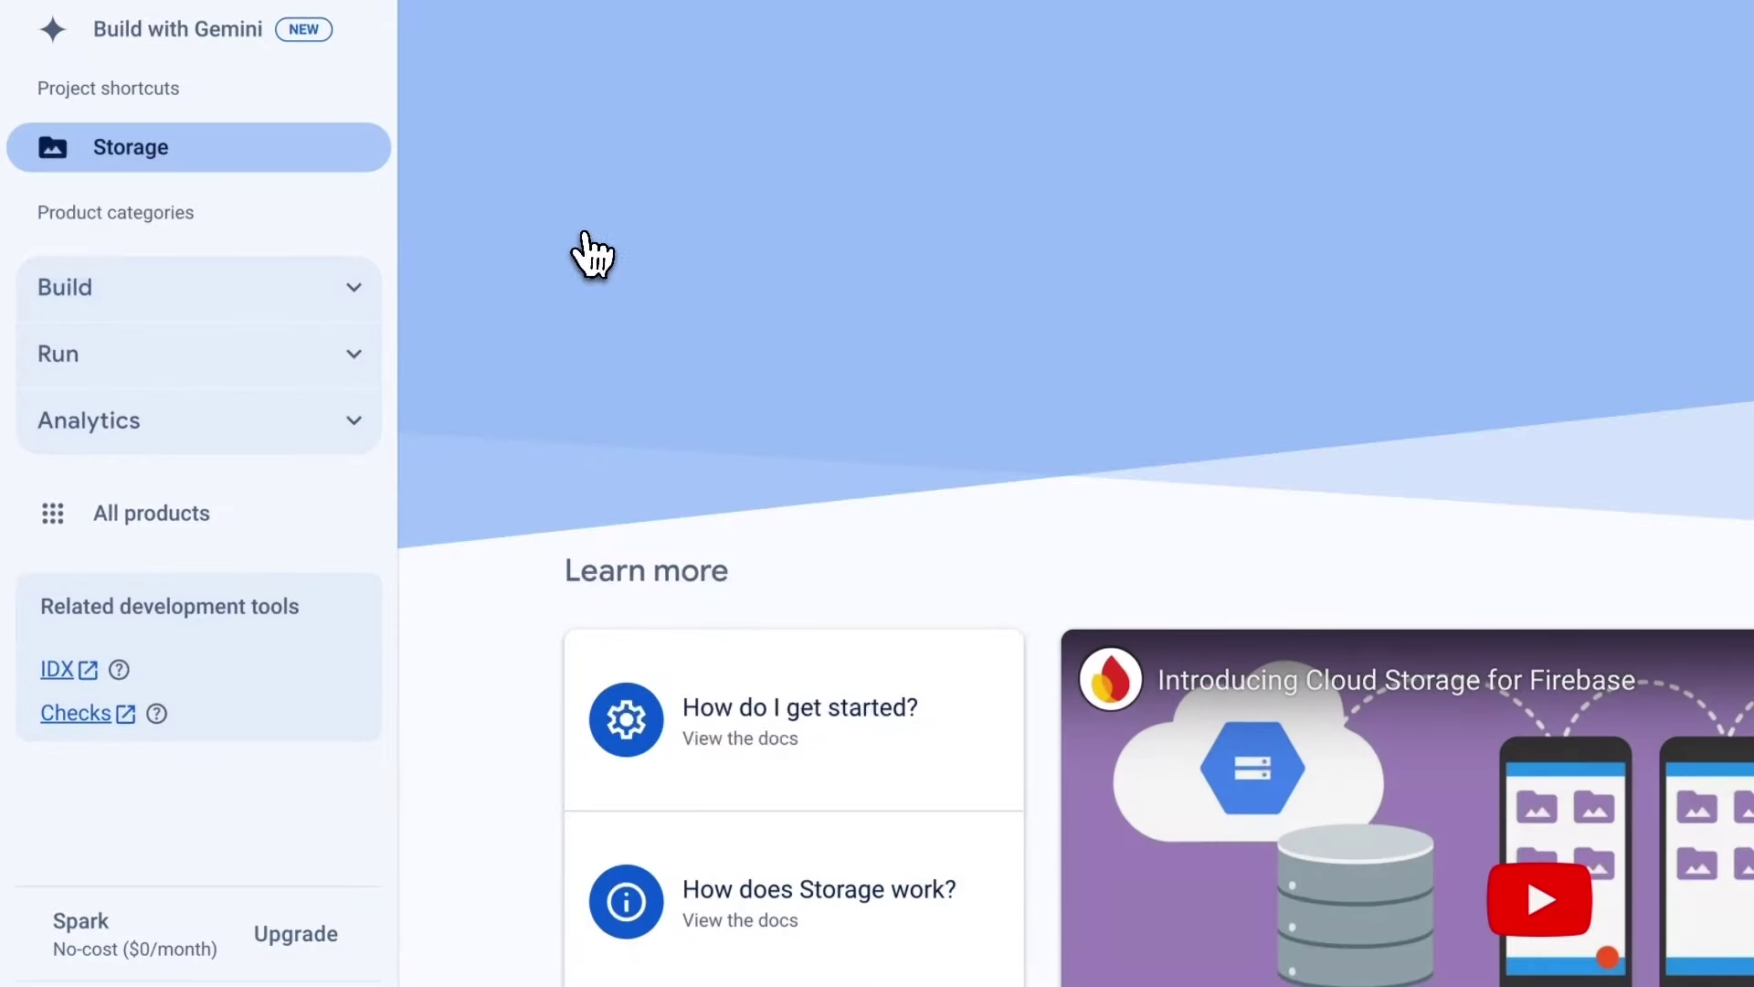
{"action": "left_click", "coordinate": [672, 240]}
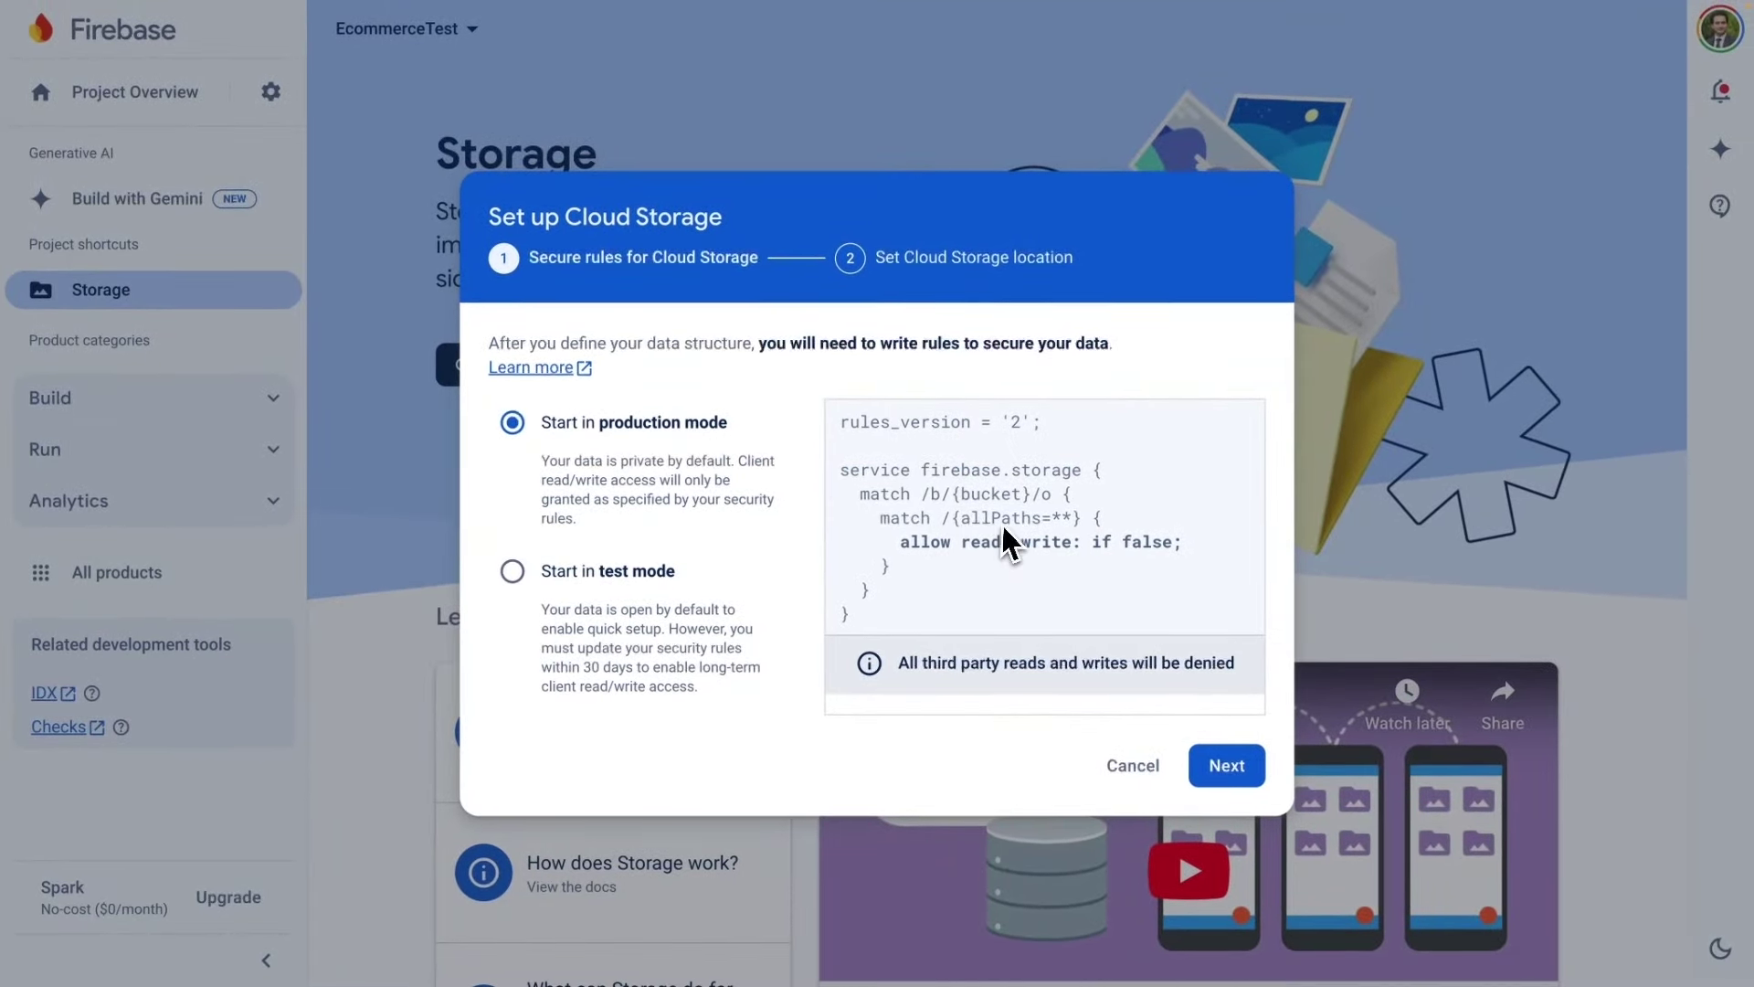
{"action": "left_click", "coordinate": [622, 583]}
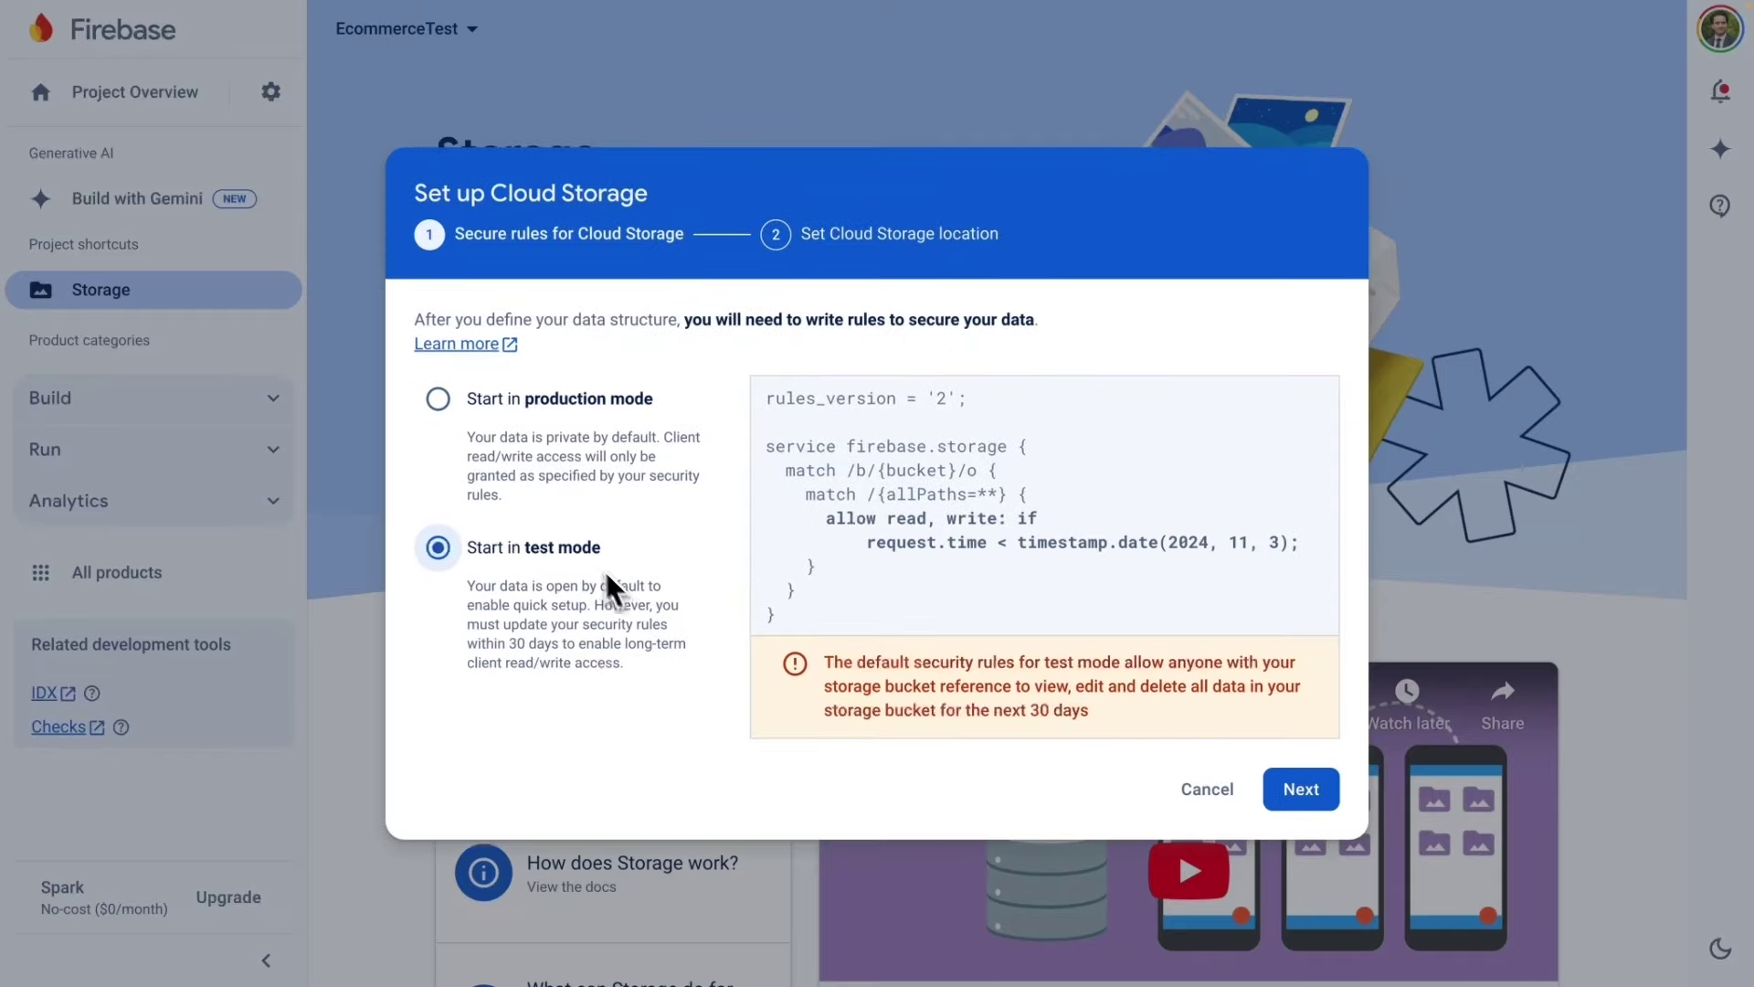
{"action": "left_click", "coordinate": [509, 402]}
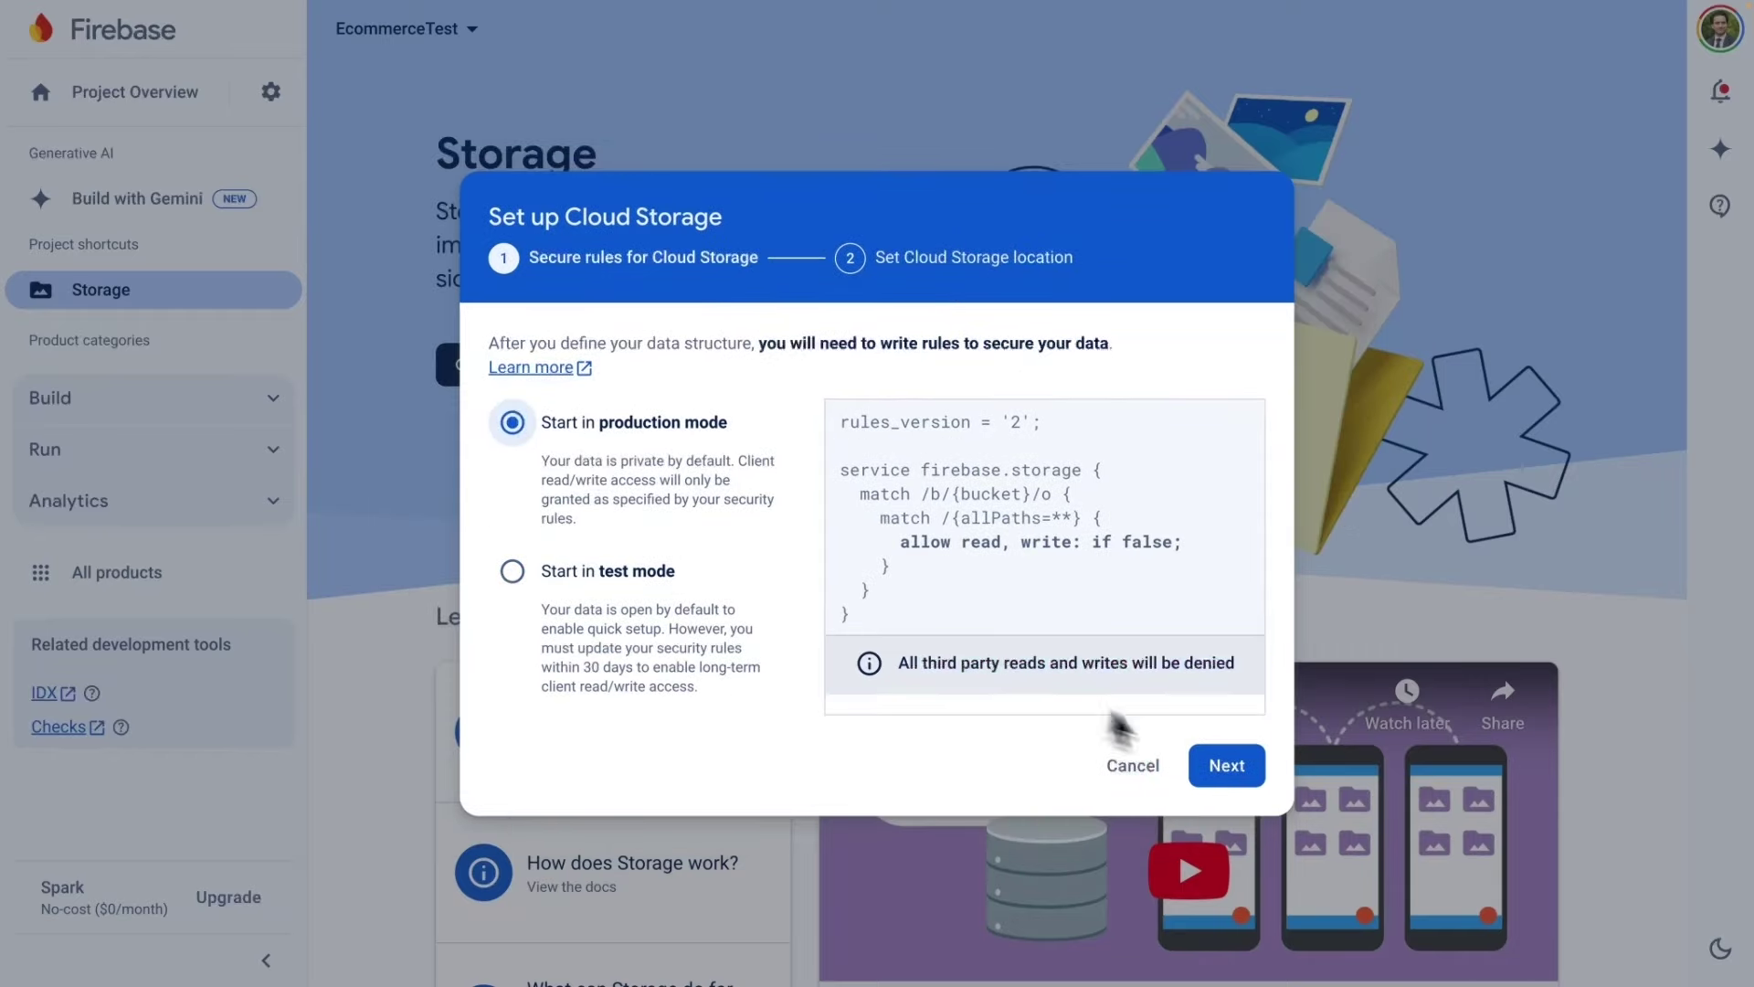
{"action": "left_click", "coordinate": [1227, 768]}
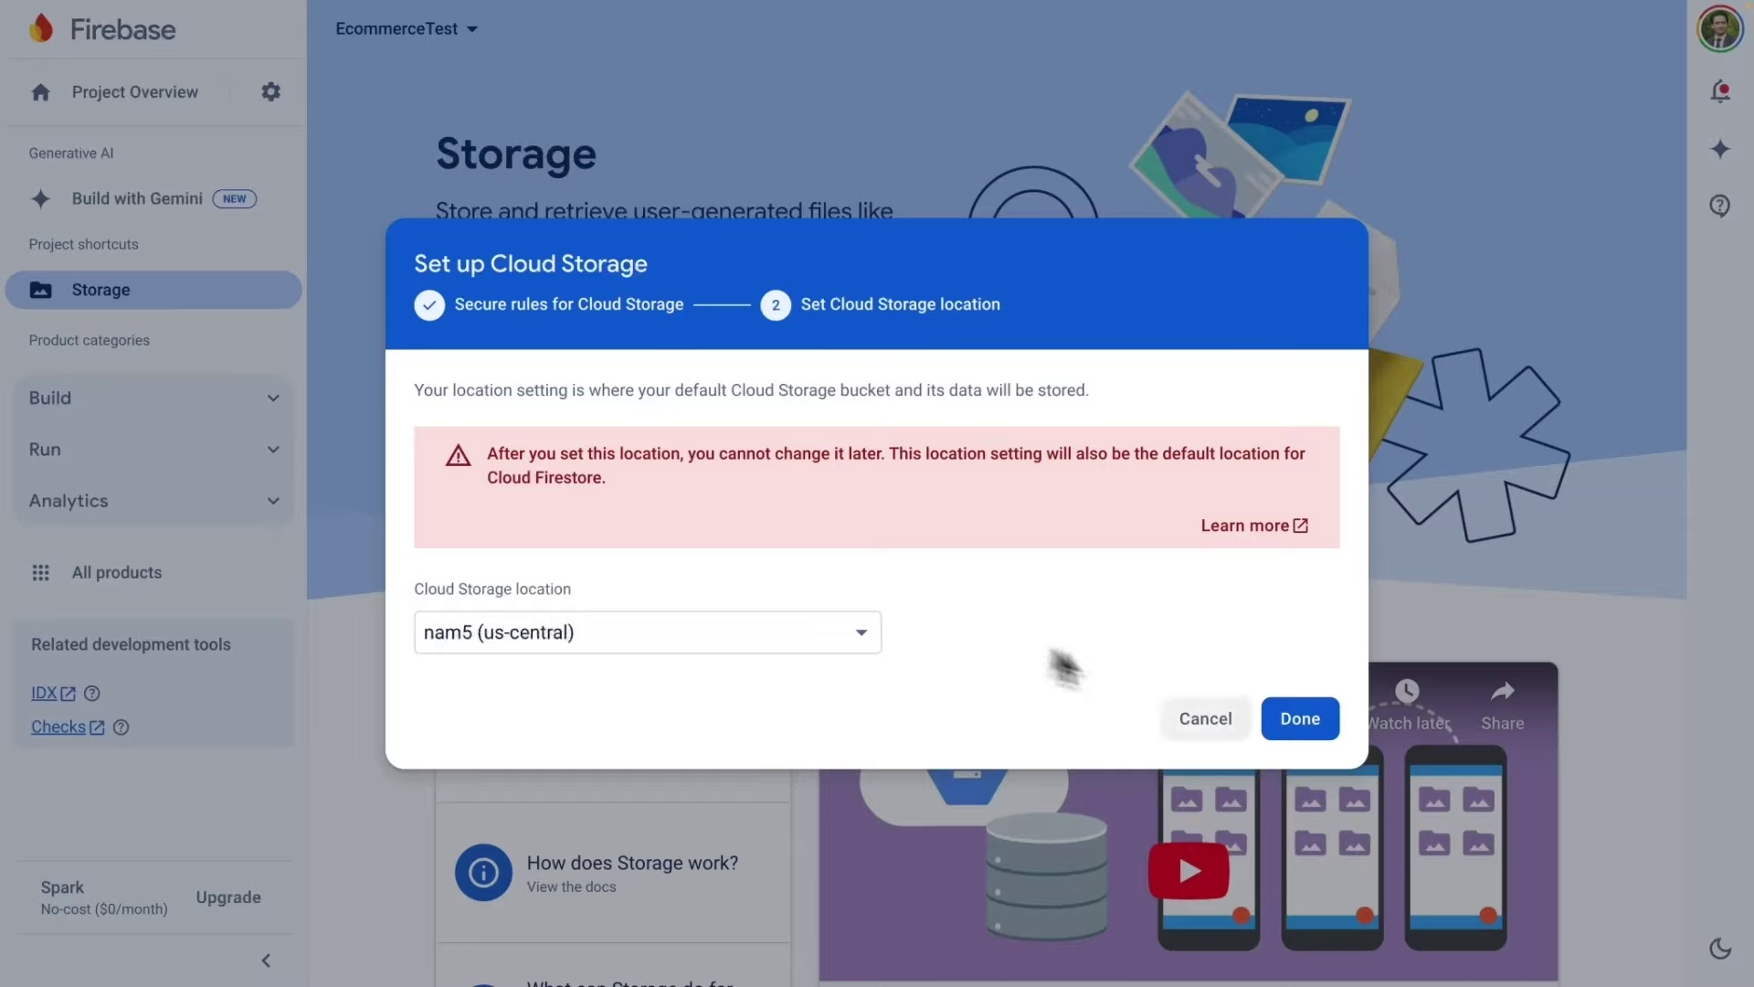
{"action": "left_click", "coordinate": [1316, 726]}
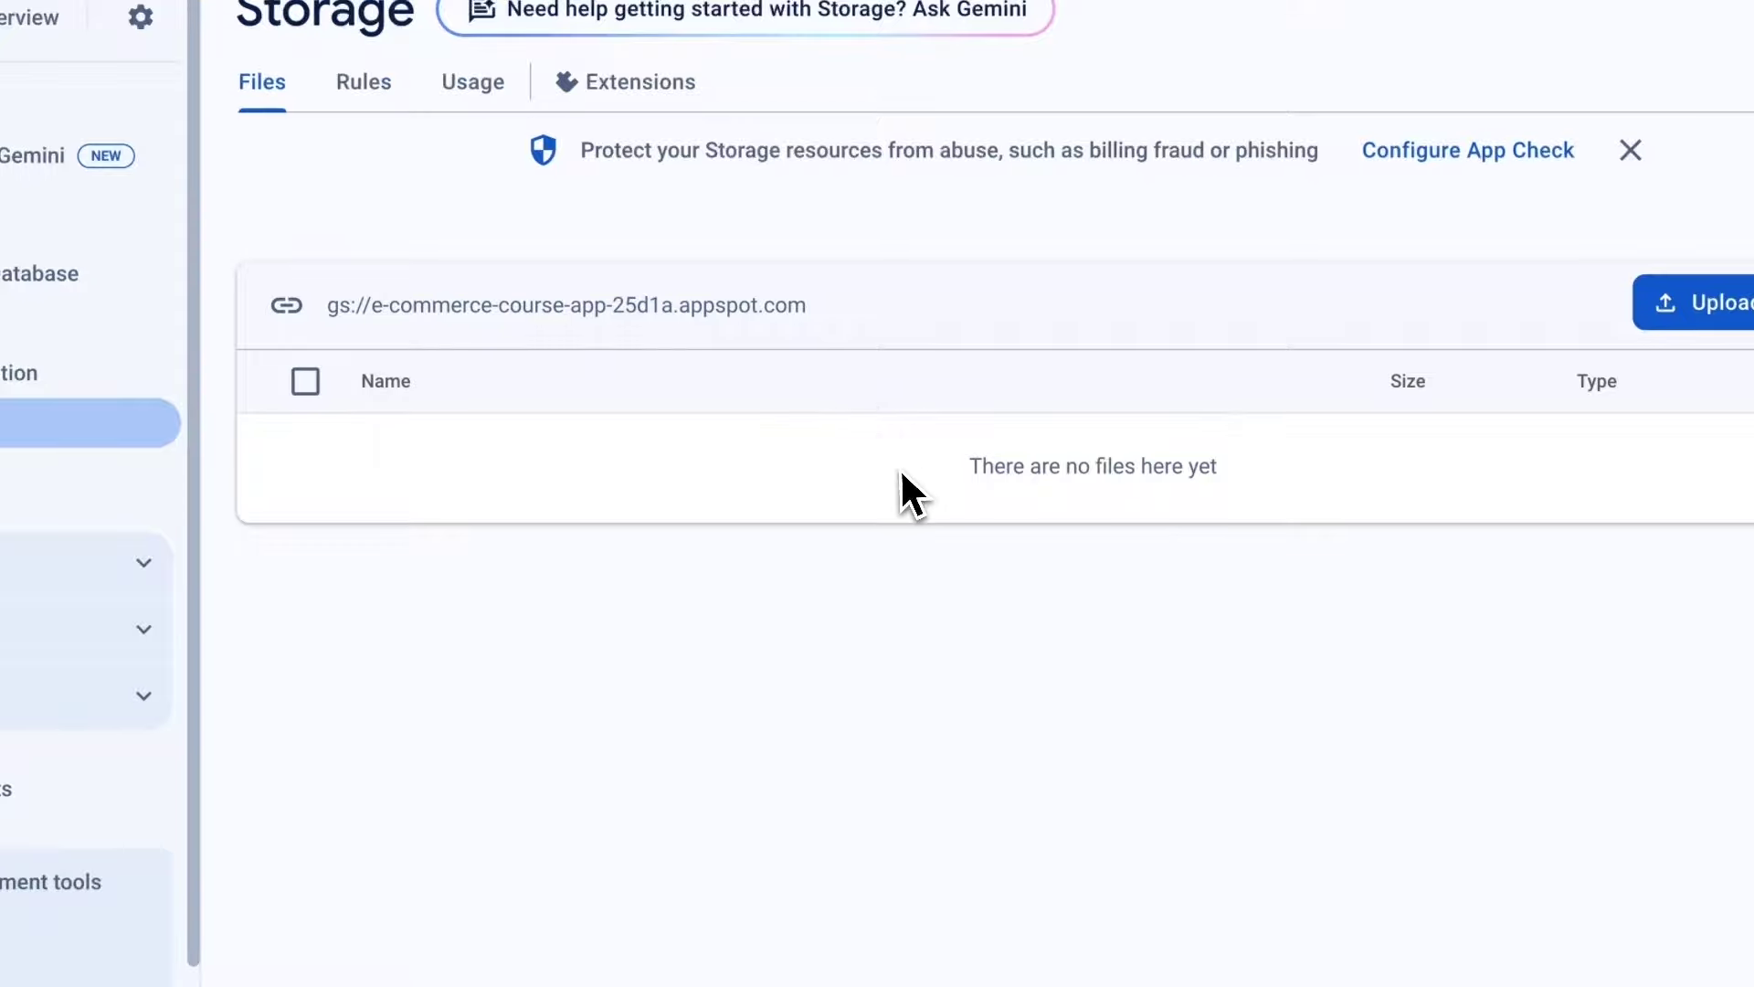
Create a folder named users at the root of the Storage bucket.
{"action": "left_click", "coordinate": [1578, 352]}
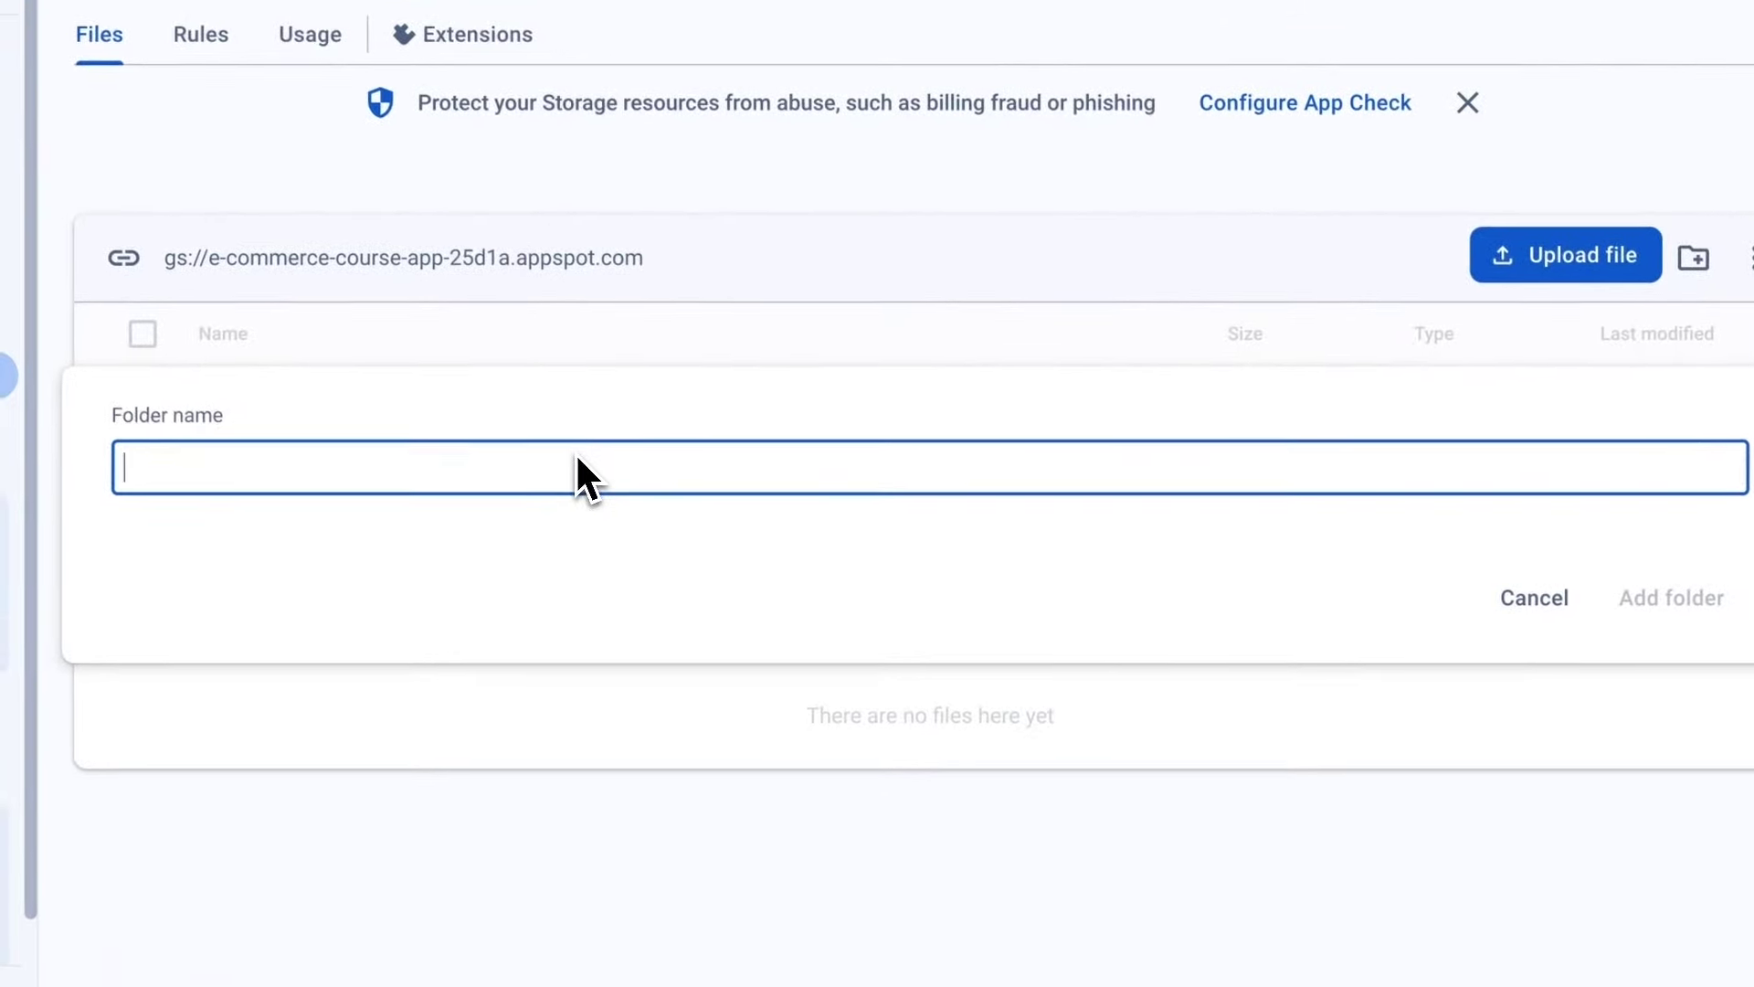
{"action": "type", "text": "users"}
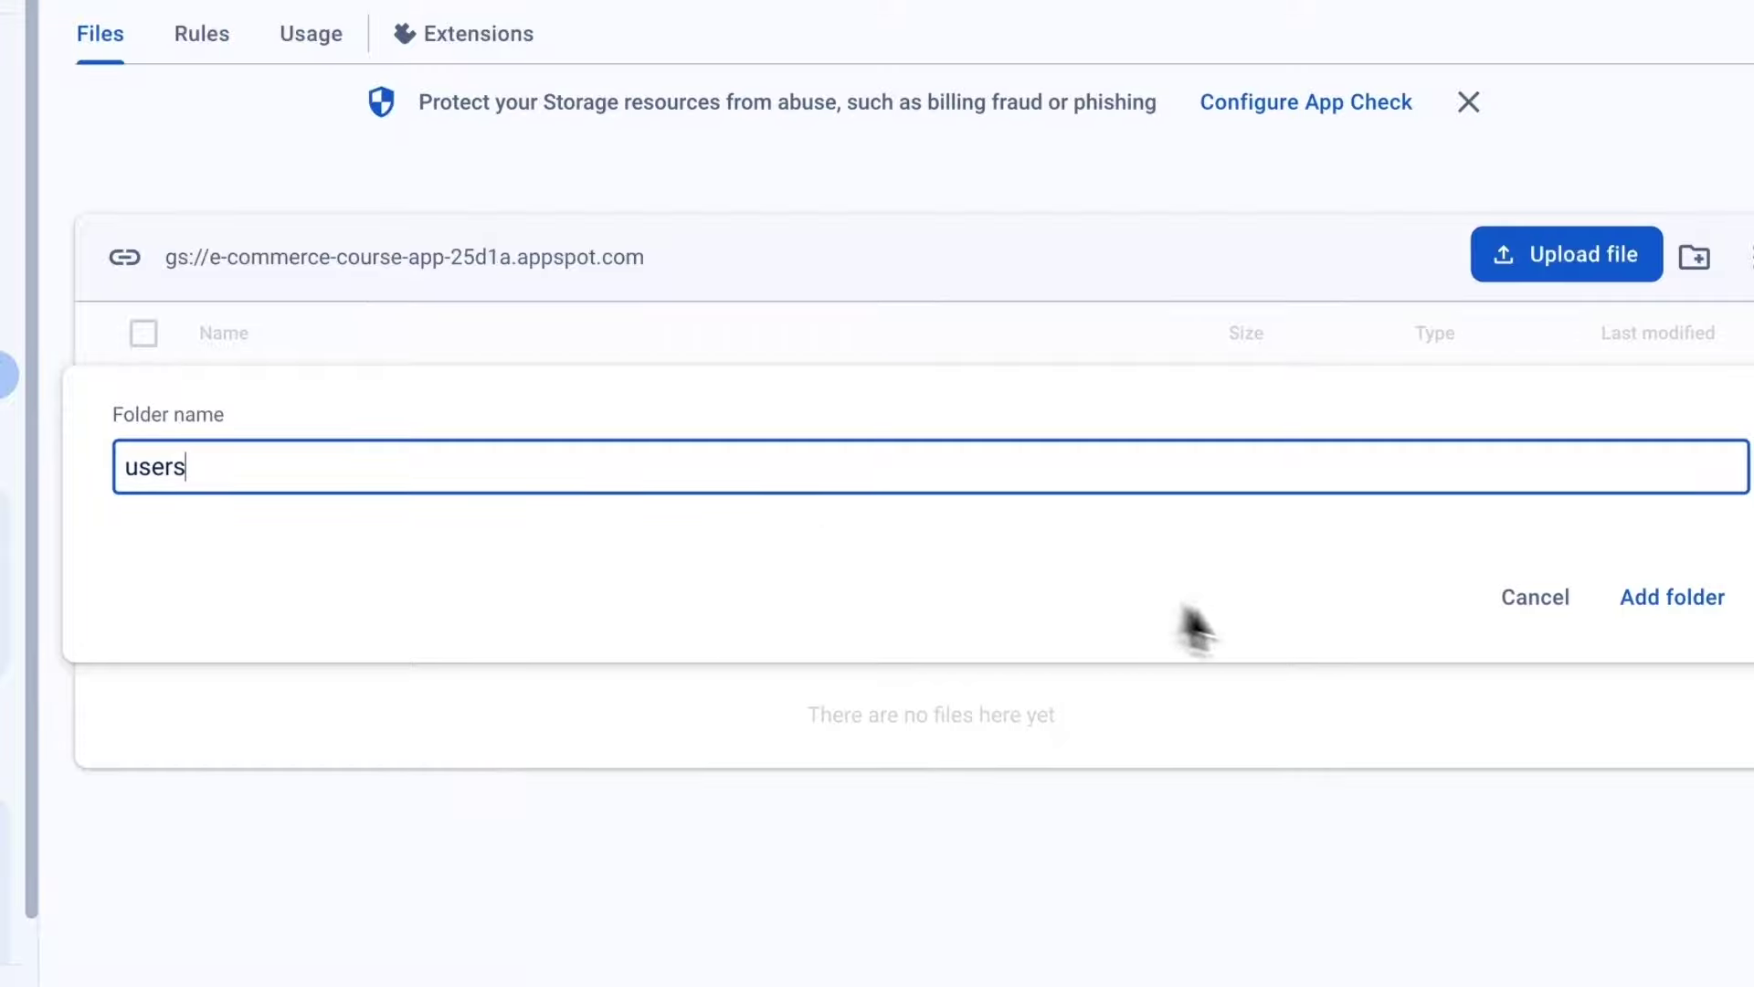
{"action": "left_click", "coordinate": [1671, 596]}
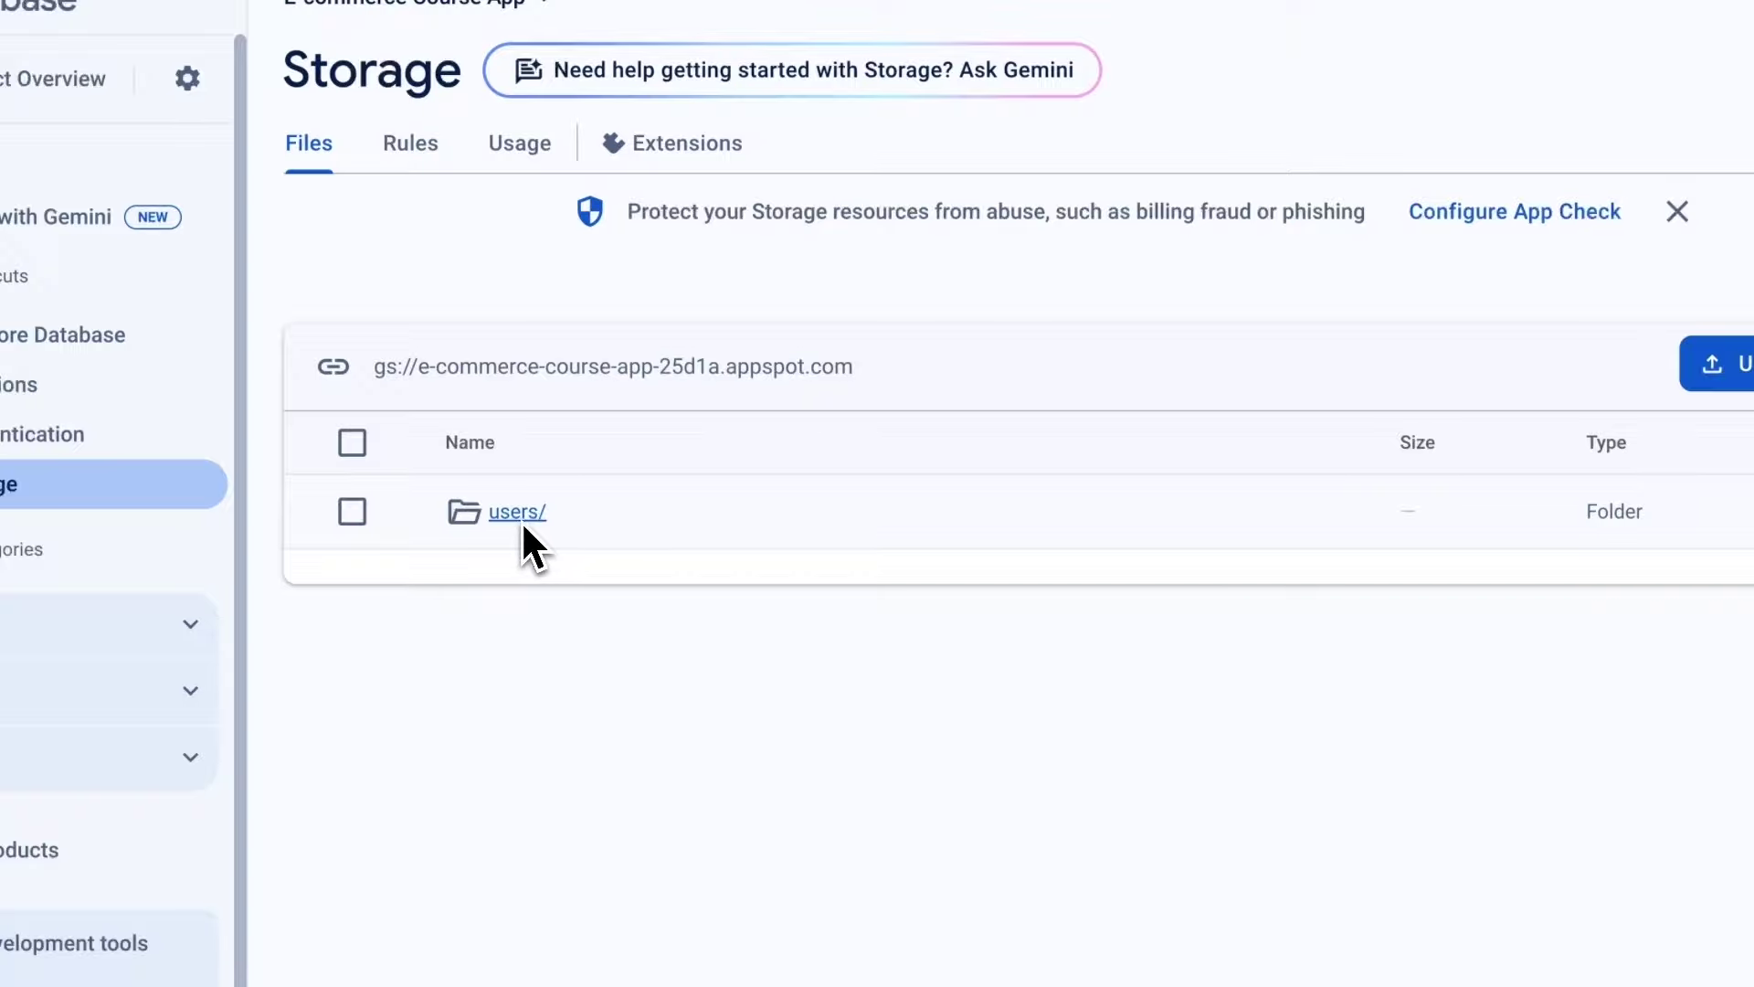
In Storage Rules, add a match /users/{userId}/{allPaths=**} block.
{"action": "left_click", "coordinate": [416, 153]}
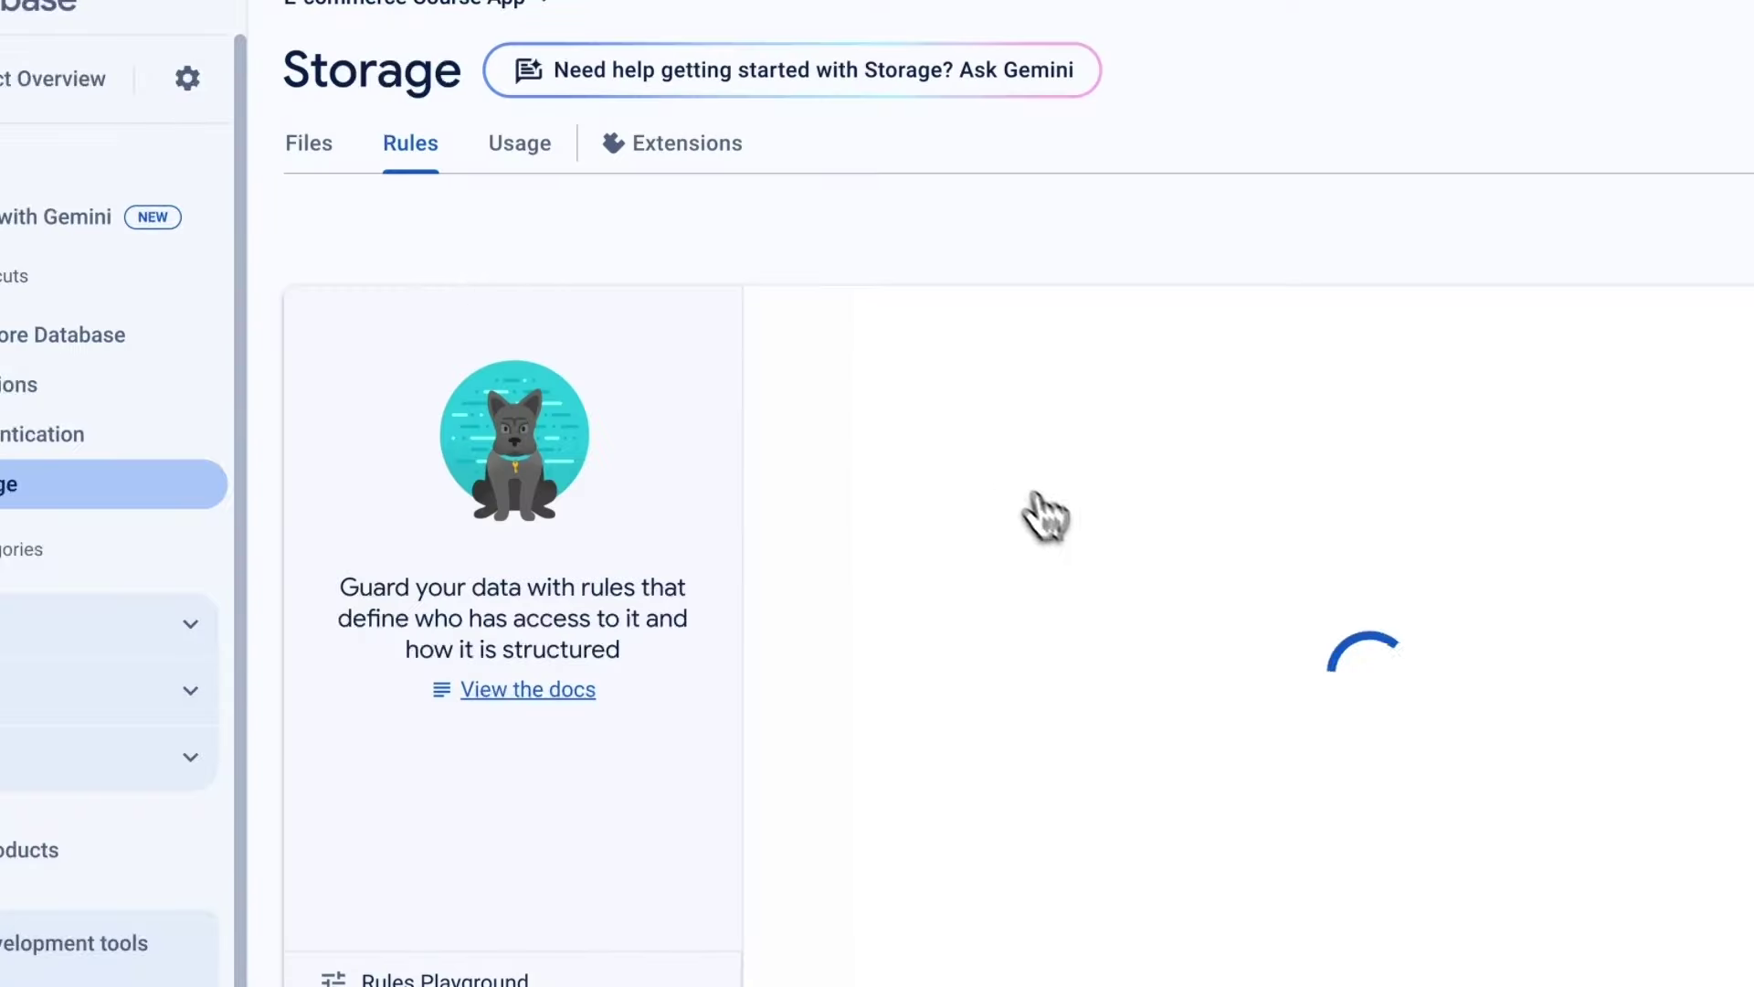
{"action": "left_click", "coordinate": [1284, 567]}
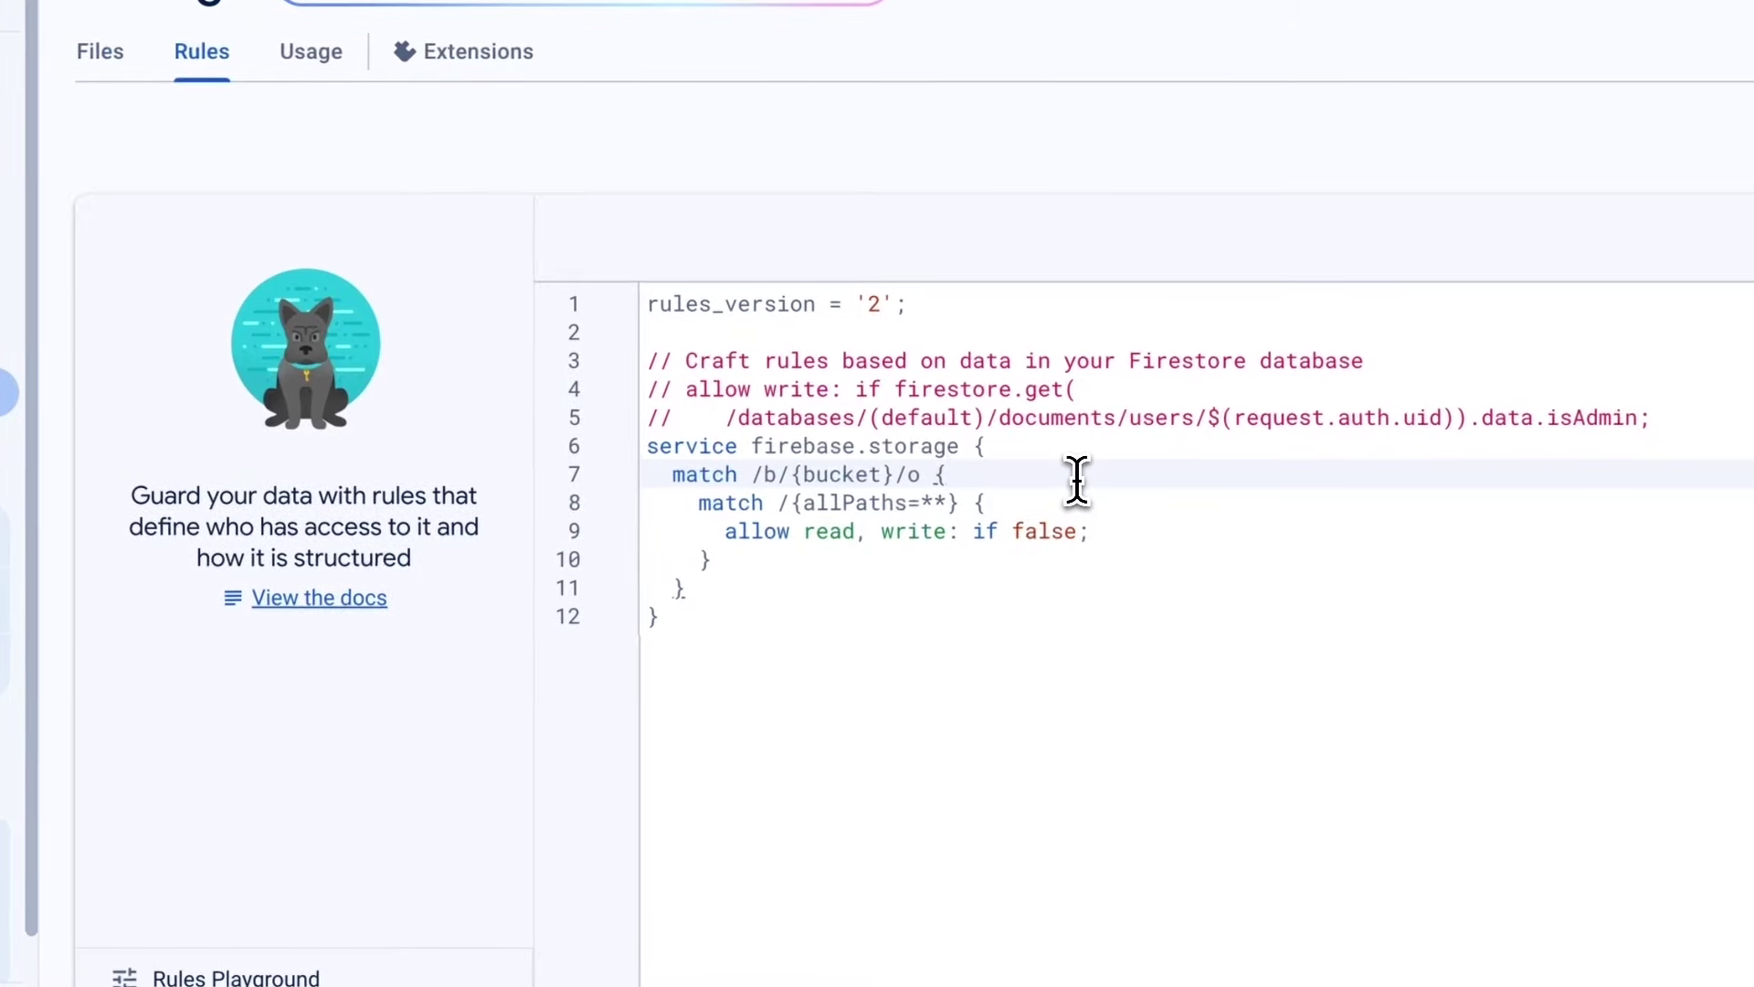
{"action": "key", "text": "Return"}
{"action": "key", "text": "Return"}
{"action": "key", "text": "Return"}
{"action": "left_click", "coordinate": [673, 529]}
{"action": "left_click", "coordinate": [672, 501]}
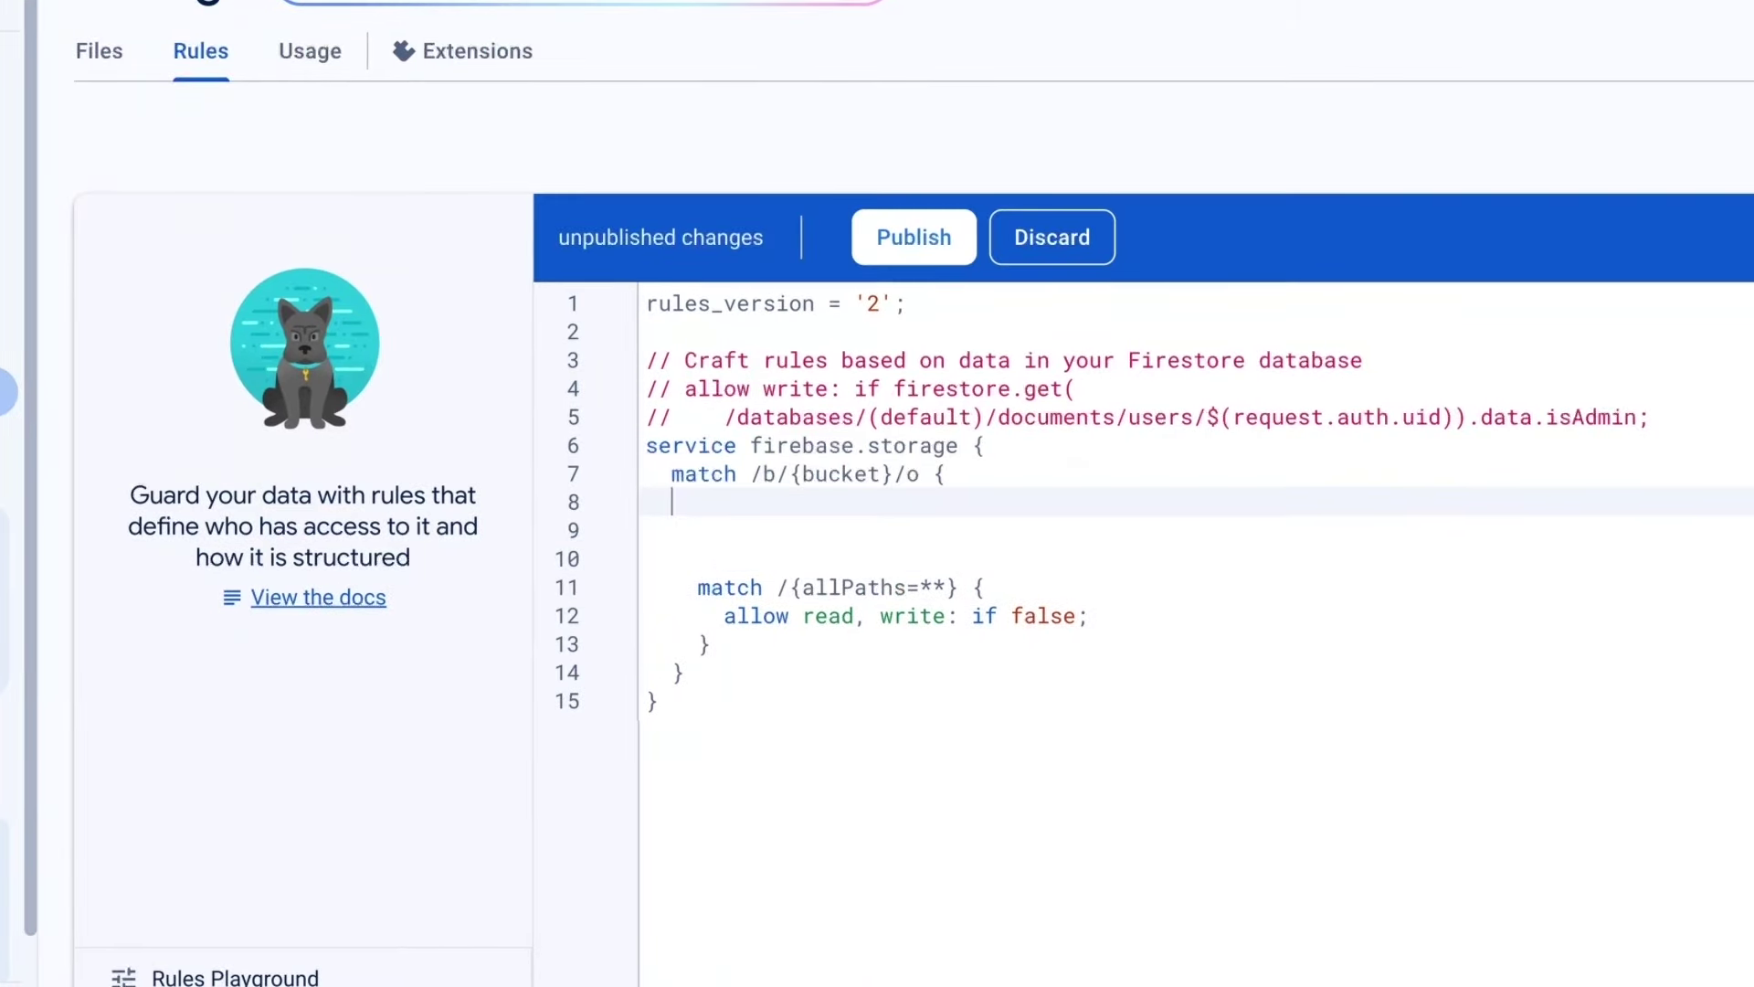
{"action": "key", "text": "Return"}
{"action": "type", "text": "match /users/{userId"}
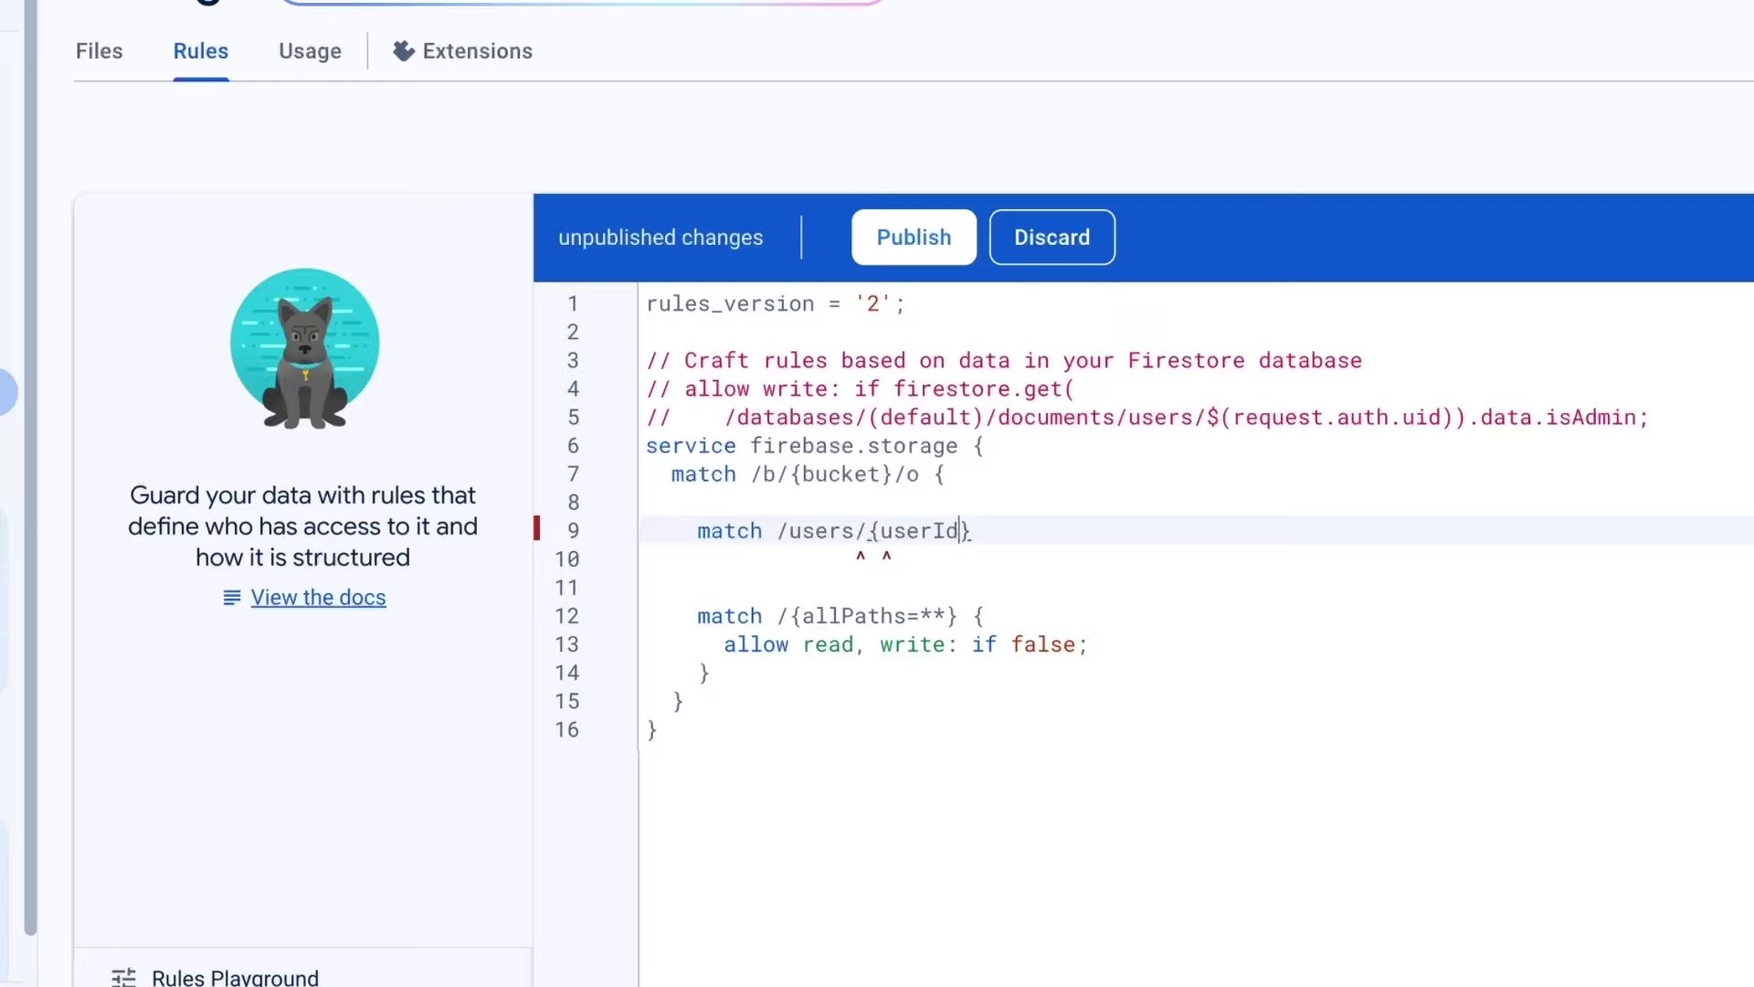
{"action": "left_click_drag", "start_coordinate": [867, 530], "coordinate": [911, 533]}
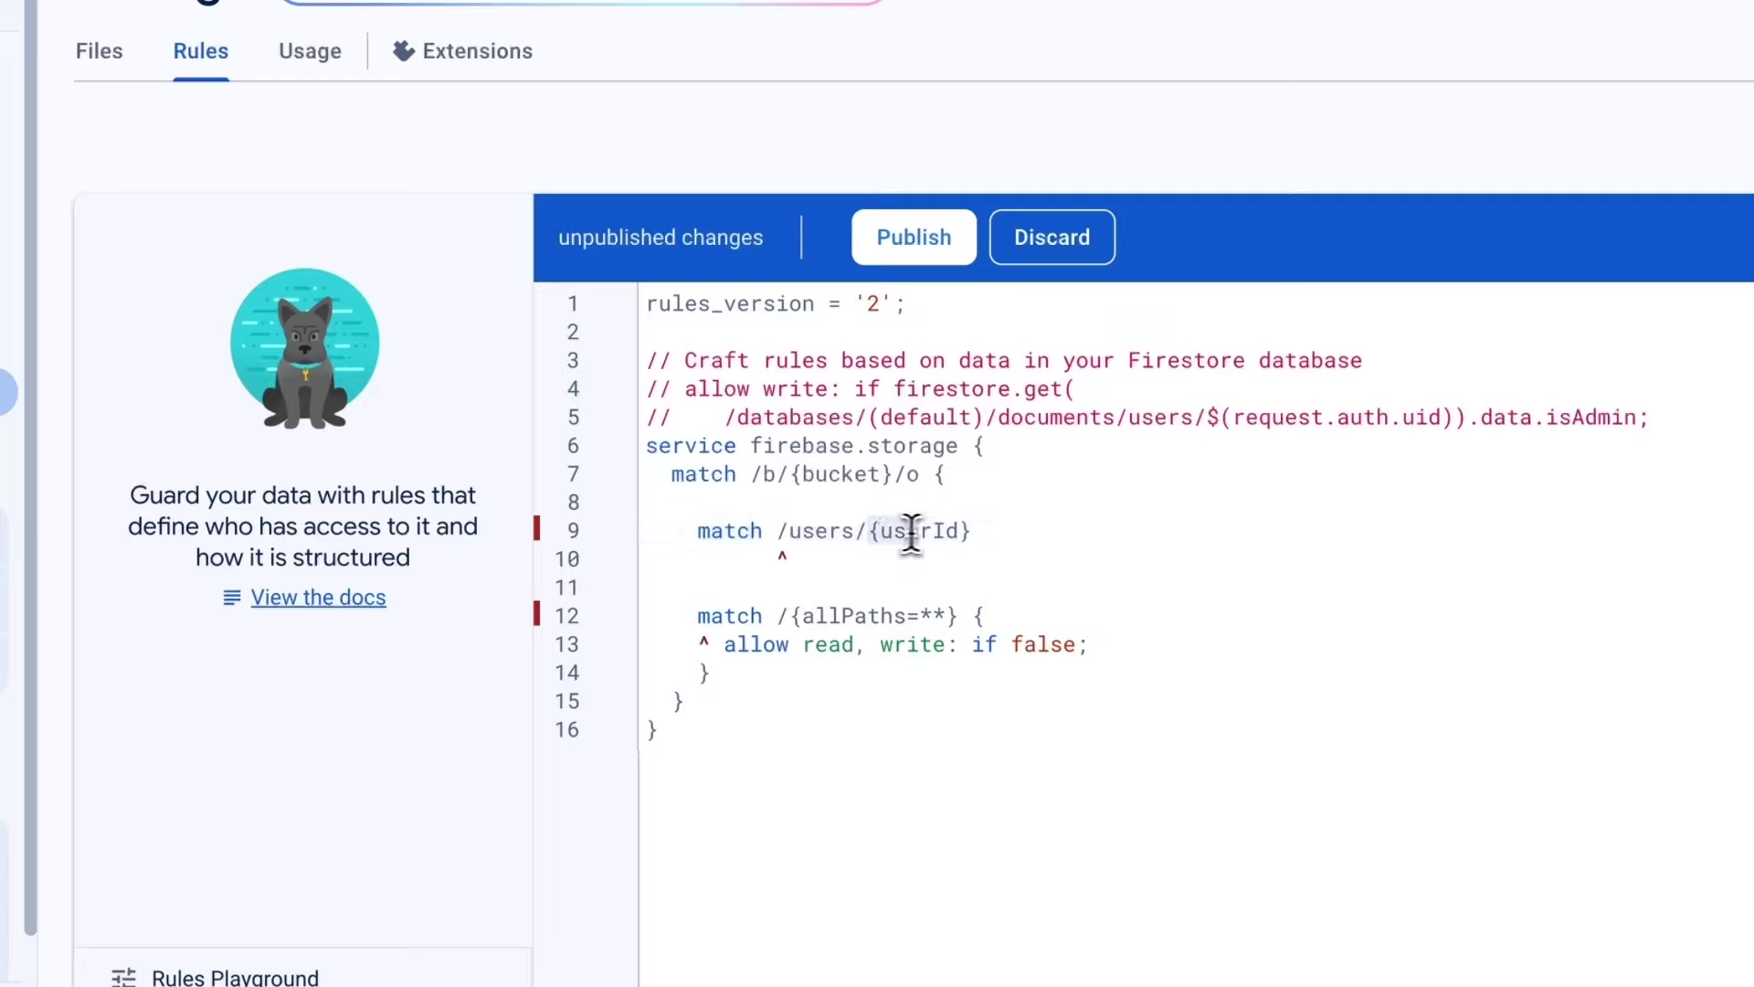
{"action": "left_click", "coordinate": [982, 532]}
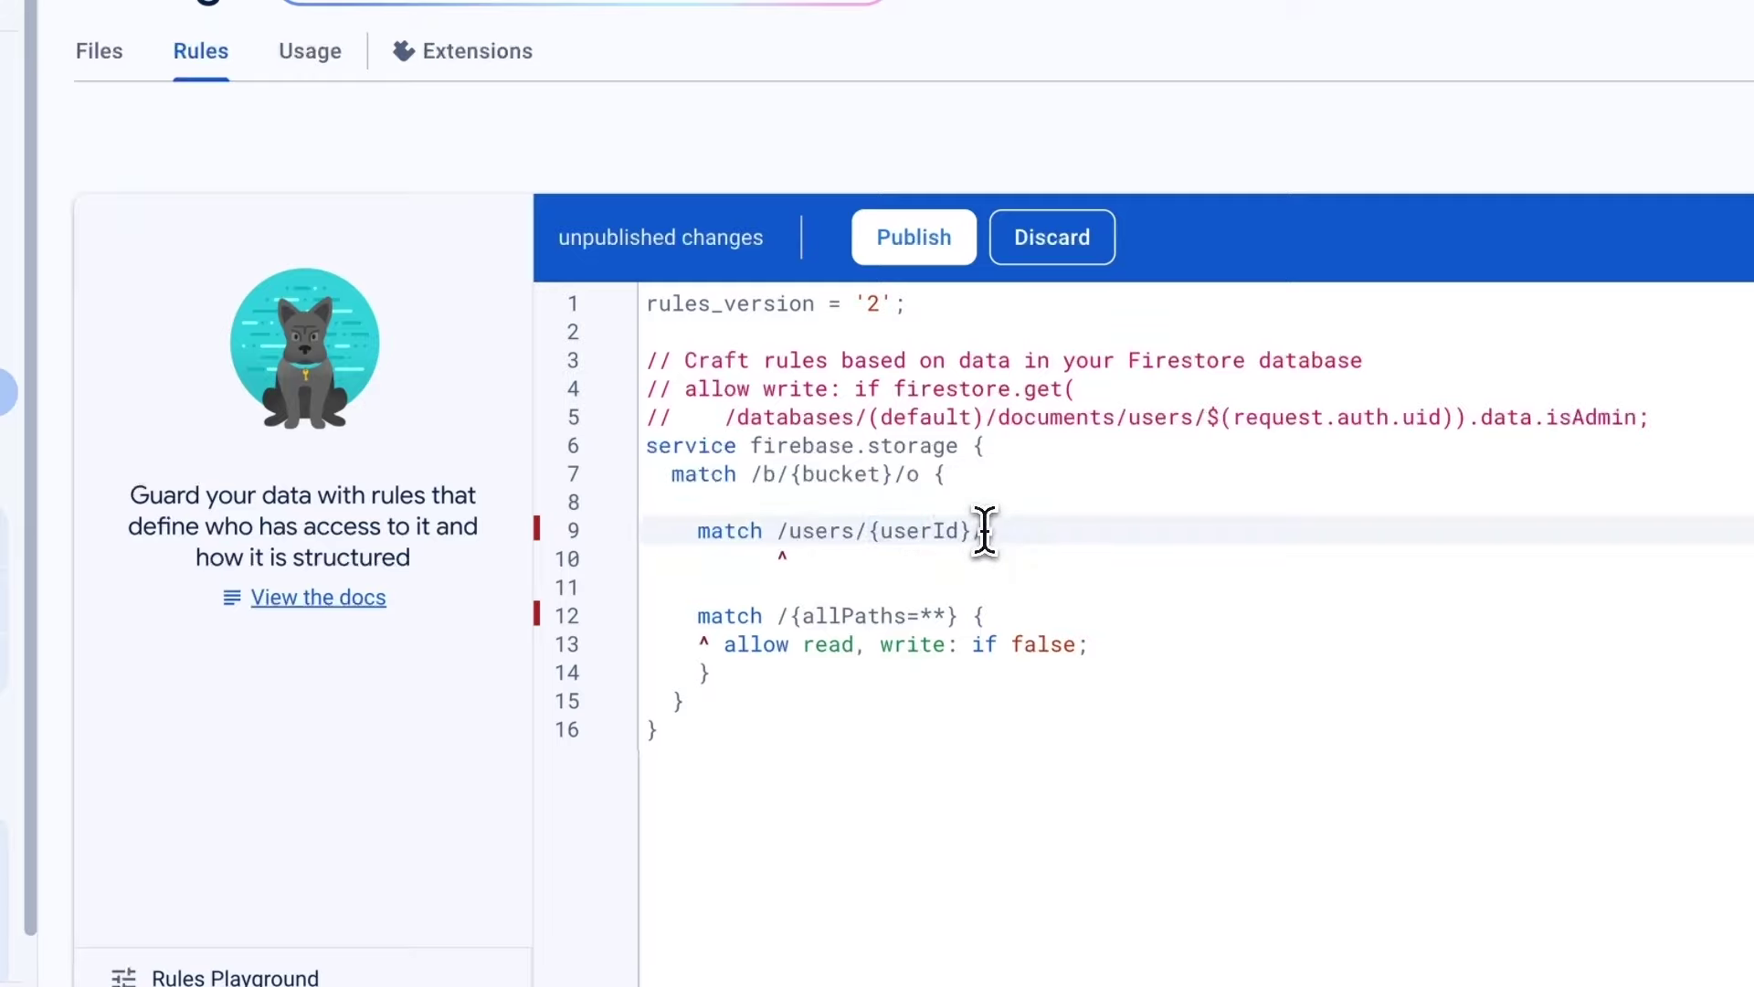
{"action": "type", "text": "/"}
{"action": "mouse_move", "coordinate": [957, 614]}
{"action": "left_mouse_down"}
{"action": "mouse_move", "coordinate": [779, 615]}
{"action": "mouse_move", "coordinate": [802, 603]}
{"action": "left_mouse_up"}
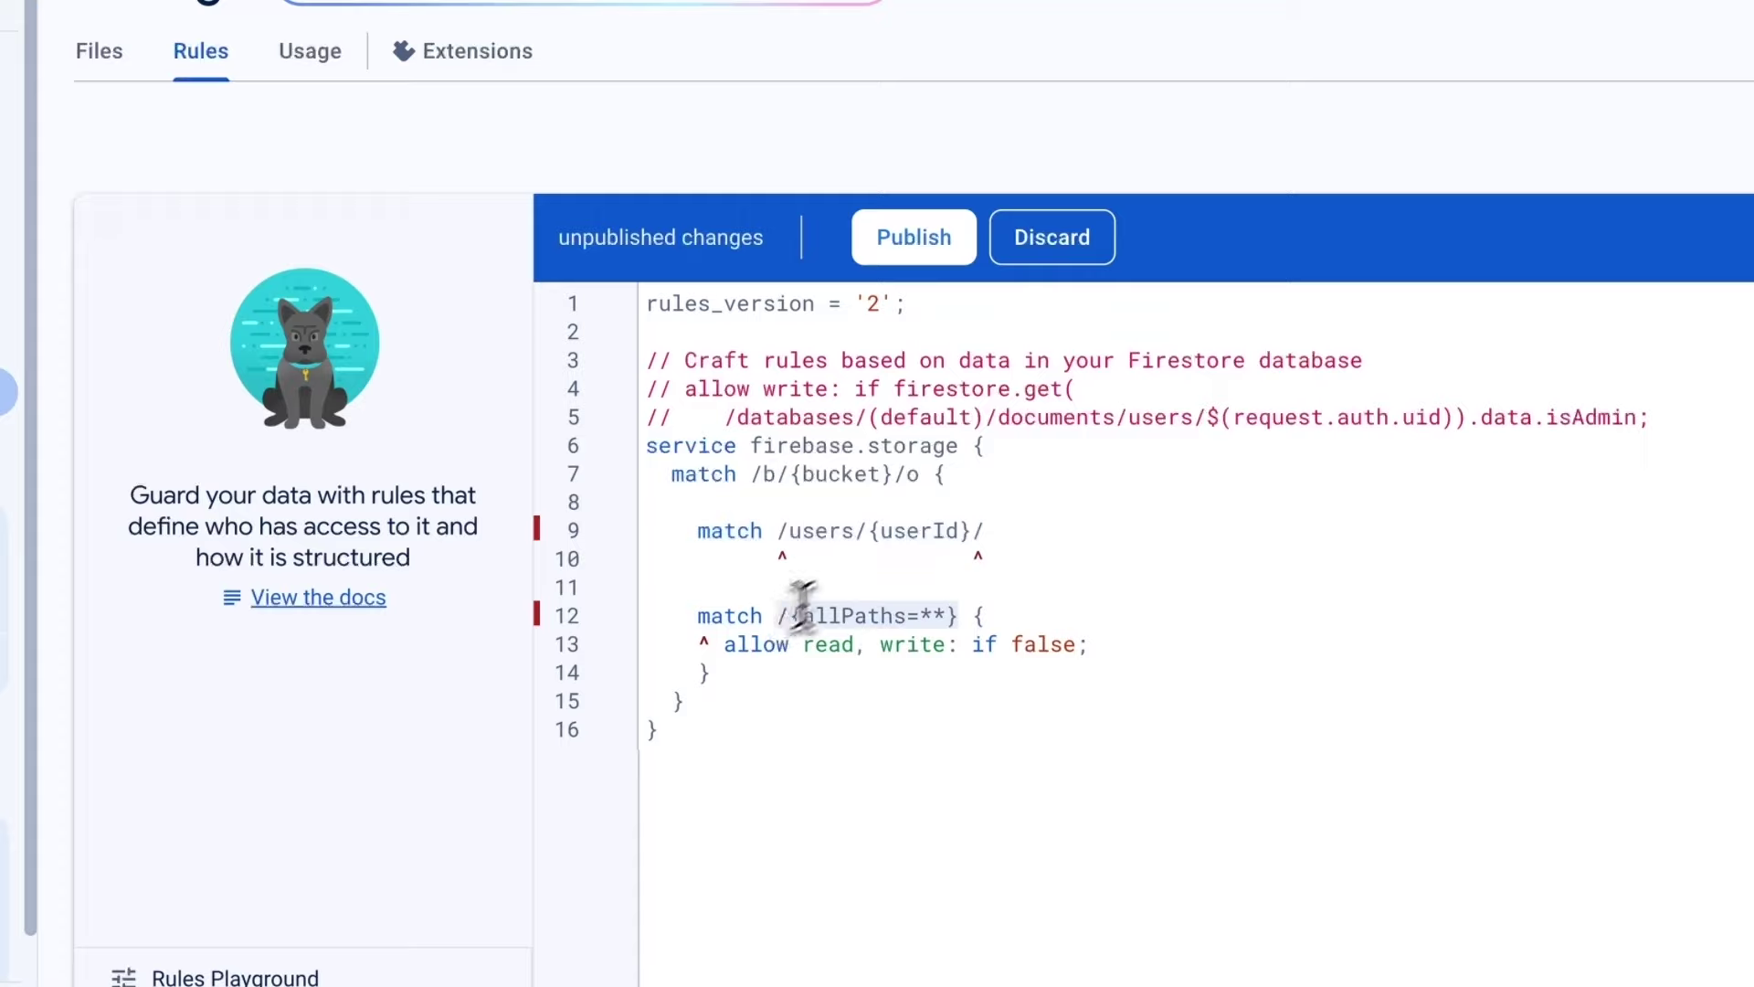
{"action": "left_click", "coordinate": [1011, 531]}
{"action": "type", "text": "/{allPaths=**}"}
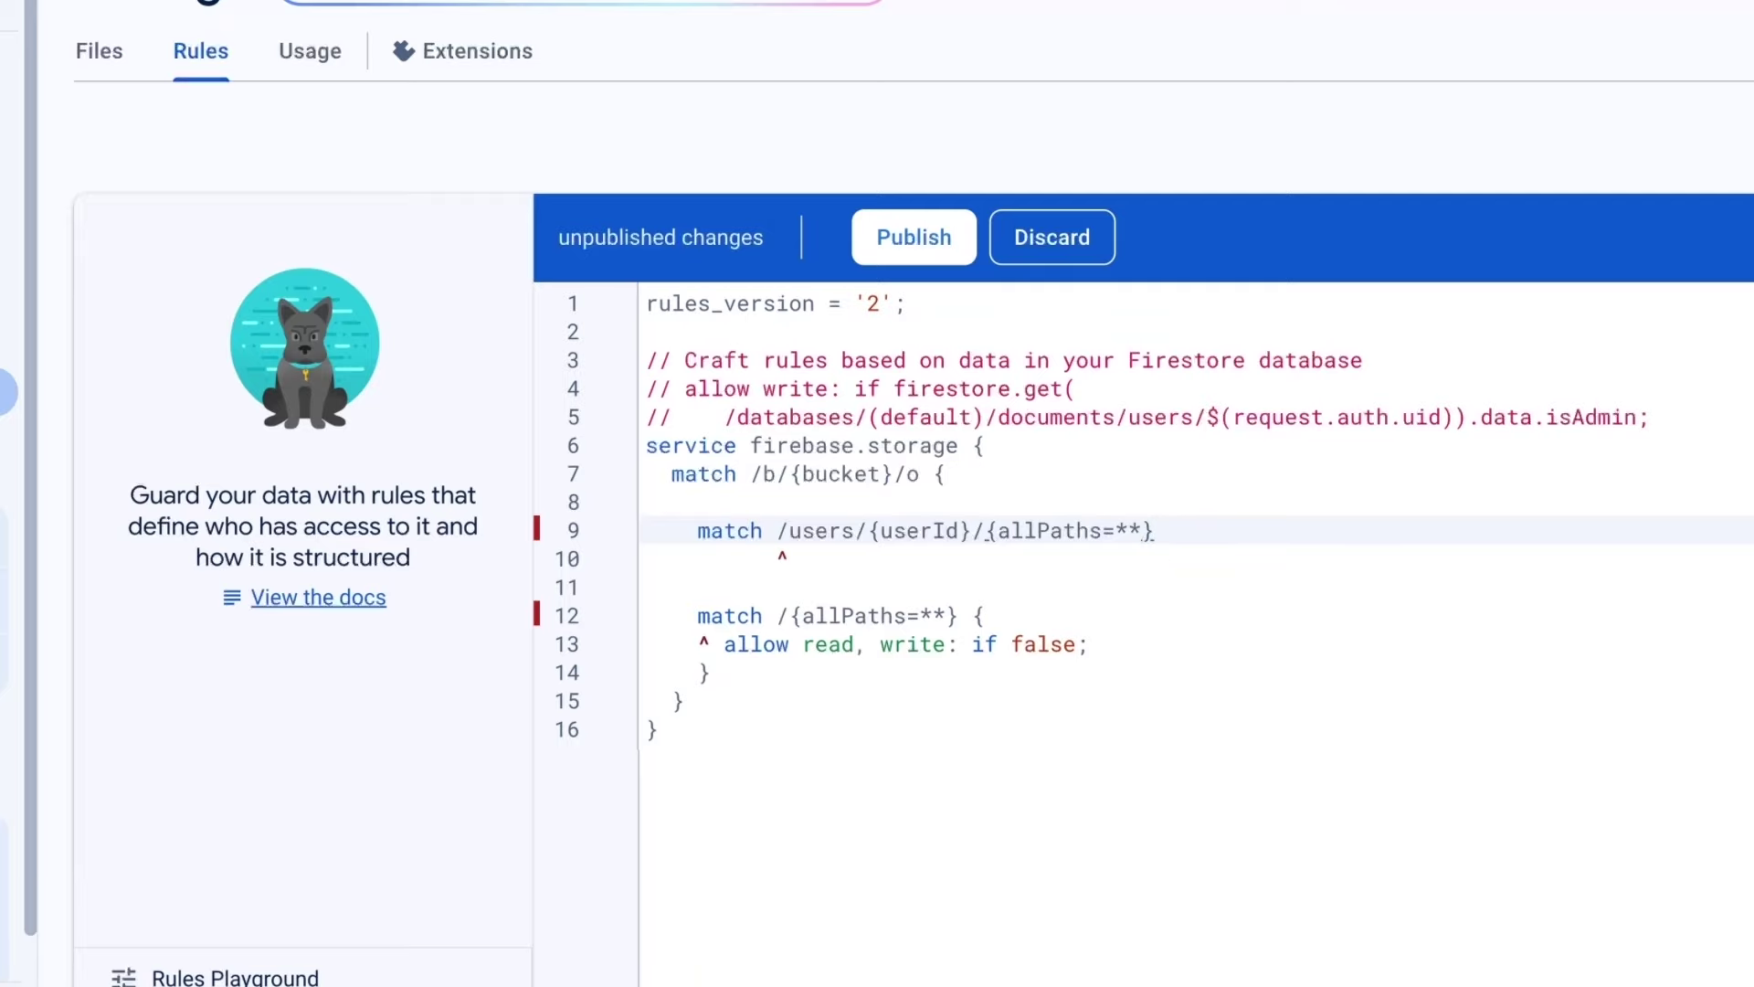
{"action": "key", "text": "Return"}
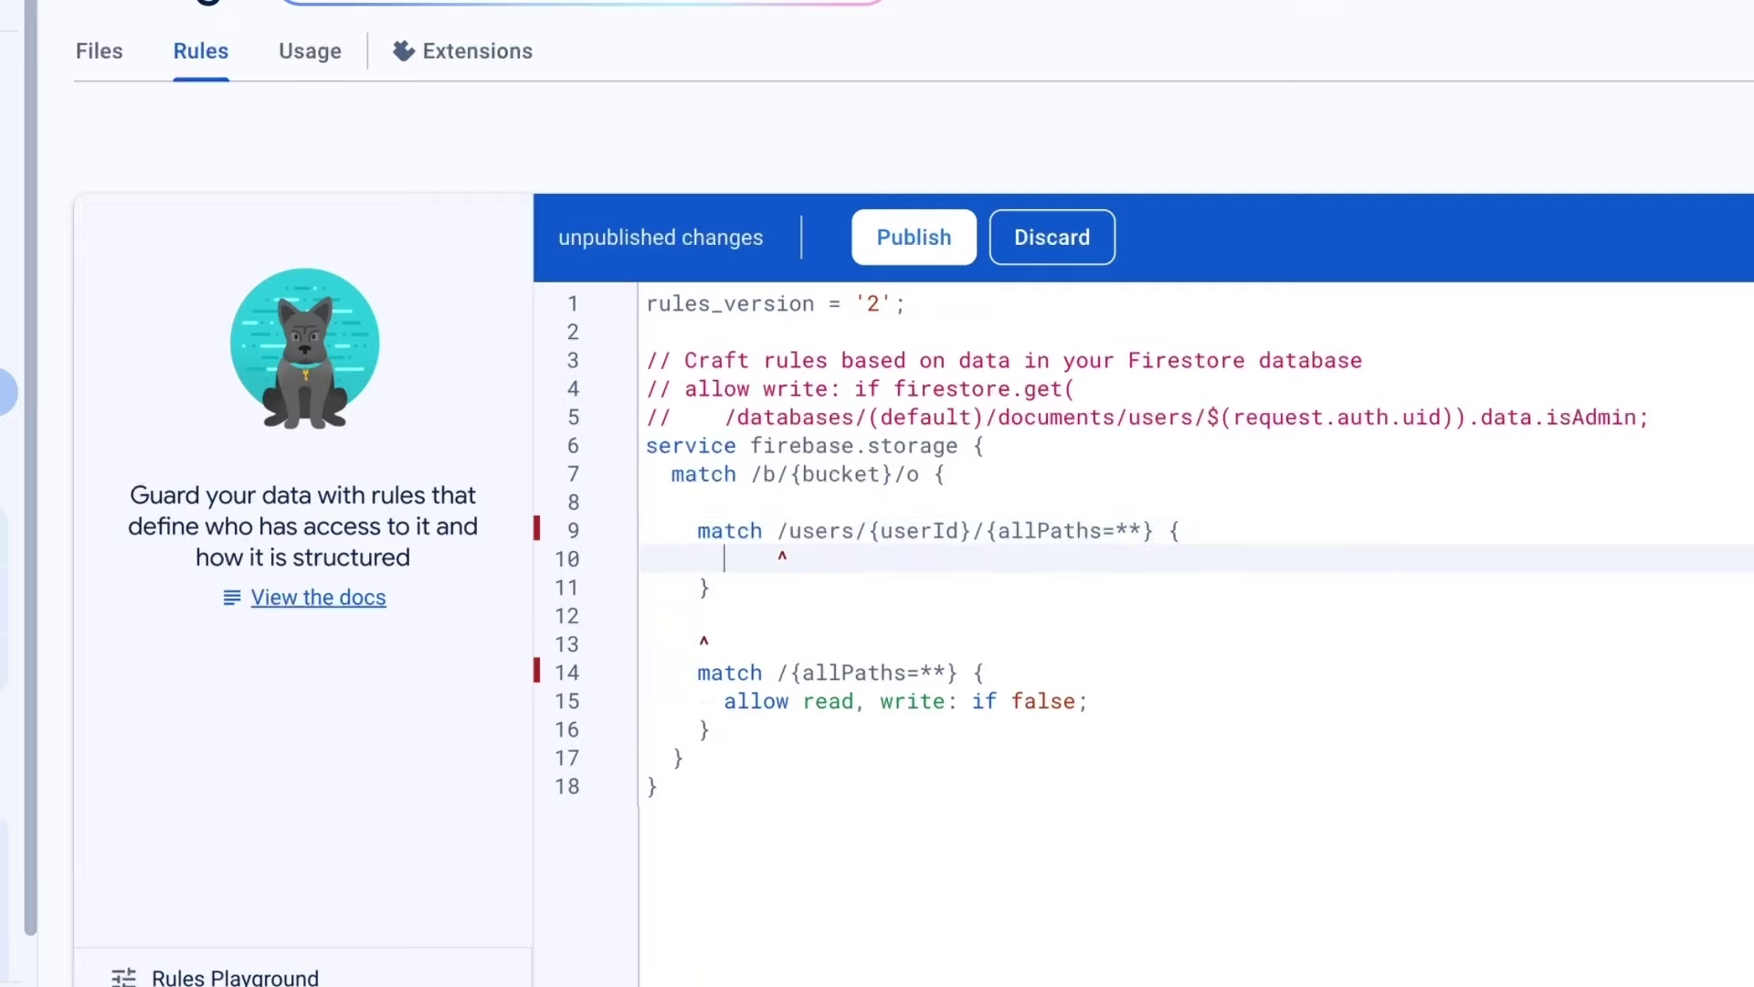
Inside it, add an allow read, write statement conditioned on request.auth.uid.
{"action": "left_click_drag", "start_coordinate": [718, 705], "coordinate": [1092, 700]}
{"action": "key", "text": "ctrl+c"}
{"action": "left_click", "coordinate": [811, 560]}
{"action": "key", "text": "ctrl+v"}
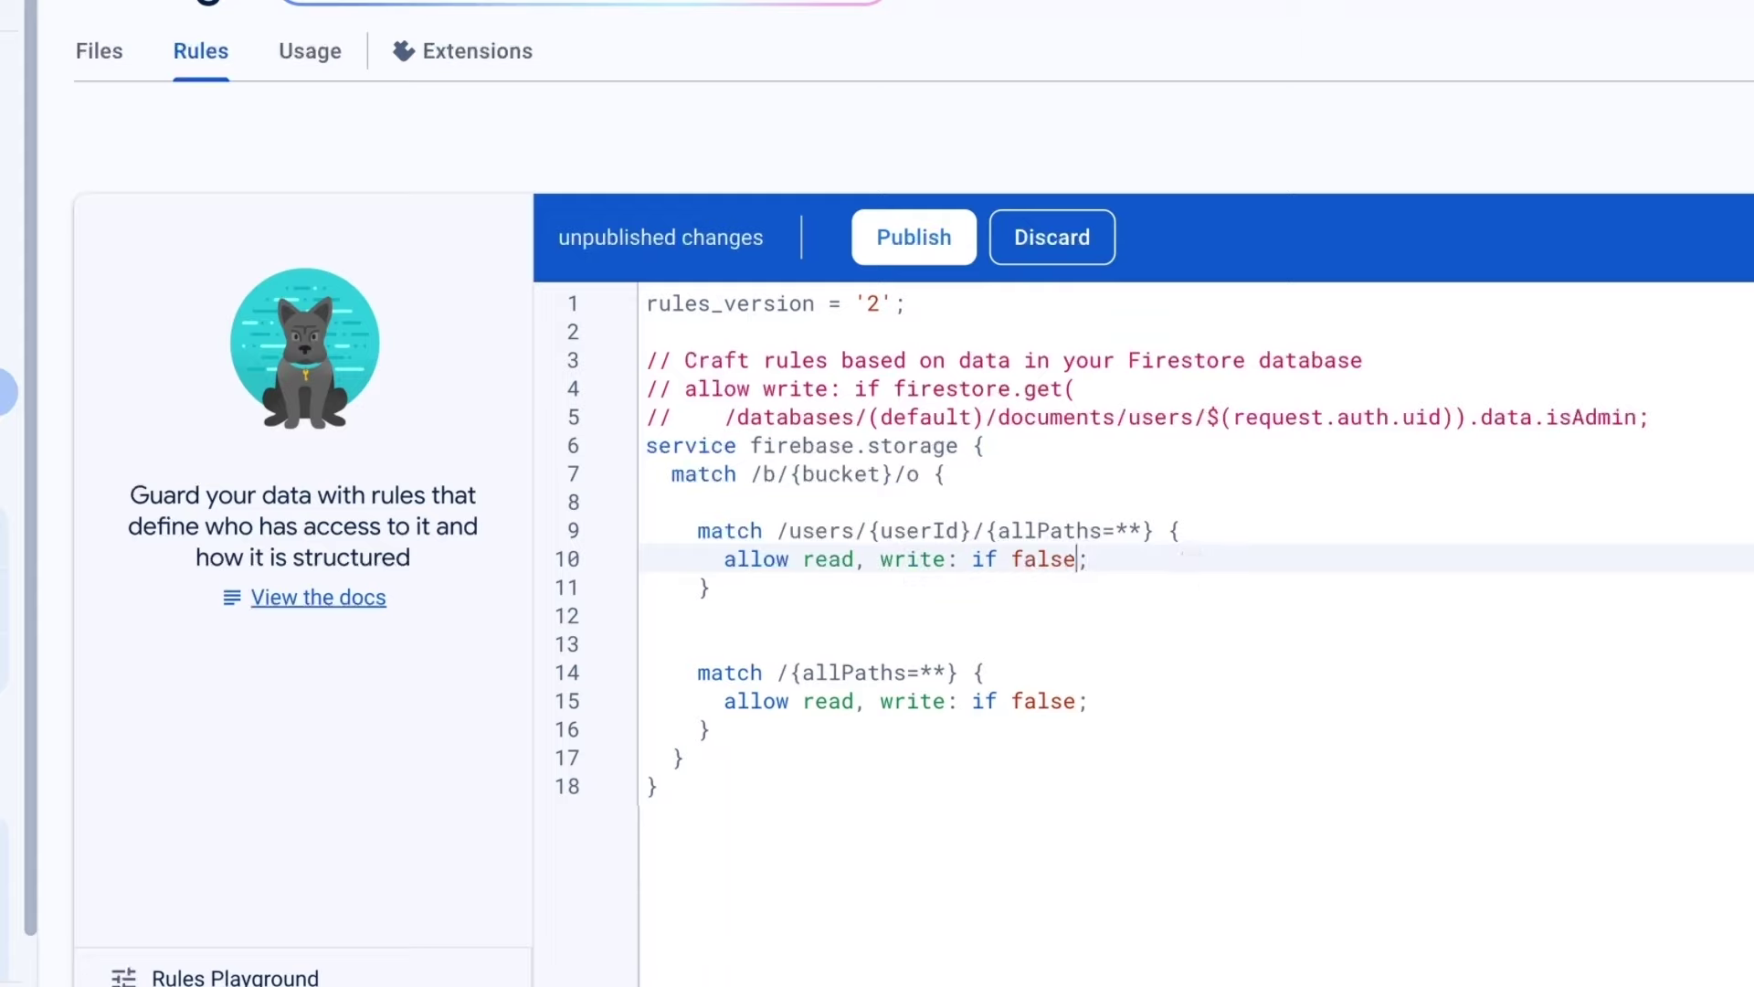
{"action": "key", "text": "ctrl+shift+Left"}
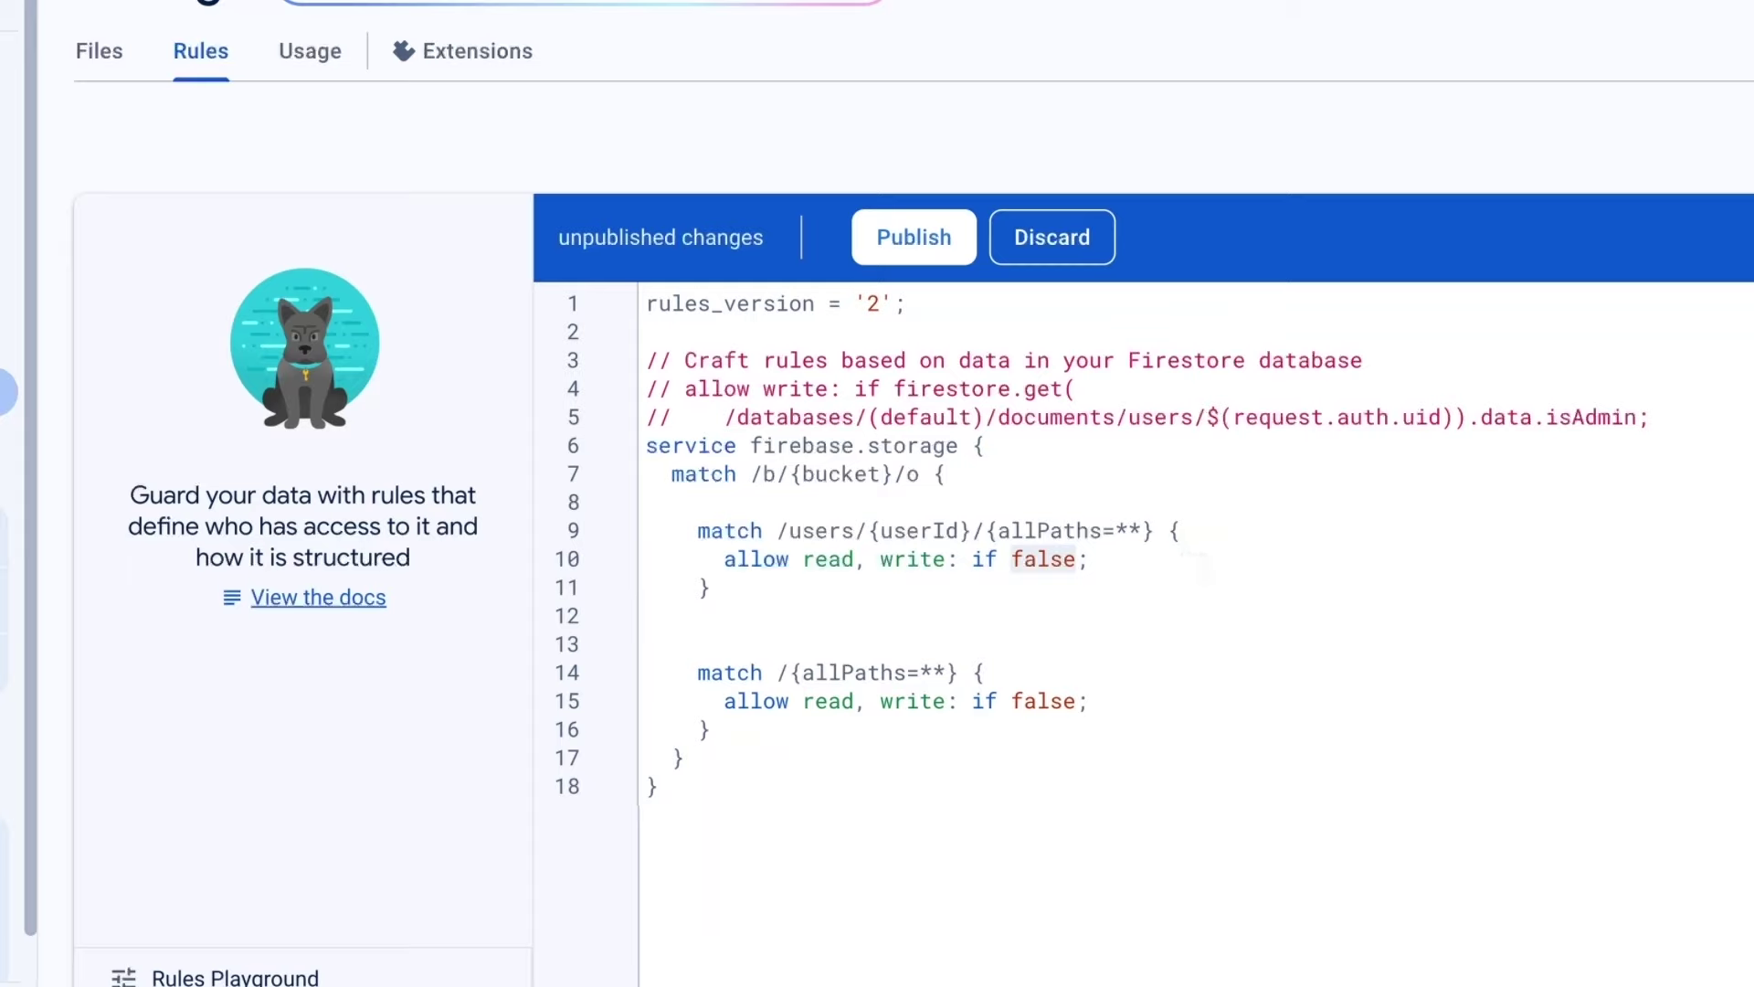
{"action": "key", "text": "BackSpace"}
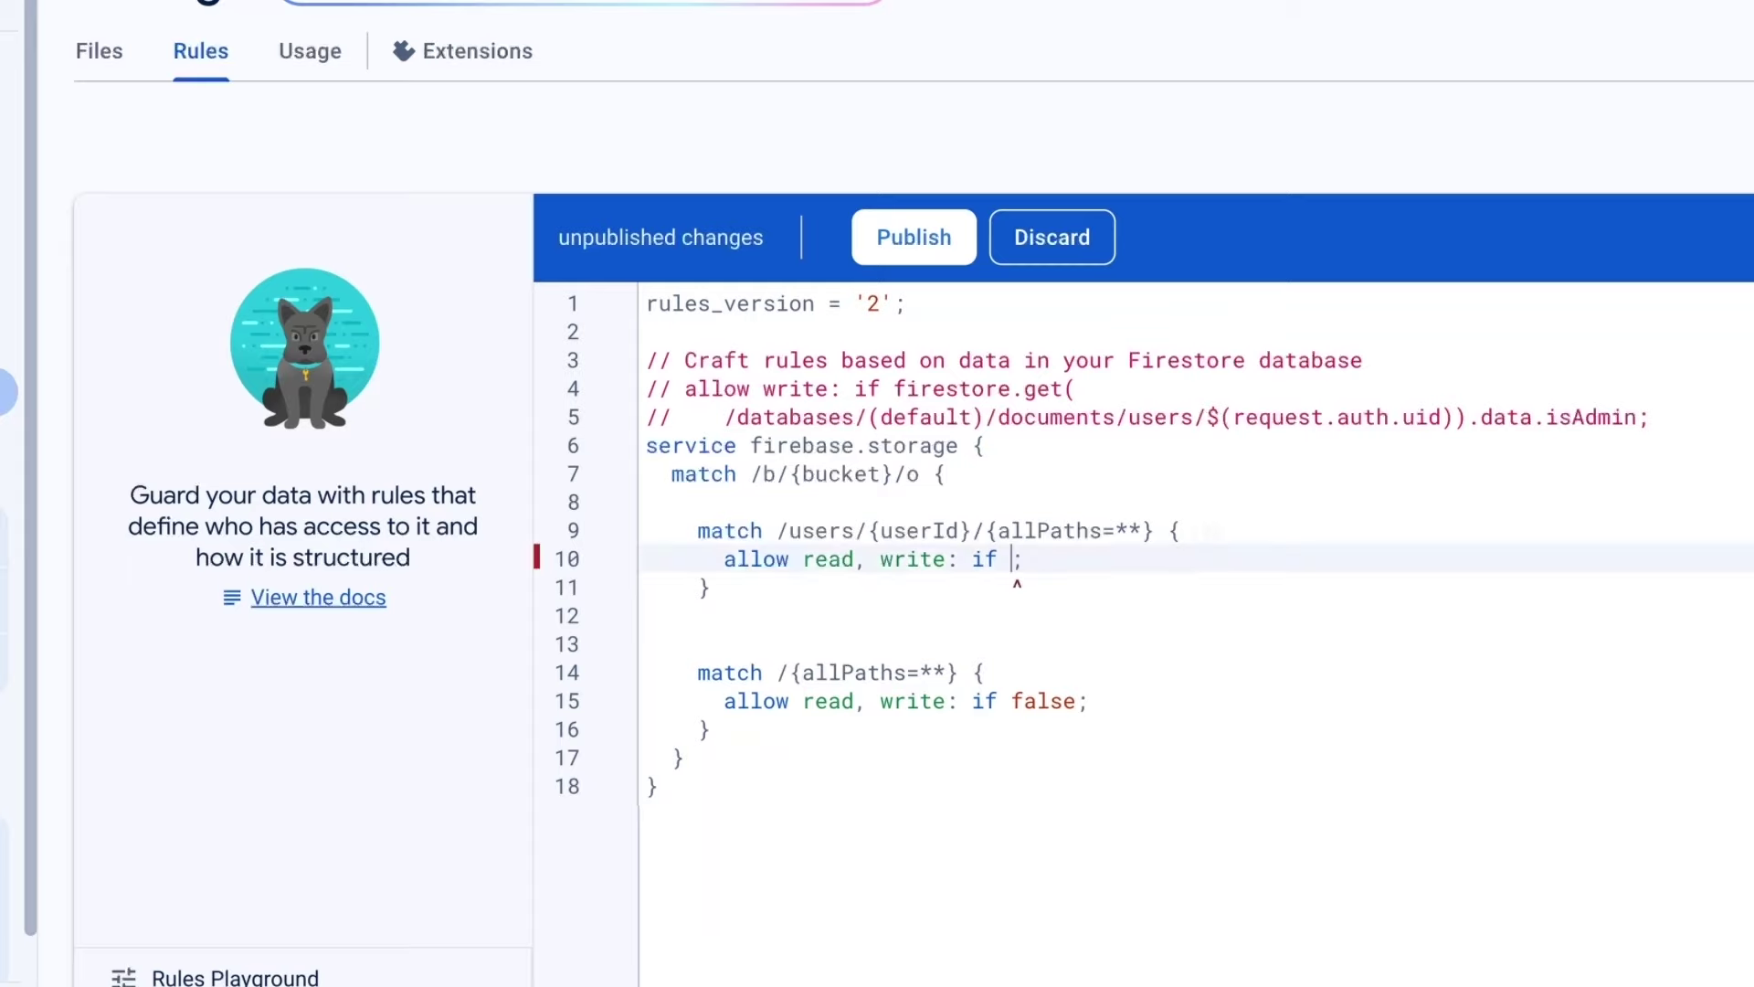
{"action": "type", "text": "re"}
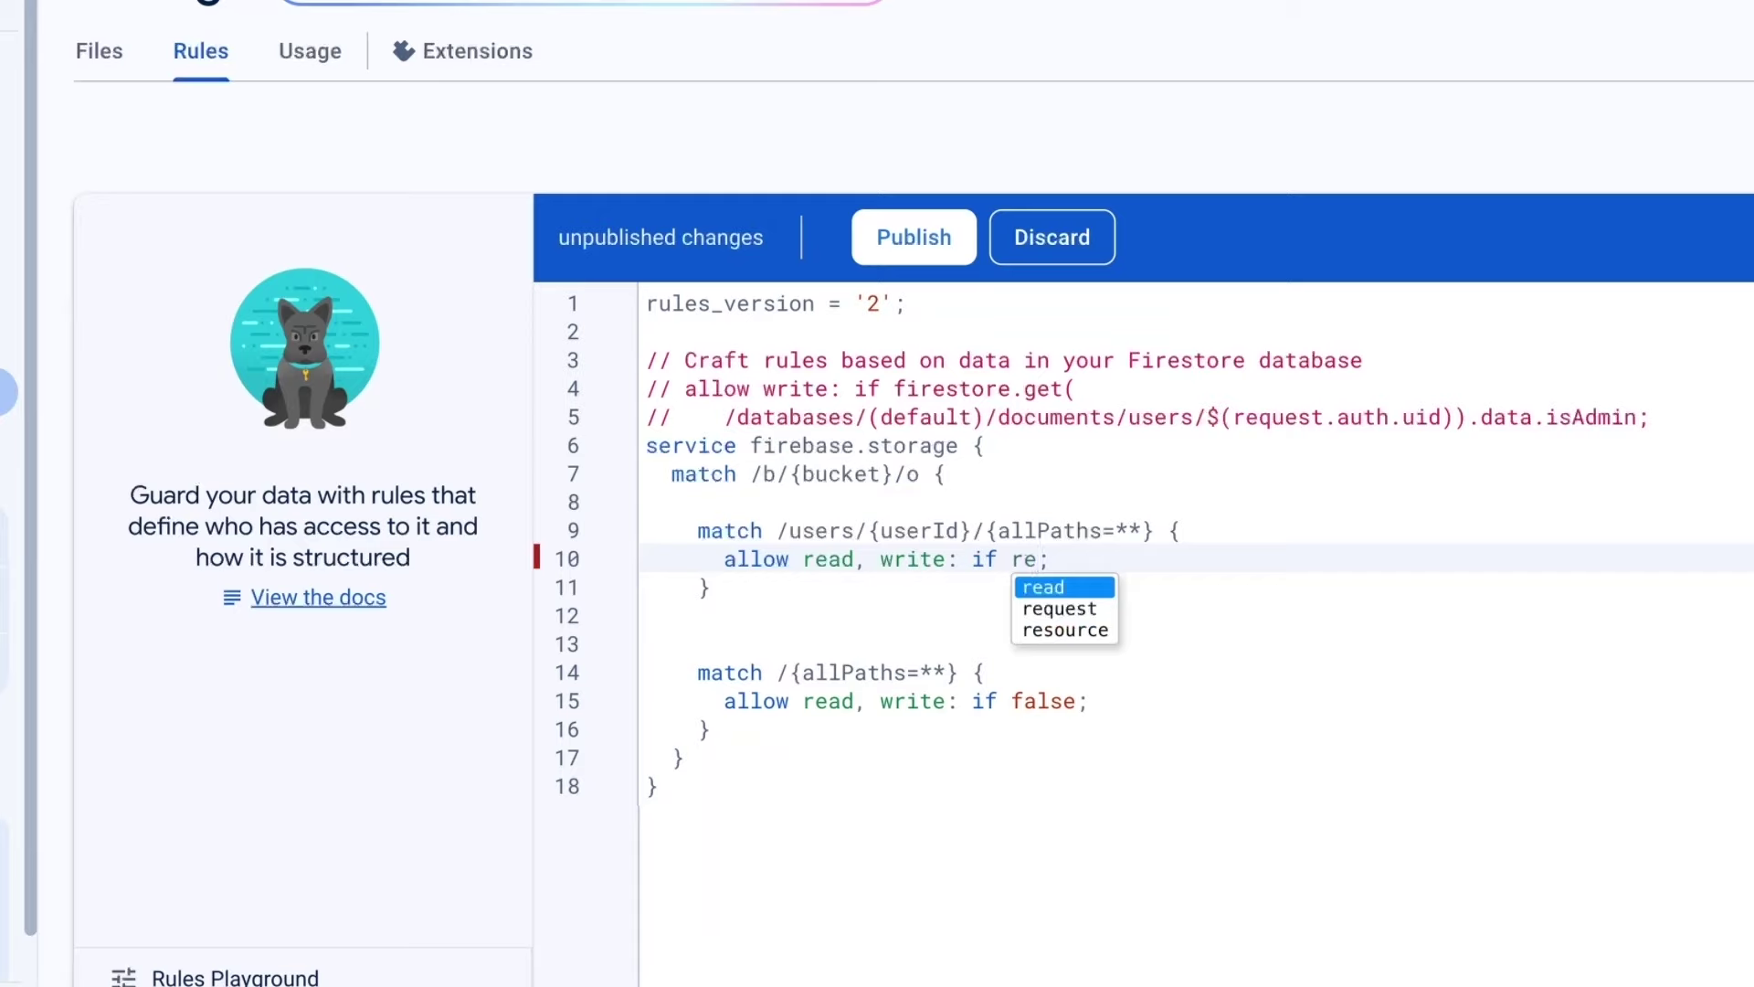
{"action": "key", "text": "Down"}
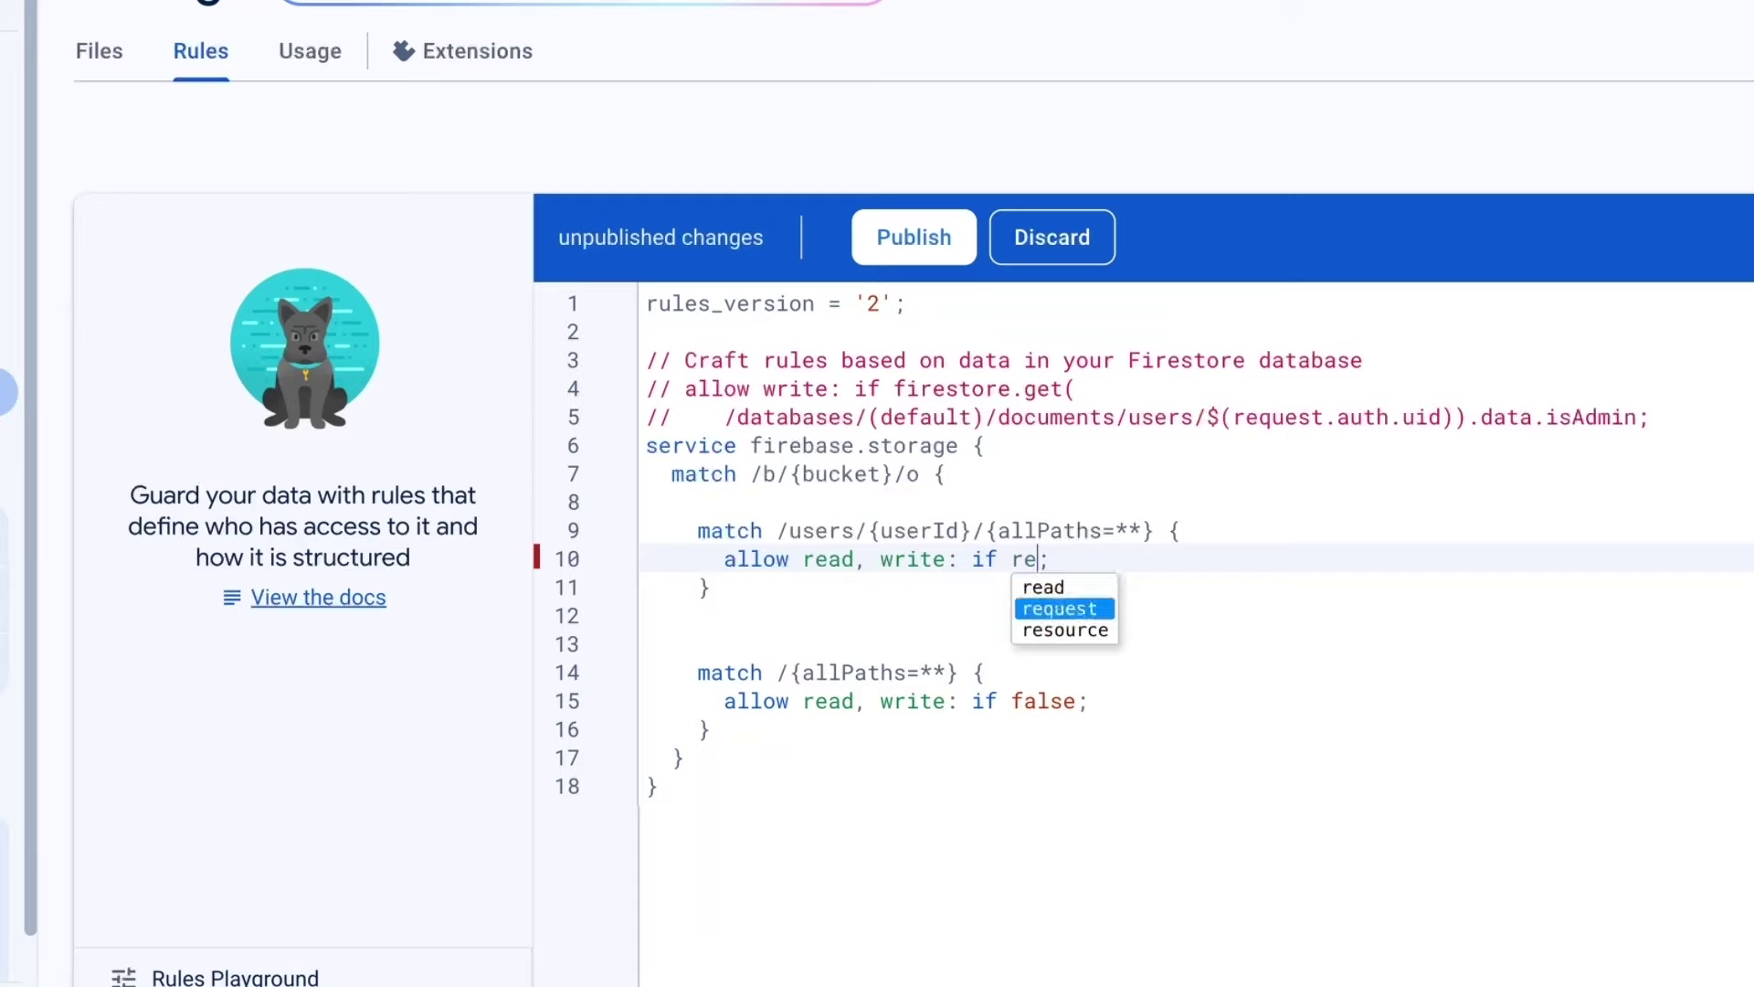
{"action": "type", "text": "quest"}
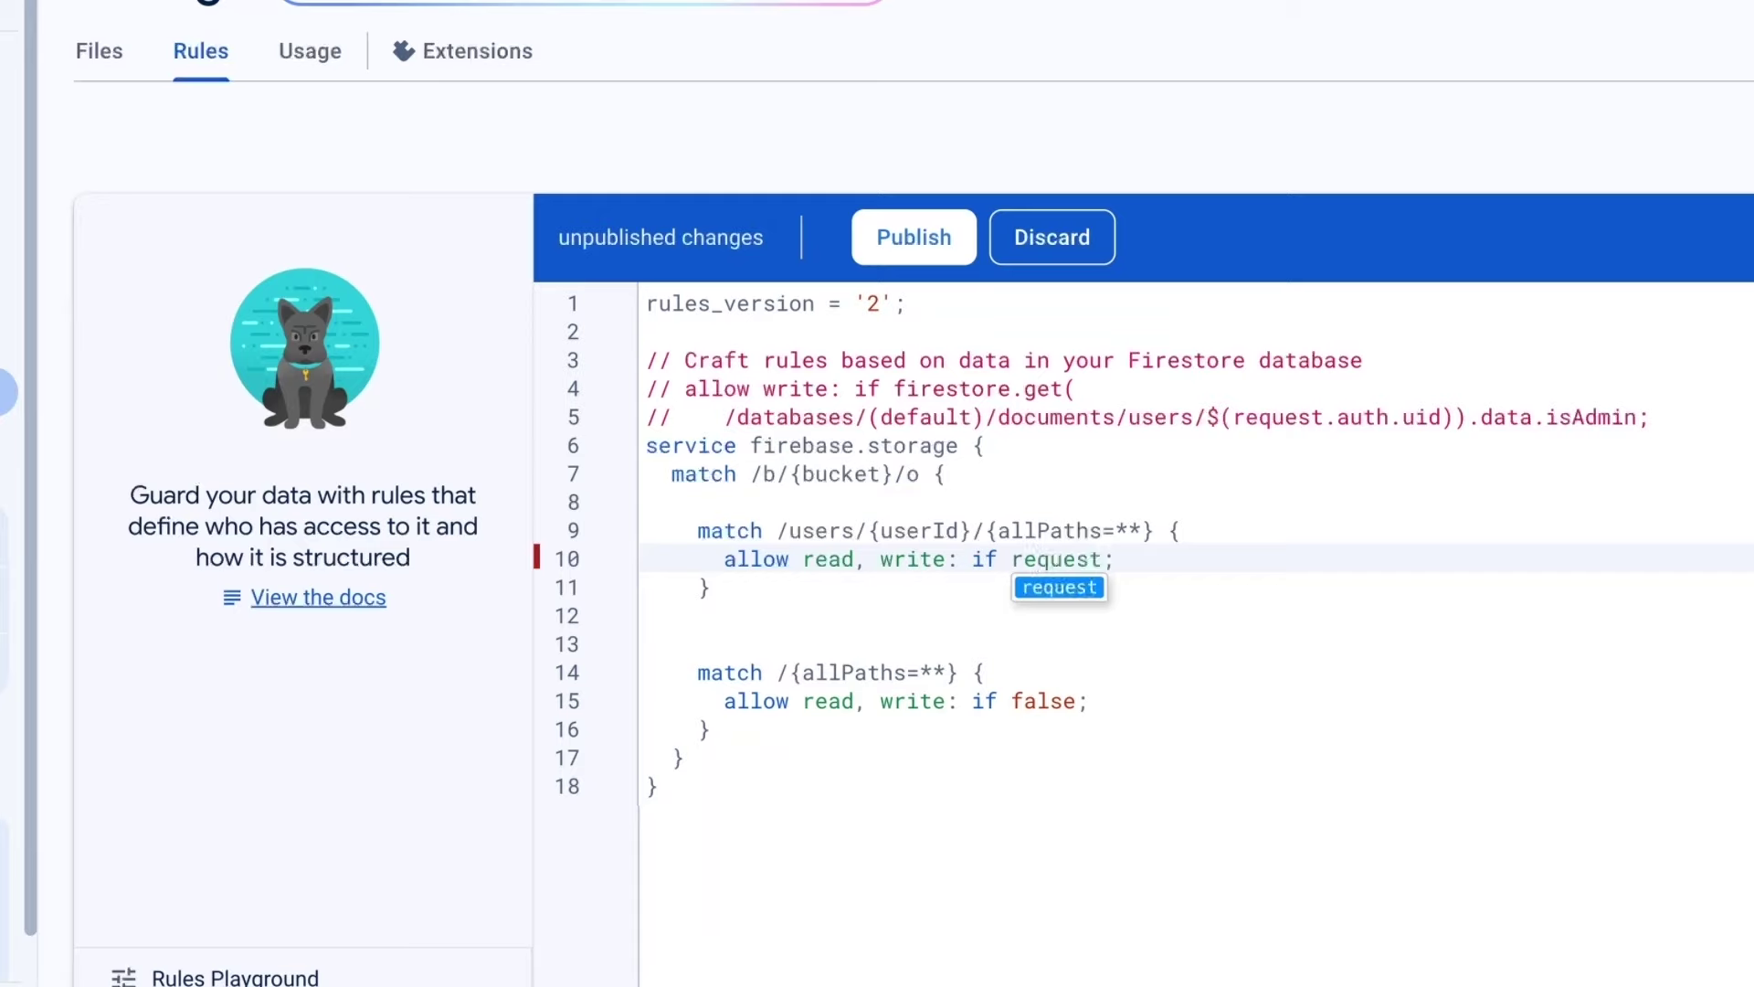
{"action": "type", "text": "."}
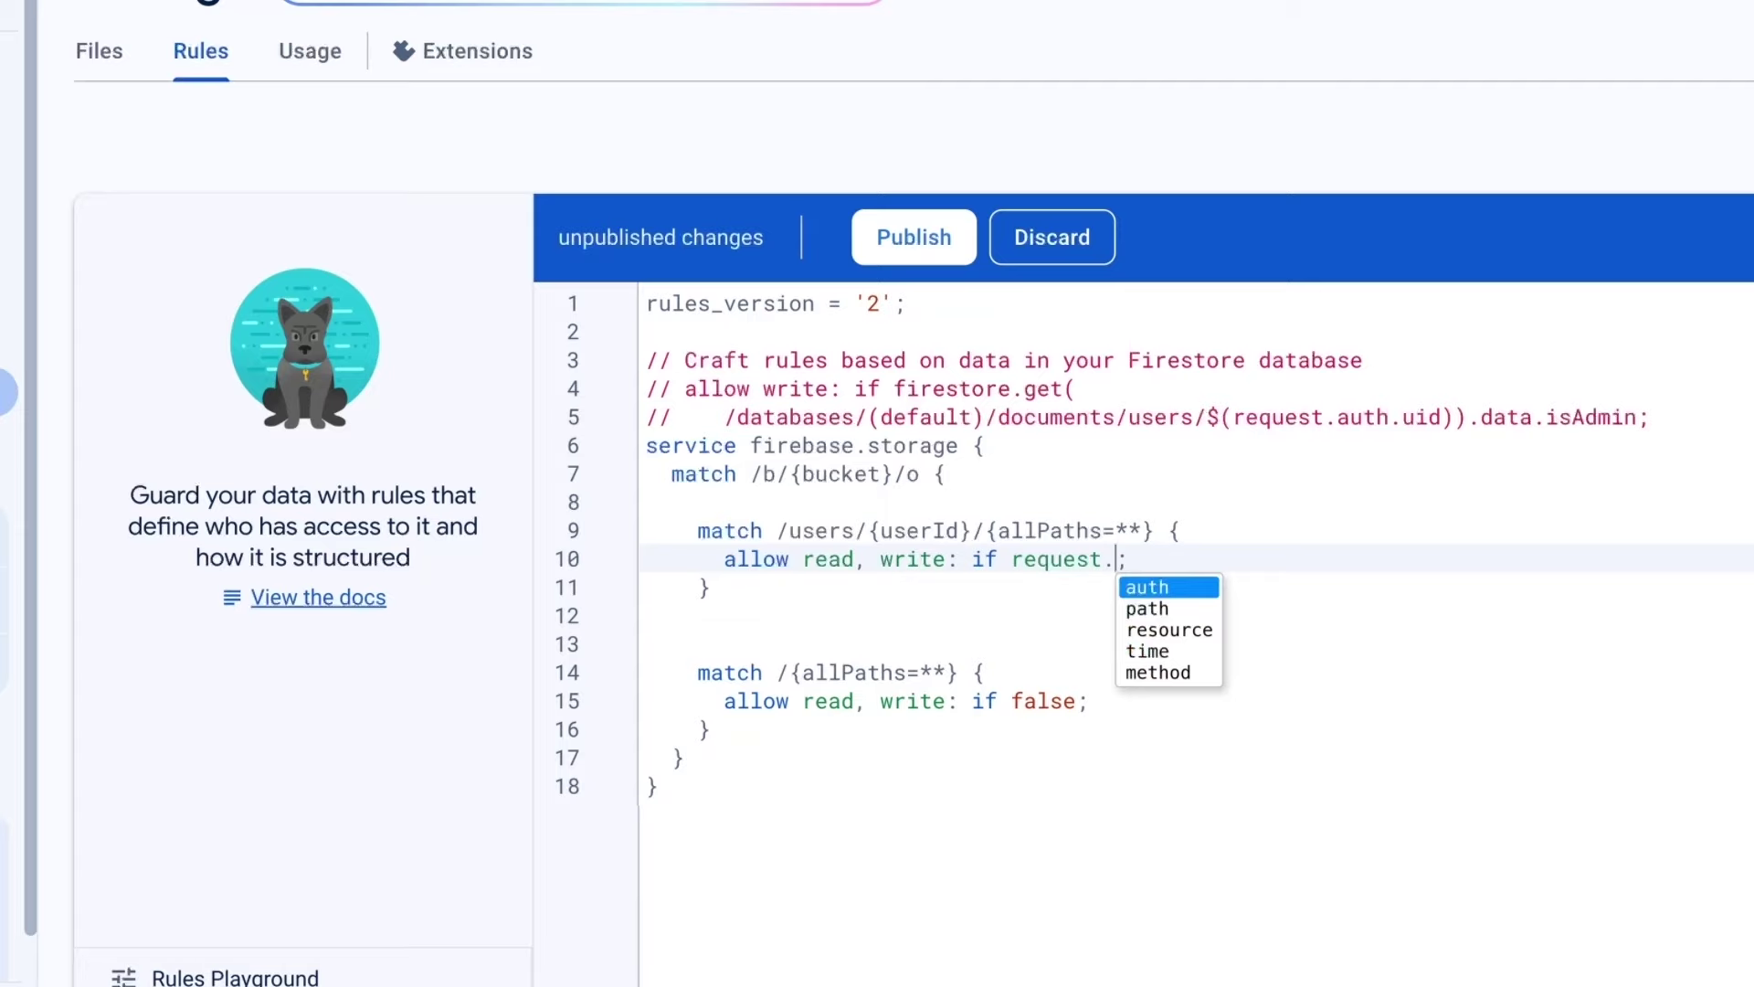
{"action": "type", "text": "auth."}
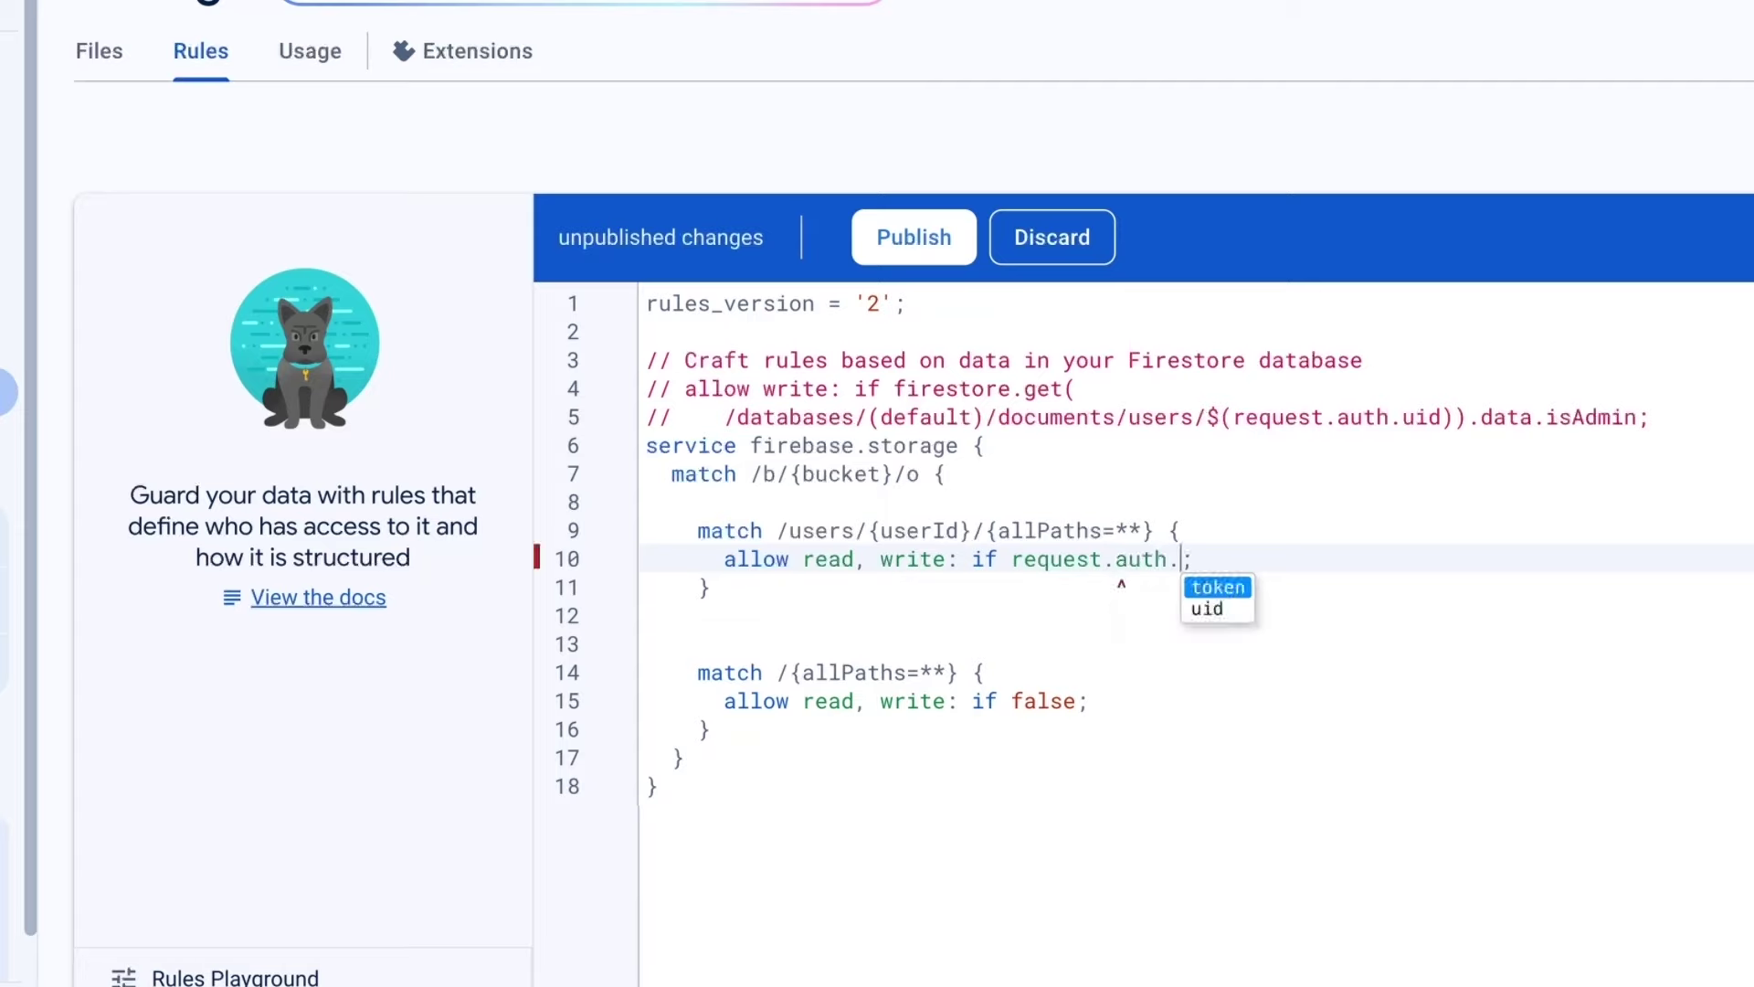
{"action": "key", "text": "Down"}
{"action": "type", "text": "uid"}
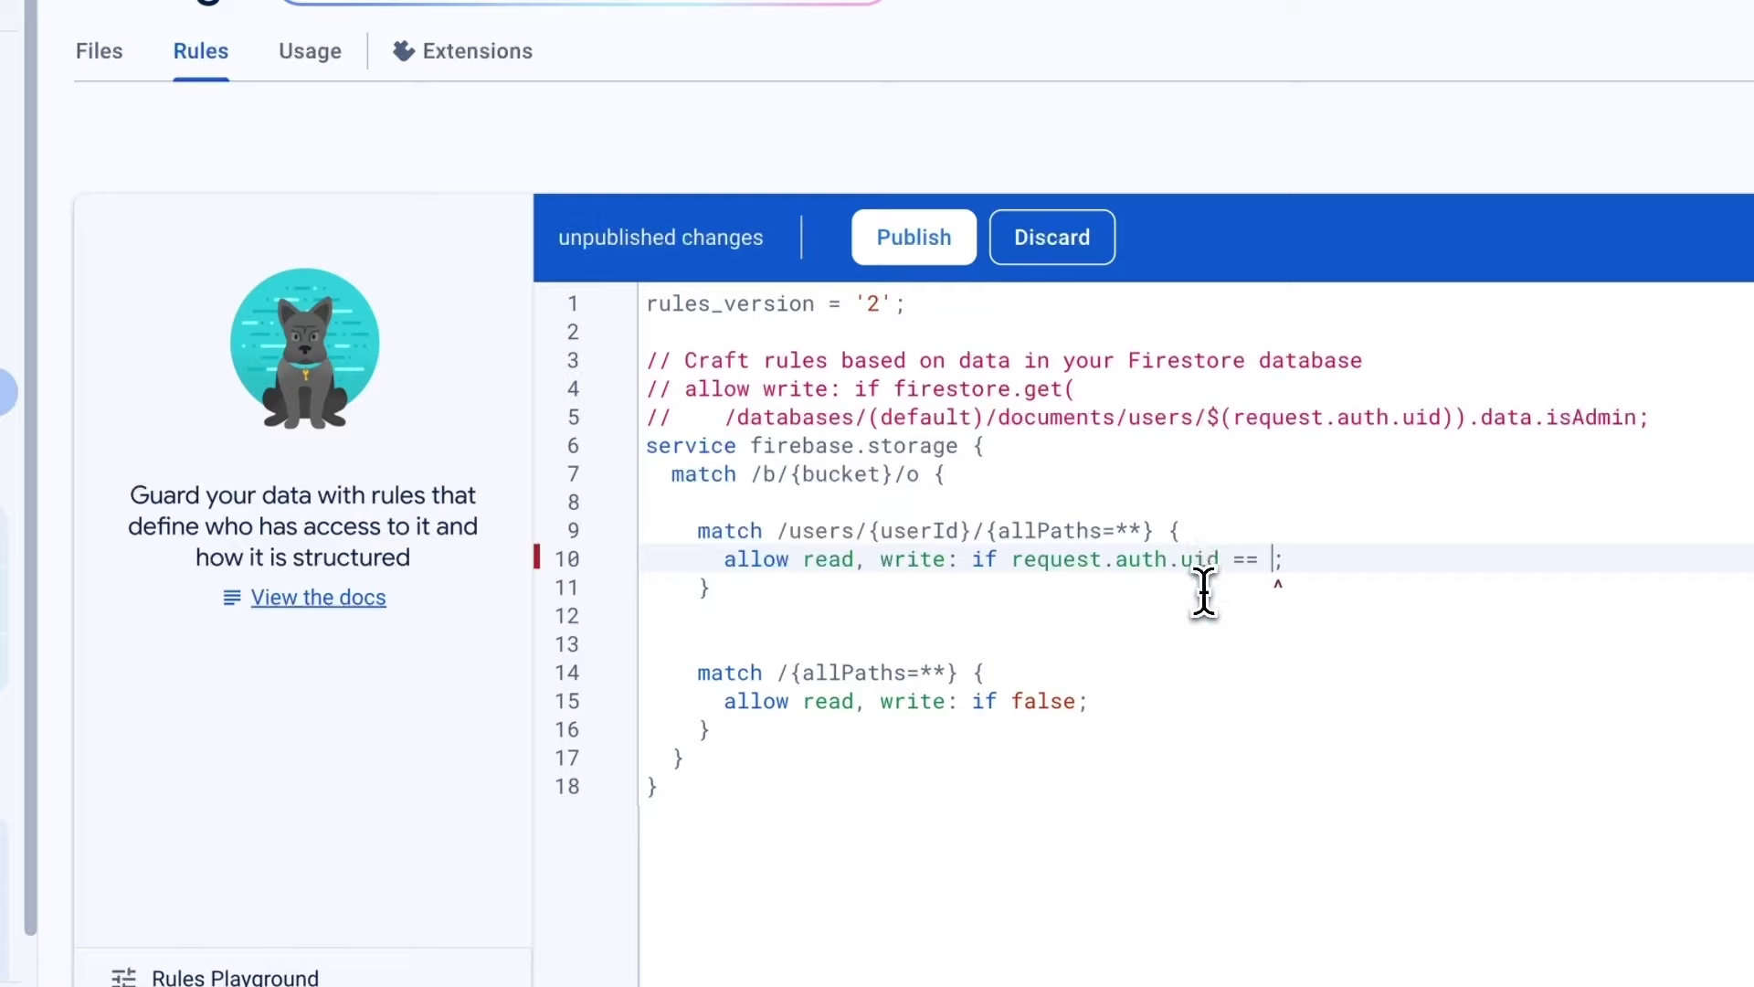
Complete the condition as request.auth.uid == userId and publish the rules.
{"action": "double_click", "coordinate": [903, 529]}
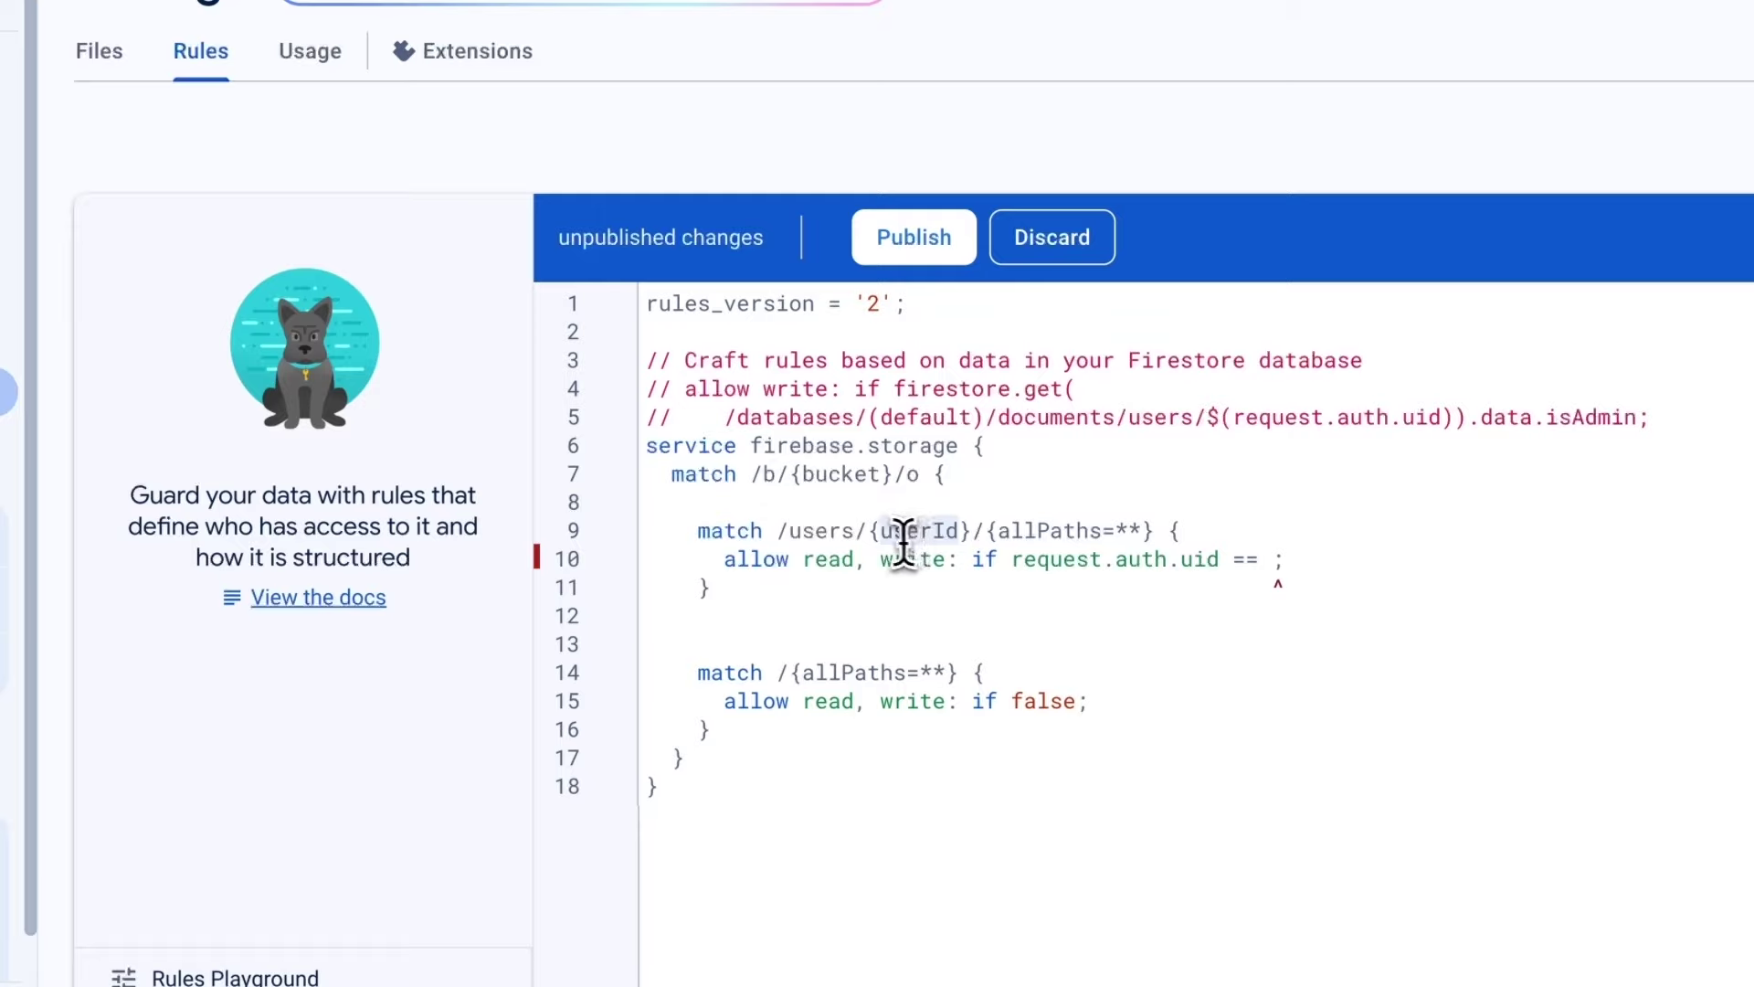
{"action": "left_click", "coordinate": [1269, 559]}
{"action": "key", "text": "ctrl+v"}
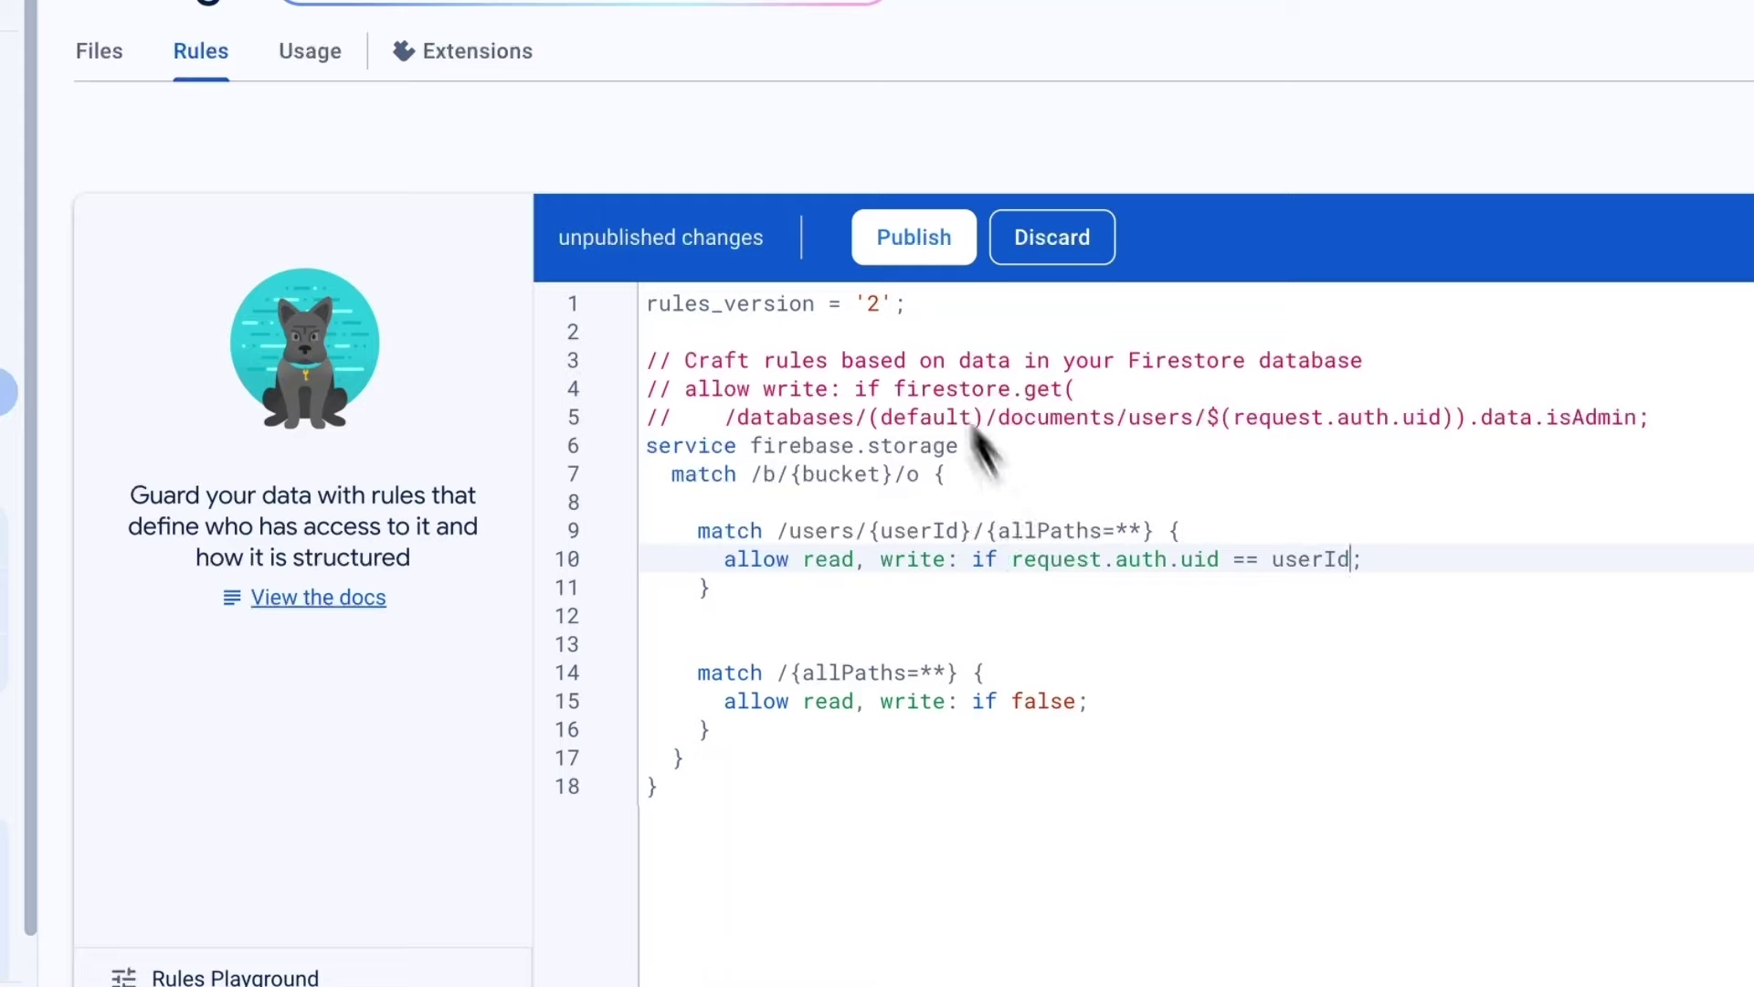
{"action": "left_click", "coordinate": [912, 239]}
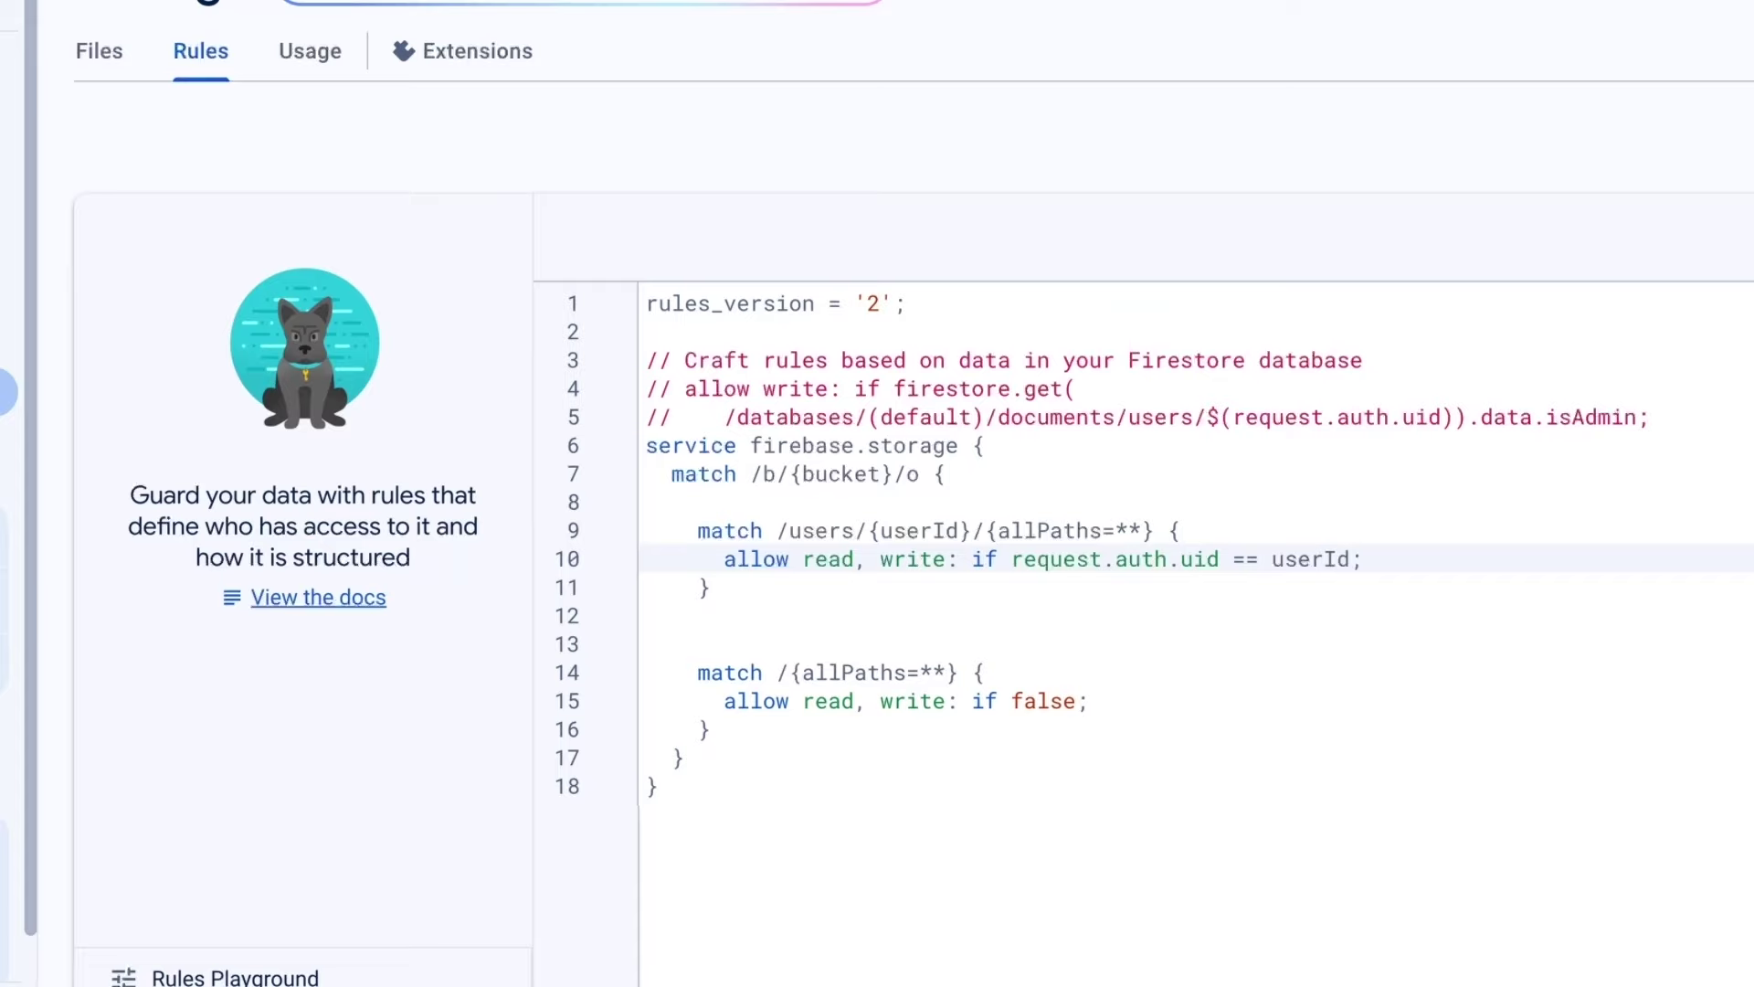
{"action": "key", "text": "Down"}
{"action": "key", "text": "Down"}
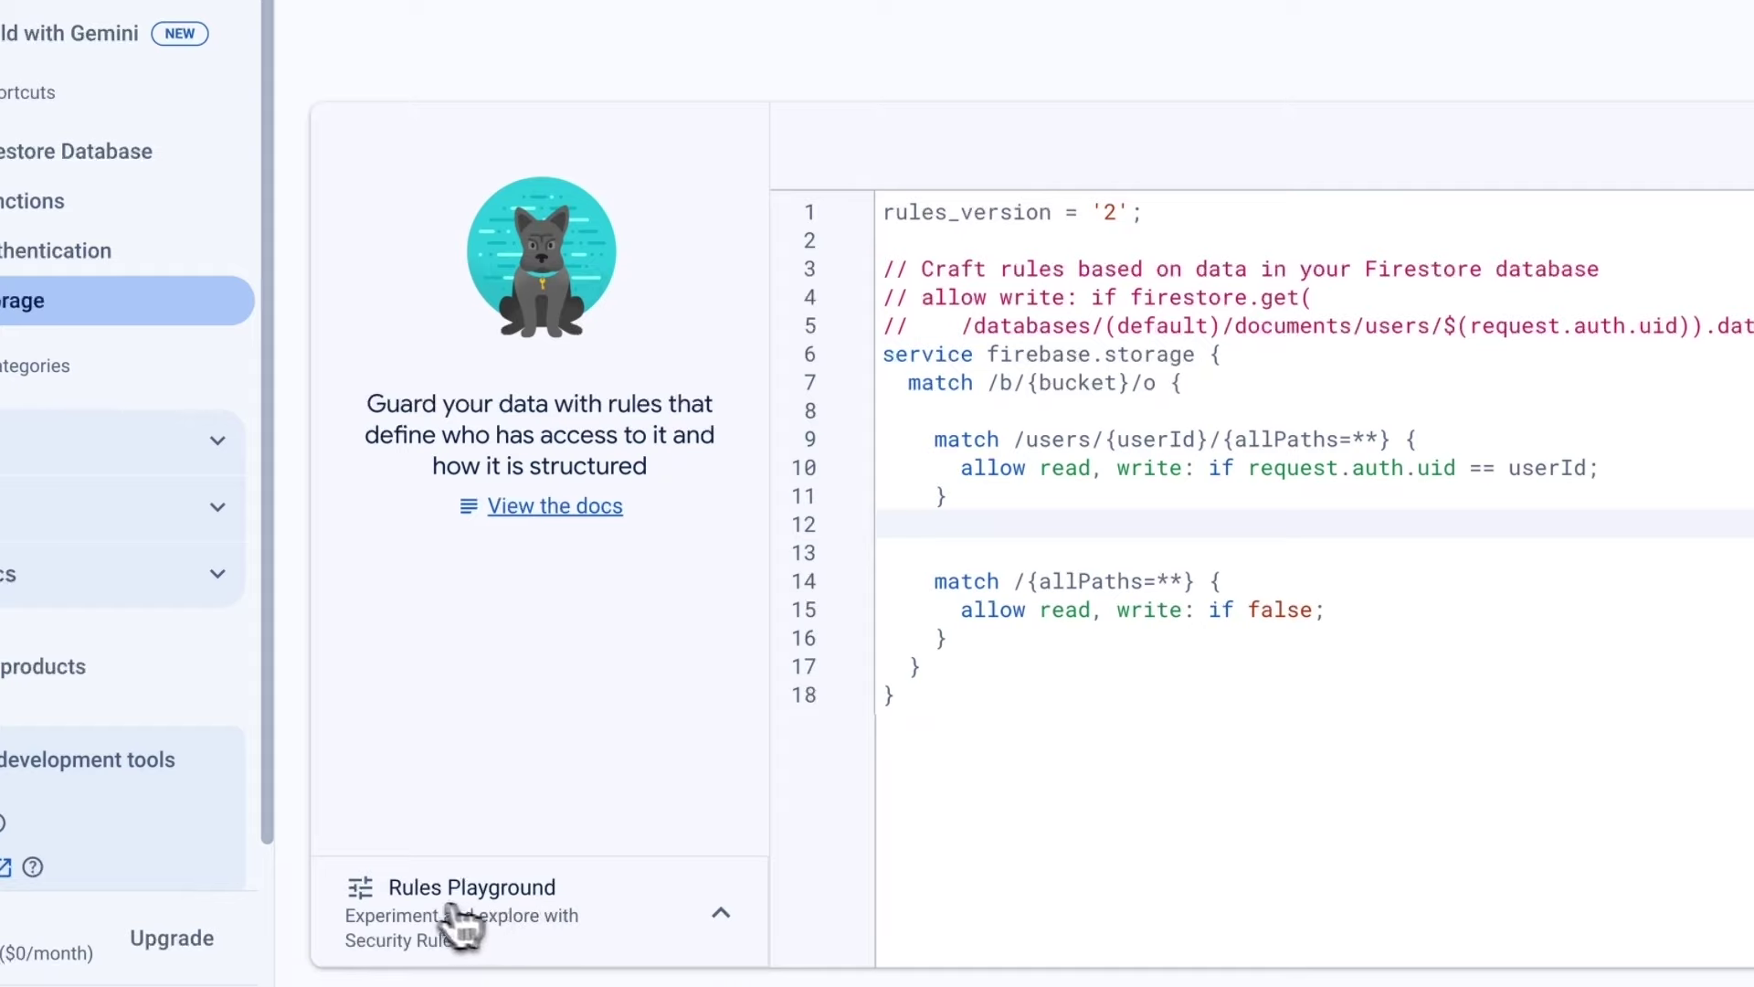
In the Rules Playground, simulate a create request on the path /users/123.
{"action": "left_click", "coordinate": [469, 907]}
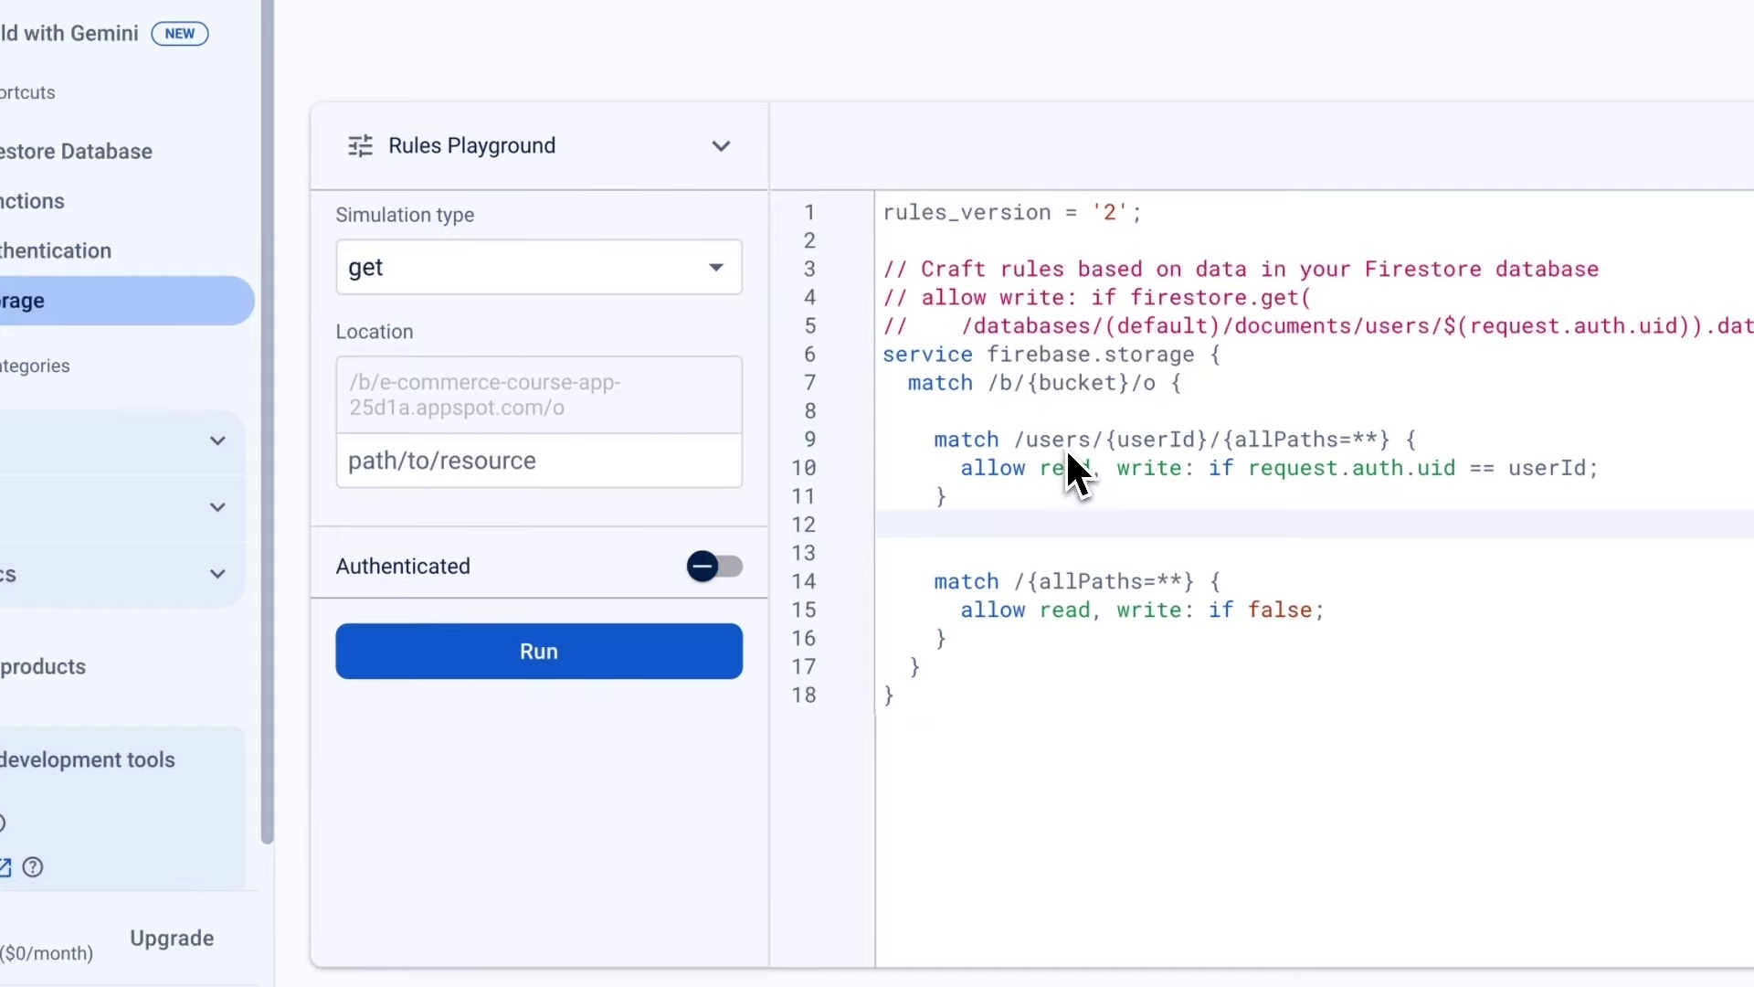
{"action": "left_click", "coordinate": [438, 475]}
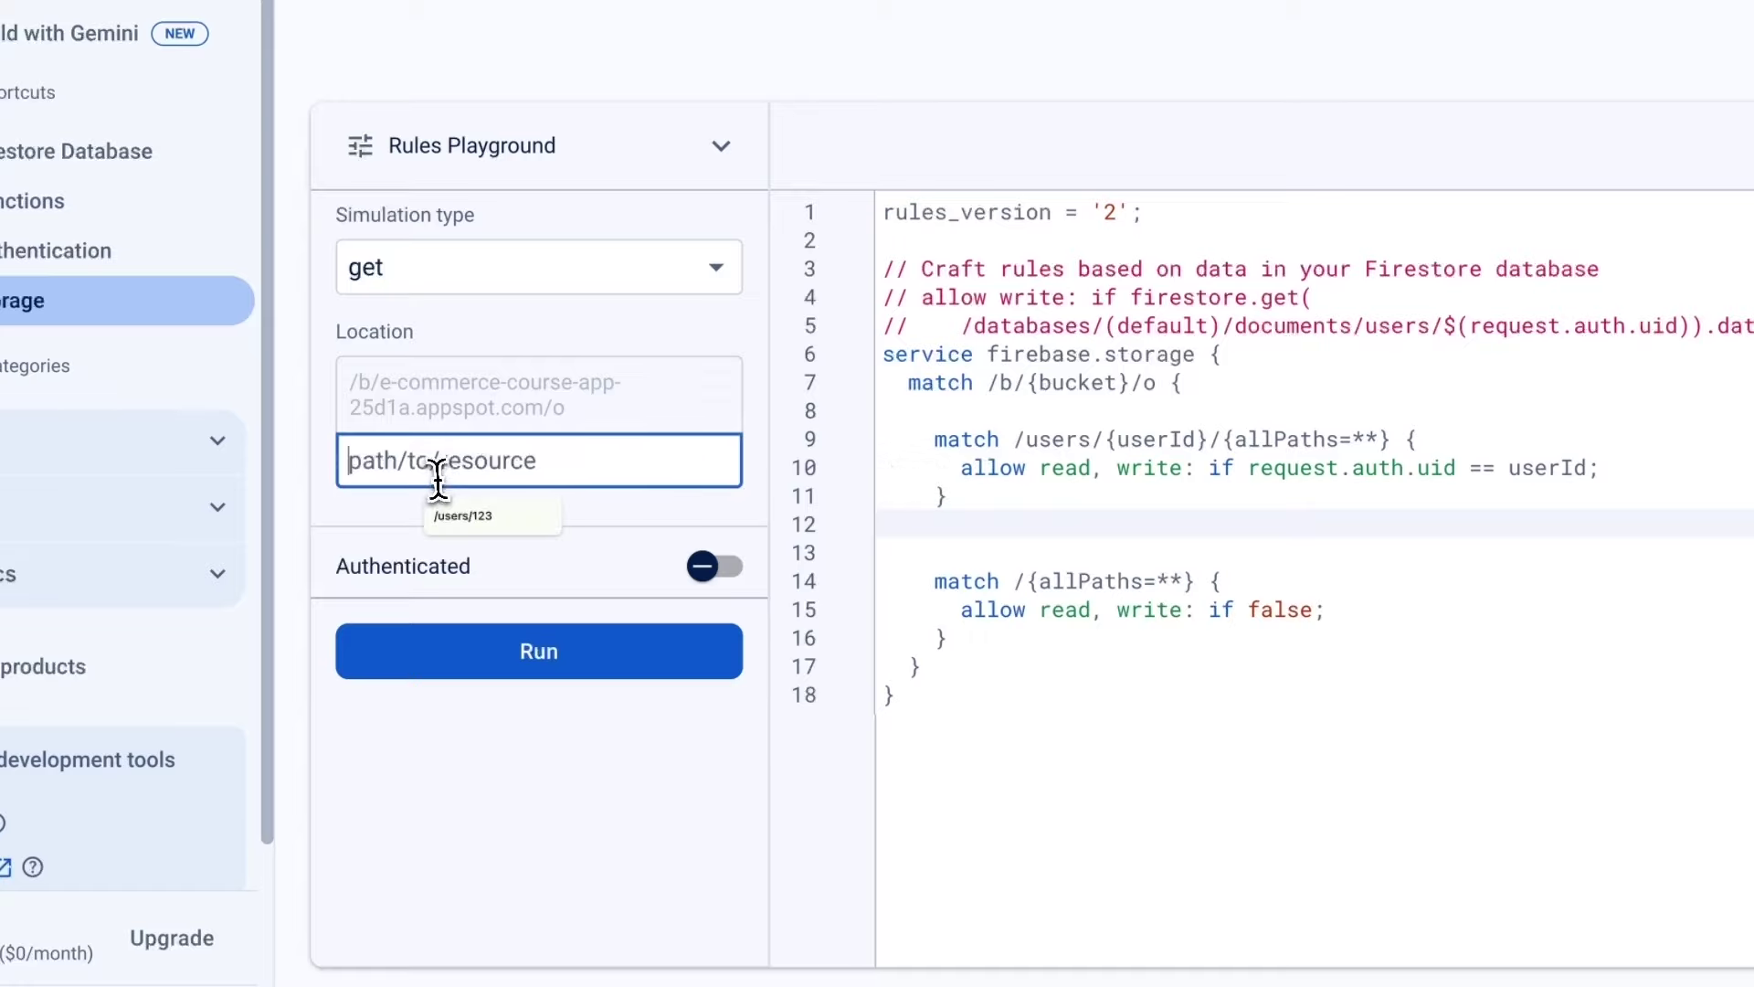
{"action": "type", "text": "/users/123"}
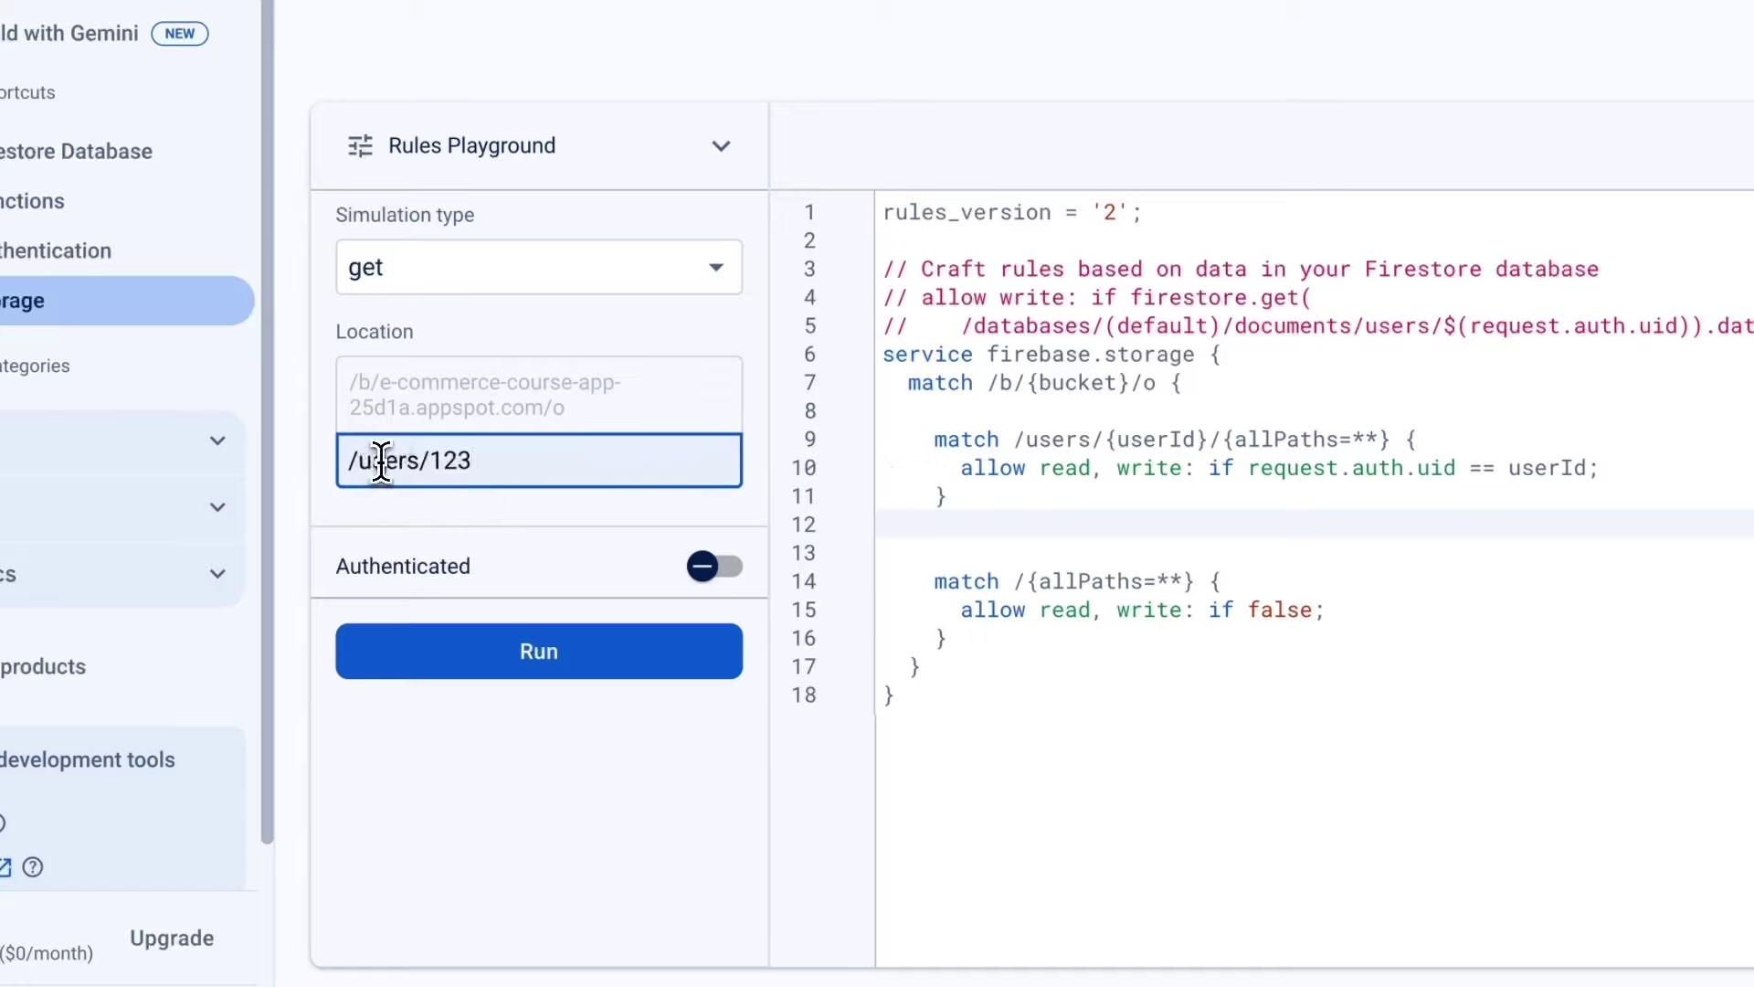
{"action": "left_click_drag", "start_coordinate": [428, 462], "coordinate": [474, 459]}
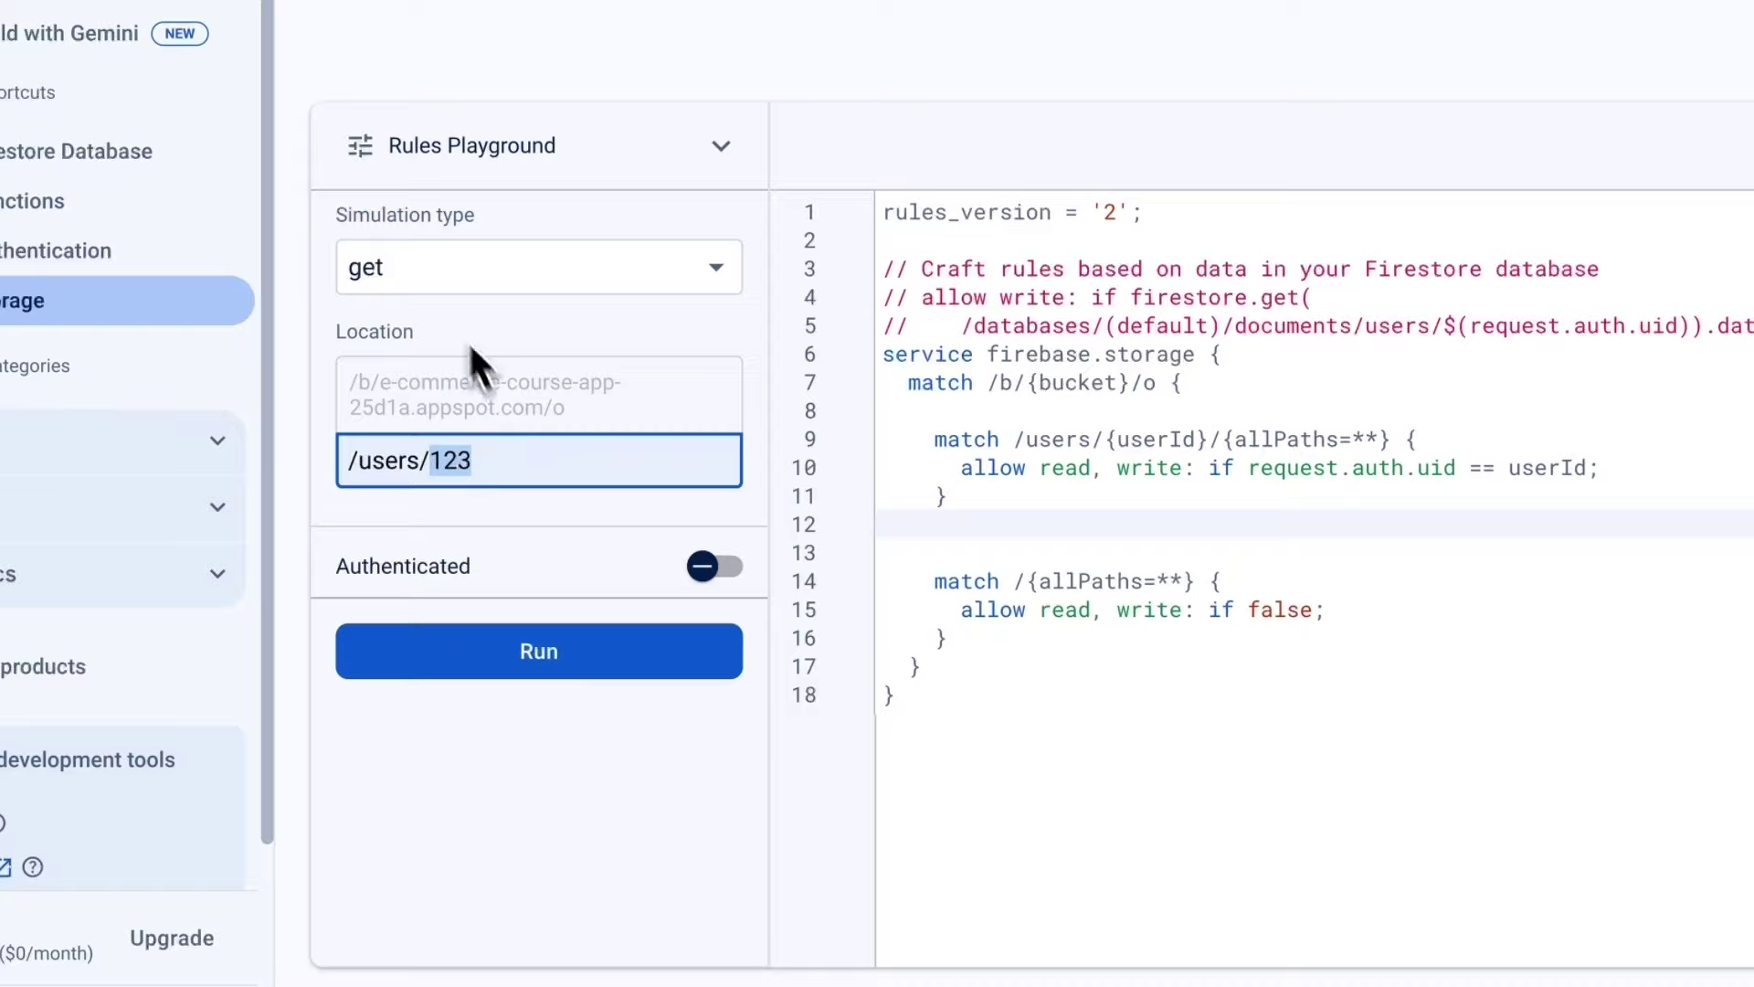
{"action": "left_click", "coordinate": [501, 274]}
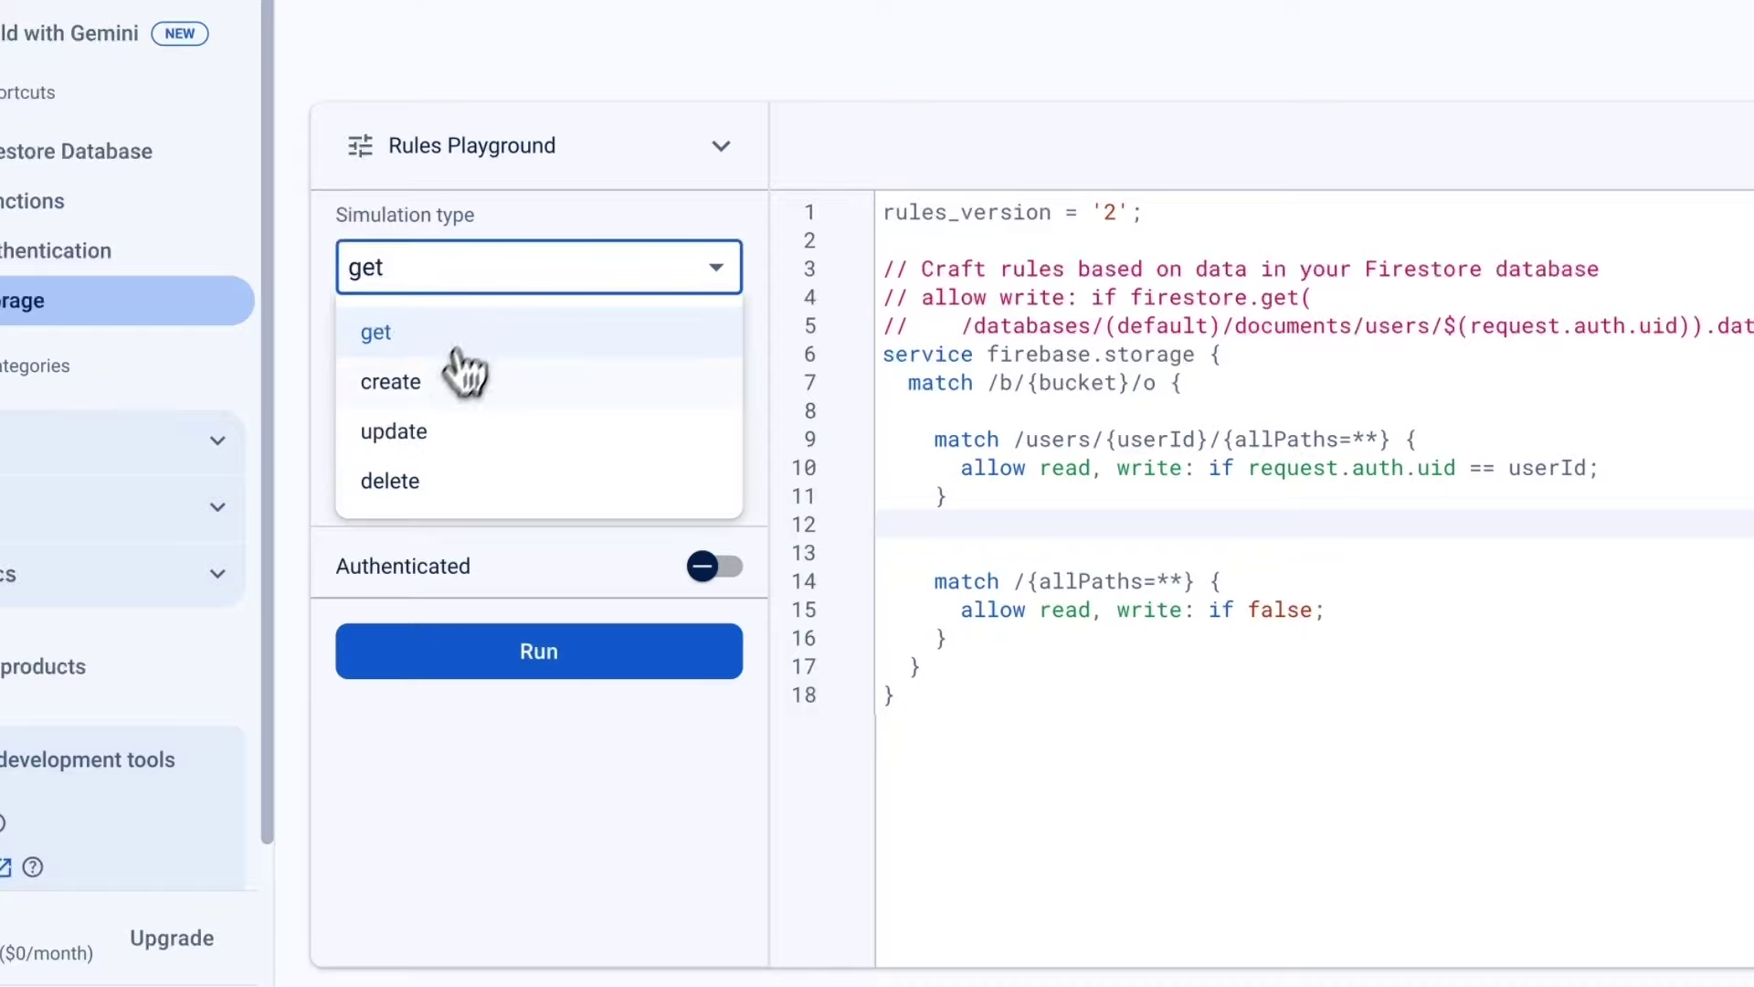
{"action": "left_click", "coordinate": [413, 388]}
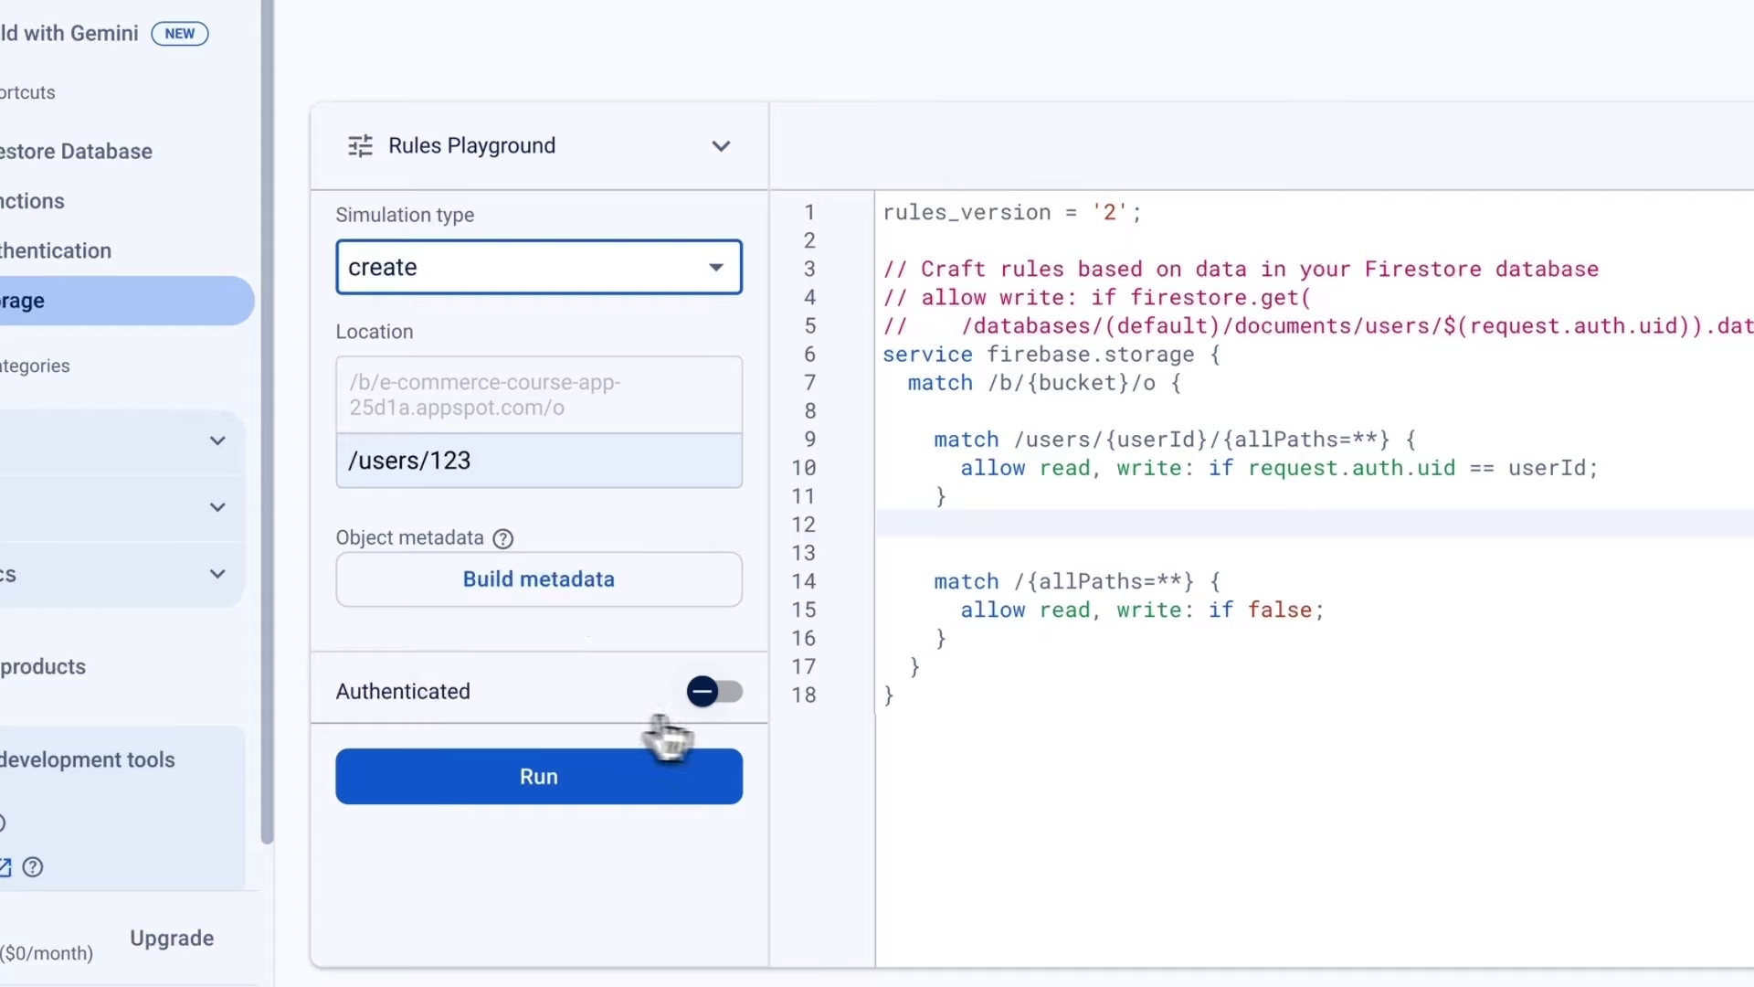
Make the simulated request authenticated via the password provider with Firebase UID 123.
{"action": "left_click", "coordinate": [710, 711]}
{"action": "scroll", "coordinate": [576, 715], "scroll_direction": "down", "scroll_amount": 4}
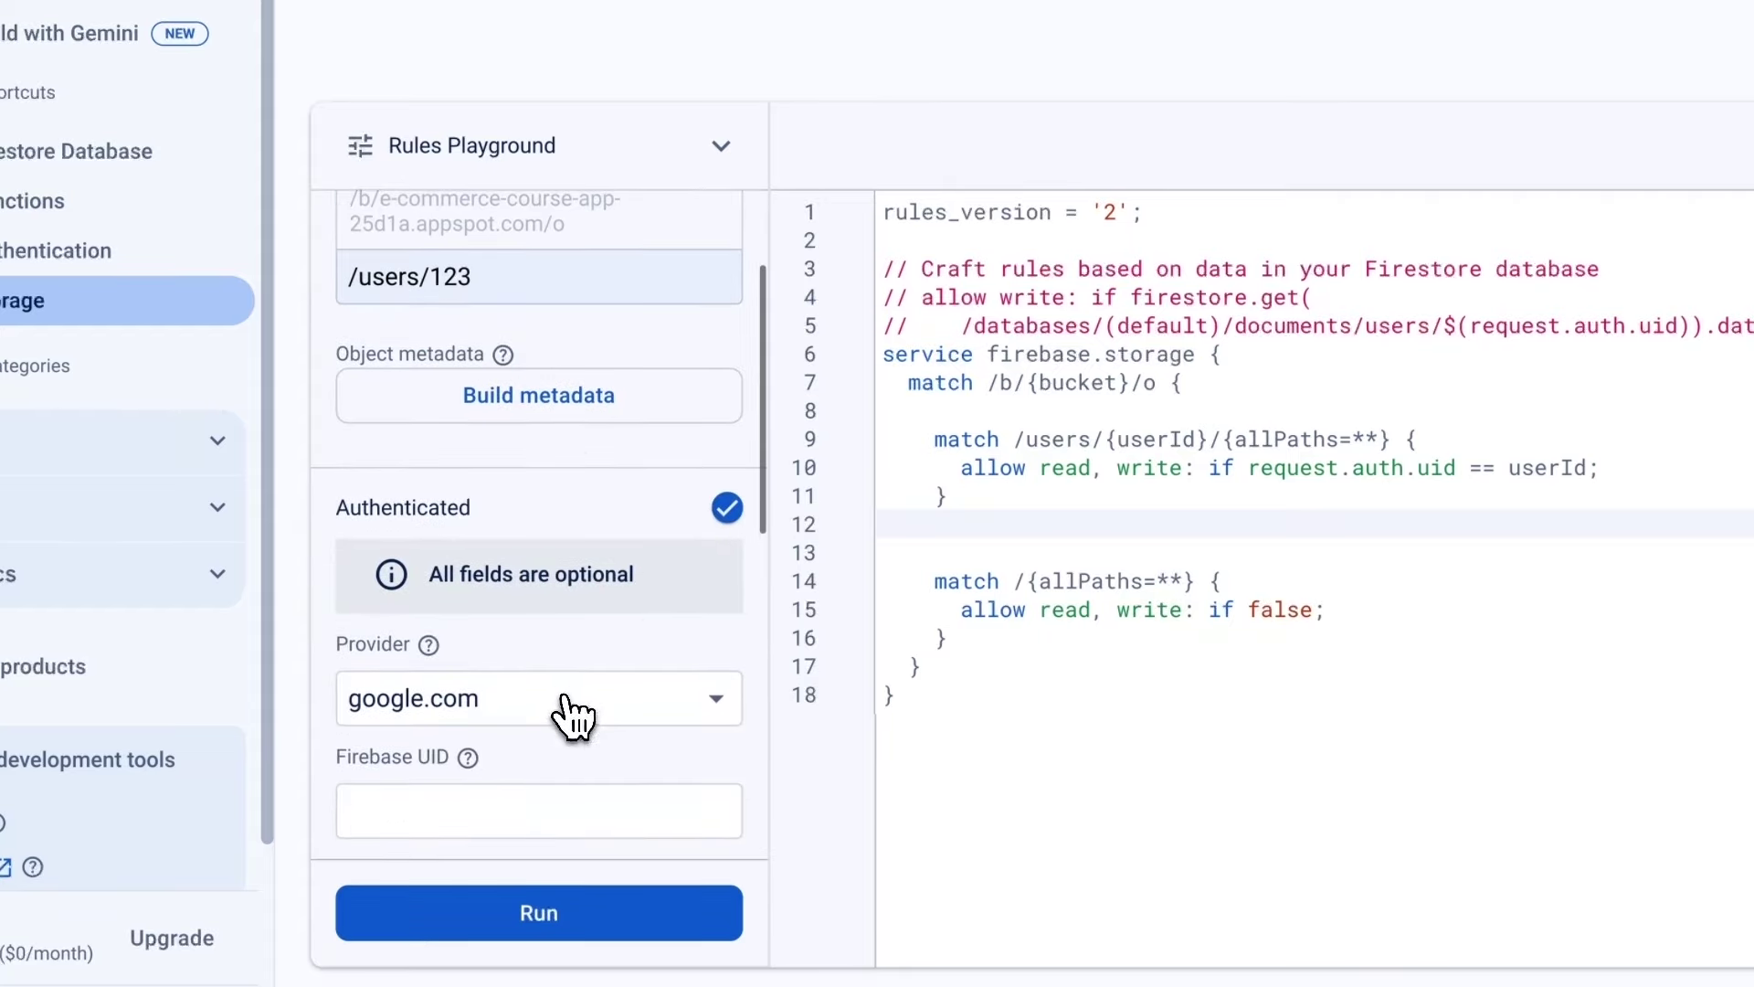
{"action": "scroll", "coordinate": [402, 564], "scroll_direction": "down", "scroll_amount": 1}
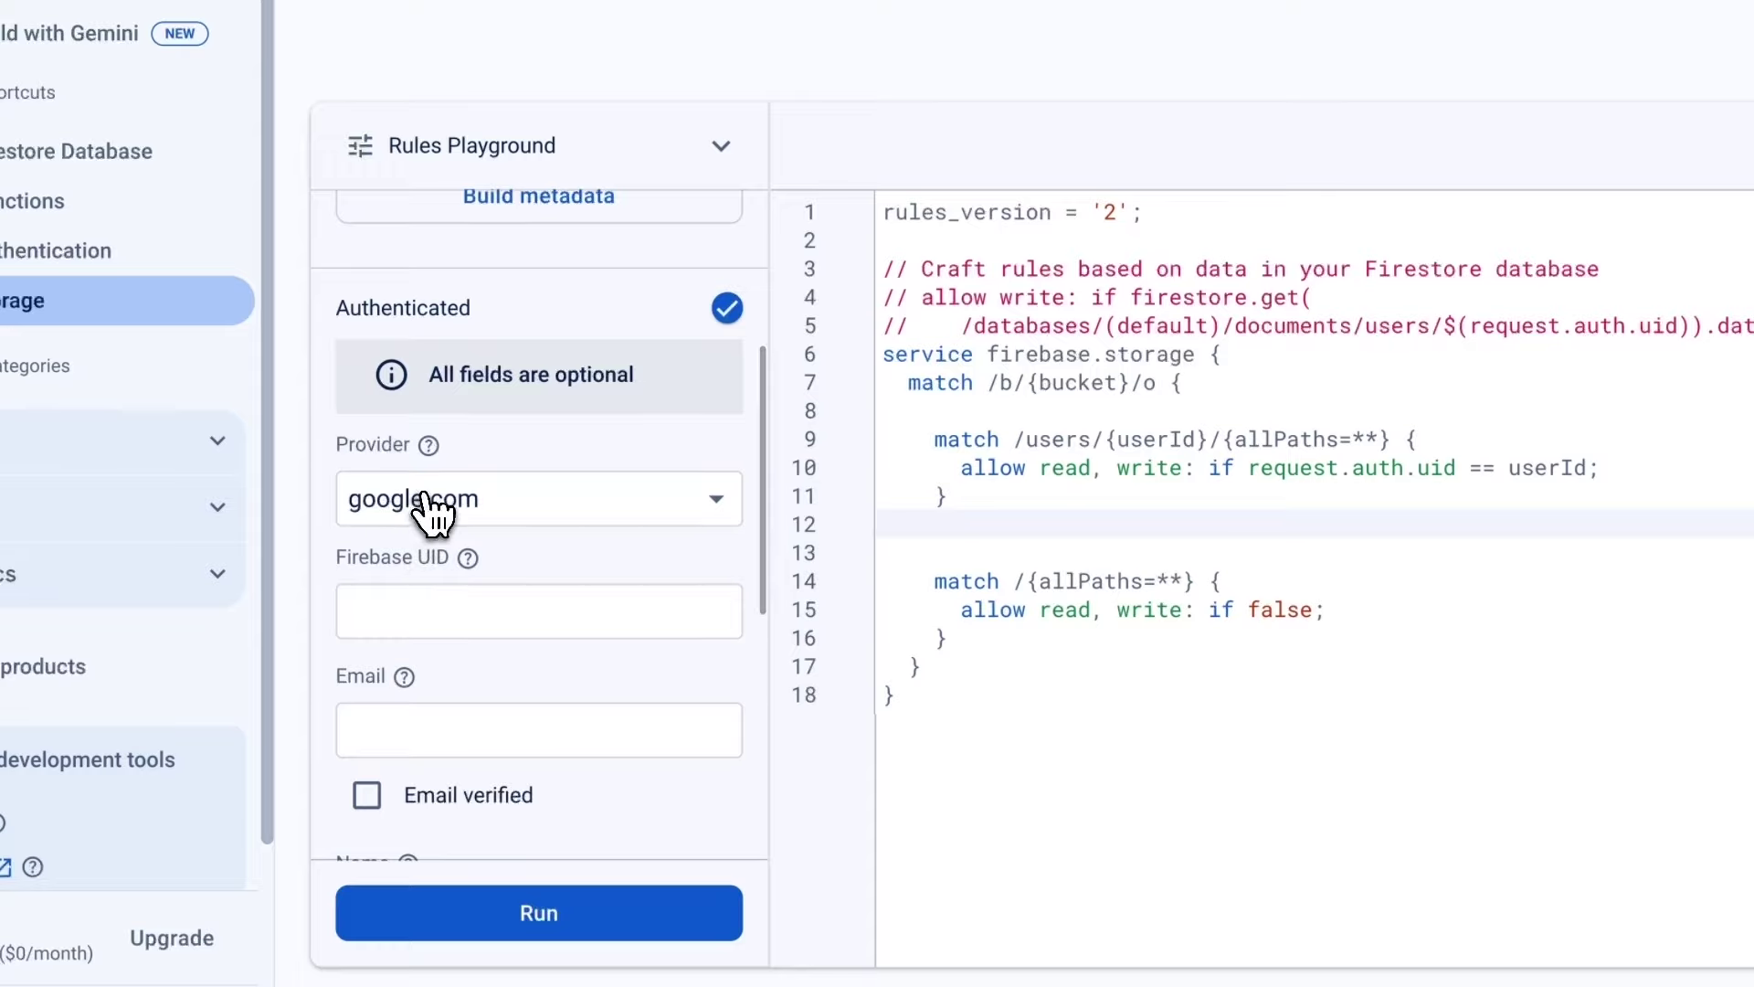
{"action": "left_click", "coordinate": [487, 504]}
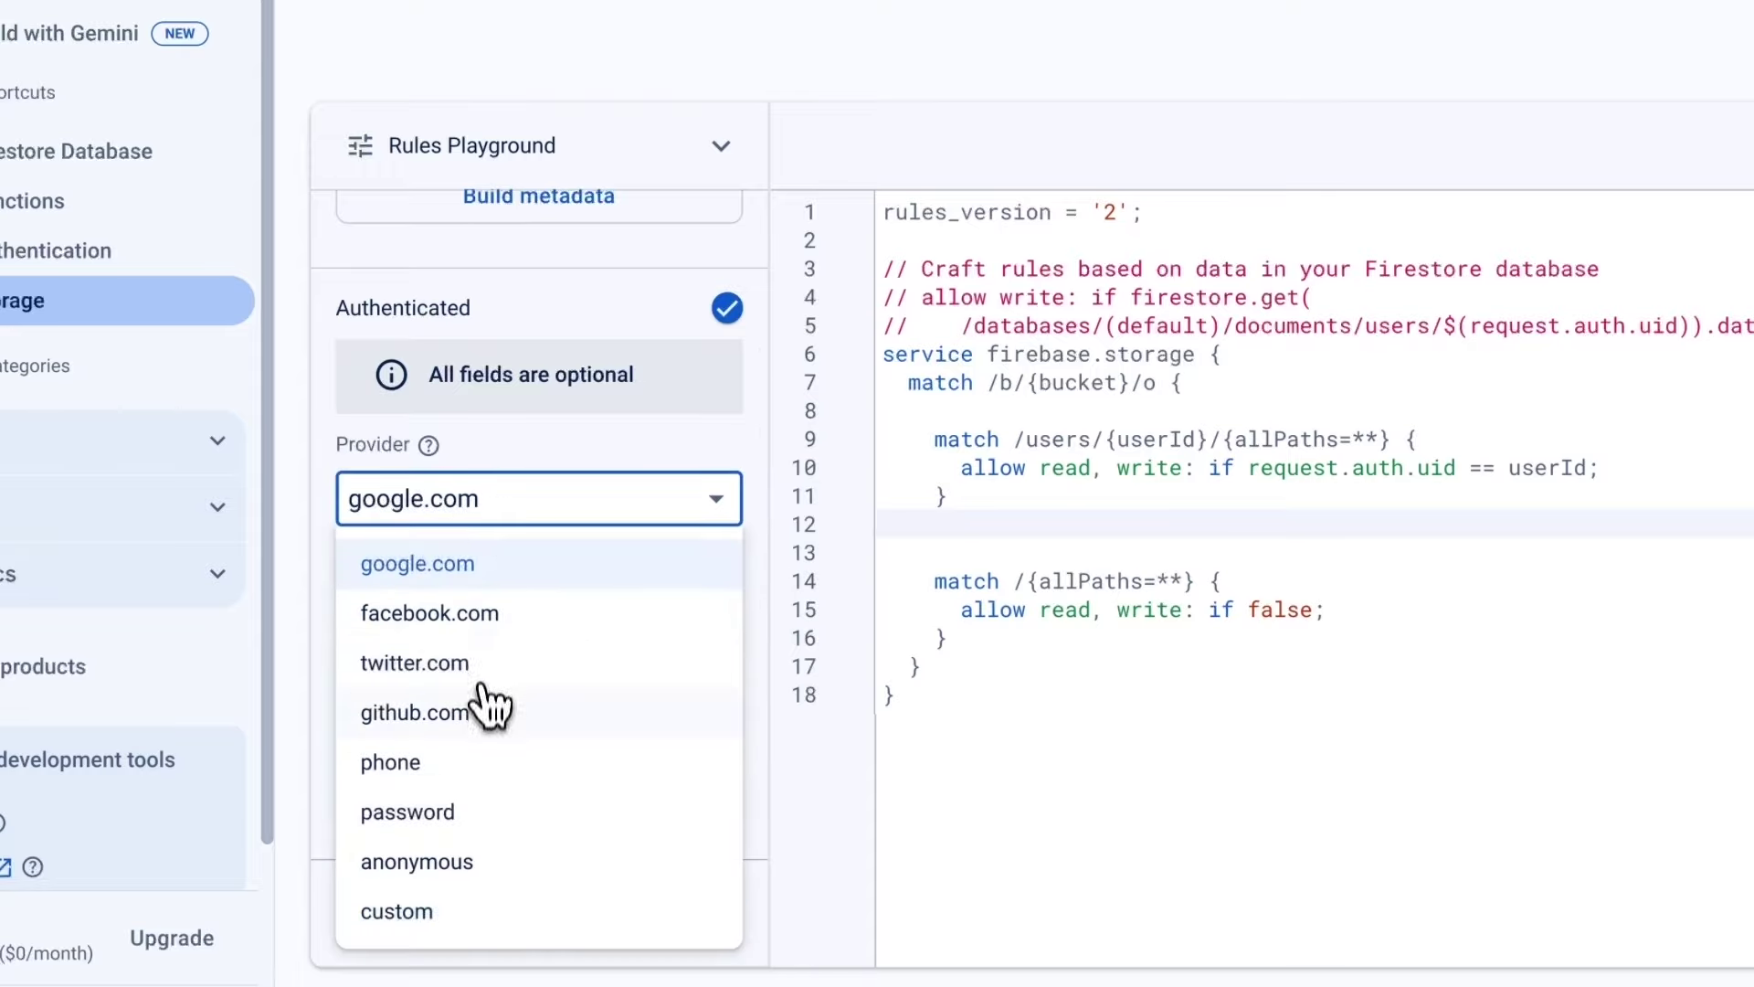
{"action": "left_click", "coordinate": [449, 826]}
{"action": "left_click", "coordinate": [522, 625]}
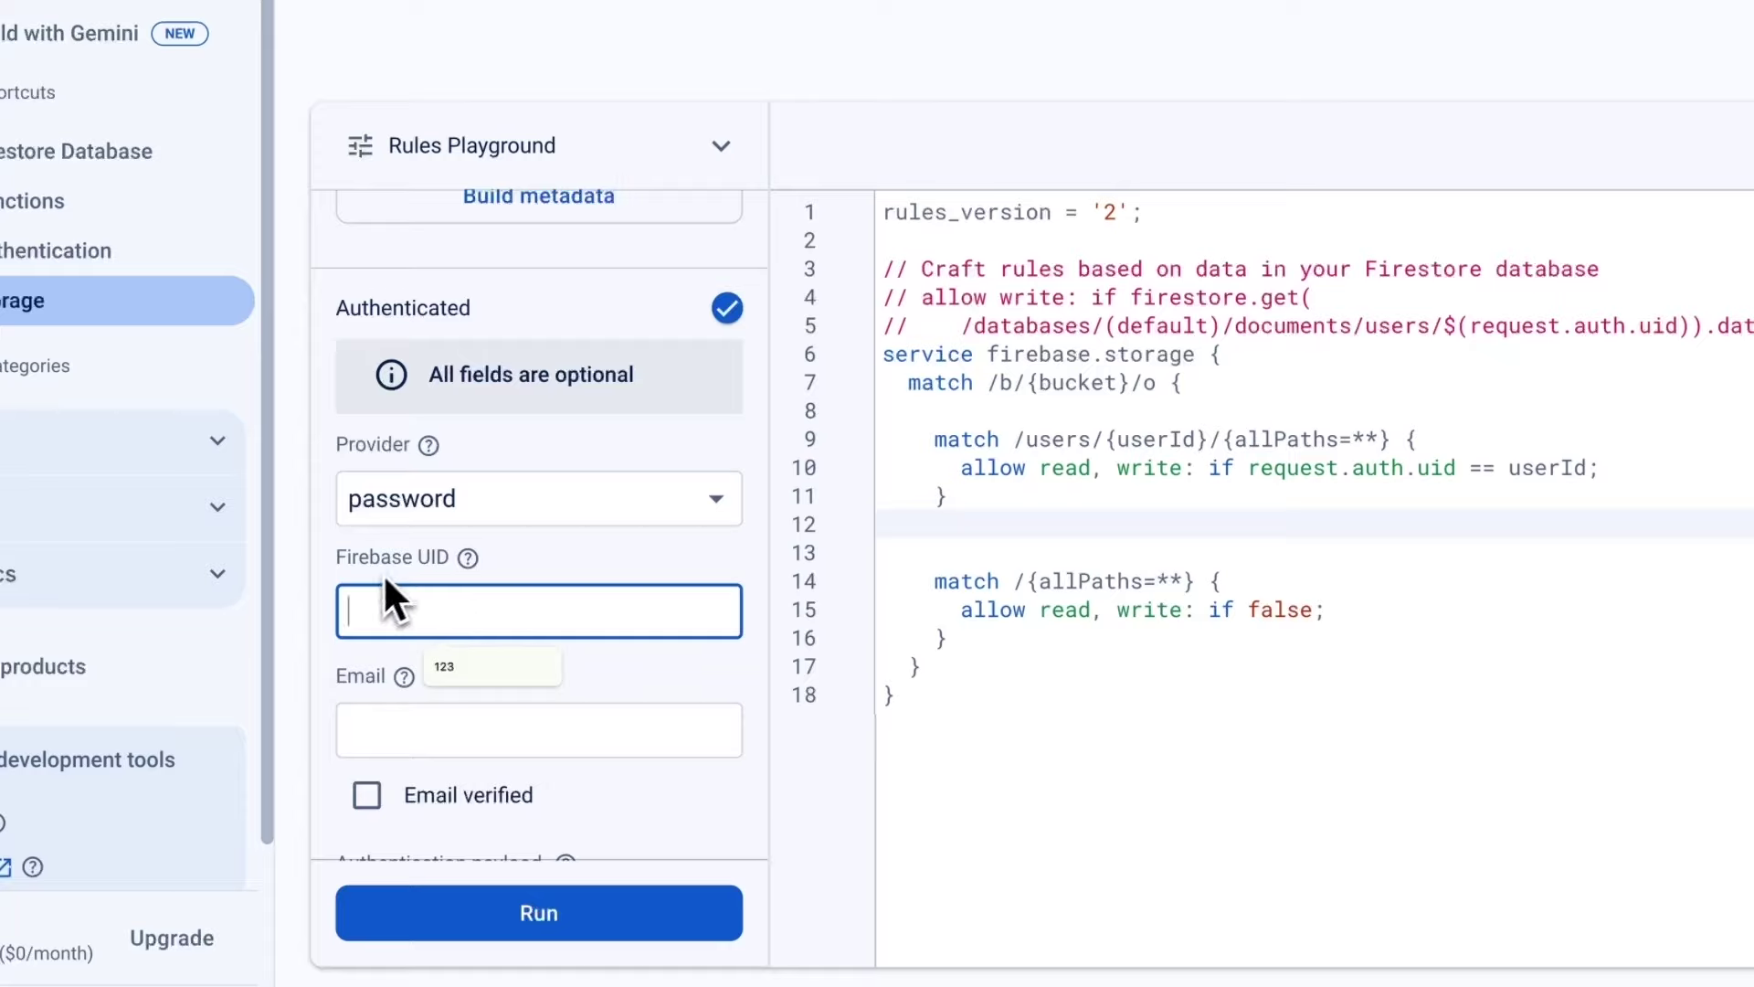
{"action": "left_click", "coordinate": [469, 671]}
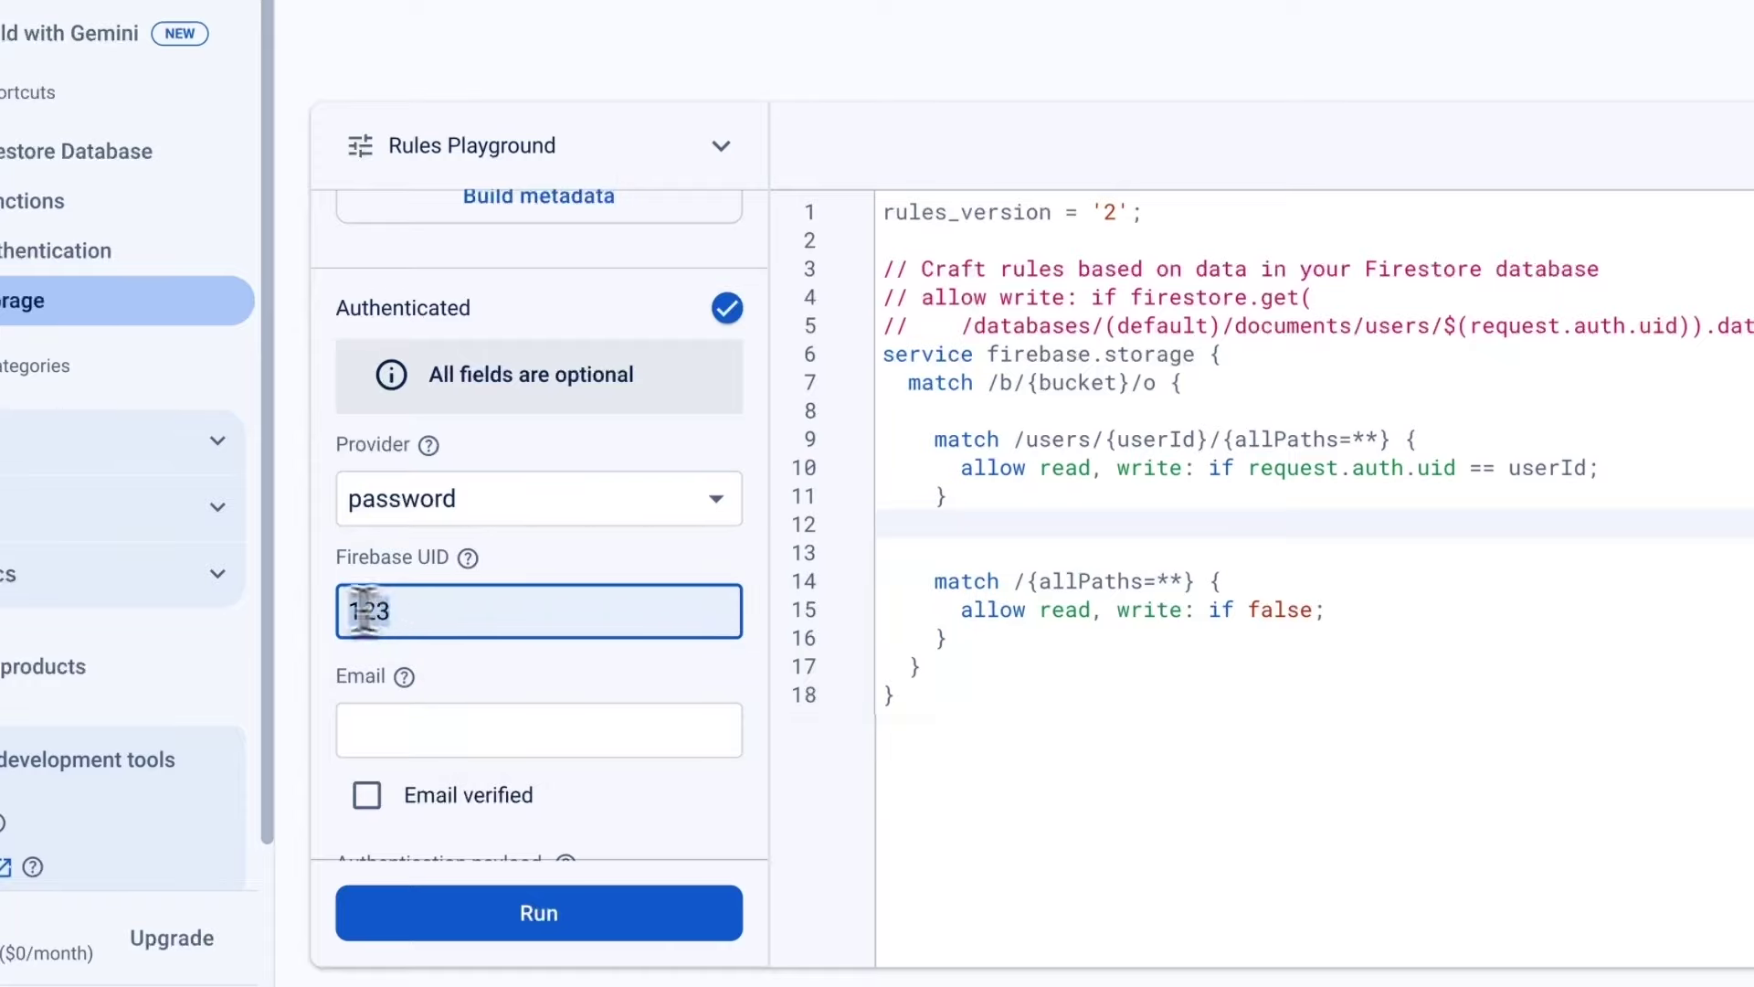
{"action": "scroll", "coordinate": [533, 352], "scroll_direction": "up", "scroll_amount": 2}
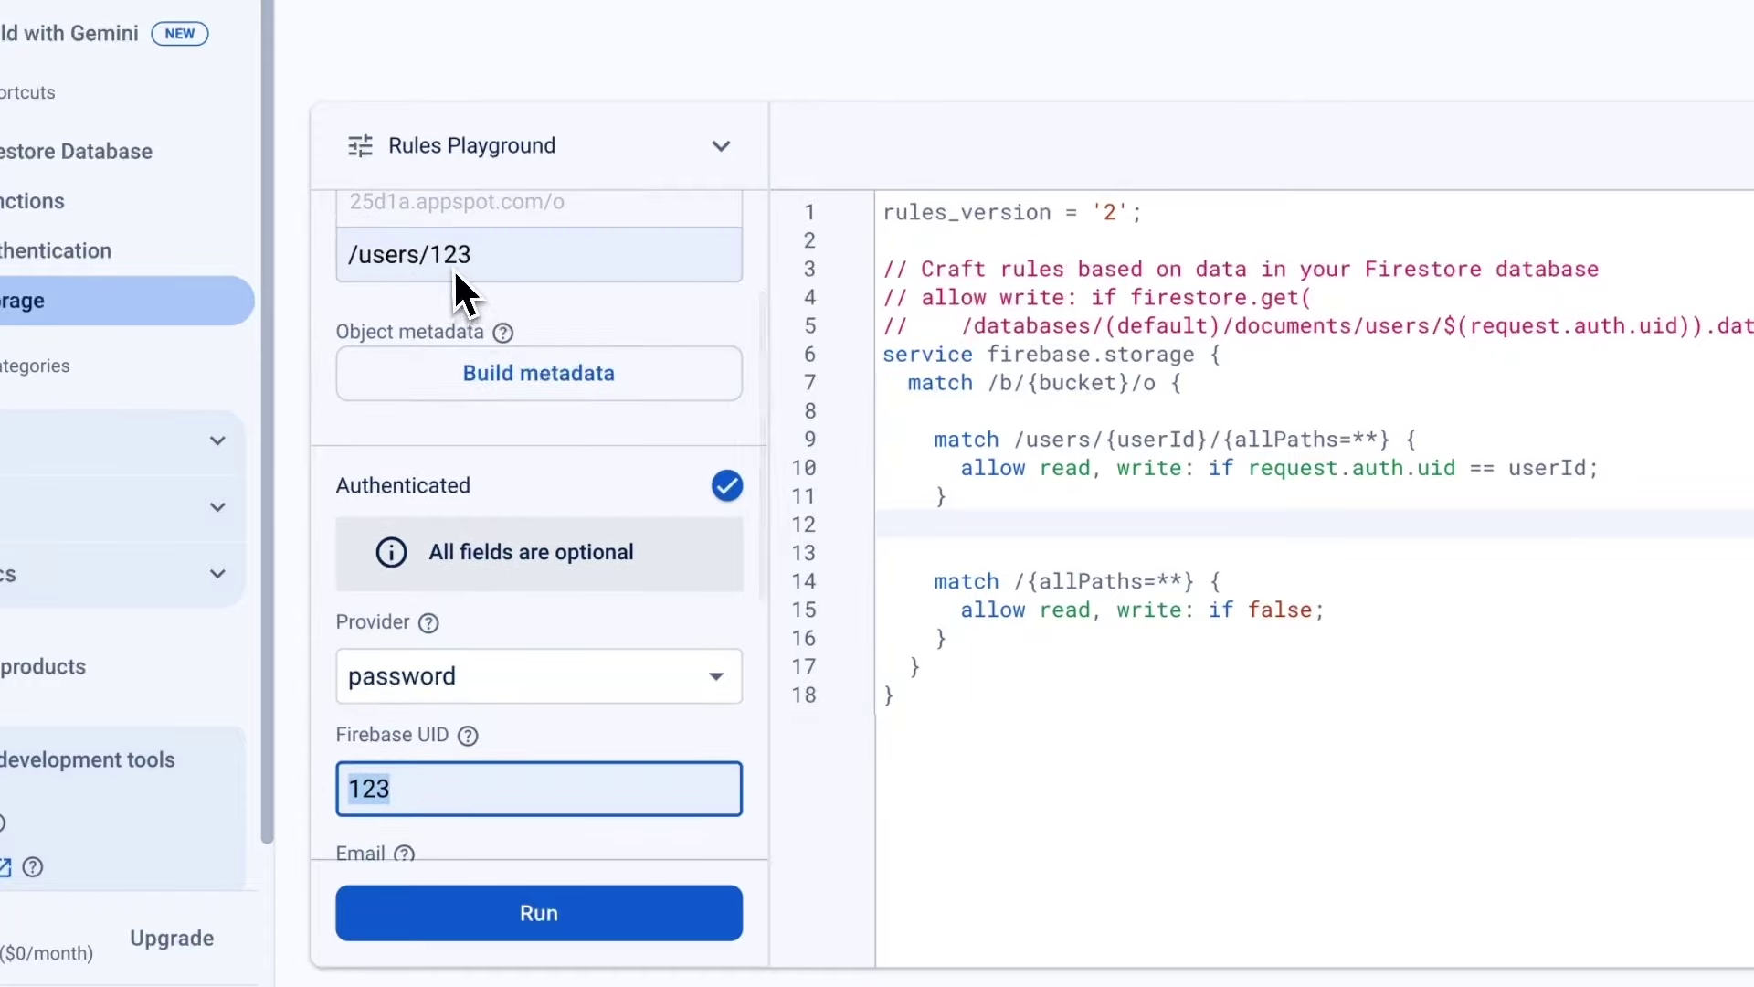
{"action": "scroll", "coordinate": [559, 678], "scroll_direction": "down", "scroll_amount": 3}
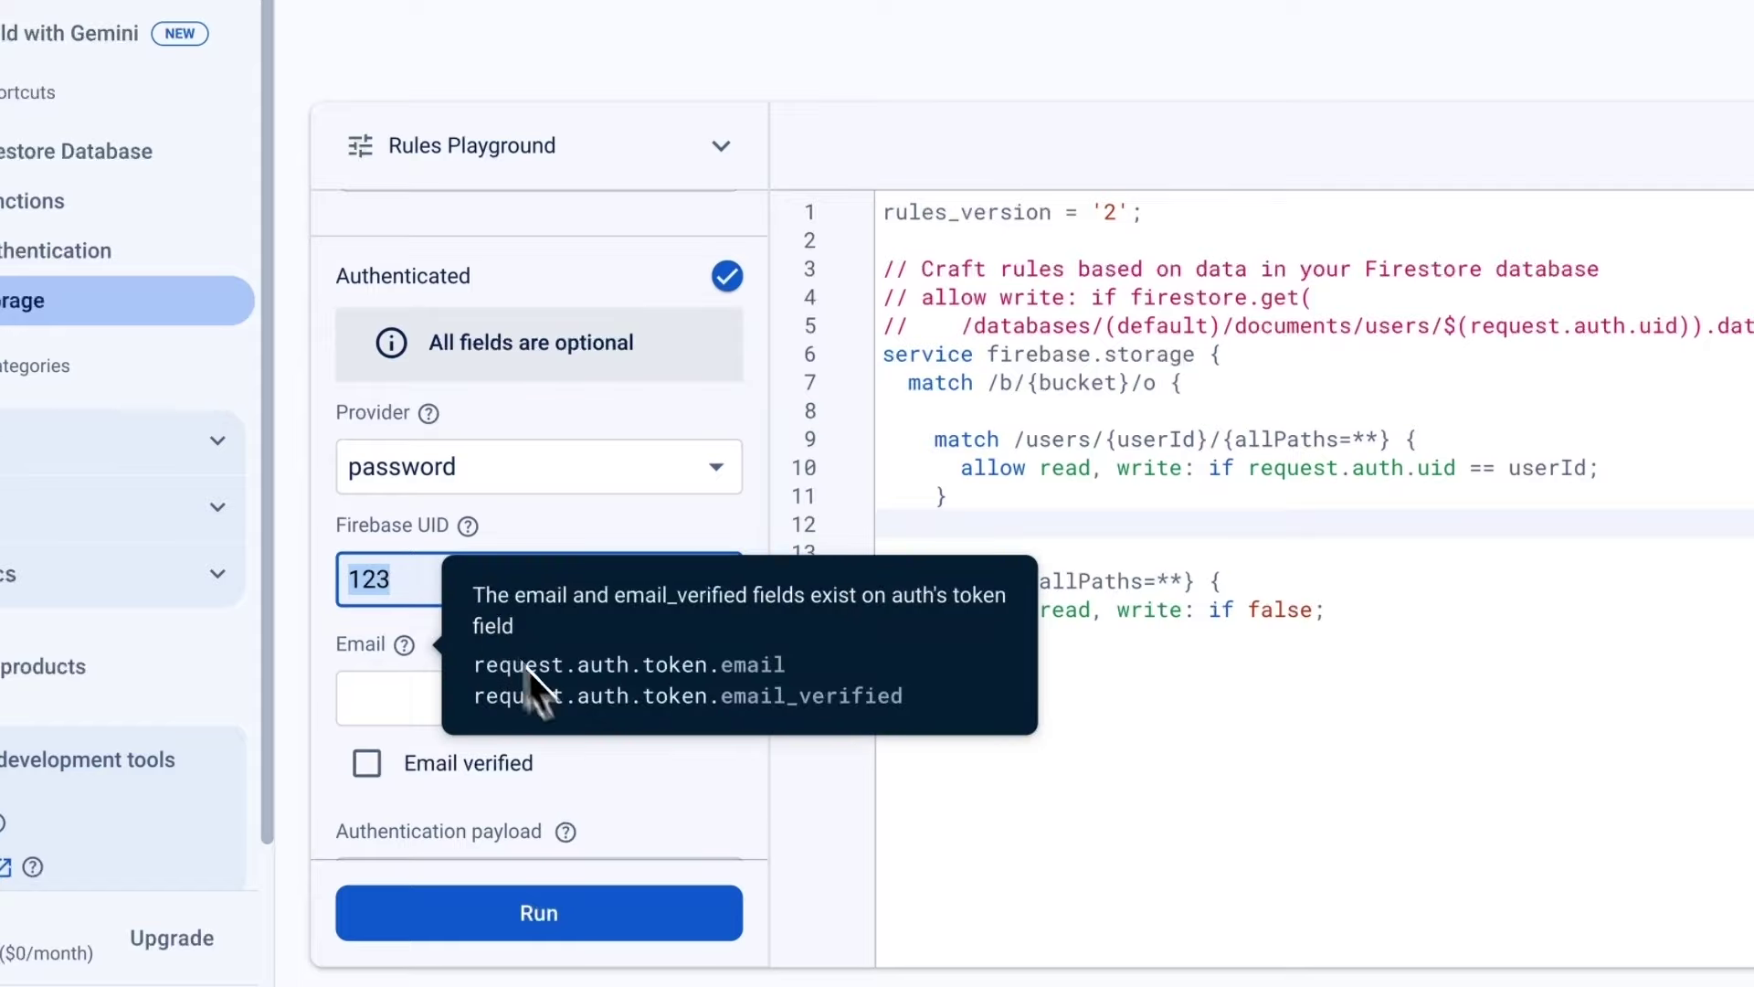
Run the simulated write request for /users/123 and inspect the request and userId details.
{"action": "left_click", "coordinate": [550, 918]}
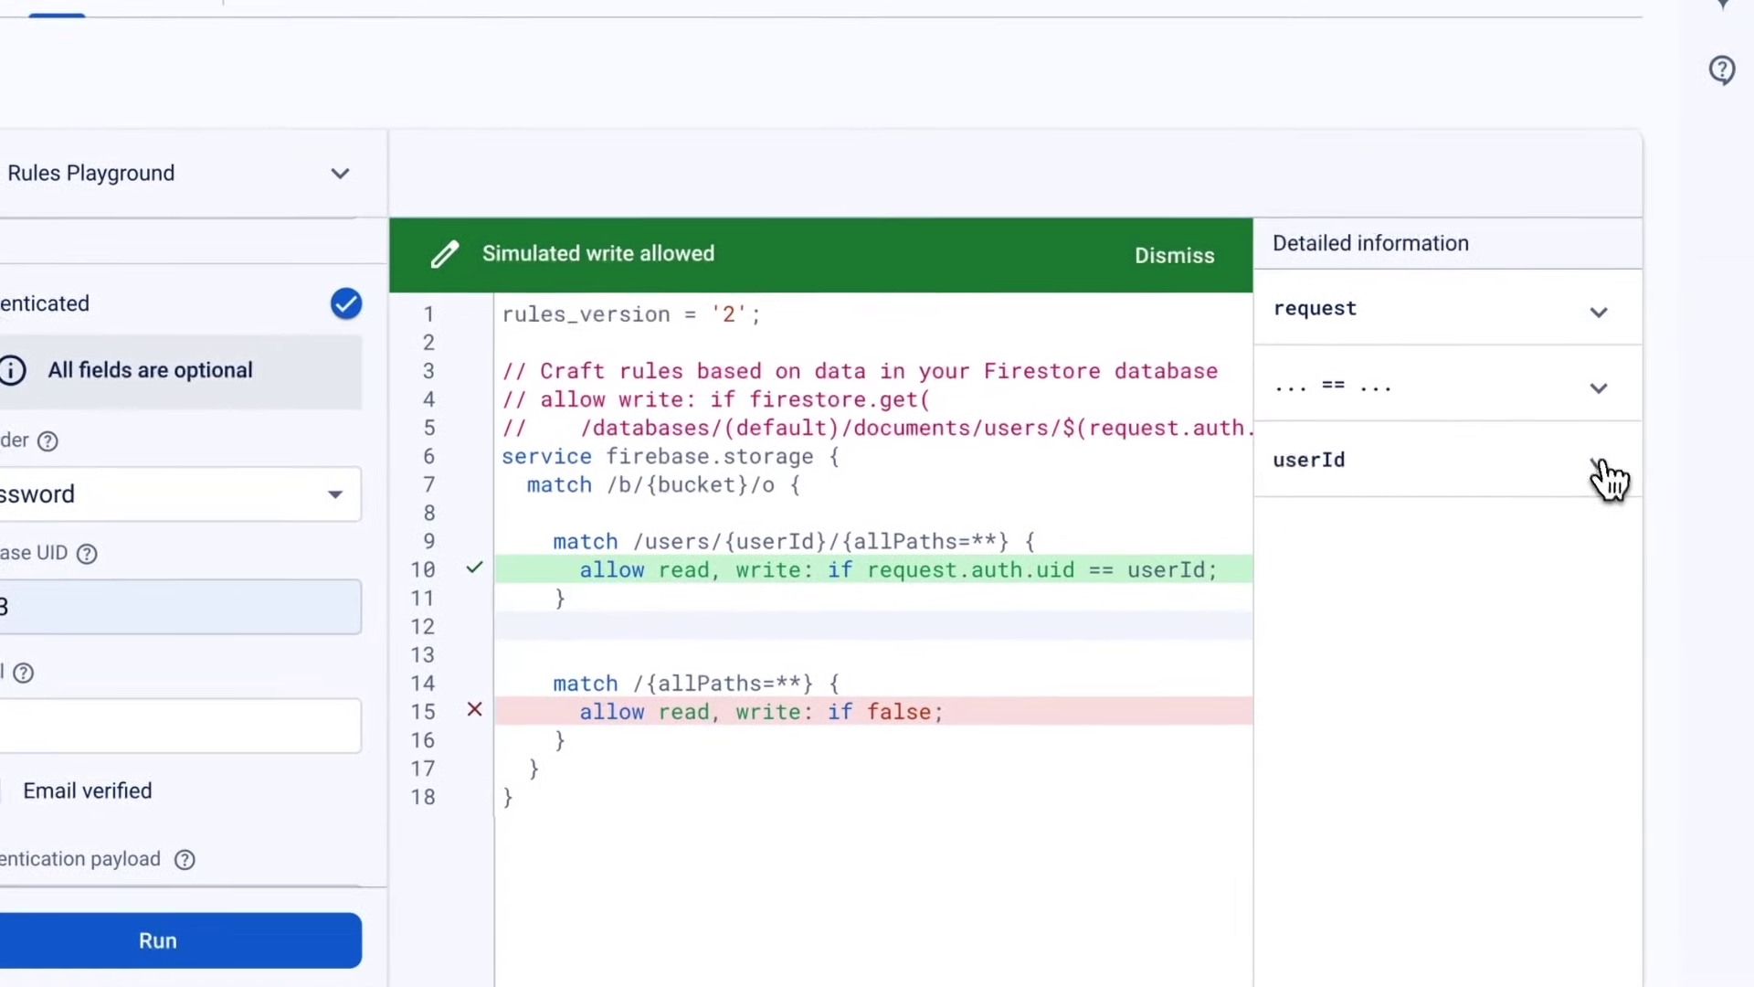
{"action": "left_click", "coordinate": [1597, 462]}
{"action": "left_click", "coordinate": [1587, 315]}
{"action": "scroll", "coordinate": [1469, 562], "scroll_direction": "down", "scroll_amount": 2}
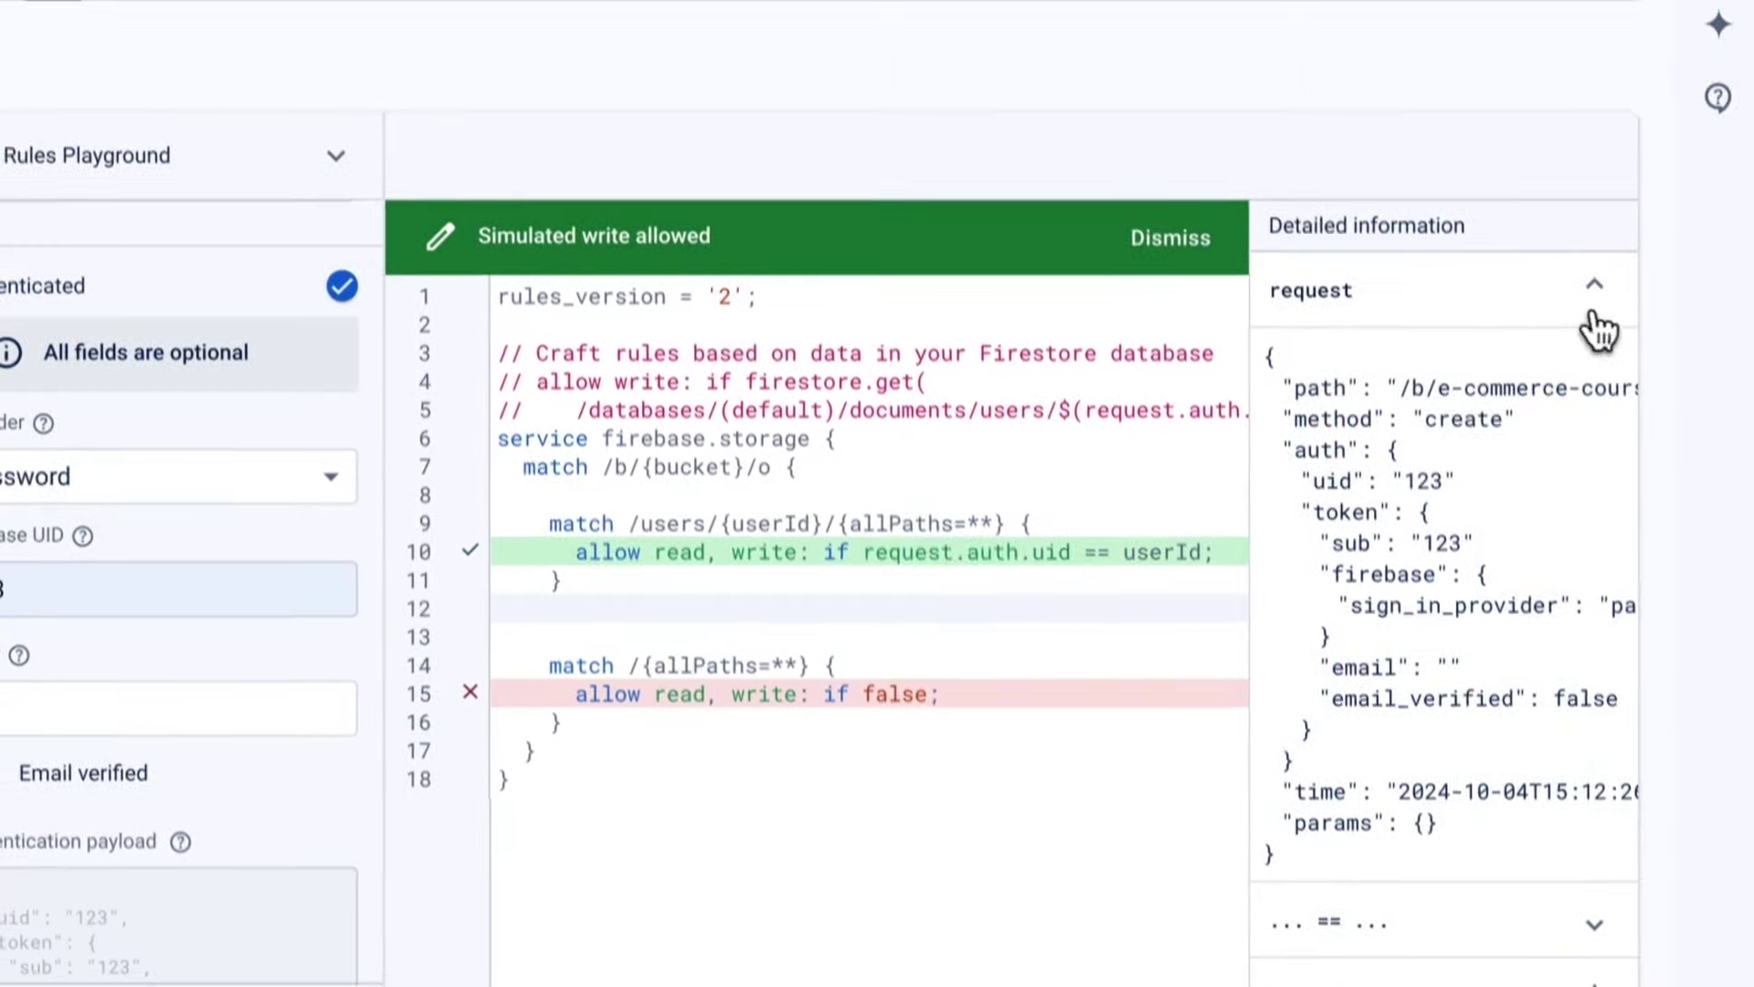
{"action": "left_click", "coordinate": [1586, 190]}
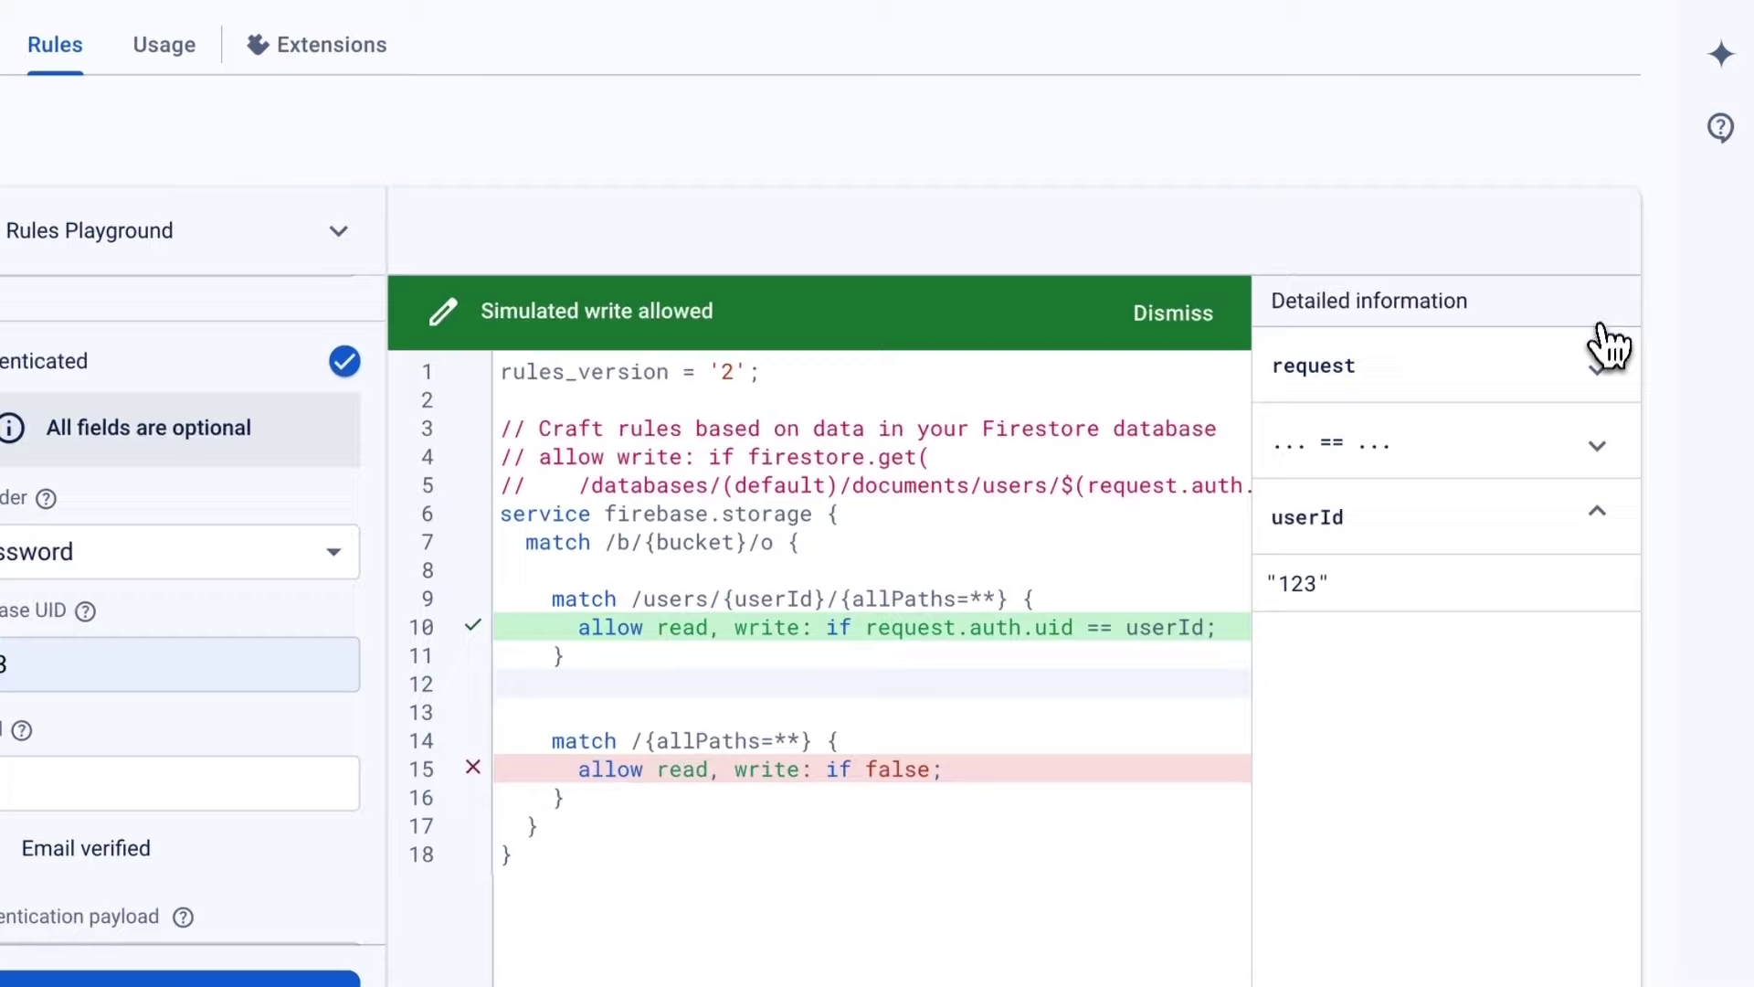
{"action": "left_click", "coordinate": [1597, 519]}
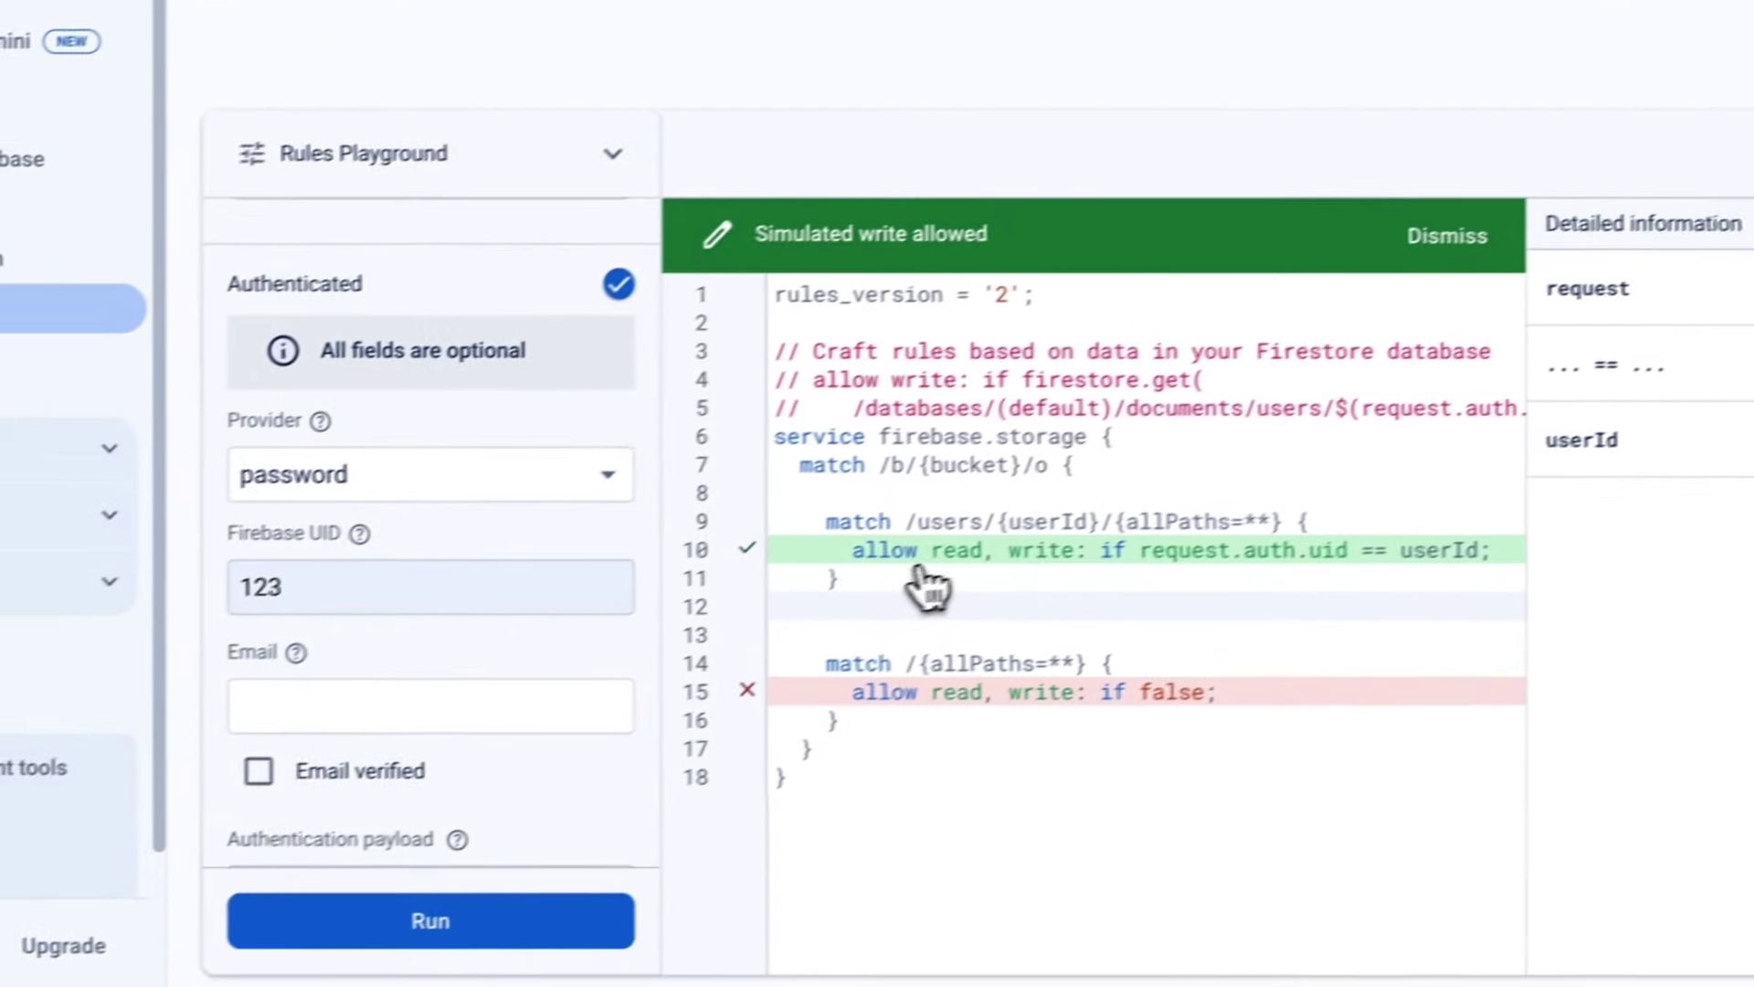
{"action": "scroll", "coordinate": [537, 336], "scroll_direction": "up", "scroll_amount": 5}
Rerun the simulation as a get read request, then collapse the Rules Playground.
{"action": "left_click", "coordinate": [381, 289]}
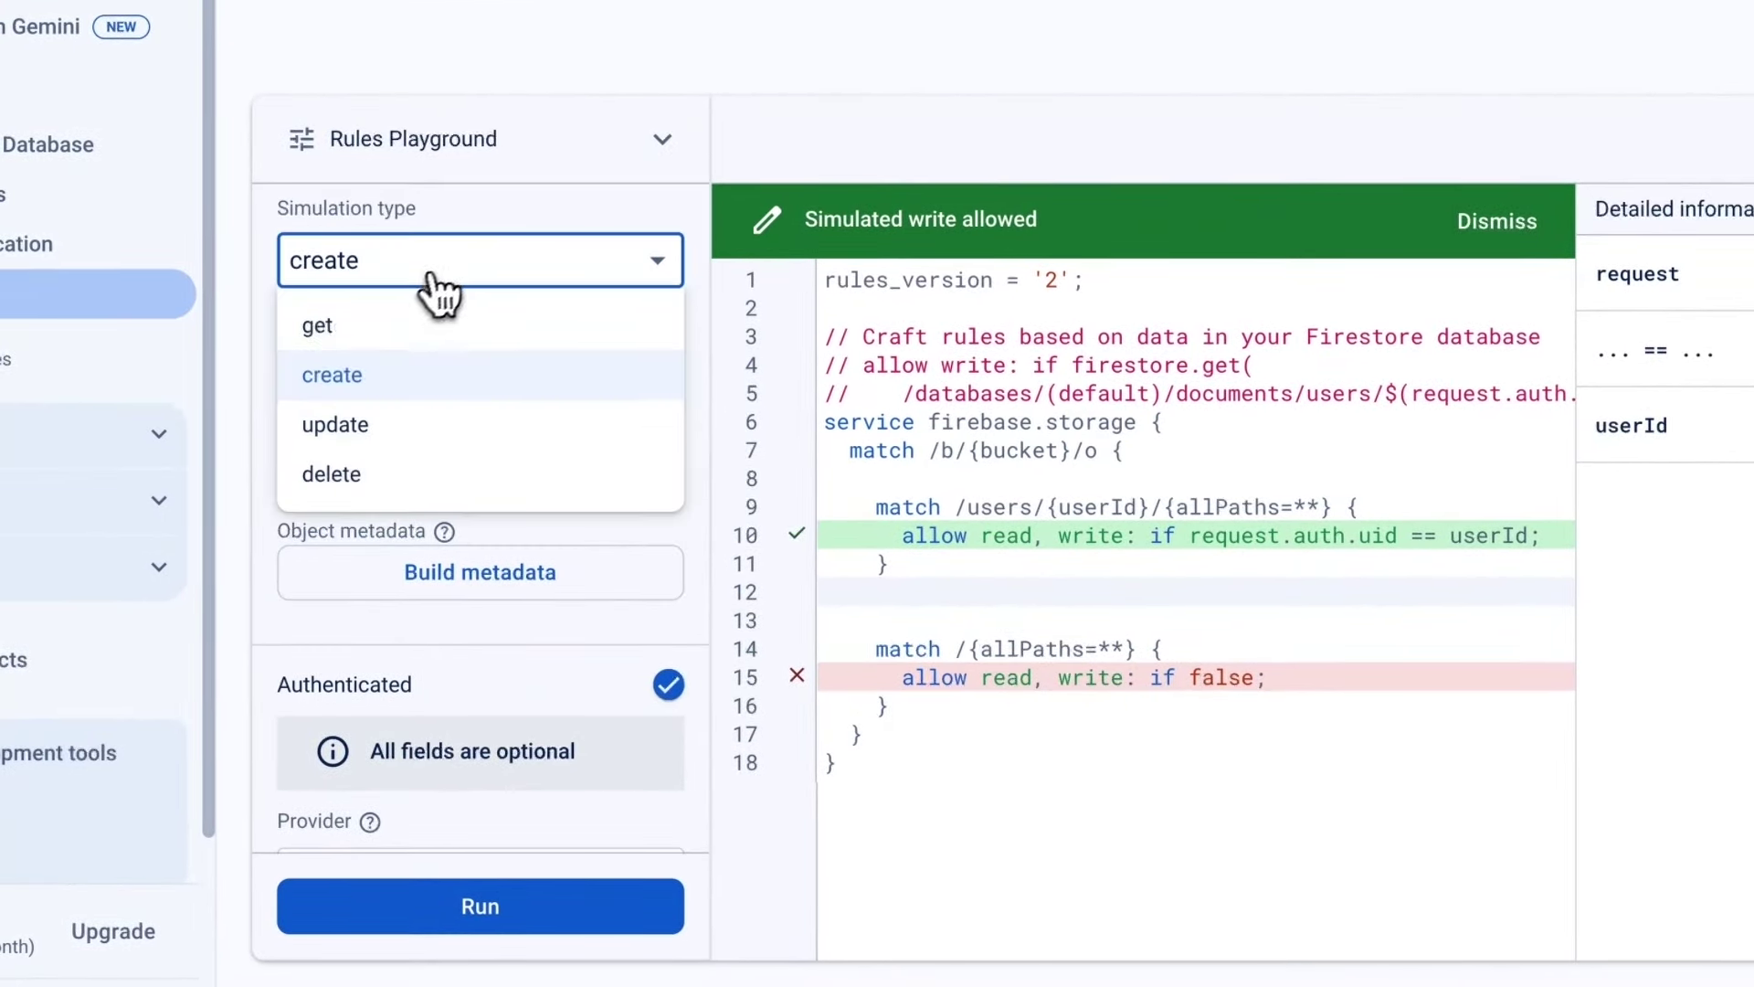
{"action": "left_click", "coordinate": [372, 336]}
{"action": "left_click", "coordinate": [494, 904]}
{"action": "mouse_move", "coordinate": [858, 594]}
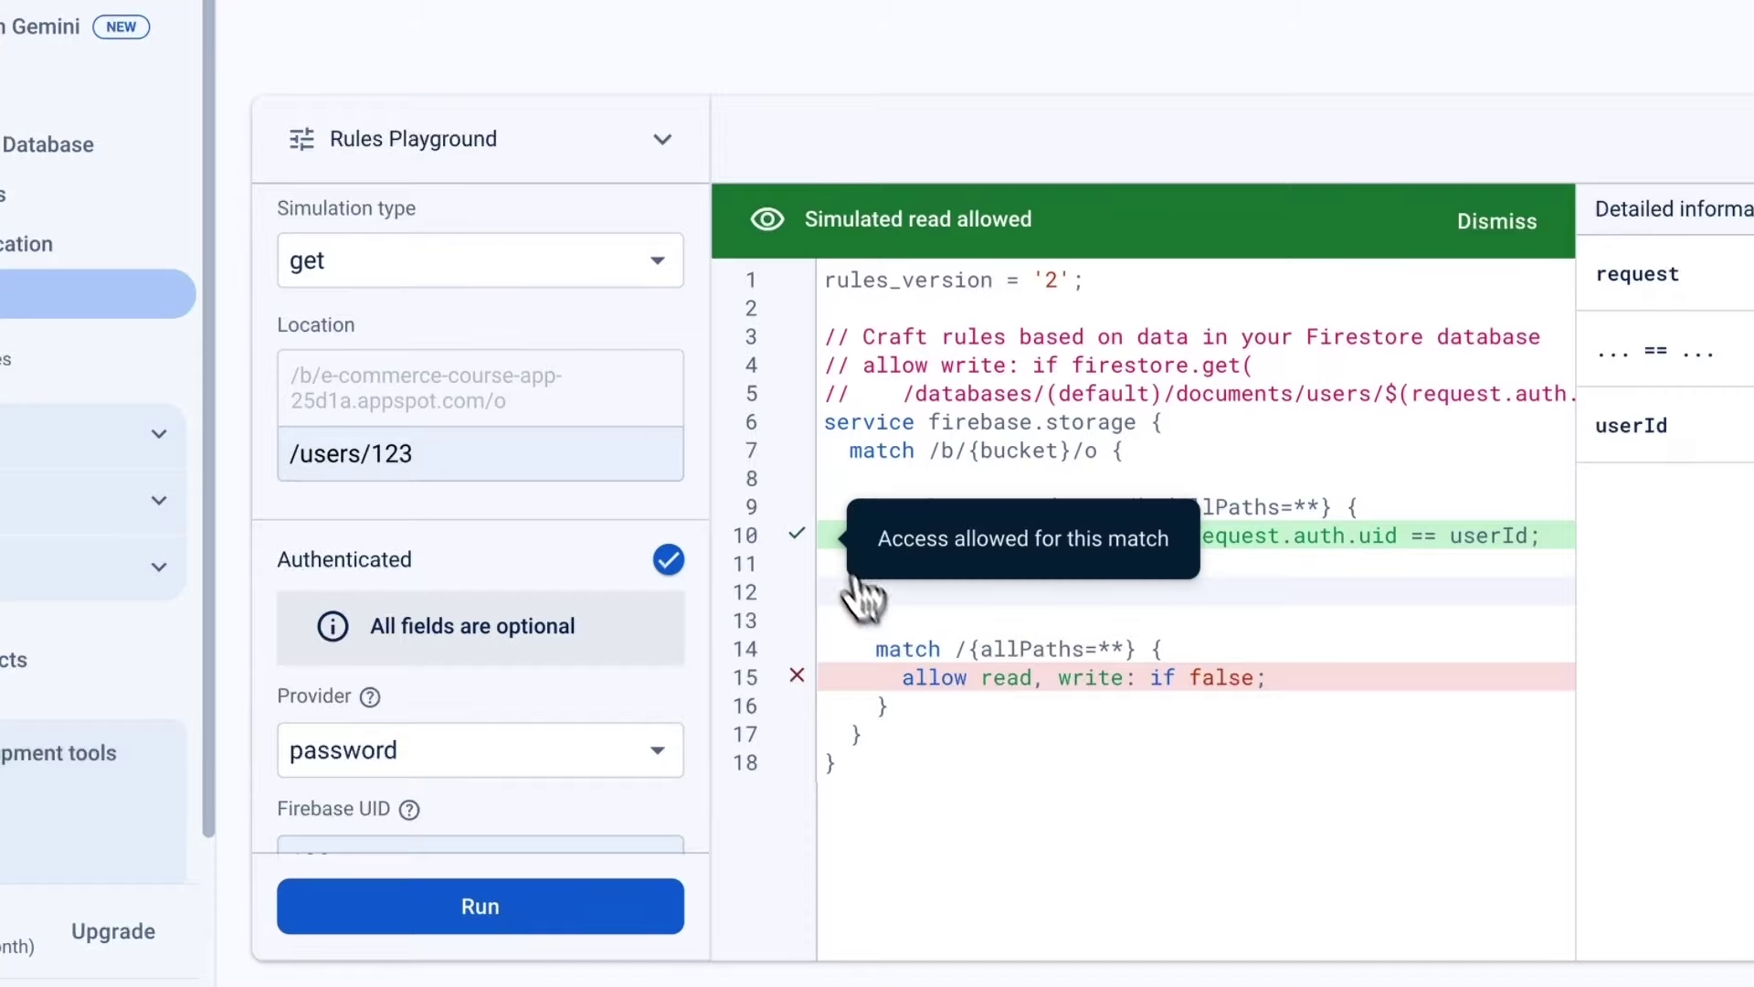
{"action": "mouse_move", "coordinate": [831, 708]}
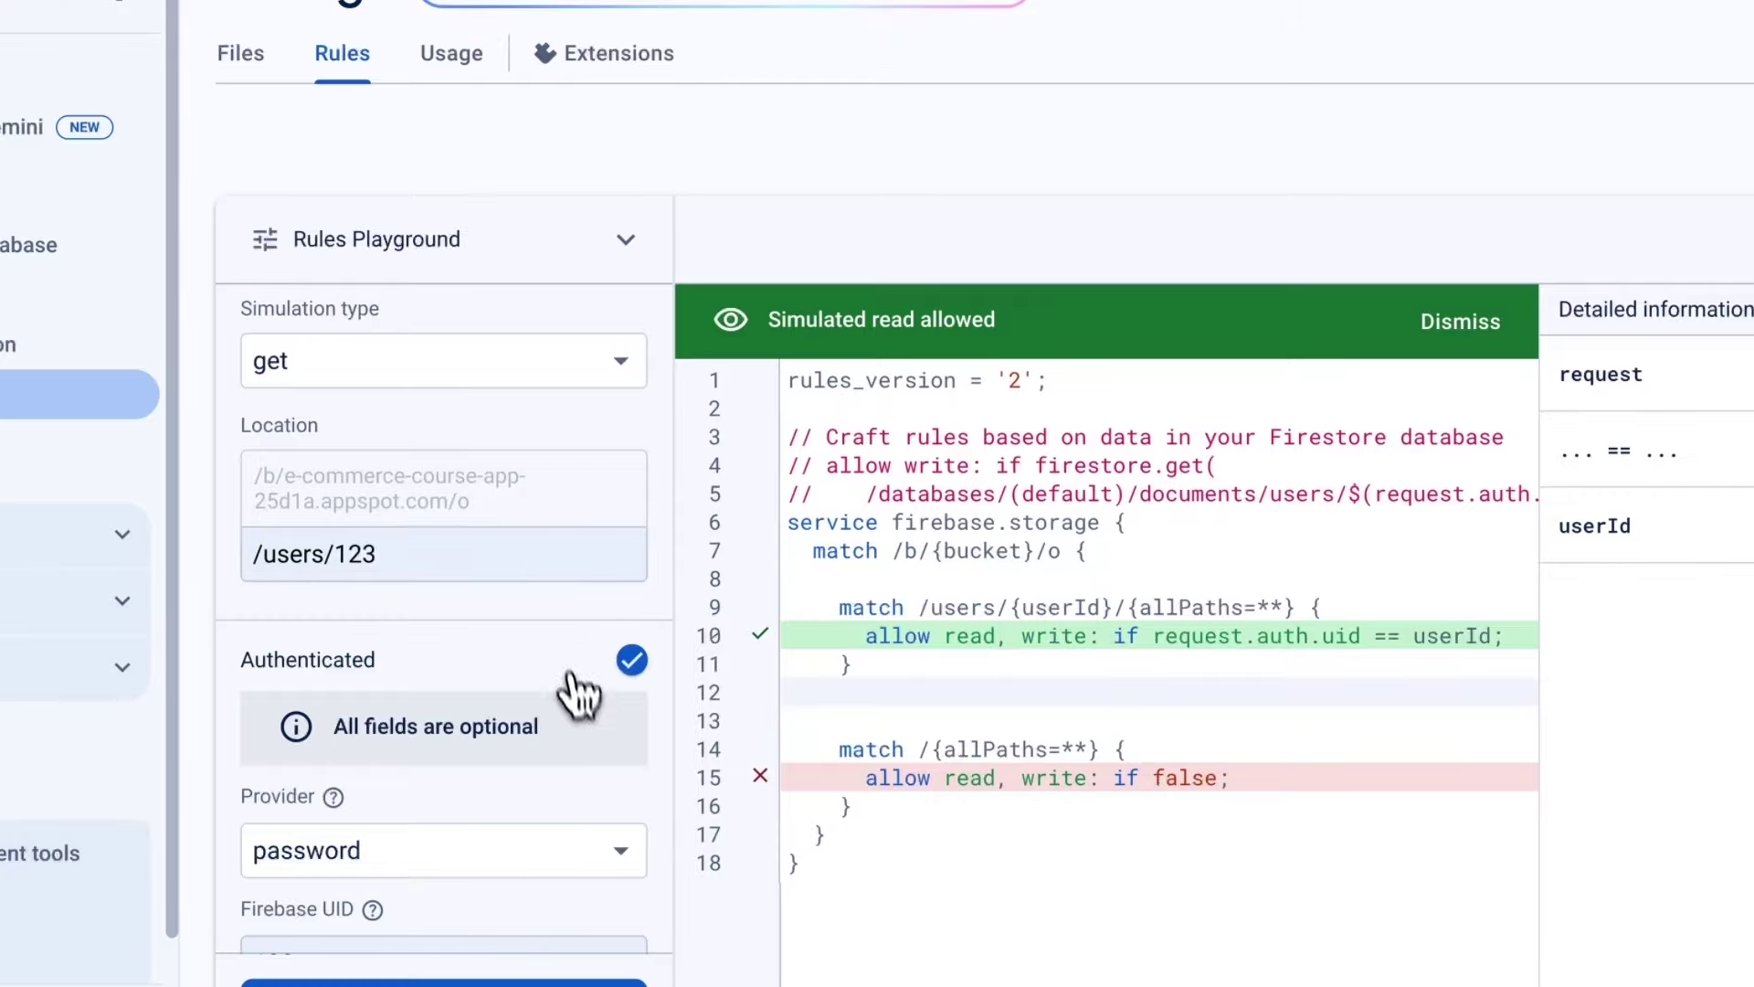
{"action": "left_click", "coordinate": [625, 240]}
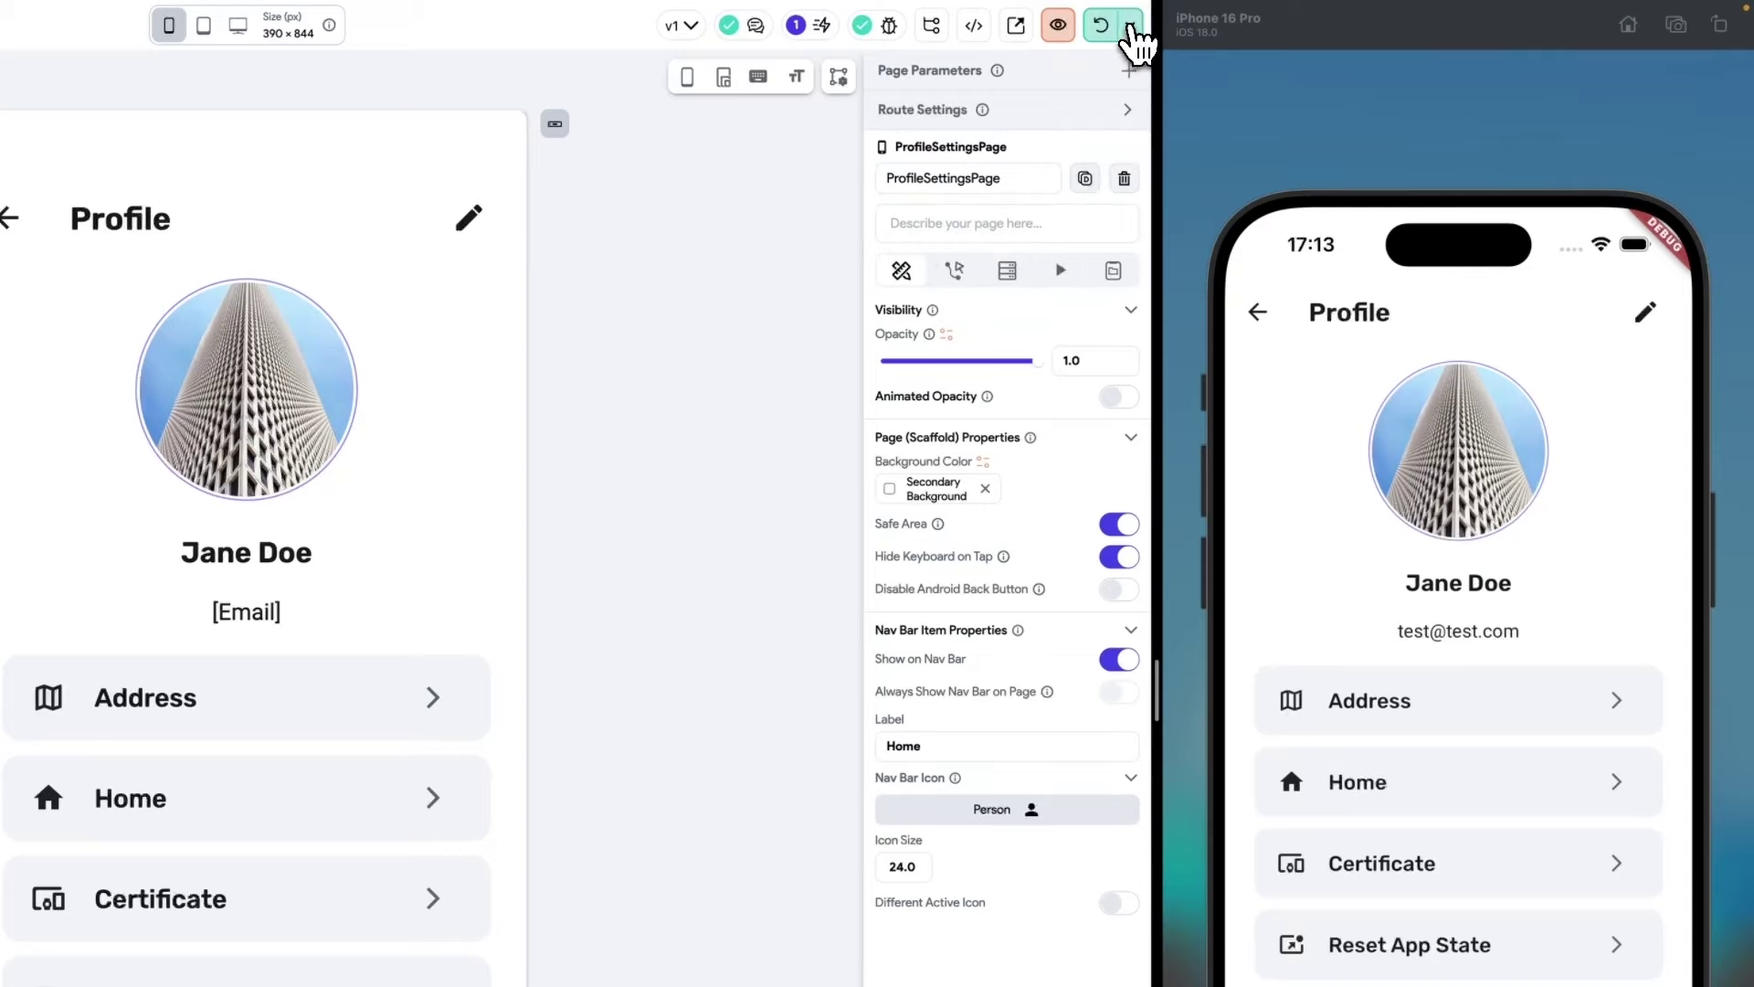
Stop and rerun the app on the iPhone 16 Pro simulator, browsing the home page product cards.
{"action": "left_click", "coordinate": [1132, 27]}
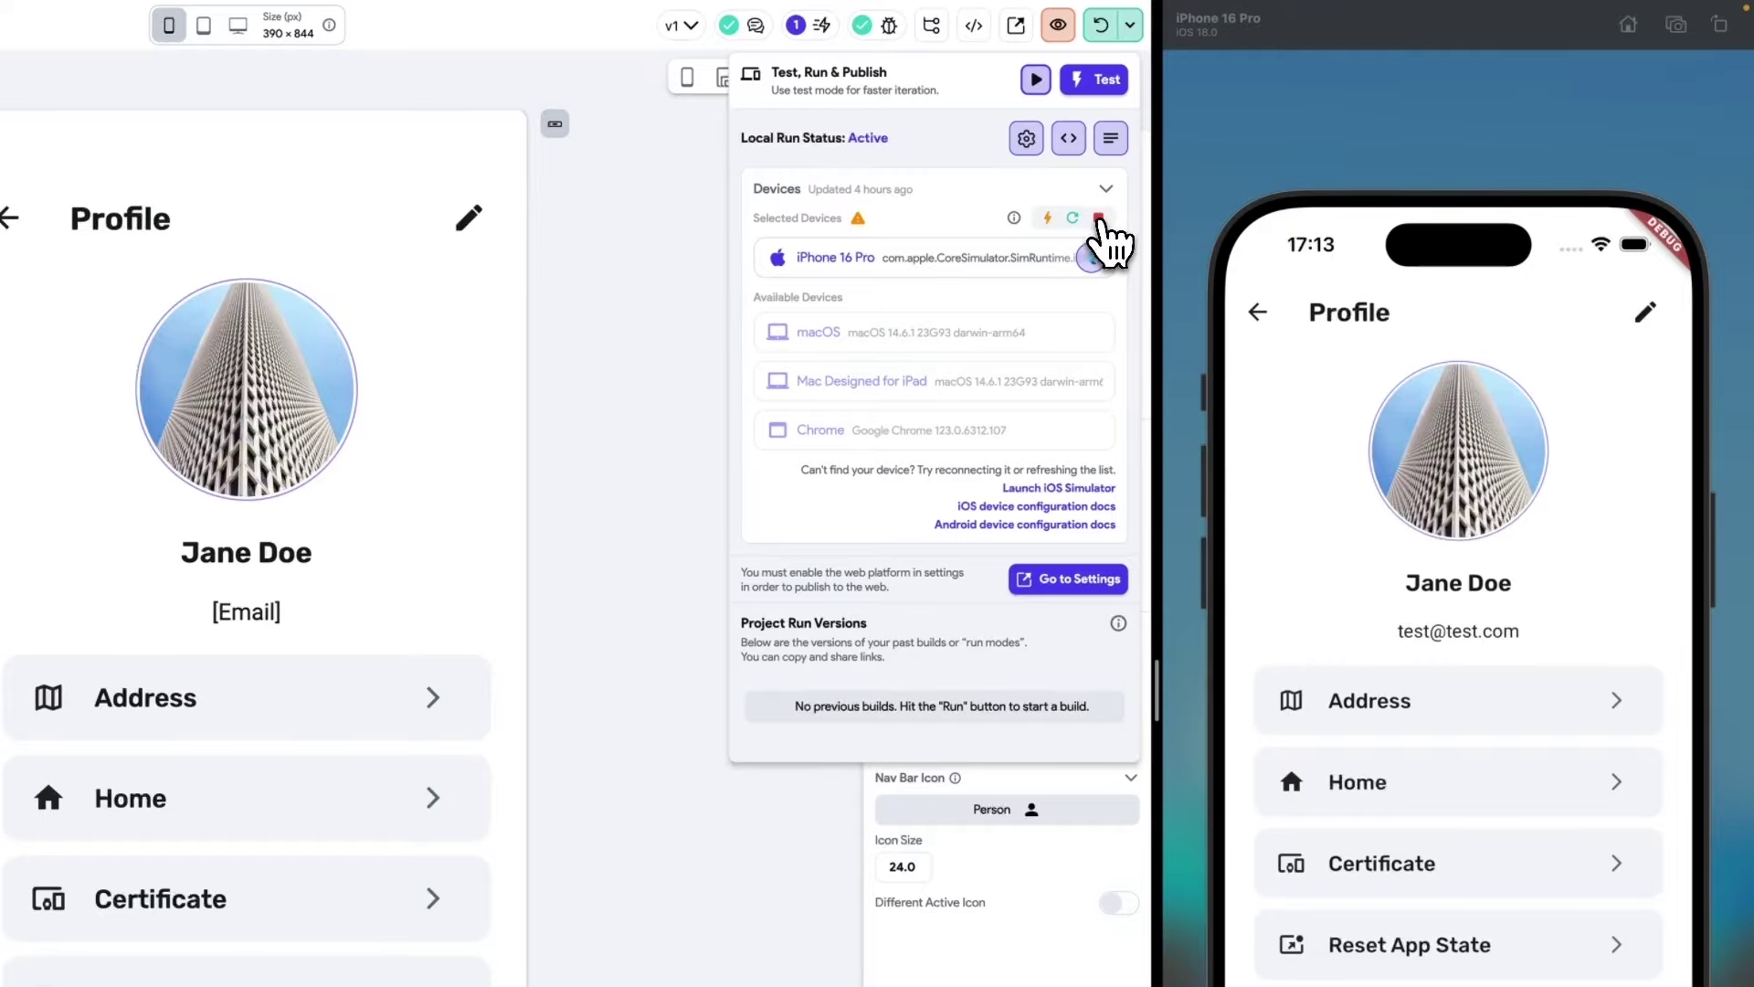
{"action": "left_click", "coordinate": [1099, 219]}
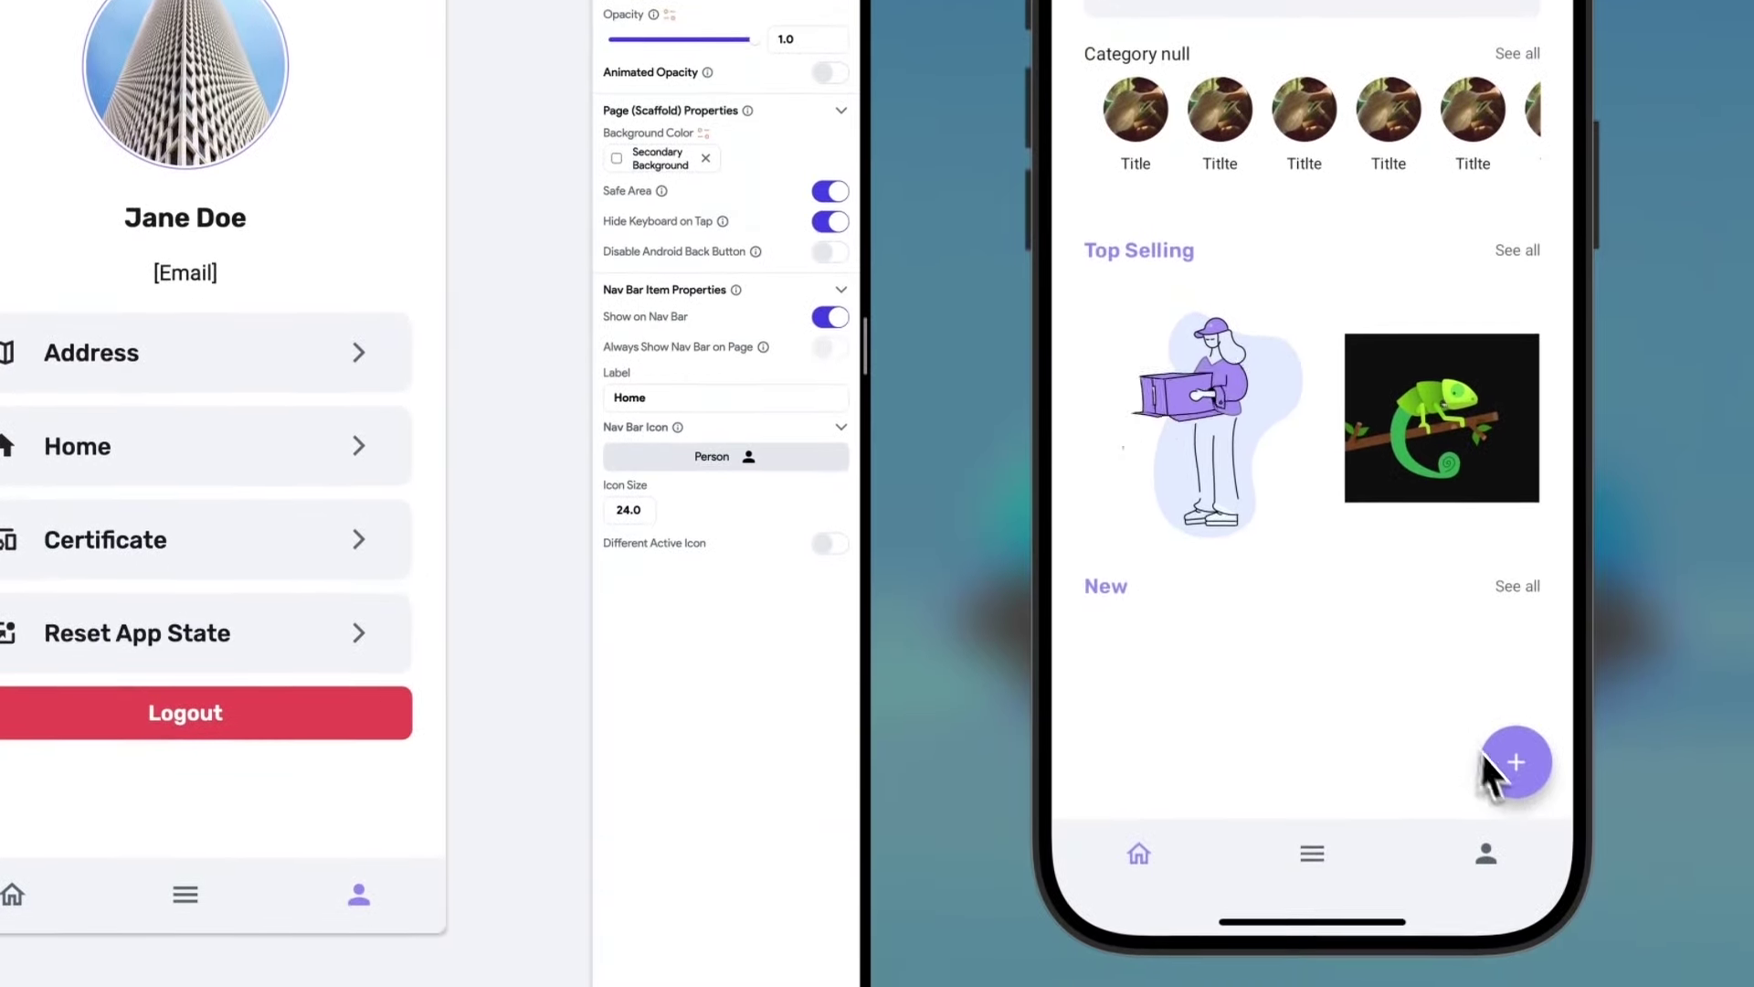
{"action": "left_click", "coordinate": [1498, 764]}
{"action": "left_click_drag", "start_coordinate": [1371, 411], "coordinate": [1465, 540]}
{"action": "left_click_drag", "start_coordinate": [1453, 731], "coordinate": [1167, 731]}
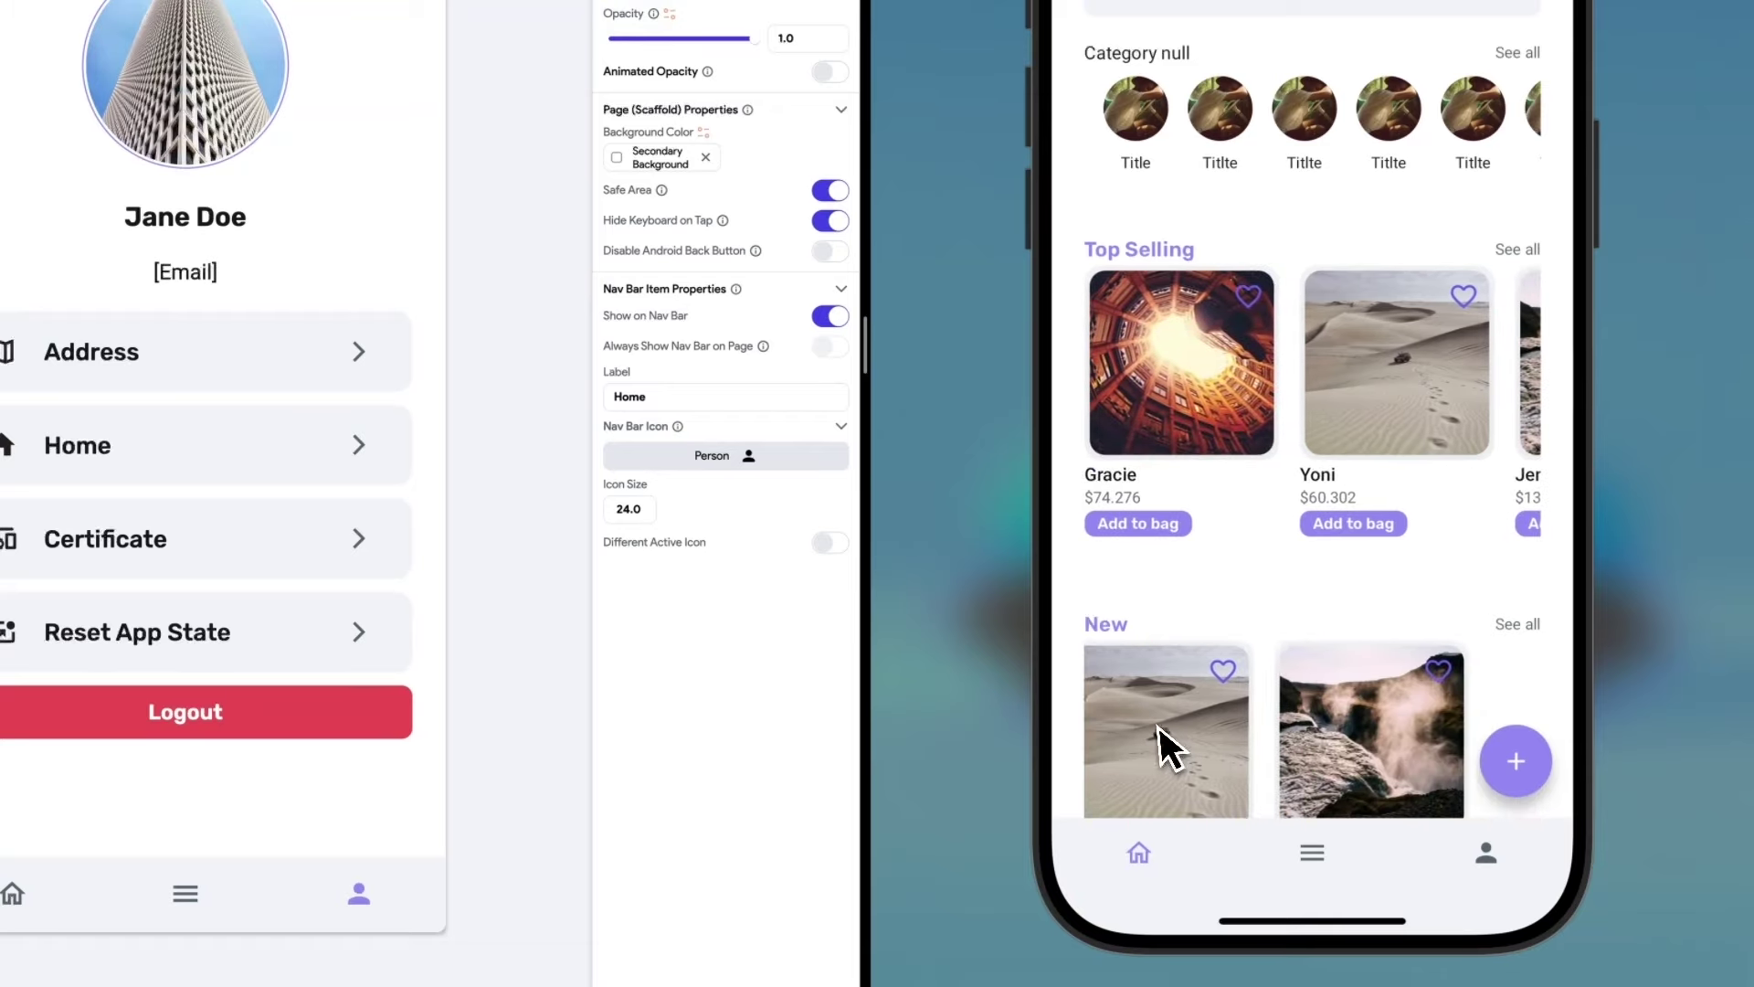
In the app, go to the Profile page, tap the avatar and choose Gallery.
{"action": "left_click", "coordinate": [1492, 864]}
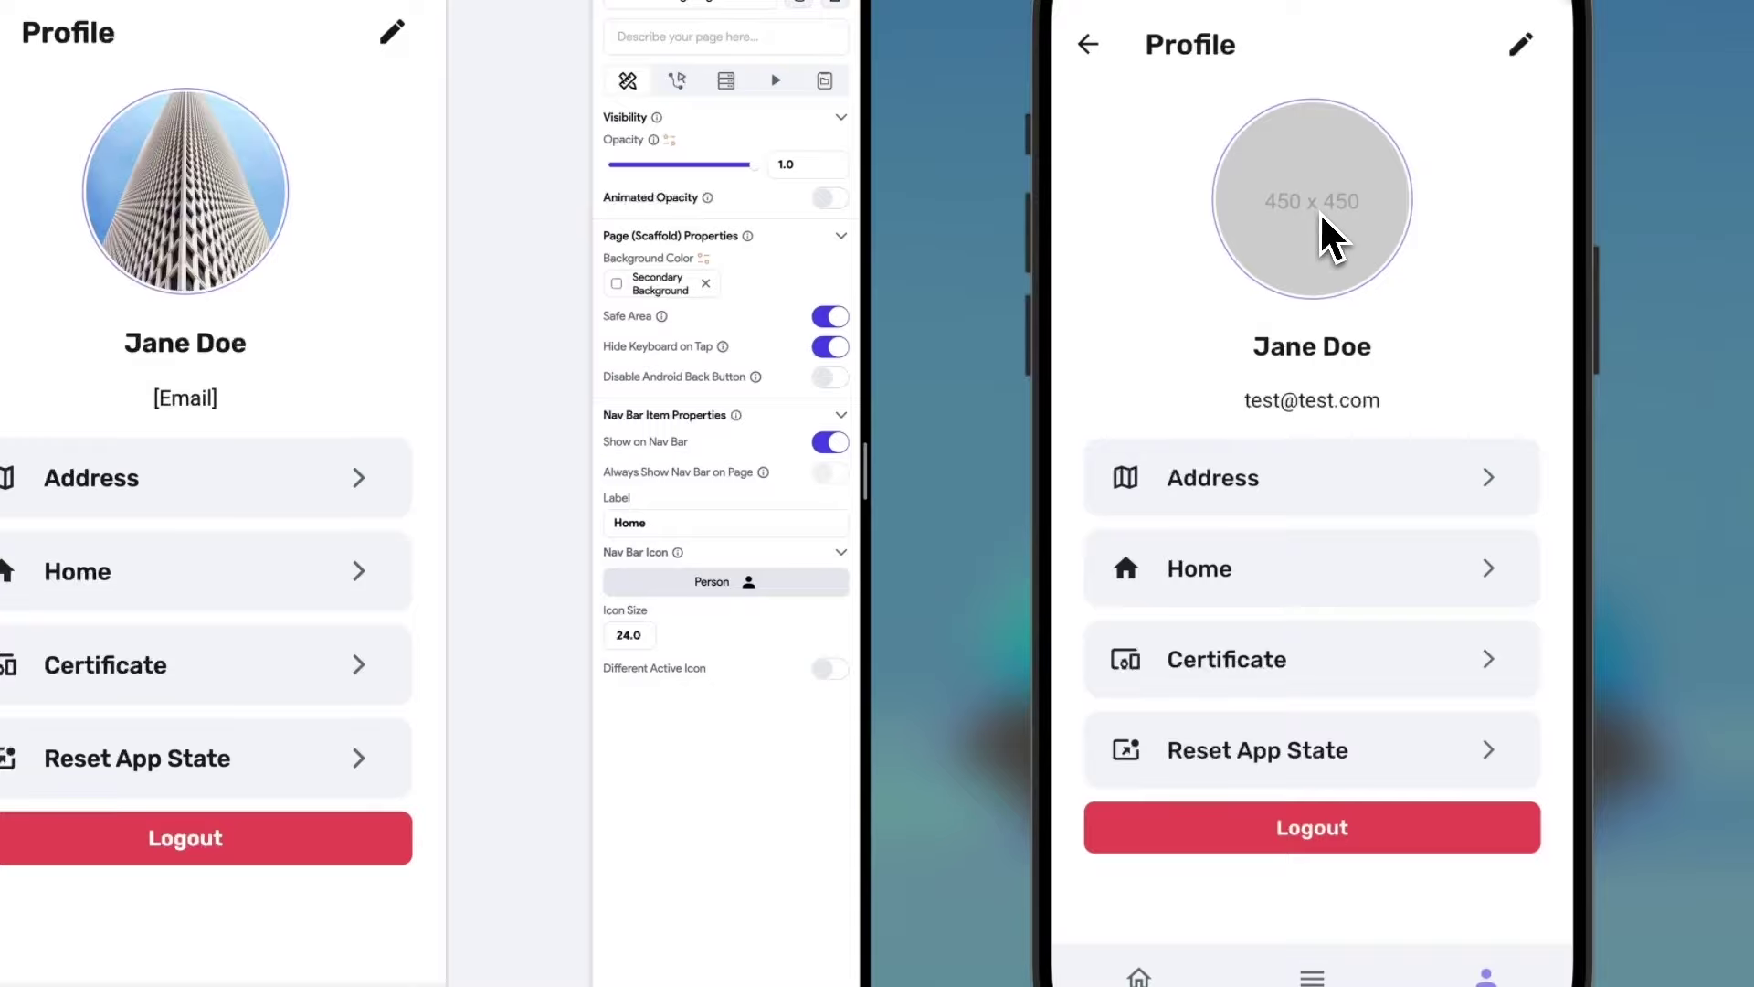
{"action": "left_click", "coordinate": [1315, 206]}
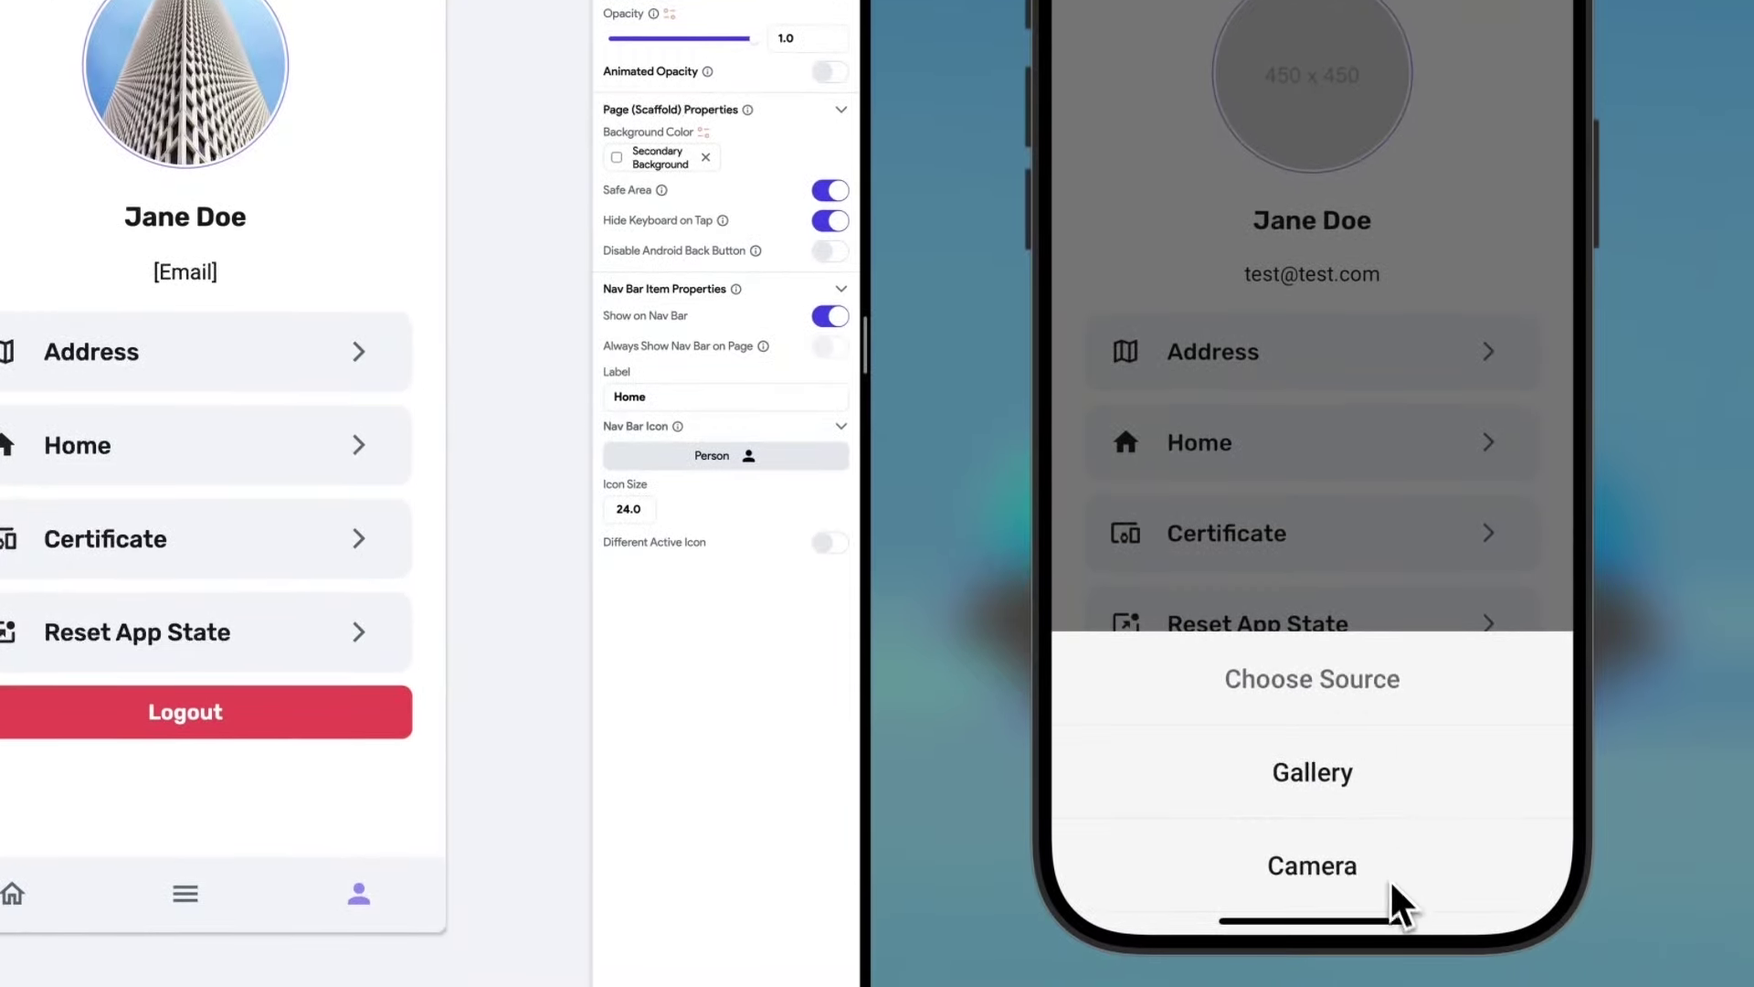
{"action": "left_click", "coordinate": [1341, 777]}
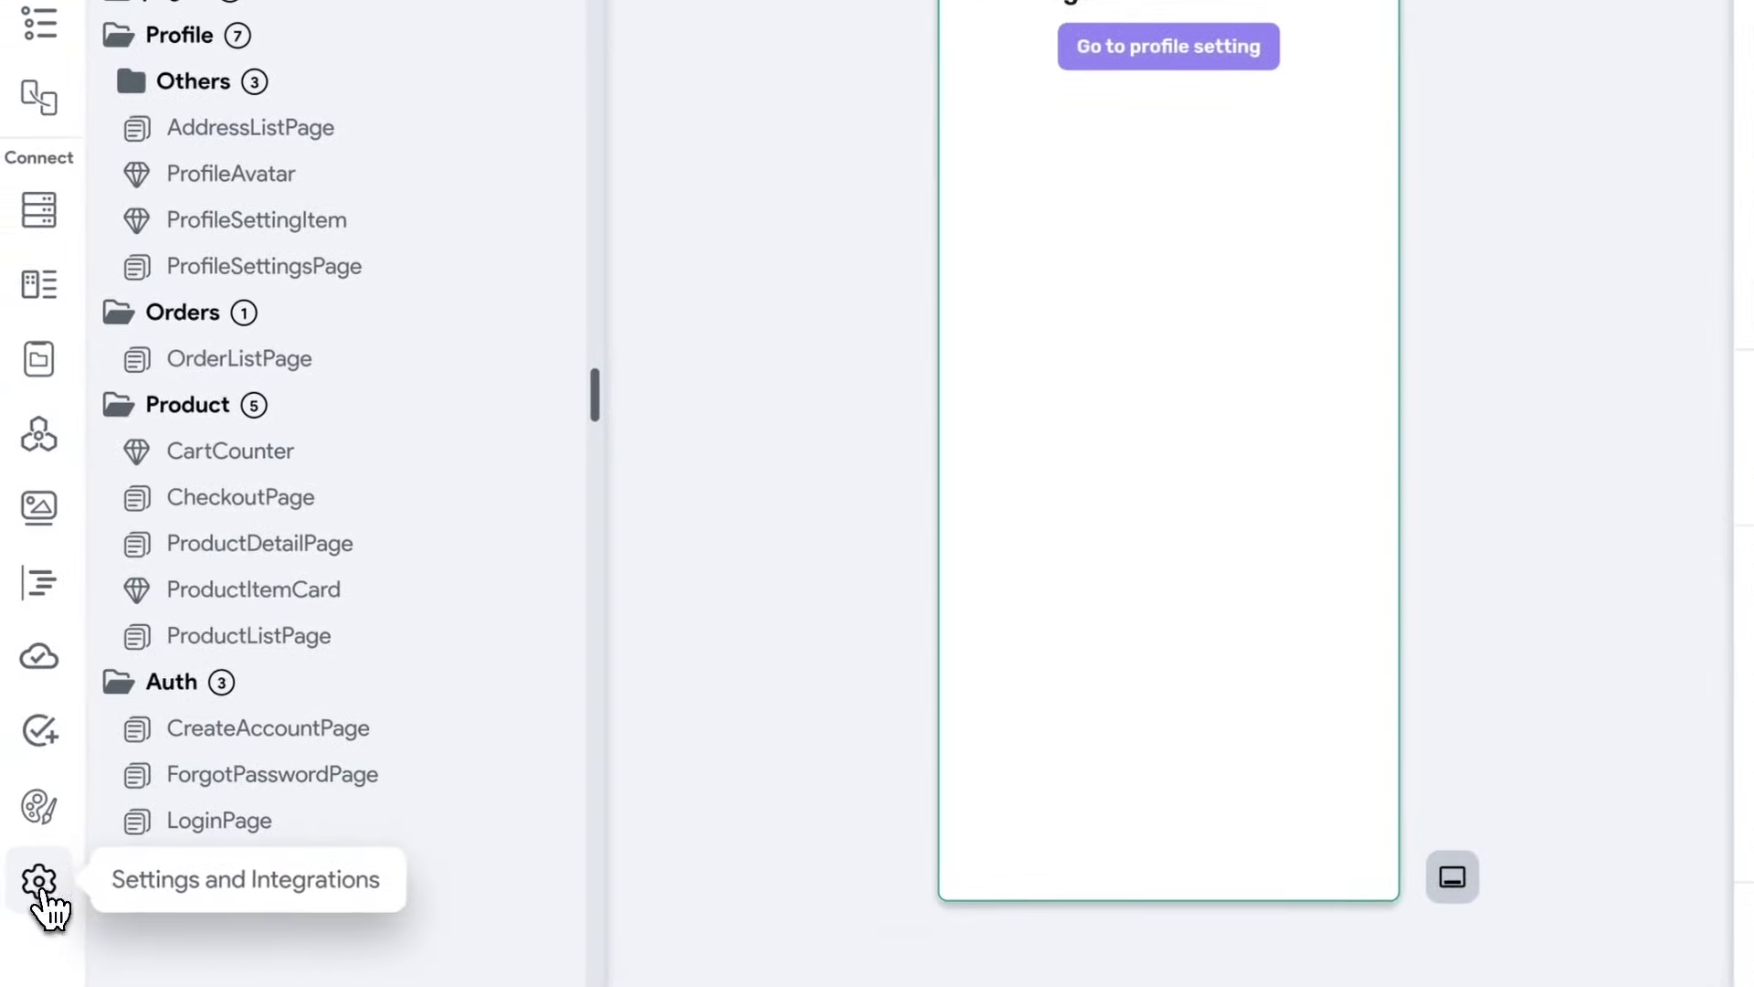
Show the Permissions page under Project Setup and review the camera and photo library messages.
{"action": "left_click", "coordinate": [39, 899]}
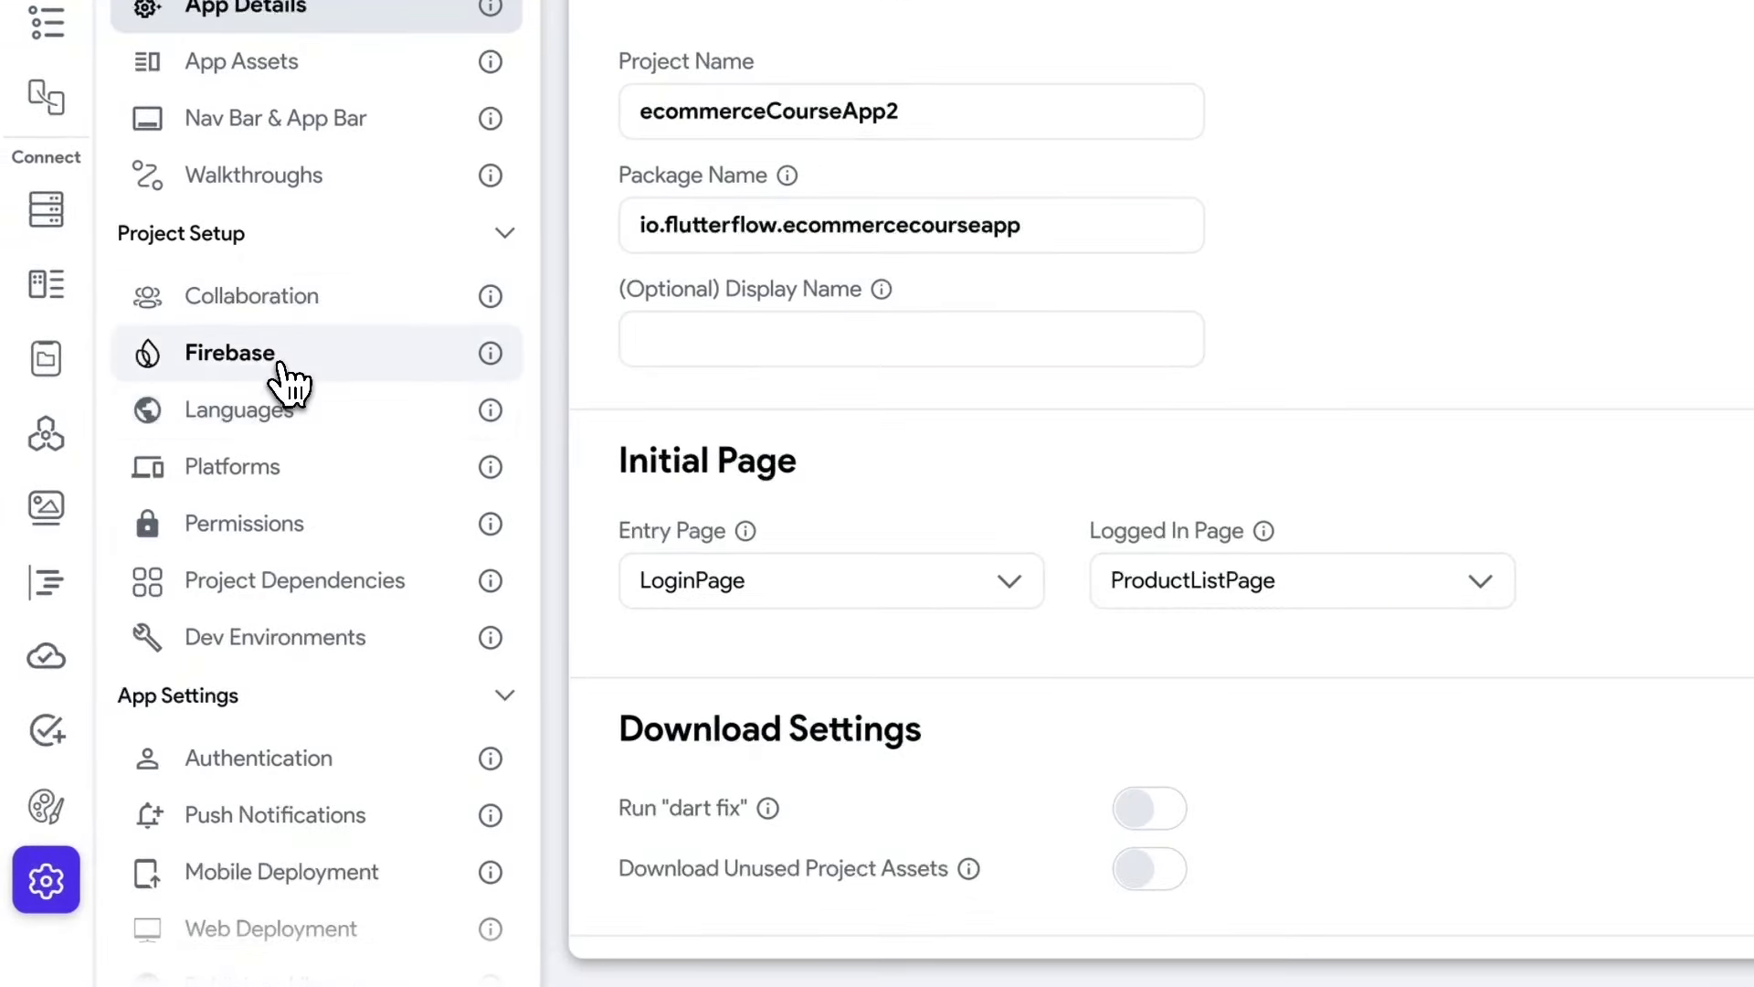
{"action": "left_click", "coordinate": [282, 525]}
{"action": "scroll", "coordinate": [768, 236], "scroll_direction": "down", "scroll_amount": 1}
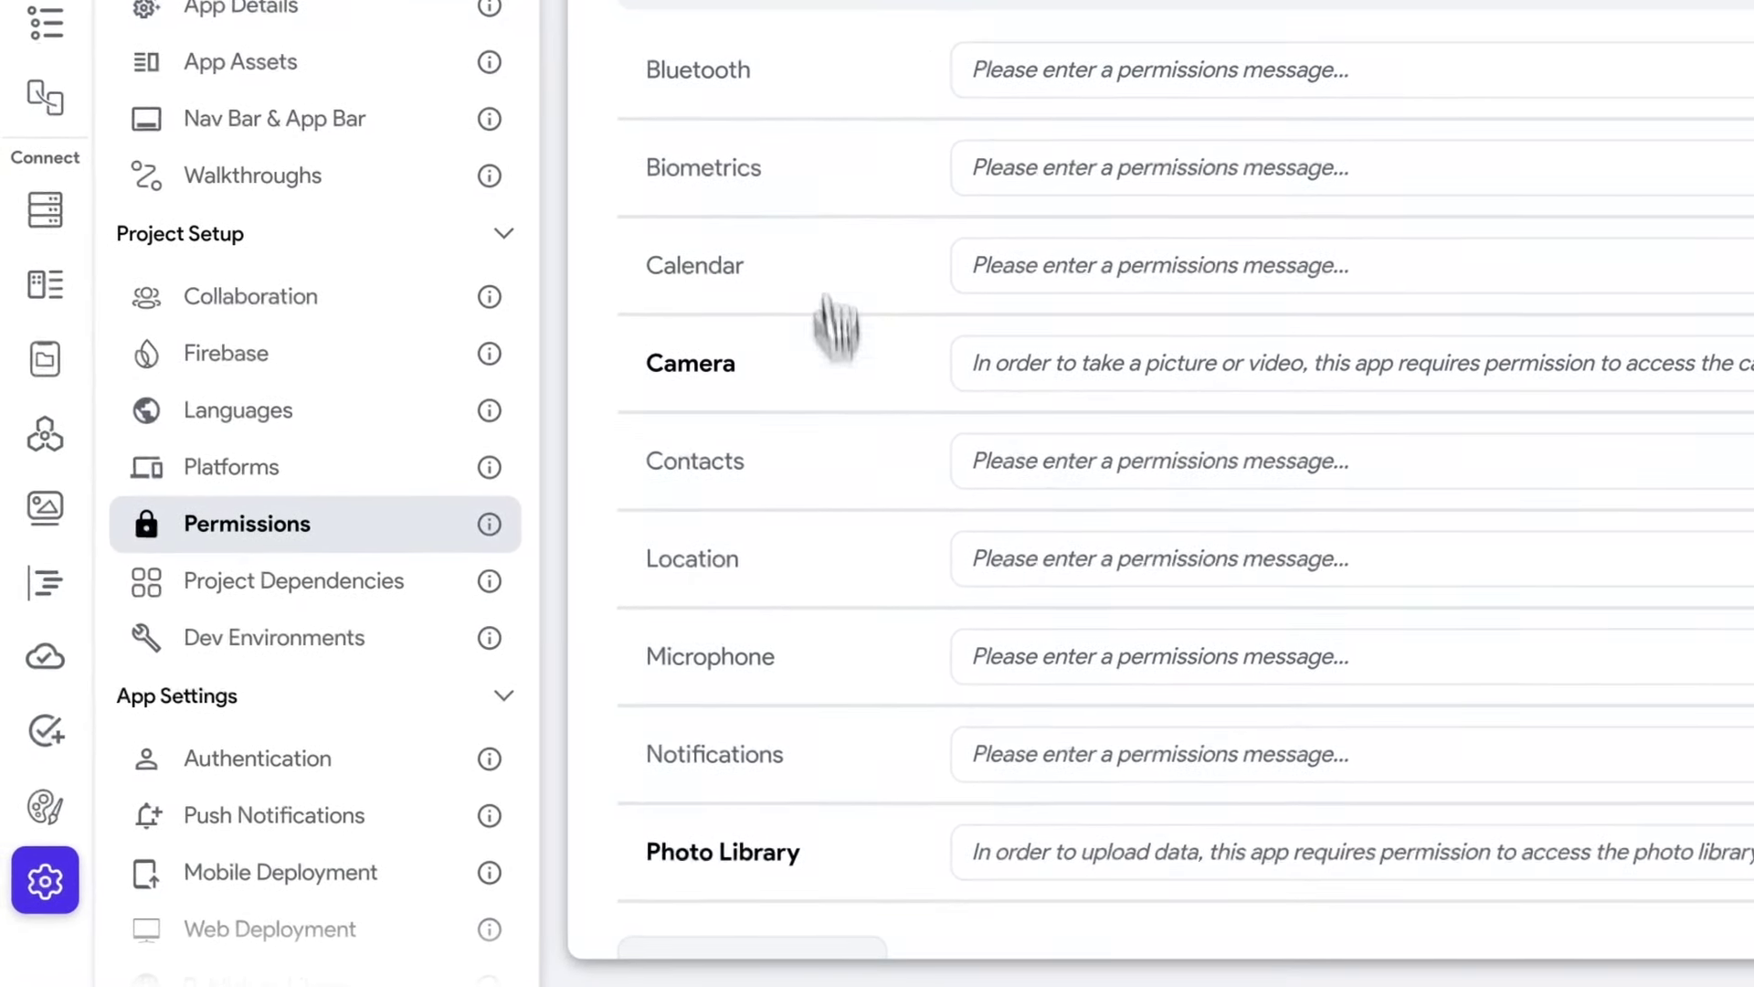
{"action": "scroll", "coordinate": [804, 193], "scroll_direction": "up", "scroll_amount": 1}
{"action": "scroll", "coordinate": [818, 183], "scroll_direction": "down", "scroll_amount": 1}
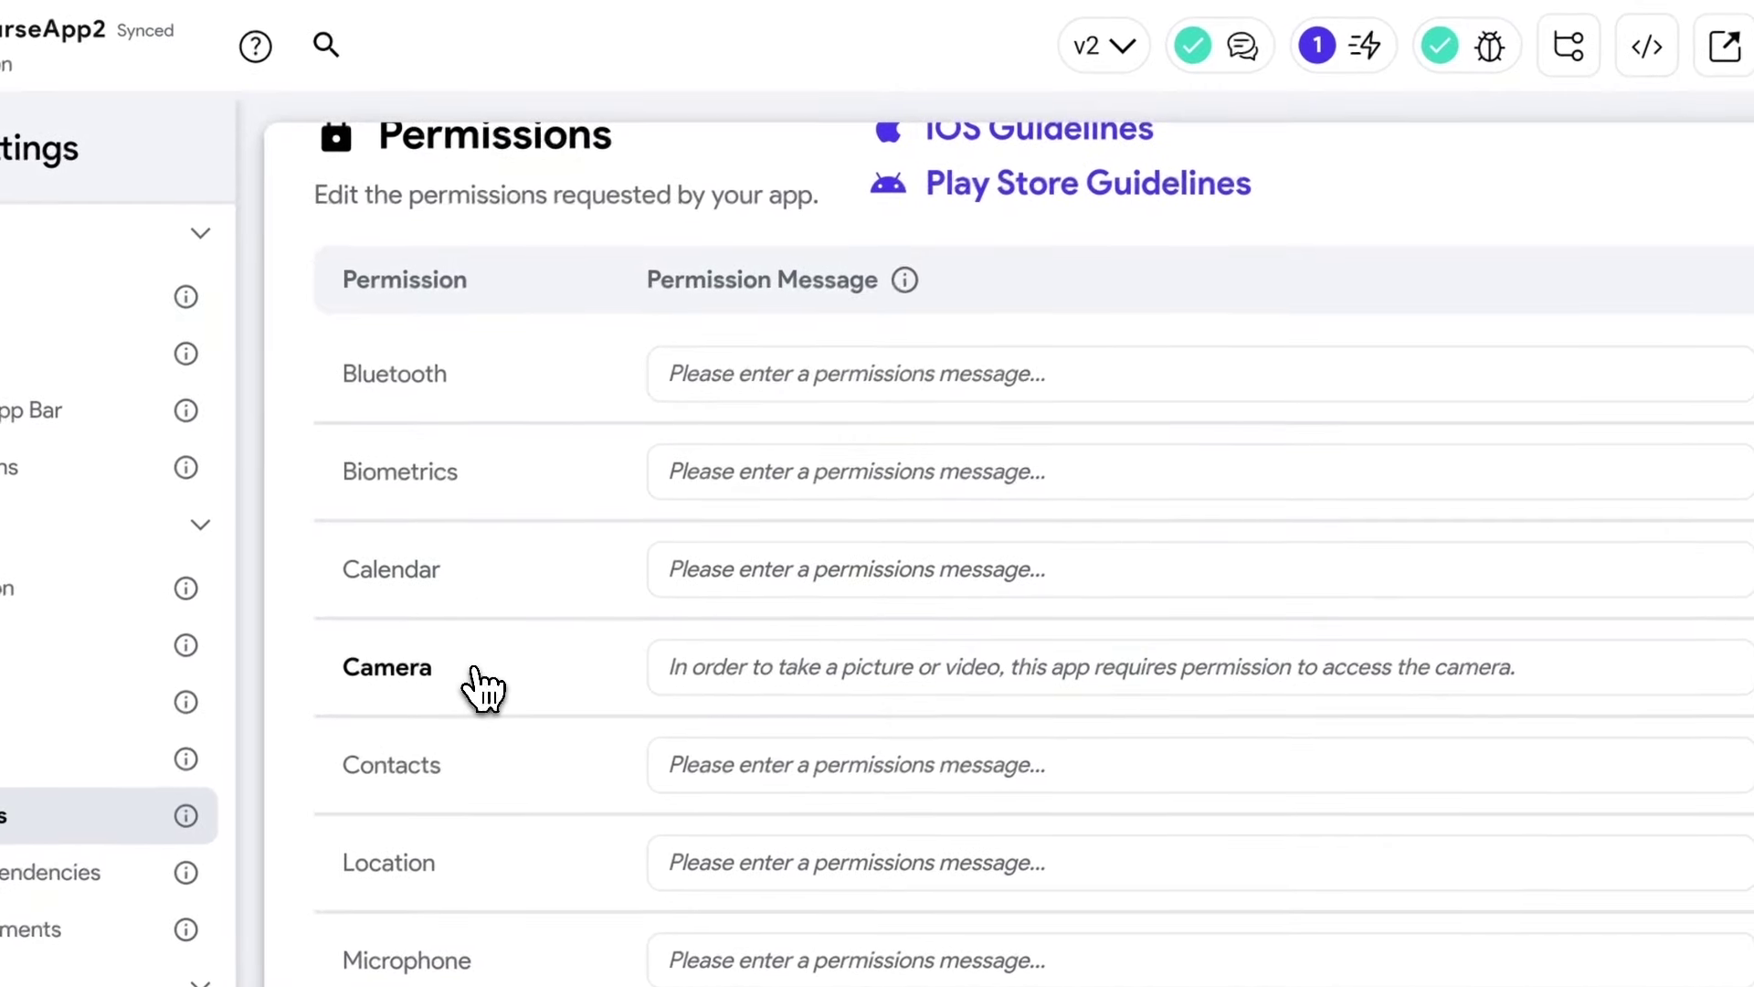
{"action": "scroll", "coordinate": [506, 690], "scroll_direction": "up", "scroll_amount": 1}
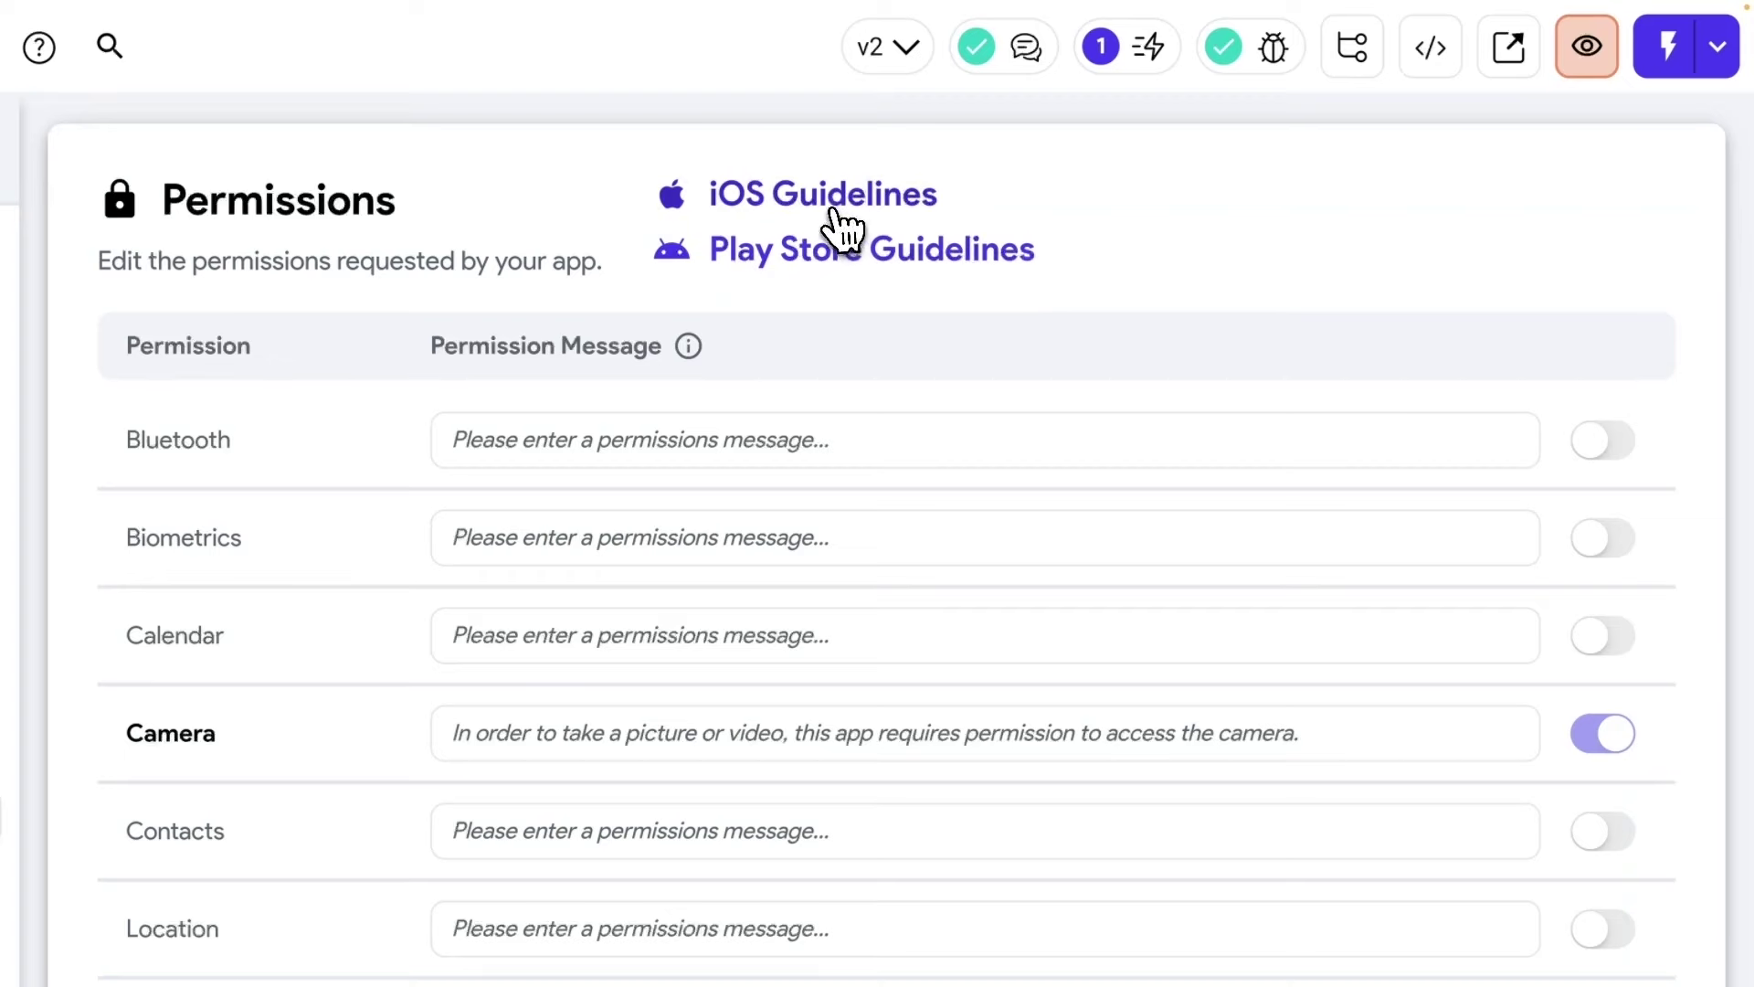
{"action": "scroll", "coordinate": [392, 588], "scroll_direction": "down", "scroll_amount": 1}
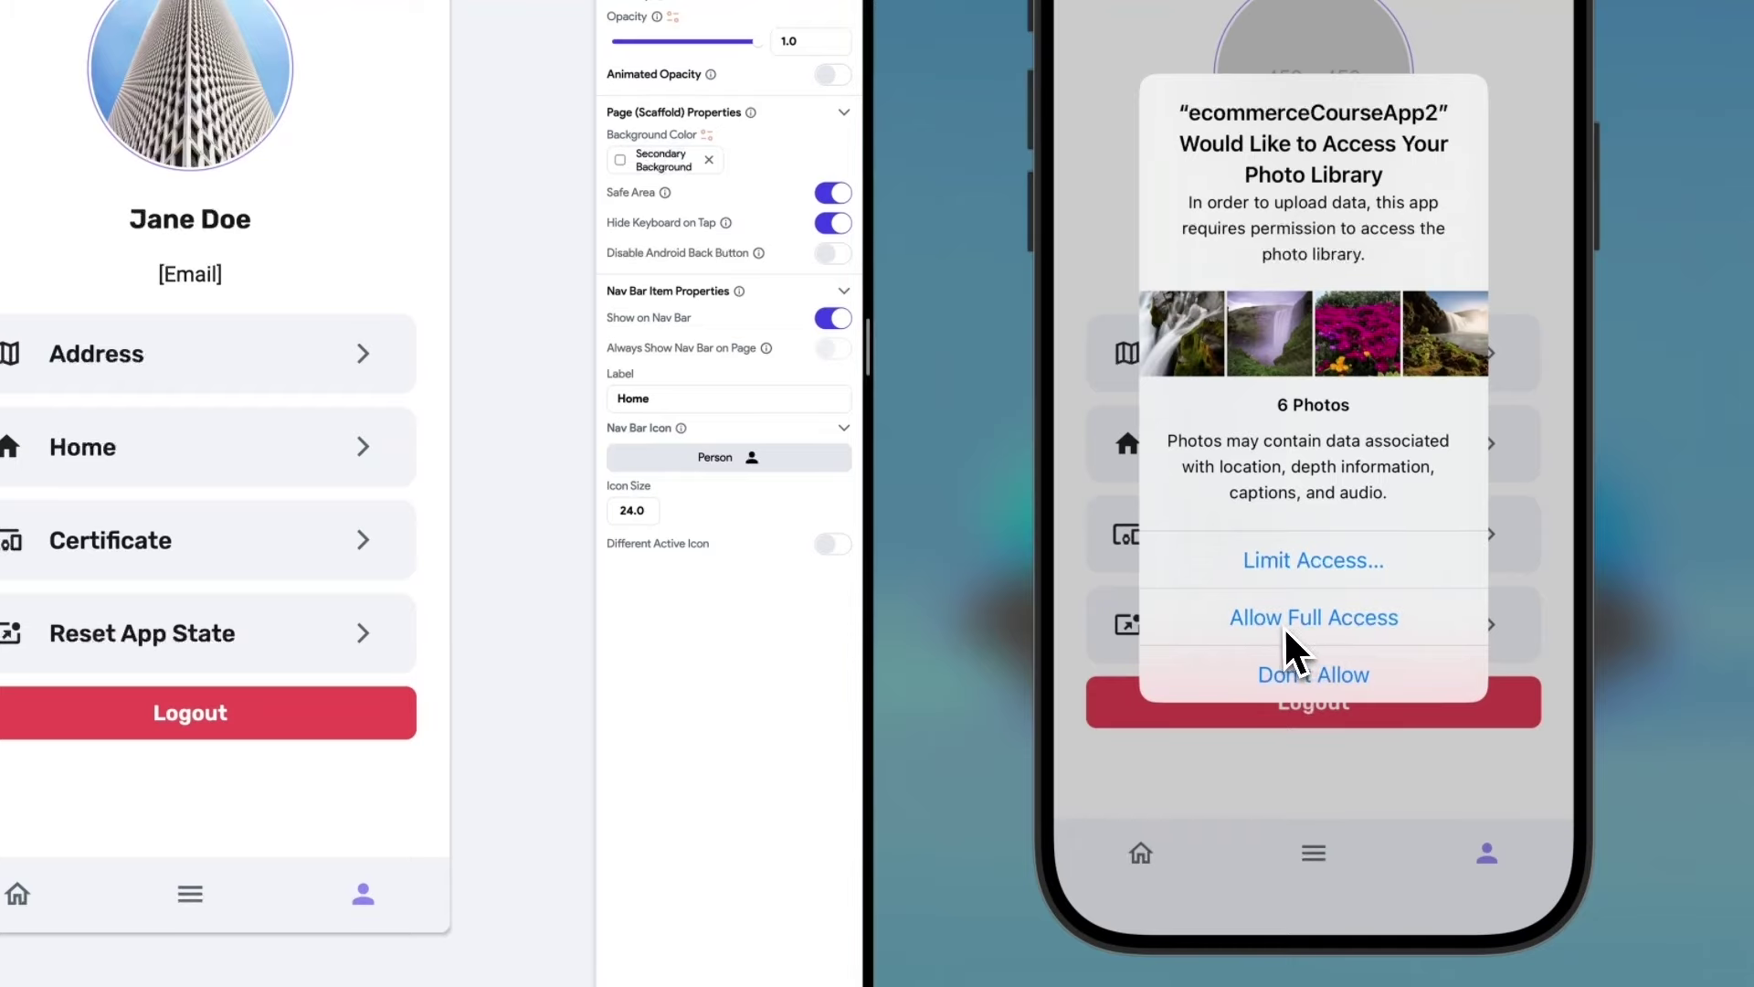
Allow full photo access and pick the pink flowers photo as the avatar.
{"action": "left_click", "coordinate": [1309, 628]}
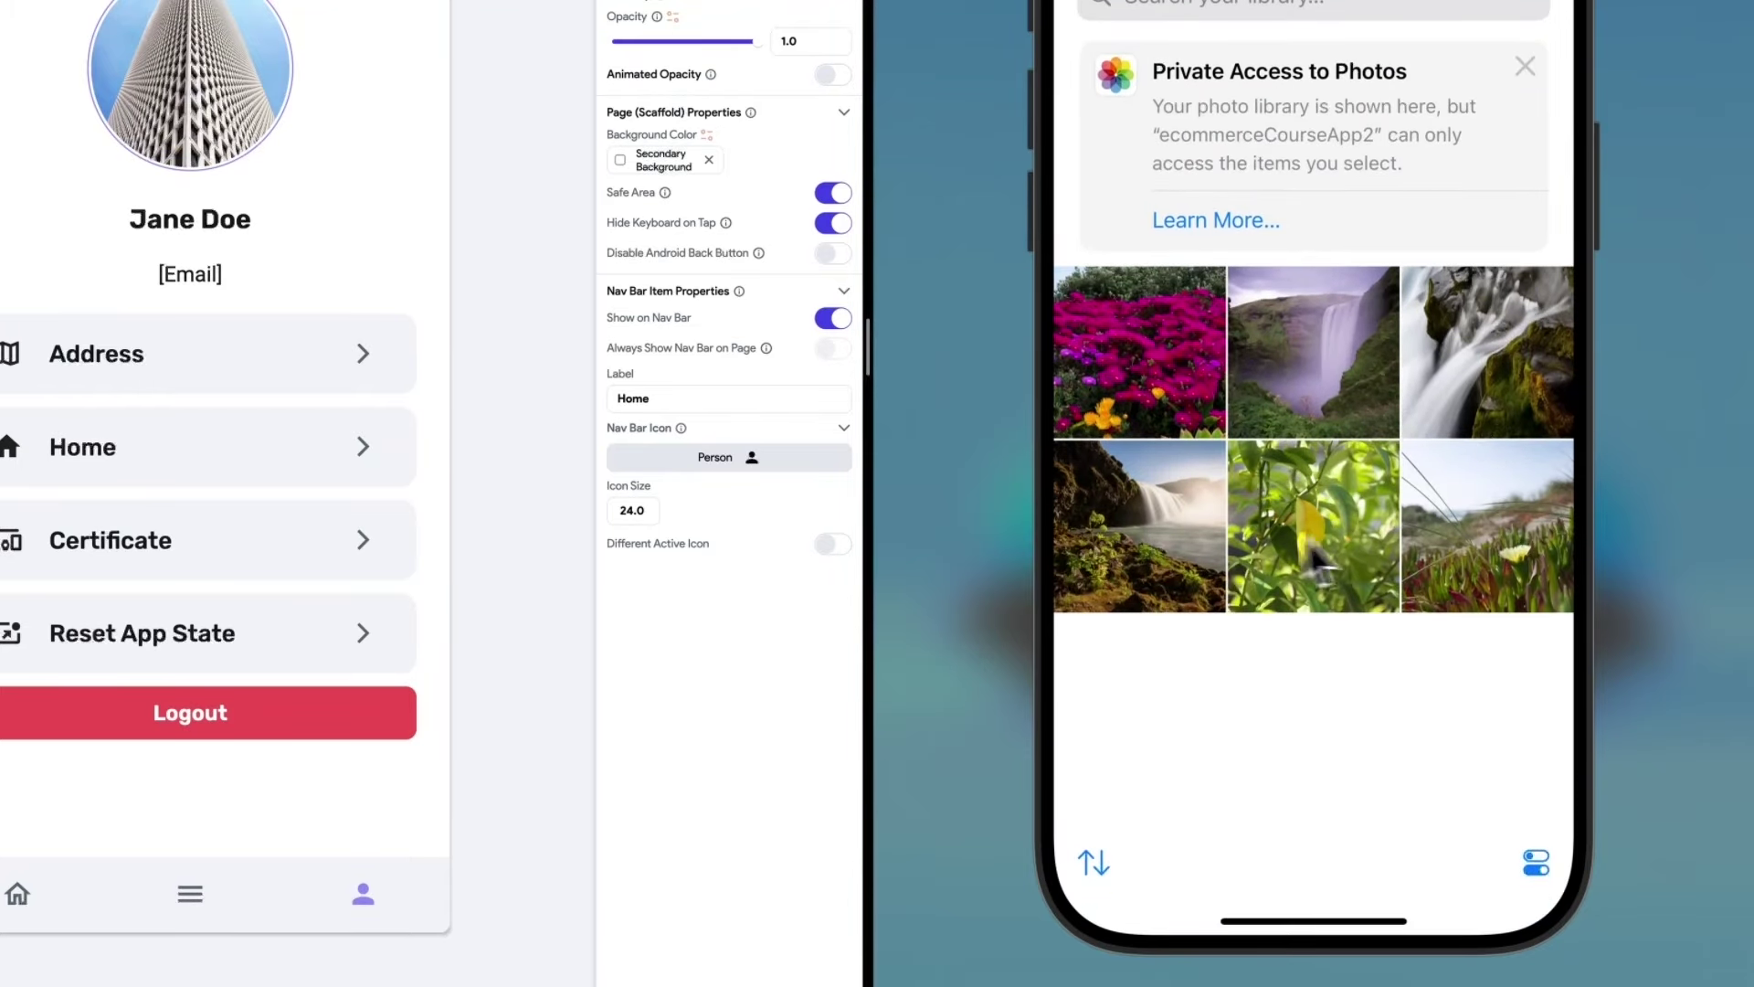
{"action": "left_click", "coordinate": [1146, 361]}
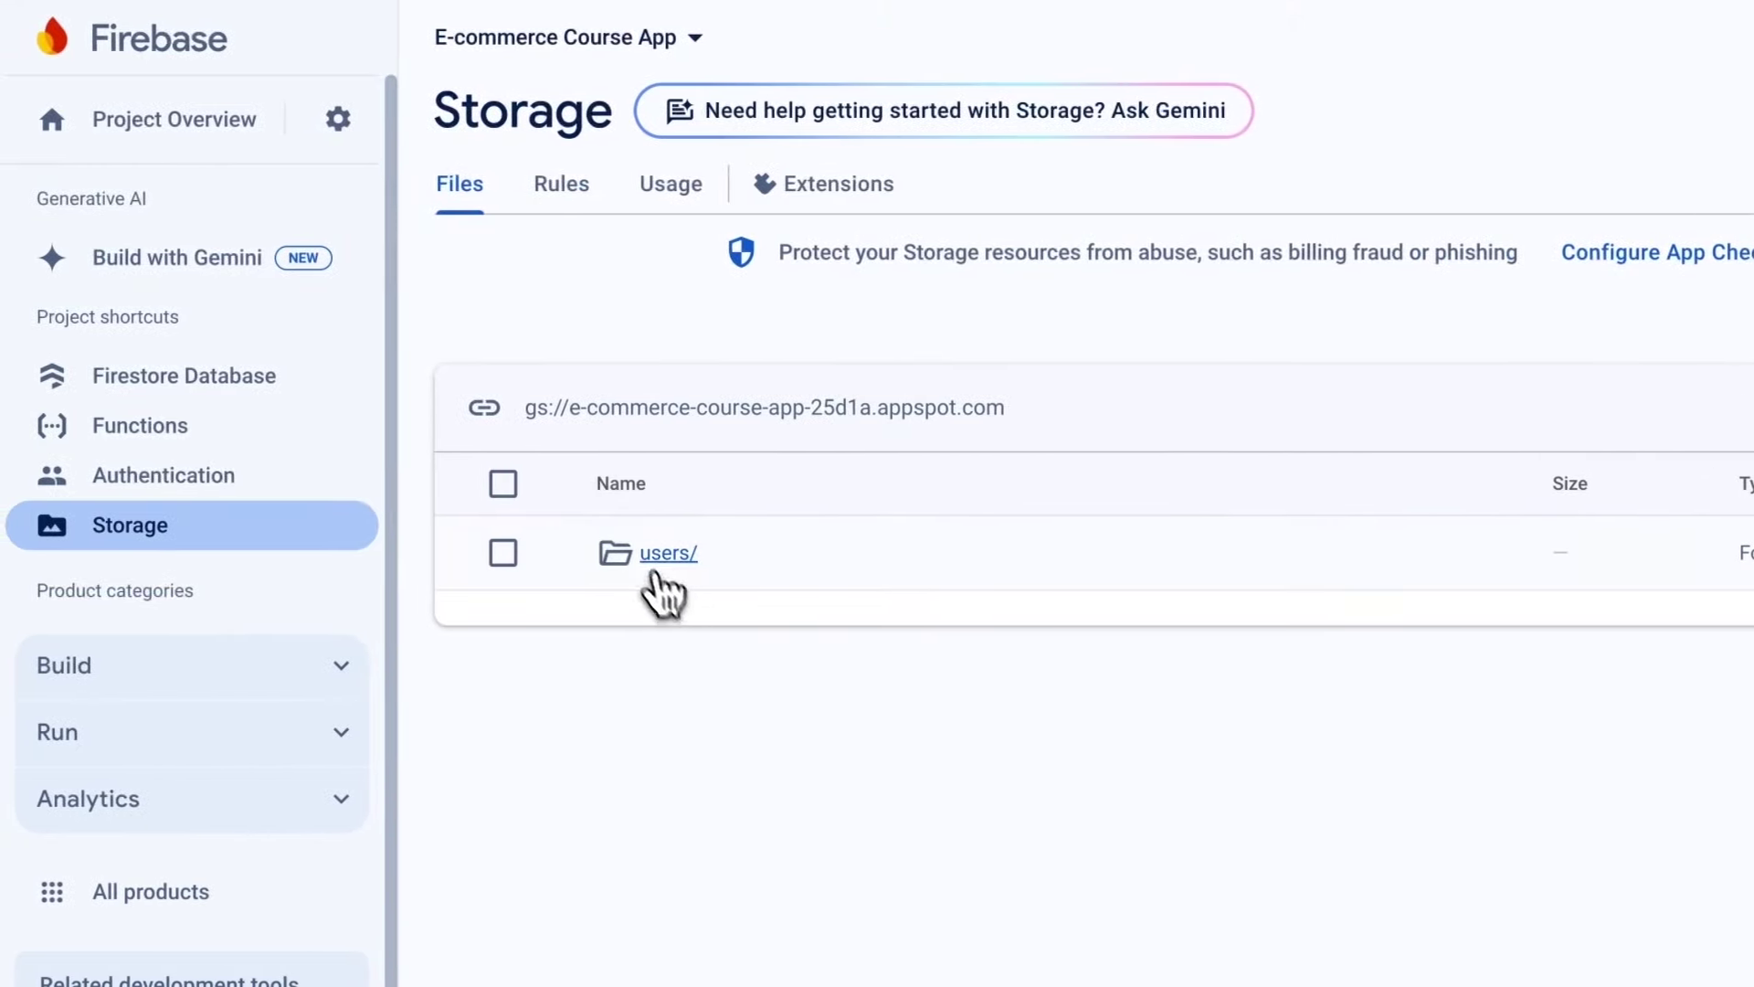
Browse Storage from users/ into the signed-in user's folder and its uploads/ folder.
{"action": "left_click", "coordinate": [672, 557]}
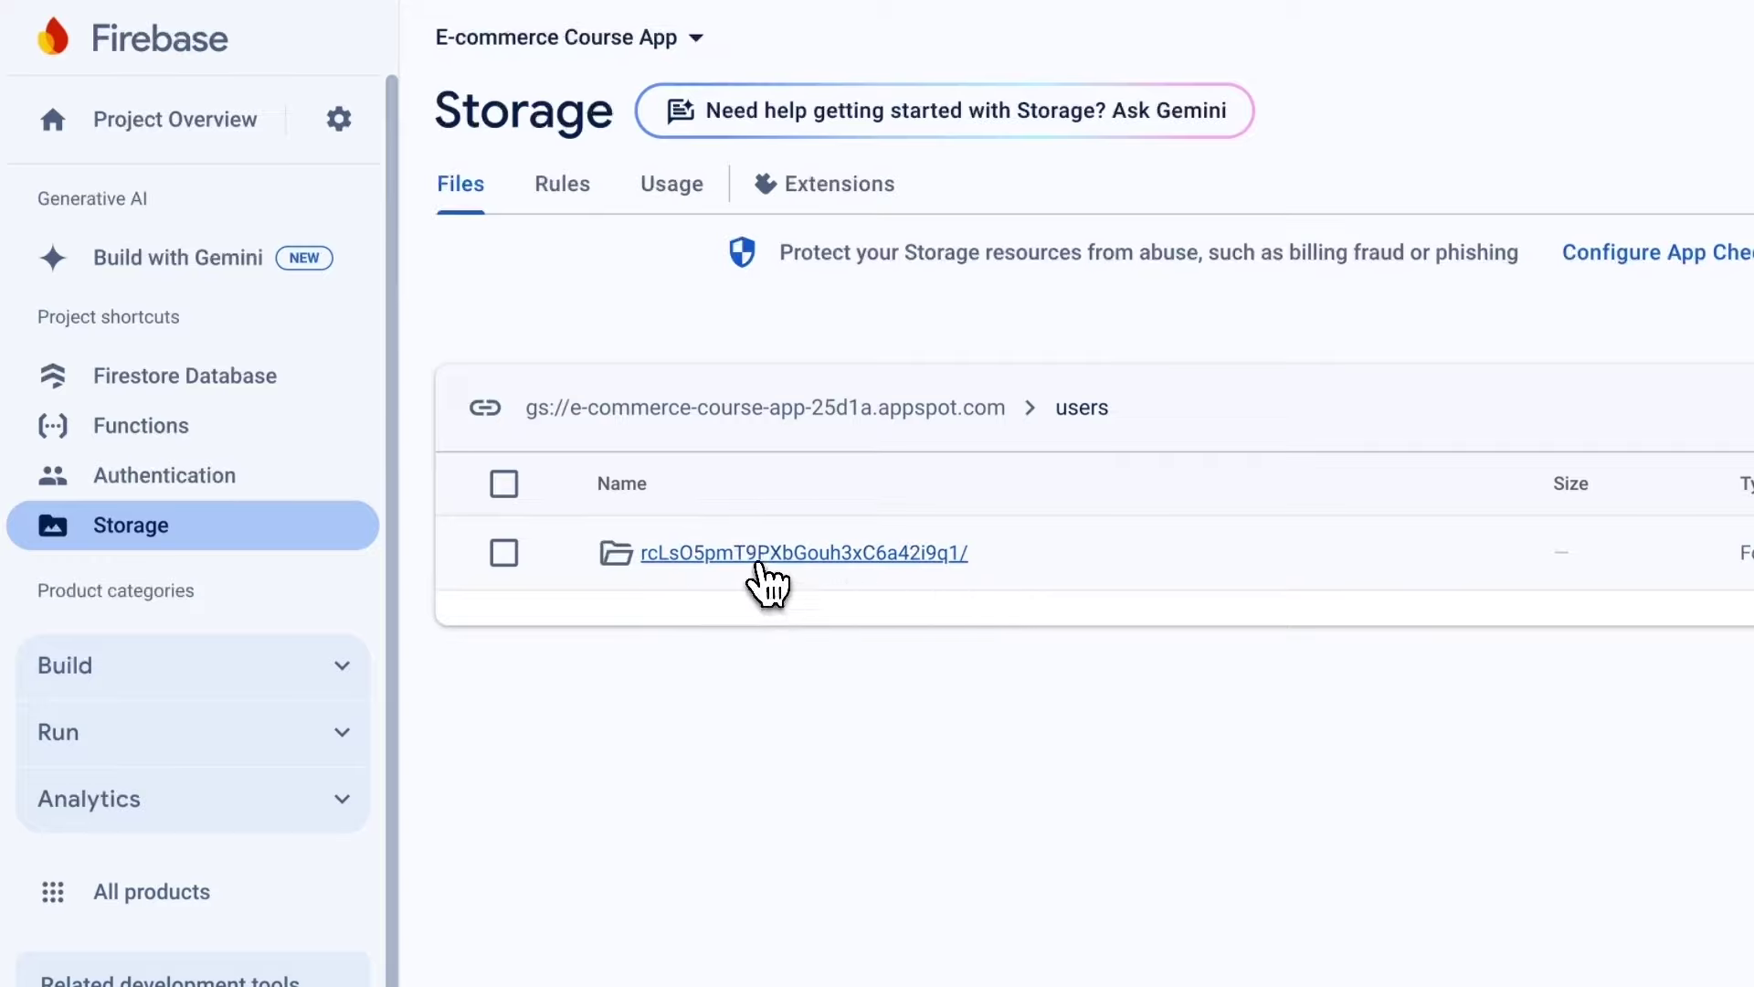
{"action": "left_click", "coordinate": [760, 569]}
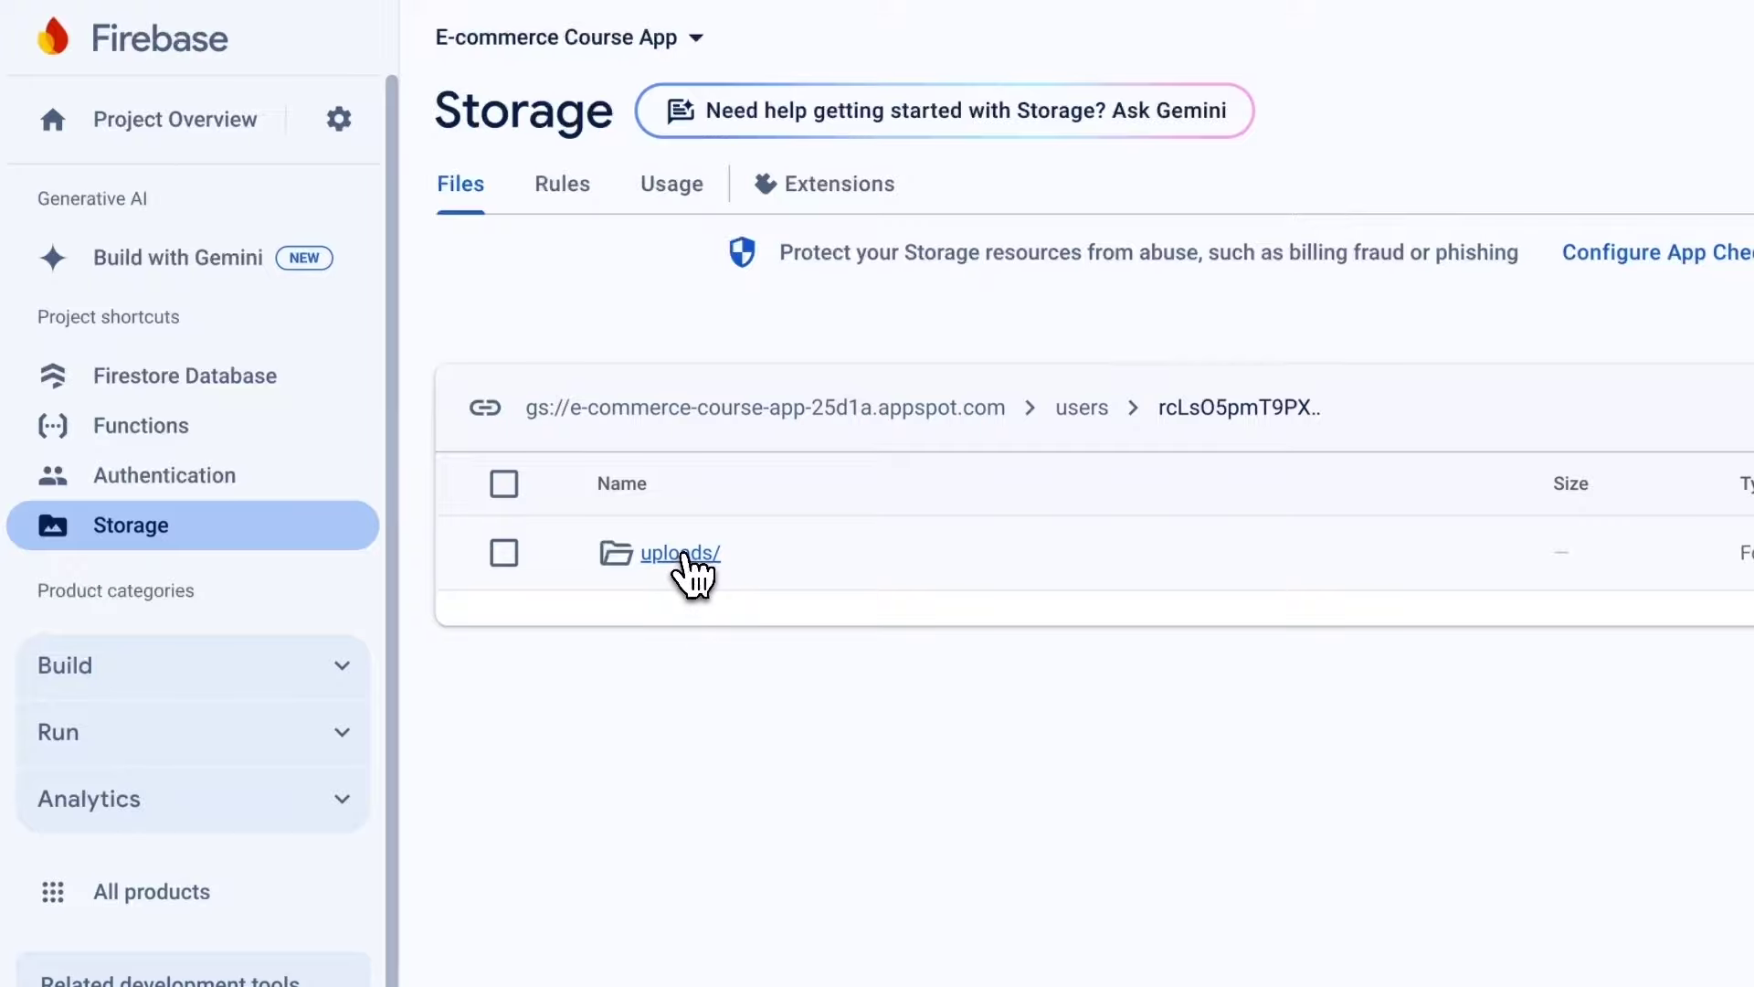
{"action": "left_click", "coordinate": [683, 557]}
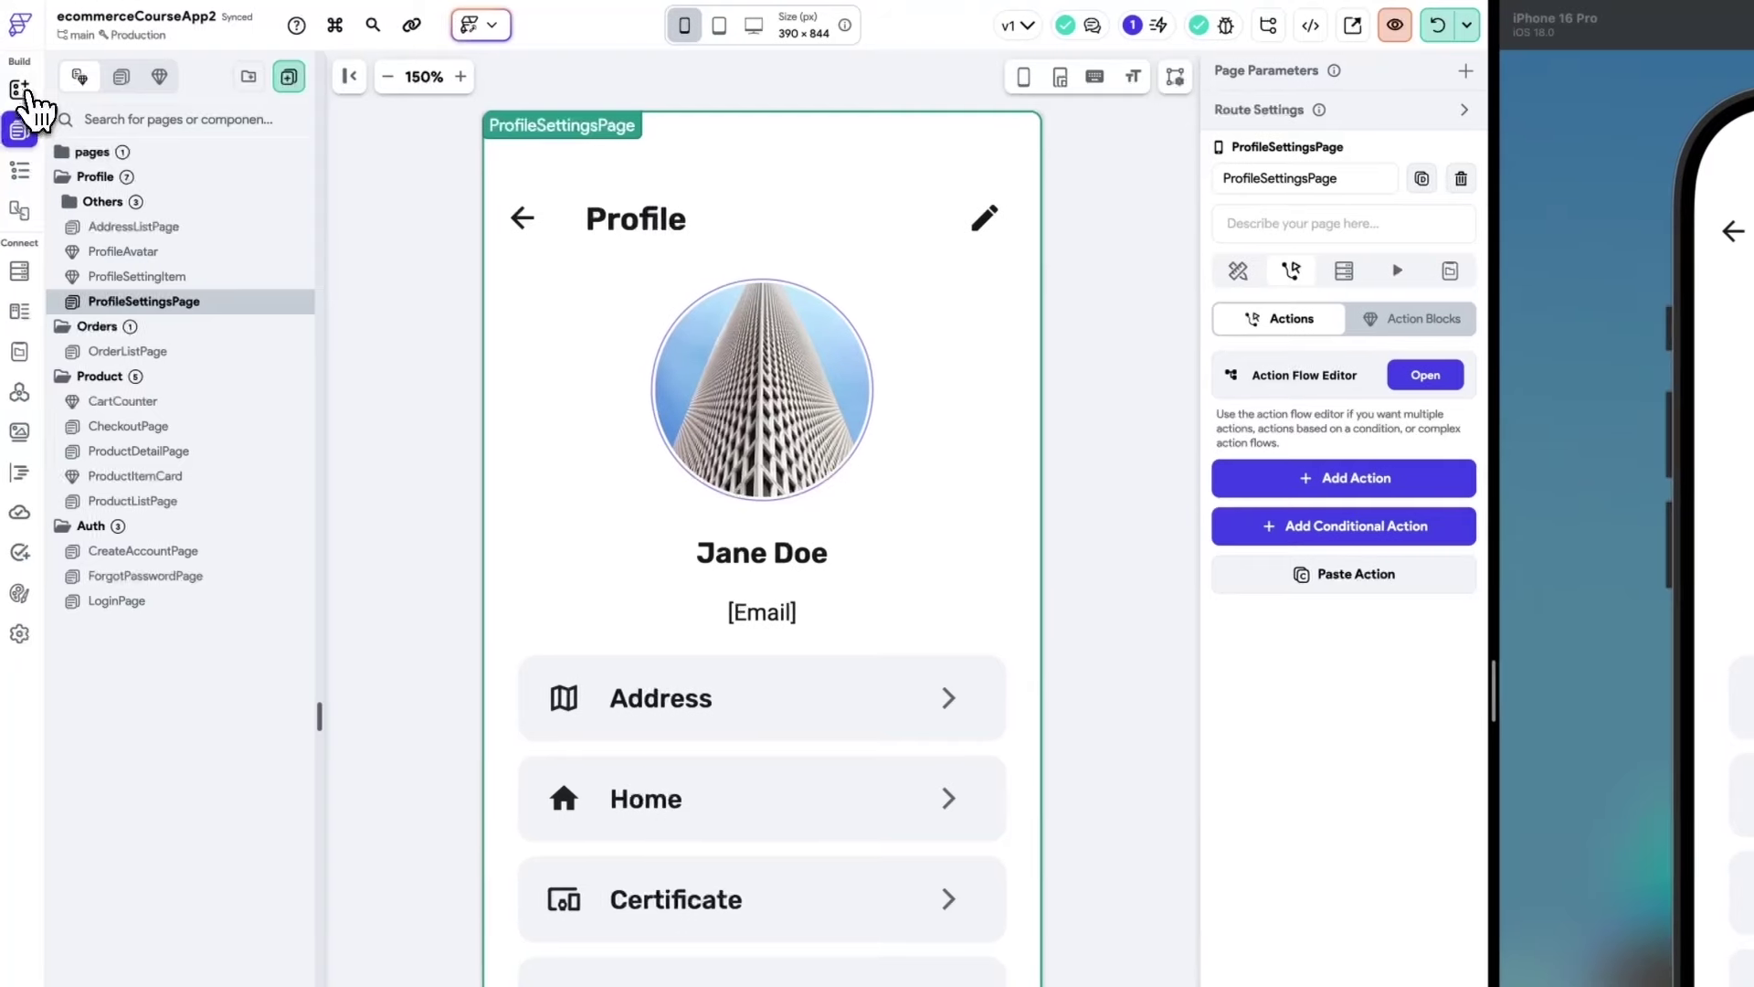
Add a button labelled 'Delete Avatar' just below the profile avatar.
{"action": "left_click", "coordinate": [23, 90]}
{"action": "left_click", "coordinate": [156, 120]}
{"action": "type", "text": "butt"}
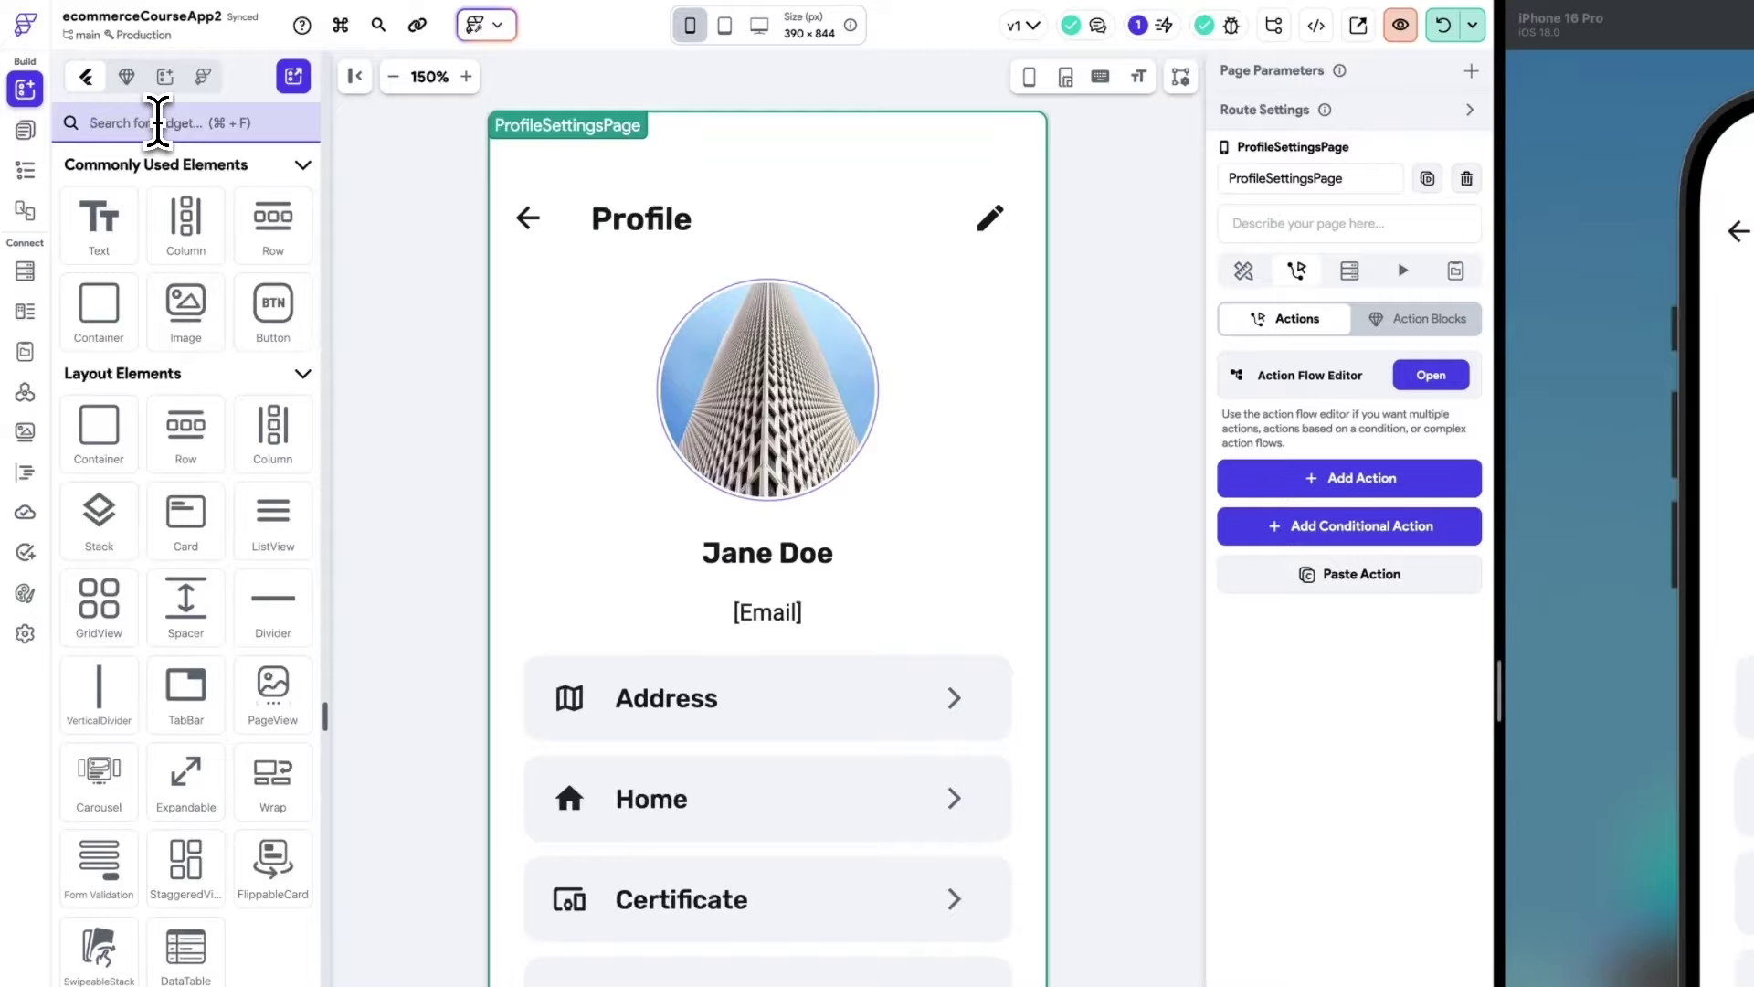
{"action": "left_click_drag", "start_coordinate": [92, 210], "coordinate": [783, 546]}
{"action": "double_click", "coordinate": [1272, 799]}
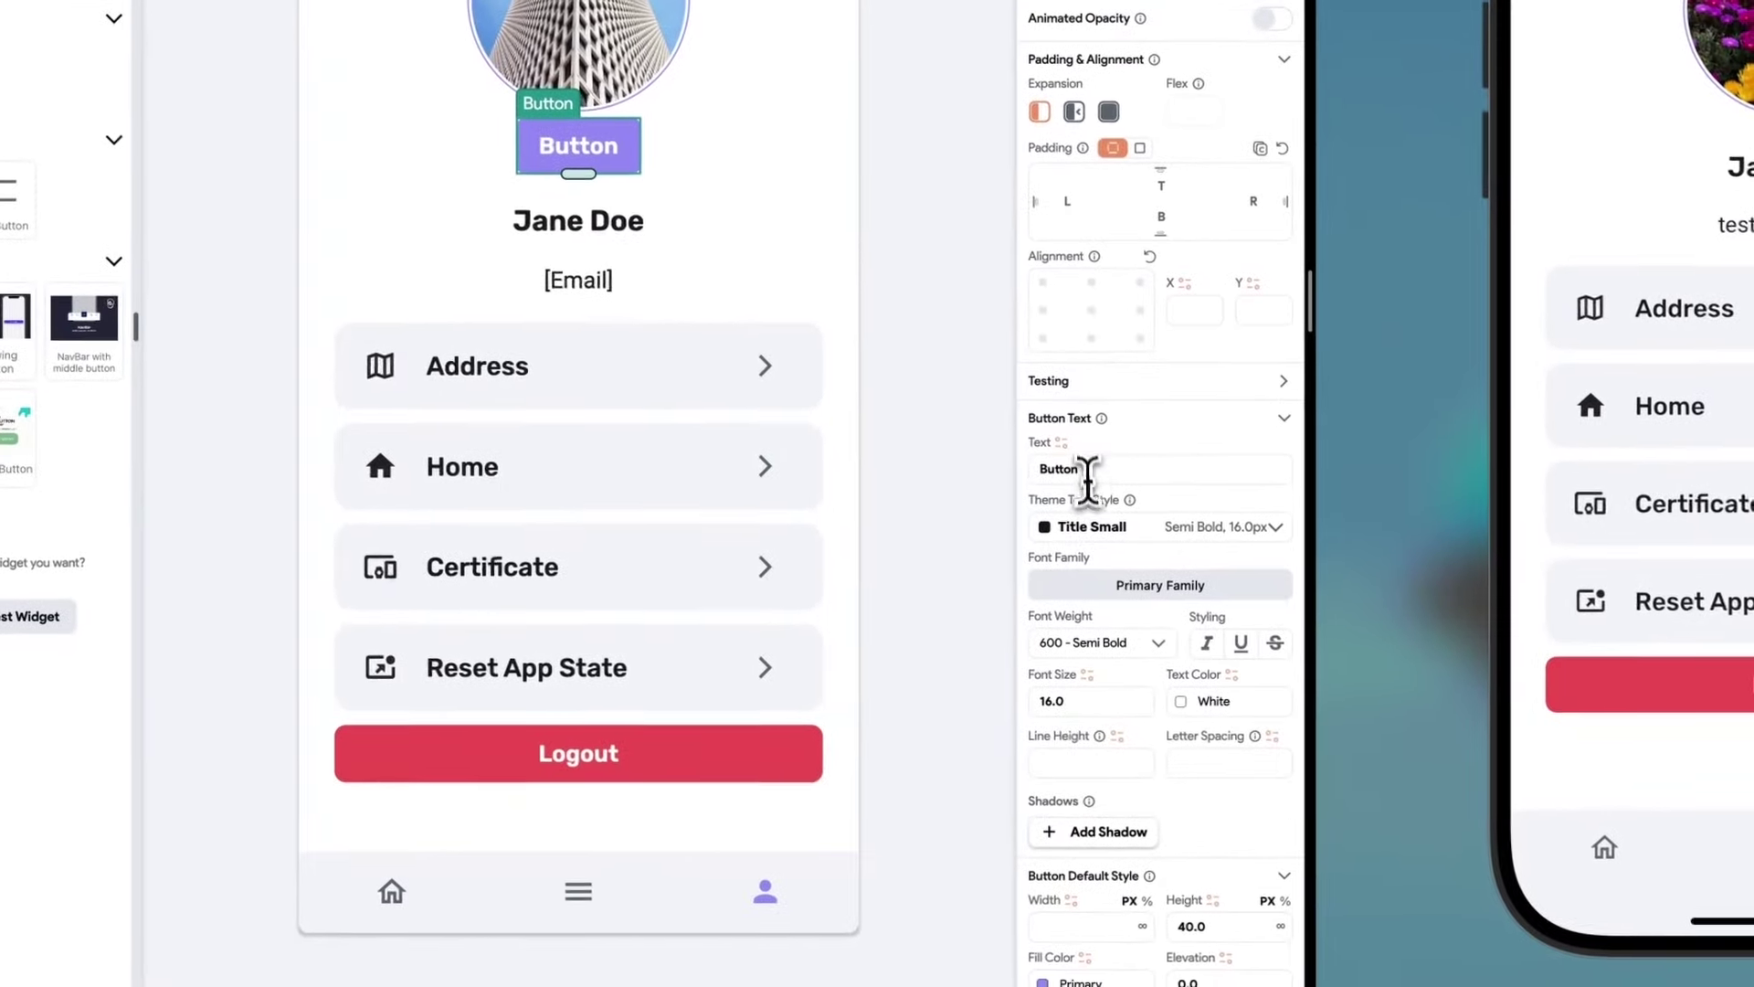
{"action": "type", "text": "Delete Avatar"}
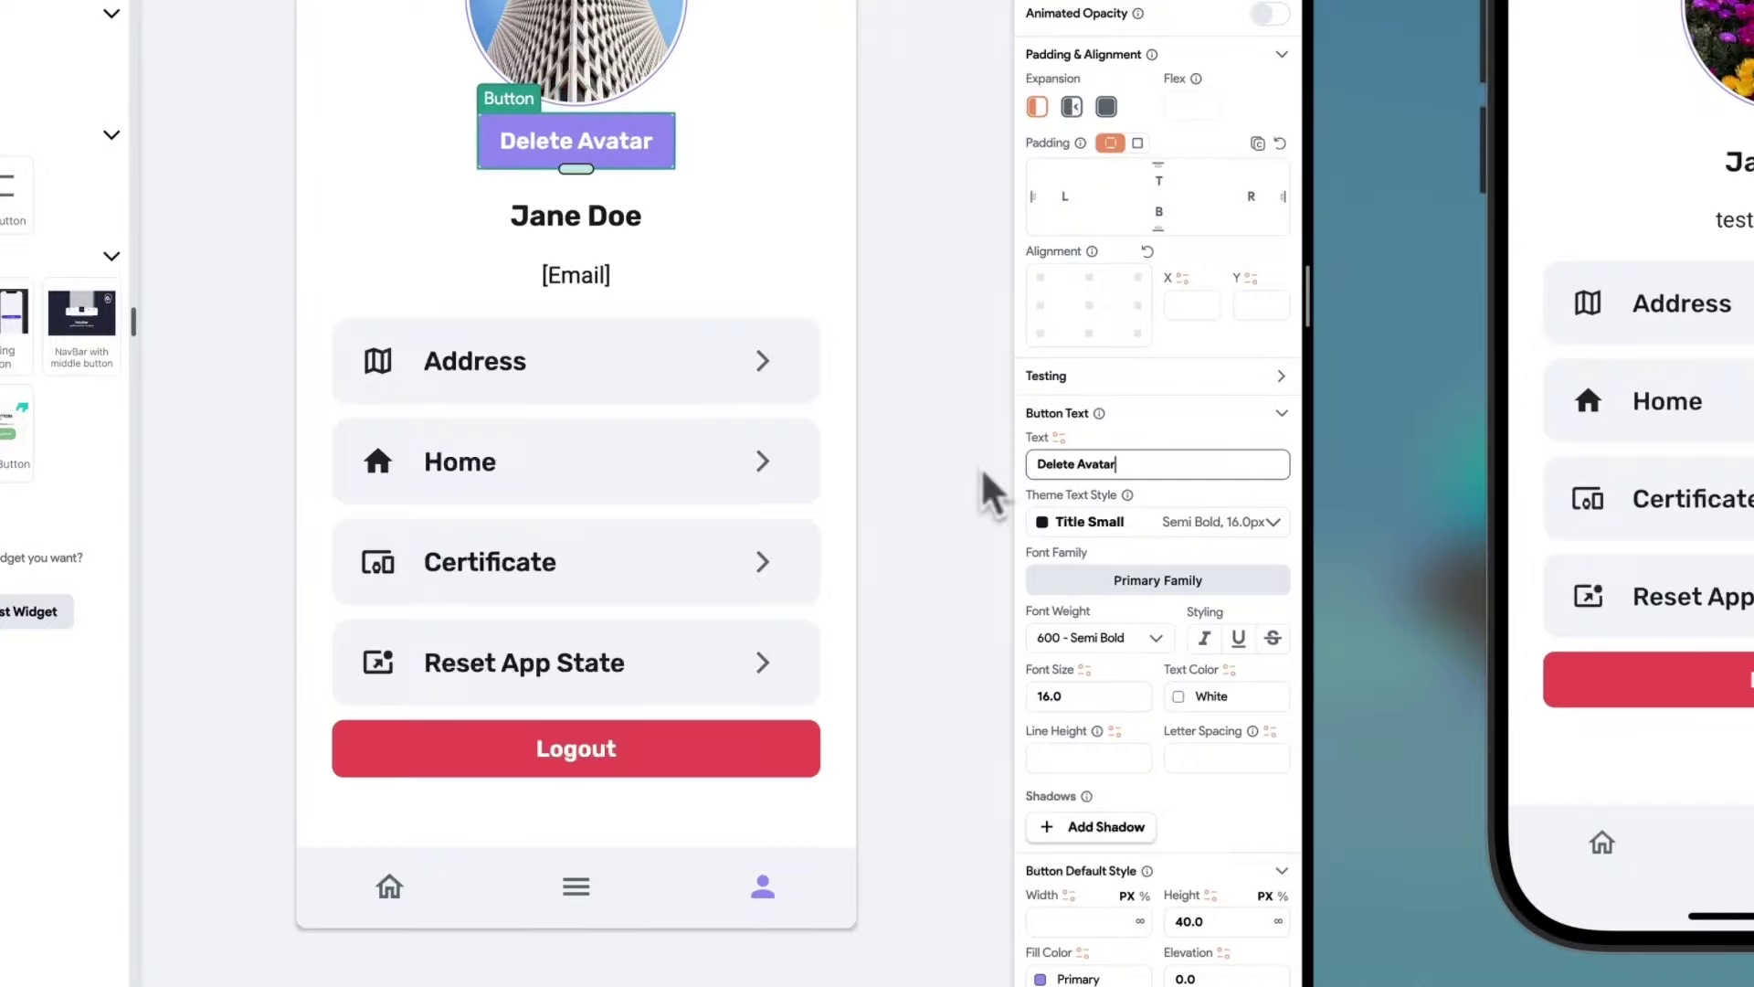
Set the button's fill colour to the Warning theme colour and show its action settings.
{"action": "scroll", "coordinate": [1122, 660], "scroll_direction": "down", "scroll_amount": 5}
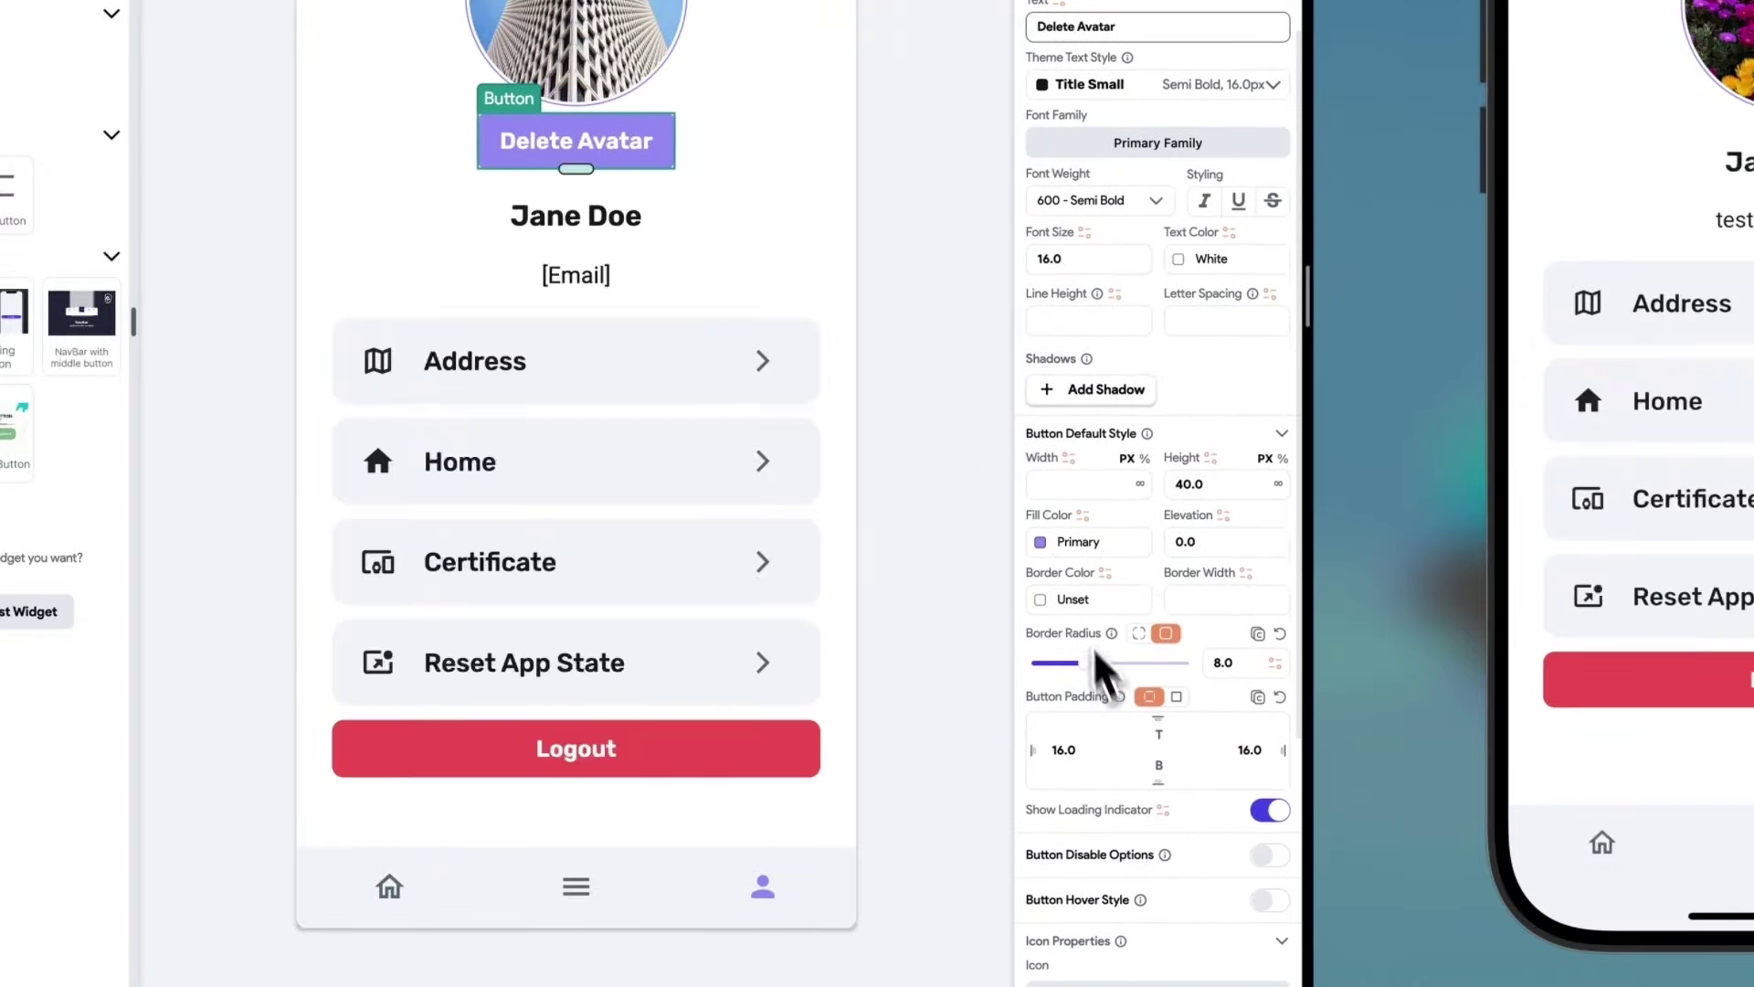
{"action": "left_click", "coordinate": [1055, 549]}
{"action": "scroll", "coordinate": [836, 777], "scroll_direction": "down", "scroll_amount": 3}
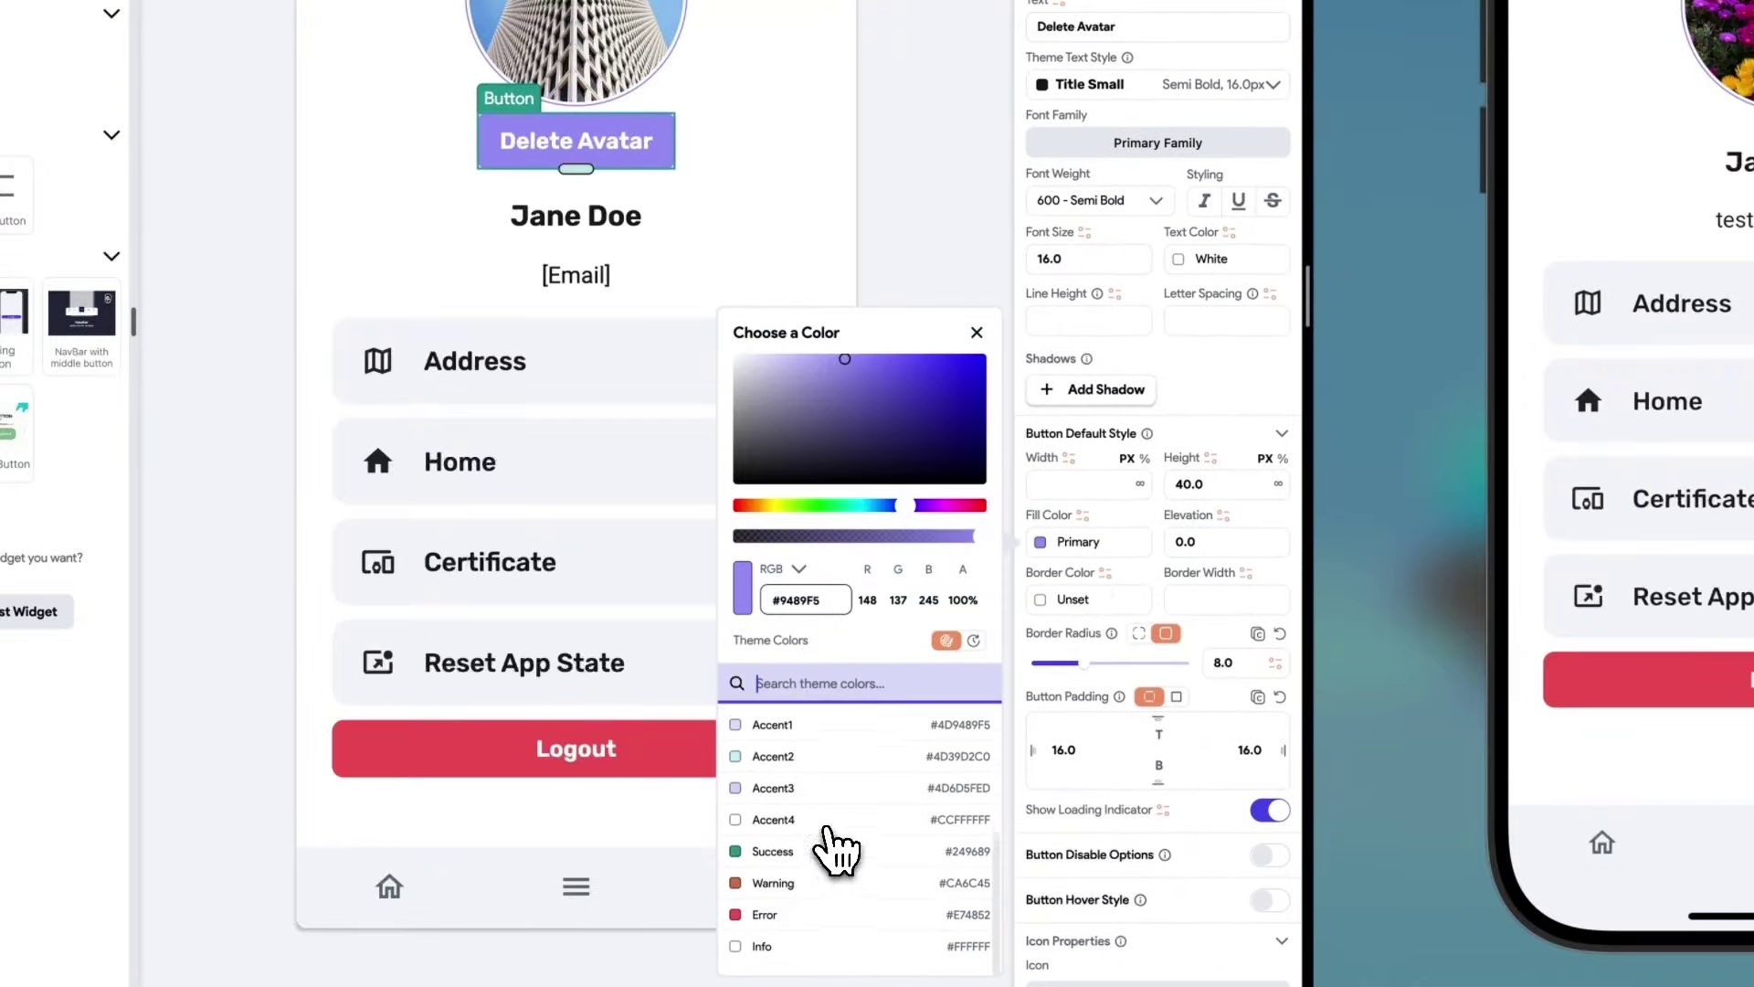
{"action": "left_click", "coordinate": [779, 900]}
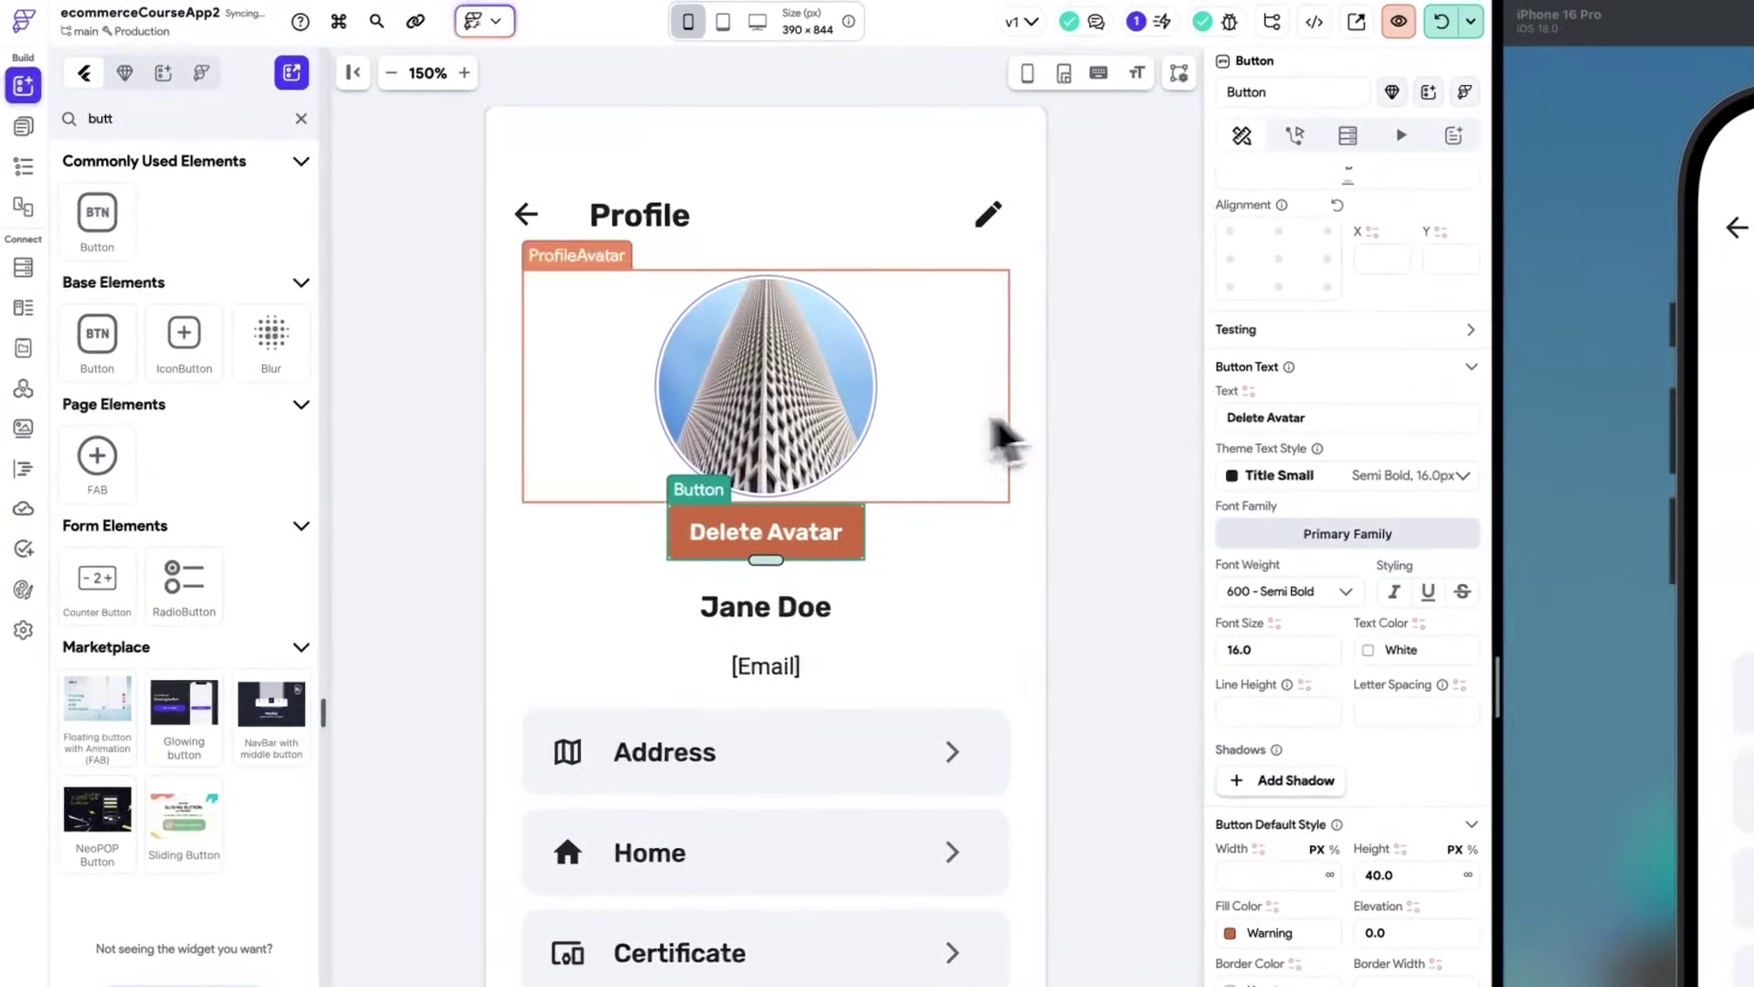
{"action": "left_click", "coordinate": [1299, 139]}
Add an On Tap Delete Data action whose storage URL is the avatars app state.
{"action": "left_click", "coordinate": [1445, 243]}
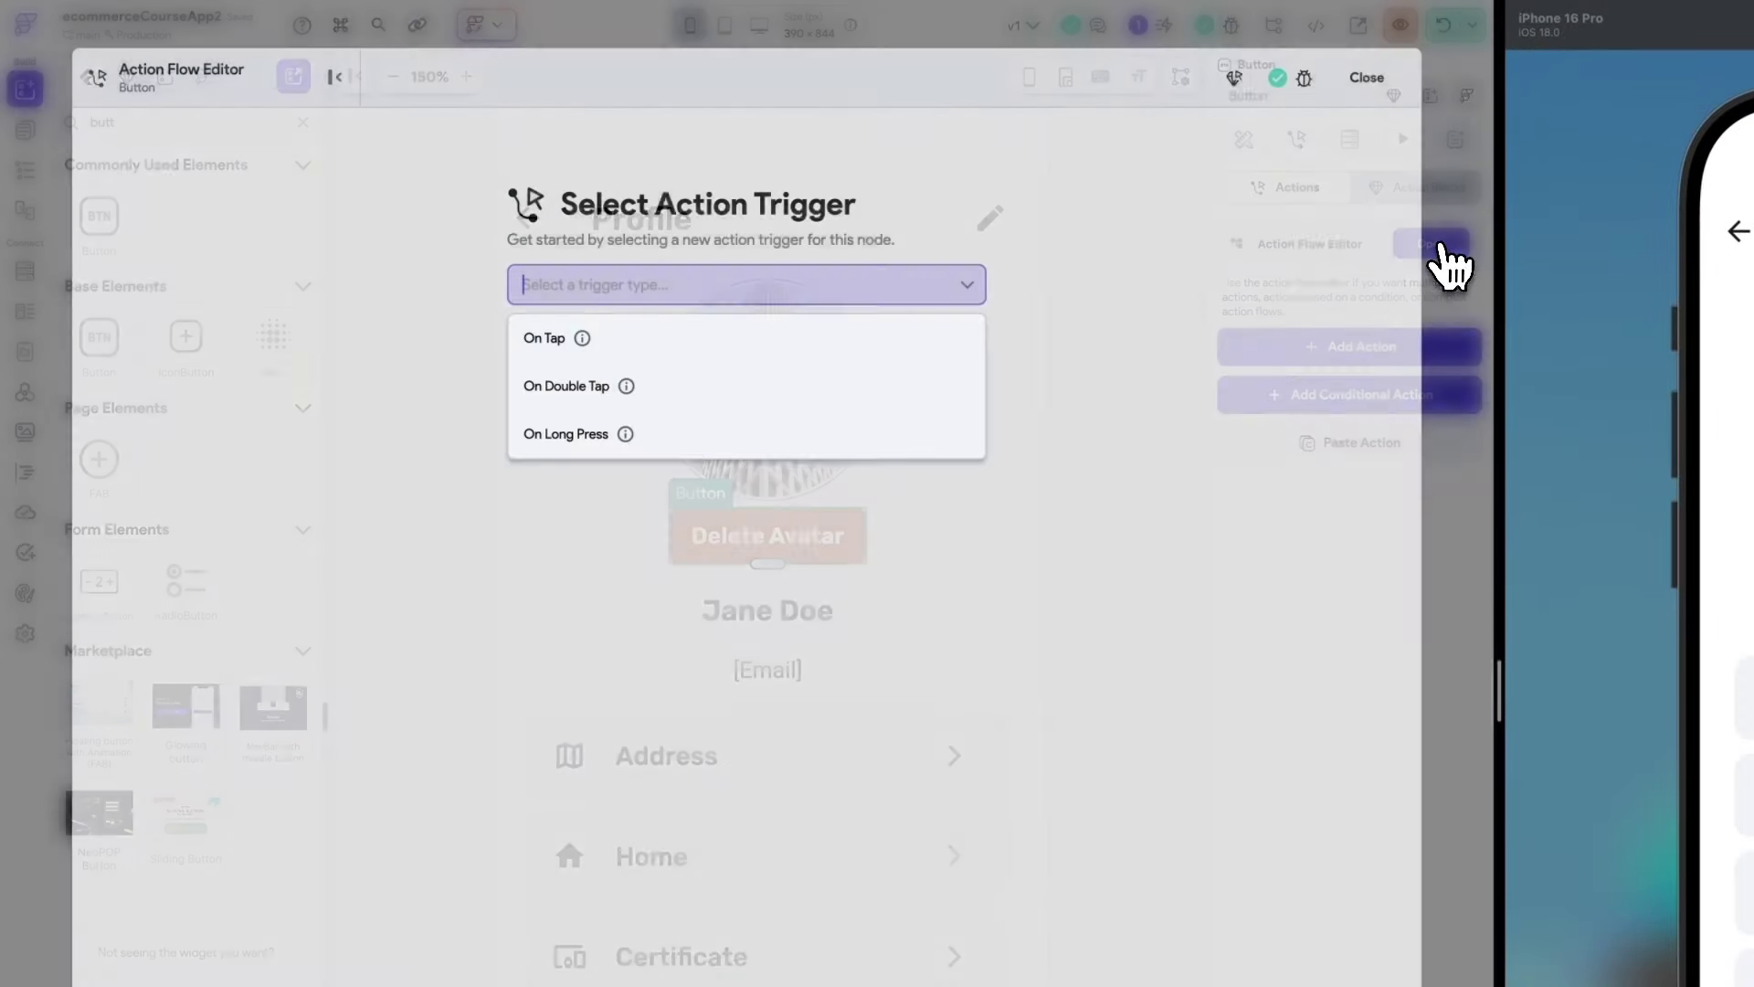
{"action": "left_click", "coordinate": [548, 338]}
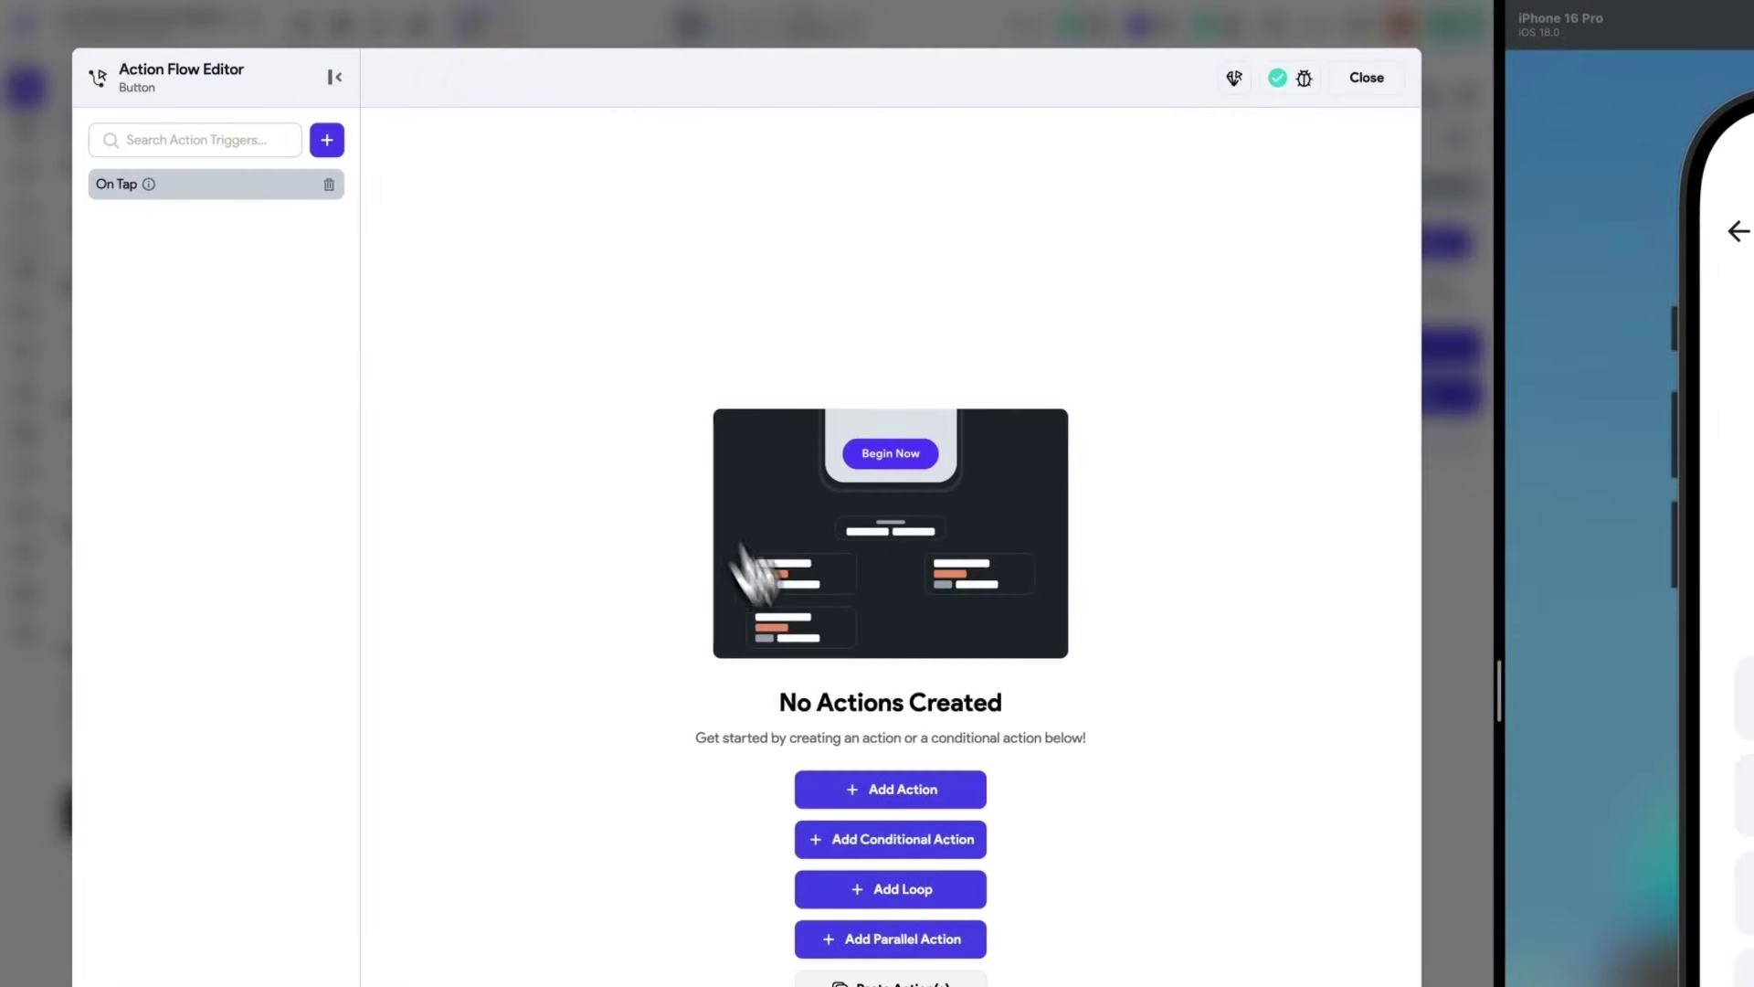
{"action": "left_click", "coordinate": [875, 787]}
{"action": "type", "text": "de"}
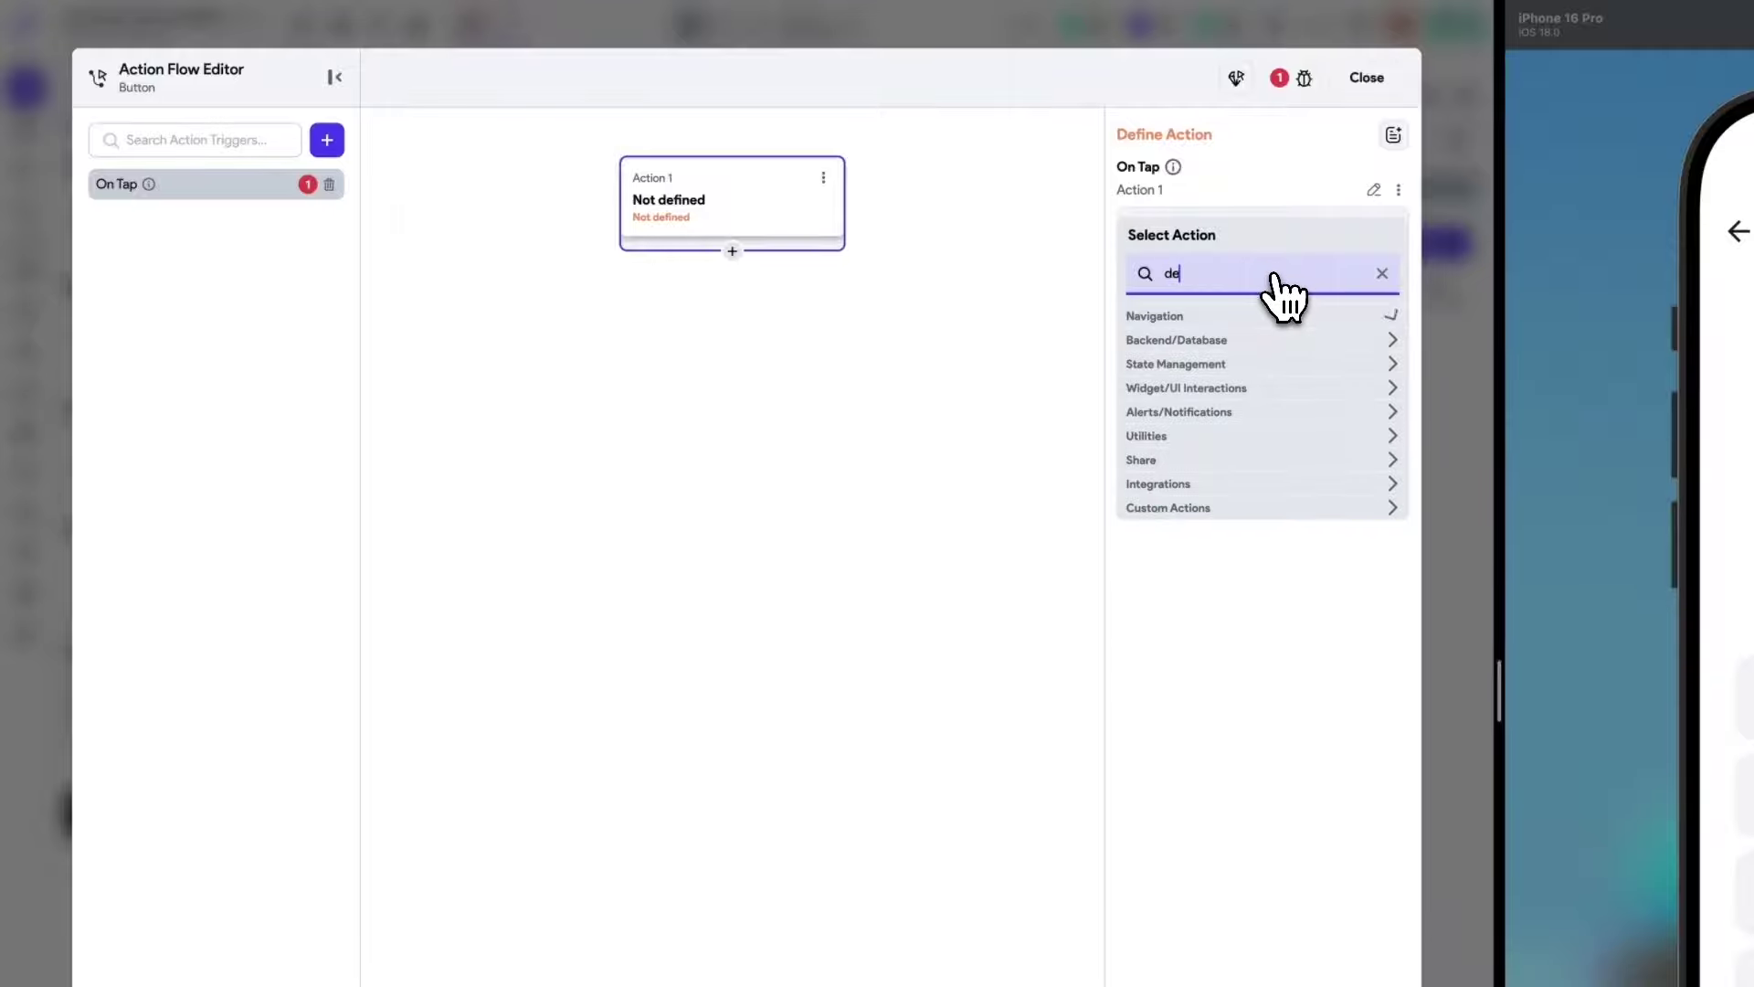
{"action": "type", "text": "lete data"}
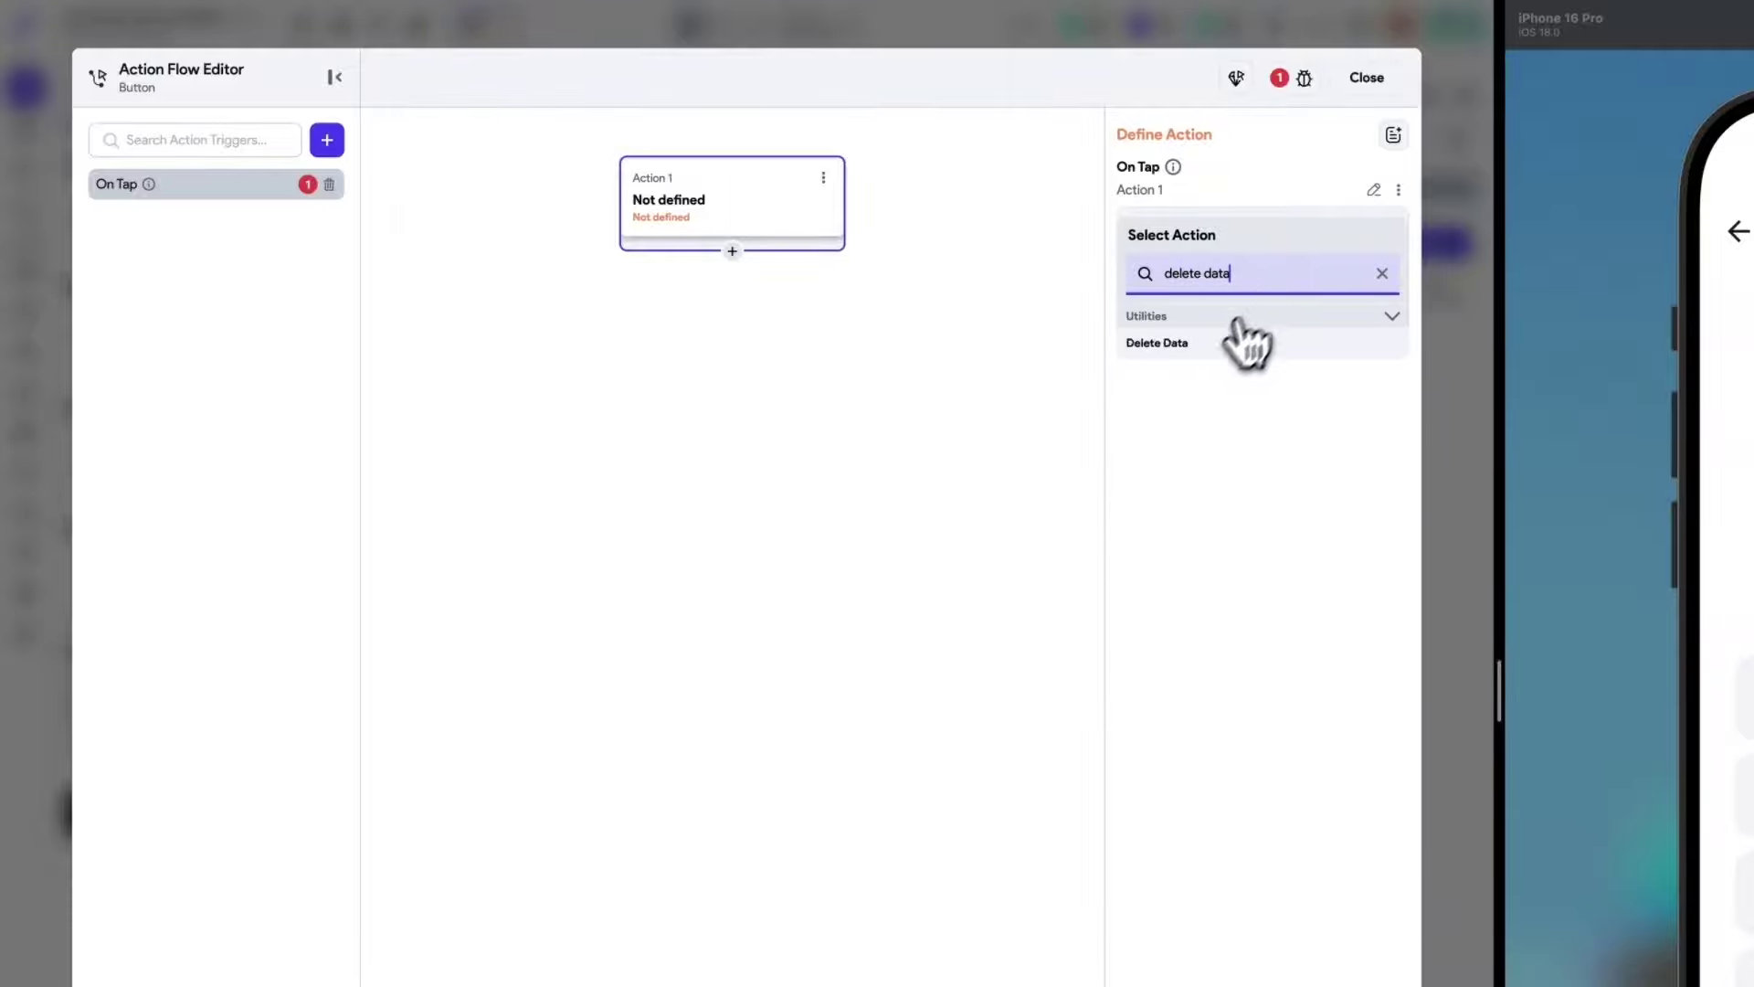
{"action": "left_click", "coordinate": [1245, 341]}
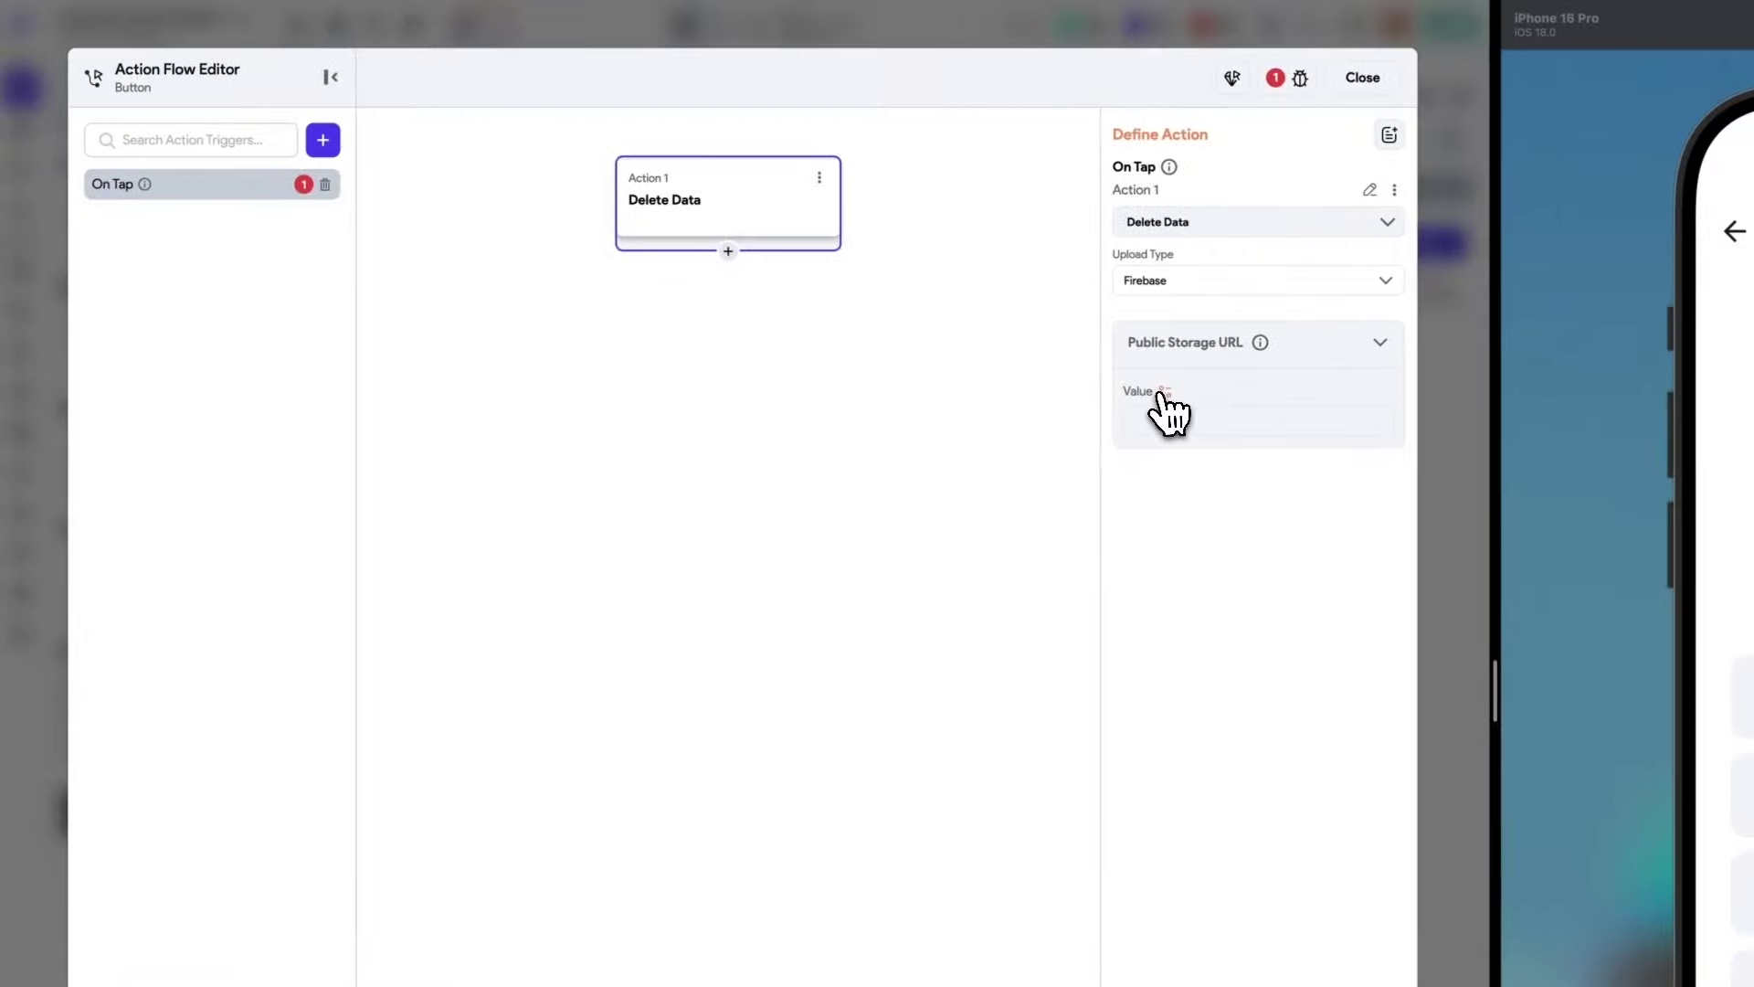
{"action": "left_click", "coordinate": [468, 392]}
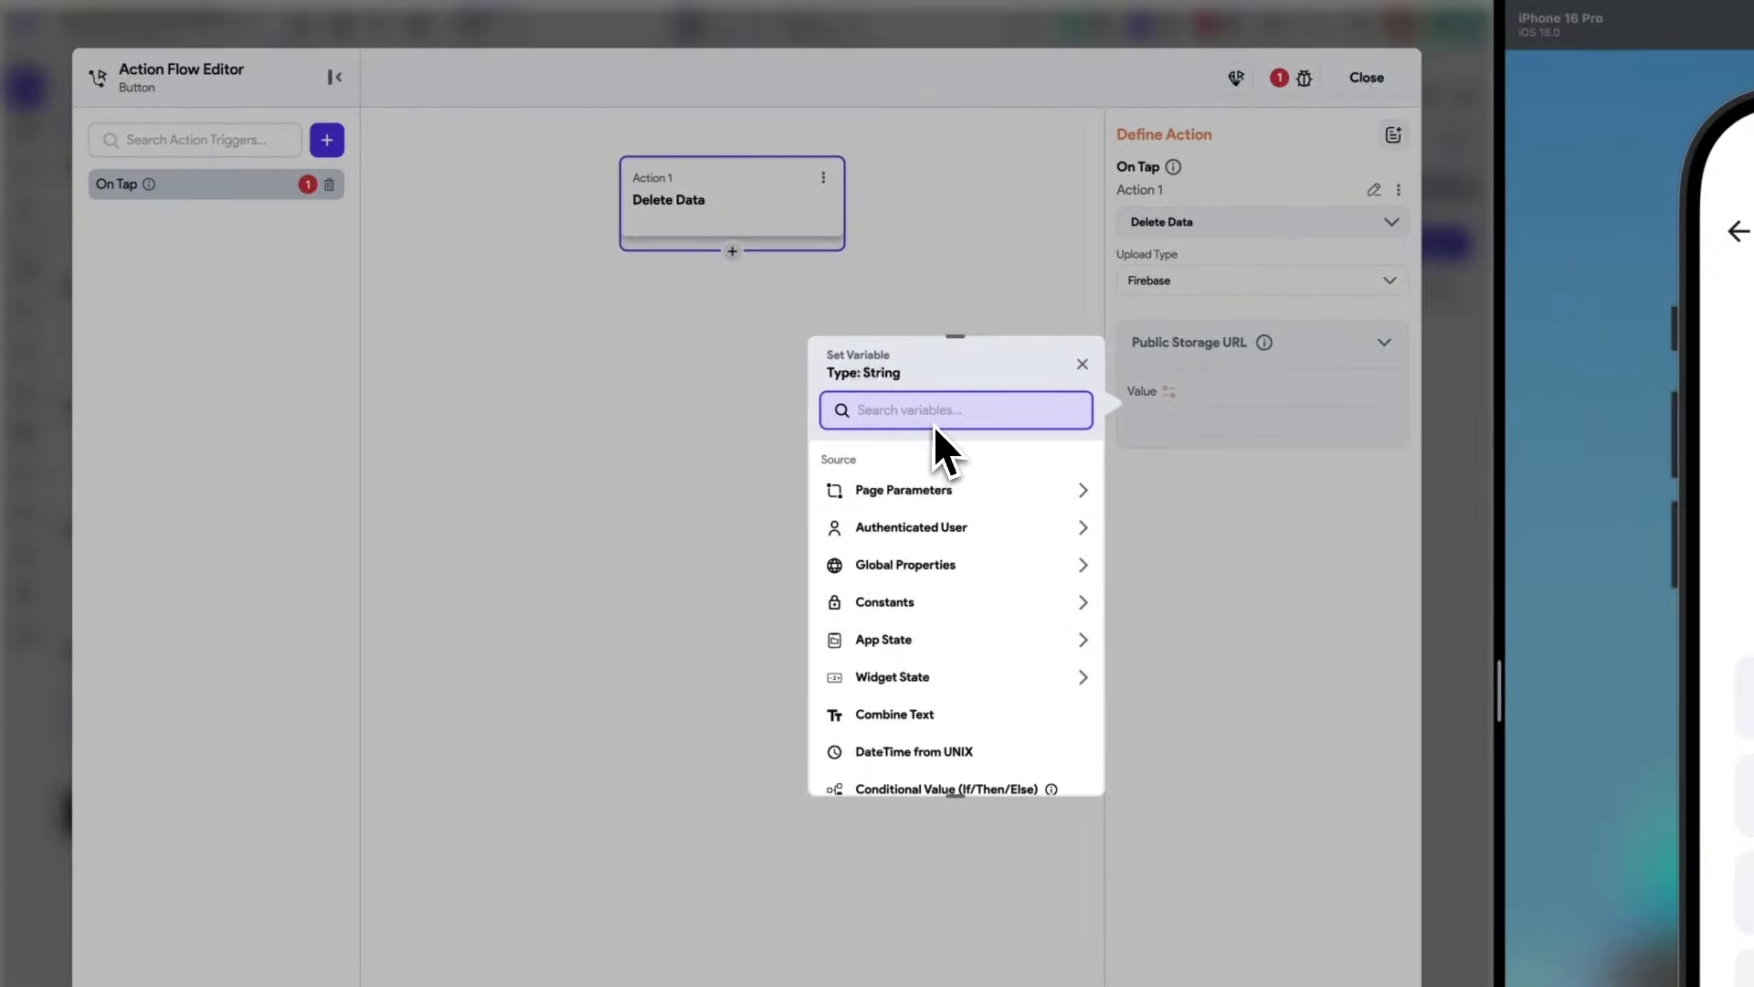
{"action": "left_click", "coordinate": [1083, 640]}
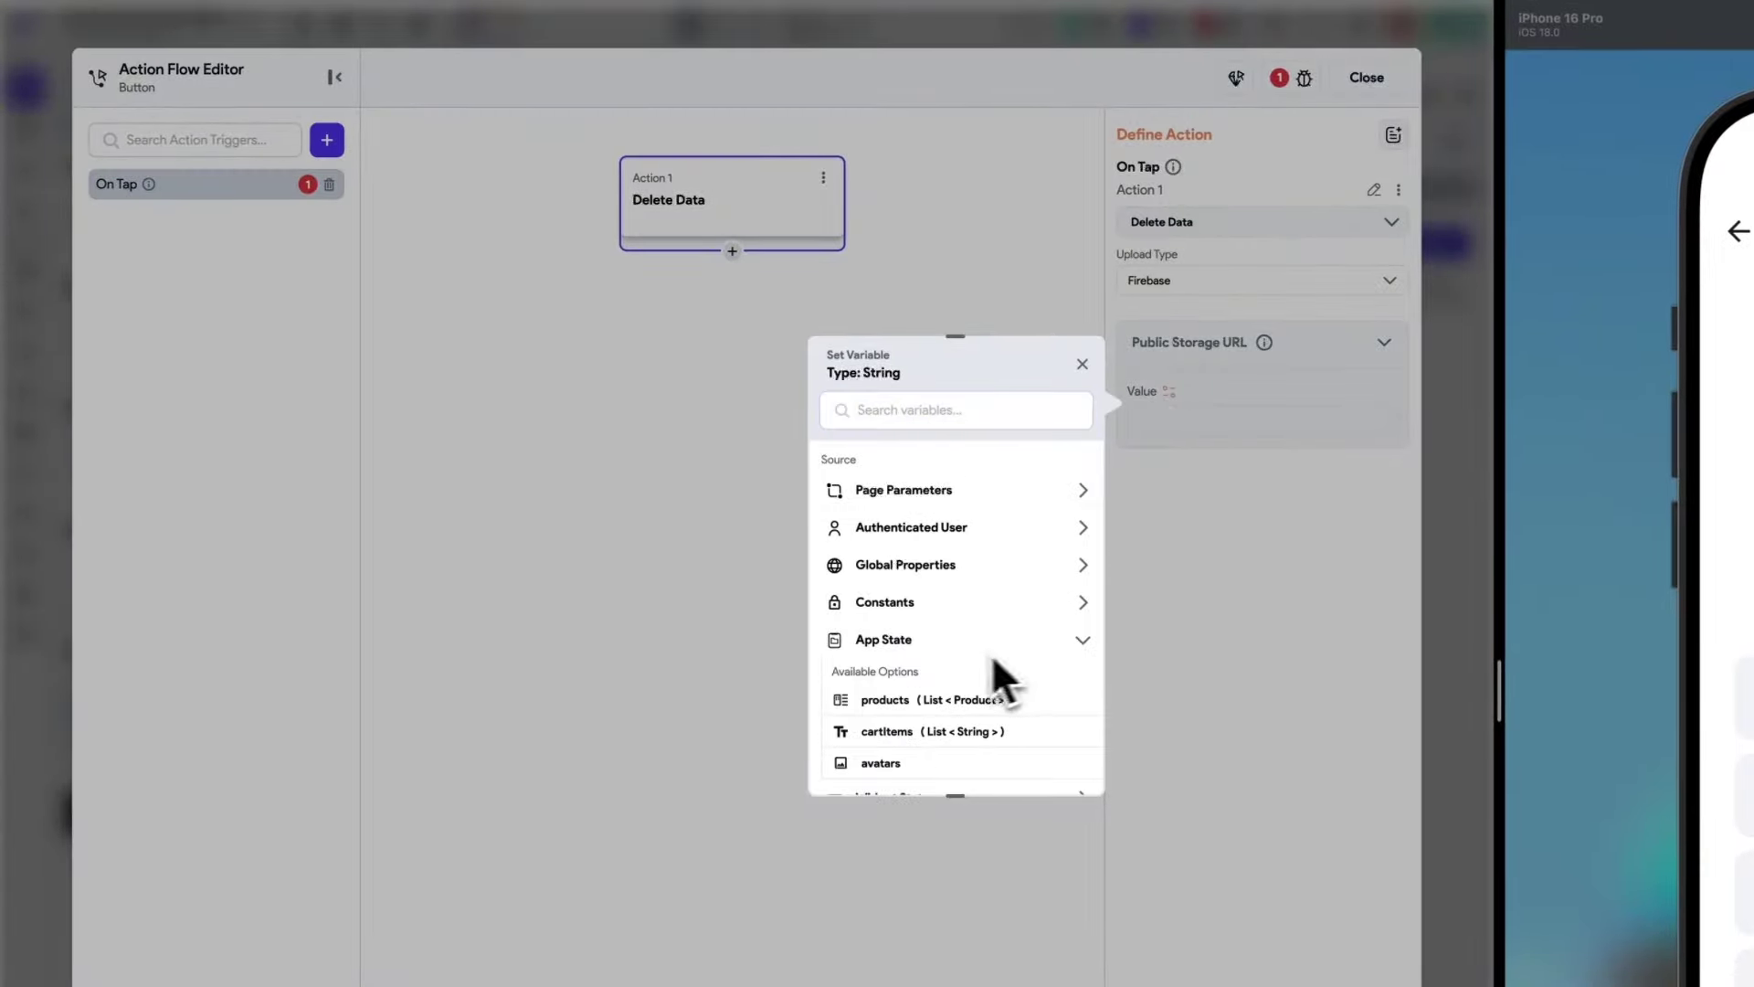
{"action": "left_click", "coordinate": [880, 751]}
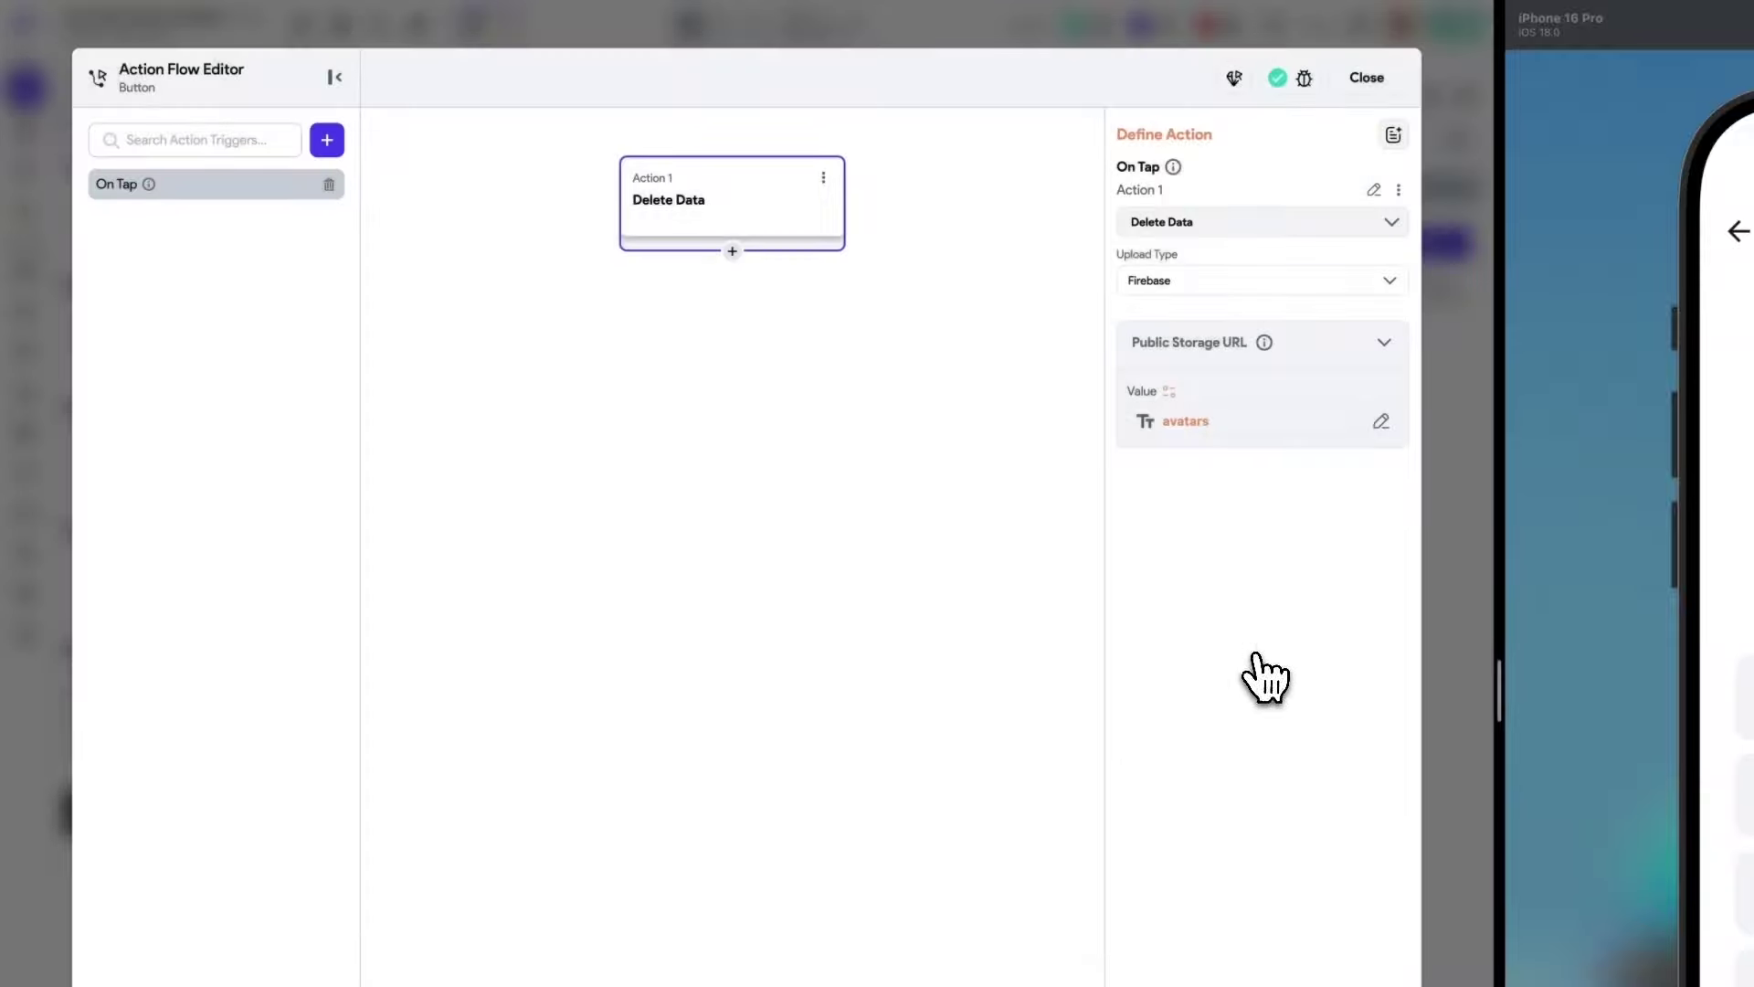
Follow it with an Update App State action that clears avatars, then close the editor.
{"action": "left_click", "coordinate": [732, 251]}
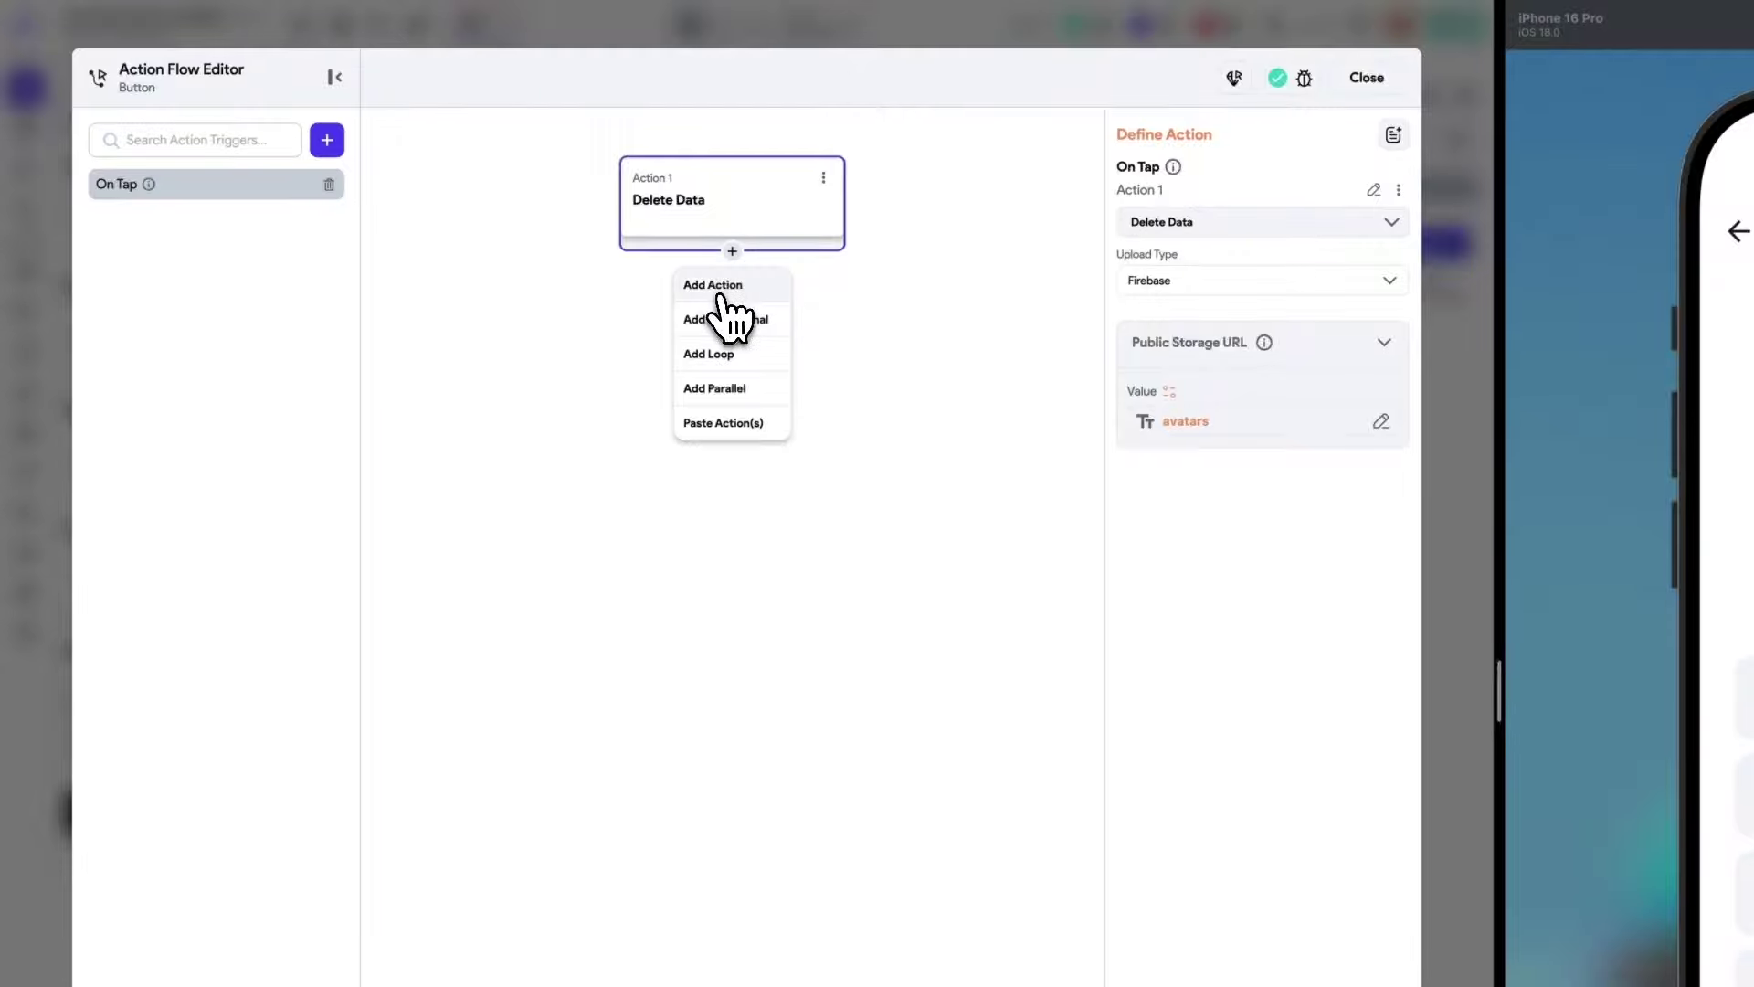
{"action": "left_click", "coordinate": [725, 288]}
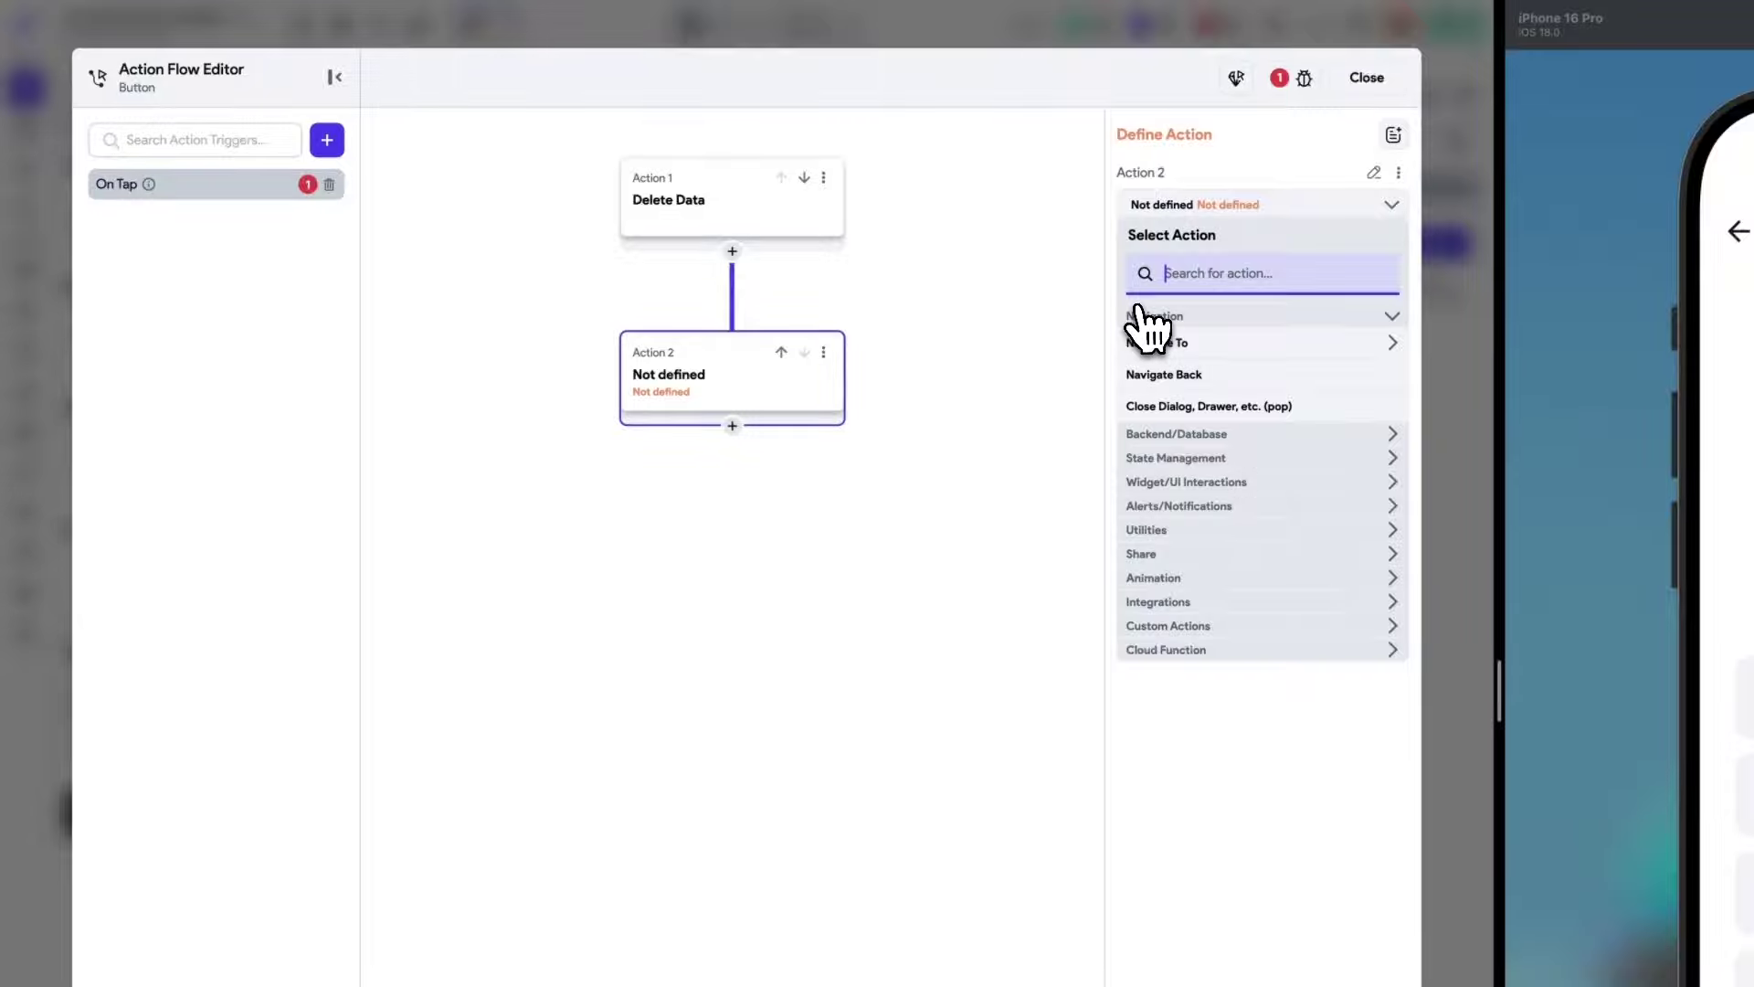
{"action": "type", "text": "app S"}
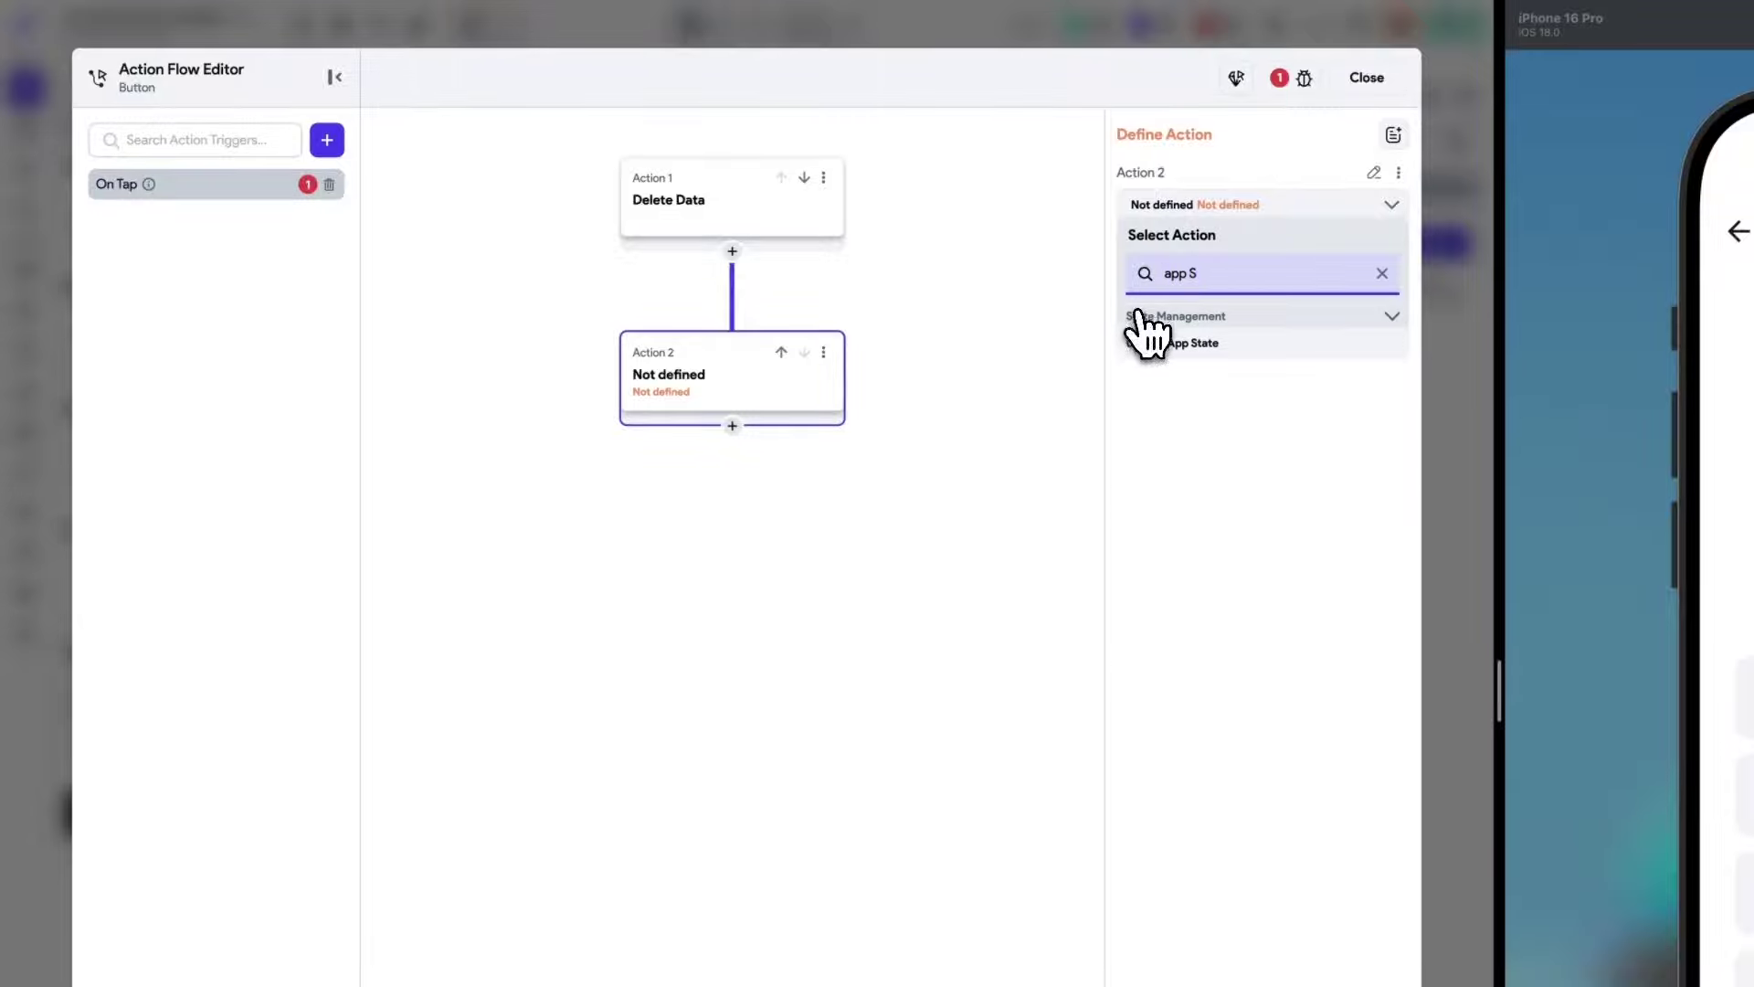
{"action": "left_click", "coordinate": [1147, 340]}
{"action": "left_click", "coordinate": [1224, 292]}
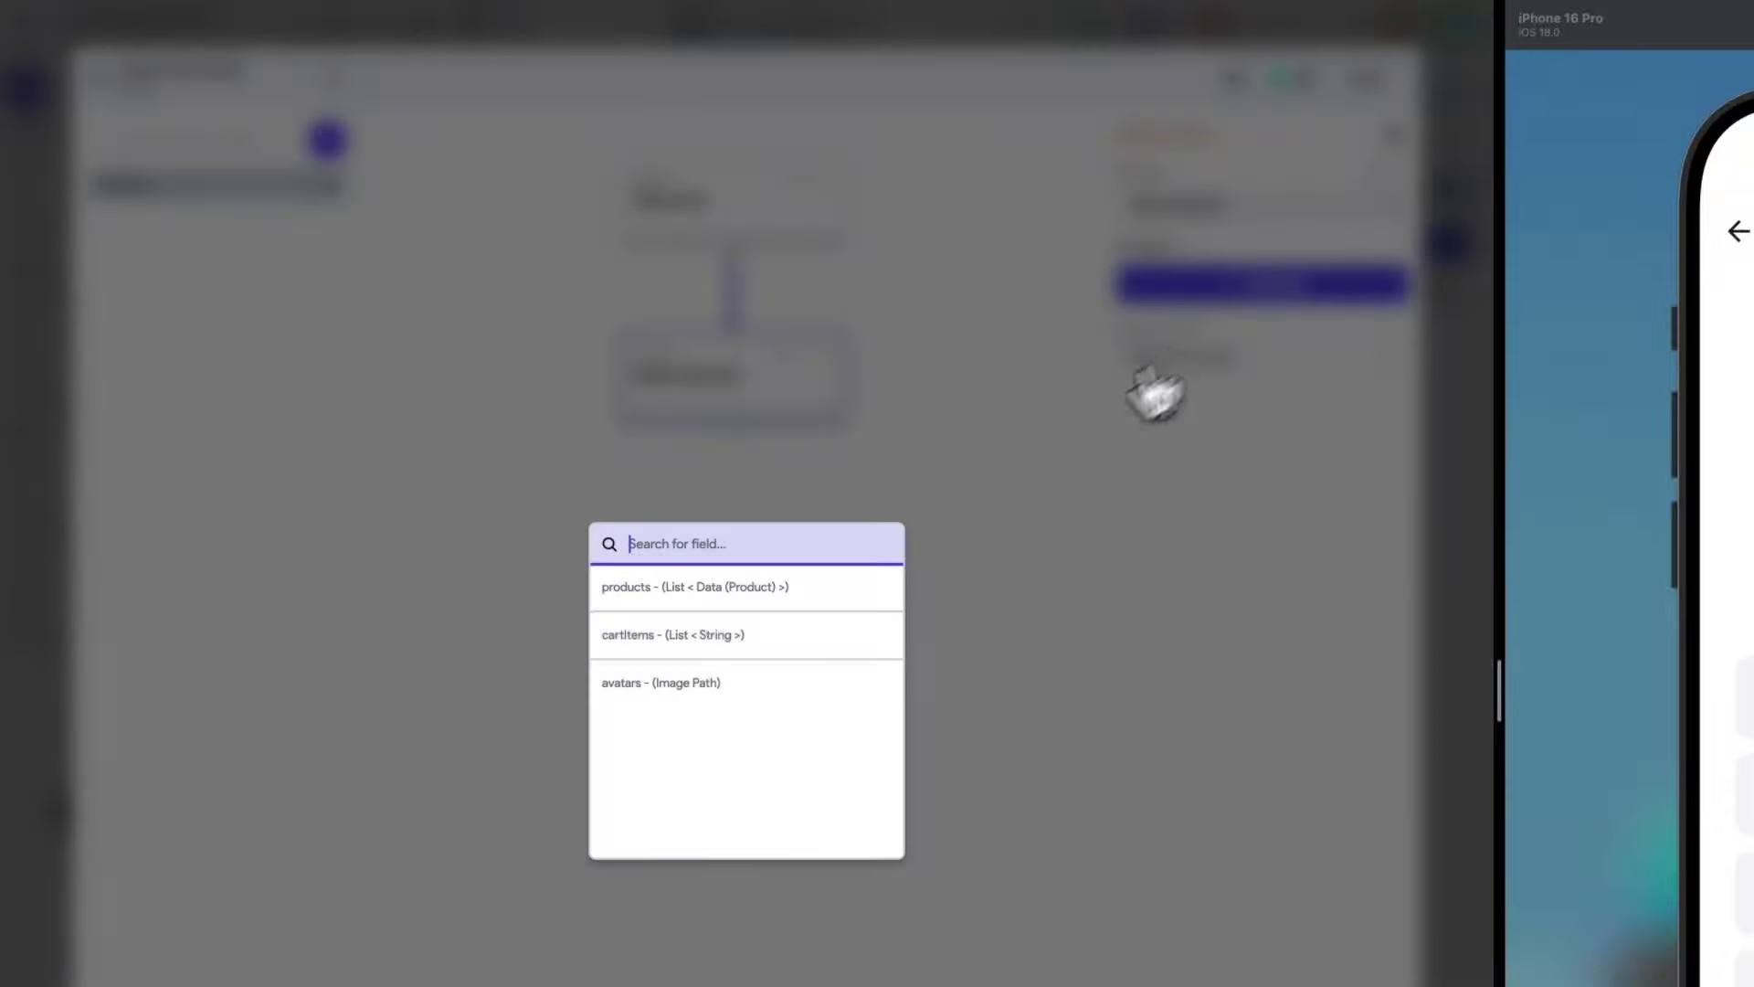
{"action": "left_click", "coordinate": [624, 692]}
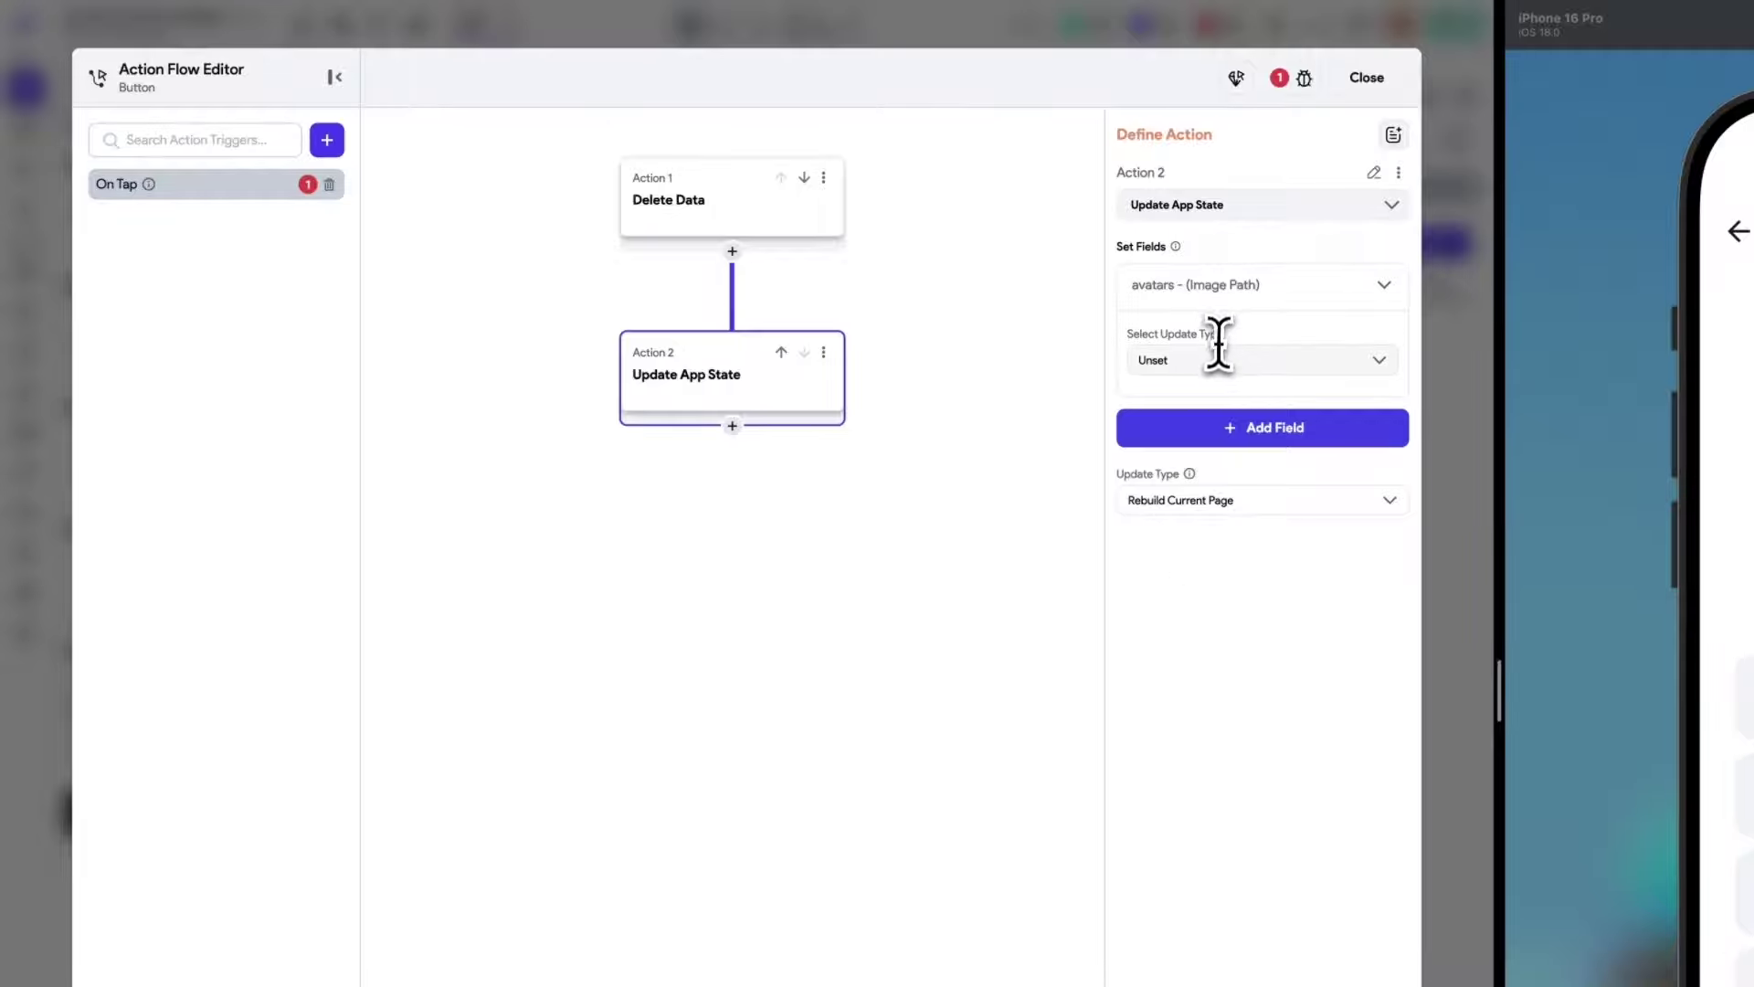
{"action": "left_click", "coordinate": [1209, 360]}
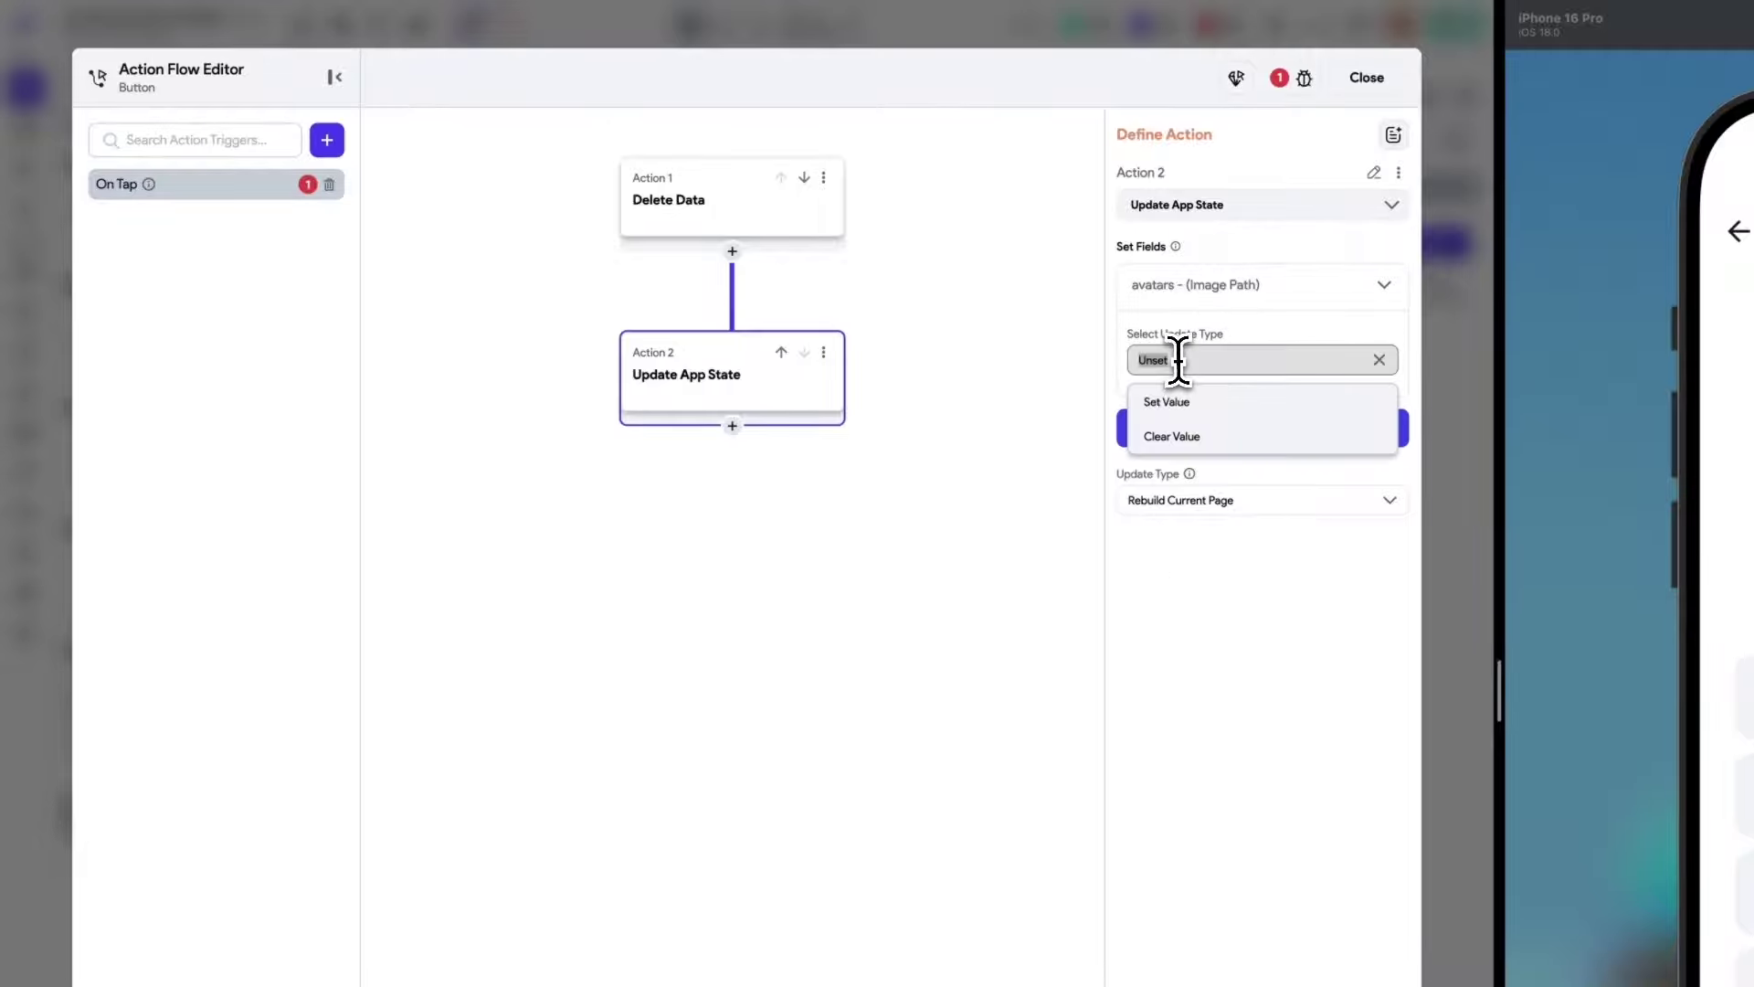
{"action": "left_click", "coordinate": [1178, 444]}
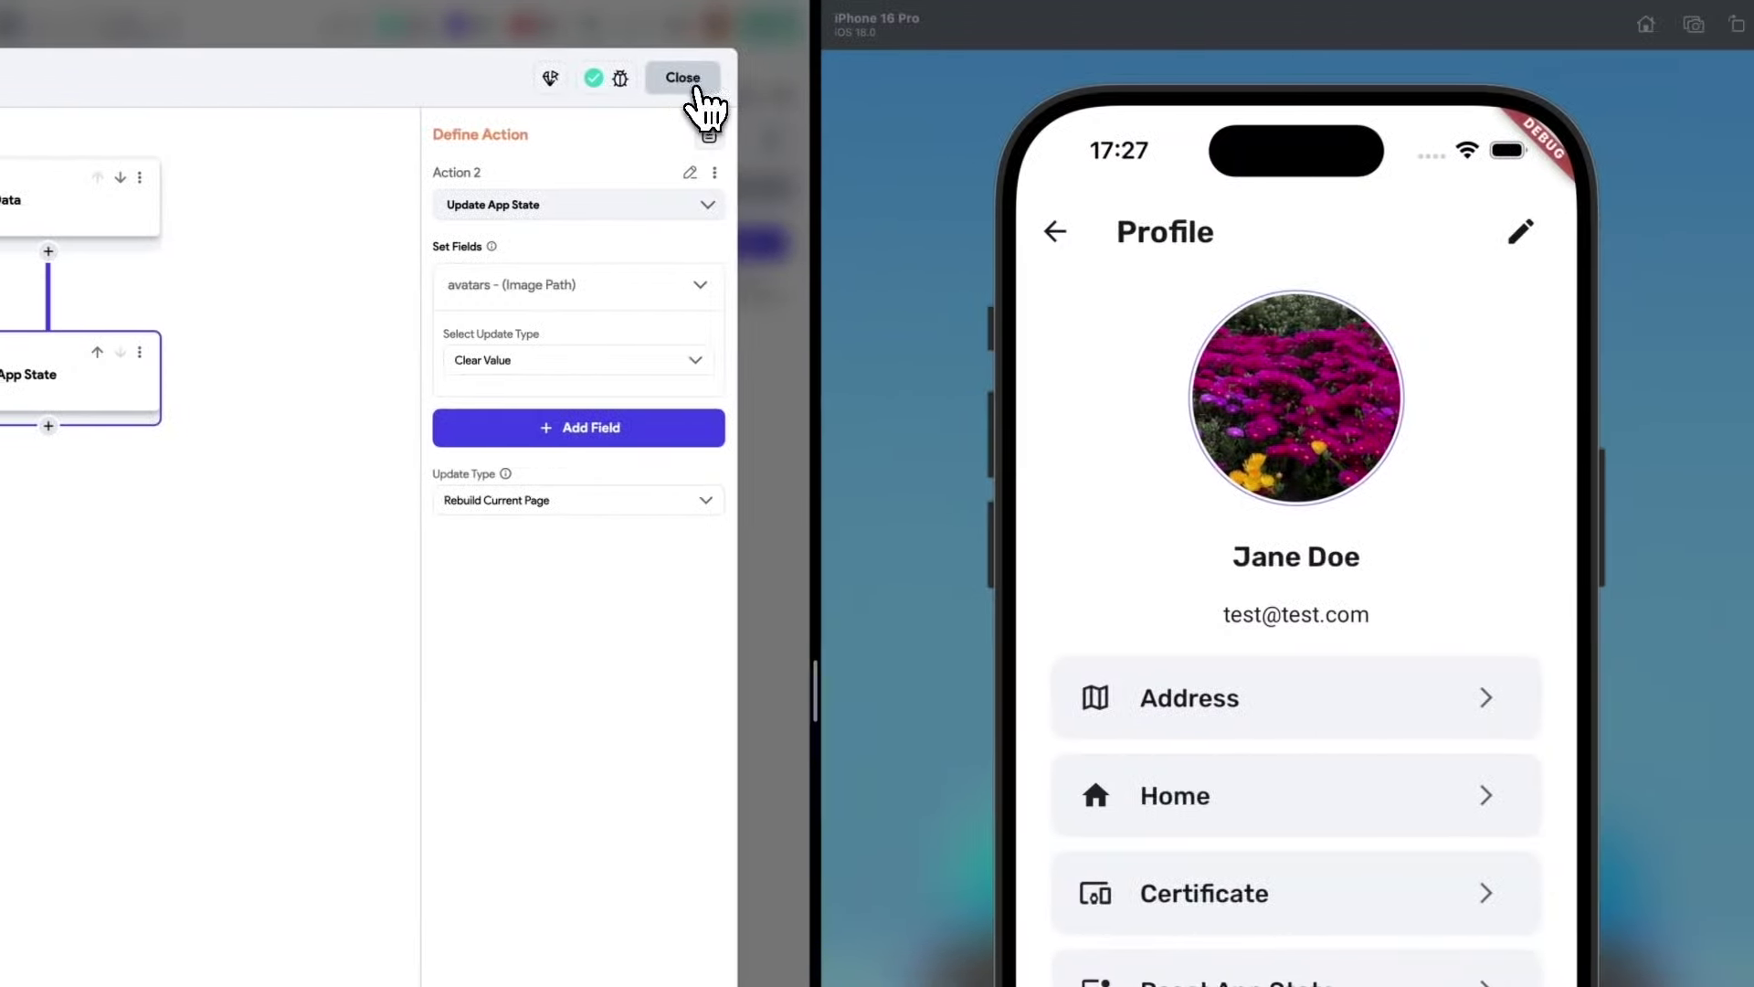
{"action": "left_click", "coordinate": [690, 83]}
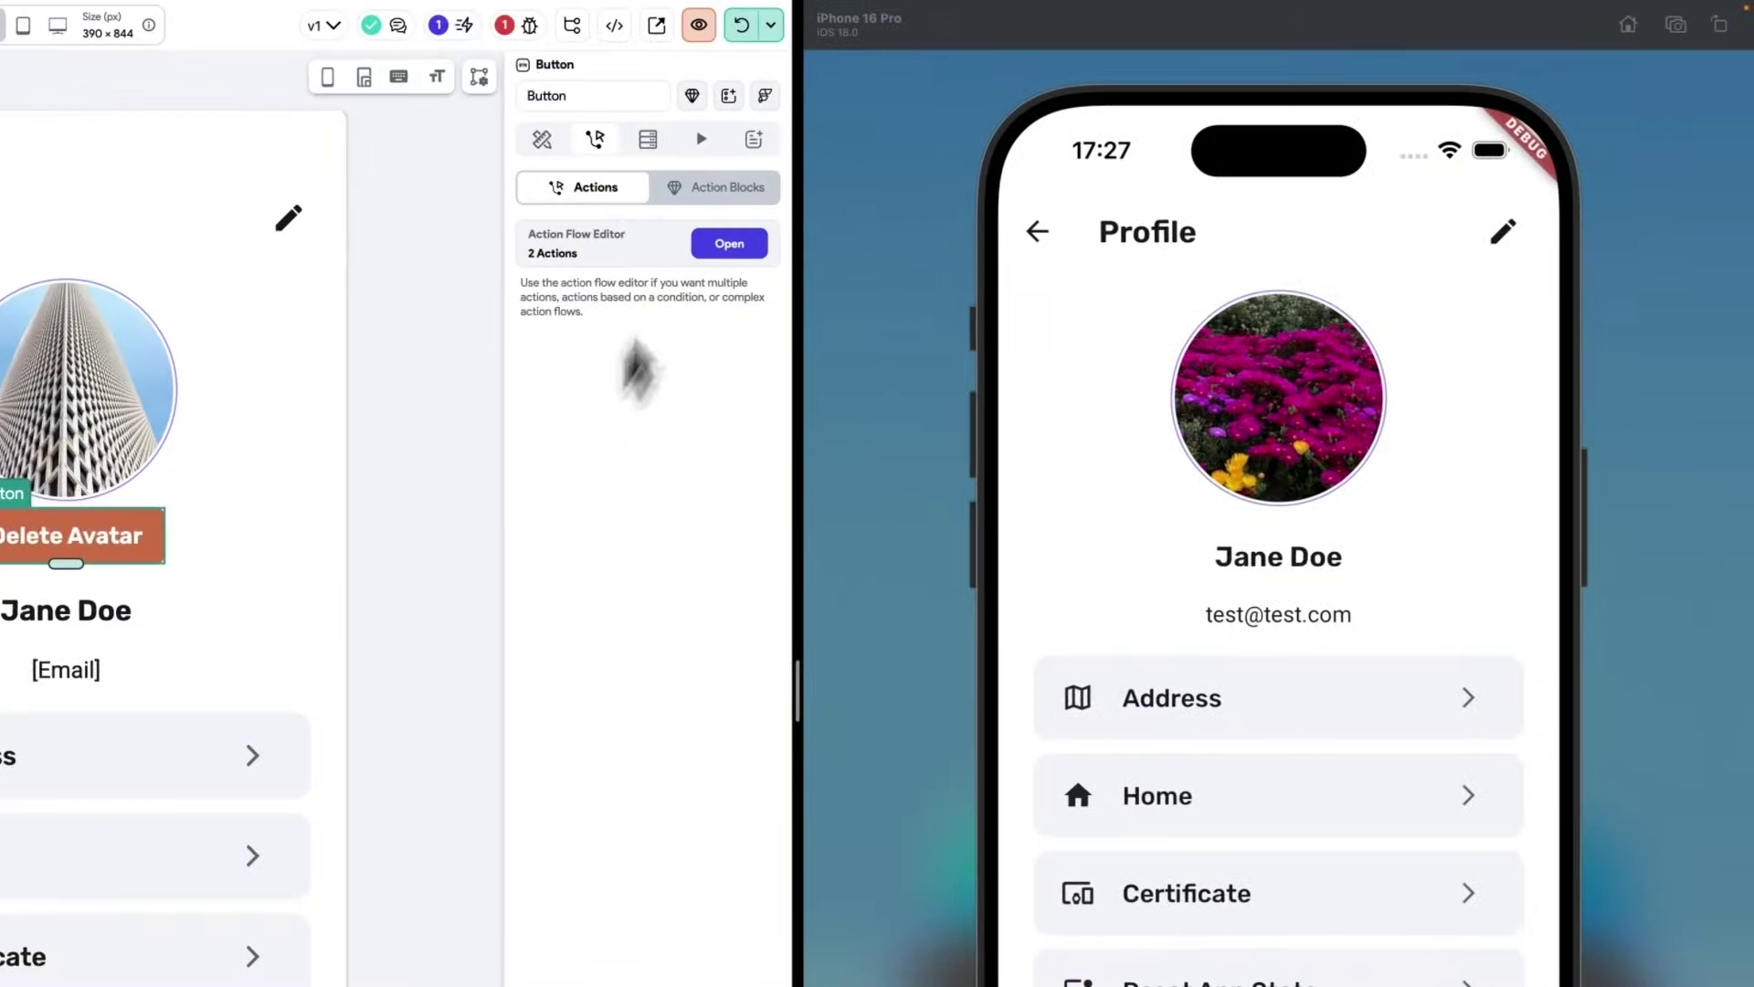
Hot restart the test app, open Profile and tap Delete Avatar to reset the placeholder.
{"action": "left_click", "coordinate": [775, 25]}
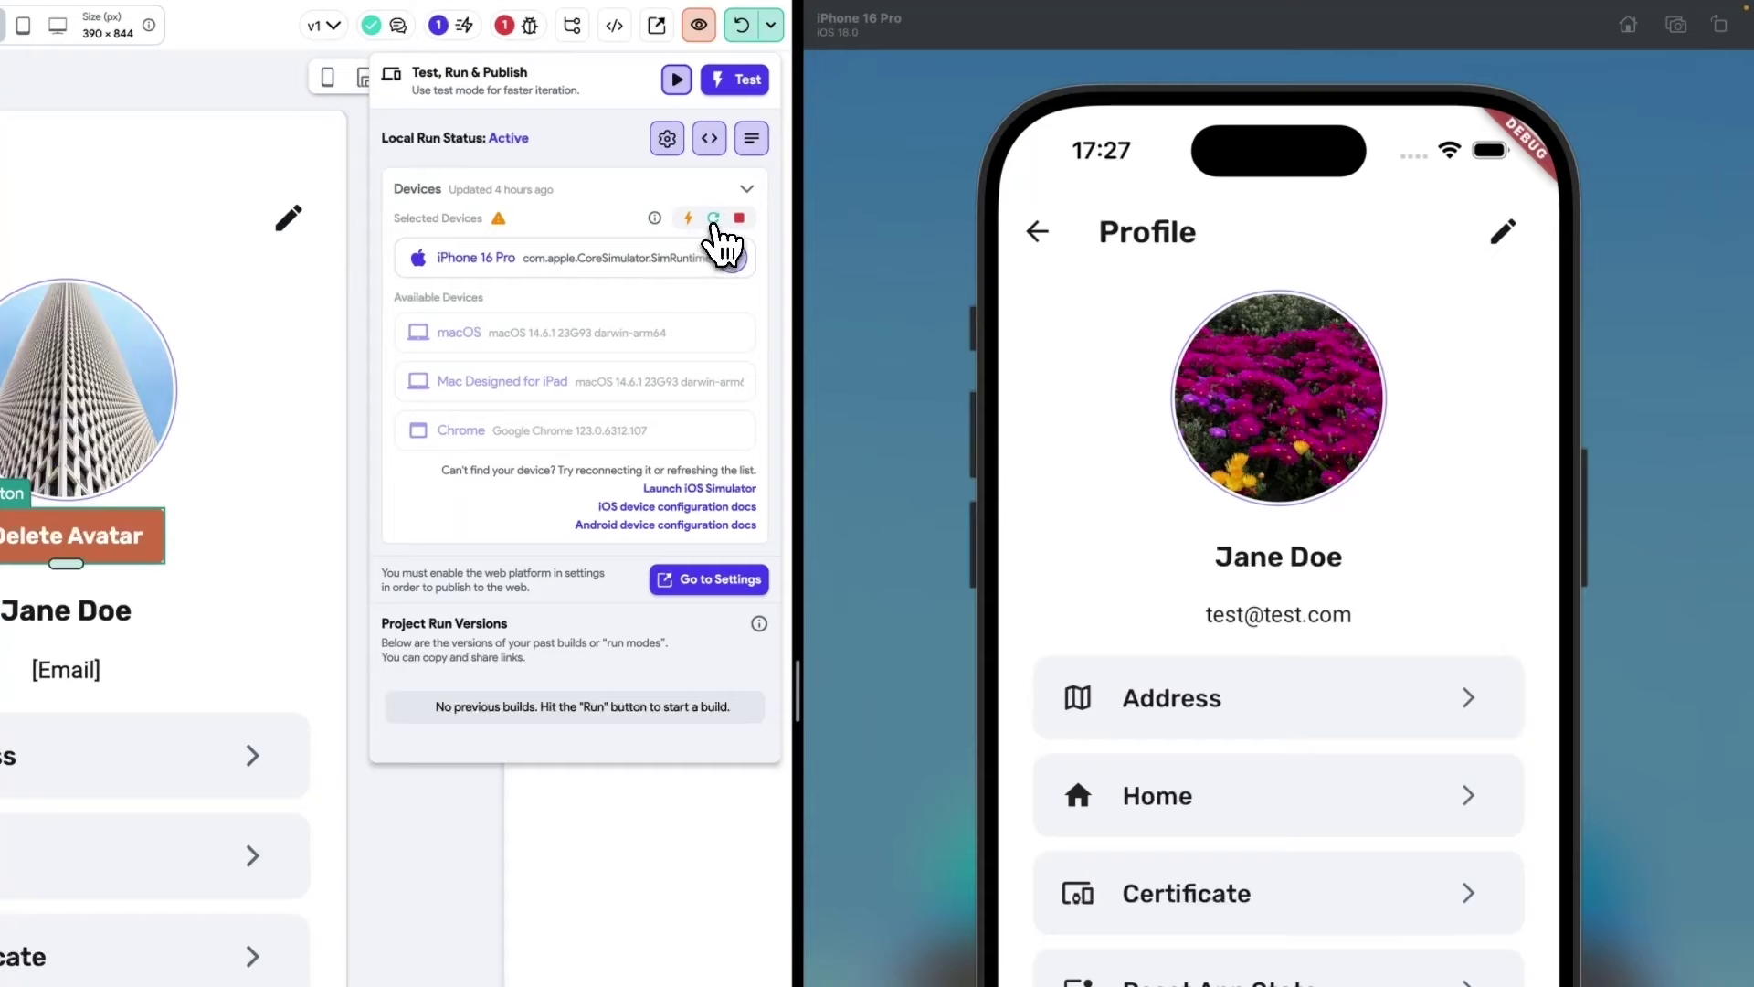
{"action": "left_click", "coordinate": [771, 28]}
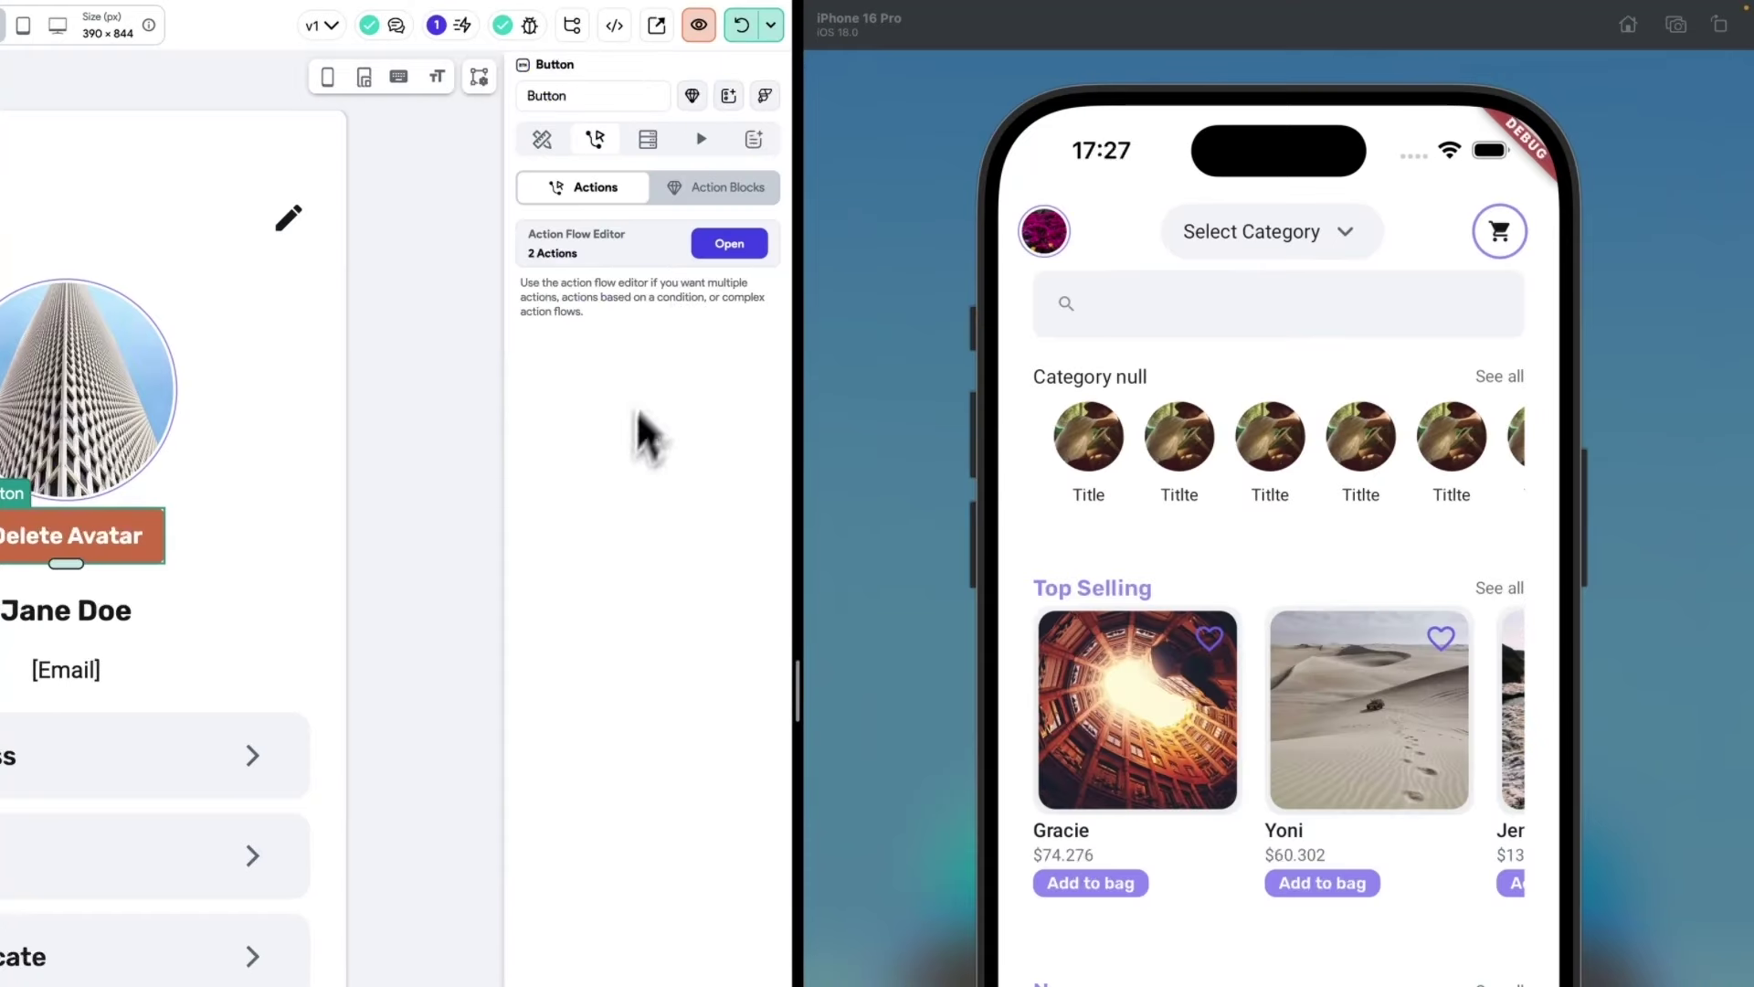
{"action": "left_click", "coordinate": [1044, 232]}
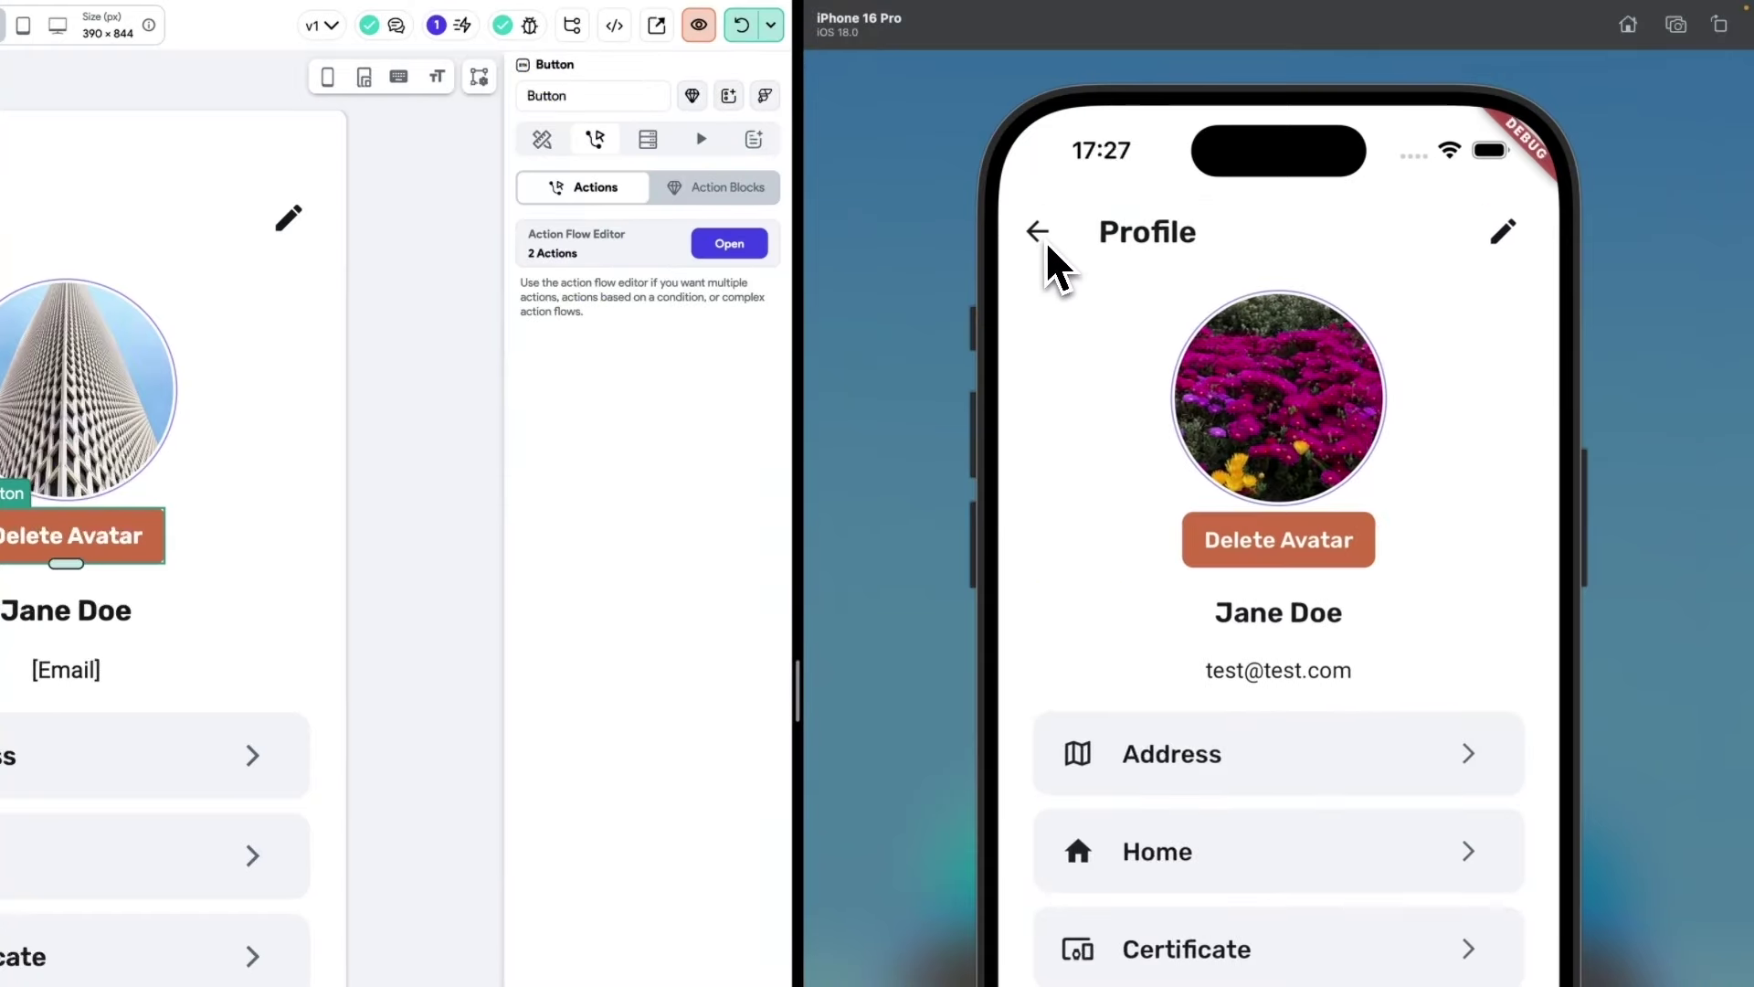
{"action": "left_click", "coordinate": [1288, 551]}
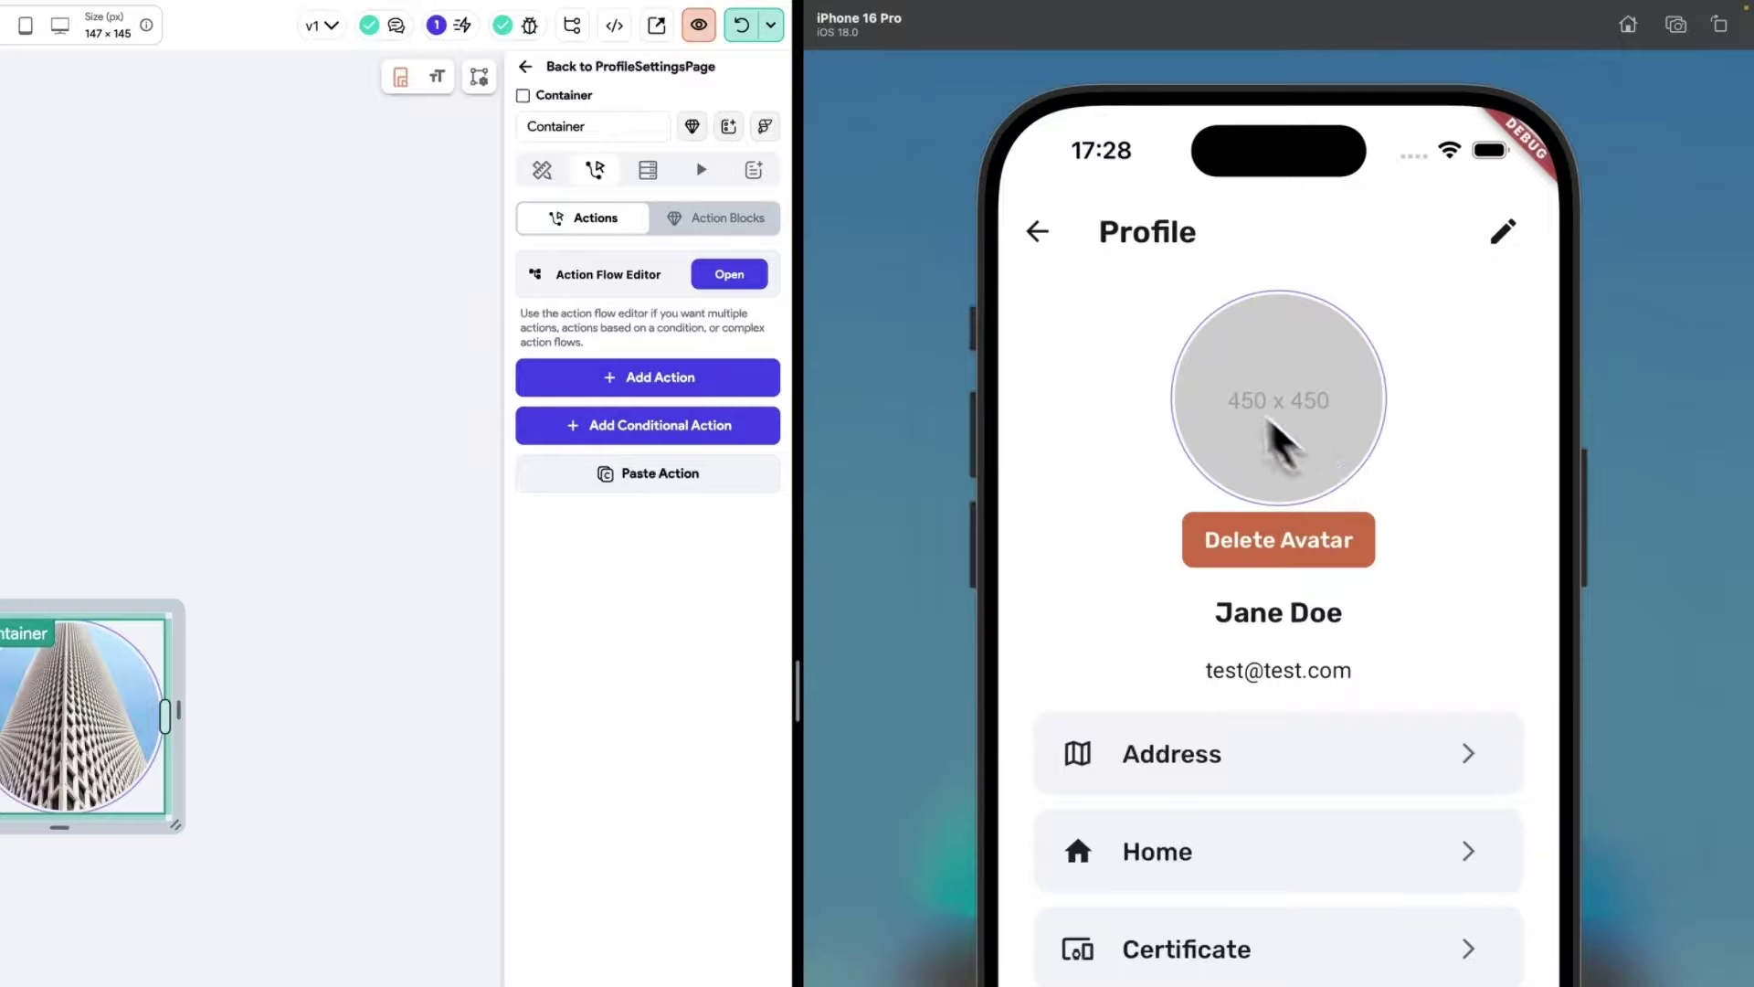
Set a new avatar by picking a photo from the gallery.
{"action": "left_click", "coordinate": [1303, 430]}
{"action": "left_click", "coordinate": [1305, 802]}
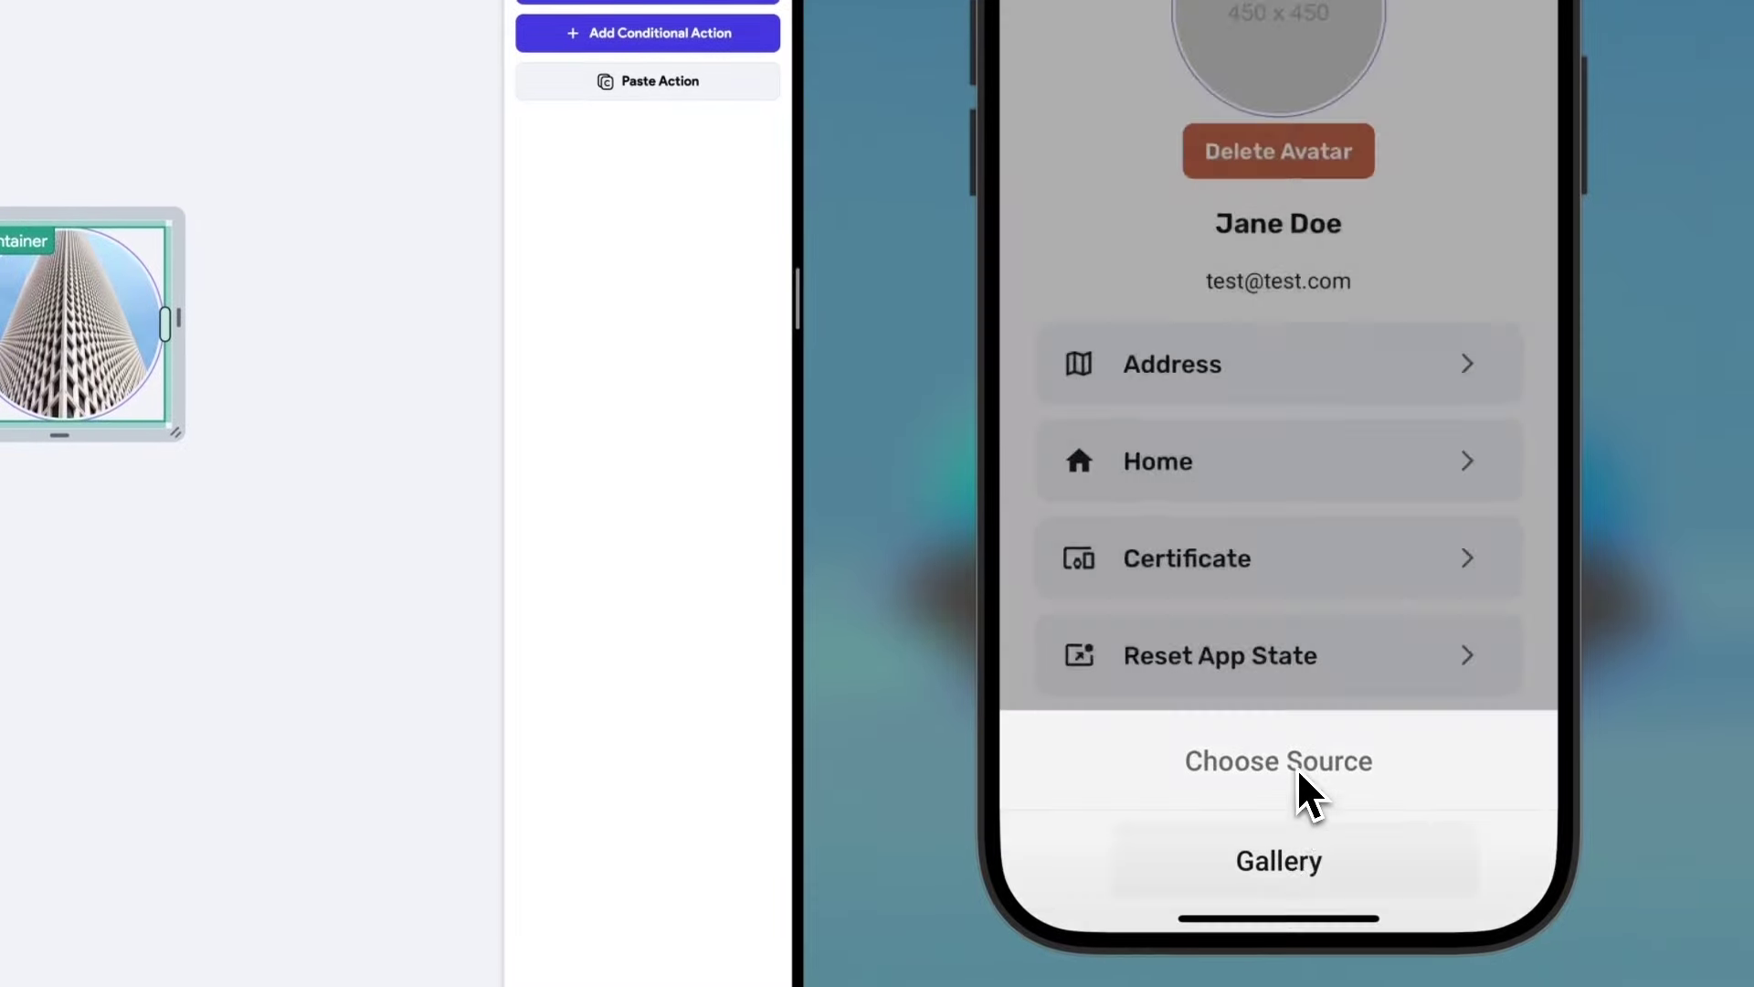
{"action": "left_click", "coordinate": [1271, 261]}
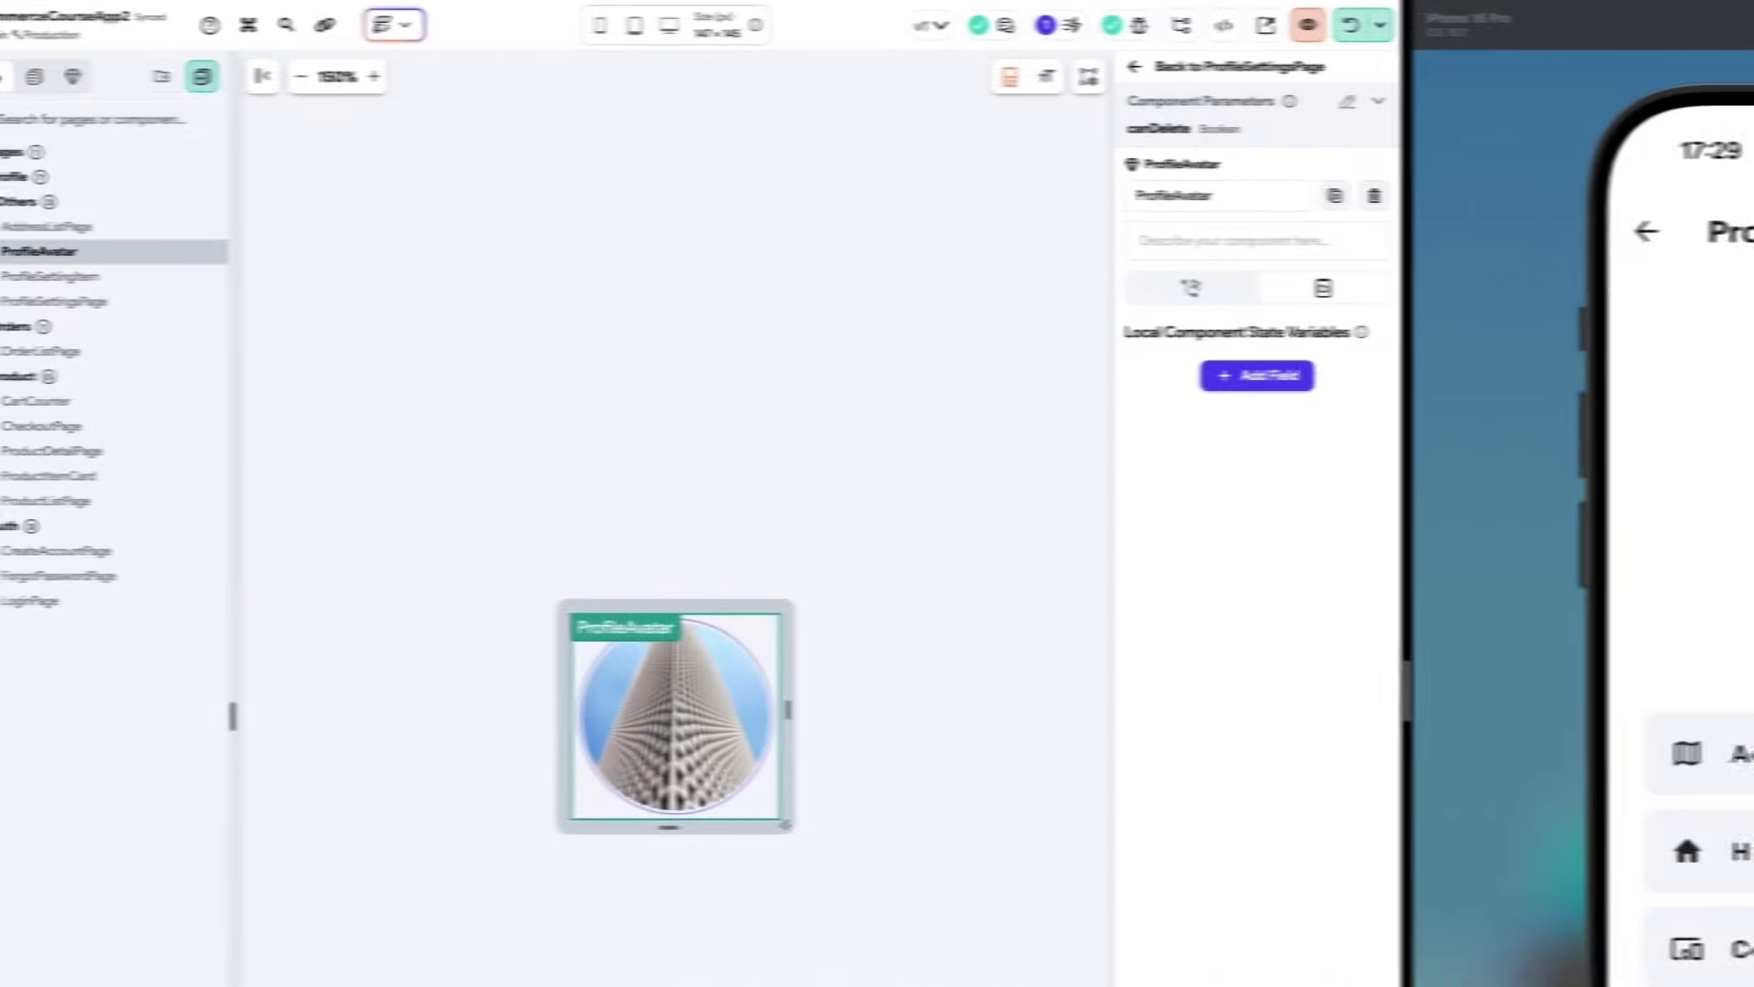
Show the App State page listing the avatars variable and its placeholder default.
{"action": "left_click", "coordinate": [24, 351]}
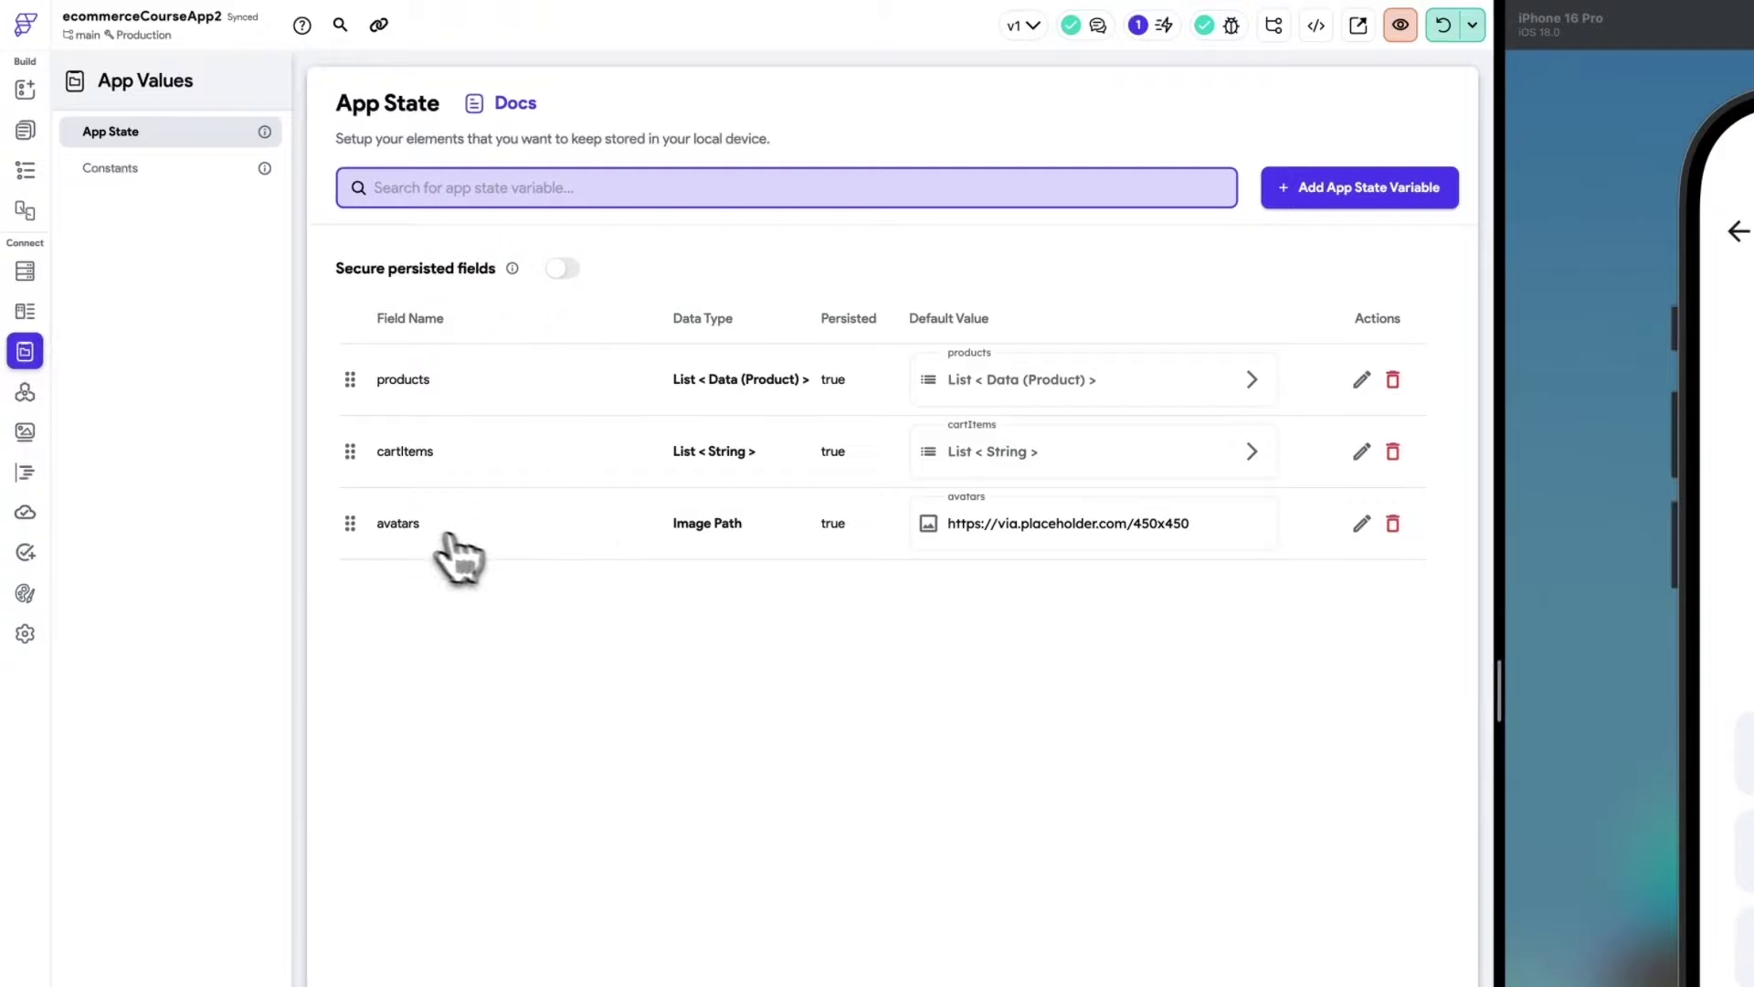